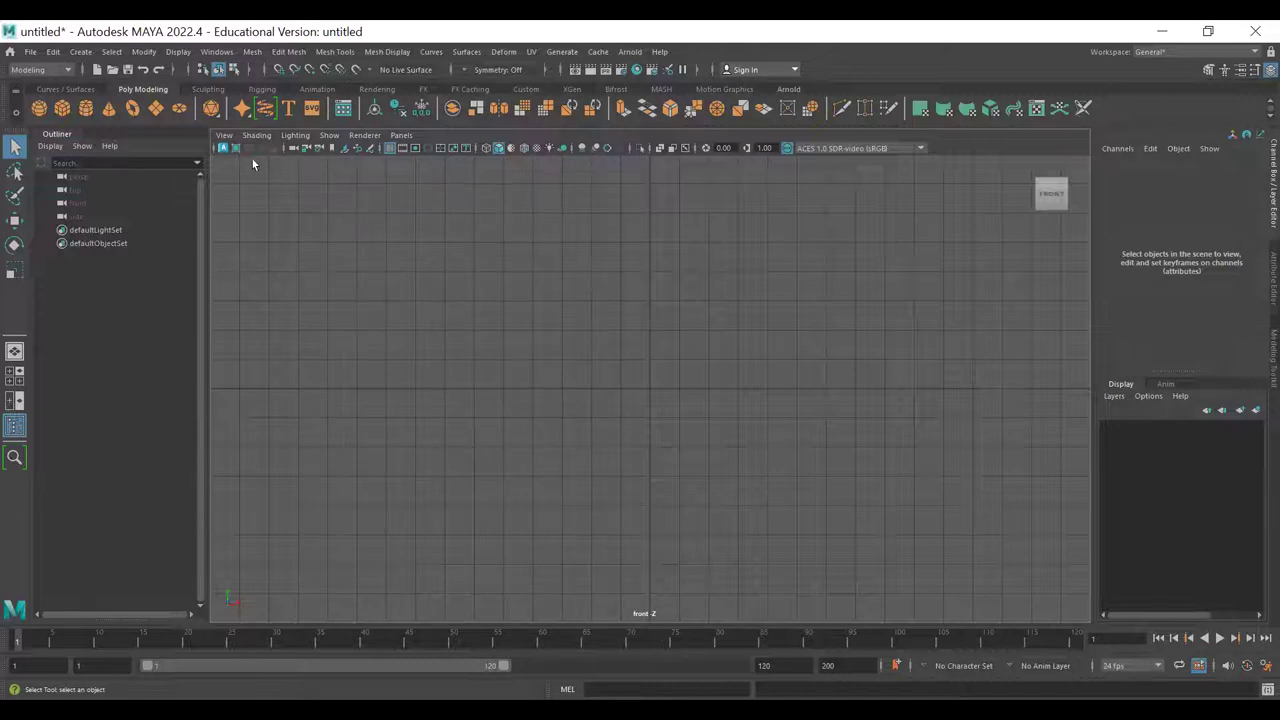
pyautogui.click(227, 138)
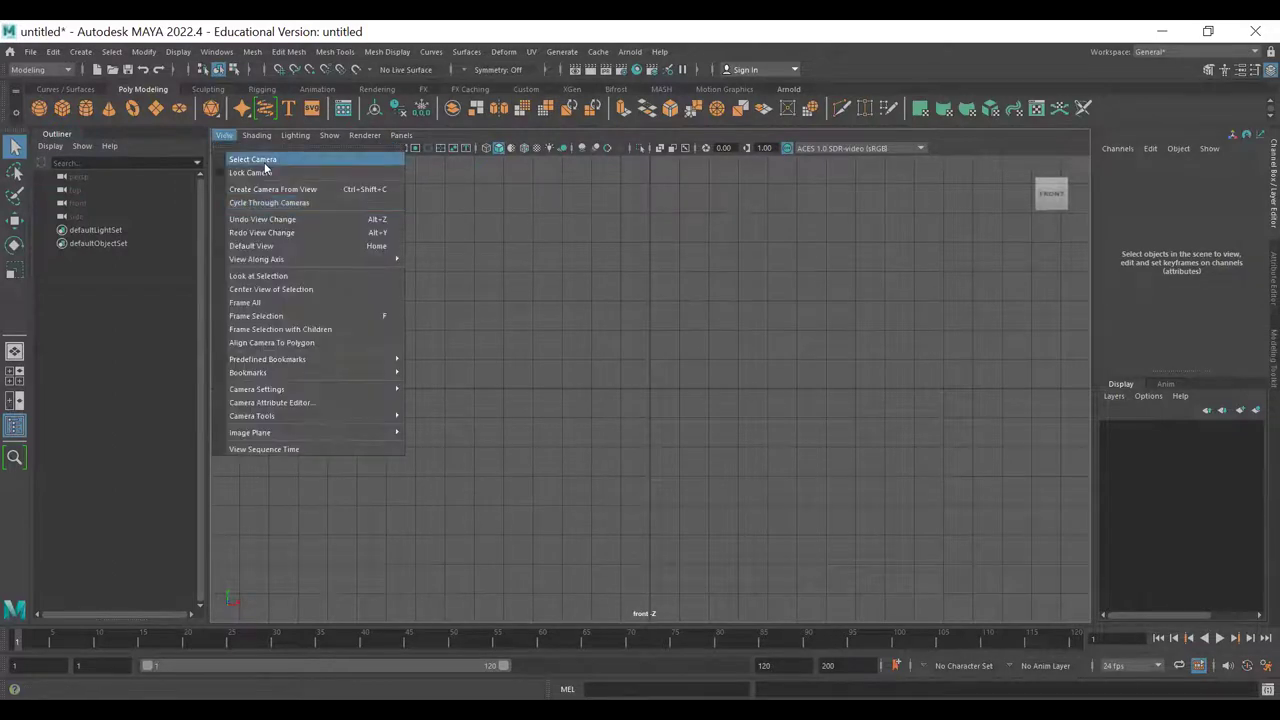
pyautogui.click(264, 162)
pyautogui.keyDown('alt'); pyautogui.moveTo(709, 318); pyautogui.dragTo(692, 358, button='middle'); pyautogui.keyUp('alt')
pyautogui.scroll(-1, 702, 371)
pyautogui.click(542, 459)
pyautogui.keyDown('alt'); pyautogui.moveTo(515, 372); pyautogui.dragTo(562, 398, button='right'); pyautogui.keyUp('alt')
pyautogui.keyDown('alt'); pyautogui.moveTo(562, 398); pyautogui.dragTo(583, 377, button='middle'); pyautogui.keyUp('alt')
pyautogui.keyDown('alt'); pyautogui.moveTo(720, 343); pyautogui.dragTo(508, 305, button='right'); pyautogui.keyUp('alt')
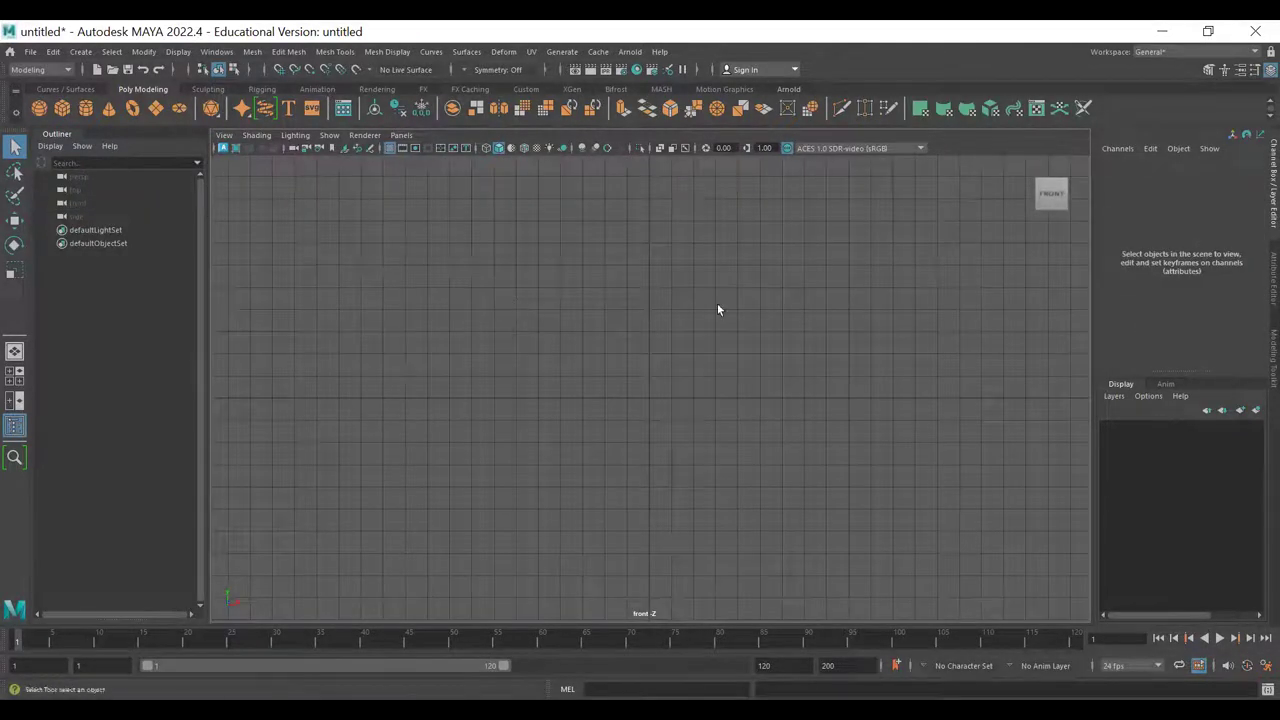
pyautogui.moveTo(748, 269)
pyautogui.keyDown('alt'); pyautogui.mouseDown(button='right')
pyautogui.moveTo(754, 260)
pyautogui.moveTo(623, 317)
pyautogui.moveTo(709, 278)
pyautogui.moveTo(666, 331)
pyautogui.moveTo(748, 277)
pyautogui.mouseUp(button='right'); pyautogui.keyUp('alt')
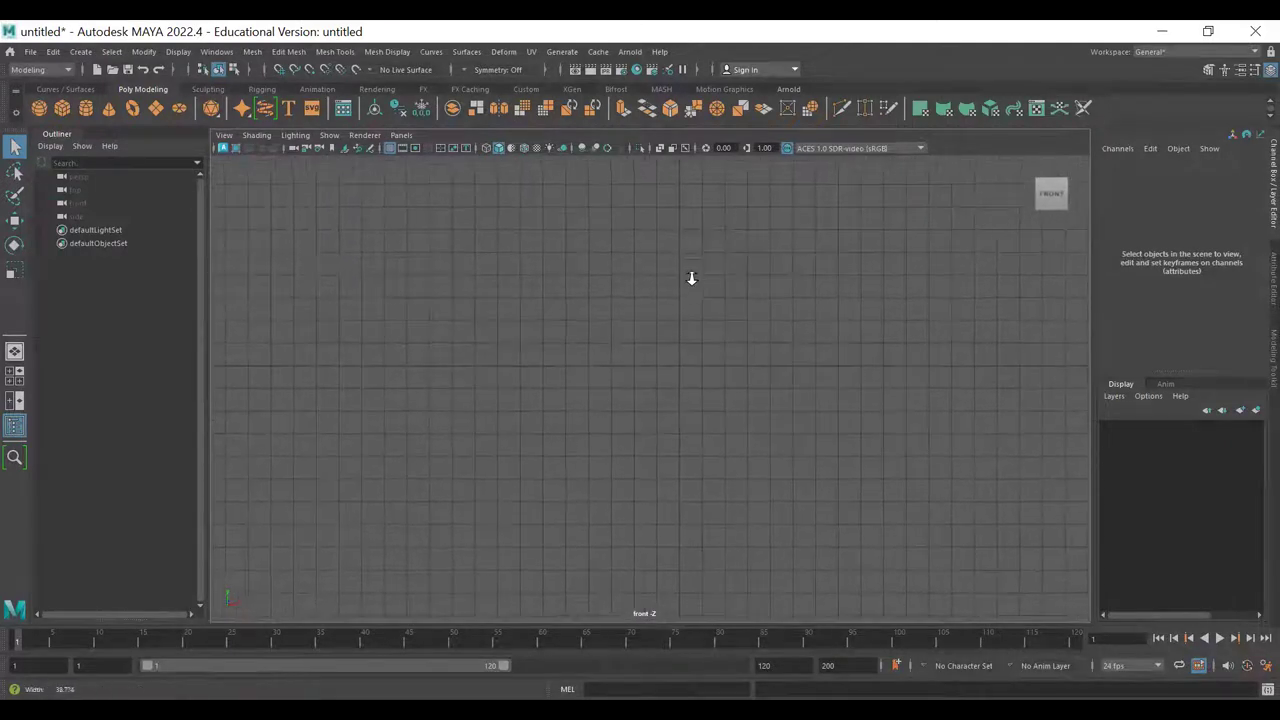
pyautogui.keyDown('alt'); pyautogui.moveTo(699, 256); pyautogui.dragTo(677, 286, button='middle'); pyautogui.keyUp('alt')
pyautogui.keyDown('alt'); pyautogui.moveTo(701, 265); pyautogui.dragTo(620, 320, button='right'); pyautogui.keyUp('alt')
pyautogui.keyDown('alt'); pyautogui.moveTo(620, 325); pyautogui.dragTo(724, 265, button='middle'); pyautogui.keyUp('alt')
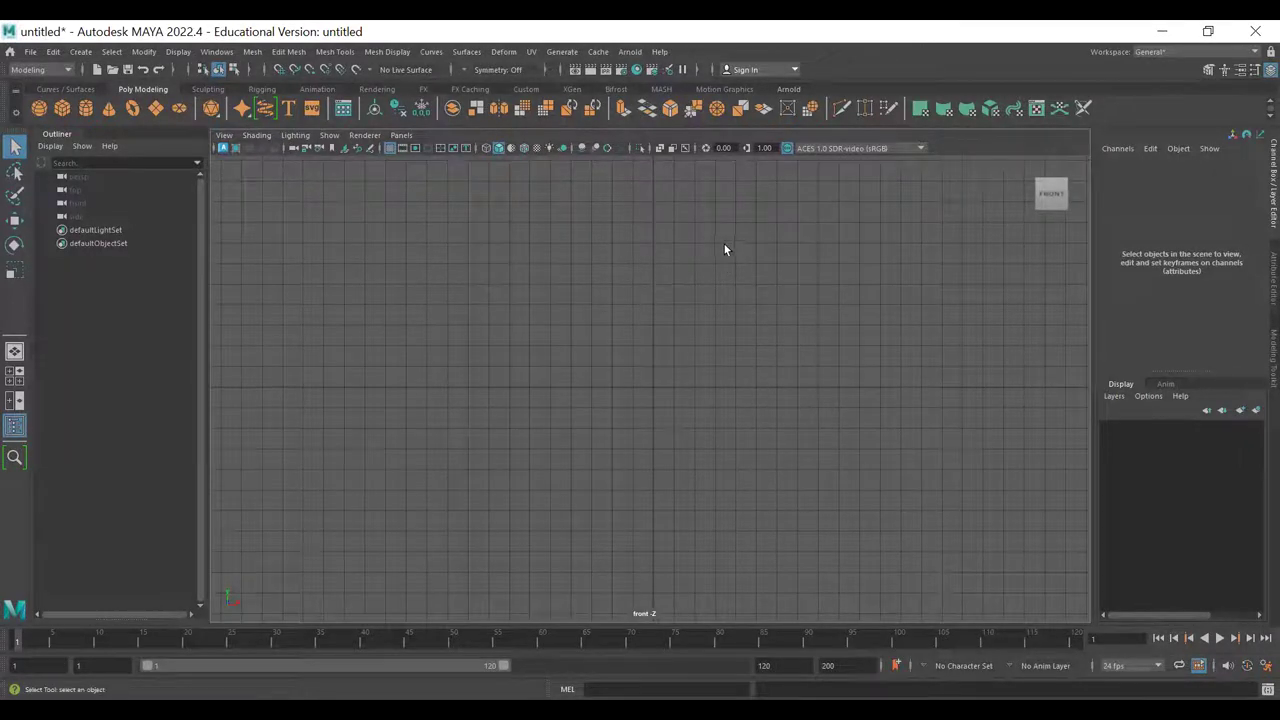
pyautogui.keyDown('alt'); pyautogui.moveTo(704, 244); pyautogui.dragTo(701, 253, button='middle'); pyautogui.keyUp('alt')
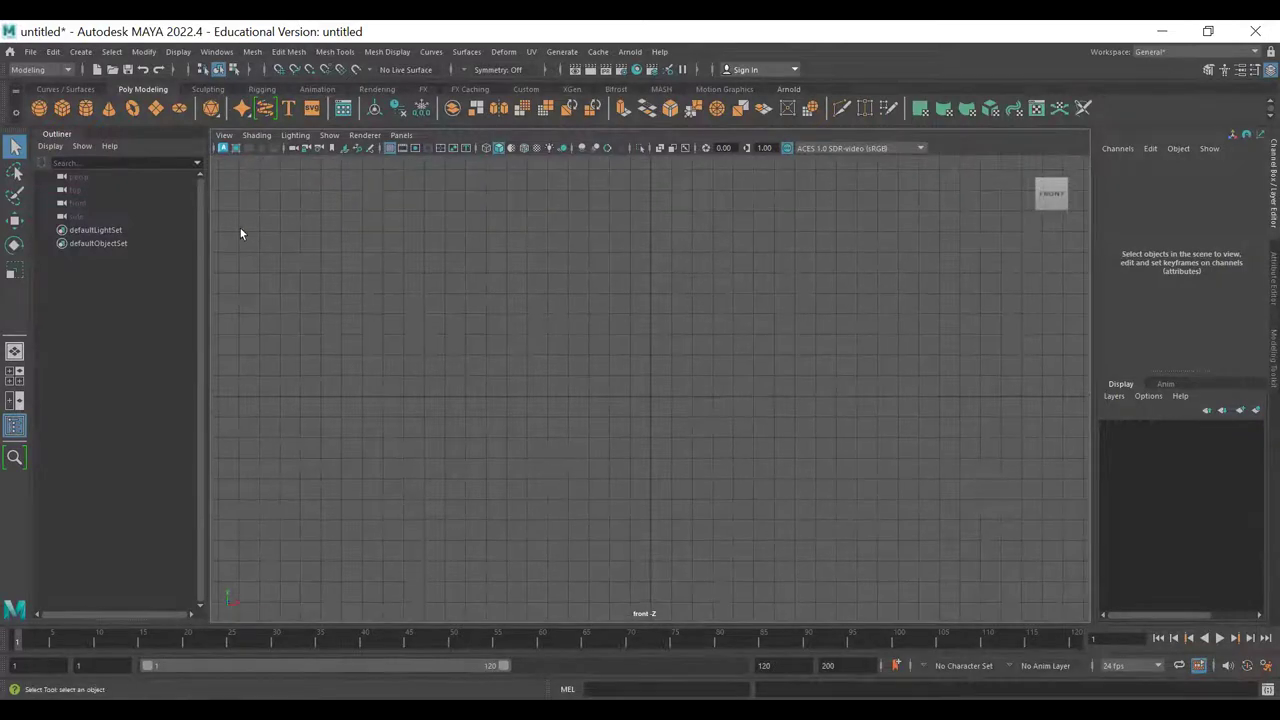
pyautogui.click(225, 135)
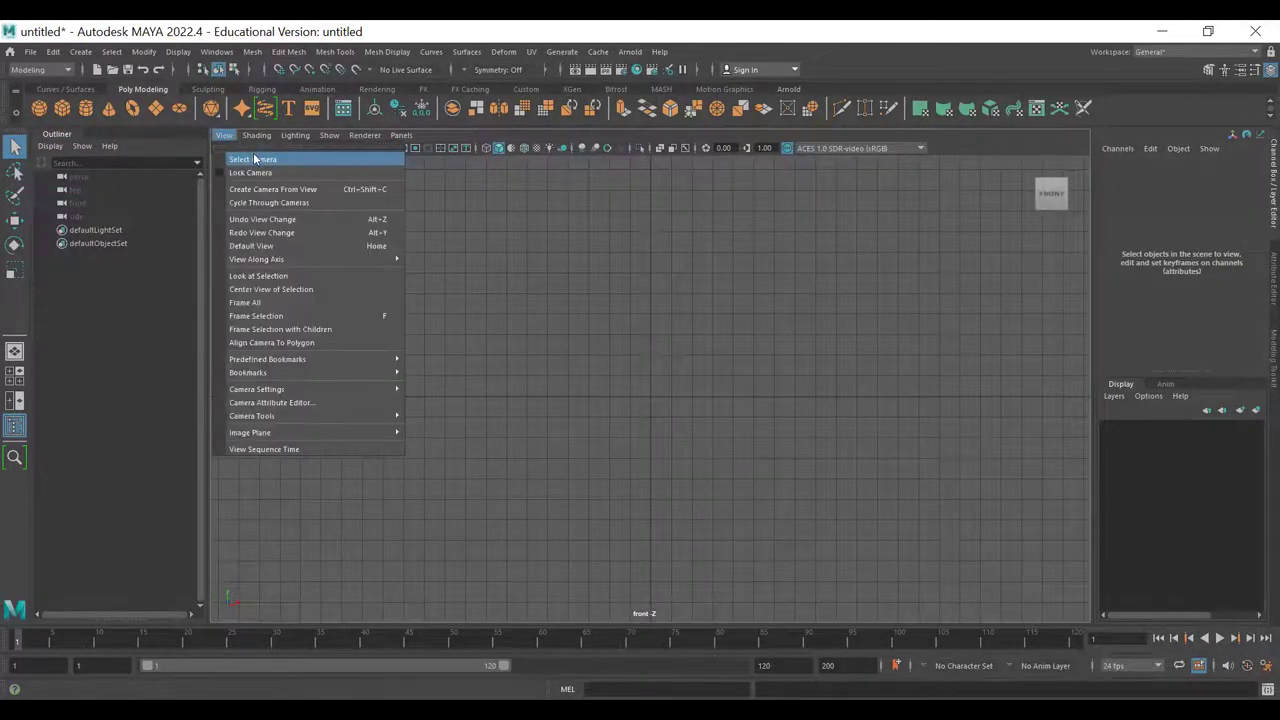
pyautogui.keyDown('alt'); pyautogui.moveTo(877, 357); pyautogui.dragTo(786, 385, button='middle'); pyautogui.keyUp('alt')
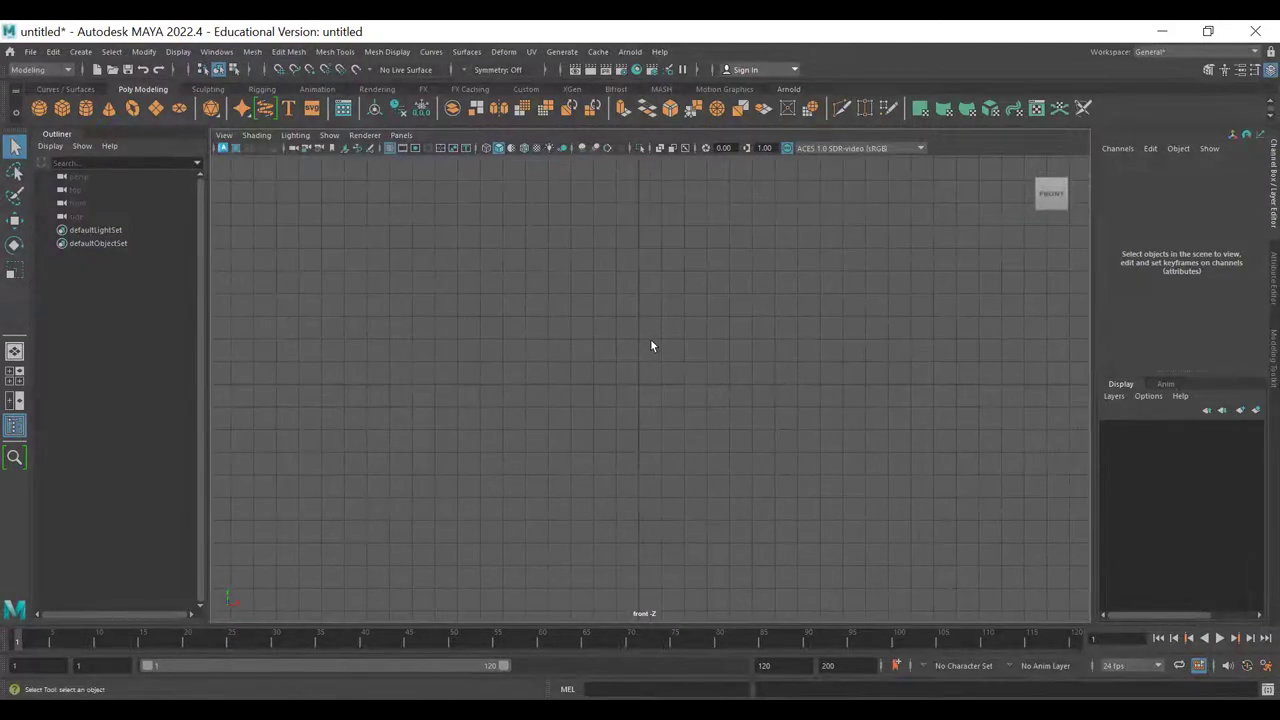
# - Select the front view's camera and create an image plane for it from its Environment attributes
pyautogui.click(224, 135)
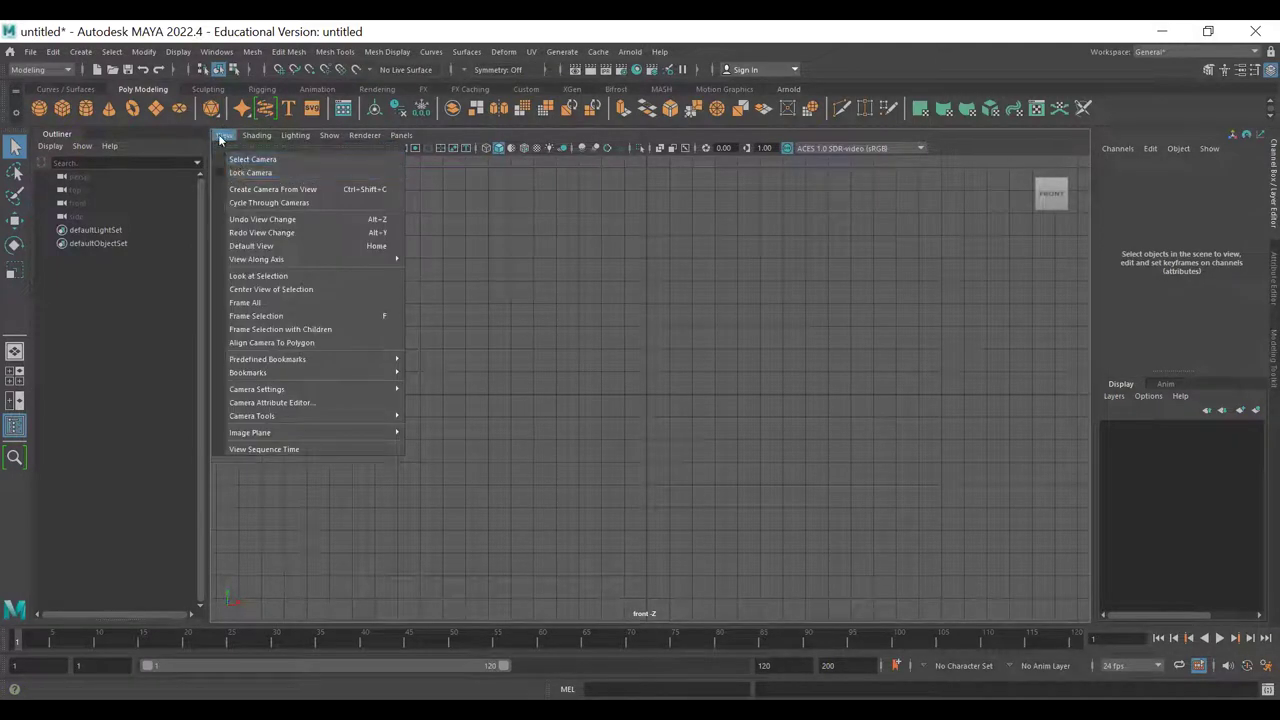
pyautogui.click(240, 159)
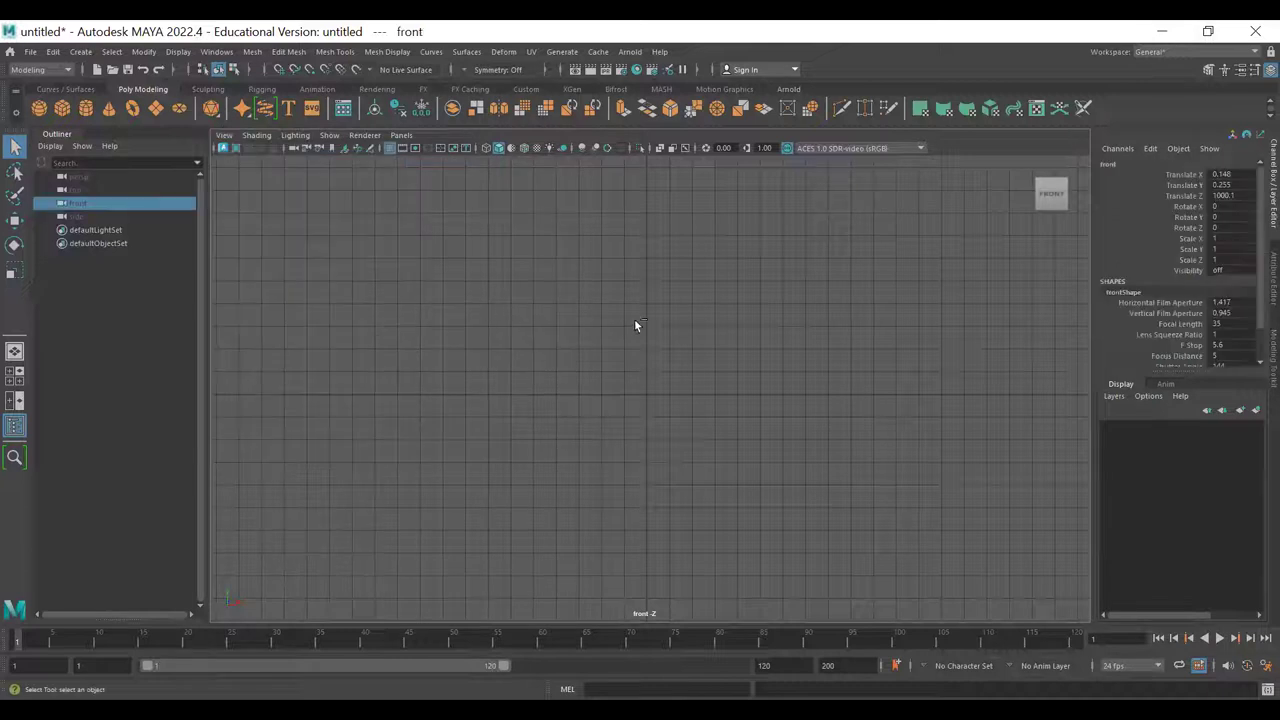
pyautogui.hotkey('ctrl', 'a')
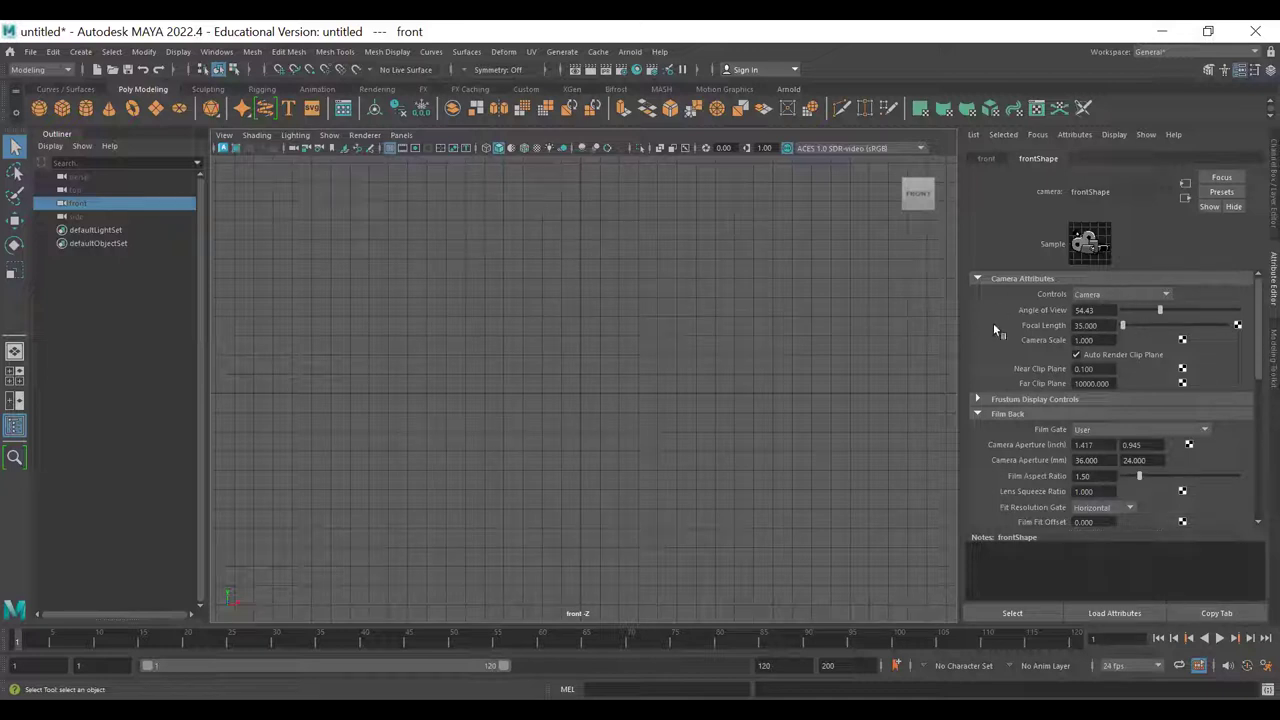
pyautogui.scroll(-6, 1099, 365)
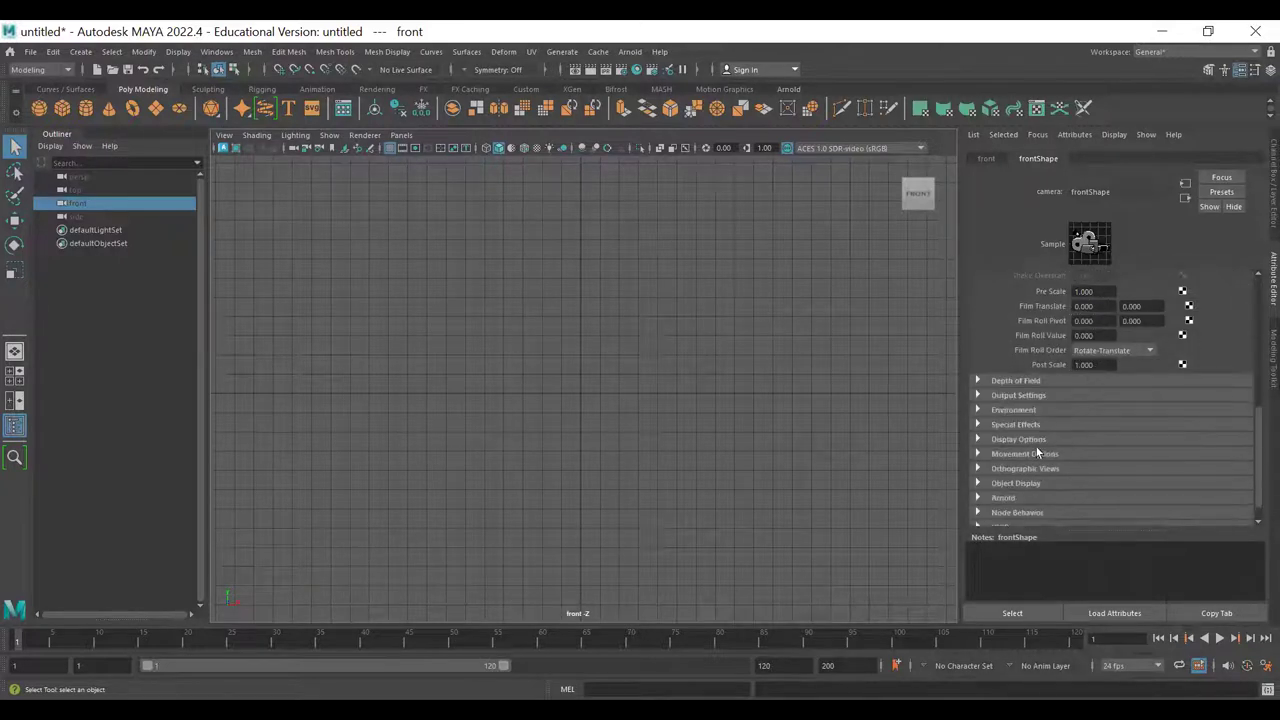
pyautogui.click(1016, 411)
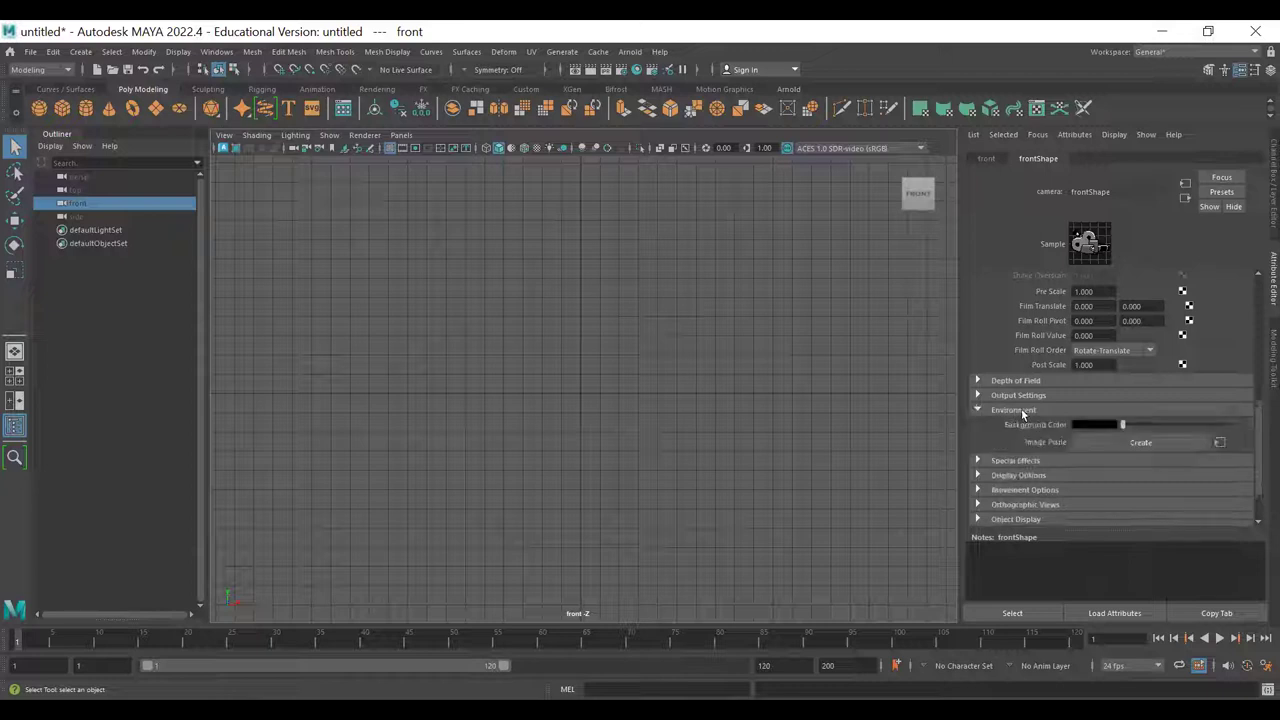
pyautogui.click(1140, 442)
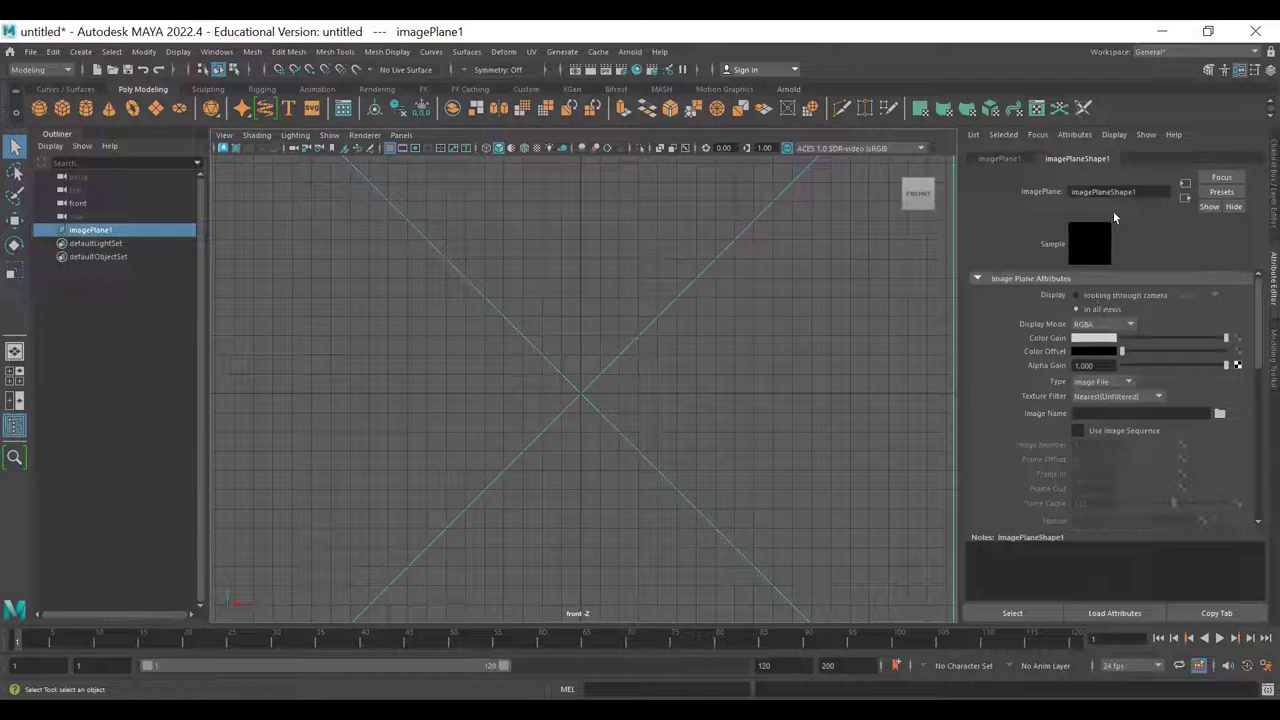
# - Load dumbbell_front.jpg from the Downloads folder as the front image plane's picture
pyautogui.click(1100, 326)
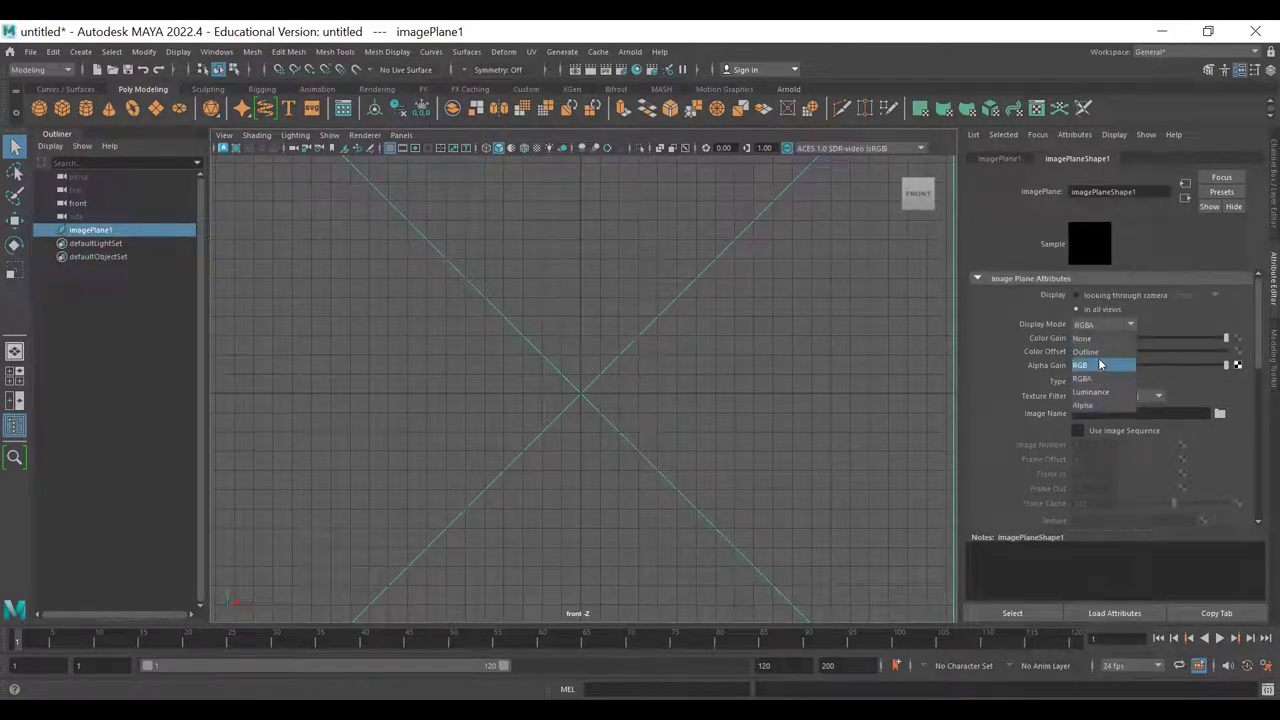
pyautogui.click(1190, 314)
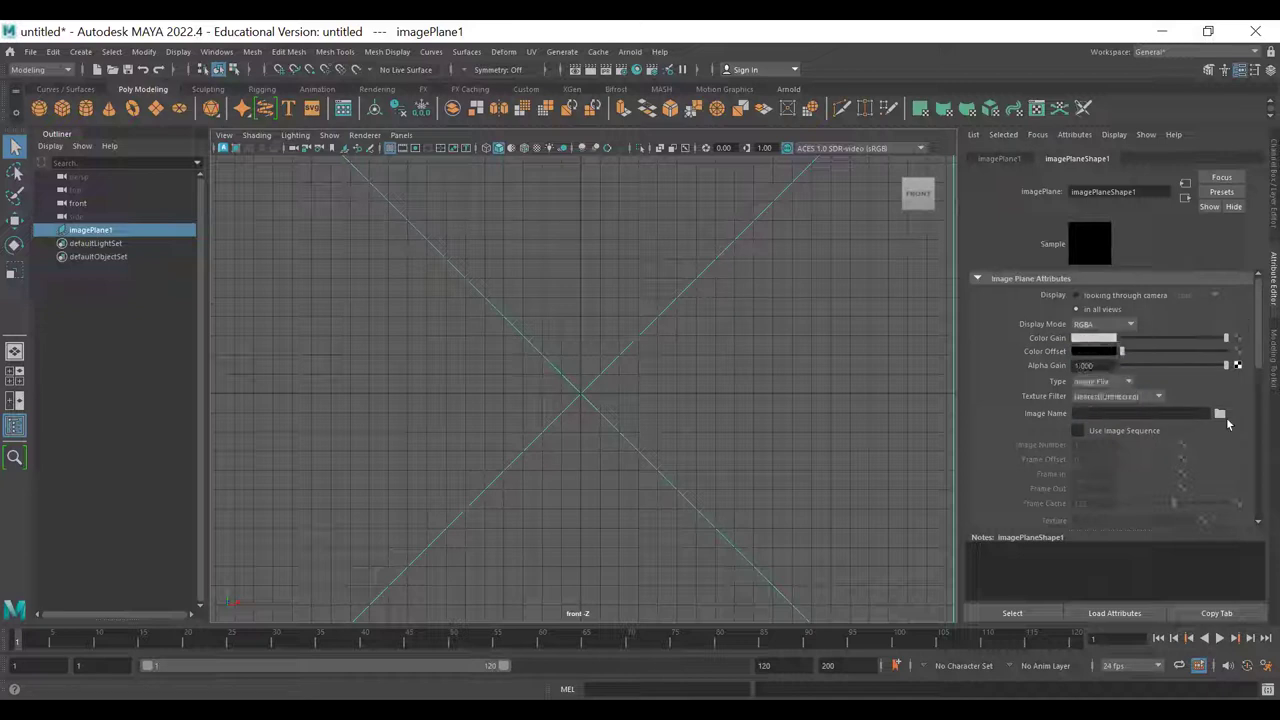
pyautogui.click(1219, 416)
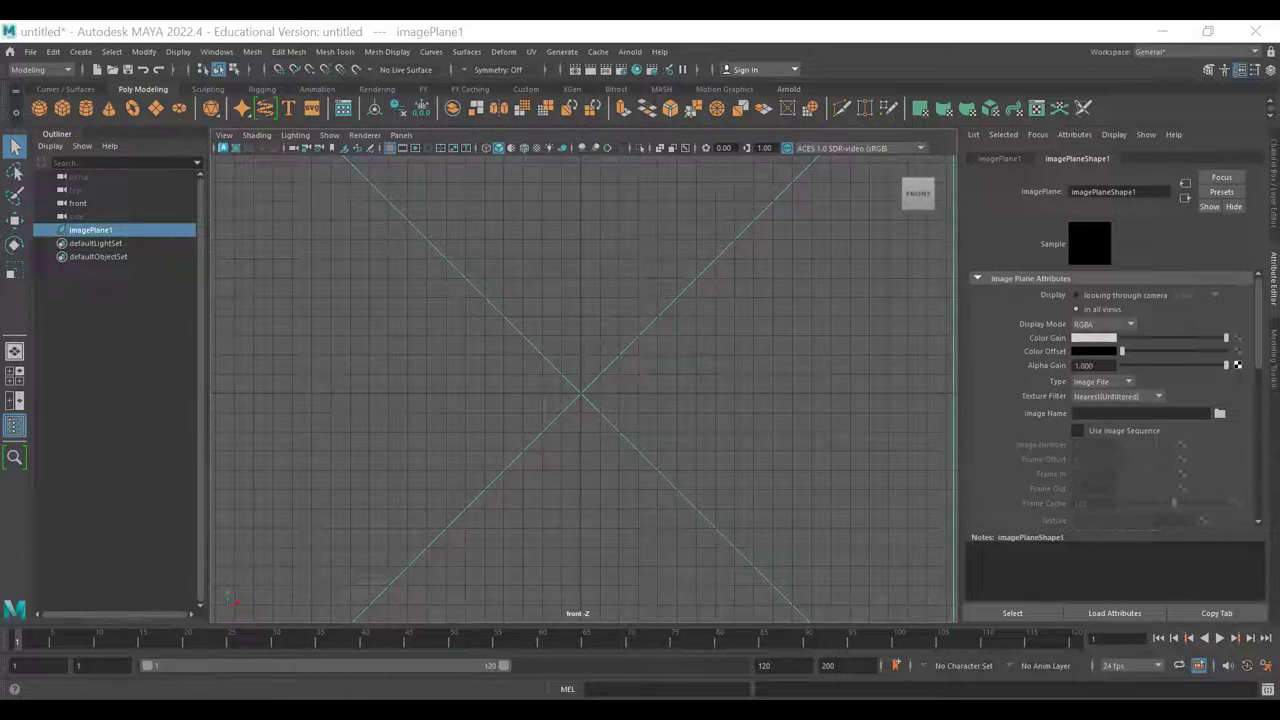
pyautogui.click(597, 523)
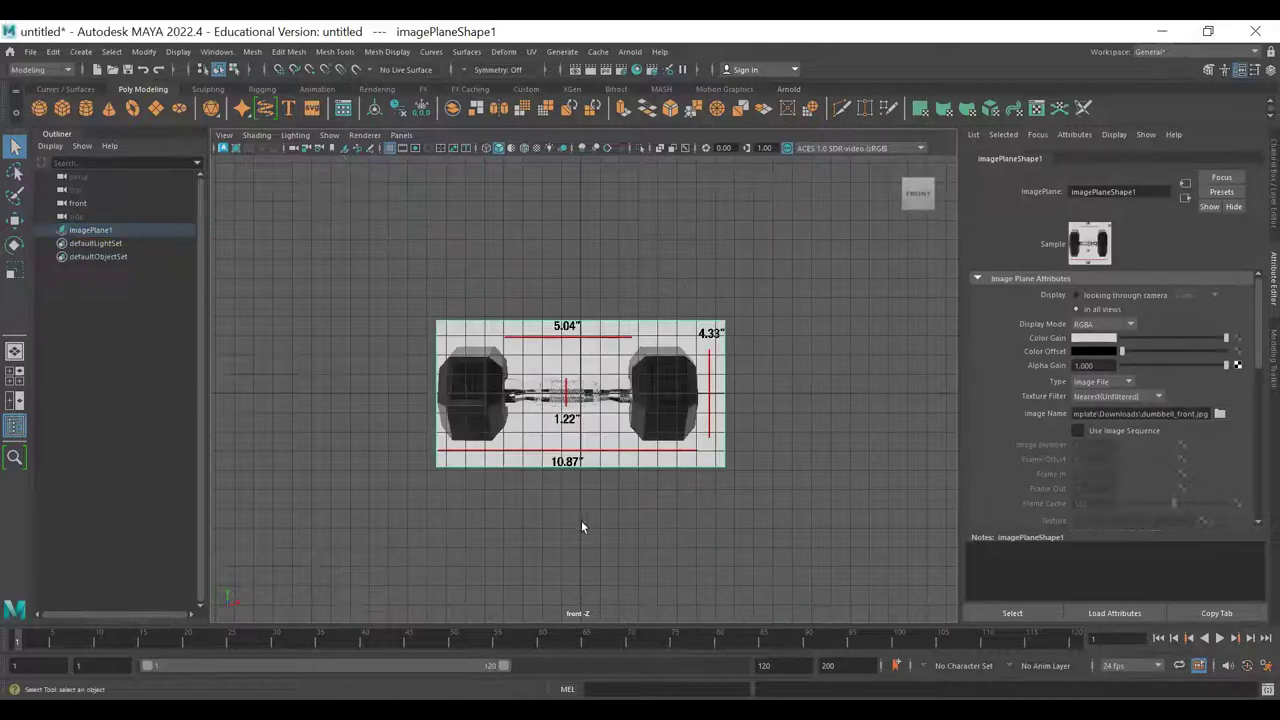
# - Examine the dumbbell's front reference image in the front view and in the perspective view of the four-view layout
pyautogui.keyDown('alt'); pyautogui.moveTo(543, 381); pyautogui.dragTo(462, 399, button='middle'); pyautogui.keyUp('alt')
pyautogui.keyDown('alt'); pyautogui.moveTo(462, 399); pyautogui.dragTo(600, 383, button='right'); pyautogui.keyUp('alt')
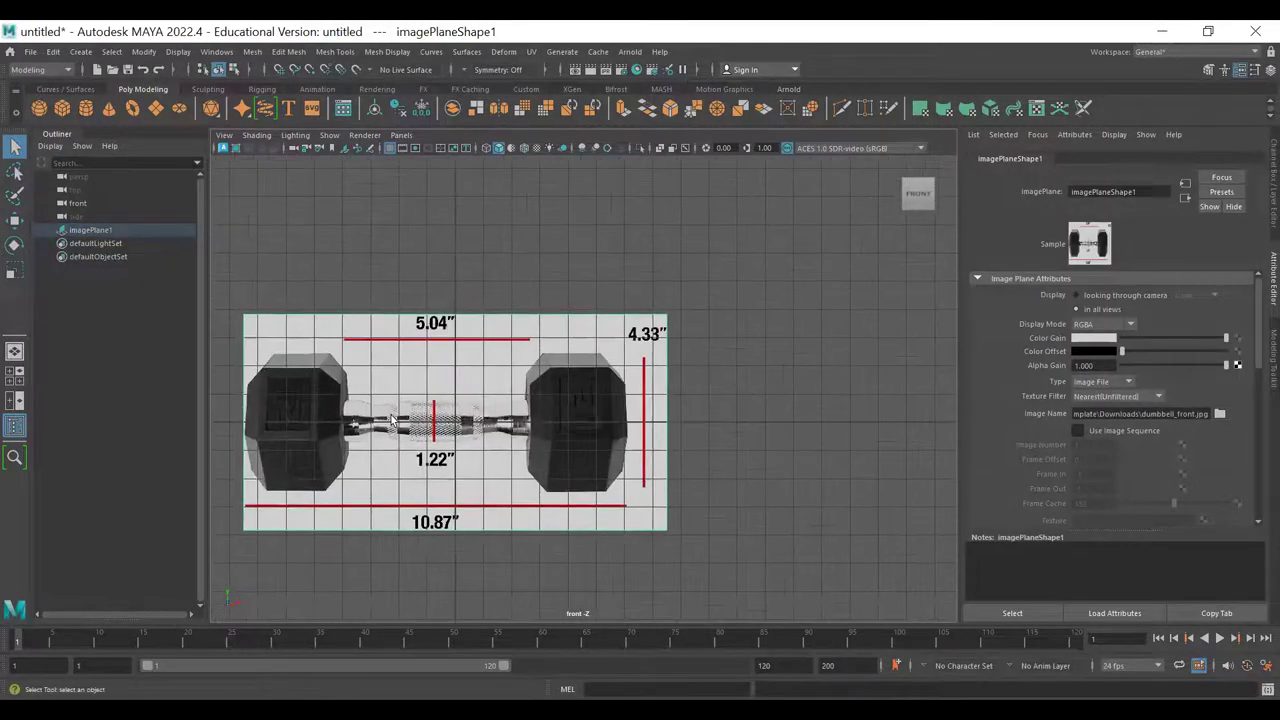
pyautogui.keyDown('alt'); pyautogui.moveTo(545, 383); pyautogui.dragTo(694, 359, button='middle'); pyautogui.keyUp('alt')
pyautogui.keyDown('alt'); pyautogui.moveTo(694, 359); pyautogui.dragTo(513, 358, button='right'); pyautogui.keyUp('alt')
pyautogui.keyDown('alt'); pyautogui.moveTo(637, 360); pyautogui.dragTo(578, 348, button='right'); pyautogui.keyUp('alt')
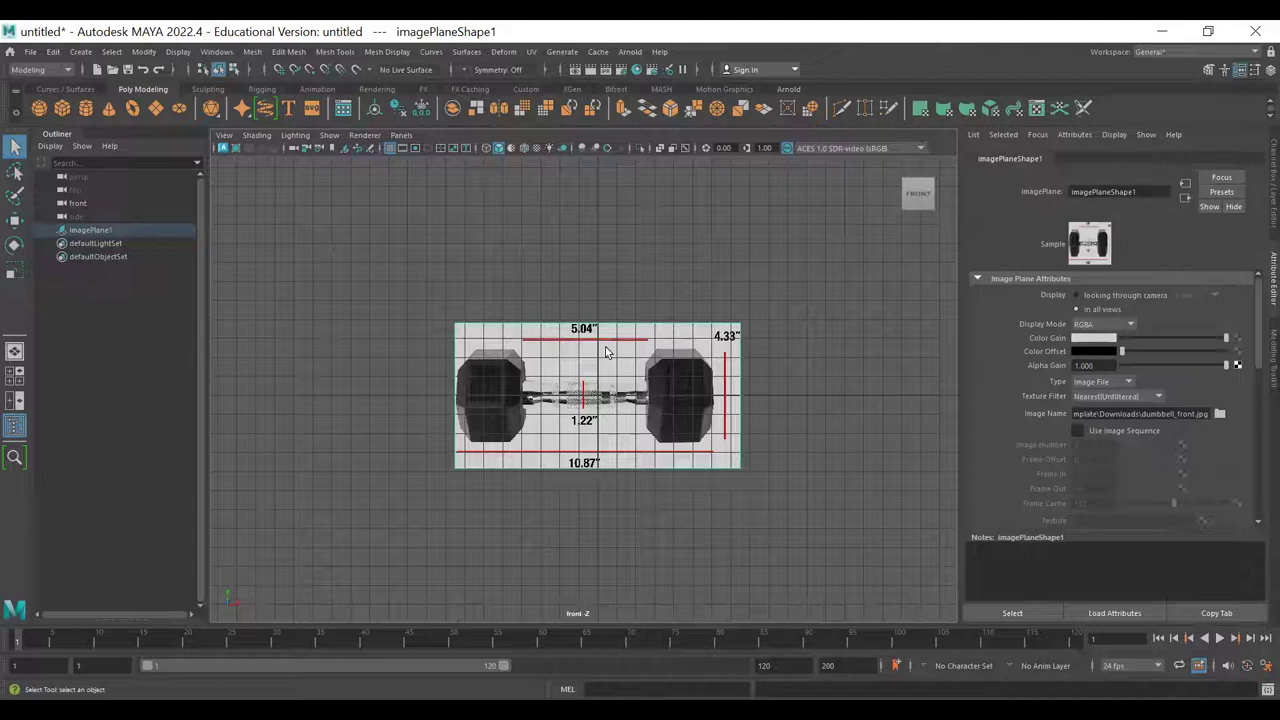
pyautogui.press('space')
pyautogui.keyDown('alt'); pyautogui.moveTo(375, 511); pyautogui.dragTo(387, 489, button='middle'); pyautogui.keyUp('alt')
pyautogui.moveTo(380, 505)
pyautogui.keyDown('alt'); pyautogui.mouseDown(button='right')
pyautogui.moveTo(560, 534)
pyautogui.moveTo(405, 505)
pyautogui.mouseUp(button='right'); pyautogui.keyUp('alt')
pyautogui.keyDown('alt'); pyautogui.moveTo(637, 343); pyautogui.dragTo(845, 300); pyautogui.keyUp('alt')
pyautogui.keyDown('alt'); pyautogui.moveTo(800, 335); pyautogui.dragTo(911, 372, button='right'); pyautogui.keyUp('alt')
pyautogui.keyDown('alt'); pyautogui.moveTo(865, 350); pyautogui.dragTo(756, 117, button='middle'); pyautogui.keyUp('alt')
pyautogui.keyDown('alt'); pyautogui.moveTo(790, 230); pyautogui.dragTo(640, 250, button='right'); pyautogui.keyUp('alt')
pyautogui.keyDown('alt'); pyautogui.moveTo(620, 268); pyautogui.dragTo(704, 260); pyautogui.keyUp('alt')
pyautogui.moveTo(386, 492)
pyautogui.keyDown('alt'); pyautogui.mouseDown(button='middle')
pyautogui.moveTo(388, 509)
pyautogui.moveTo(387, 489)
pyautogui.mouseUp(button='middle'); pyautogui.keyUp('alt')
pyautogui.moveTo(808, 515)
pyautogui.keyDown('alt'); pyautogui.mouseDown(button='middle')
pyautogui.moveTo(806, 500)
pyautogui.moveTo(781, 509)
pyautogui.moveTo(800, 517)
pyautogui.mouseUp(button='middle'); pyautogui.keyUp('alt')
# - Maximize the side view and select its camera
pyautogui.click(800, 525)
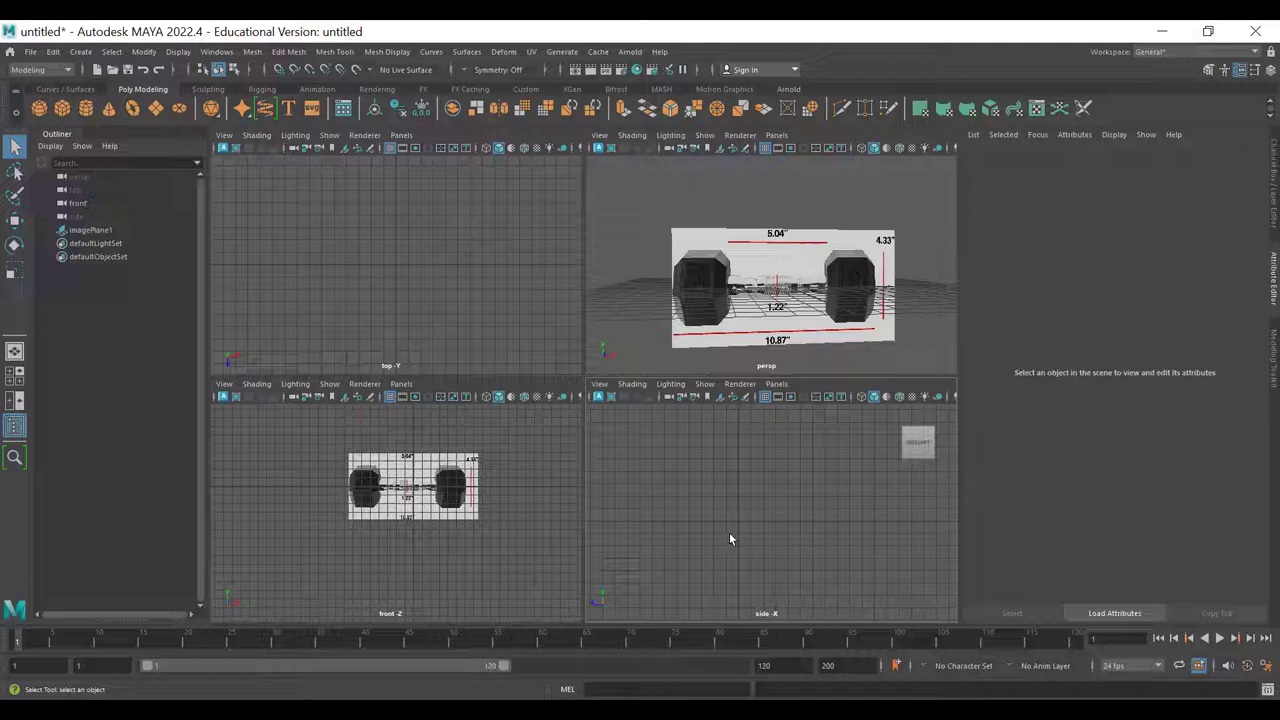
pyautogui.keyDown('alt'); pyautogui.moveTo(723, 525); pyautogui.dragTo(783, 546, button='middle'); pyautogui.keyUp('alt')
pyautogui.press('space')
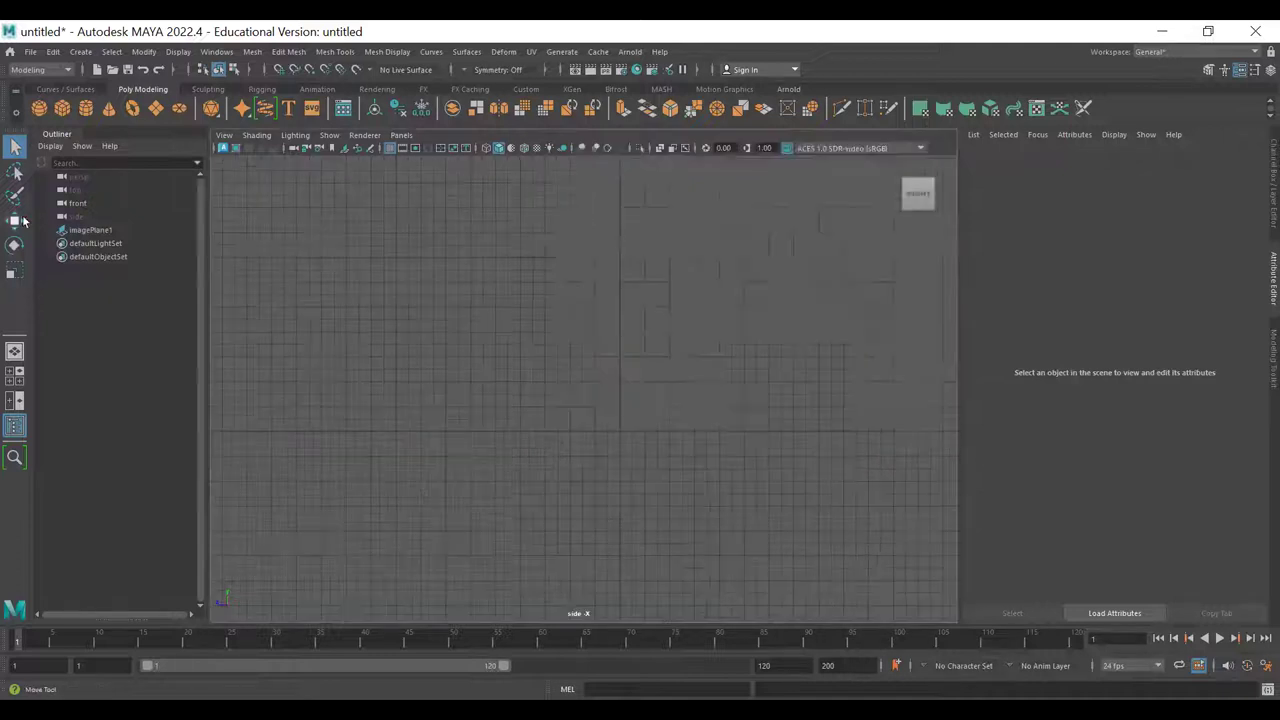
pyautogui.click(225, 137)
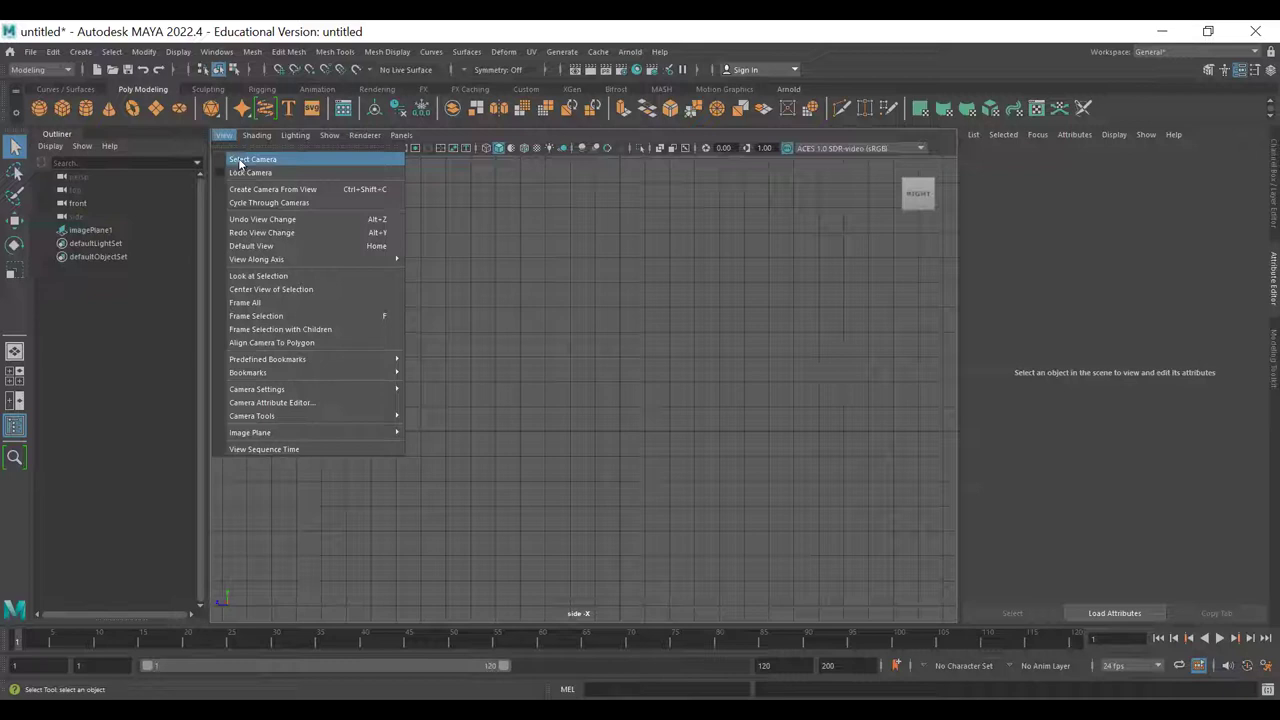
pyautogui.click(245, 160)
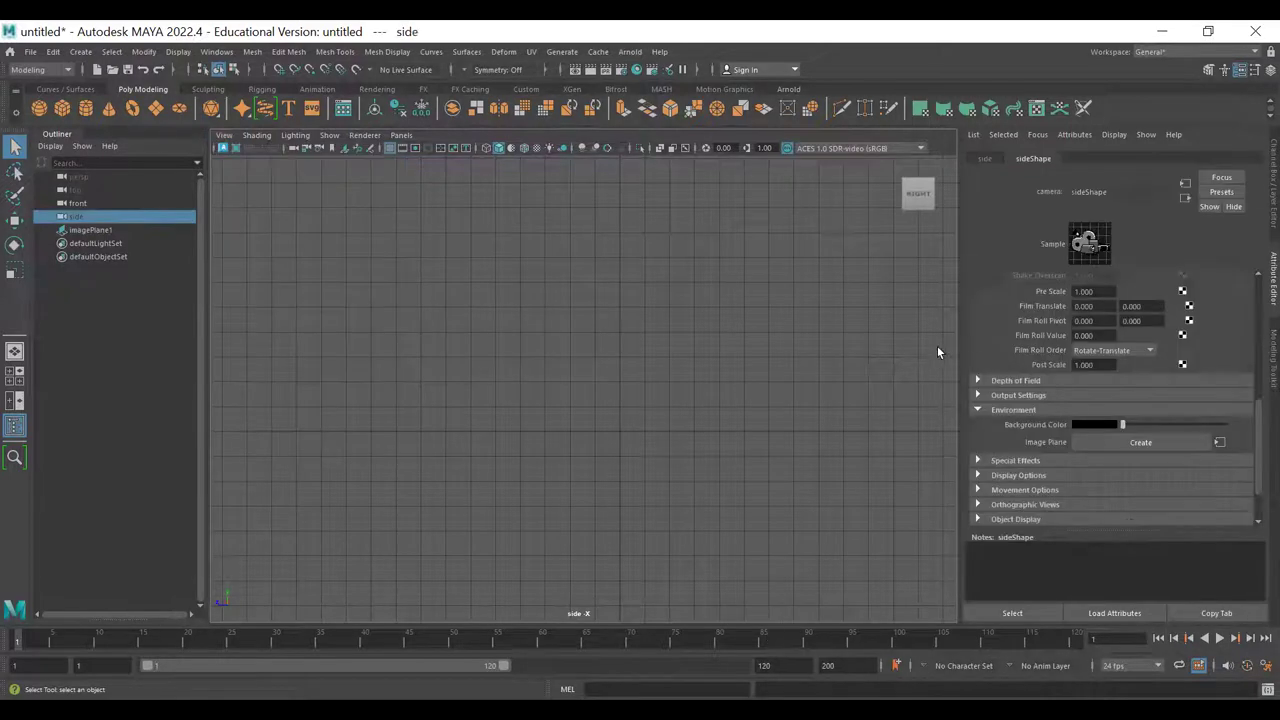
# - Show the side camera's attributes in a floating Attribute Editor and create an image plane for that camera
pyautogui.hotkey('ctrl', 'a')
pyautogui.hotkey('ctrl', 'a')
pyautogui.click(1270, 278)
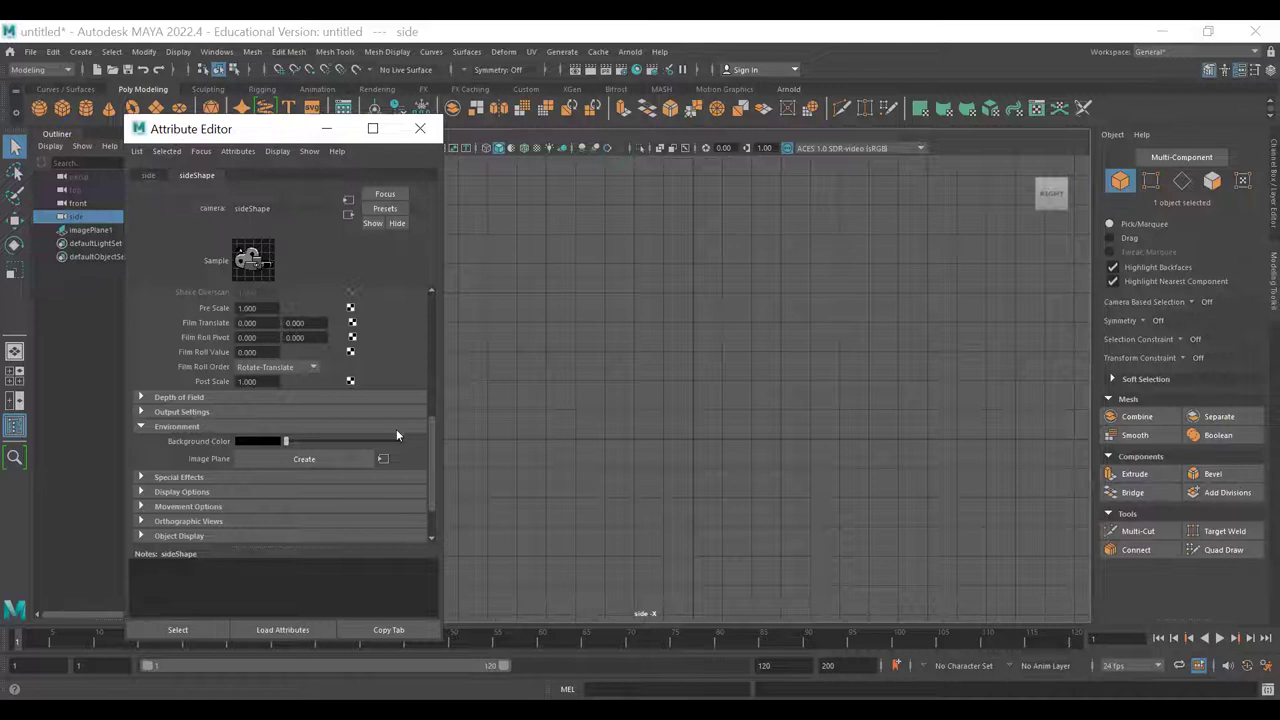
pyautogui.moveTo(429, 431)
pyautogui.mouseDown()
pyautogui.moveTo(430, 306)
pyautogui.moveTo(417, 426)
pyautogui.mouseUp()
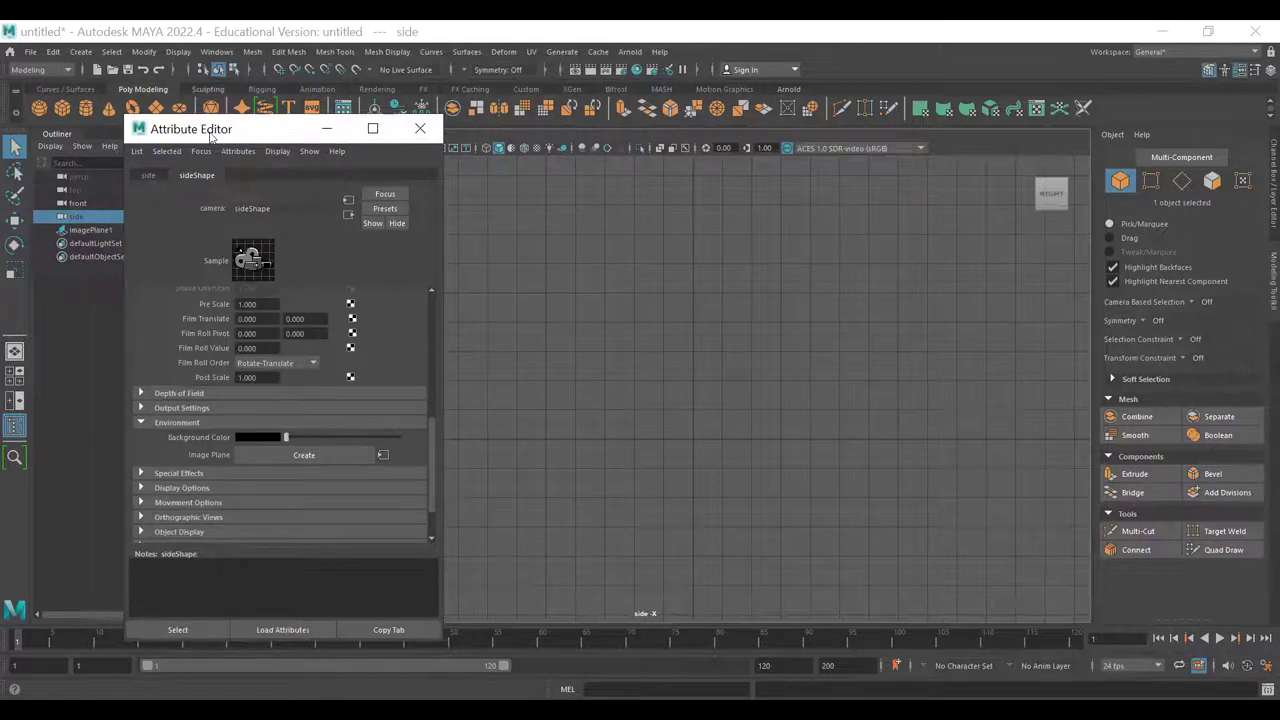
pyautogui.moveTo(222, 130)
pyautogui.mouseDown()
pyautogui.moveTo(403, 221)
pyautogui.moveTo(268, 141)
pyautogui.mouseUp()
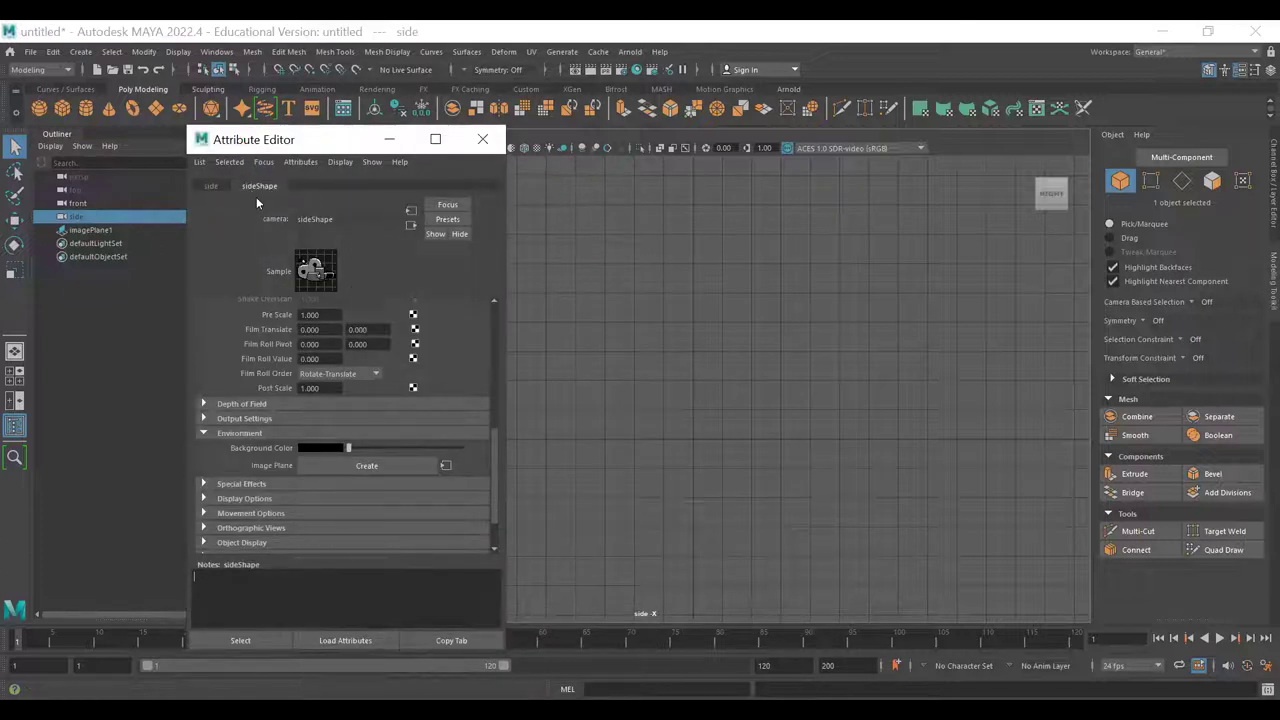
pyautogui.click(208, 186)
pyautogui.click(255, 186)
pyautogui.click(334, 463)
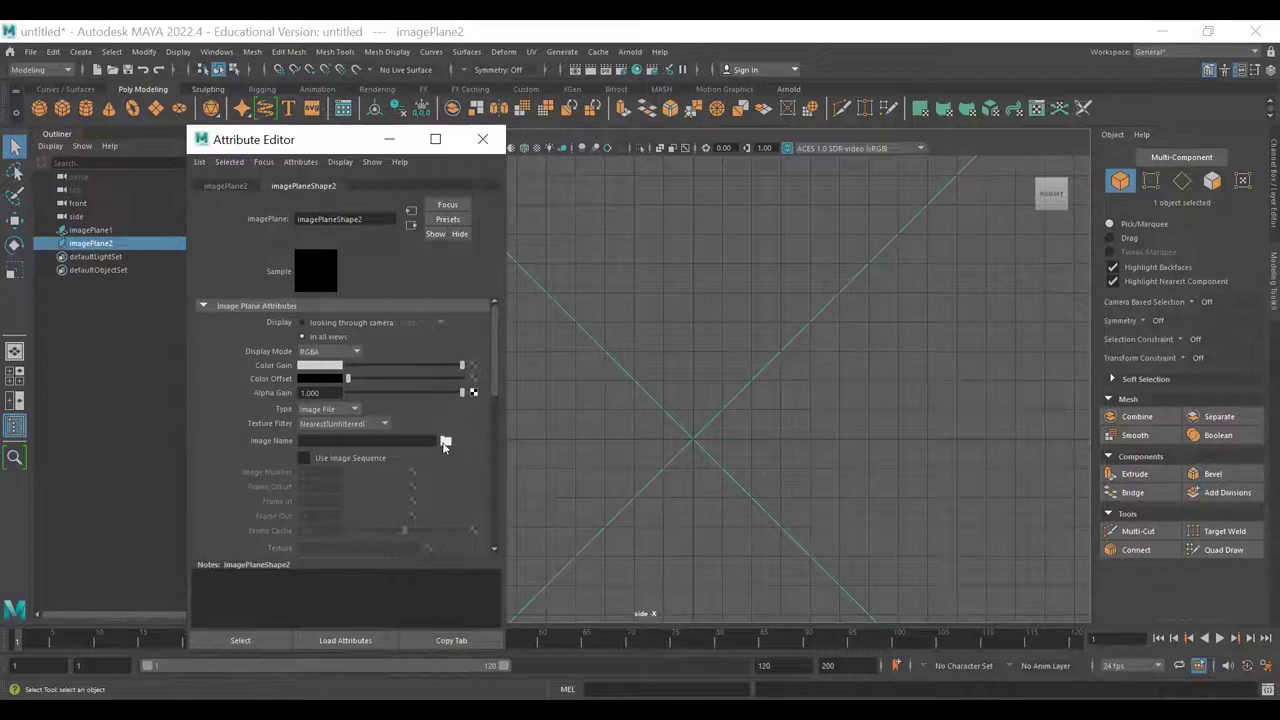
# - Load dumbbell_side_resize.jpg from the Downloads folder as the side image plane's picture and close the Attribute Editor
pyautogui.click(445, 441)
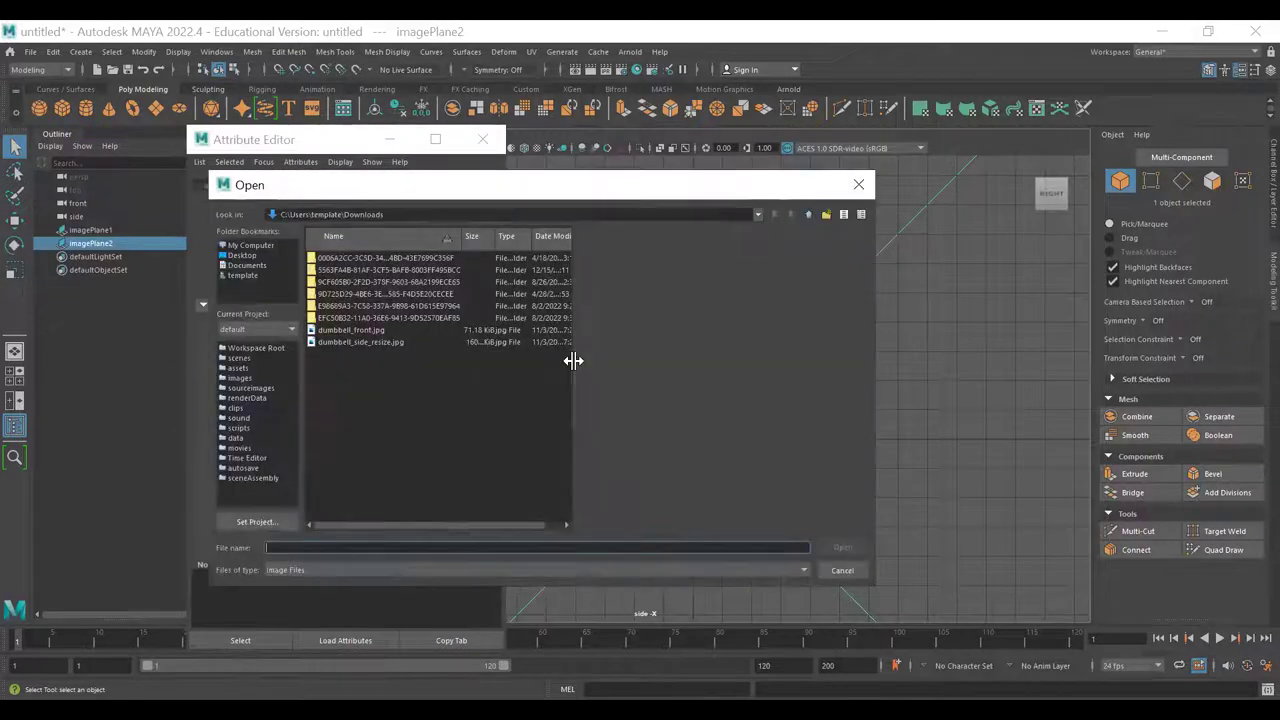
pyautogui.click(345, 342)
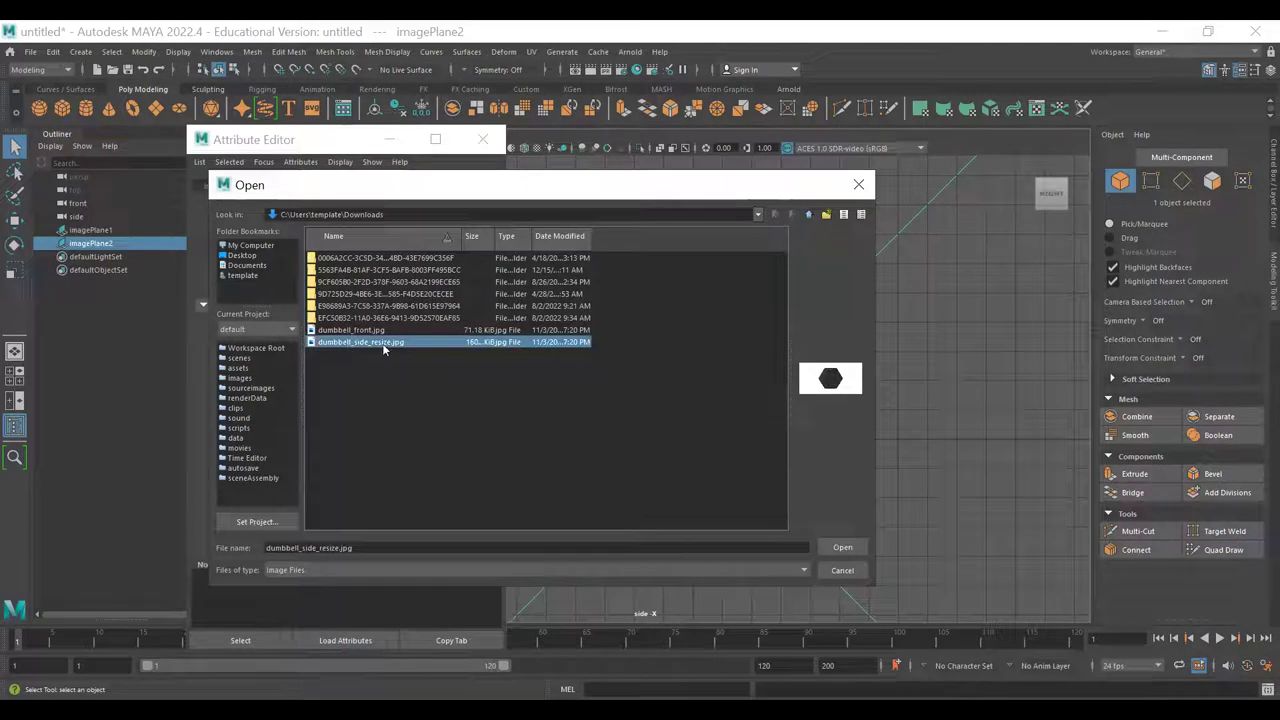
pyautogui.click(843, 547)
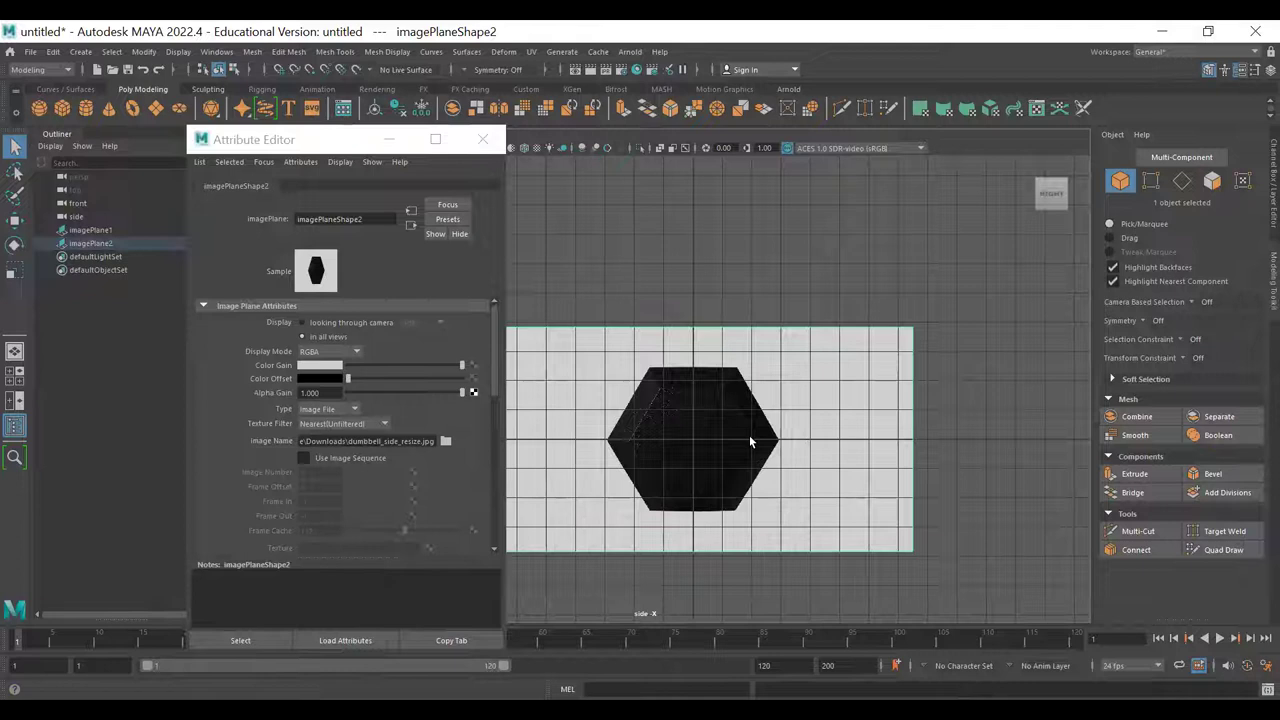
pyautogui.hotkey('ctrl', 'a')
# - In the perspective view, move the side image plane along X to about -9.48, clear of the front image
pyautogui.press('space')
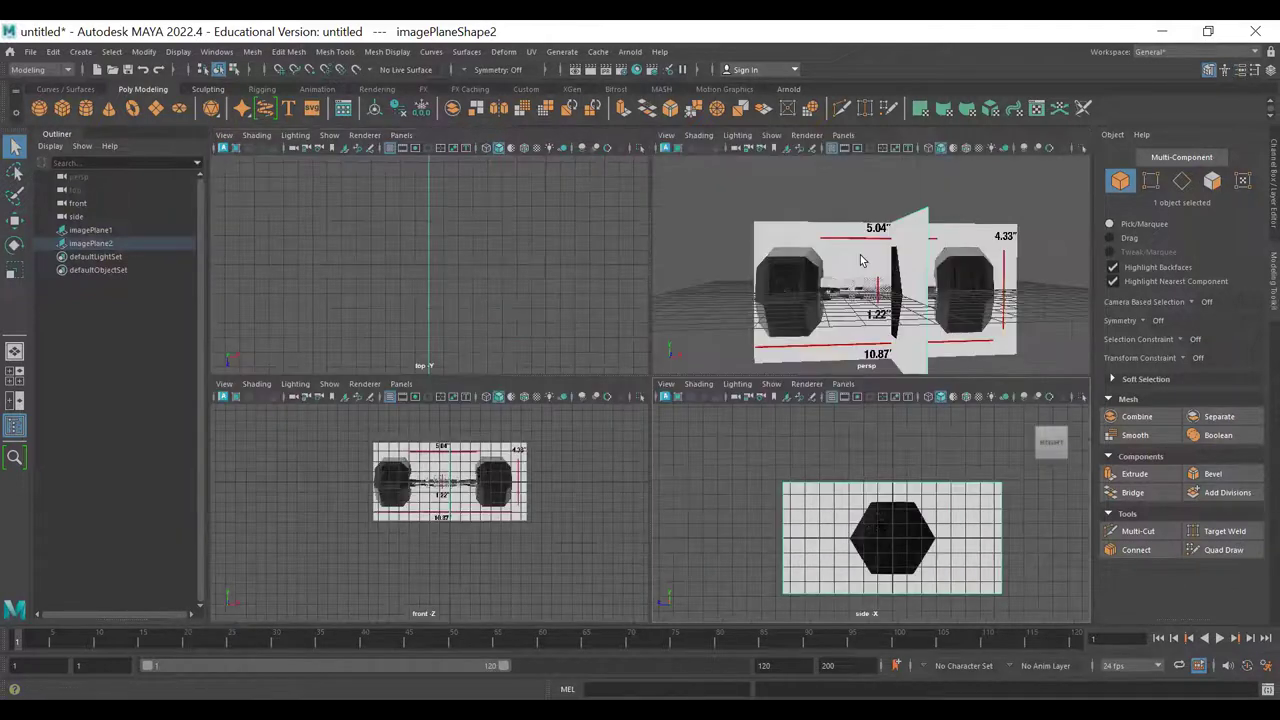
pyautogui.press('space')
pyautogui.keyDown('alt'); pyautogui.moveTo(760, 400); pyautogui.dragTo(917, 463); pyautogui.keyUp('alt')
pyautogui.scroll(-4, 838, 459)
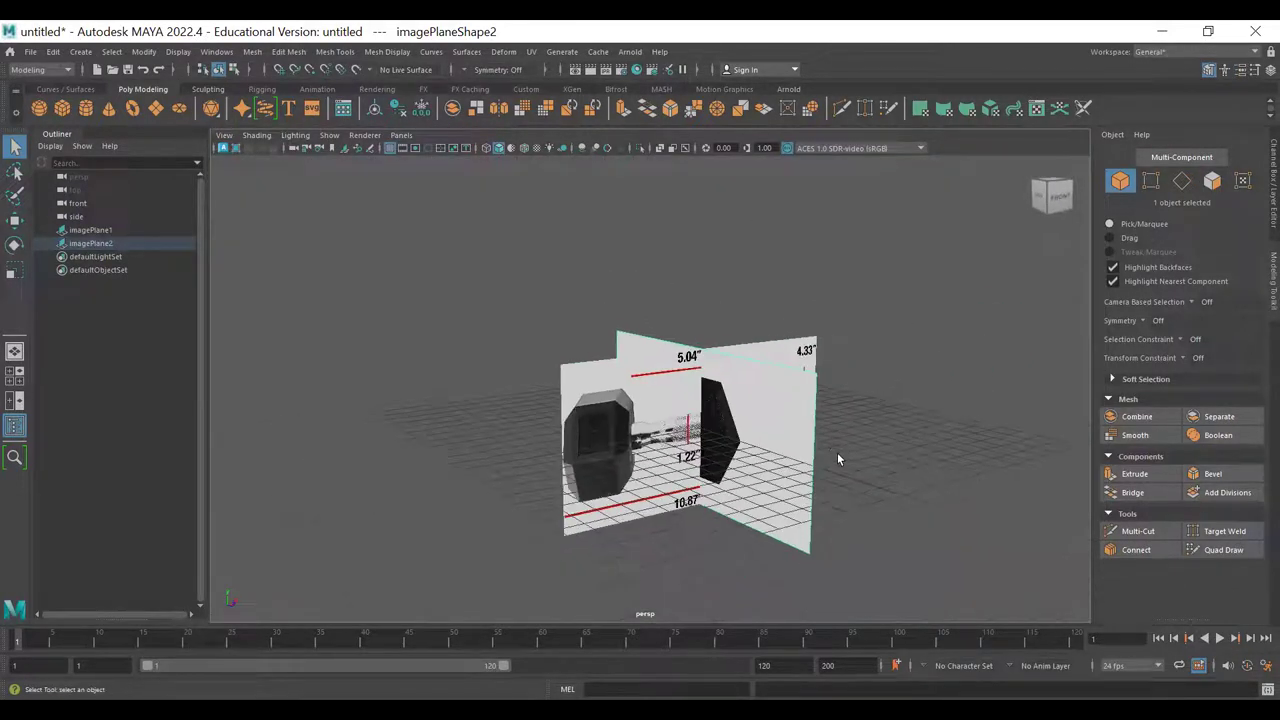
pyautogui.click(791, 427)
pyautogui.press('w')
pyautogui.keyDown('alt'); pyautogui.moveTo(768, 460); pyautogui.dragTo(742, 474); pyautogui.keyUp('alt')
pyautogui.moveTo(748, 426); pyautogui.dragTo(531, 441)
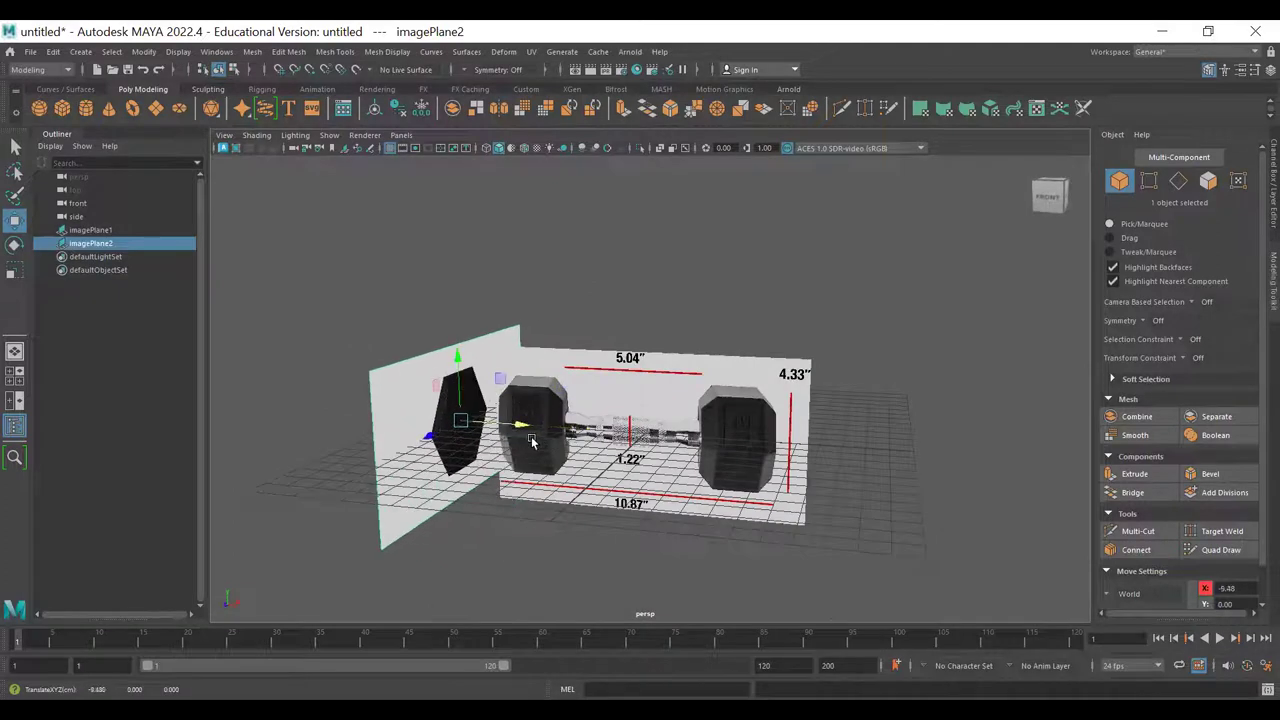
# - Move the front image plane back along Z behind the grid's centre and return to the four-view layout
pyautogui.keyDown('alt'); pyautogui.moveTo(638, 397); pyautogui.dragTo(591, 440); pyautogui.keyUp('alt')
pyautogui.click(587, 413)
pyautogui.moveTo(561, 483); pyautogui.dragTo(691, 401)
pyautogui.keyDown('alt'); pyautogui.moveTo(607, 484); pyautogui.dragTo(675, 381); pyautogui.keyUp('alt')
pyautogui.keyDown('shift'); pyautogui.click(485, 379); pyautogui.keyUp('shift')
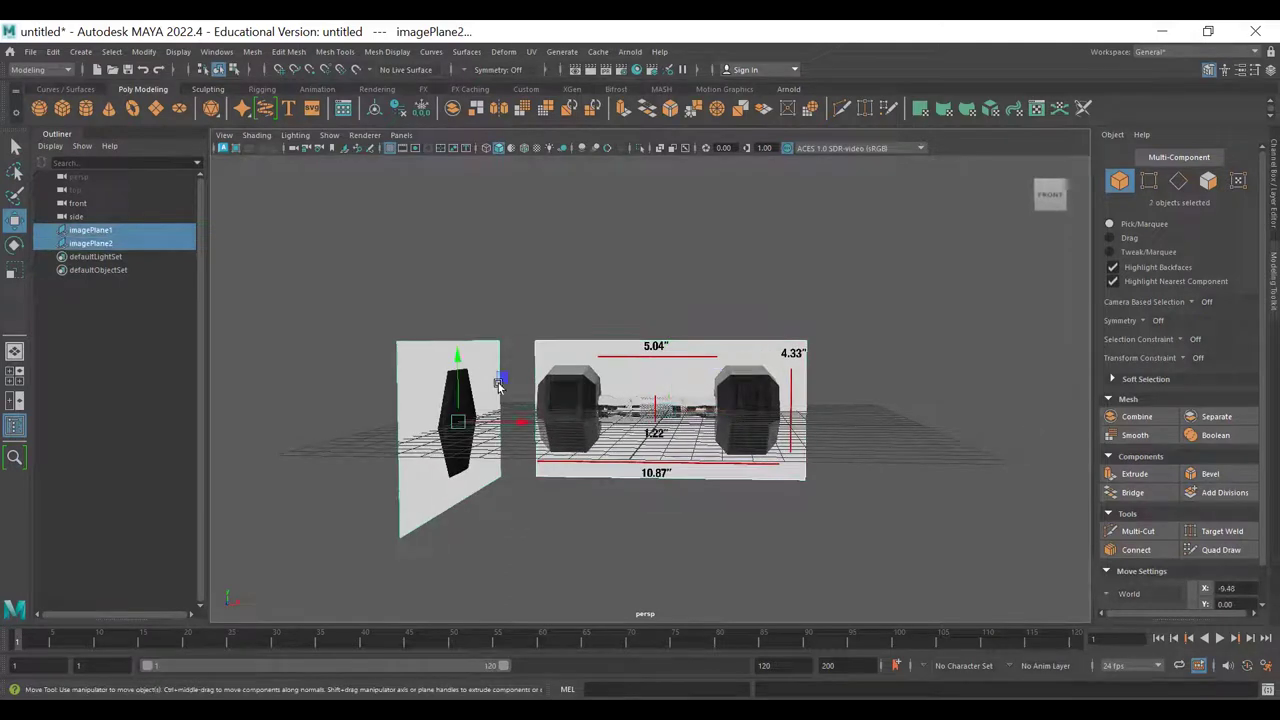
pyautogui.click(614, 387)
pyautogui.press('space')
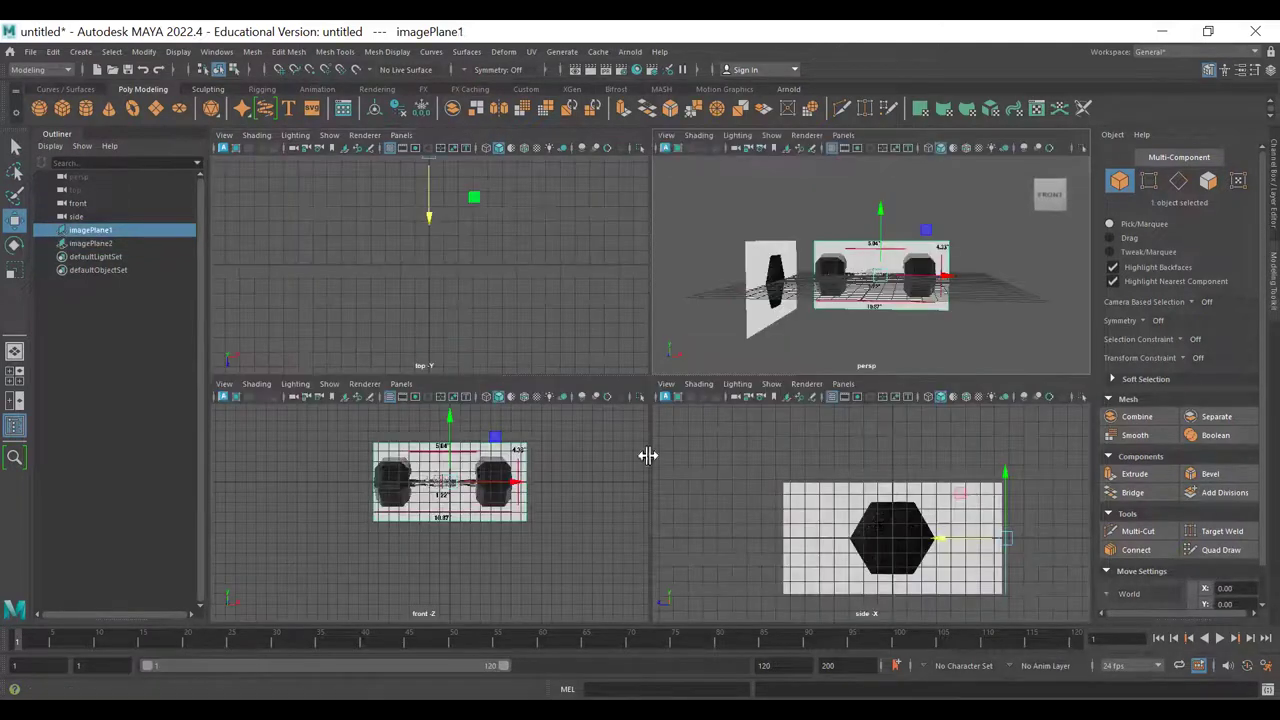
# - Select the front and side image planes together and raise both along Y so most of each reference sits above the grid
pyautogui.moveTo(462, 510)
pyautogui.keyDown('alt'); pyautogui.mouseDown(button='middle')
pyautogui.moveTo(449, 540)
pyautogui.moveTo(455, 516)
pyautogui.mouseUp(button='middle'); pyautogui.keyUp('alt')
pyautogui.scroll(3, 458, 518)
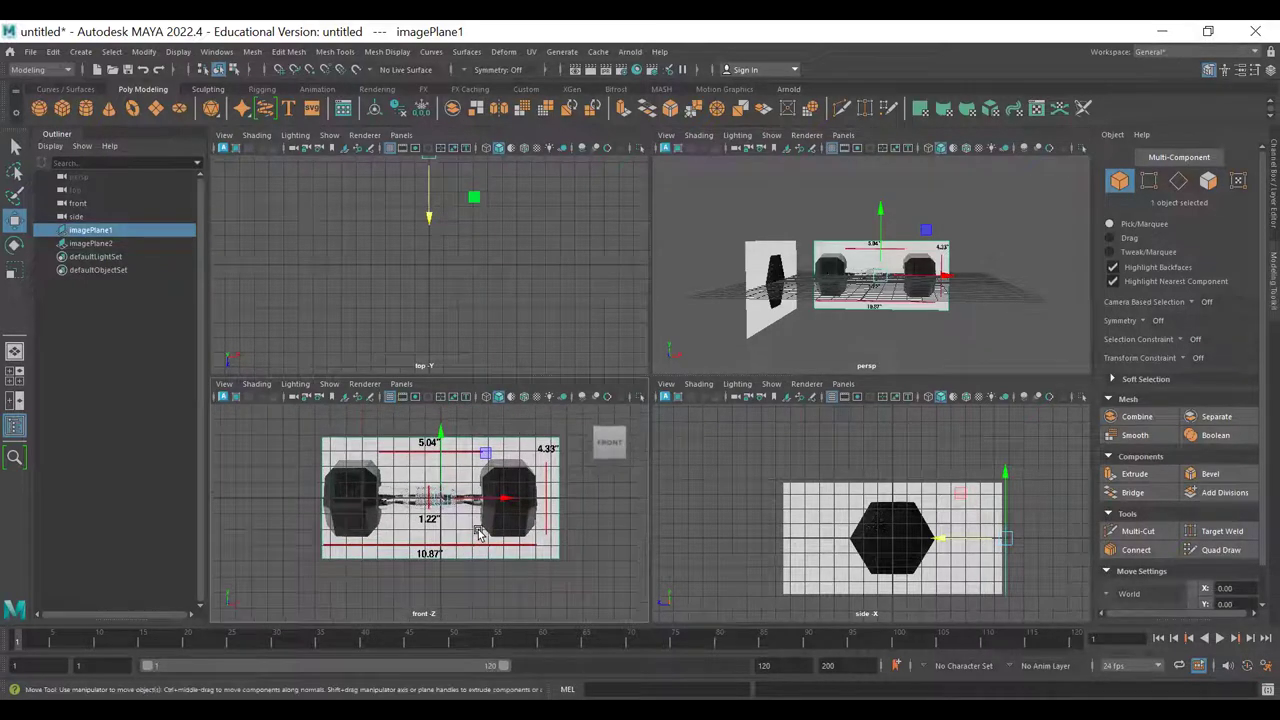
pyautogui.press('q')
pyautogui.keyDown('shift'); pyautogui.click(778, 288); pyautogui.keyUp('shift')
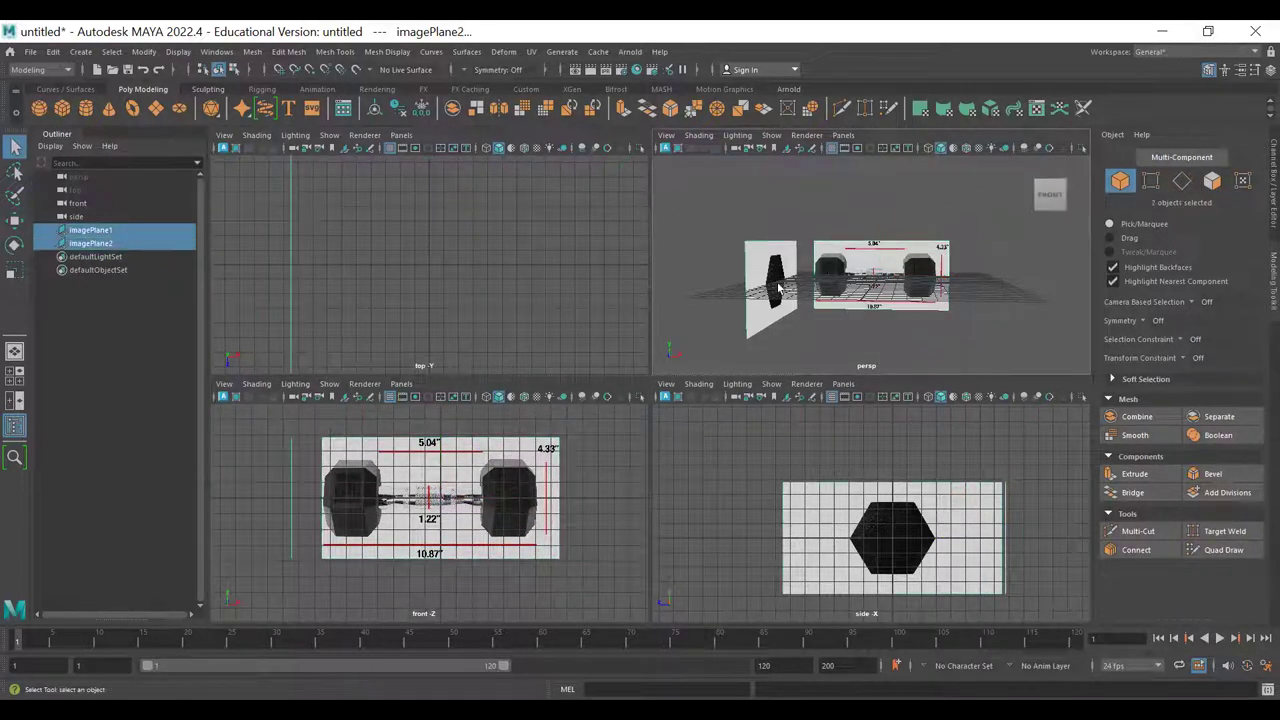
pyautogui.click(860, 254)
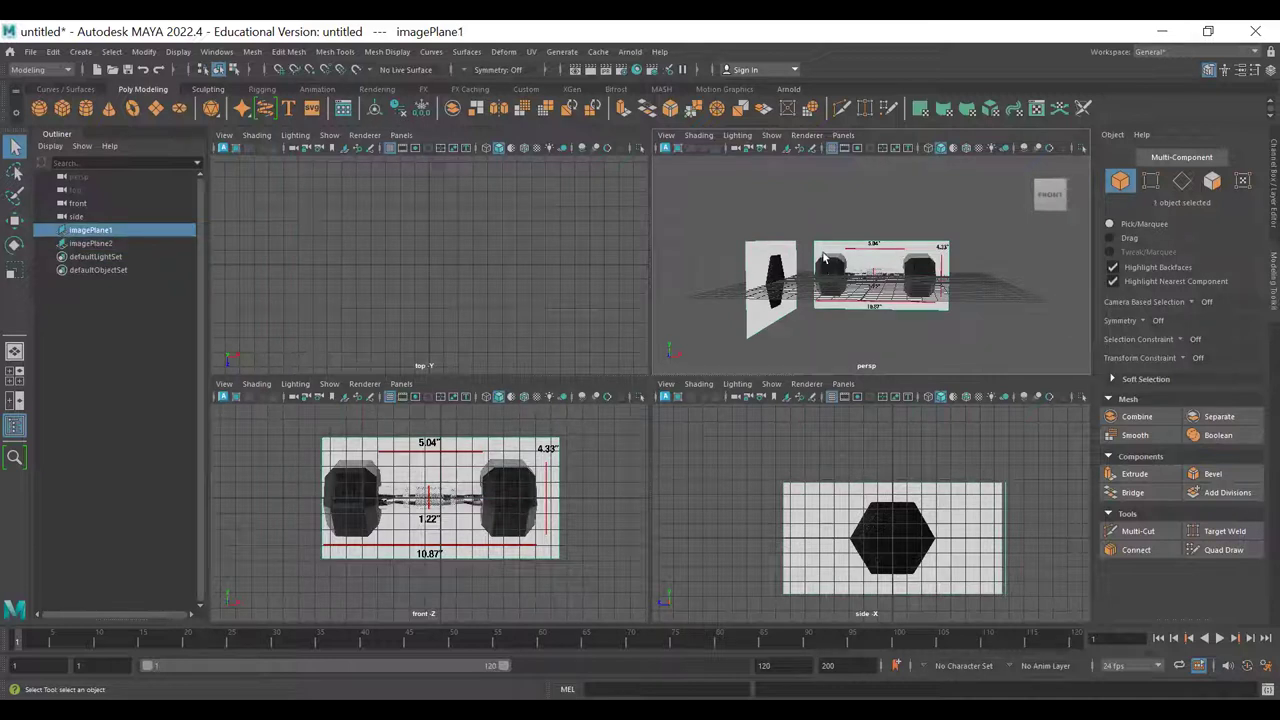
pyautogui.keyDown('shift'); pyautogui.click(768, 264); pyautogui.keyUp('shift')
pyautogui.moveTo(875, 272)
pyautogui.keyDown('alt'); pyautogui.mouseDown()
pyautogui.moveTo(908, 304)
pyautogui.moveTo(872, 293)
pyautogui.mouseUp(); pyautogui.keyUp('alt')
pyautogui.press('w')
pyautogui.keyDown('alt'); pyautogui.moveTo(784, 284); pyautogui.dragTo(776, 201); pyautogui.keyUp('alt')
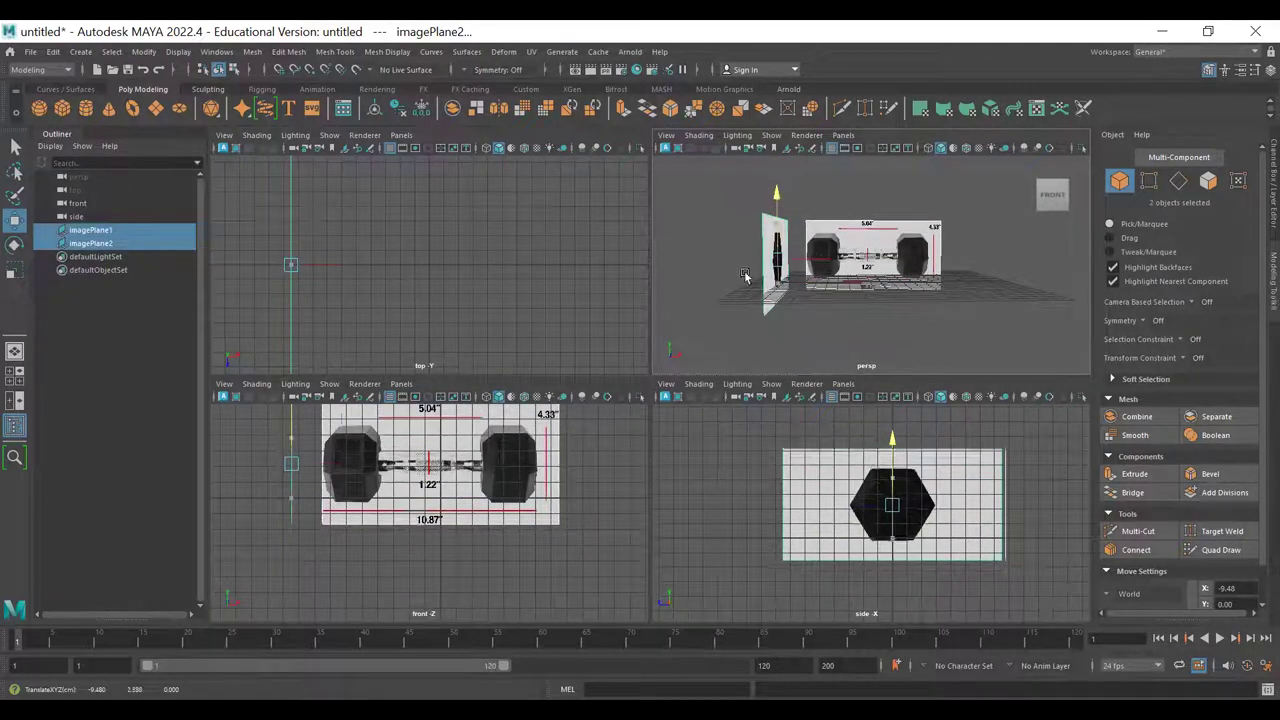
# - In the front view, fine-tune the height of both image planes to about Y 2.44, resting the dumbbell's base on the horizontal axis
pyautogui.scroll(5, 357, 519)
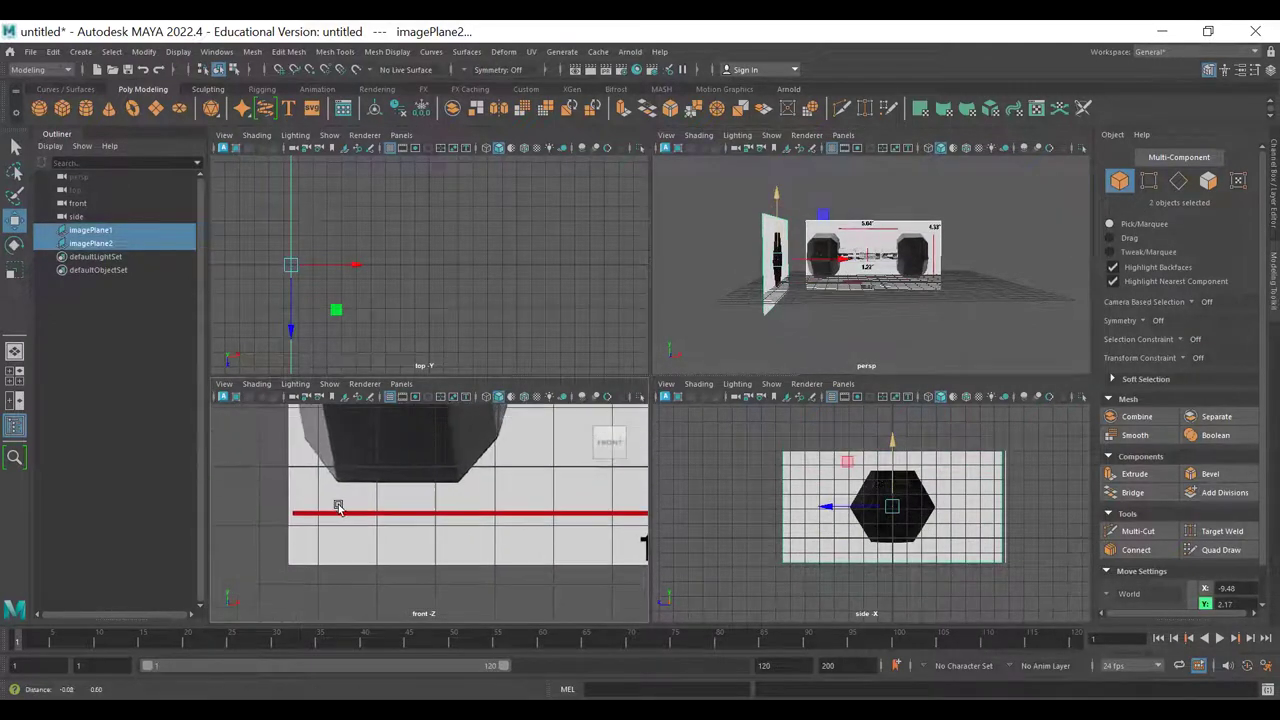
pyautogui.moveTo(410, 513); pyautogui.dragTo(417, 497)
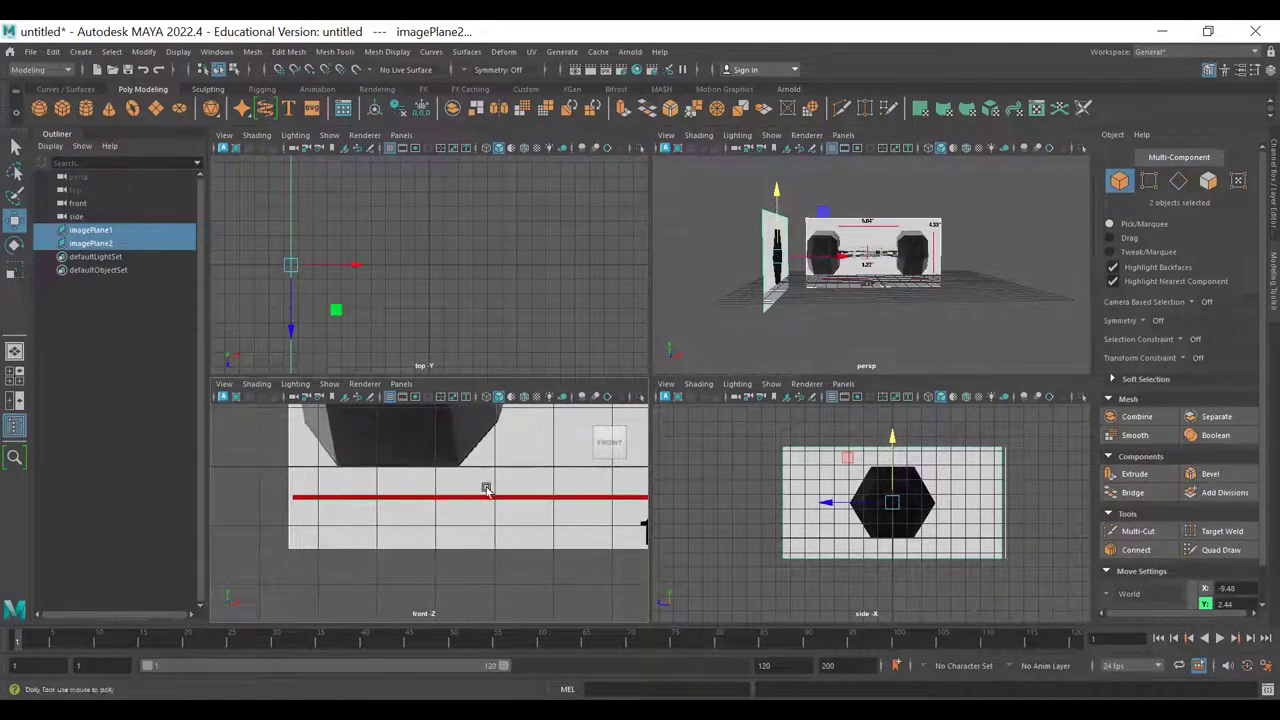
pyautogui.scroll(-4, 417, 497)
pyautogui.press('space')
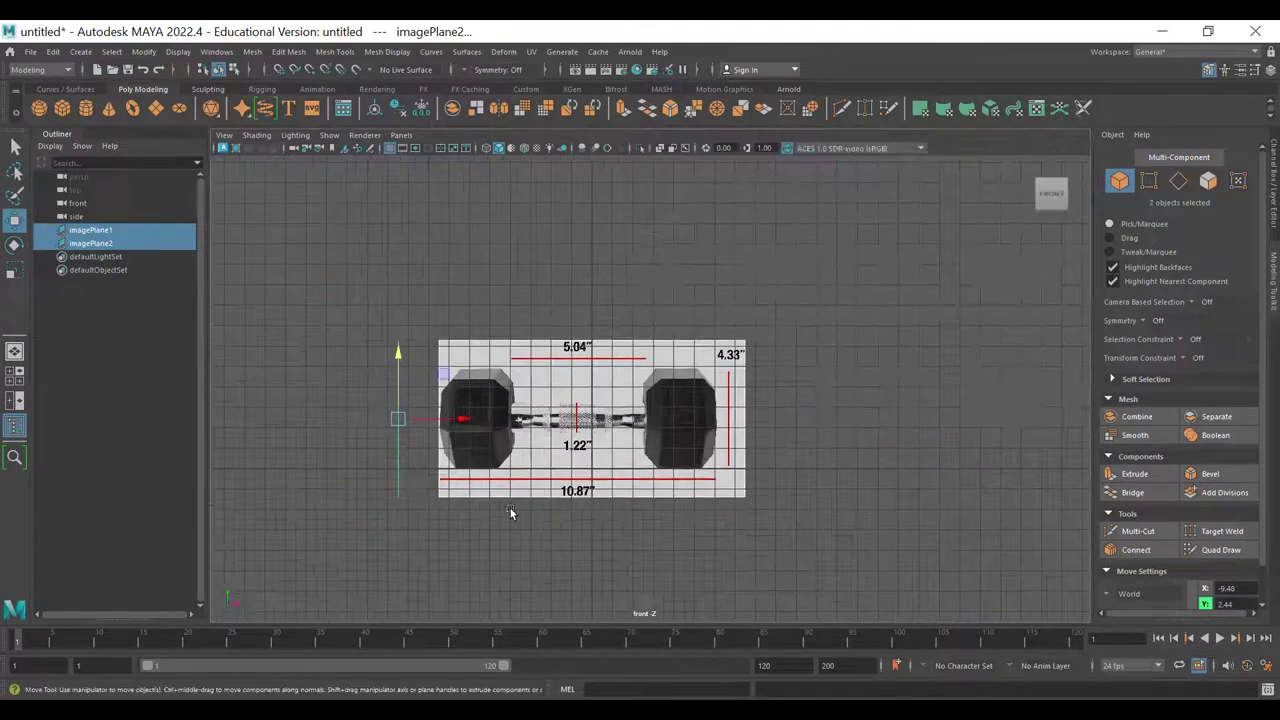
pyautogui.scroll(5, 511, 500)
pyautogui.scroll(-5, 490, 400)
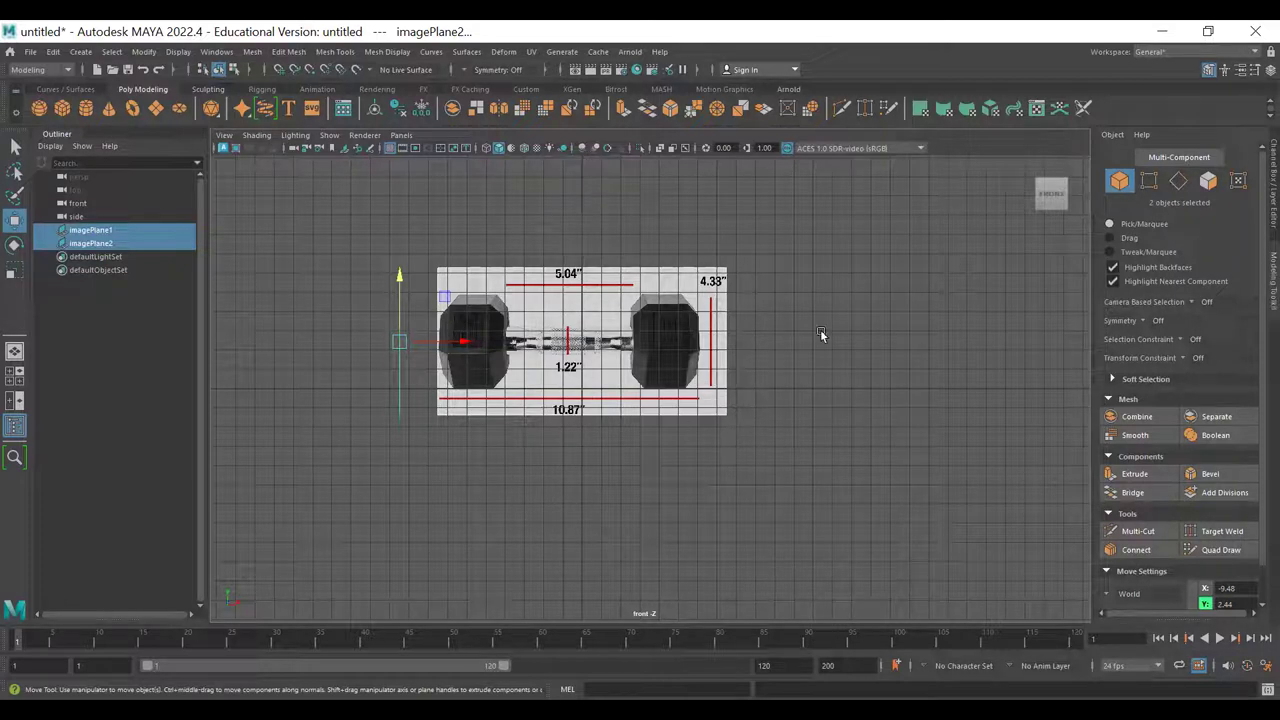
# - Check the height alignment of both reference images against the grid in the perspective and side views
pyautogui.press('space')
pyautogui.press('space')
pyautogui.keyDown('alt'); pyautogui.moveTo(782, 472); pyautogui.dragTo(616, 483); pyautogui.keyUp('alt')
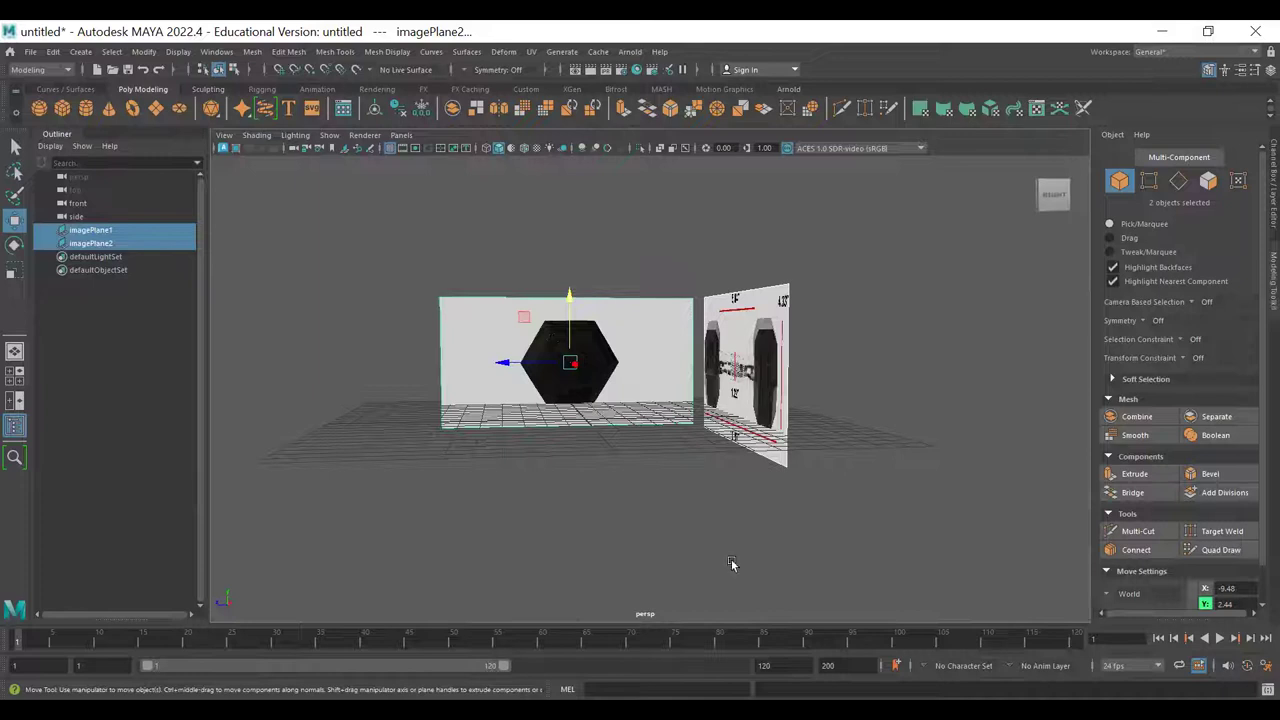
pyautogui.press('space')
pyautogui.press('space')
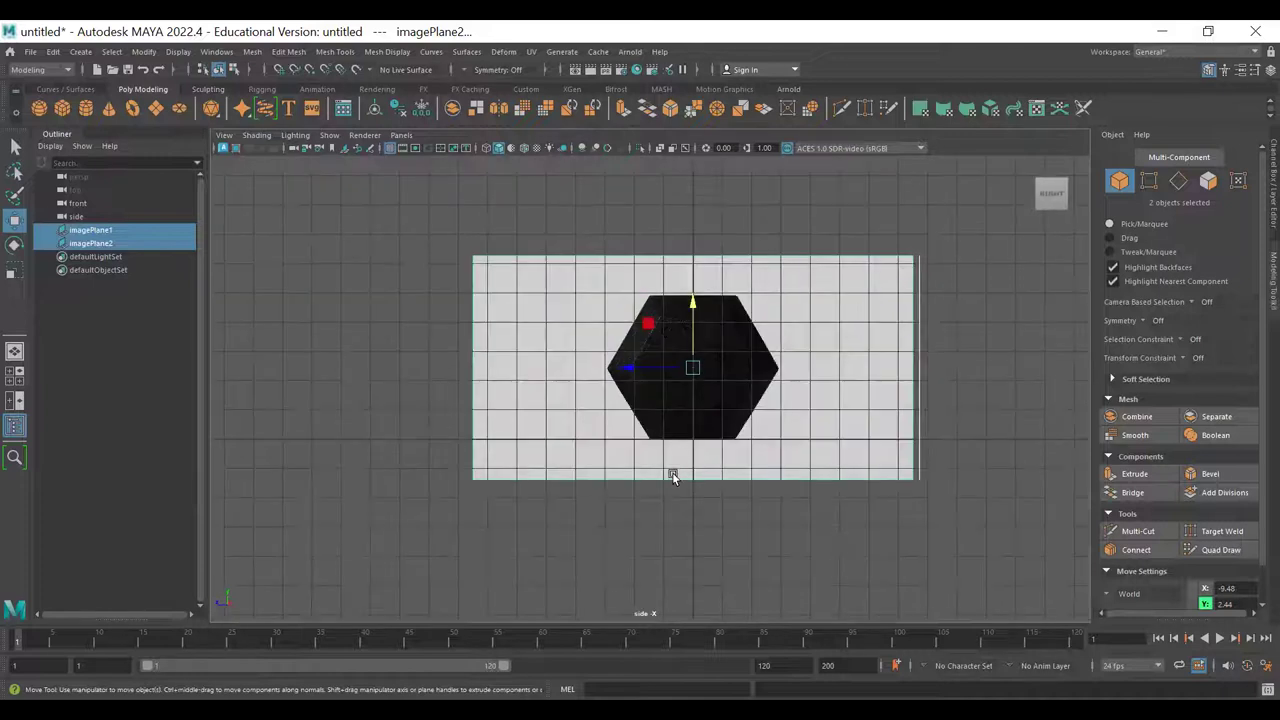
pyautogui.press('space')
pyautogui.press('space')
# - Examine the front dumbbell reference and its dimension labels in the perspective view
pyautogui.keyDown('alt'); pyautogui.moveTo(632, 368); pyautogui.dragTo(690, 394); pyautogui.keyUp('alt')
pyautogui.scroll(5, 591, 397)
pyautogui.keyDown('alt'); pyautogui.moveTo(702, 424); pyautogui.dragTo(747, 488, button='middle'); pyautogui.keyUp('alt')
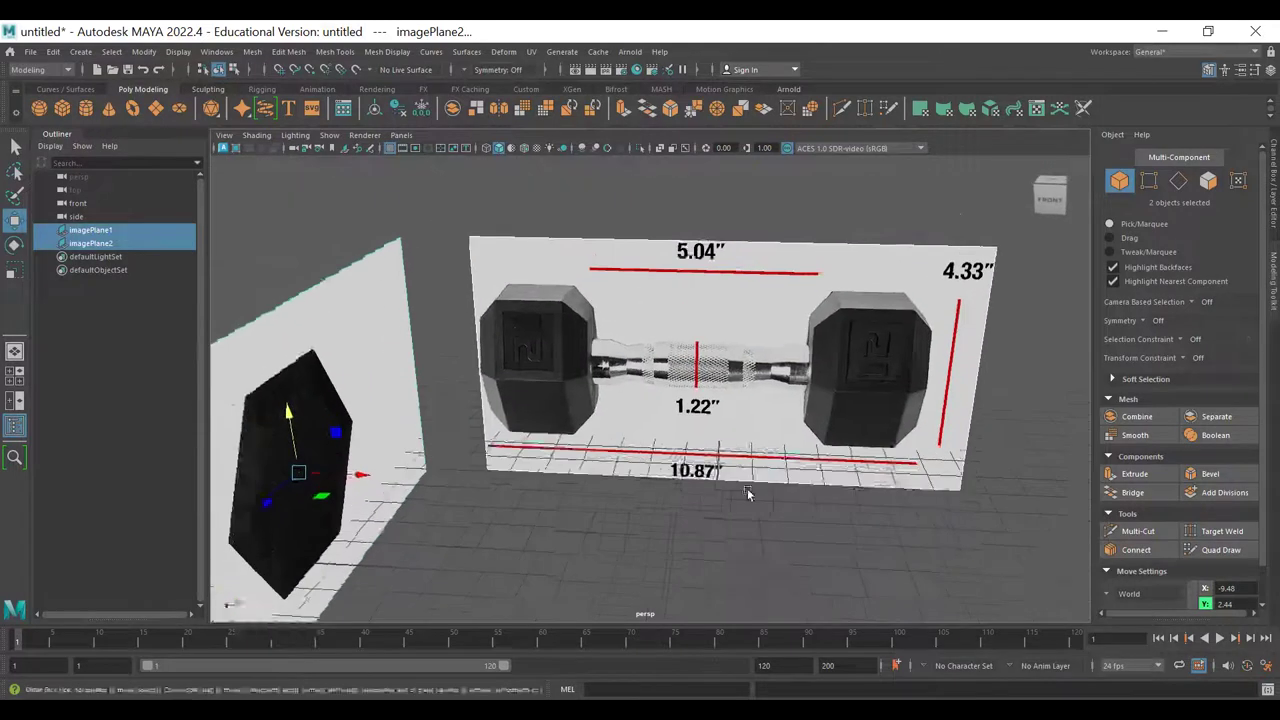
pyautogui.scroll(-5, 747, 488)
pyautogui.keyDown('alt'); pyautogui.moveTo(440, 366); pyautogui.dragTo(547, 393); pyautogui.keyUp('alt')
pyautogui.scroll(5, 762, 466)
pyautogui.keyDown('alt'); pyautogui.moveTo(764, 467); pyautogui.dragTo(584, 383); pyautogui.keyUp('alt')
pyautogui.scroll(3, 584, 383)
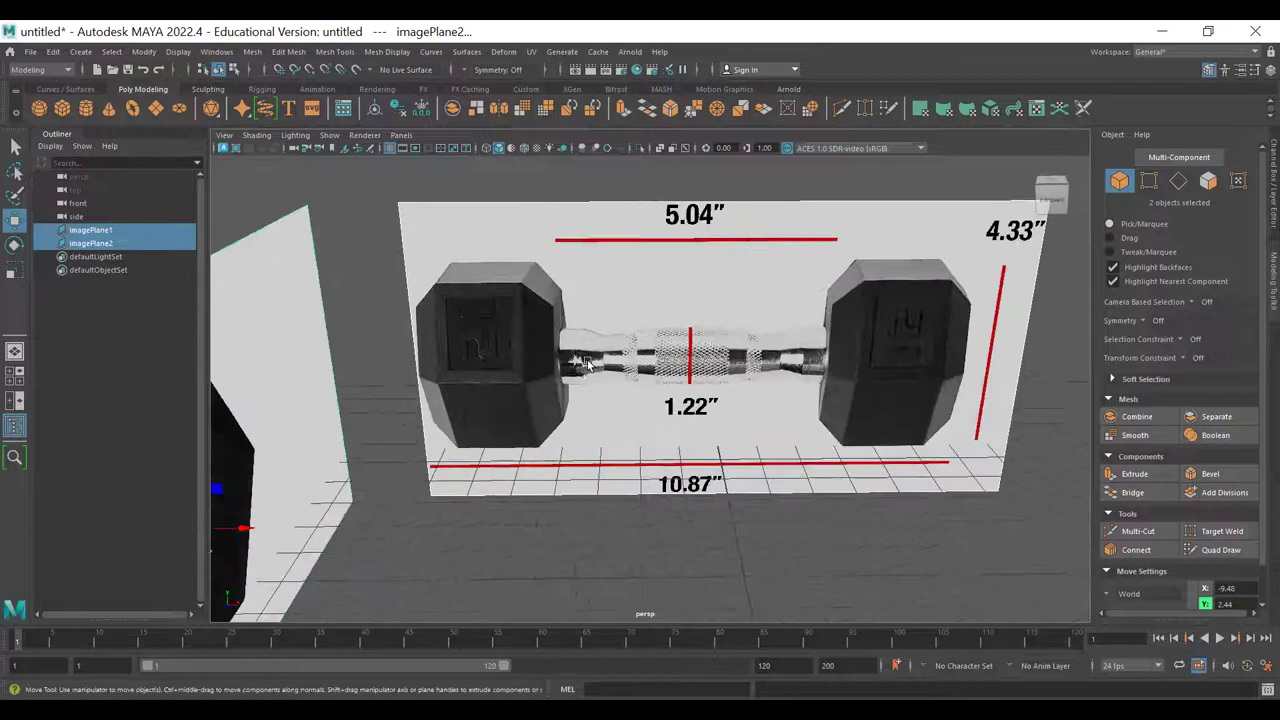
pyautogui.keyDown('alt'); pyautogui.moveTo(458, 533); pyautogui.dragTo(590, 252); pyautogui.keyUp('alt')
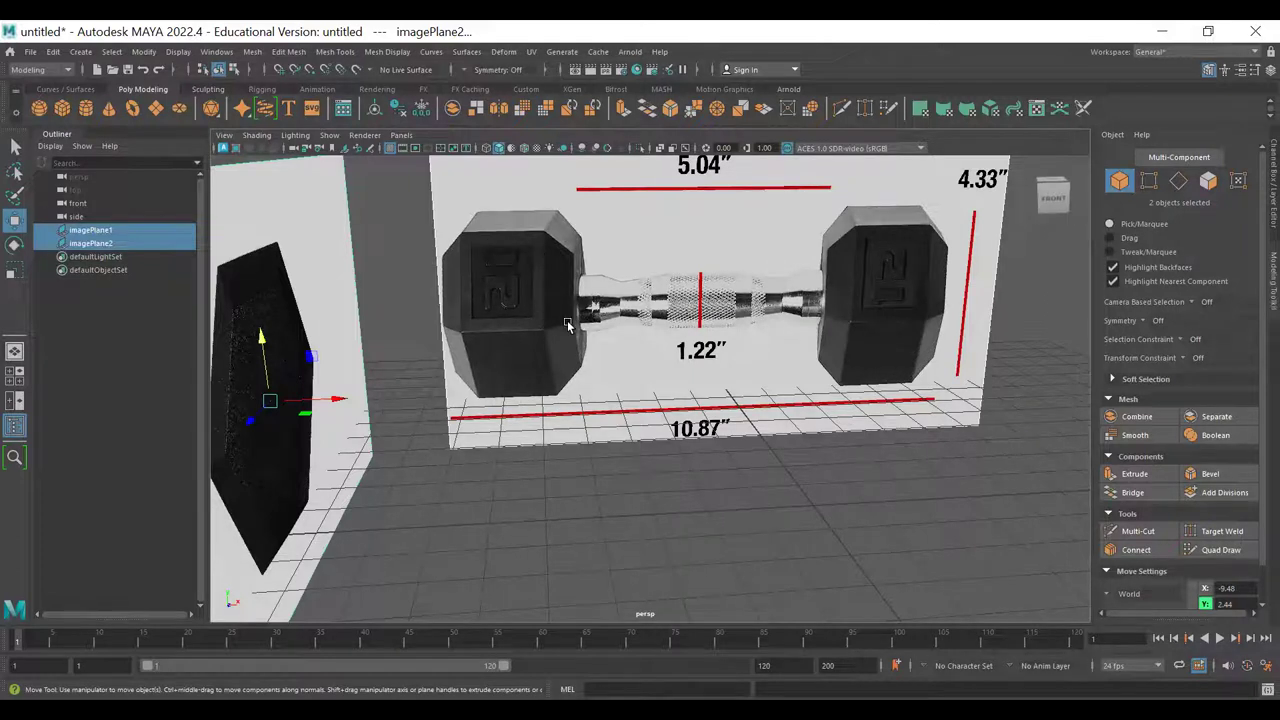
pyautogui.keyDown('alt'); pyautogui.moveTo(567, 320); pyautogui.dragTo(556, 335, button='middle'); pyautogui.keyUp('alt')
pyautogui.keyDown('alt'); pyautogui.moveTo(556, 335); pyautogui.dragTo(663, 337, button='right'); pyautogui.keyUp('alt')
pyautogui.keyDown('alt'); pyautogui.moveTo(663, 337); pyautogui.dragTo(674, 408); pyautogui.keyUp('alt')
pyautogui.keyDown('alt'); pyautogui.moveTo(674, 408); pyautogui.dragTo(881, 429, button='right'); pyautogui.keyUp('alt')
pyautogui.keyDown('alt'); pyautogui.moveTo(766, 360); pyautogui.dragTo(684, 448, button='middle'); pyautogui.keyUp('alt')
pyautogui.keyDown('alt'); pyautogui.moveTo(684, 448); pyautogui.dragTo(584, 378, button='right'); pyautogui.keyUp('alt')
pyautogui.keyDown('alt'); pyautogui.moveTo(533, 392); pyautogui.dragTo(549, 389); pyautogui.keyUp('alt')
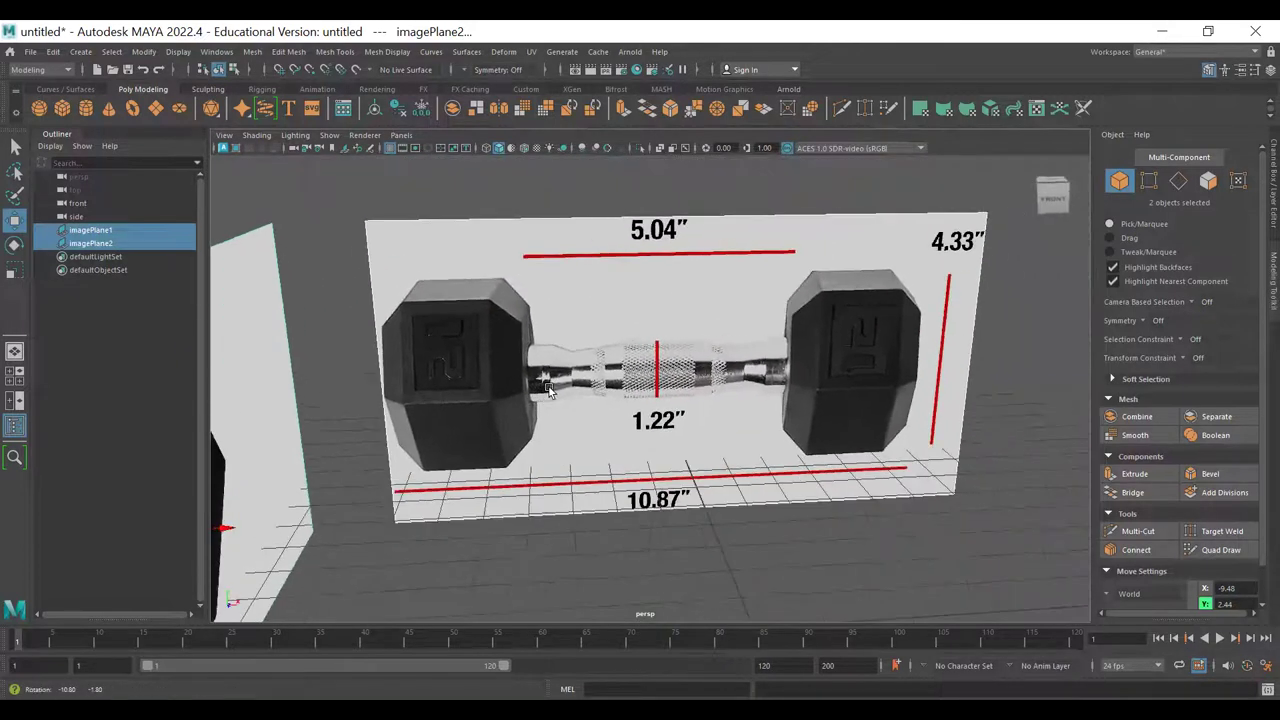
# - Examine the handle's knurled grip and tapered sections up close on the front reference image
pyautogui.keyDown('alt'); pyautogui.moveTo(716, 386); pyautogui.dragTo(930, 410, button='right'); pyautogui.keyUp('alt')
pyautogui.keyDown('alt'); pyautogui.moveTo(840, 384); pyautogui.dragTo(798, 370, button='right'); pyautogui.keyUp('alt')
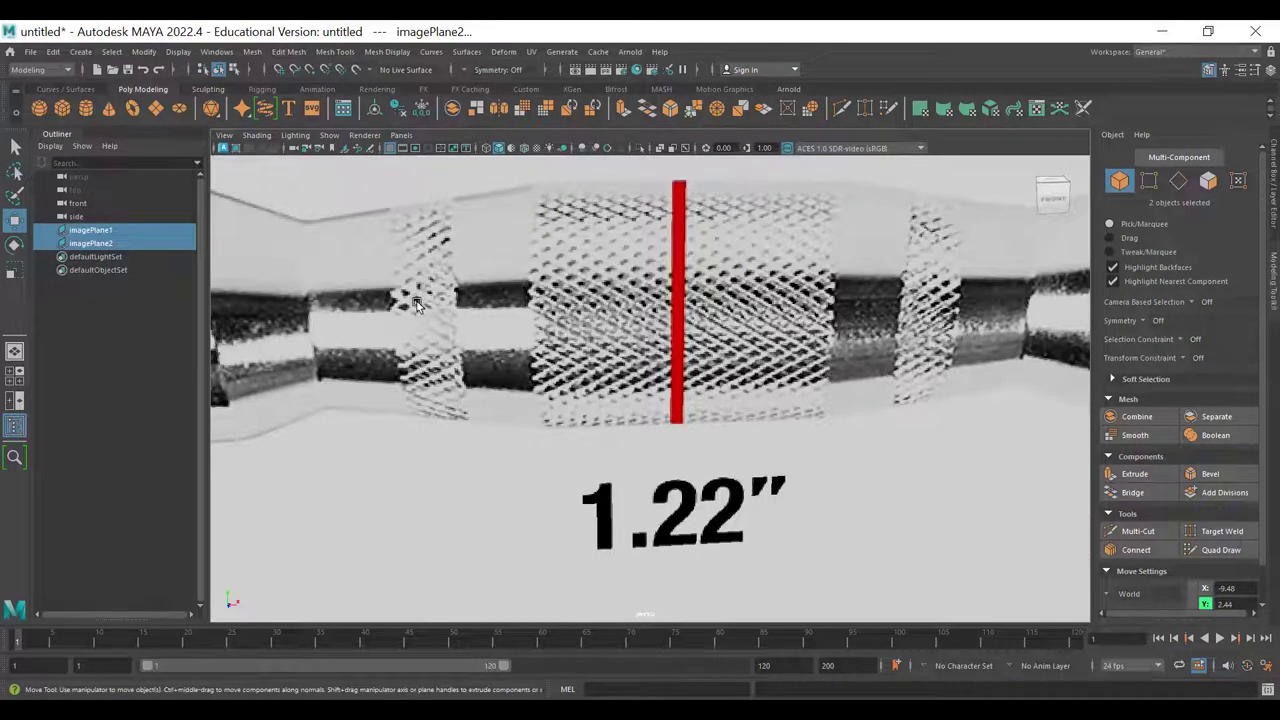
pyautogui.keyDown('alt'); pyautogui.moveTo(828, 371); pyautogui.dragTo(621, 325, button='right'); pyautogui.keyUp('alt')
pyautogui.keyDown('alt'); pyautogui.moveTo(968, 385); pyautogui.dragTo(506, 323, button='right'); pyautogui.keyUp('alt')
pyautogui.keyDown('alt'); pyautogui.moveTo(766, 332); pyautogui.dragTo(717, 431); pyautogui.keyUp('alt')
pyautogui.keyDown('alt'); pyautogui.moveTo(717, 431); pyautogui.dragTo(846, 439, button='right'); pyautogui.keyUp('alt')
pyautogui.keyDown('alt'); pyautogui.moveTo(822, 484); pyautogui.dragTo(800, 449, button='middle'); pyautogui.keyUp('alt')
pyautogui.keyDown('alt'); pyautogui.moveTo(800, 449); pyautogui.dragTo(663, 415, button='right'); pyautogui.keyUp('alt')
pyautogui.keyDown('alt'); pyautogui.moveTo(614, 454); pyautogui.dragTo(590, 438, button='middle'); pyautogui.keyUp('alt')
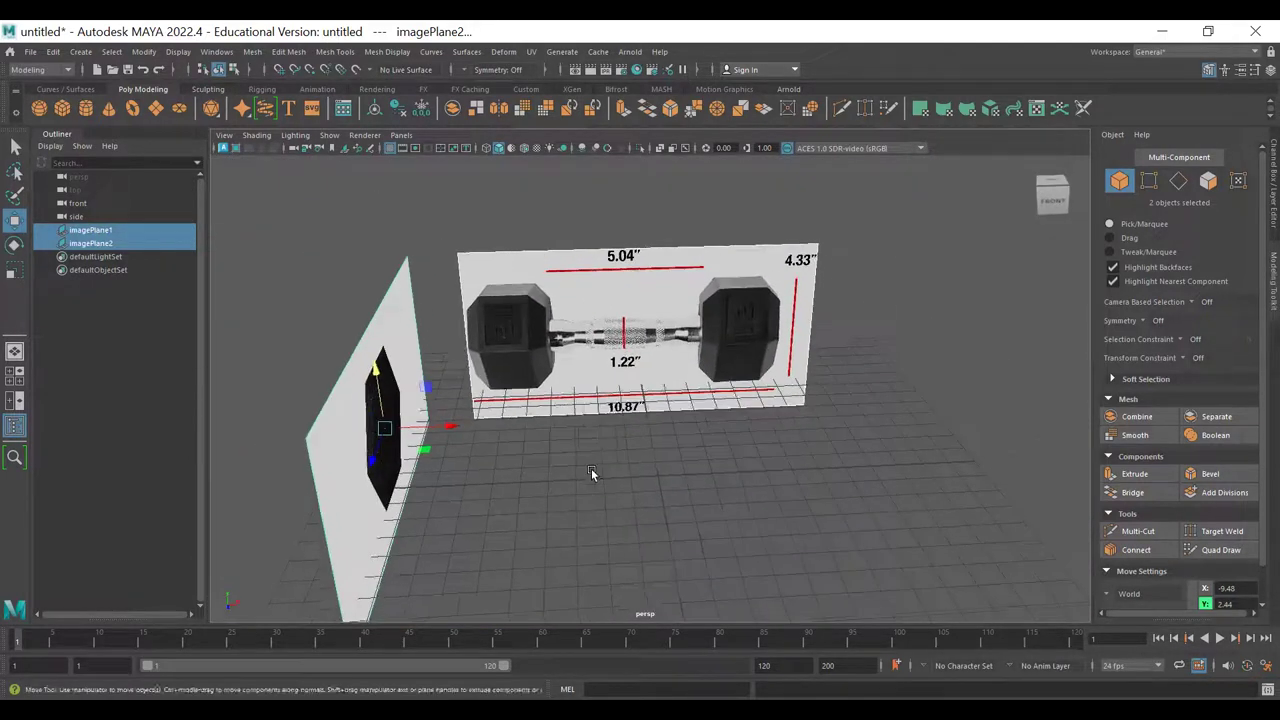
pyautogui.scroll(2, 553, 410)
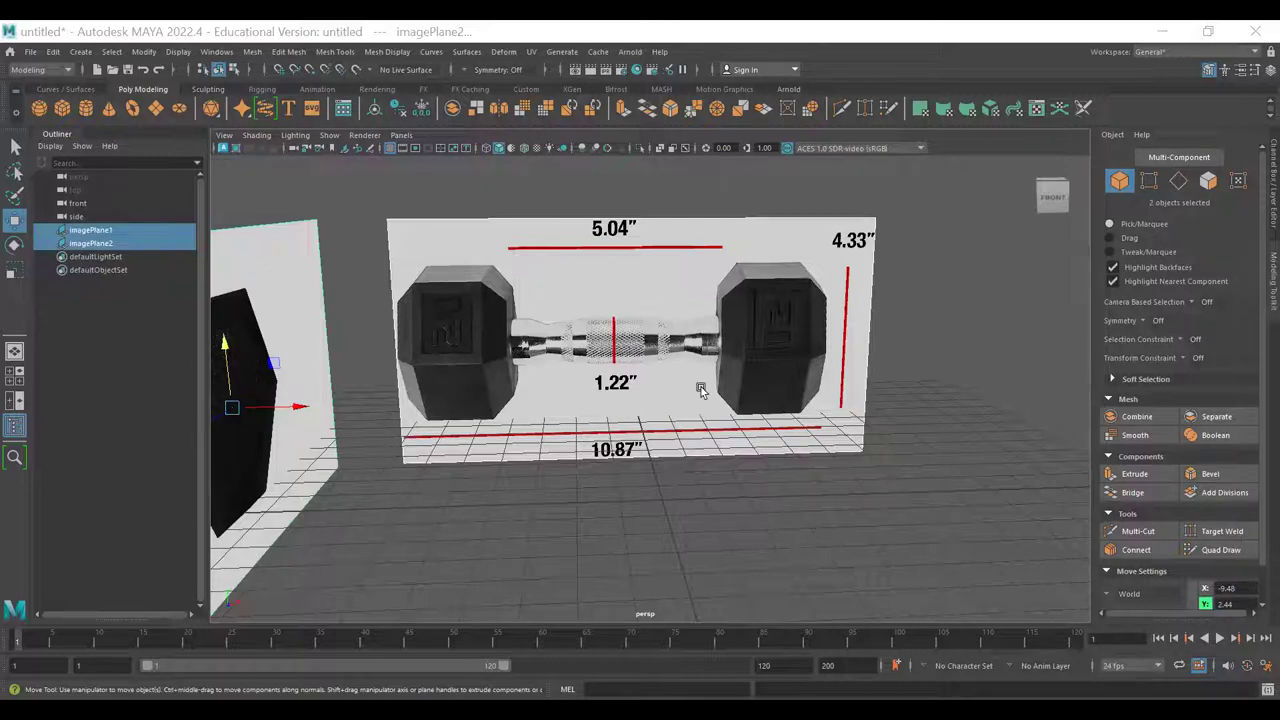
pyautogui.scroll(-4, 586, 450)
pyautogui.keyDown('alt'); pyautogui.moveTo(566, 448); pyautogui.dragTo(577, 443); pyautogui.keyUp('alt')
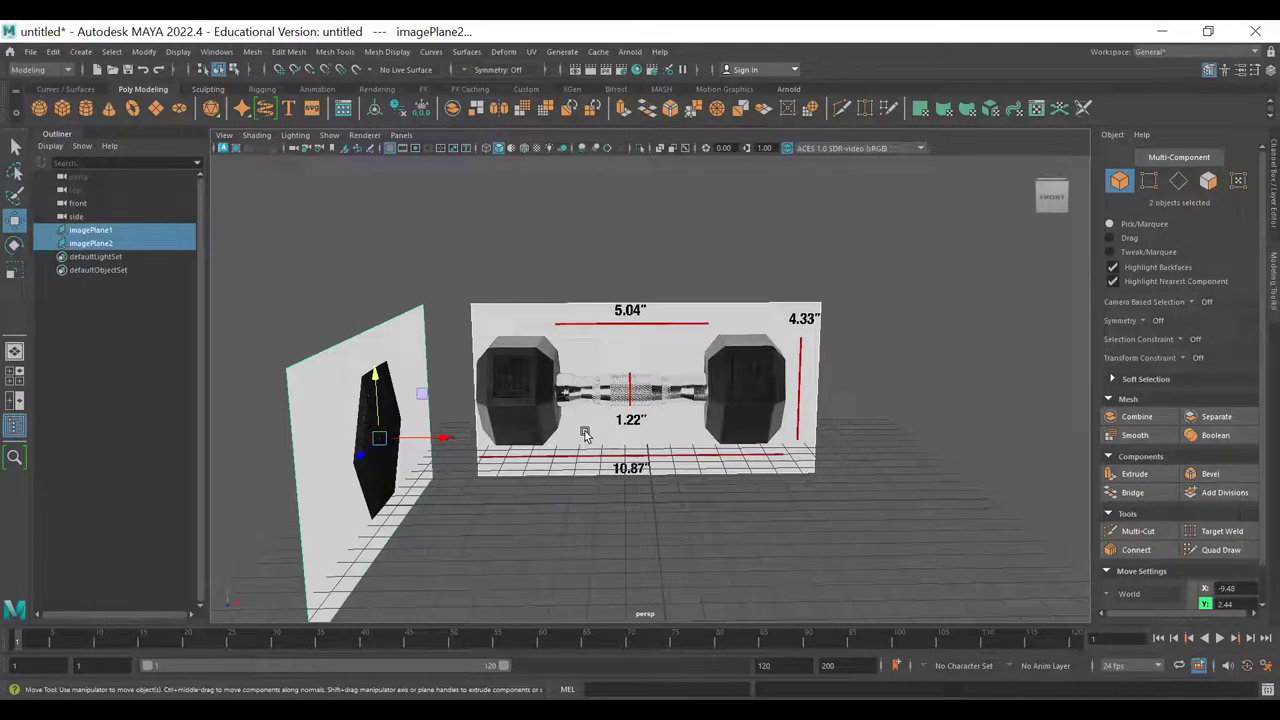
pyautogui.click(586, 362)
pyautogui.moveTo(523, 221); pyautogui.dragTo(324, 350)
pyautogui.keyDown('alt'); pyautogui.moveTo(478, 406); pyautogui.dragTo(487, 400); pyautogui.keyUp('alt')
pyautogui.keyDown('alt'); pyautogui.moveTo(636, 402); pyautogui.dragTo(540, 364, button='right'); pyautogui.keyUp('alt')
pyautogui.keyDown('alt'); pyautogui.moveTo(542, 366); pyautogui.dragTo(551, 391); pyautogui.keyUp('alt')
pyautogui.keyDown('alt'); pyautogui.moveTo(551, 391); pyautogui.dragTo(683, 431, button='right'); pyautogui.keyUp('alt')
pyautogui.keyDown('alt'); pyautogui.moveTo(683, 431); pyautogui.dragTo(646, 443); pyautogui.keyUp('alt')
pyautogui.scroll(-3, 646, 443)
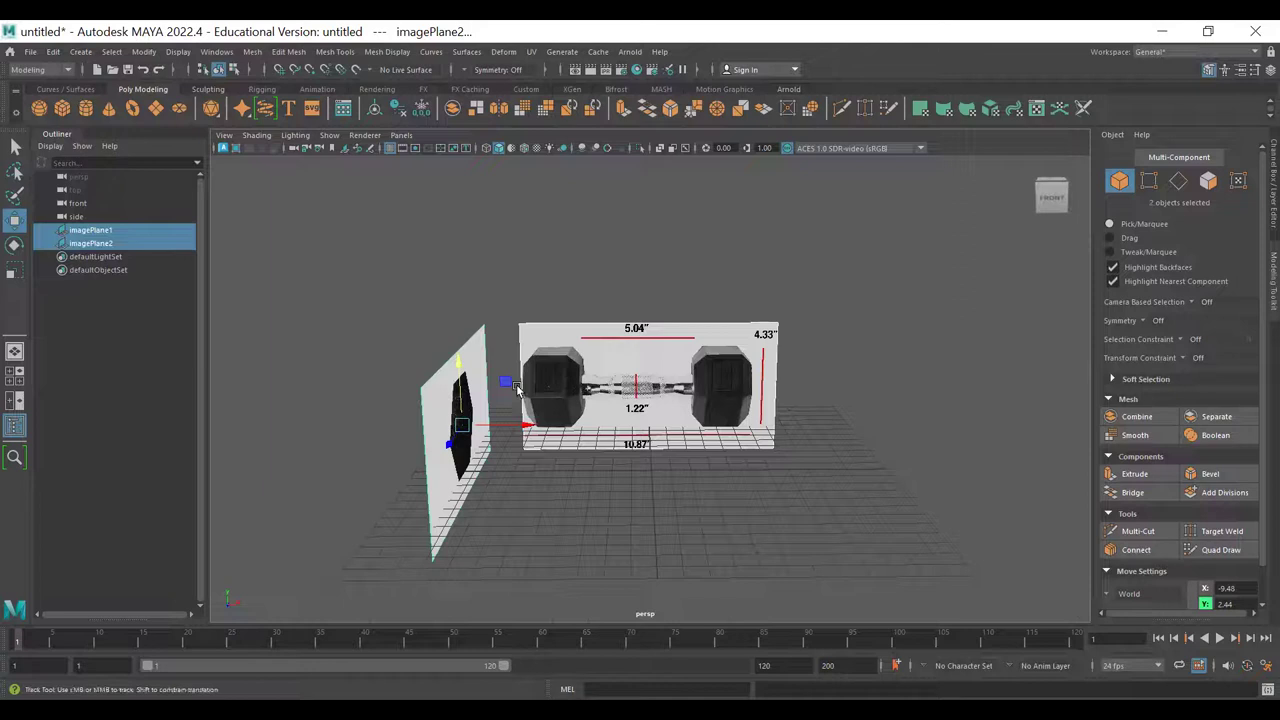
pyautogui.keyDown('alt'); pyautogui.moveTo(534, 390); pyautogui.dragTo(538, 348, button='middle'); pyautogui.keyUp('alt')
pyautogui.scroll(3, 540, 334)
pyautogui.keyDown('alt'); pyautogui.moveTo(535, 319); pyautogui.dragTo(537, 314); pyautogui.keyUp('alt')
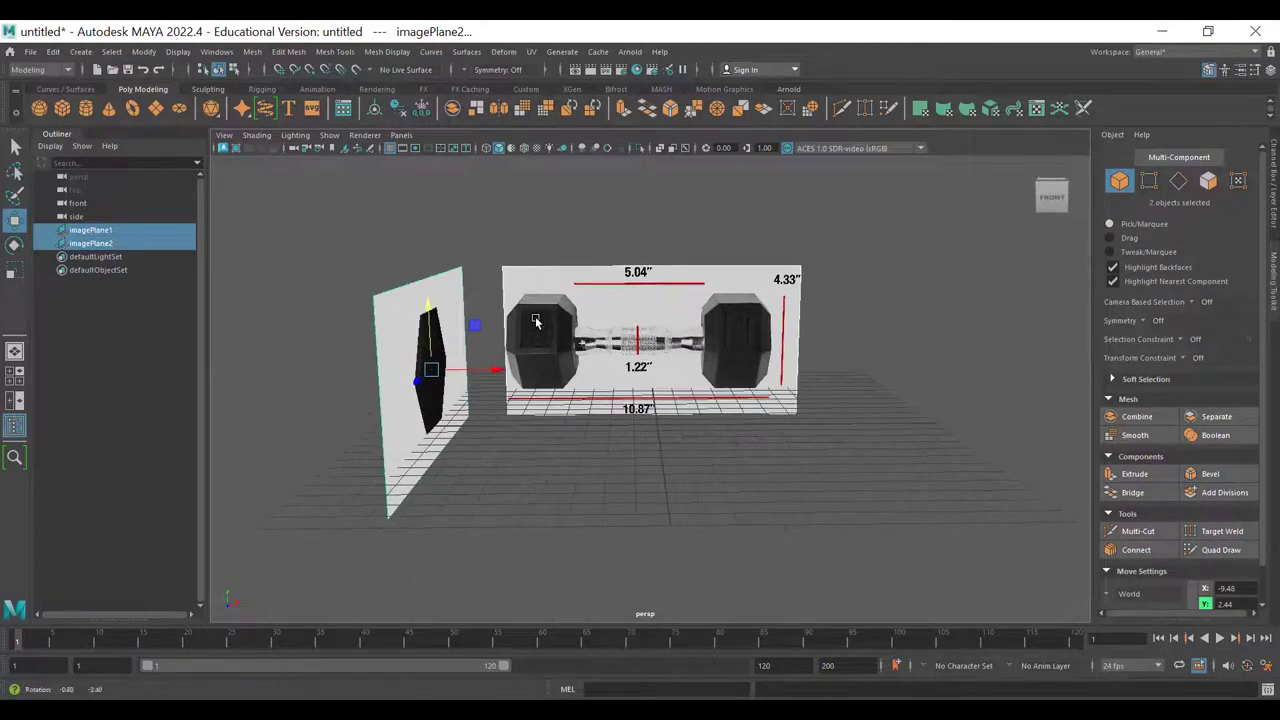
pyautogui.scroll(3, 492, 410)
pyautogui.click(510, 441)
pyautogui.keyDown('alt'); pyautogui.moveTo(639, 425); pyautogui.dragTo(590, 424); pyautogui.keyUp('alt')
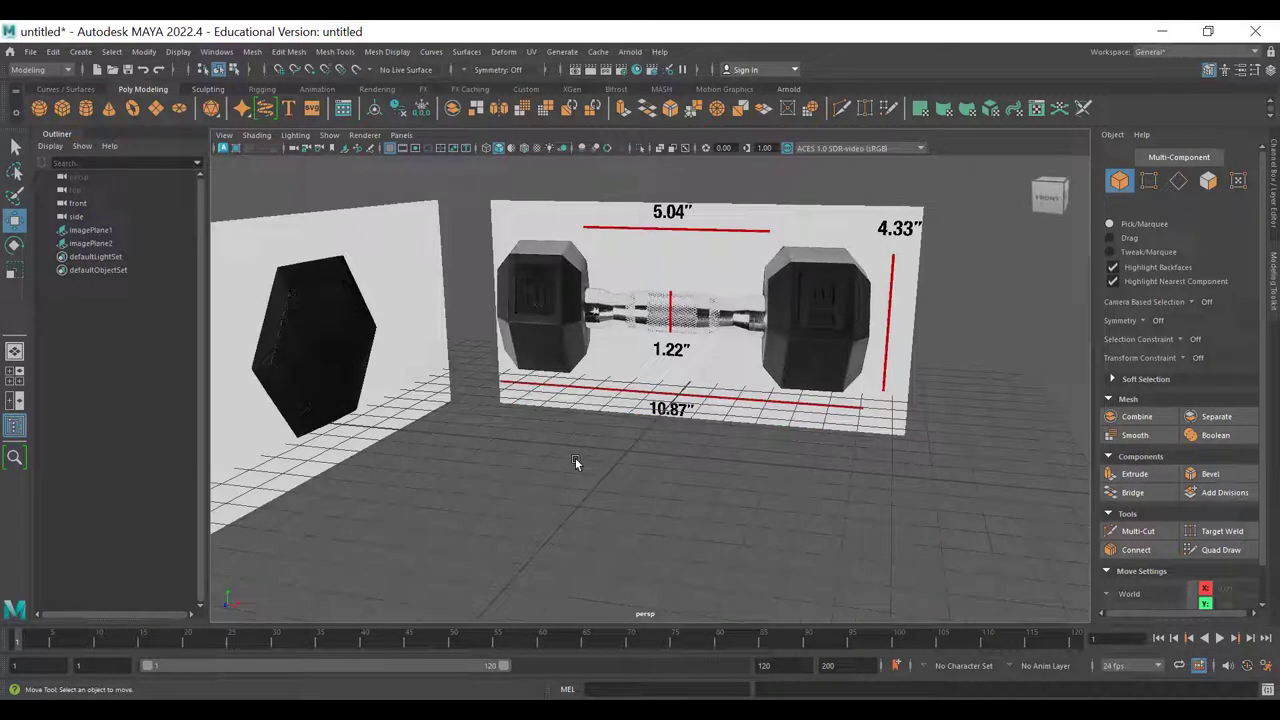
pyautogui.keyDown('alt'); pyautogui.moveTo(607, 441); pyautogui.dragTo(703, 461); pyautogui.keyUp('alt')
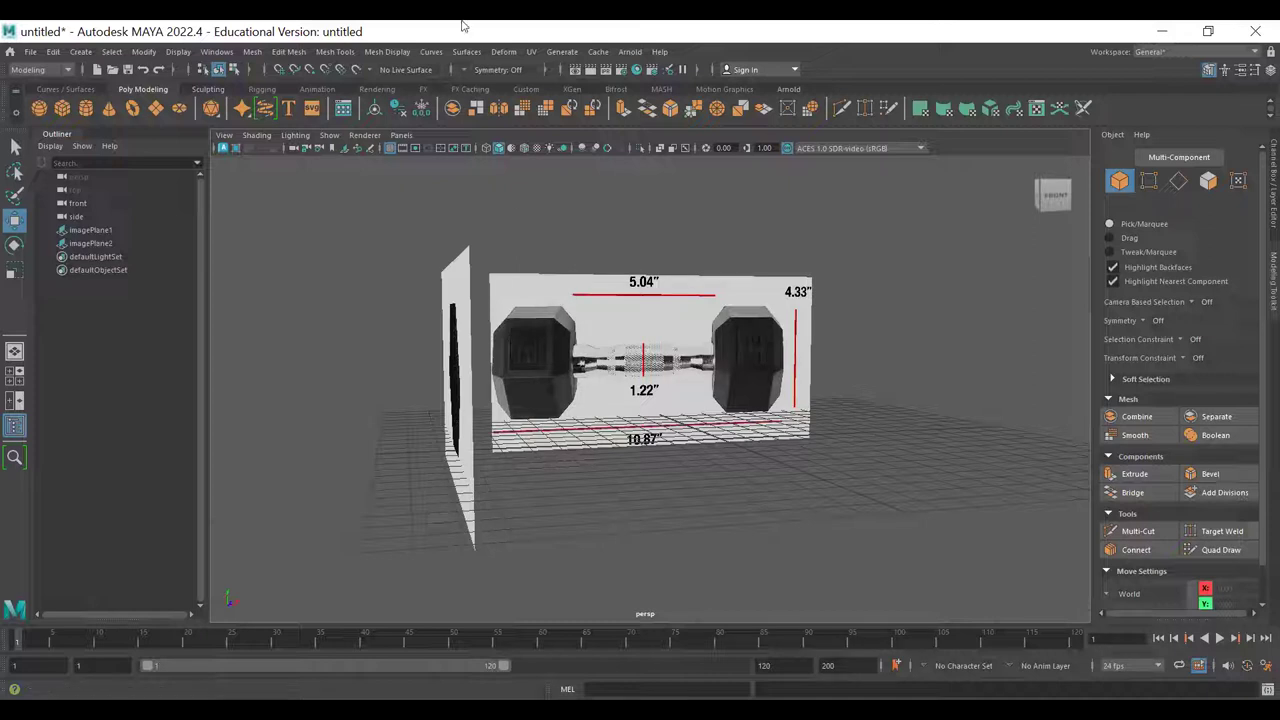
pyautogui.keyDown('alt'); pyautogui.moveTo(792, 322); pyautogui.dragTo(543, 297); pyautogui.keyUp('alt')
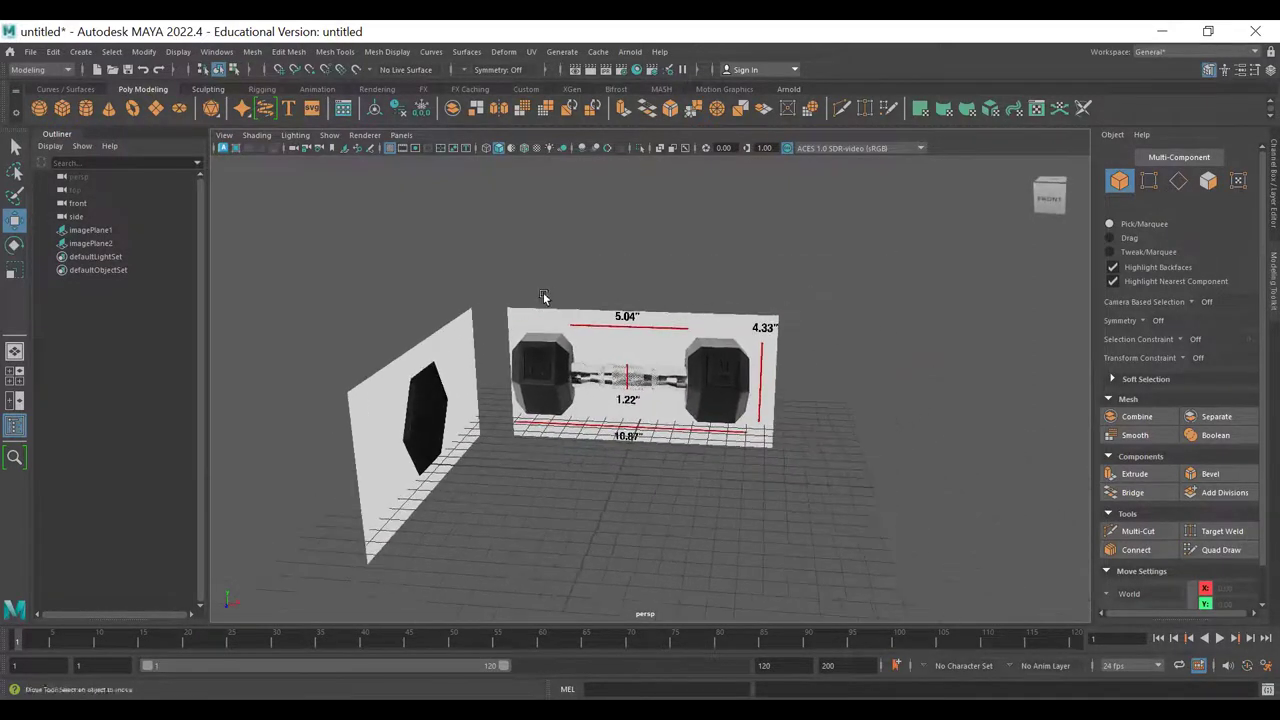
pyautogui.keyDown('alt'); pyautogui.moveTo(543, 297); pyautogui.dragTo(630, 336, button='right'); pyautogui.keyUp('alt')
pyautogui.keyDown('alt'); pyautogui.moveTo(549, 327); pyautogui.dragTo(580, 327, button='middle'); pyautogui.keyUp('alt')
pyautogui.keyDown('alt'); pyautogui.moveTo(686, 348); pyautogui.dragTo(691, 420, button='right'); pyautogui.keyUp('alt')
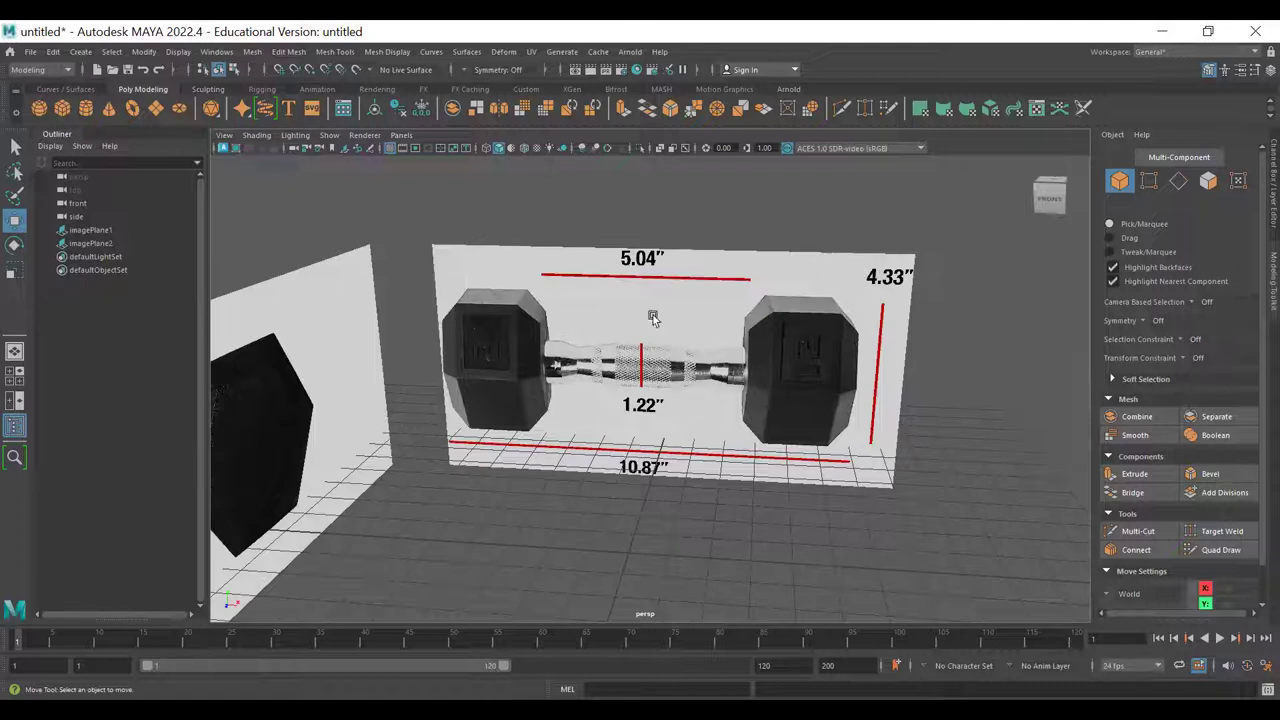
pyautogui.keyDown('alt'); pyautogui.moveTo(616, 356); pyautogui.dragTo(548, 327); pyautogui.keyUp('alt')
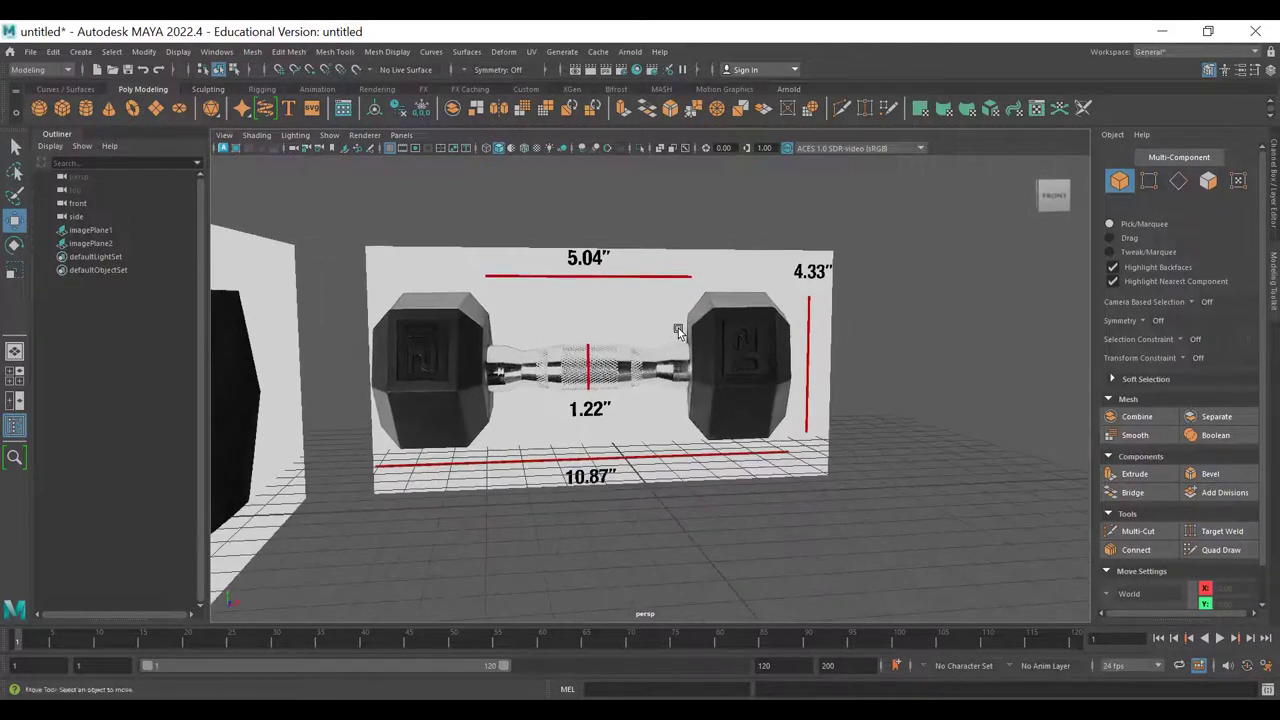
pyautogui.keyDown('alt'); pyautogui.moveTo(678, 331); pyautogui.dragTo(575, 345, button='right'); pyautogui.keyUp('alt')
pyautogui.moveTo(575, 345)
pyautogui.keyDown('alt'); pyautogui.mouseDown()
pyautogui.moveTo(579, 301)
pyautogui.moveTo(584, 325)
pyautogui.mouseUp(); pyautogui.keyUp('alt')
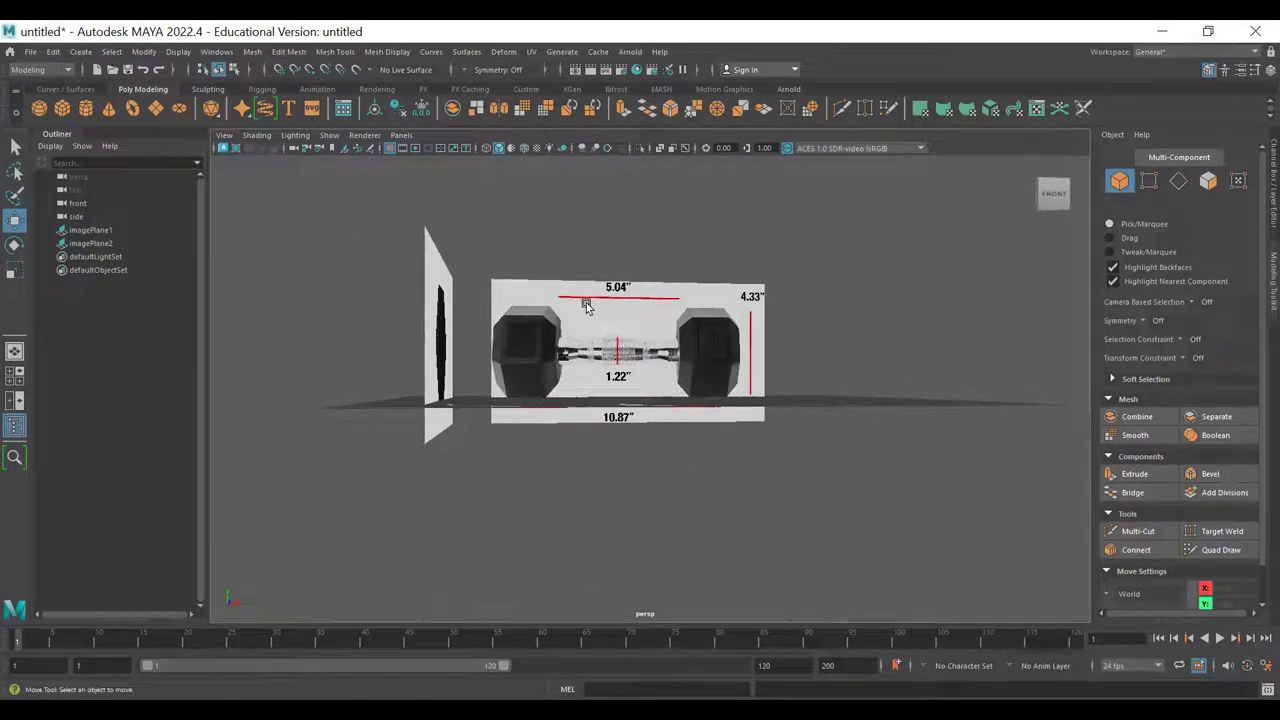
pyautogui.keyDown('alt'); pyautogui.moveTo(640, 293); pyautogui.dragTo(630, 311); pyautogui.keyUp('alt')
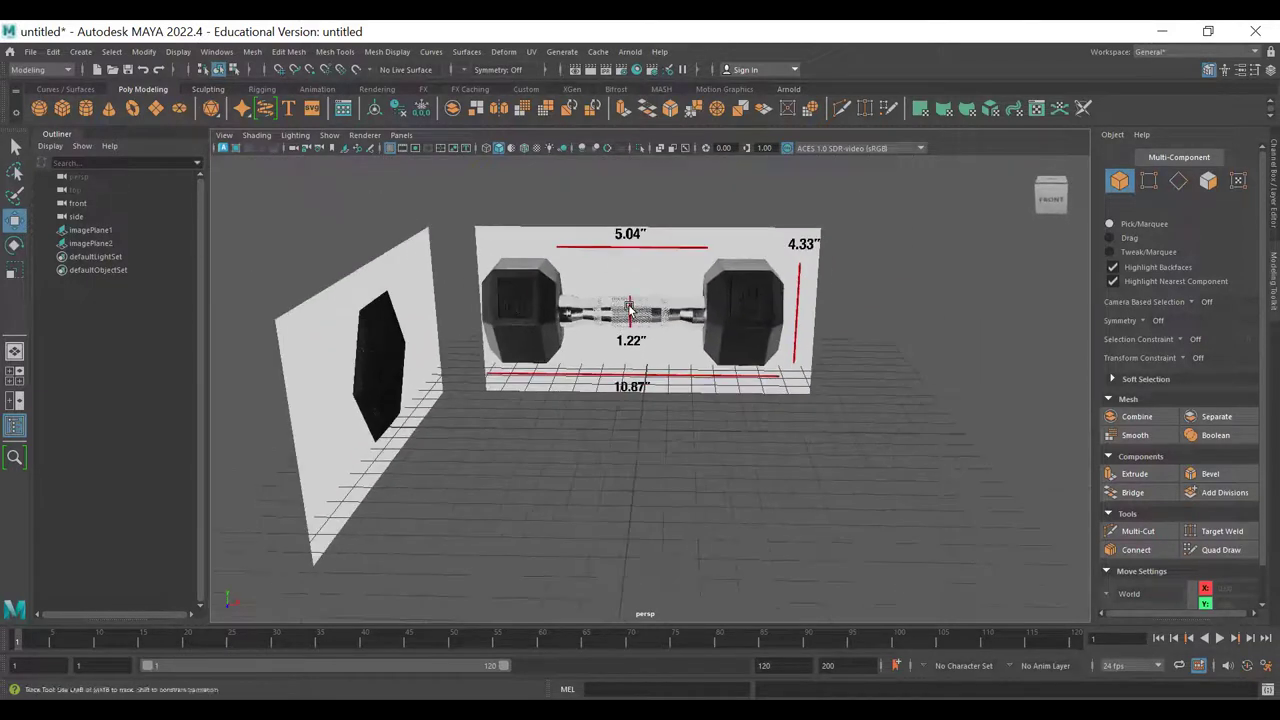
pyautogui.keyDown('alt'); pyautogui.moveTo(630, 308); pyautogui.dragTo(632, 345, button='middle'); pyautogui.keyUp('alt')
pyautogui.keyDown('alt'); pyautogui.moveTo(771, 357); pyautogui.dragTo(668, 314, button='right'); pyautogui.keyUp('alt')
pyautogui.keyDown('alt'); pyautogui.moveTo(663, 352); pyautogui.dragTo(654, 314); pyautogui.keyUp('alt')
pyautogui.keyDown('alt'); pyautogui.moveTo(640, 350); pyautogui.dragTo(732, 390, button='right'); pyautogui.keyUp('alt')
pyautogui.keyDown('alt'); pyautogui.moveTo(731, 390); pyautogui.dragTo(669, 362); pyautogui.keyUp('alt')
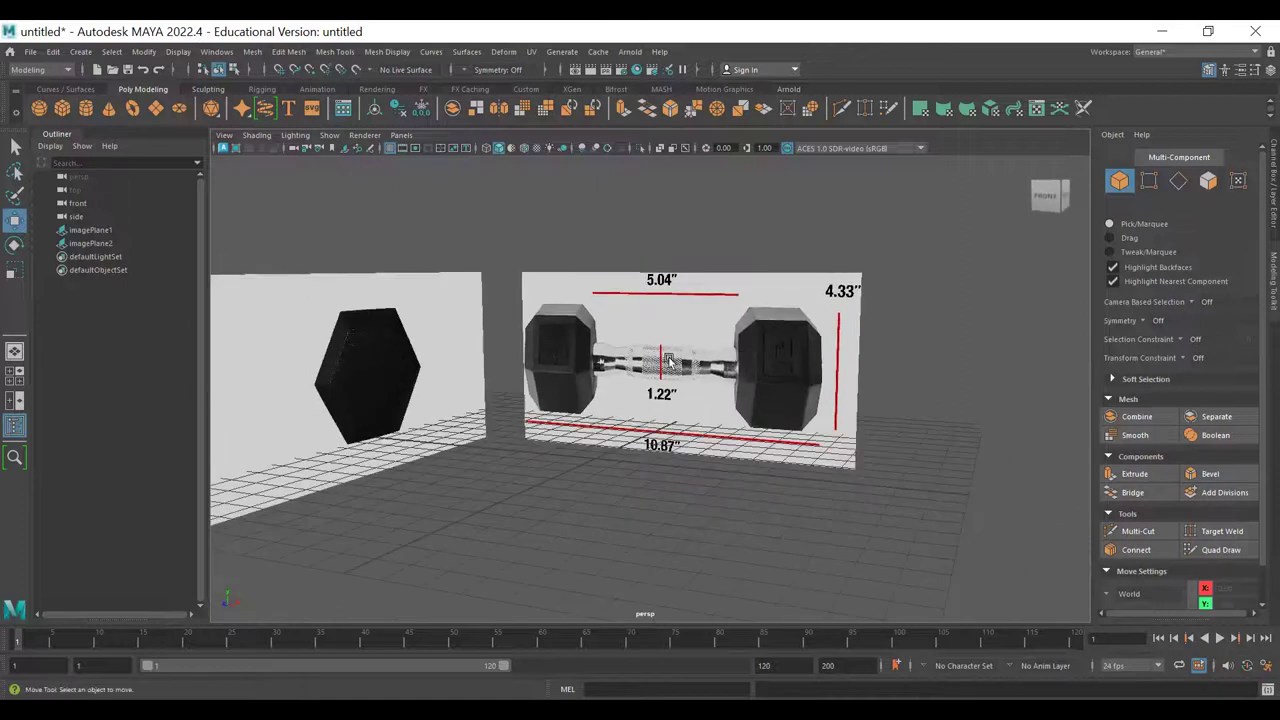
pyautogui.keyDown('alt'); pyautogui.moveTo(573, 354); pyautogui.dragTo(605, 343); pyautogui.keyUp('alt')
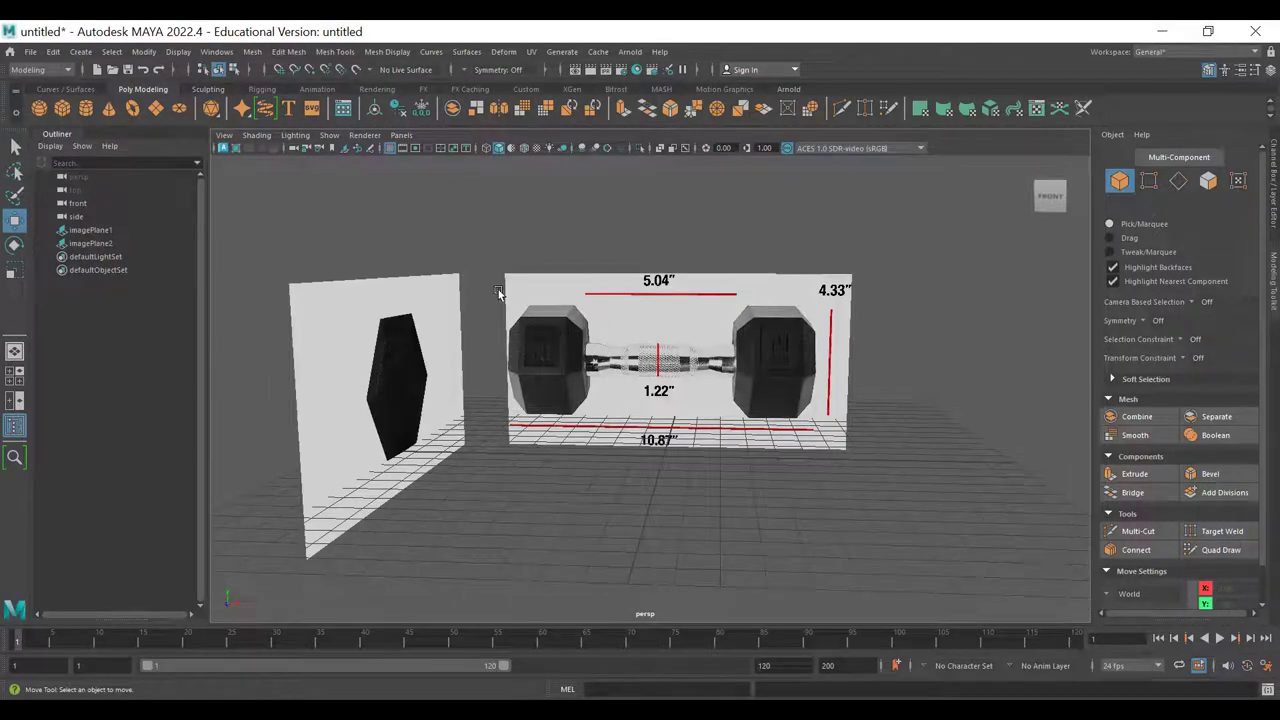
pyautogui.keyDown('alt'); pyautogui.moveTo(665, 335); pyautogui.dragTo(597, 322); pyautogui.keyUp('alt')
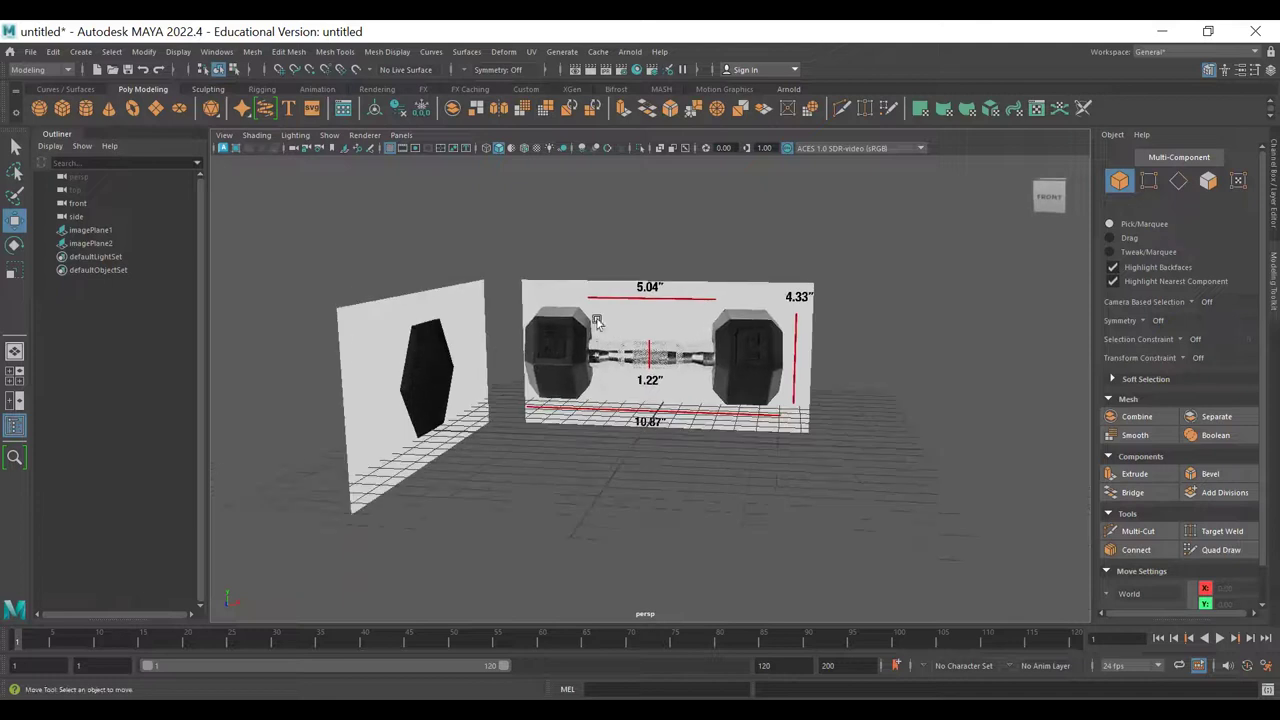
pyautogui.keyDown('alt'); pyautogui.moveTo(595, 411); pyautogui.dragTo(607, 405); pyautogui.keyUp('alt')
# - Select both image planes and shift them along X in the front view, with the side plane at about -8.76, centring the handle on the vertical axis
pyautogui.press('space')
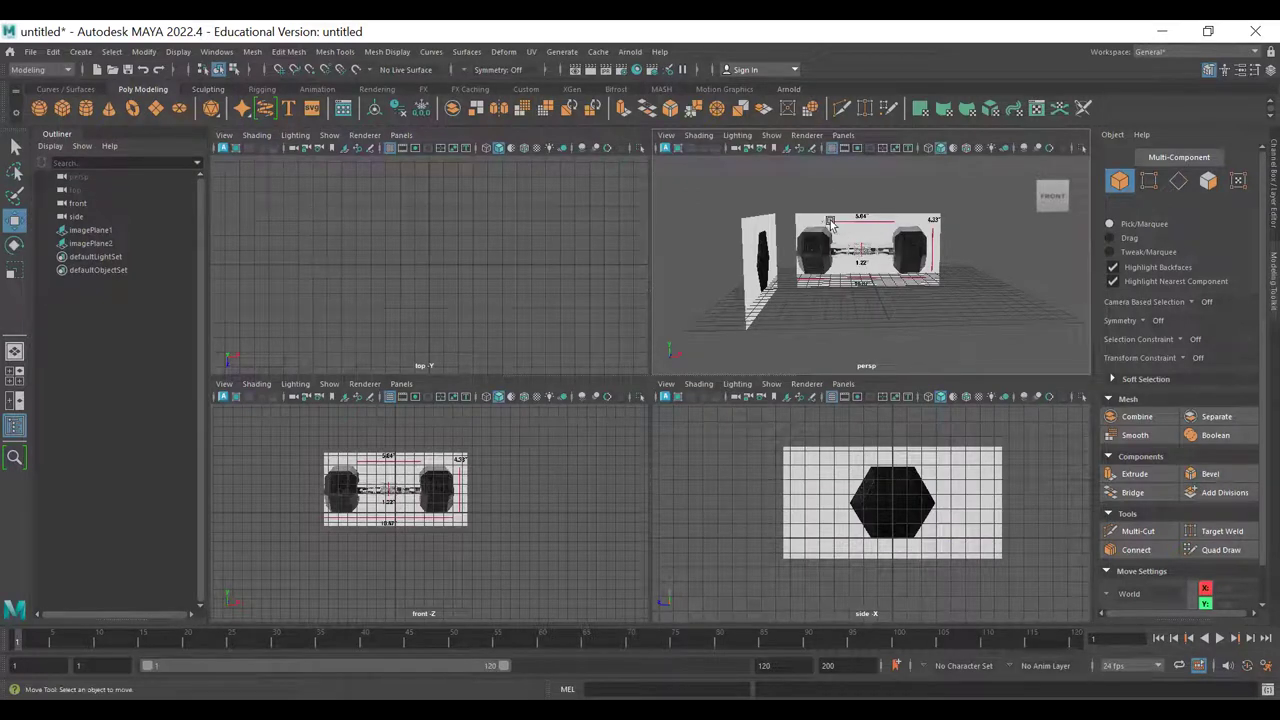
pyautogui.moveTo(801, 214); pyautogui.dragTo(736, 243)
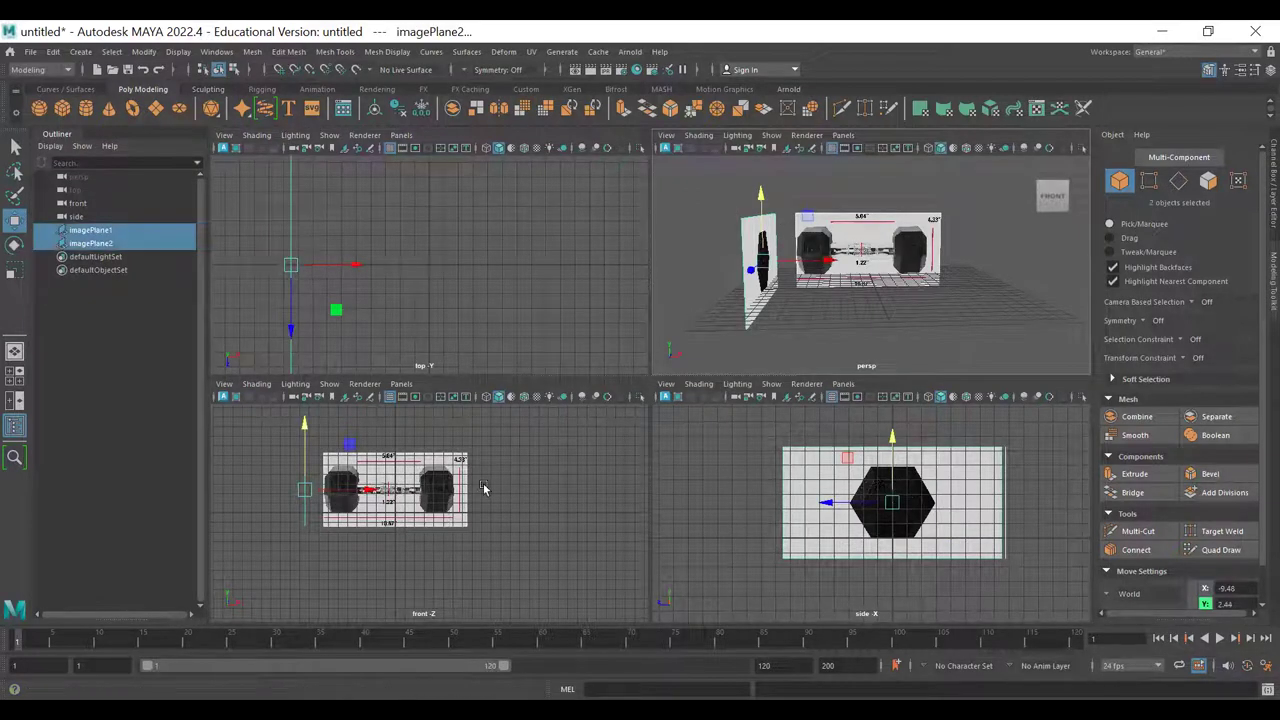
pyautogui.press('space')
pyautogui.scroll(-2, 470, 408)
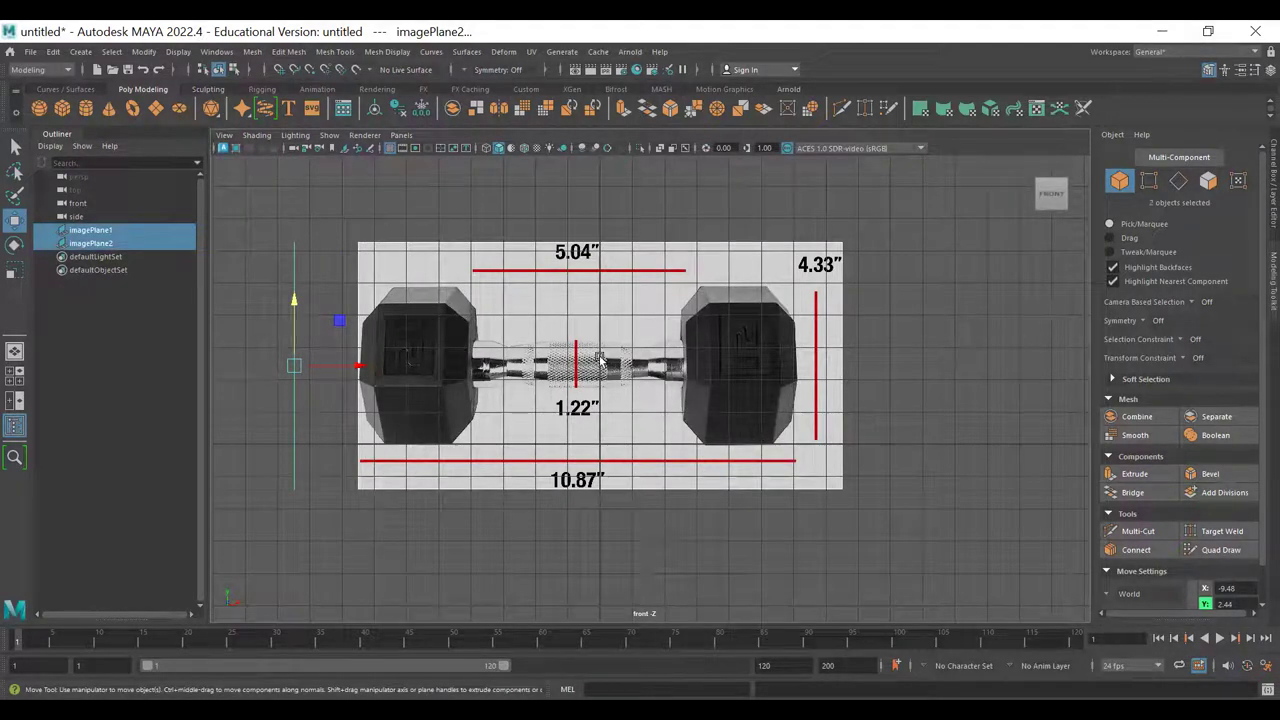
pyautogui.moveTo(357, 365); pyautogui.dragTo(381, 367)
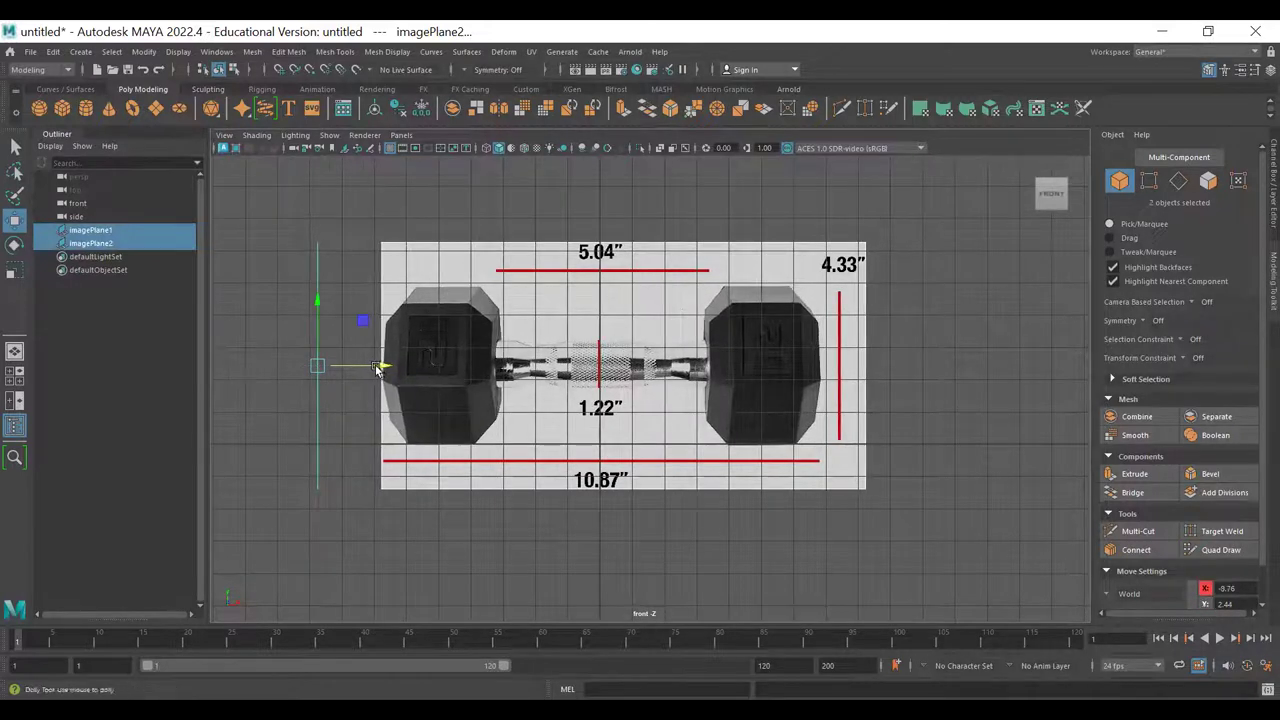
pyautogui.scroll(4, 561, 447)
pyautogui.keyDown('alt'); pyautogui.moveTo(567, 423); pyautogui.dragTo(570, 425, button='middle'); pyautogui.keyUp('alt')
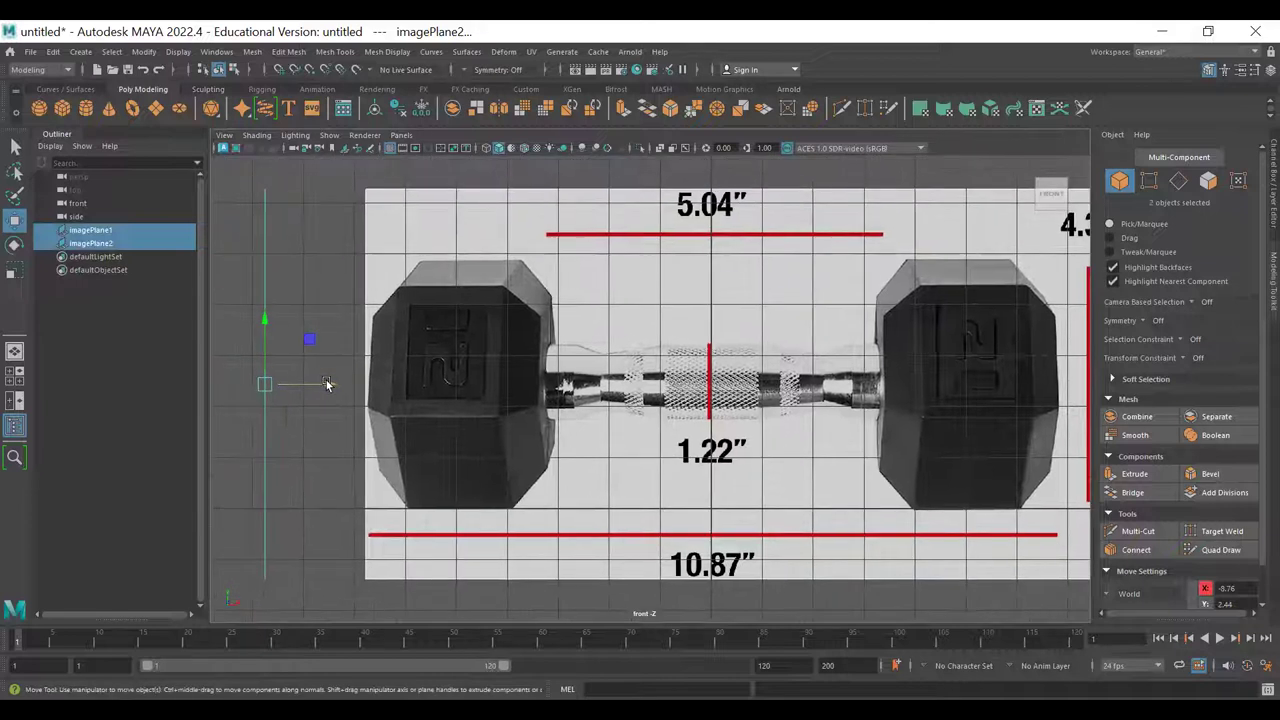
# - Nudge both image planes along X until the side plane is at about -8.72, centring the handle on the vertical axis
pyautogui.moveTo(347, 386); pyautogui.dragTo(355, 387)
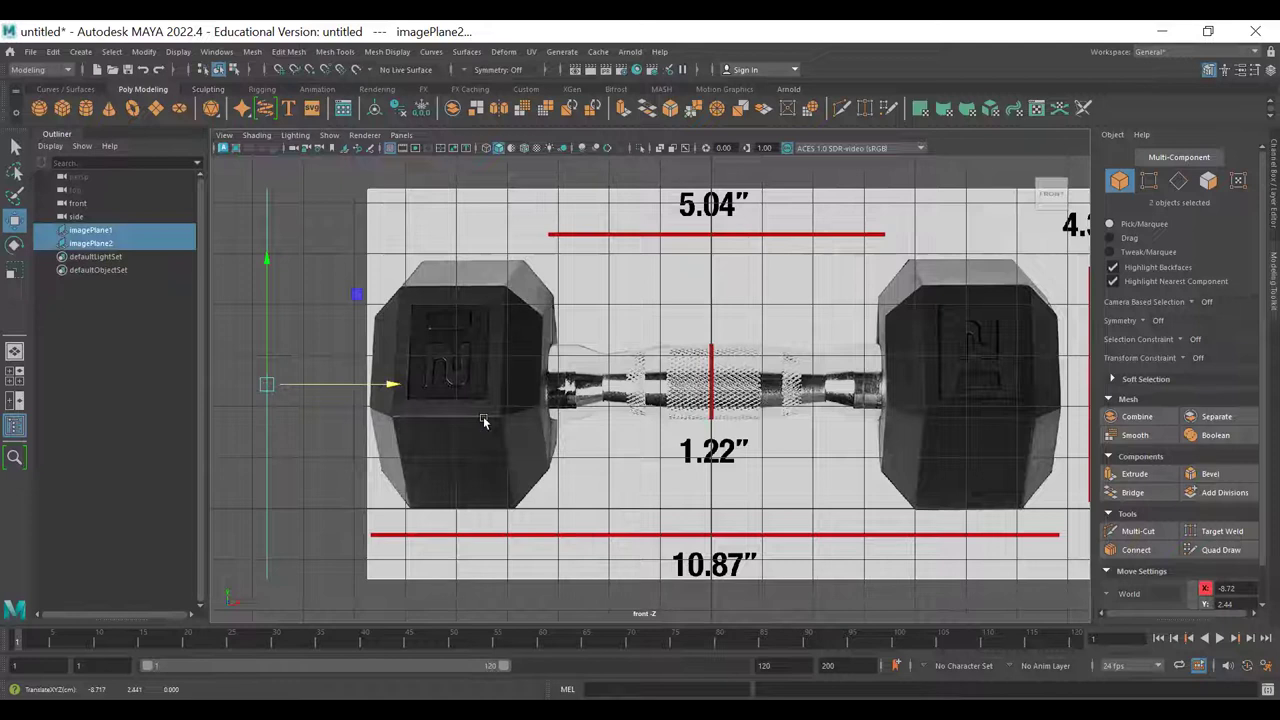
pyautogui.scroll(-4, 697, 453)
pyautogui.press('space')
# - Check the placement of both reference planes in the perspective view of the four-view layout
pyautogui.keyDown('alt'); pyautogui.moveTo(785, 304); pyautogui.dragTo(740, 302); pyautogui.keyUp('alt')
pyautogui.press('-')
pyautogui.press('-')
pyautogui.press('=')
pyautogui.press('-')
pyautogui.press('=')
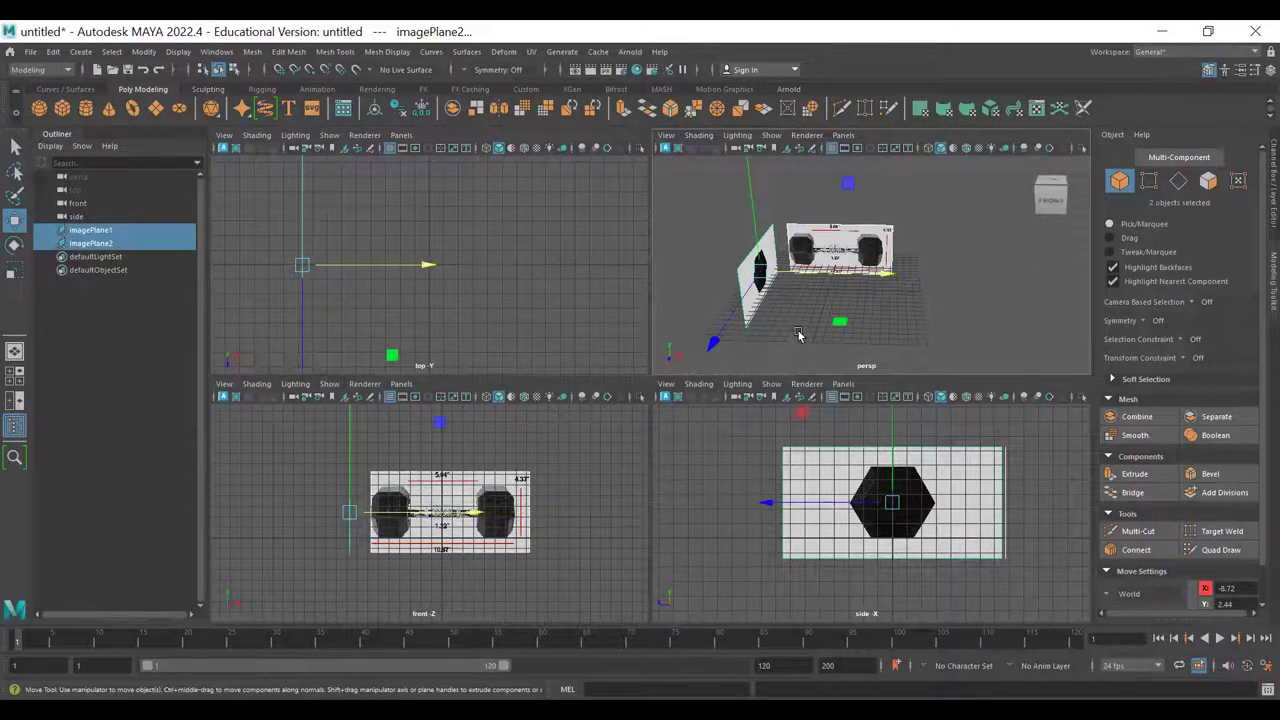
pyautogui.moveTo(929, 279)
pyautogui.keyDown('alt'); pyautogui.mouseDown()
pyautogui.moveTo(921, 307)
pyautogui.moveTo(906, 277)
pyautogui.mouseUp(); pyautogui.keyUp('alt')
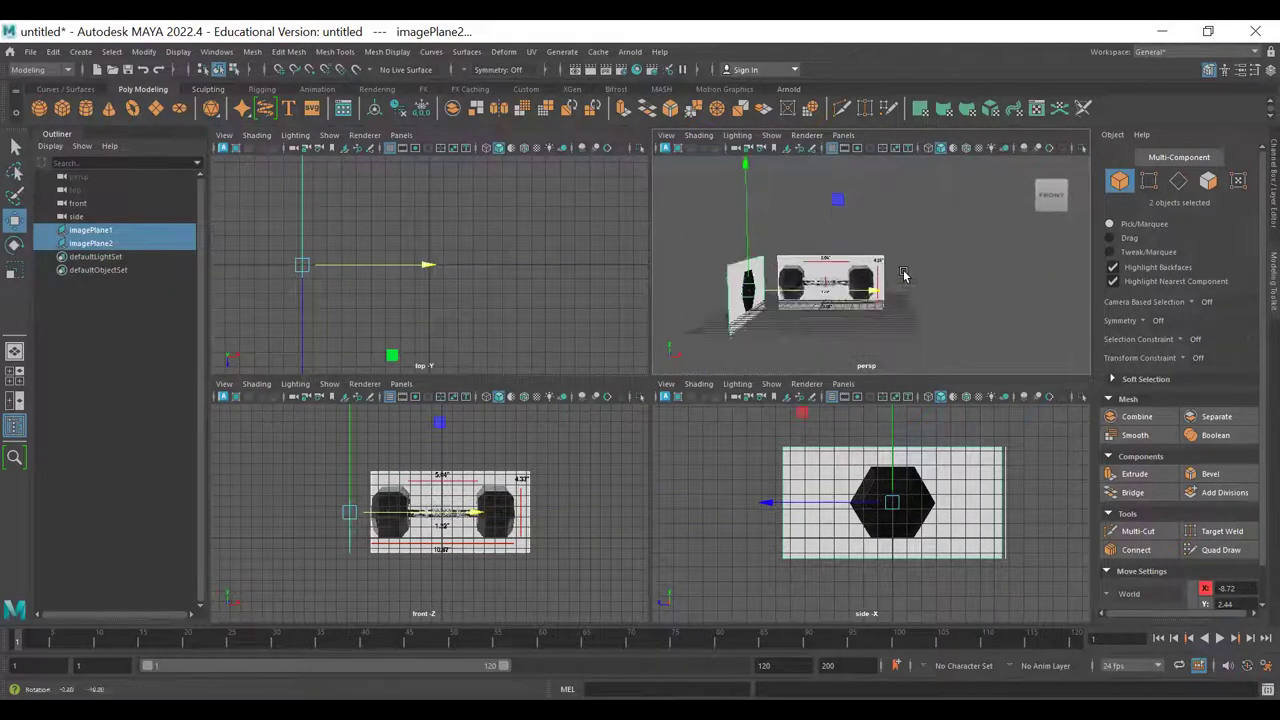
pyautogui.scroll(5, 845, 314)
pyautogui.scroll(-3, 795, 333)
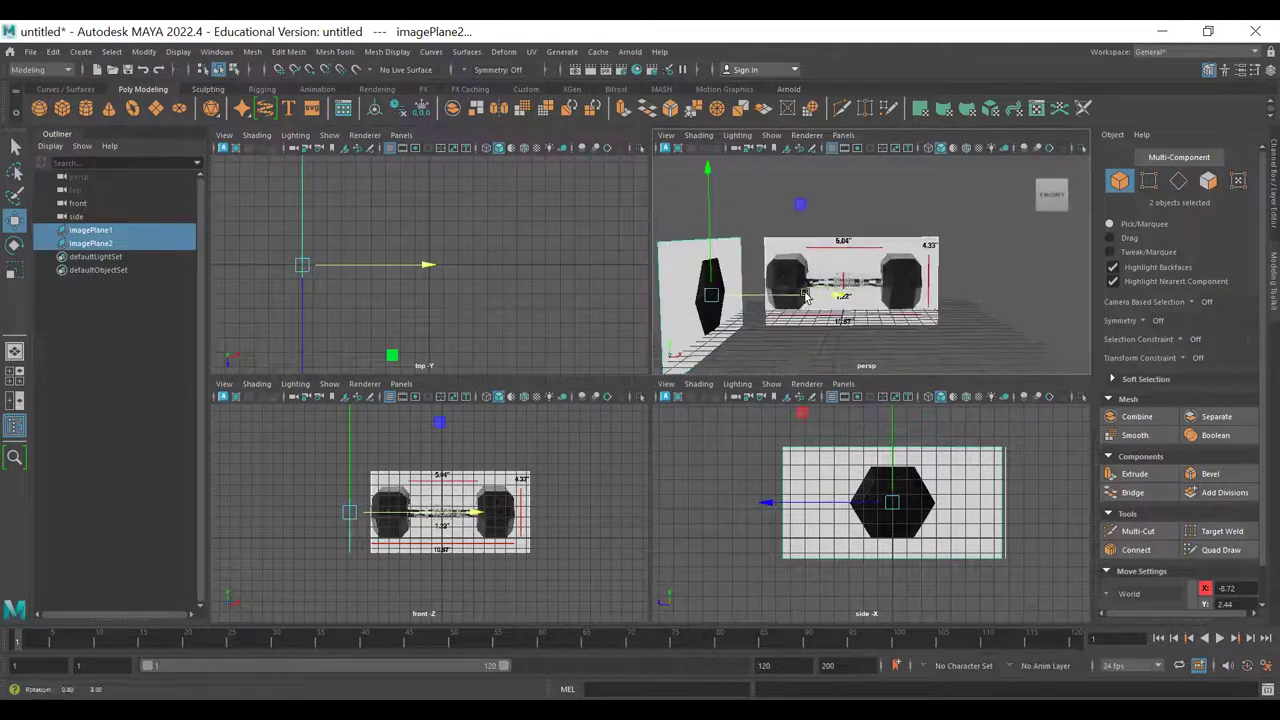
pyautogui.press('w')
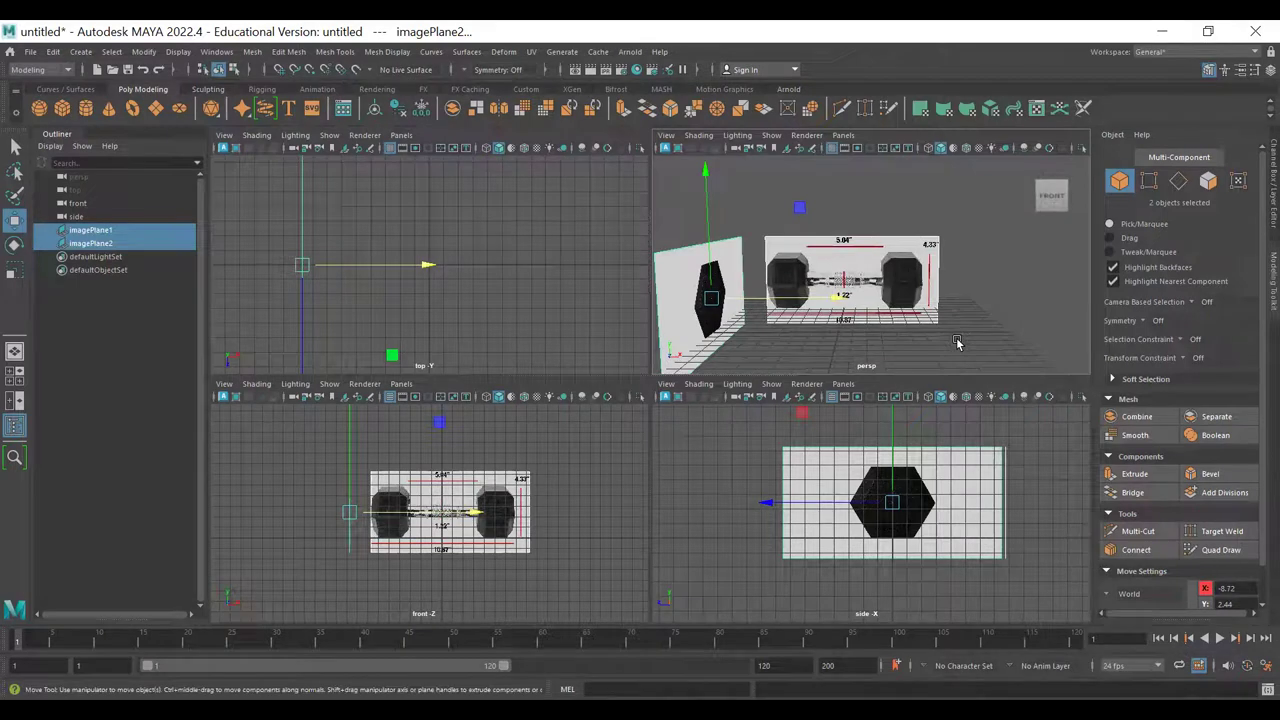
# - Deselect the image planes and examine both references from several angles in an enlarged perspective view
pyautogui.press('space')
pyautogui.scroll(-4, 849, 437)
pyautogui.keyDown('alt'); pyautogui.moveTo(640, 375); pyautogui.dragTo(700, 415); pyautogui.keyUp('alt')
pyautogui.scroll(5, 695, 415)
pyautogui.keyDown('alt'); pyautogui.moveTo(690, 416); pyautogui.dragTo(780, 408, button='middle'); pyautogui.keyUp('alt')
pyautogui.click(588, 494)
pyautogui.scroll(-5, 552, 386)
pyautogui.keyDown('alt'); pyautogui.moveTo(518, 385); pyautogui.dragTo(450, 385); pyautogui.keyUp('alt')
pyautogui.scroll(5, 528, 329)
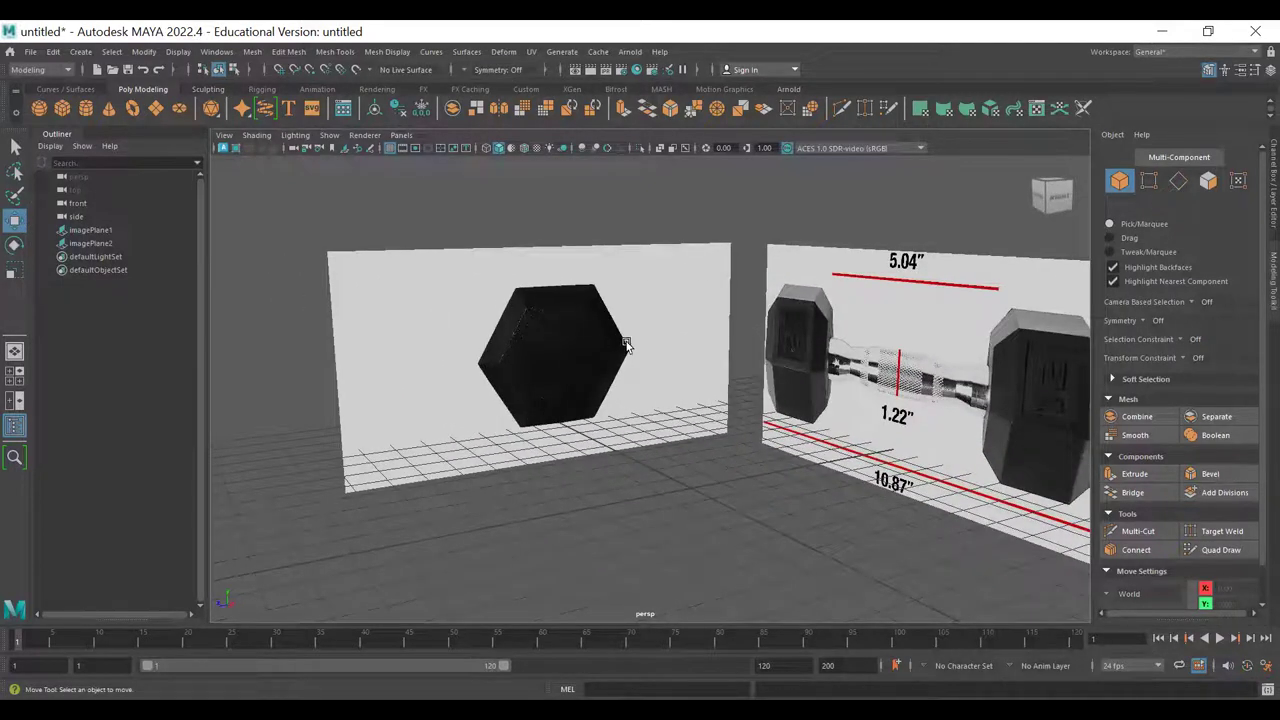
pyautogui.keyDown('alt'); pyautogui.moveTo(556, 289); pyautogui.dragTo(720, 366); pyautogui.keyUp('alt')
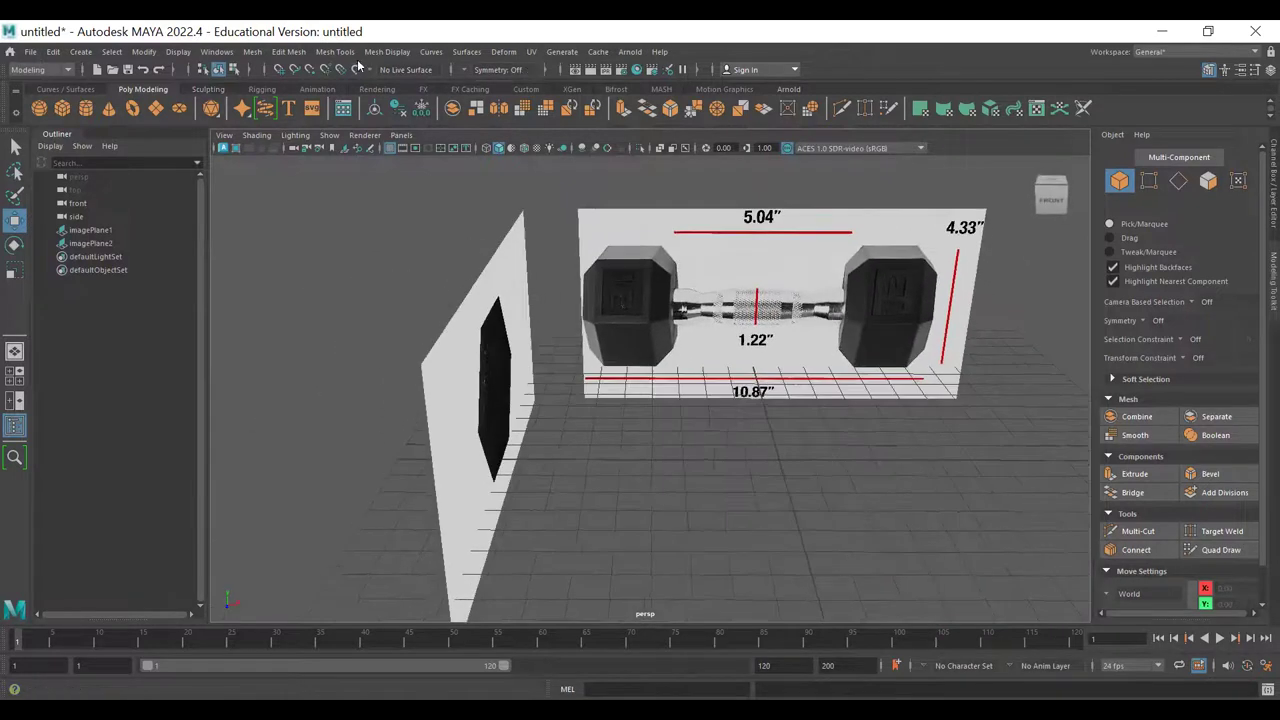
# - Create a polygon cylinder at the centre of the grid
pyautogui.click(80, 51)
pyautogui.moveTo(130, 102)
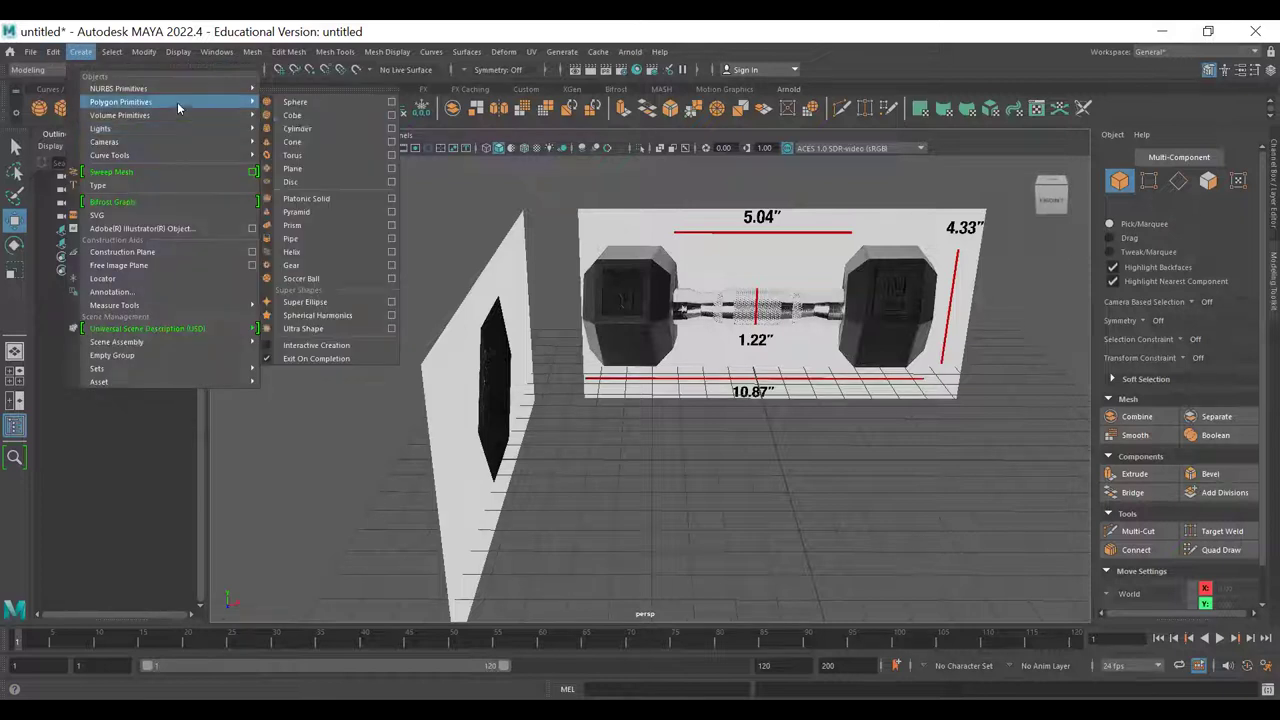
pyautogui.click(311, 135)
pyautogui.keyDown('alt'); pyautogui.moveTo(903, 426); pyautogui.dragTo(884, 435); pyautogui.keyUp('alt')
pyautogui.keyDown('alt'); pyautogui.moveTo(884, 435); pyautogui.dragTo(798, 386, button='middle'); pyautogui.keyUp('alt')
pyautogui.keyDown('alt'); pyautogui.moveTo(776, 446); pyautogui.dragTo(745, 420); pyautogui.keyUp('alt')
# - Set the cylinder's Rotate Z to 90 so that it lies on its side
pyautogui.press('e')
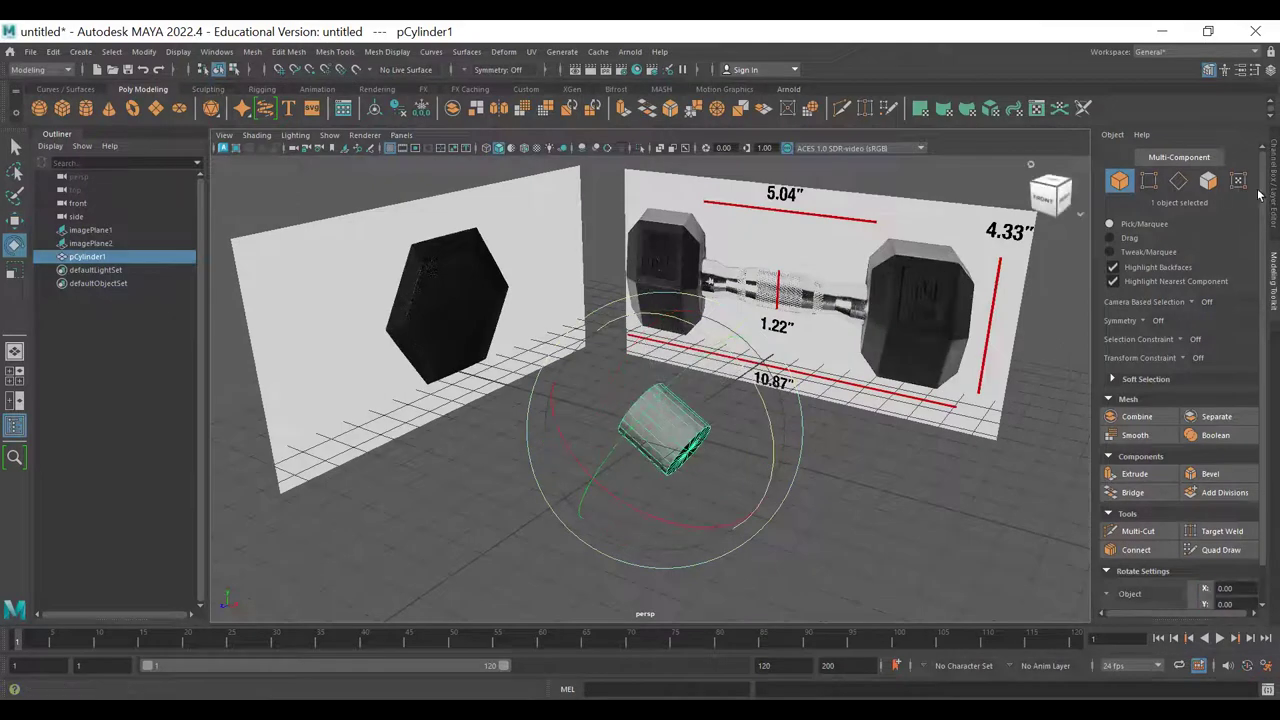
pyautogui.click(1267, 158)
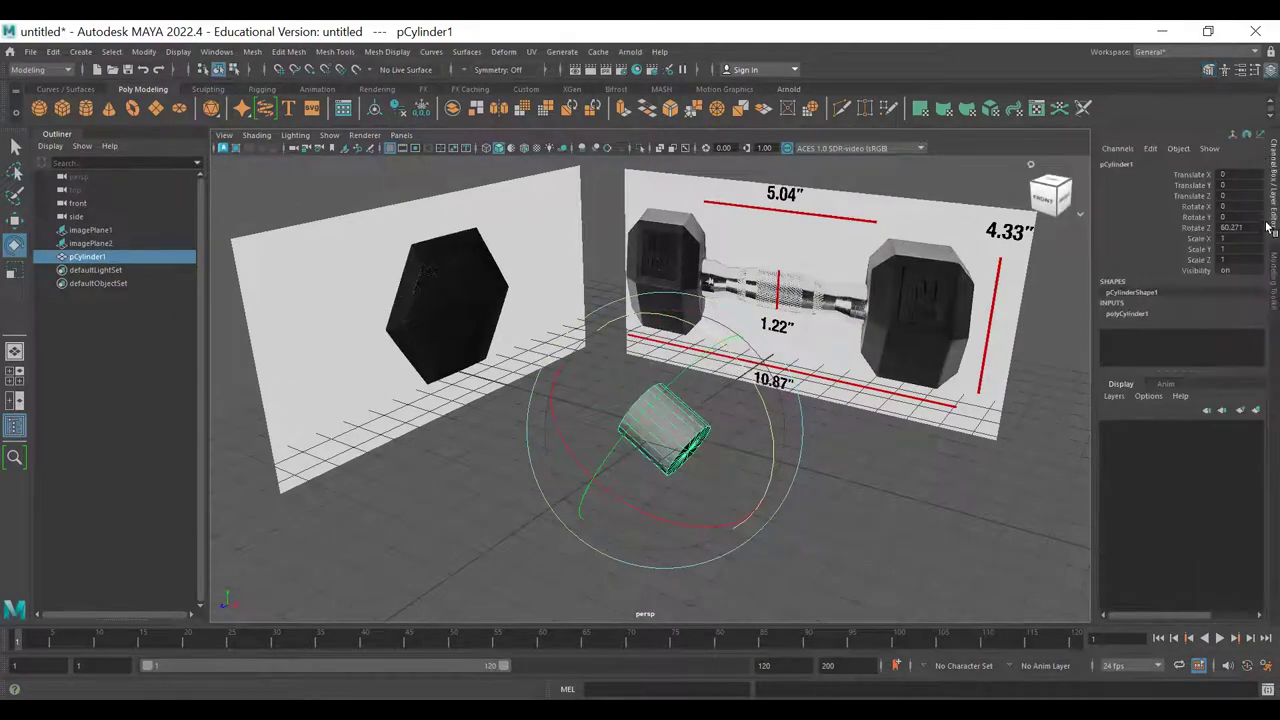
pyautogui.doubleClick(1228, 228)
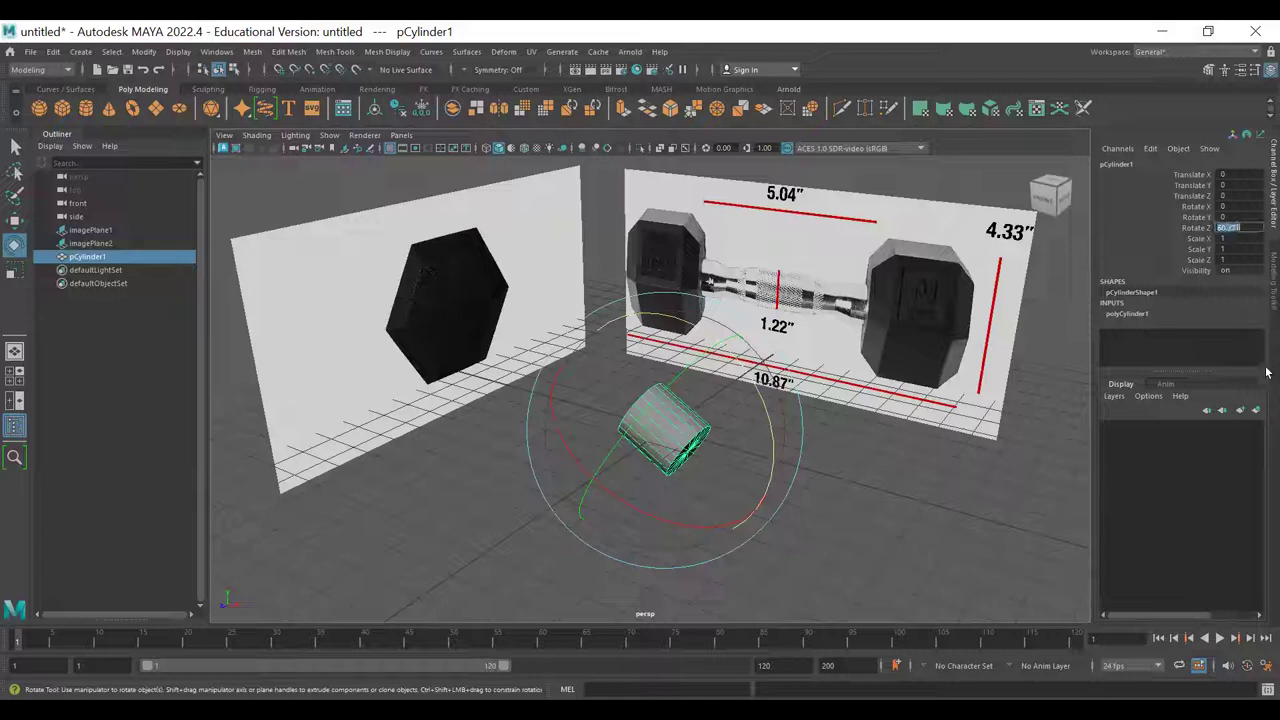
pyautogui.write('90')
pyautogui.press('Return')
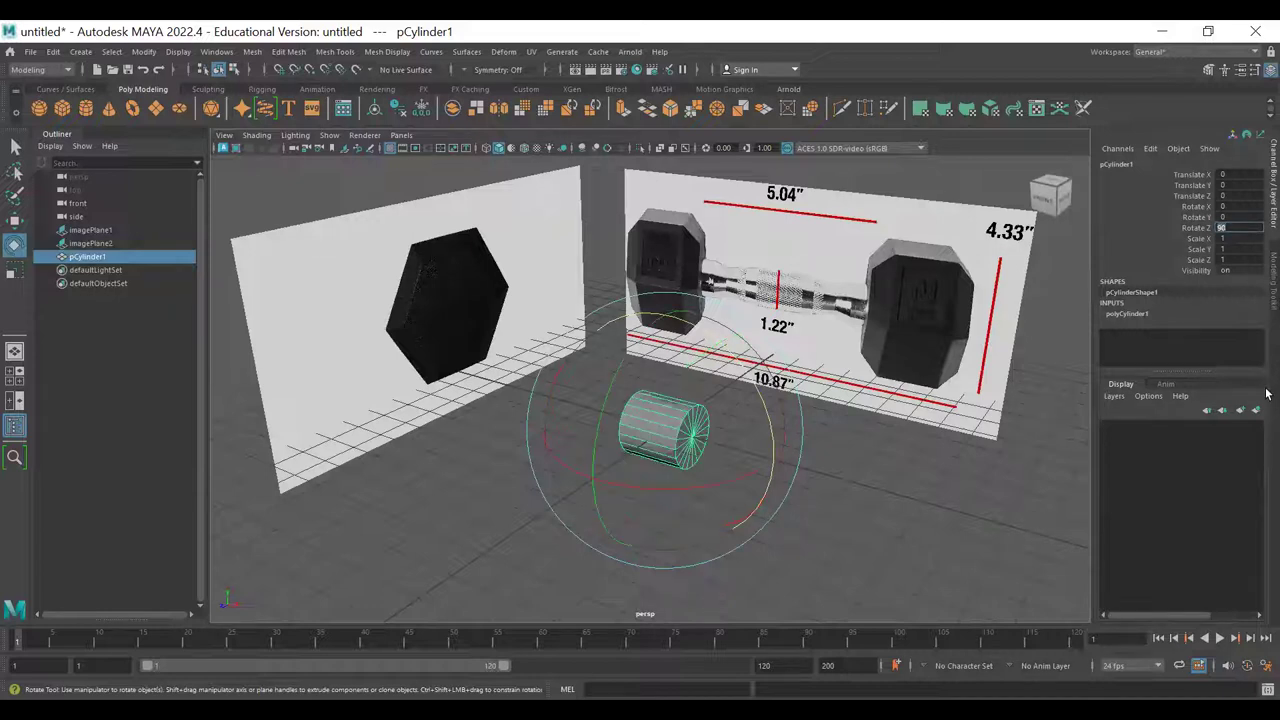
# - Set the cylinder's Subdivisions Axis to 6 to make it a hexagonal prism
pyautogui.moveTo(1165, 370); pyautogui.dragTo(1166, 466)
pyautogui.click(1131, 314)
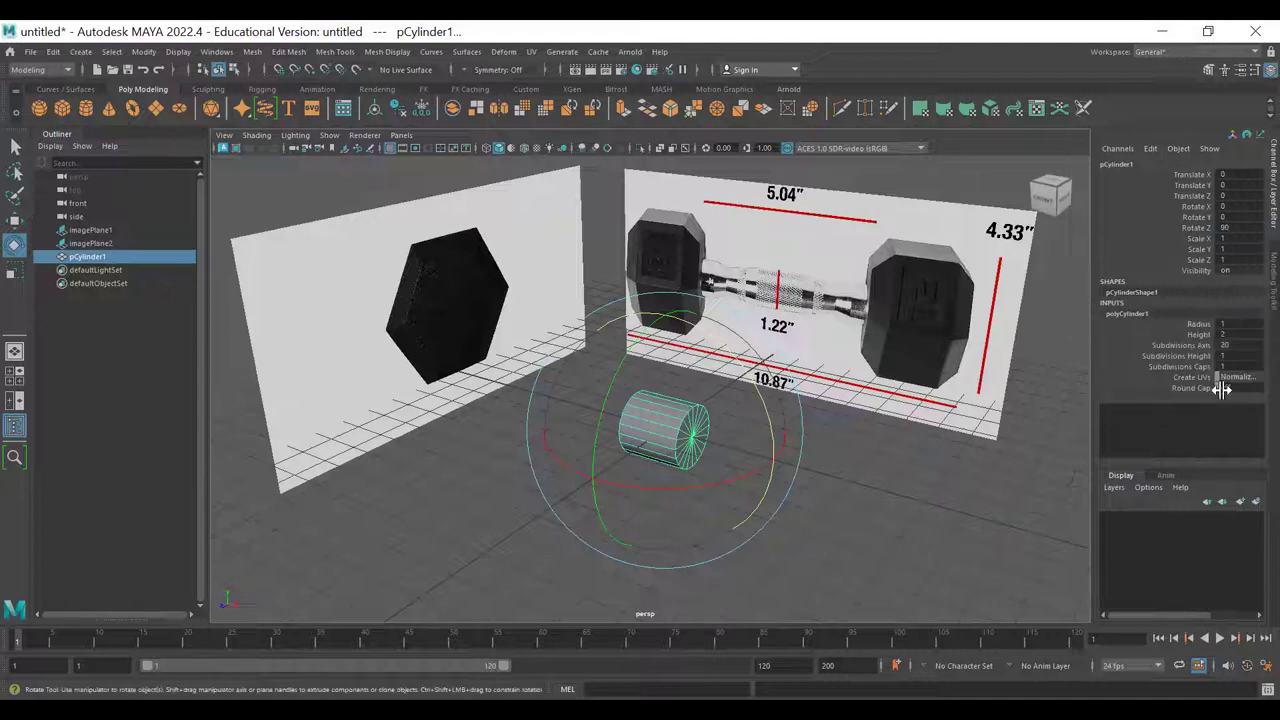
pyautogui.doubleClick(1250, 348)
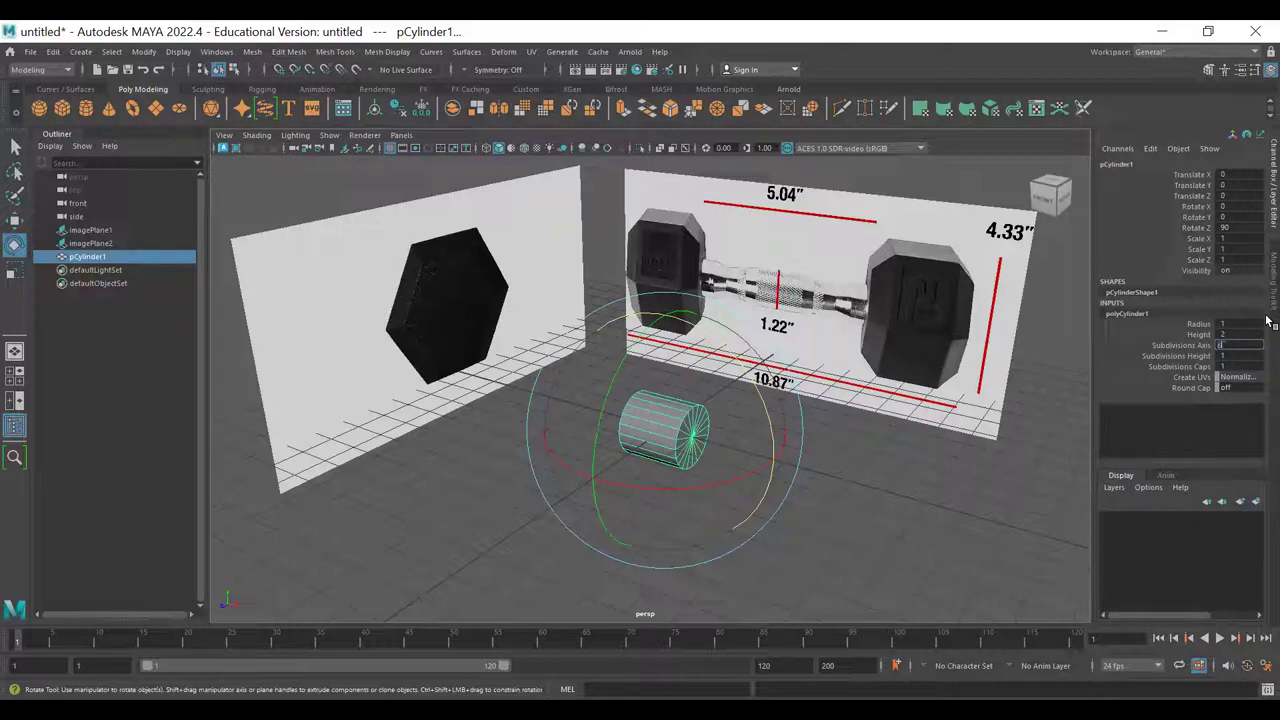
pyautogui.write('6')
pyautogui.press('Return')
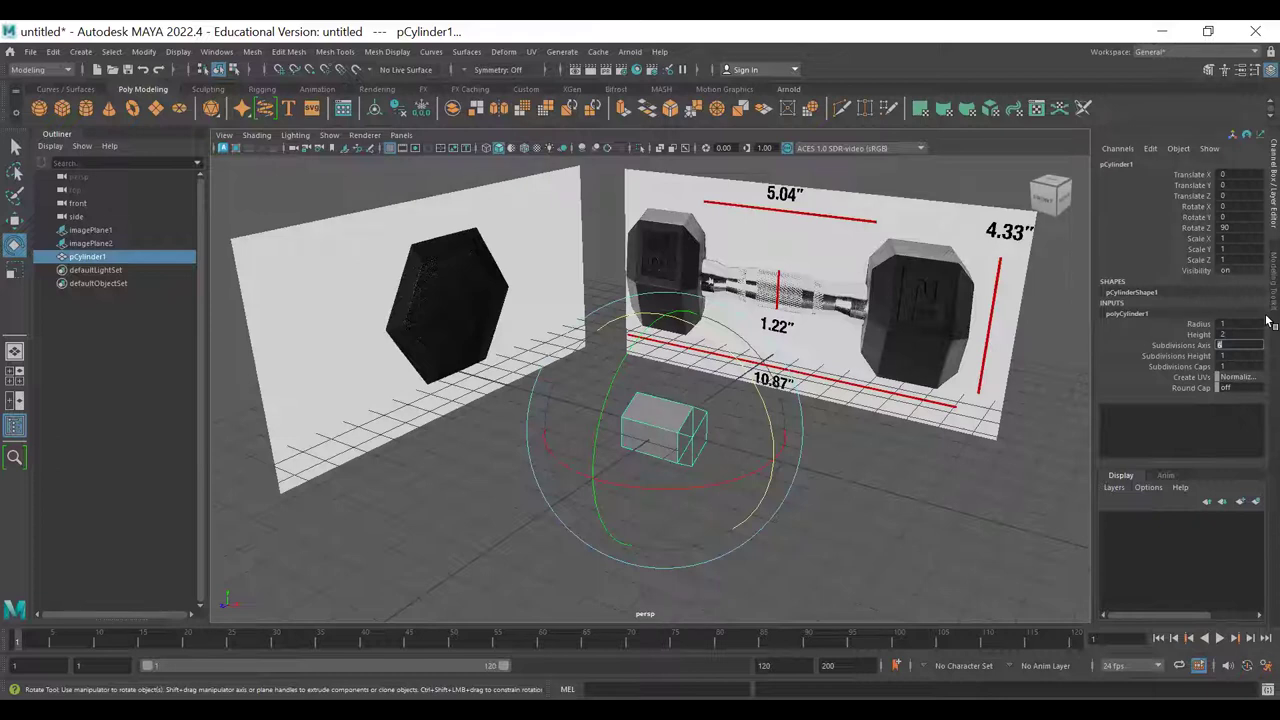
# - Set the hexagonal cylinder's Rotate Y to 90 so that a flat side faces the ground
pyautogui.keyDown('alt'); pyautogui.moveTo(650, 430); pyautogui.dragTo(663, 385); pyautogui.keyUp('alt')
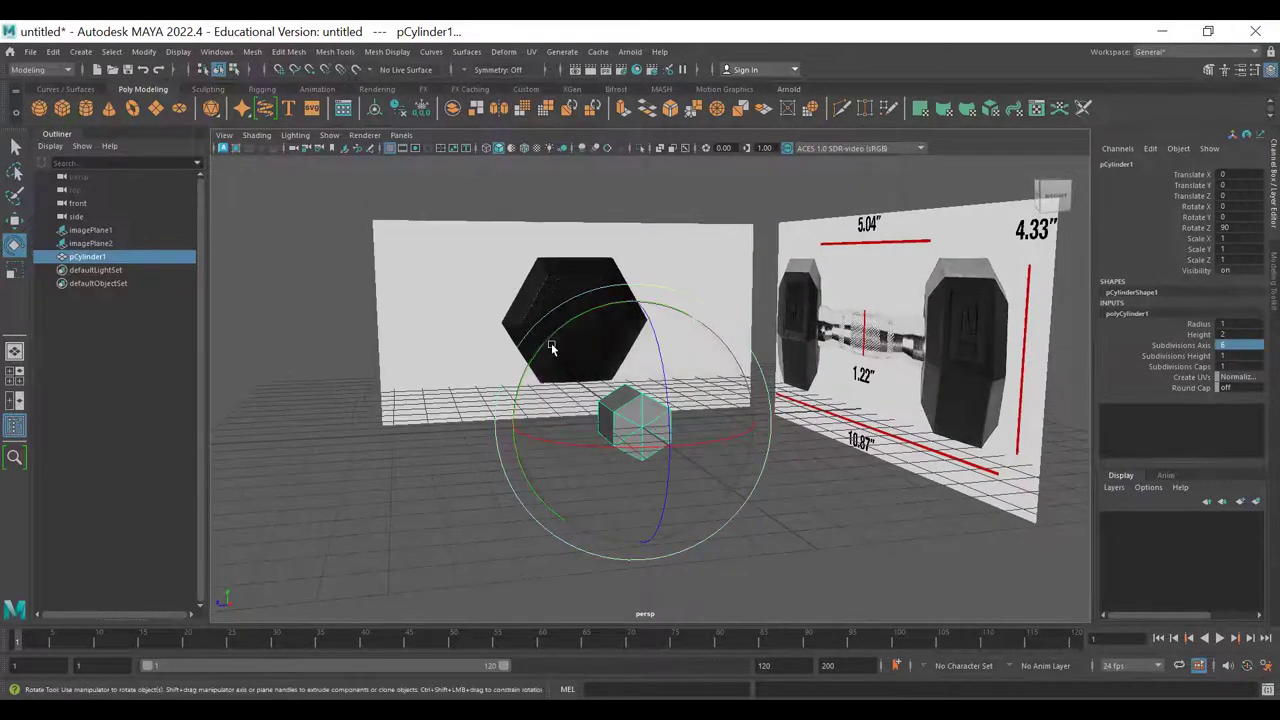
pyautogui.keyDown('alt'); pyautogui.moveTo(554, 349); pyautogui.dragTo(614, 321, button='right'); pyautogui.keyUp('alt')
pyautogui.moveTo(610, 320); pyautogui.dragTo(458, 474)
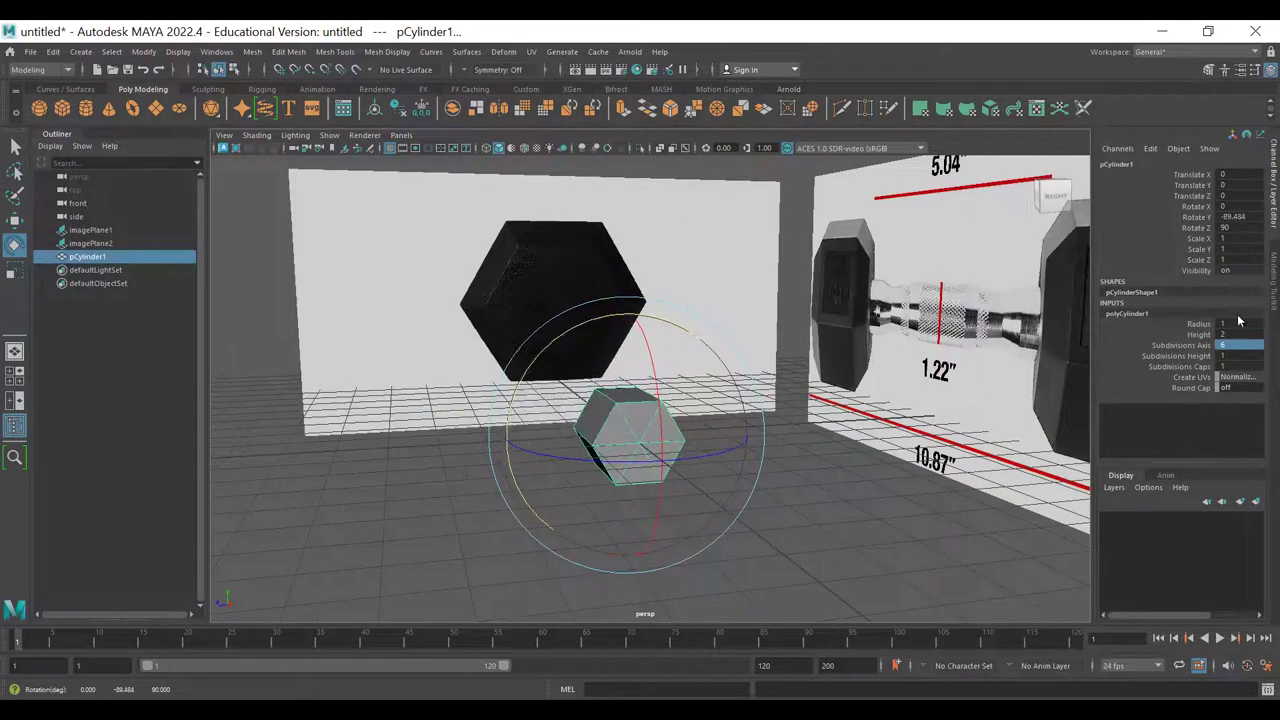
pyautogui.doubleClick(1235, 217)
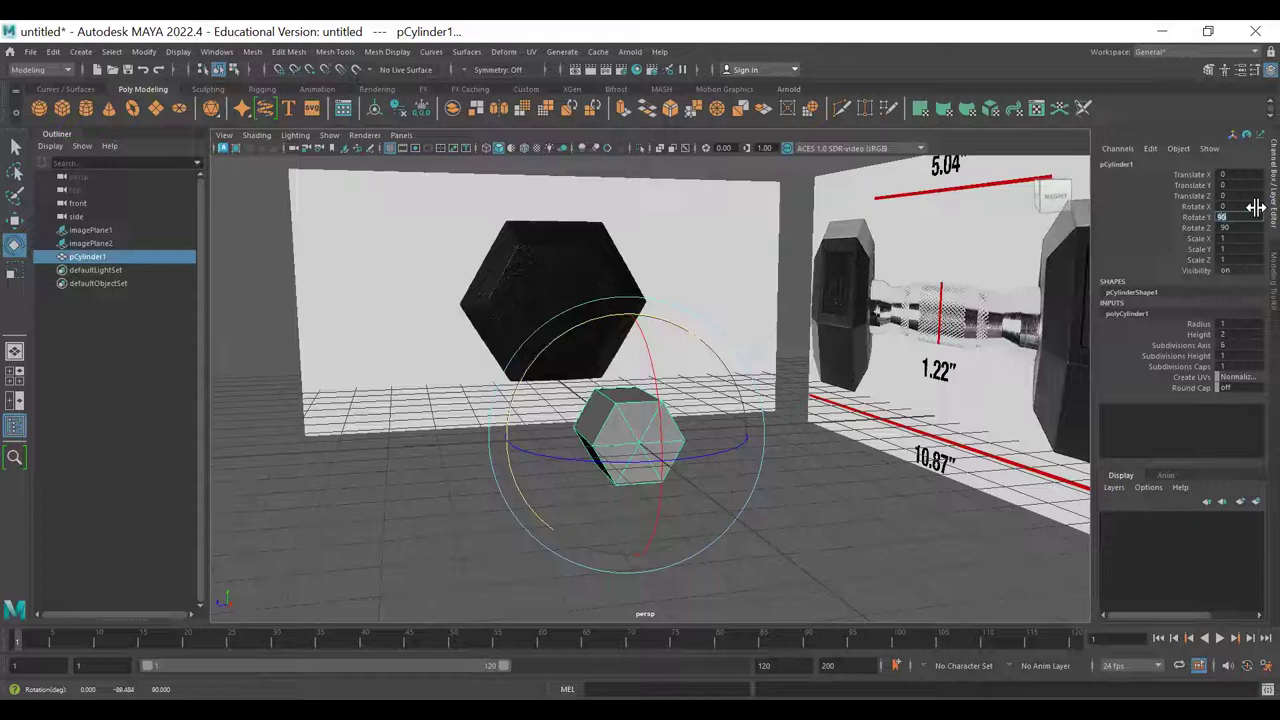
pyautogui.write('z')
pyautogui.keyDown('alt'); pyautogui.moveTo(501, 411); pyautogui.dragTo(596, 405); pyautogui.keyUp('alt')
# - Snap the cylinder's pivot to a vertex on its lowest edge
pyautogui.press('w')
pyautogui.keyDown('alt'); pyautogui.moveTo(636, 456); pyautogui.dragTo(636, 353); pyautogui.keyUp('alt')
pyautogui.keyDown('alt'); pyautogui.moveTo(636, 353); pyautogui.dragTo(622, 319, button='middle'); pyautogui.keyUp('alt')
pyautogui.keyDown('alt'); pyautogui.moveTo(622, 319); pyautogui.dragTo(728, 390, button='right'); pyautogui.keyUp('alt')
pyautogui.keyDown('alt'); pyautogui.moveTo(637, 380); pyautogui.dragTo(649, 374); pyautogui.keyUp('alt')
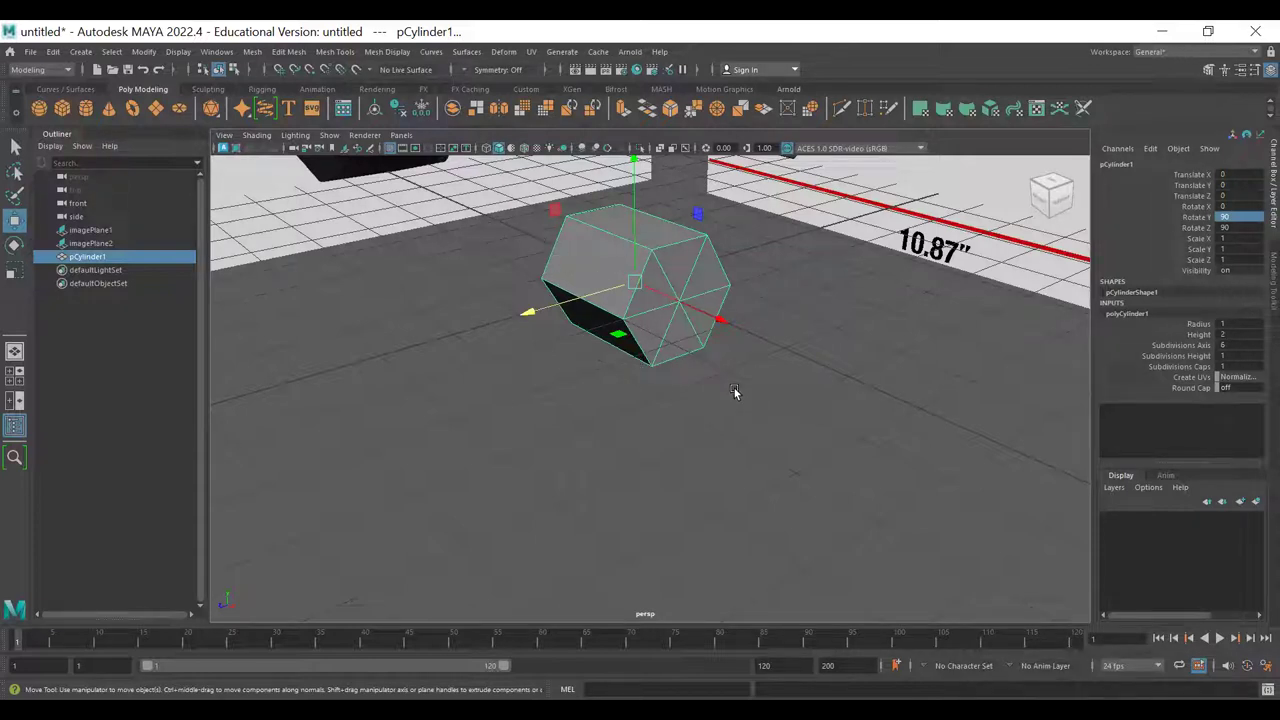
pyautogui.press('e')
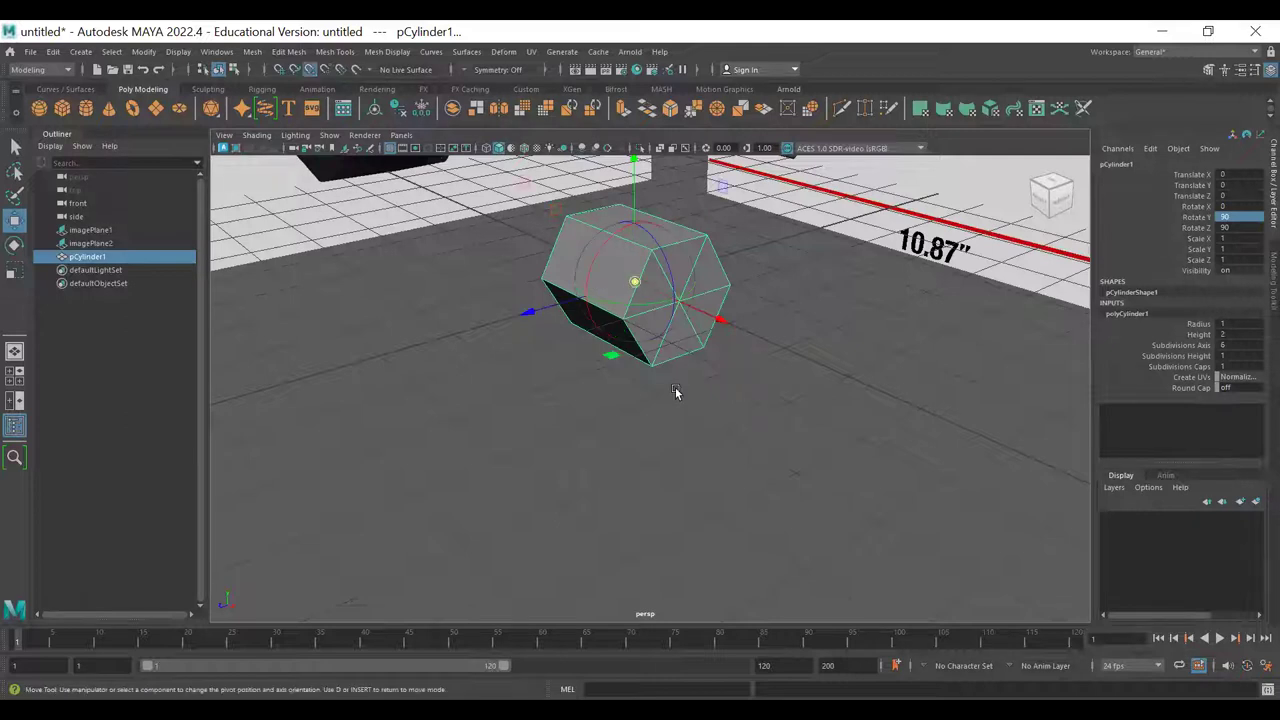
pyautogui.moveTo(678, 372); pyautogui.dragTo(661, 384, button='middle')
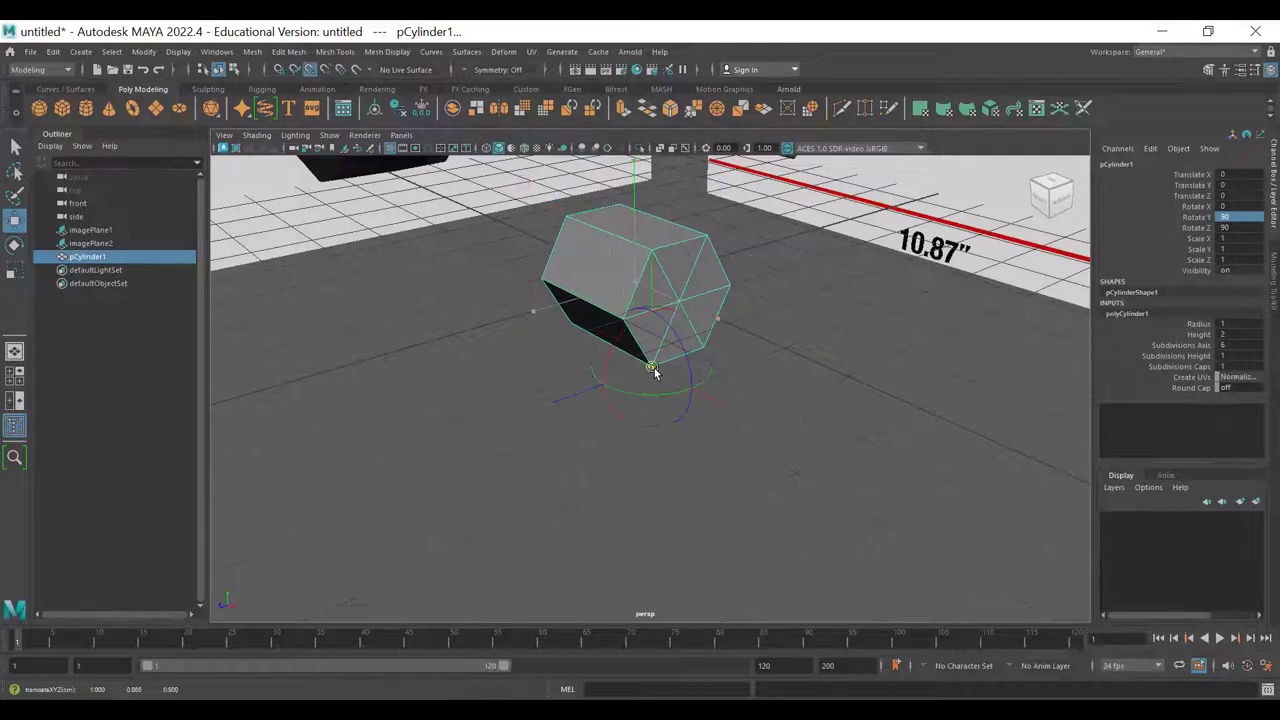
pyautogui.press('w')
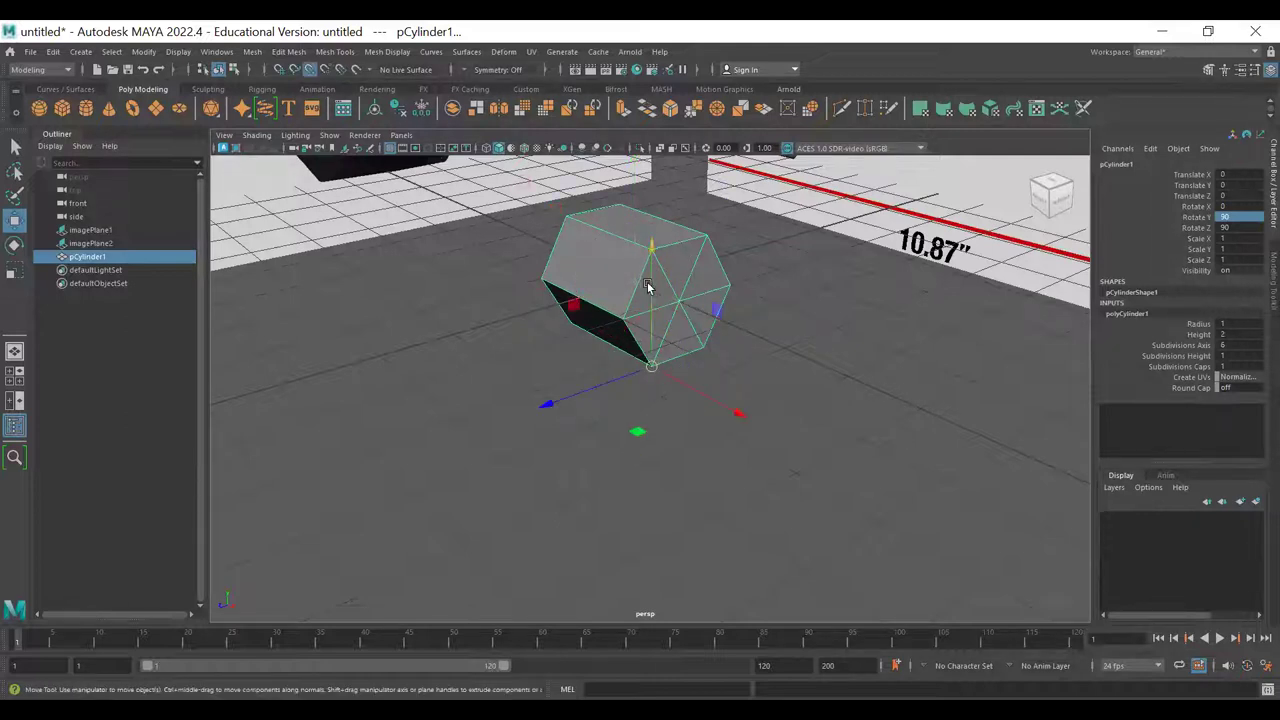
# - Raise the cylinder with grid snapping to Translate Y 0.866 so that its base rests on the ground plane
pyautogui.moveTo(651, 292); pyautogui.dragTo(655, 322)
pyautogui.press('x')
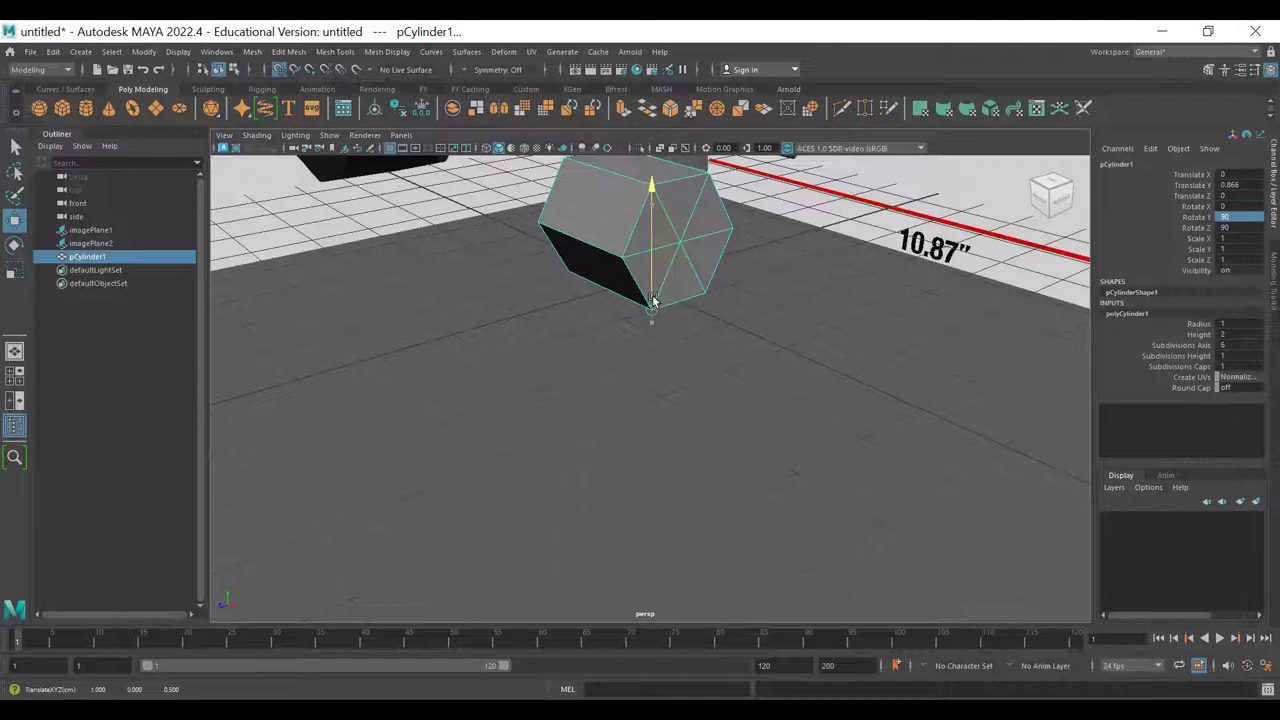
pyautogui.moveTo(838, 337)
pyautogui.keyDown('alt'); pyautogui.mouseDown()
pyautogui.moveTo(803, 389)
pyautogui.moveTo(746, 366)
pyautogui.moveTo(840, 357)
pyautogui.mouseUp(); pyautogui.keyUp('alt')
pyautogui.keyDown('alt'); pyautogui.moveTo(840, 357); pyautogui.dragTo(606, 358, button='right'); pyautogui.keyUp('alt')
pyautogui.keyDown('alt'); pyautogui.moveTo(606, 358); pyautogui.dragTo(568, 376); pyautogui.keyUp('alt')
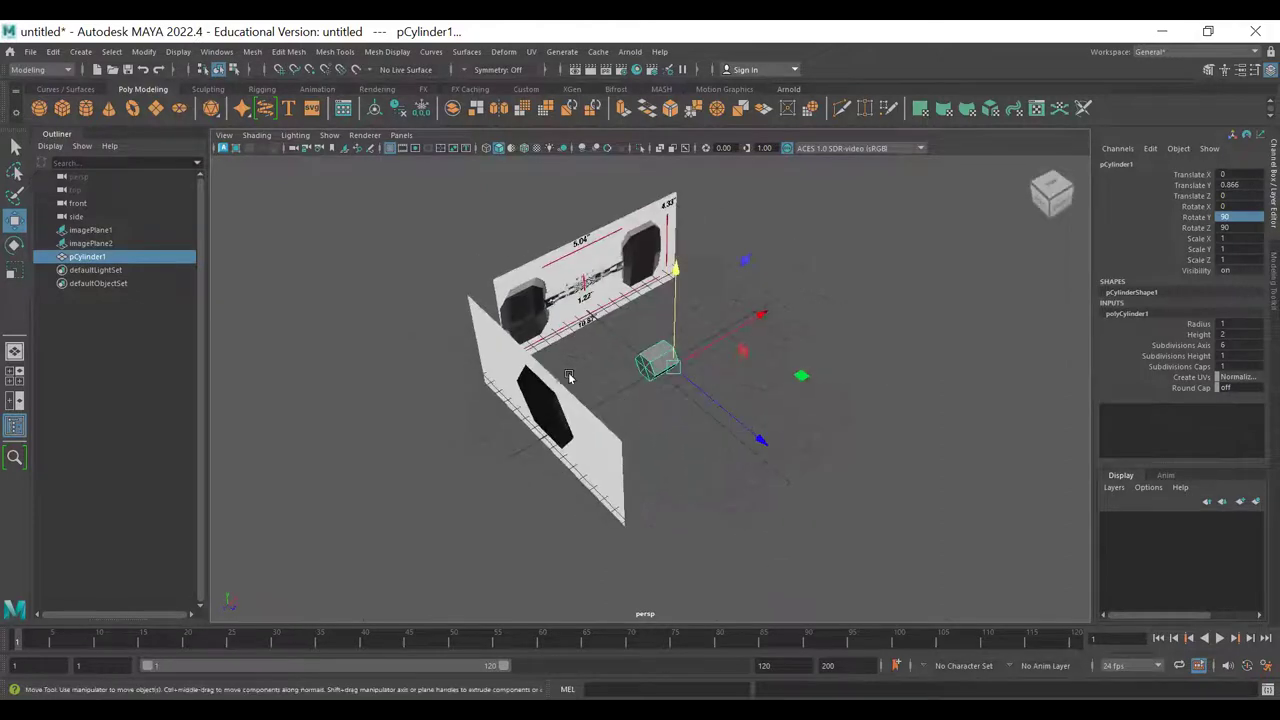
pyautogui.keyDown('alt'); pyautogui.moveTo(568, 376); pyautogui.dragTo(740, 437, button='right'); pyautogui.keyUp('alt')
pyautogui.keyDown('alt'); pyautogui.moveTo(740, 437); pyautogui.dragTo(698, 325); pyautogui.keyUp('alt')
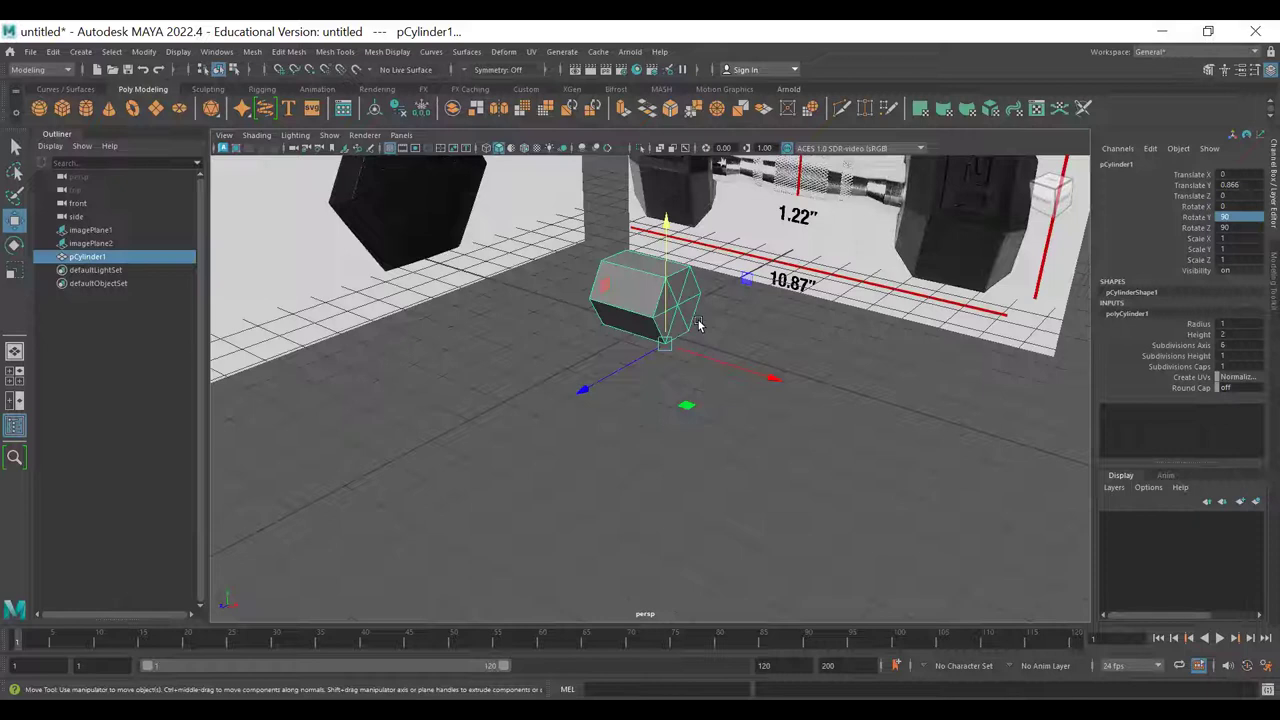
# - Scale the cylinder uniformly to about 2.725 against the hexagonal reference in the side view and display it as wireframe
pyautogui.press('space')
pyautogui.keyDown('alt'); pyautogui.moveTo(887, 519); pyautogui.dragTo(866, 527, button='middle'); pyautogui.keyUp('alt')
pyautogui.press('space')
pyautogui.press('r')
pyautogui.moveTo(592, 492); pyautogui.dragTo(717, 490)
pyautogui.moveTo(771, 484)
pyautogui.mouseDown(button='middle')
pyautogui.moveTo(795, 480)
pyautogui.moveTo(775, 476)
pyautogui.mouseUp(button='middle')
pyautogui.press('4')
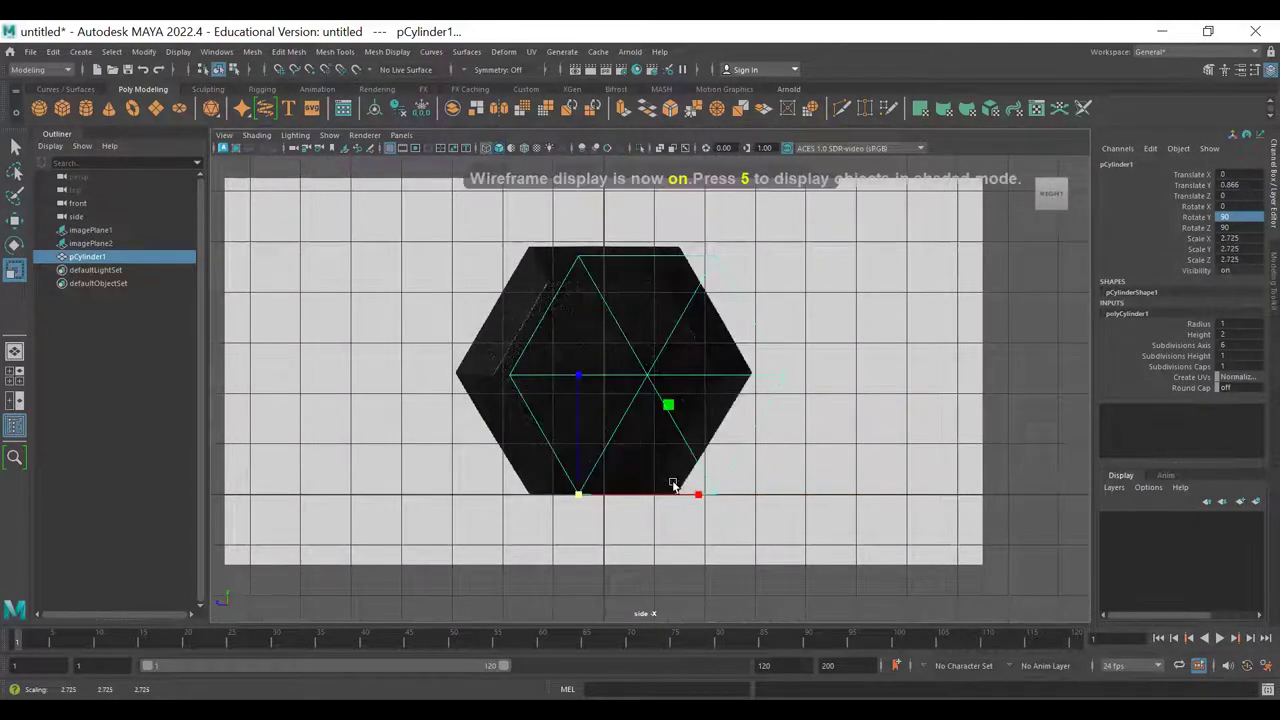
# - Move the cylinder along Z to about 0.923 and scale it uniformly to about 2.836, fitting the reference hexagon's outline
pyautogui.click(577, 494)
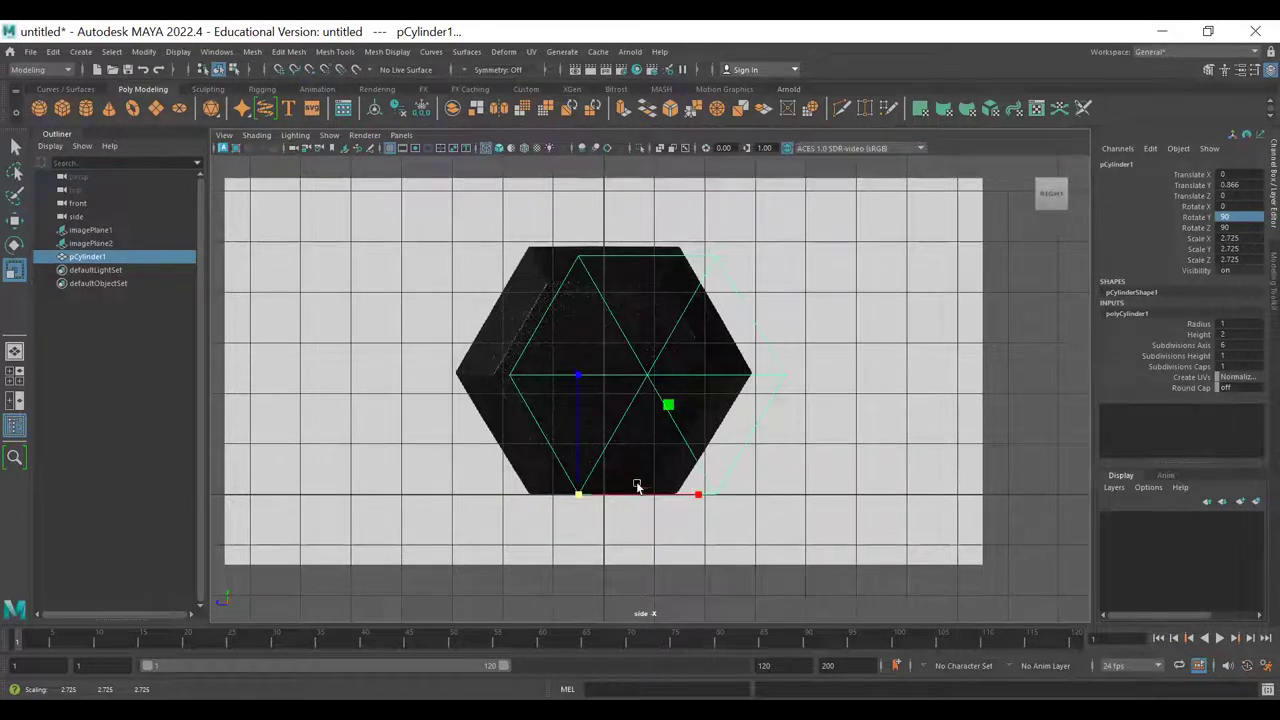
pyautogui.press('4')
pyautogui.press('w')
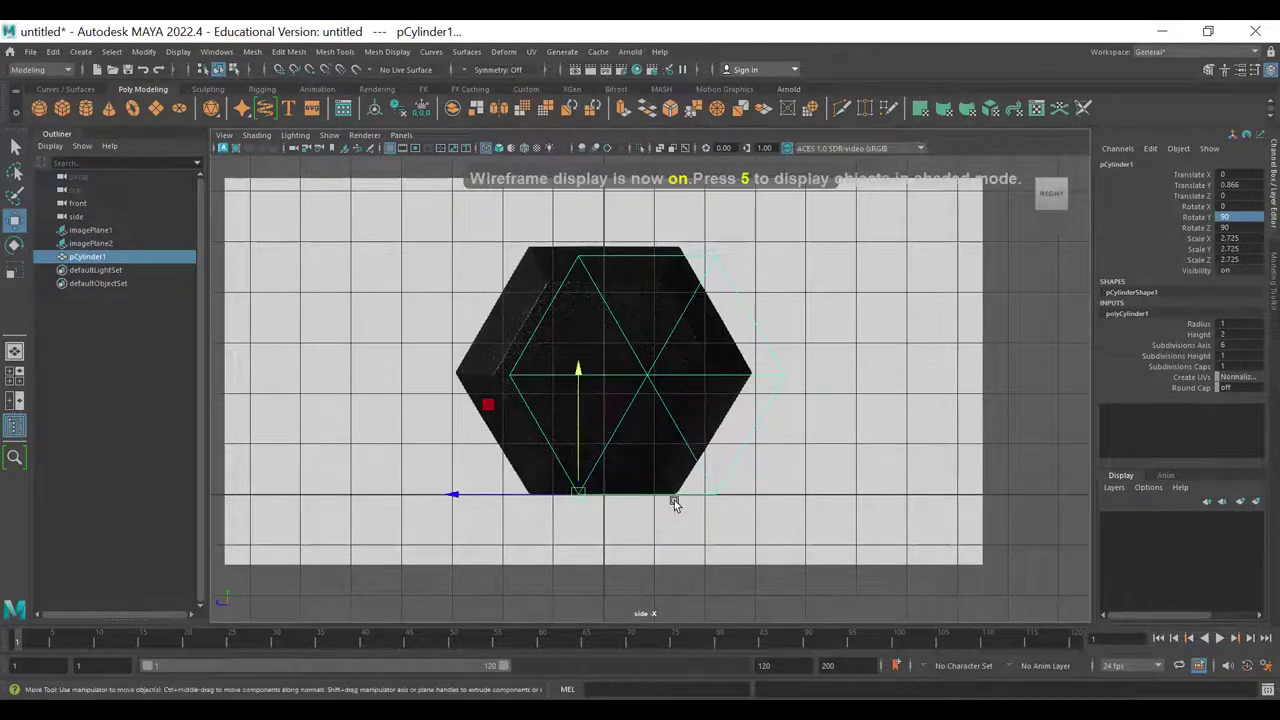
pyautogui.moveTo(543, 491)
pyautogui.mouseDown()
pyautogui.moveTo(501, 492)
pyautogui.moveTo(549, 499)
pyautogui.mouseUp()
pyautogui.press('r')
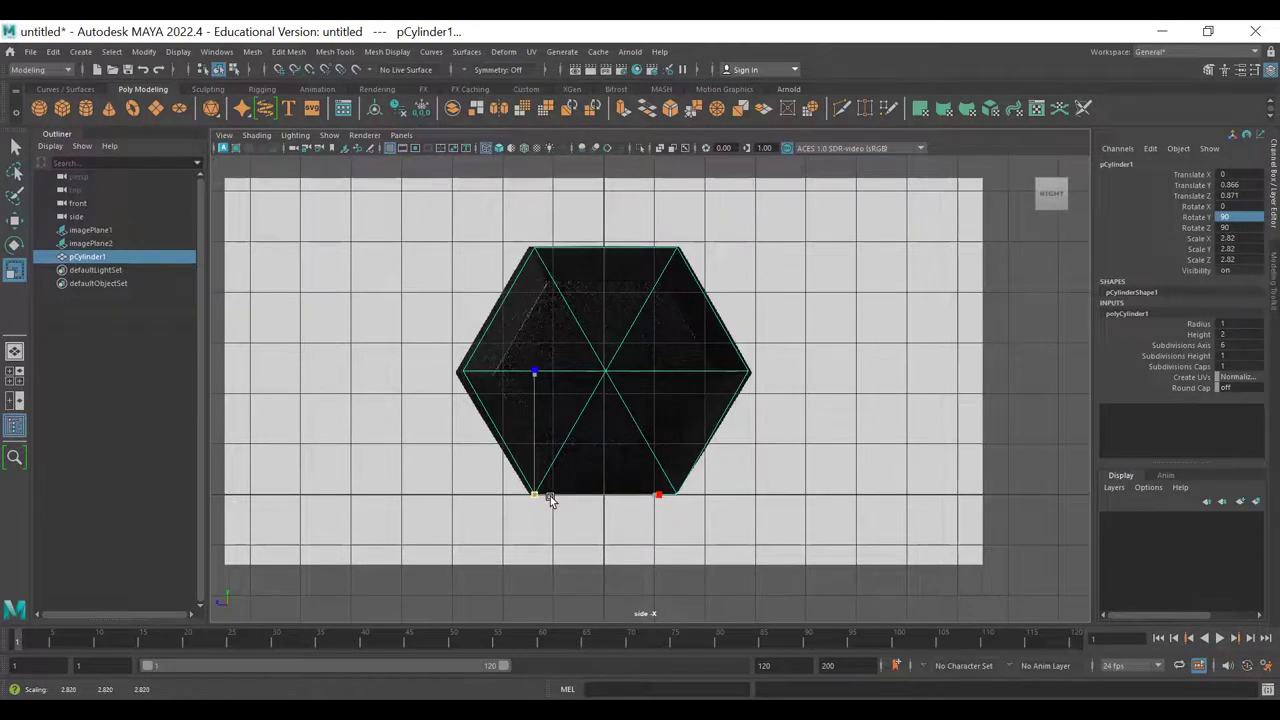
pyautogui.moveTo(551, 496); pyautogui.dragTo(518, 491)
pyautogui.press('w')
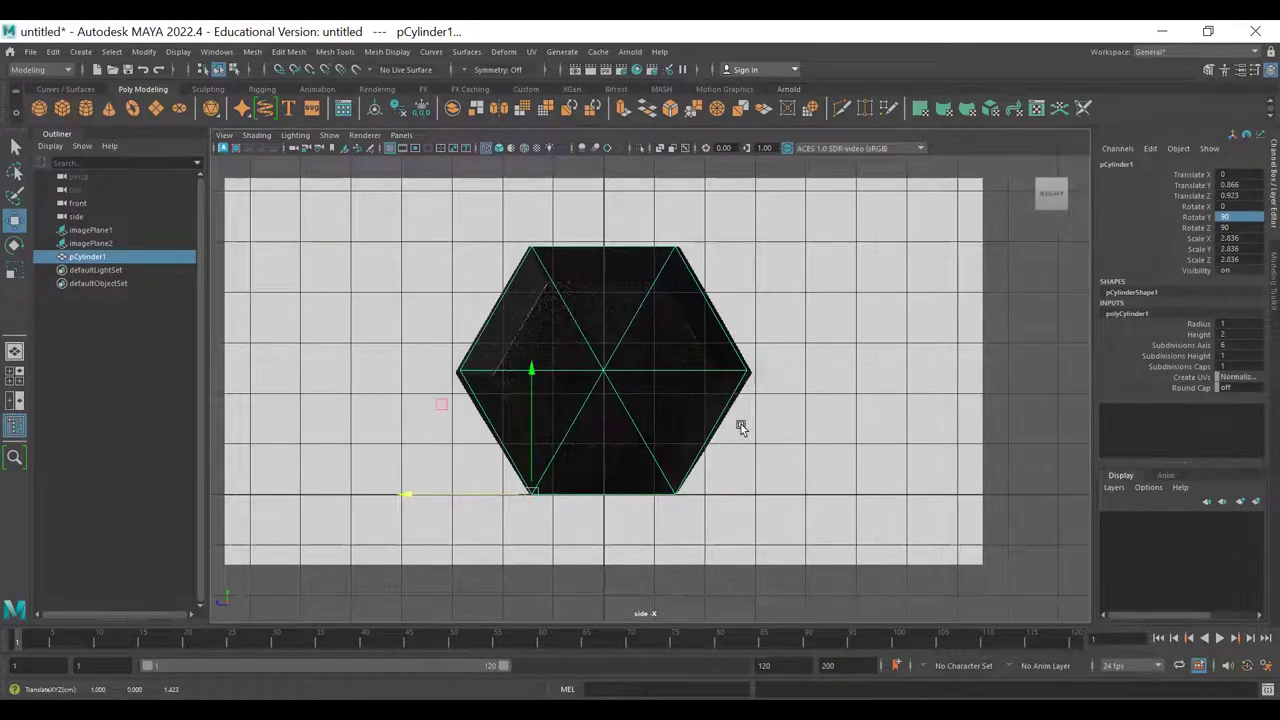
pyautogui.moveTo(648, 427)
pyautogui.keyDown('alt'); pyautogui.mouseDown(button='middle')
pyautogui.moveTo(642, 395)
pyautogui.moveTo(645, 413)
pyautogui.mouseUp(button='middle'); pyautogui.keyUp('alt')
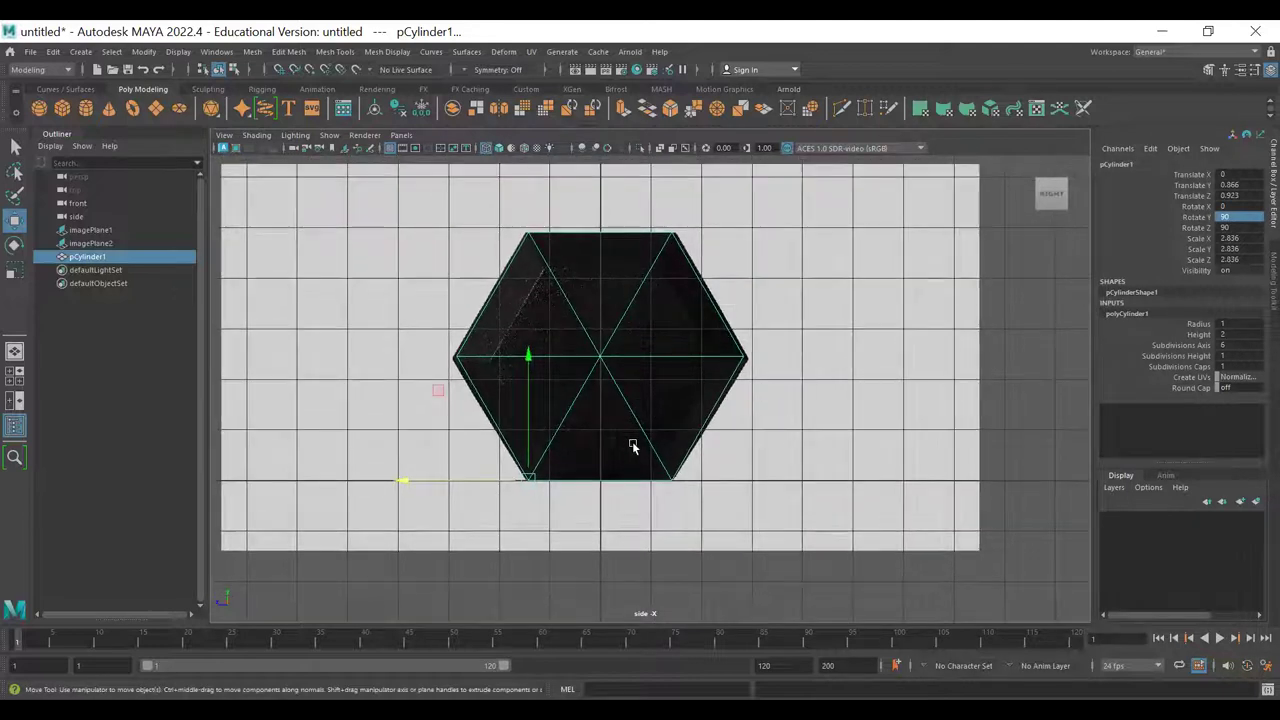
# - Try narrowing the side image plane to a Scale X of about 0.972 to match the cylinder's width
pyautogui.click(828, 364)
pyautogui.press('r')
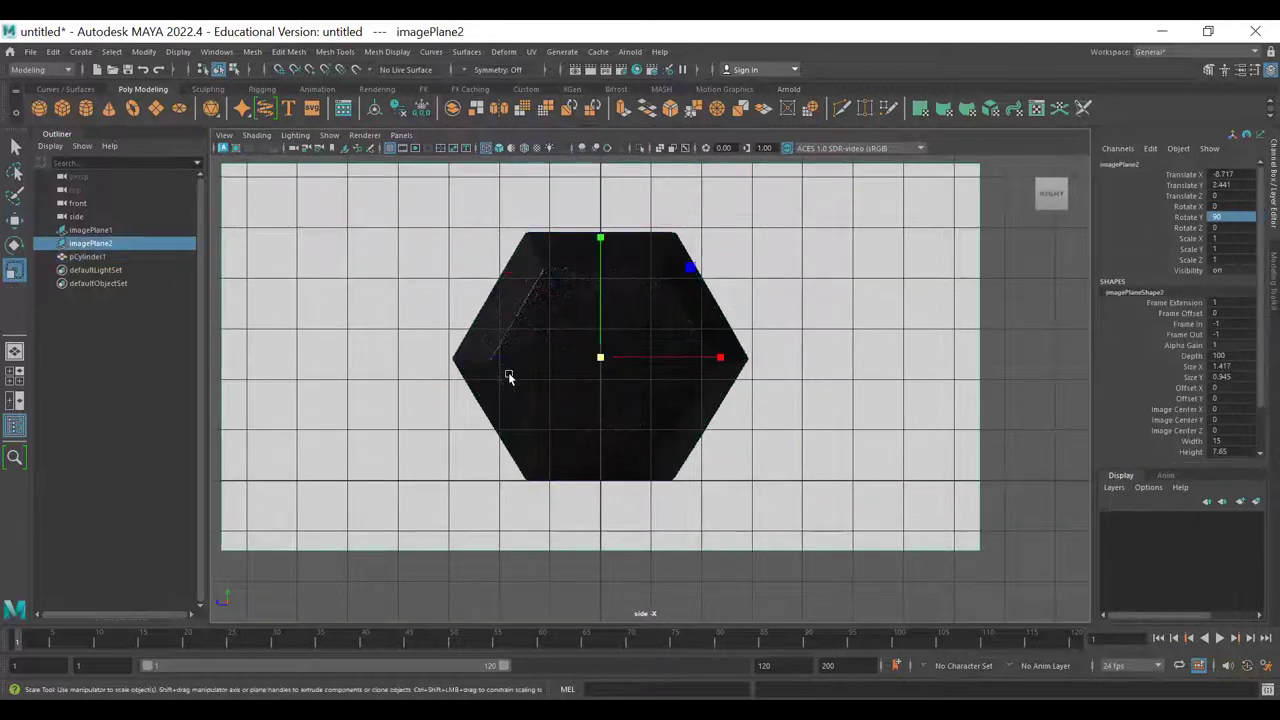
pyautogui.press('4')
pyautogui.moveTo(708, 357); pyautogui.dragTo(714, 361)
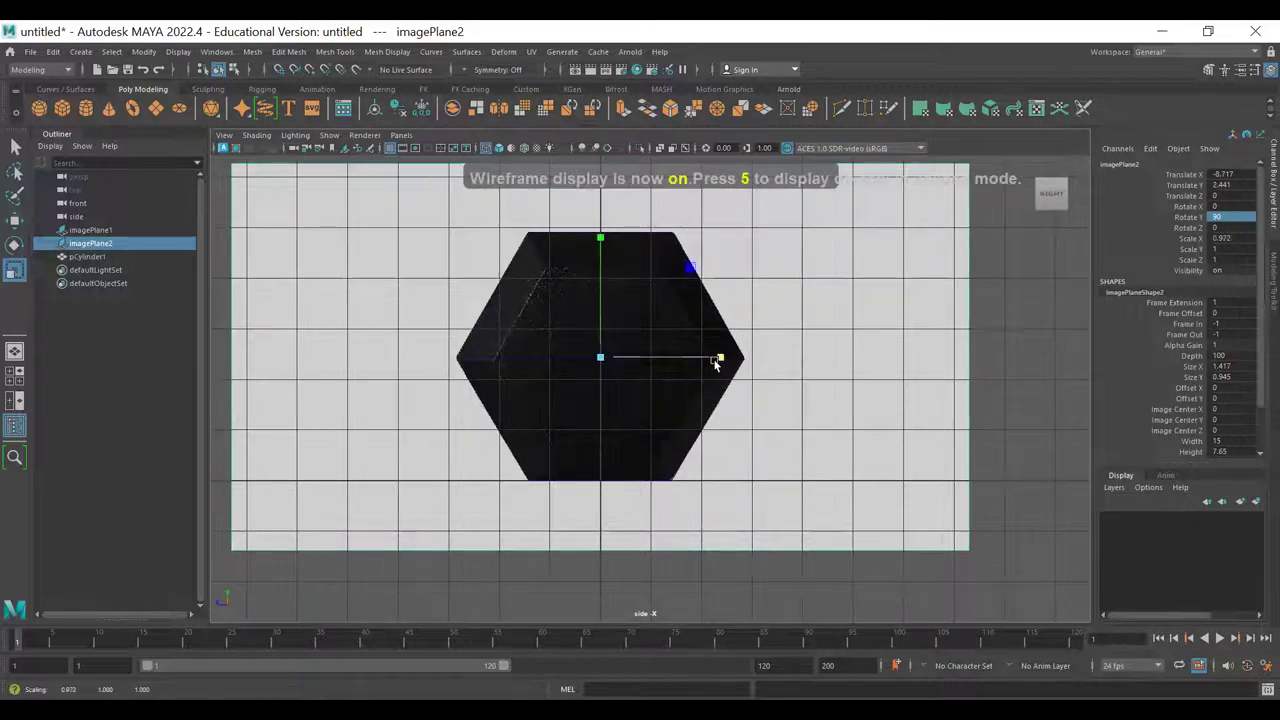
# - Compare the cylinder's outline with the reference hexagon by selecting the cylinder and the side image plane in turn
pyautogui.press('q')
pyautogui.click(603, 353)
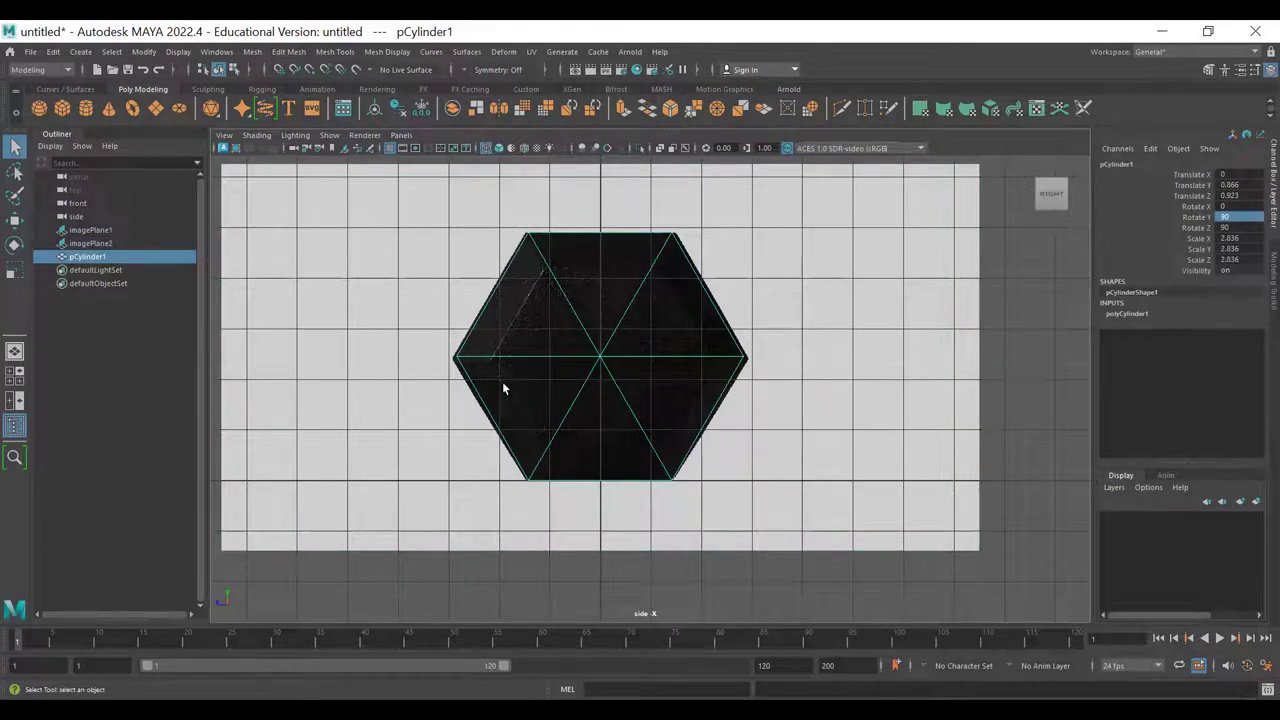
pyautogui.keyDown('alt'); pyautogui.moveTo(674, 323); pyautogui.dragTo(666, 337, button='middle'); pyautogui.keyUp('alt')
pyautogui.click(761, 333)
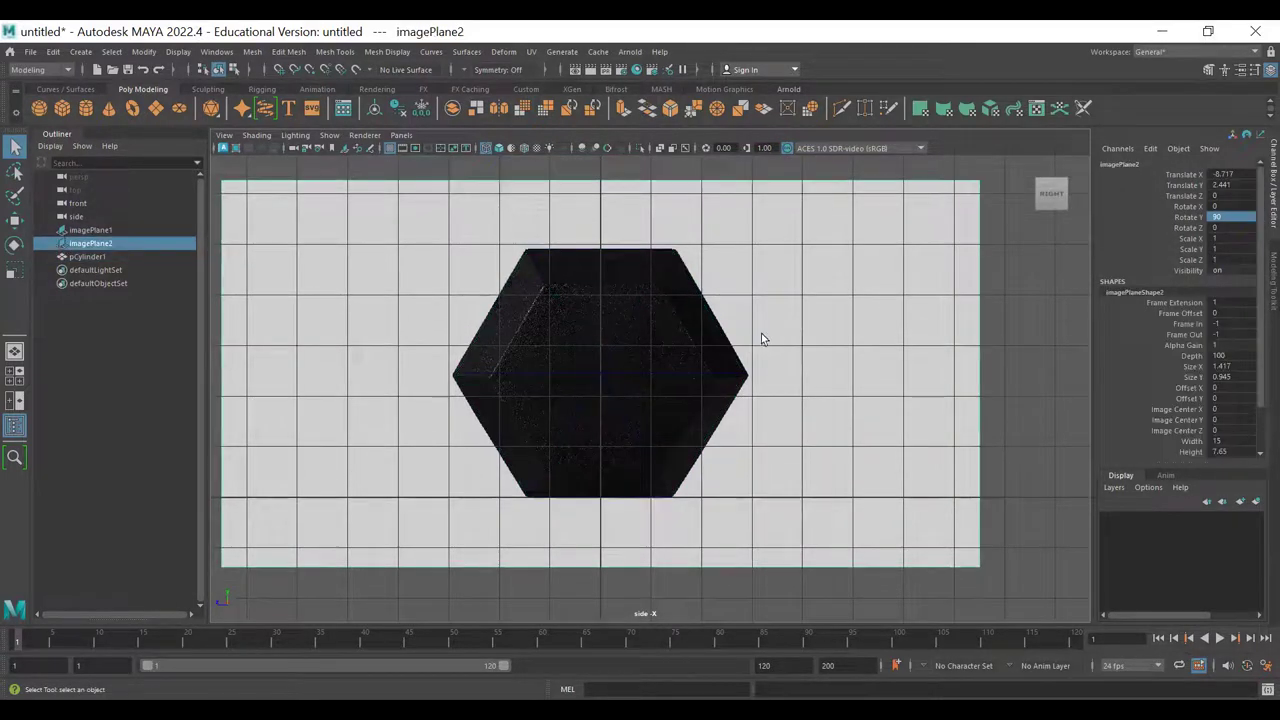
# - Select the cylinder in the side view and assign it to a new display layer
pyautogui.scroll(5, 412, 371)
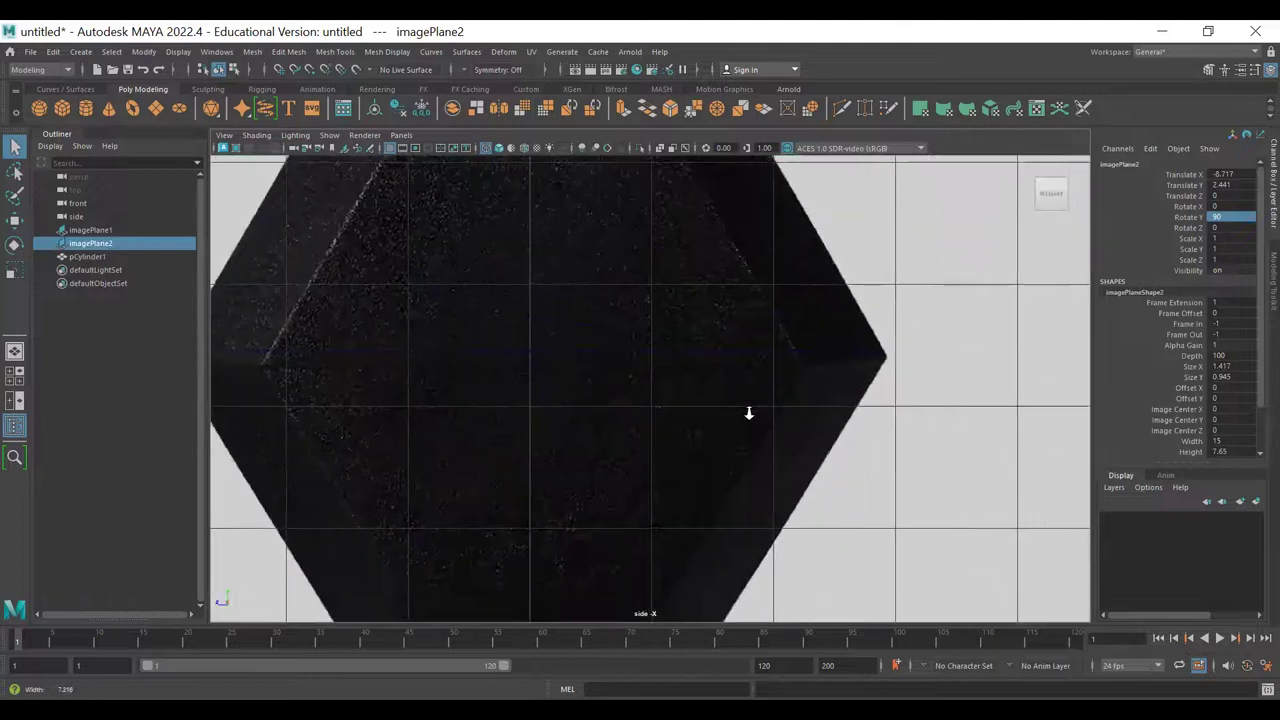
pyautogui.click(536, 353)
pyautogui.scroll(-5, 460, 354)
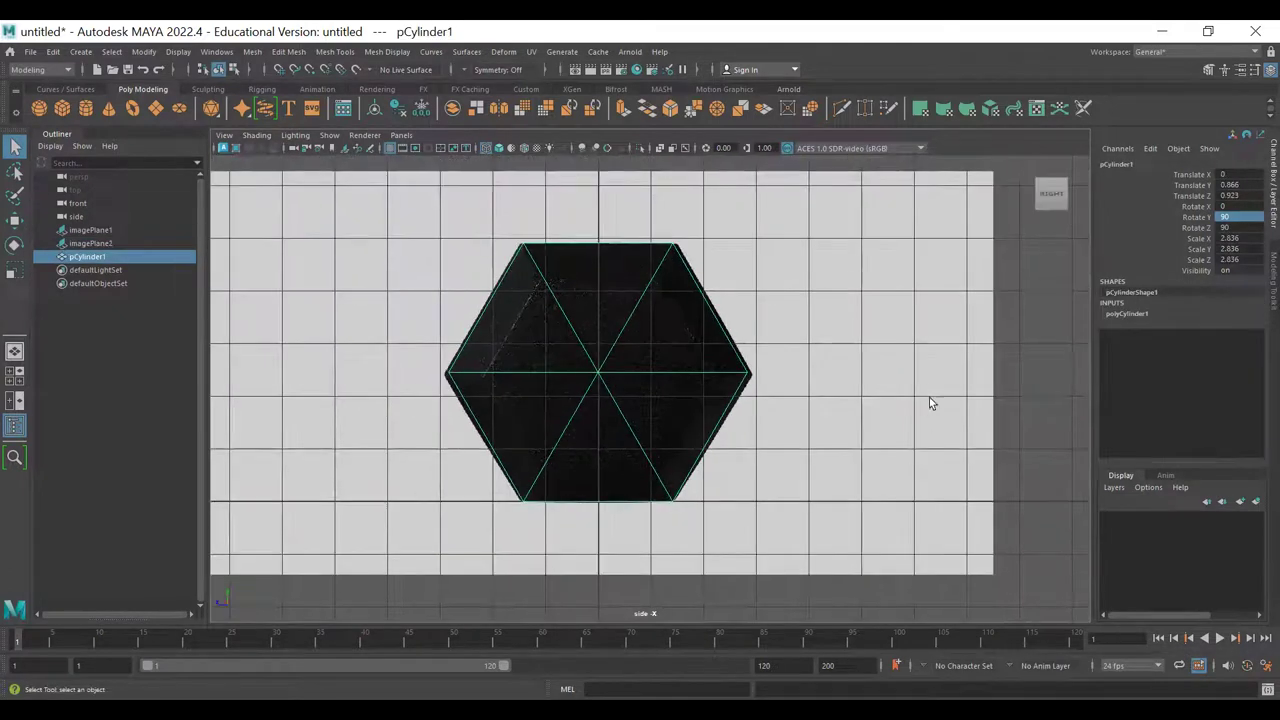
pyautogui.click(904, 393)
pyautogui.click(688, 377)
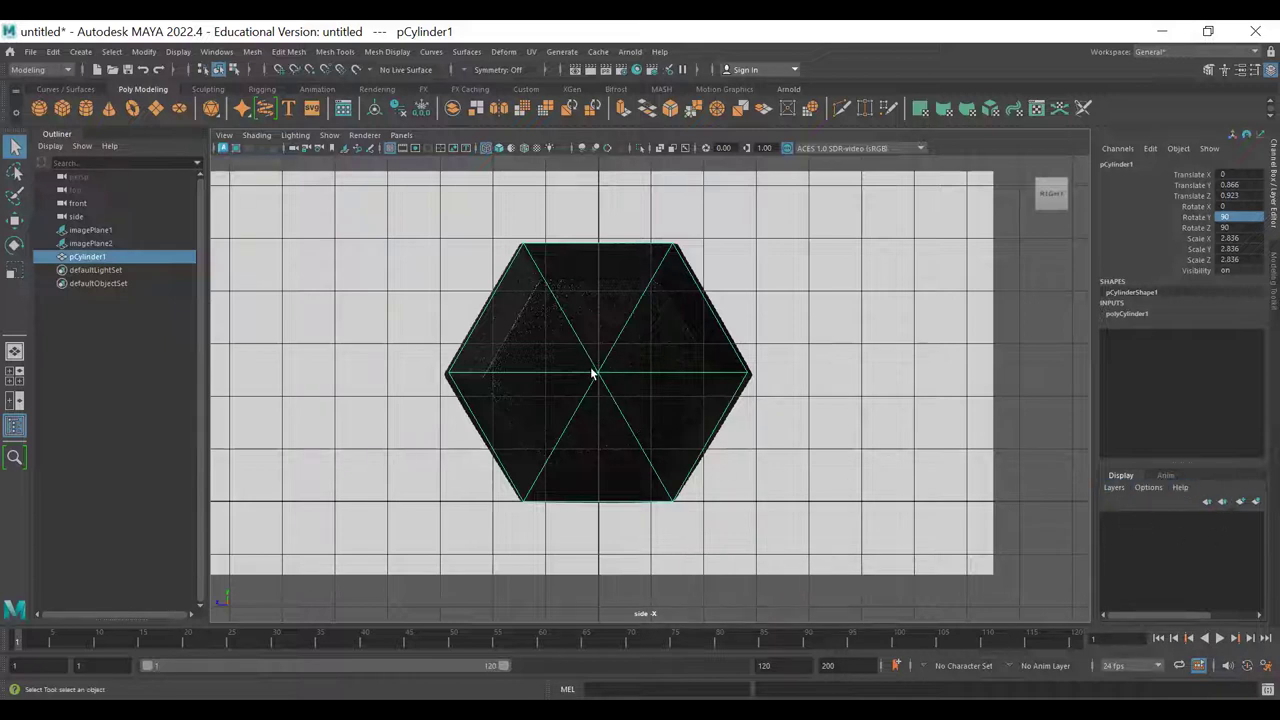
pyautogui.click(1257, 502)
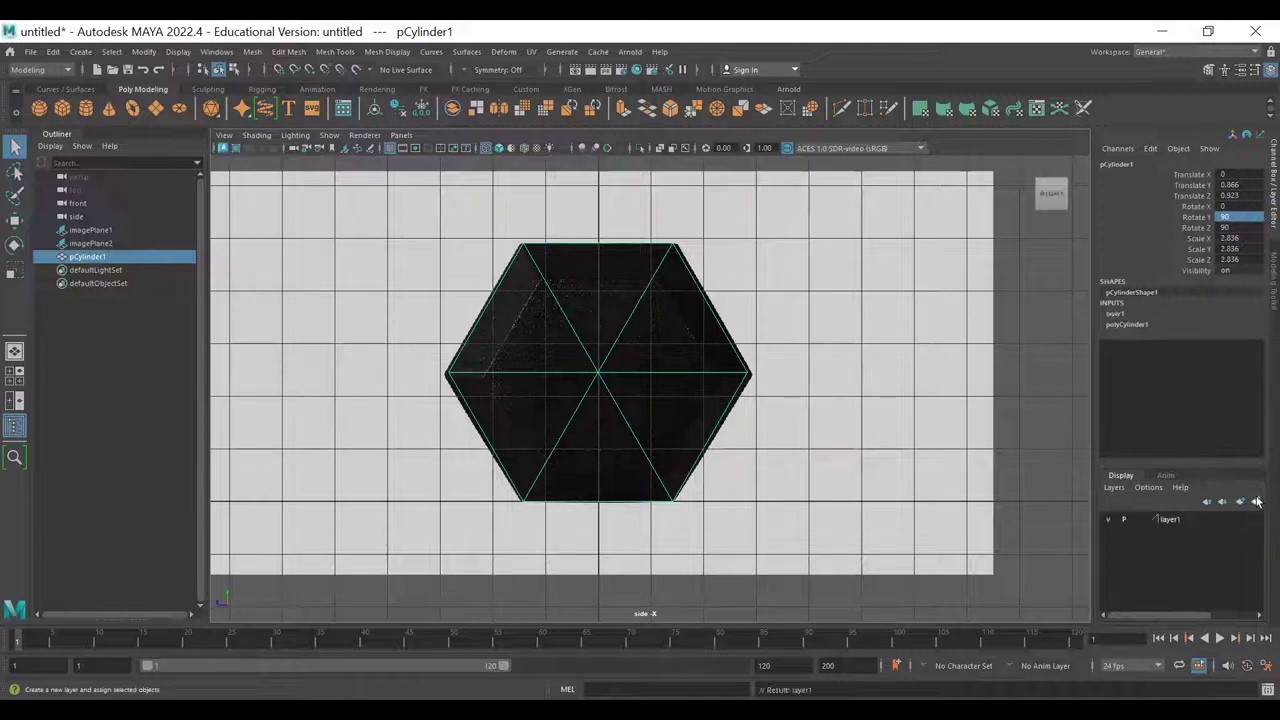
pyautogui.click(1176, 522)
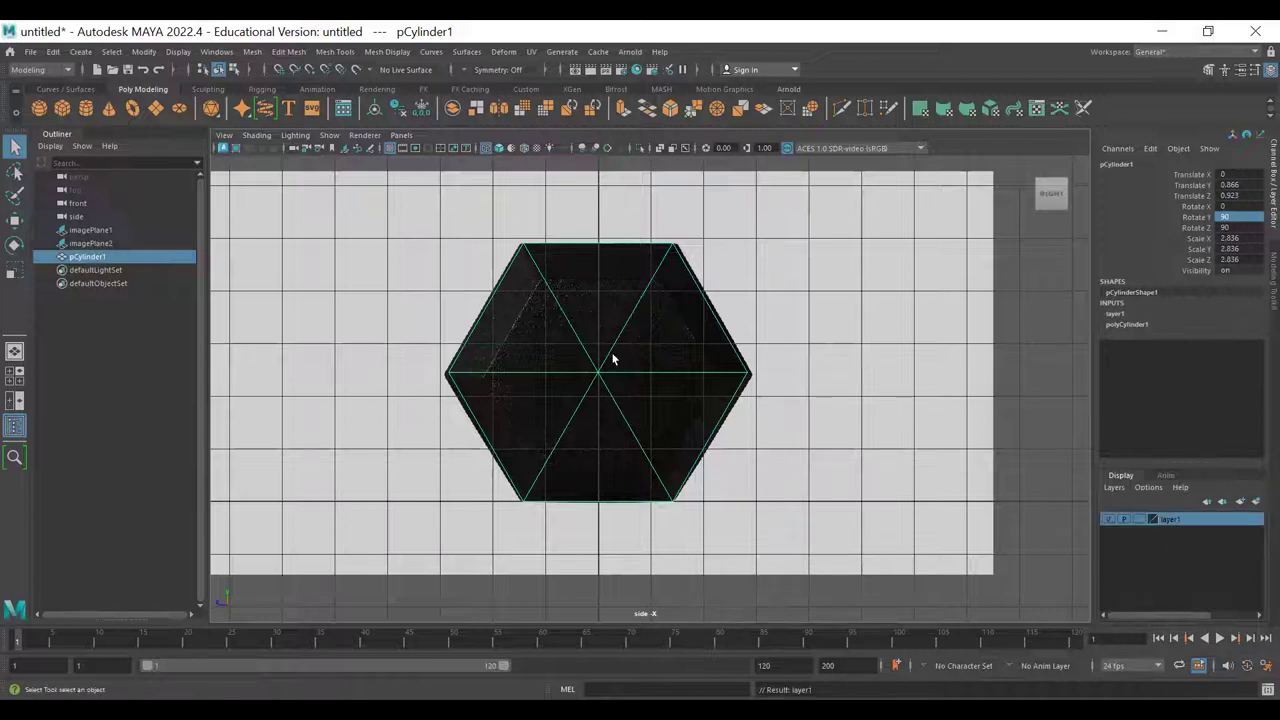
# - Toggle the cylinder layer's visibility to check it, then set the layer's color to yellow
pyautogui.click(1109, 519)
pyautogui.click(1109, 519)
pyautogui.click(1109, 519)
pyautogui.doubleClick(1153, 519)
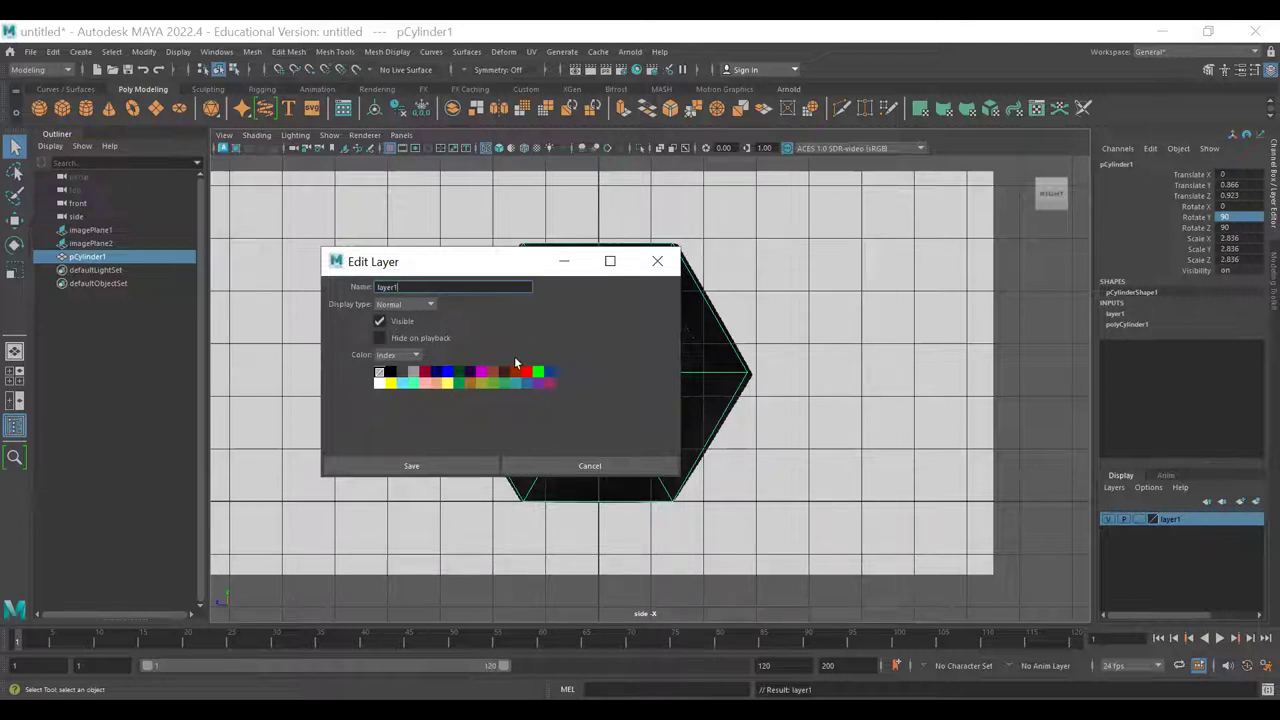
pyautogui.click(389, 384)
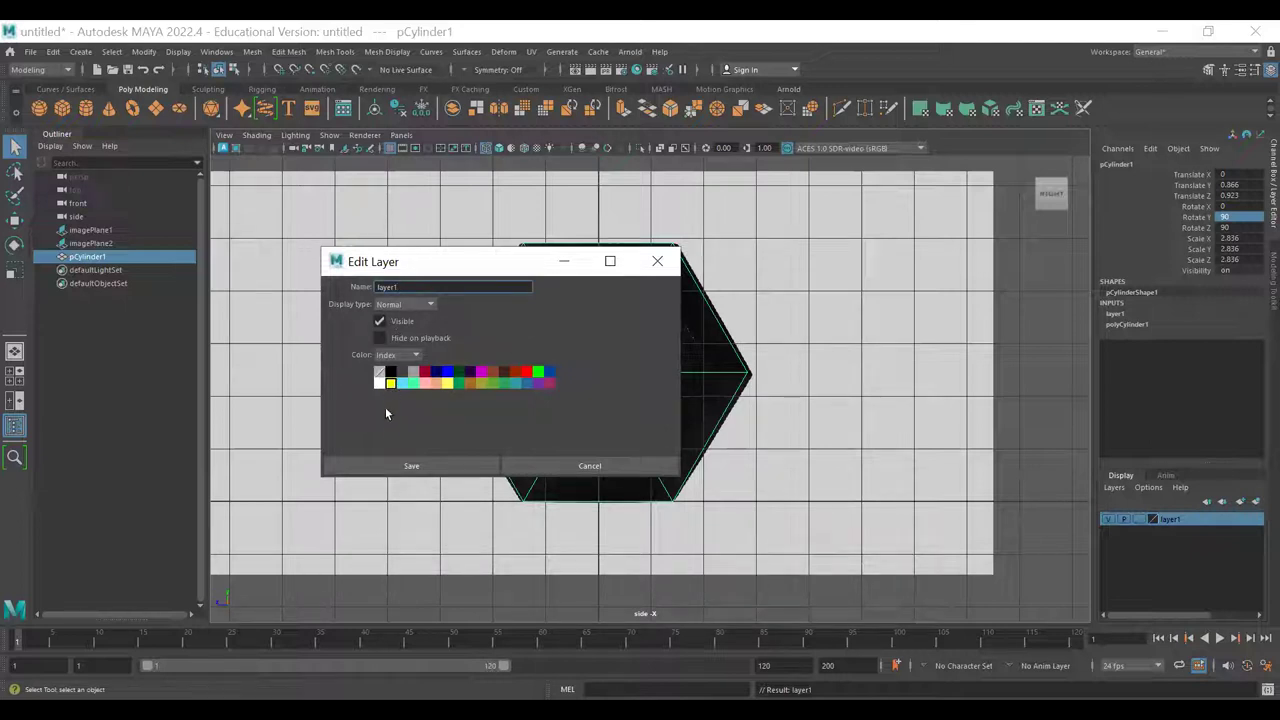
pyautogui.click(408, 466)
pyautogui.click(1049, 440)
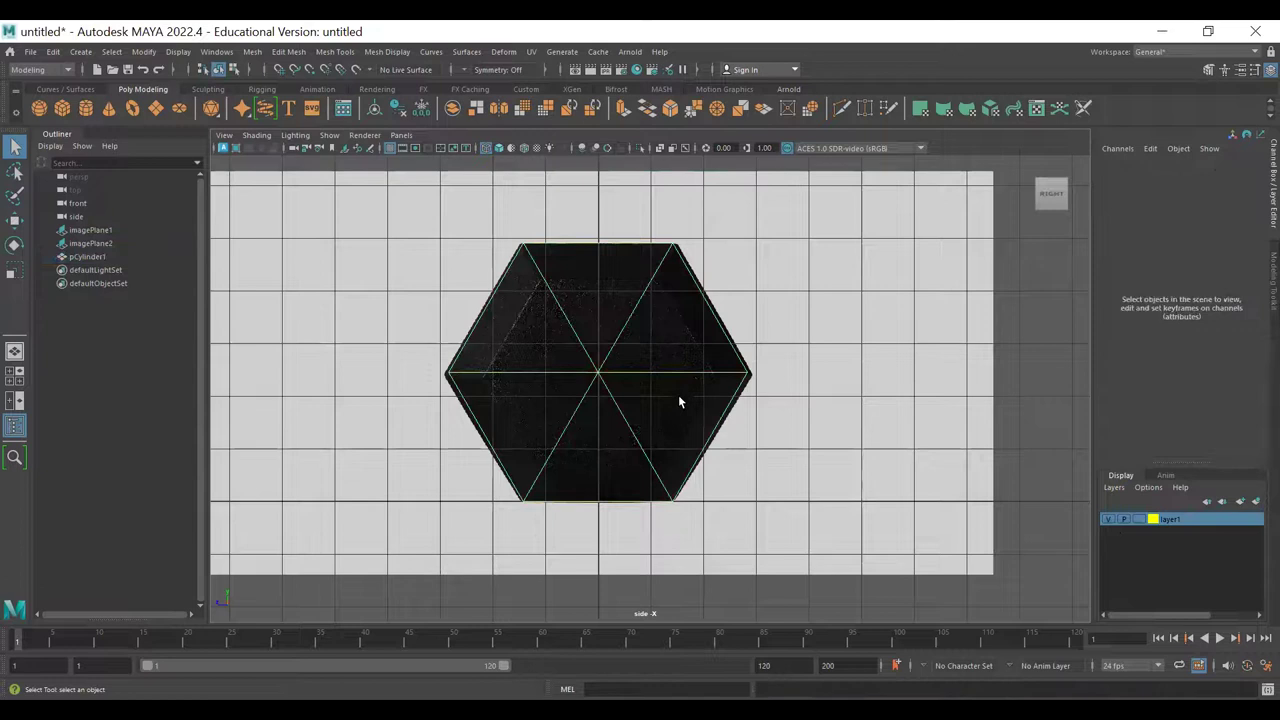
# - Narrow the side image plane to a Scale X of about 0.972 so its hexagon matches the cylinder's outline
pyautogui.click(575, 372)
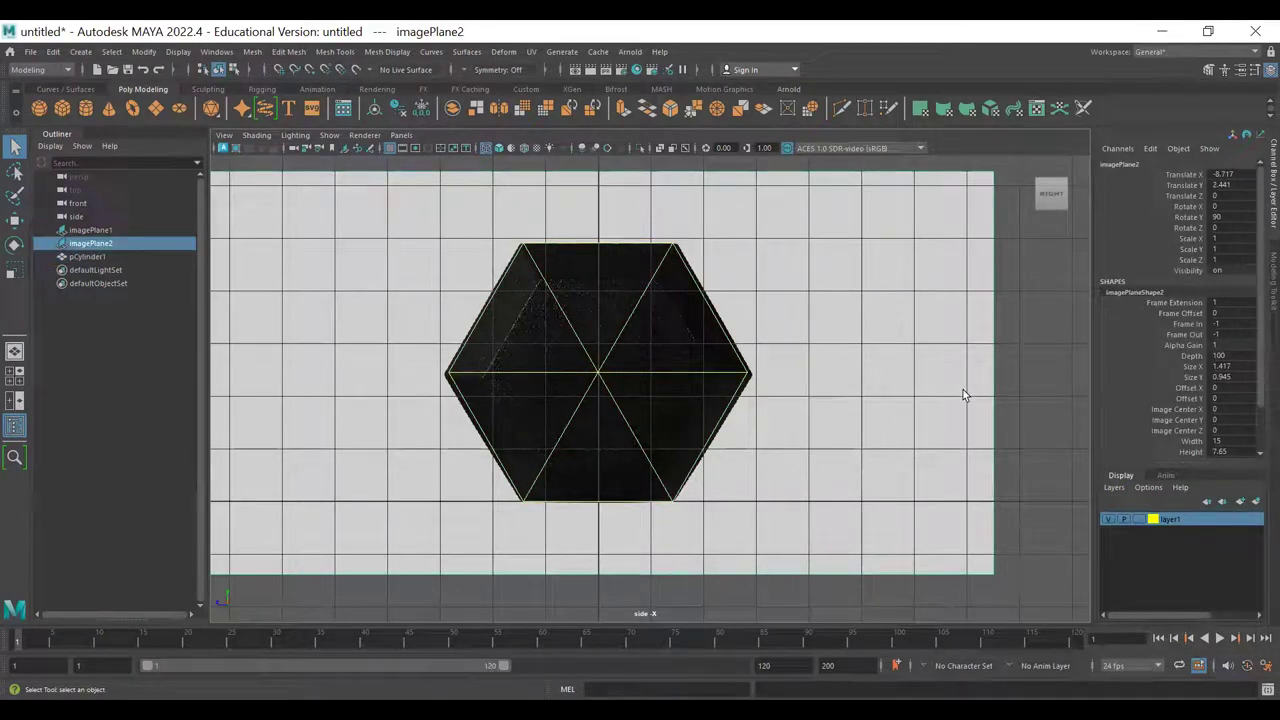
pyautogui.press('r')
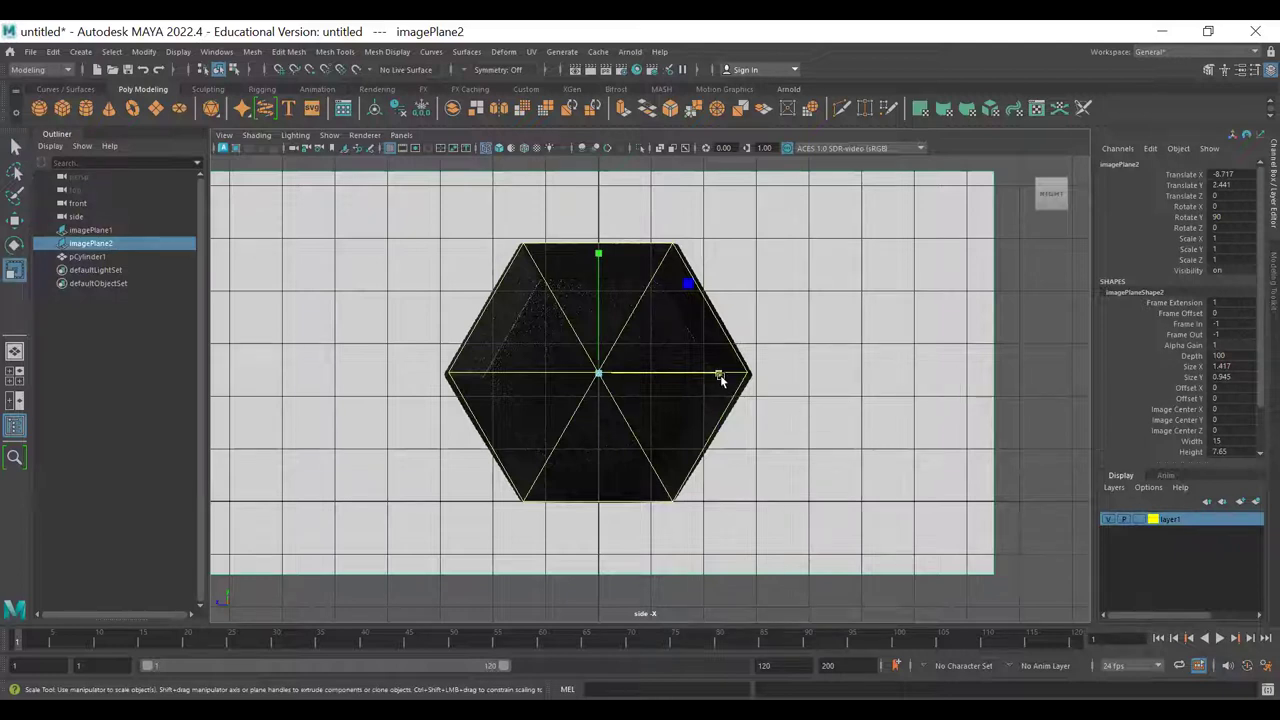
pyautogui.moveTo(719, 372); pyautogui.dragTo(716, 378)
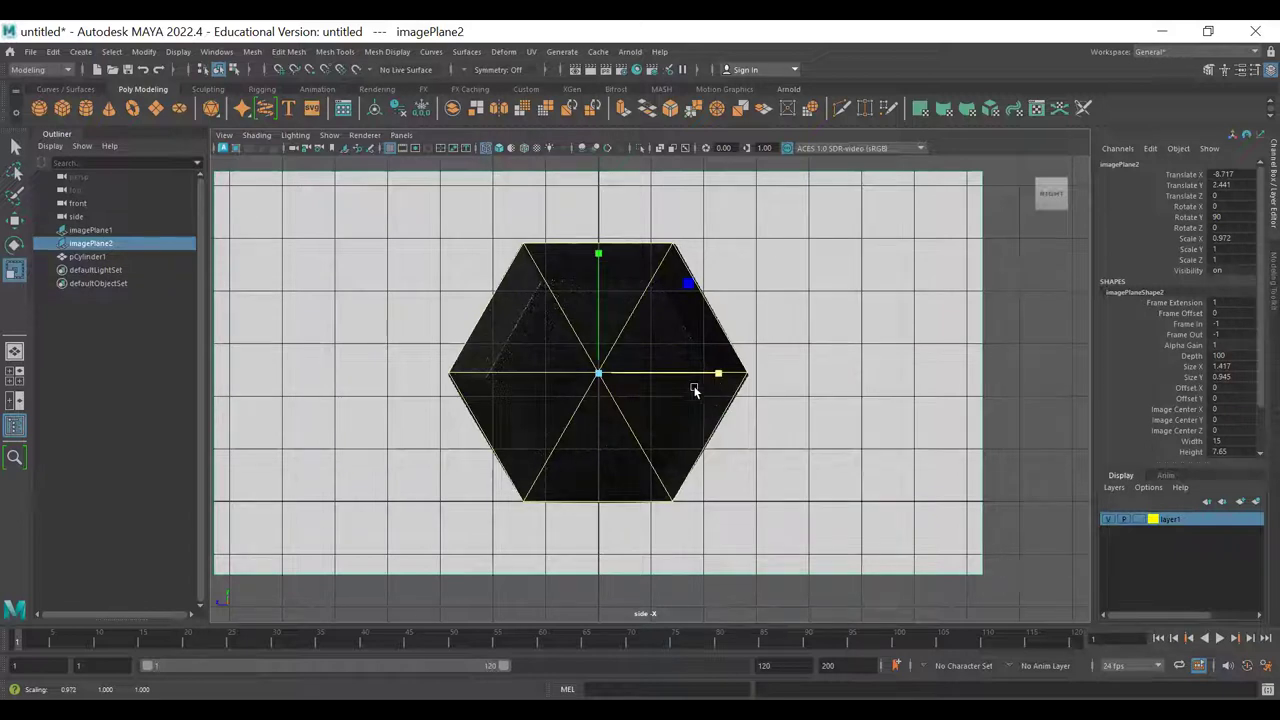
pyautogui.moveTo(599, 255); pyautogui.dragTo(600, 255)
pyautogui.press('w')
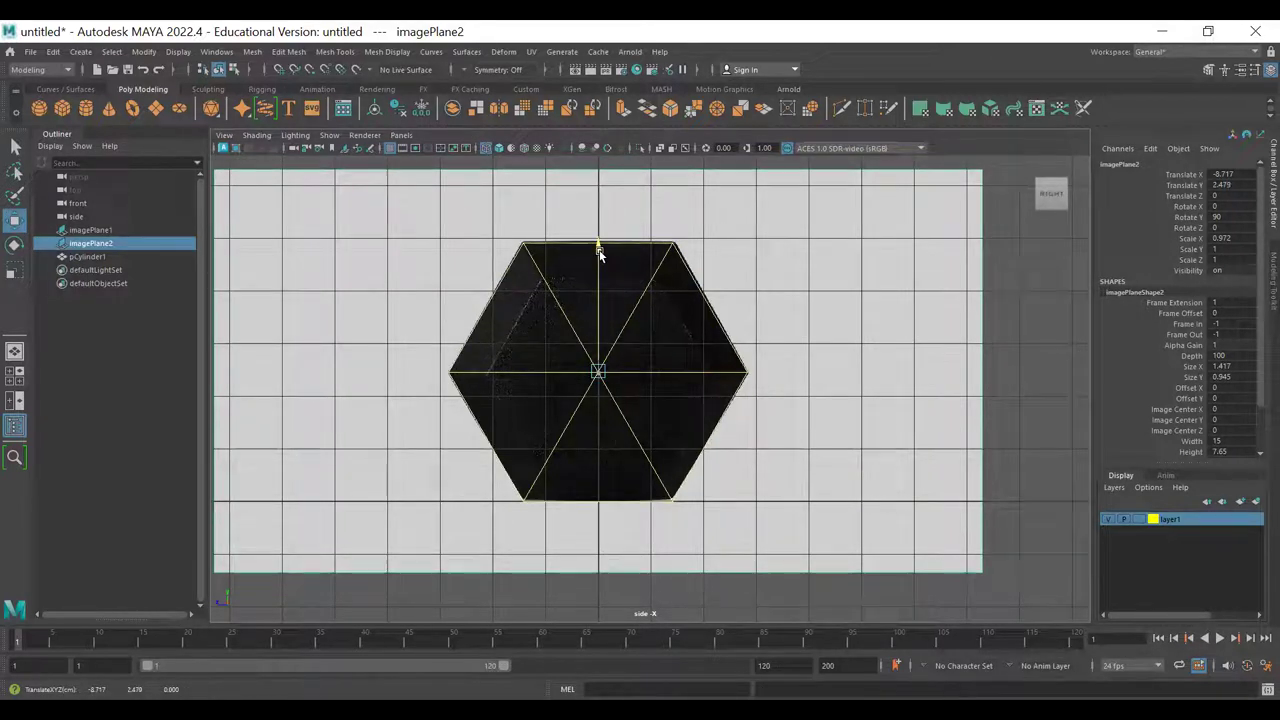
pyautogui.moveTo(600, 255); pyautogui.dragTo(599, 255)
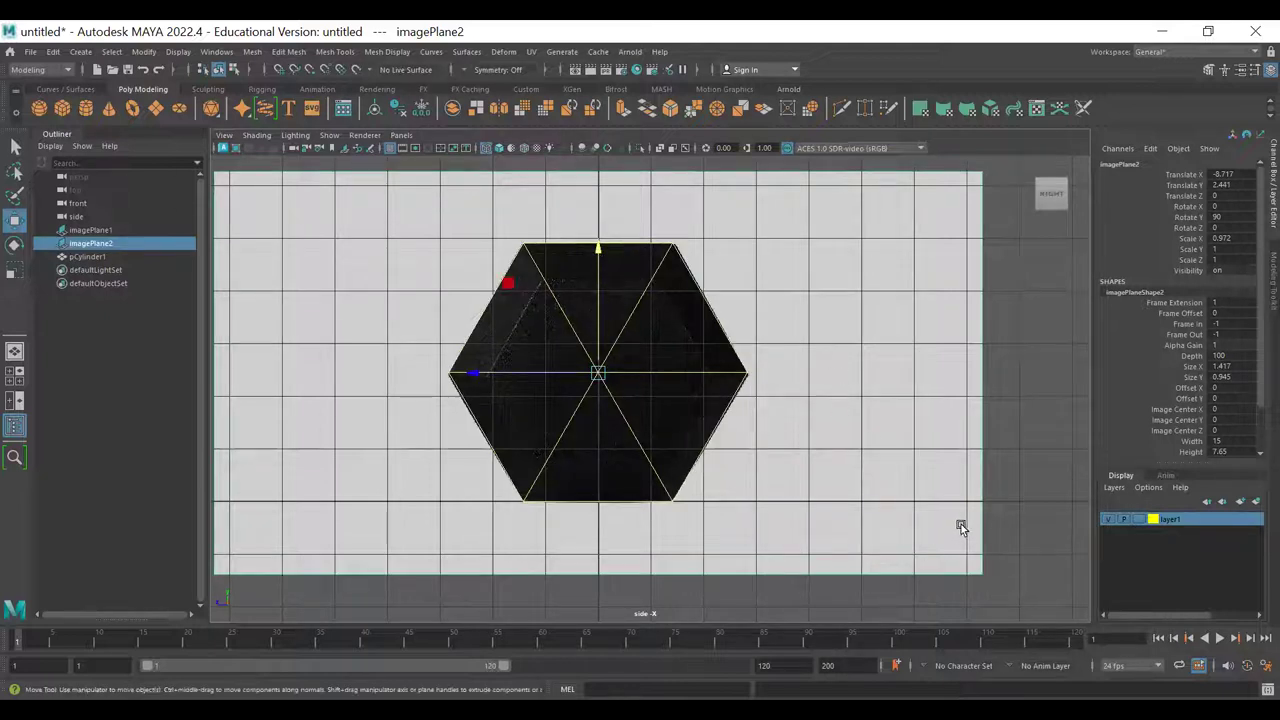
# - Display the enlarged front view in wireframe and select the cylinder over the dumbbell reference
pyautogui.press('space')
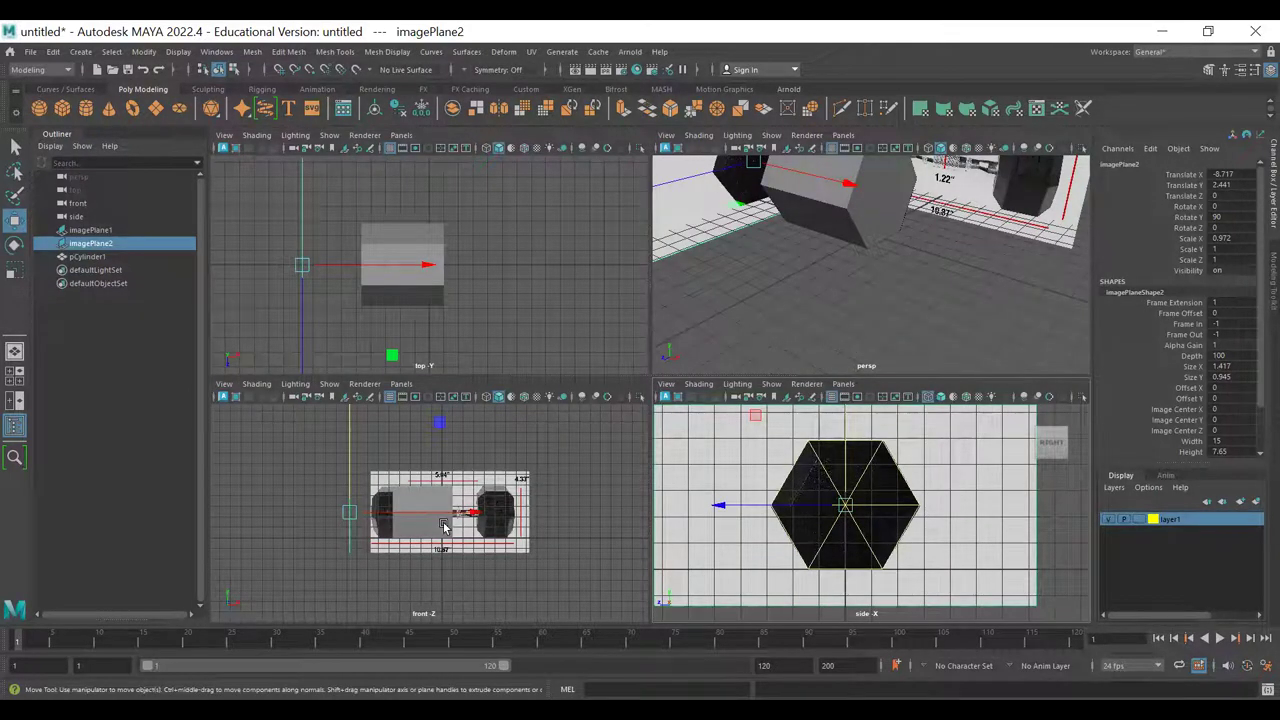
pyautogui.press('space')
pyautogui.press('4')
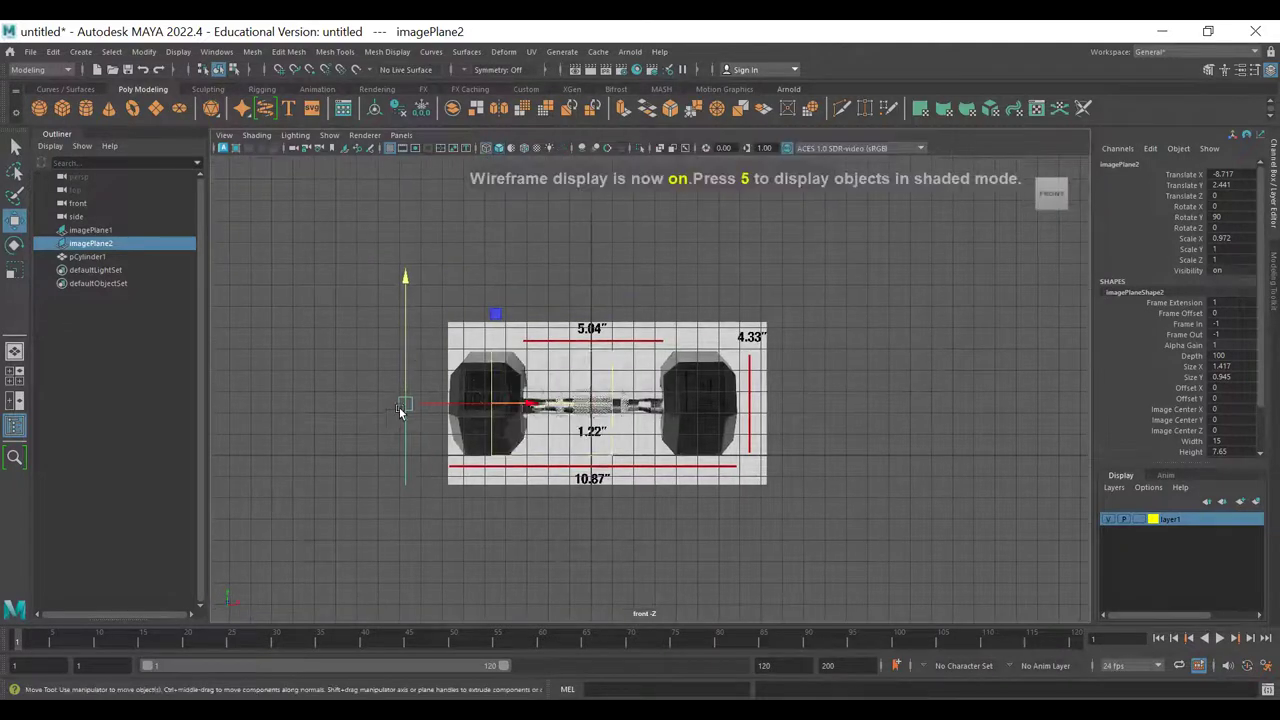
pyautogui.keyDown('alt'); pyautogui.moveTo(402, 414); pyautogui.dragTo(620, 473, button='right'); pyautogui.keyUp('alt')
pyautogui.keyDown('alt'); pyautogui.moveTo(487, 426); pyautogui.dragTo(614, 466, button='middle'); pyautogui.keyUp('alt')
pyautogui.scroll(3, 512, 441)
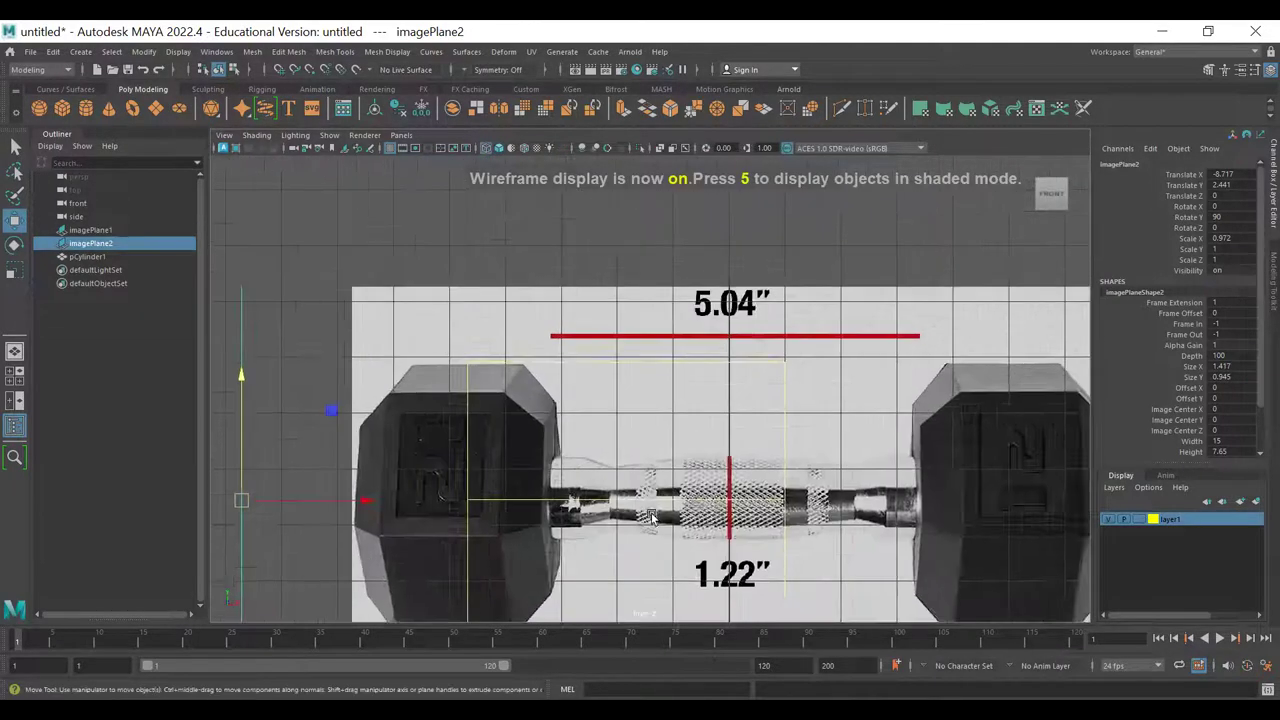
pyautogui.click(687, 420)
pyautogui.scroll(-3, 687, 420)
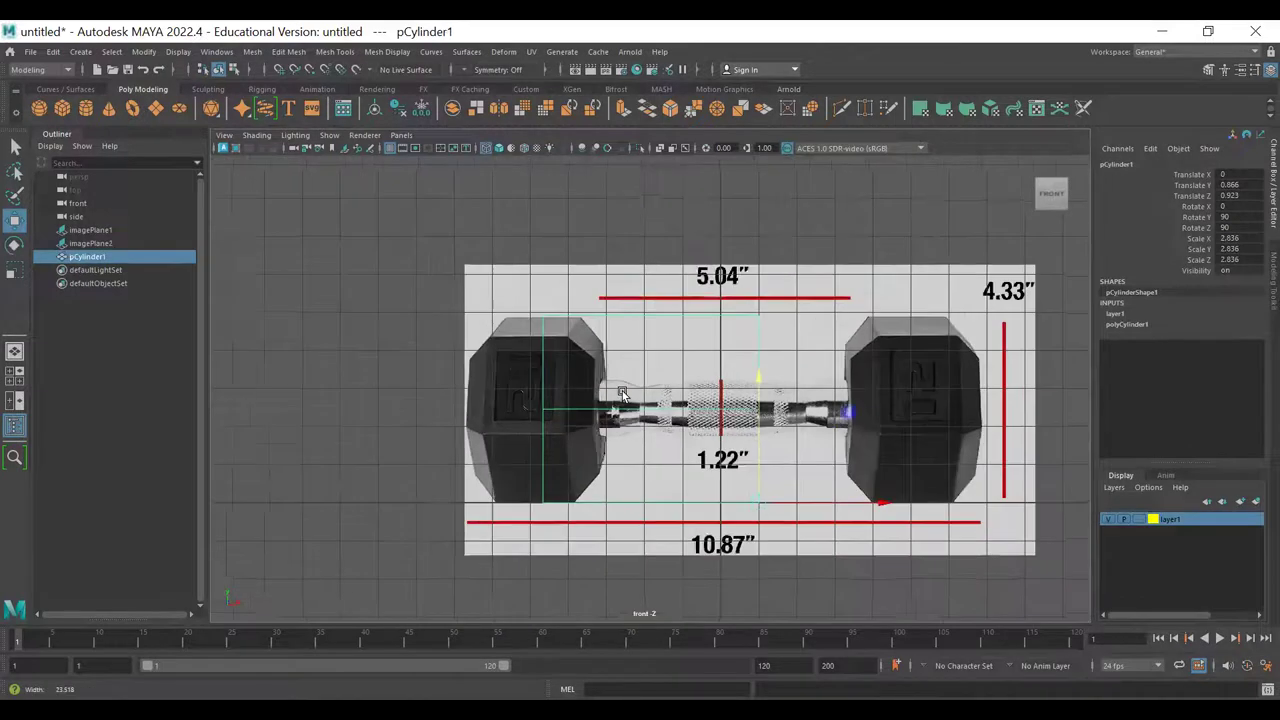
# - Compare the cylinder's length with the dumbbell heads in the front view, in both shaded and wireframe display
pyautogui.press('5')
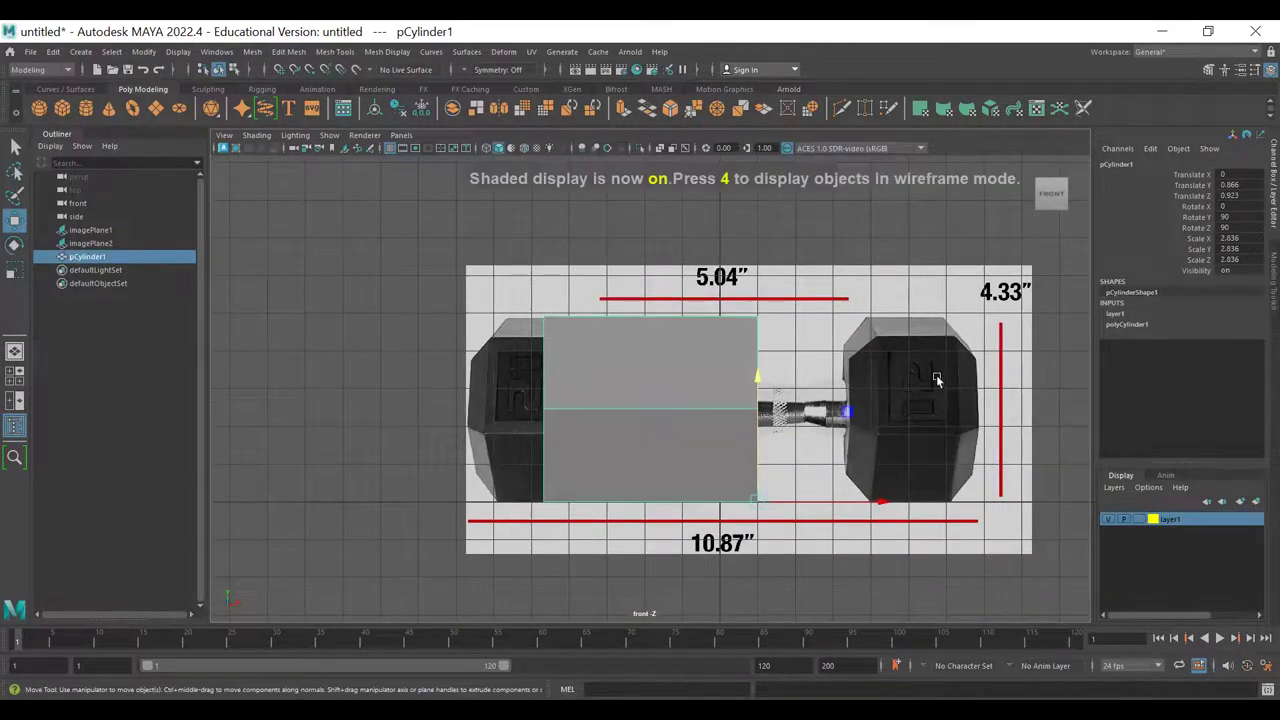
pyautogui.scroll(2, 543, 411)
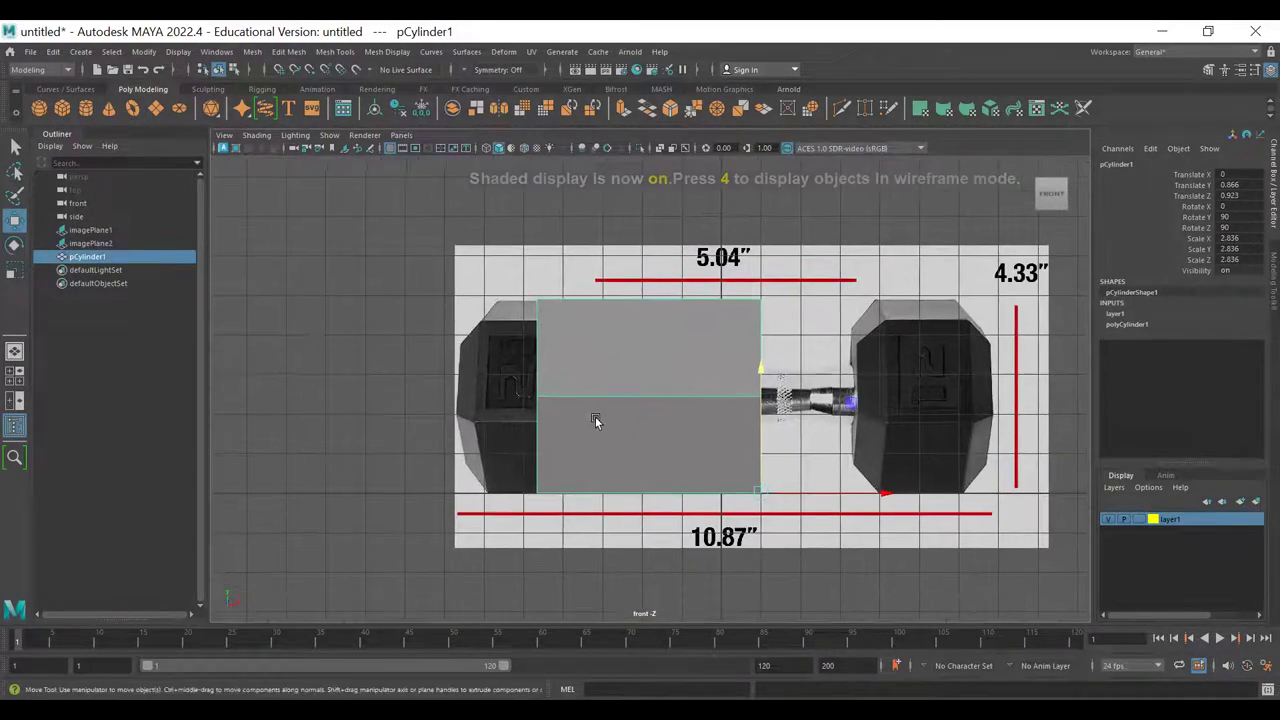
pyautogui.press('4')
pyautogui.scroll(-2, 720, 405)
pyautogui.scroll(1, 710, 407)
pyautogui.keyDown('alt'); pyautogui.moveTo(707, 401); pyautogui.dragTo(685, 397, button='middle'); pyautogui.keyUp('alt')
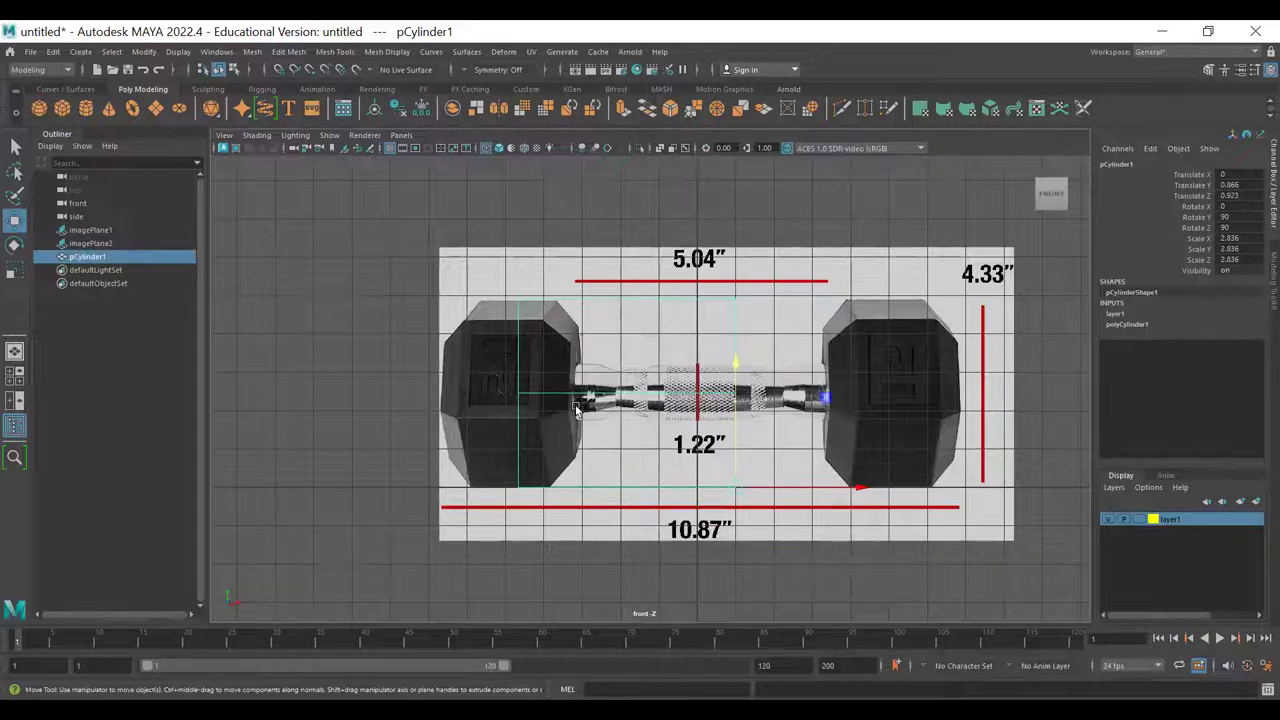
pyautogui.keyDown('alt'); pyautogui.moveTo(602, 420); pyautogui.dragTo(634, 424, button='middle'); pyautogui.keyUp('alt')
# - Shorten the cylinder to a Scale Y of about 1.276 and move it along X to about -4.416, over the left head
pyautogui.press('r')
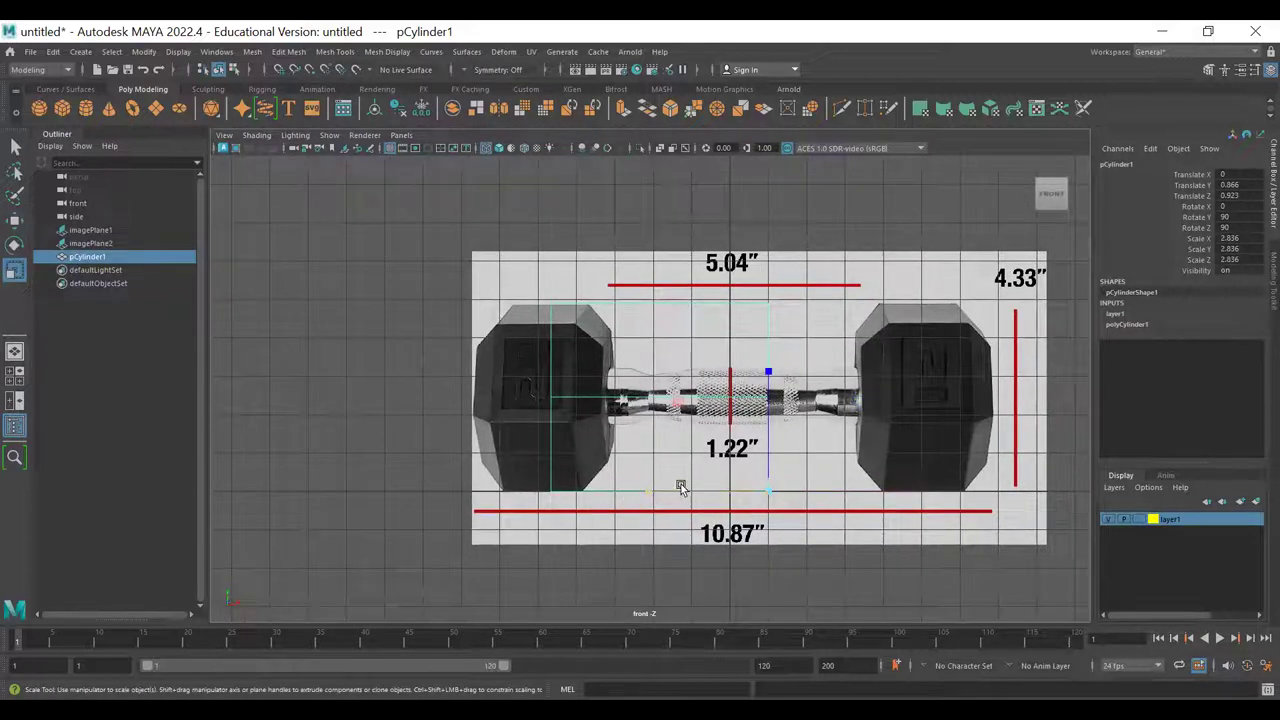
pyautogui.moveTo(652, 494); pyautogui.dragTo(733, 494)
pyautogui.press('w')
pyautogui.moveTo(834, 491); pyautogui.dragTo(667, 485)
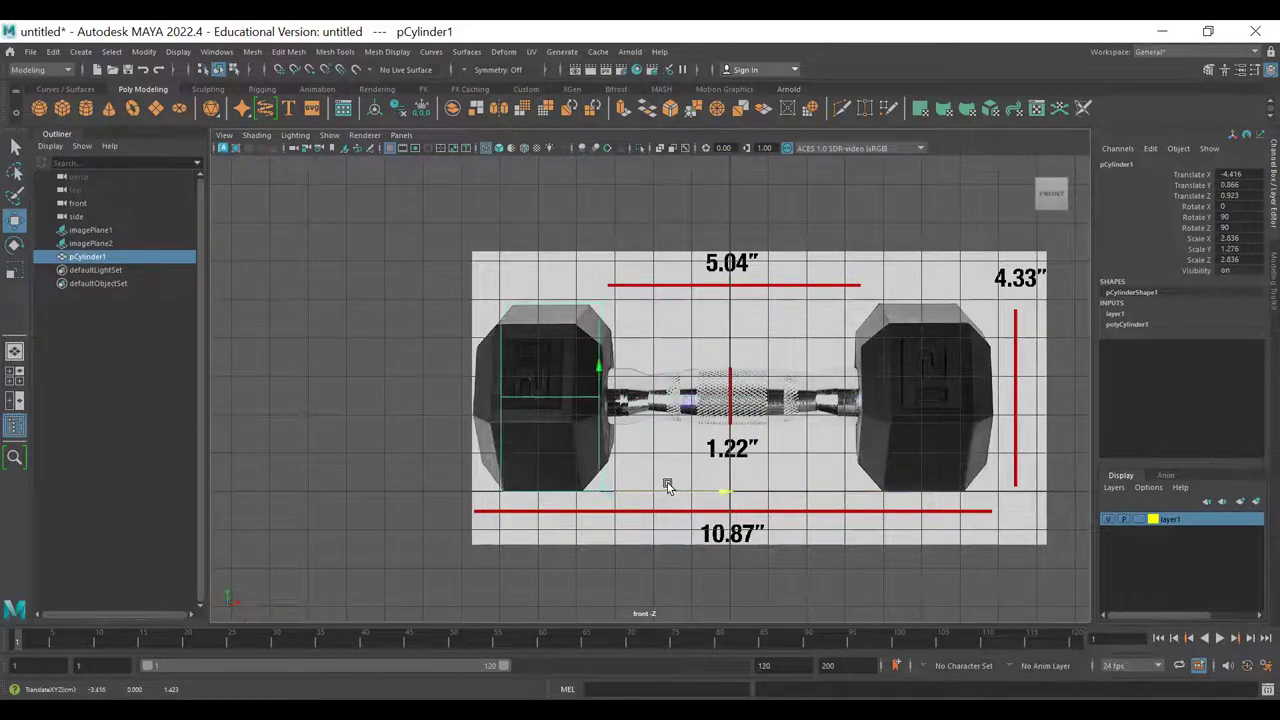
# - Examine the cylinder's fit to the left dumbbell head in the perspective and front views
pyautogui.press('space')
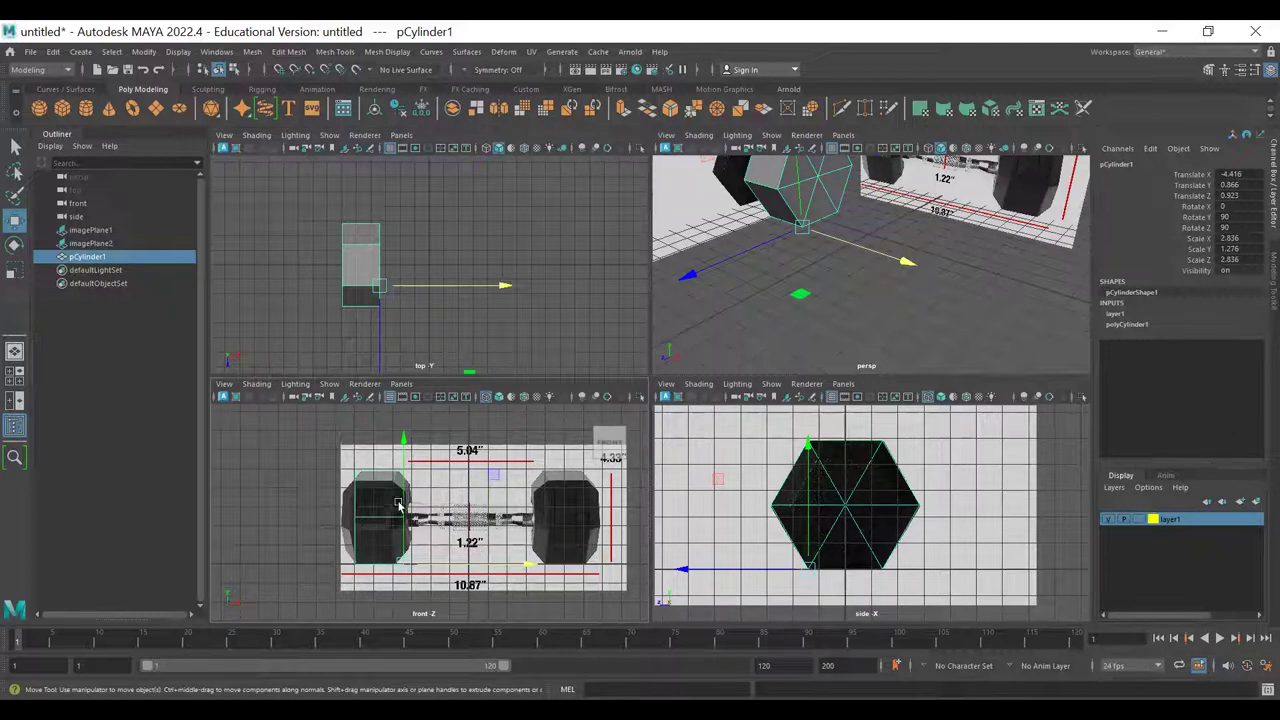
pyautogui.keyDown('alt'); pyautogui.moveTo(894, 223); pyautogui.dragTo(843, 371, button='middle'); pyautogui.keyUp('alt')
pyautogui.keyDown('alt'); pyautogui.moveTo(843, 371); pyautogui.dragTo(783, 328); pyautogui.keyUp('alt')
pyautogui.keyDown('alt'); pyautogui.moveTo(783, 328); pyautogui.dragTo(801, 287, button='middle'); pyautogui.keyUp('alt')
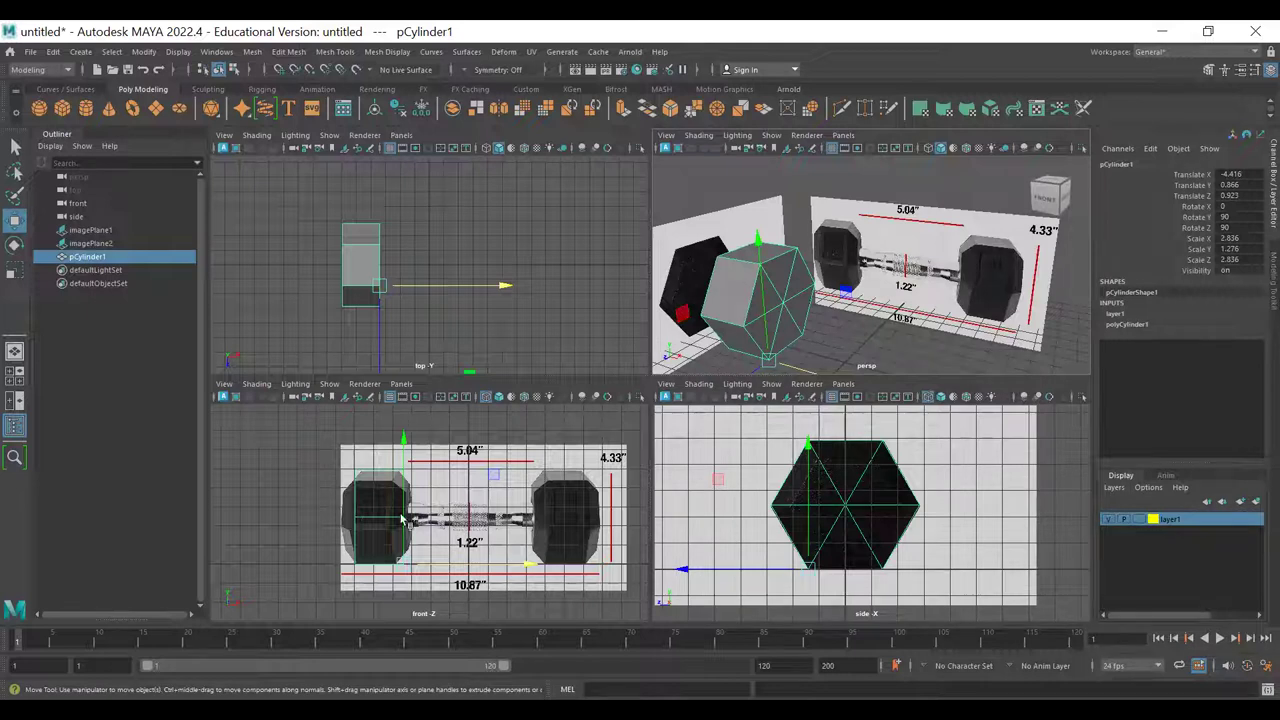
pyautogui.keyDown('alt'); pyautogui.moveTo(370, 518); pyautogui.dragTo(386, 503, button='middle'); pyautogui.keyUp('alt')
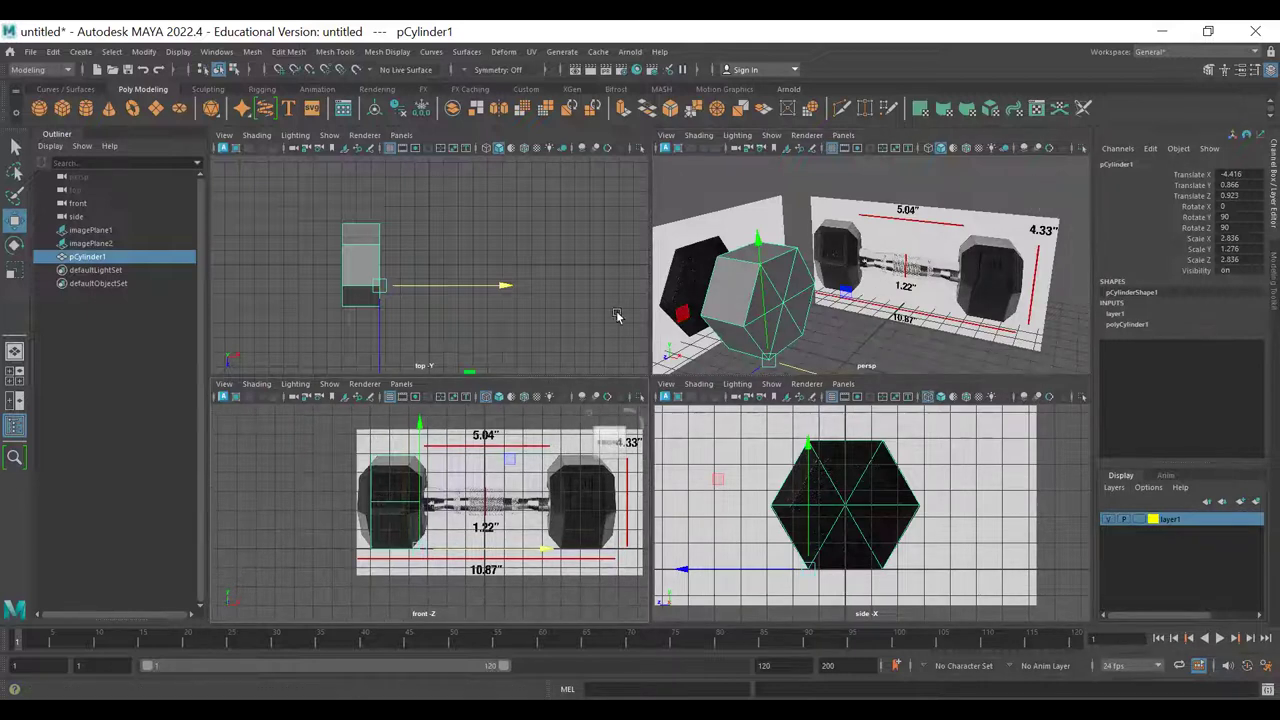
pyautogui.scroll(8, 391, 517)
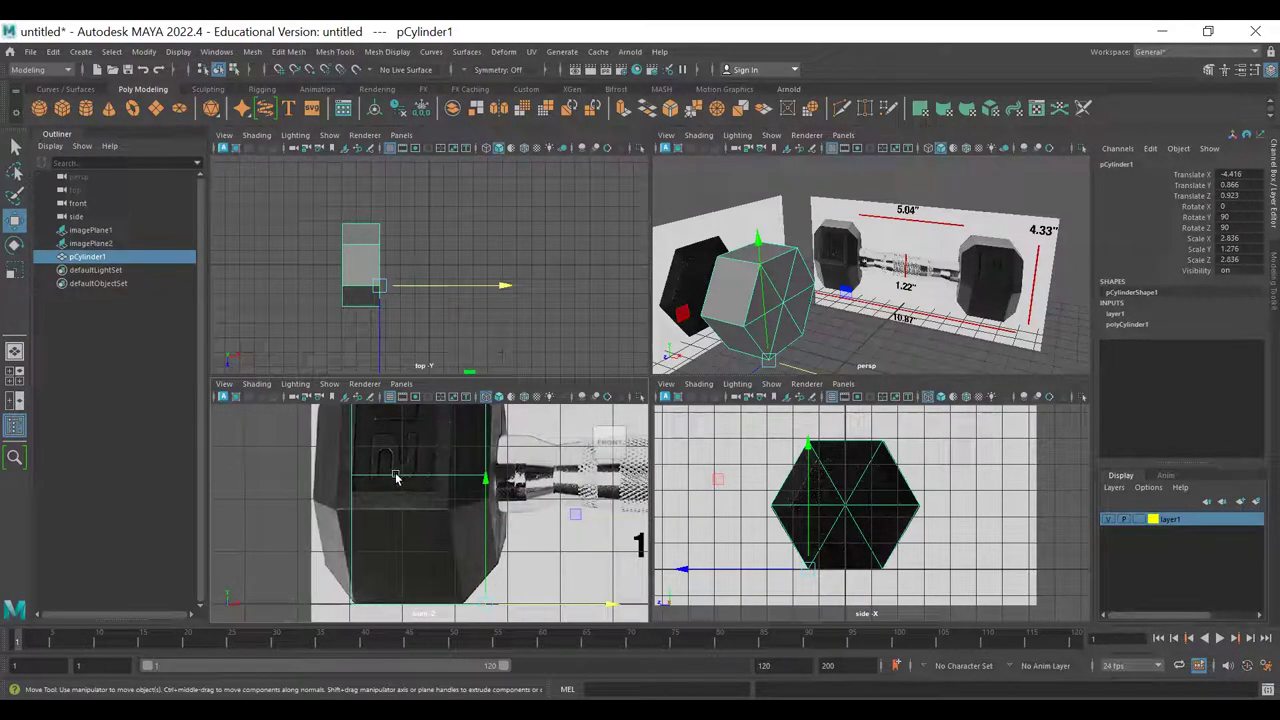
pyautogui.moveTo(431, 500)
pyautogui.keyDown('alt'); pyautogui.mouseDown(button='middle')
pyautogui.moveTo(431, 596)
pyautogui.moveTo(431, 484)
pyautogui.moveTo(433, 501)
pyautogui.mouseUp(button='middle'); pyautogui.keyUp('alt')
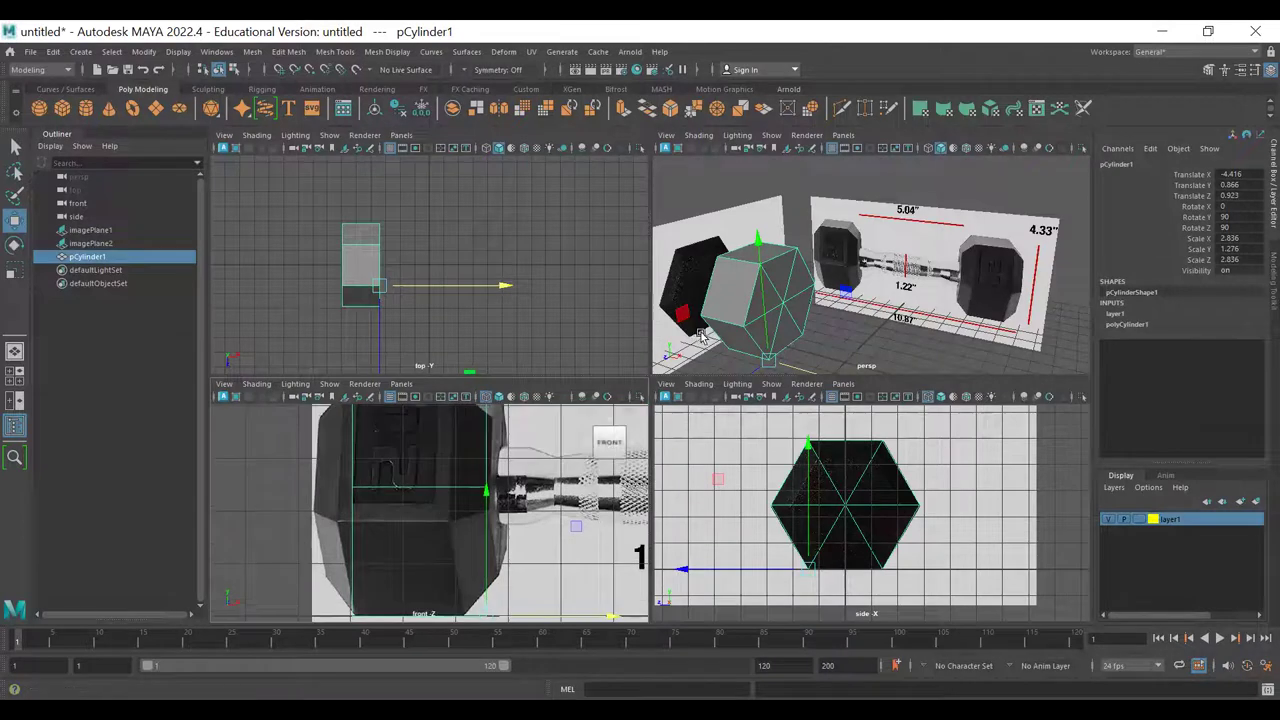
pyautogui.scroll(-3, 375, 482)
pyautogui.scroll(1, 375, 482)
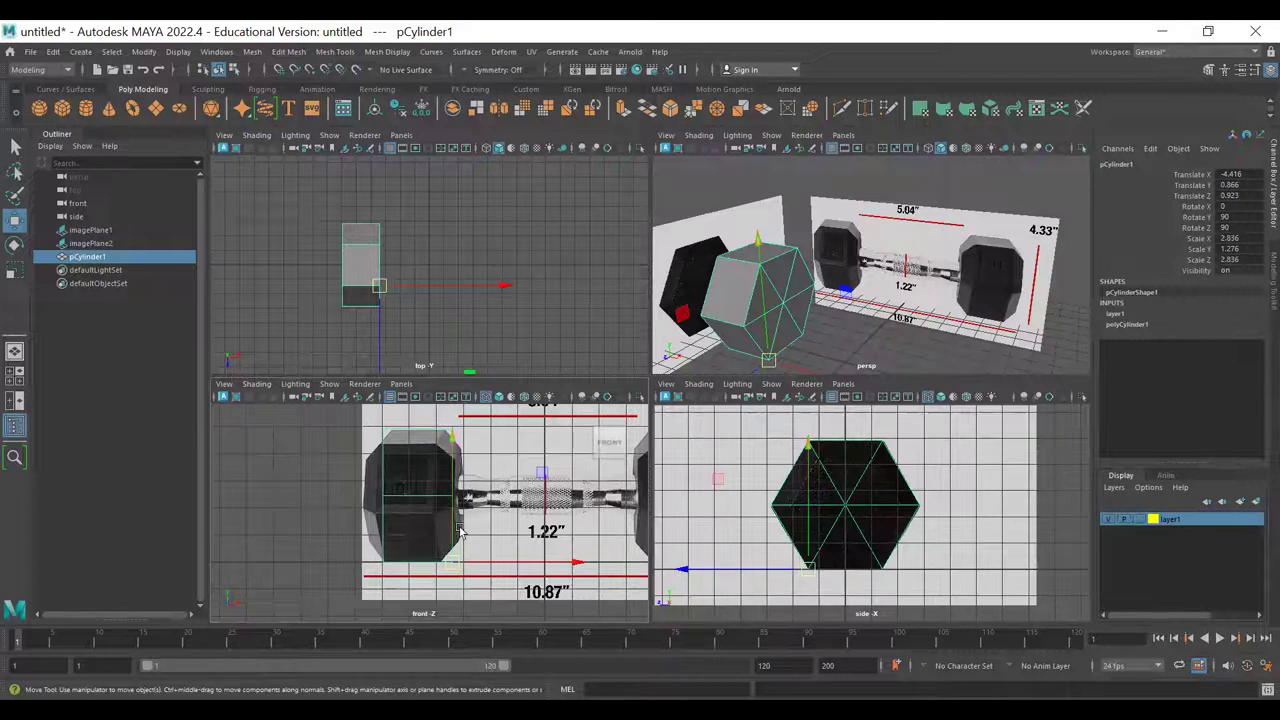
pyautogui.scroll(3, 414, 523)
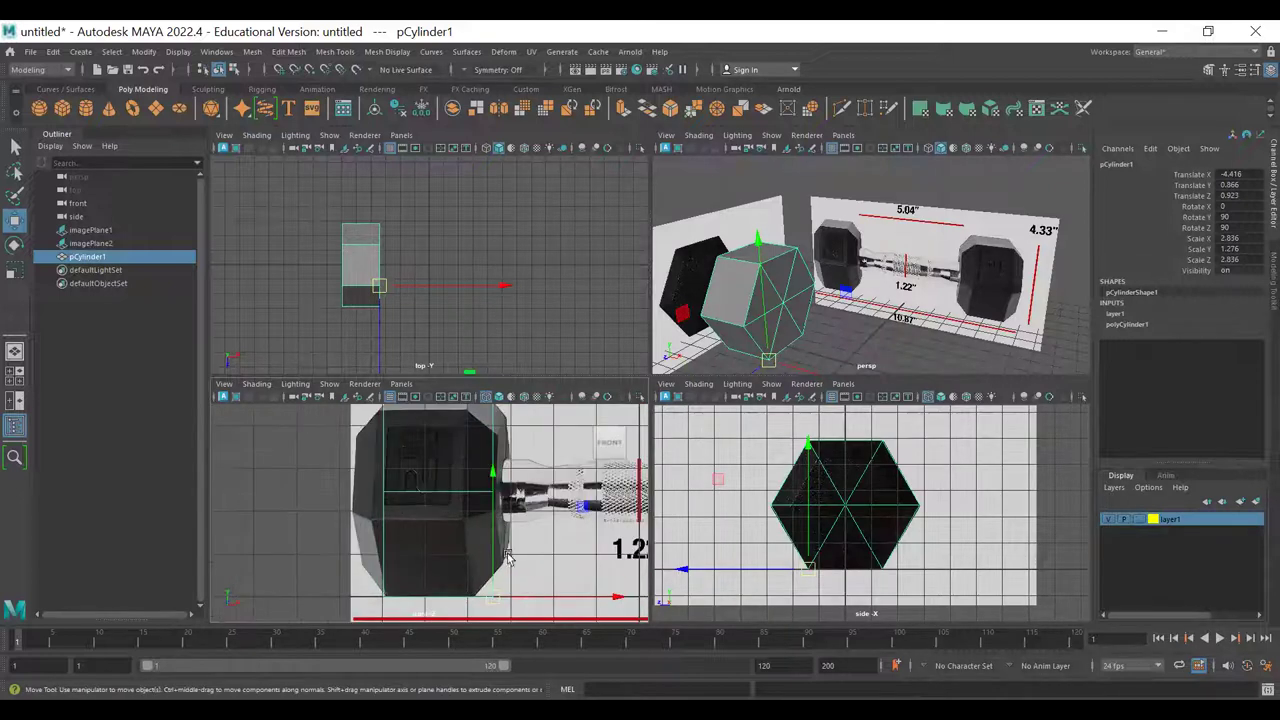
# - Shift the cylinder along X to about -5.008 and shorten it to a Scale Y of about 1.099 to fit the head's flat section
pyautogui.moveTo(526, 600); pyautogui.dragTo(366, 600)
pyautogui.press('r')
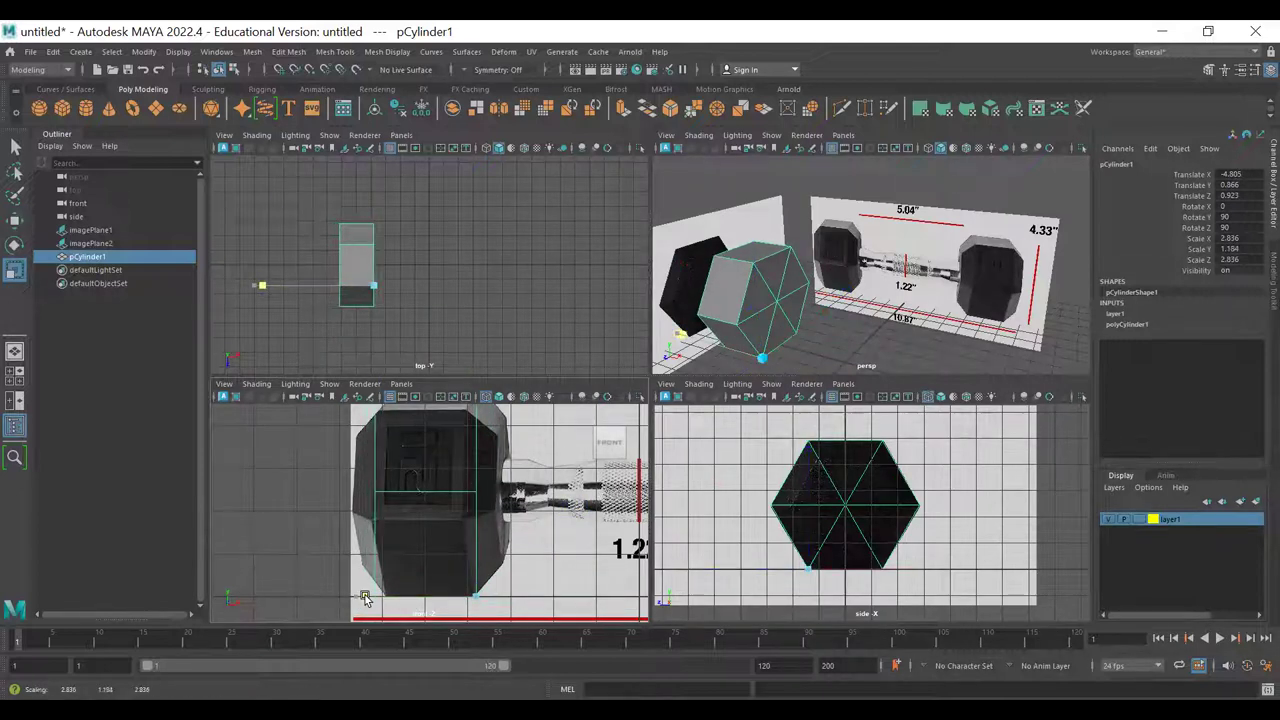
pyautogui.press('w')
pyautogui.moveTo(500, 596); pyautogui.dragTo(488, 594)
pyautogui.press('r')
pyautogui.moveTo(349, 596); pyautogui.dragTo(356, 598)
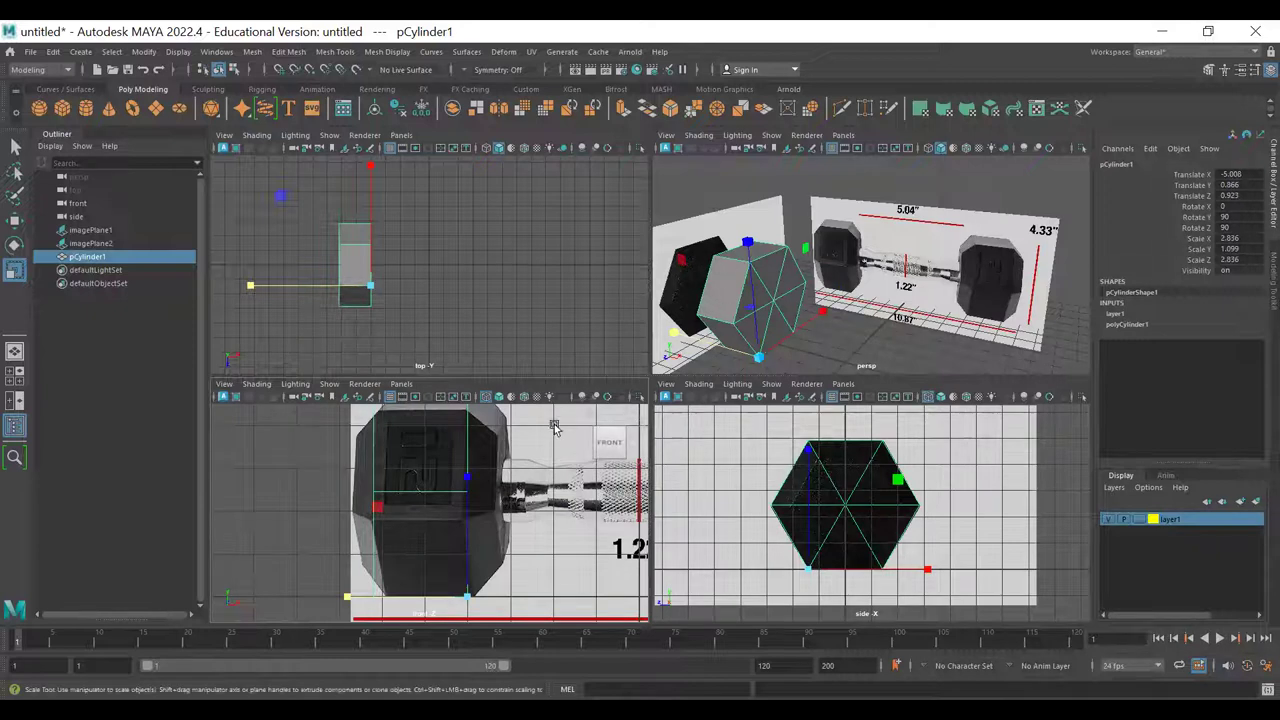
# - Nudge the cylinder along X to about -5.046 in the enlarged front view and check its placement in perspective
pyautogui.press('space')
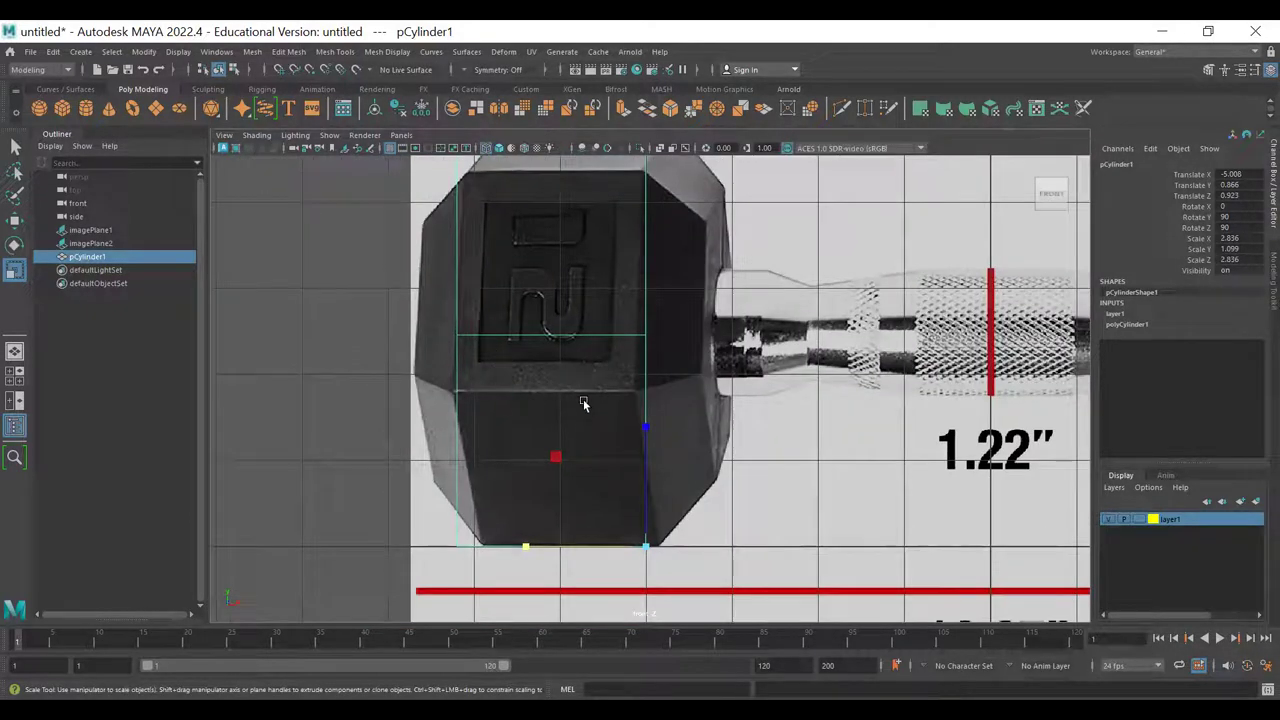
pyautogui.press('w')
pyautogui.moveTo(659, 546); pyautogui.dragTo(659, 548)
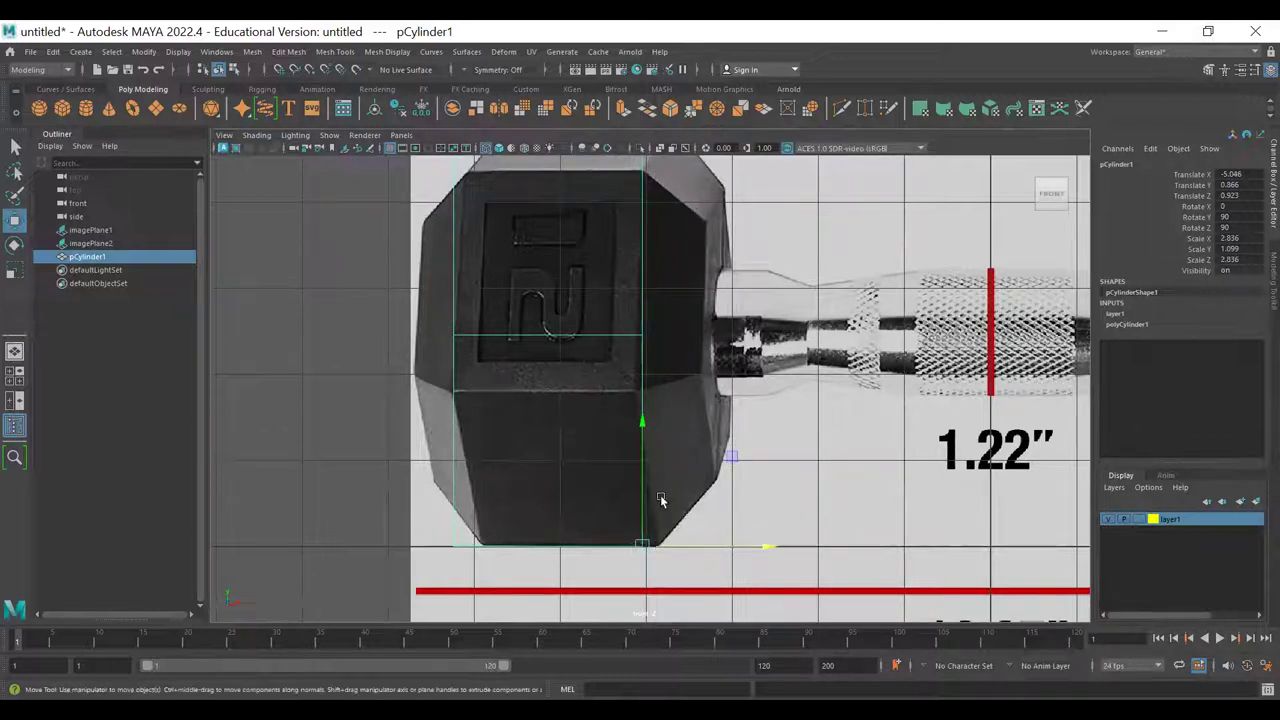
pyautogui.press('space')
pyautogui.keyDown('alt'); pyautogui.moveTo(840, 330); pyautogui.dragTo(878, 304); pyautogui.keyUp('alt')
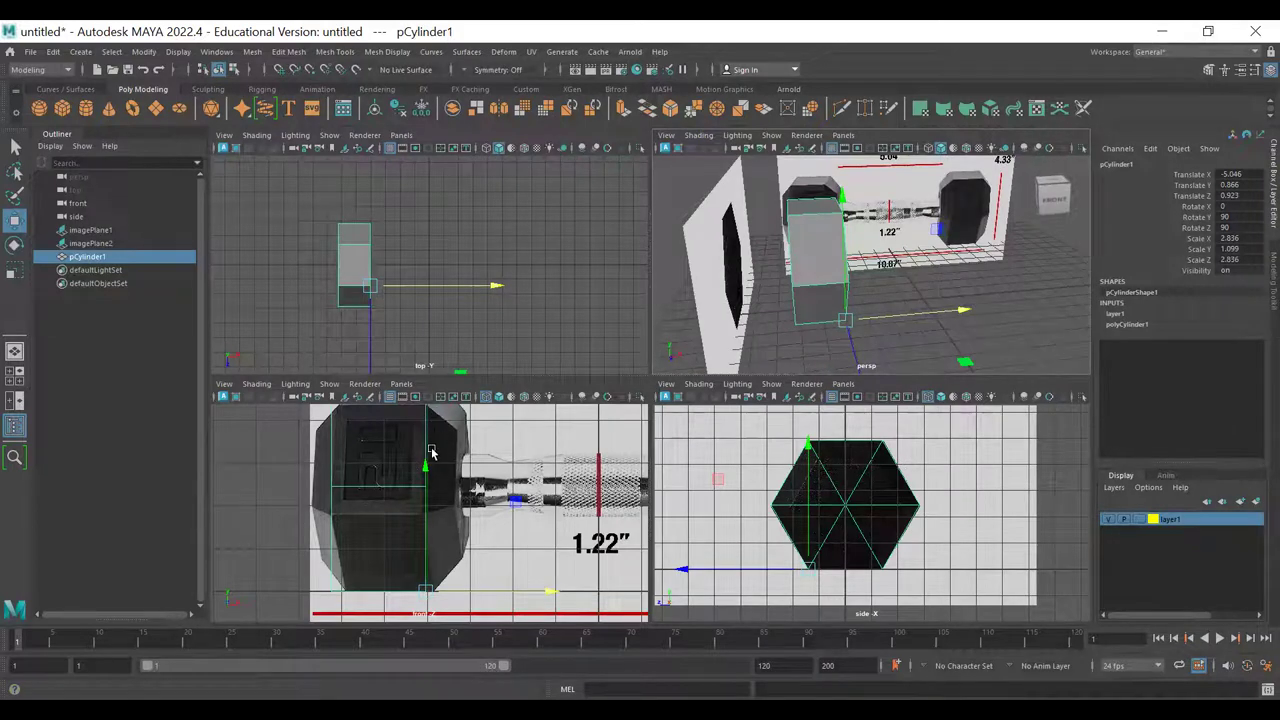
pyautogui.keyDown('alt'); pyautogui.moveTo(815, 290); pyautogui.dragTo(847, 310); pyautogui.keyUp('alt')
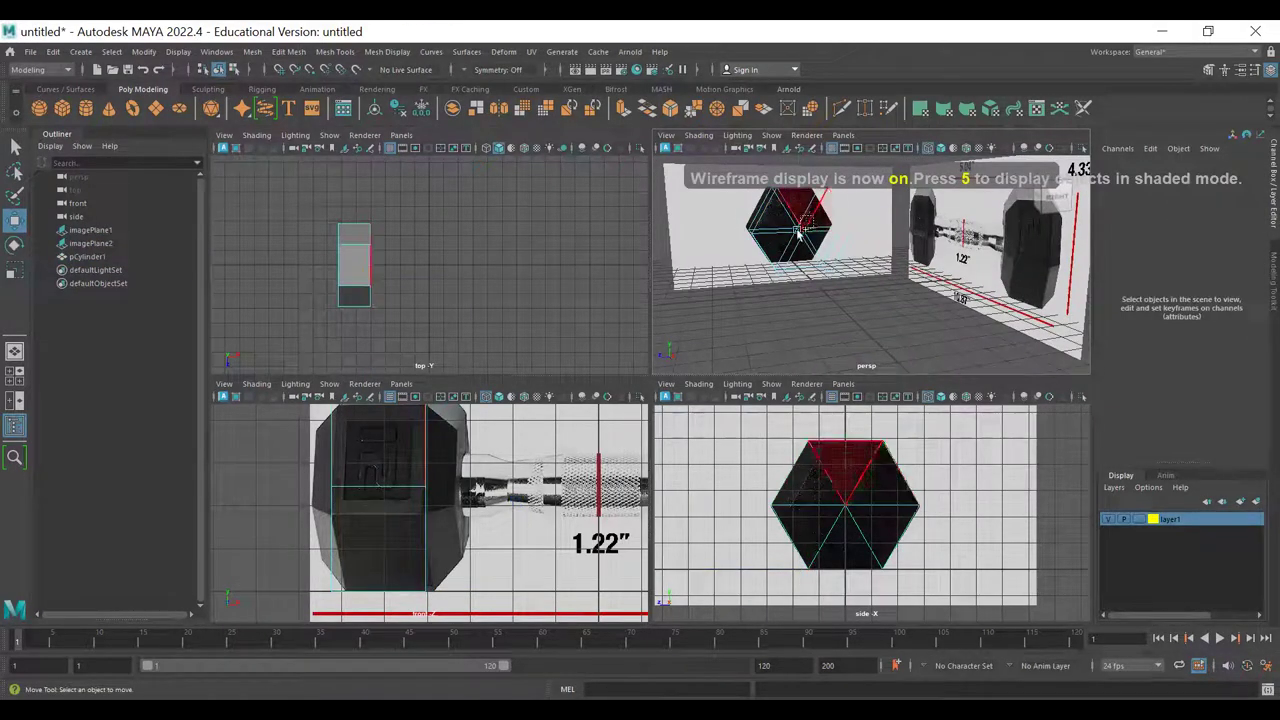
# - Inspect the cylinder's ends and its fit to the left head from several angles, switching the perspective view to shaded display
pyautogui.moveTo(798, 240)
pyautogui.mouseDown()
pyautogui.moveTo(790, 256)
pyautogui.moveTo(868, 252)
pyautogui.moveTo(792, 251)
pyautogui.mouseUp()
pyautogui.keyDown('shift'); pyautogui.click(781, 245); pyautogui.keyUp('shift')
pyautogui.press('q')
pyautogui.keyDown('alt'); pyautogui.moveTo(794, 248); pyautogui.dragTo(897, 240); pyautogui.keyUp('alt')
pyautogui.keyDown('ctrl'); pyautogui.moveTo(881, 189); pyautogui.dragTo(826, 326); pyautogui.keyUp('ctrl')
pyautogui.click(826, 340)
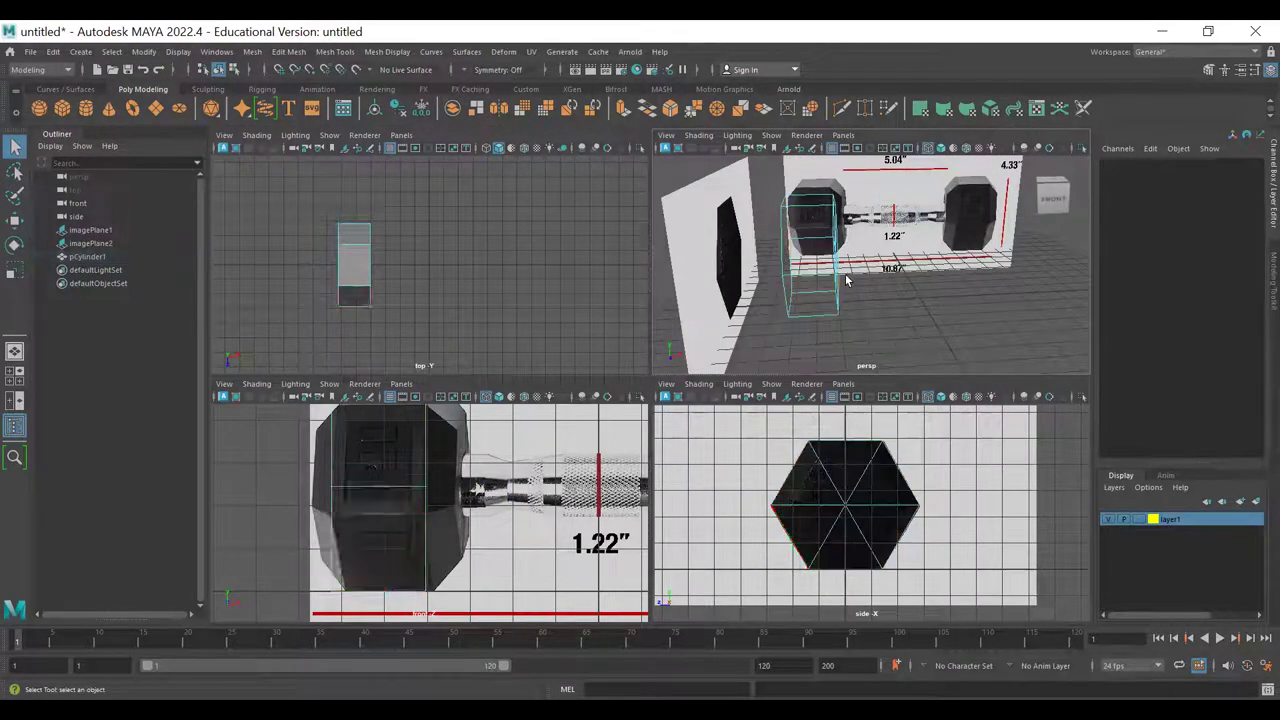
pyautogui.keyDown('alt'); pyautogui.moveTo(812, 247); pyautogui.dragTo(727, 263); pyautogui.keyUp('alt')
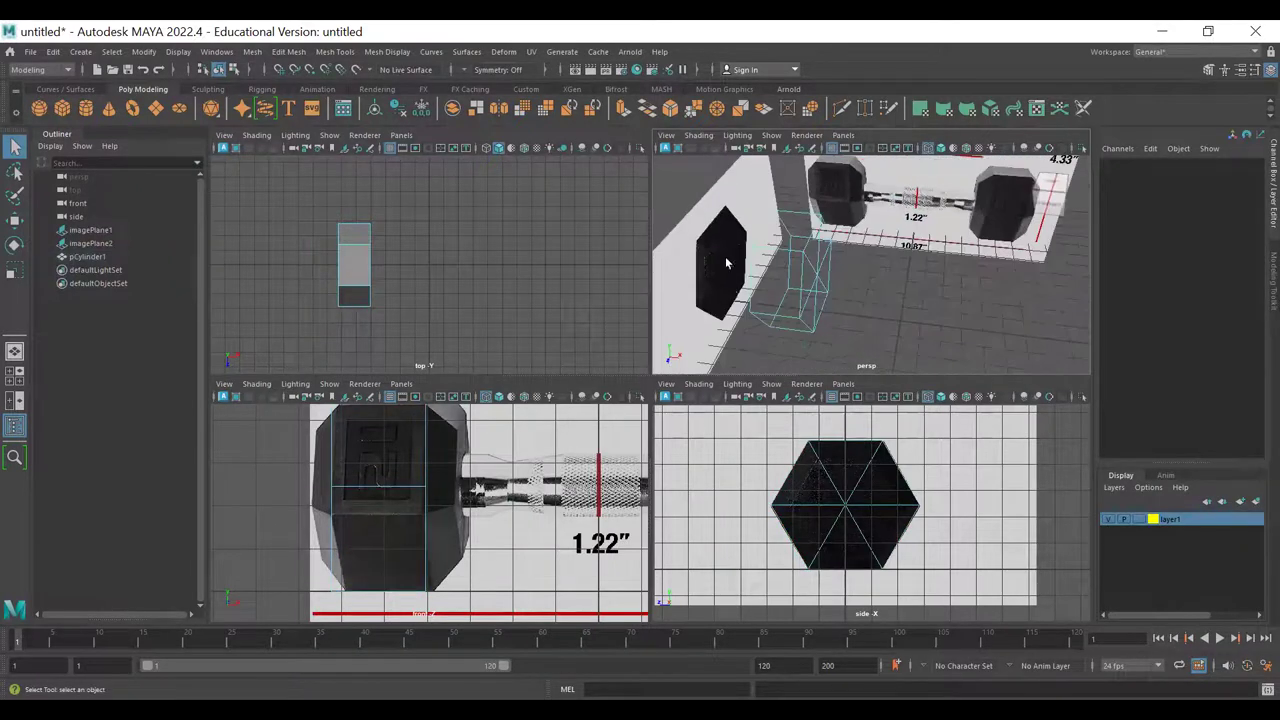
pyautogui.keyDown('alt'); pyautogui.moveTo(882, 251); pyautogui.dragTo(827, 241); pyautogui.keyUp('alt')
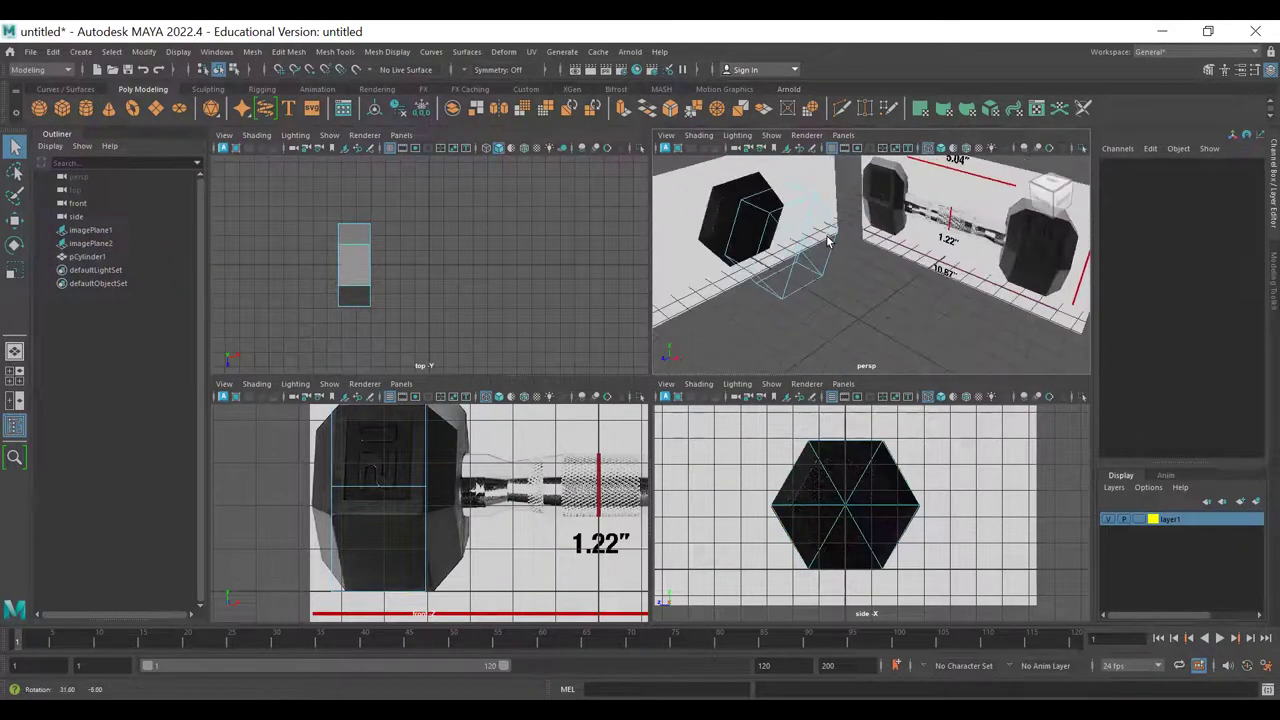
pyautogui.press('5')
pyautogui.moveTo(811, 266)
pyautogui.keyDown('alt'); pyautogui.mouseDown(button='middle')
pyautogui.moveTo(806, 257)
pyautogui.moveTo(803, 305)
pyautogui.mouseUp(button='middle'); pyautogui.keyUp('alt')
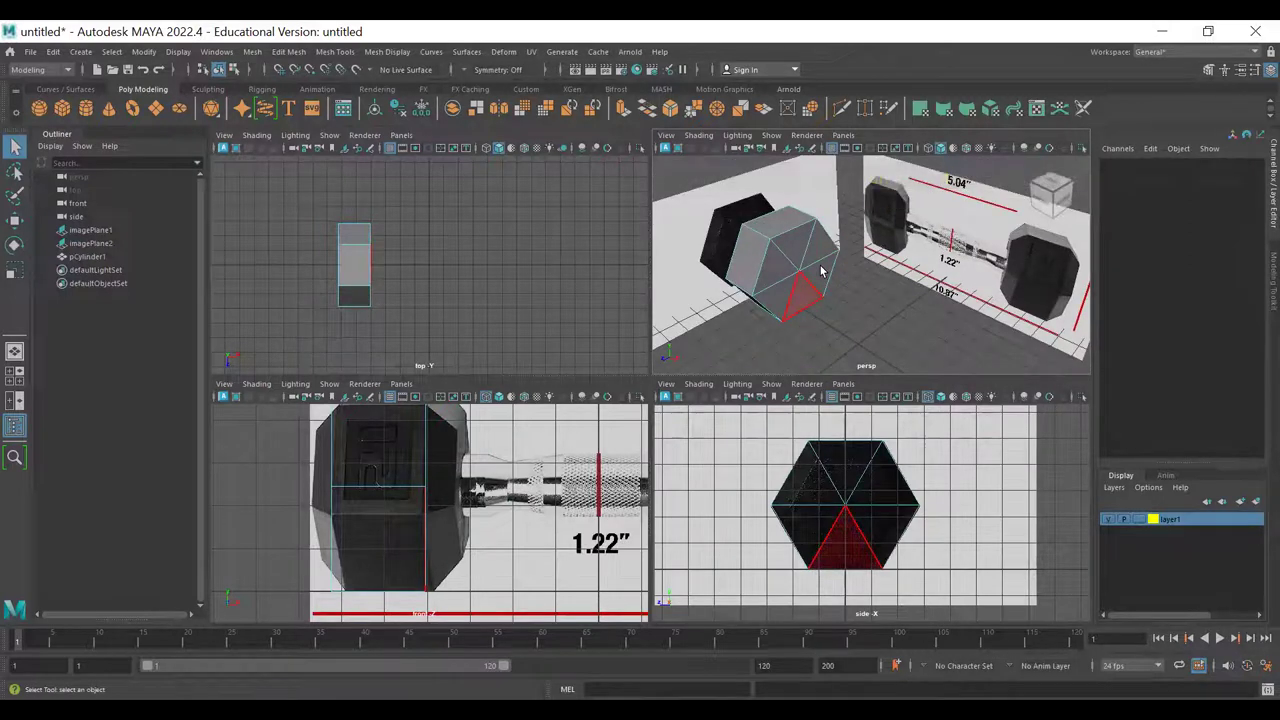
pyautogui.press('space')
pyautogui.scroll(5, 471, 394)
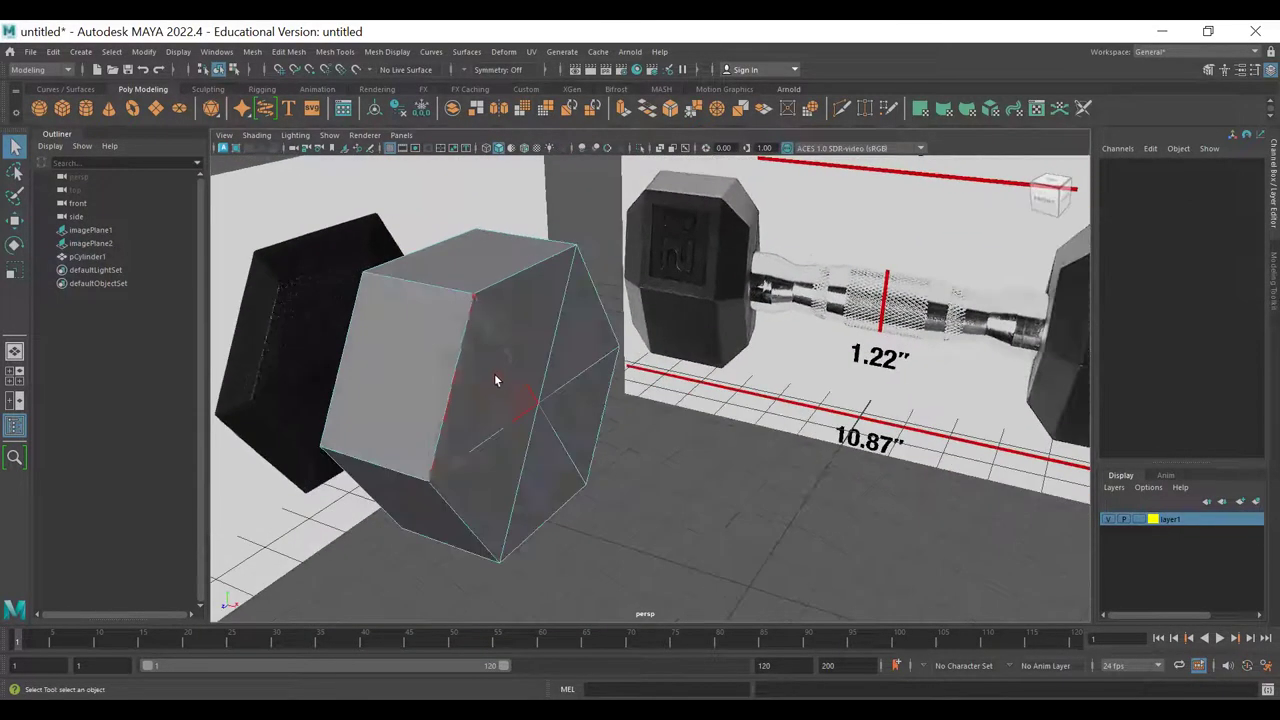
pyautogui.press('space')
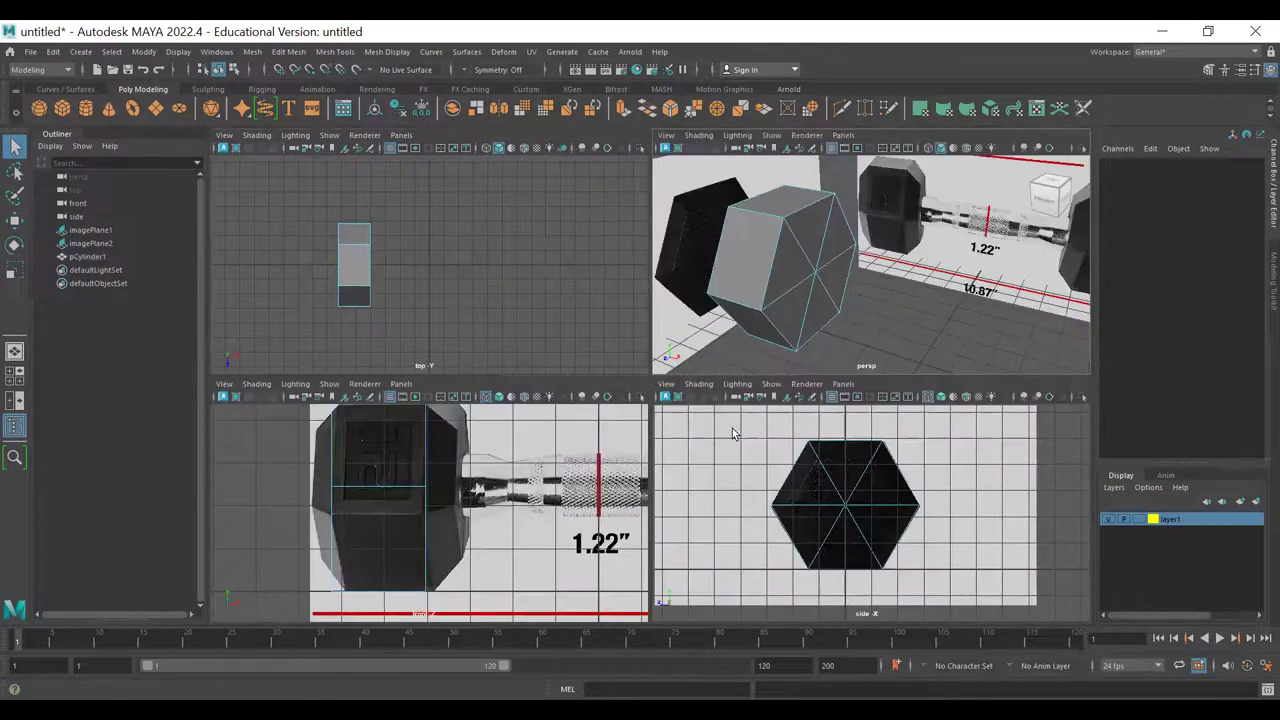
pyautogui.press('space')
pyautogui.press('space')
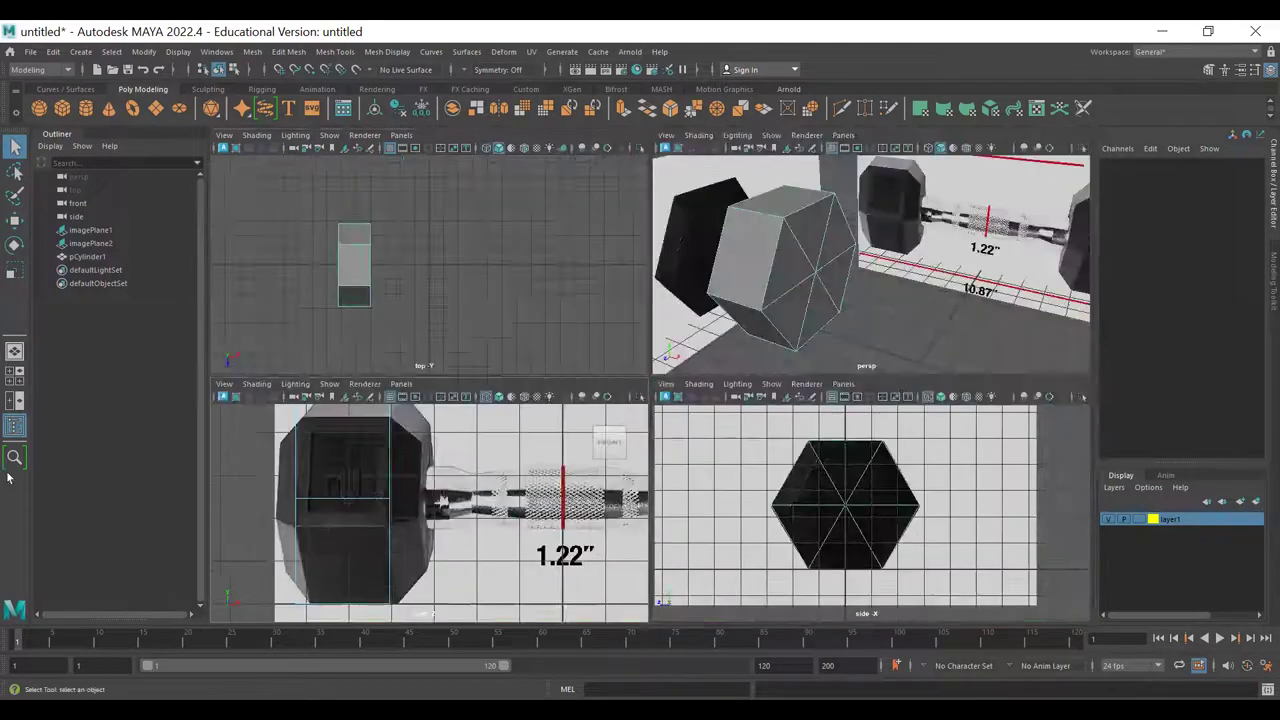
# - Switch to a two-view layout with front and perspective side by side, framing the left dumbbell head in both
pyautogui.click(14, 401)
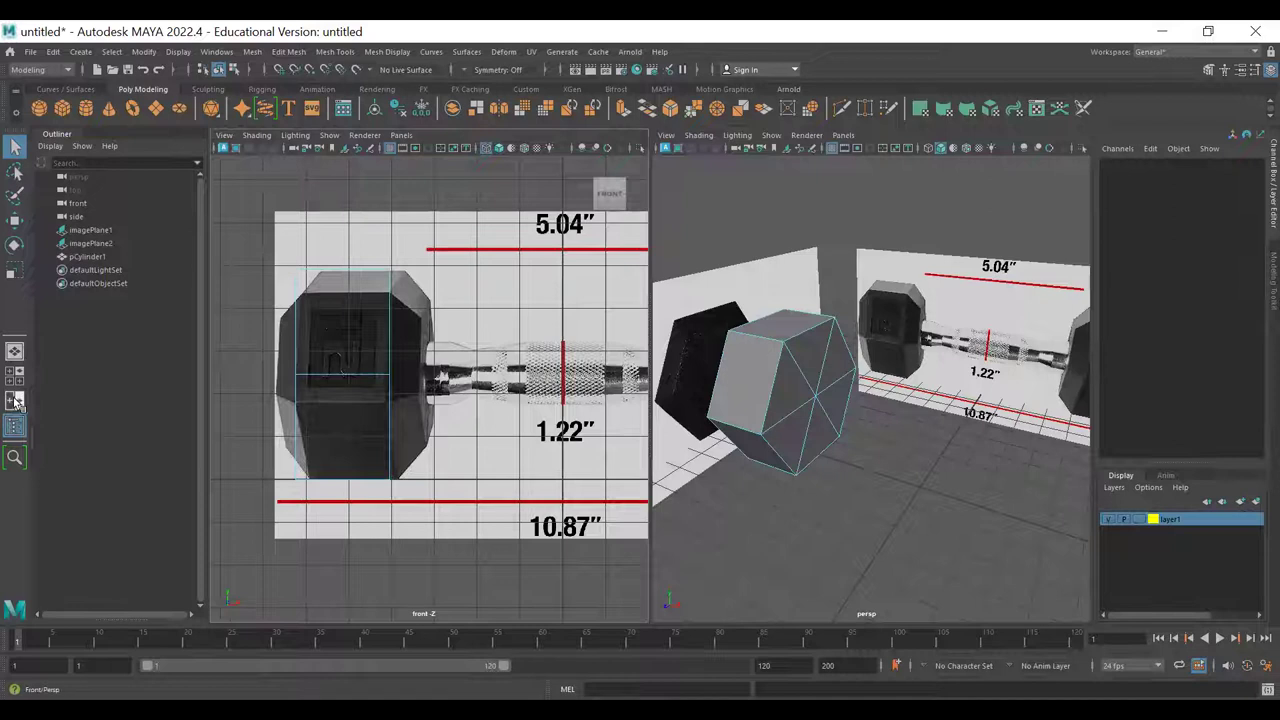
pyautogui.keyDown('alt'); pyautogui.moveTo(530, 407); pyautogui.dragTo(469, 414, button='middle'); pyautogui.keyUp('alt')
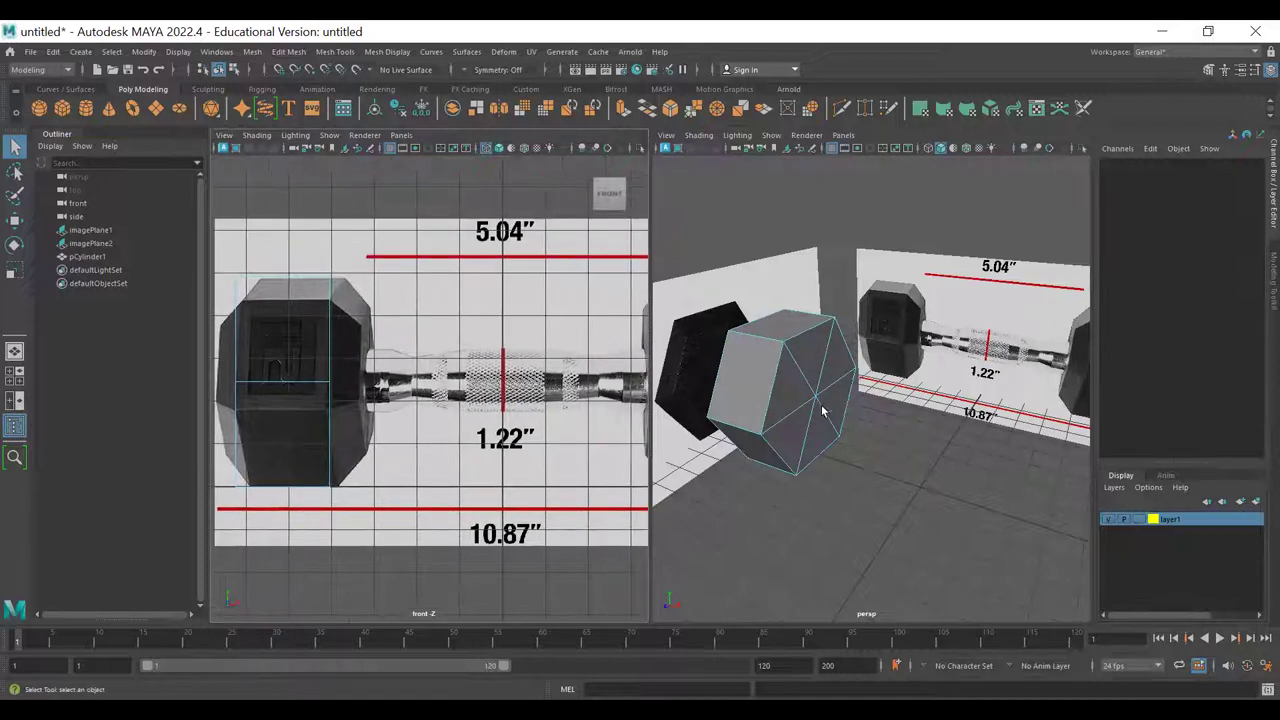
pyautogui.keyDown('alt'); pyautogui.moveTo(823, 374); pyautogui.dragTo(875, 364, button='middle'); pyautogui.keyUp('alt')
pyautogui.keyDown('alt'); pyautogui.moveTo(875, 364); pyautogui.dragTo(930, 353); pyautogui.keyUp('alt')
pyautogui.keyDown('alt'); pyautogui.moveTo(430, 353); pyautogui.dragTo(447, 355, button='middle'); pyautogui.keyUp('alt')
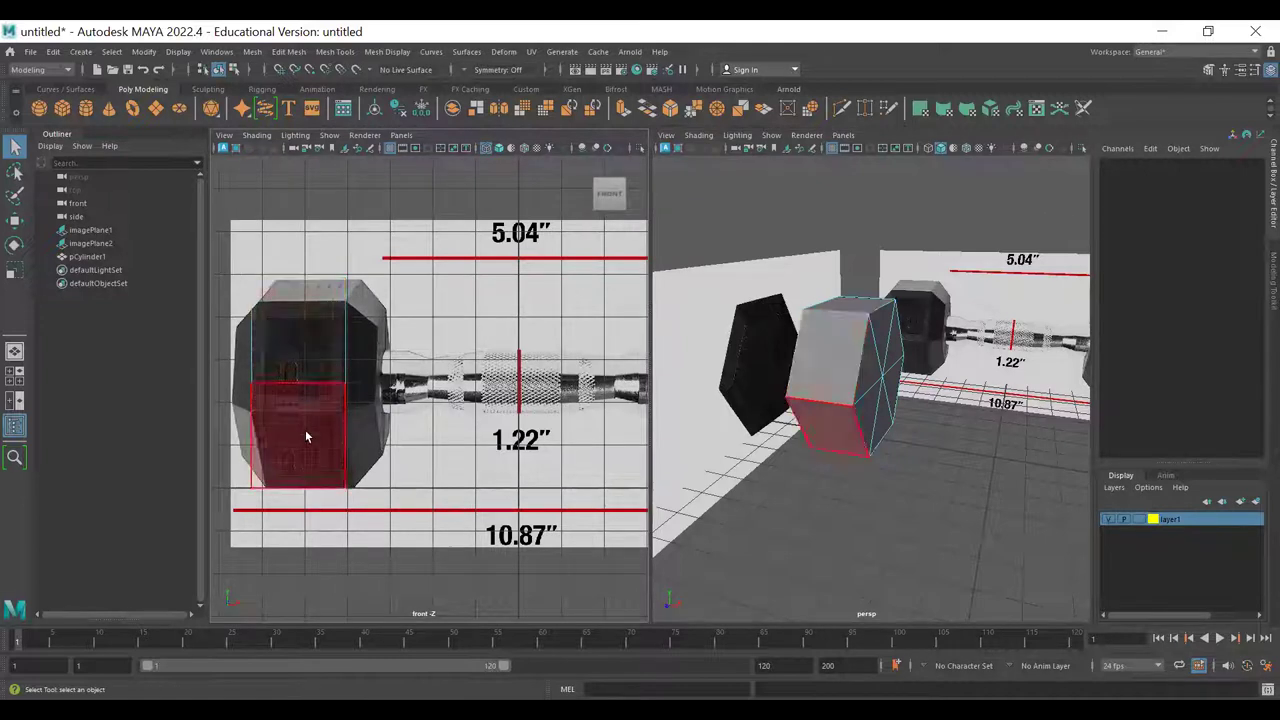
pyautogui.keyDown('alt'); pyautogui.moveTo(484, 421); pyautogui.dragTo(473, 409, button='middle'); pyautogui.keyUp('alt')
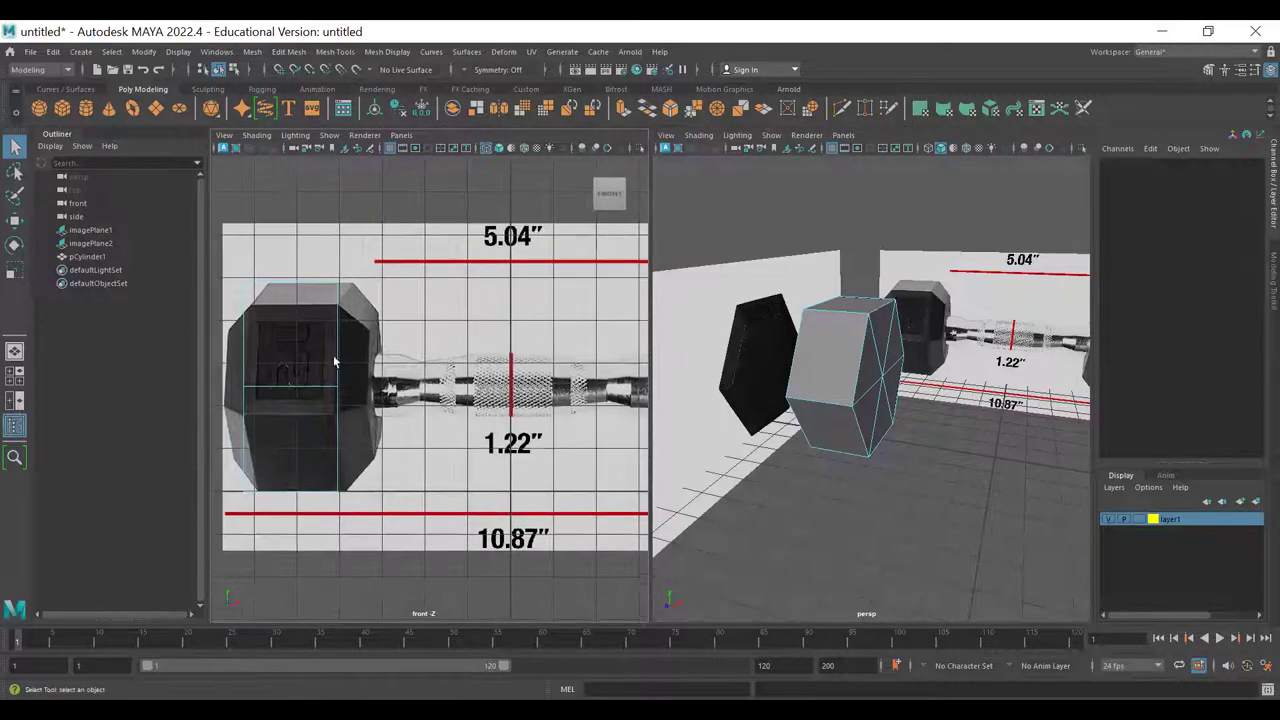
pyautogui.keyDown('alt'); pyautogui.moveTo(877, 456); pyautogui.dragTo(908, 436); pyautogui.keyUp('alt')
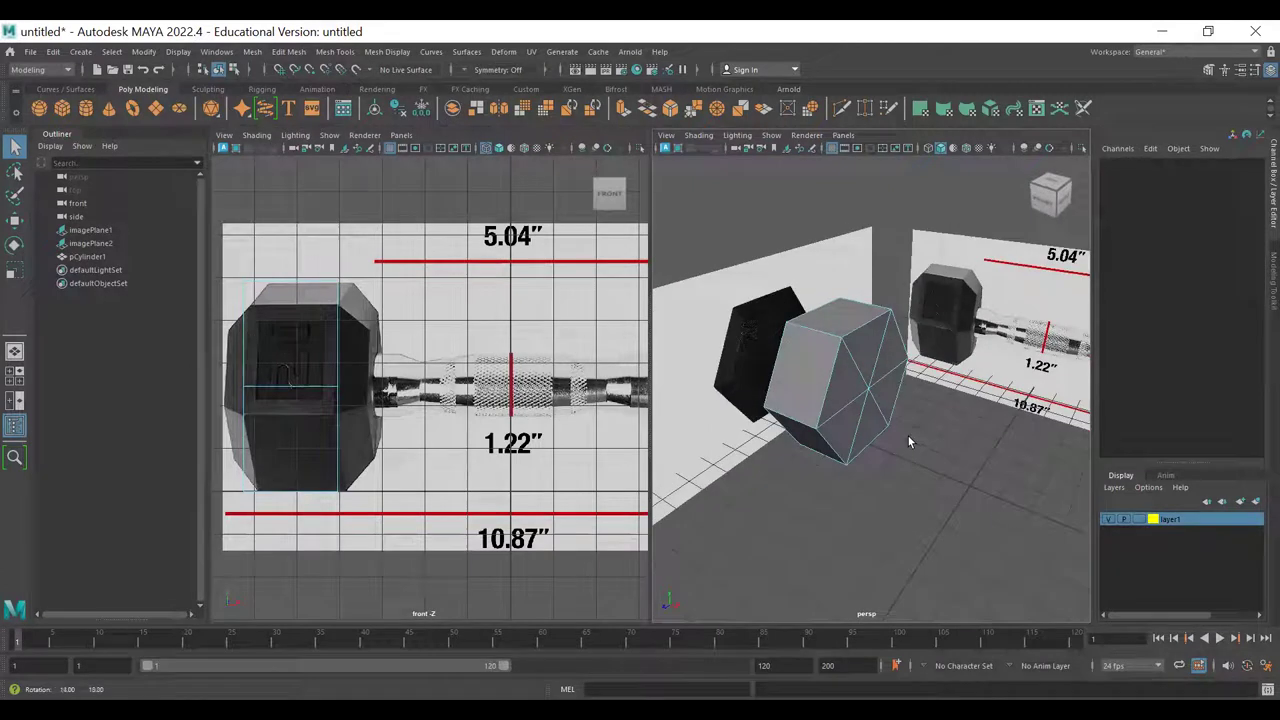
# - Select all the triangular faces of the cylinder's handle-side end cap and start an Extrude on them
pyautogui.click(852, 375)
pyautogui.keyDown('shift'); pyautogui.click(867, 360); pyautogui.keyUp('shift')
pyautogui.keyDown('alt'); pyautogui.moveTo(776, 503); pyautogui.dragTo(814, 494); pyautogui.keyUp('alt')
pyautogui.keyDown('alt'); pyautogui.moveTo(322, 355); pyautogui.dragTo(345, 350, button='middle'); pyautogui.keyUp('alt')
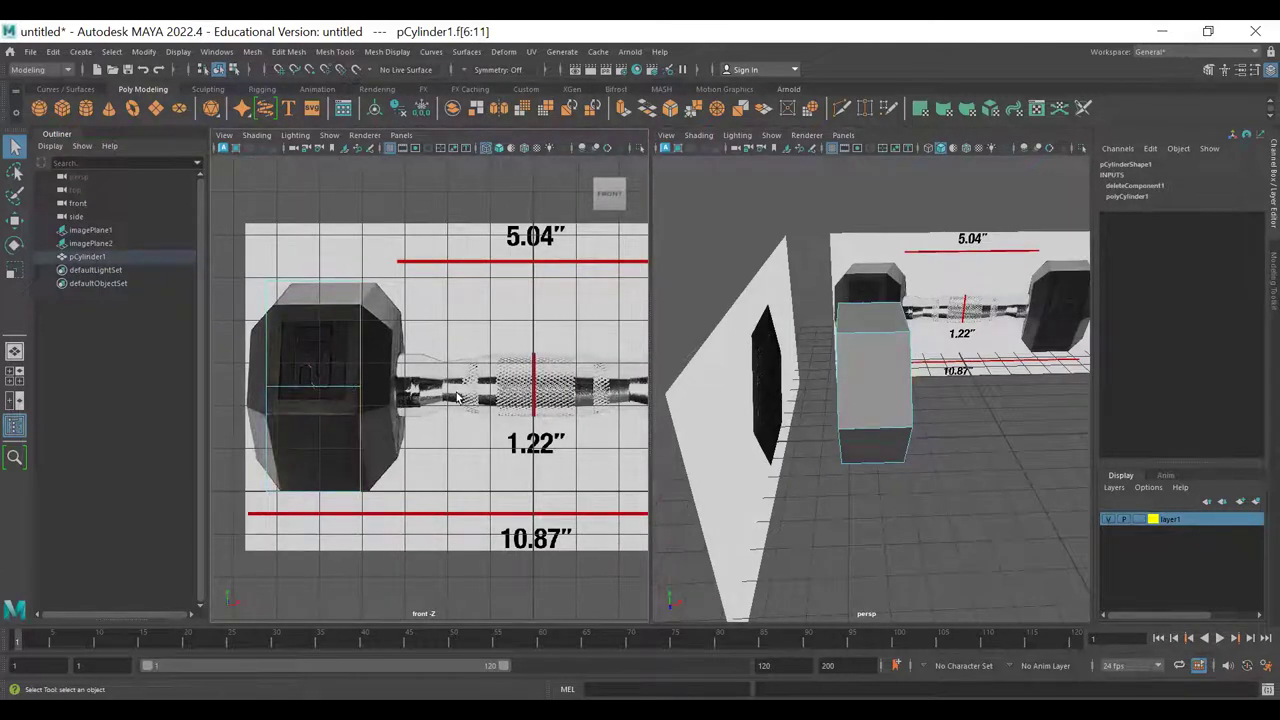
pyautogui.keyDown('alt'); pyautogui.moveTo(418, 372); pyautogui.dragTo(424, 352, button='middle'); pyautogui.keyUp('alt')
pyautogui.keyDown('alt'); pyautogui.moveTo(369, 302); pyautogui.dragTo(415, 355, button='right'); pyautogui.keyUp('alt')
pyautogui.keyDown('alt'); pyautogui.moveTo(997, 377); pyautogui.dragTo(867, 373); pyautogui.keyUp('alt')
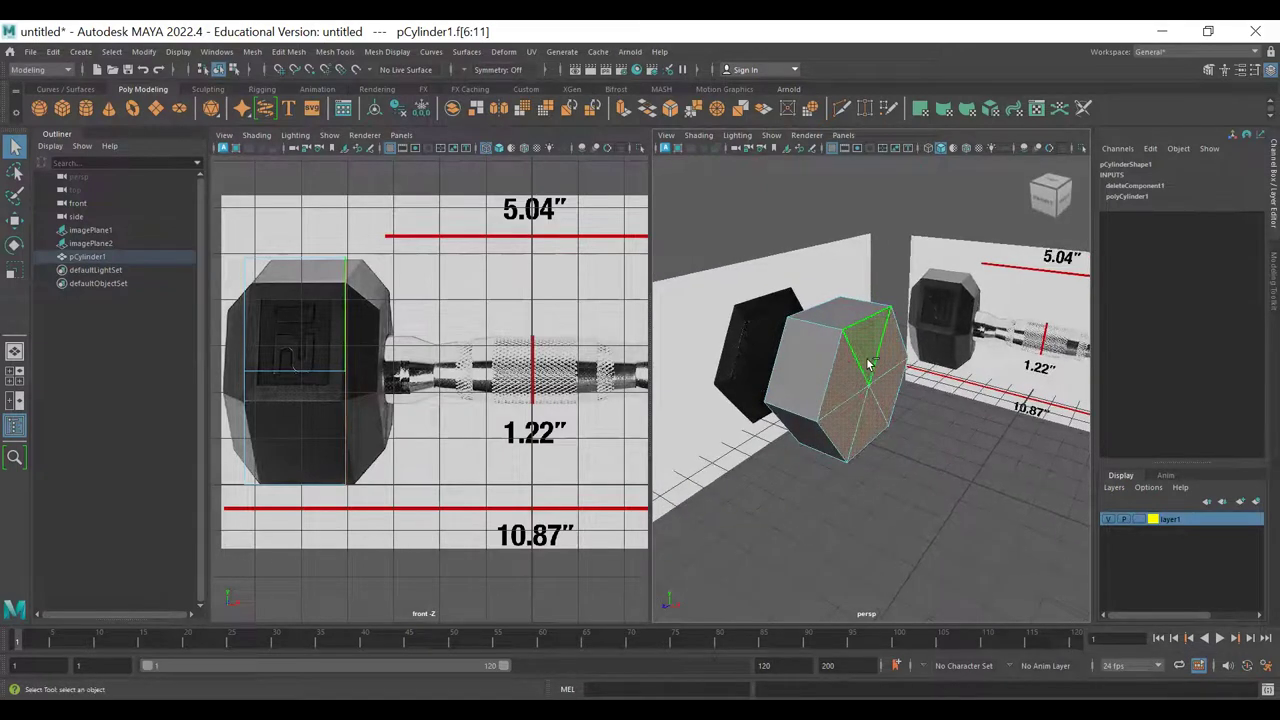
pyautogui.moveTo(868, 366)
pyautogui.keyDown('shift'); pyautogui.mouseDown(button='right')
pyautogui.moveTo(870, 397)
pyautogui.moveTo(866, 376)
pyautogui.mouseUp(button='right'); pyautogui.keyUp('shift')
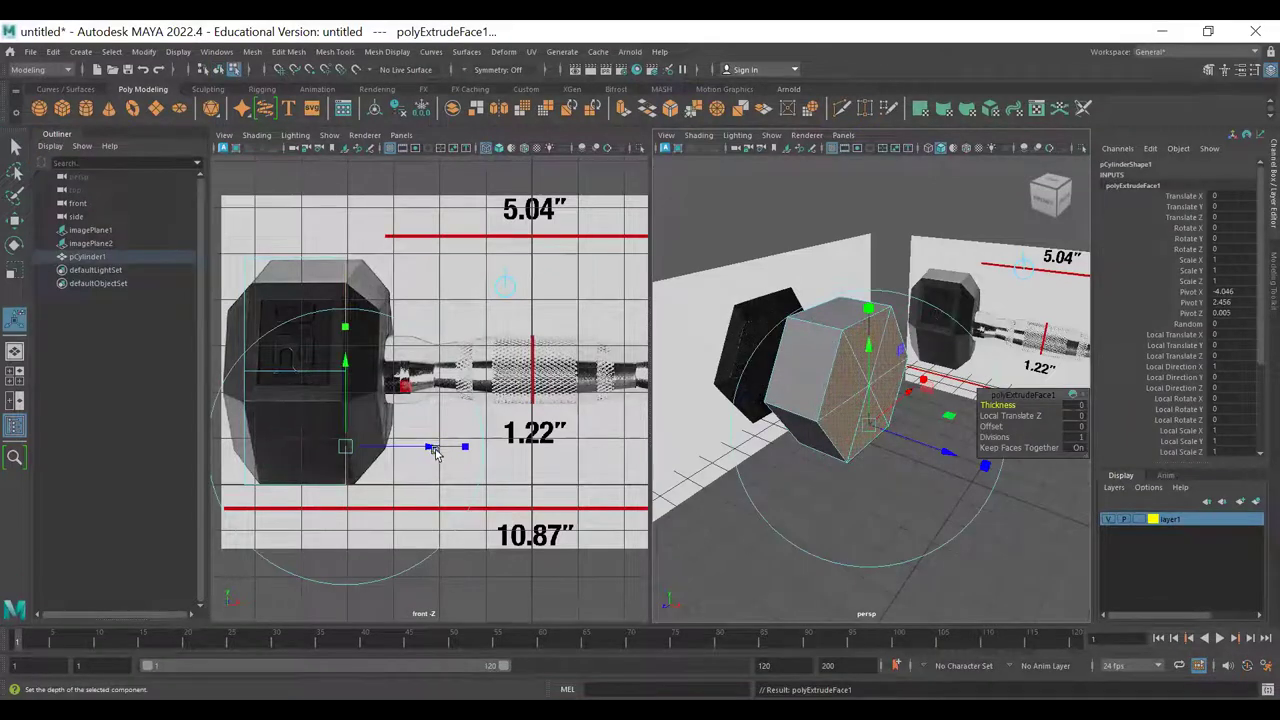
# - Try an extrusion Thickness of 0.5 on the handle-side cap faces
pyautogui.keyDown('alt'); pyautogui.moveTo(884, 441); pyautogui.dragTo(907, 436); pyautogui.keyUp('alt')
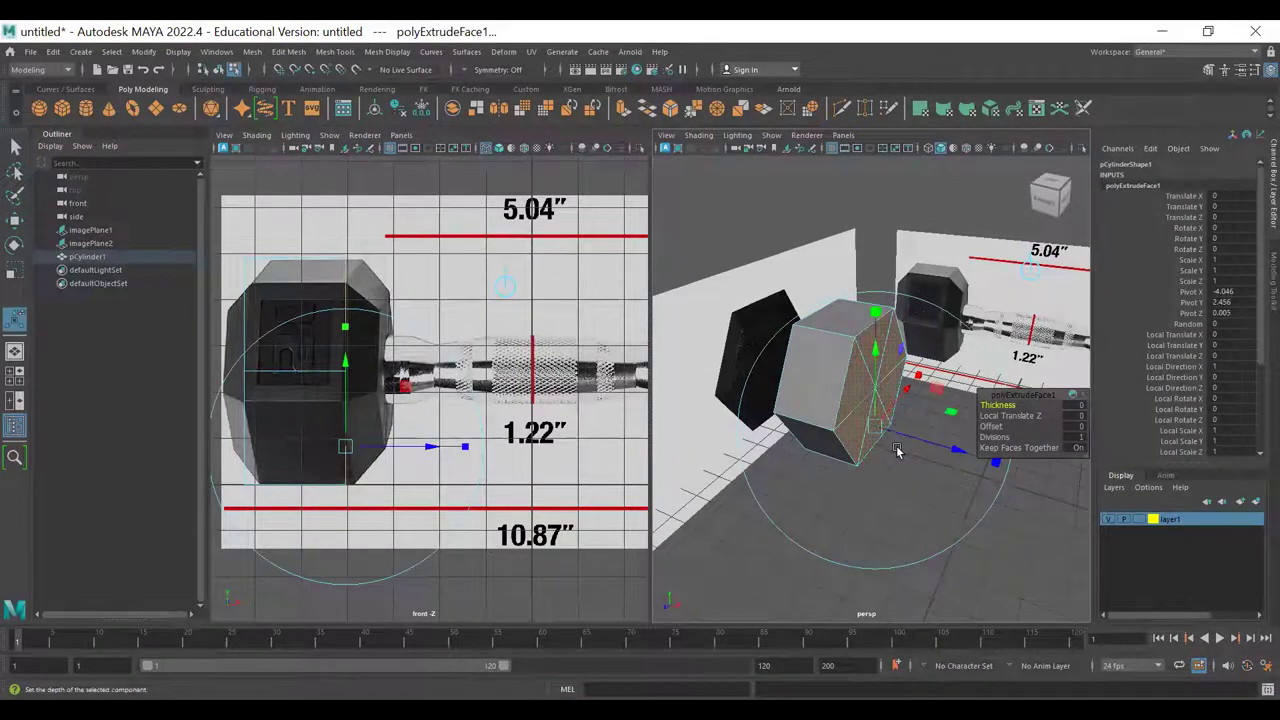
pyautogui.keyDown('alt'); pyautogui.moveTo(896, 451); pyautogui.dragTo(881, 436, button='middle'); pyautogui.keyUp('alt')
pyautogui.moveTo(1001, 405); pyautogui.dragTo(1007, 405)
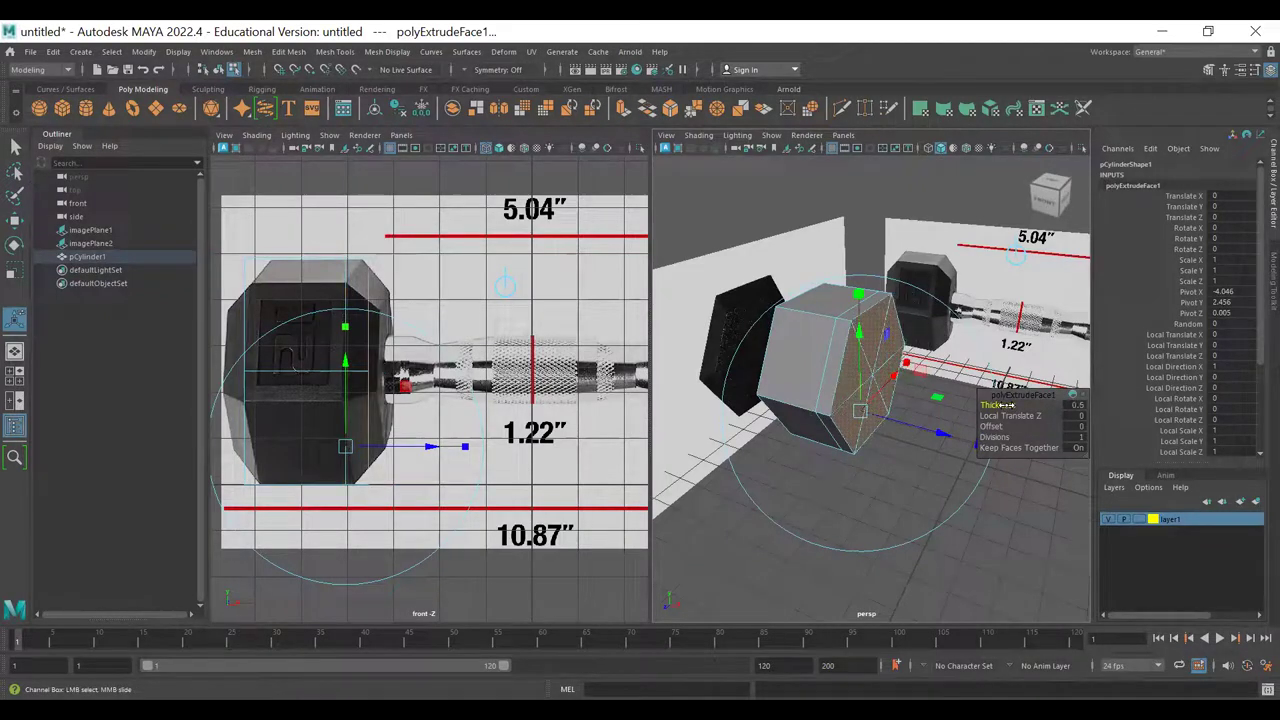
pyautogui.hotkey('ctrl', 'z')
# - Pull the extruded cap out by a Local Translate Z of about 0.714 and scale it down to form the head's inner bevel
pyautogui.keyDown('alt'); pyautogui.moveTo(858, 428); pyautogui.dragTo(837, 408); pyautogui.keyUp('alt')
pyautogui.moveTo(839, 280); pyautogui.dragTo(832, 364)
pyautogui.press('w')
pyautogui.hotkey('ctrl', 'z')
pyautogui.press('r')
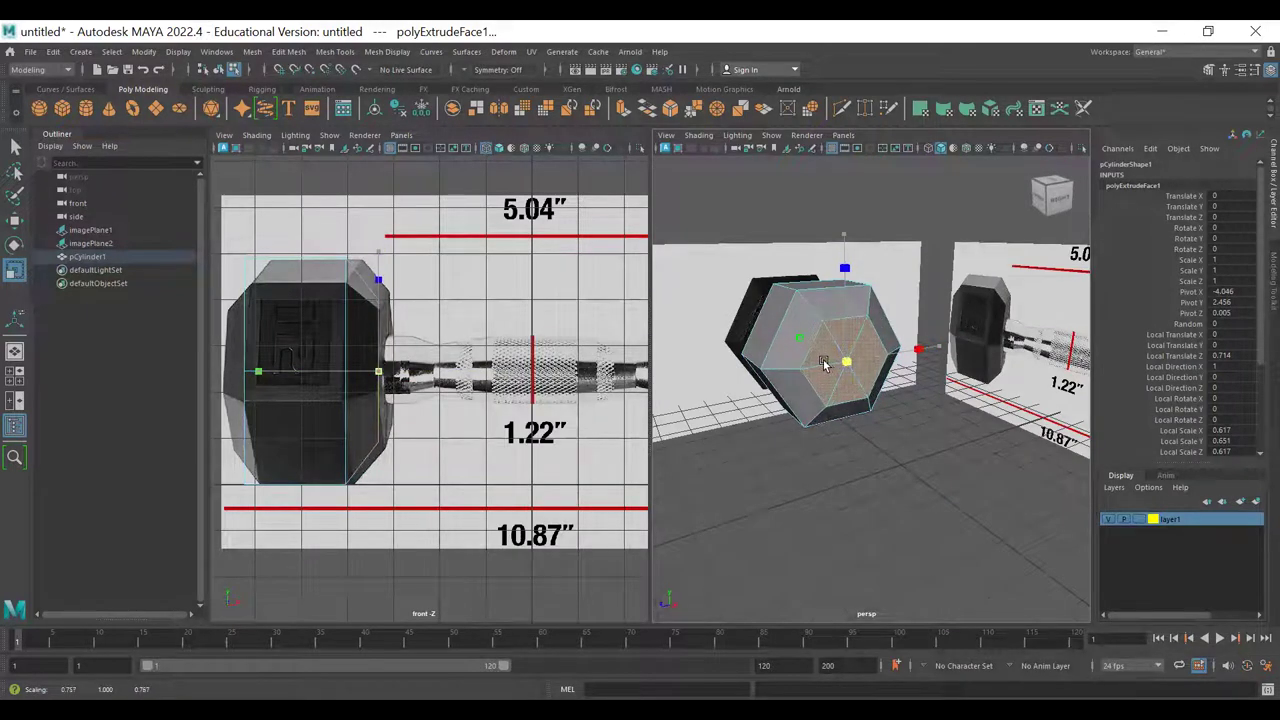
pyautogui.keyDown('alt'); pyautogui.moveTo(866, 395); pyautogui.dragTo(755, 375); pyautogui.keyUp('alt')
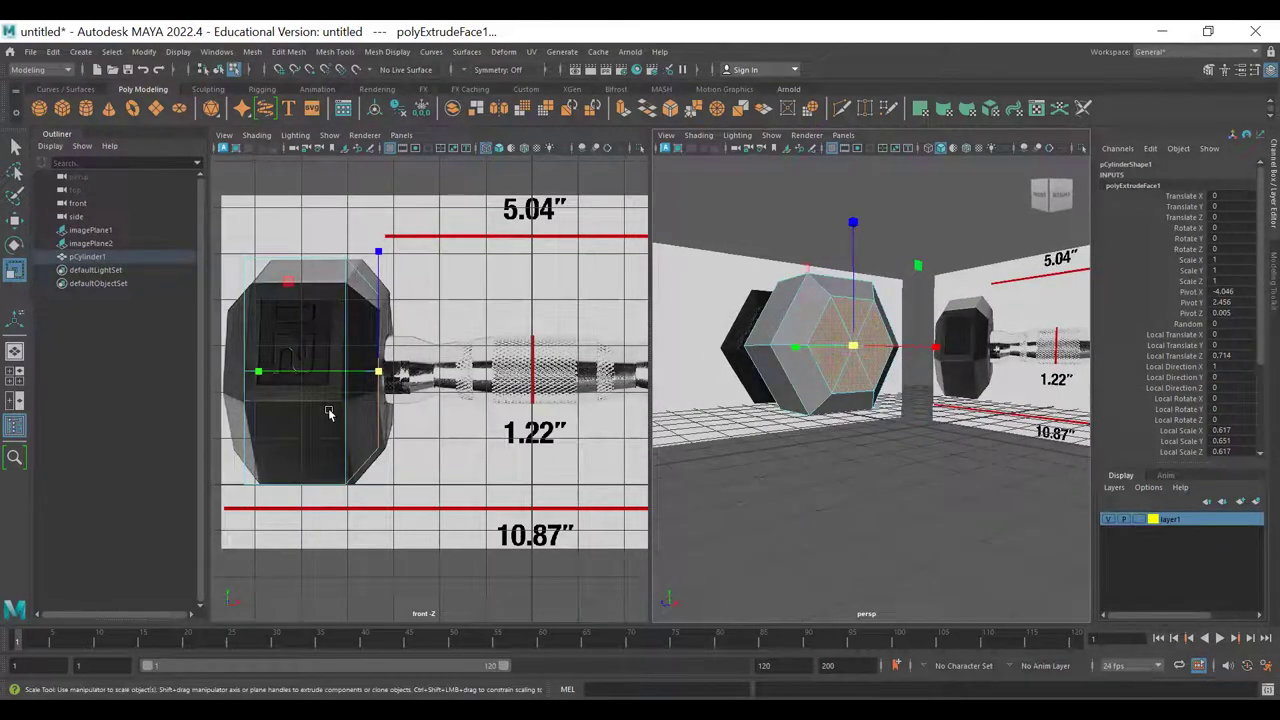
pyautogui.keyDown('alt'); pyautogui.moveTo(785, 375); pyautogui.dragTo(822, 340); pyautogui.keyUp('alt')
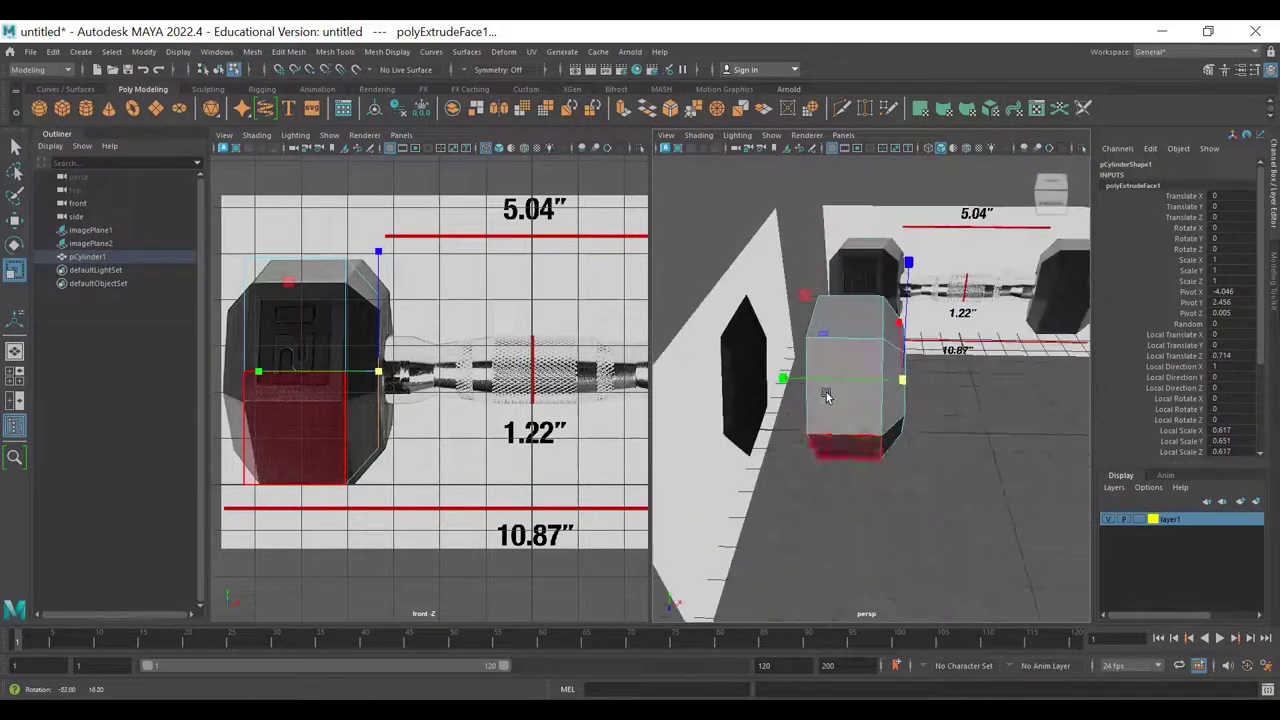
# - Move the side reference image plane farther away from the cylinder's open outer end
pyautogui.keyDown('alt'); pyautogui.moveTo(935, 430); pyautogui.dragTo(872, 416); pyautogui.keyUp('alt')
pyautogui.keyDown('alt'); pyautogui.moveTo(874, 416); pyautogui.dragTo(973, 399, button='right'); pyautogui.keyUp('alt')
pyautogui.keyDown('alt'); pyautogui.moveTo(960, 376); pyautogui.dragTo(838, 385); pyautogui.keyUp('alt')
pyautogui.press('q')
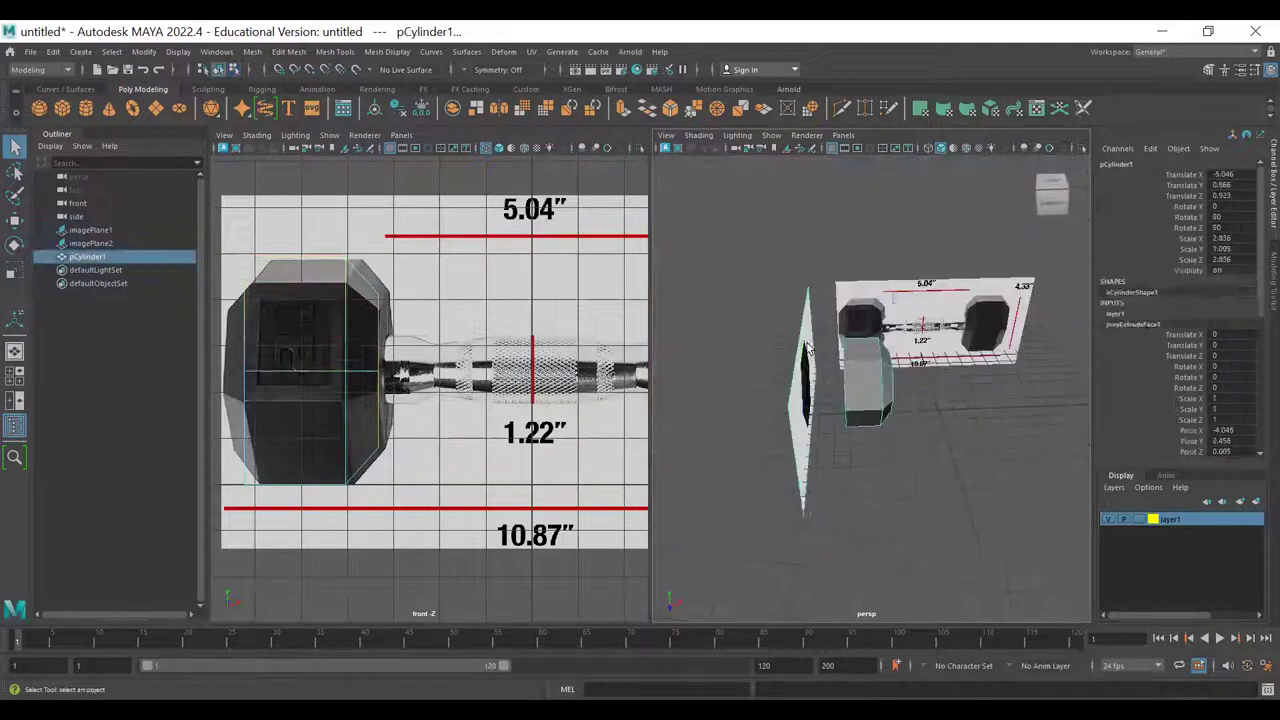
pyautogui.click(806, 394)
pyautogui.press('w')
pyautogui.moveTo(854, 383); pyautogui.dragTo(856, 418)
pyautogui.keyDown('alt'); pyautogui.moveTo(856, 418); pyautogui.dragTo(890, 405, button='right'); pyautogui.keyUp('alt')
pyautogui.click(890, 405)
# - Extrude the border edges of the cylinder's open outer end and extend them to the head's outer edge in the front reference
pyautogui.keyDown('alt'); pyautogui.moveTo(852, 402); pyautogui.dragTo(886, 403); pyautogui.keyUp('alt')
pyautogui.press('q')
pyautogui.press('F10')
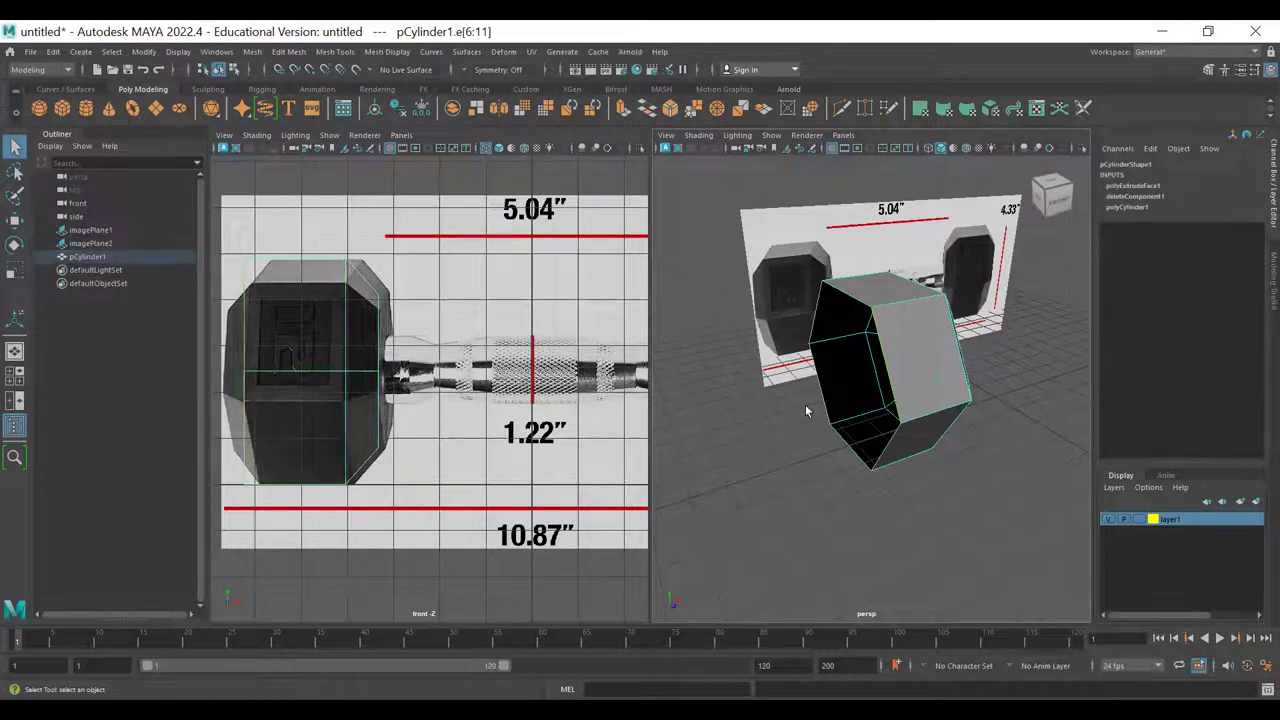
pyautogui.keyDown('alt'); pyautogui.moveTo(945, 360); pyautogui.dragTo(867, 375); pyautogui.keyUp('alt')
pyautogui.hotkey('ctrl', 'e')
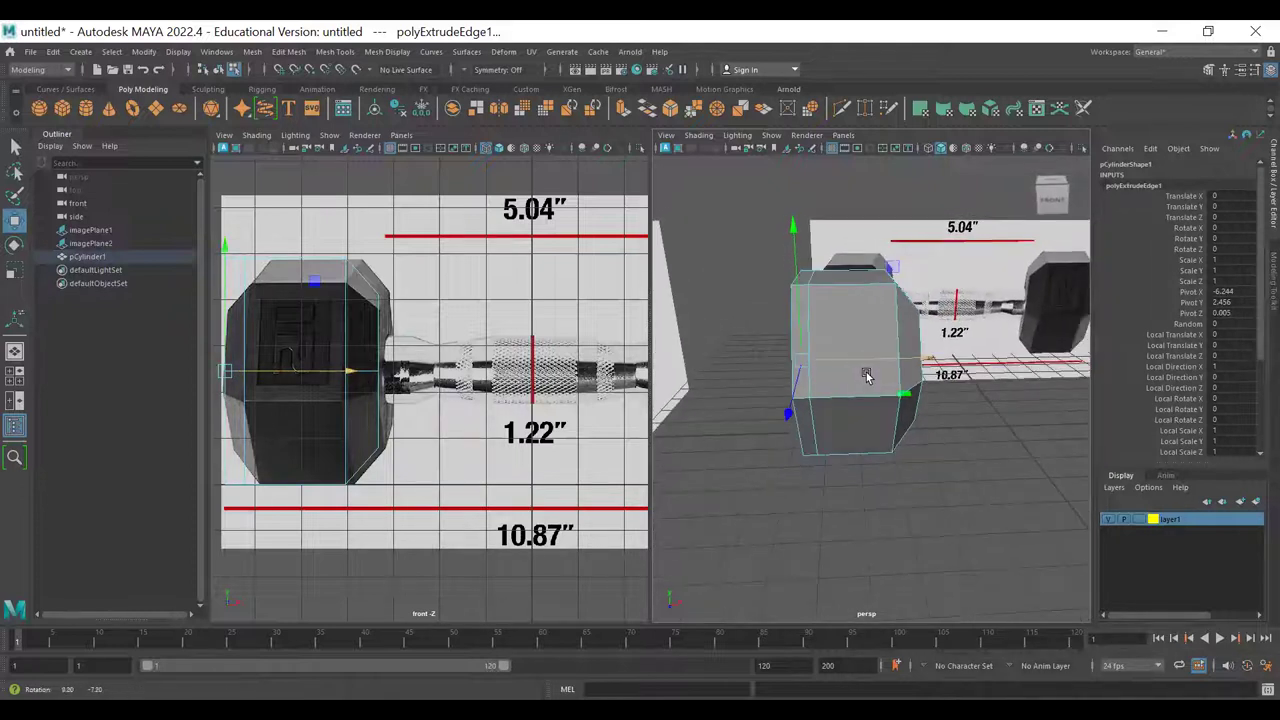
# - Scale the extruded outer border edges to about 0.7 to form the head's outer bevel
pyautogui.keyDown('alt'); pyautogui.moveTo(490, 372); pyautogui.dragTo(255, 379, button='middle'); pyautogui.keyUp('alt')
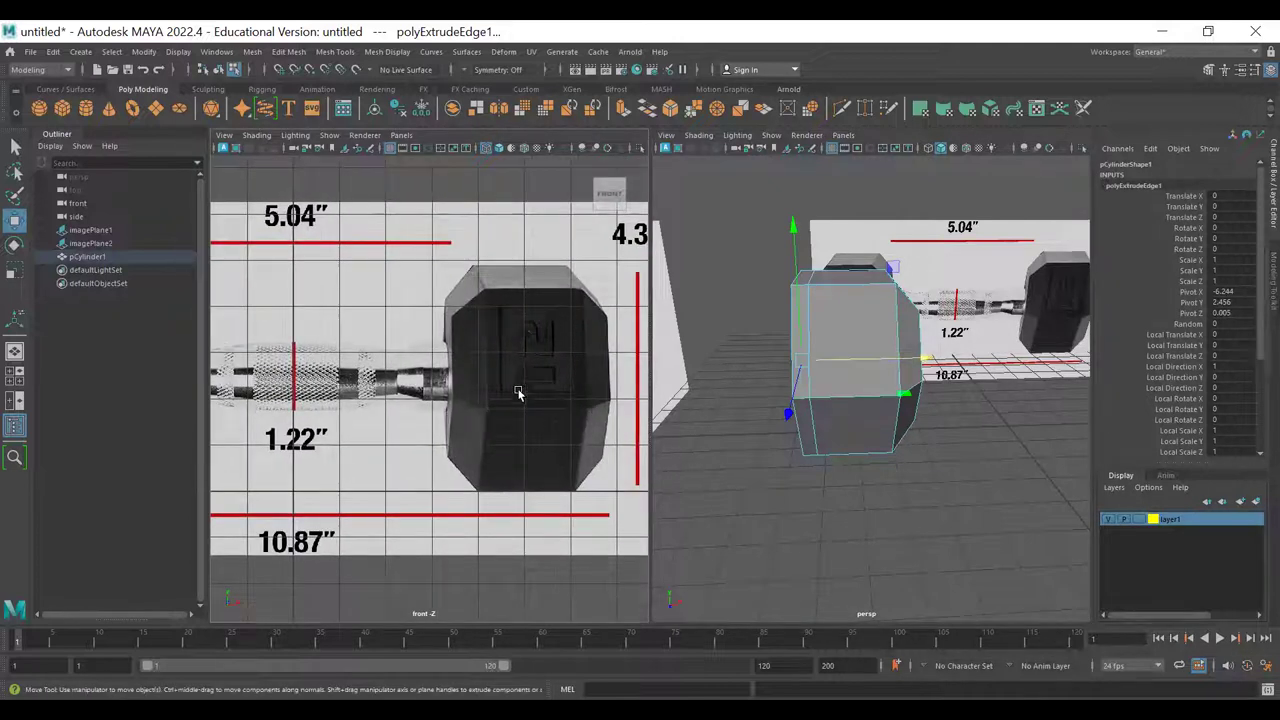
pyautogui.keyDown('alt'); pyautogui.moveTo(361, 382); pyautogui.dragTo(767, 367, button='middle'); pyautogui.keyUp('alt')
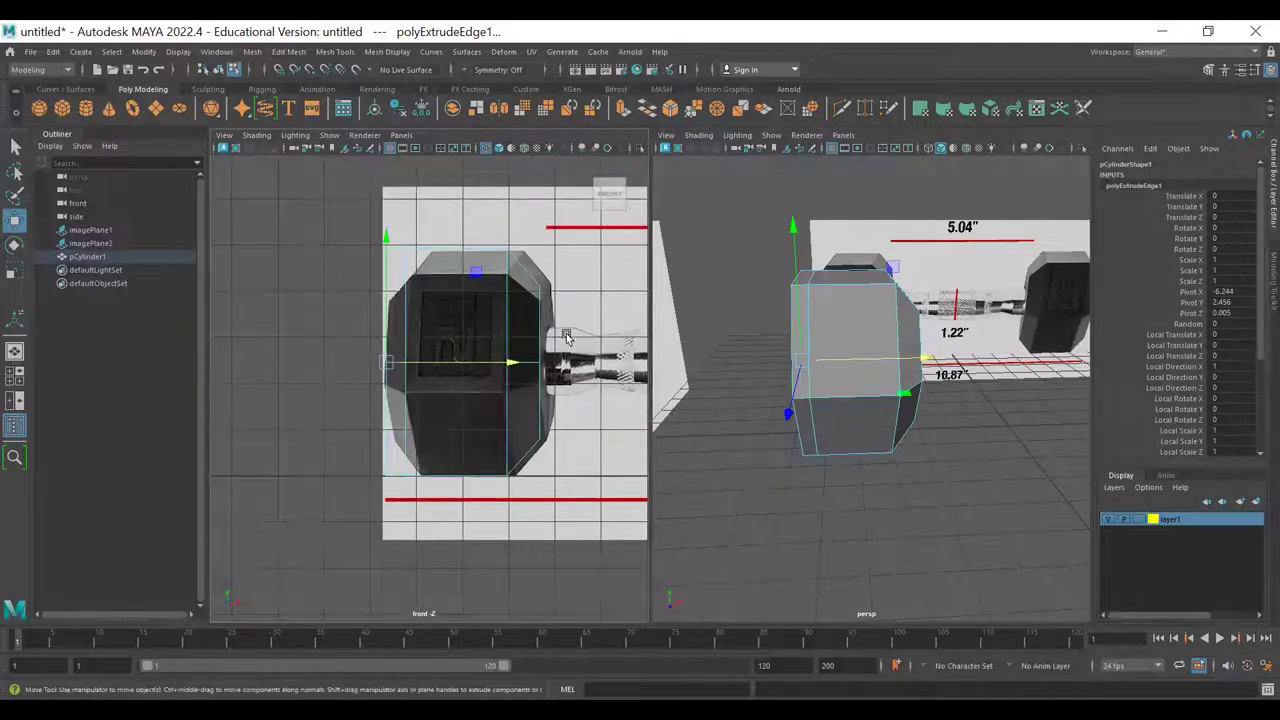
pyautogui.keyDown('alt'); pyautogui.moveTo(803, 392); pyautogui.dragTo(914, 366); pyautogui.keyUp('alt')
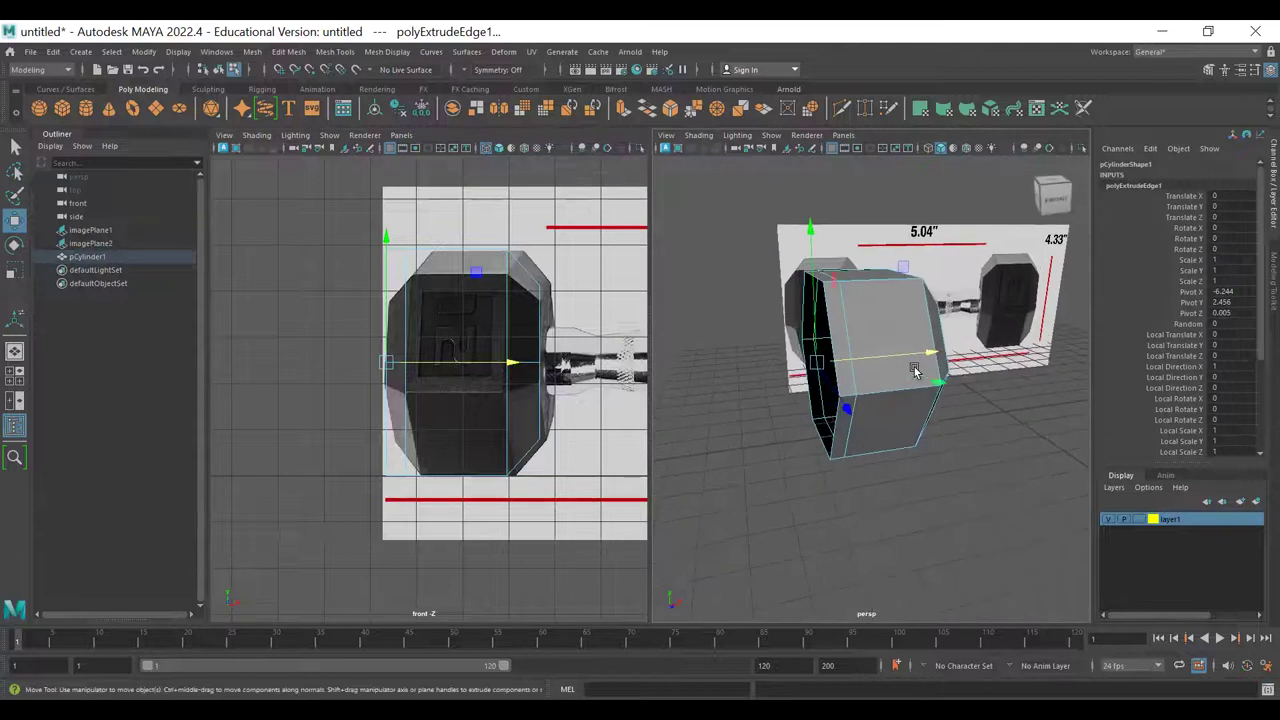
pyautogui.press('r')
pyautogui.moveTo(818, 368); pyautogui.dragTo(781, 371)
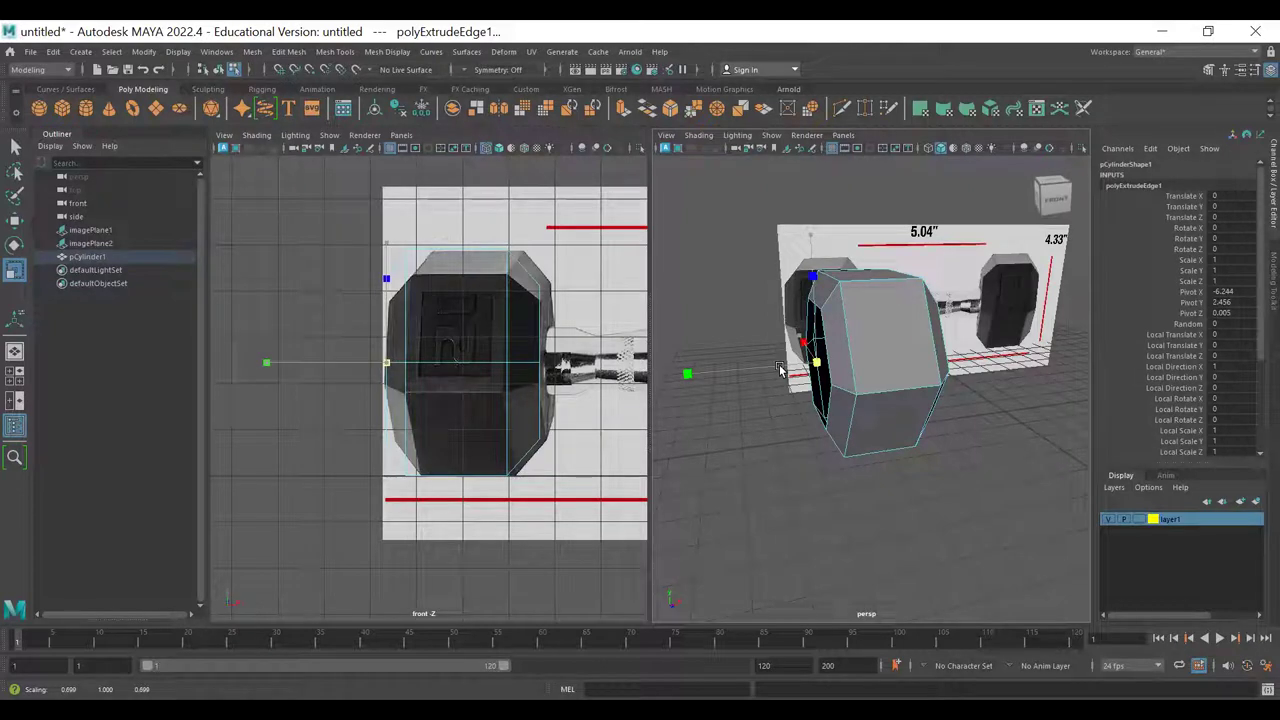
pyautogui.keyDown('alt'); pyautogui.moveTo(780, 370); pyautogui.dragTo(953, 350); pyautogui.keyUp('alt')
pyautogui.press('q')
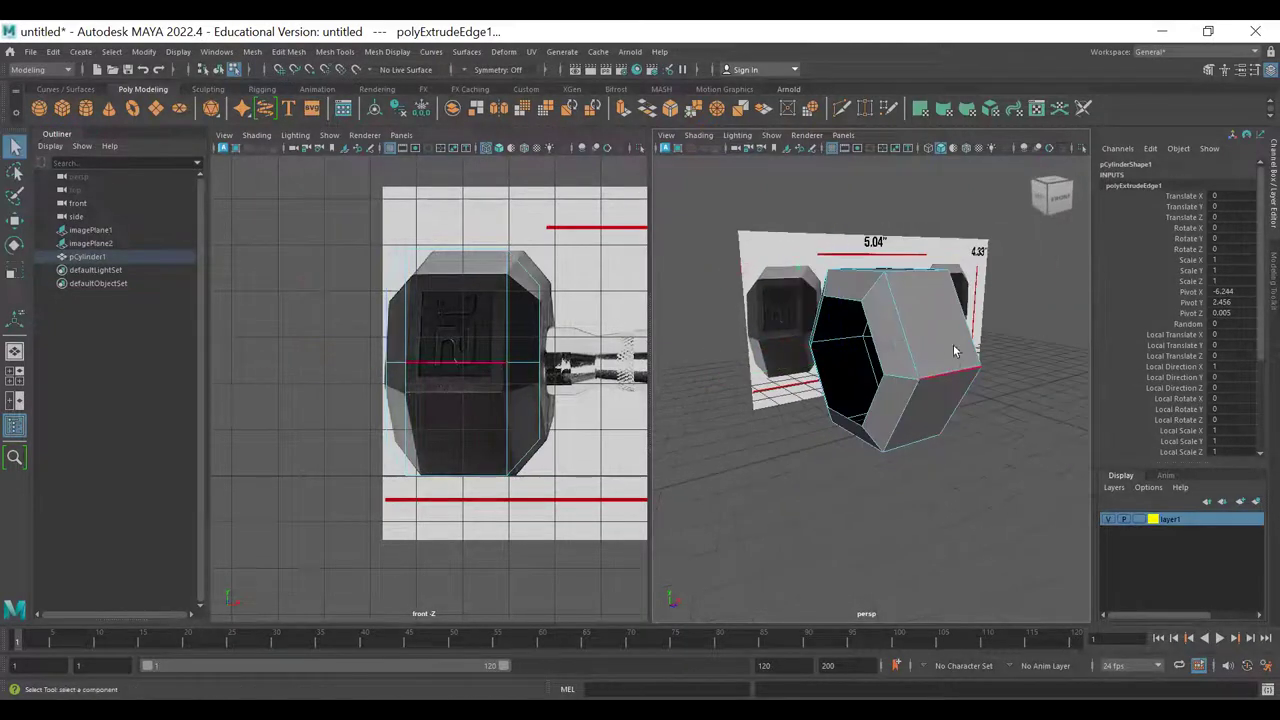
# - Select the border edges of the open outer end and close the opening with Fill Hole
pyautogui.keyDown('alt'); pyautogui.moveTo(894, 381); pyautogui.dragTo(874, 337); pyautogui.keyUp('alt')
pyautogui.scroll(5, 911, 404)
pyautogui.click(880, 309)
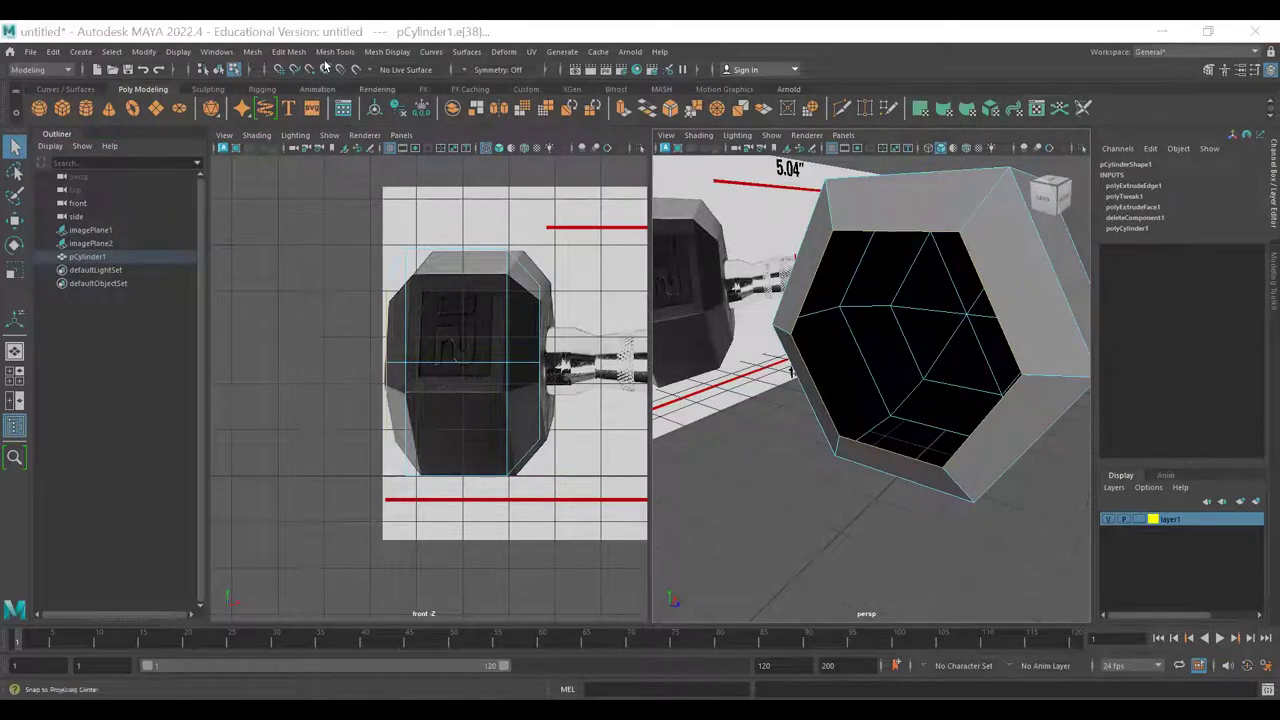
pyautogui.click(251, 55)
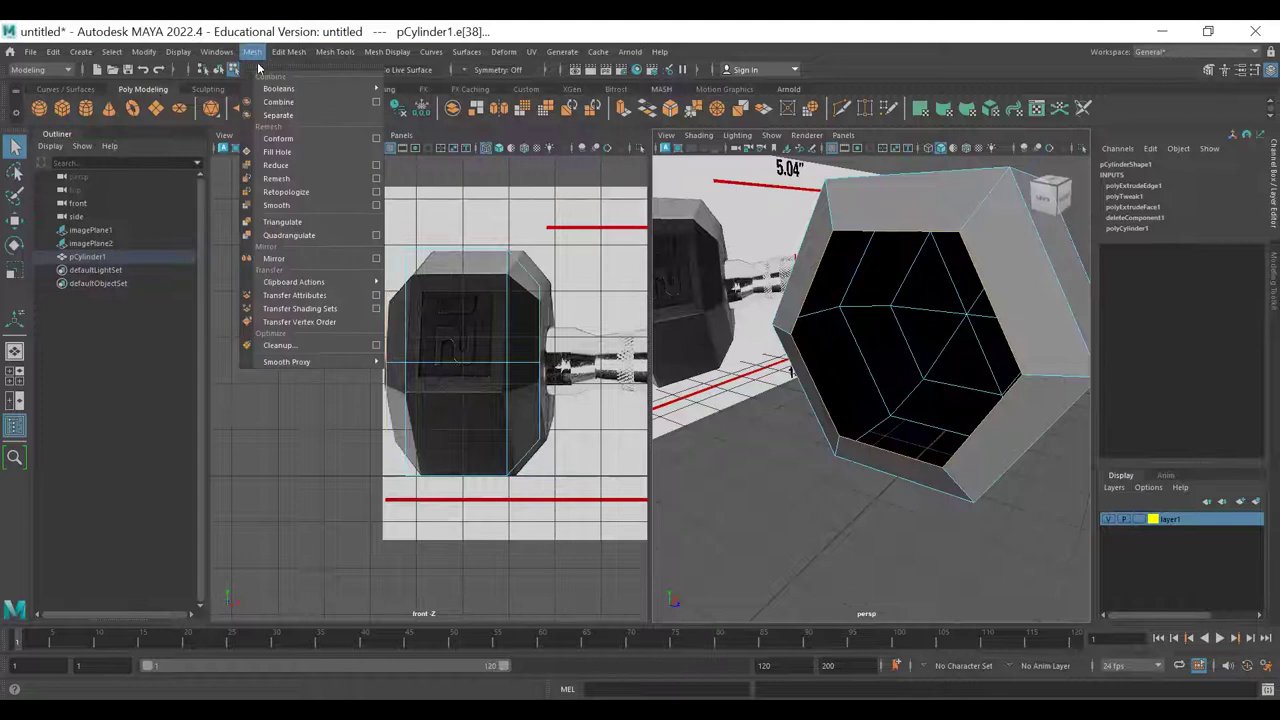
pyautogui.click(278, 152)
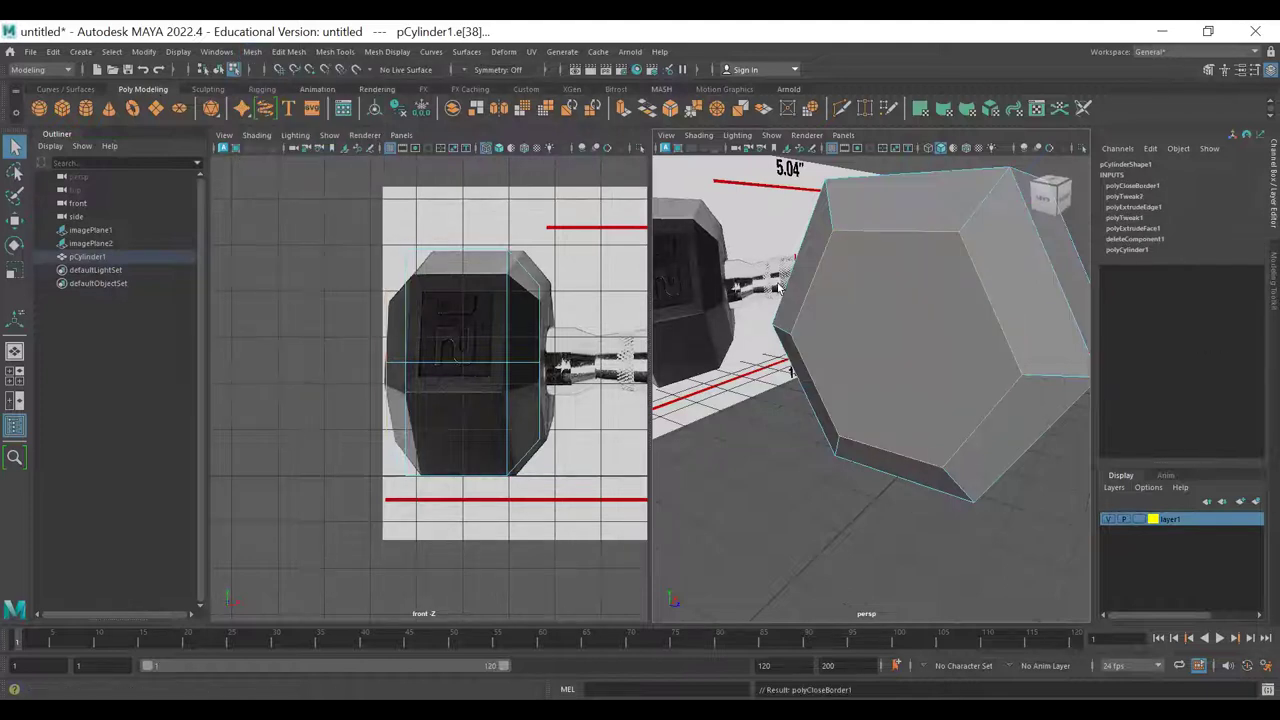
# - Cut an edge across the filled outer cap with Multi-Cut, joining its two opposite corners at mid-height
pyautogui.keyDown('alt'); pyautogui.moveTo(838, 373); pyautogui.dragTo(839, 367); pyautogui.keyUp('alt')
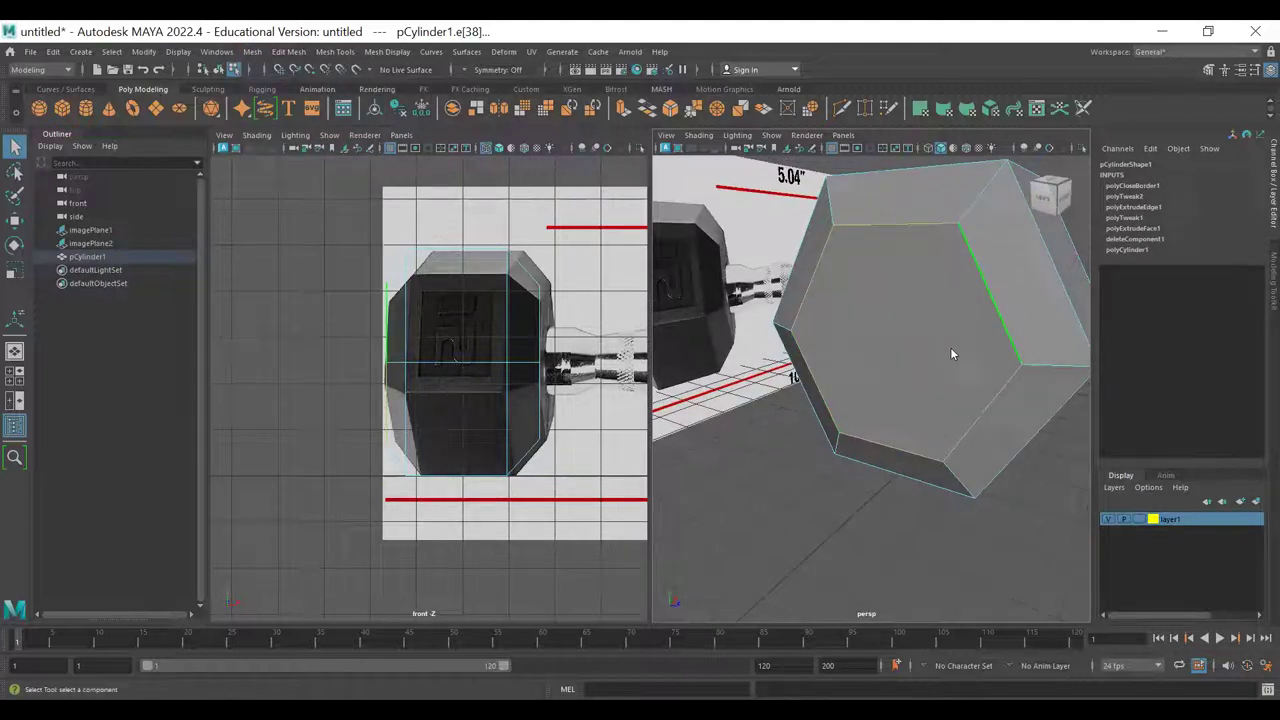
pyautogui.hotkey('ctrl', 'shift', 'x')
pyautogui.click(806, 333)
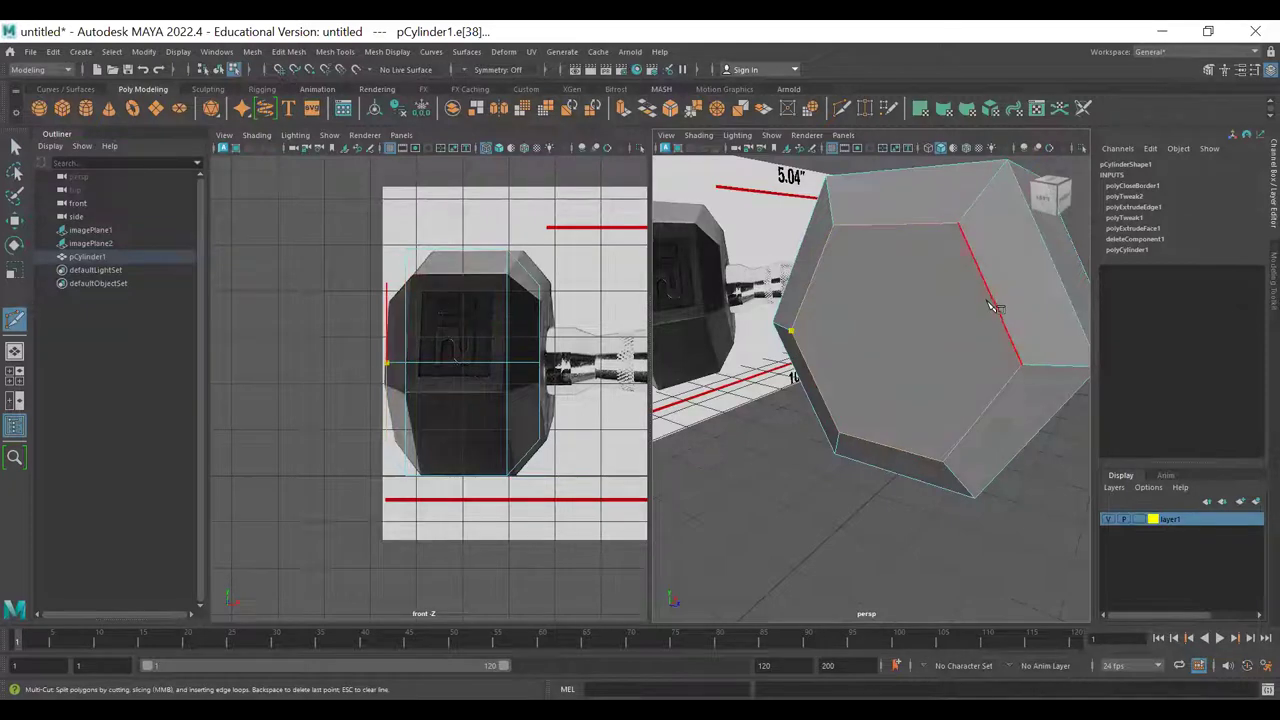
pyautogui.rightClick(1008, 390)
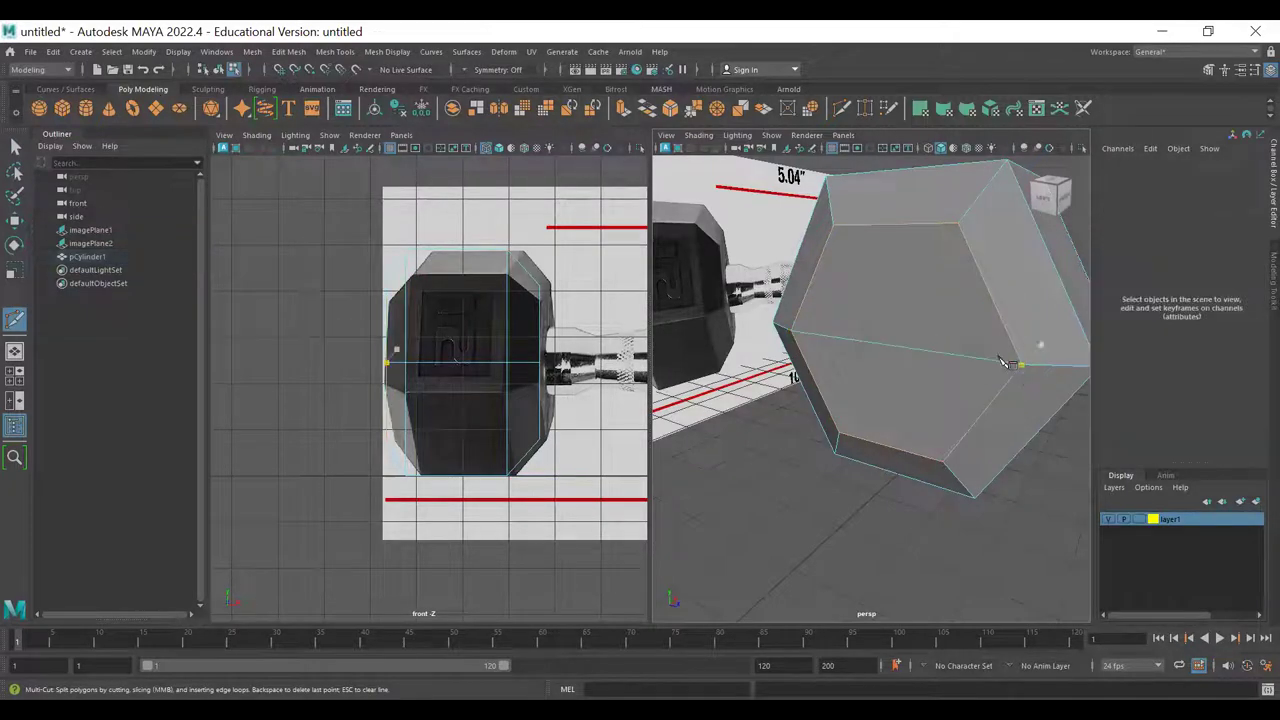
pyautogui.keyDown('alt'); pyautogui.moveTo(1008, 364); pyautogui.dragTo(920, 376); pyautogui.keyUp('alt')
pyautogui.scroll(-5, 918, 376)
pyautogui.keyDown('alt'); pyautogui.moveTo(1045, 424); pyautogui.dragTo(876, 398); pyautogui.keyUp('alt')
pyautogui.keyDown('alt'); pyautogui.moveTo(876, 398); pyautogui.dragTo(988, 413, button='right'); pyautogui.keyUp('alt')
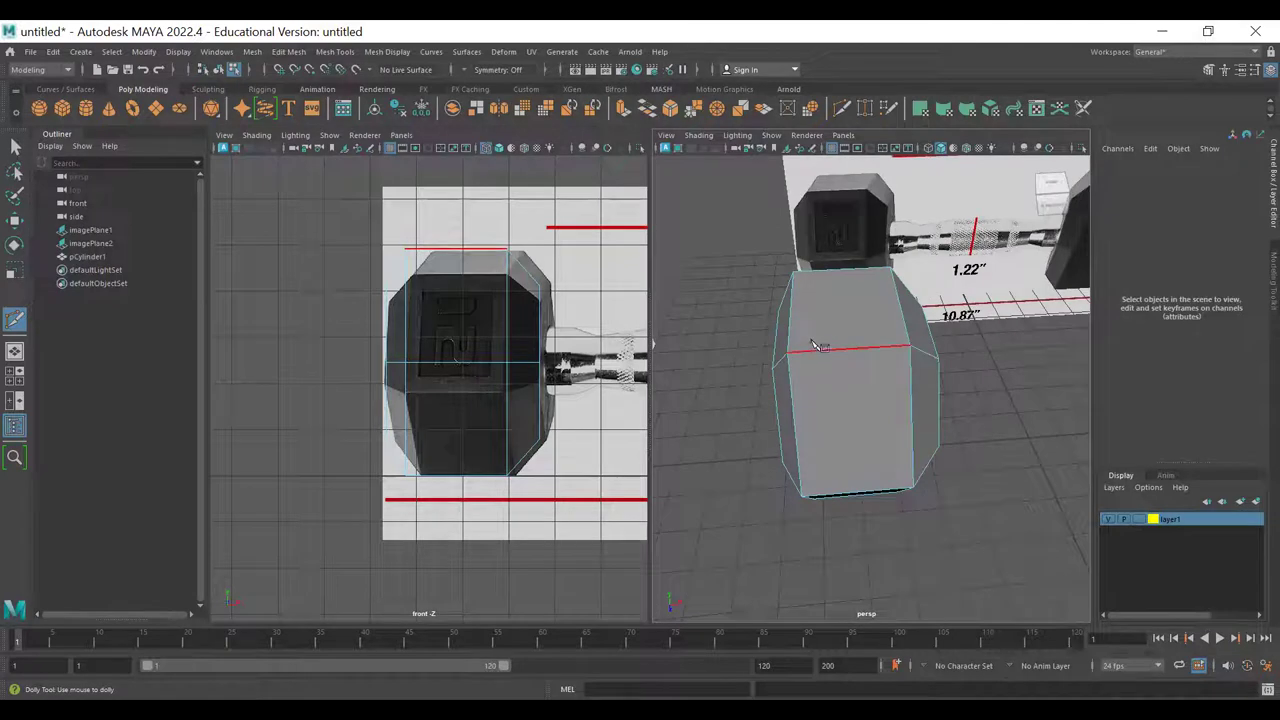
# - Try to insert a vertical edge loop around the middle of the left head with the Insert Edge Loop tool
pyautogui.keyDown('alt'); pyautogui.moveTo(835, 406); pyautogui.dragTo(808, 365); pyautogui.keyUp('alt')
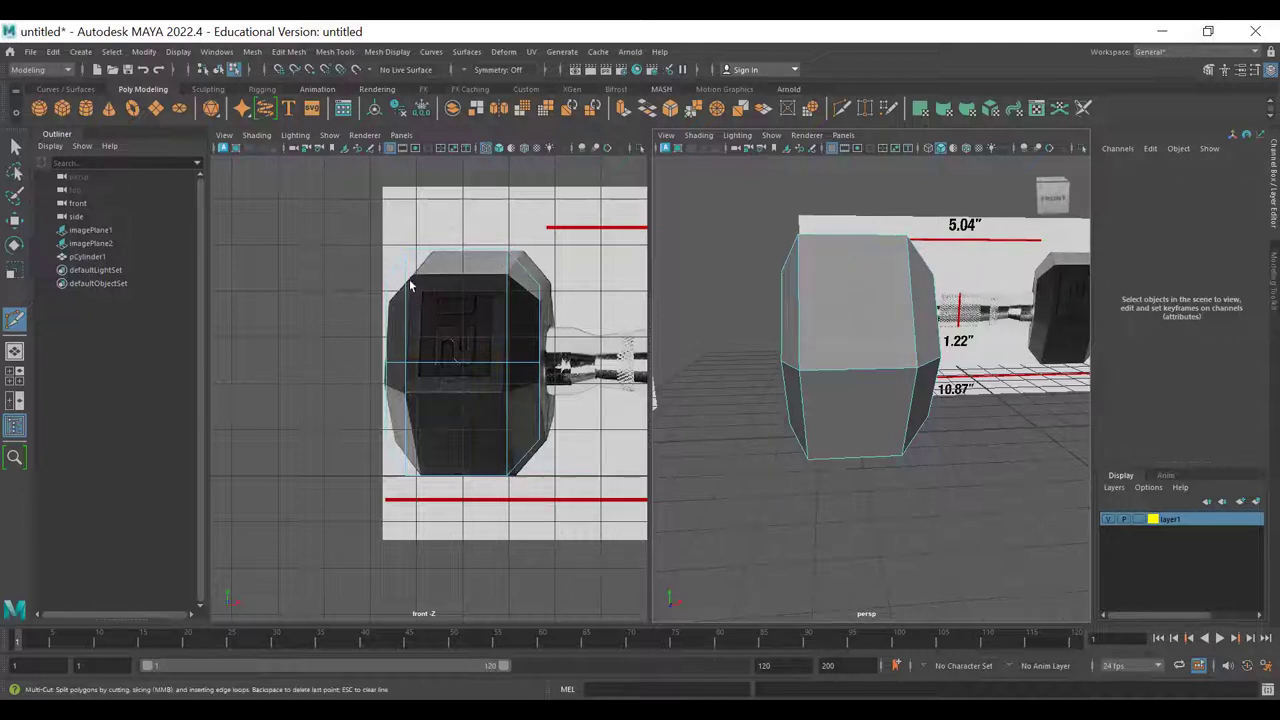
pyautogui.keyDown('alt'); pyautogui.moveTo(512, 367); pyautogui.dragTo(466, 367, button='middle'); pyautogui.keyUp('alt')
pyautogui.keyDown('alt'); pyautogui.moveTo(886, 334); pyautogui.dragTo(869, 278); pyautogui.keyUp('alt')
pyautogui.press('q')
pyautogui.press('F8')
pyautogui.keyDown('shift'); pyautogui.rightClick(871, 284); pyautogui.keyUp('shift')
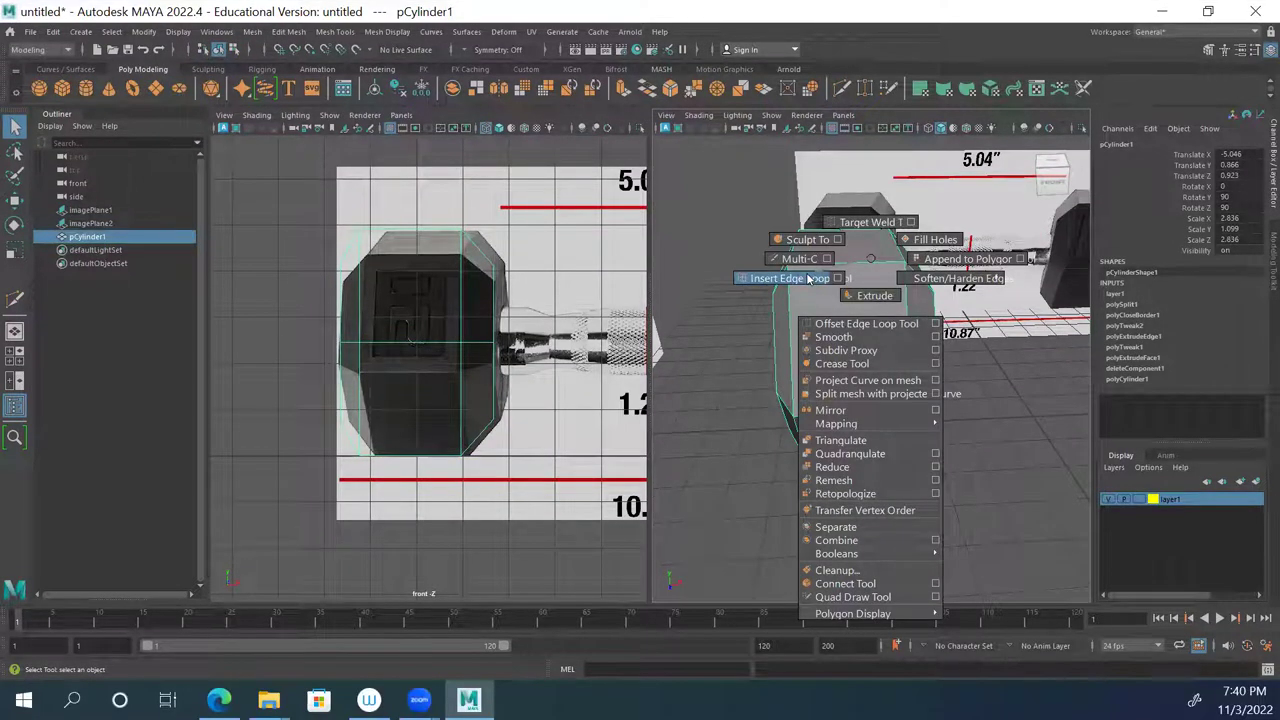
pyautogui.click(808, 279)
pyautogui.keyDown('alt'); pyautogui.moveTo(842, 314); pyautogui.dragTo(844, 309); pyautogui.keyUp('alt')
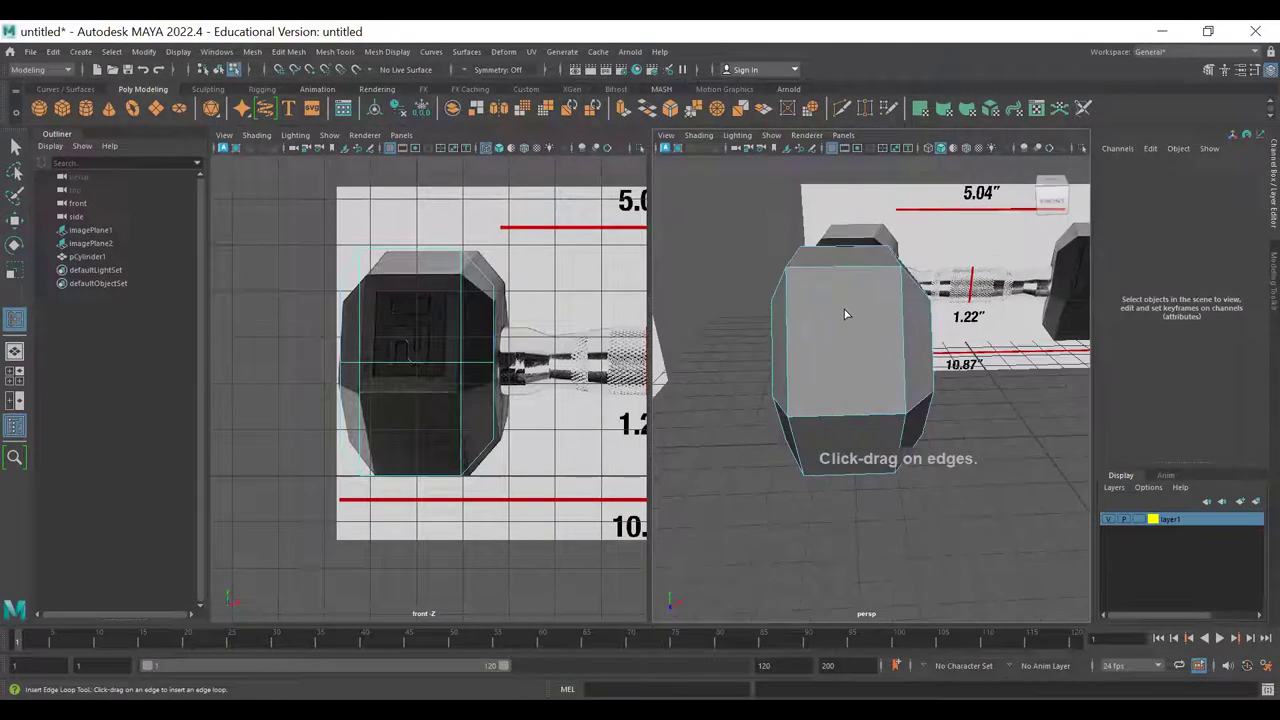
pyautogui.click(846, 303)
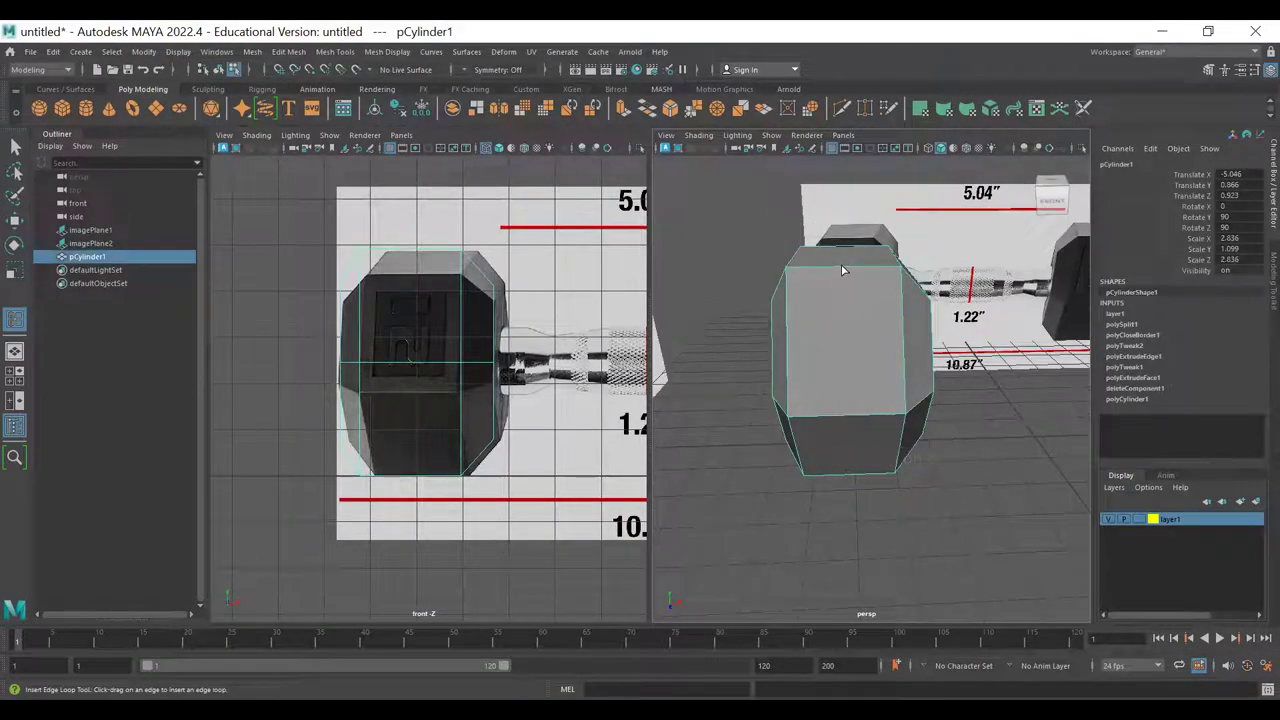
pyautogui.click(843, 267)
# - Cut a centred vertical edge loop around the head with Multi-Cut and undo the cut
pyautogui.press('q')
pyautogui.moveTo(840, 282); pyautogui.dragTo(856, 240, button='right')
pyautogui.moveTo(860, 237)
pyautogui.mouseDown(button='right')
pyautogui.moveTo(847, 243)
pyautogui.moveTo(884, 230)
pyautogui.mouseUp(button='right')
pyautogui.keyDown('shift'); pyautogui.moveTo(869, 239); pyautogui.dragTo(847, 241, button='right'); pyautogui.keyUp('shift')
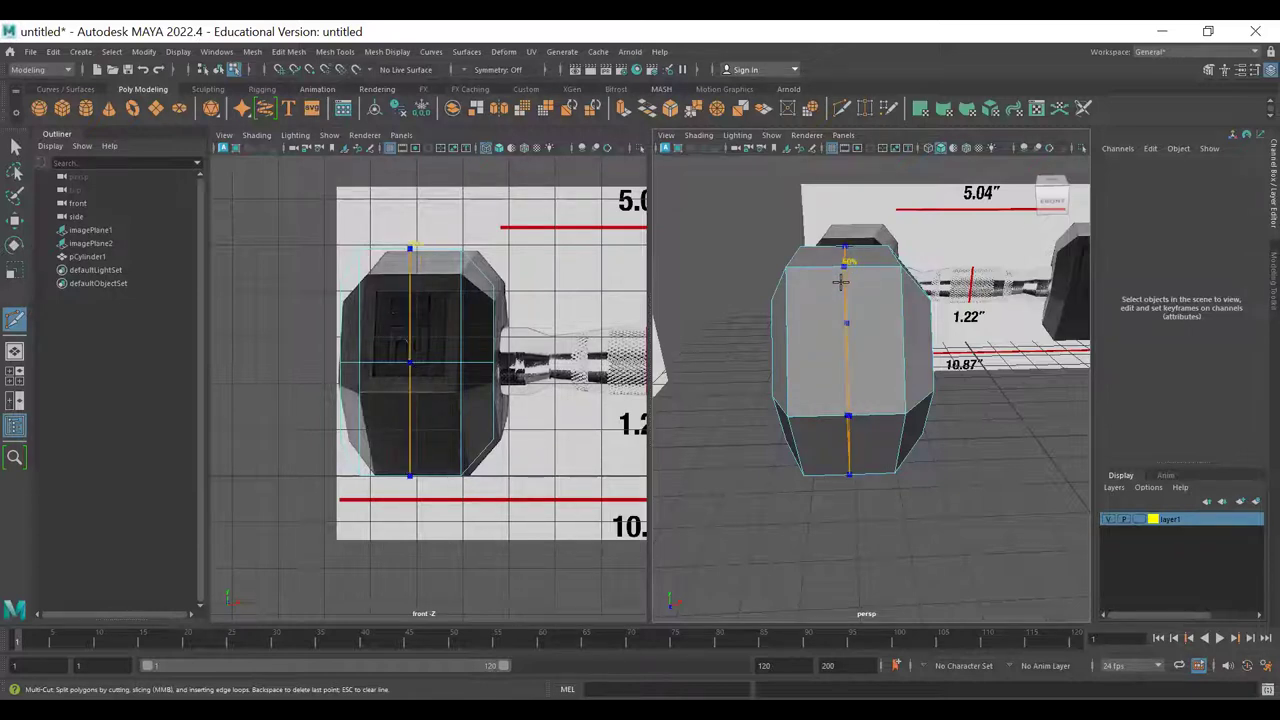
pyautogui.press('Return')
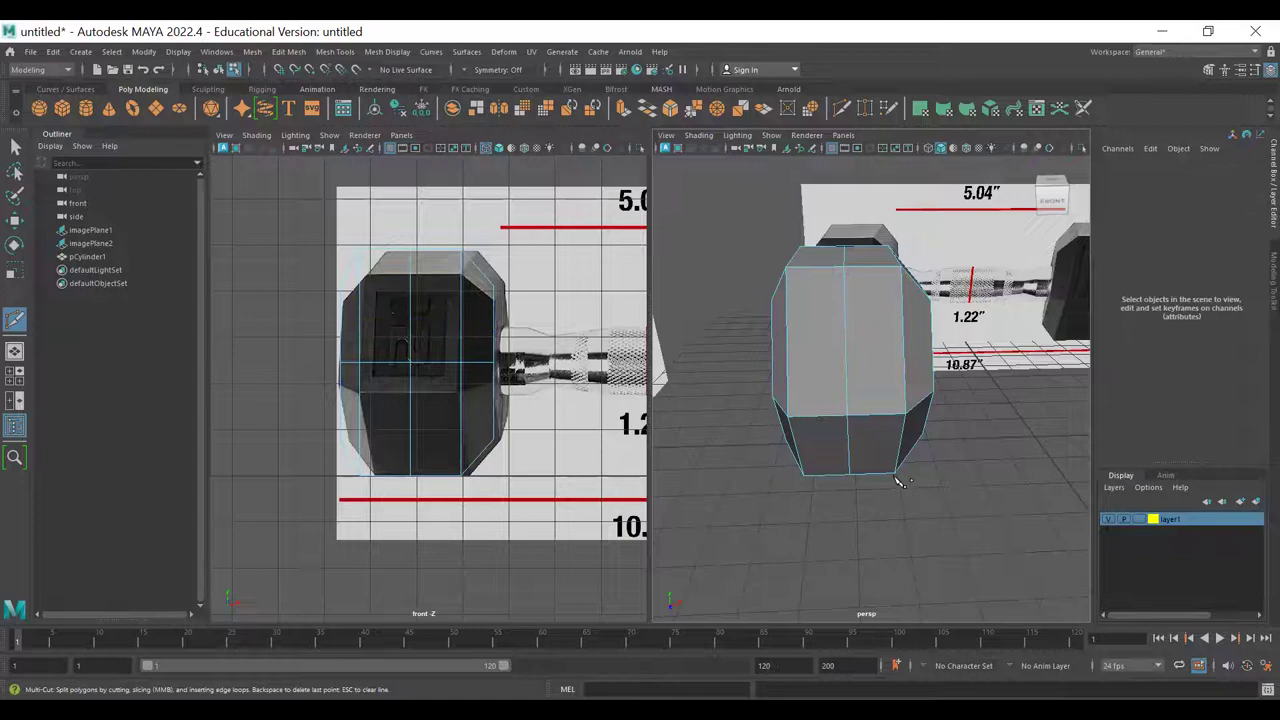
pyautogui.press('q')
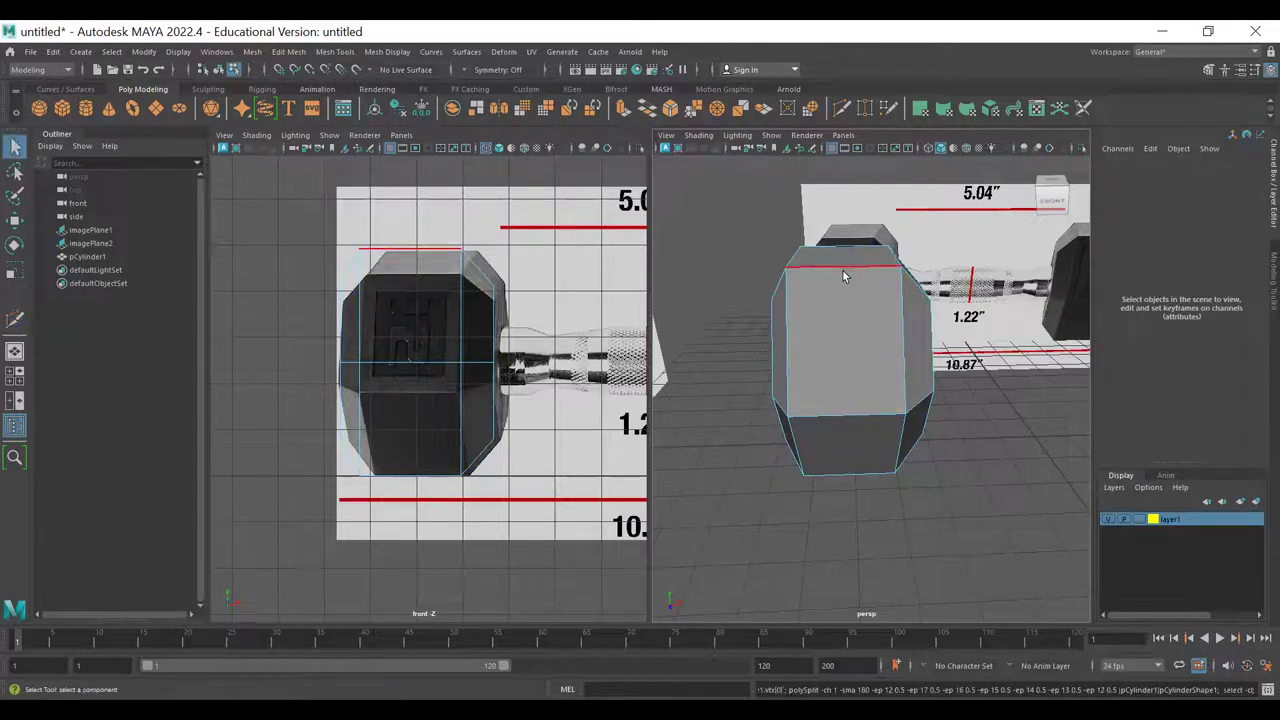
# - Insert a vertical edge loop near the middle of the head's width with the Insert Edge Loop tool
pyautogui.keyDown('shift'); pyautogui.rightClick(844, 273); pyautogui.keyUp('shift')
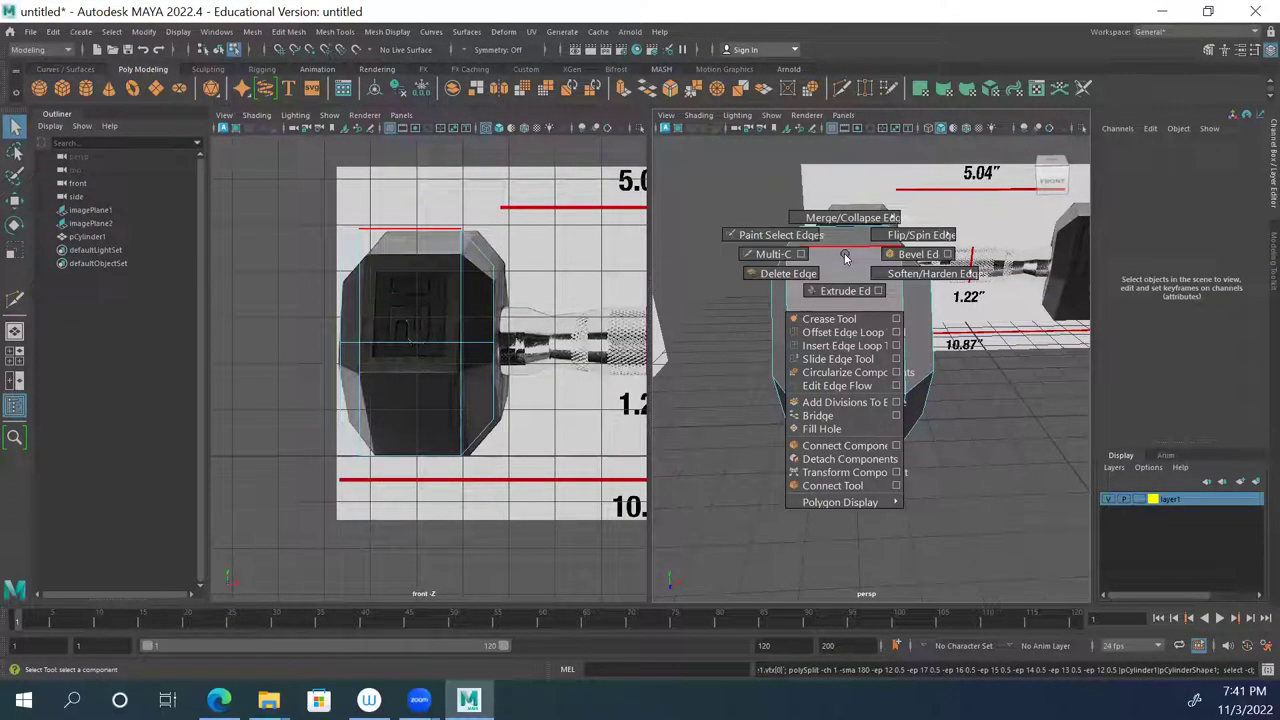
pyautogui.press('F8')
pyautogui.keyDown('shift'); pyautogui.moveTo(861, 245); pyautogui.dragTo(797, 267, button='right'); pyautogui.keyUp('shift')
pyautogui.moveTo(849, 248); pyautogui.dragTo(846, 273)
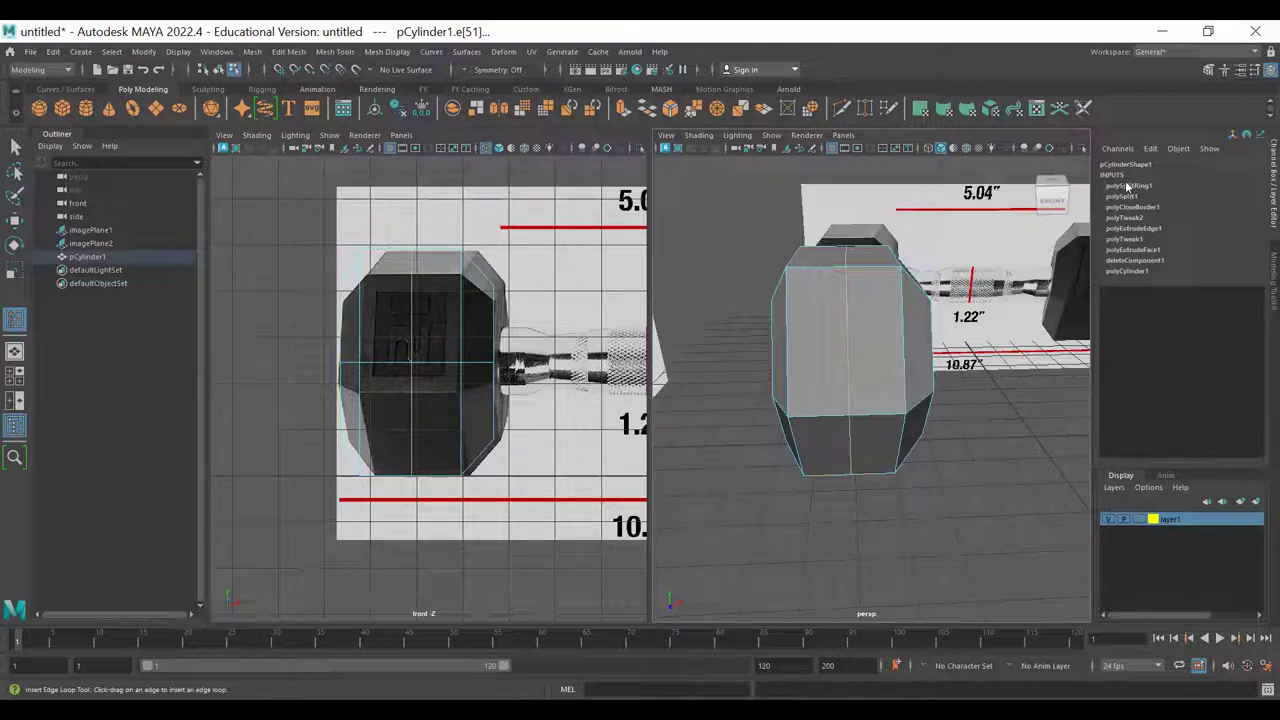
# - Centre the new edge loop by setting the Weight of its polySplitRing1 node to 0.5
pyautogui.press('q')
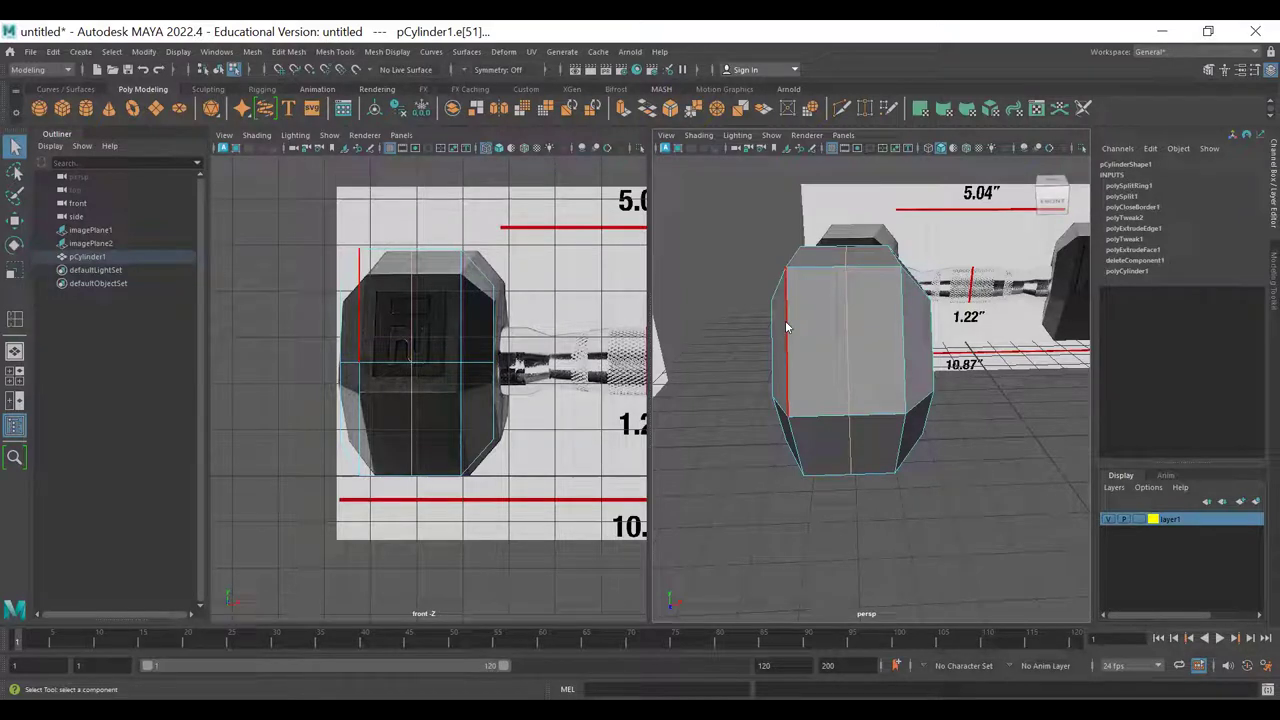
pyautogui.press('F8')
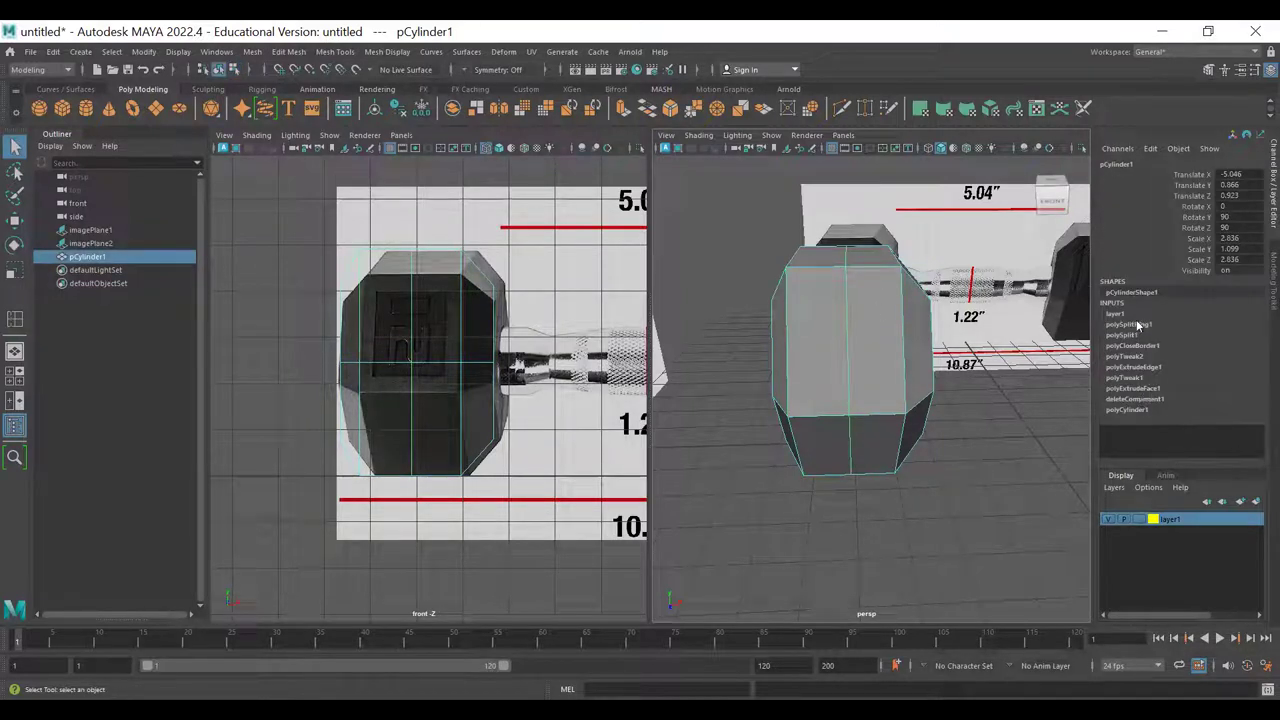
pyautogui.click(1130, 324)
pyautogui.click(1238, 335)
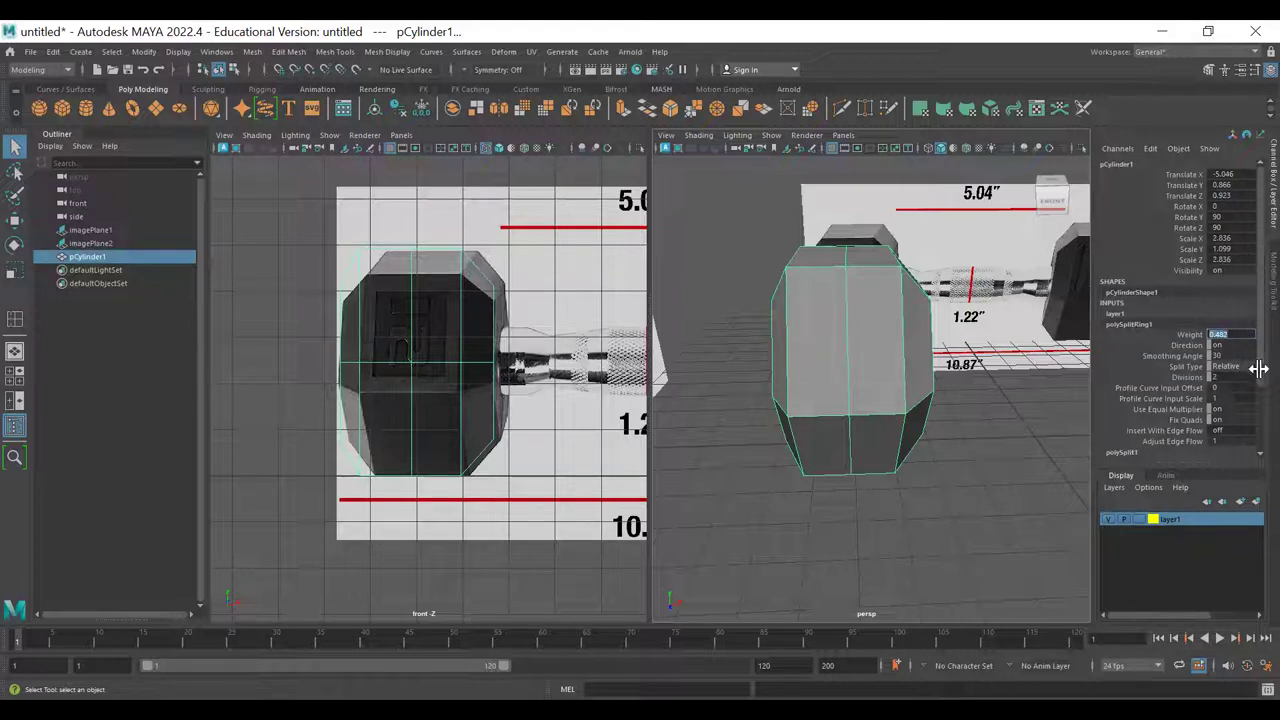
pyautogui.write('.5')
pyautogui.press('Return')
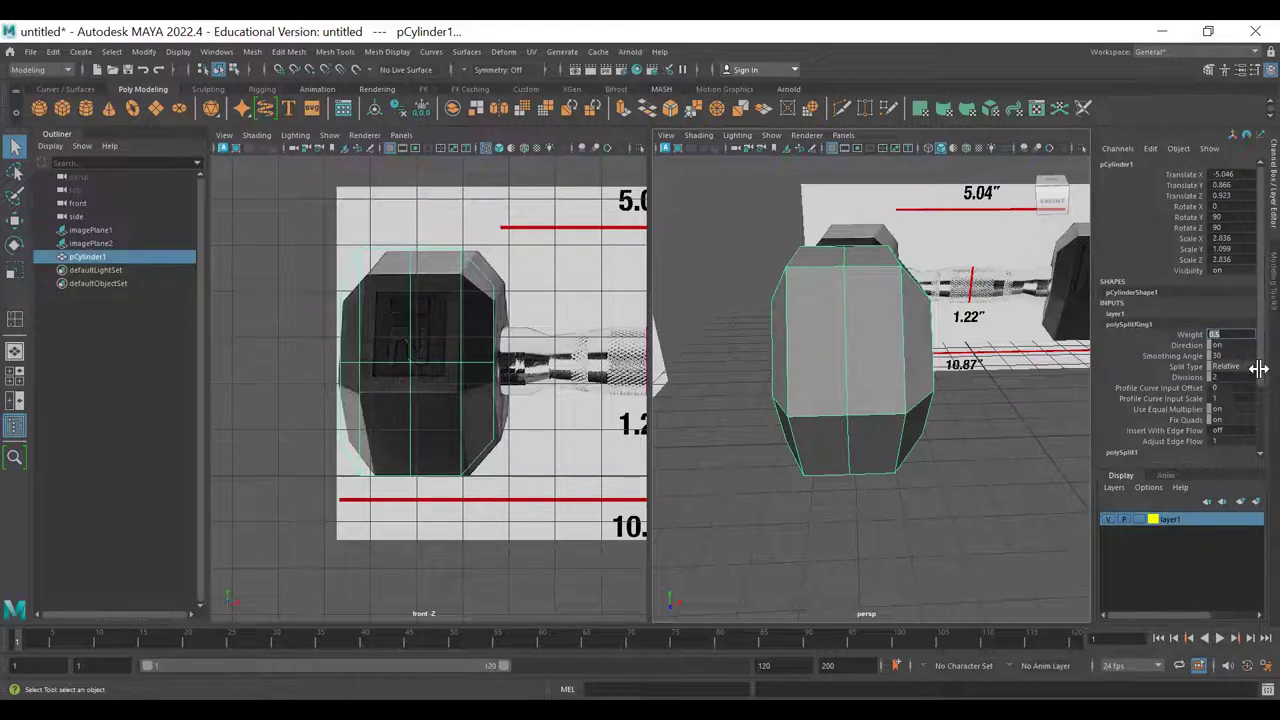
# - Try other Weight values for the edge loop and restore the Weight to 0.5
pyautogui.write('.4')
pyautogui.press('Return')
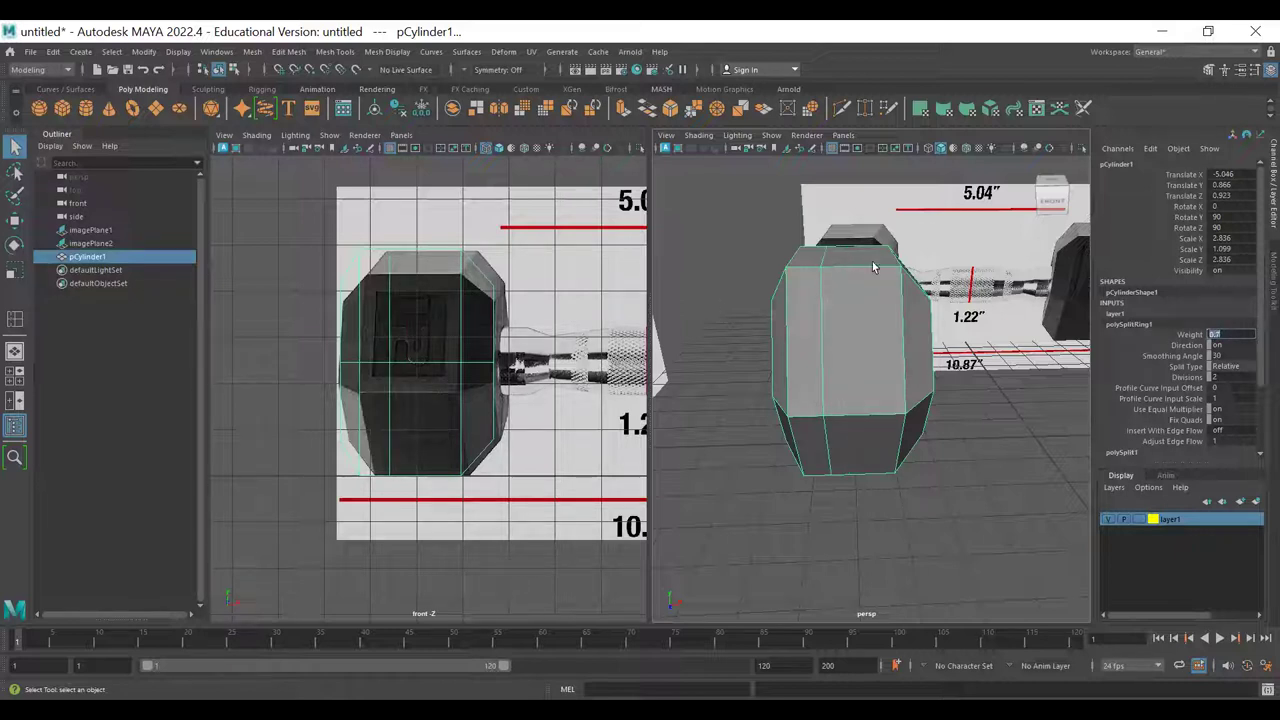
pyautogui.moveTo(1250, 334); pyautogui.dragTo(1179, 333)
pyautogui.press('Return')
pyautogui.write('.5')
pyautogui.press('Return')
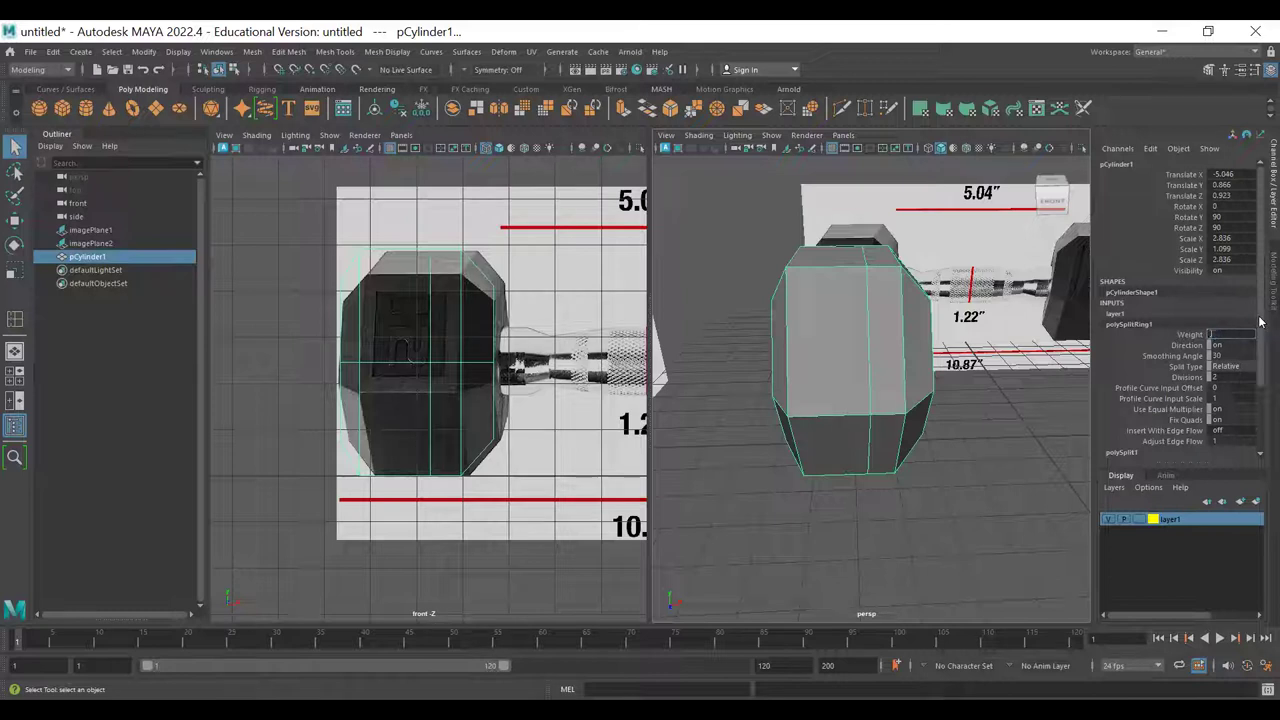
pyautogui.press('Return')
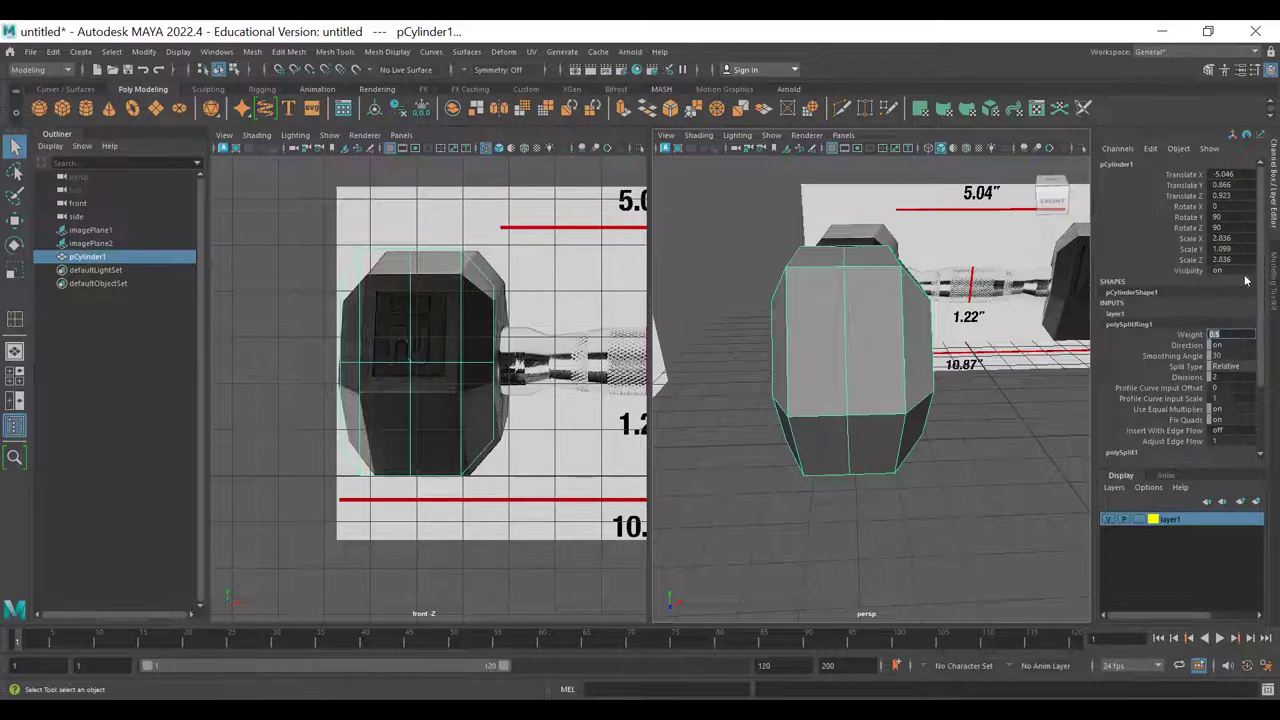
# - Select all faces on the outer side of the centre edge loop and delete that half of the head
pyautogui.keyDown('alt'); pyautogui.moveTo(728, 393); pyautogui.dragTo(645, 535); pyautogui.keyUp('alt')
pyautogui.keyDown('alt'); pyautogui.moveTo(822, 436); pyautogui.dragTo(907, 300); pyautogui.keyUp('alt')
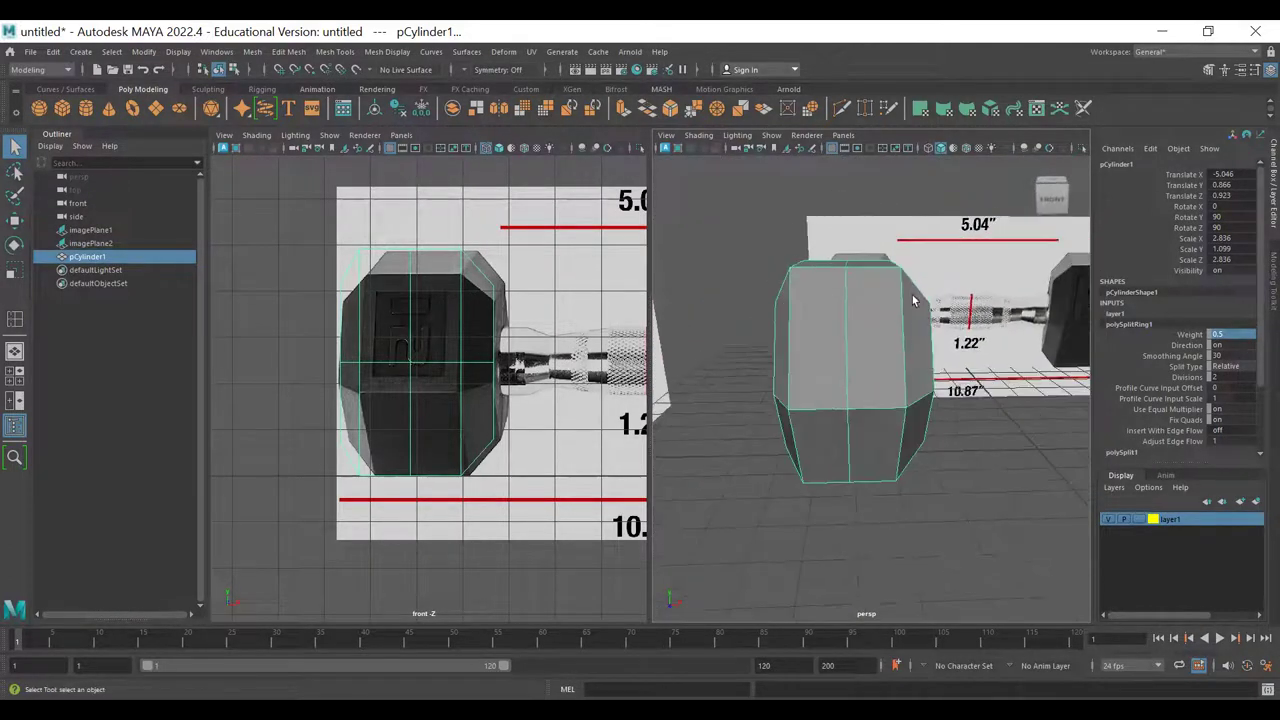
pyautogui.keyDown('alt'); pyautogui.moveTo(821, 313); pyautogui.dragTo(824, 312); pyautogui.keyUp('alt')
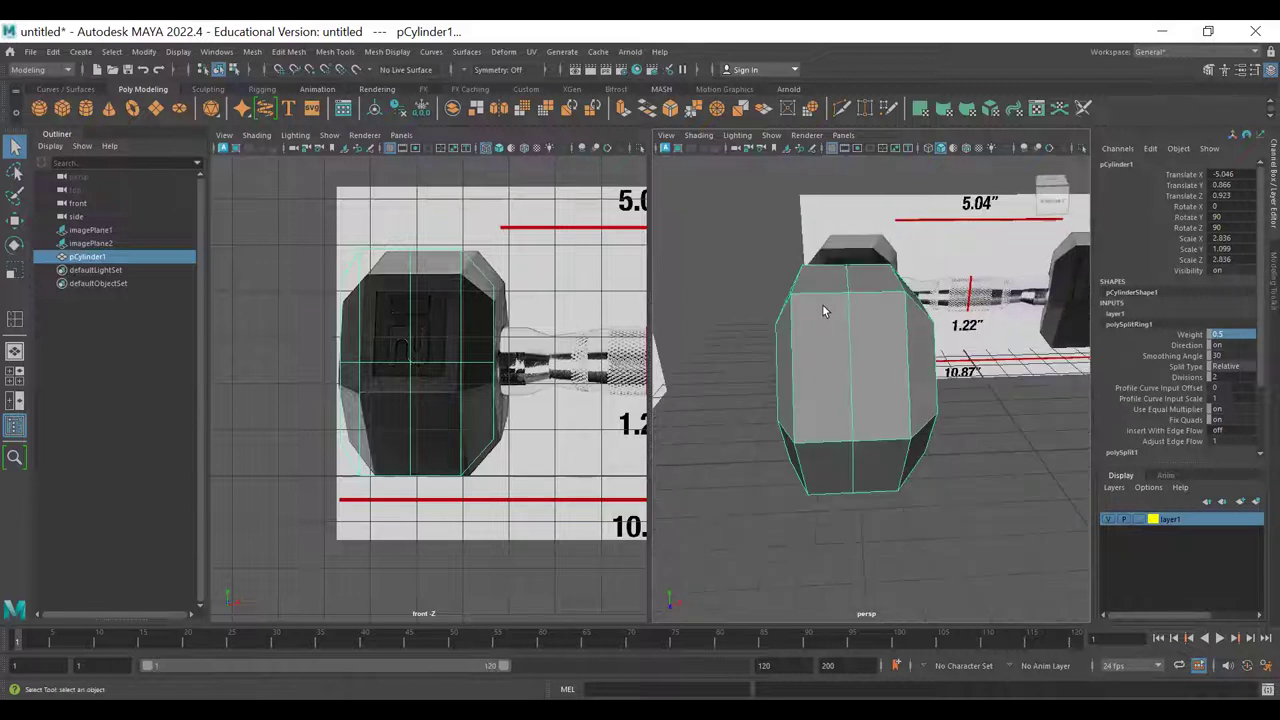
pyautogui.keyDown('alt'); pyautogui.moveTo(795, 376); pyautogui.dragTo(816, 282); pyautogui.keyUp('alt')
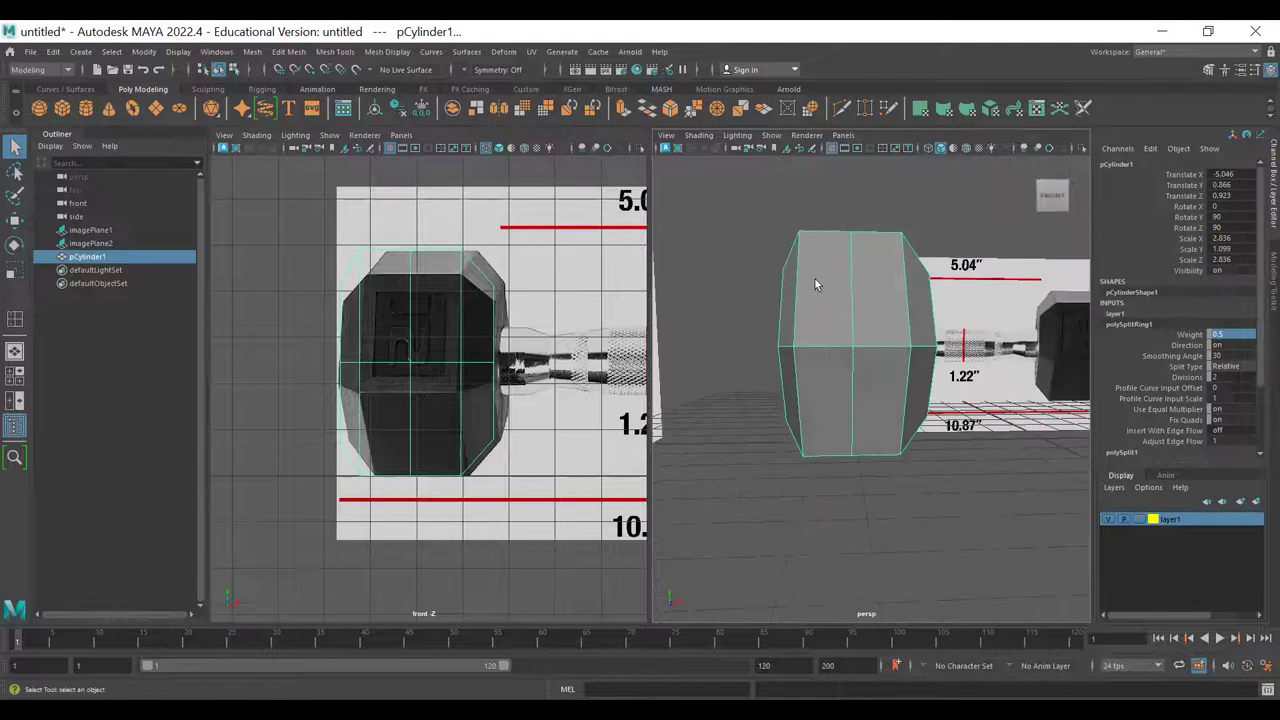
pyautogui.moveTo(816, 281)
pyautogui.mouseDown(button='right')
pyautogui.moveTo(817, 323)
pyautogui.moveTo(818, 300)
pyautogui.mouseUp(button='right')
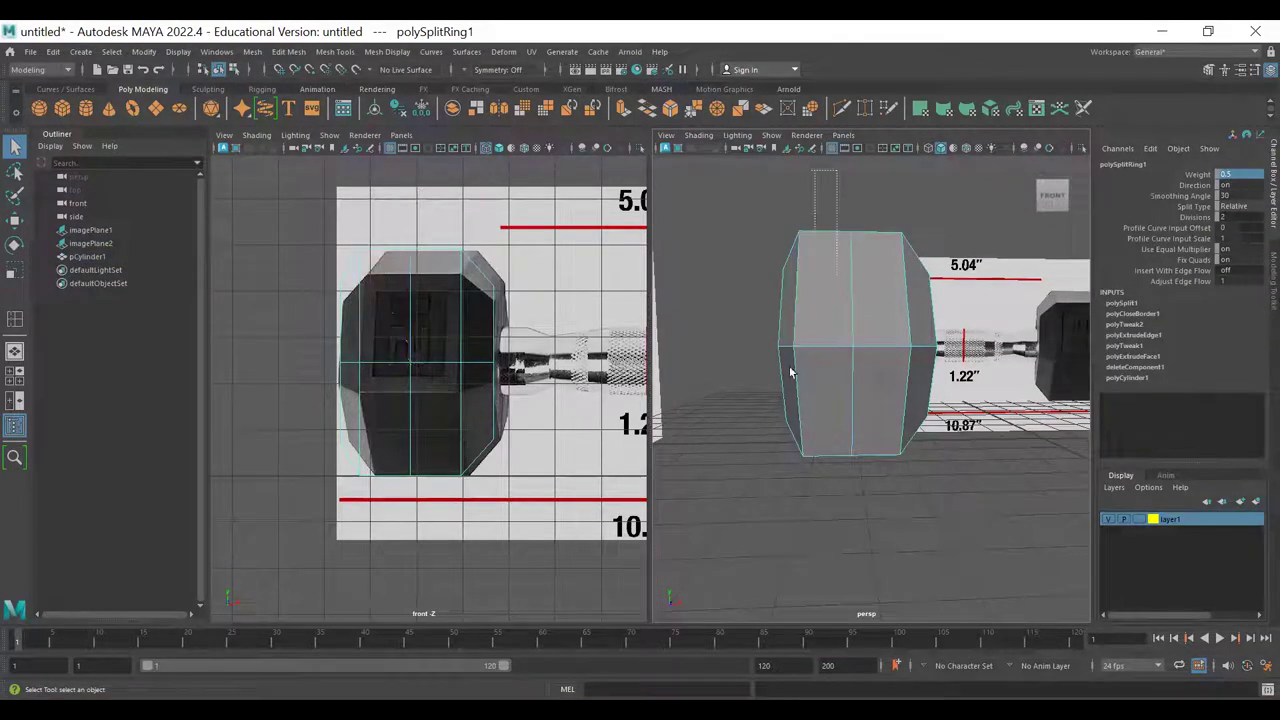
pyautogui.moveTo(789, 372); pyautogui.dragTo(716, 520)
pyautogui.keyDown('alt'); pyautogui.moveTo(762, 301); pyautogui.dragTo(740, 258); pyautogui.keyUp('alt')
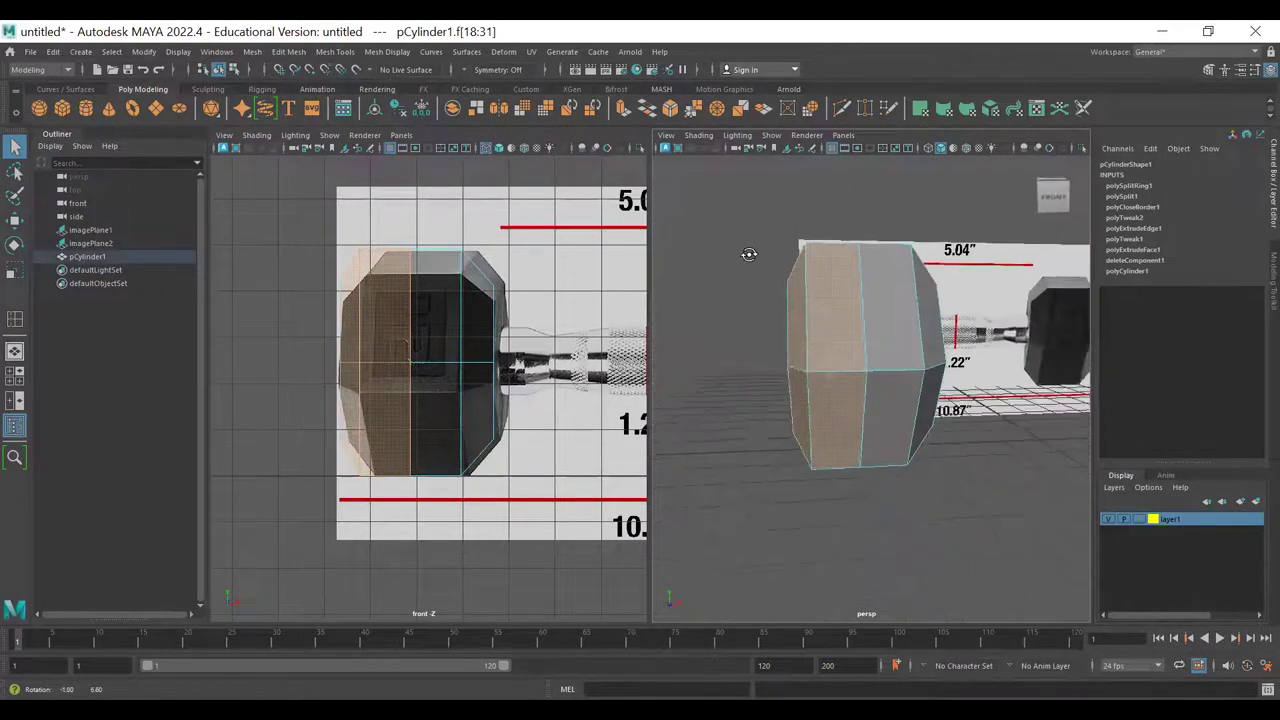
pyautogui.press('Delete')
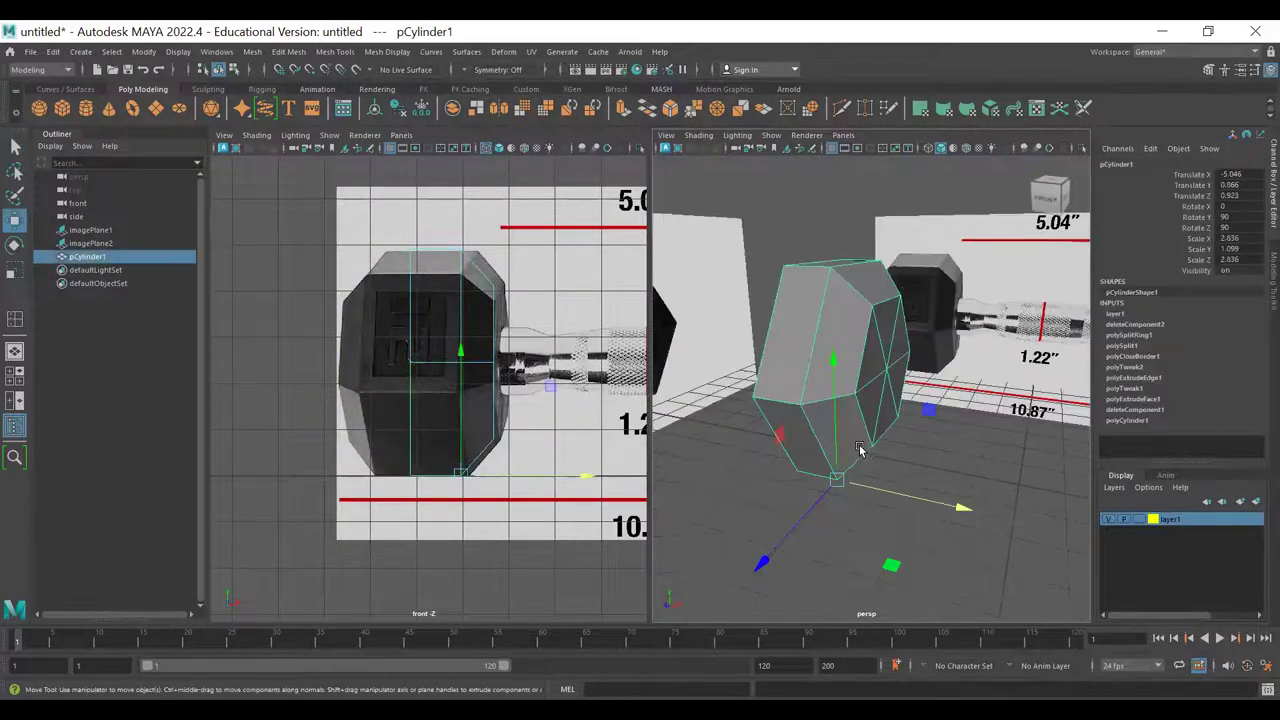
# - Duplicate the remaining half of the head and undo the duplication
pyautogui.keyDown('alt'); pyautogui.moveTo(810, 408); pyautogui.dragTo(893, 493); pyautogui.keyUp('alt')
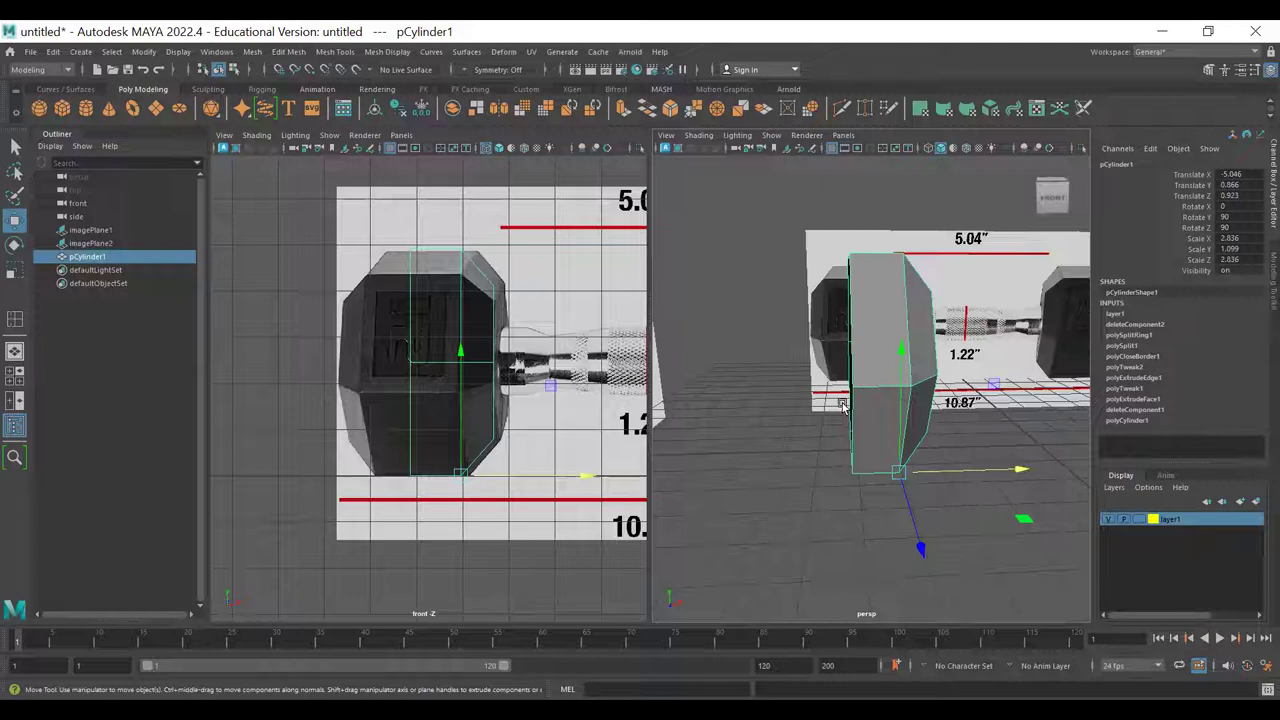
pyautogui.keyDown('alt'); pyautogui.moveTo(874, 480); pyautogui.dragTo(859, 452); pyautogui.keyUp('alt')
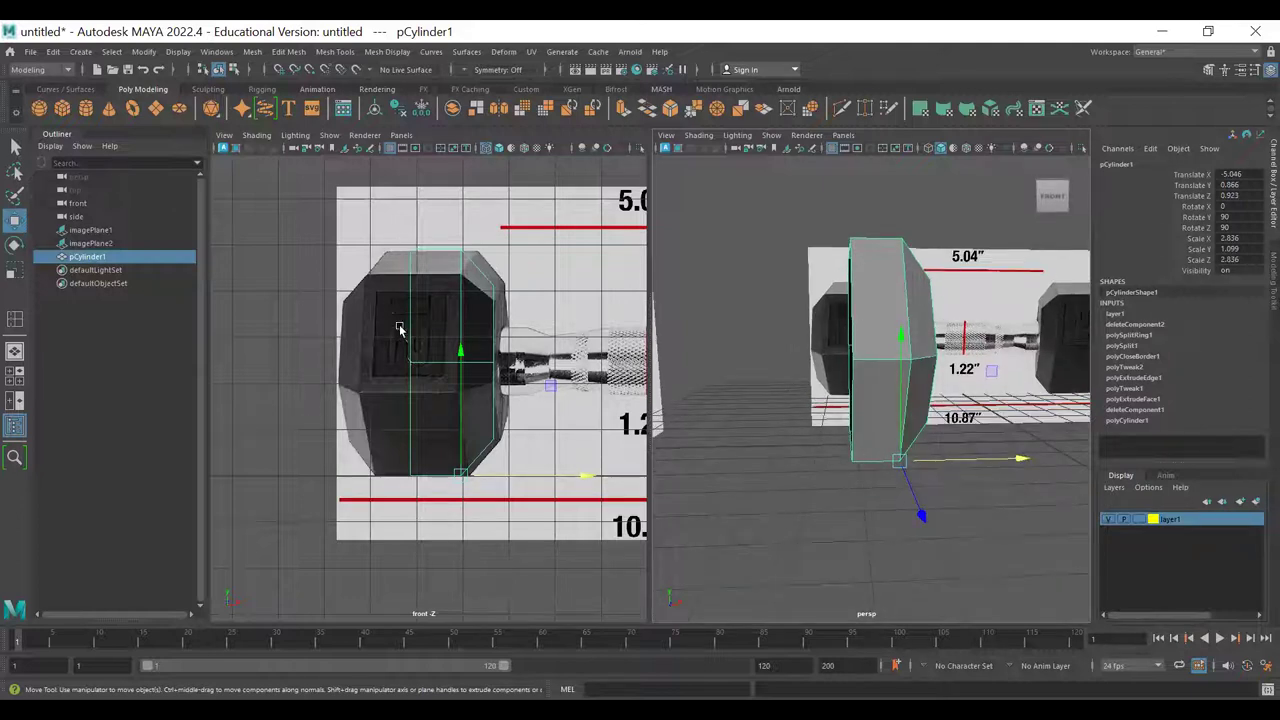
pyautogui.keyDown('alt'); pyautogui.moveTo(771, 480); pyautogui.dragTo(796, 481); pyautogui.keyUp('alt')
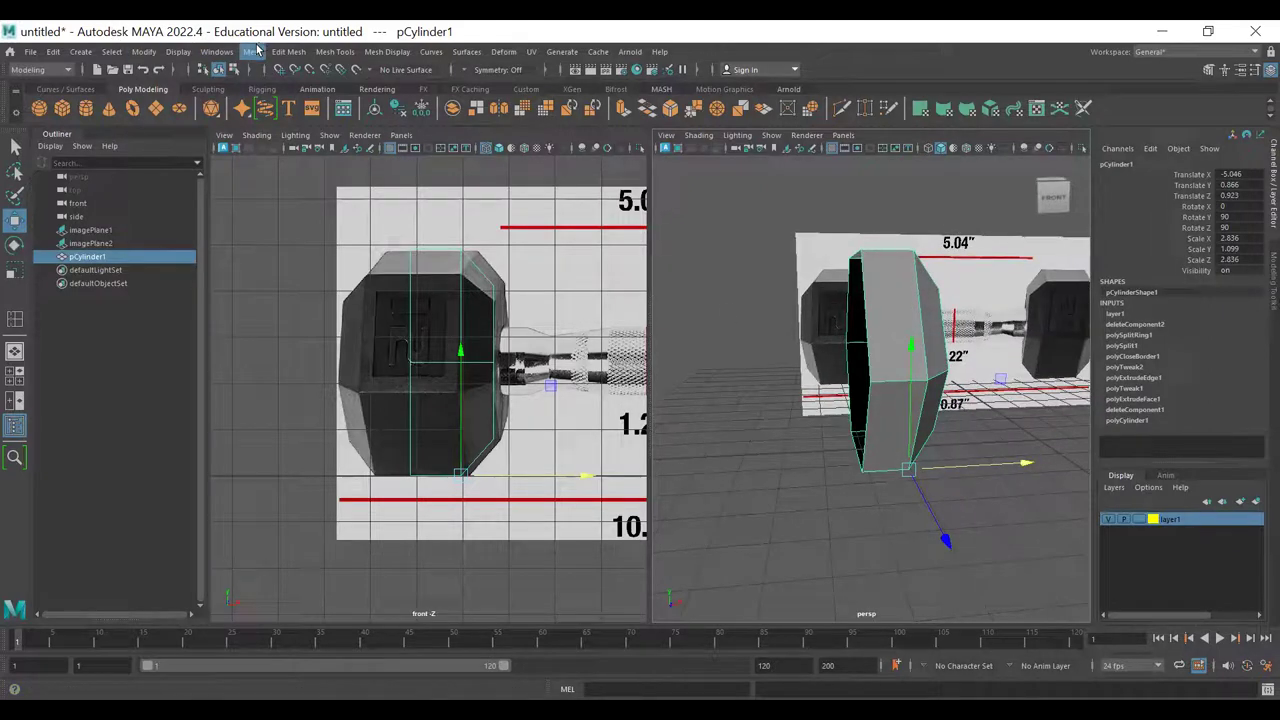
pyautogui.hotkey('ctrl', 'd')
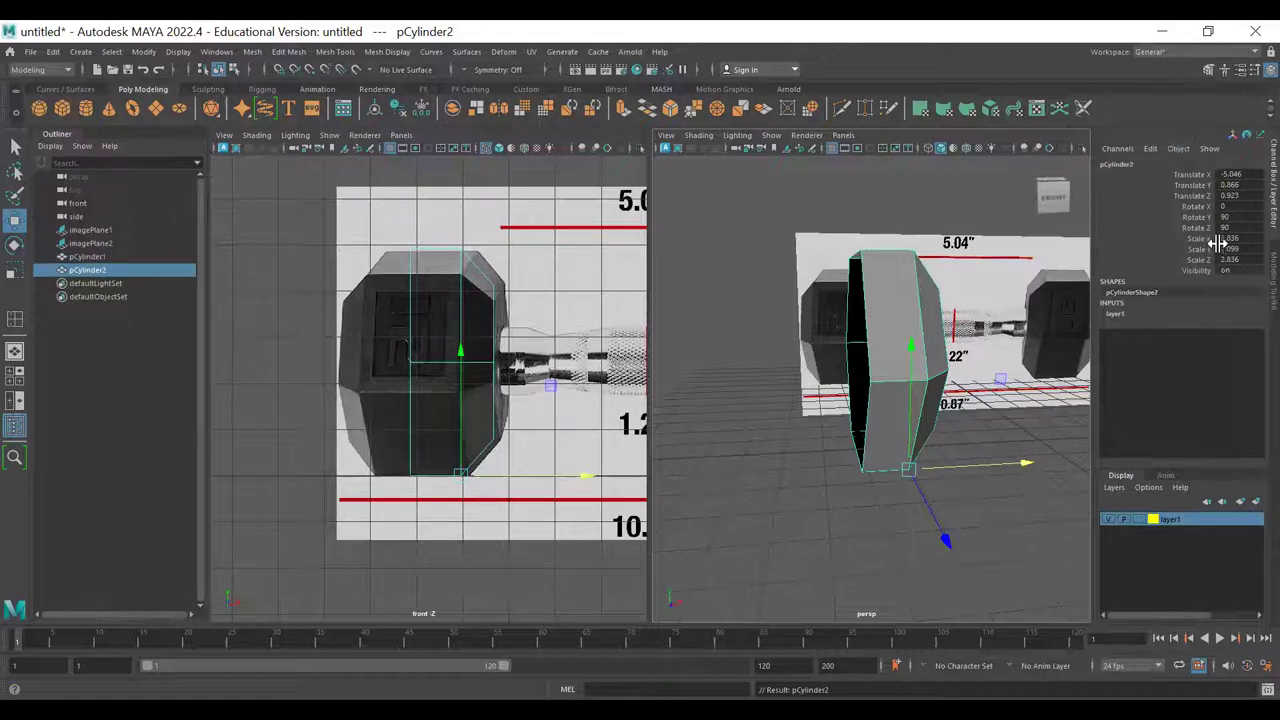
pyautogui.hotkey('ctrl', 'z')
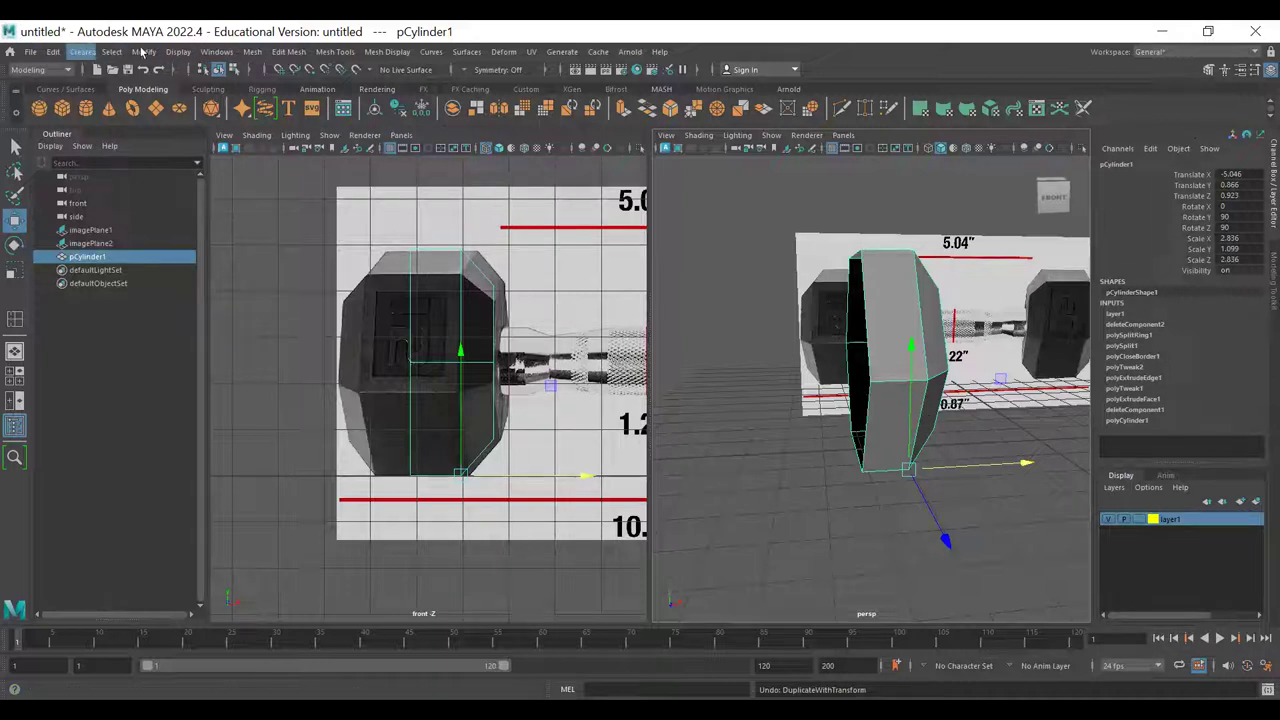
# - Delete the construction history of the remaining half of the head
pyautogui.click(81, 51)
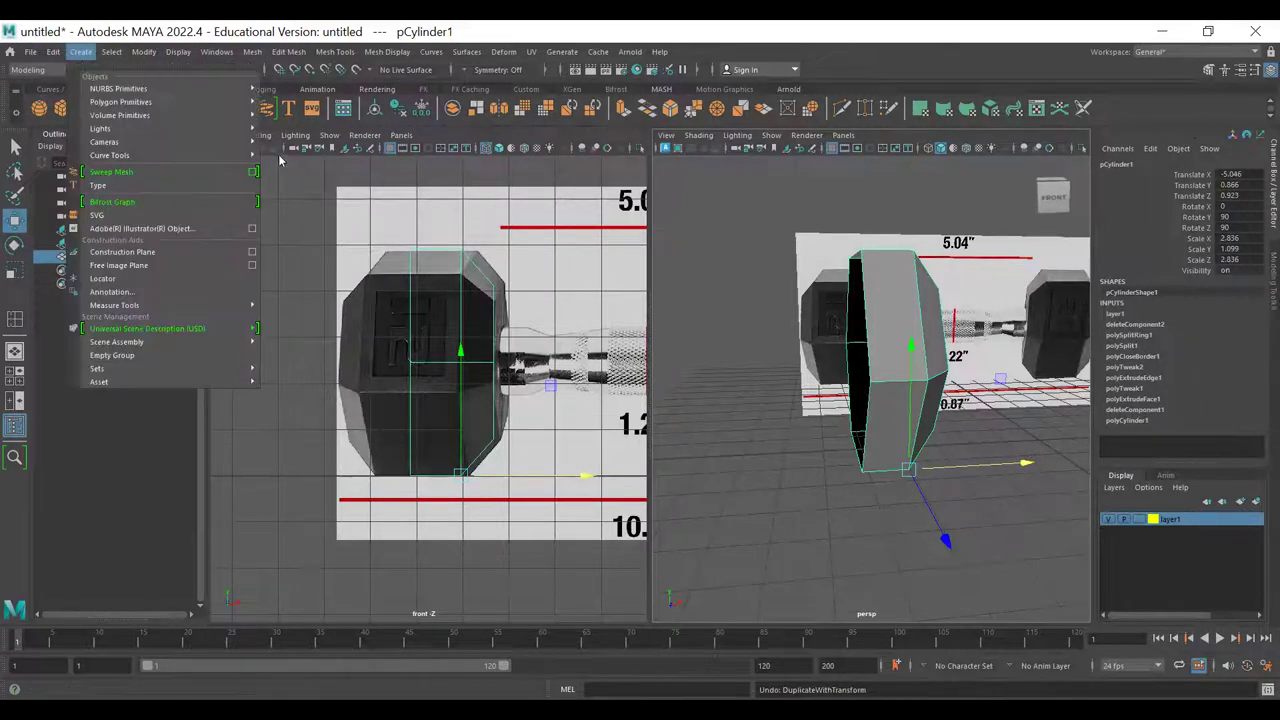
pyautogui.moveTo(53, 51)
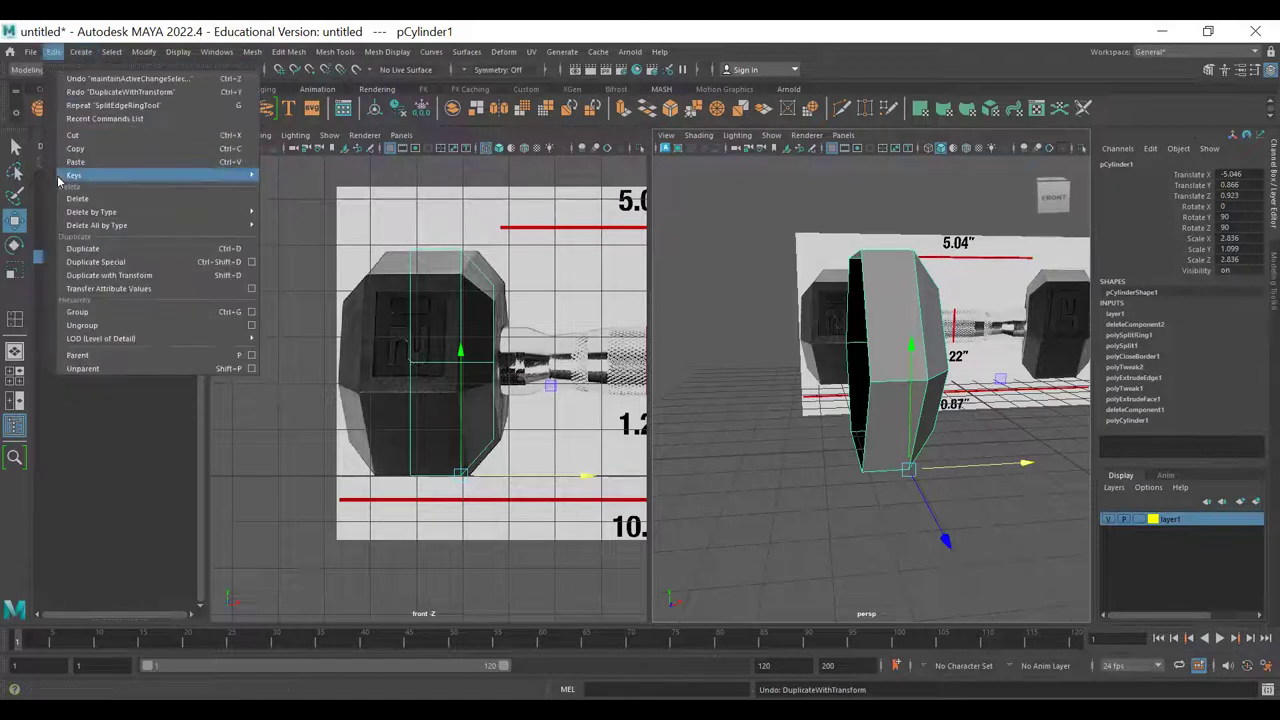
pyautogui.moveTo(106, 216)
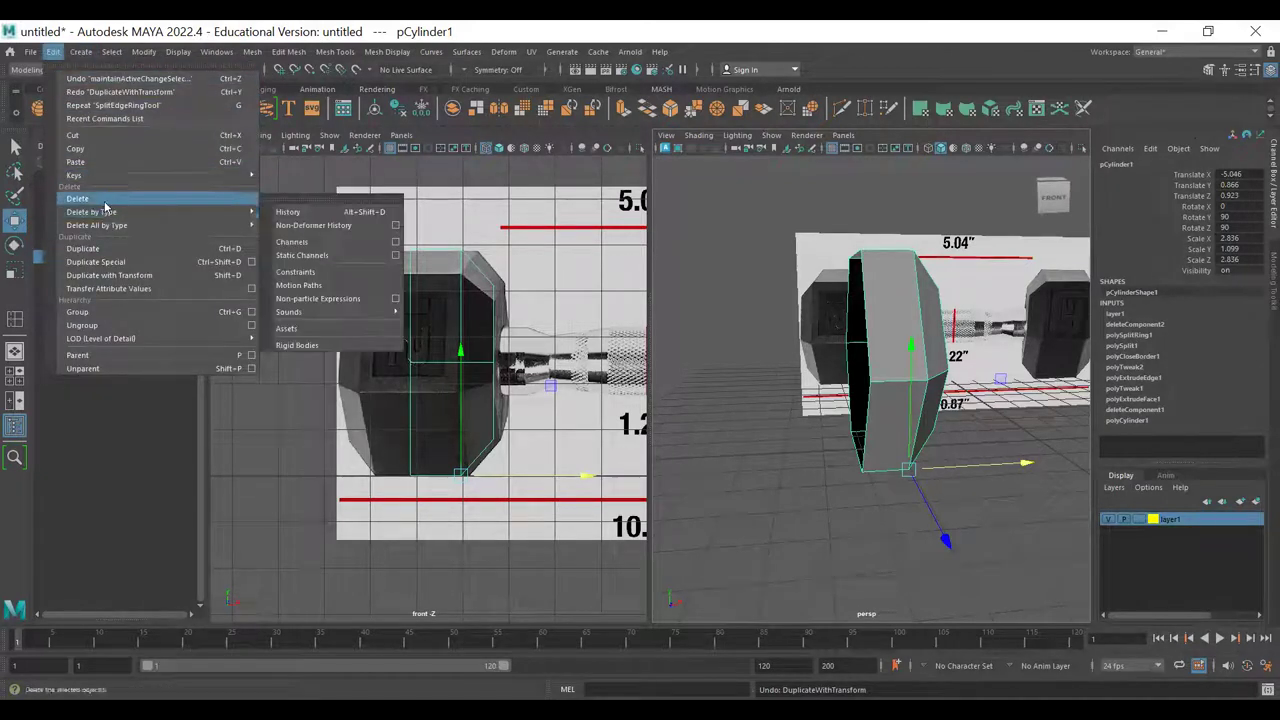
pyautogui.click(312, 215)
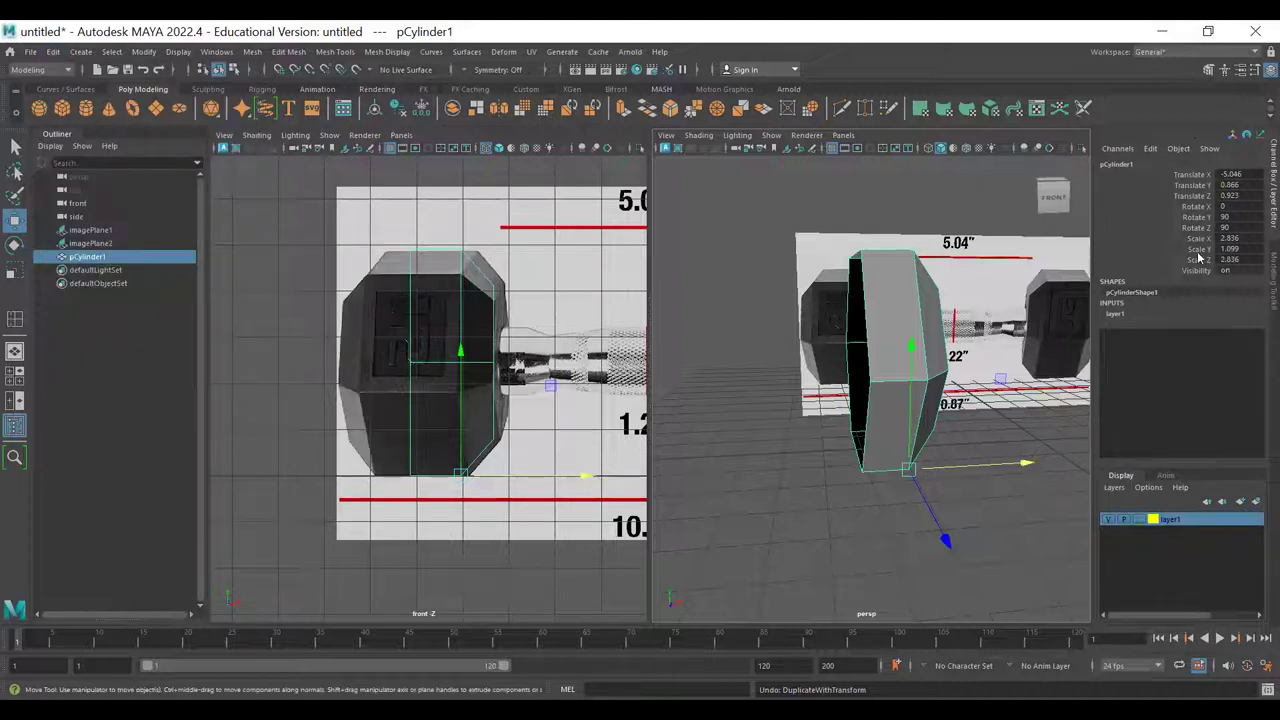
# - Tilt the half head in the front plane, bringing its Rotate X to about -120, and activate the Move tool
pyautogui.click(143, 52)
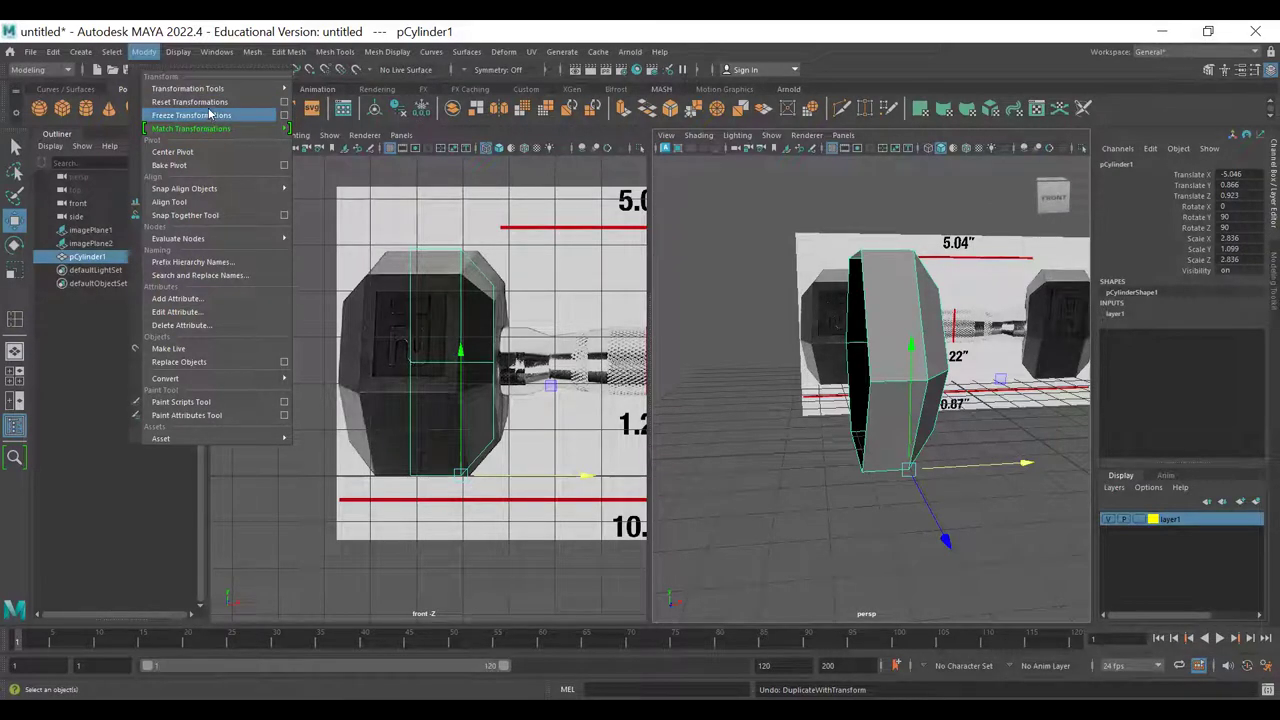
pyautogui.keyDown('alt'); pyautogui.moveTo(889, 522); pyautogui.dragTo(877, 516); pyautogui.keyUp('alt')
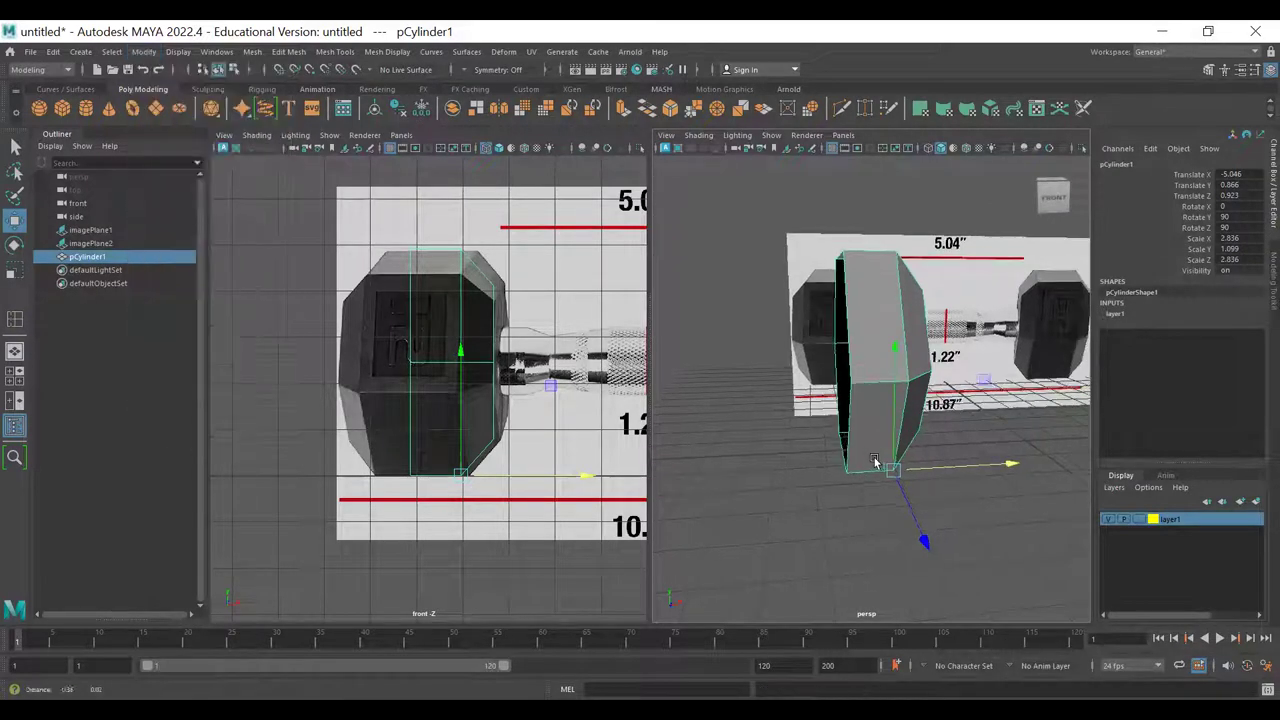
pyautogui.press('e')
pyautogui.moveTo(866, 352); pyautogui.dragTo(795, 382)
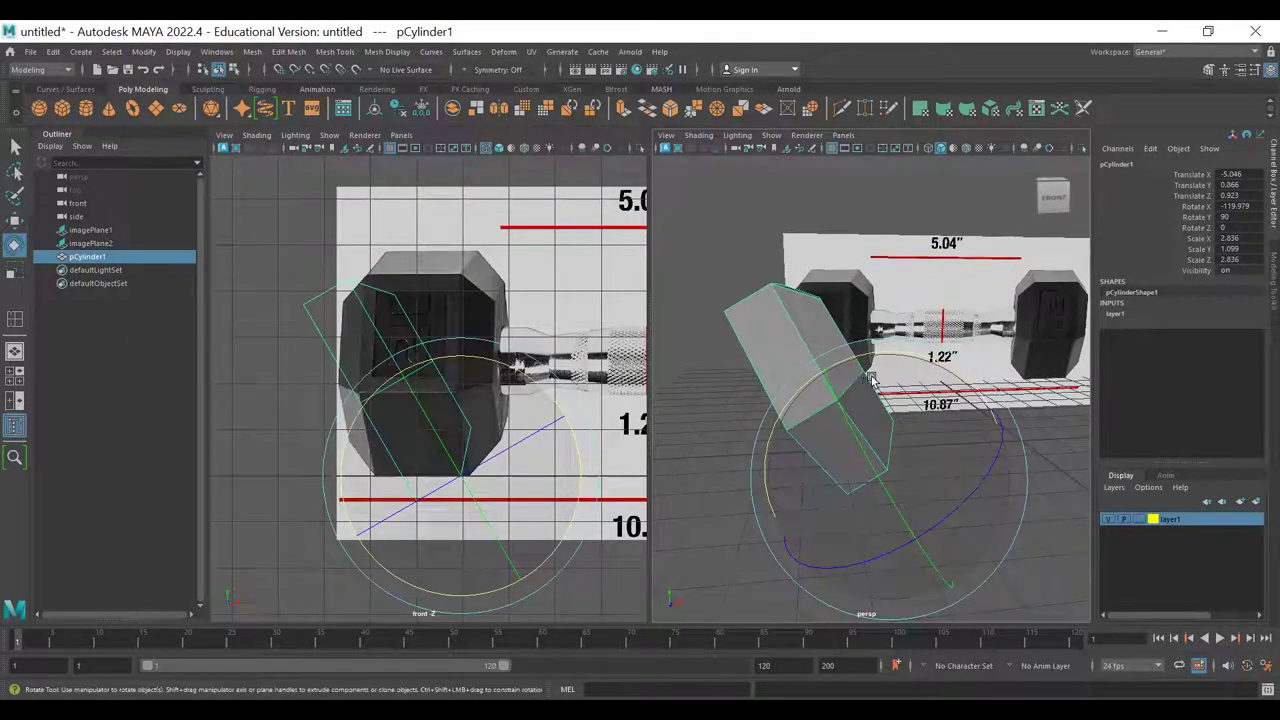
pyautogui.press('w')
pyautogui.moveTo(866, 422); pyautogui.dragTo(836, 414)
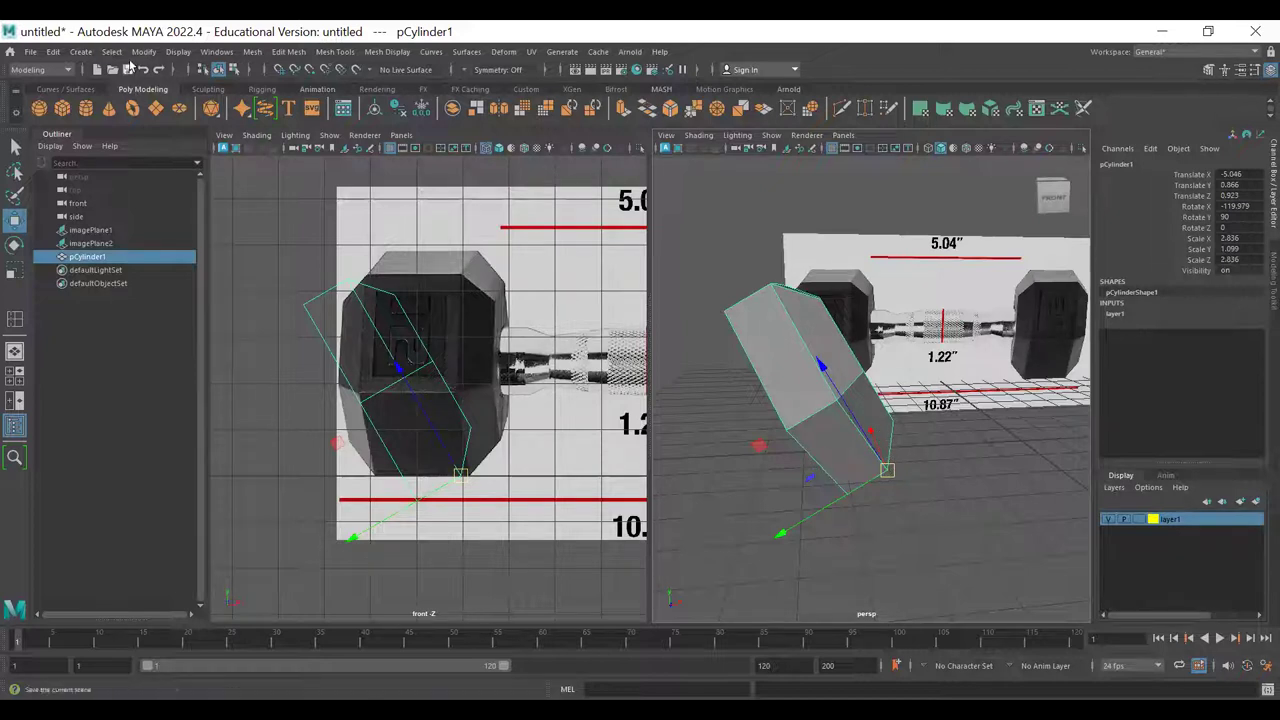
# - Freeze the transformations of the tilted half head
pyautogui.click(150, 51)
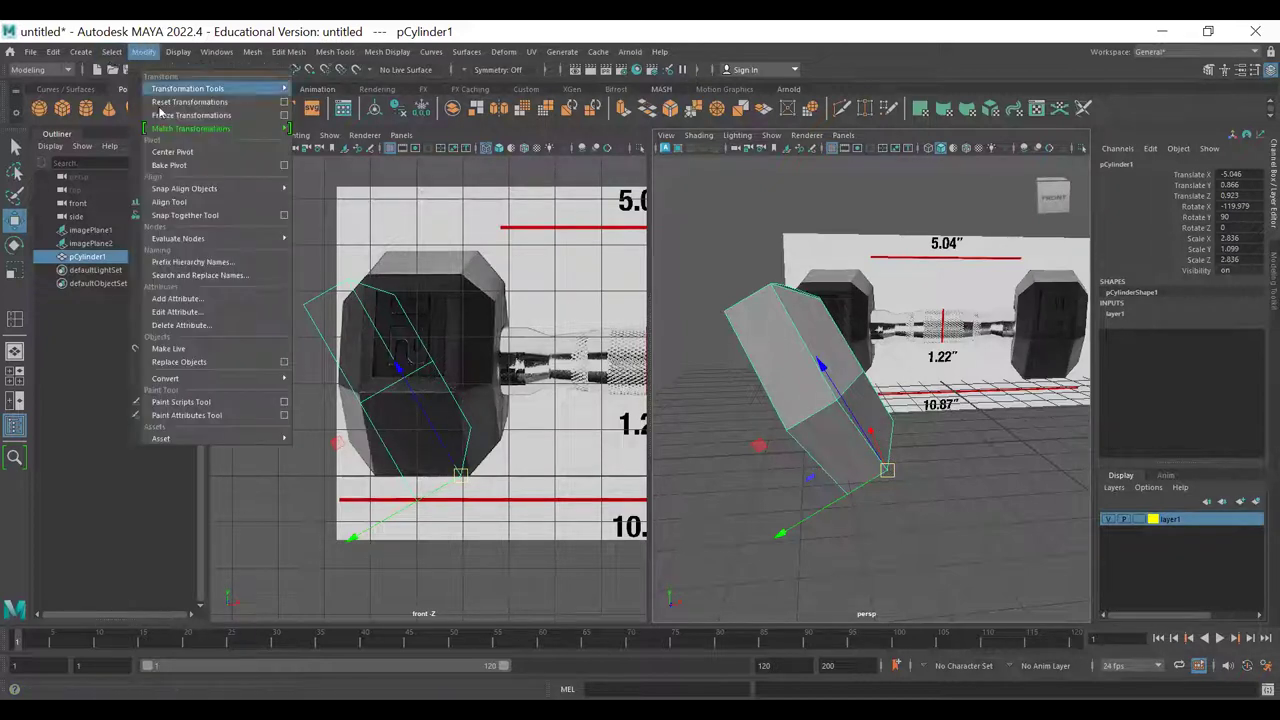
pyautogui.moveTo(112, 52)
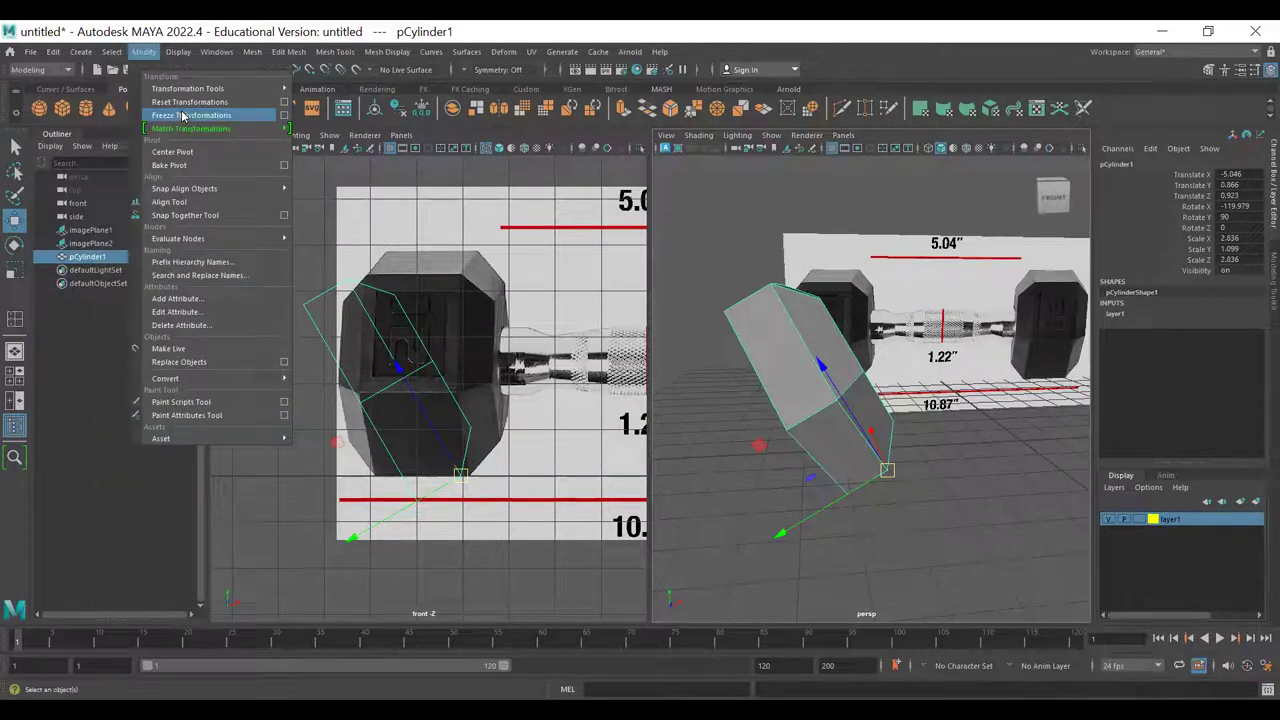
pyautogui.click(182, 116)
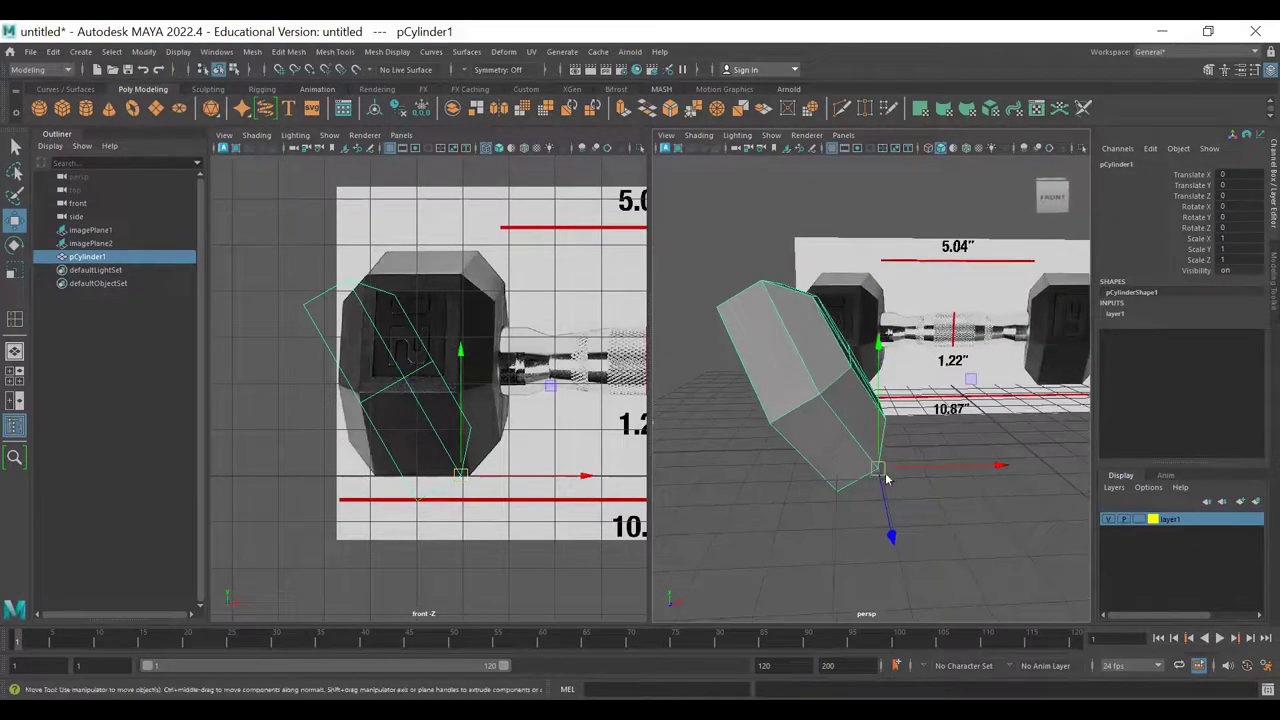
# - Orient the Move tool axes to a face on the chamfered inner side of the tilted half head
pyautogui.moveTo(886, 474); pyautogui.dragTo(800, 453)
pyautogui.keyDown('alt'); pyautogui.moveTo(912, 466); pyautogui.dragTo(824, 394); pyautogui.keyUp('alt')
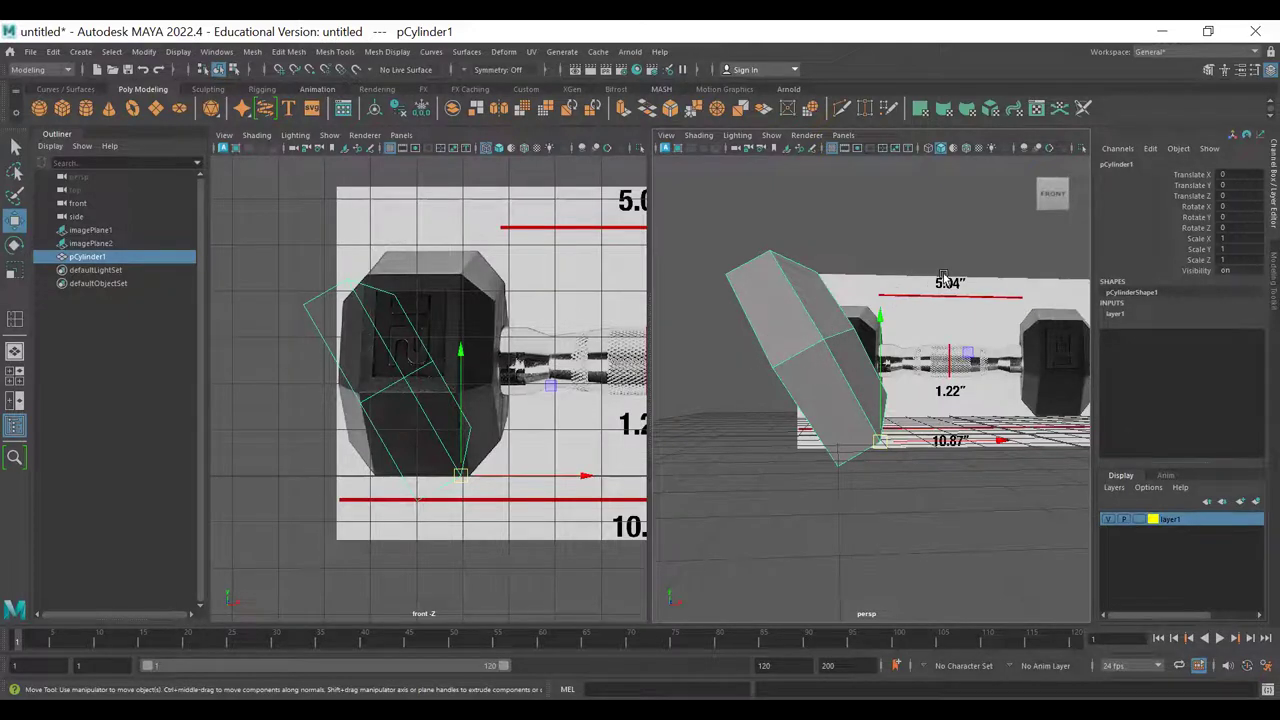
pyautogui.keyDown('alt'); pyautogui.moveTo(913, 311); pyautogui.dragTo(850, 335); pyautogui.keyUp('alt')
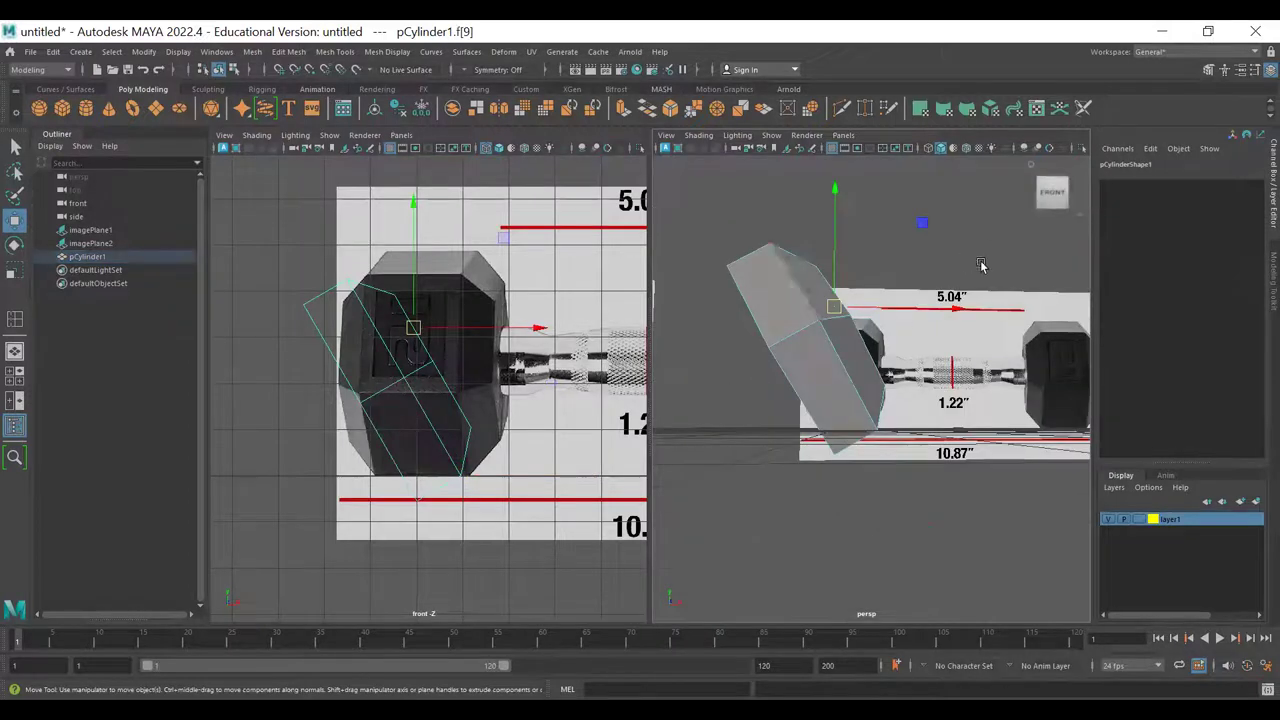
pyautogui.keyDown('alt'); pyautogui.moveTo(746, 340); pyautogui.dragTo(860, 328); pyautogui.keyUp('alt')
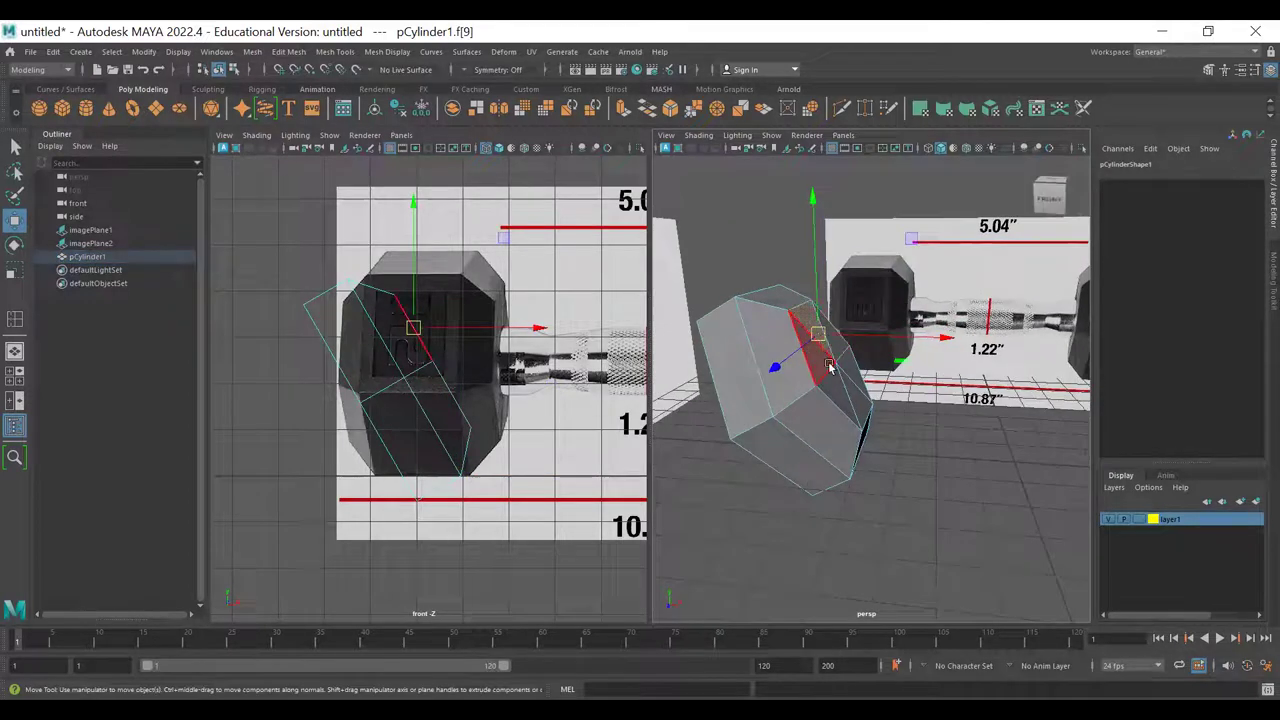
pyautogui.press('F8')
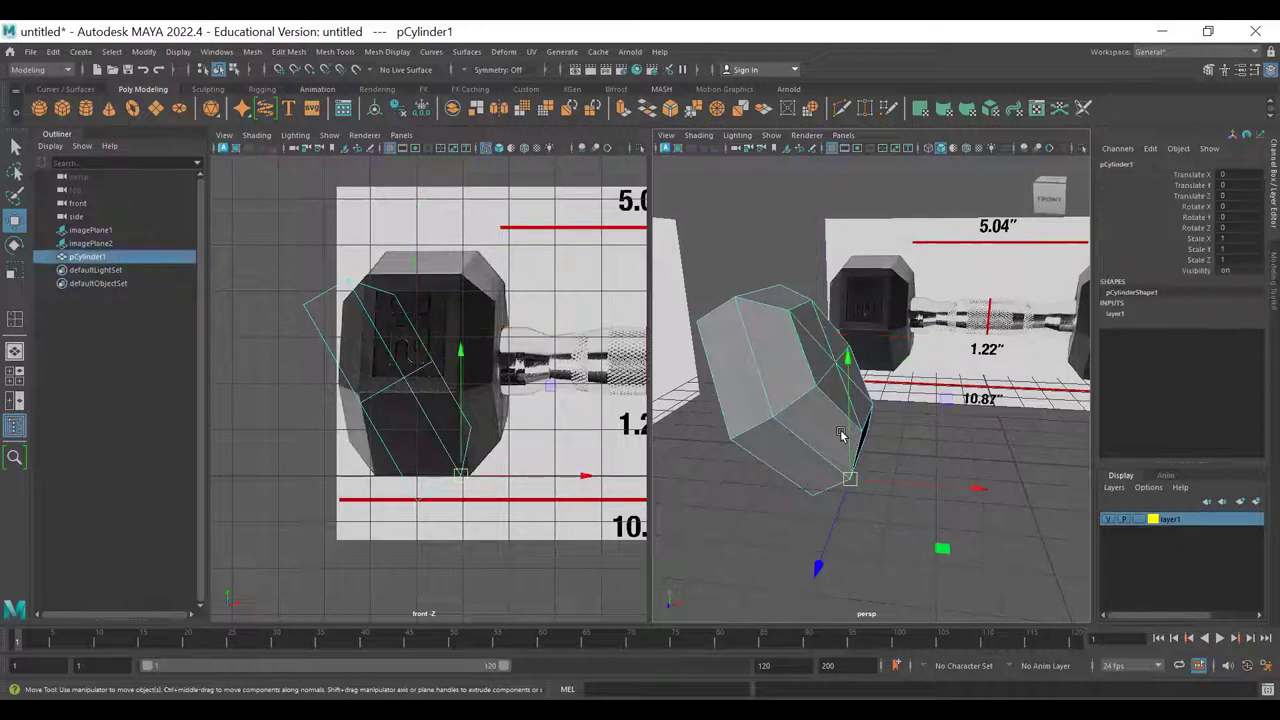
pyautogui.press('w')
pyautogui.moveTo(850, 446); pyautogui.dragTo(776, 499)
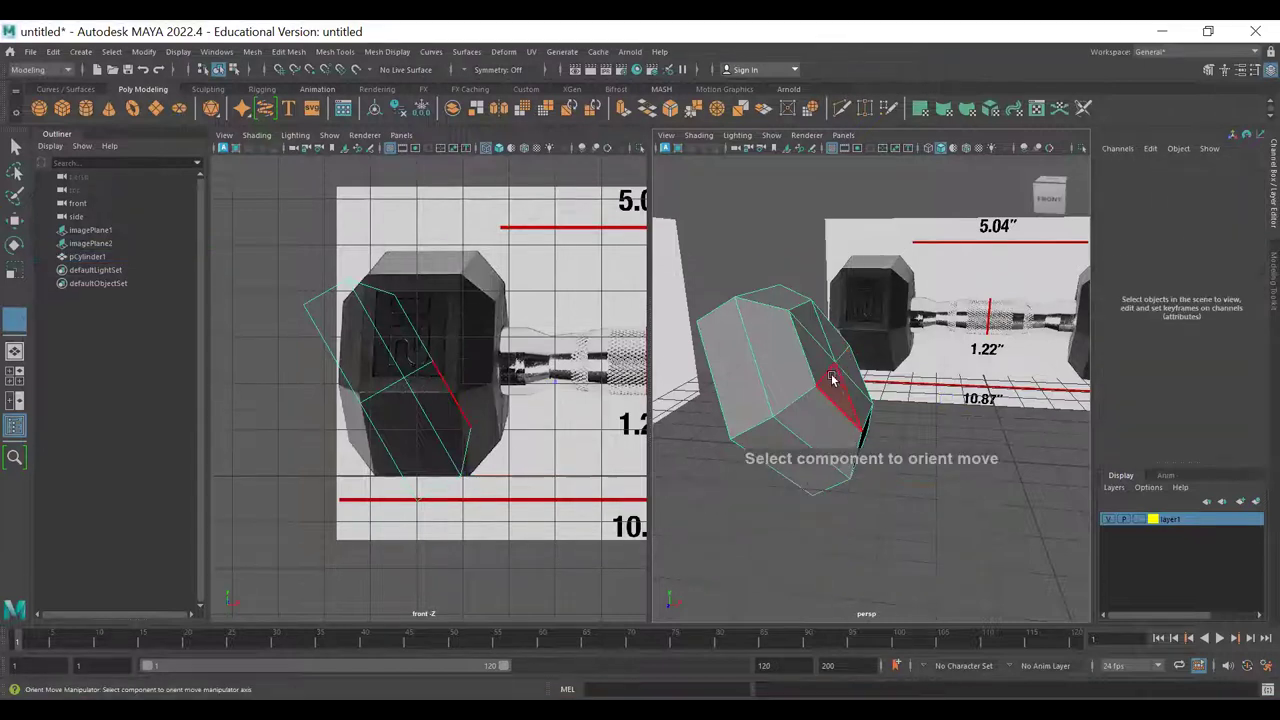
pyautogui.click(827, 346)
pyautogui.moveTo(803, 458)
pyautogui.keyDown('alt'); pyautogui.mouseDown()
pyautogui.moveTo(831, 446)
pyautogui.moveTo(834, 469)
pyautogui.moveTo(829, 457)
pyautogui.moveTo(805, 478)
pyautogui.mouseUp(); pyautogui.keyUp('alt')
pyautogui.click(805, 478)
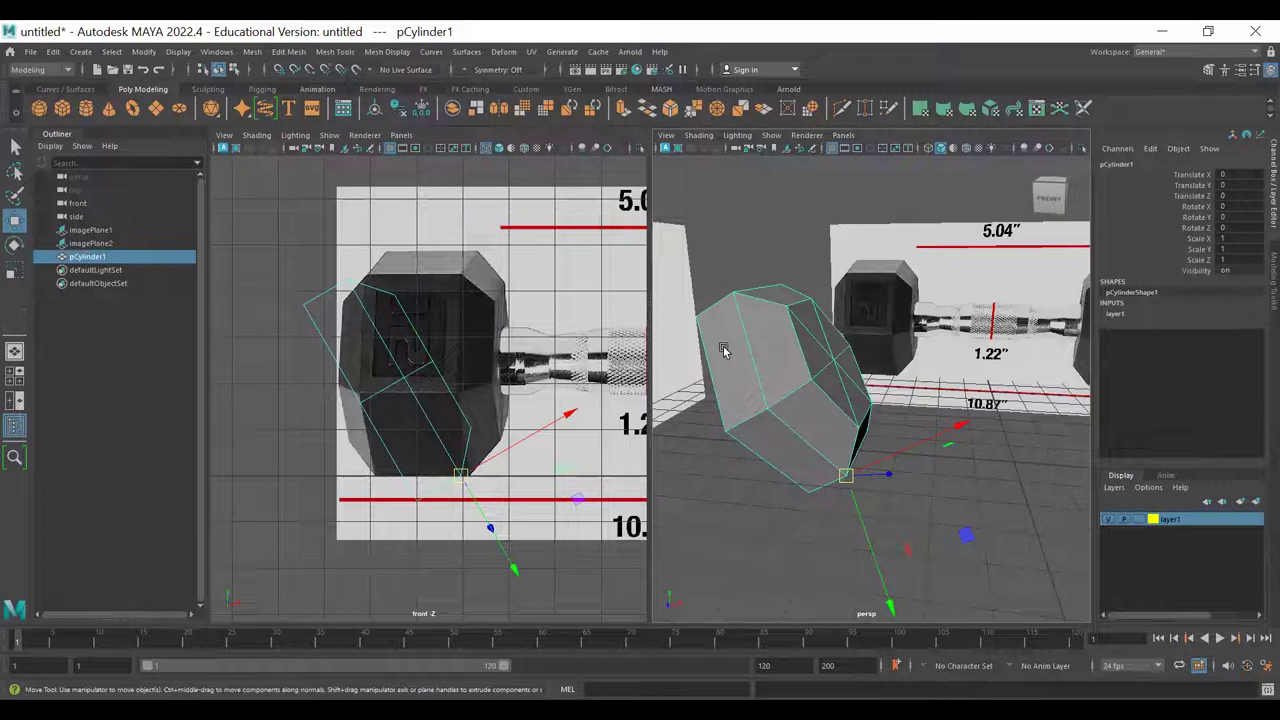
pyautogui.keyDown('alt'); pyautogui.moveTo(714, 450); pyautogui.dragTo(745, 470); pyautogui.keyUp('alt')
# - Undo the Move axis reorientation, the frozen transformations and the tilt of the half head
pyautogui.hotkey('ctrl', 'z')
pyautogui.hotkey('ctrl', 'z')
pyautogui.hotkey('ctrl', 'z')
pyautogui.hotkey('ctrl', 'z')
pyautogui.hotkey('ctrl', 'z')
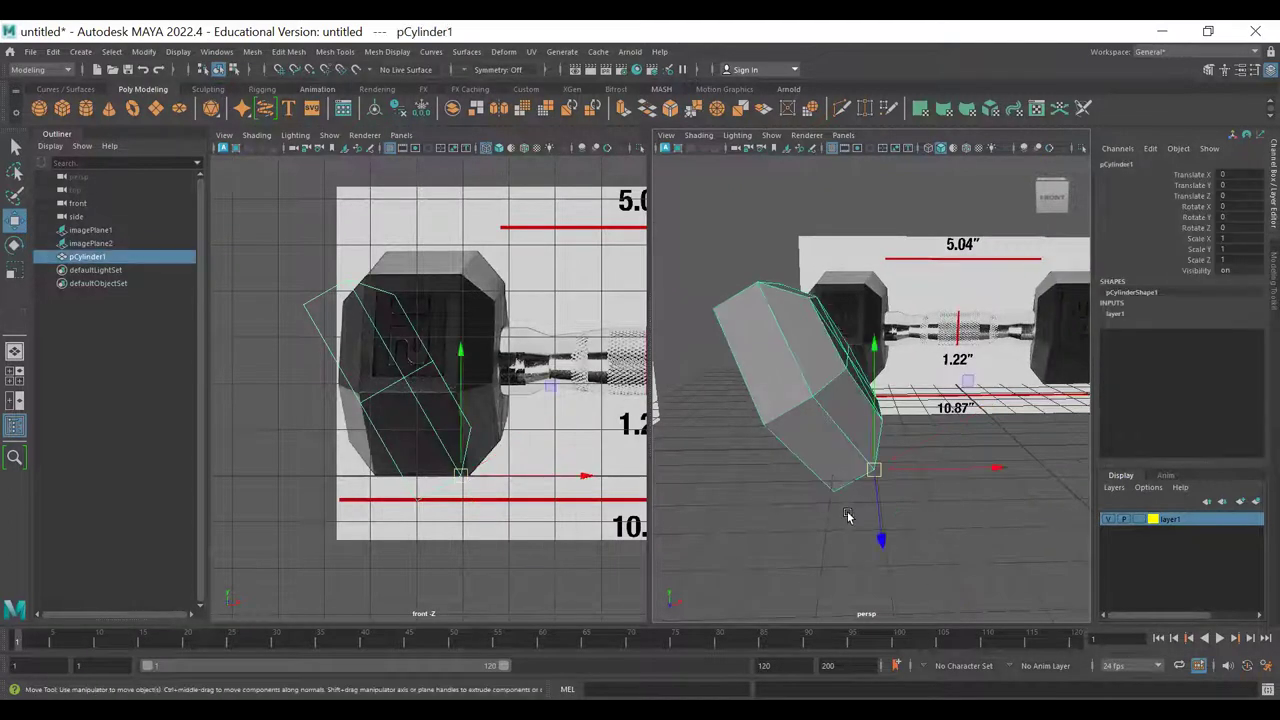
pyautogui.hotkey('ctrl', 'z')
pyautogui.hotkey('ctrl', 'z')
pyautogui.hotkey('ctrl', 'z')
pyautogui.hotkey('ctrl', 'z')
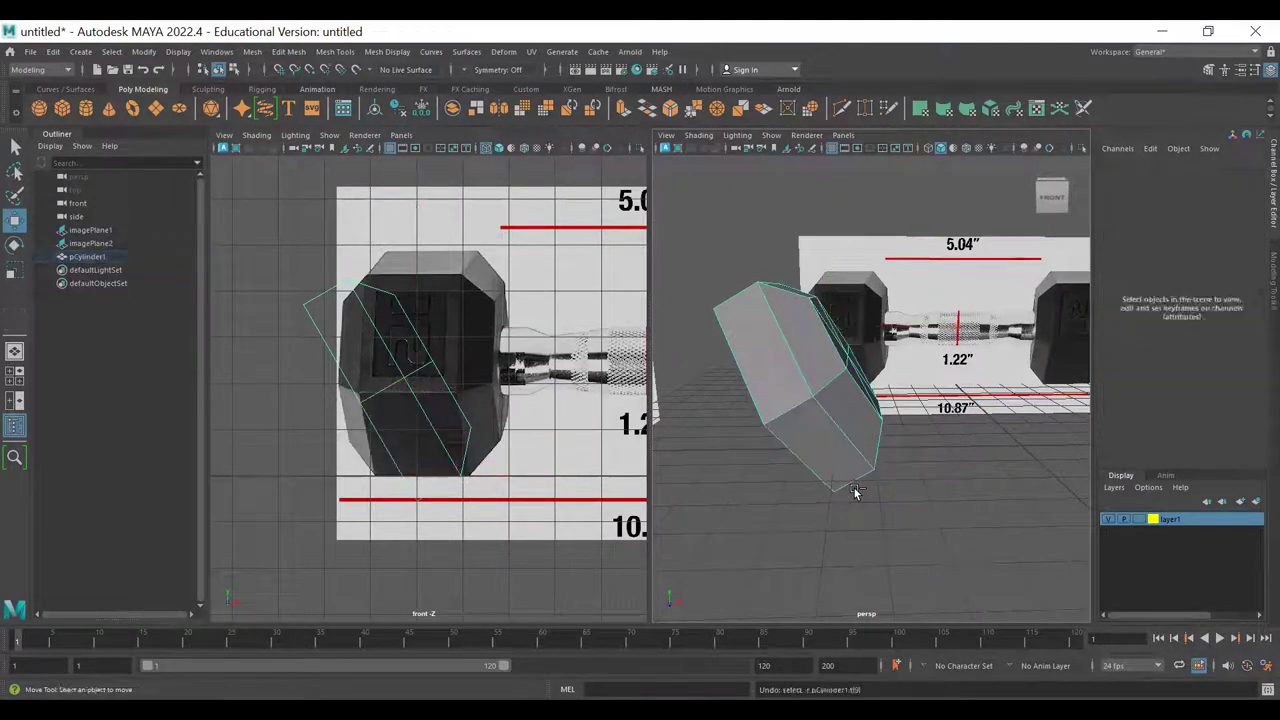
# - Freeze the transformations of the upright half head
pyautogui.click(143, 51)
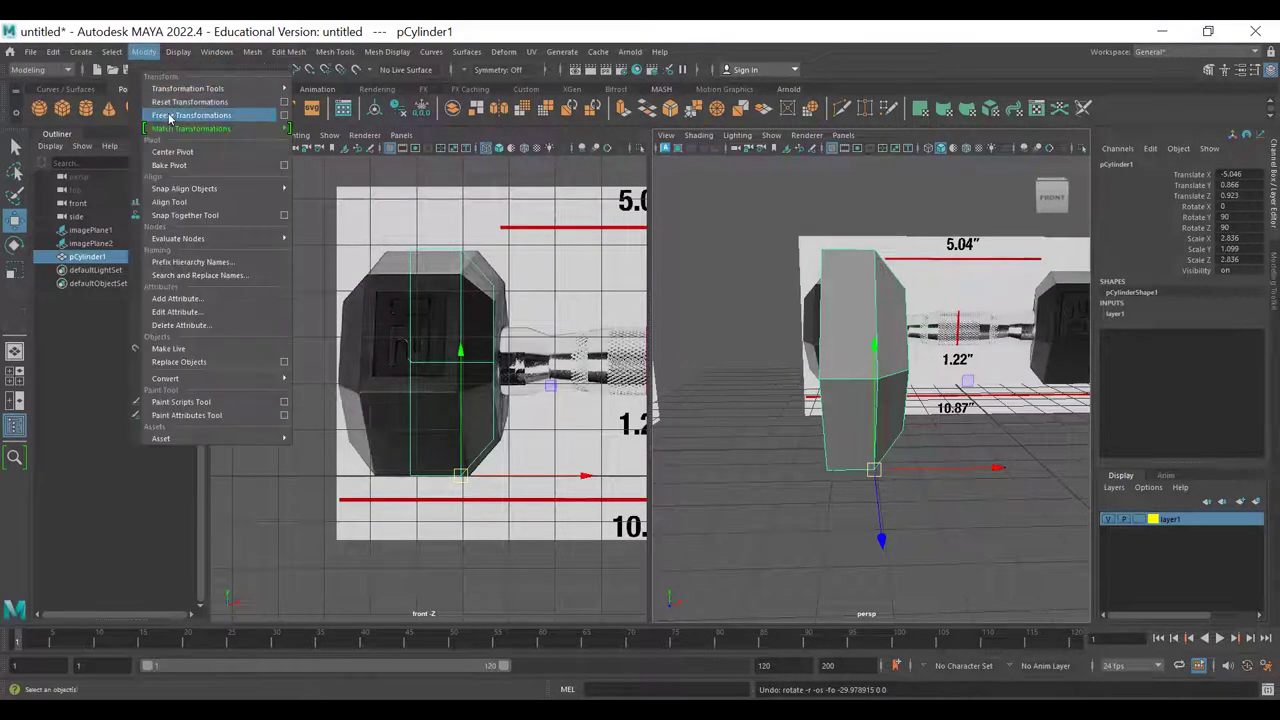
pyautogui.click(170, 116)
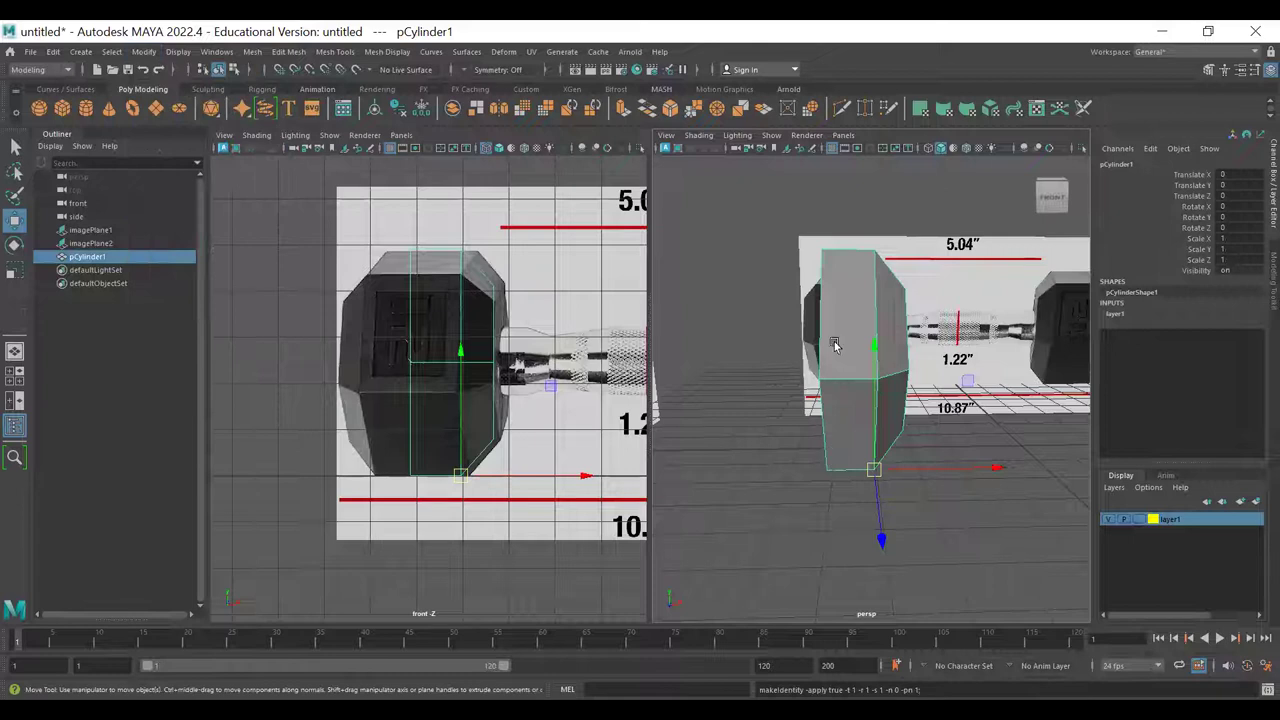
pyautogui.keyDown('alt'); pyautogui.moveTo(826, 418); pyautogui.dragTo(828, 410); pyautogui.keyUp('alt')
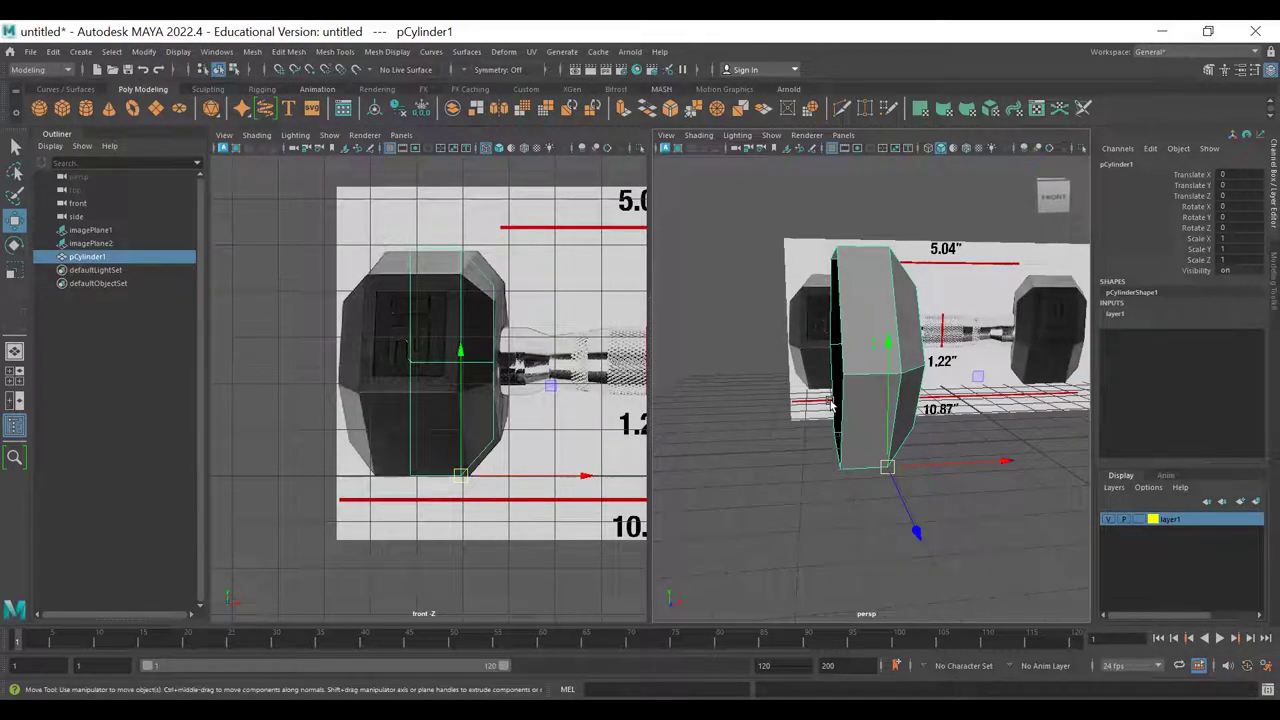
# - Duplicate the half head and mirror the copy by setting its Scale X to -1
pyautogui.hotkey('ctrl', 'd')
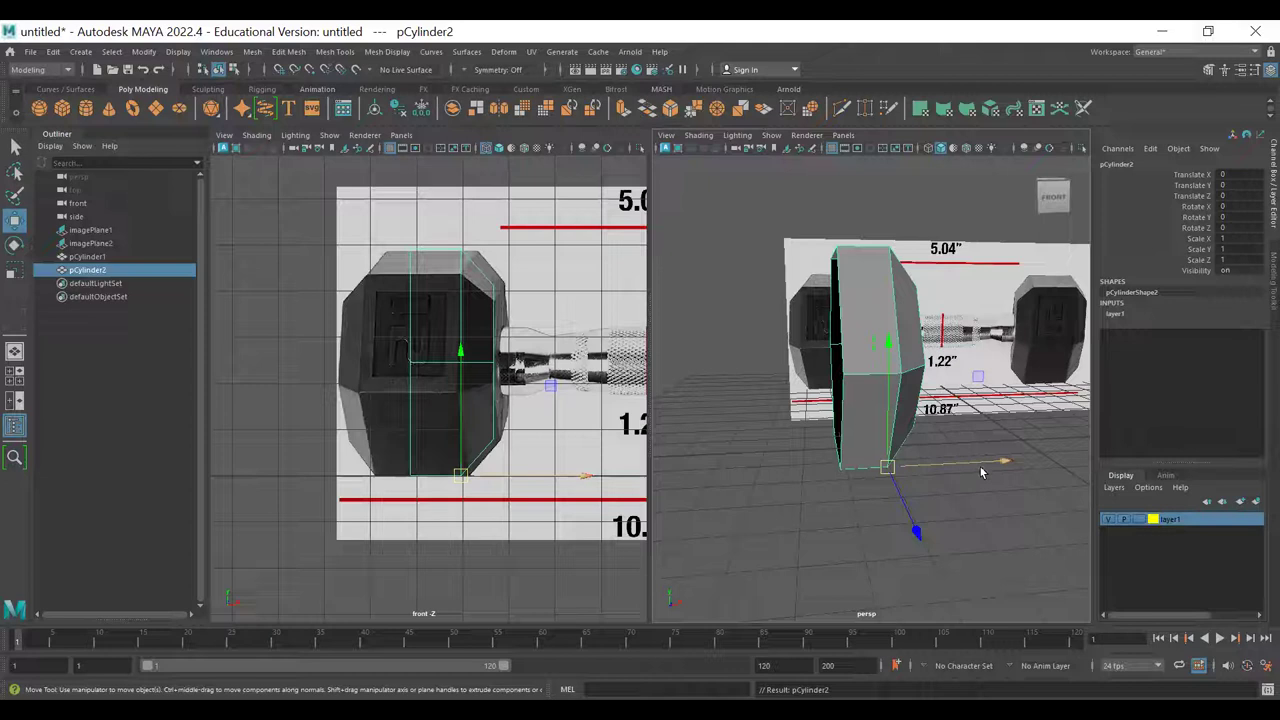
pyautogui.click(1216, 242)
pyautogui.write('-1')
pyautogui.press('Return')
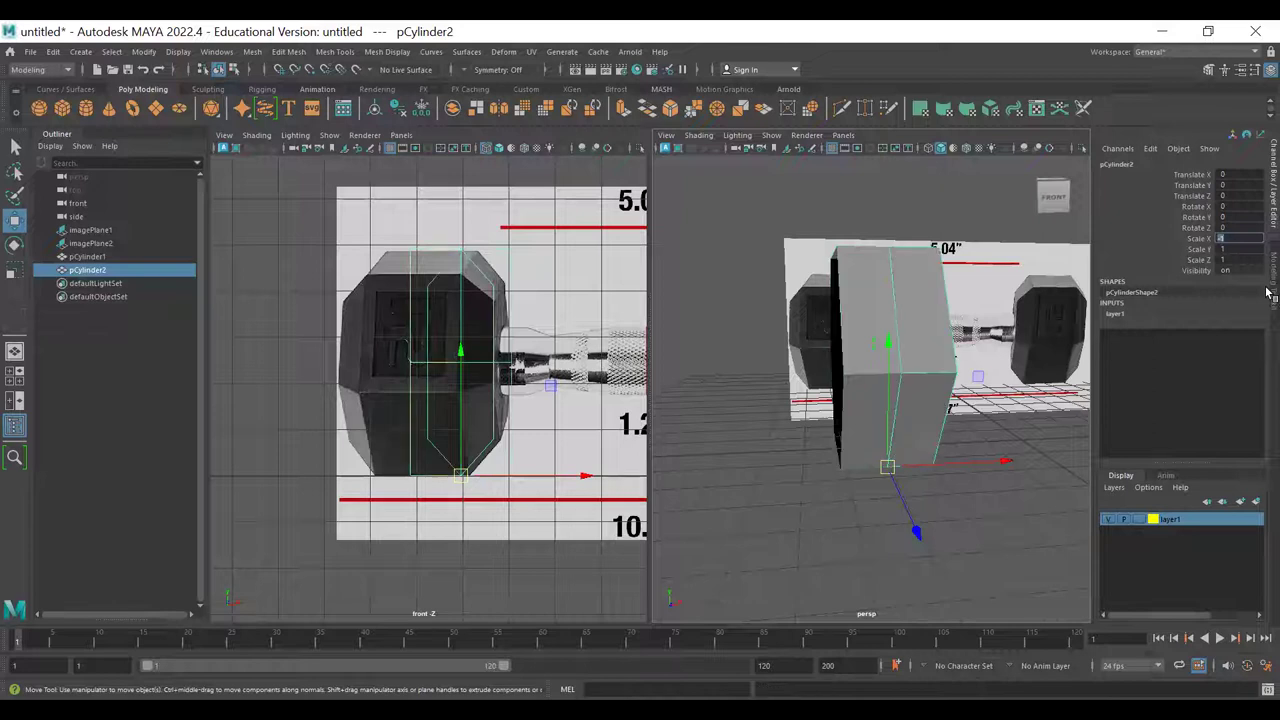
# - Undo the mirrored scale and the duplication of the half head
pyautogui.keyDown('alt'); pyautogui.moveTo(923, 493); pyautogui.dragTo(866, 466); pyautogui.keyUp('alt')
pyautogui.keyDown('alt'); pyautogui.moveTo(780, 480); pyautogui.dragTo(823, 478); pyautogui.keyUp('alt')
pyautogui.hotkey('ctrl', 'z')
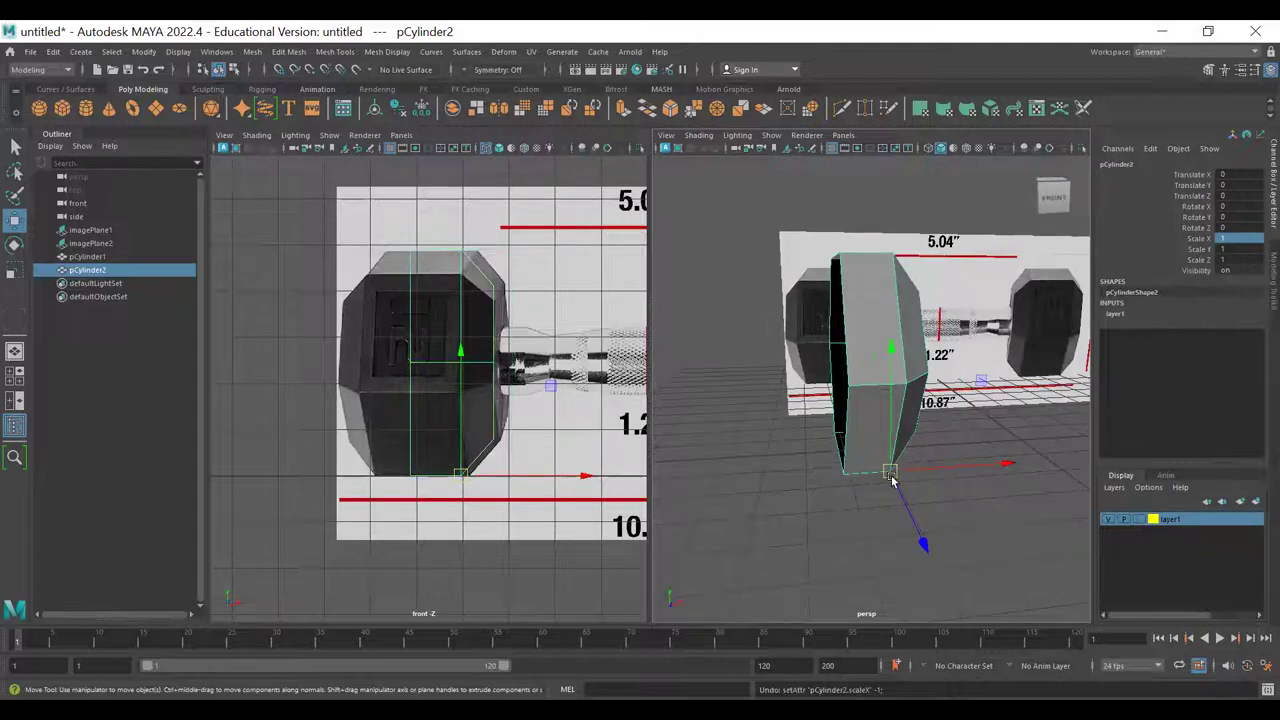
pyautogui.click(940, 468)
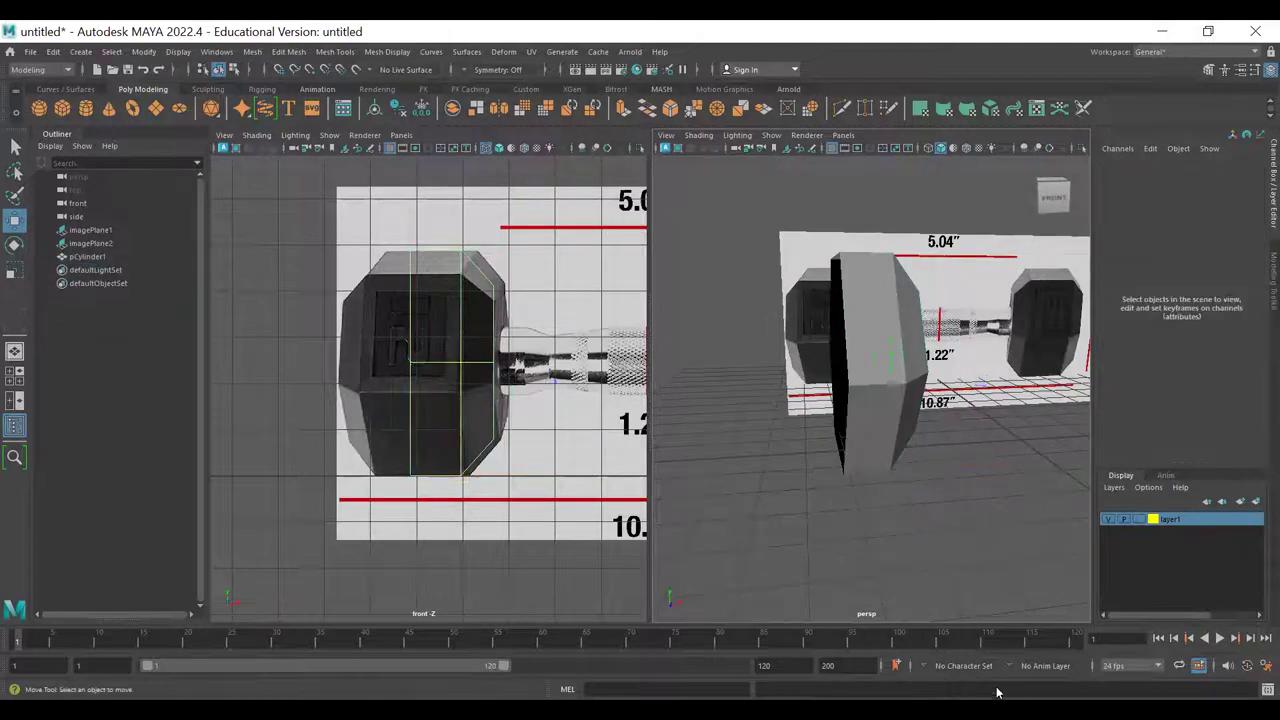
# - Snap the half head's pivot to the lower vertex on its open centre edge
pyautogui.click(893, 456)
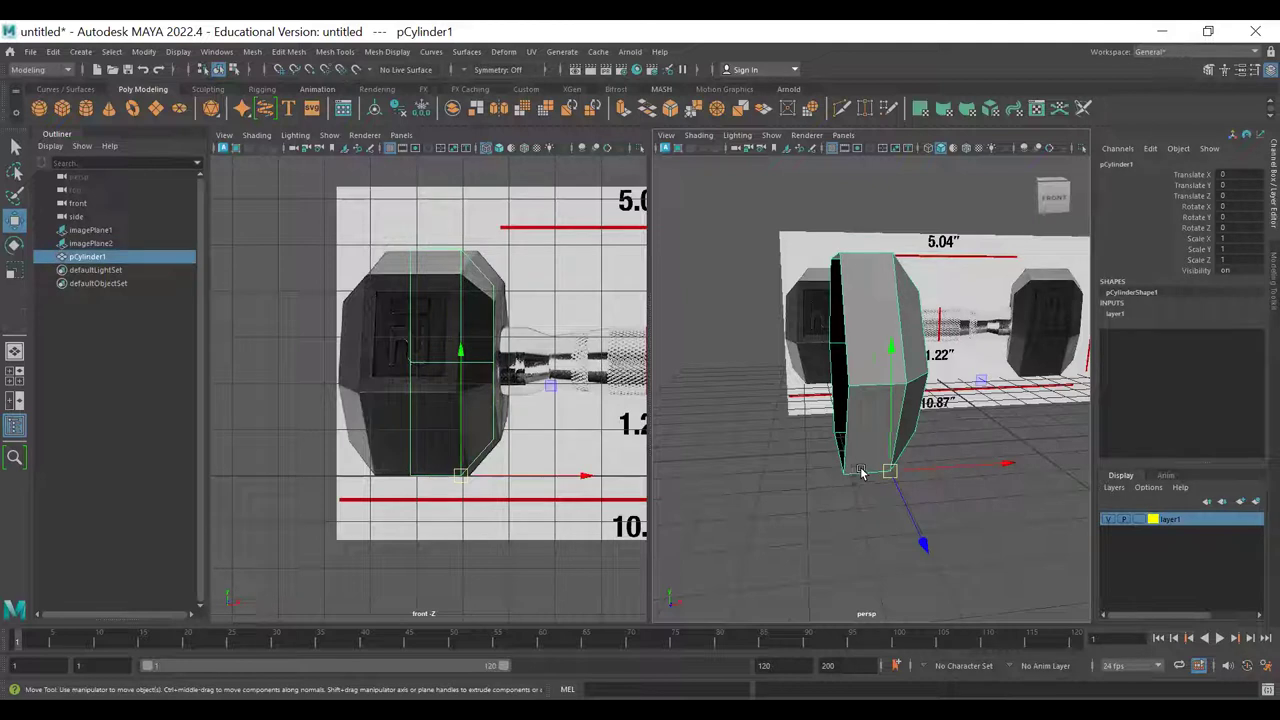
pyautogui.press('d')
pyautogui.press('v')
pyautogui.moveTo(862, 473); pyautogui.dragTo(851, 476, button='middle')
pyautogui.keyDown('alt'); pyautogui.moveTo(848, 484); pyautogui.dragTo(838, 480); pyautogui.keyUp('alt')
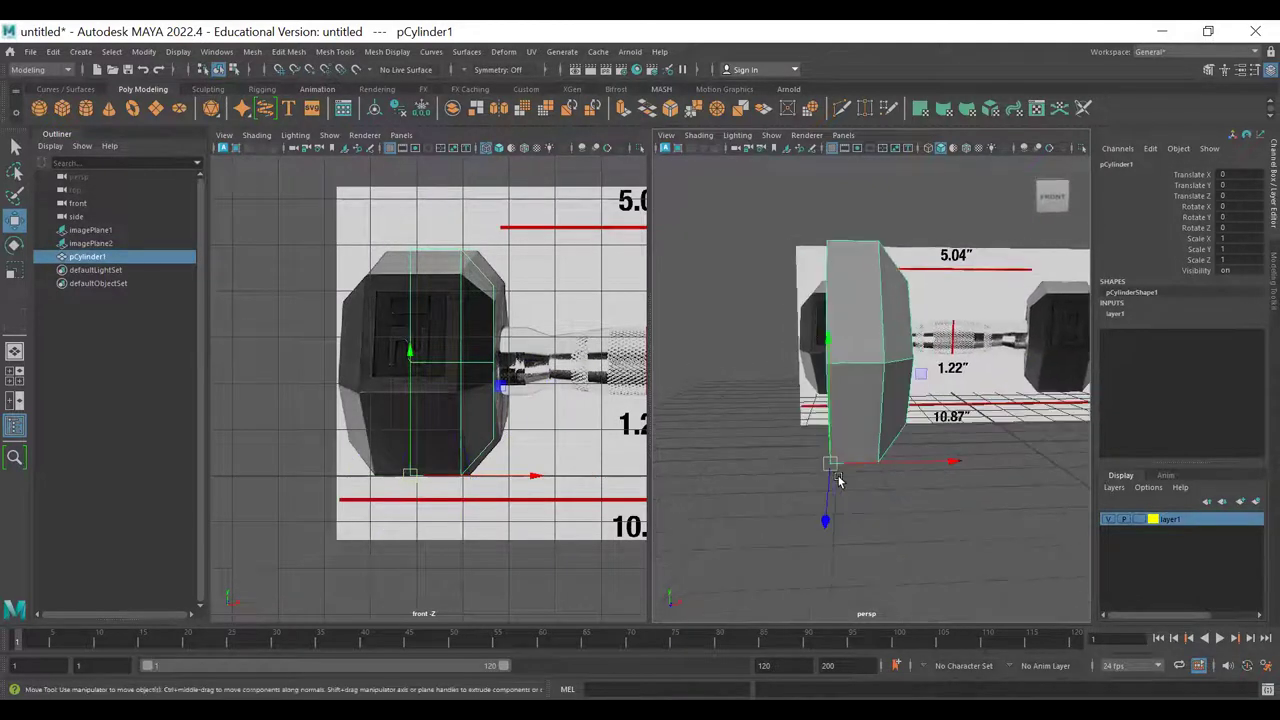
# - Duplicate the half head and set the copy's Scale X to -1 to mirror it across the open centre edge
pyautogui.hotkey('ctrl', 'd')
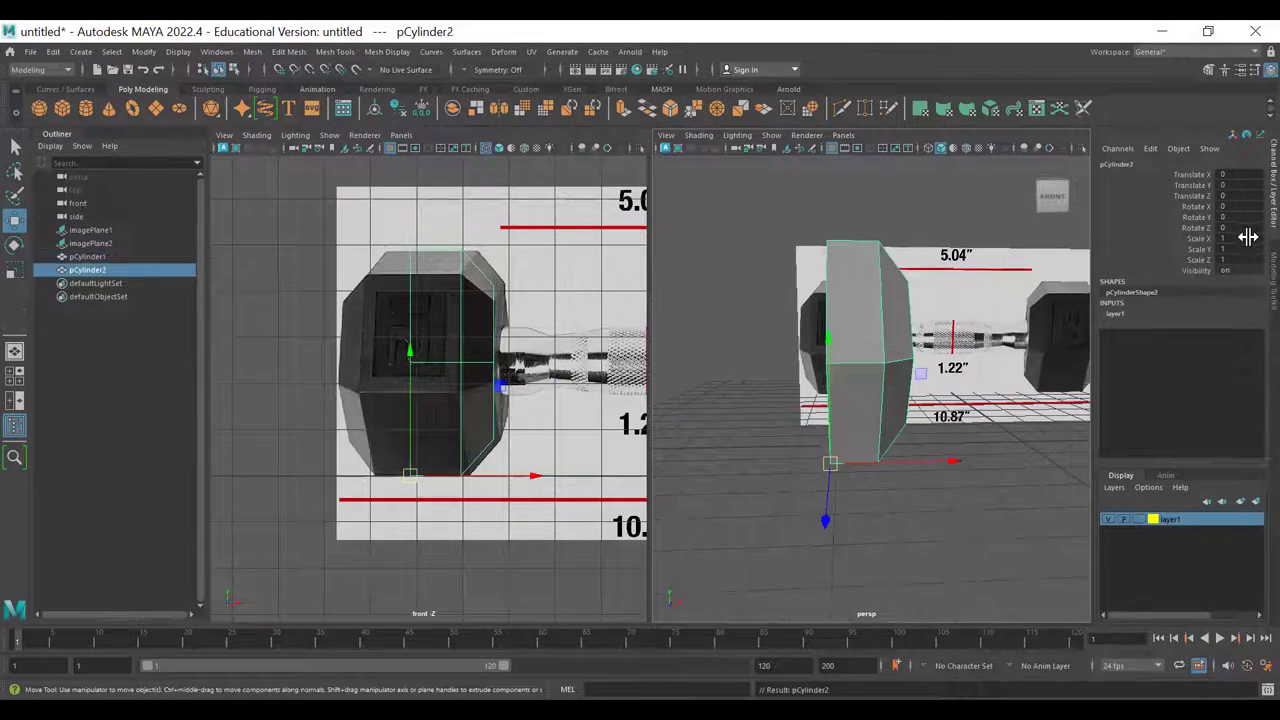
pyautogui.write('-1')
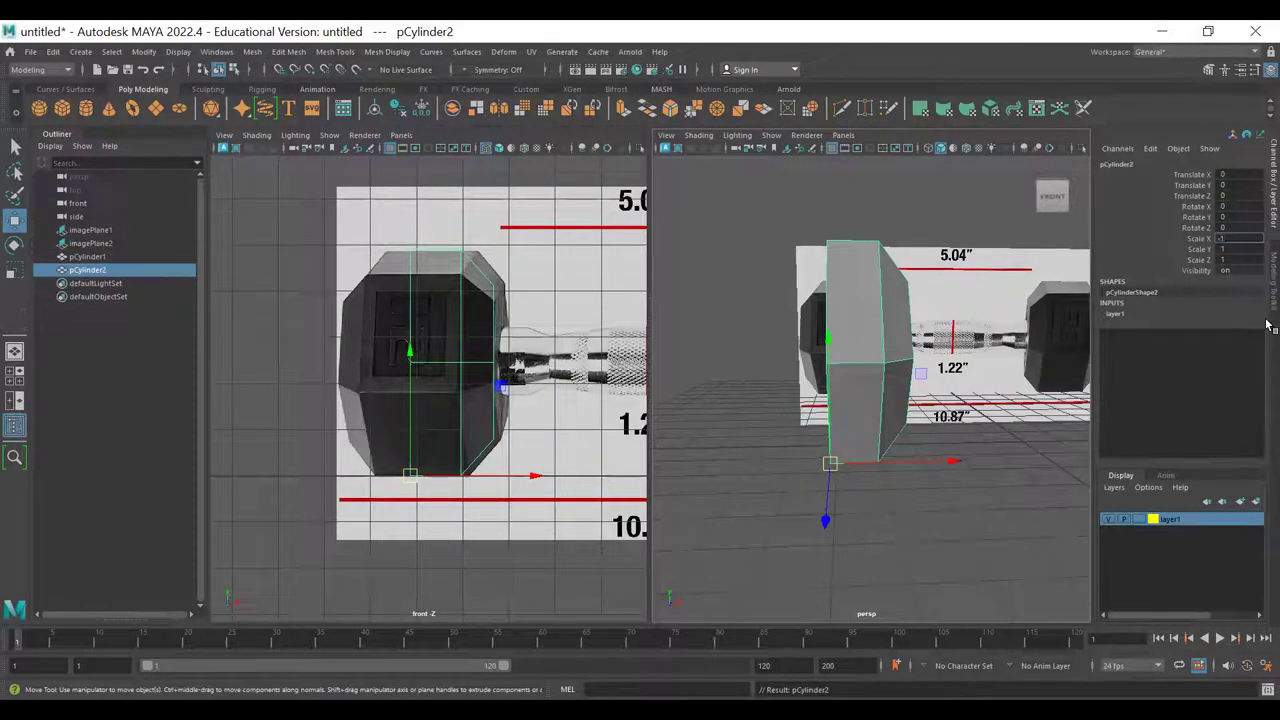
pyautogui.press('Return')
pyautogui.click(857, 486)
pyautogui.keyDown('alt'); pyautogui.moveTo(857, 486); pyautogui.dragTo(790, 350); pyautogui.keyUp('alt')
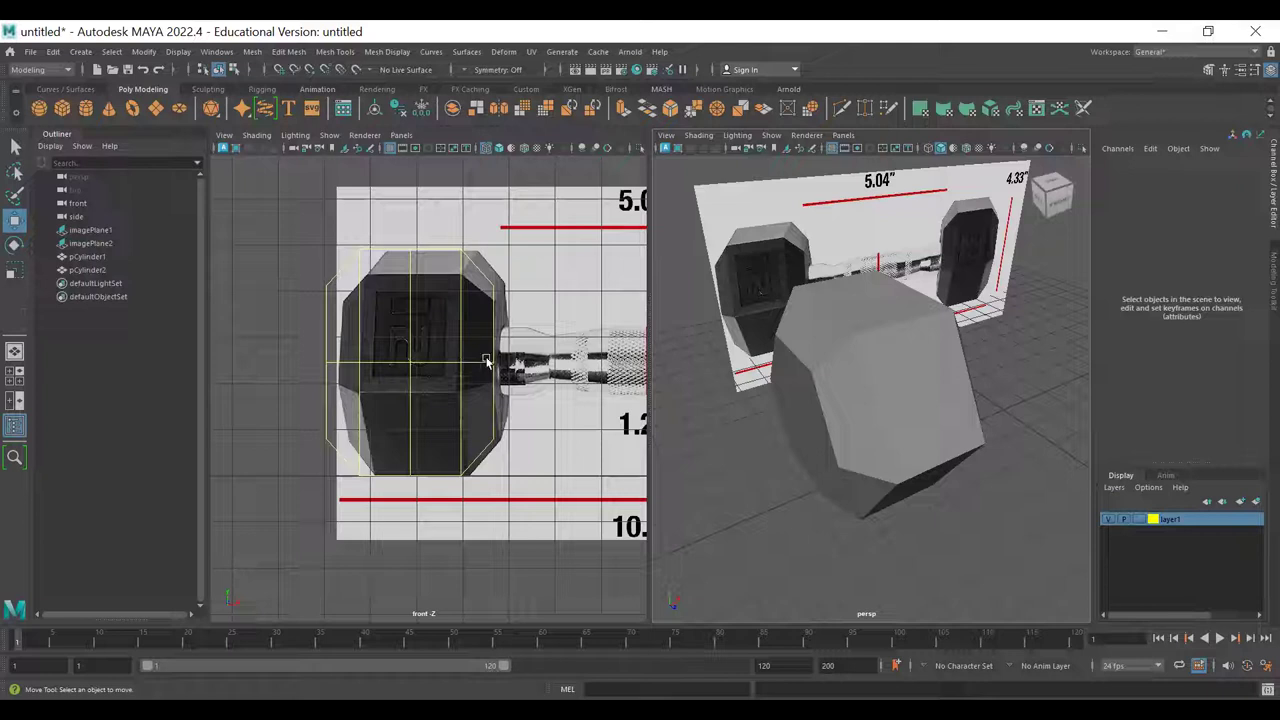
# - Select each half of the head individually, and both halves together
pyautogui.click(887, 400)
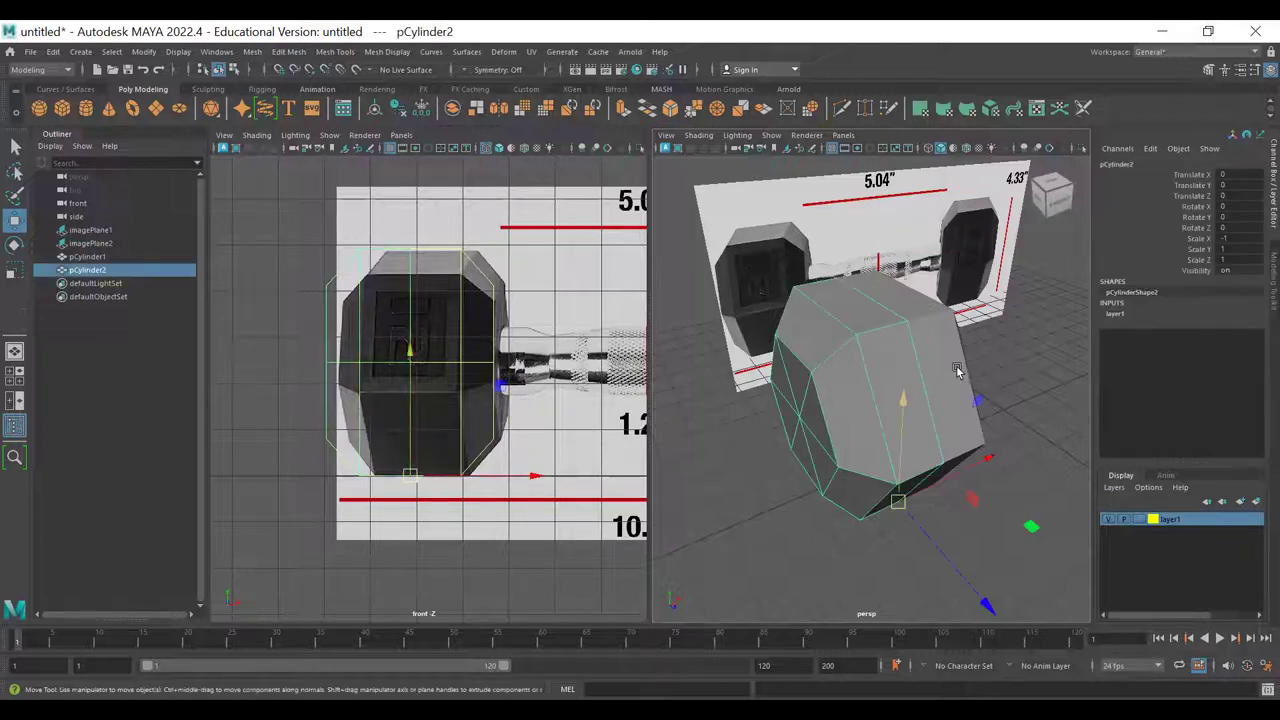
pyautogui.keyDown('alt'); pyautogui.moveTo(958, 370); pyautogui.dragTo(903, 351); pyautogui.keyUp('alt')
pyautogui.click(860, 314)
pyautogui.click(795, 297)
pyautogui.click(851, 323)
pyautogui.keyDown('shift'); pyautogui.click(786, 298); pyautogui.keyUp('shift')
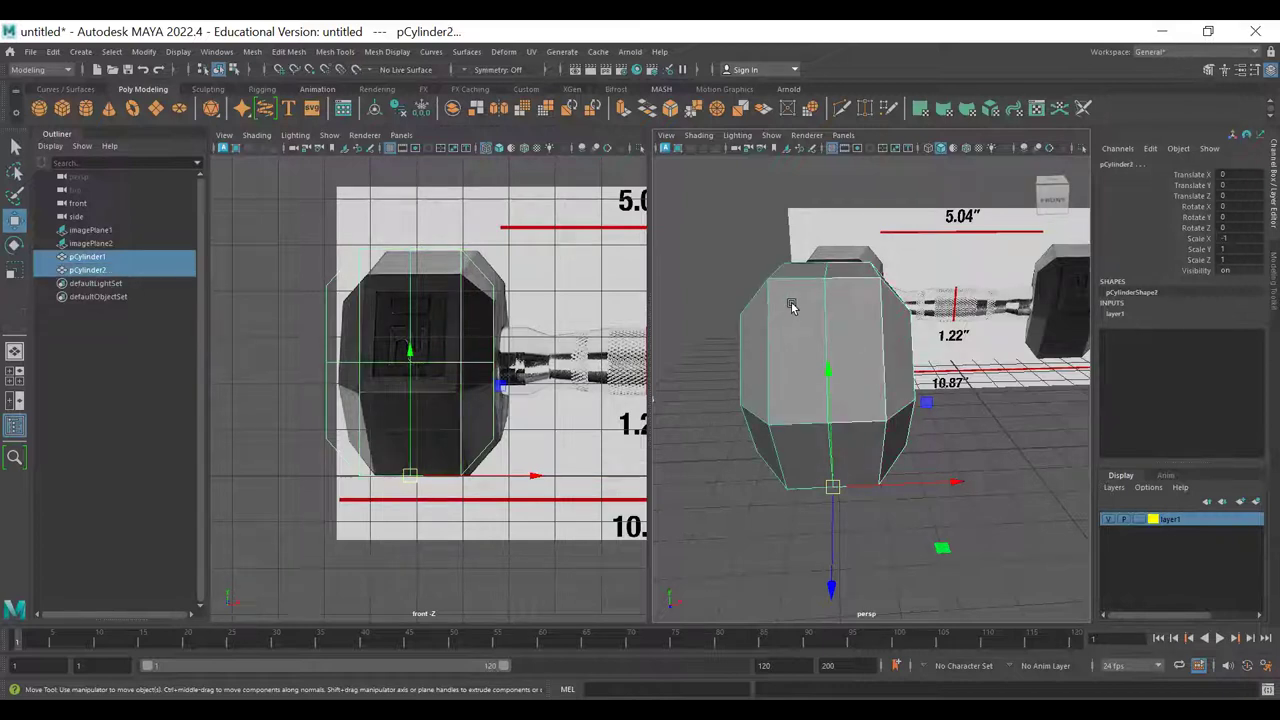
pyautogui.click(770, 322)
pyautogui.click(857, 317)
pyautogui.click(796, 314)
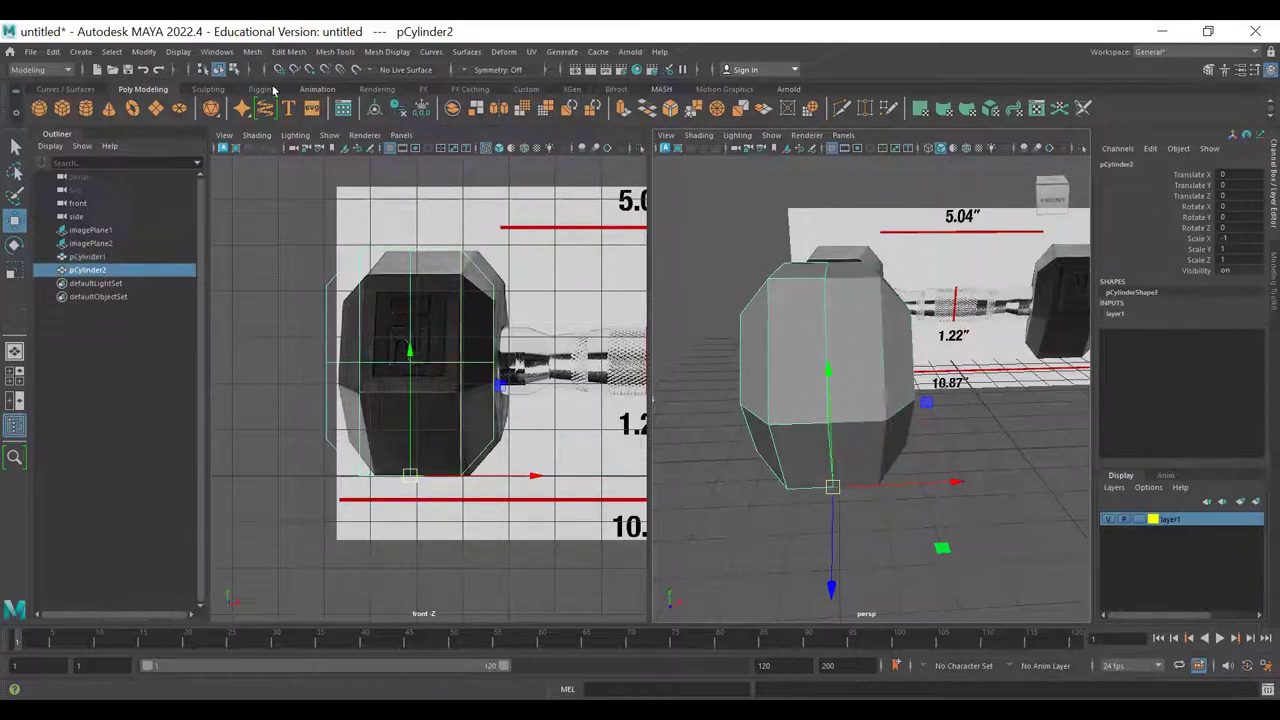
pyautogui.click(866, 316)
pyautogui.keyDown('shift'); pyautogui.click(779, 322); pyautogui.keyUp('shift')
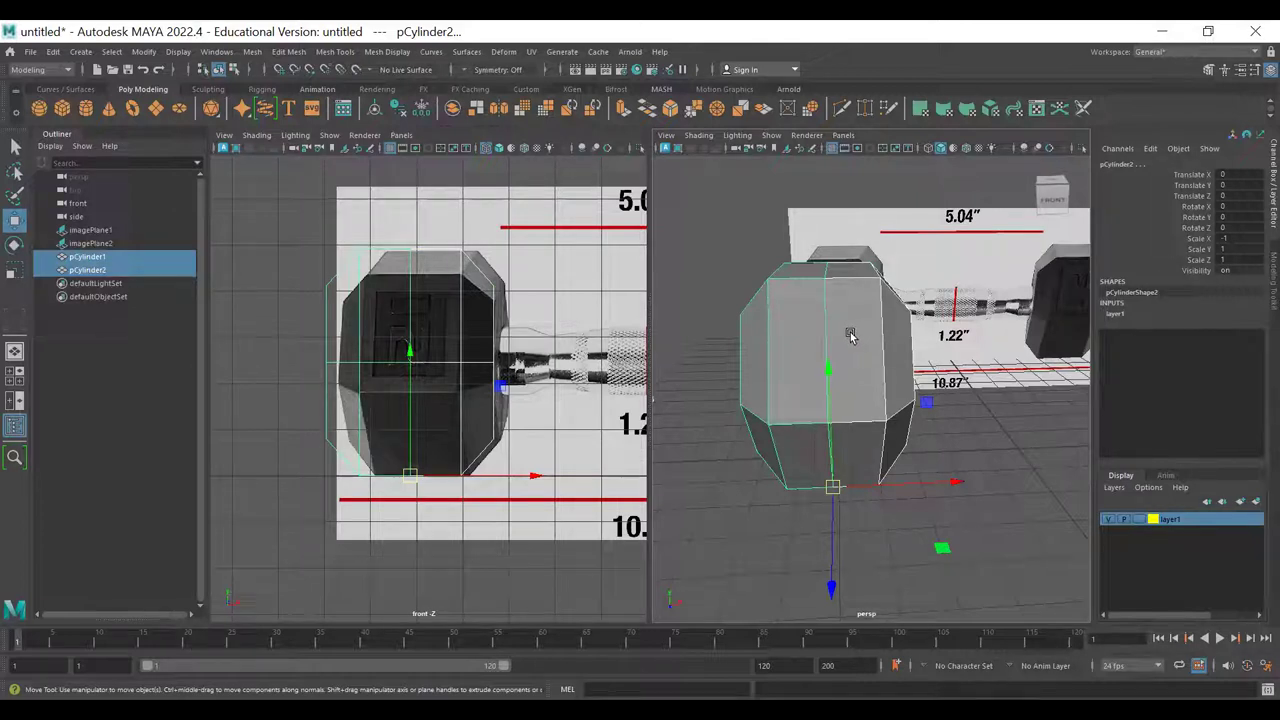
pyautogui.moveTo(837, 337)
pyautogui.keyDown('alt'); pyautogui.mouseDown(button='middle')
pyautogui.moveTo(823, 329)
pyautogui.moveTo(843, 340)
pyautogui.mouseUp(button='middle'); pyautogui.keyUp('alt')
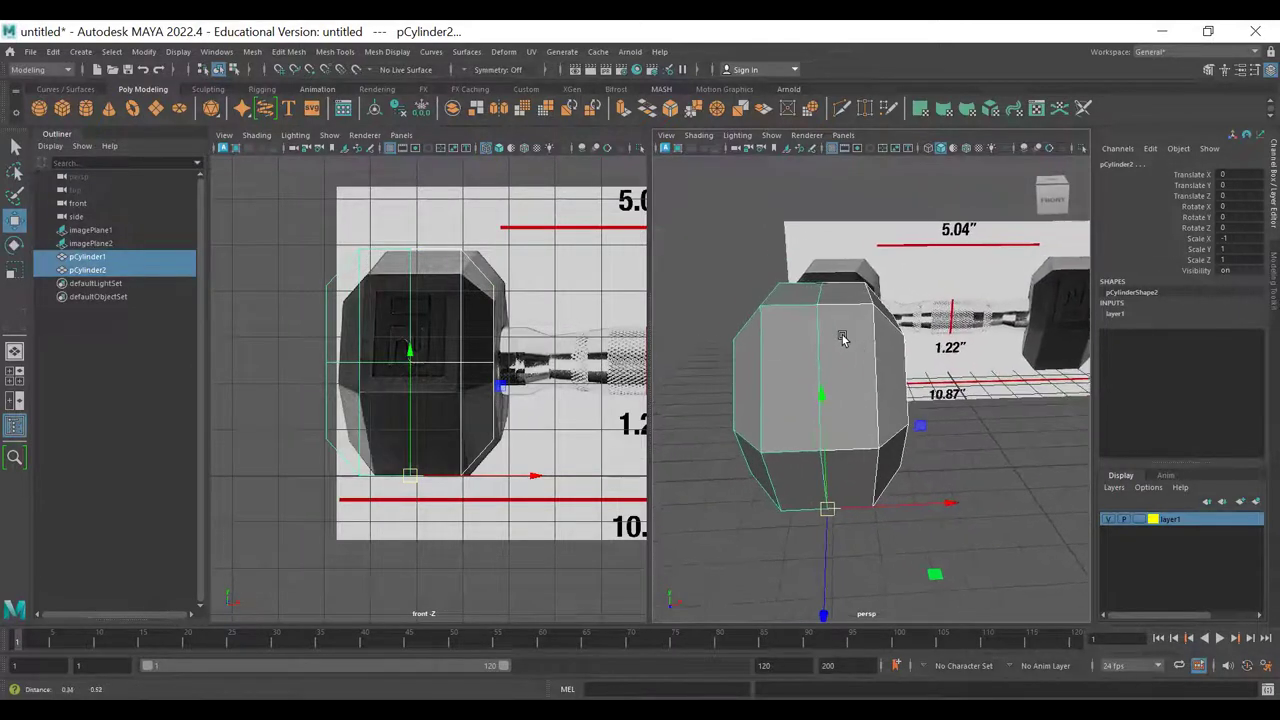
pyautogui.keyDown('alt'); pyautogui.moveTo(828, 339); pyautogui.dragTo(827, 331); pyautogui.keyUp('alt')
# - Select the original half and its mirrored copy and combine them into a single mesh
pyautogui.click(1026, 508)
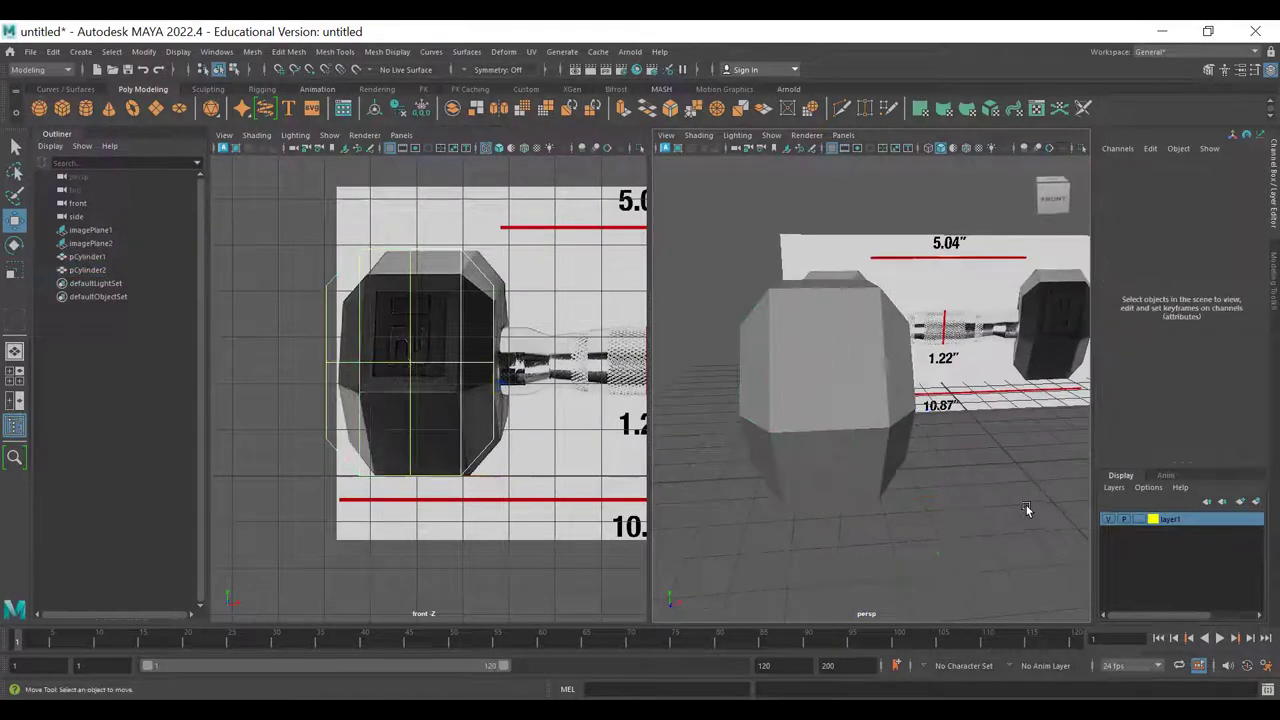
pyautogui.click(842, 353)
pyautogui.keyDown('shift'); pyautogui.click(790, 345); pyautogui.keyUp('shift')
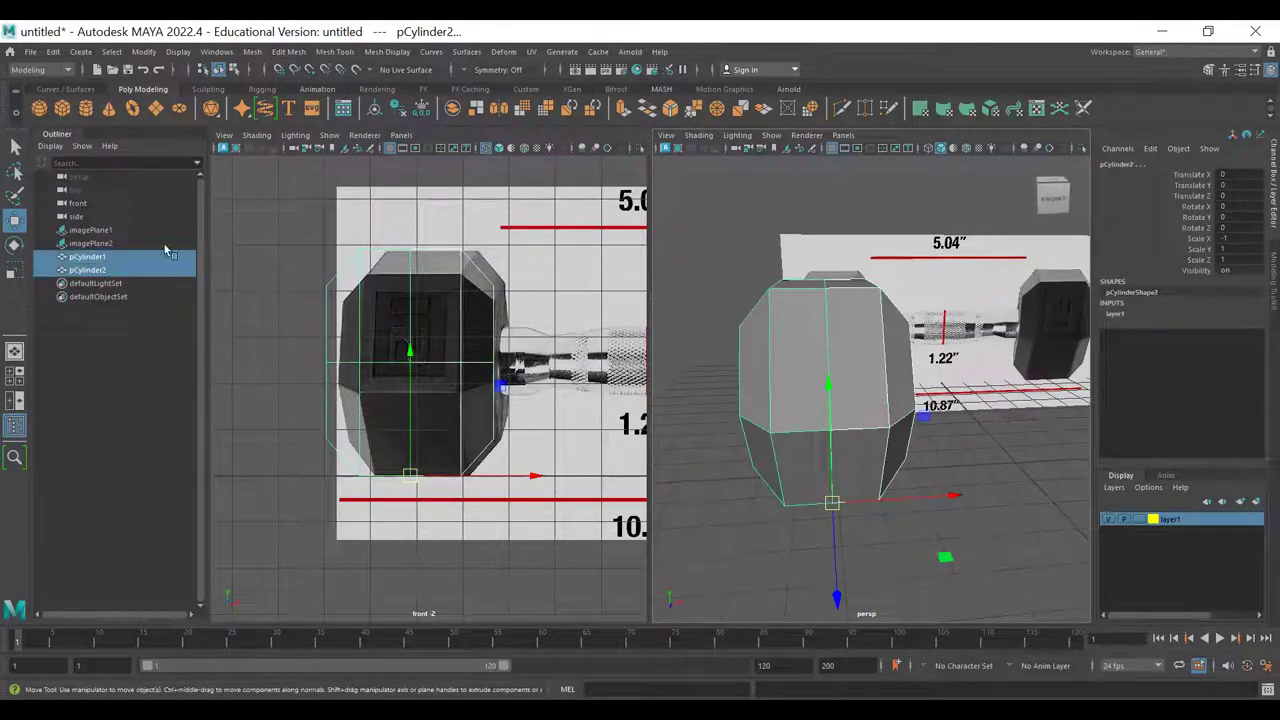
pyautogui.keyDown('ctrl'); pyautogui.click(81, 269); pyautogui.keyUp('ctrl')
pyautogui.keyDown('ctrl'); pyautogui.click(83, 272); pyautogui.keyUp('ctrl')
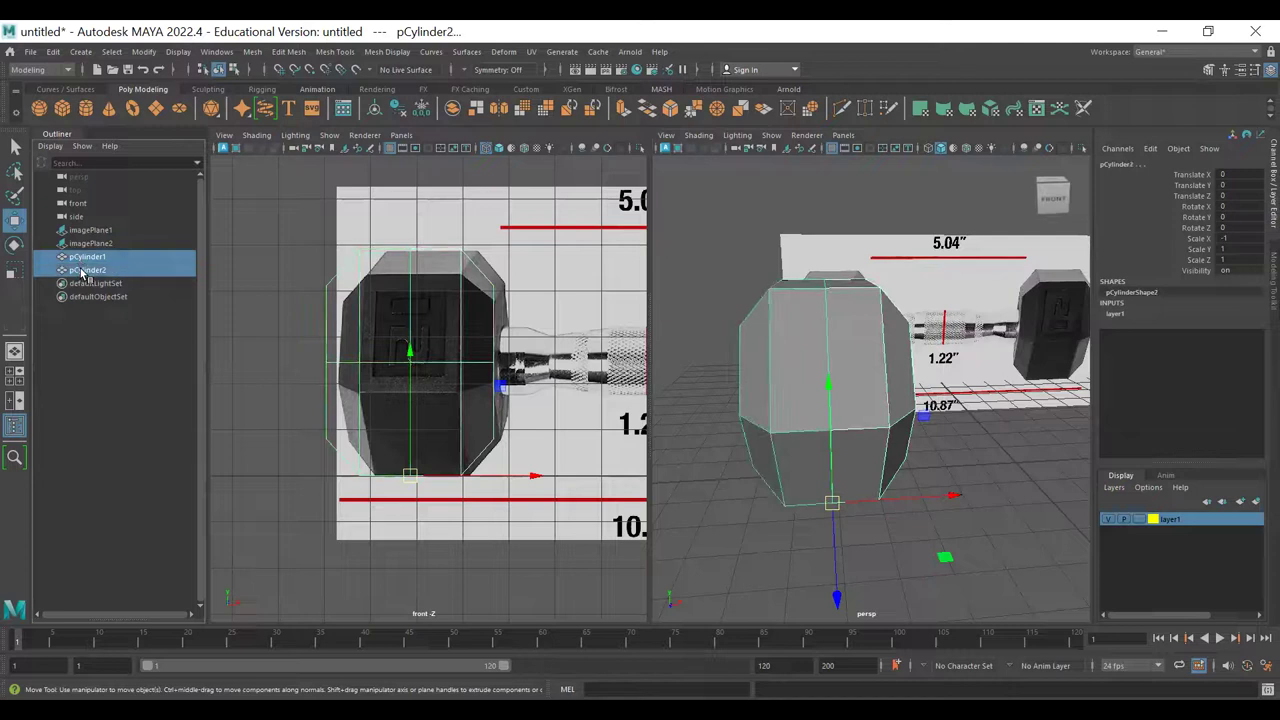
pyautogui.click(96, 259)
pyautogui.keyDown('ctrl'); pyautogui.click(97, 271); pyautogui.keyUp('ctrl')
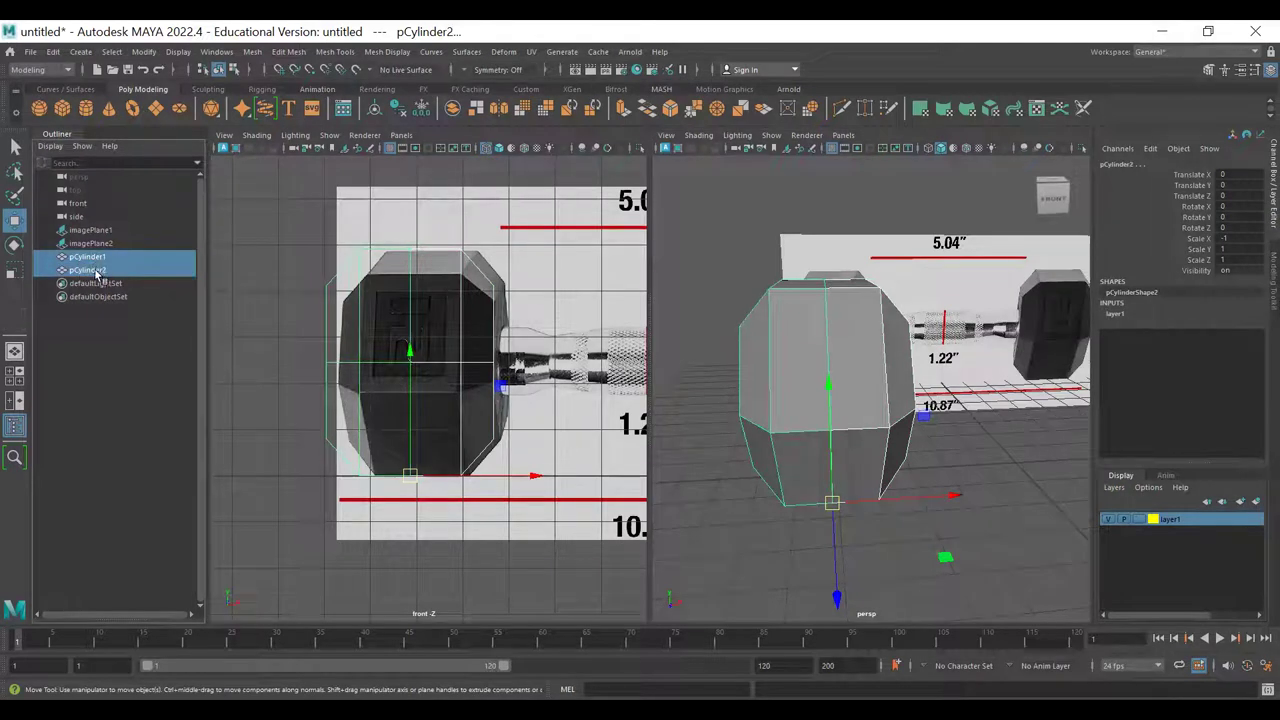
pyautogui.click(253, 52)
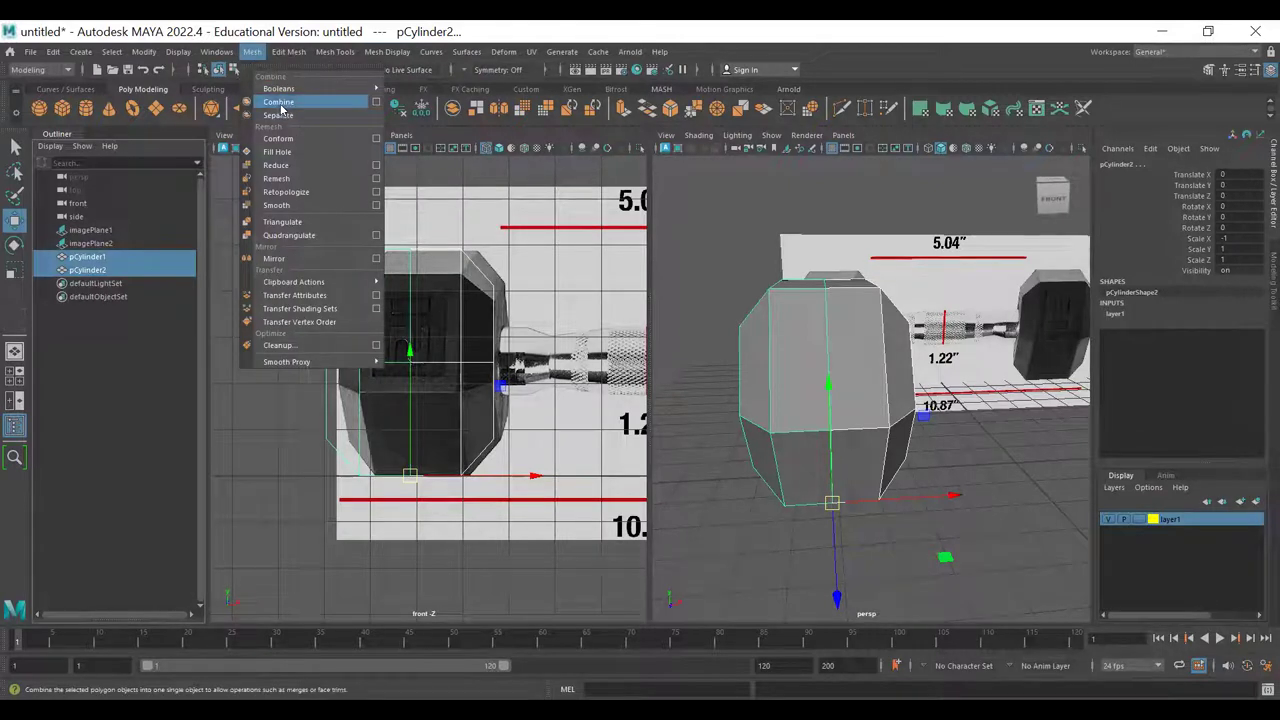
pyautogui.click(283, 103)
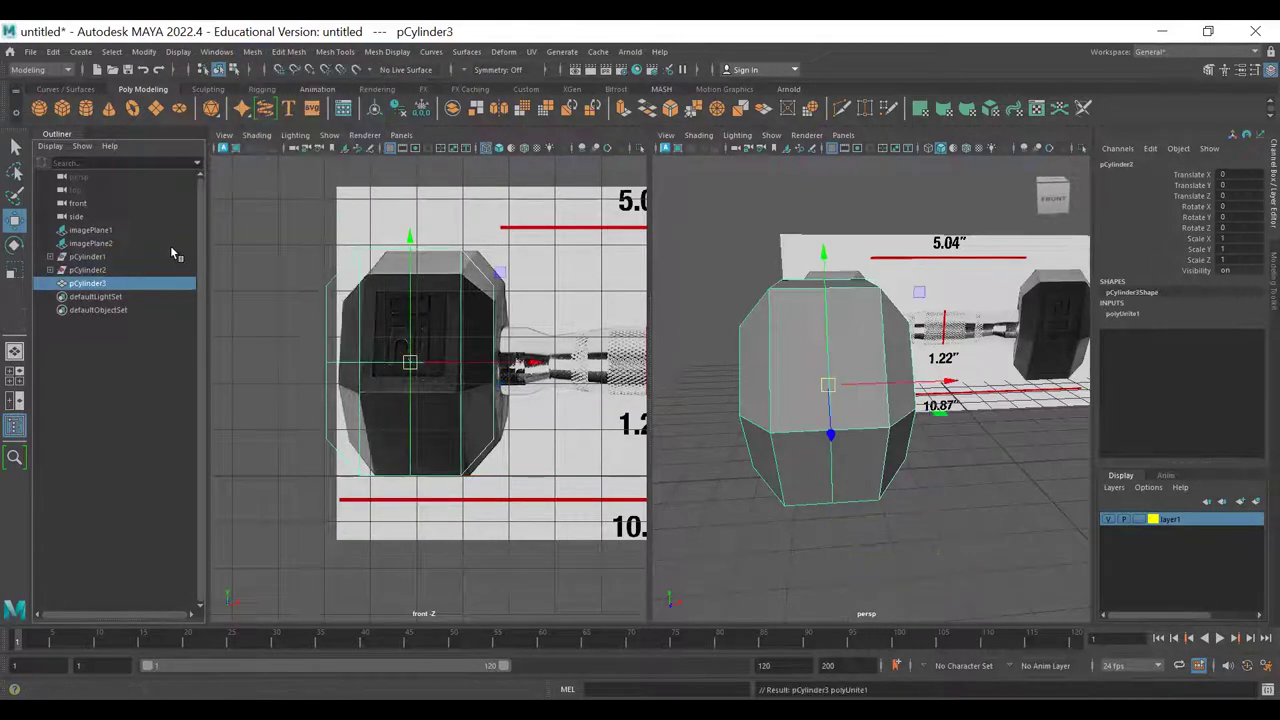
# - Examine the leftover group nodes of the two original halves in the Outliner and select the combined head mesh
pyautogui.click(82, 258)
pyautogui.click(74, 272)
pyautogui.click(77, 259)
pyautogui.click(78, 269)
pyautogui.click(80, 257)
pyautogui.click(80, 283)
pyautogui.click(50, 270)
pyautogui.click(83, 285)
pyautogui.click(50, 257)
pyautogui.click(86, 271)
pyautogui.click(88, 296)
pyautogui.click(88, 270)
pyautogui.click(86, 257)
pyautogui.click(85, 298)
pyautogui.click(86, 311)
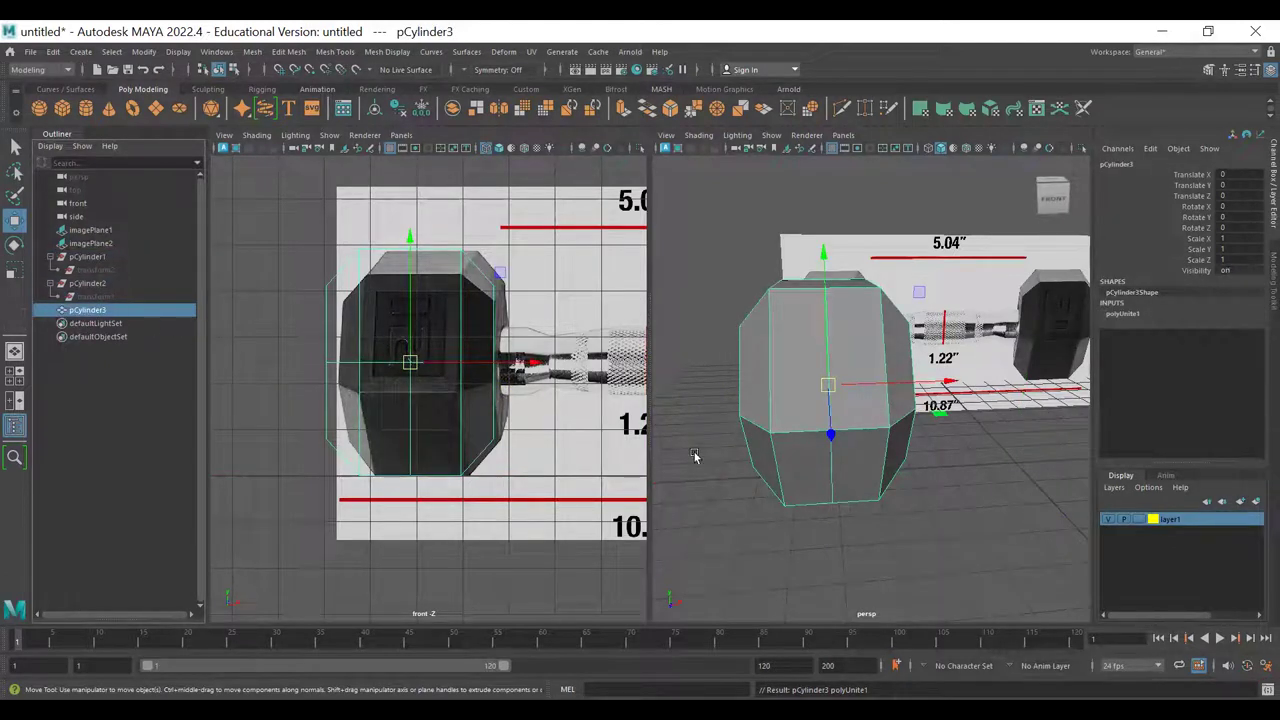
# - Delete the construction history of the combined head mesh to remove the leftover group nodes
pyautogui.moveTo(530, 363); pyautogui.dragTo(563, 363)
pyautogui.hotkey('ctrl', 'z')
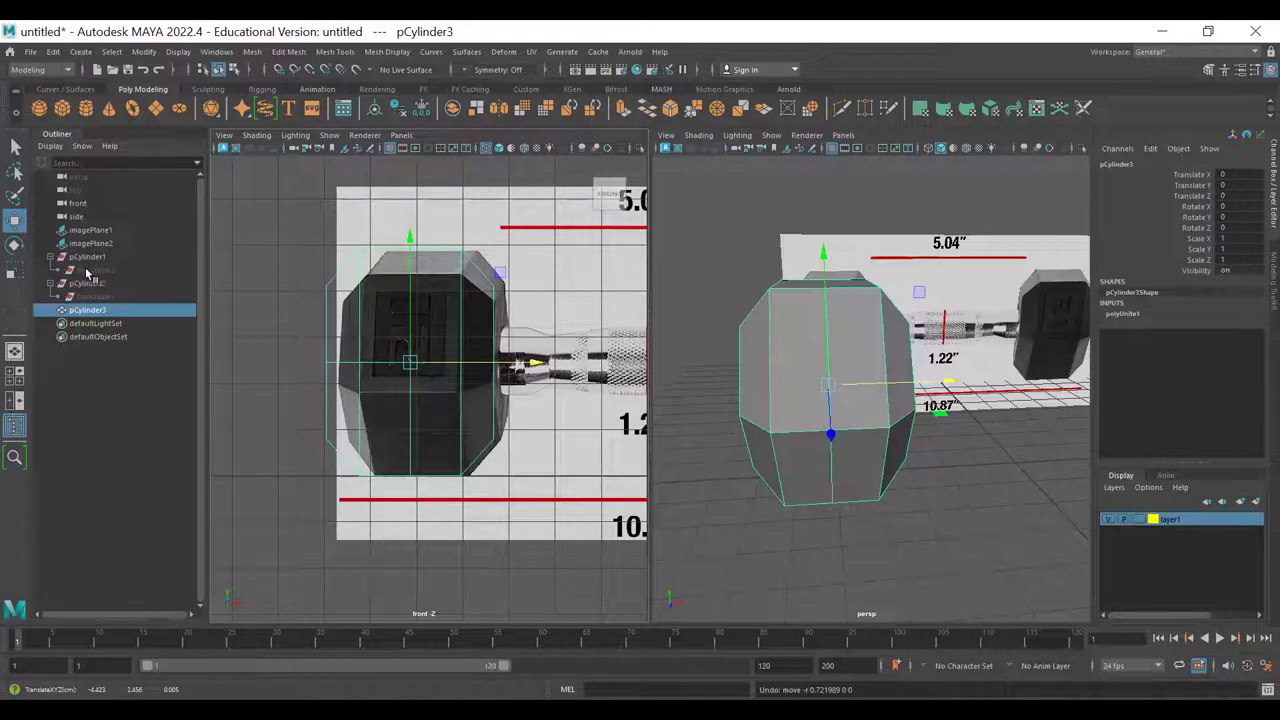
pyautogui.click(53, 51)
pyautogui.moveTo(120, 211)
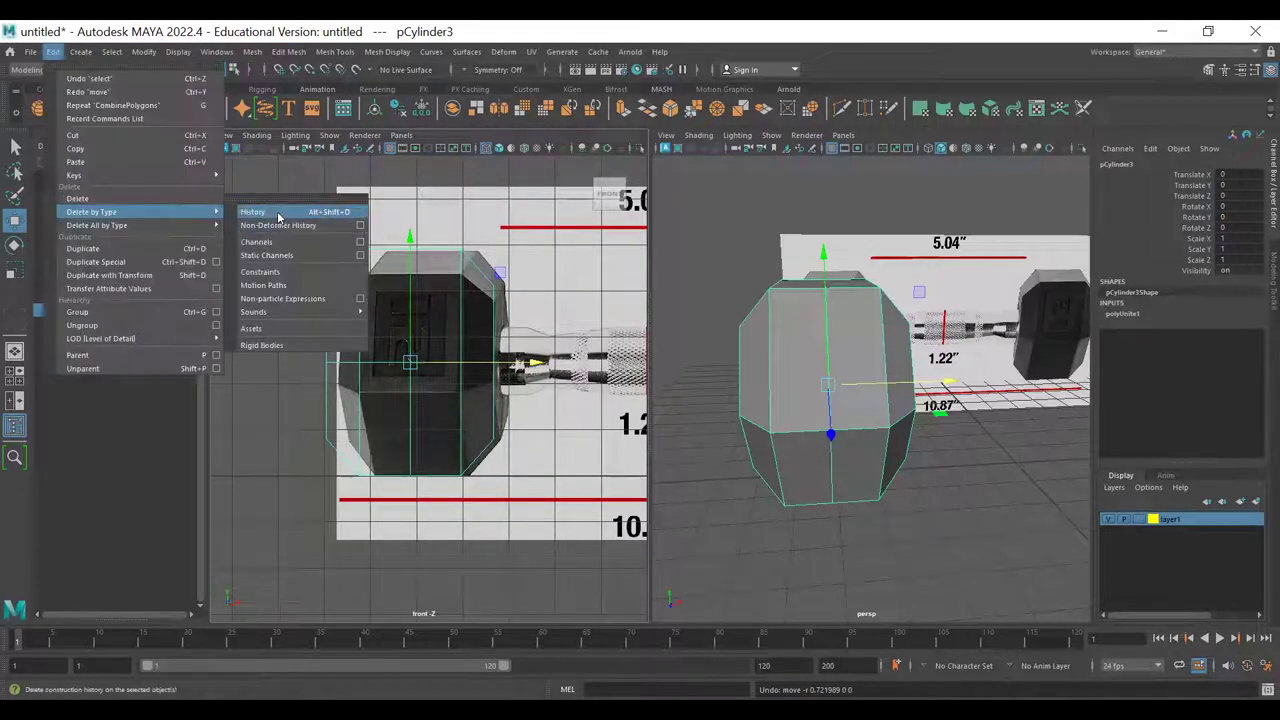
pyautogui.click(278, 212)
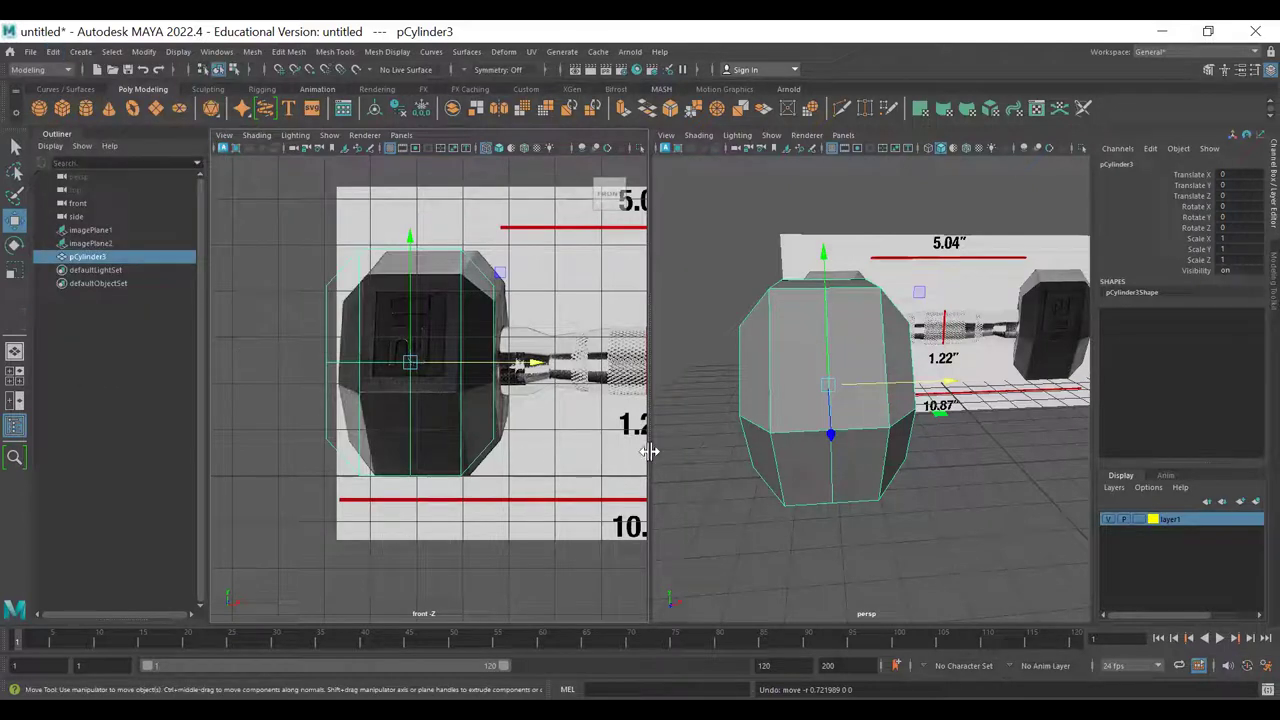
pyautogui.keyDown('alt'); pyautogui.moveTo(830, 488); pyautogui.dragTo(846, 362); pyautogui.keyUp('alt')
pyautogui.click(786, 532)
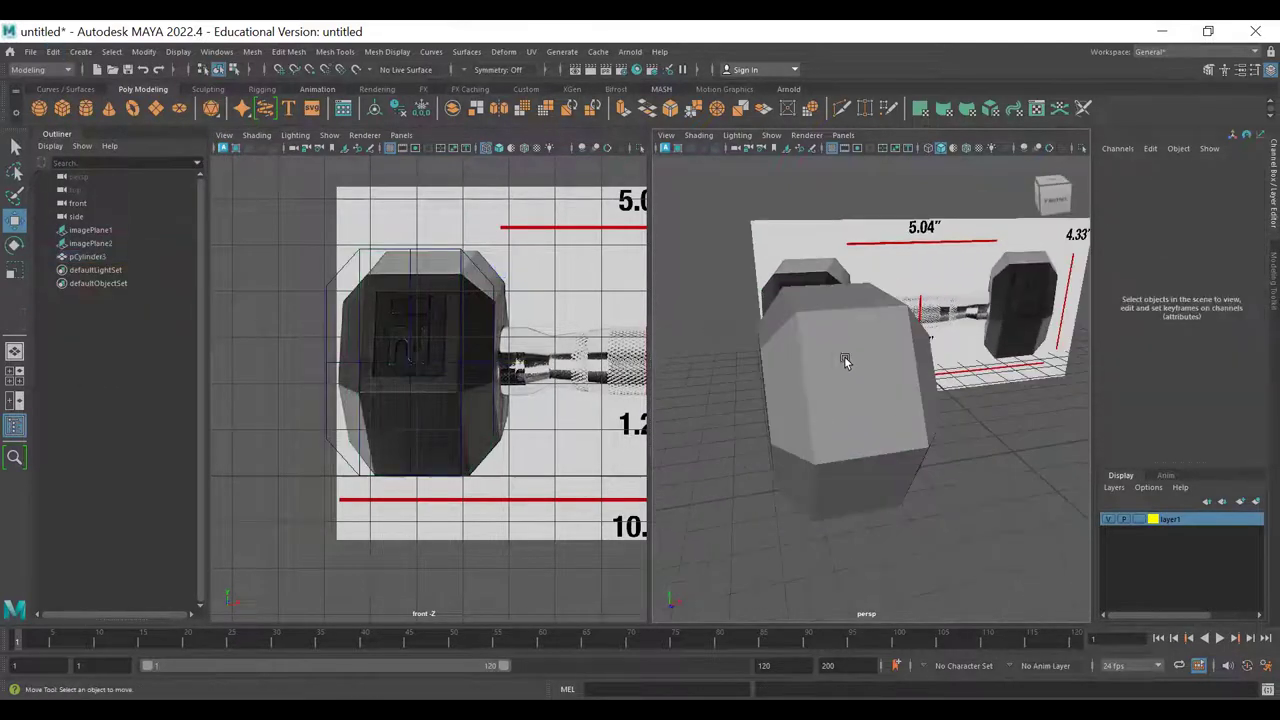
# - Select all faces of one half of the head, pull them sideways to test the centre seam, and undo the moves
pyautogui.click(872, 408)
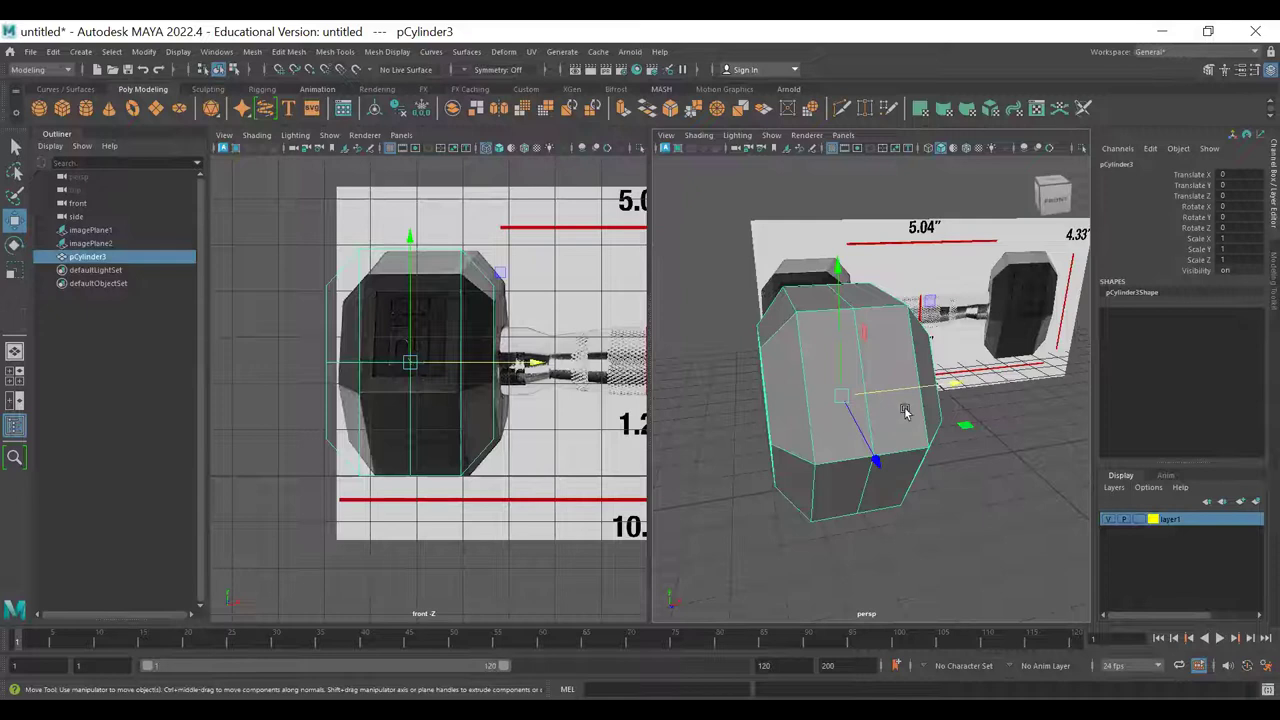
pyautogui.doubleClick(905, 410)
pyautogui.keyDown('alt'); pyautogui.moveTo(957, 540); pyautogui.dragTo(917, 529); pyautogui.keyUp('alt')
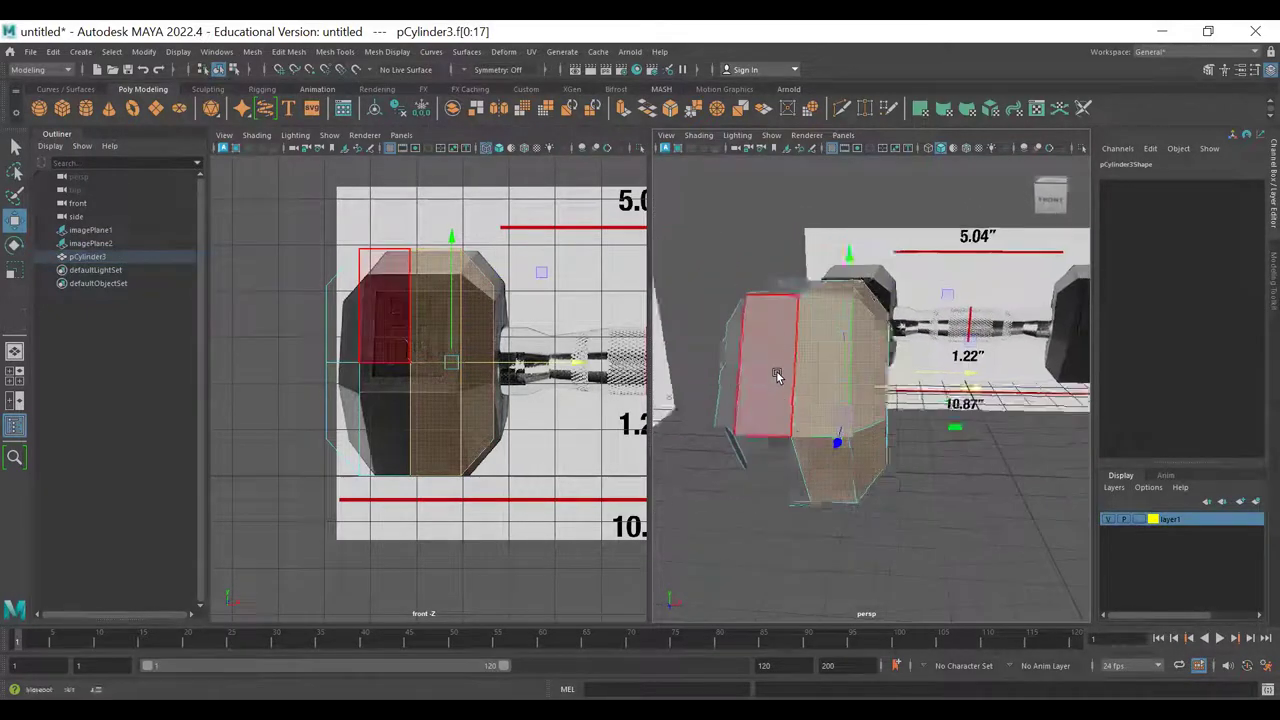
pyautogui.keyDown('alt'); pyautogui.moveTo(777, 375); pyautogui.dragTo(757, 277); pyautogui.keyUp('alt')
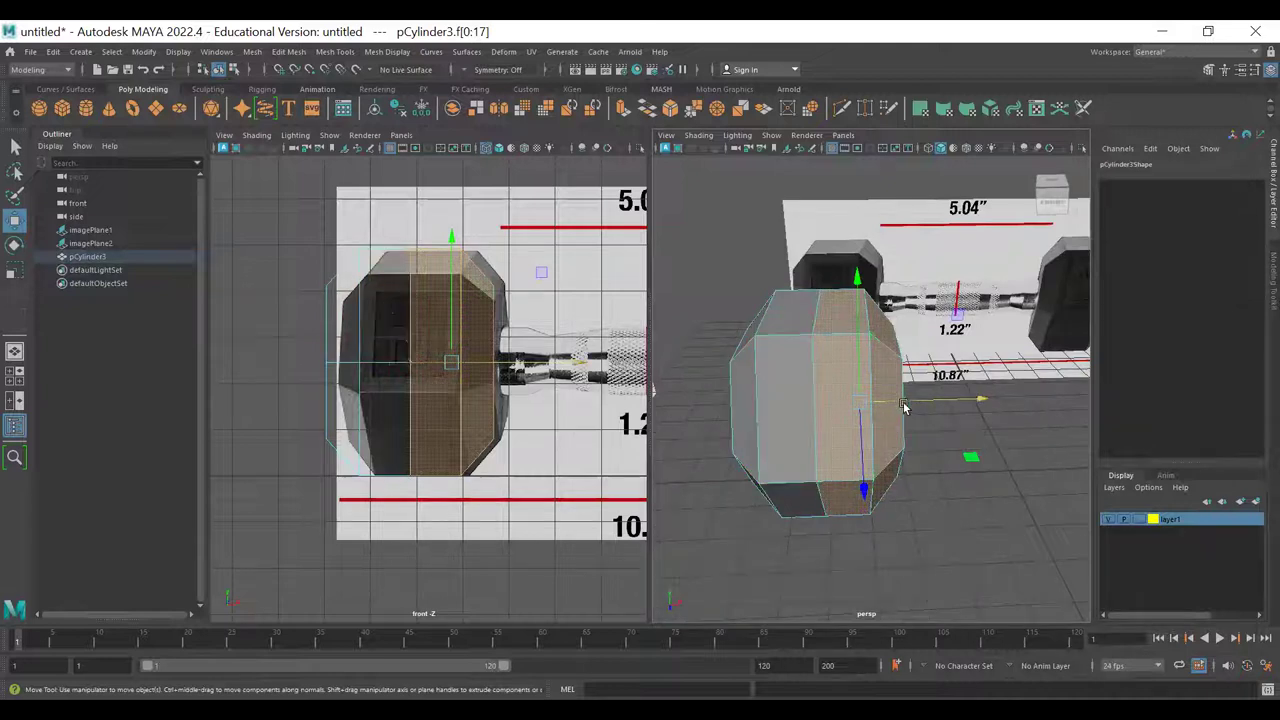
pyautogui.moveTo(903, 406); pyautogui.dragTo(914, 406)
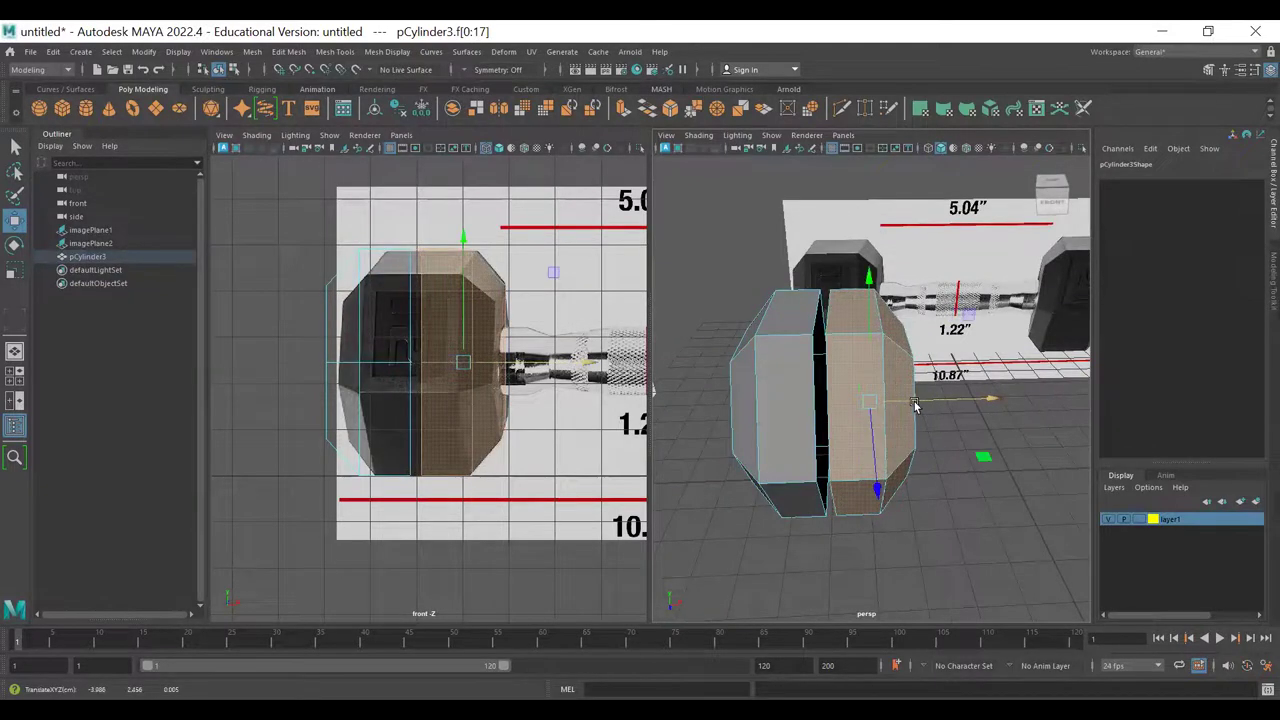
pyautogui.hotkey('ctrl', 'z')
pyautogui.moveTo(905, 403); pyautogui.dragTo(921, 402)
pyautogui.hotkey('ctrl', 'z')
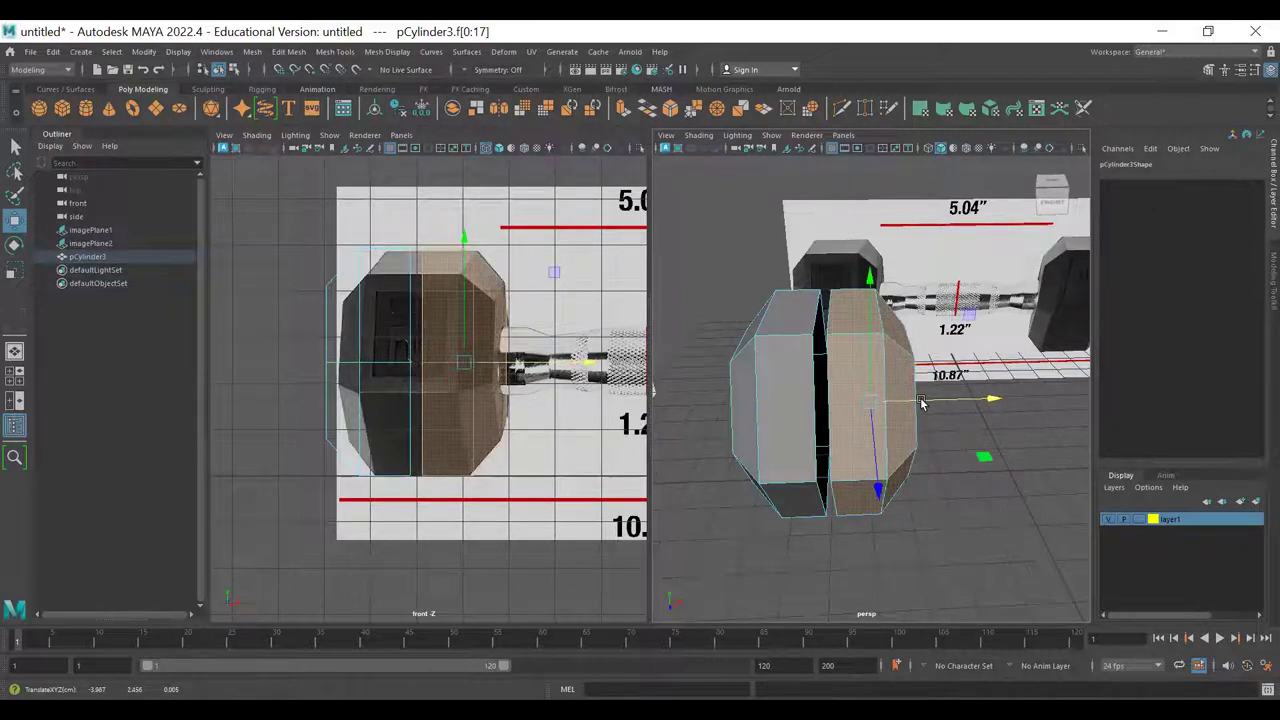
pyautogui.hotkey('ctrl', 'z')
# - Switch the head to vertex editing in wireframe display and select the vertices along the centre seam
pyautogui.click(850, 340)
pyautogui.keyDown('alt'); pyautogui.moveTo(797, 371); pyautogui.dragTo(833, 345); pyautogui.keyUp('alt')
pyautogui.press('F9')
pyautogui.press('4')
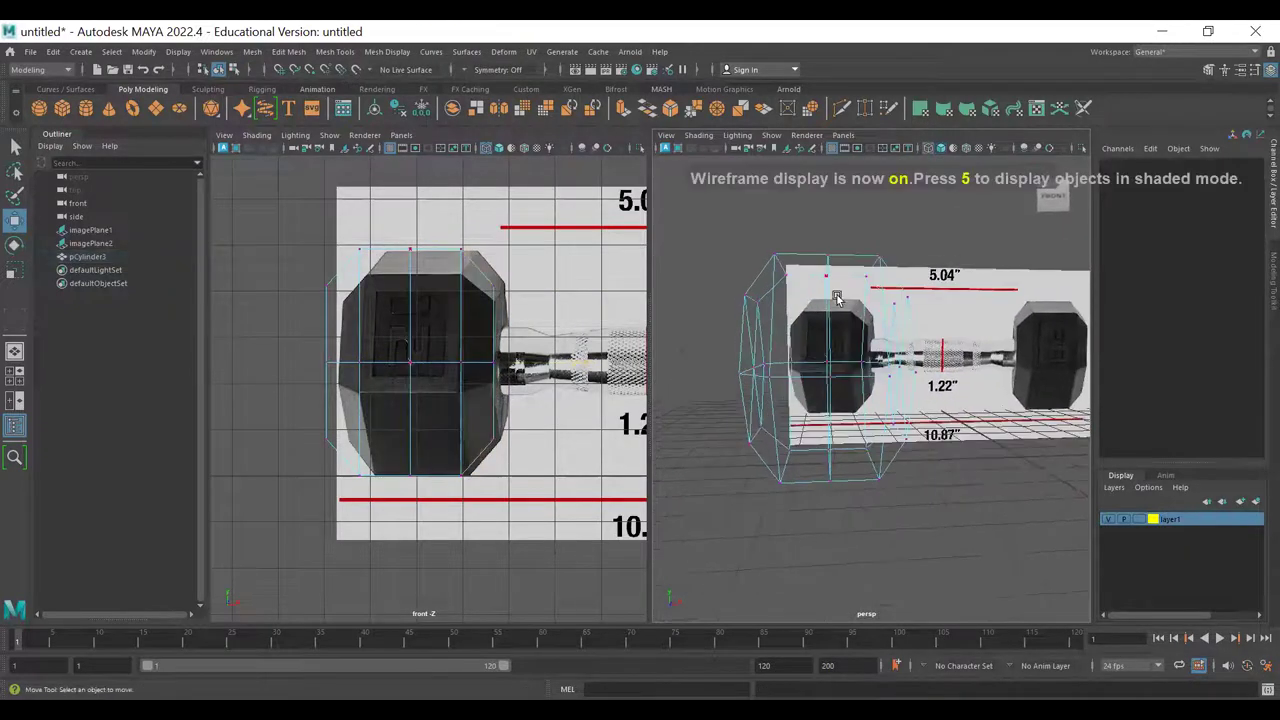
pyautogui.moveTo(840, 240); pyautogui.dragTo(806, 520)
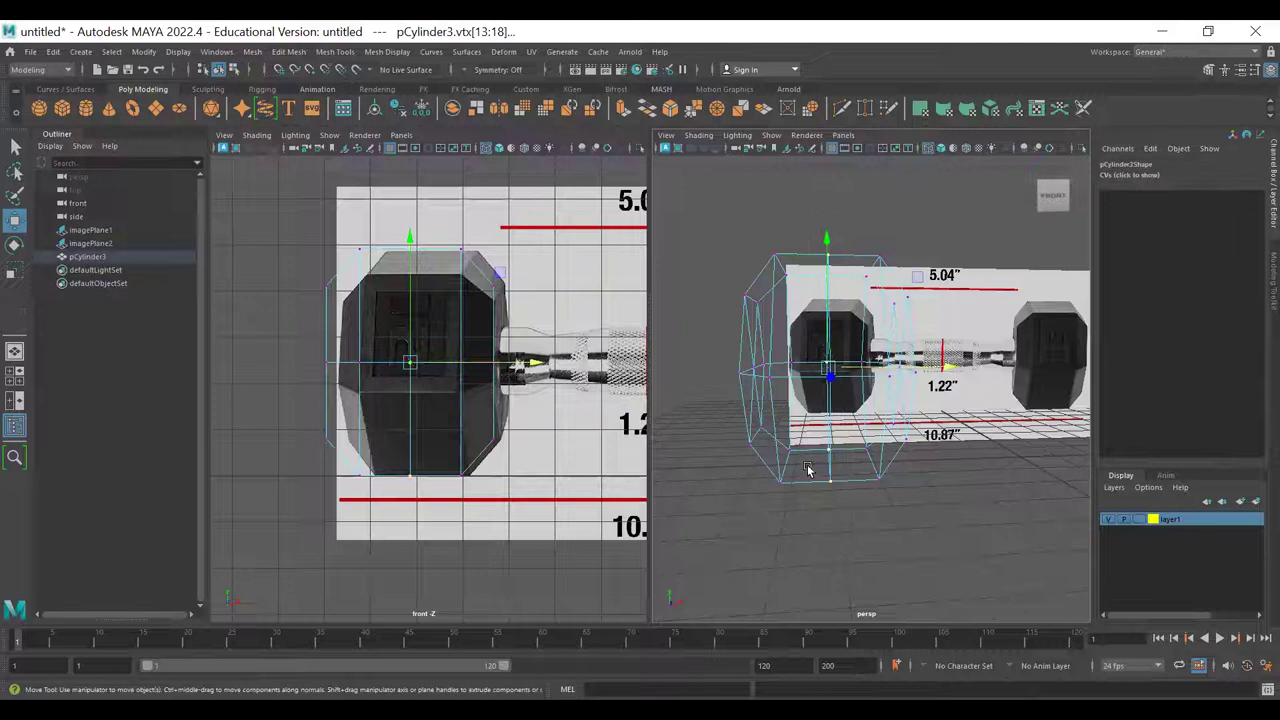
# - Enlarge the perspective view to full size and turn on the Poly Count heads-up display
pyautogui.press('space')
pyautogui.keyDown('alt'); pyautogui.moveTo(588, 335); pyautogui.dragTo(606, 440, button='middle'); pyautogui.keyUp('alt')
pyautogui.keyDown('alt'); pyautogui.moveTo(606, 440); pyautogui.dragTo(579, 361, button='right'); pyautogui.keyUp('alt')
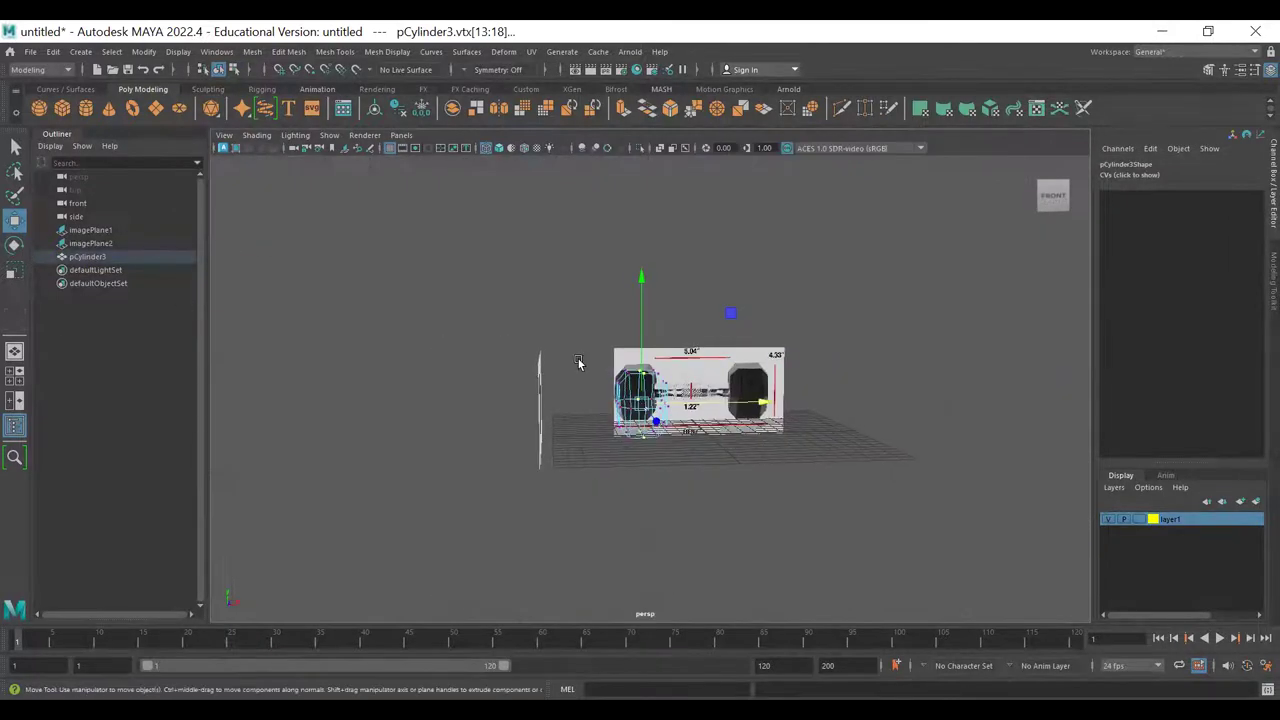
pyautogui.keyDown('alt'); pyautogui.moveTo(502, 364); pyautogui.dragTo(797, 425, button='right'); pyautogui.keyUp('alt')
pyautogui.keyDown('alt'); pyautogui.moveTo(797, 425); pyautogui.dragTo(764, 441); pyautogui.keyUp('alt')
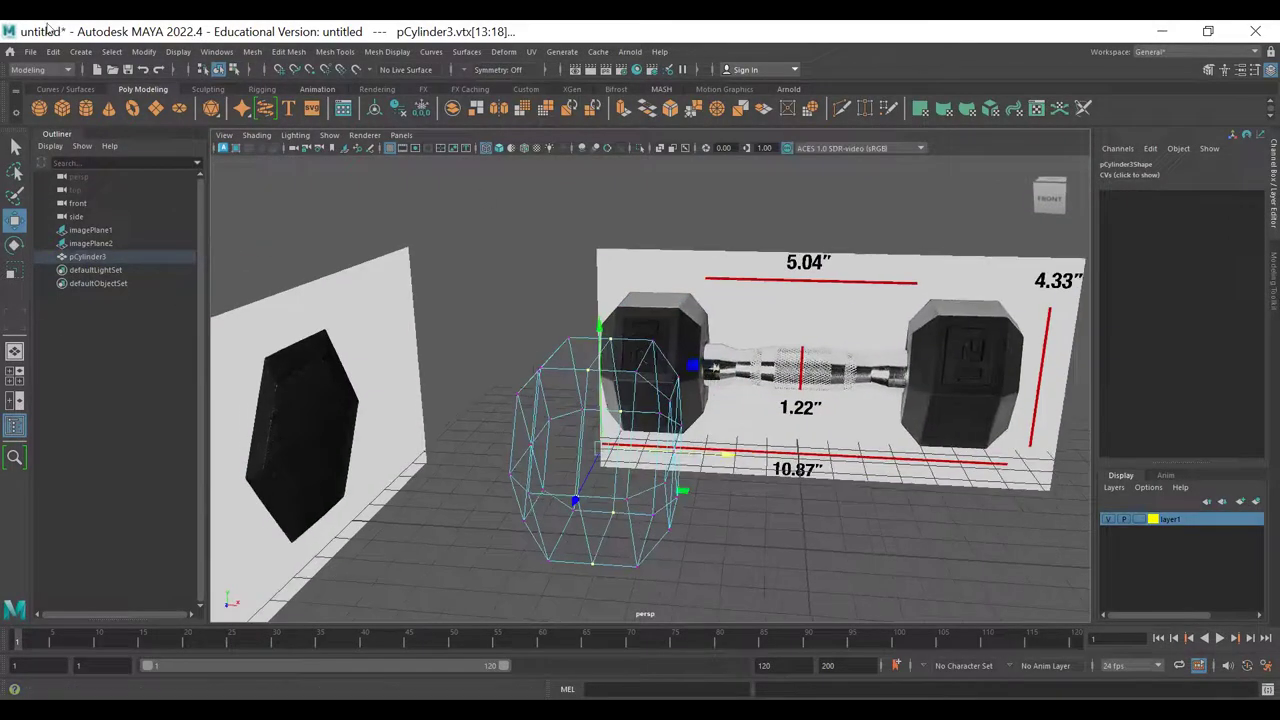
pyautogui.click(178, 55)
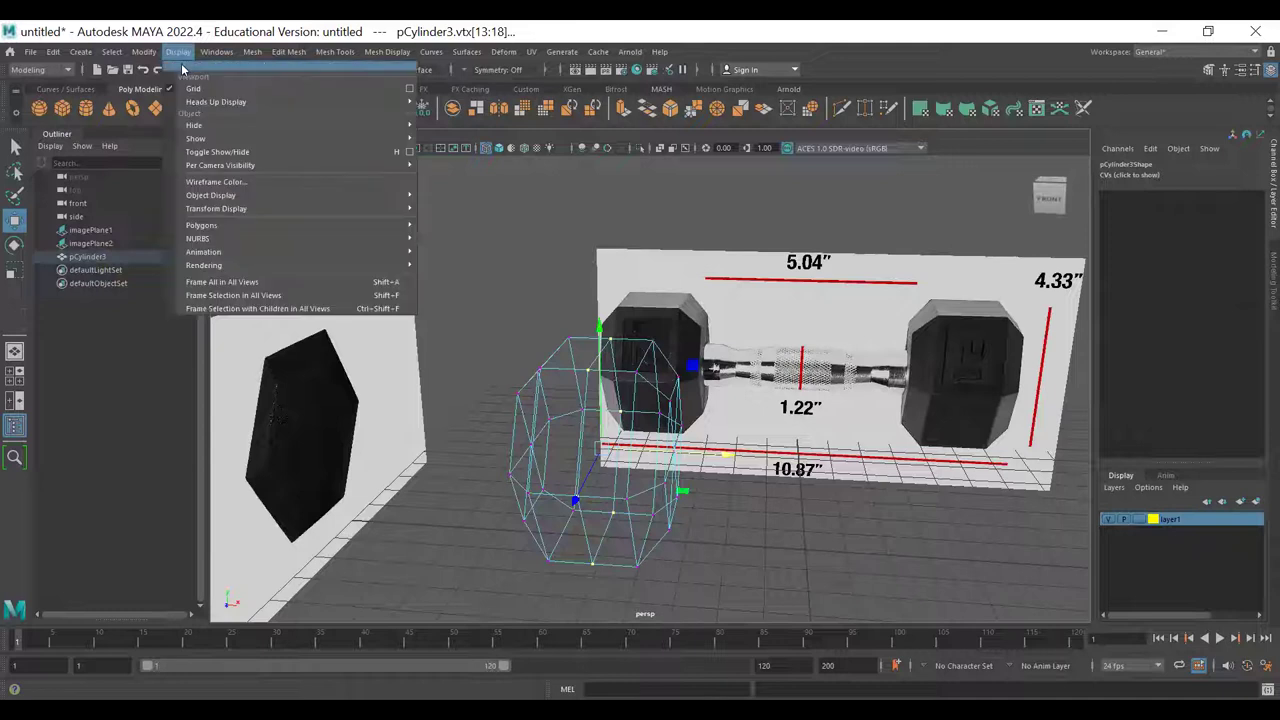
pyautogui.moveTo(233, 142)
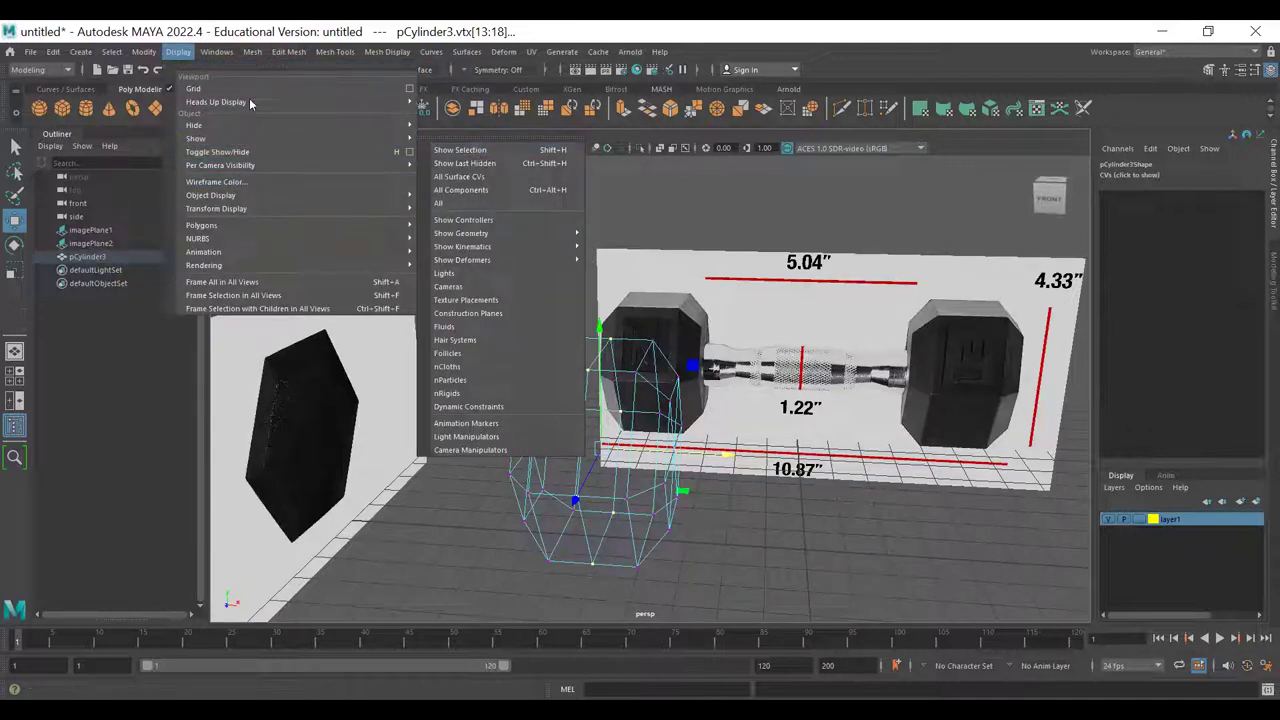
pyautogui.moveTo(350, 101)
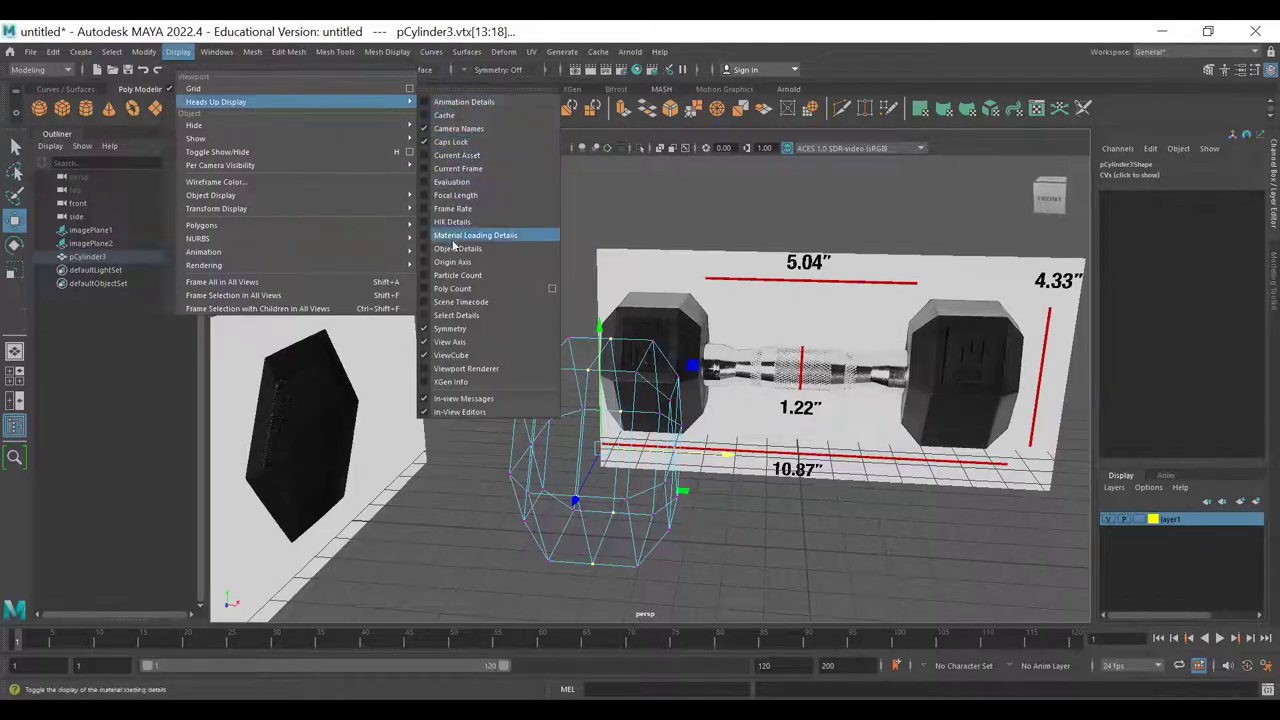
pyautogui.click(461, 291)
pyautogui.click(590, 430)
pyautogui.keyDown('alt'); pyautogui.moveTo(590, 430); pyautogui.dragTo(608, 411); pyautogui.keyUp('alt')
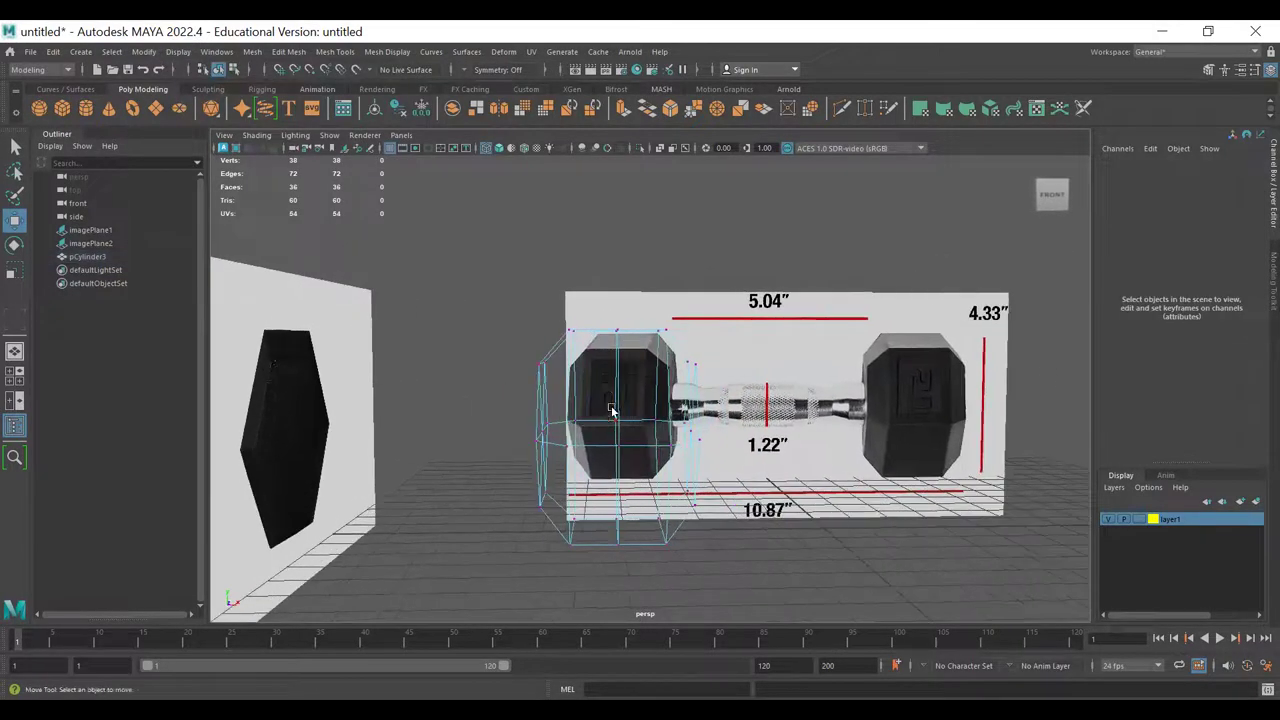
# - Select all vertices along the head's centre seam and check the selected vertex count
pyautogui.moveTo(639, 686); pyautogui.dragTo(604, 659)
pyautogui.keyDown('alt'); pyautogui.moveTo(655, 327); pyautogui.dragTo(625, 450); pyautogui.keyUp('alt')
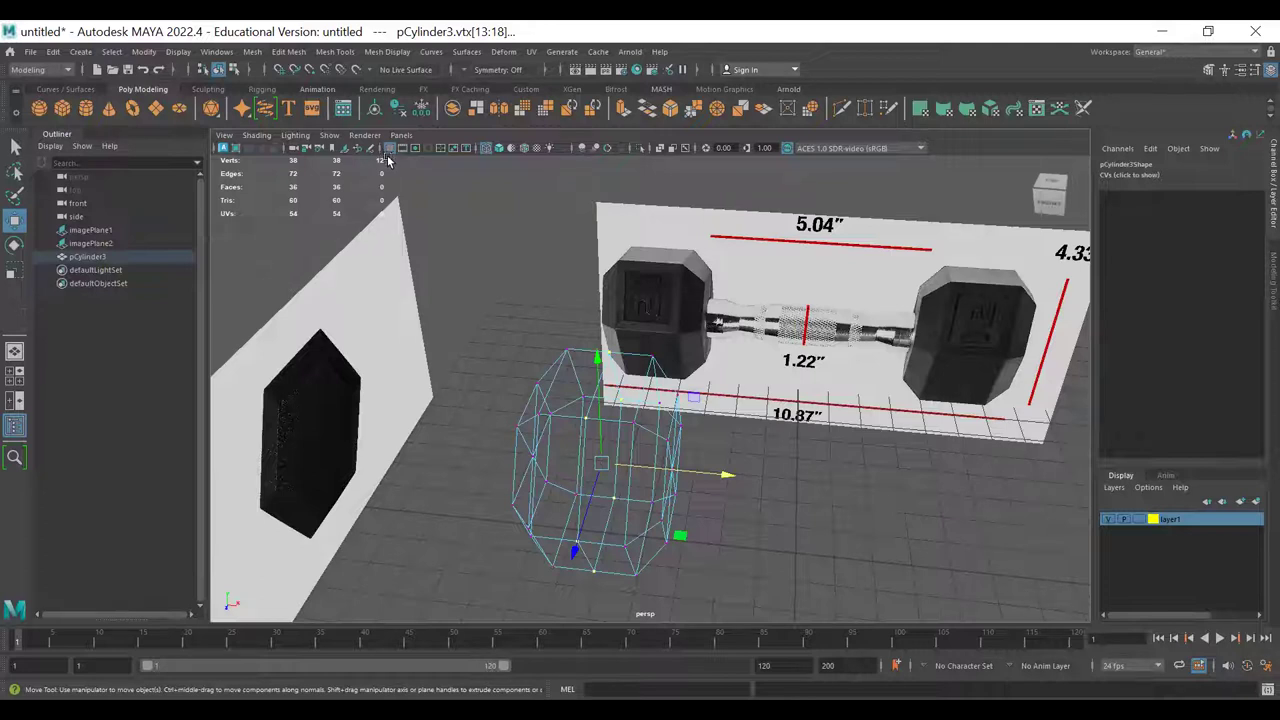
pyautogui.keyDown('alt'); pyautogui.moveTo(385, 205); pyautogui.dragTo(463, 254); pyautogui.keyUp('alt')
pyautogui.scroll(4, 669, 382)
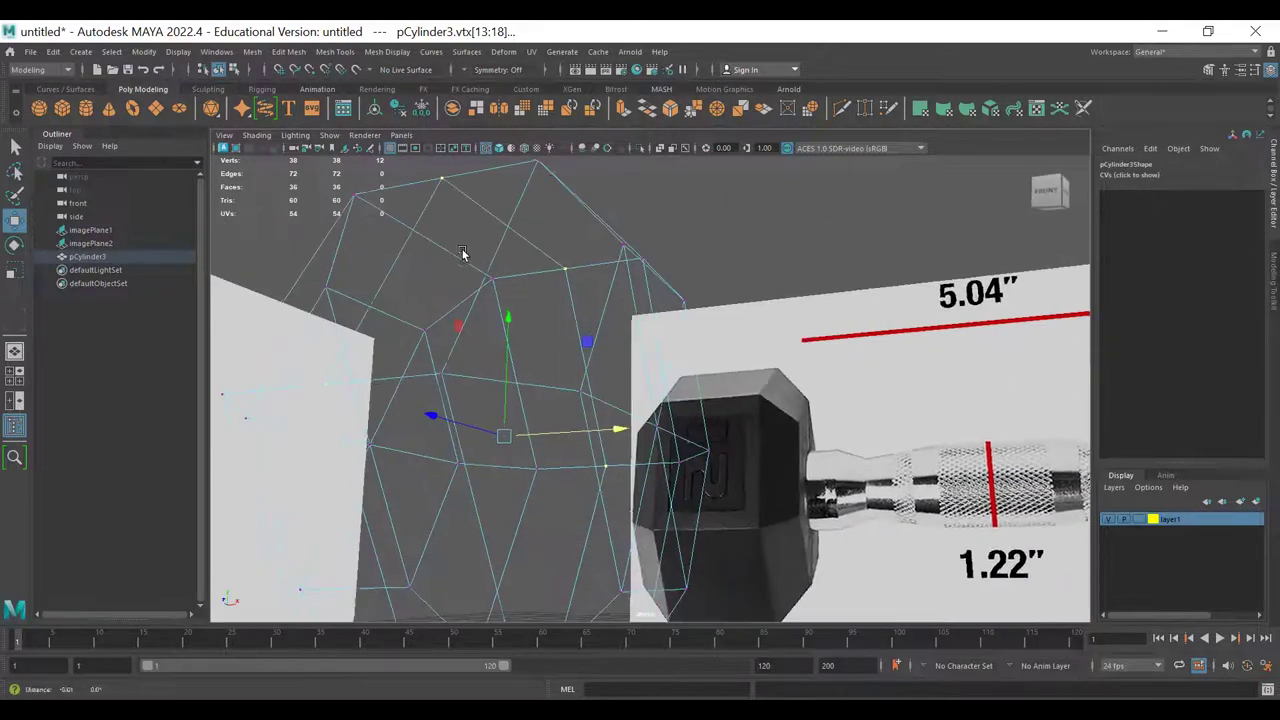
pyautogui.scroll(-1, 462, 253)
# - Select only the seam point on the head's upper edge and check how many vertices overlap there
pyautogui.moveTo(484, 179); pyautogui.dragTo(436, 244)
pyautogui.press('q')
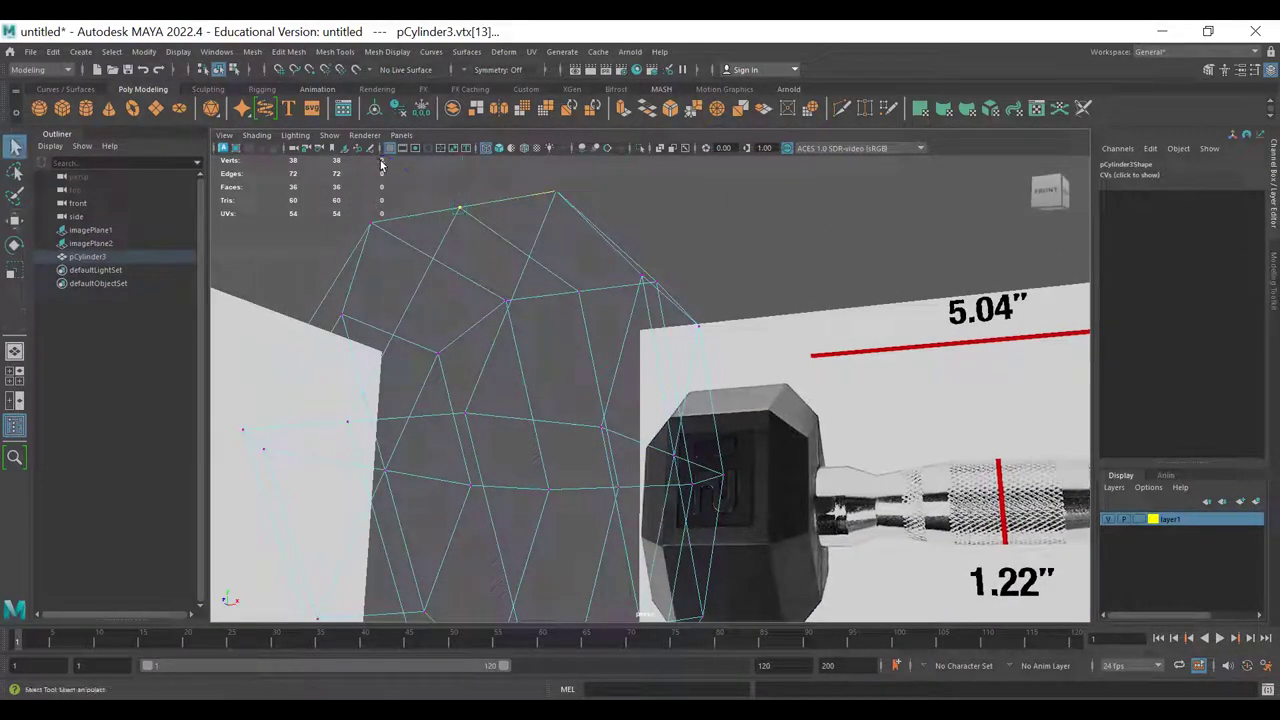
pyautogui.keyDown('shift'); pyautogui.click(418, 222); pyautogui.keyUp('shift')
pyautogui.scroll(-5, 454, 249)
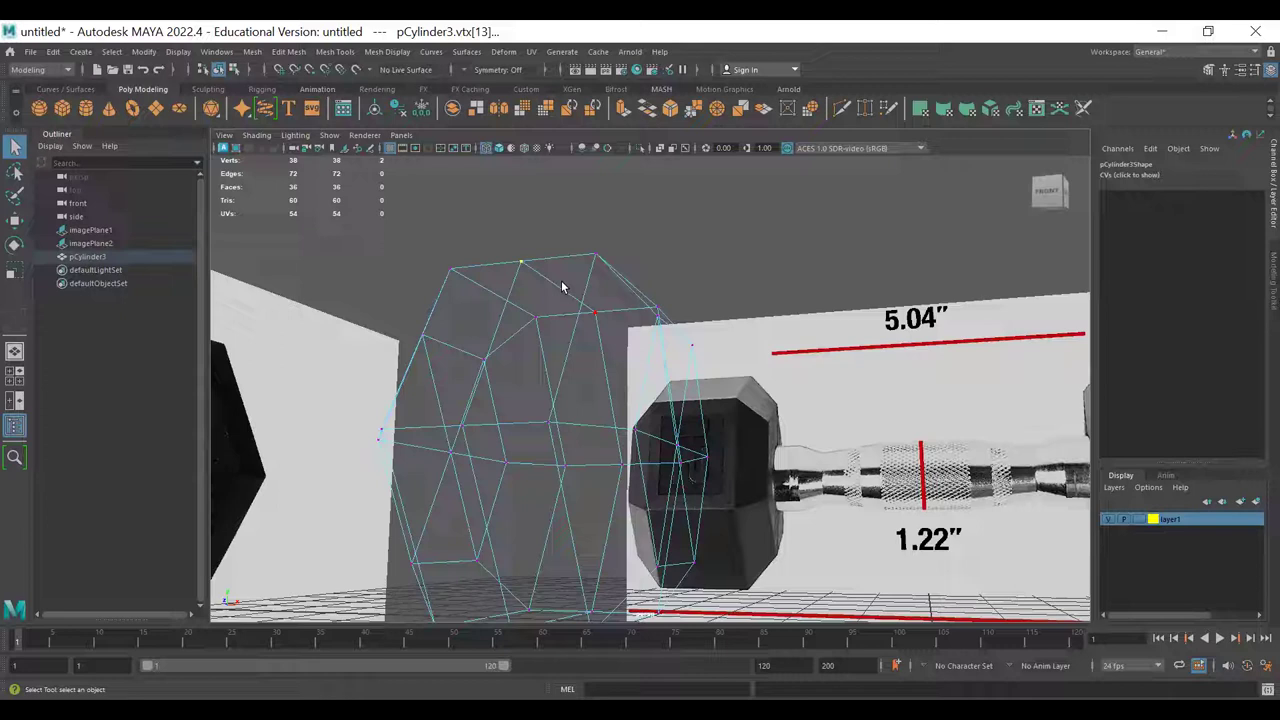
pyautogui.moveTo(550, 228); pyautogui.dragTo(509, 277)
pyautogui.keyDown('alt'); pyautogui.moveTo(509, 277); pyautogui.dragTo(546, 300, button='right'); pyautogui.keyUp('alt')
pyautogui.press('4')
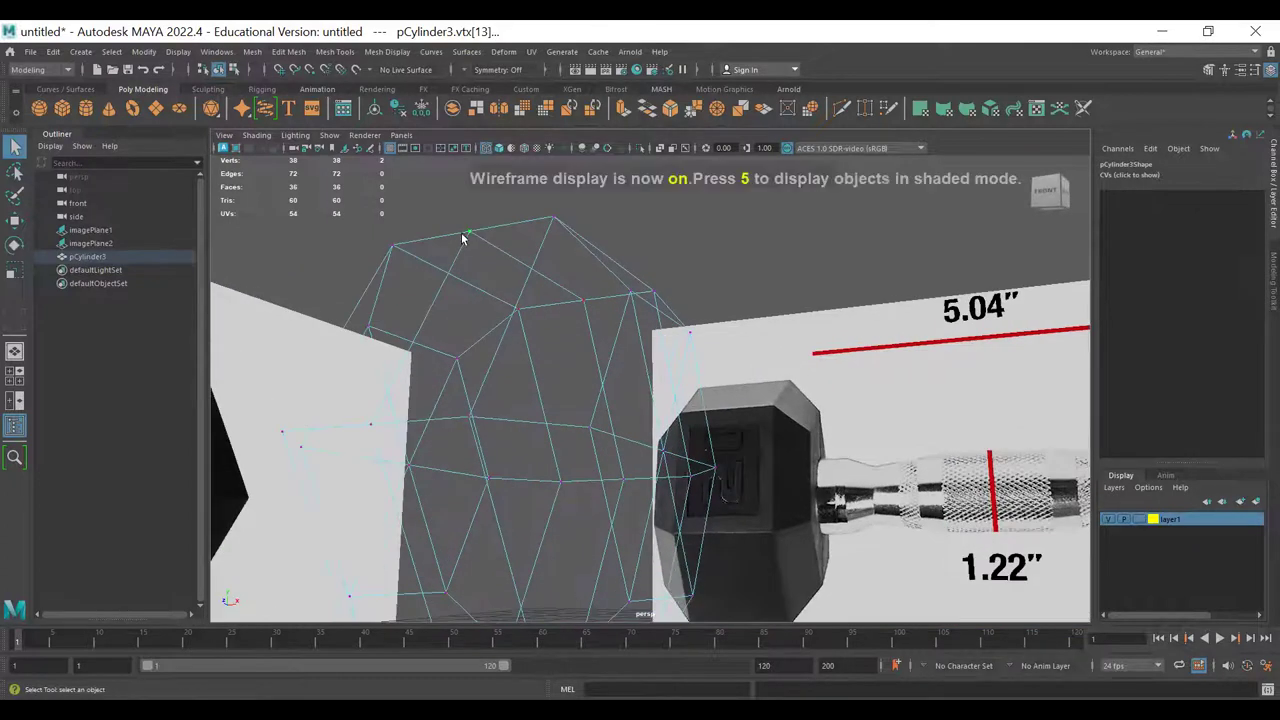
pyautogui.keyDown('alt'); pyautogui.moveTo(458, 242); pyautogui.dragTo(491, 228); pyautogui.keyUp('alt')
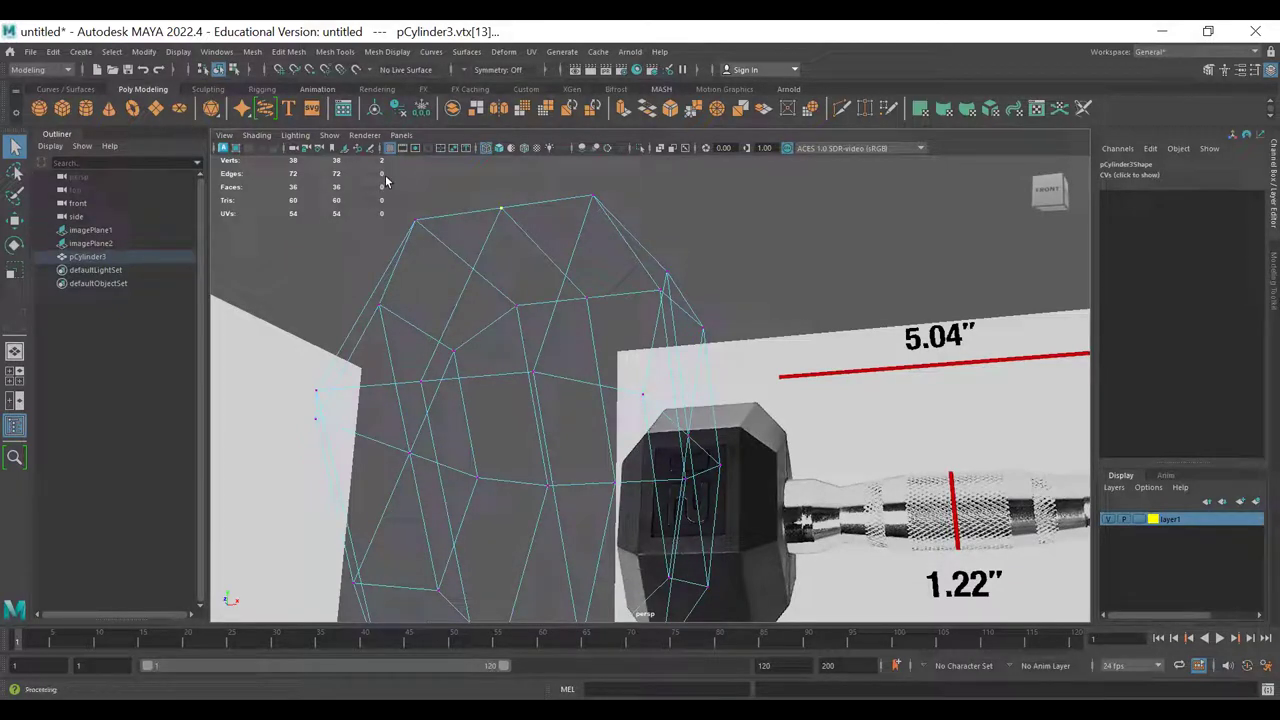
pyautogui.keyDown('alt'); pyautogui.moveTo(491, 238); pyautogui.dragTo(493, 245); pyautogui.keyUp('alt')
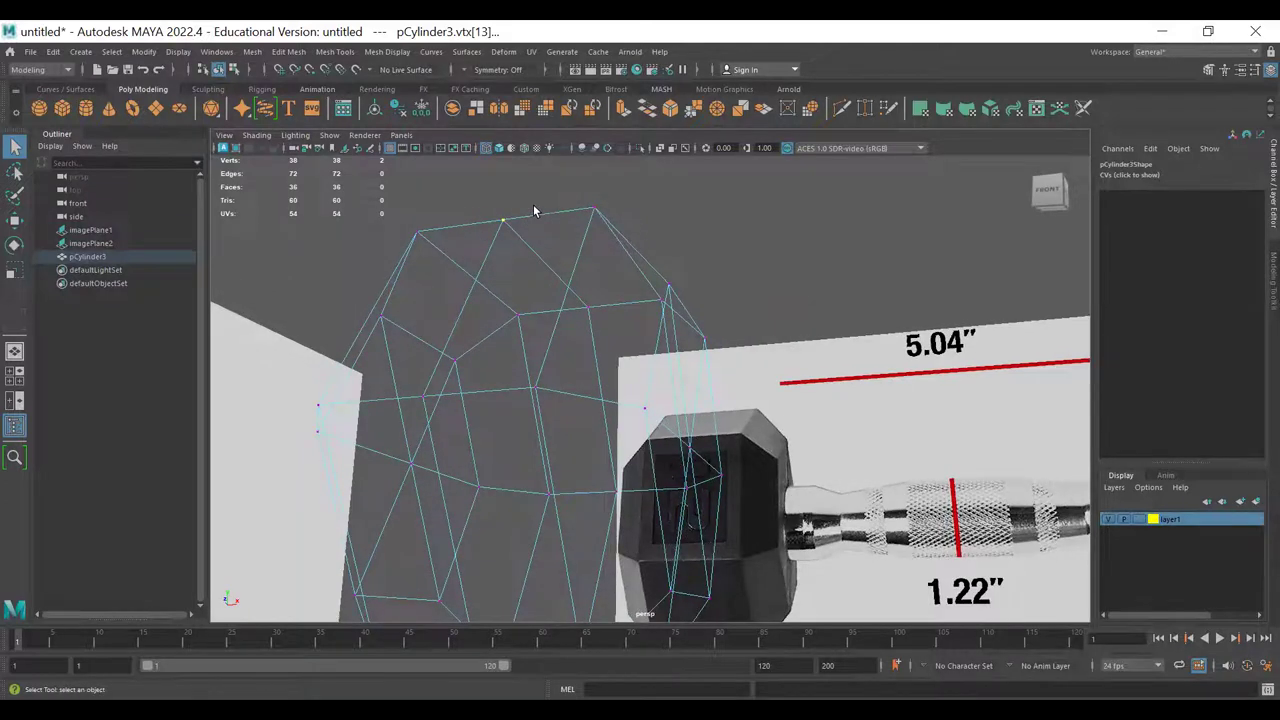
pyautogui.keyDown('alt'); pyautogui.moveTo(523, 223); pyautogui.dragTo(490, 238); pyautogui.keyUp('alt')
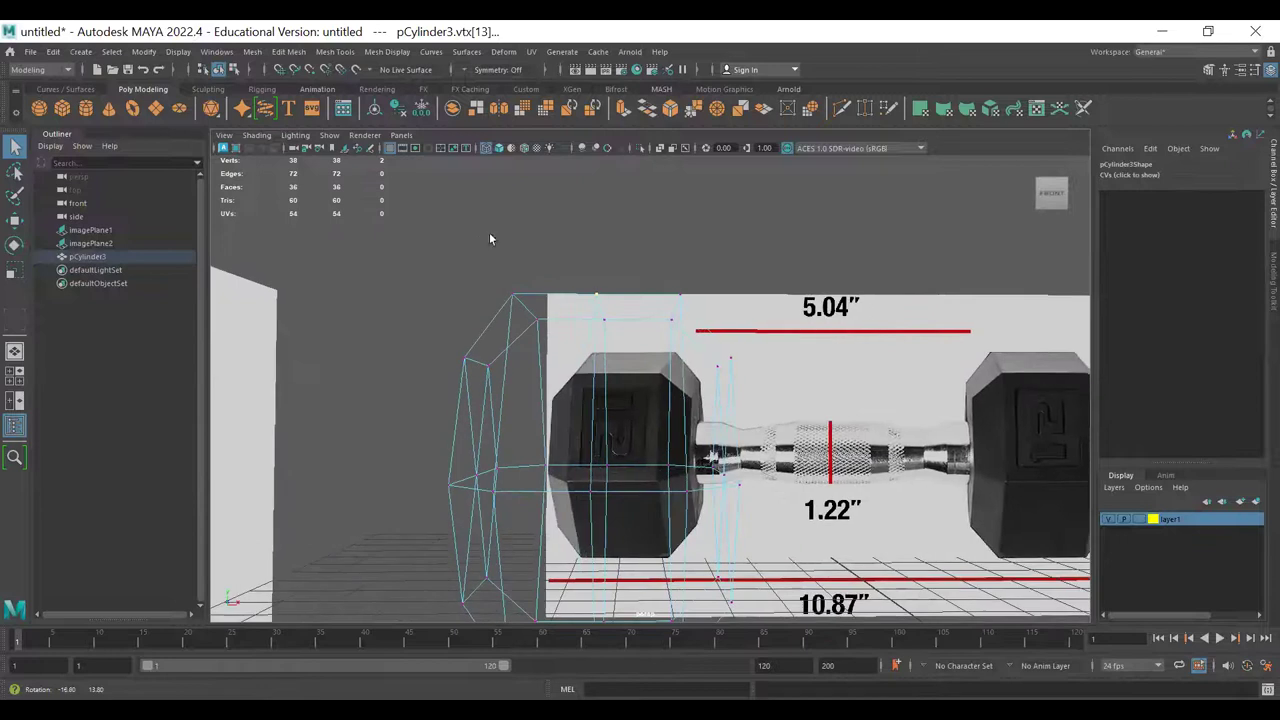
# - Select the full ring of vertices along the head's centre seam again
pyautogui.keyDown('alt'); pyautogui.moveTo(538, 278); pyautogui.dragTo(514, 243, button='middle'); pyautogui.keyUp('alt')
pyautogui.keyDown('alt'); pyautogui.moveTo(514, 243); pyautogui.dragTo(397, 206, button='right'); pyautogui.keyUp('alt')
pyautogui.keyDown('alt'); pyautogui.moveTo(405, 212); pyautogui.dragTo(507, 268); pyautogui.keyUp('alt')
pyautogui.keyDown('alt'); pyautogui.moveTo(589, 311); pyautogui.dragTo(581, 310); pyautogui.keyUp('alt')
pyautogui.moveTo(594, 267); pyautogui.dragTo(550, 583)
pyautogui.keyDown('alt'); pyautogui.moveTo(625, 392); pyautogui.dragTo(584, 414); pyautogui.keyUp('alt')
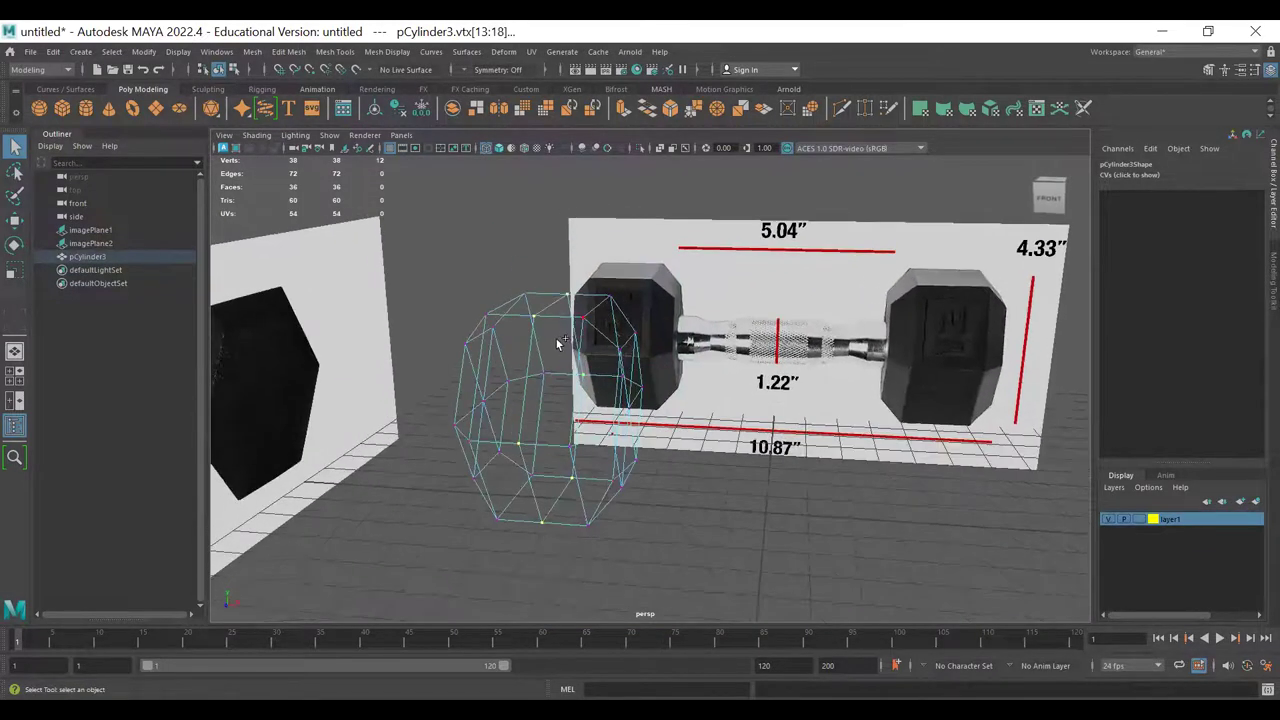
pyautogui.keyDown('shift'); pyautogui.rightClick(540, 283); pyautogui.keyUp('shift')
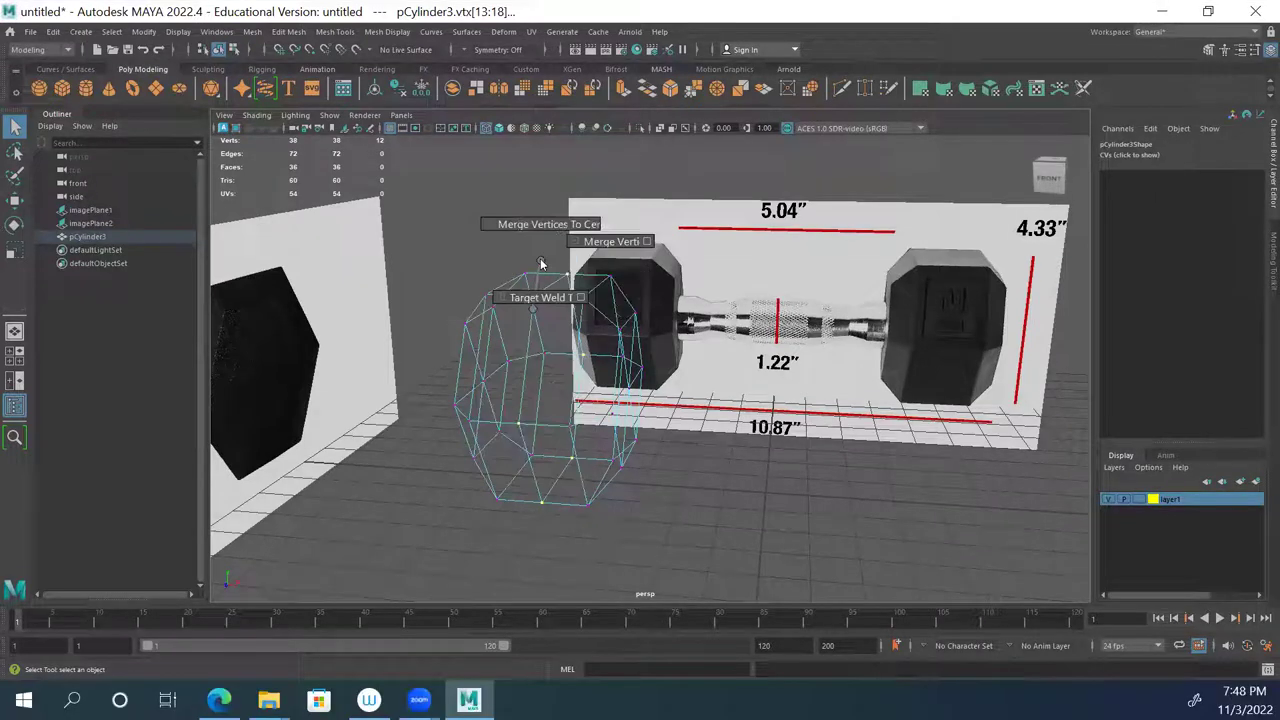
pyautogui.keyDown('shift'); pyautogui.moveTo(541, 258); pyautogui.dragTo(650, 246, button='right'); pyautogui.keyUp('shift')
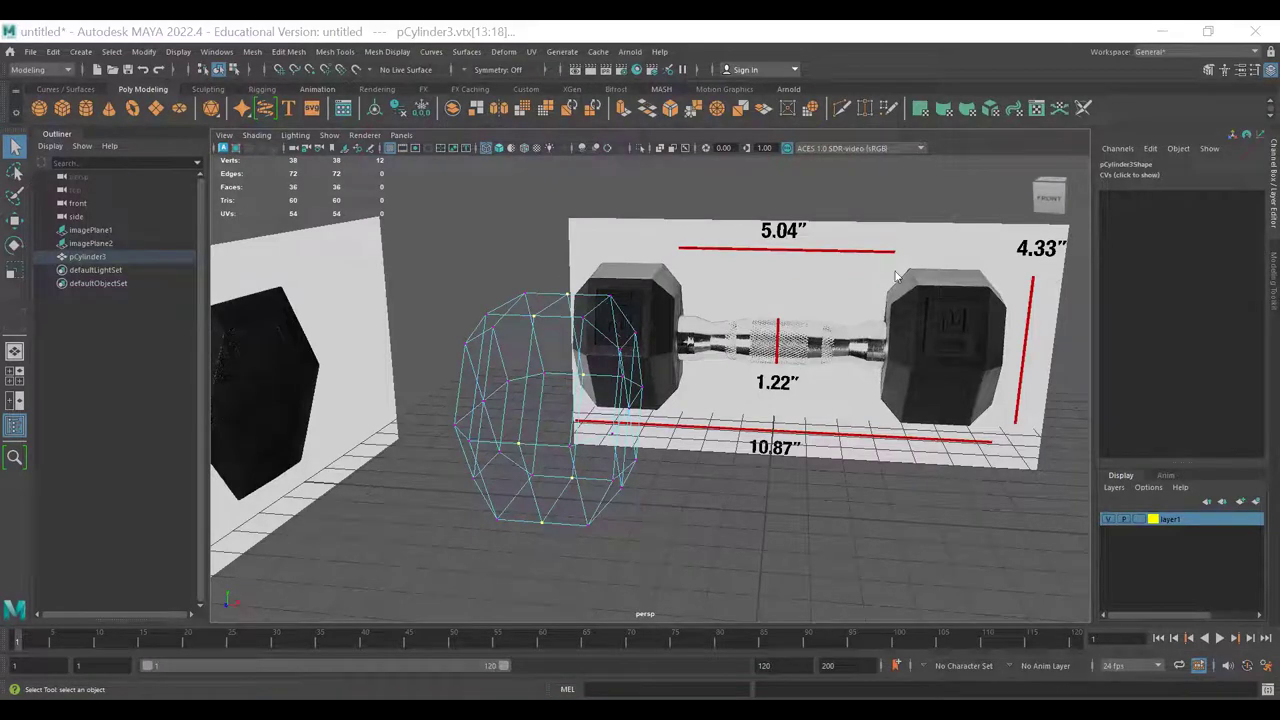
pyautogui.keyDown('alt'); pyautogui.moveTo(530, 323); pyautogui.dragTo(462, 321, button='middle'); pyautogui.keyUp('alt')
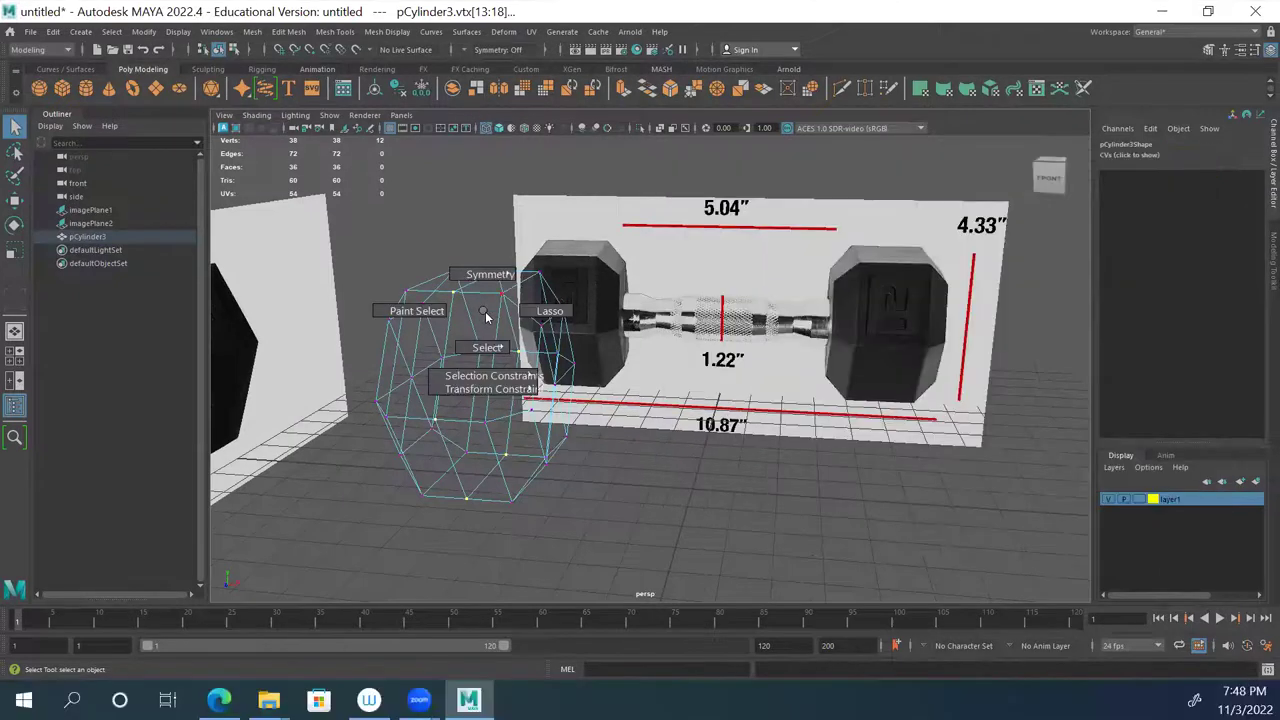
pyautogui.click(485, 313)
pyautogui.click(486, 341)
pyautogui.moveTo(468, 381)
pyautogui.keyDown('alt'); pyautogui.mouseDown()
pyautogui.moveTo(486, 370)
pyautogui.moveTo(487, 381)
pyautogui.mouseUp(); pyautogui.keyUp('alt')
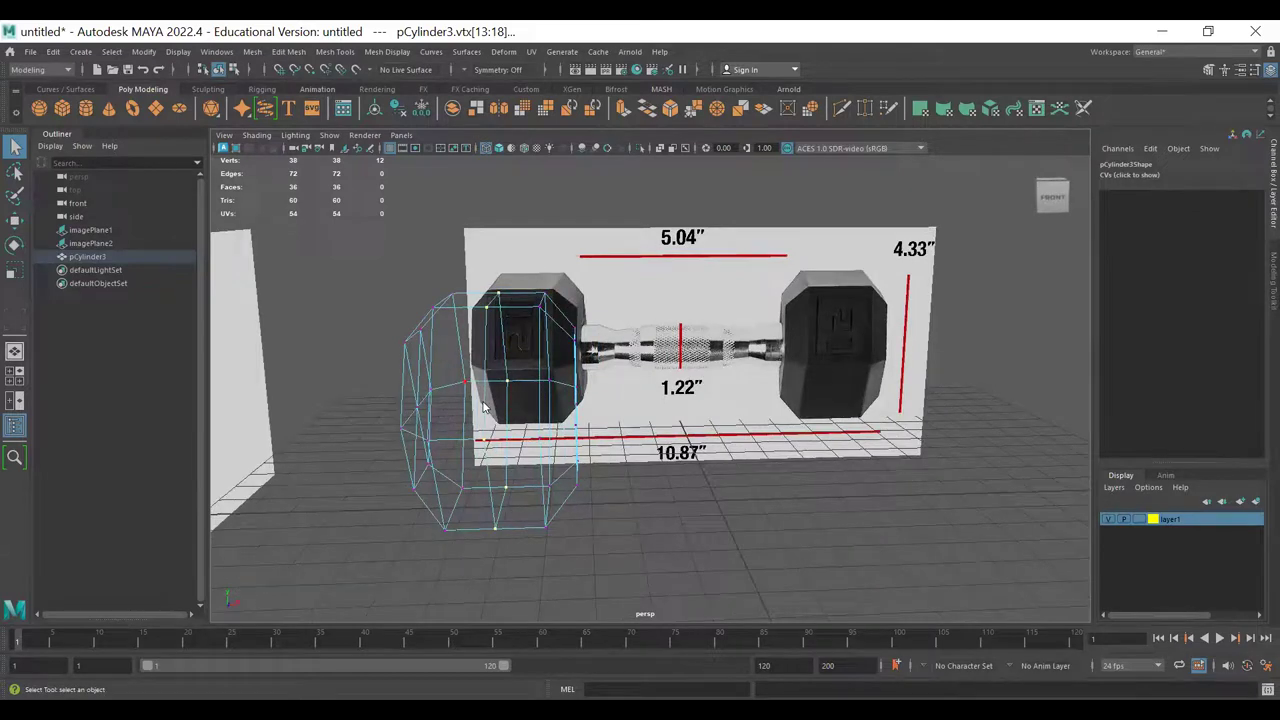
# - Open the Merge Vertices options and merge only the overlapping pair at one upper seam point, keeping the threshold at 0.0100
pyautogui.keyDown('shift'); pyautogui.rightClick(483, 407); pyautogui.keyUp('shift')
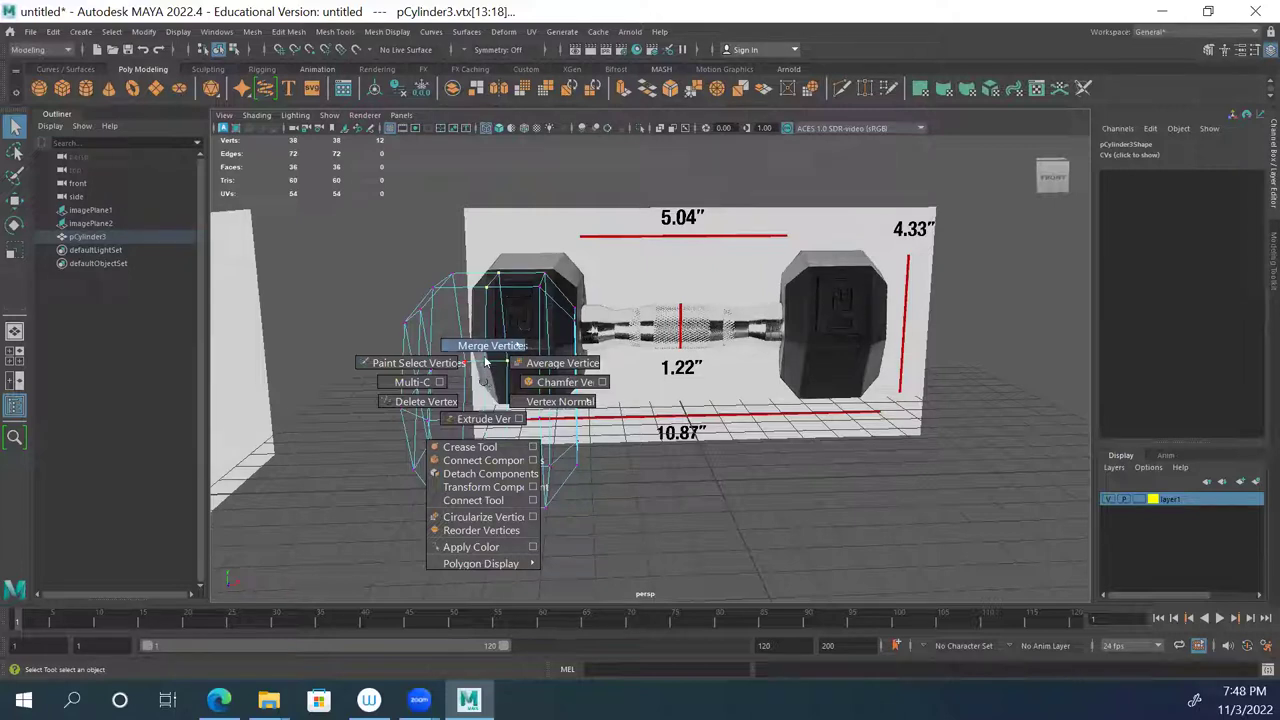
pyautogui.moveTo(485, 353)
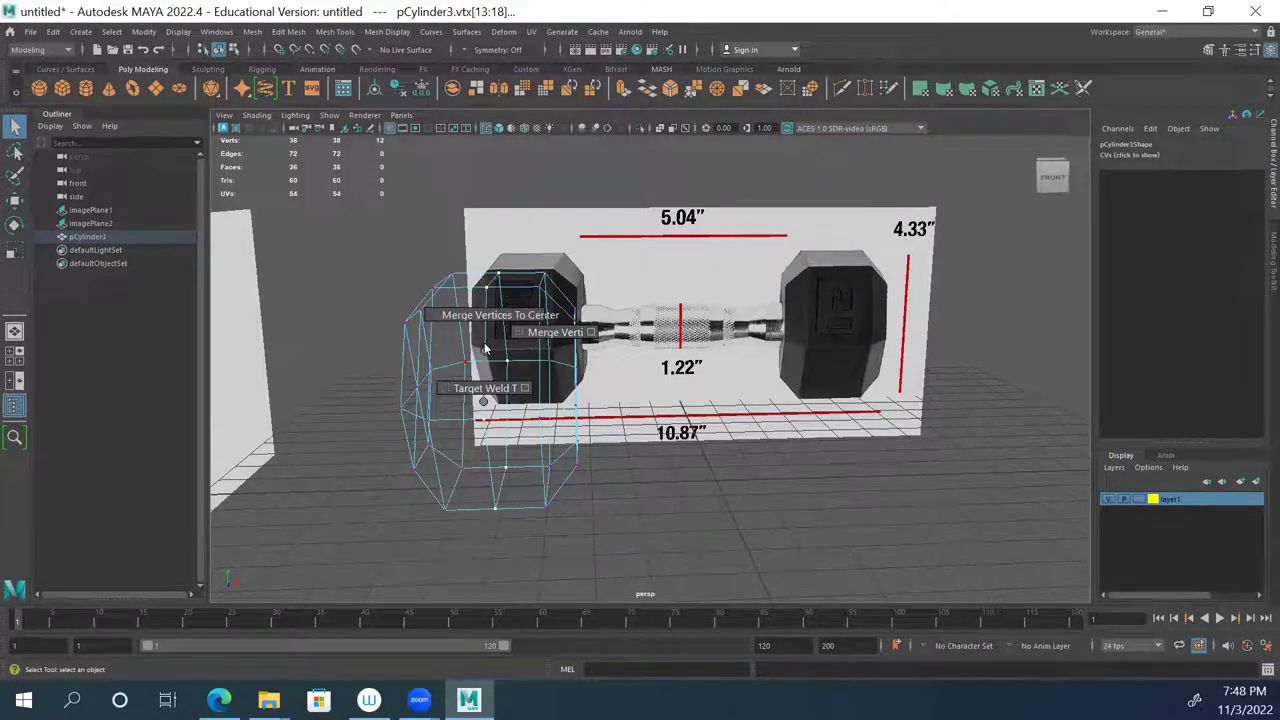
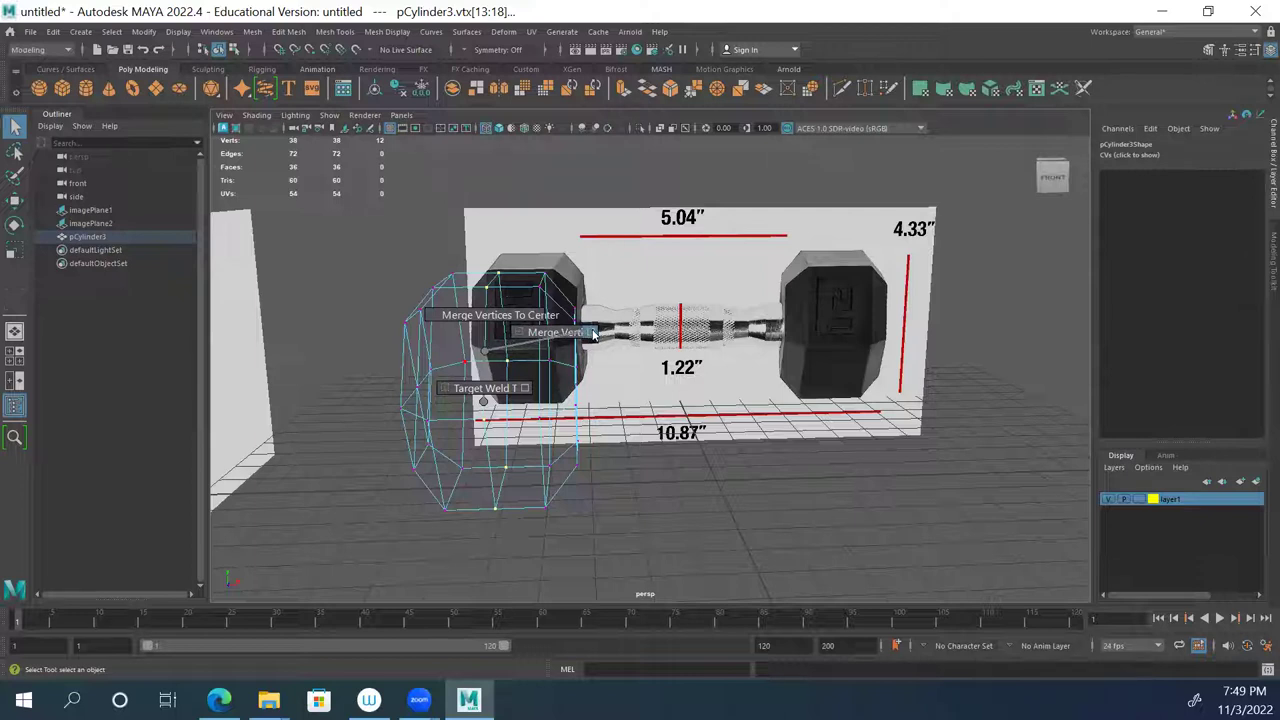
pyautogui.click(592, 333)
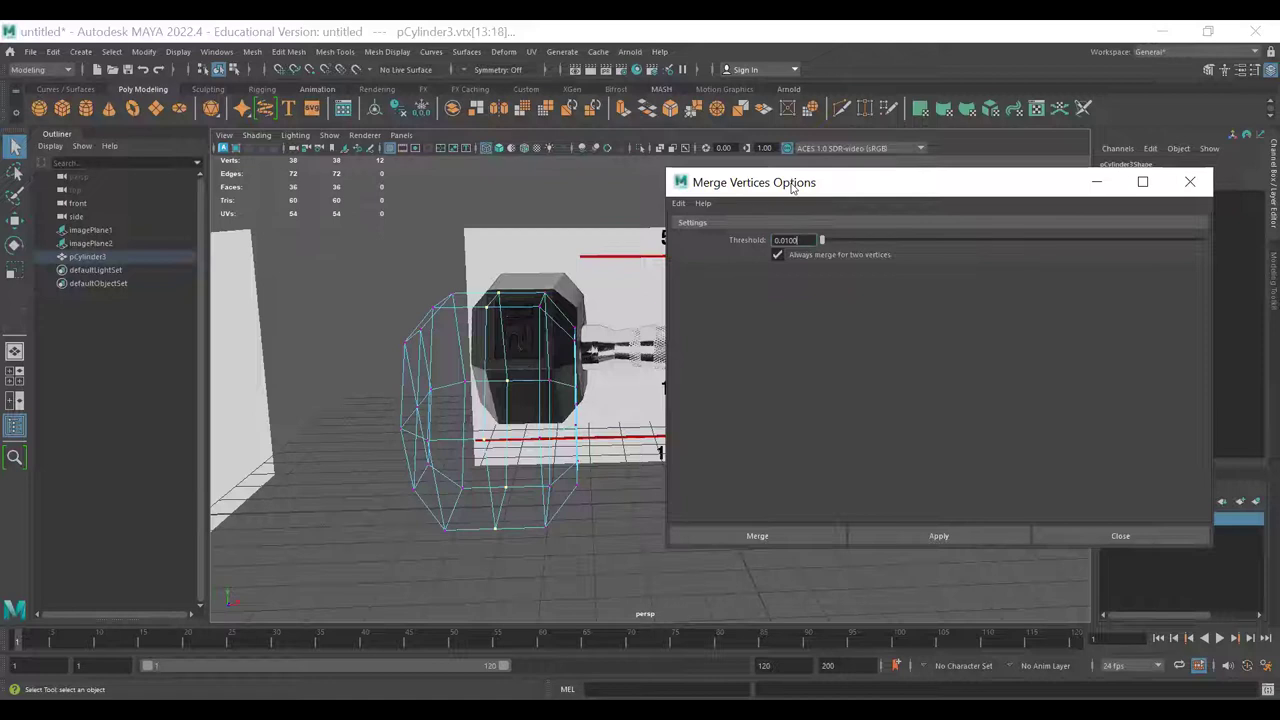
pyautogui.moveTo(919, 182); pyautogui.dragTo(649, 196)
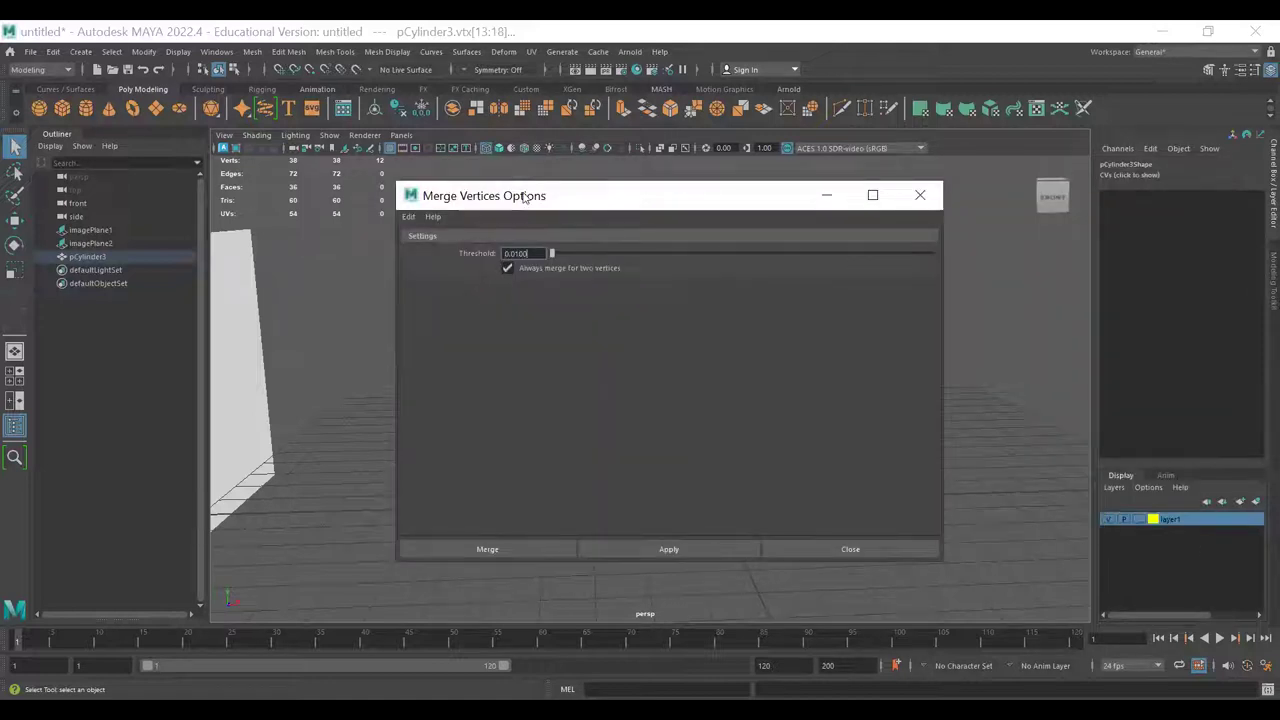
pyautogui.moveTo(527, 197); pyautogui.dragTo(784, 213)
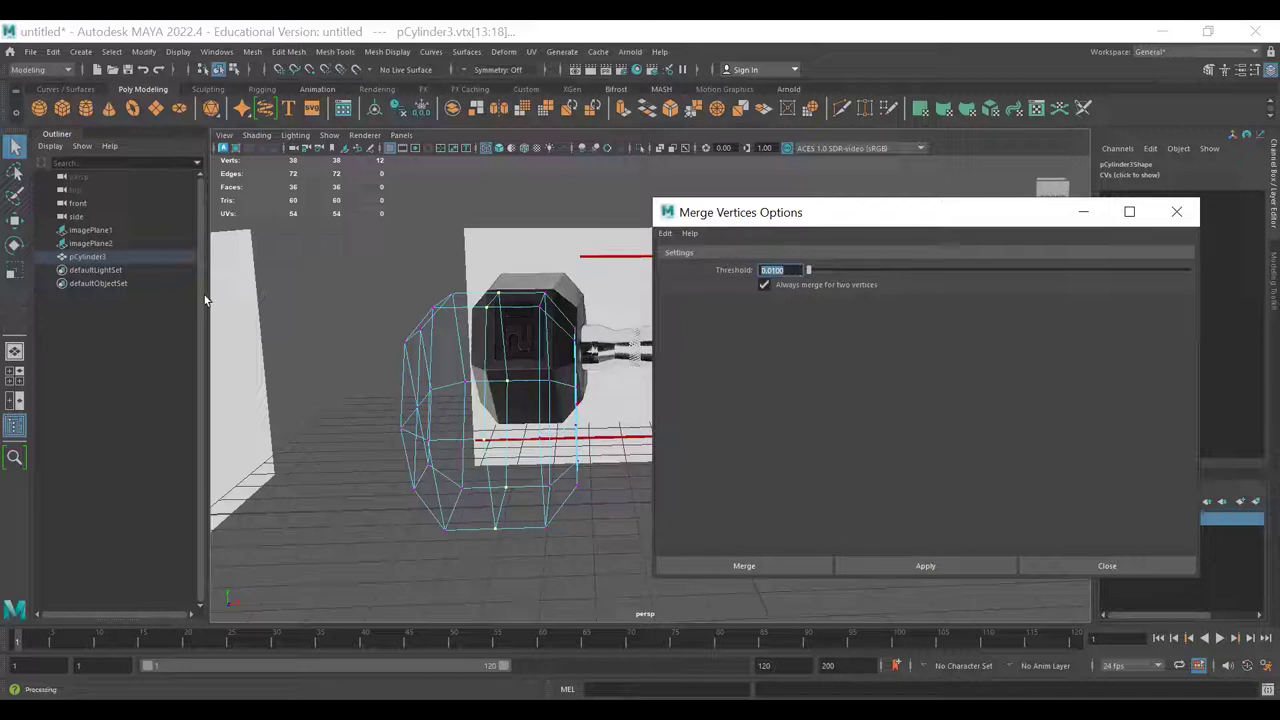
pyautogui.scroll(4, 569, 360)
pyautogui.keyDown('alt'); pyautogui.moveTo(571, 360); pyautogui.dragTo(251, 208); pyautogui.keyUp('alt')
pyautogui.keyDown('alt'); pyautogui.moveTo(251, 208); pyautogui.dragTo(290, 265, button='middle'); pyautogui.keyUp('alt')
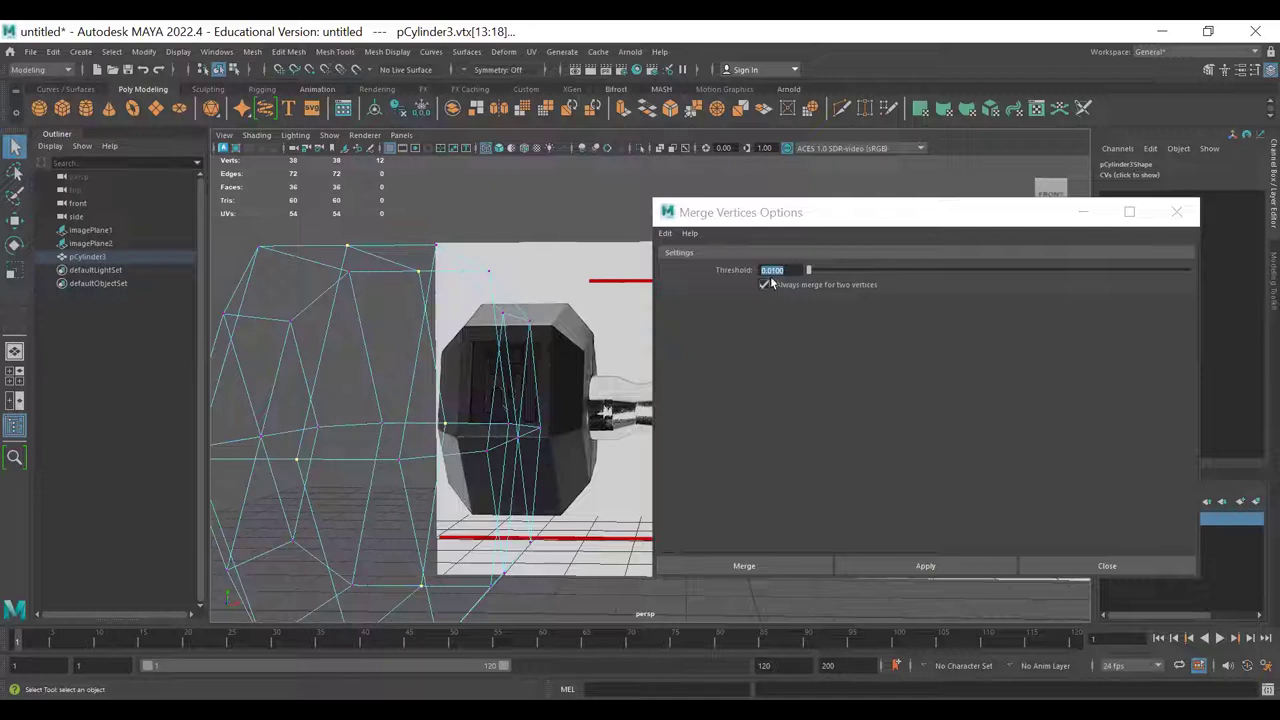
pyautogui.click(340, 258)
pyautogui.click(949, 568)
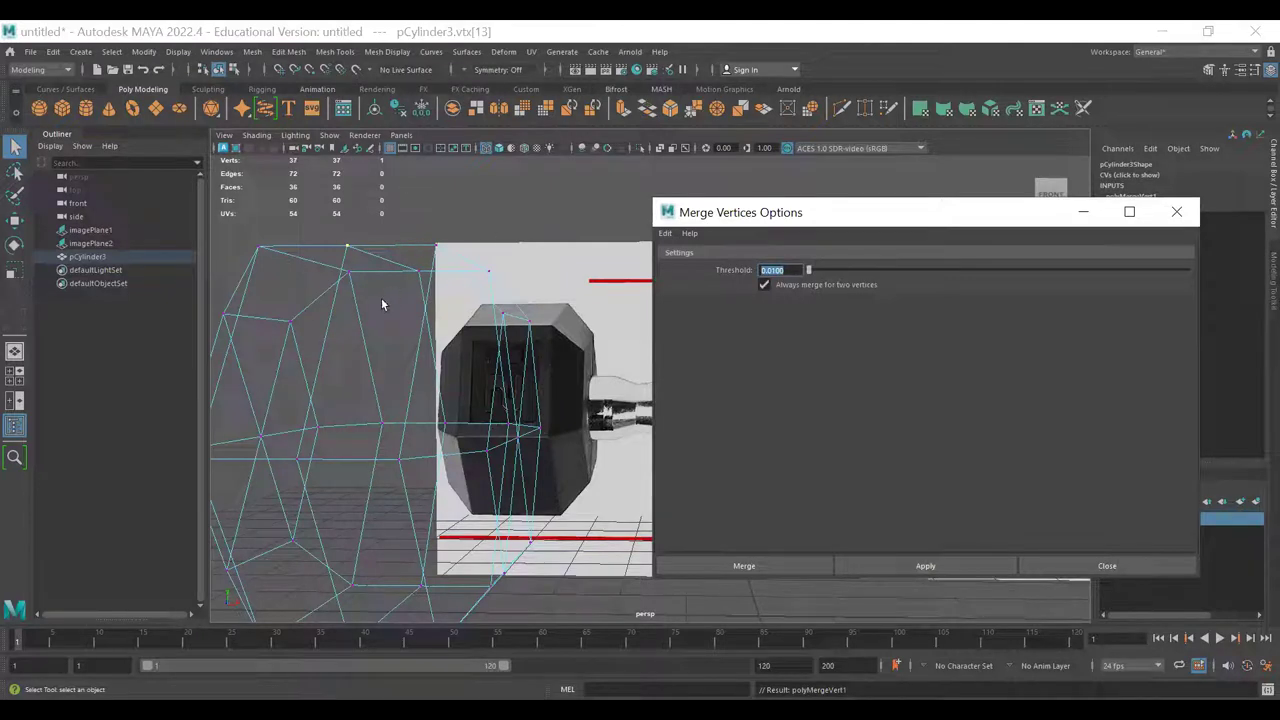
# - Merge the overlapping pair at the head's other upper seam point with a threshold of 0.0001
pyautogui.keyDown('shift'); pyautogui.click(426, 261); pyautogui.keyUp('shift')
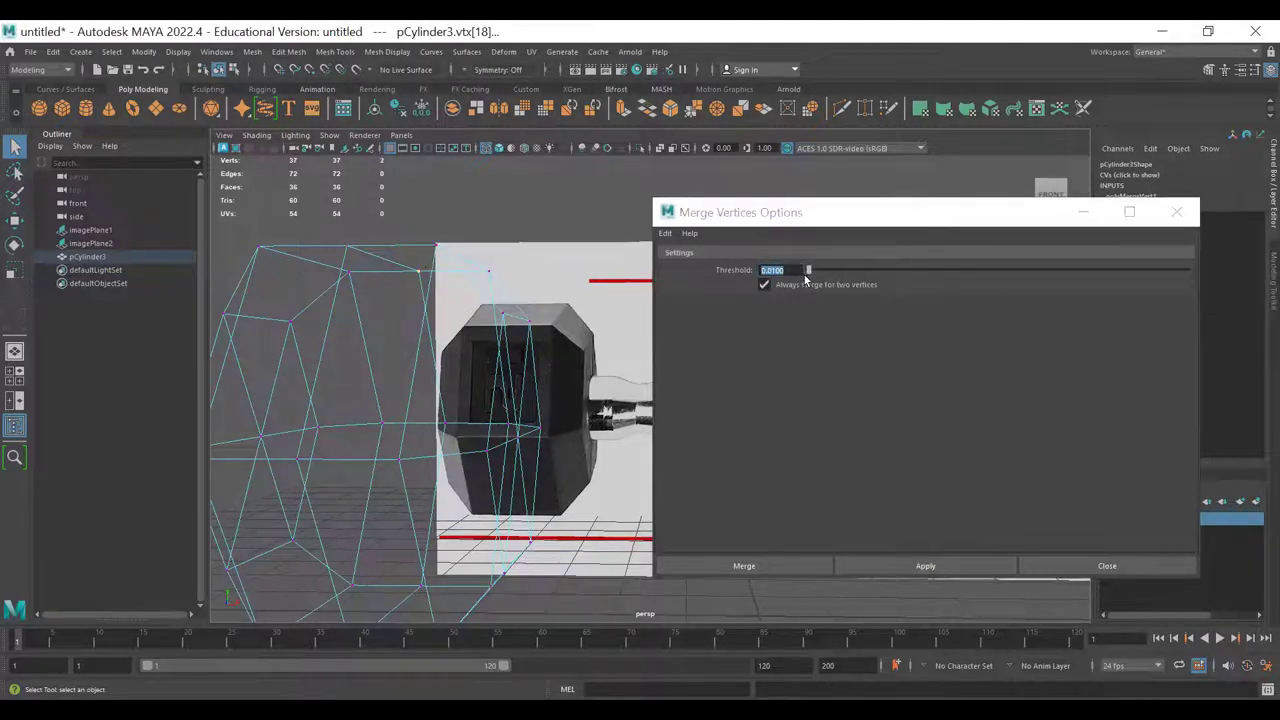
pyautogui.moveTo(801, 271); pyautogui.dragTo(731, 271)
pyautogui.write('.000')
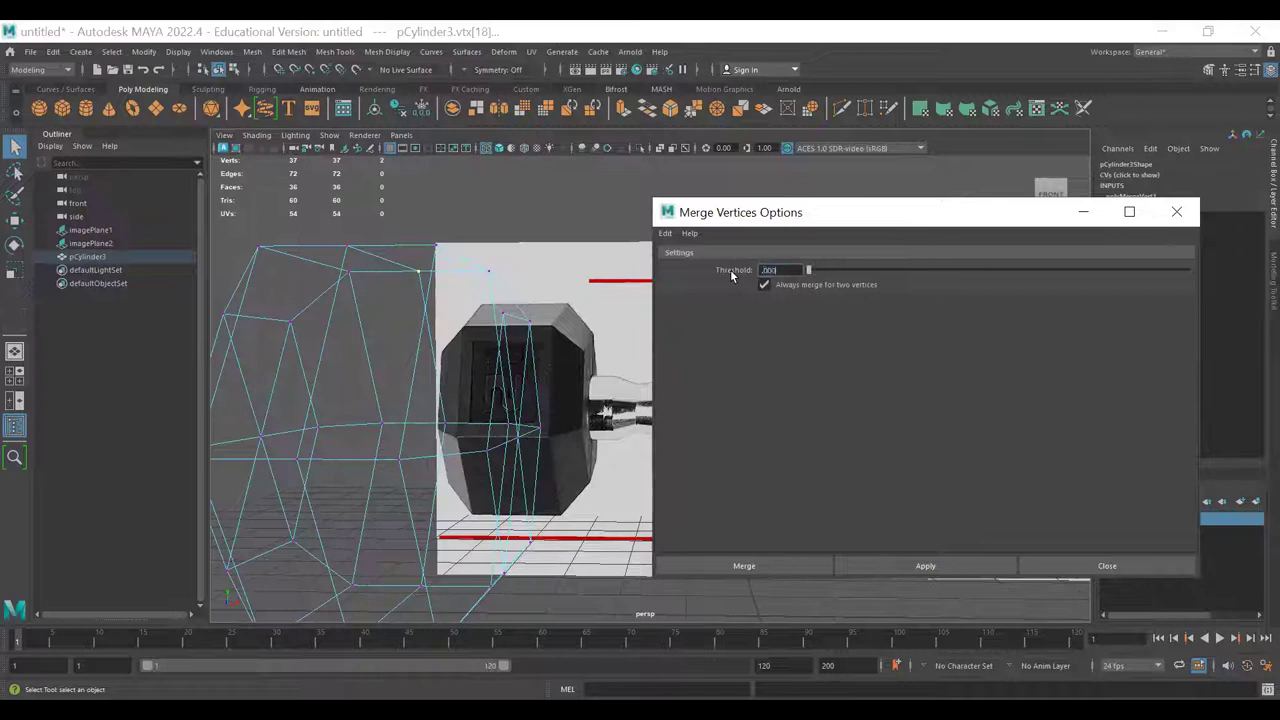
pyautogui.write('1')
pyautogui.press('Return')
pyautogui.click(933, 559)
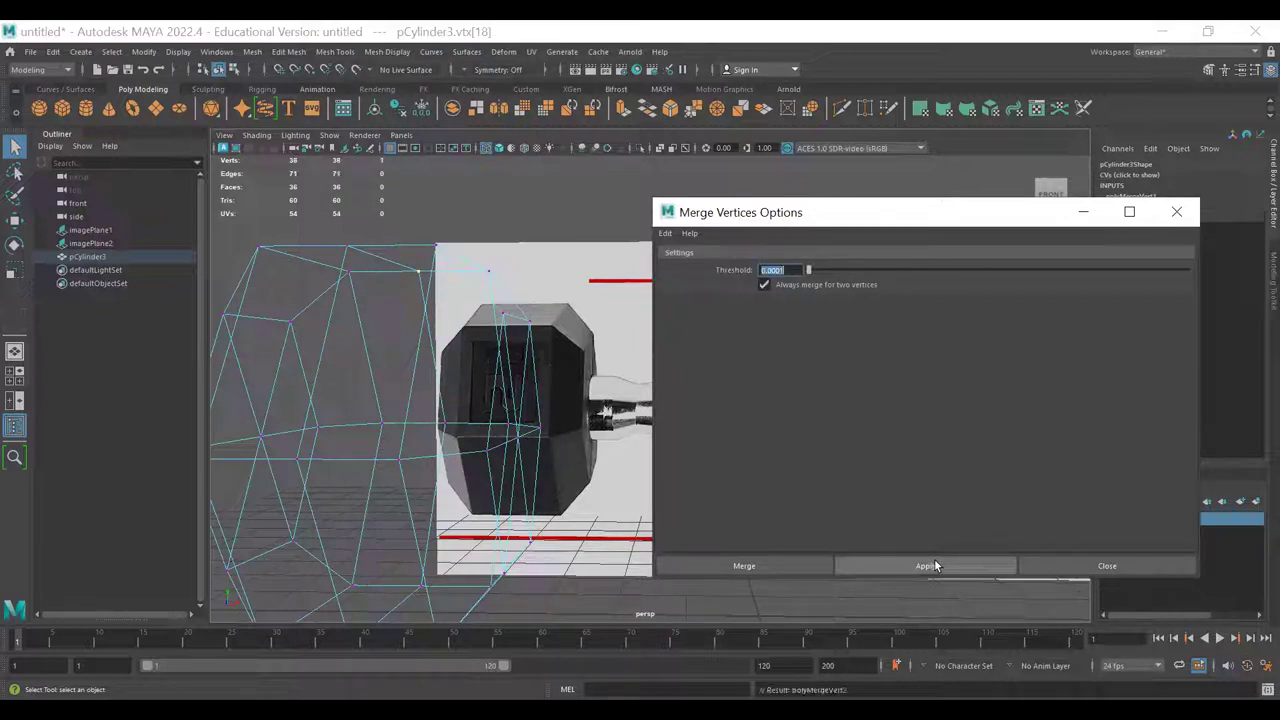
# - Try merging the slightly separated vertex pair at the head's side seam point with the same threshold, and undo the merge
pyautogui.keyDown('alt'); pyautogui.moveTo(347, 483); pyautogui.dragTo(285, 323); pyautogui.keyUp('alt')
pyautogui.click(269, 292)
pyautogui.press('w')
pyautogui.press('q')
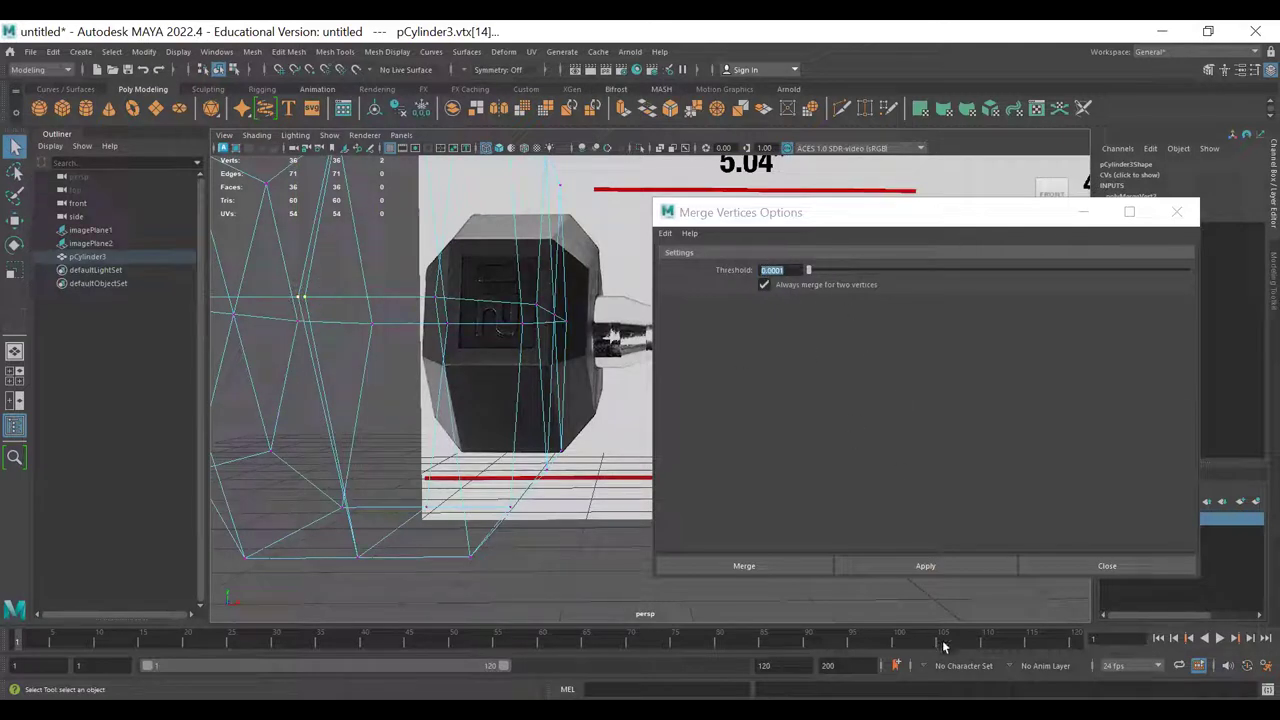
pyautogui.click(930, 566)
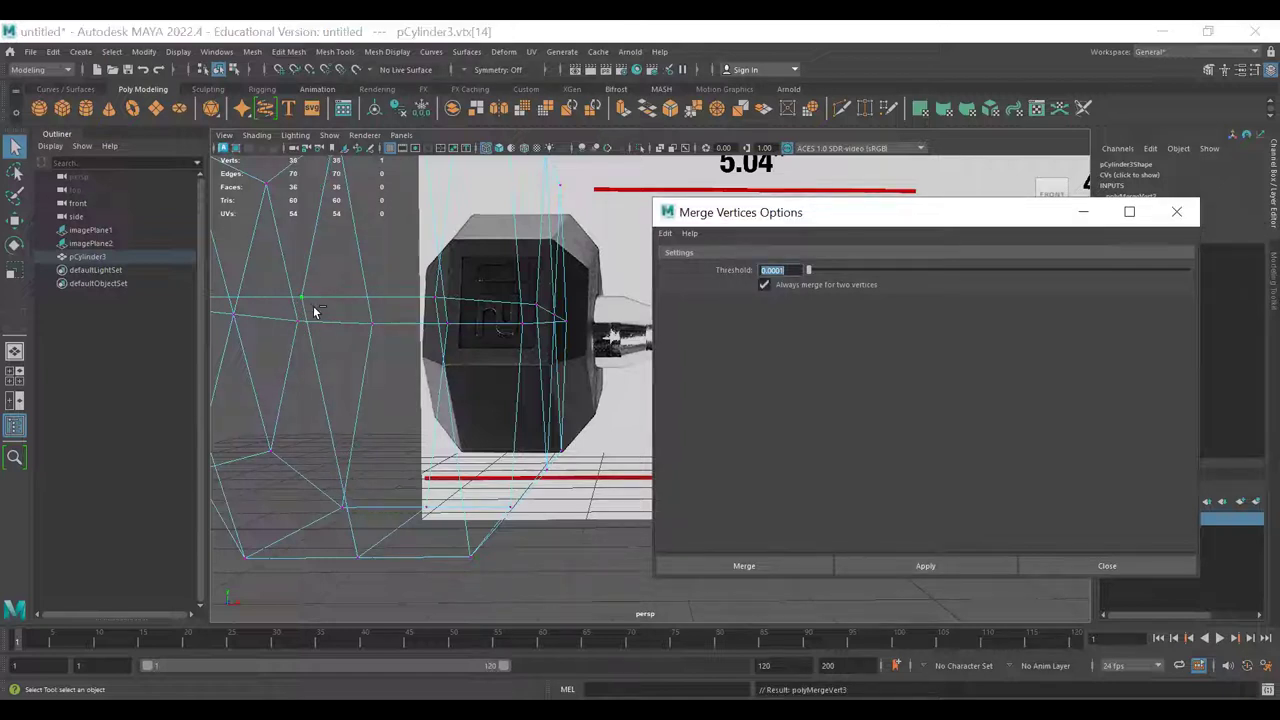
pyautogui.hotkey('ctrl', 'z')
pyautogui.hotkey('ctrl', 'z')
# - Move one vertex of the side seam pair horizontally away from its twin and select both vertices
pyautogui.press('w')
pyautogui.moveTo(332, 291); pyautogui.dragTo(378, 291)
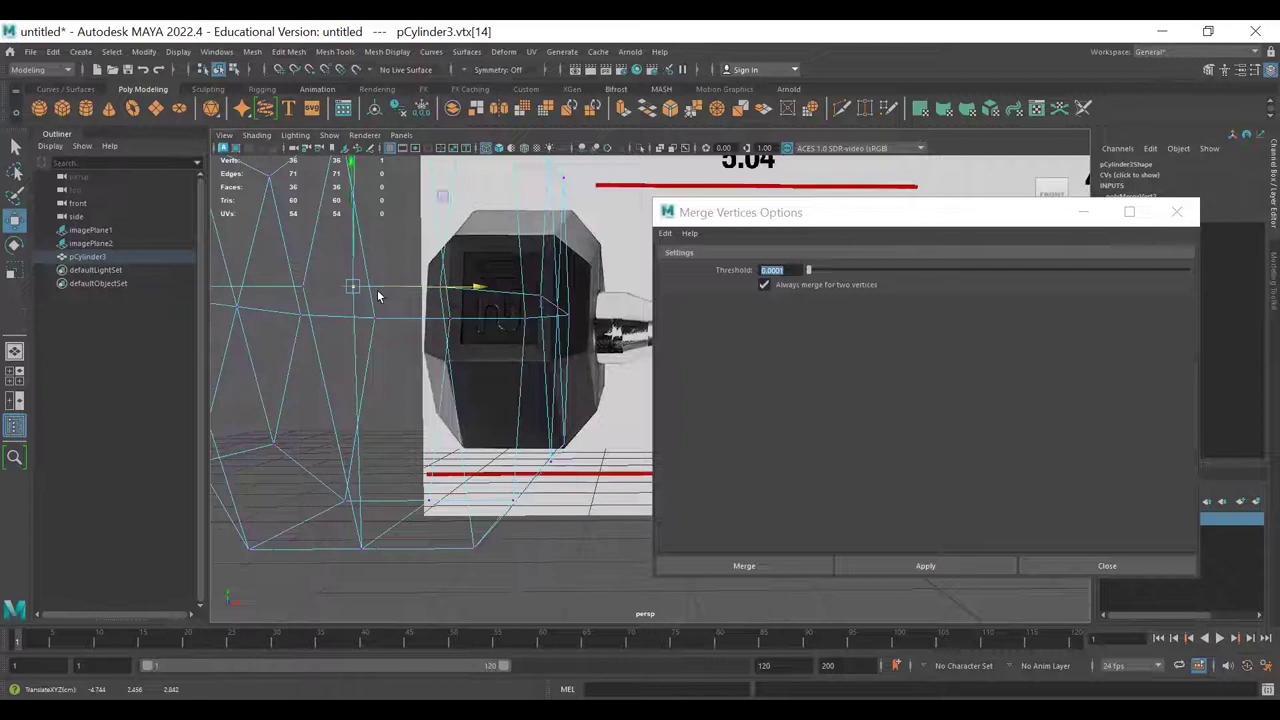
pyautogui.press('q')
pyautogui.keyDown('shift'); pyautogui.click(302, 290); pyautogui.keyUp('shift')
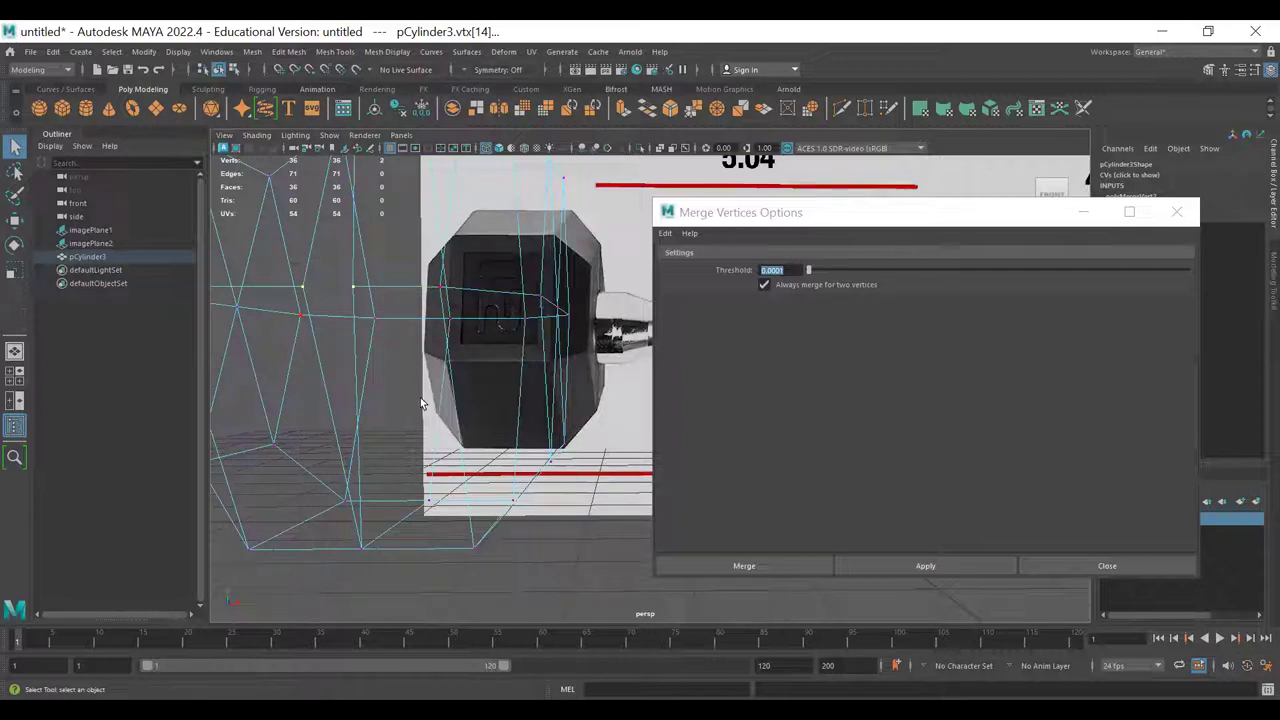
# - Try merging the two separated side vertices at thresholds of 0.0001 and 0.5, undoing each merge
pyautogui.click(926, 565)
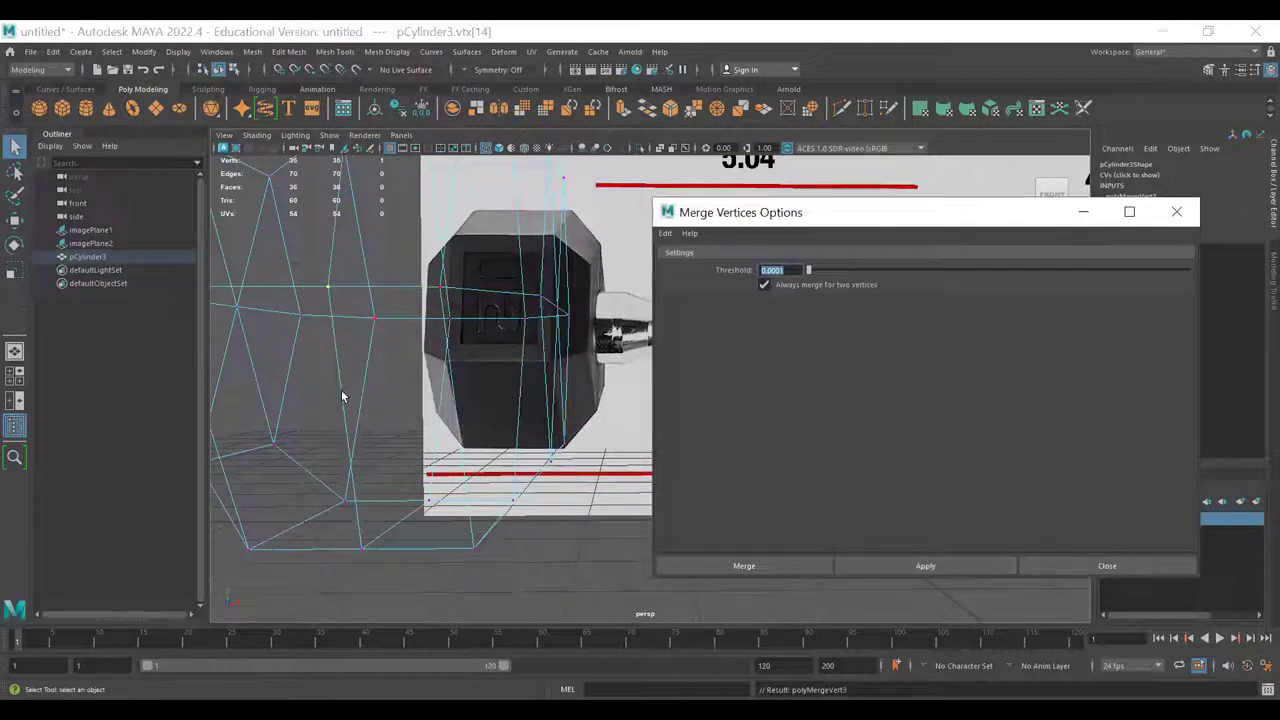
pyautogui.hotkey('ctrl', 'z')
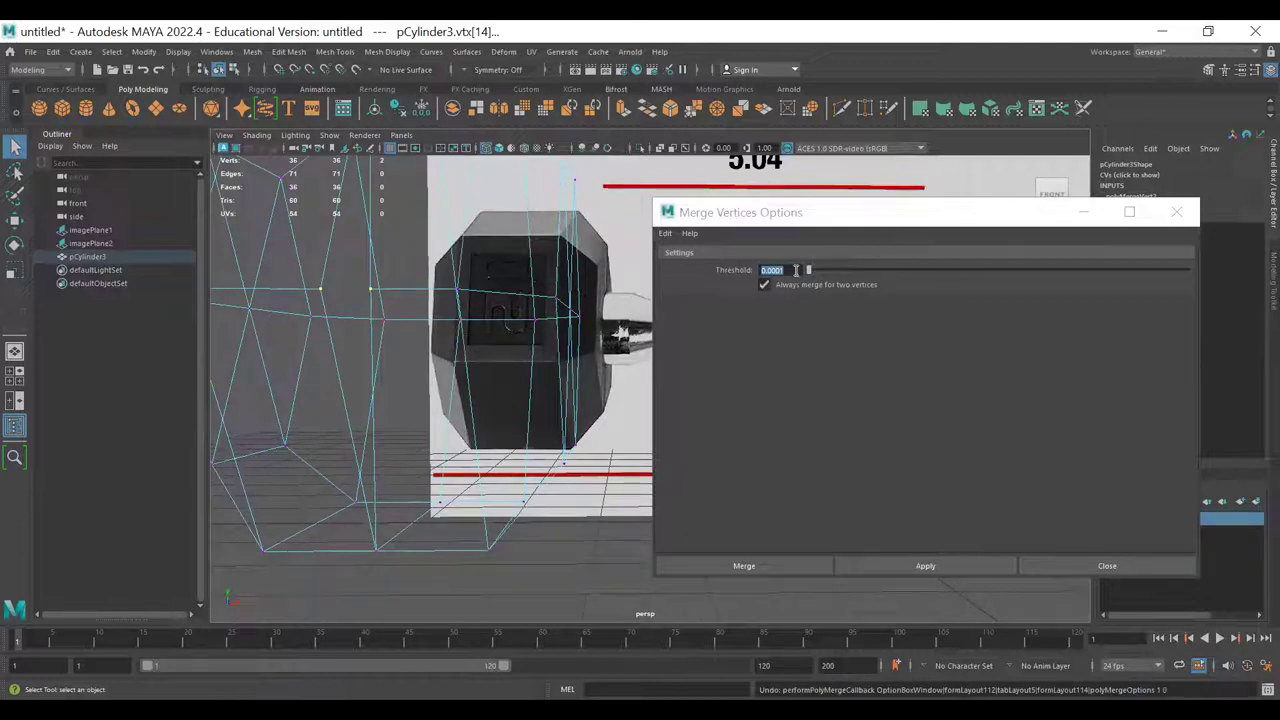
pyautogui.click(796, 270)
pyautogui.write('.5')
pyautogui.press('Return')
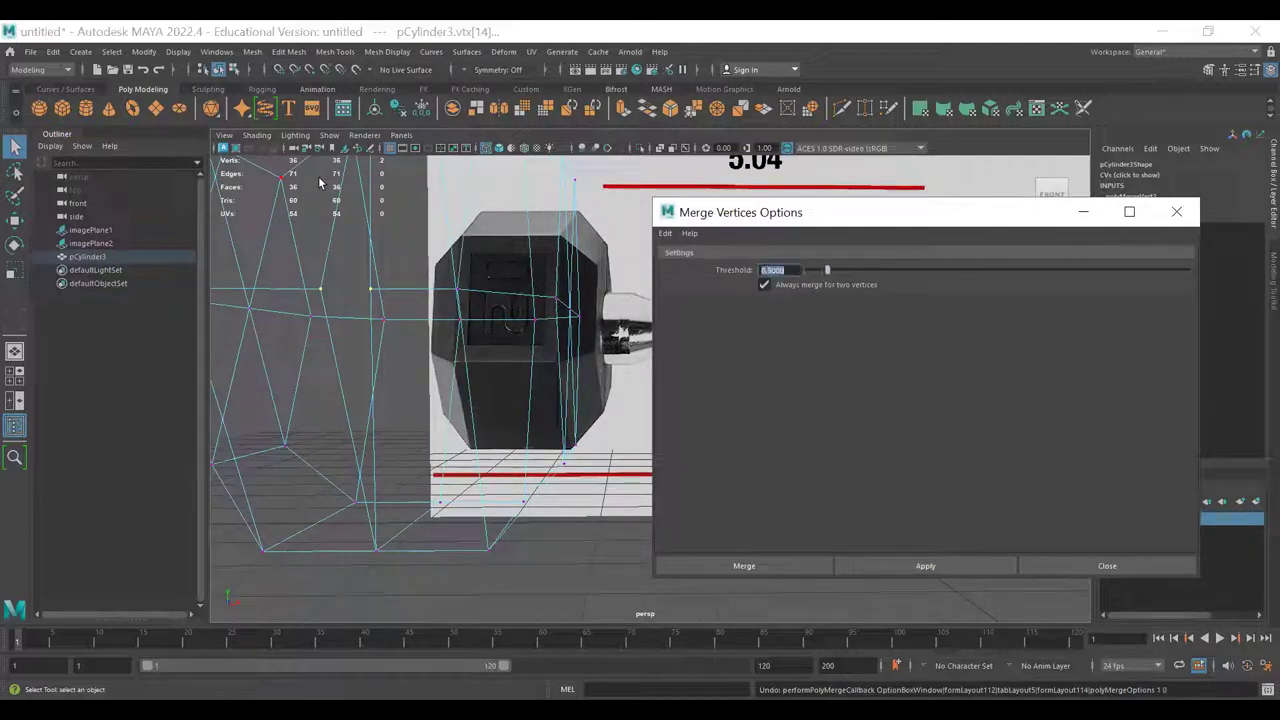
pyautogui.click(884, 566)
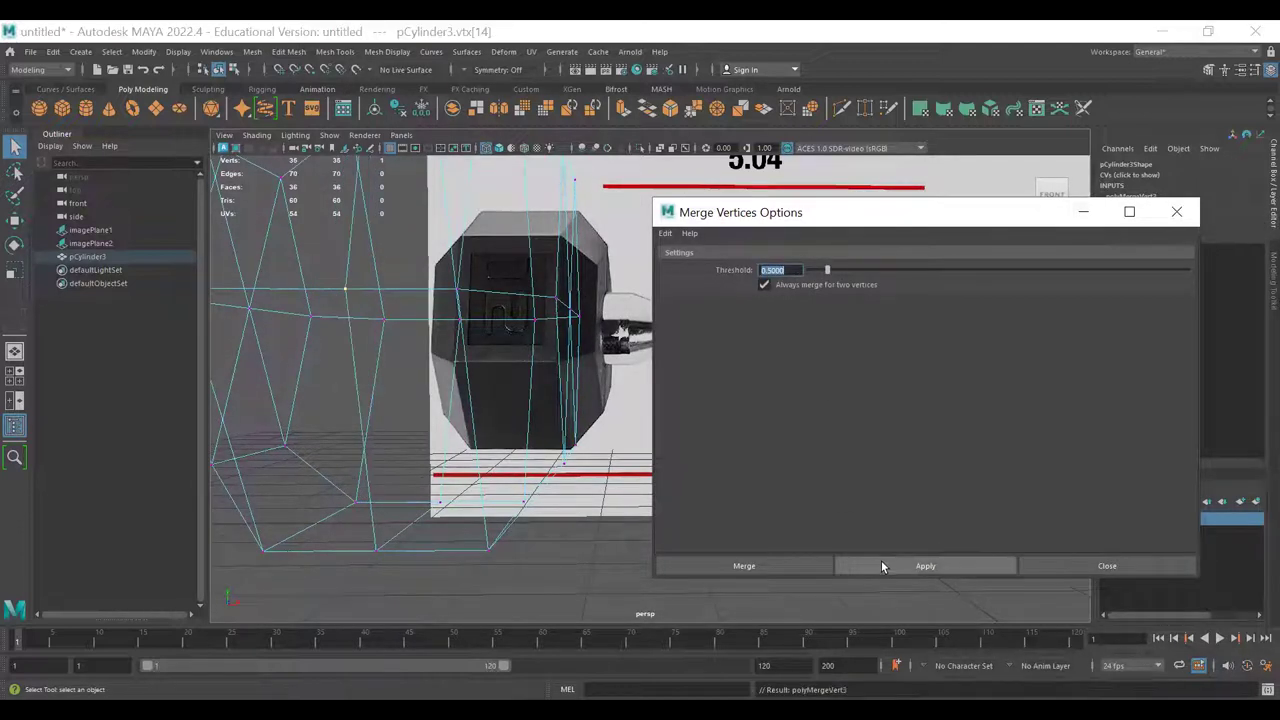
pyautogui.keyDown('alt'); pyautogui.moveTo(383, 374); pyautogui.dragTo(354, 427); pyautogui.keyUp('alt')
pyautogui.hotkey('ctrl', 'z')
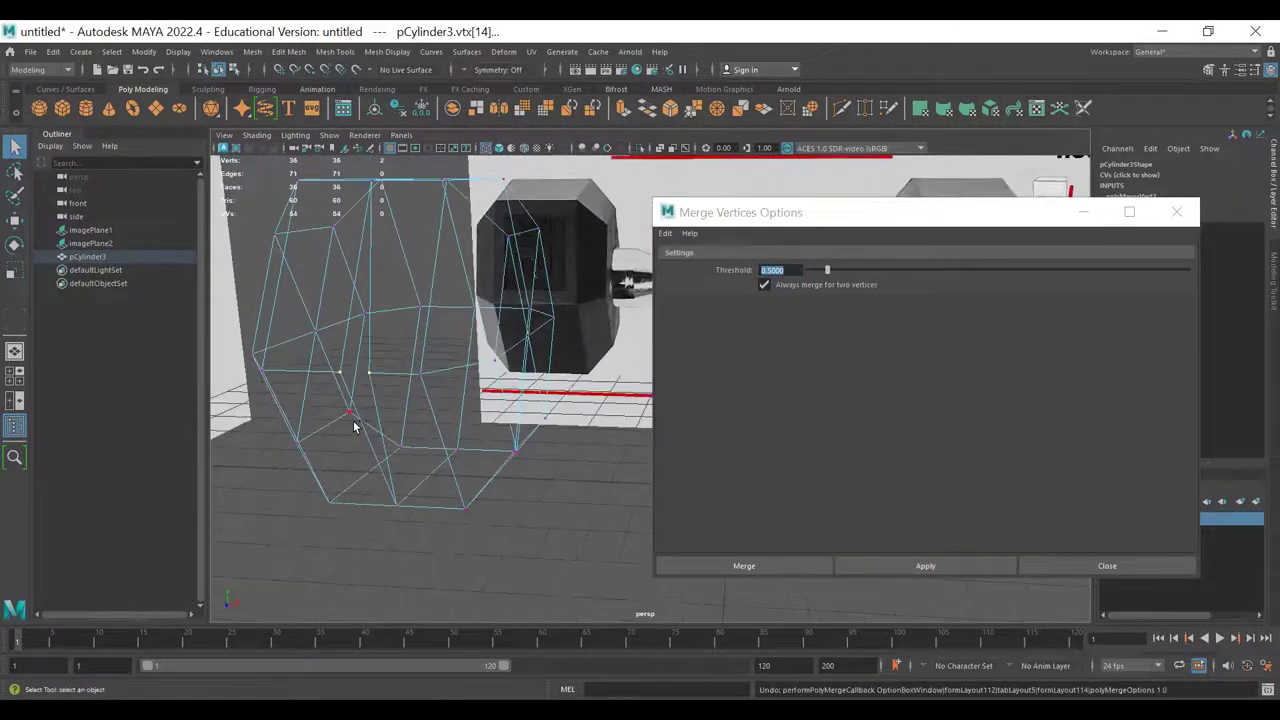
# - Set the merge threshold to 0.0000 and merge the two separated side seam vertices
pyautogui.click(798, 270)
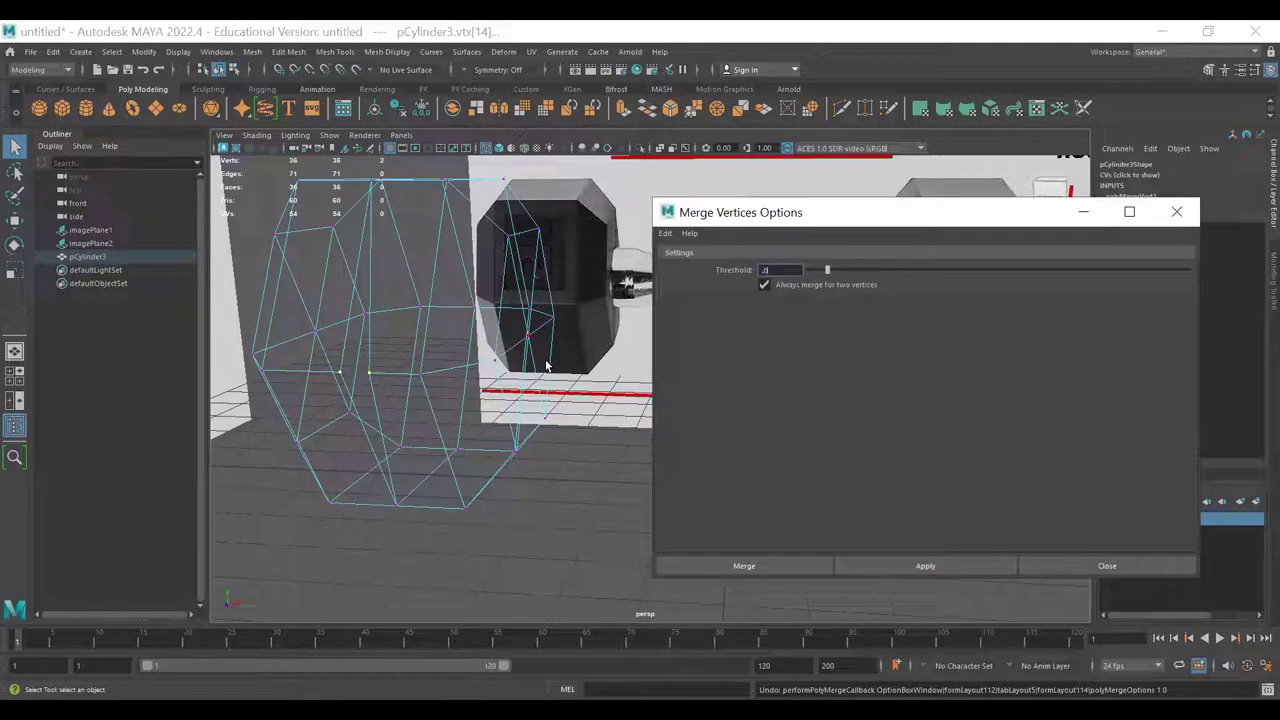
pyautogui.press('Return')
pyautogui.click(892, 561)
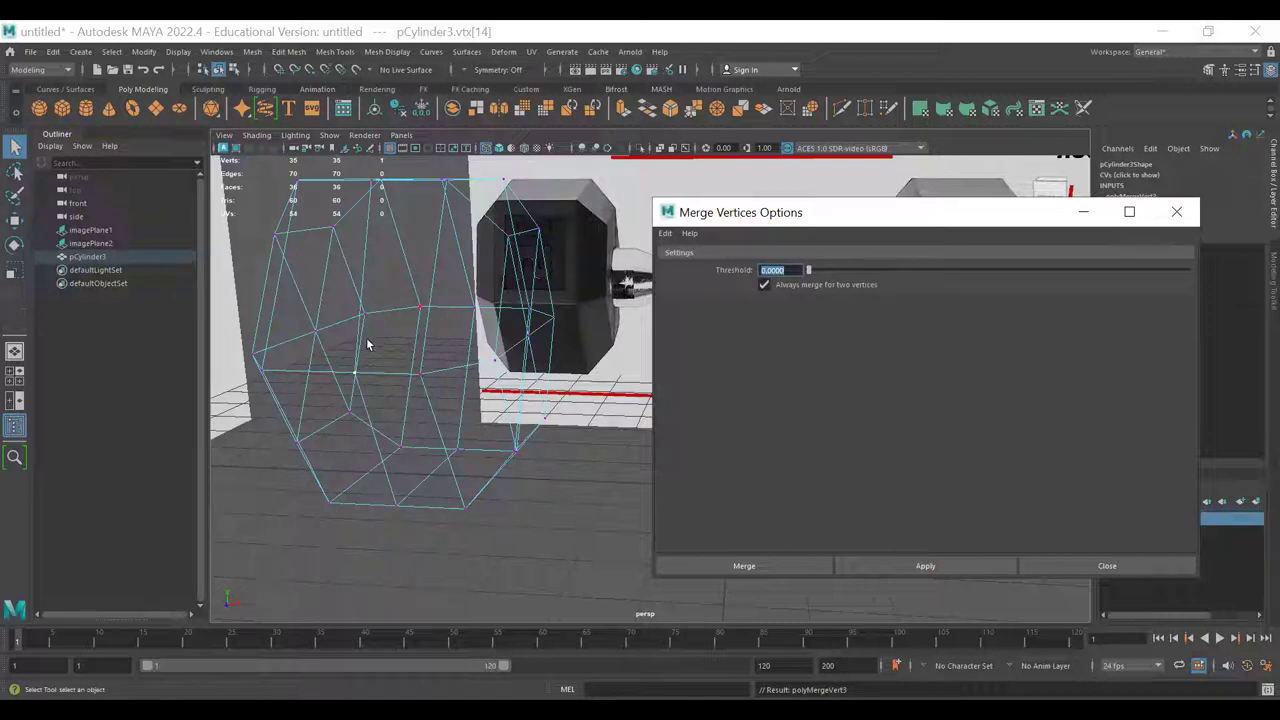
# - Merge the overlapping vertex pair at the head's lower seam point using the same threshold
pyautogui.moveTo(367, 347)
pyautogui.keyDown('alt'); pyautogui.mouseDown()
pyautogui.moveTo(400, 374)
pyautogui.moveTo(385, 350)
pyautogui.mouseUp(); pyautogui.keyUp('alt')
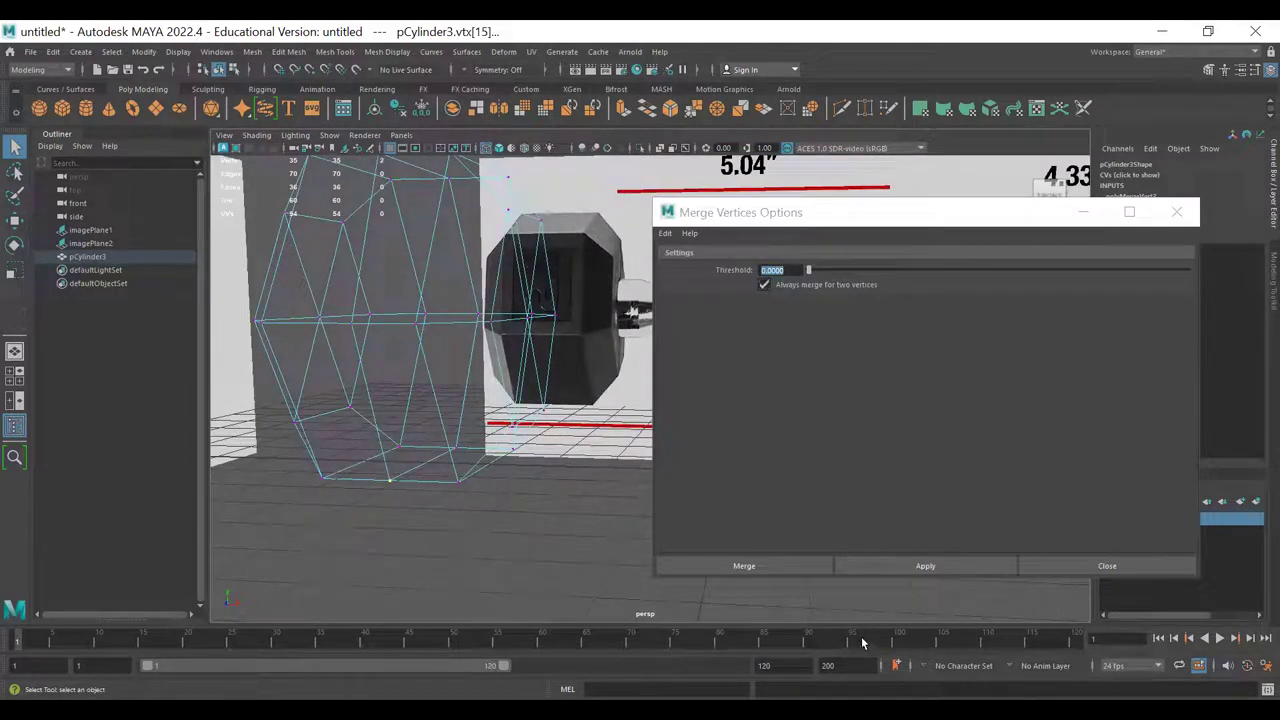
pyautogui.click(877, 561)
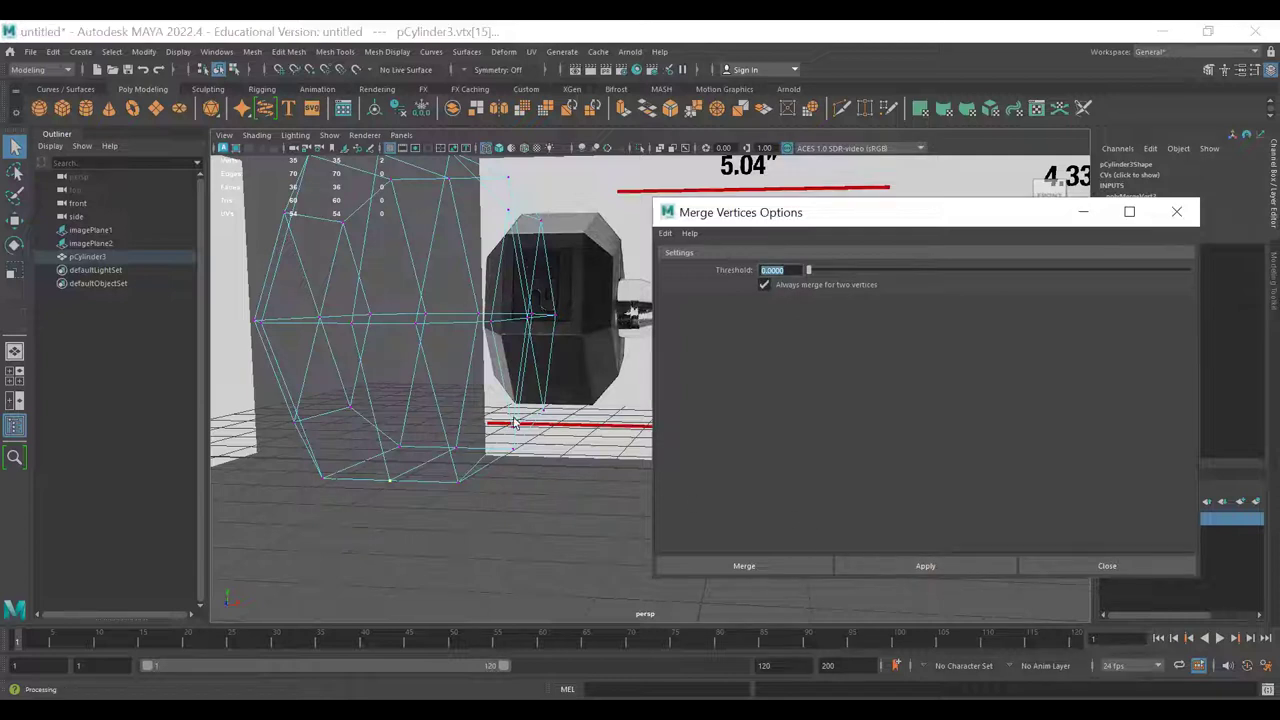
pyautogui.click(860, 565)
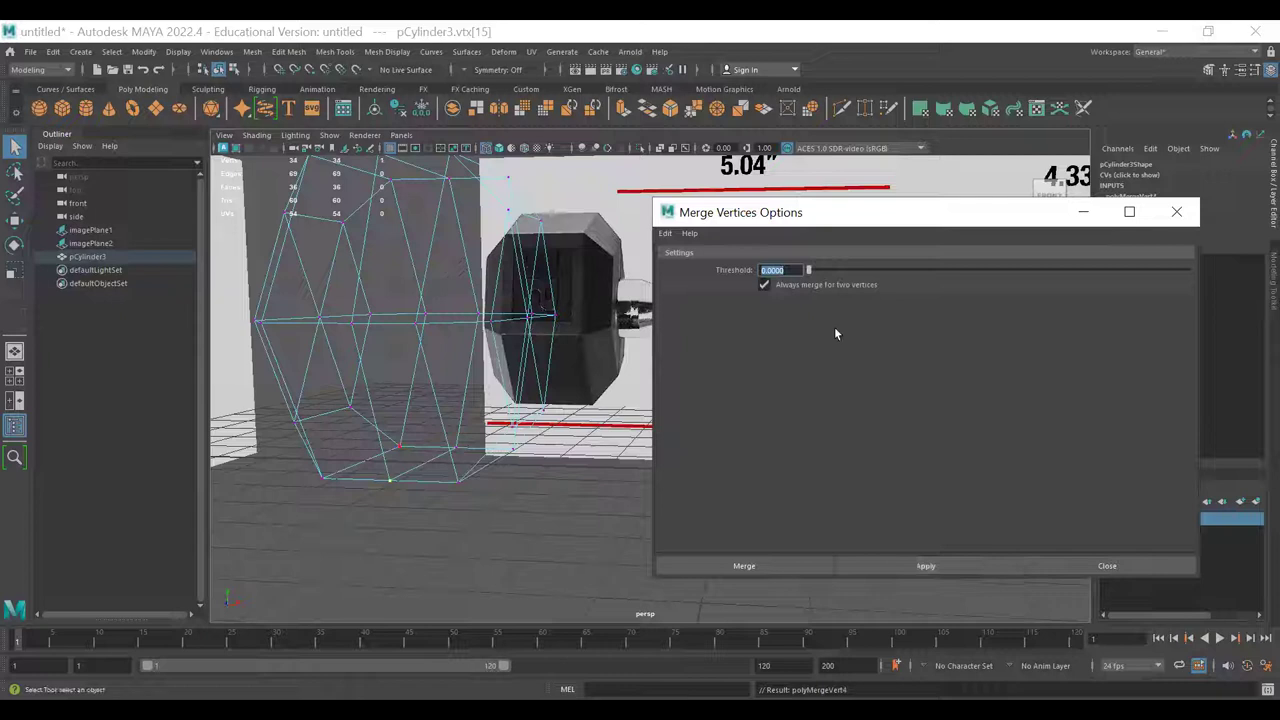
# - Select the full ring of seam vertices and try merging them together with the threshold at 0.0000
pyautogui.keyDown('alt'); pyautogui.moveTo(396, 472); pyautogui.dragTo(424, 482); pyautogui.keyUp('alt')
pyautogui.keyDown('alt'); pyautogui.moveTo(536, 481); pyautogui.dragTo(548, 500); pyautogui.keyUp('alt')
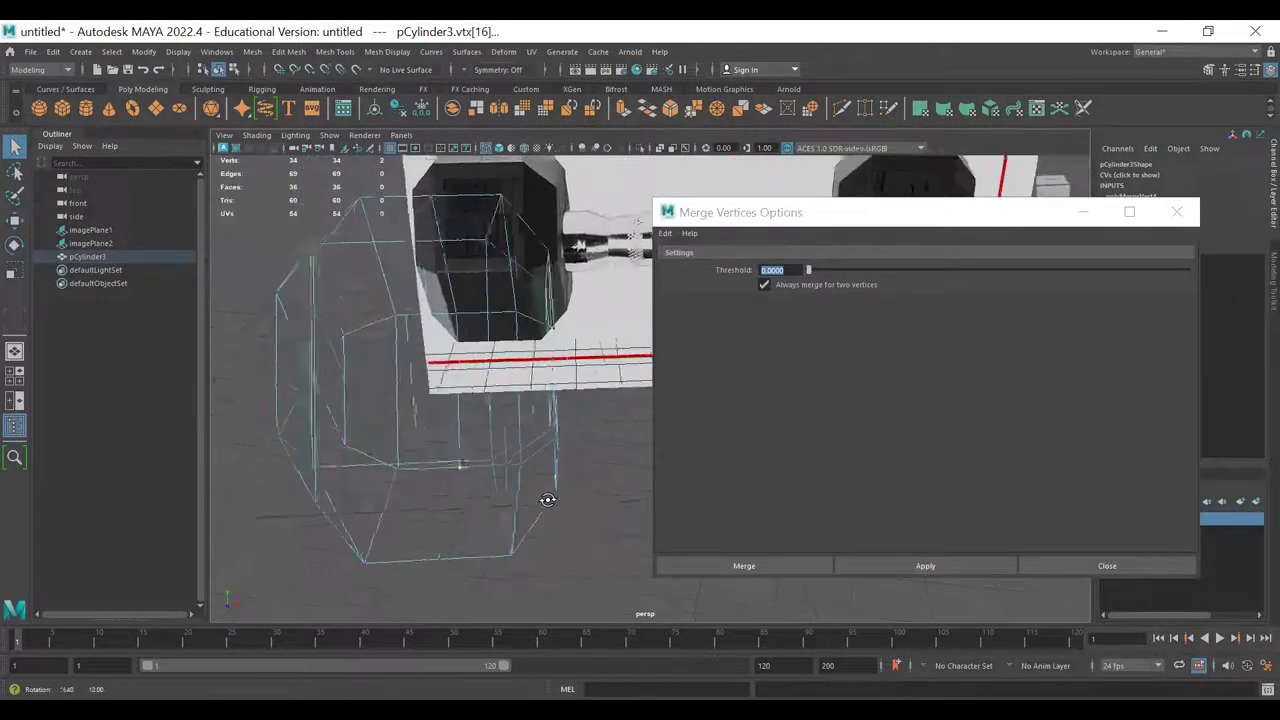
pyautogui.keyDown('alt'); pyautogui.moveTo(548, 500); pyautogui.dragTo(454, 423, button='right'); pyautogui.keyUp('alt')
pyautogui.keyDown('alt'); pyautogui.moveTo(454, 423); pyautogui.dragTo(524, 412); pyautogui.keyUp('alt')
pyautogui.keyDown('alt'); pyautogui.moveTo(531, 315); pyautogui.dragTo(537, 340); pyautogui.keyUp('alt')
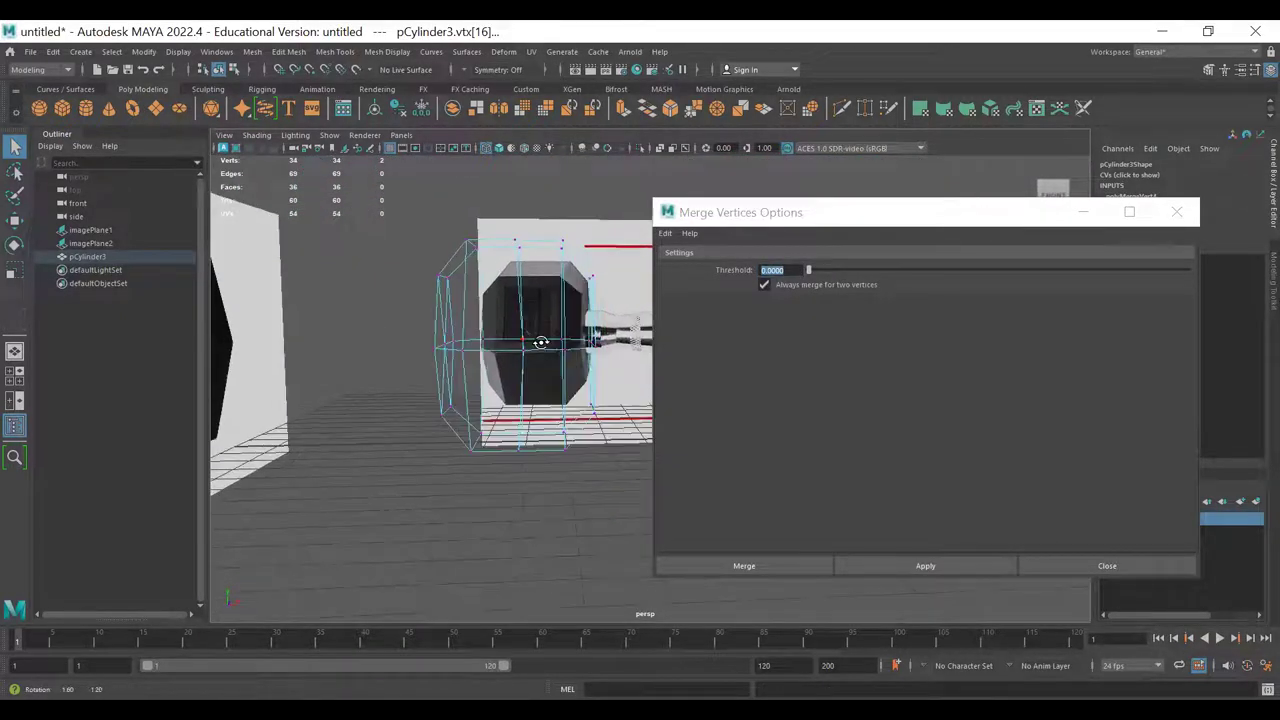
pyautogui.moveTo(519, 400); pyautogui.dragTo(500, 523)
pyautogui.keyDown('alt'); pyautogui.moveTo(522, 345); pyautogui.dragTo(432, 392); pyautogui.keyUp('alt')
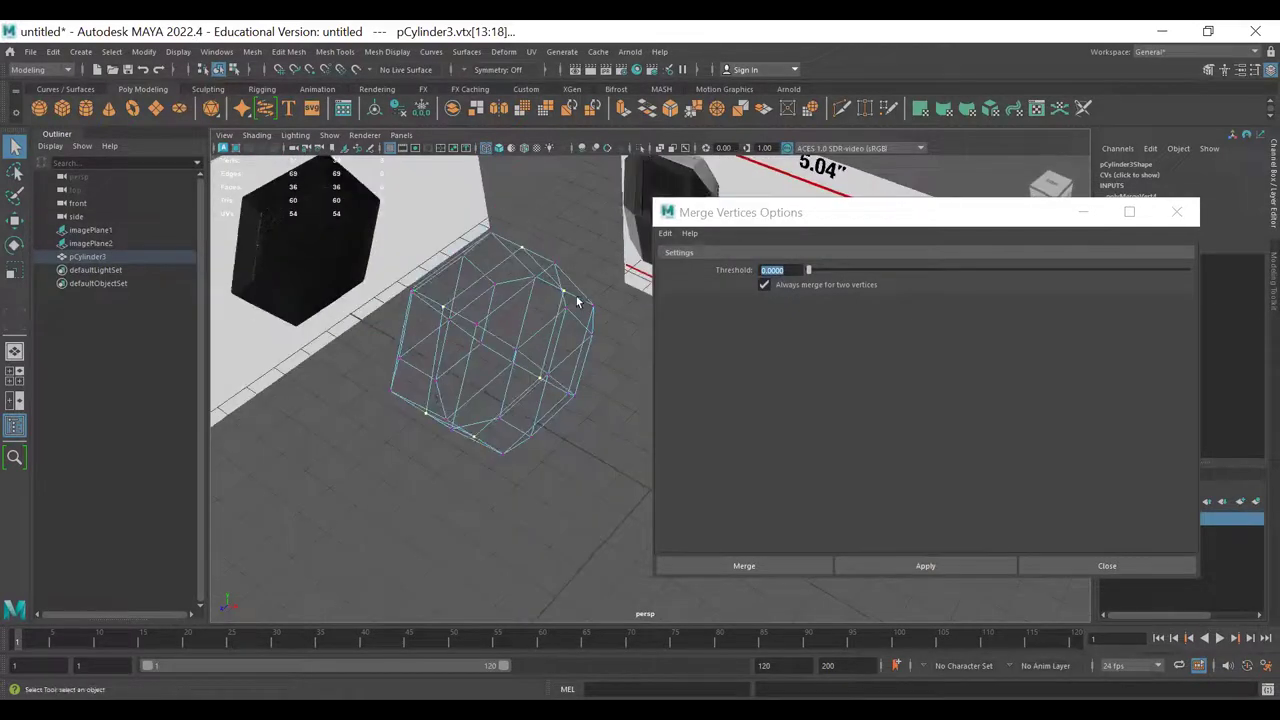
pyautogui.click(928, 562)
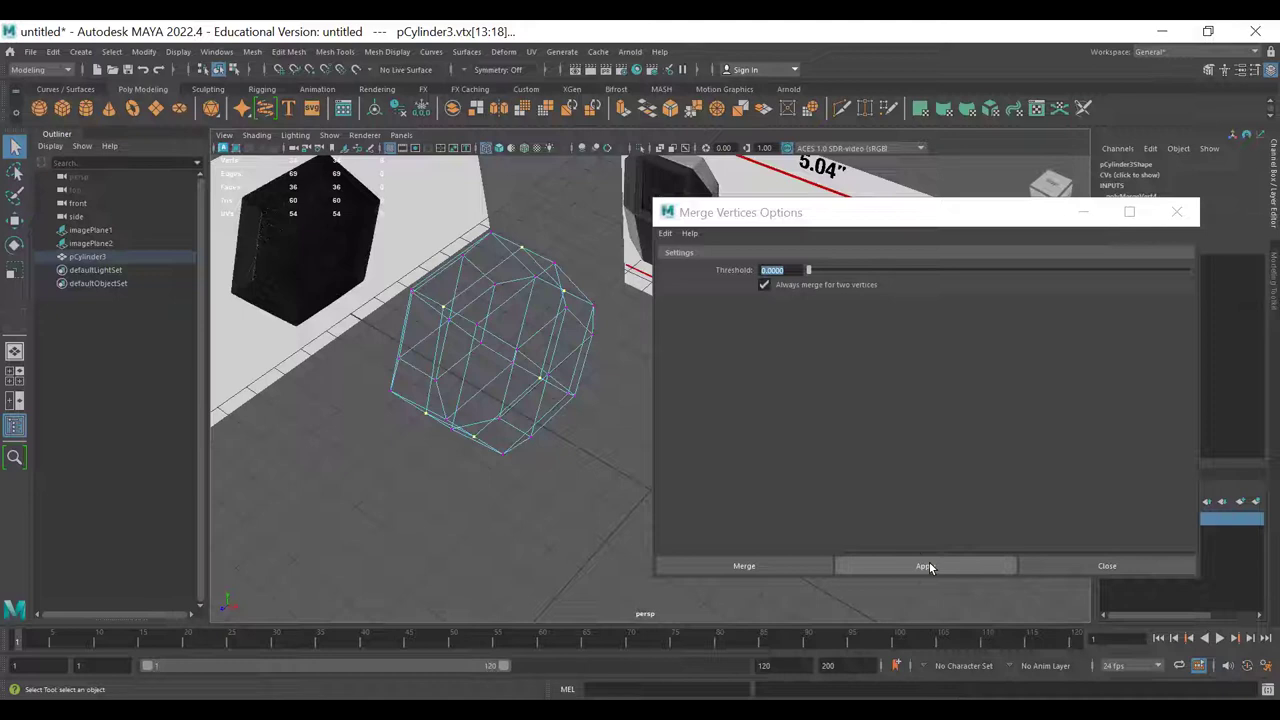
pyautogui.keyDown('alt'); pyautogui.moveTo(489, 341); pyautogui.dragTo(528, 280); pyautogui.keyUp('alt')
pyautogui.click(925, 566)
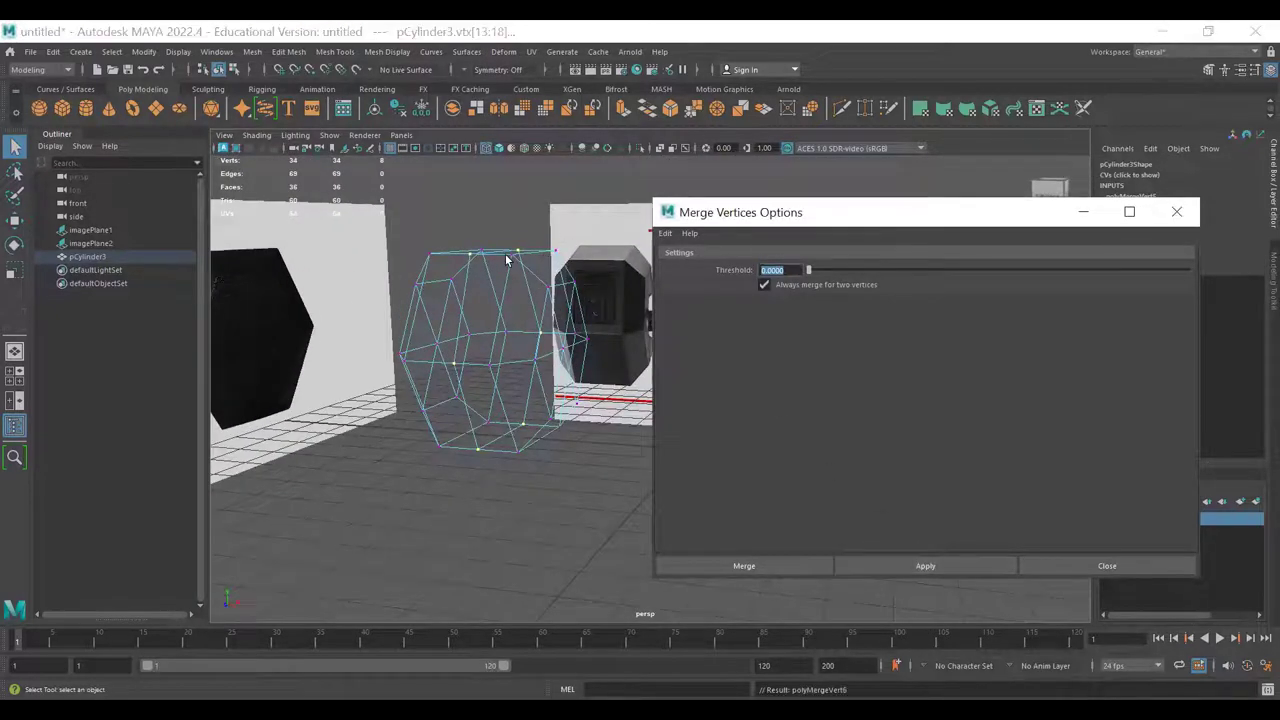
# - Reselect the whole seam ring, set the merge threshold to 0.1, and merge the remaining overlapping vertices
pyautogui.keyDown('alt'); pyautogui.moveTo(546, 327); pyautogui.dragTo(556, 325); pyautogui.keyUp('alt')
pyautogui.moveTo(550, 322); pyautogui.dragTo(529, 349)
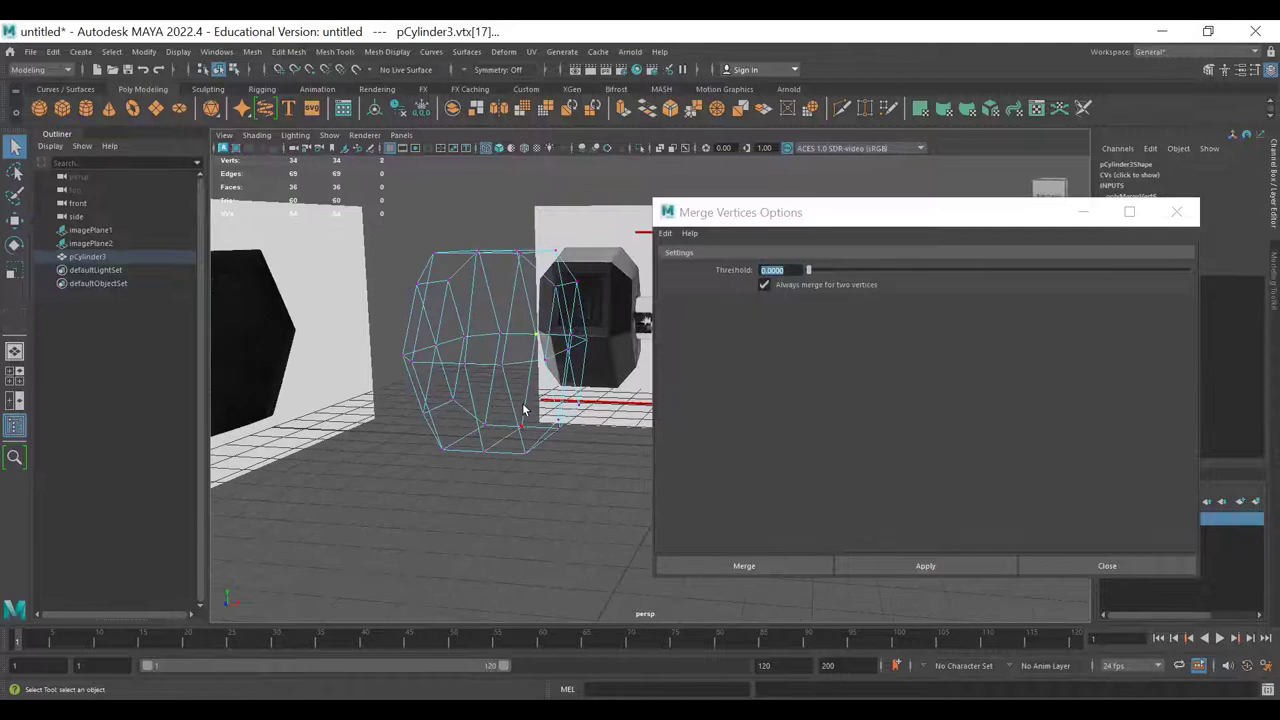
pyautogui.keyDown('alt'); pyautogui.moveTo(555, 270); pyautogui.dragTo(502, 550); pyautogui.keyUp('alt')
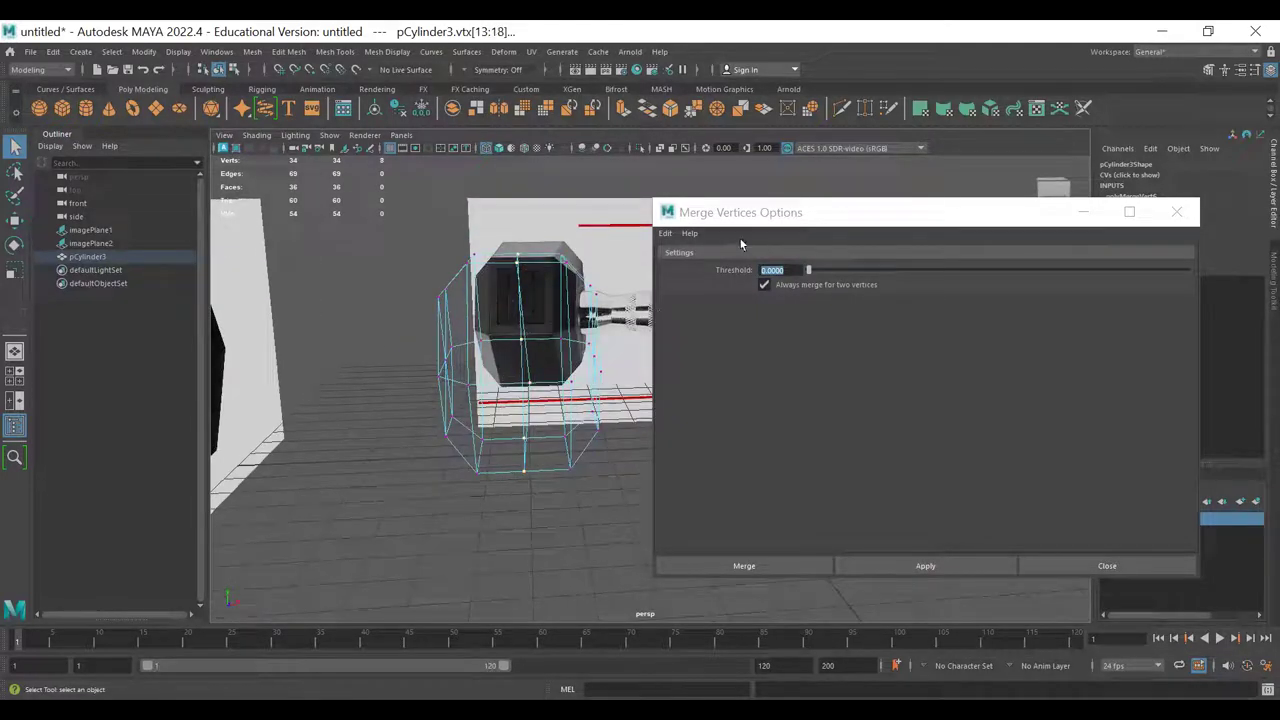
pyautogui.click(791, 270)
pyautogui.press('Return')
pyautogui.press('Return')
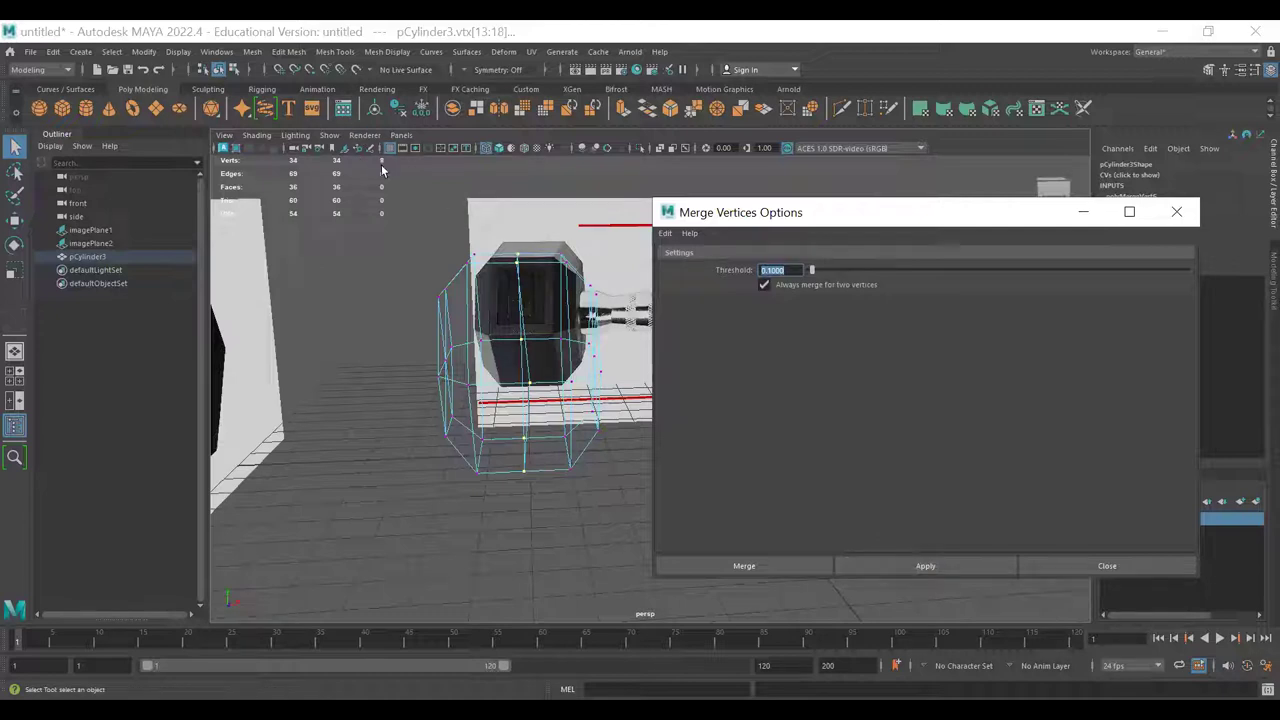
pyautogui.click(868, 560)
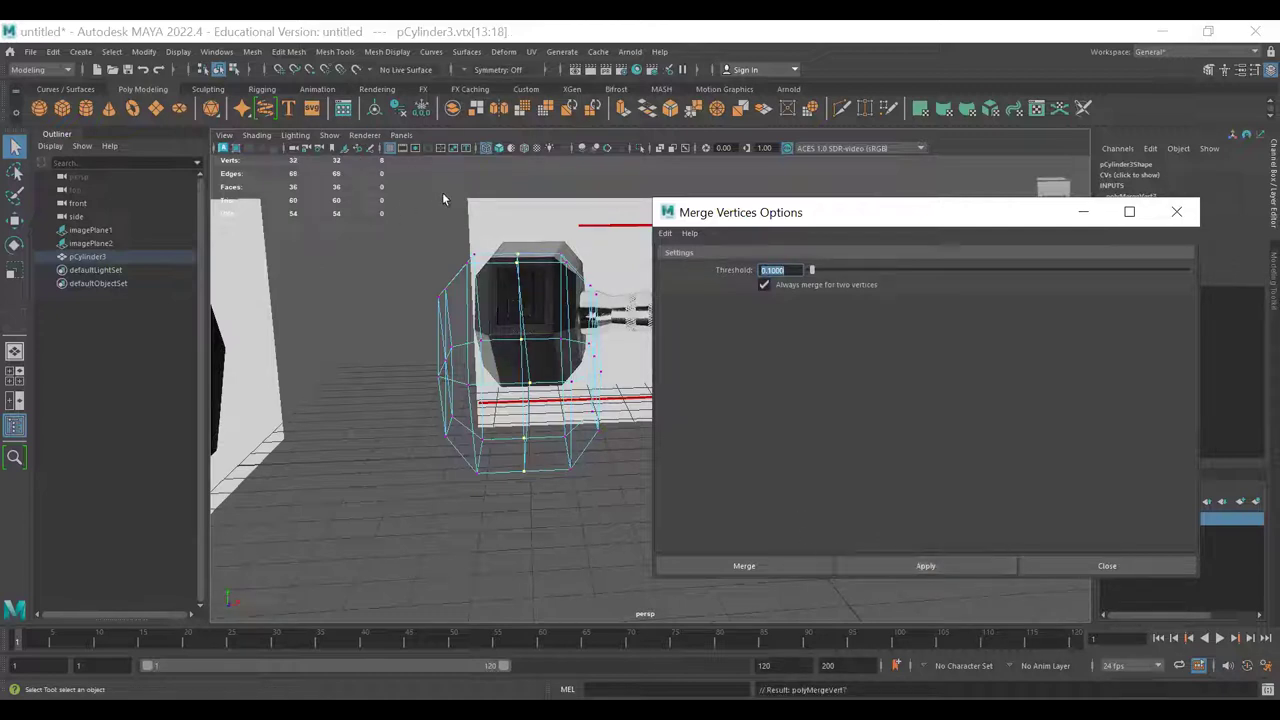
# - Flatten the merged seam vertices into one vertical plane by scaling them to 0 along X
pyautogui.press('r')
pyautogui.keyDown('alt'); pyautogui.moveTo(537, 367); pyautogui.dragTo(416, 369); pyautogui.keyUp('alt')
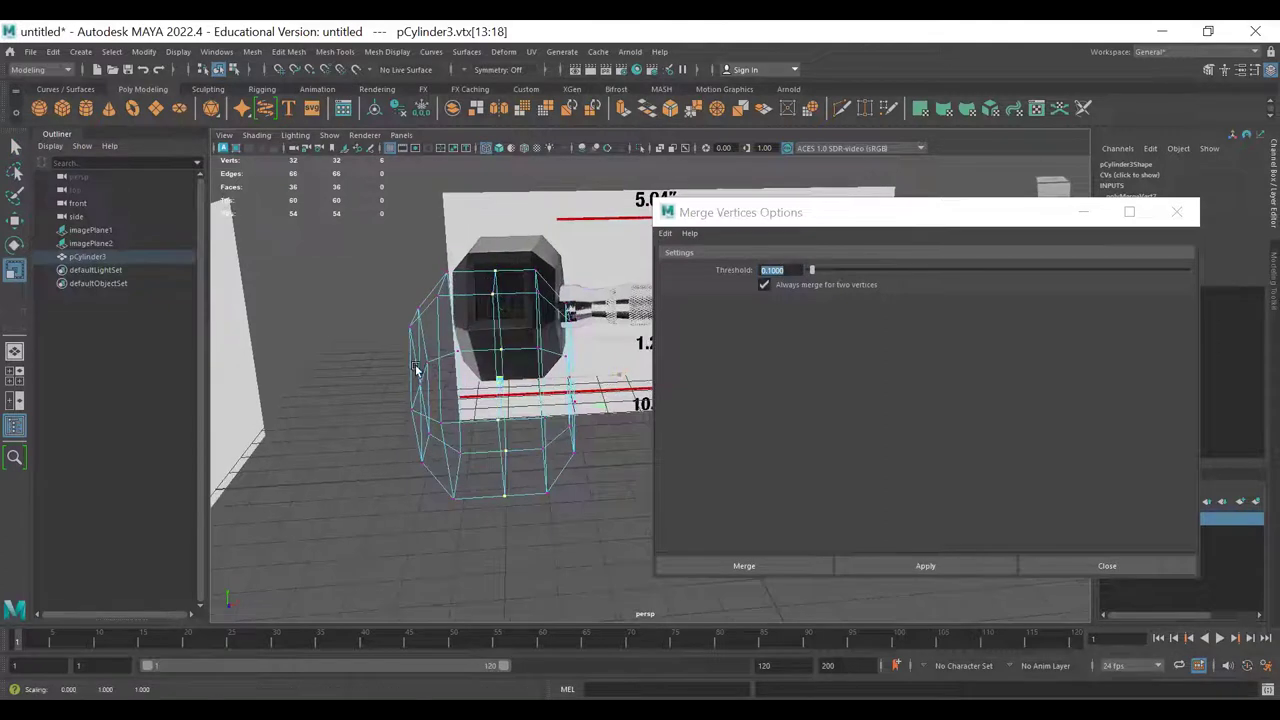
# - Select one front vertex on the head's centre seam, move it along X off the seam line, and snap it towards the neighbouring vertex
pyautogui.keyDown('alt'); pyautogui.moveTo(510, 381); pyautogui.dragTo(523, 387); pyautogui.keyUp('alt')
pyautogui.press('q')
pyautogui.click(514, 374)
pyautogui.press('w')
pyautogui.moveTo(546, 333)
pyautogui.keyDown('alt'); pyautogui.mouseDown()
pyautogui.moveTo(511, 360)
pyautogui.moveTo(538, 387)
pyautogui.mouseUp(); pyautogui.keyUp('alt')
pyautogui.press('5')
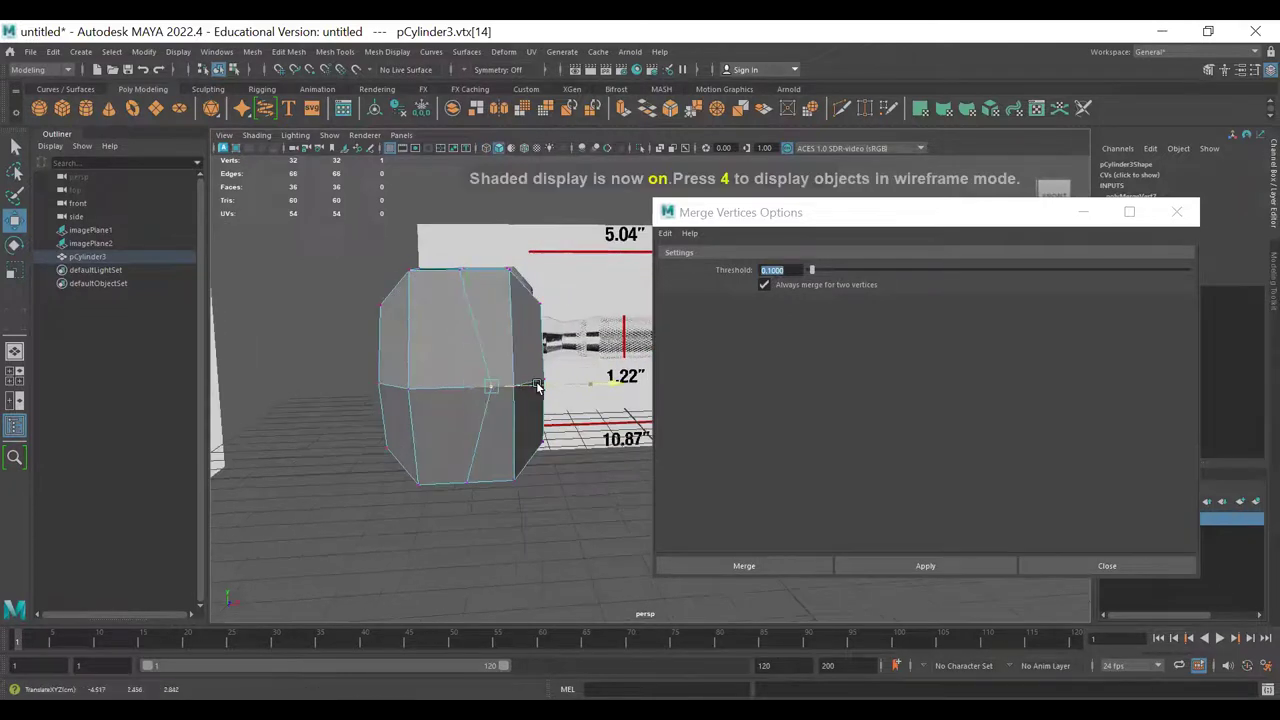
pyautogui.keyDown('alt'); pyautogui.moveTo(486, 290); pyautogui.dragTo(456, 347); pyautogui.keyUp('alt')
pyautogui.press('v')
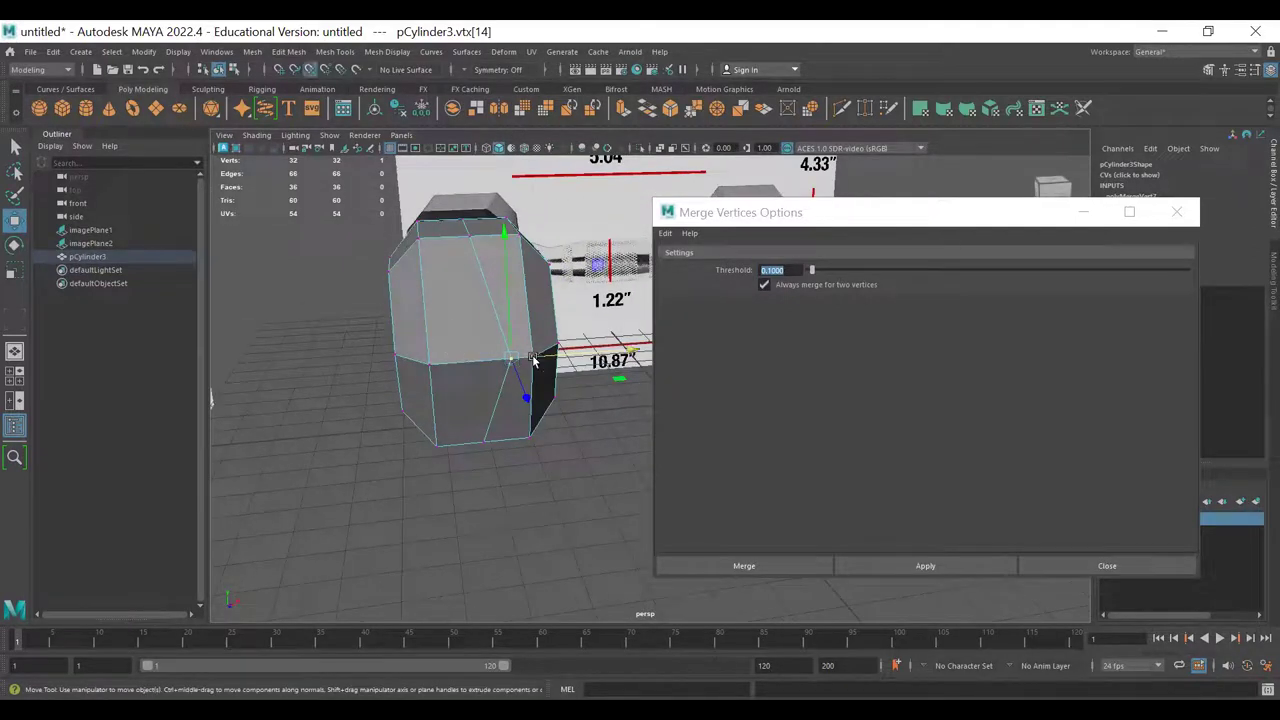
pyautogui.press('v')
pyautogui.keyDown('alt'); pyautogui.moveTo(553, 461); pyautogui.dragTo(543, 461); pyautogui.keyUp('alt')
pyautogui.press('v')
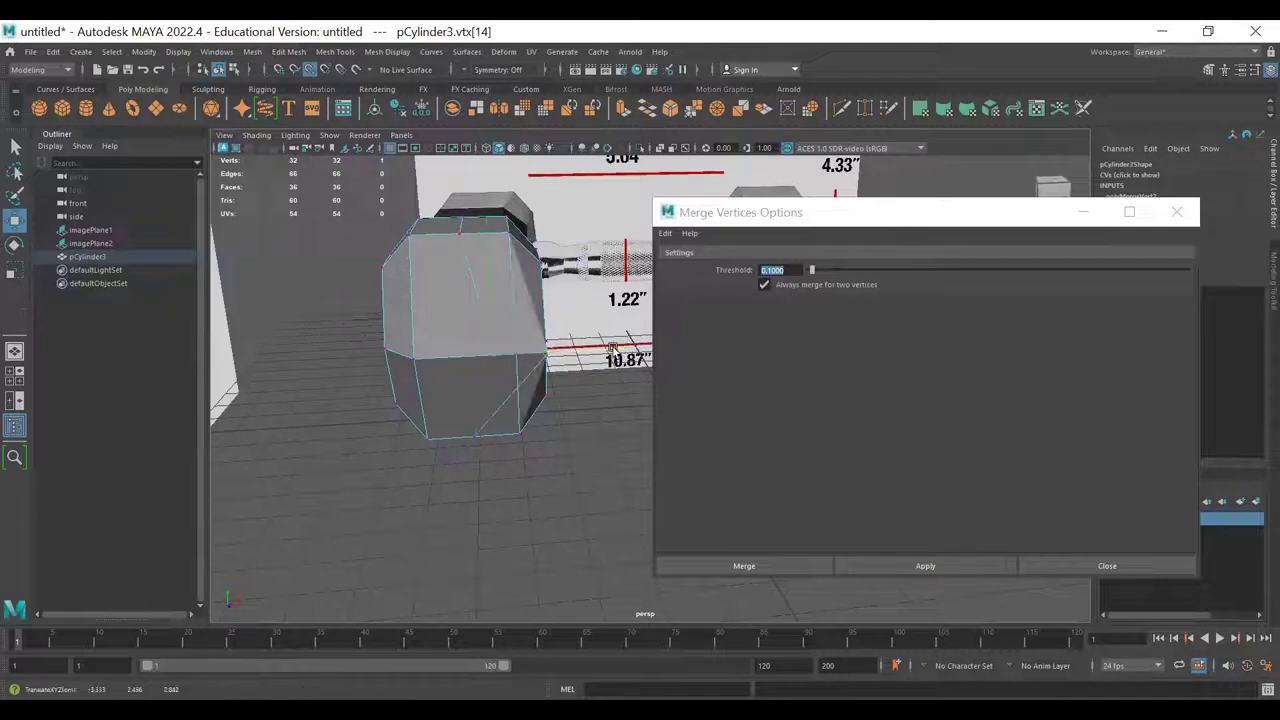
# - Undo the last vertex moves, then vertex-snap the displaced seam vertex along X back into line with the centre seam
pyautogui.moveTo(498, 354); pyautogui.dragTo(478, 398)
pyautogui.press('v')
pyautogui.hotkey('ctrl', 'z')
pyautogui.hotkey('ctrl', 'z')
pyautogui.moveTo(515, 356); pyautogui.dragTo(544, 360)
pyautogui.moveTo(544, 360); pyautogui.dragTo(551, 360, button='middle')
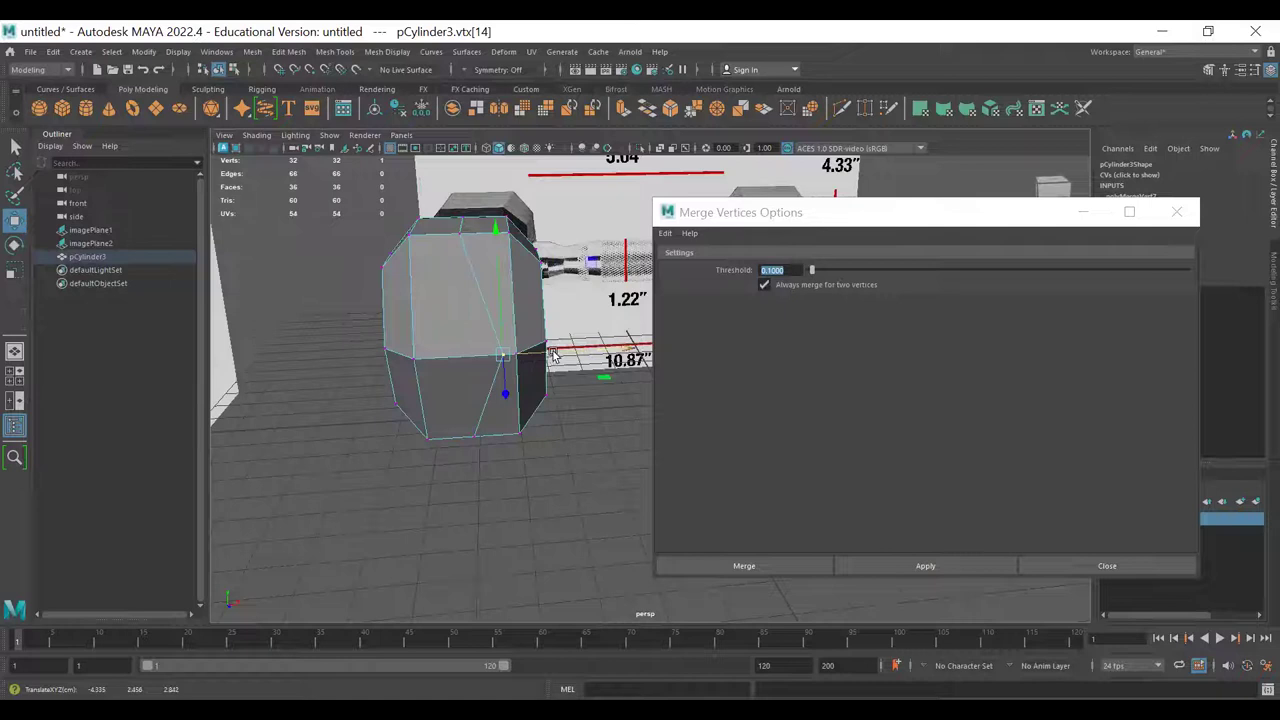
pyautogui.press('v')
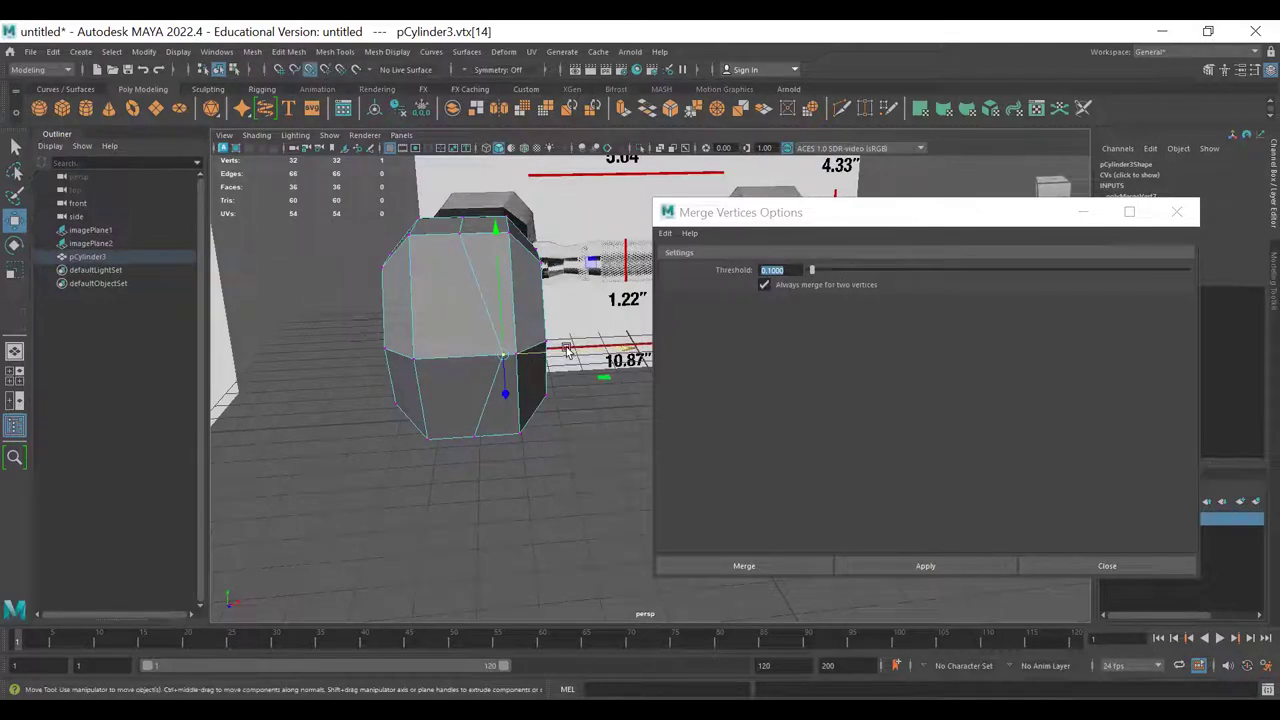
pyautogui.moveTo(565, 350); pyautogui.dragTo(466, 355, button='middle')
pyautogui.keyDown('alt'); pyautogui.moveTo(455, 362); pyautogui.dragTo(530, 345); pyautogui.keyUp('alt')
pyautogui.press('q')
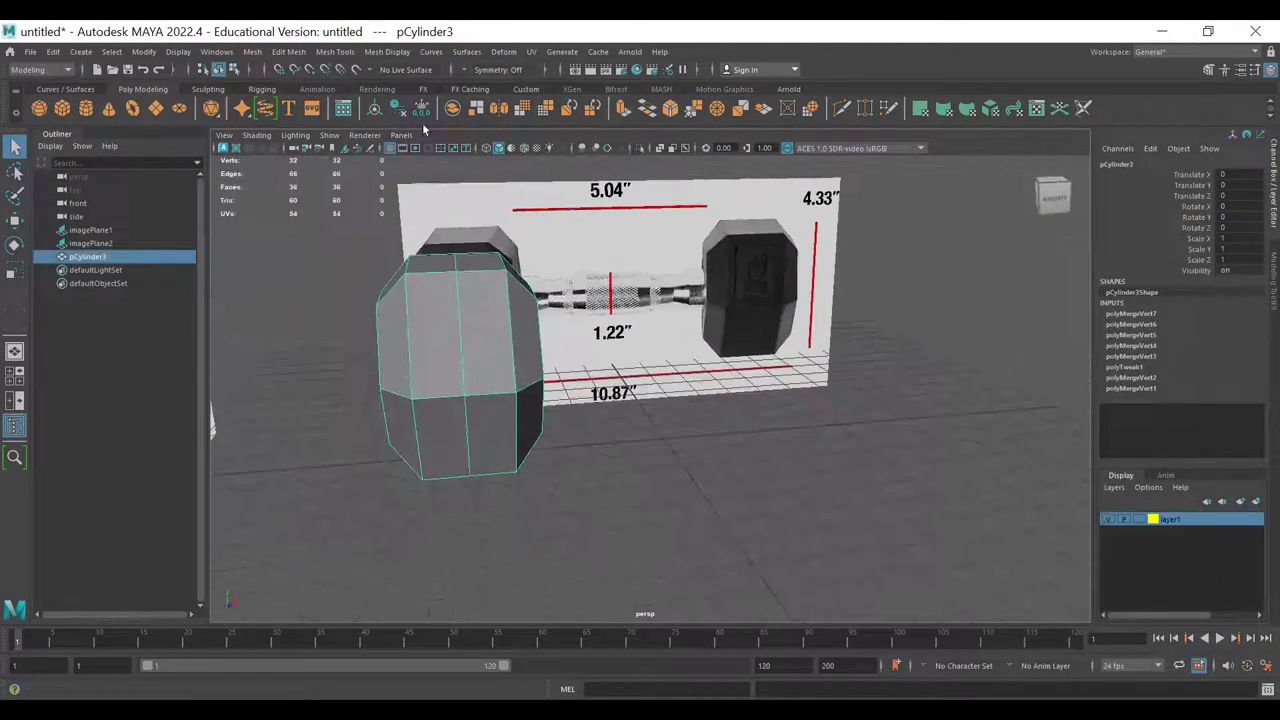
# - Delete all faces of the head's outer half, from the centre seam to the left end
pyautogui.keyDown('alt'); pyautogui.moveTo(455, 332); pyautogui.dragTo(521, 272); pyautogui.keyUp('alt')
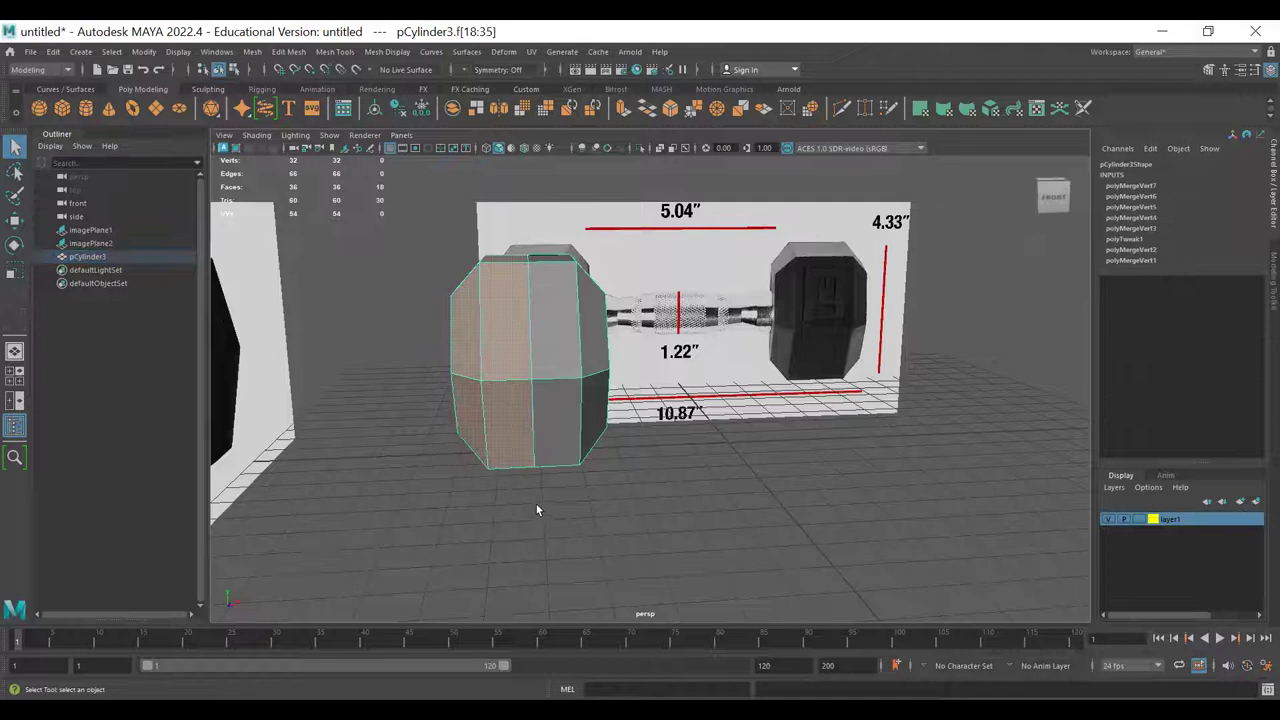
pyautogui.press('Delete')
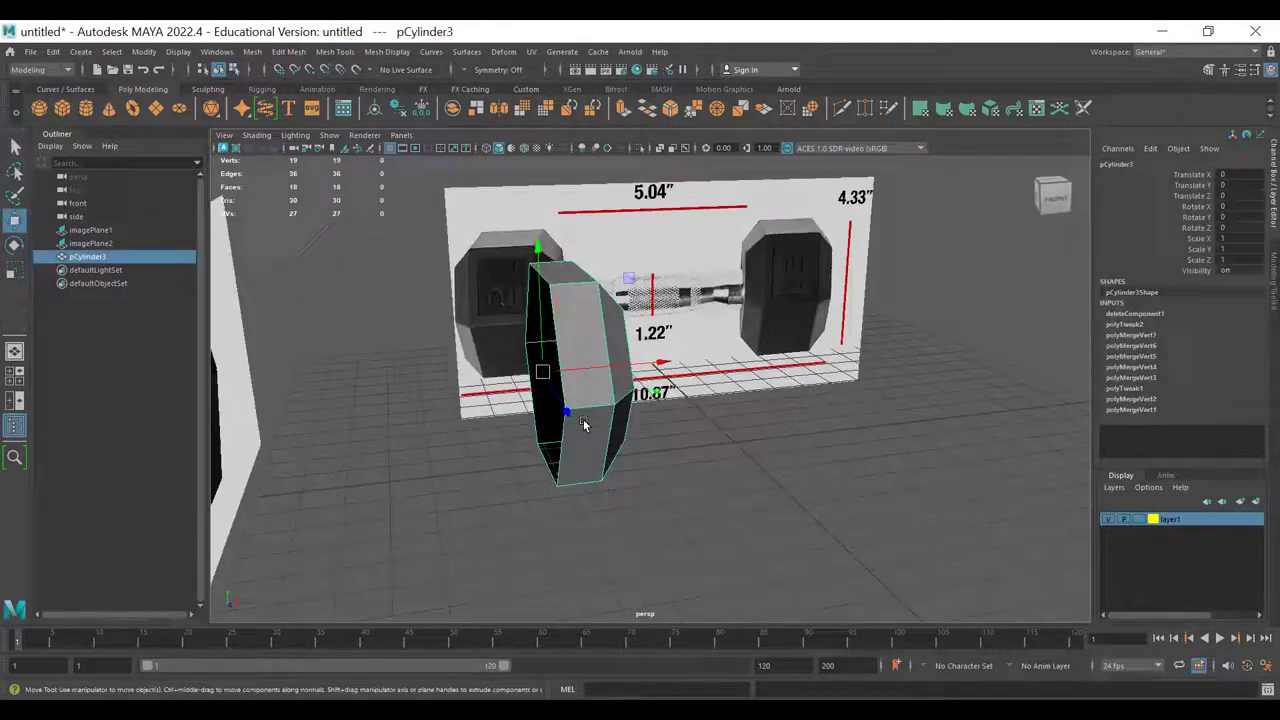
pyautogui.keyDown('alt'); pyautogui.moveTo(583, 417); pyautogui.dragTo(566, 414); pyautogui.keyUp('alt')
pyautogui.keyDown('alt'); pyautogui.moveTo(527, 350); pyautogui.dragTo(559, 357); pyautogui.keyUp('alt')
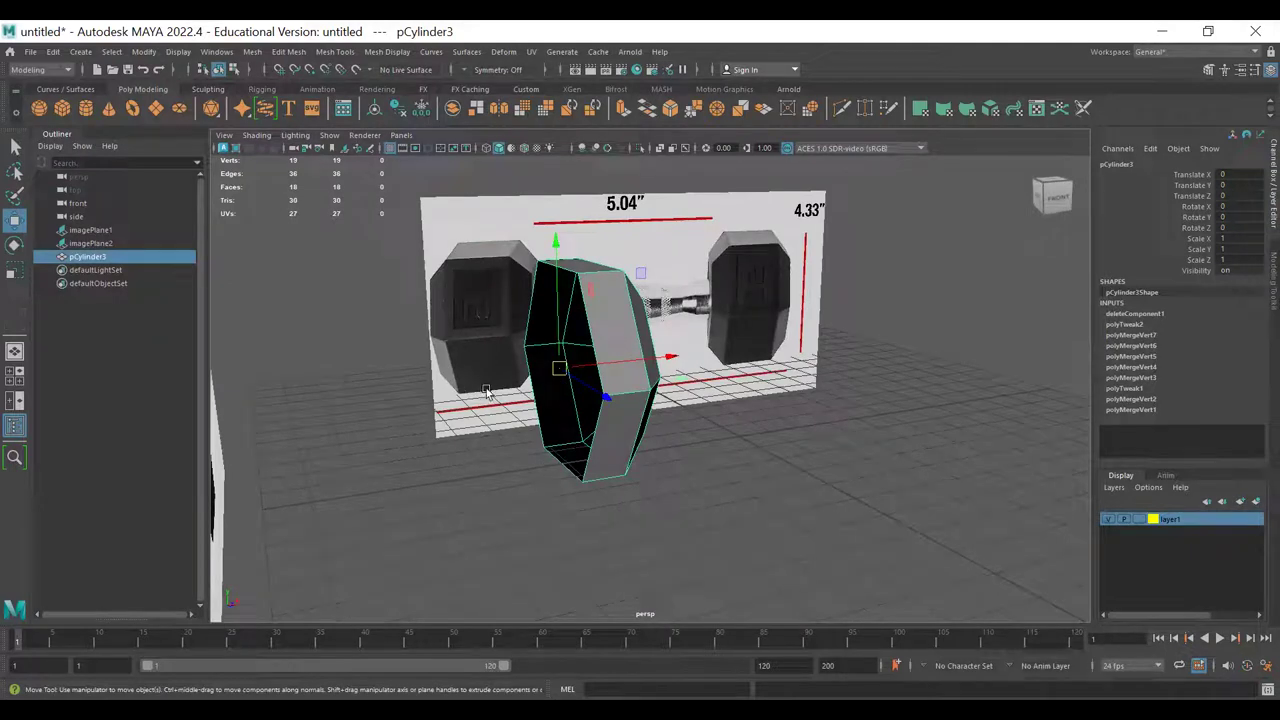
# - Mirror the remaining half across the world X axis with Cut Geometry off and a merge threshold of 5.673
pyautogui.click(250, 52)
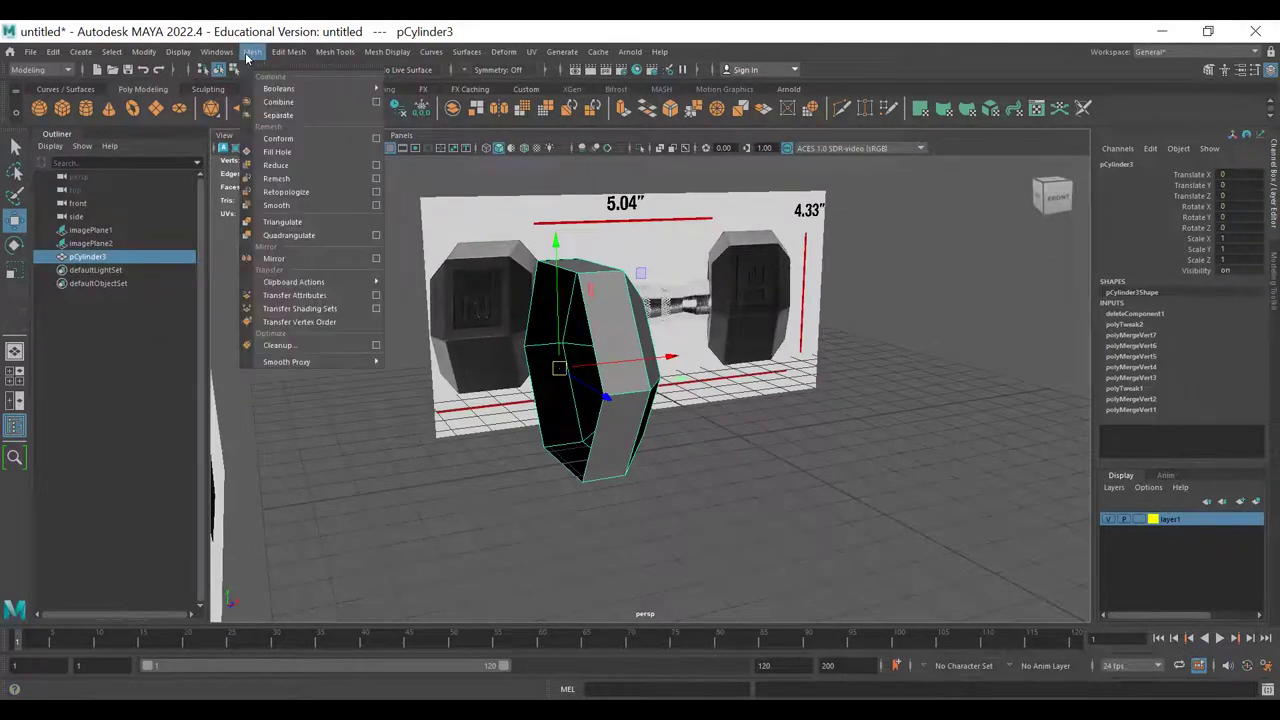
pyautogui.click(347, 260)
pyautogui.keyDown('alt'); pyautogui.moveTo(555, 477); pyautogui.dragTo(510, 478); pyautogui.keyUp('alt')
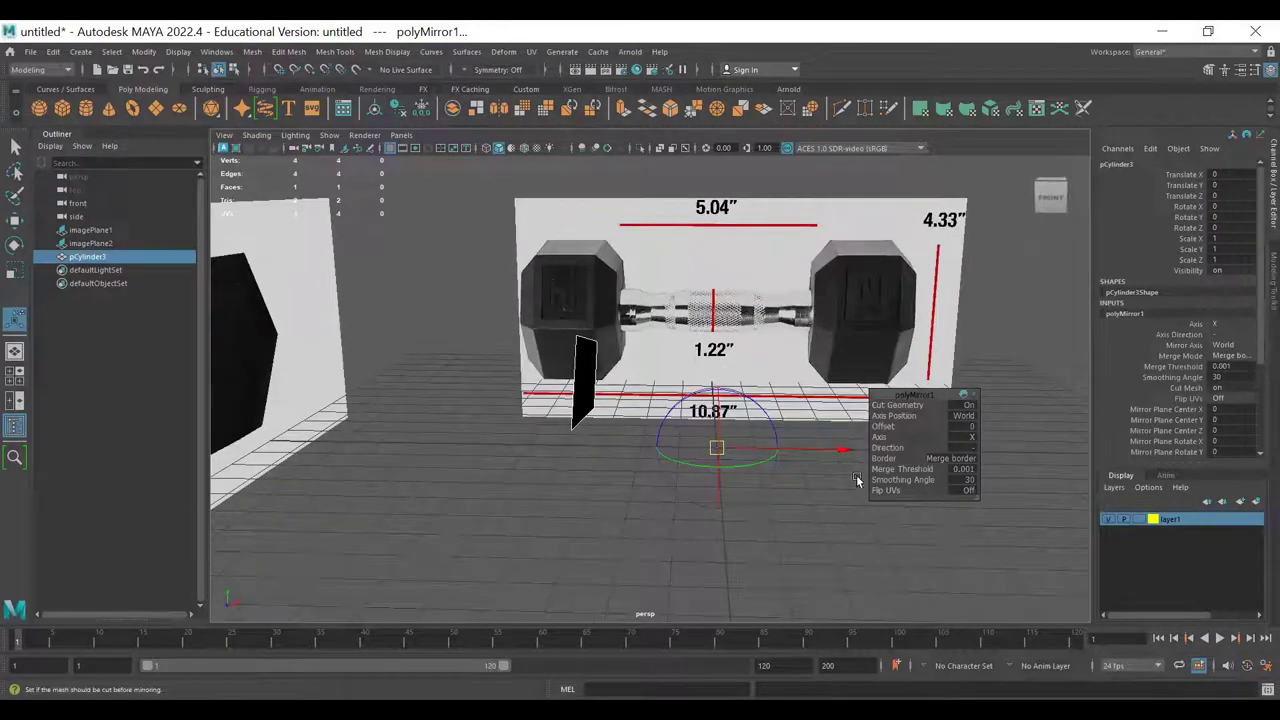
pyautogui.keyDown('alt'); pyautogui.moveTo(773, 360); pyautogui.dragTo(855, 345); pyautogui.keyUp('alt')
pyautogui.moveTo(911, 395); pyautogui.dragTo(846, 242)
pyautogui.keyDown('alt'); pyautogui.moveTo(734, 313); pyautogui.dragTo(778, 312); pyautogui.keyUp('alt')
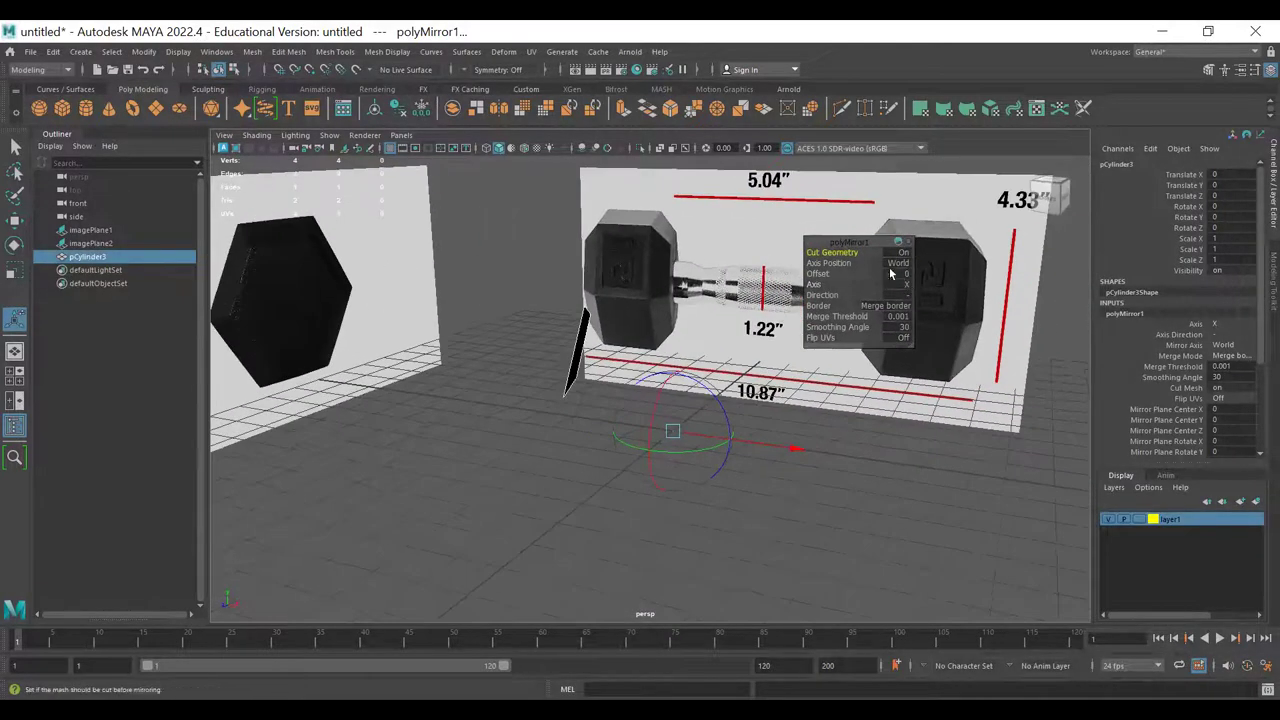
pyautogui.click(818, 252)
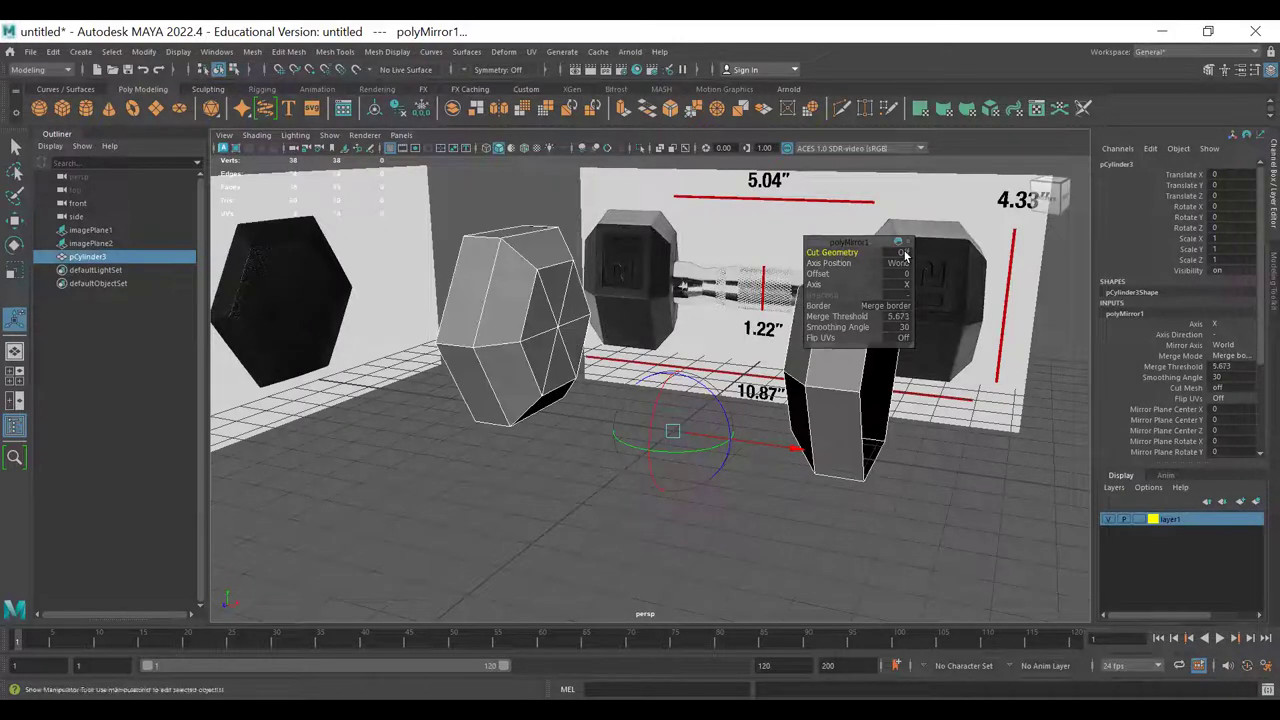
pyautogui.keyDown('alt'); pyautogui.moveTo(638, 319); pyautogui.dragTo(681, 317); pyautogui.keyUp('alt')
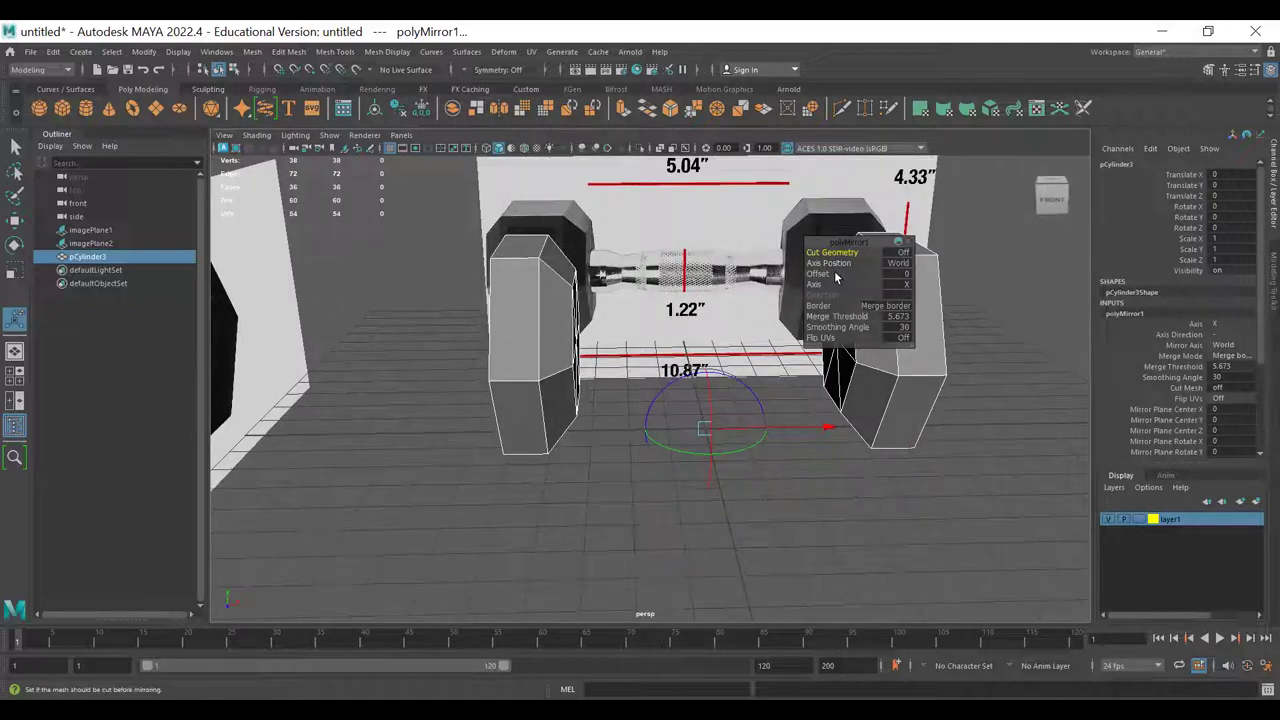
# - Change the mirror's axis position to Object so the two halves meet at the open seam
pyautogui.keyDown('alt'); pyautogui.moveTo(595, 418); pyautogui.dragTo(631, 400); pyautogui.keyUp('alt')
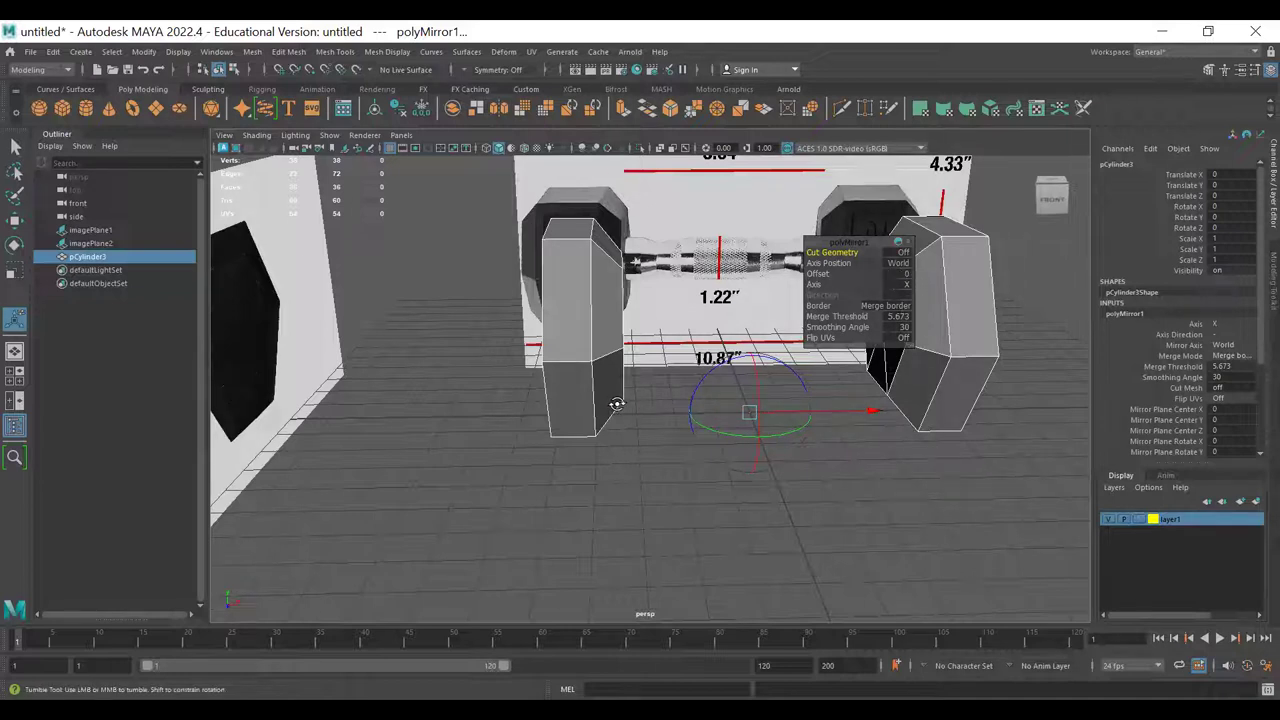
pyautogui.keyDown('alt'); pyautogui.moveTo(625, 405); pyautogui.dragTo(645, 404); pyautogui.keyUp('alt')
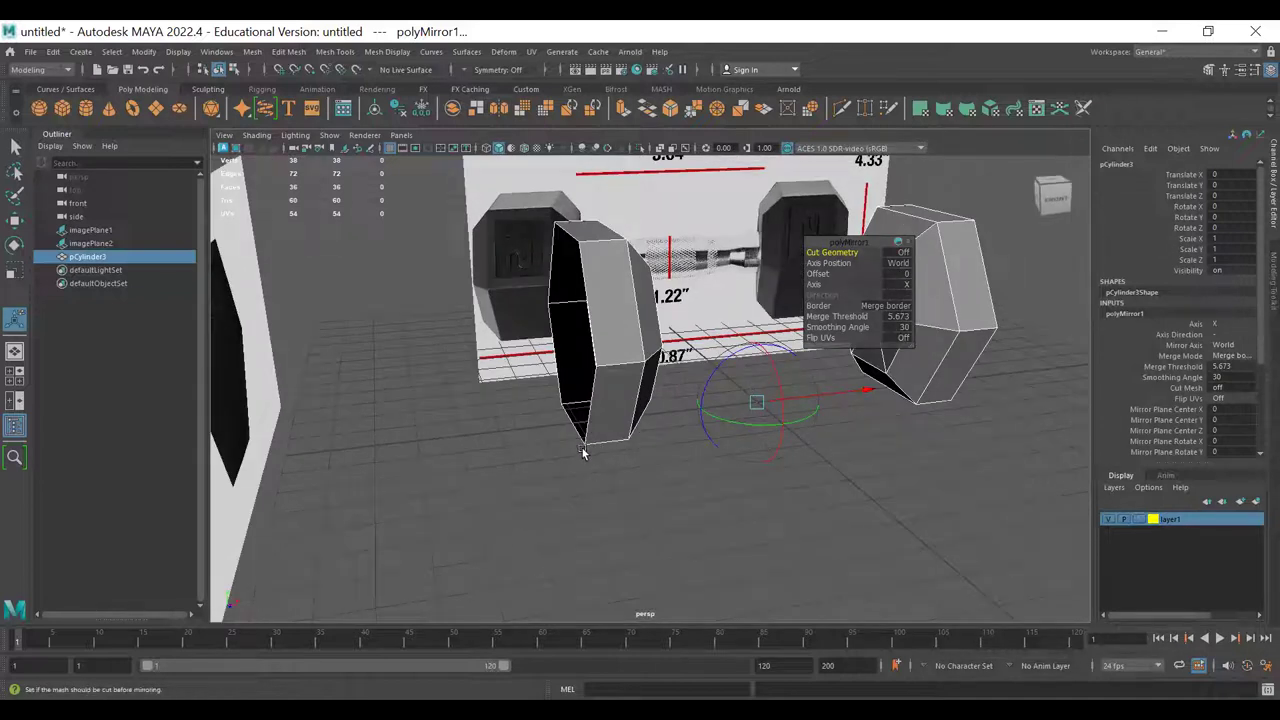
pyautogui.moveTo(589, 451)
pyautogui.keyDown('alt'); pyautogui.mouseDown()
pyautogui.moveTo(574, 446)
pyautogui.moveTo(574, 463)
pyautogui.mouseUp(); pyautogui.keyUp('alt')
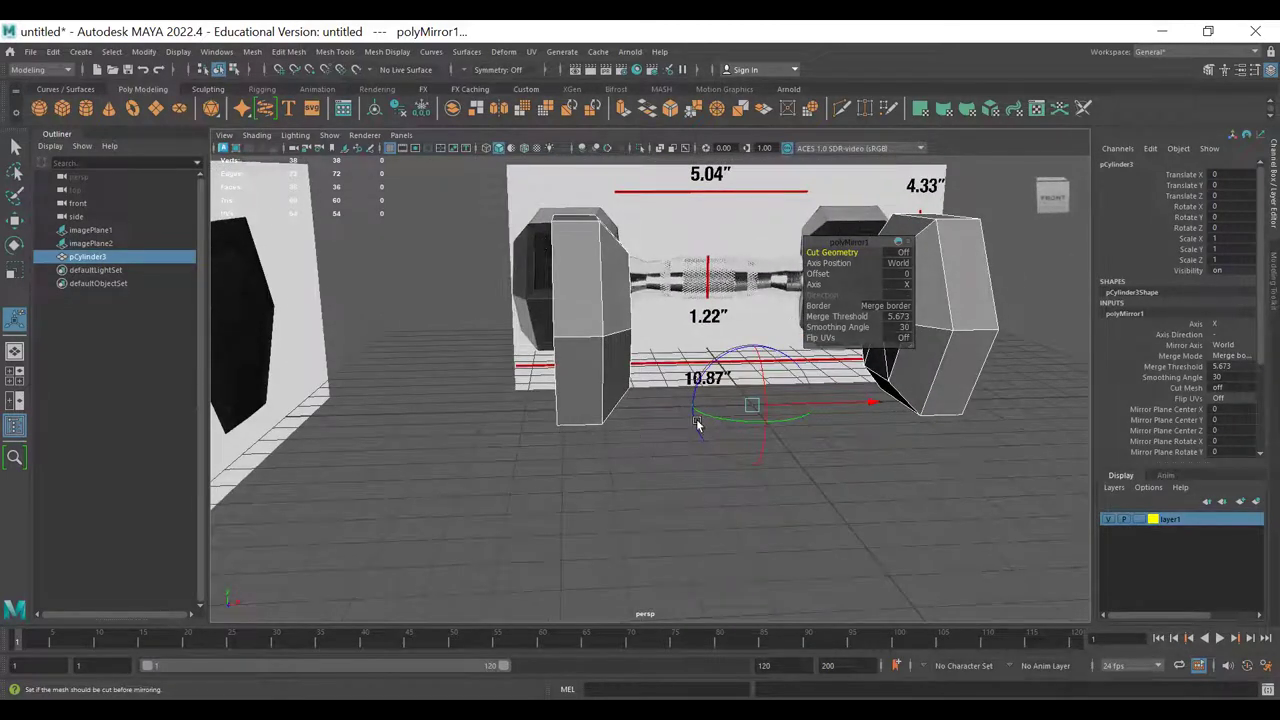
pyautogui.click(900, 265)
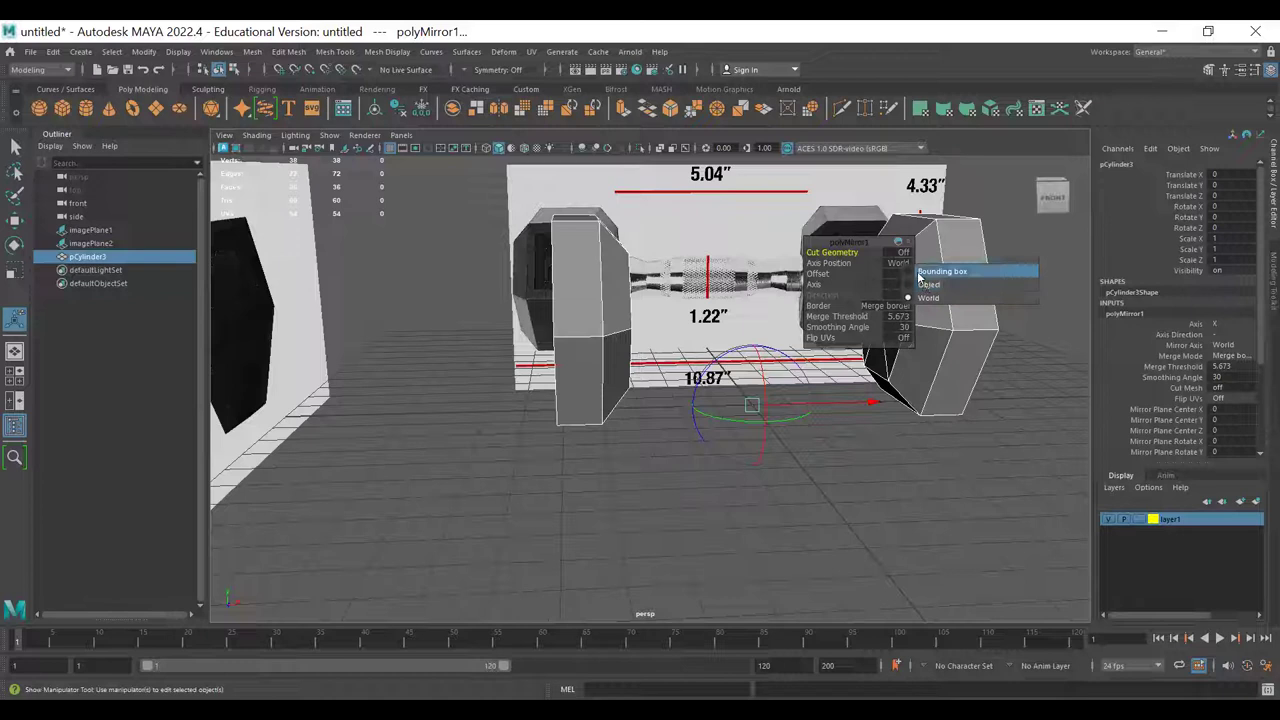
pyautogui.click(926, 287)
pyautogui.keyDown('alt'); pyautogui.moveTo(420, 360); pyautogui.dragTo(612, 356); pyautogui.keyUp('alt')
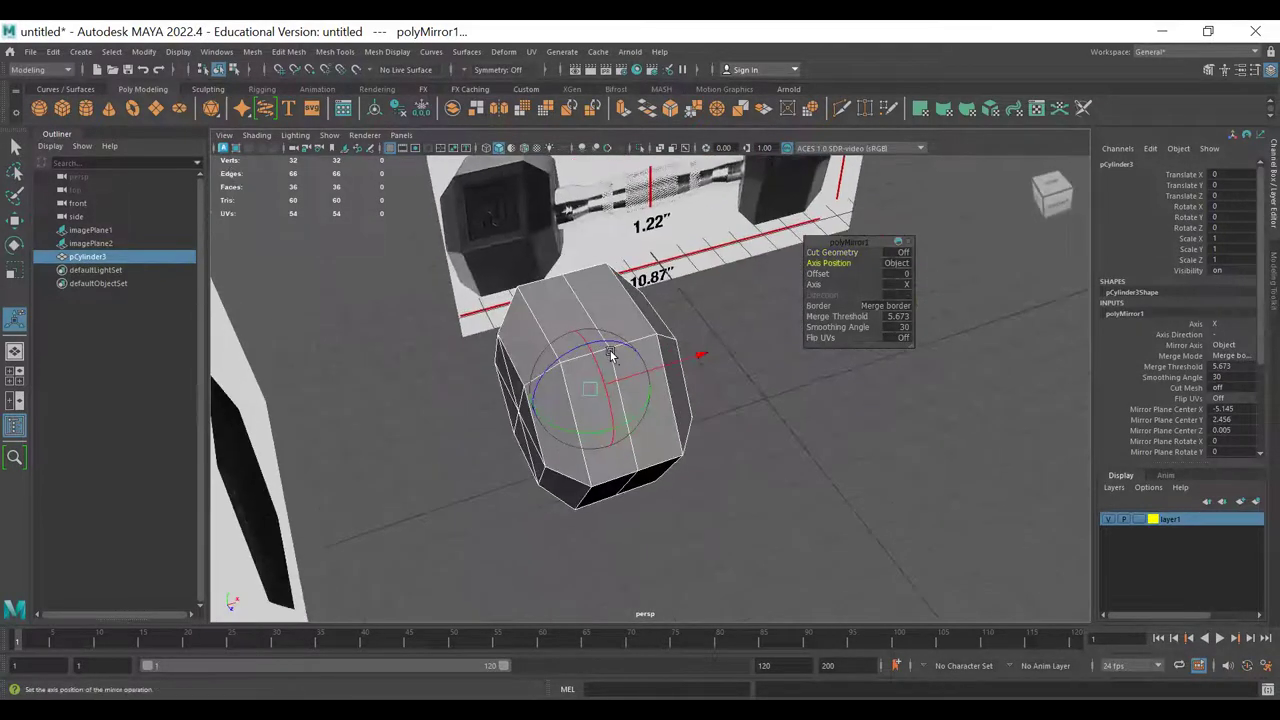
pyautogui.keyDown('alt'); pyautogui.moveTo(682, 497); pyautogui.dragTo(717, 471); pyautogui.keyUp('alt')
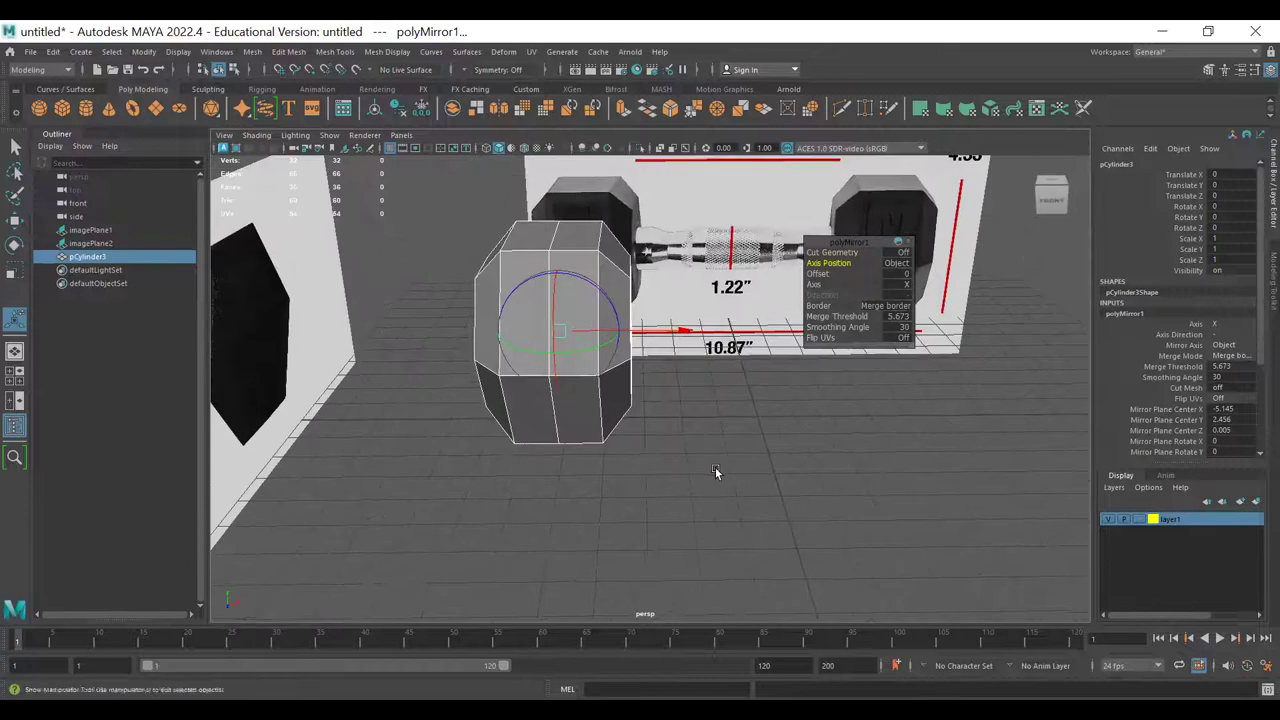
# - Try the mirror along the Y and Z axes, then set its axis back to X
pyautogui.click(900, 276)
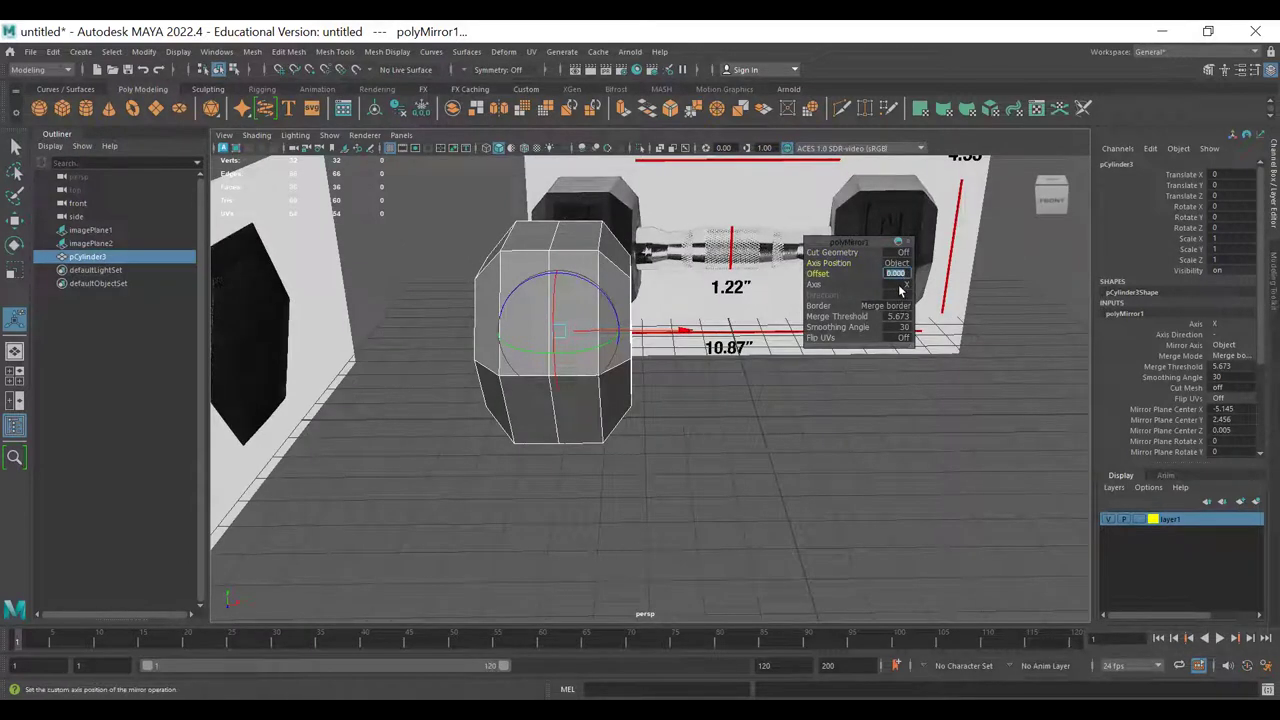
pyautogui.click(905, 285)
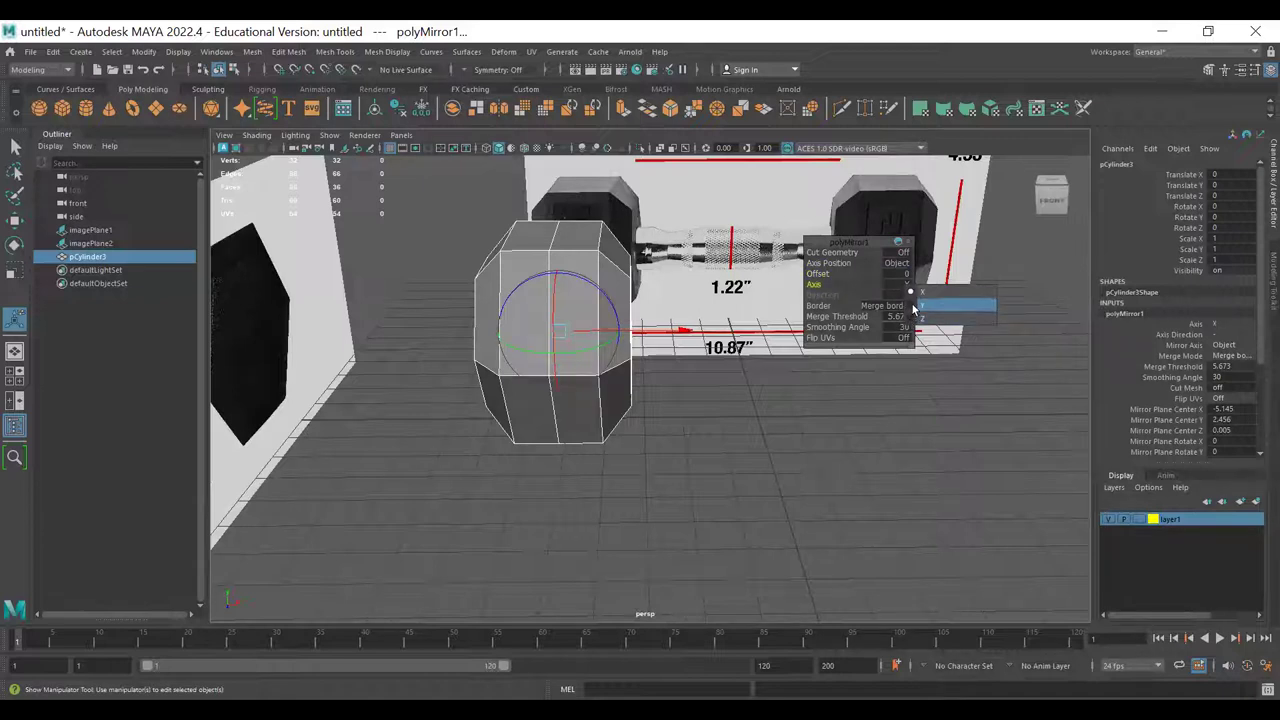
pyautogui.click(912, 306)
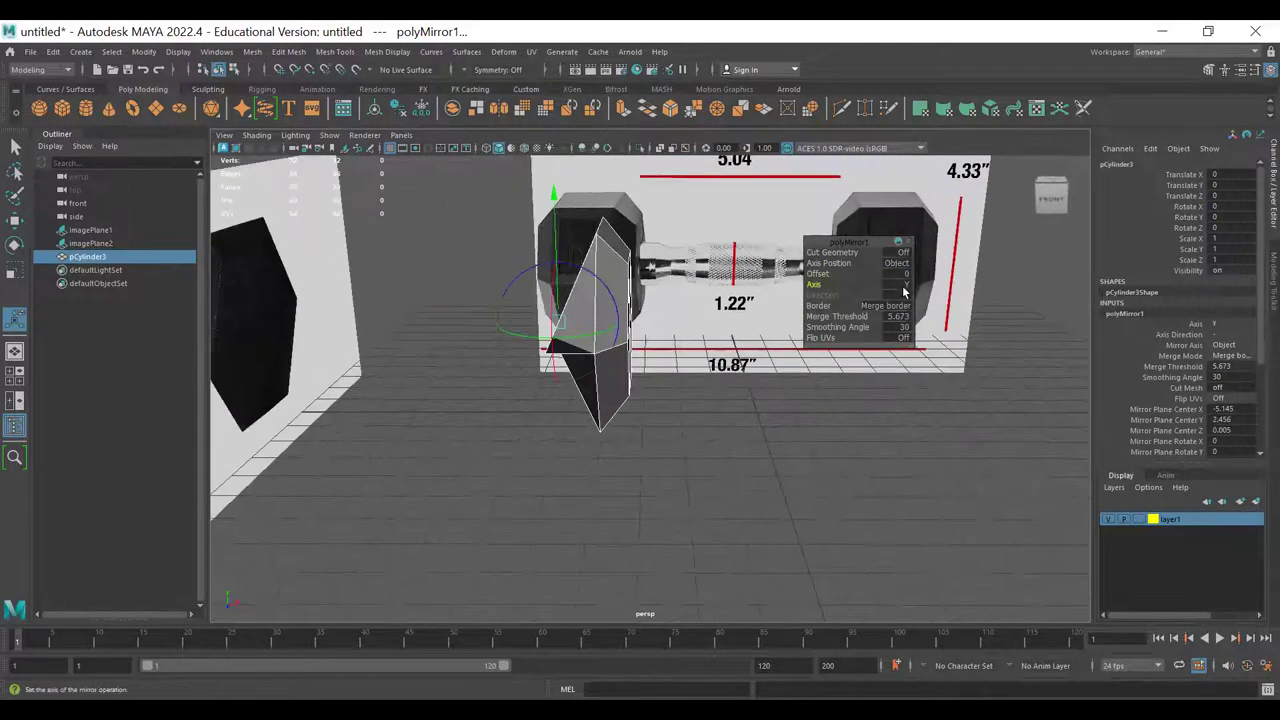
pyautogui.click(905, 288)
pyautogui.click(912, 316)
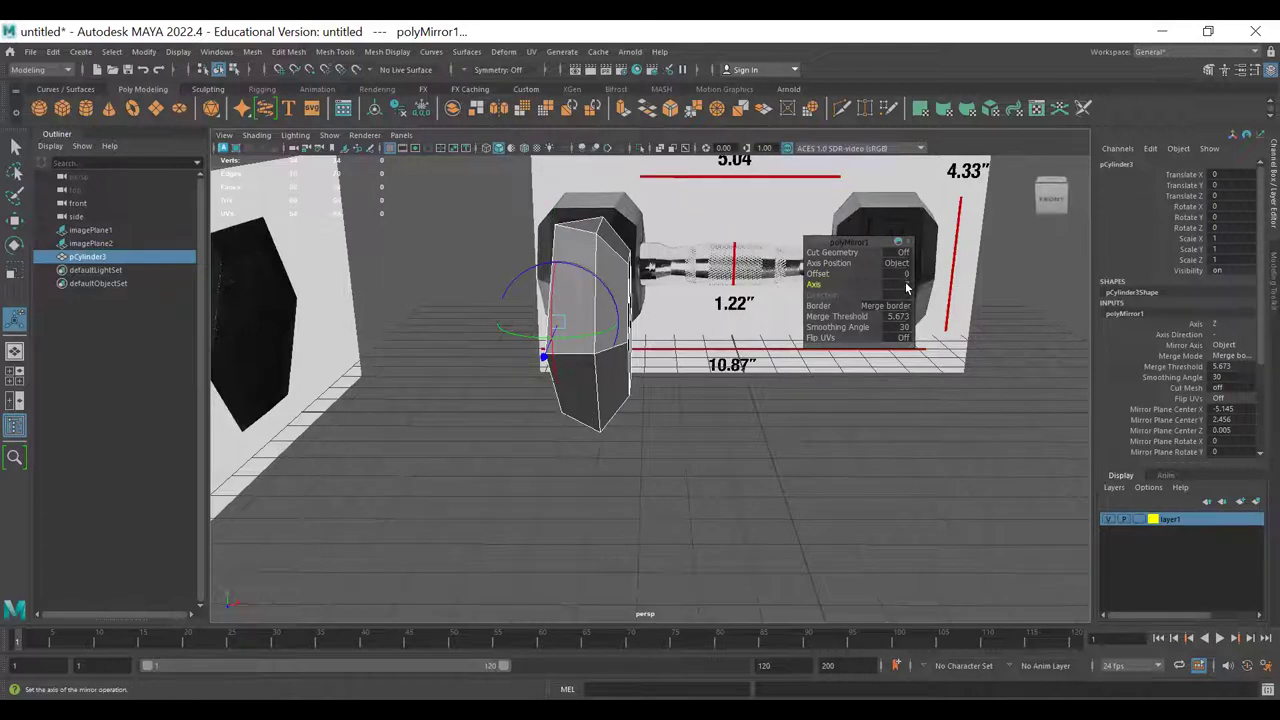
pyautogui.click(906, 288)
pyautogui.click(912, 296)
pyautogui.keyDown('alt'); pyautogui.moveTo(660, 358); pyautogui.dragTo(664, 348); pyautogui.keyUp('alt')
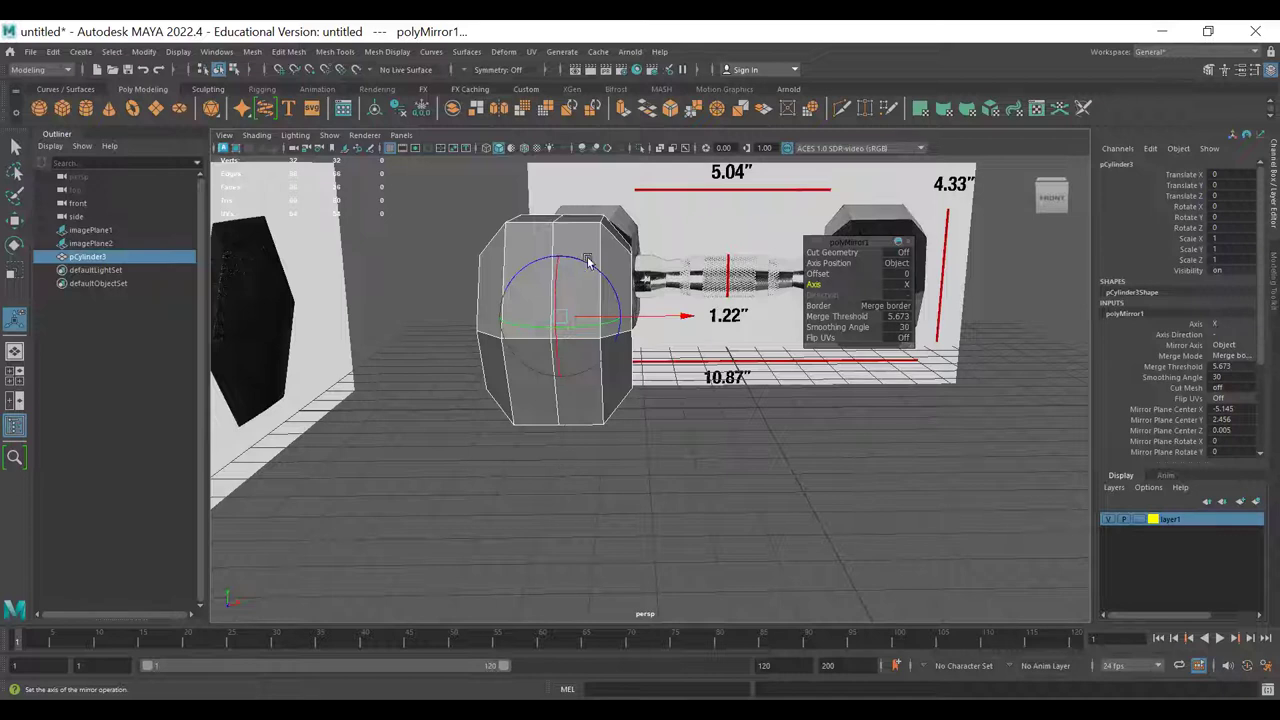
# - Leave the mirror settings, reselect the head, and insert an edge loop on each side of its centre seam with Multi-Cut
pyautogui.click(897, 316)
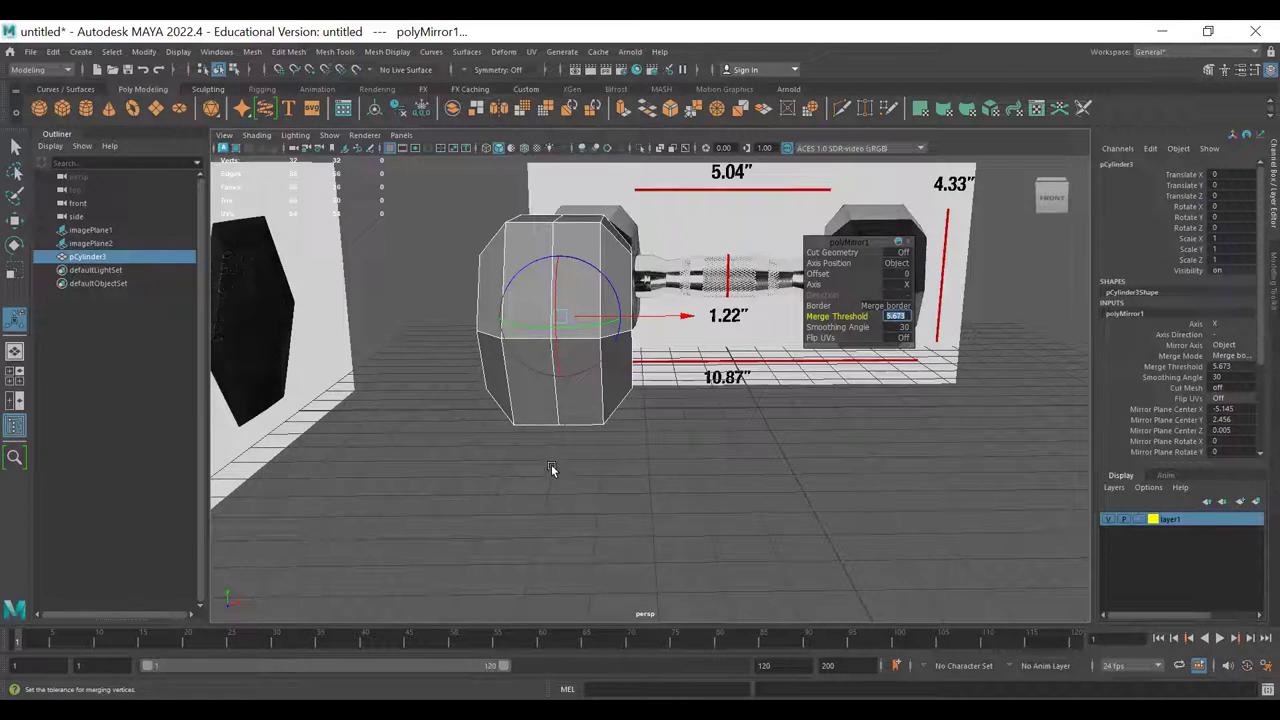
pyautogui.click(708, 470)
pyautogui.scroll(2, 552, 357)
pyautogui.click(560, 322)
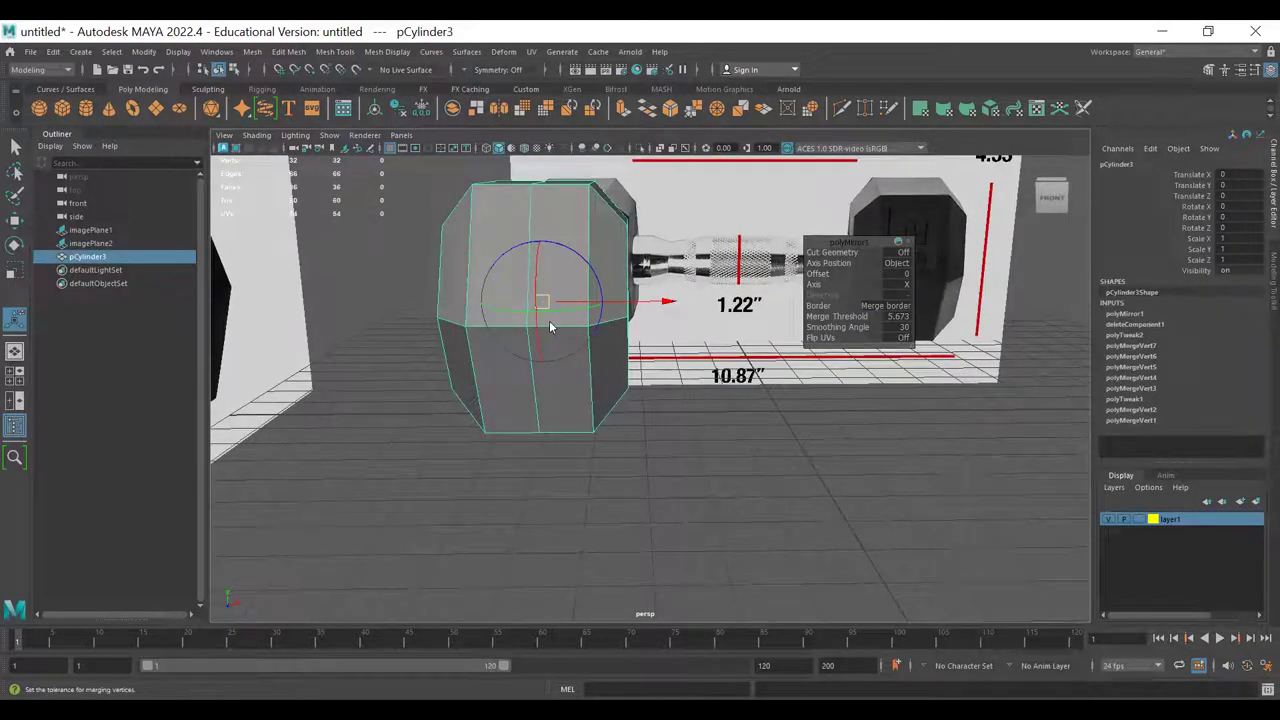
pyautogui.hotkey('ctrl', 'shift', 'x')
pyautogui.keyDown('ctrl'); pyautogui.click(534, 325); pyautogui.keyUp('ctrl')
pyautogui.keyDown('ctrl'); pyautogui.click(525, 326); pyautogui.keyUp('ctrl')
pyautogui.keyDown('alt'); pyautogui.moveTo(563, 362); pyautogui.dragTo(553, 358); pyautogui.keyUp('alt')
pyautogui.press('q')
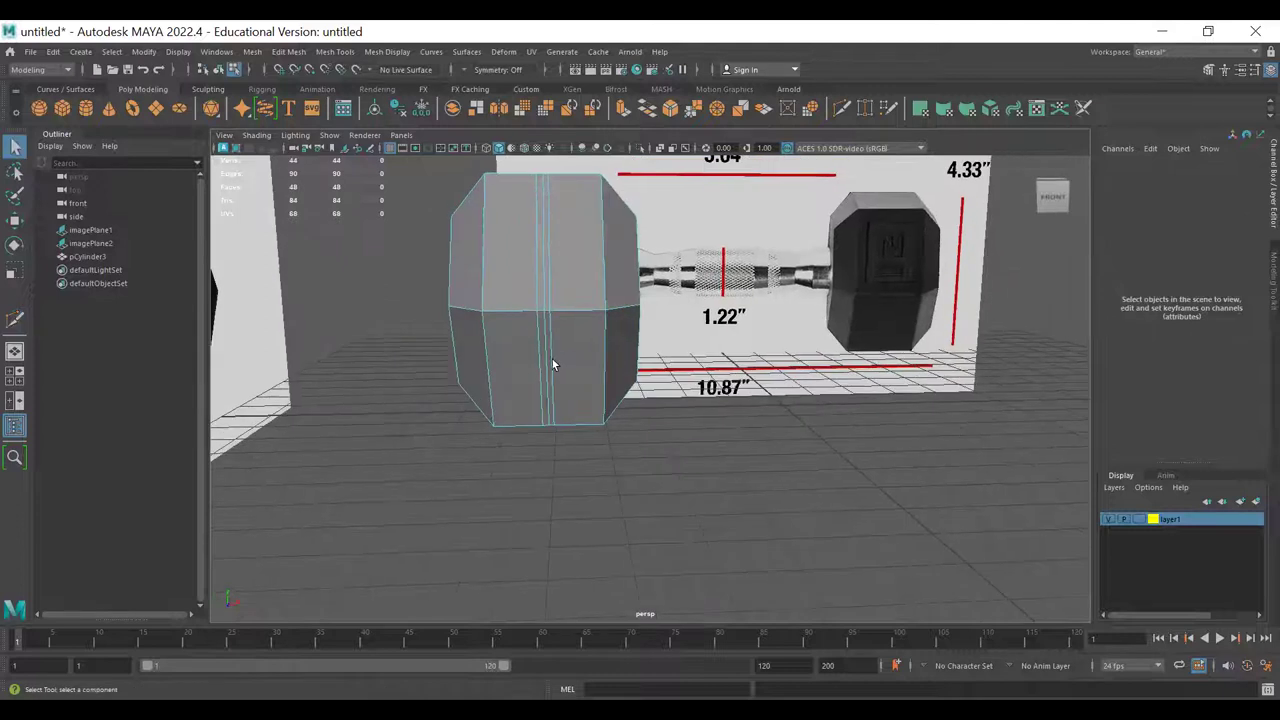
# - Select the centre edge loop, then undo that selection and the edge loops inserted beside the seam
pyautogui.doubleClick(545, 320)
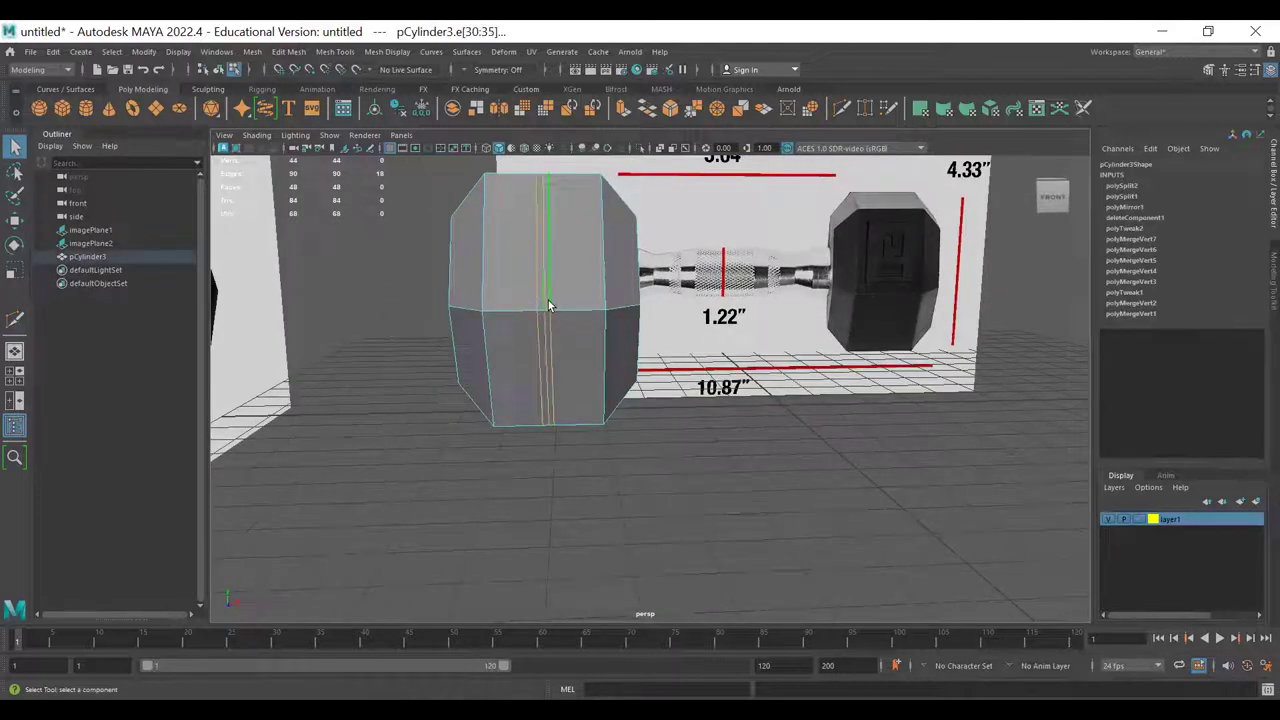
pyautogui.keyDown('alt'); pyautogui.moveTo(580, 289); pyautogui.dragTo(572, 313, button='middle'); pyautogui.keyUp('alt')
pyautogui.hotkey('ctrl', 'z')
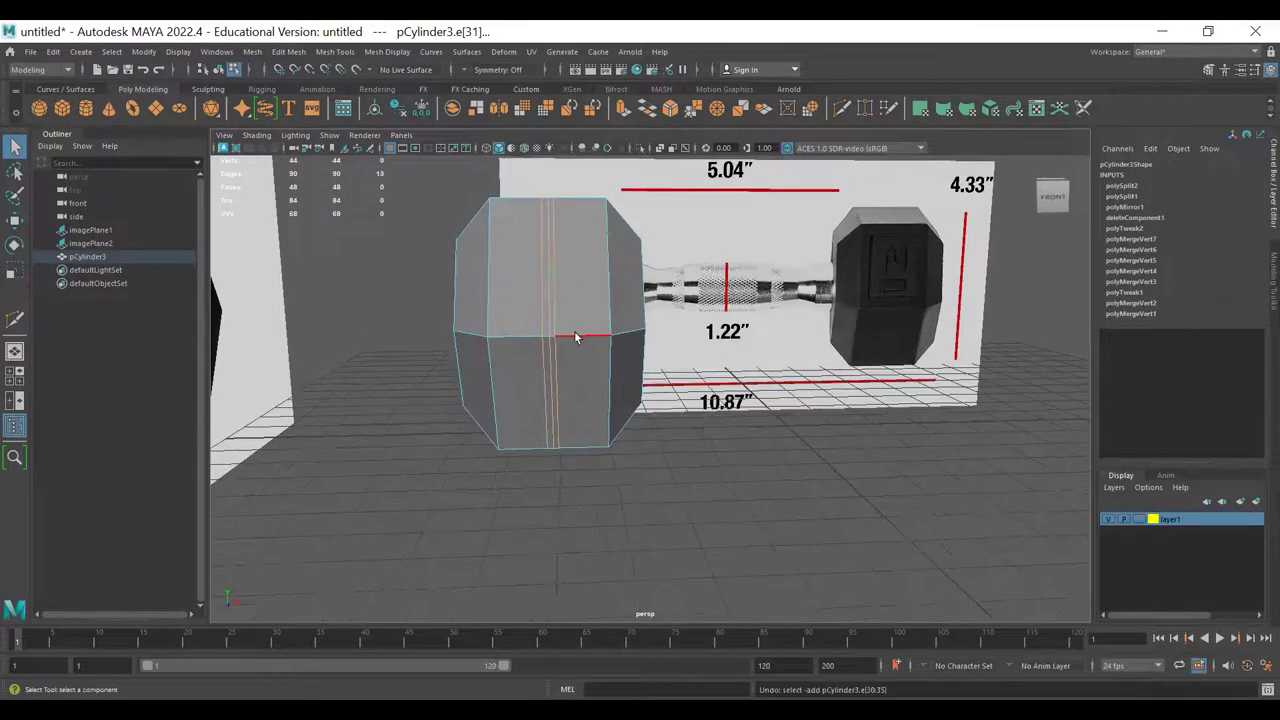
pyautogui.hotkey('ctrl', 'z')
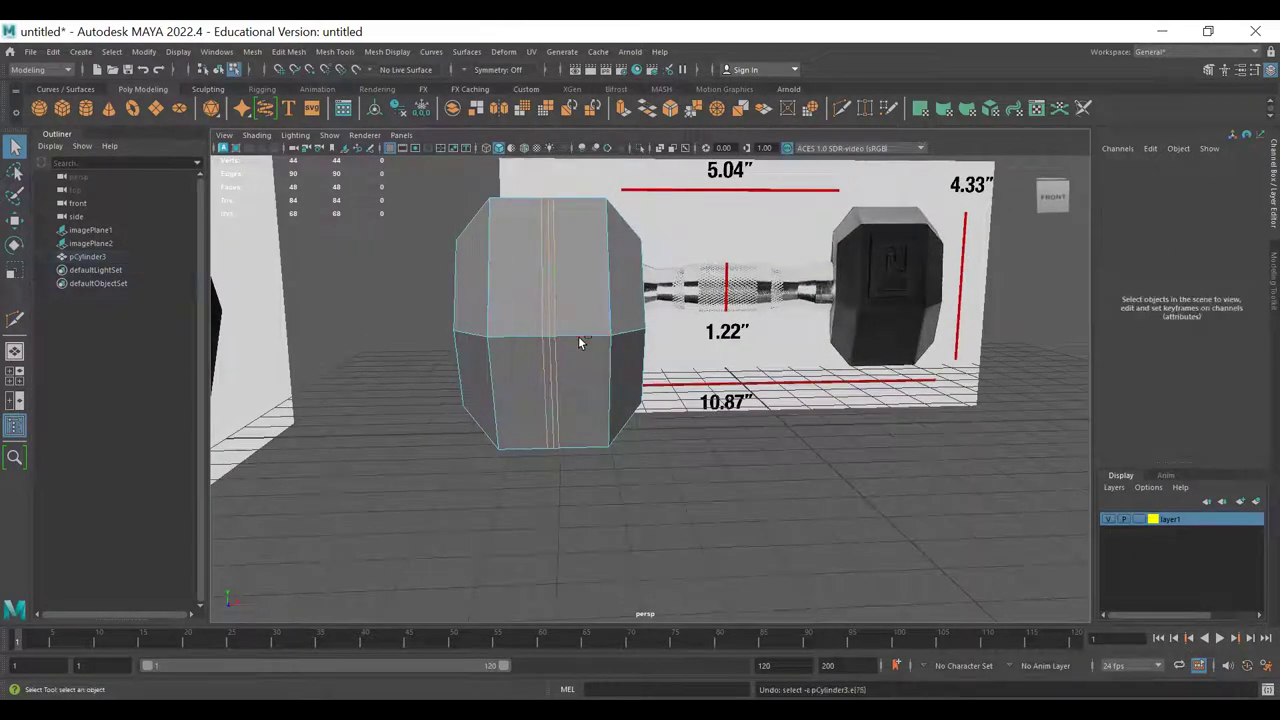
pyautogui.hotkey('ctrl', 'z')
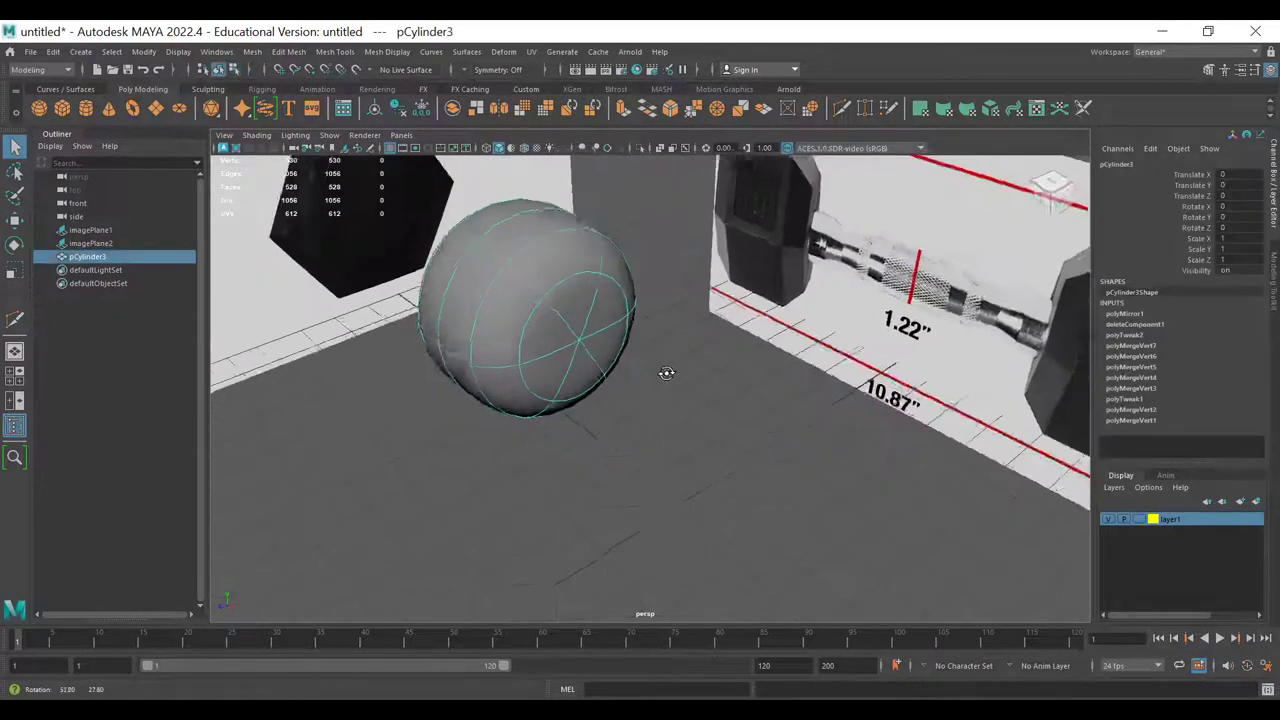
# - Compare the head's smooth preview with its unsmoothed display from several angles to check that the mirrored halves are joined
pyautogui.keyDown('alt'); pyautogui.moveTo(666, 372); pyautogui.dragTo(602, 428); pyautogui.keyUp('alt')
pyautogui.click(602, 429)
pyautogui.click(588, 315)
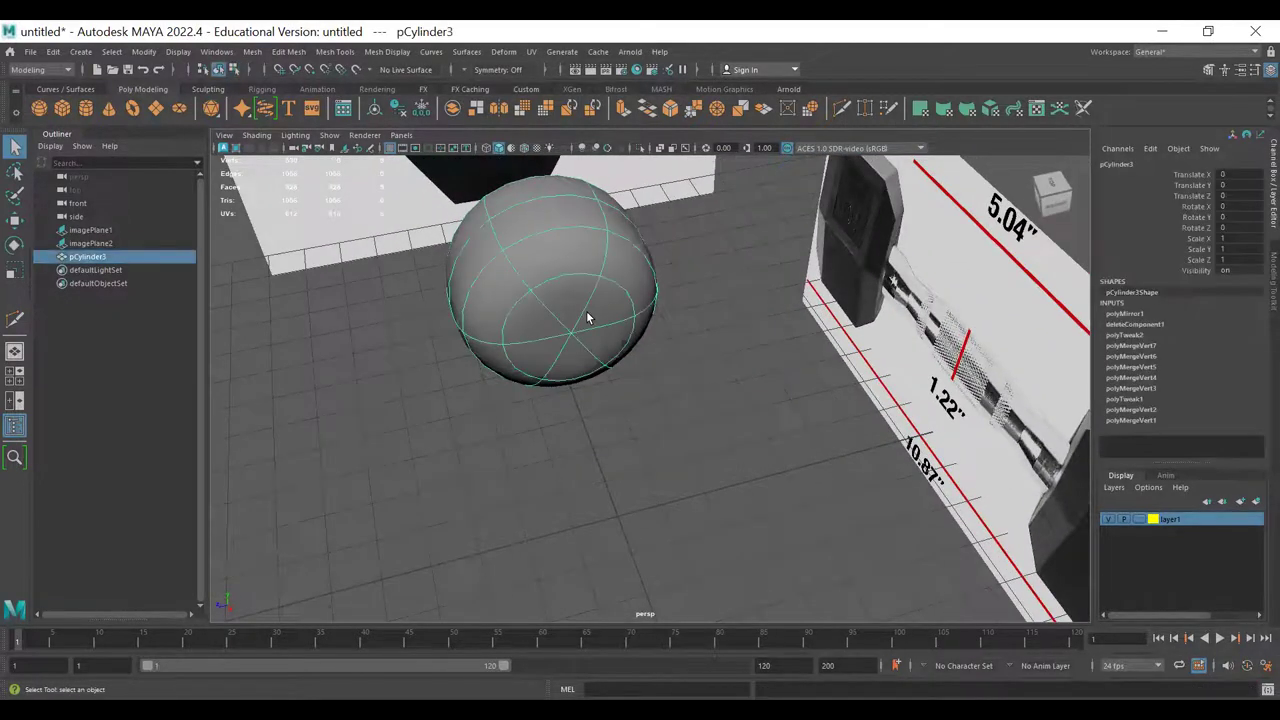
pyautogui.keyDown('alt'); pyautogui.moveTo(593, 365); pyautogui.dragTo(574, 323); pyautogui.keyUp('alt')
pyautogui.press('1')
pyautogui.keyDown('alt'); pyautogui.moveTo(726, 358); pyautogui.dragTo(585, 390); pyautogui.keyUp('alt')
pyautogui.press('3')
pyautogui.press('1')
pyautogui.press('3')
pyautogui.keyDown('alt'); pyautogui.moveTo(533, 318); pyautogui.dragTo(548, 451); pyautogui.keyUp('alt')
pyautogui.press('1')
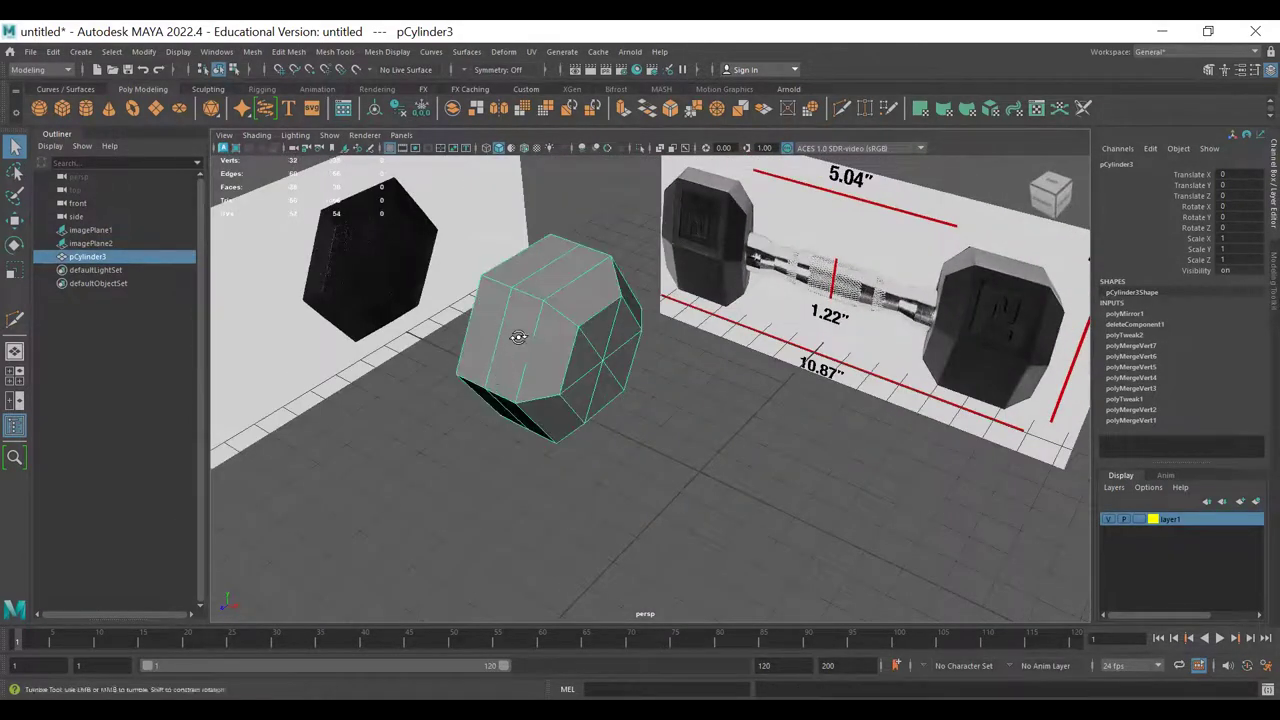
pyautogui.keyDown('alt'); pyautogui.moveTo(517, 329); pyautogui.dragTo(553, 321); pyautogui.keyUp('alt')
pyautogui.keyDown('alt'); pyautogui.moveTo(357, 256); pyautogui.dragTo(577, 398); pyautogui.keyUp('alt')
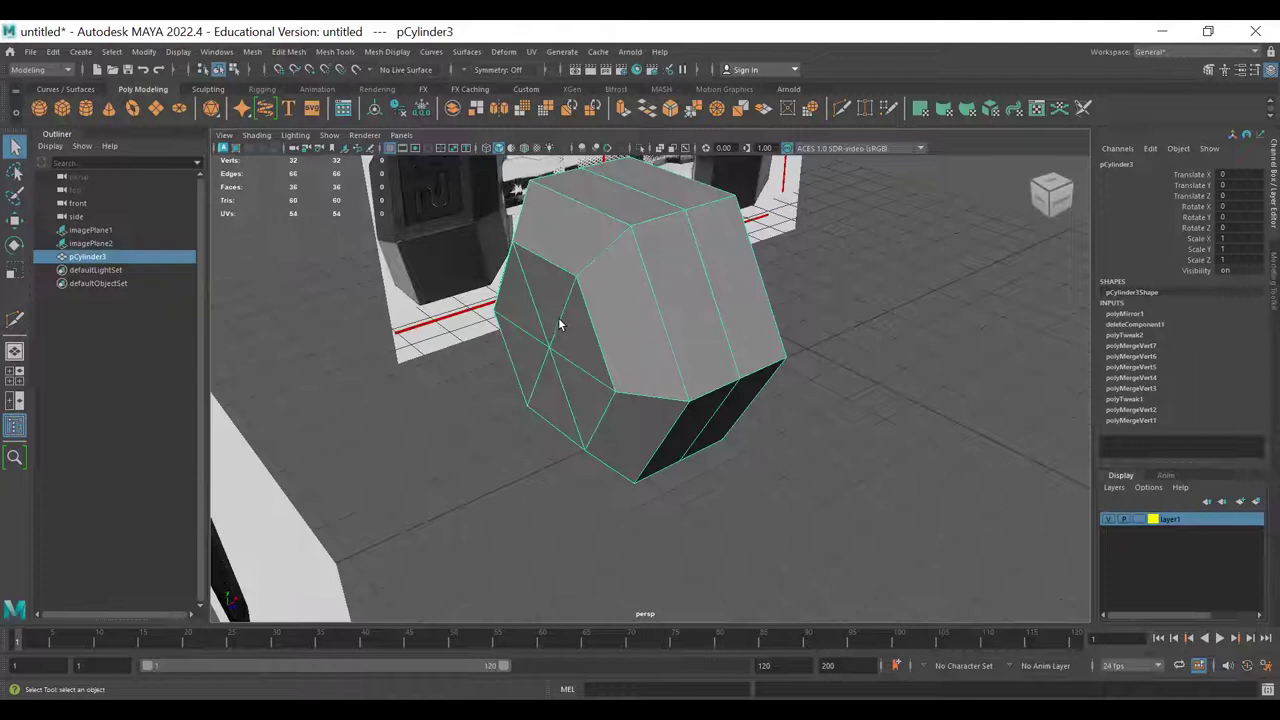
# - Delete the diagonal edges crossing both hexagonal end caps of the head, keeping one straight edge across each cap
pyautogui.doubleClick(540, 380)
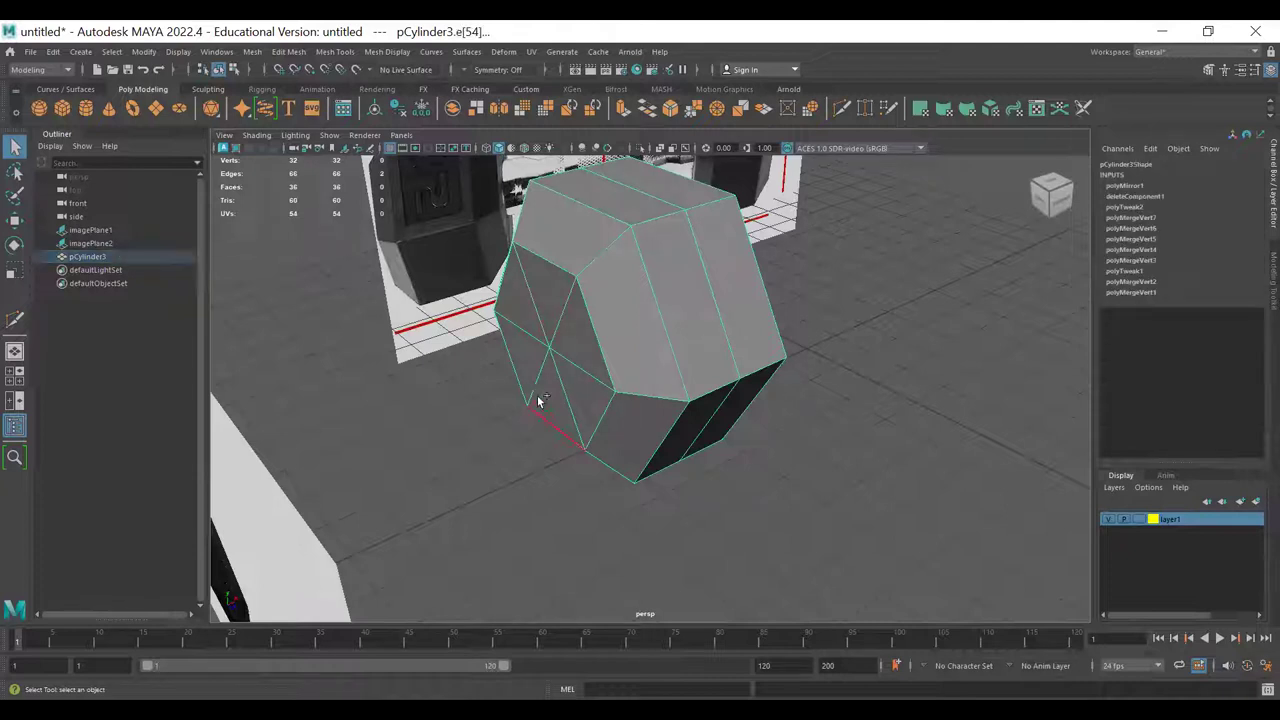
pyautogui.keyDown('shift'); pyautogui.doubleClick(557, 382); pyautogui.keyUp('shift')
pyautogui.press('Delete')
pyautogui.keyDown('alt'); pyautogui.moveTo(797, 329); pyautogui.dragTo(553, 270); pyautogui.keyUp('alt')
pyautogui.click(553, 268)
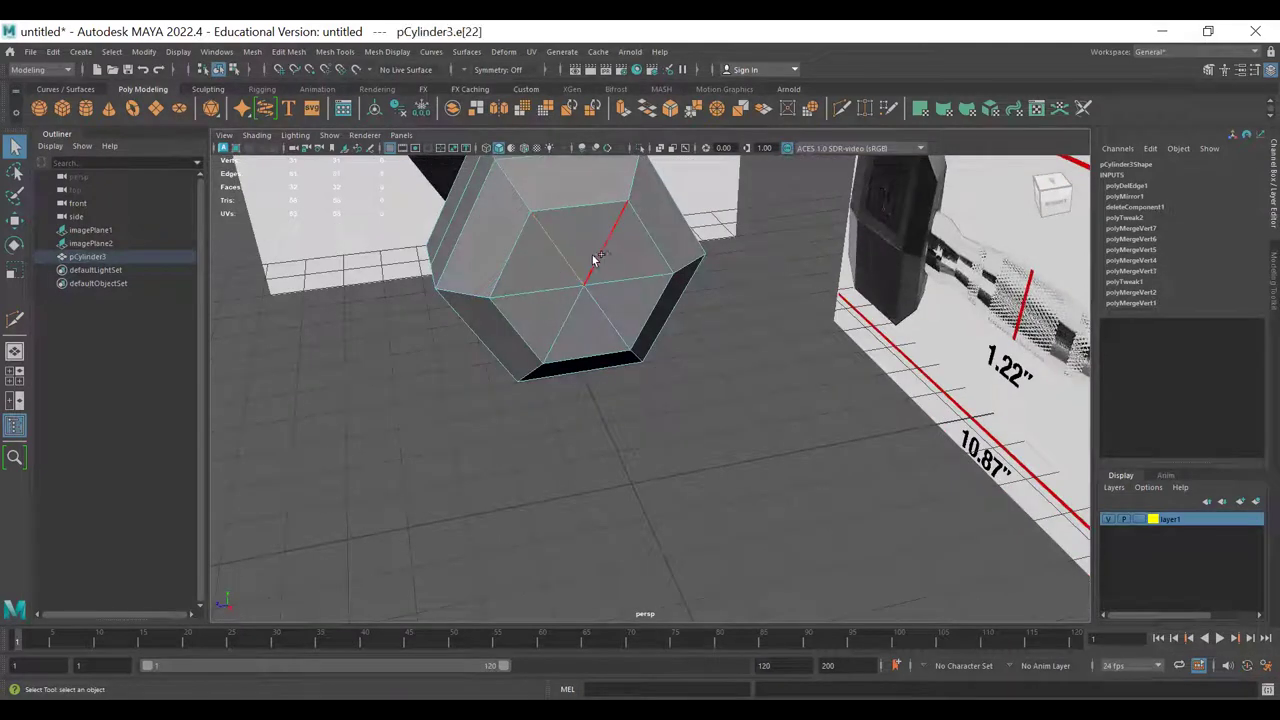
pyautogui.press('Delete')
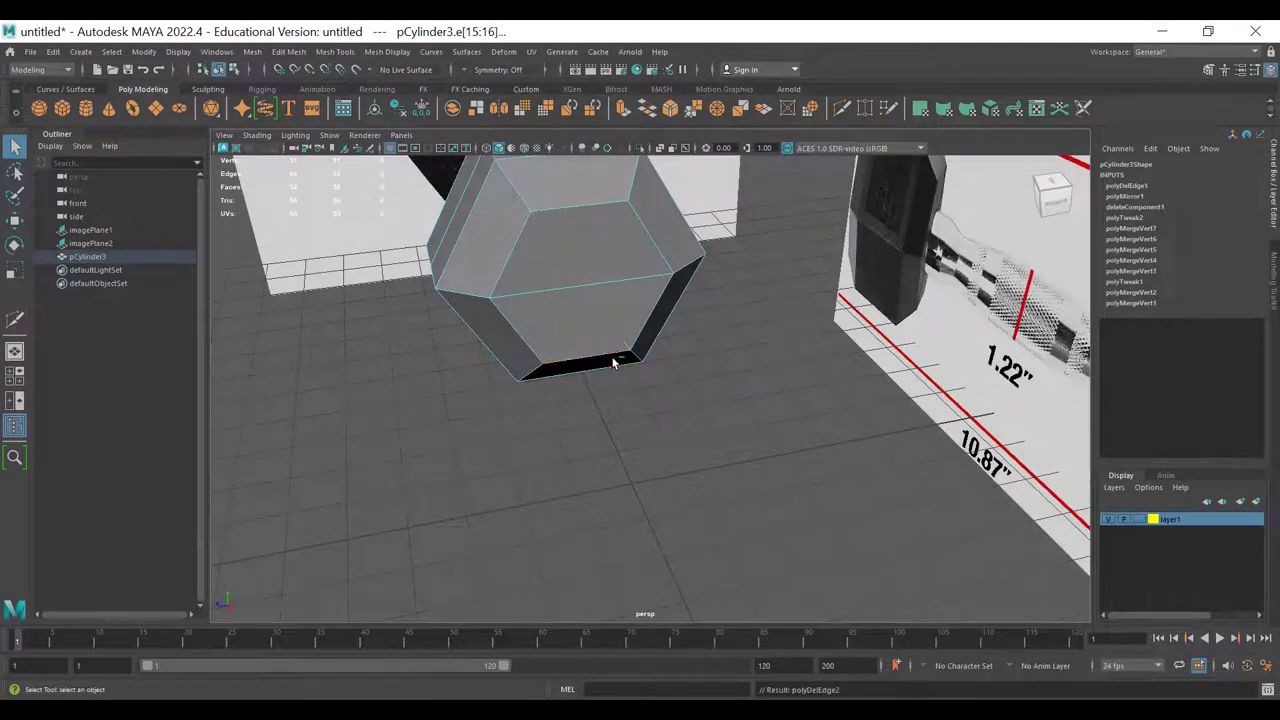
# - Return to object mode, inspect the simplified end caps from several angles, and undo the edge deletions on both caps
pyautogui.press('F8')
pyautogui.keyDown('alt'); pyautogui.moveTo(605, 284); pyautogui.dragTo(657, 316); pyautogui.keyUp('alt')
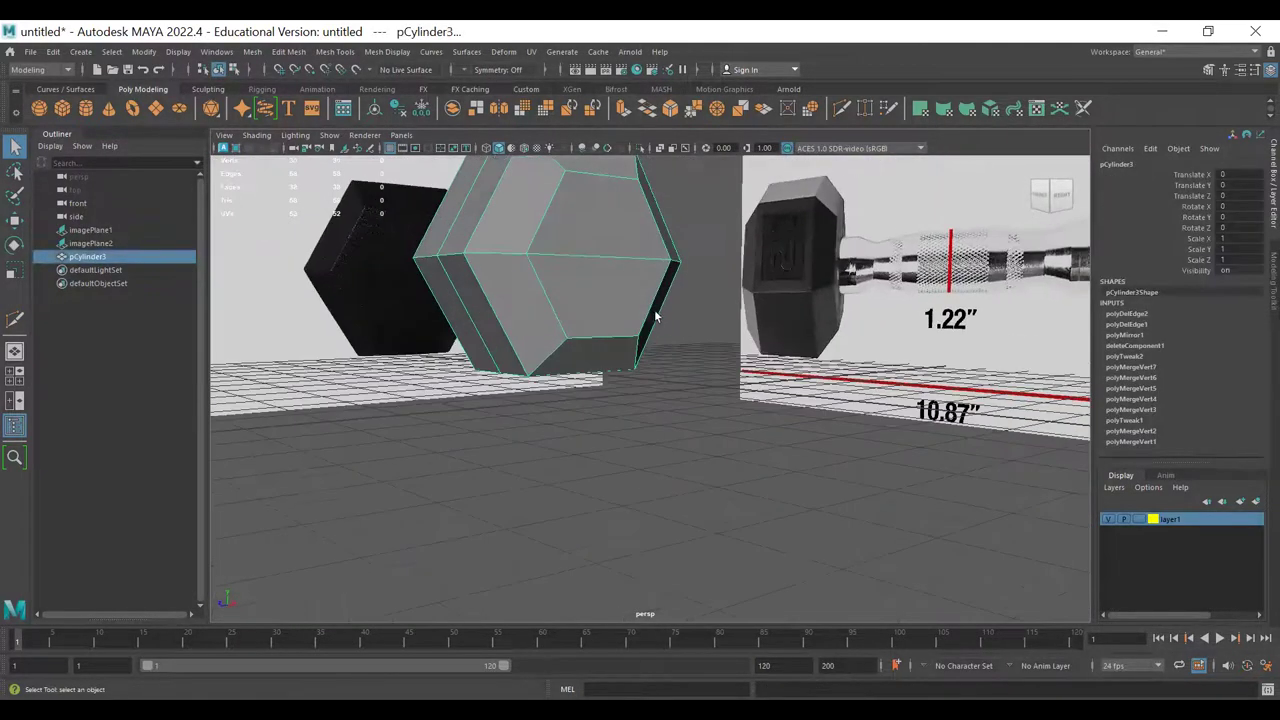
pyautogui.keyDown('alt'); pyautogui.moveTo(657, 316); pyautogui.dragTo(657, 396, button='middle'); pyautogui.keyUp('alt')
pyautogui.keyDown('alt'); pyautogui.moveTo(386, 373); pyautogui.dragTo(426, 371); pyautogui.keyUp('alt')
pyautogui.keyDown('alt'); pyautogui.moveTo(820, 380); pyautogui.dragTo(700, 406); pyautogui.keyUp('alt')
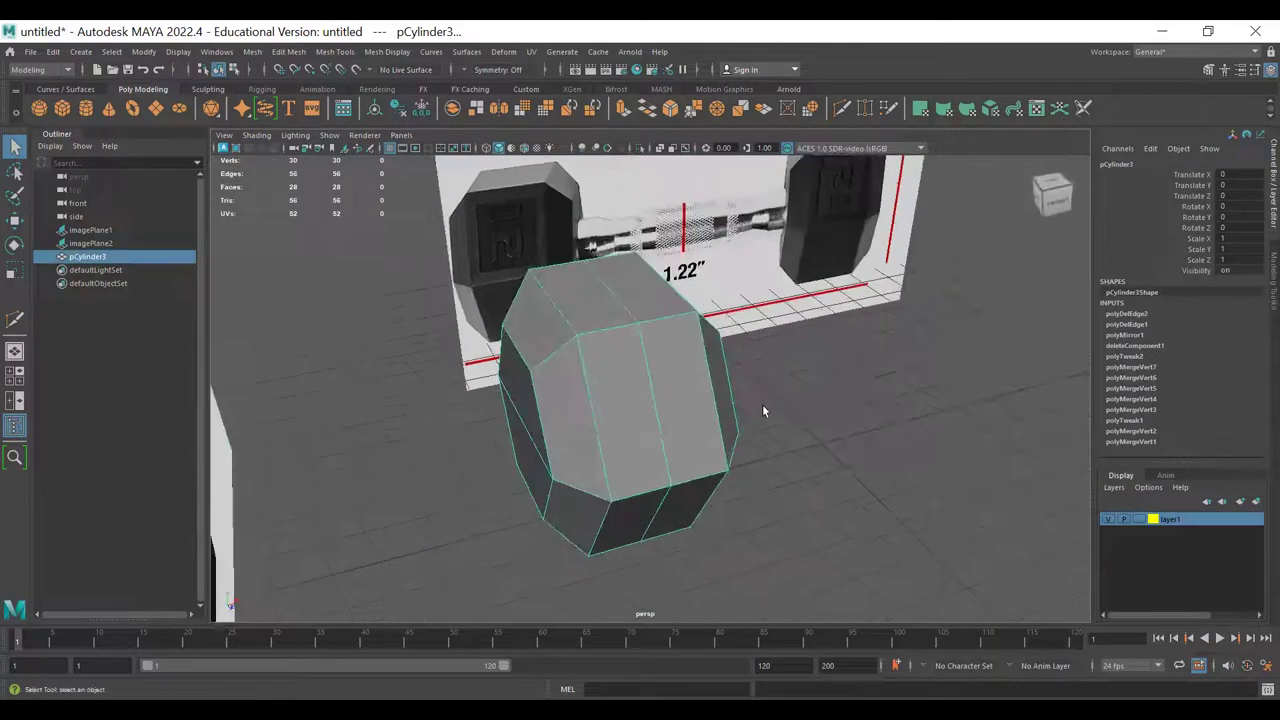
pyautogui.keyDown('alt'); pyautogui.moveTo(596, 402); pyautogui.dragTo(604, 486); pyautogui.keyUp('alt')
pyautogui.hotkey('ctrl', 'z')
pyautogui.hotkey('ctrl', 'z')
pyautogui.hotkey('ctrl', 'z')
pyautogui.hotkey('ctrl', 'z')
pyautogui.hotkey('ctrl', 'z')
pyautogui.hotkey('ctrl', 'z')
# - Select the diagonal edges on one end cap, try deleting them together with their vertices, and undo that deletion
pyautogui.press('capslock')
pyautogui.keyDown('shift'); pyautogui.click(605, 469); pyautogui.keyUp('shift')
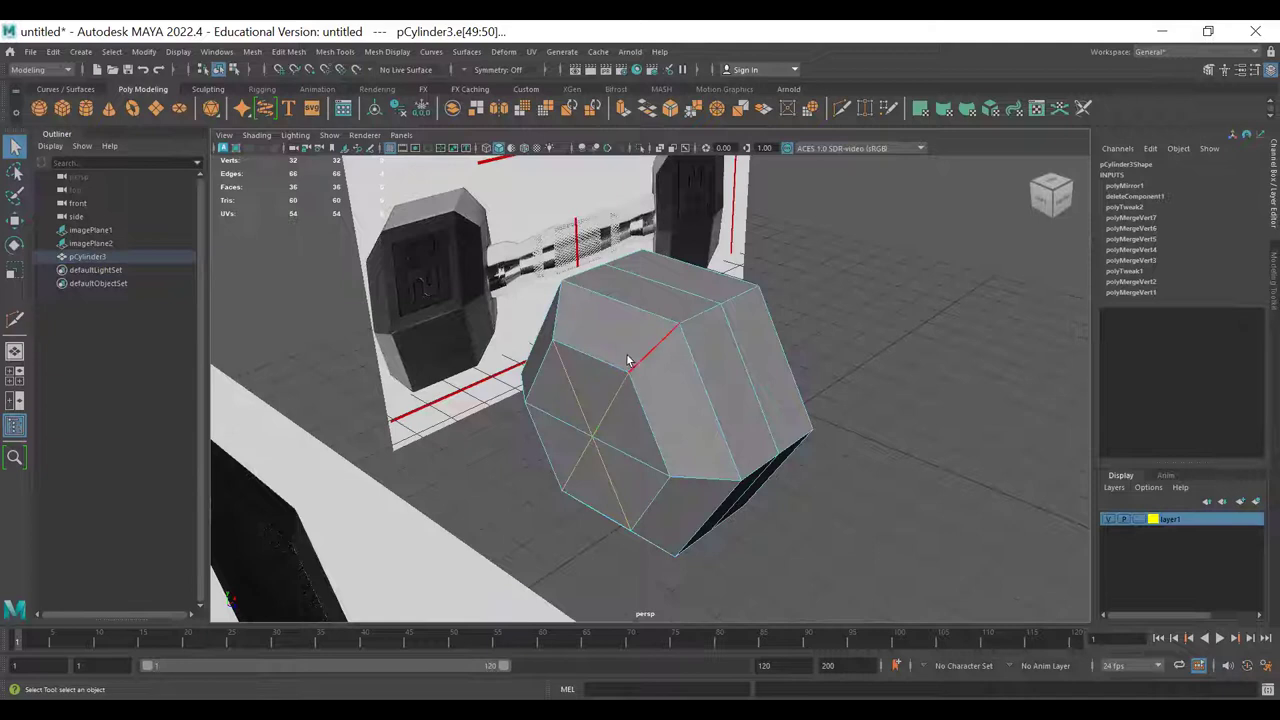
pyautogui.hotkey('ctrl', 'Delete')
pyautogui.keyDown('alt'); pyautogui.moveTo(558, 327); pyautogui.dragTo(661, 398); pyautogui.keyUp('alt')
pyautogui.hotkey('ctrl', 'z')
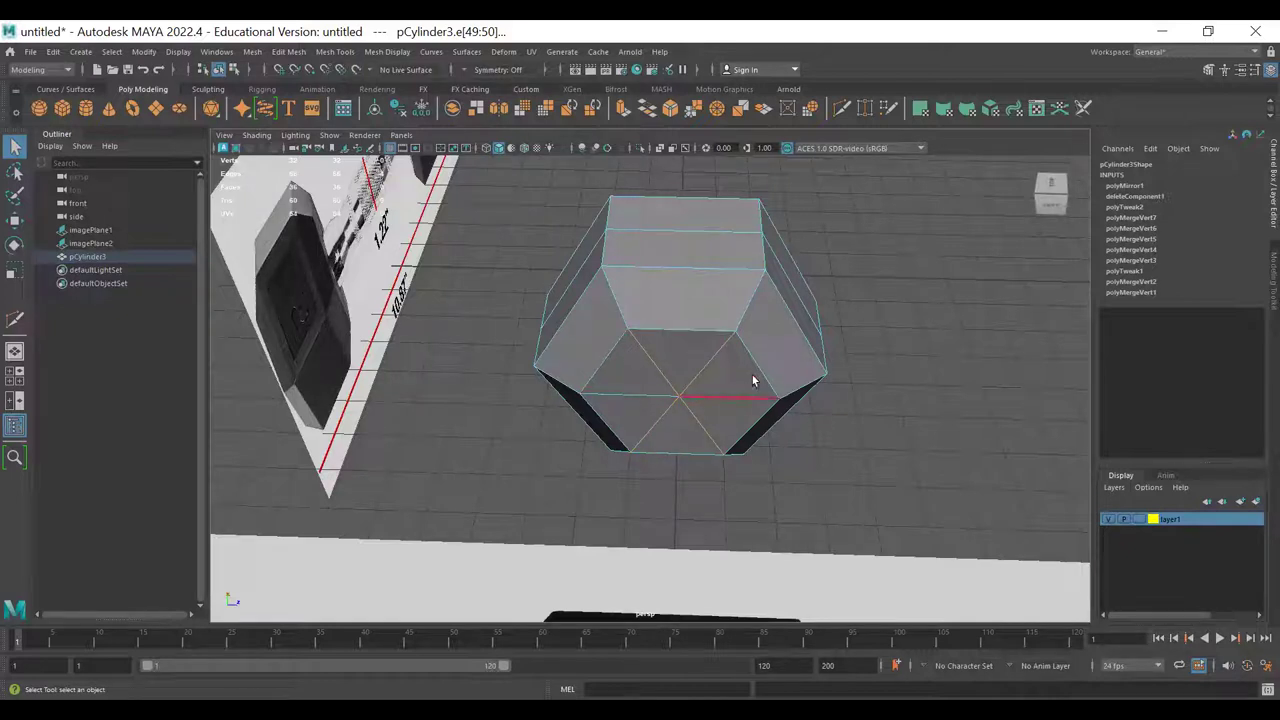
pyautogui.keyDown('alt'); pyautogui.moveTo(755, 466); pyautogui.dragTo(648, 440); pyautogui.keyUp('alt')
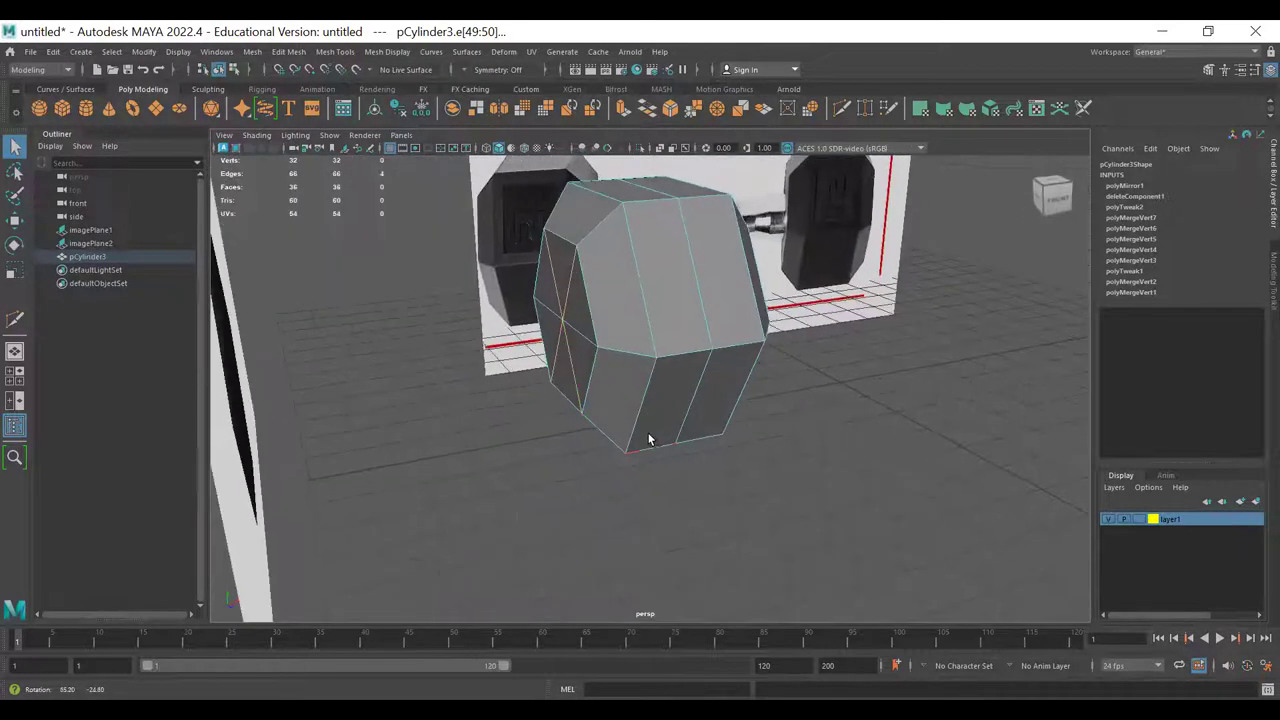
# - Delete the surplus radial edges on both hexagonal end caps of the dumbbell head, leaving a single edge across each cap
pyautogui.press('Delete')
pyautogui.keyDown('alt'); pyautogui.moveTo(762, 341); pyautogui.dragTo(629, 315); pyautogui.keyUp('alt')
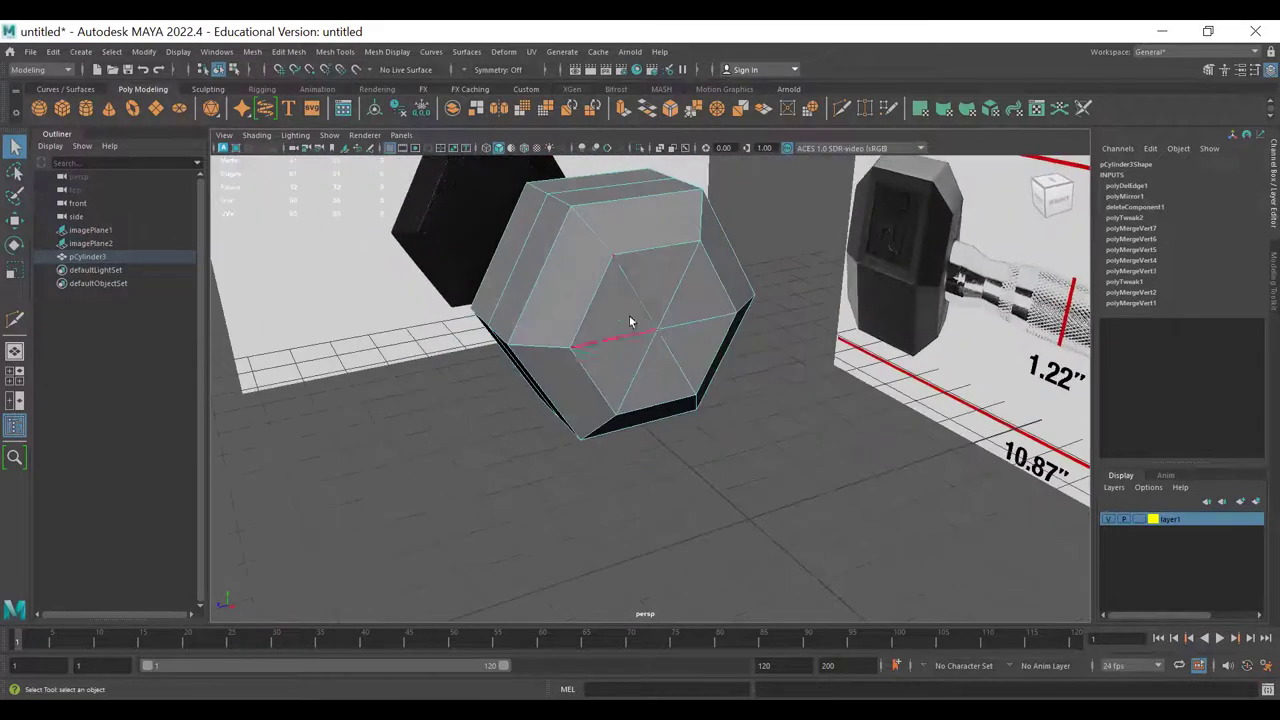
pyautogui.click(660, 287)
pyautogui.click(662, 363)
pyautogui.keyDown('alt'); pyautogui.moveTo(665, 432); pyautogui.dragTo(558, 406); pyautogui.keyUp('alt')
pyautogui.press('Delete')
pyautogui.keyDown('alt'); pyautogui.moveTo(558, 406); pyautogui.dragTo(550, 400, button='right'); pyautogui.keyUp('alt')
# - Select all edges of the head except the middle edge loop and the single edges crossing the end caps
pyautogui.moveTo(418, 252); pyautogui.dragTo(749, 621)
pyautogui.press('f')
pyautogui.keyDown('alt'); pyautogui.moveTo(1045, 346); pyautogui.dragTo(632, 332); pyautogui.keyUp('alt')
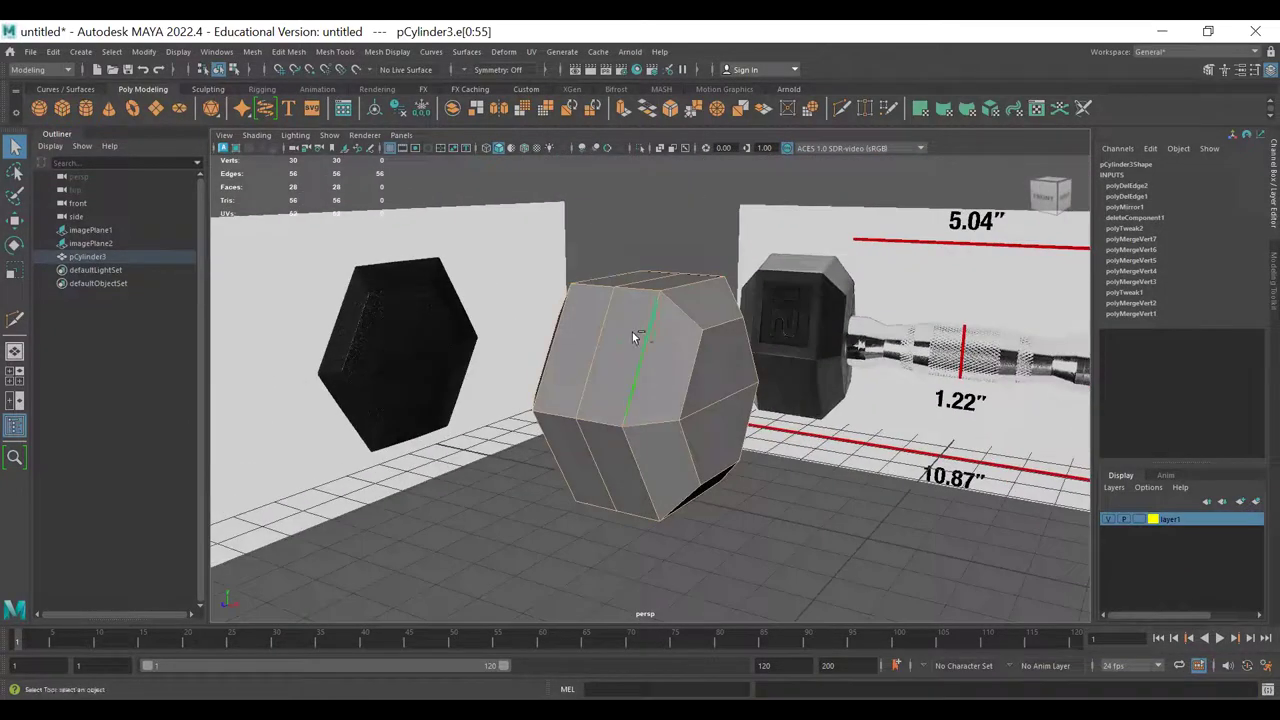
pyautogui.keyDown('ctrl'); pyautogui.doubleClick(600, 323); pyautogui.keyUp('ctrl')
pyautogui.keyDown('alt'); pyautogui.moveTo(694, 430); pyautogui.dragTo(641, 477); pyautogui.keyUp('alt')
pyautogui.keyDown('shift'); pyautogui.click(663, 368); pyautogui.keyUp('shift')
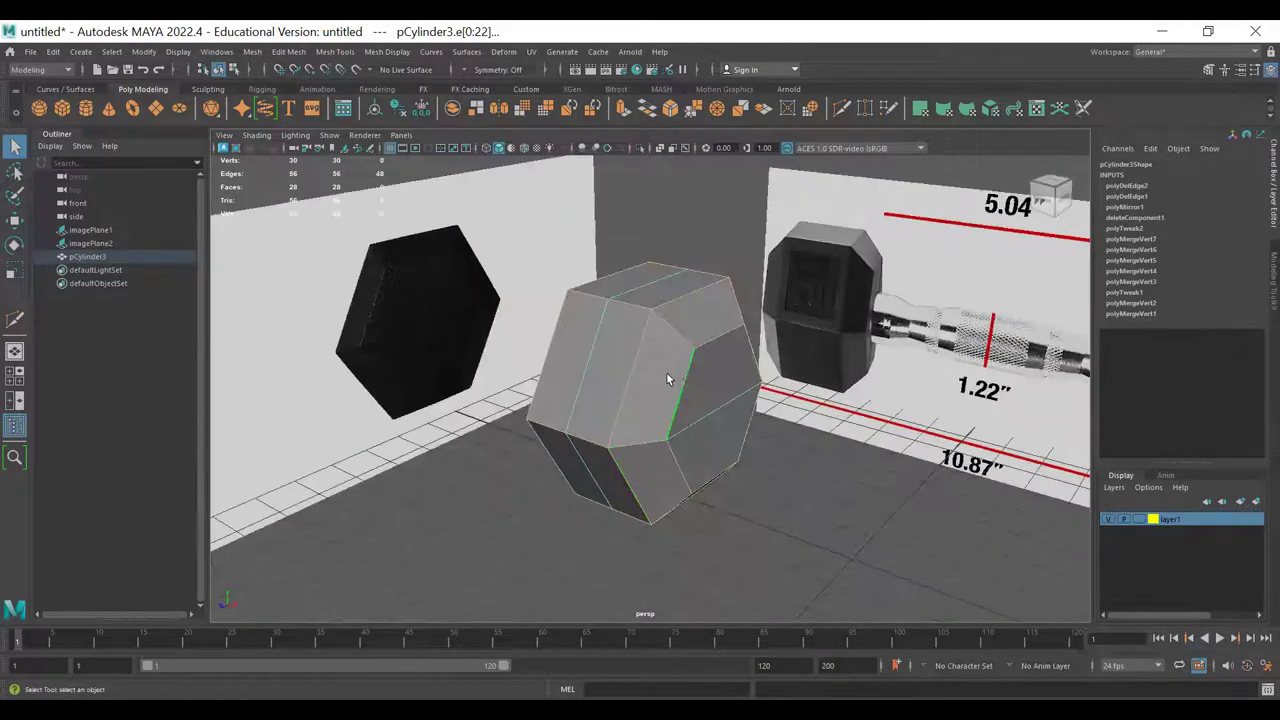
# - Preview the head smoothed, return it to the unsmoothed display, and examine the selected edges from all sides
pyautogui.keyDown('alt'); pyautogui.moveTo(548, 333); pyautogui.dragTo(729, 410); pyautogui.keyUp('alt')
pyautogui.keyDown('alt'); pyautogui.moveTo(660, 305); pyautogui.dragTo(599, 300); pyautogui.keyUp('alt')
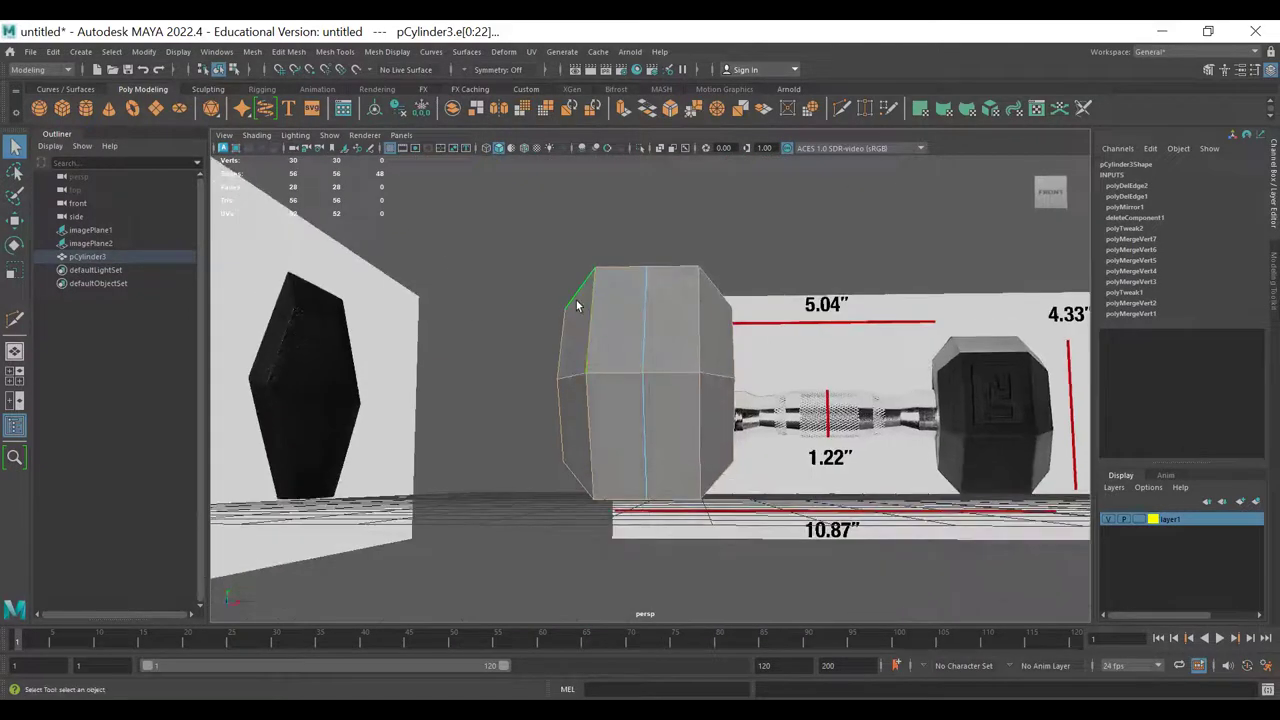
pyautogui.keyDown('alt'); pyautogui.moveTo(562, 379); pyautogui.dragTo(358, 369); pyautogui.keyUp('alt')
pyautogui.keyDown('alt'); pyautogui.moveTo(685, 355); pyautogui.dragTo(668, 390); pyautogui.keyUp('alt')
pyautogui.press('3')
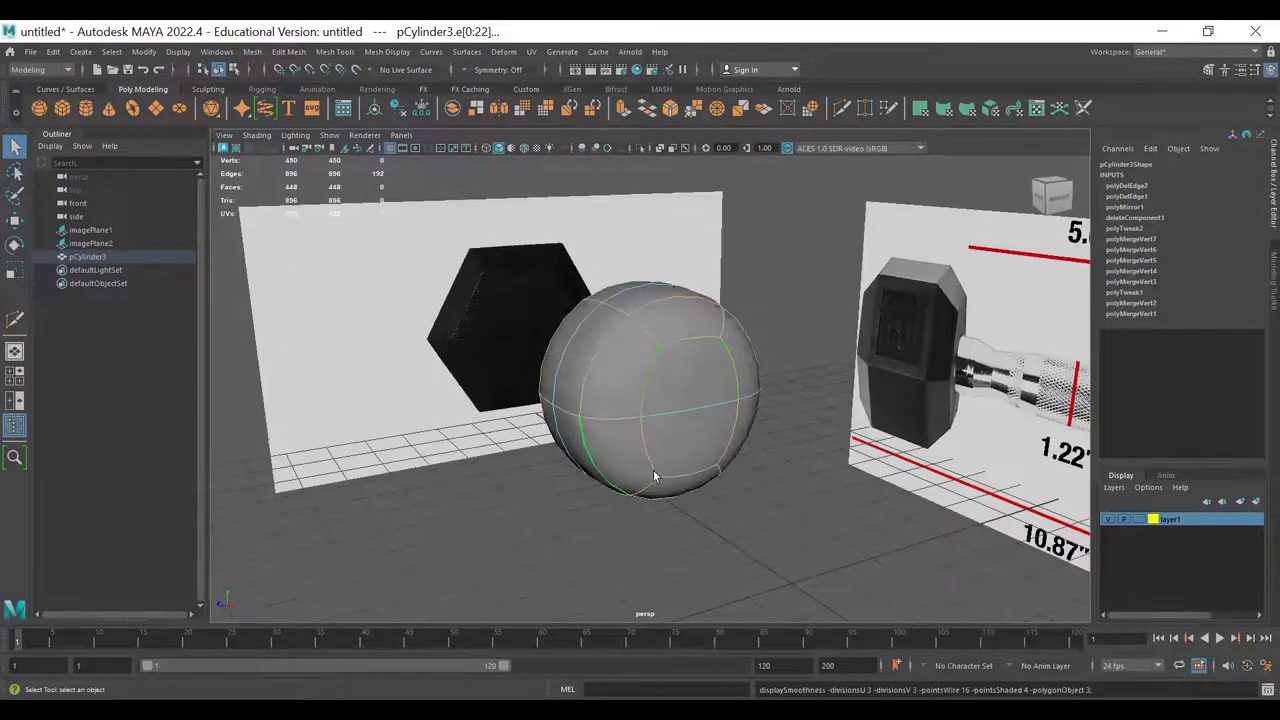
pyautogui.press('1')
pyautogui.keyDown('alt'); pyautogui.moveTo(653, 470); pyautogui.dragTo(672, 333); pyautogui.keyUp('alt')
pyautogui.keyDown('alt'); pyautogui.moveTo(623, 278); pyautogui.dragTo(647, 184); pyautogui.keyUp('alt')
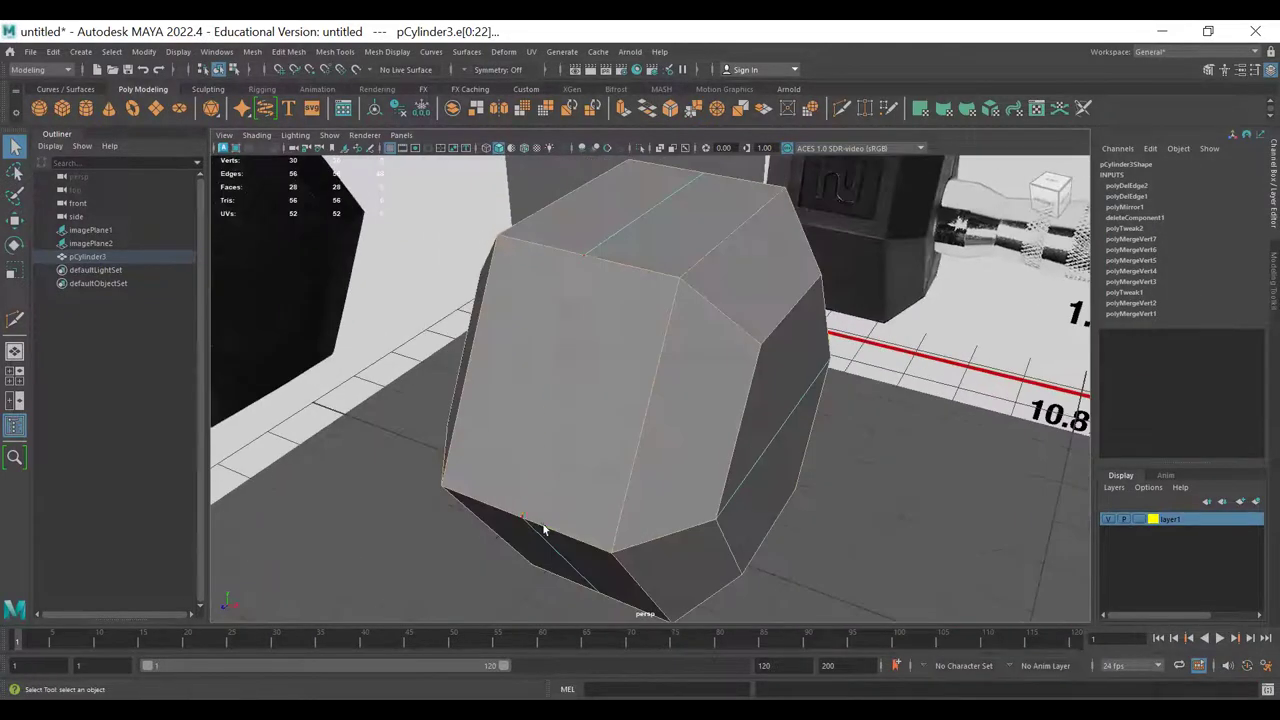
pyautogui.keyDown('alt'); pyautogui.moveTo(680, 374); pyautogui.dragTo(652, 425); pyautogui.keyUp('alt')
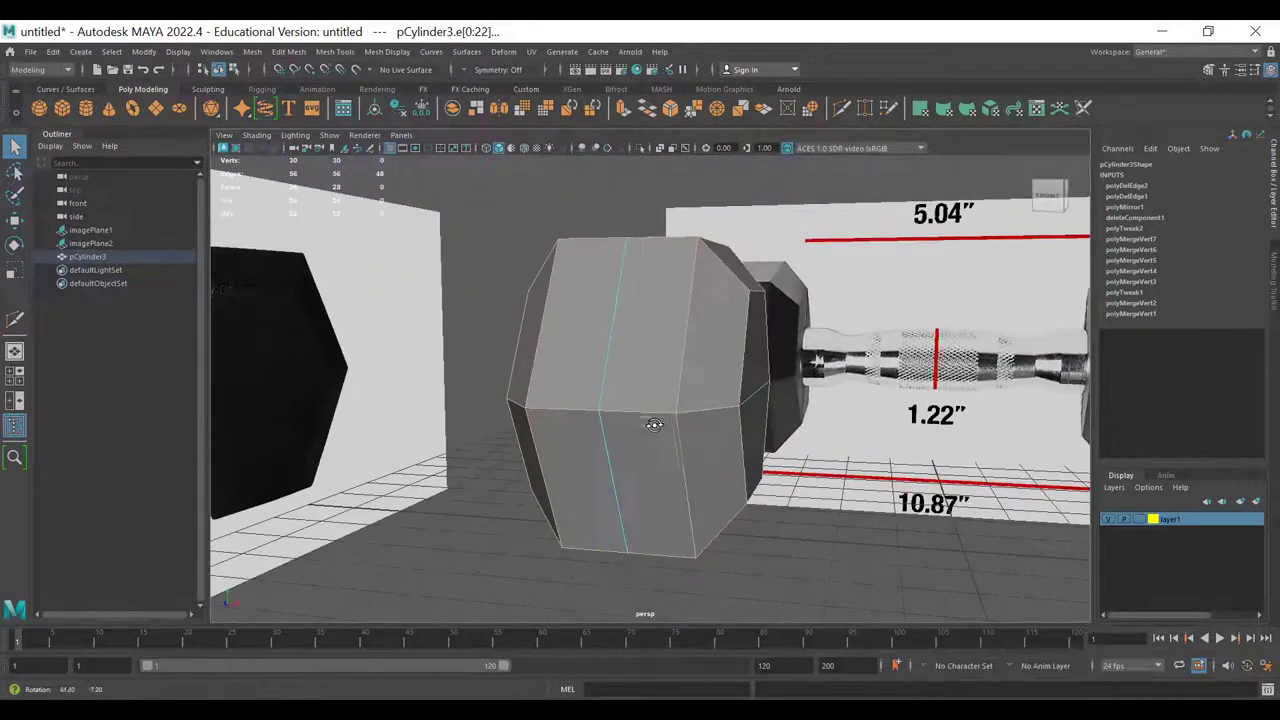
pyautogui.keyDown('alt'); pyautogui.moveTo(547, 284); pyautogui.dragTo(583, 246); pyautogui.keyUp('alt')
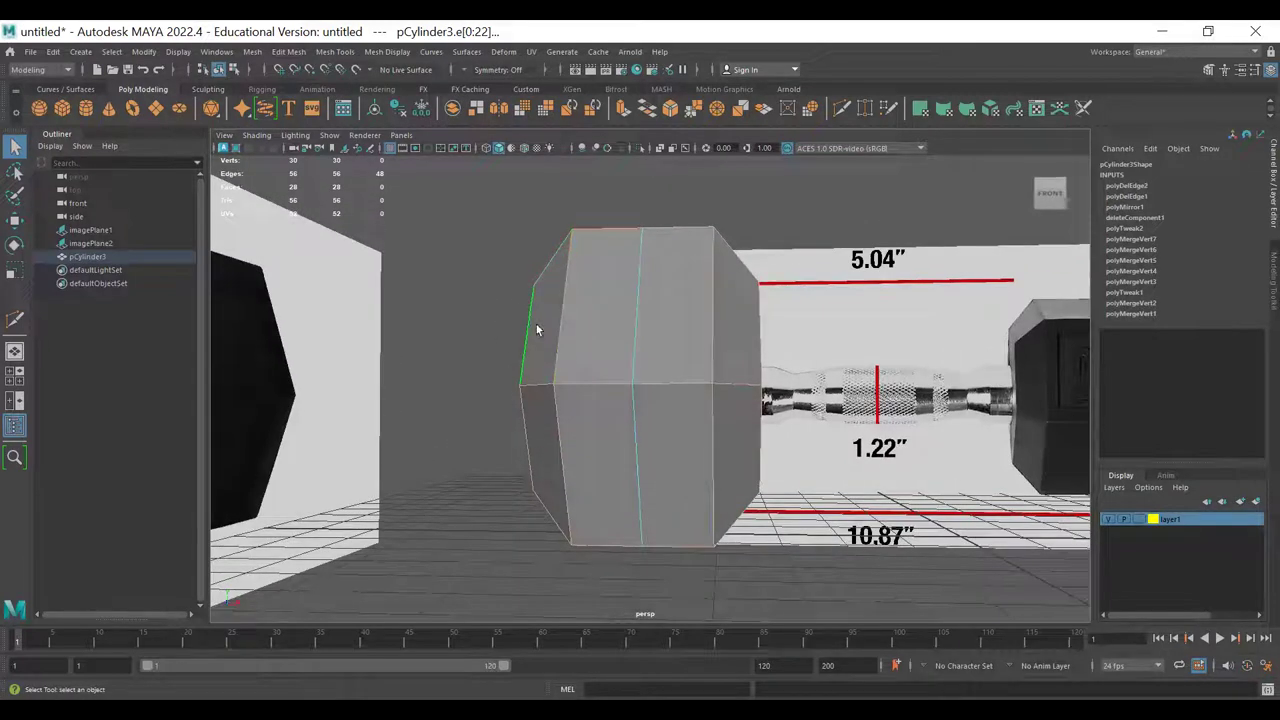
pyautogui.keyDown('alt'); pyautogui.moveTo(680, 431); pyautogui.dragTo(575, 451); pyautogui.keyUp('alt')
pyautogui.keyDown('alt'); pyautogui.moveTo(602, 431); pyautogui.dragTo(723, 446); pyautogui.keyUp('alt')
# - Bevel the selected edges of the head with a fraction of 0.1
pyautogui.keyDown('shift'); pyautogui.rightClick(689, 337); pyautogui.keyUp('shift')
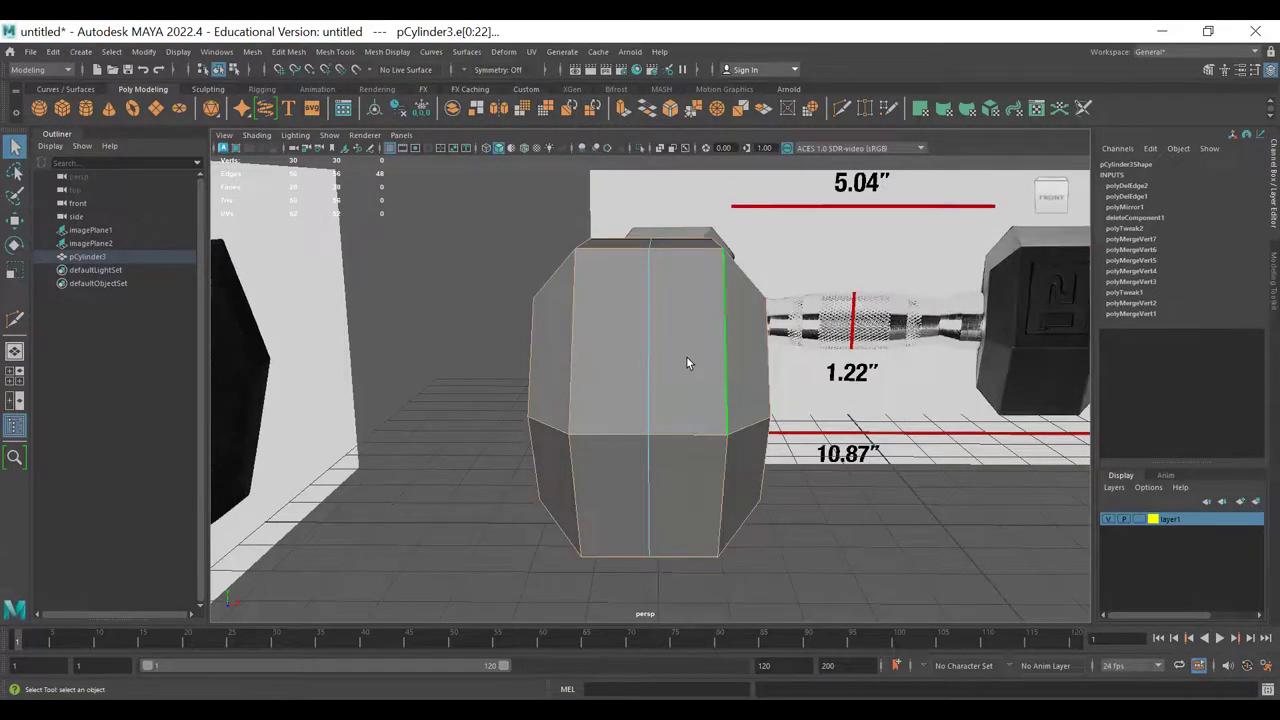
pyautogui.keyDown('shift'); pyautogui.moveTo(687, 358); pyautogui.dragTo(750, 345, button='right'); pyautogui.keyUp('shift')
pyautogui.keyDown('alt'); pyautogui.moveTo(710, 345); pyautogui.dragTo(864, 344); pyautogui.keyUp('alt')
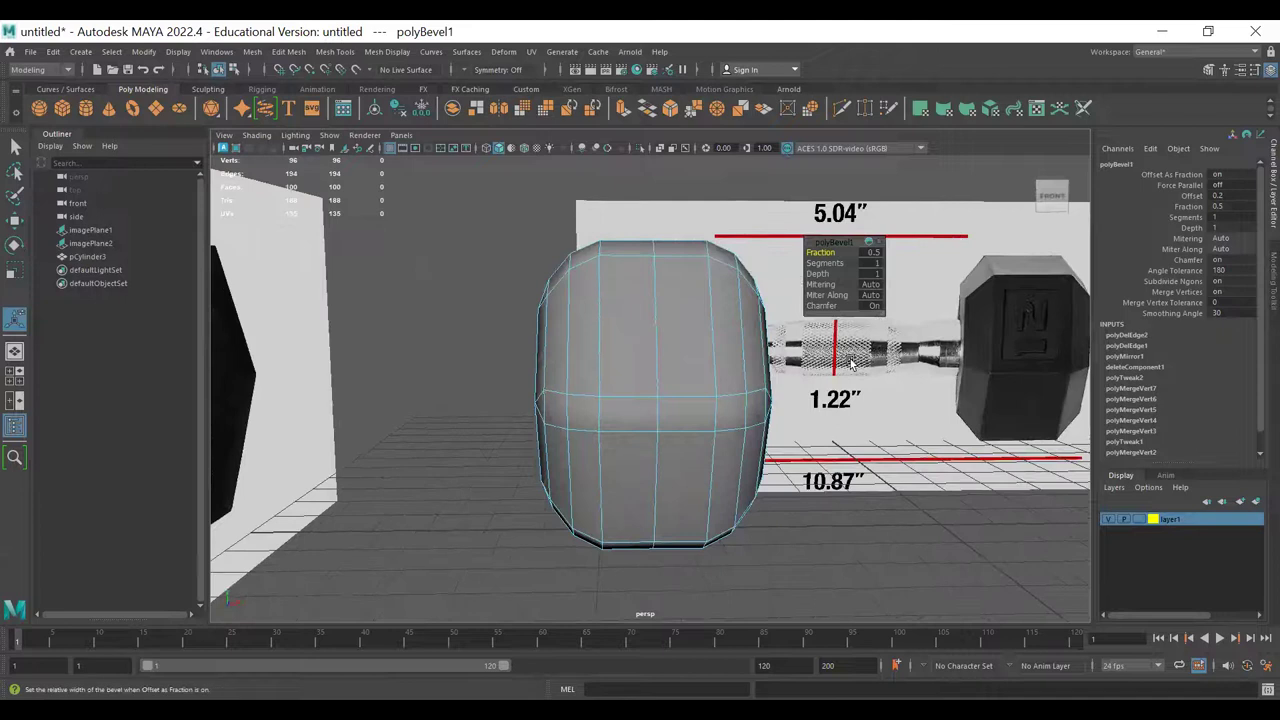
pyautogui.click(875, 252)
pyautogui.write('.1')
pyautogui.press('Return')
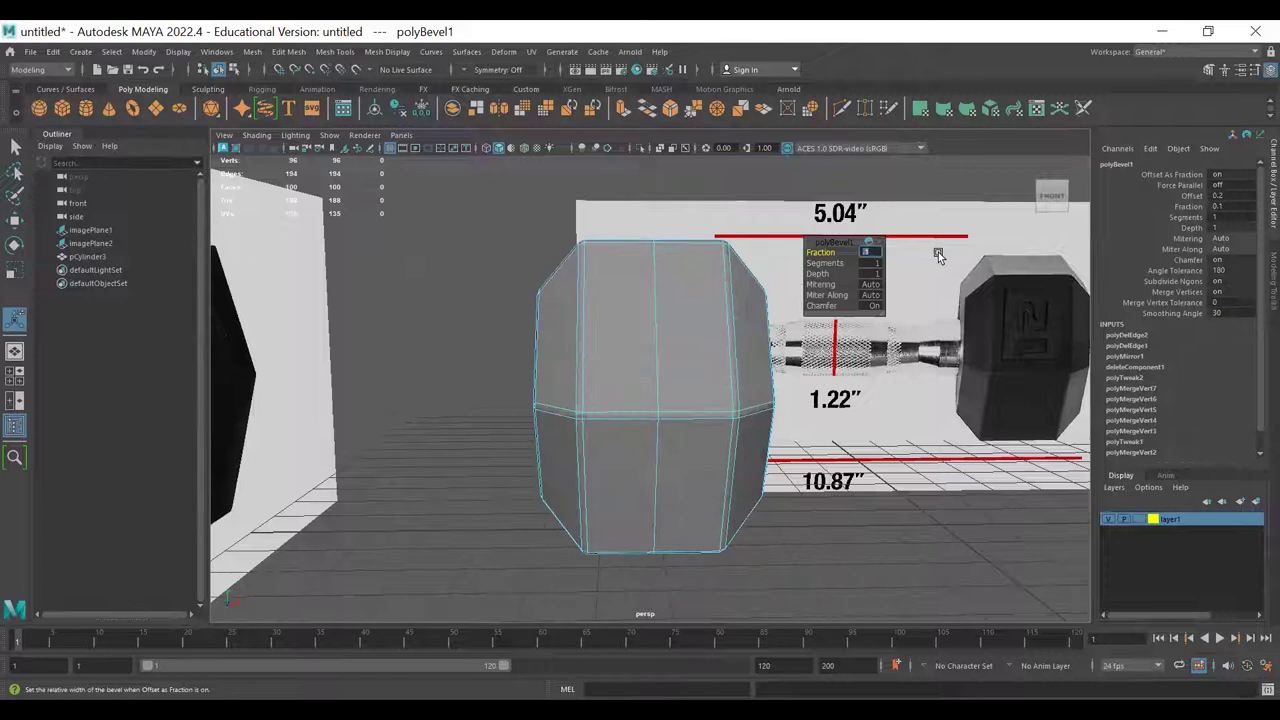
# - Set the bevel's segments to 2
pyautogui.keyDown('alt'); pyautogui.moveTo(543, 471); pyautogui.dragTo(626, 296); pyautogui.keyUp('alt')
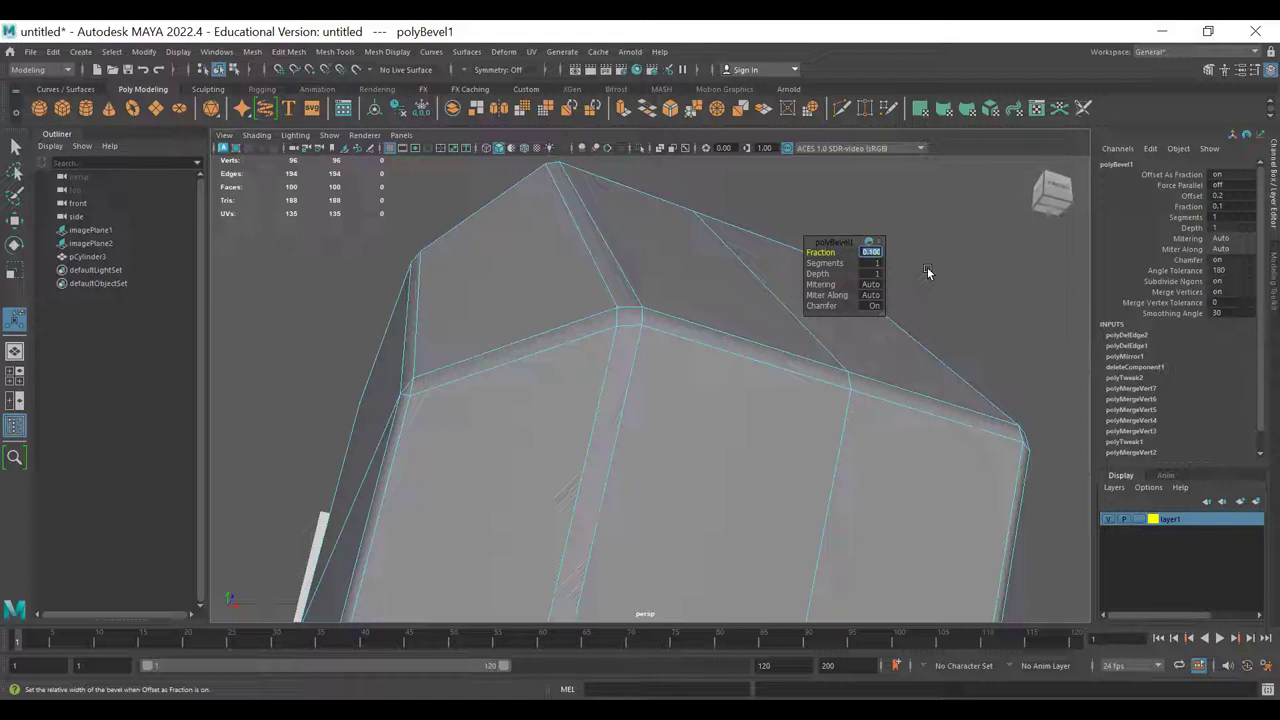
pyautogui.press('Tab')
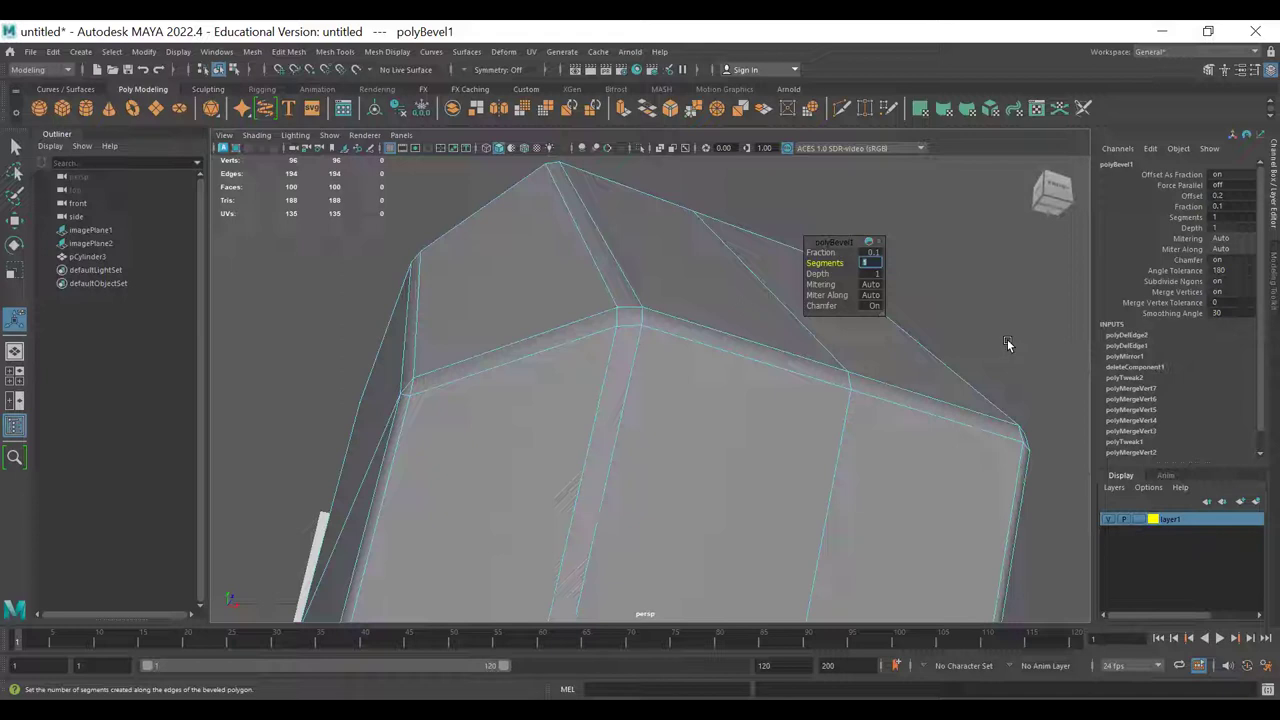
pyautogui.write('2')
pyautogui.press('Return')
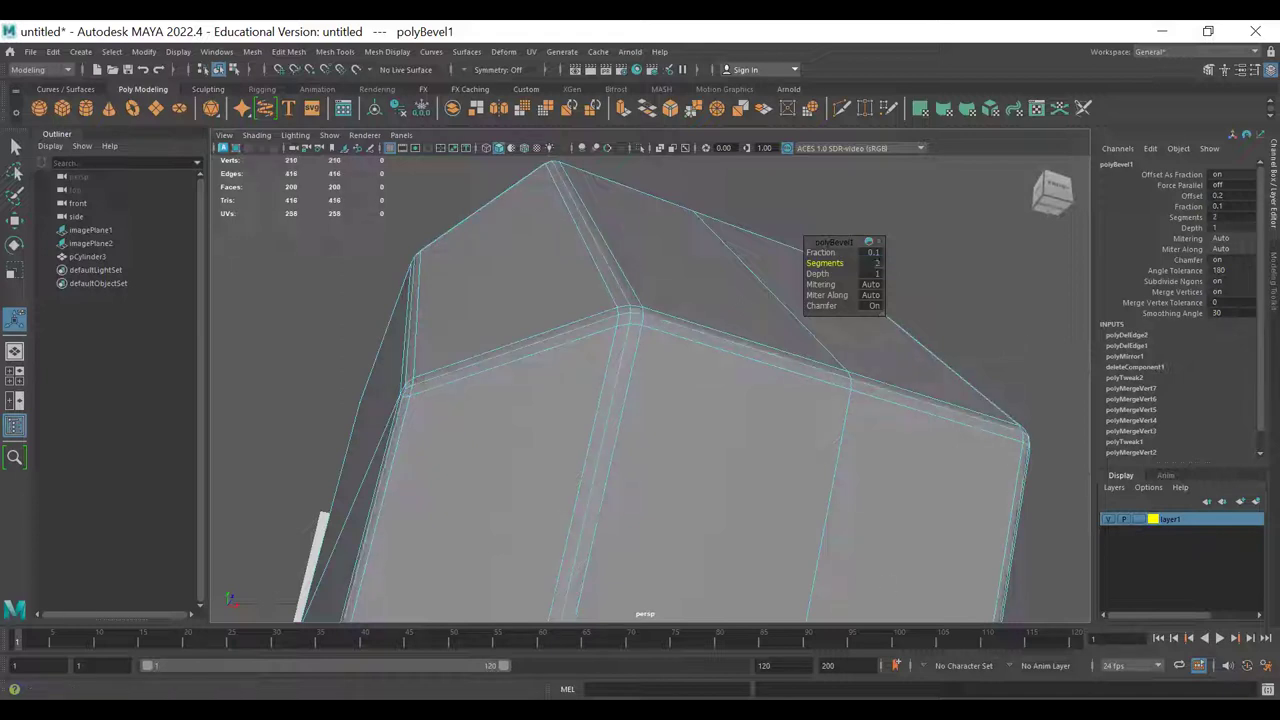
# - Examine the edge flow at a corner of the two-segment bevel
pyautogui.keyDown('alt'); pyautogui.moveTo(794, 530); pyautogui.dragTo(771, 477); pyautogui.keyUp('alt')
pyautogui.keyDown('alt'); pyautogui.moveTo(692, 397); pyautogui.dragTo(686, 405, button='middle'); pyautogui.keyUp('alt')
pyautogui.keyDown('alt'); pyautogui.moveTo(686, 405); pyautogui.dragTo(512, 392); pyautogui.keyUp('alt')
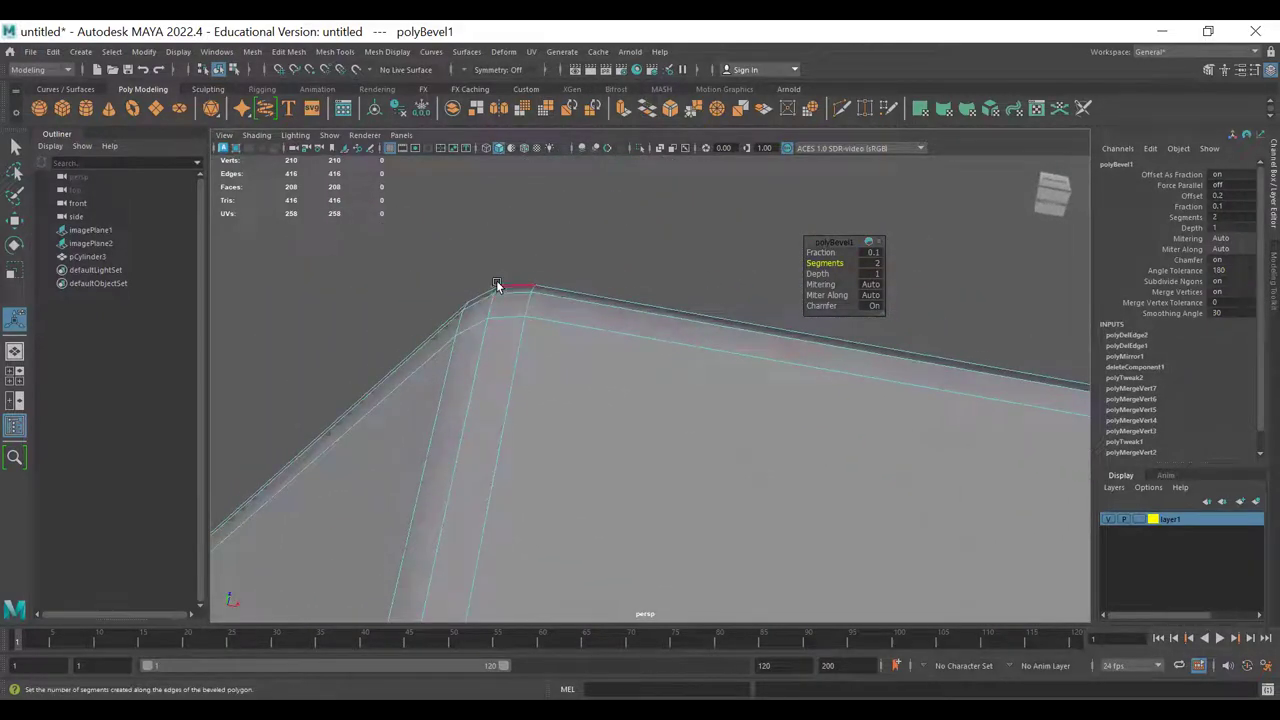
pyautogui.keyDown('alt'); pyautogui.moveTo(506, 309); pyautogui.dragTo(552, 325); pyautogui.keyUp('alt')
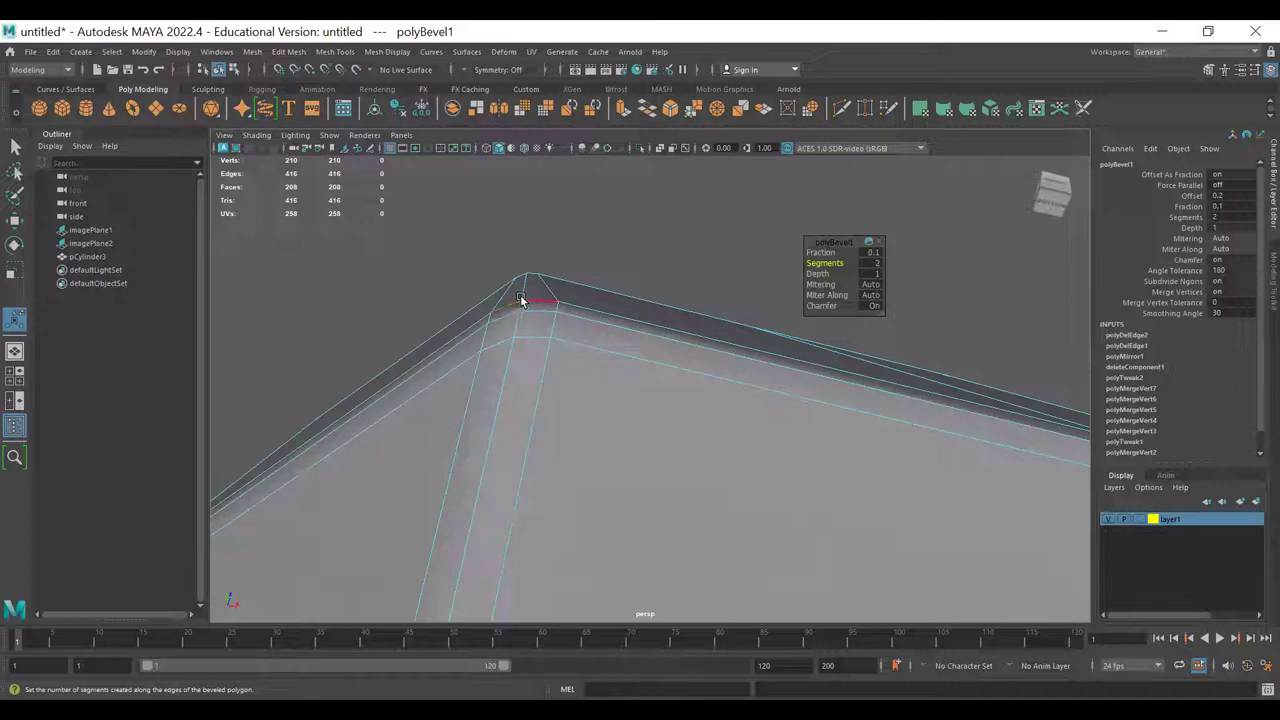
pyautogui.keyDown('alt'); pyautogui.moveTo(542, 328); pyautogui.dragTo(538, 299); pyautogui.keyUp('alt')
pyautogui.keyDown('alt'); pyautogui.moveTo(538, 290); pyautogui.dragTo(521, 311, button='middle'); pyautogui.keyUp('alt')
pyautogui.scroll(-5, 538, 284)
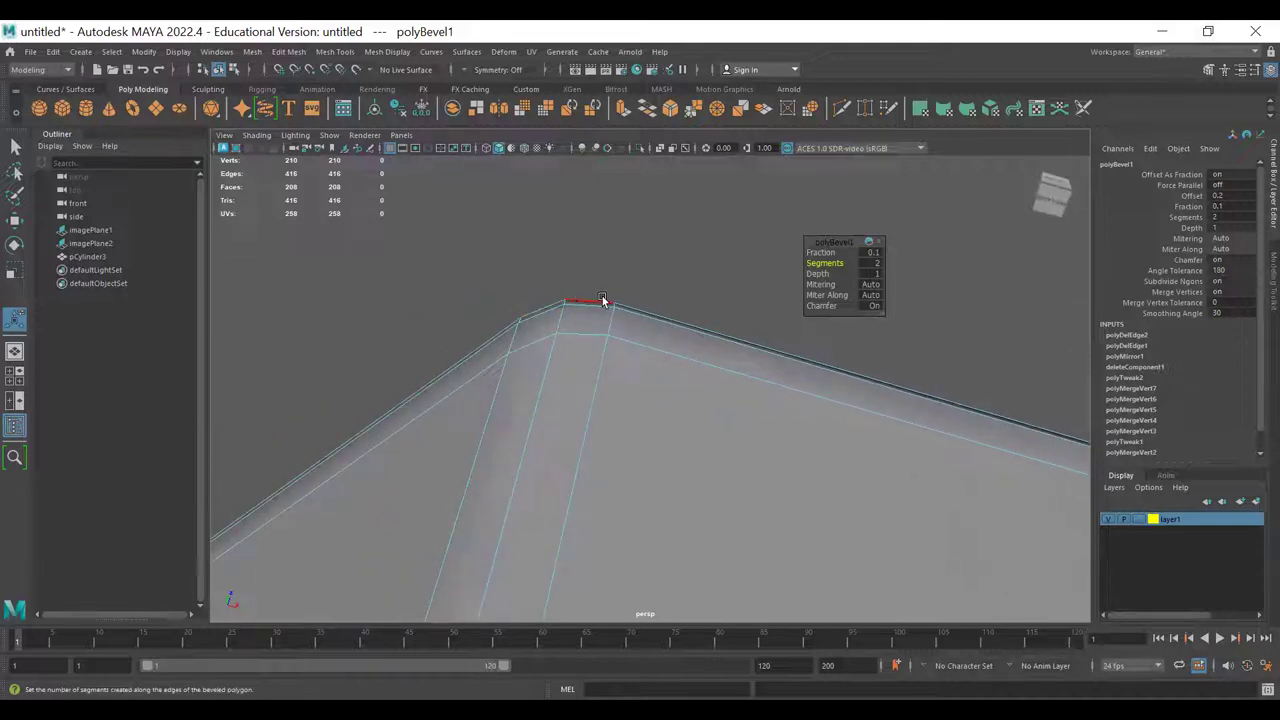
# - Raise the bevel's segments to 8 and select the whole dumbbell head as an object
pyautogui.moveTo(829, 263); pyautogui.dragTo(869, 255)
pyautogui.scroll(-6, 643, 357)
pyautogui.keyDown('alt'); pyautogui.moveTo(643, 357); pyautogui.dragTo(640, 438); pyautogui.keyUp('alt')
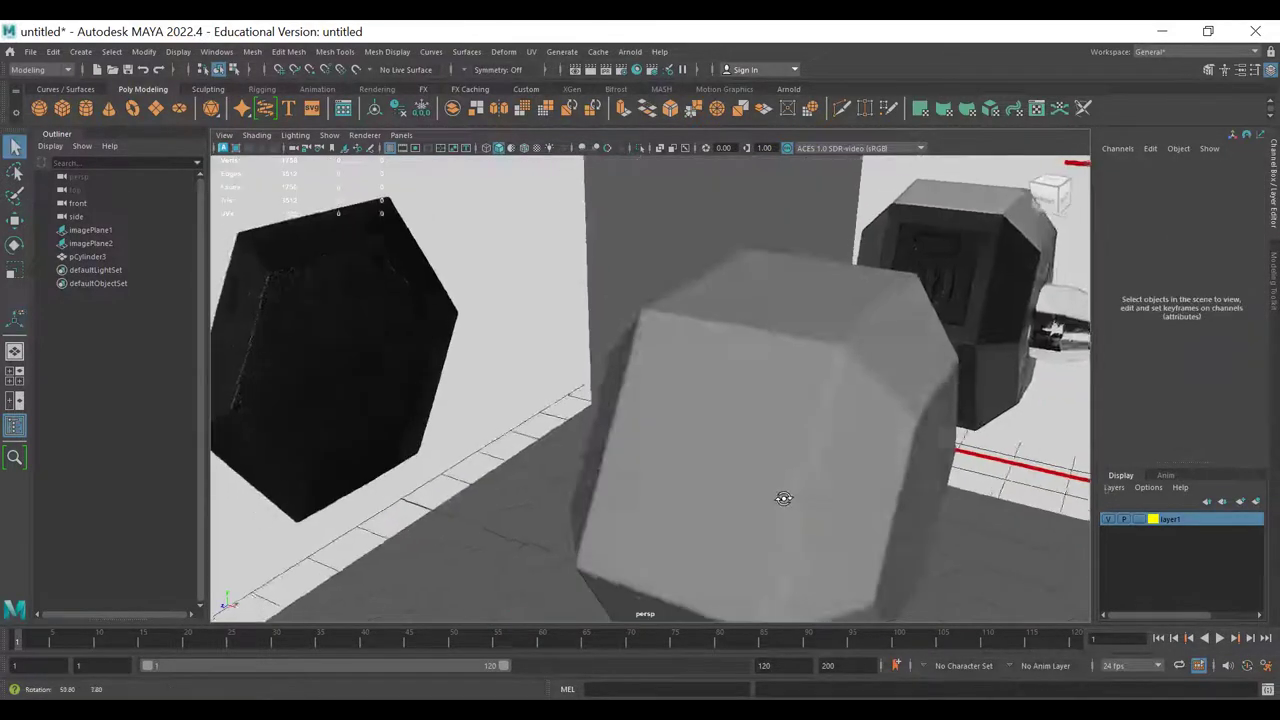
pyautogui.keyDown('alt'); pyautogui.moveTo(780, 497); pyautogui.dragTo(788, 499); pyautogui.keyUp('alt')
pyautogui.keyDown('alt'); pyautogui.moveTo(769, 428); pyautogui.dragTo(676, 334, button='middle'); pyautogui.keyUp('alt')
pyautogui.click(676, 334)
pyautogui.keyDown('alt'); pyautogui.moveTo(708, 418); pyautogui.dragTo(774, 405); pyautogui.keyUp('alt')
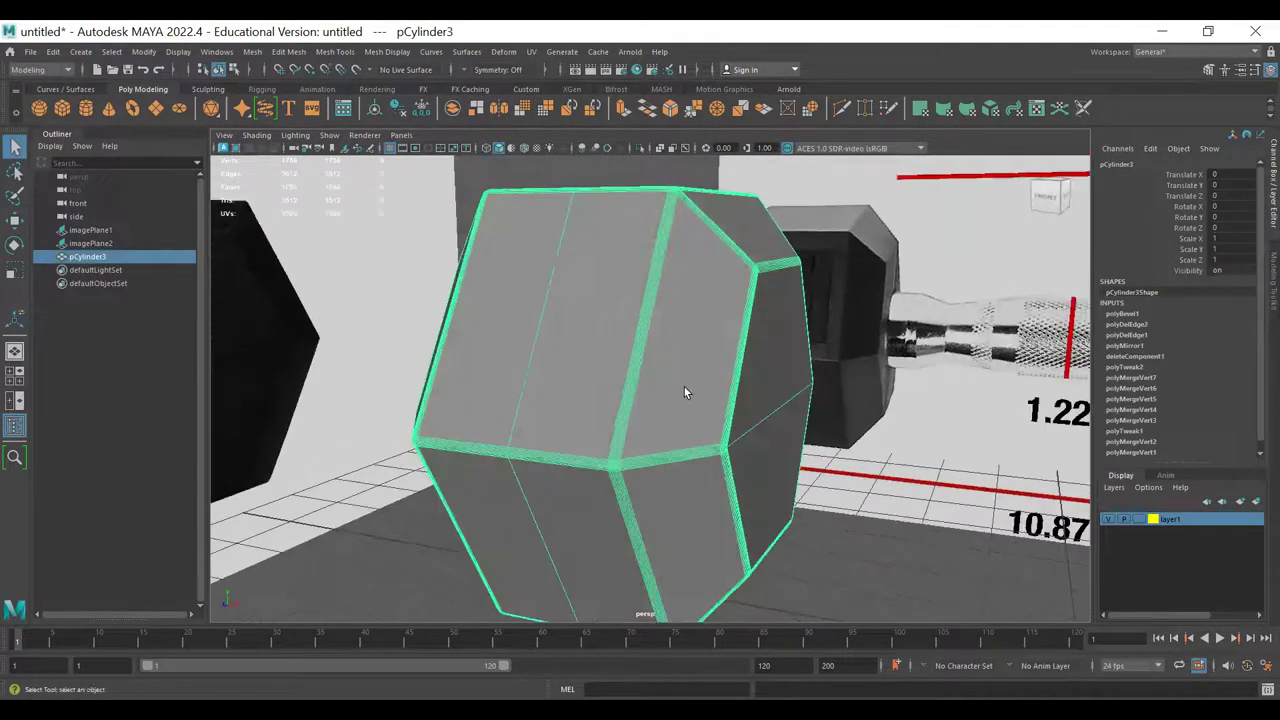
# - Preview the heavily segmented head in smooth mesh mode and return it to the unsmoothed display
pyautogui.press('g')
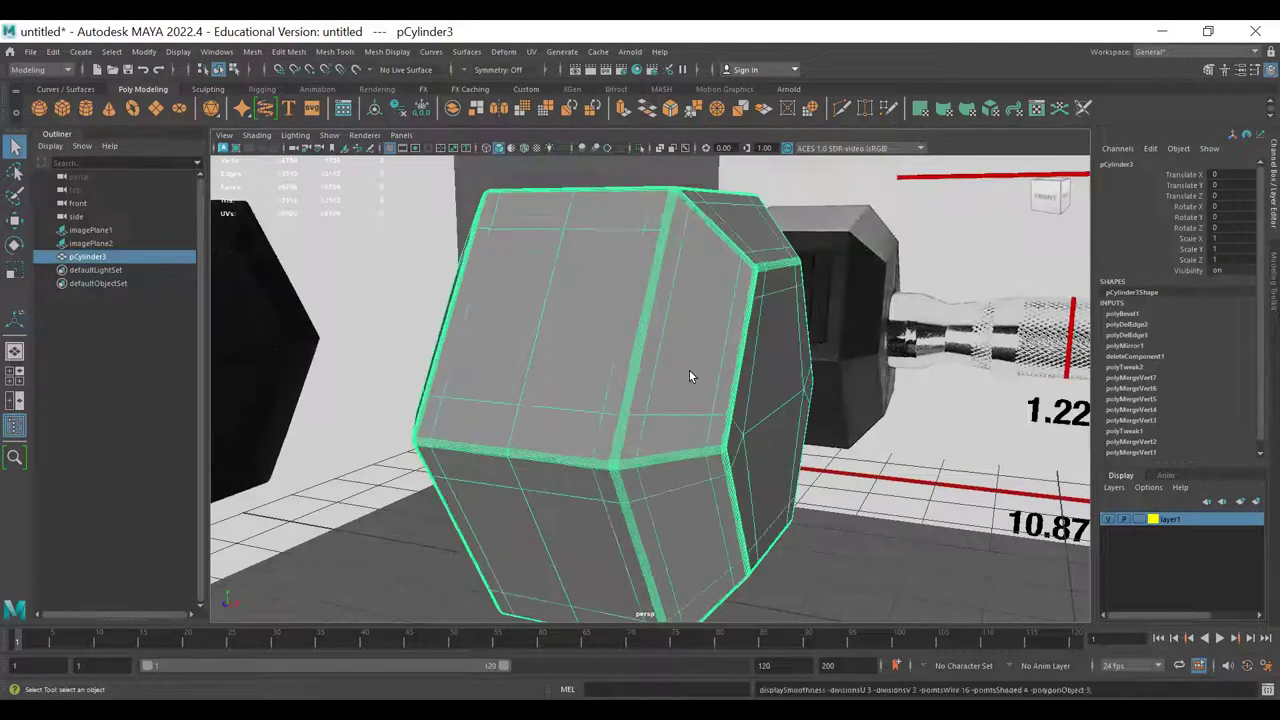
pyautogui.click(850, 532)
pyautogui.keyDown('alt'); pyautogui.moveTo(860, 440); pyautogui.dragTo(746, 406); pyautogui.keyUp('alt')
pyautogui.press('1')
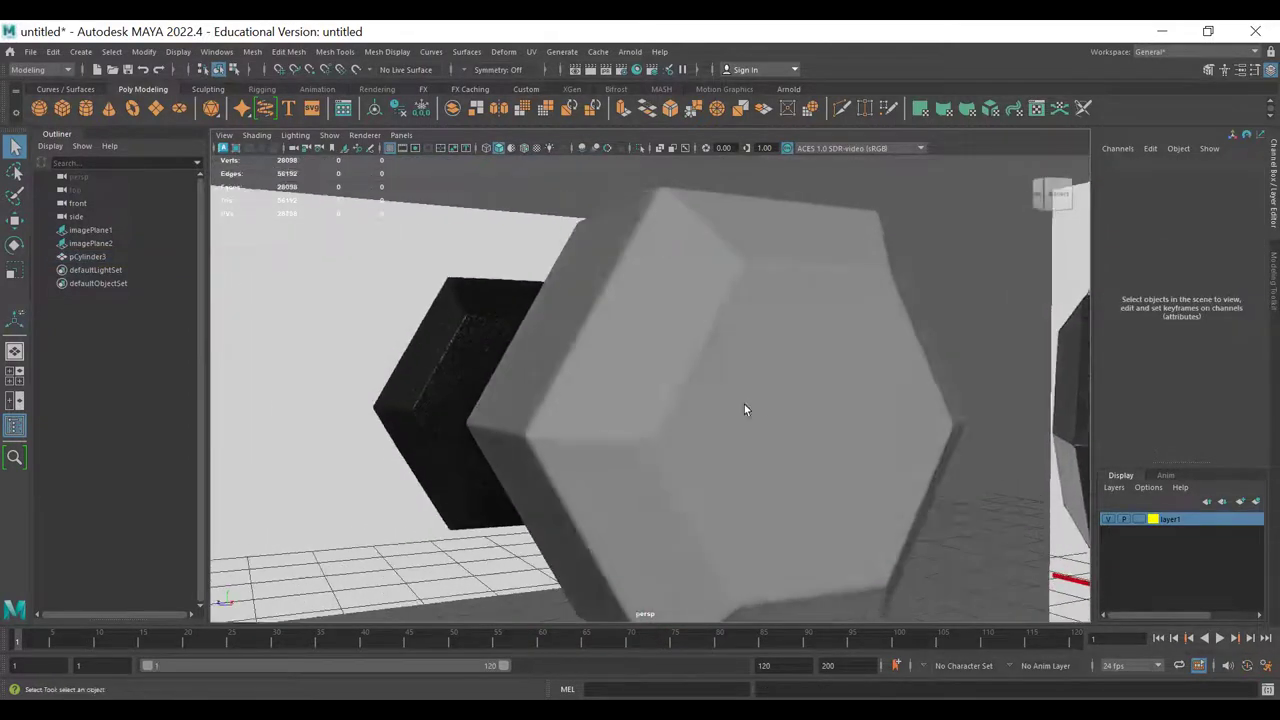
pyautogui.click(682, 368)
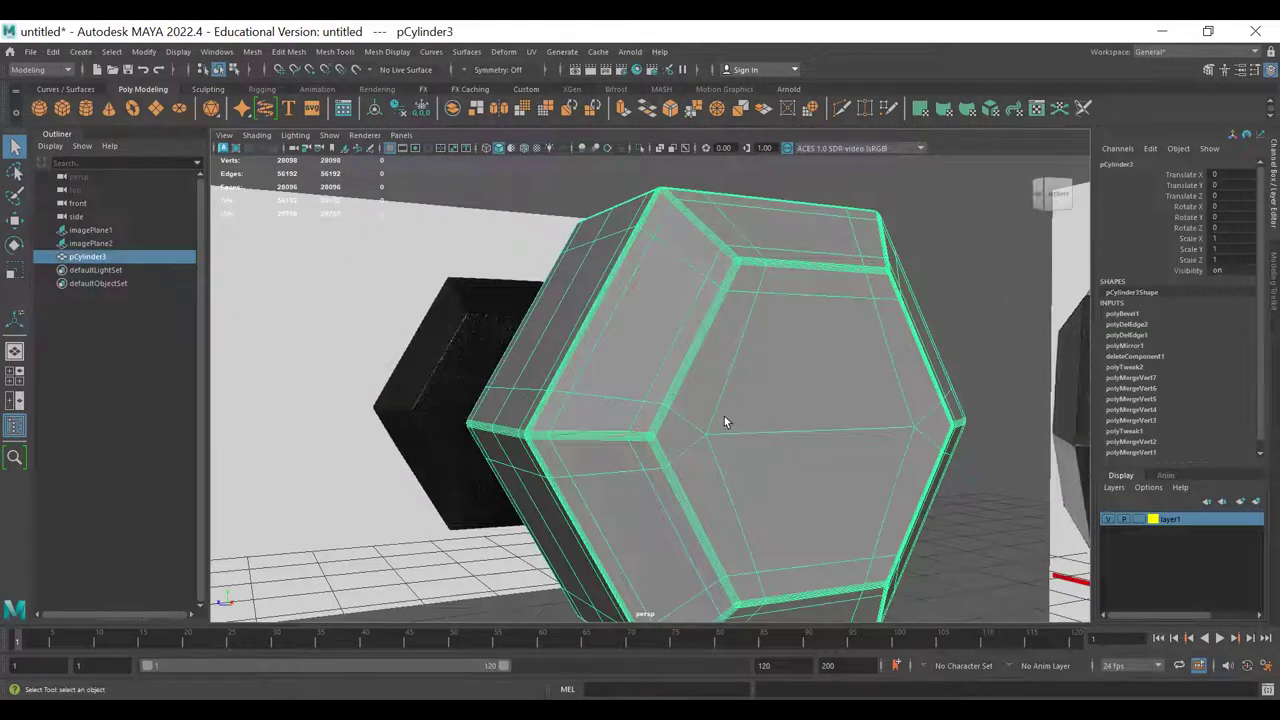
pyautogui.keyDown('alt'); pyautogui.moveTo(698, 402); pyautogui.dragTo(814, 447); pyautogui.keyUp('alt')
pyautogui.press('1')
pyautogui.keyDown('alt'); pyautogui.moveTo(611, 302); pyautogui.dragTo(630, 300); pyautogui.keyUp('alt')
# - Examine the roundness of the eight-segment bevelled edges and corners up close, with and without the wireframe highlight
pyautogui.click(849, 584)
pyautogui.keyDown('alt'); pyautogui.moveTo(595, 459); pyautogui.dragTo(482, 315); pyautogui.keyUp('alt')
pyautogui.scroll(4, 507, 456)
pyautogui.click(453, 457)
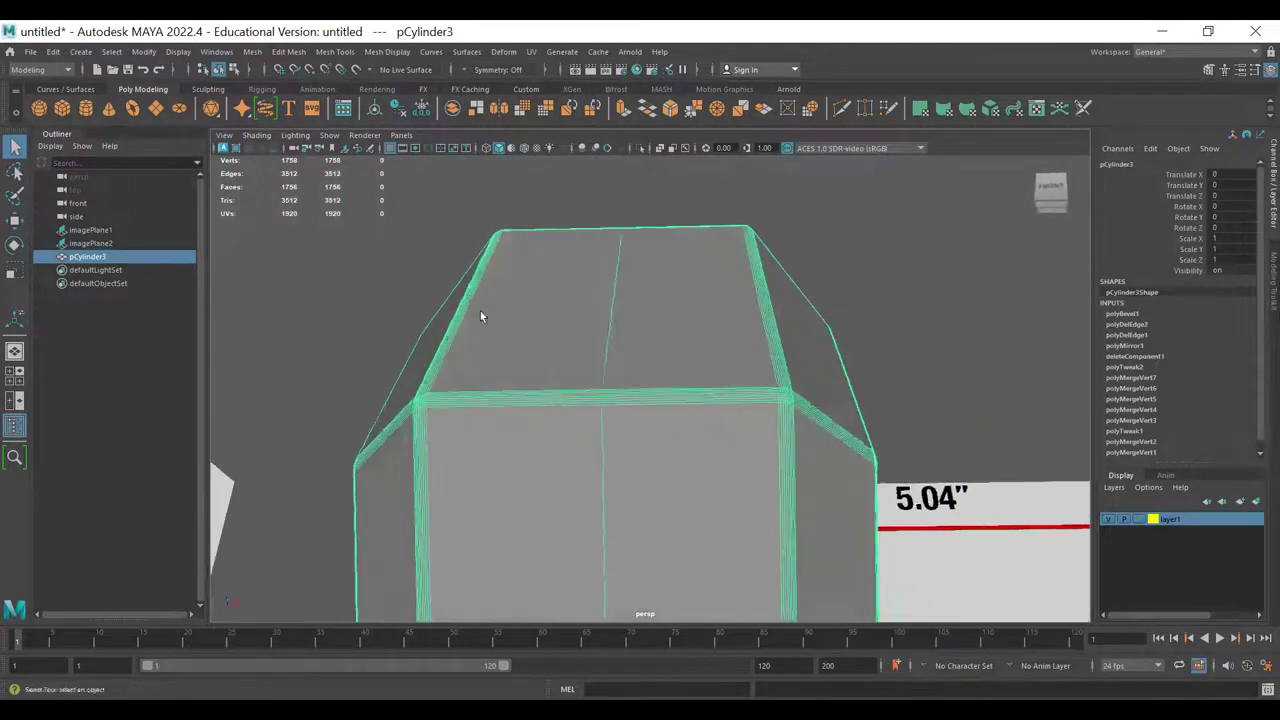
pyautogui.keyDown('alt'); pyautogui.moveTo(482, 315); pyautogui.dragTo(517, 328, button='middle'); pyautogui.keyUp('alt')
pyautogui.click(385, 348)
pyautogui.scroll(4, 317, 301)
pyautogui.keyDown('alt'); pyautogui.moveTo(317, 301); pyautogui.dragTo(488, 371, button='middle'); pyautogui.keyUp('alt')
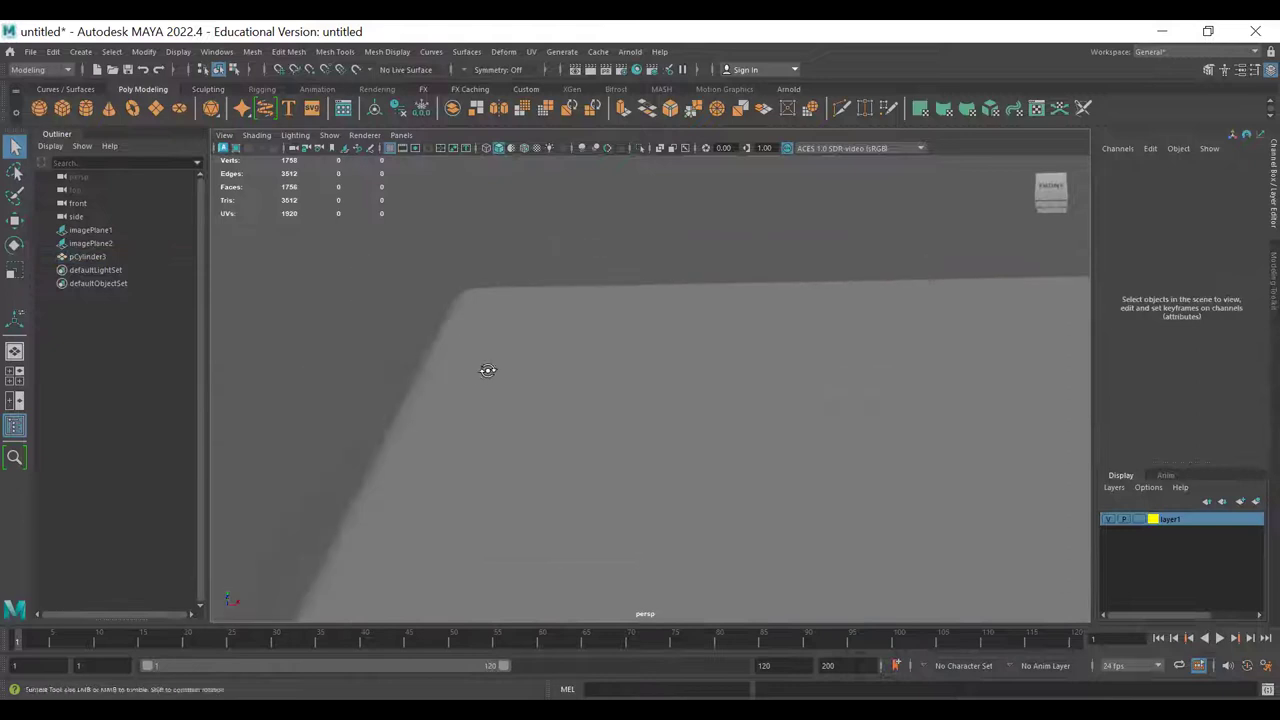
pyautogui.keyDown('alt'); pyautogui.moveTo(488, 371); pyautogui.dragTo(409, 431); pyautogui.keyUp('alt')
pyautogui.keyDown('alt'); pyautogui.moveTo(409, 431); pyautogui.dragTo(626, 240, button='middle'); pyautogui.keyUp('alt')
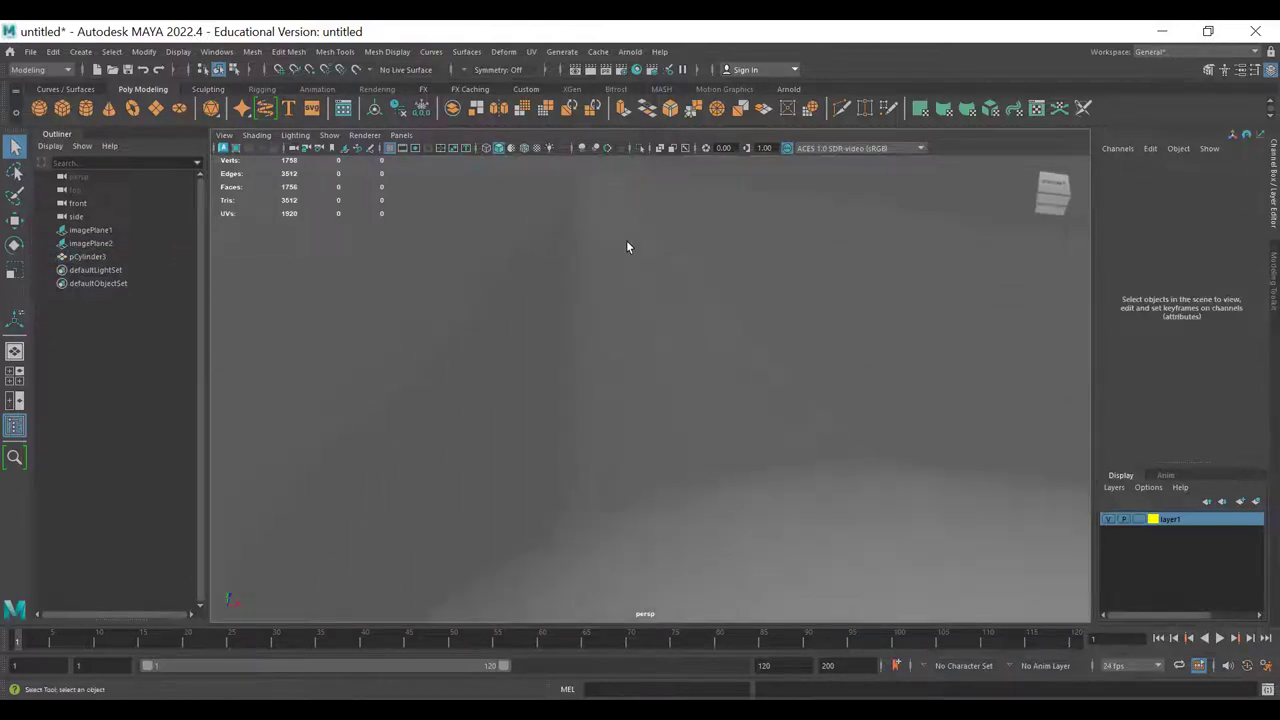
pyautogui.click(626, 276)
pyautogui.keyDown('alt'); pyautogui.moveTo(793, 352); pyautogui.dragTo(697, 319, button='right'); pyautogui.keyUp('alt')
pyautogui.keyDown('alt'); pyautogui.moveTo(697, 319); pyautogui.dragTo(738, 452); pyautogui.keyUp('alt')
pyautogui.click(853, 462)
pyautogui.keyDown('alt'); pyautogui.moveTo(561, 330); pyautogui.dragTo(945, 375, button='right'); pyautogui.keyUp('alt')
pyautogui.keyDown('alt'); pyautogui.moveTo(945, 375); pyautogui.dragTo(646, 474, button='middle'); pyautogui.keyUp('alt')
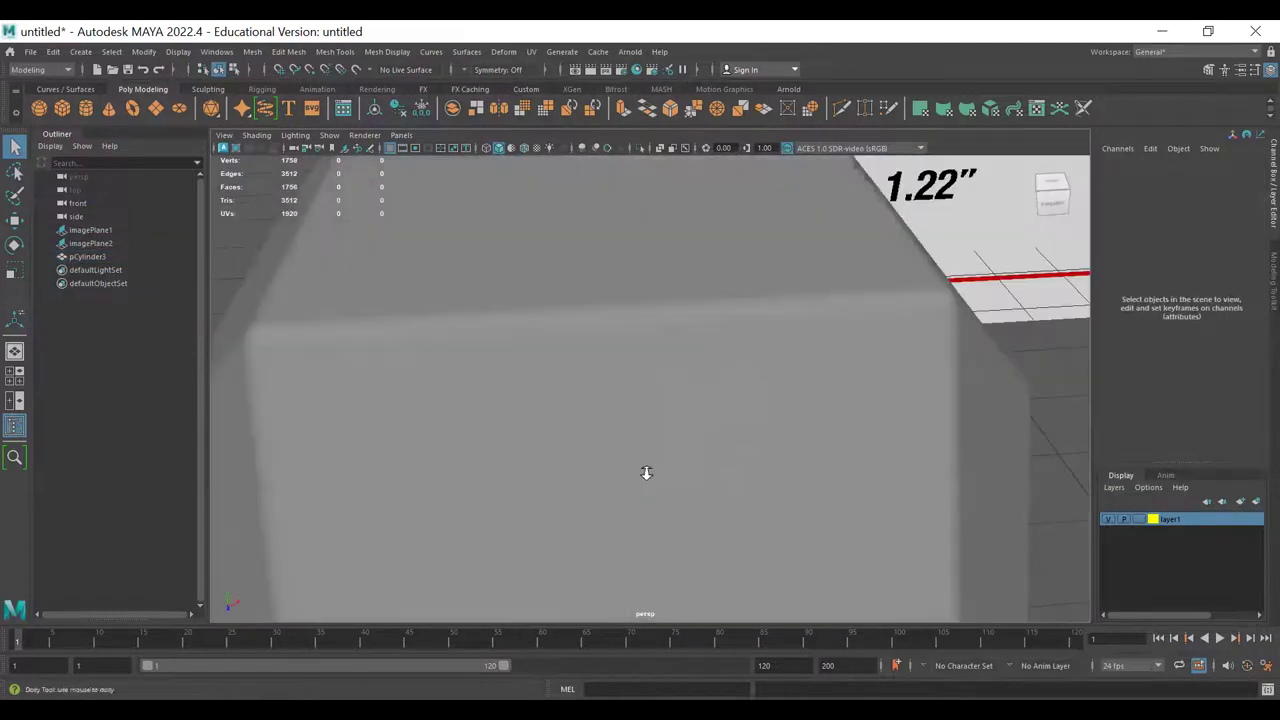
pyautogui.keyDown('alt'); pyautogui.moveTo(646, 474); pyautogui.dragTo(678, 483, button='right'); pyautogui.keyUp('alt')
pyautogui.keyDown('alt'); pyautogui.moveTo(678, 483); pyautogui.dragTo(641, 466); pyautogui.keyUp('alt')
pyautogui.keyDown('alt'); pyautogui.moveTo(641, 466); pyautogui.dragTo(788, 474, button='right'); pyautogui.keyUp('alt')
pyautogui.keyDown('alt'); pyautogui.moveTo(788, 474); pyautogui.dragTo(789, 404); pyautogui.keyUp('alt')
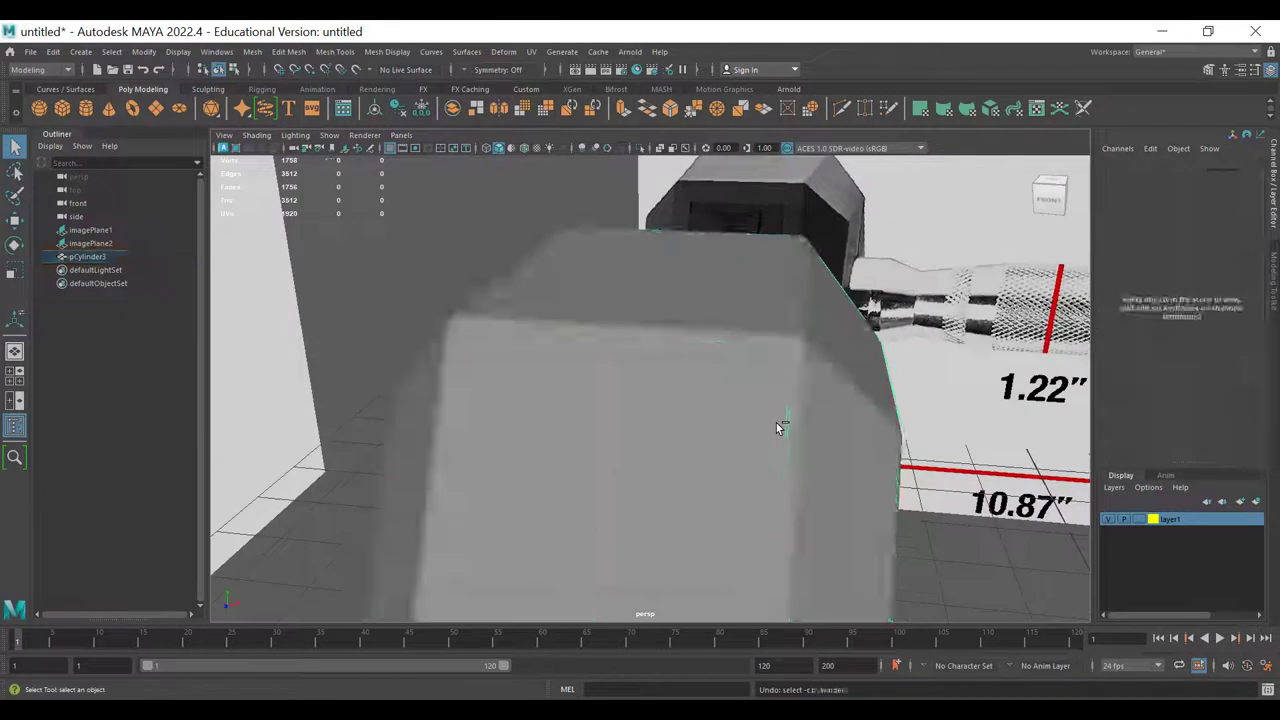
# - Reopen the bevel's settings on the head, try 3 segments, and settle on 2
pyautogui.click(776, 421)
pyautogui.click(1122, 313)
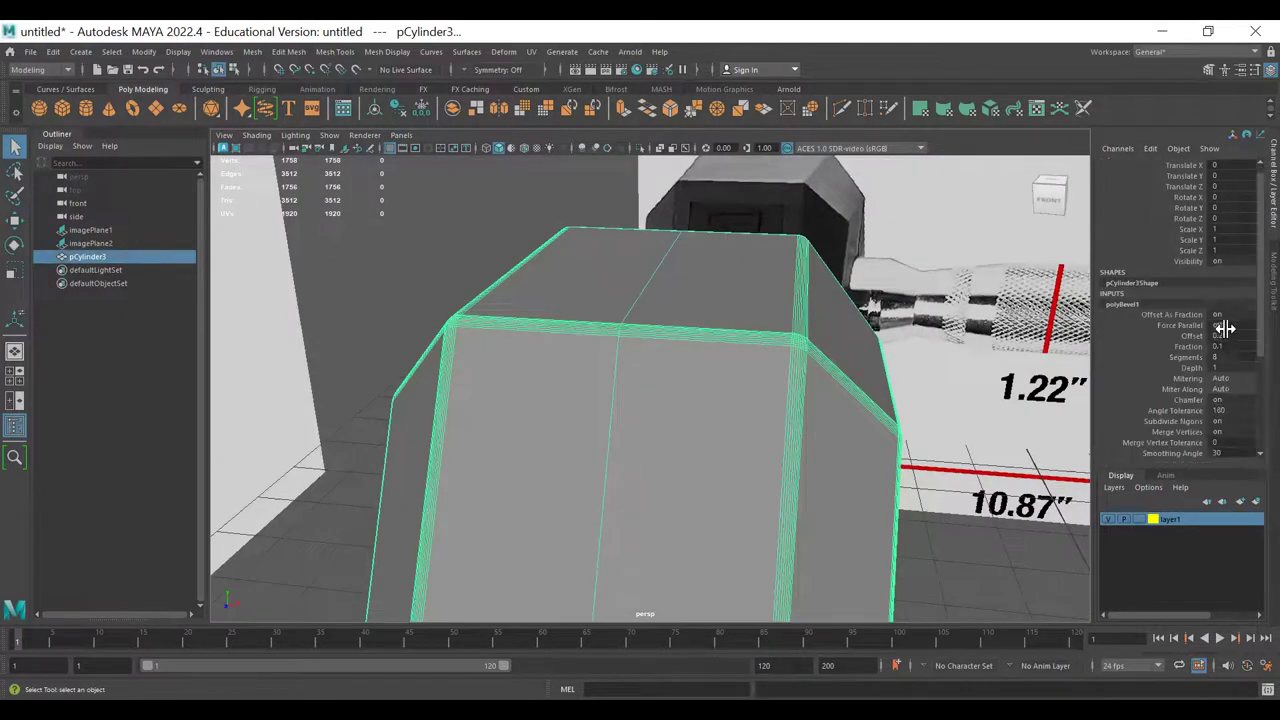
pyautogui.doubleClick(1238, 357)
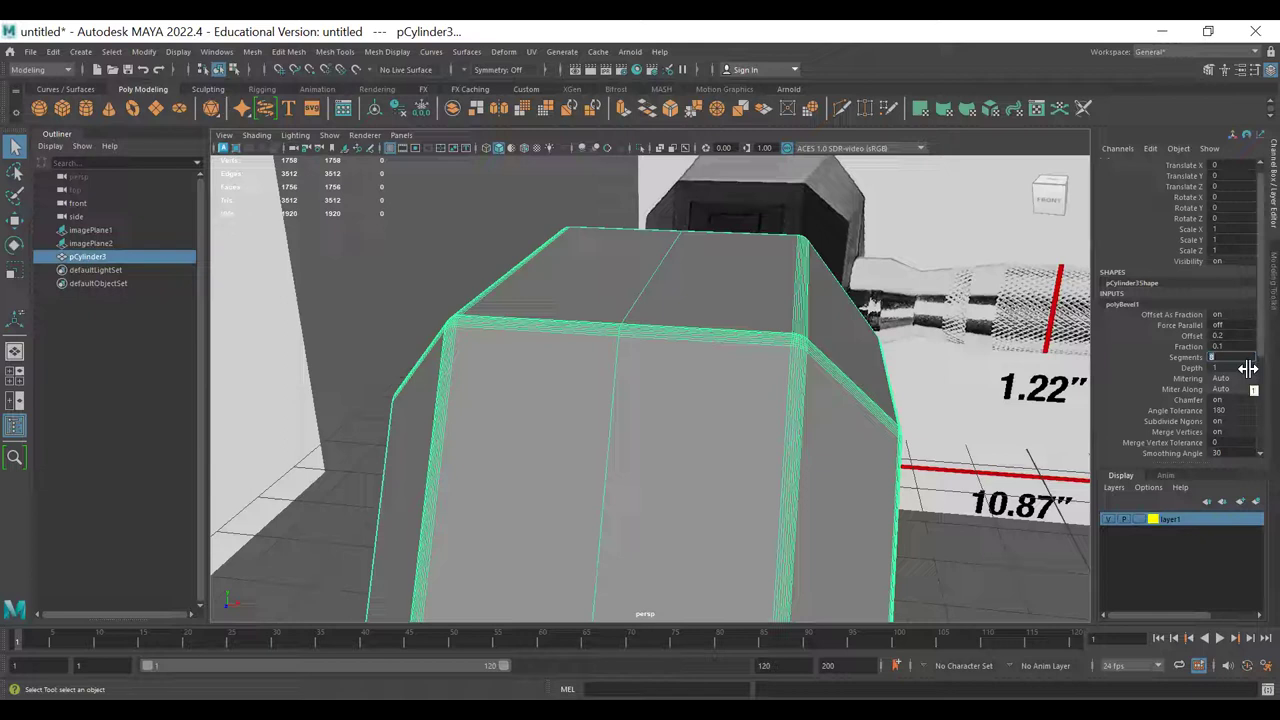
pyautogui.write('3')
pyautogui.press('Return')
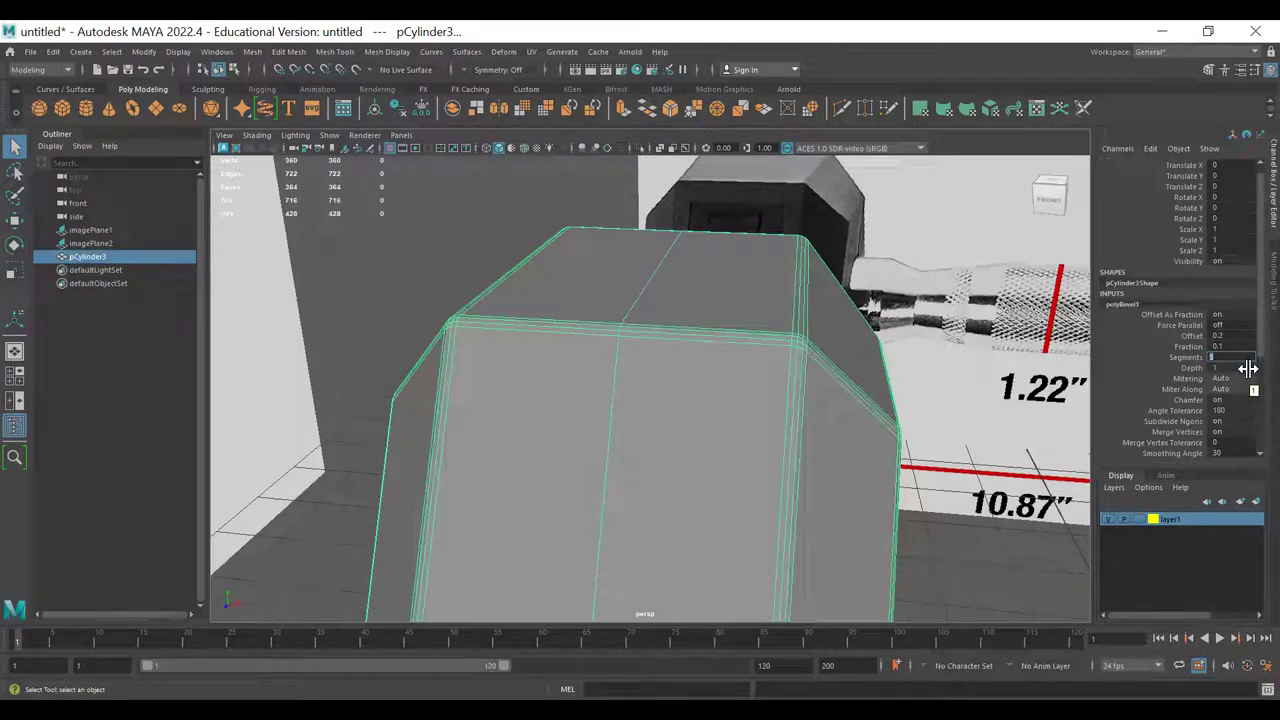
pyautogui.write('2')
pyautogui.press('Return')
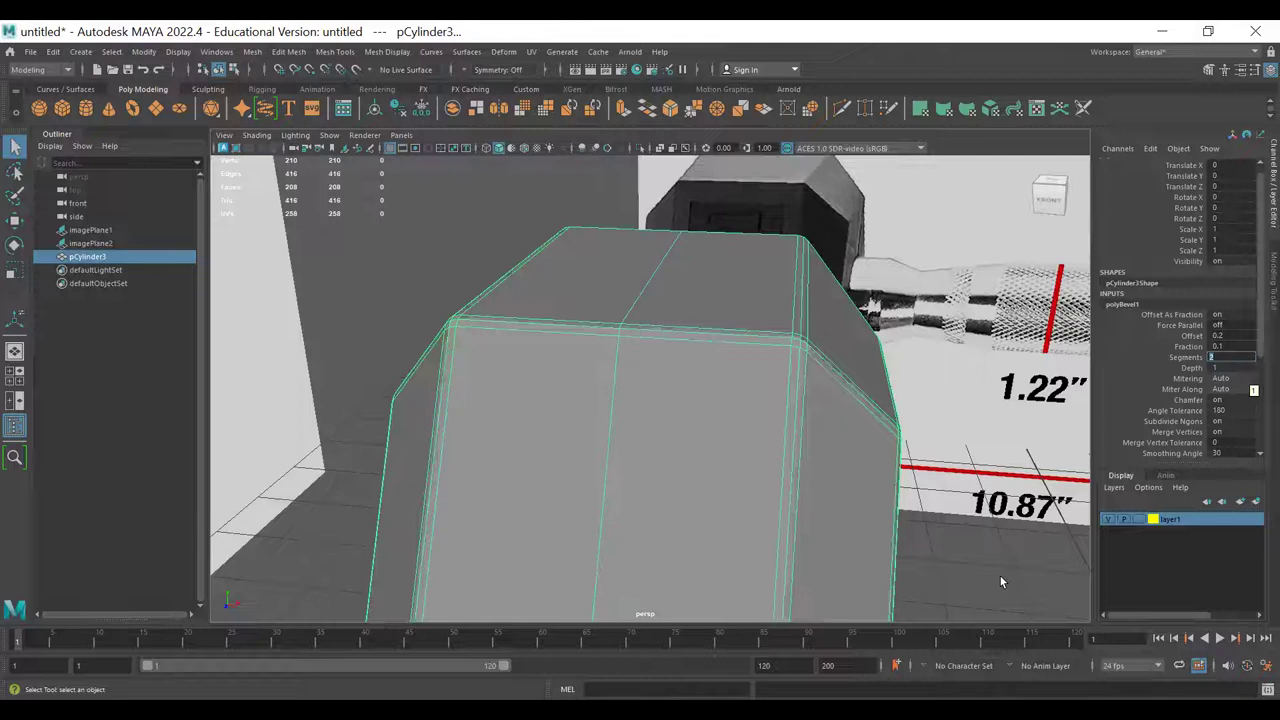
# - Preview the two-segment bevelled head smoothed, deselect it to check the shading, and reselect it
pyautogui.keyDown('alt'); pyautogui.moveTo(677, 356); pyautogui.dragTo(655, 346, button='middle'); pyautogui.keyUp('alt')
pyautogui.press('3')
pyautogui.keyDown('alt'); pyautogui.moveTo(720, 374); pyautogui.dragTo(670, 470); pyautogui.keyUp('alt')
pyautogui.click(528, 188)
pyautogui.click(718, 478)
# - Reopen the bevel's settings on the head and try 3 segments
pyautogui.scroll(3, 851, 512)
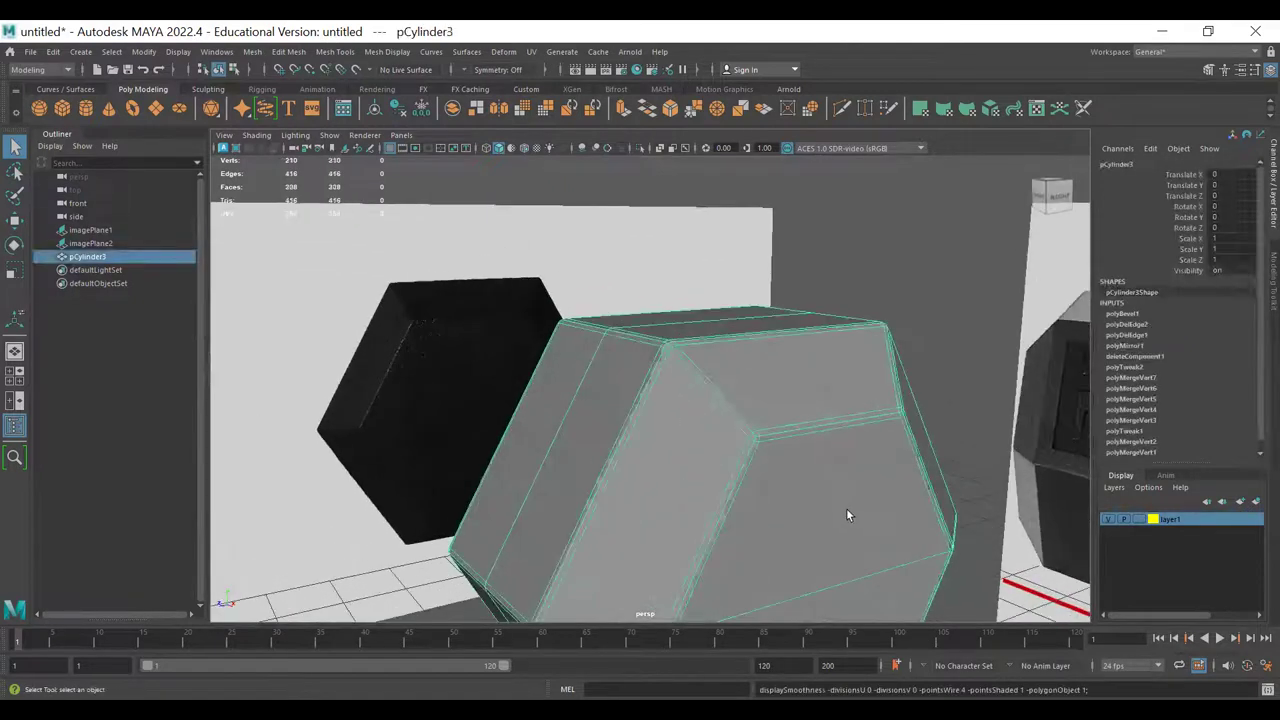
pyautogui.scroll(3, 778, 489)
pyautogui.scroll(6, 778, 489)
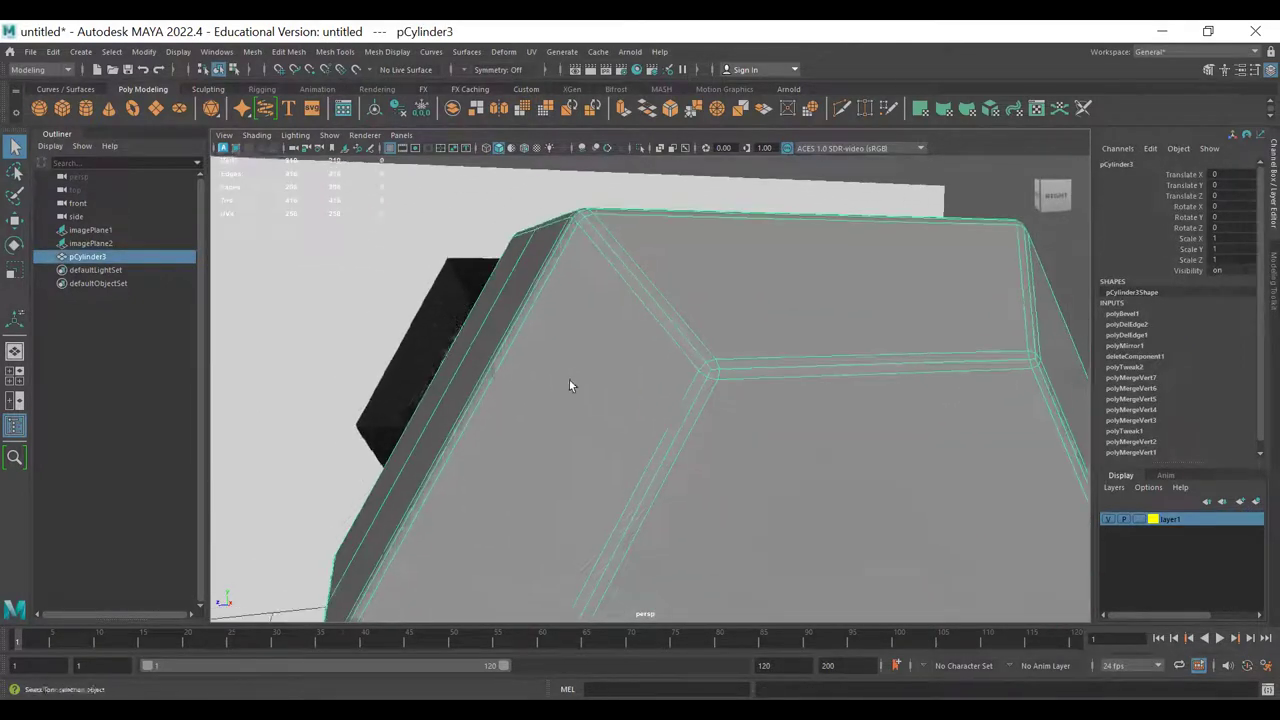
pyautogui.scroll(3, 609, 390)
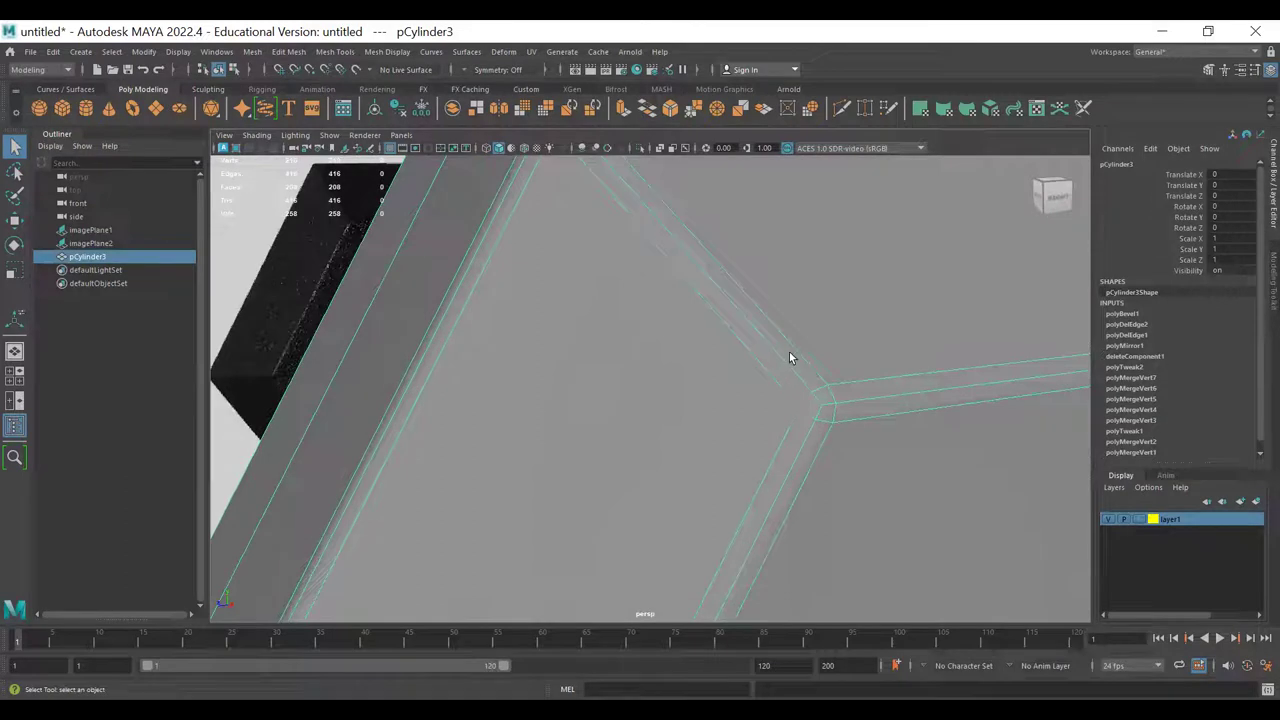
pyautogui.click(1118, 314)
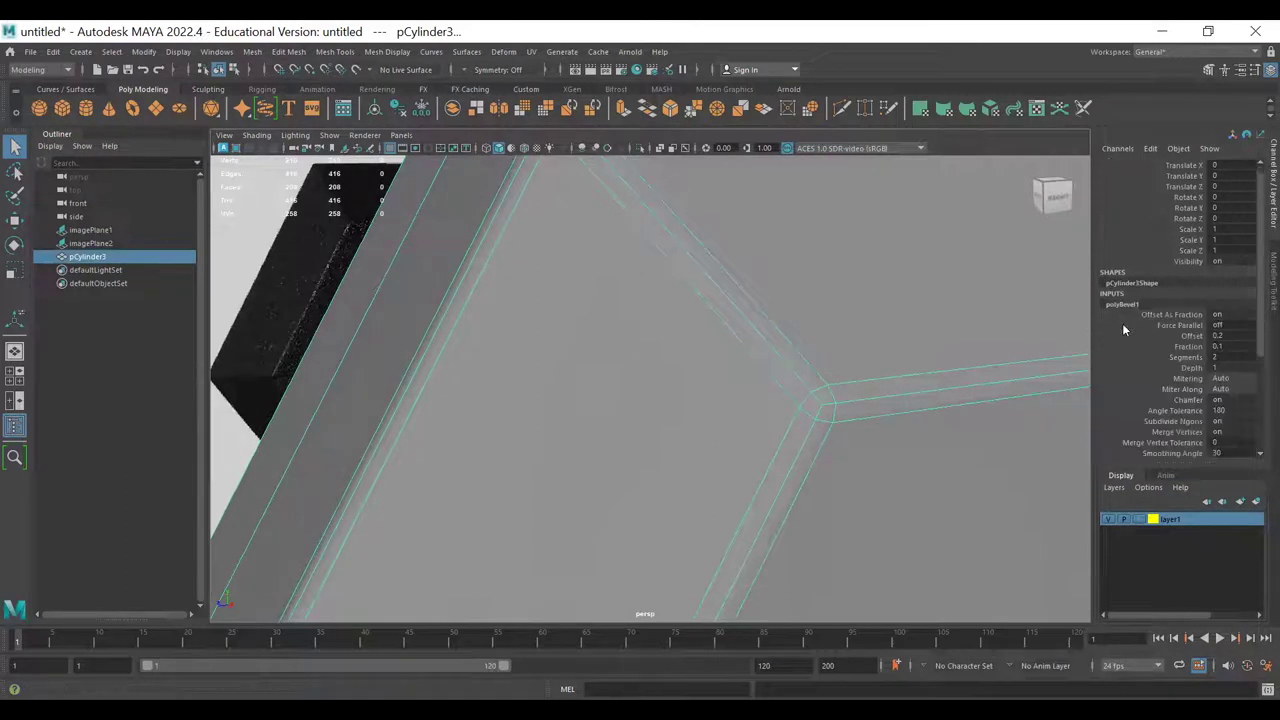
pyautogui.scroll(-3, 898, 418)
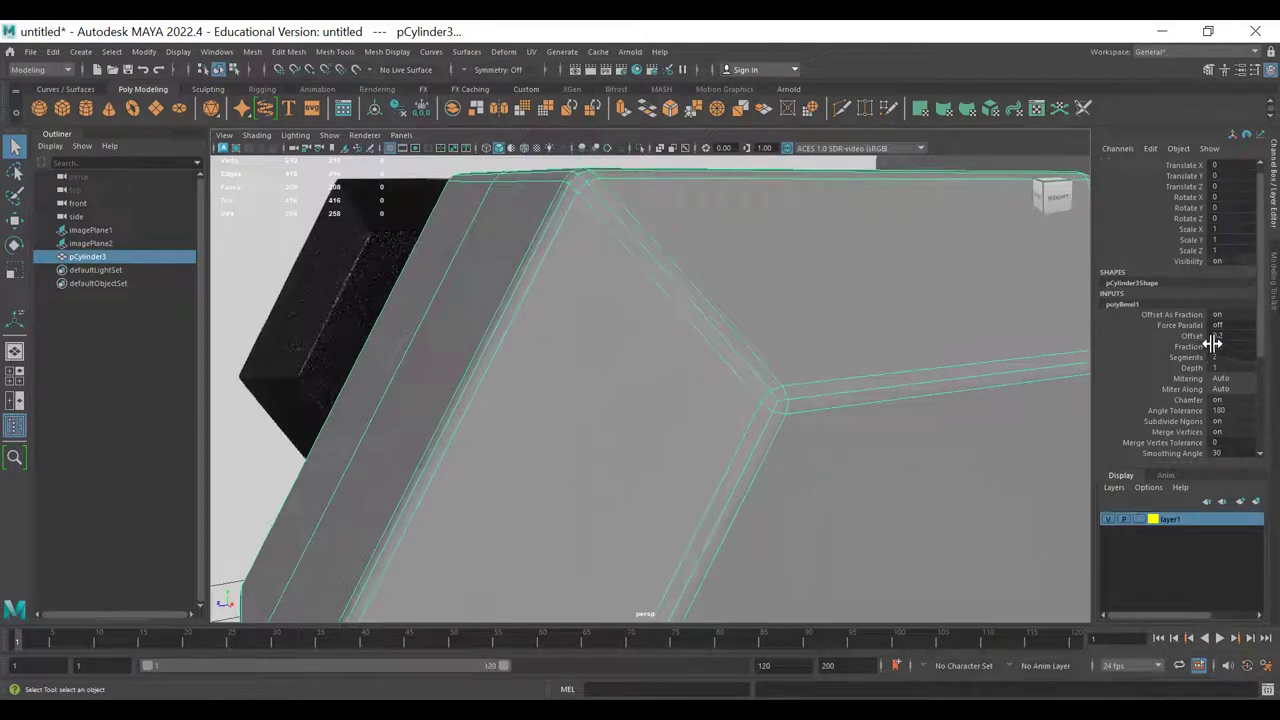
pyautogui.click(1229, 357)
pyautogui.write('5')
pyautogui.press('Return')
# - Preview the three-segment bevel in smooth mesh mode and examine a corner up close, both selected and deselected
pyautogui.keyDown('alt'); pyautogui.moveTo(702, 408); pyautogui.dragTo(726, 397, button='middle'); pyautogui.keyUp('alt')
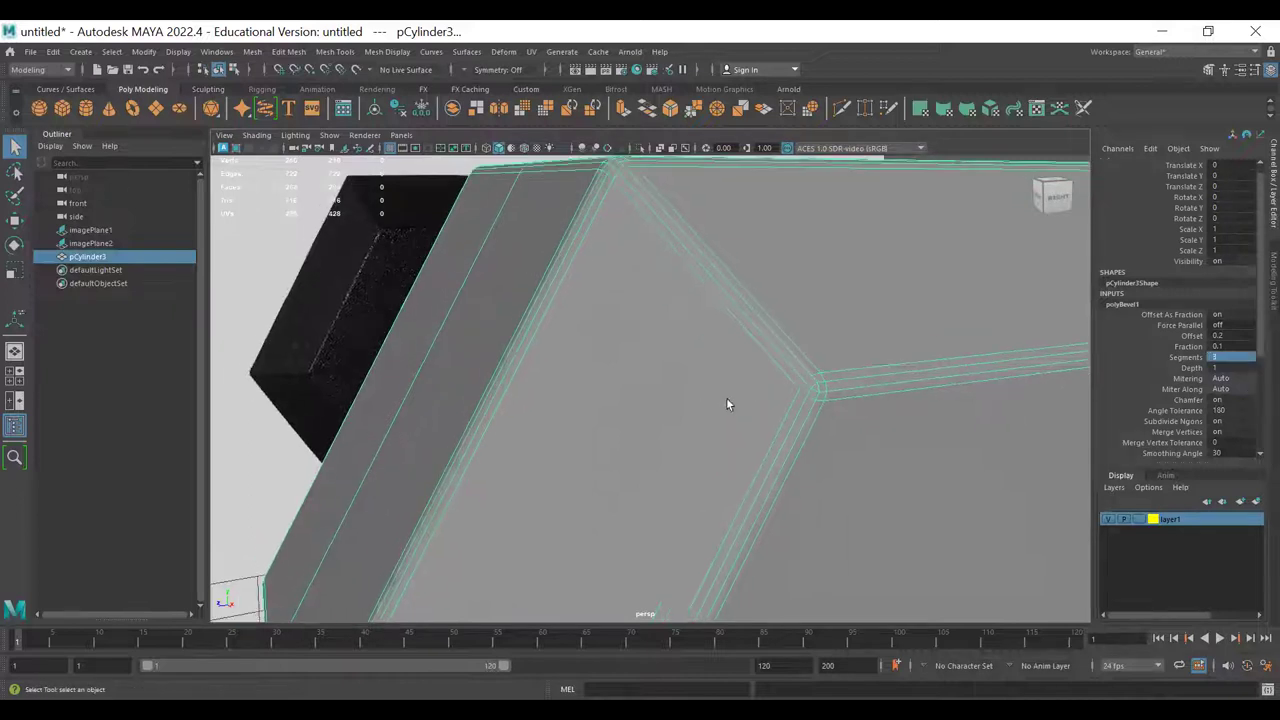
pyautogui.keyDown('alt'); pyautogui.moveTo(726, 397); pyautogui.dragTo(913, 427, button='right'); pyautogui.keyUp('alt')
pyautogui.keyDown('alt'); pyautogui.moveTo(913, 427); pyautogui.dragTo(797, 397, button='middle'); pyautogui.keyUp('alt')
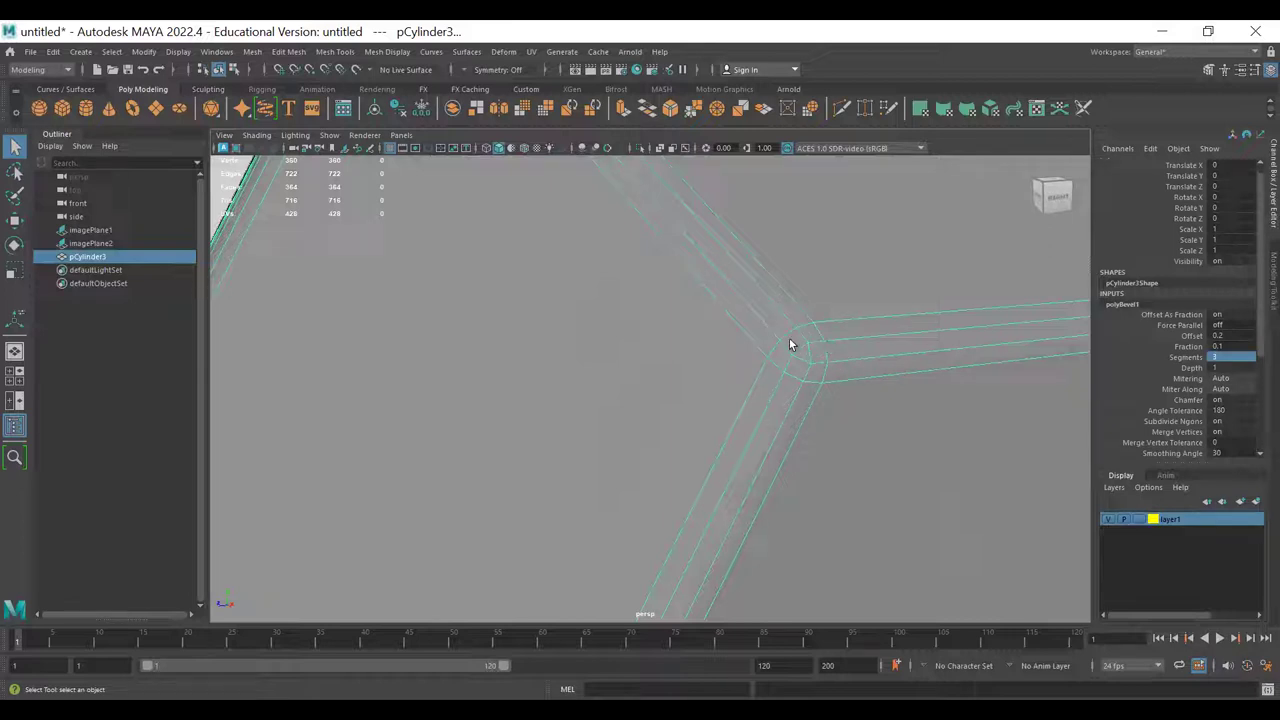
pyautogui.scroll(-2, 798, 356)
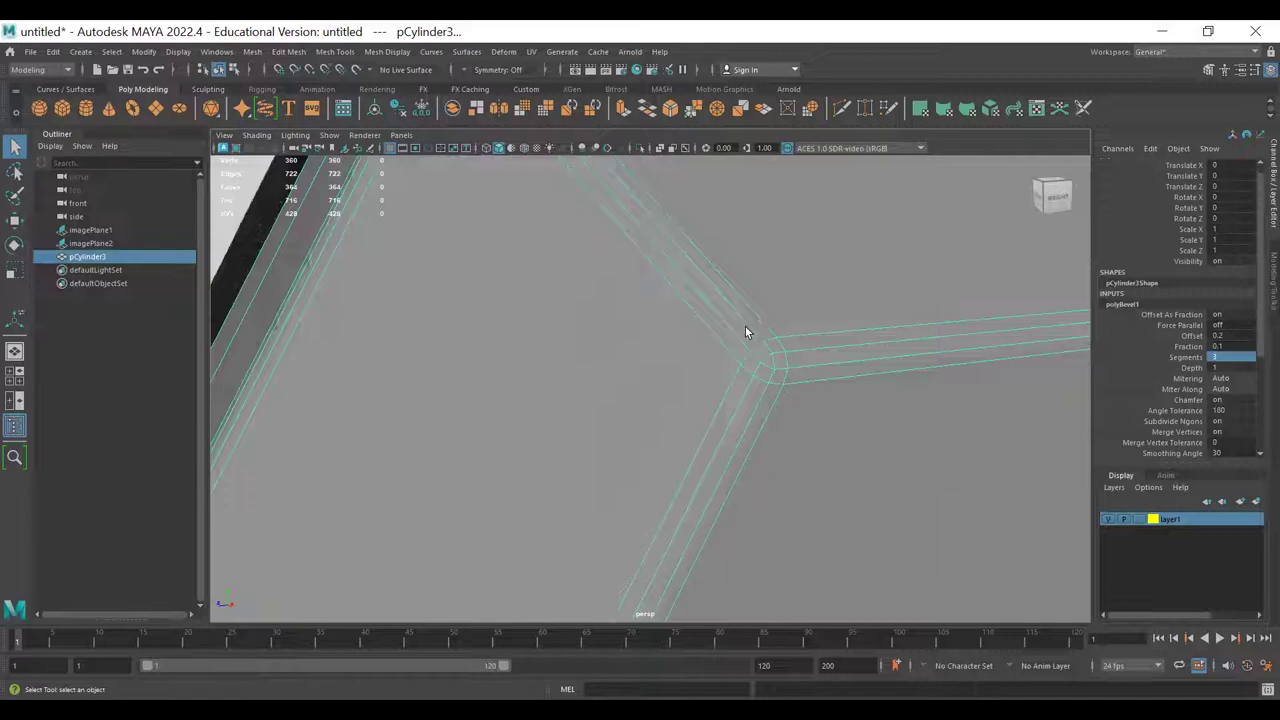
pyautogui.press('3')
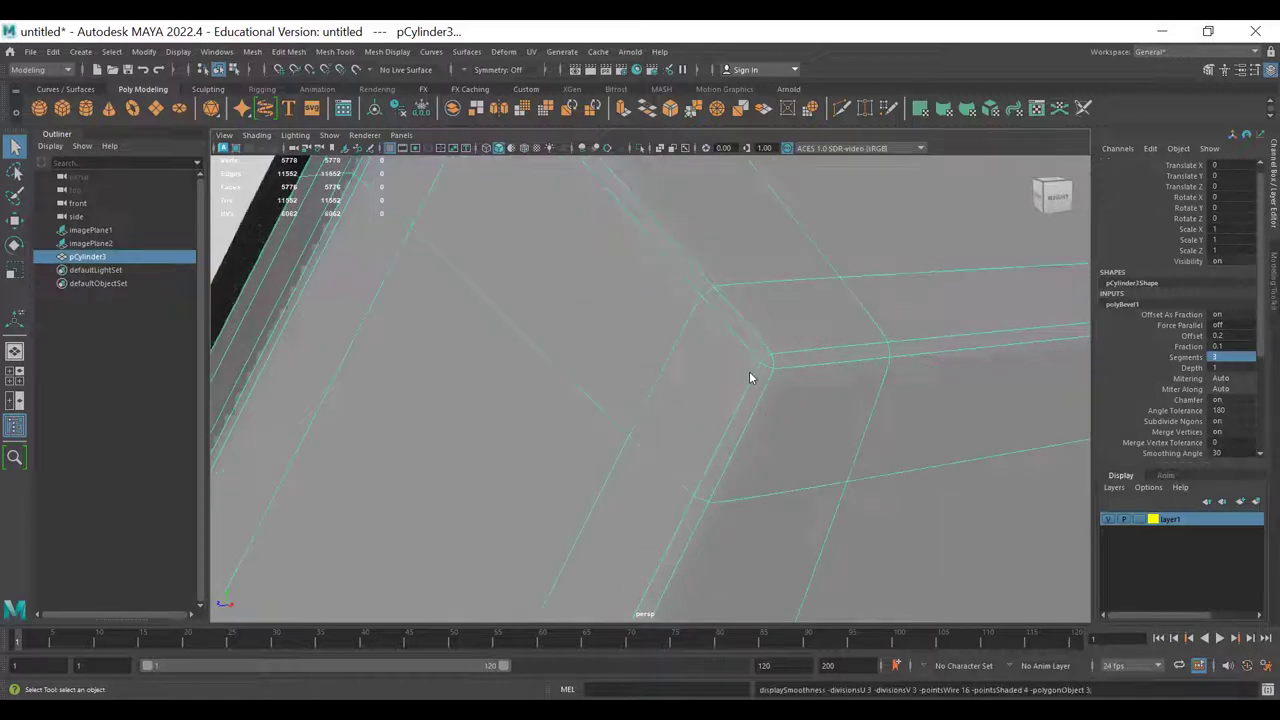
pyautogui.scroll(-5, 749, 371)
pyautogui.click(943, 187)
pyautogui.scroll(5, 606, 378)
pyautogui.keyDown('alt'); pyautogui.moveTo(846, 431); pyautogui.dragTo(864, 358); pyautogui.keyUp('alt')
pyautogui.keyDown('alt'); pyautogui.moveTo(913, 321); pyautogui.dragTo(897, 300, button='right'); pyautogui.keyUp('alt')
pyautogui.click(920, 256)
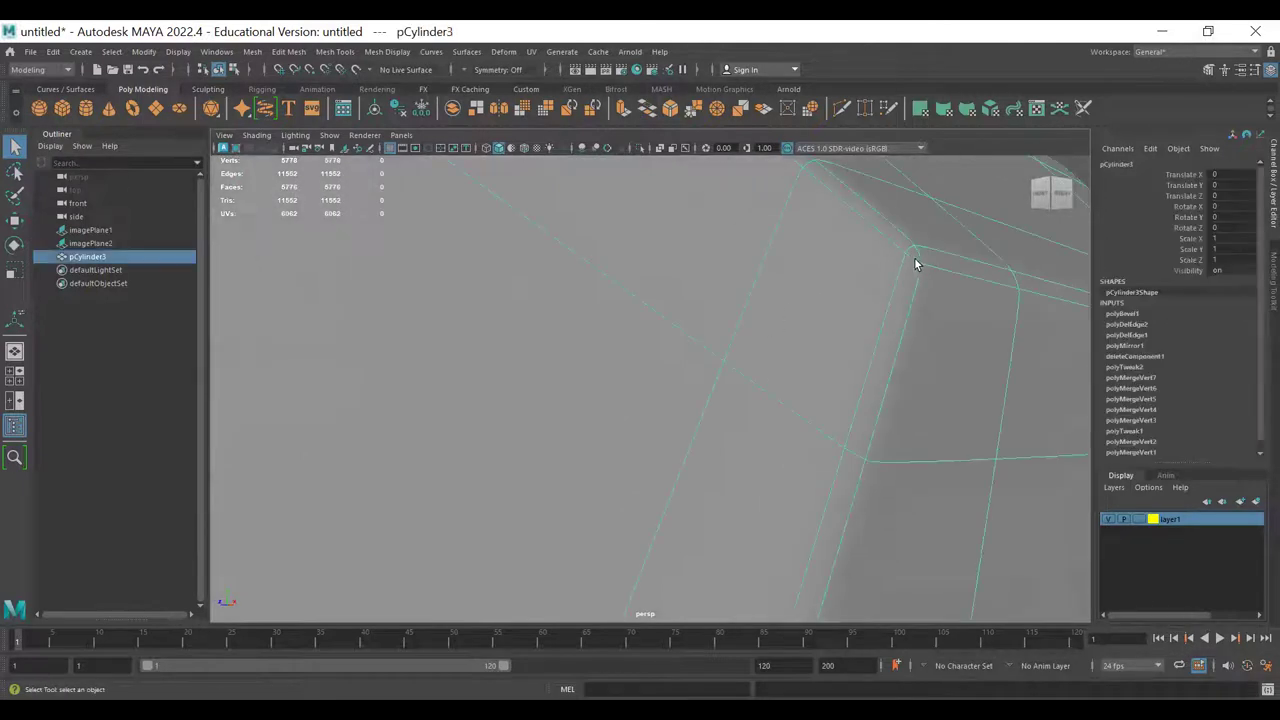
# - Check the smoothed head's shading while deselected, reselect it, and return it to the unsmoothed display
pyautogui.scroll(-5, 917, 258)
pyautogui.click(652, 221)
pyautogui.keyDown('alt'); pyautogui.moveTo(652, 221); pyautogui.dragTo(766, 363, button='right'); pyautogui.keyUp('alt')
pyautogui.click(766, 363)
pyautogui.press('1')
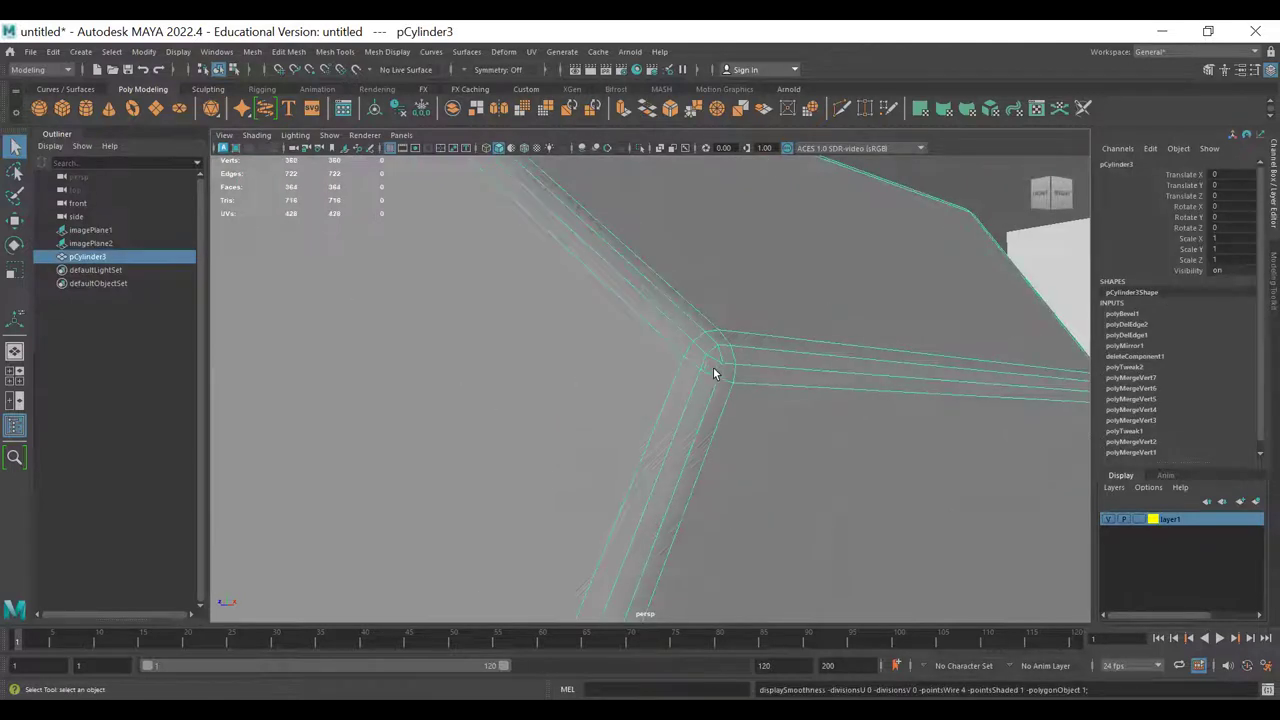
# - Reopen the bevel's settings and try raising its segments to 10
pyautogui.click(1128, 313)
pyautogui.click(1190, 357)
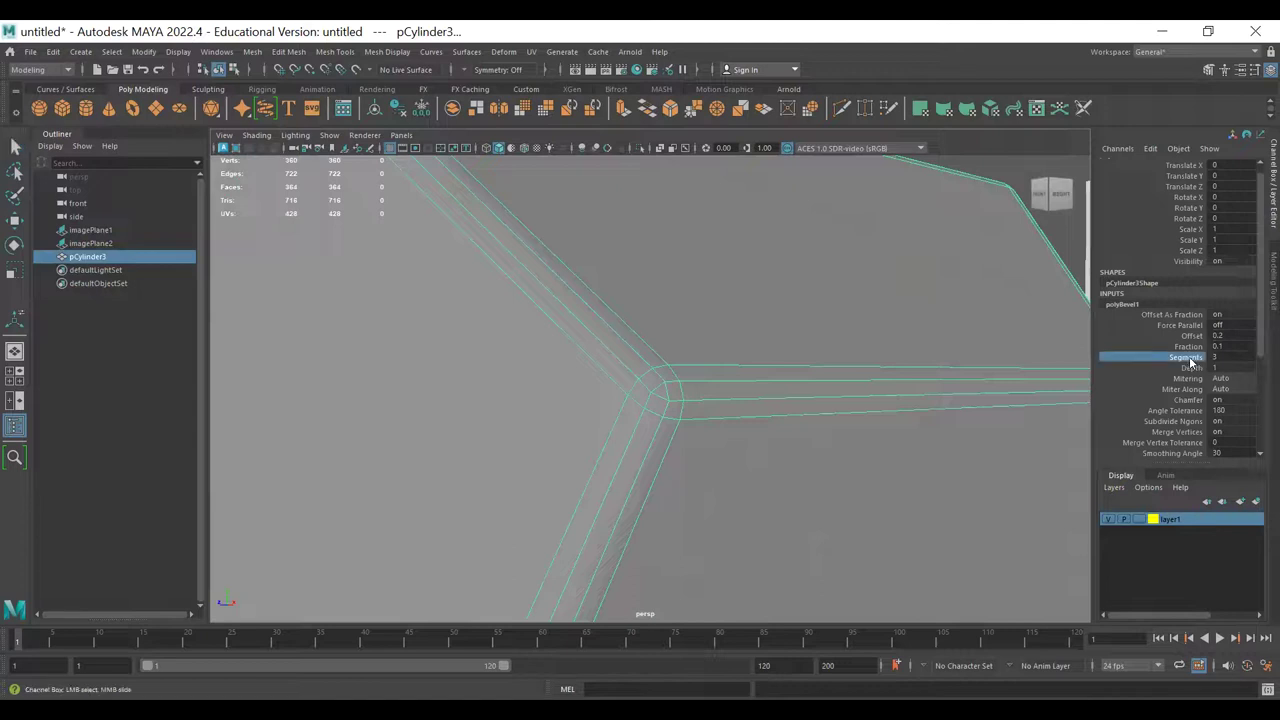
pyautogui.moveTo(860, 351); pyautogui.dragTo(893, 344, button='middle')
pyautogui.moveTo(706, 413); pyautogui.dragTo(738, 415, button='middle')
# - Examine the ten-segment bevelled corners without the wireframe highlight, both unsmoothed and in smooth mesh preview
pyautogui.scroll(-5, 731, 361)
pyautogui.click(808, 241)
pyautogui.scroll(5, 541, 389)
pyautogui.keyDown('alt'); pyautogui.moveTo(740, 477); pyautogui.dragTo(799, 378); pyautogui.keyUp('alt')
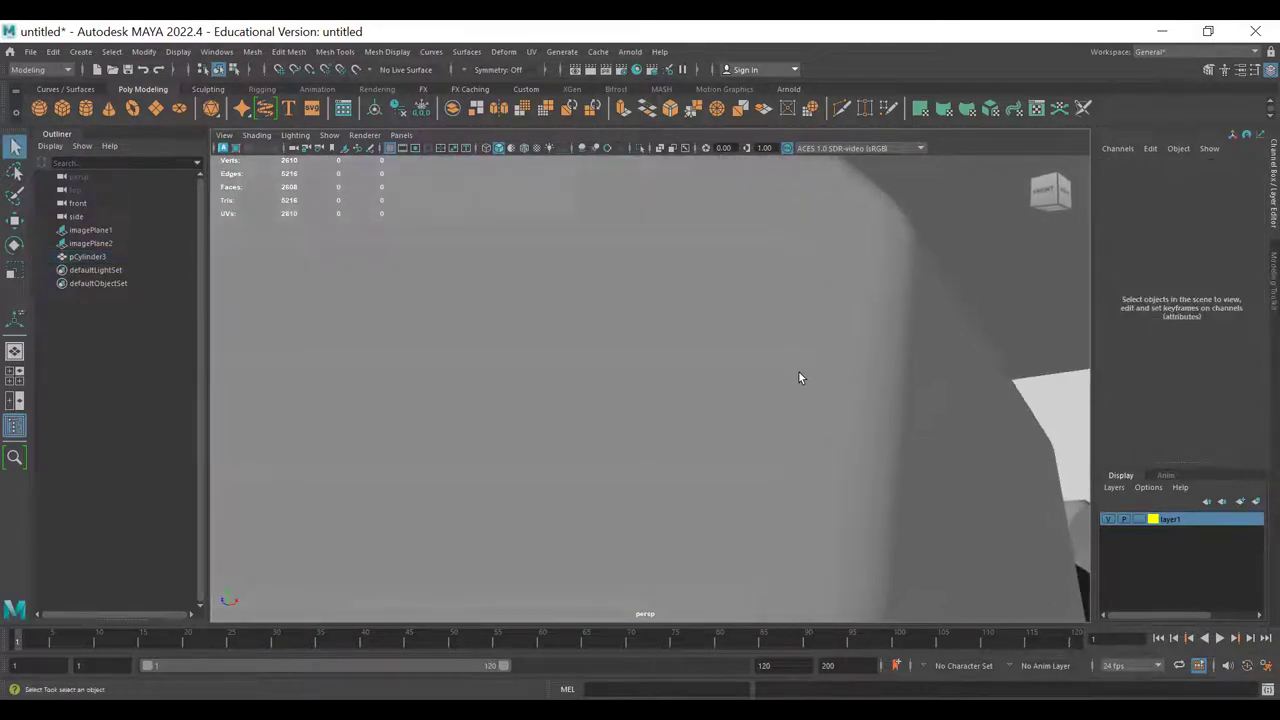
pyautogui.keyDown('alt'); pyautogui.moveTo(903, 247); pyautogui.dragTo(834, 301); pyautogui.keyUp('alt')
pyautogui.click(869, 231)
pyautogui.press('3')
pyautogui.click(920, 207)
pyautogui.keyDown('alt'); pyautogui.moveTo(784, 414); pyautogui.dragTo(691, 394); pyautogui.keyUp('alt')
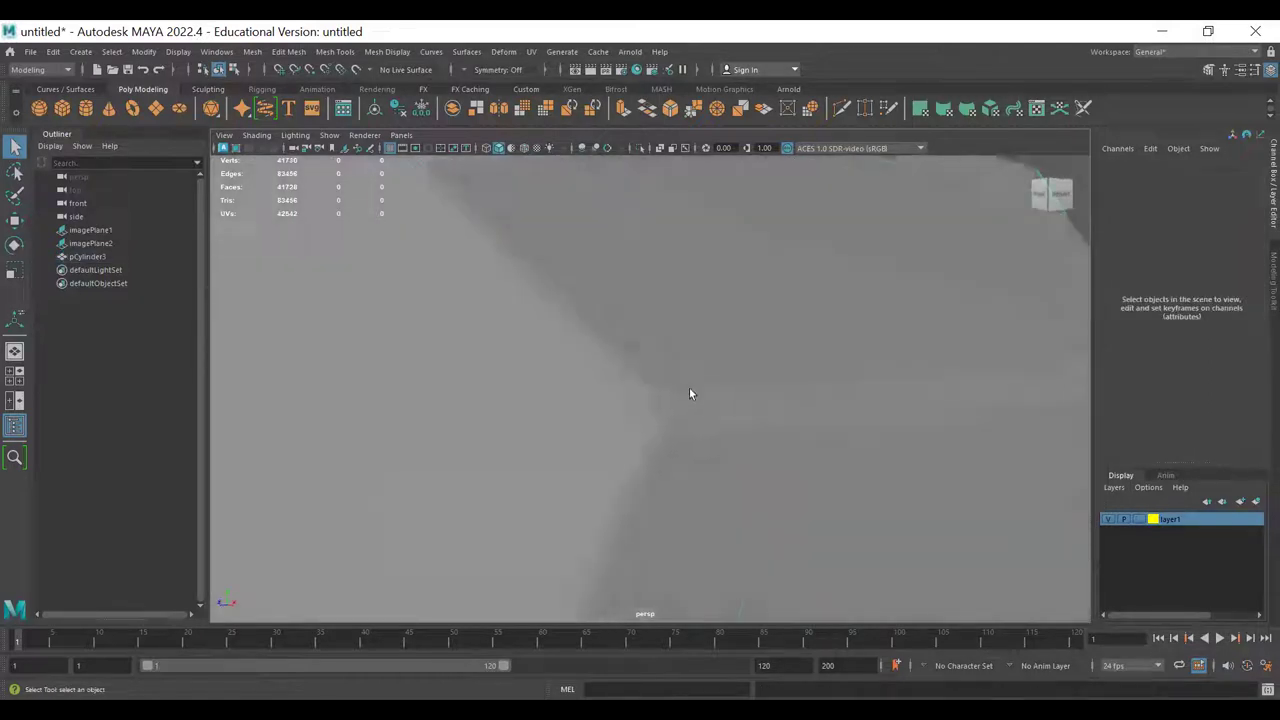
# - Reselect the smoothed head, reopen its bevel settings, and try both 3 segments and 1 segment
pyautogui.click(686, 440)
pyautogui.click(1127, 316)
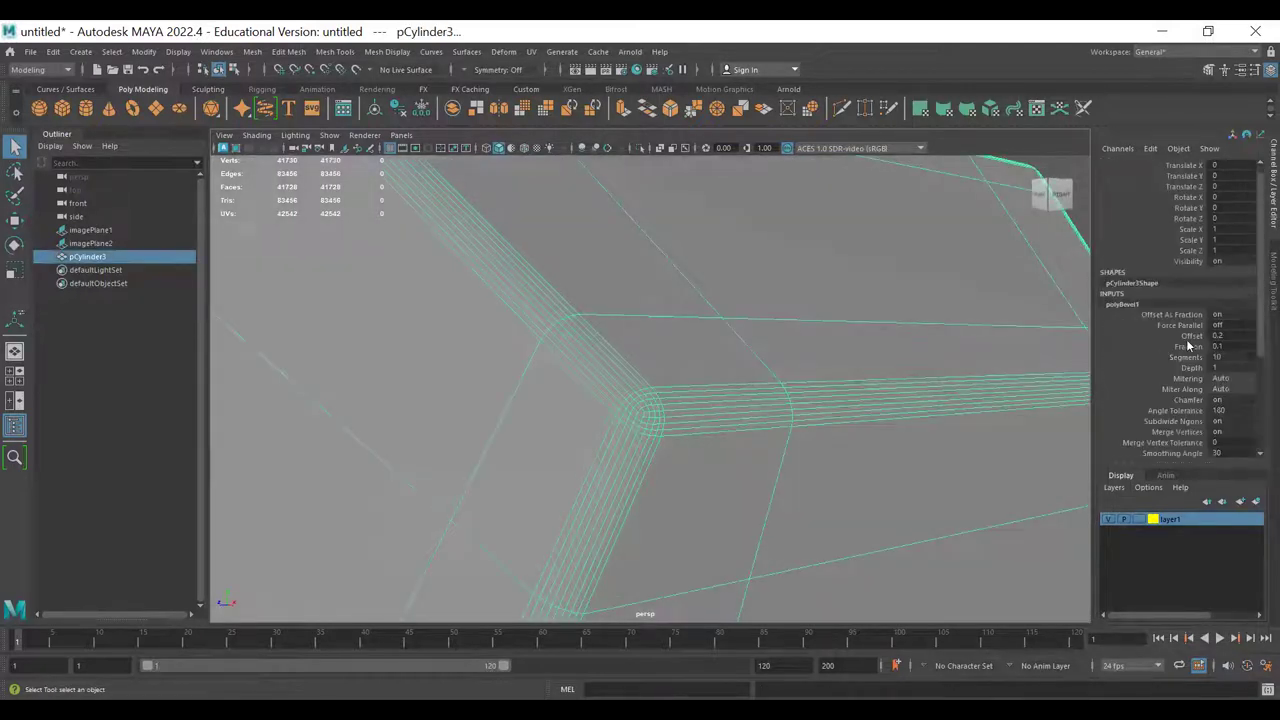
pyautogui.doubleClick(1240, 357)
pyautogui.write('1')
pyautogui.press('Return')
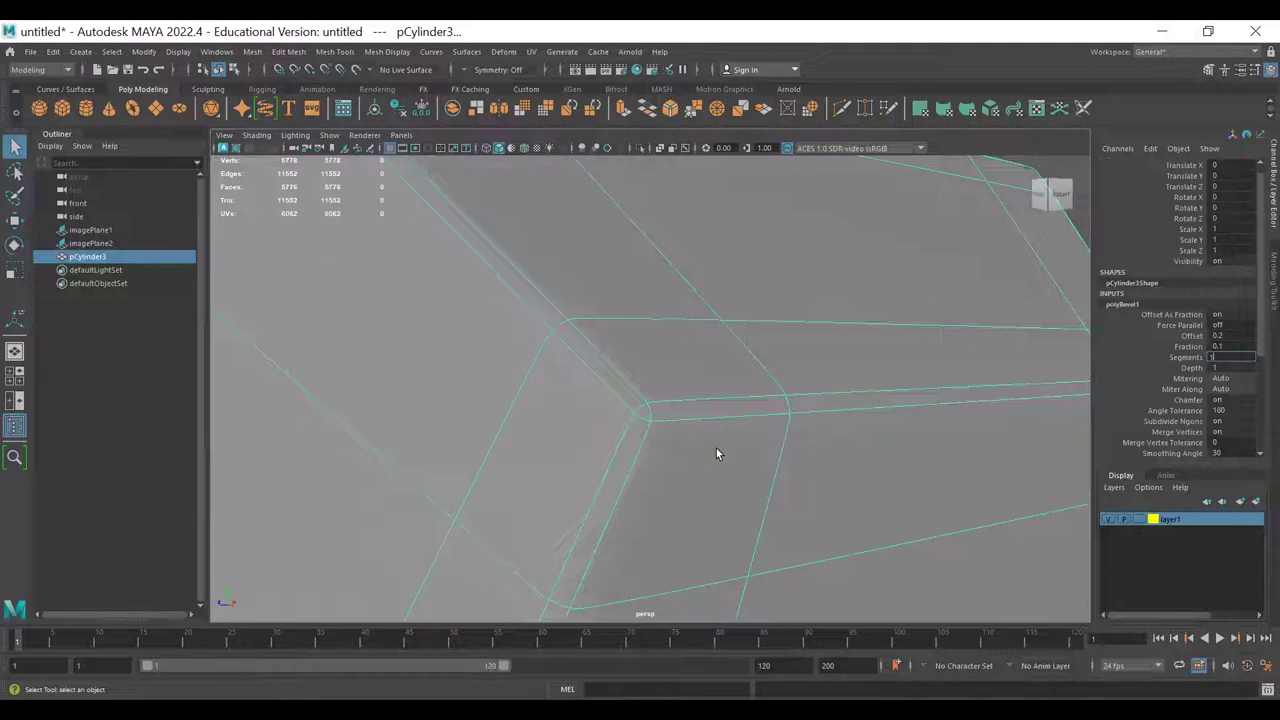
# - Undo the single-segment bevel change and close the Attribute Editor
pyautogui.hotkey('ctrl', 'z')
pyautogui.hotkey('ctrl', 'z')
pyautogui.keyDown('alt'); pyautogui.moveTo(780, 471); pyautogui.dragTo(771, 469); pyautogui.keyUp('alt')
pyautogui.hotkey('ctrl', 'b')
pyautogui.hotkey('ctrl', 'a')
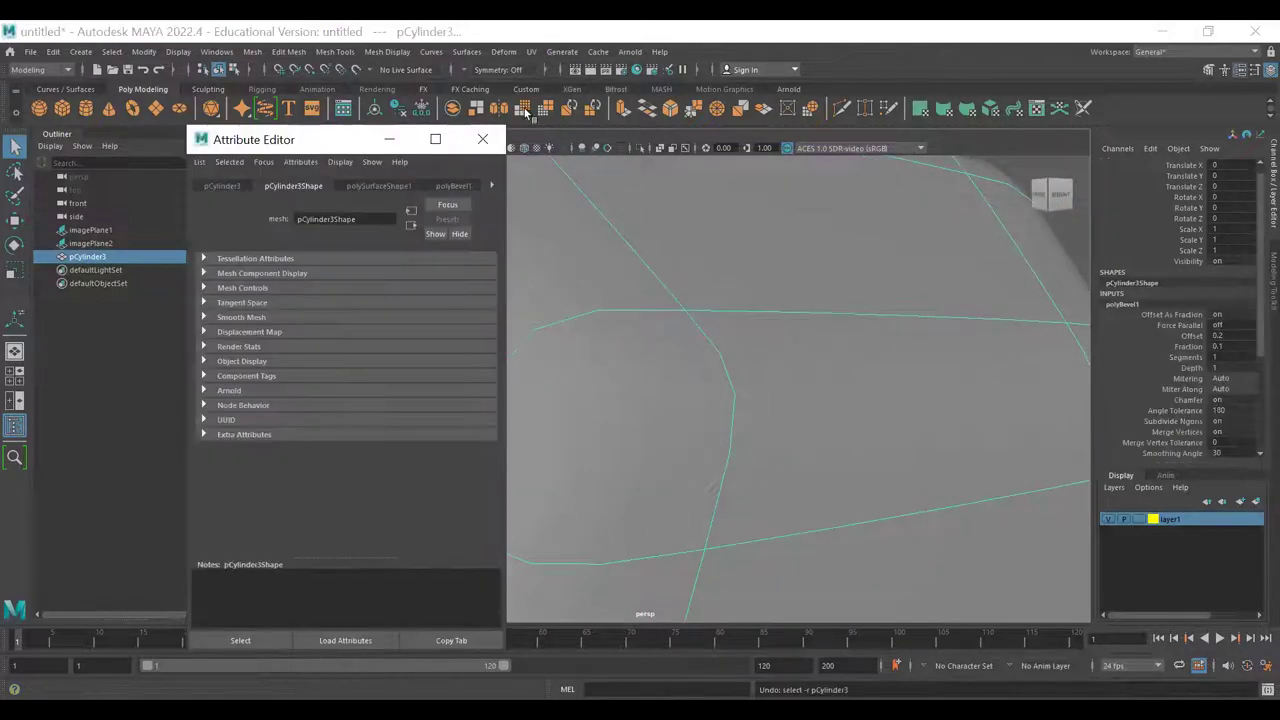
pyautogui.hotkey('ctrl', 'a')
pyautogui.hotkey('ctrl', 'z')
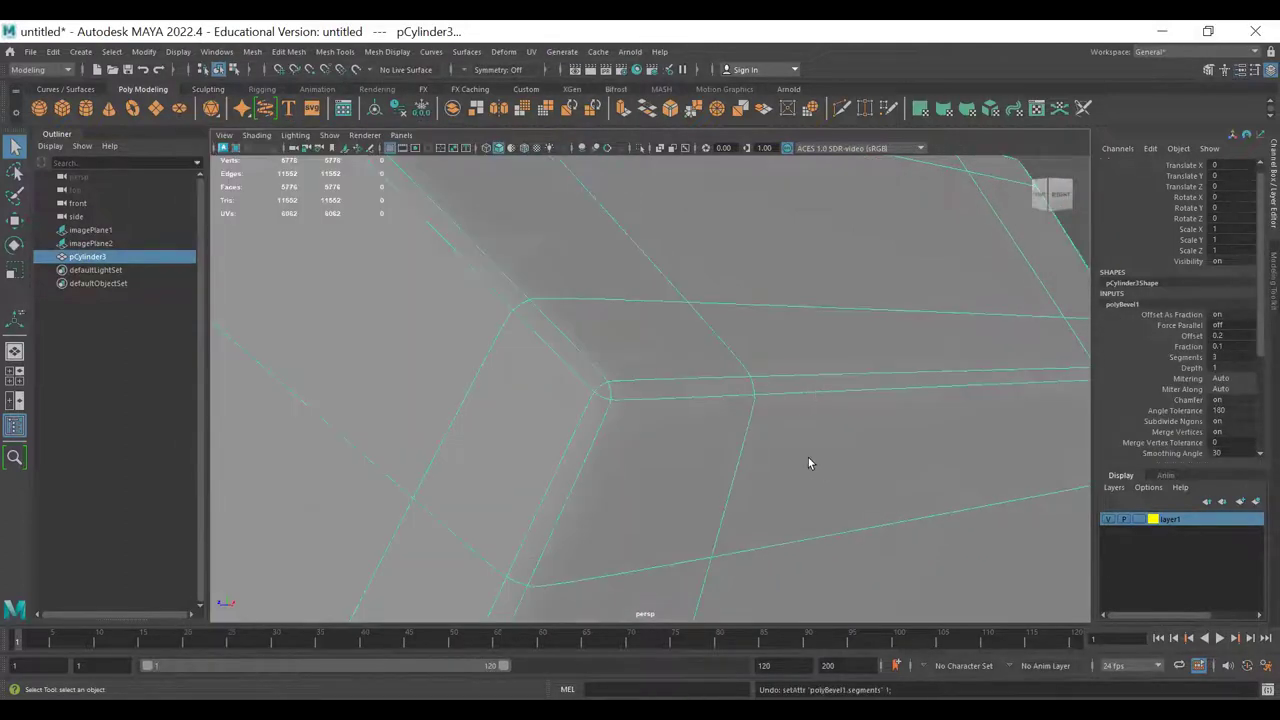
# - Set the bevel's segments to 2 and return the head to the unsmoothed display
pyautogui.click(1240, 356)
pyautogui.write('2')
pyautogui.press('Return')
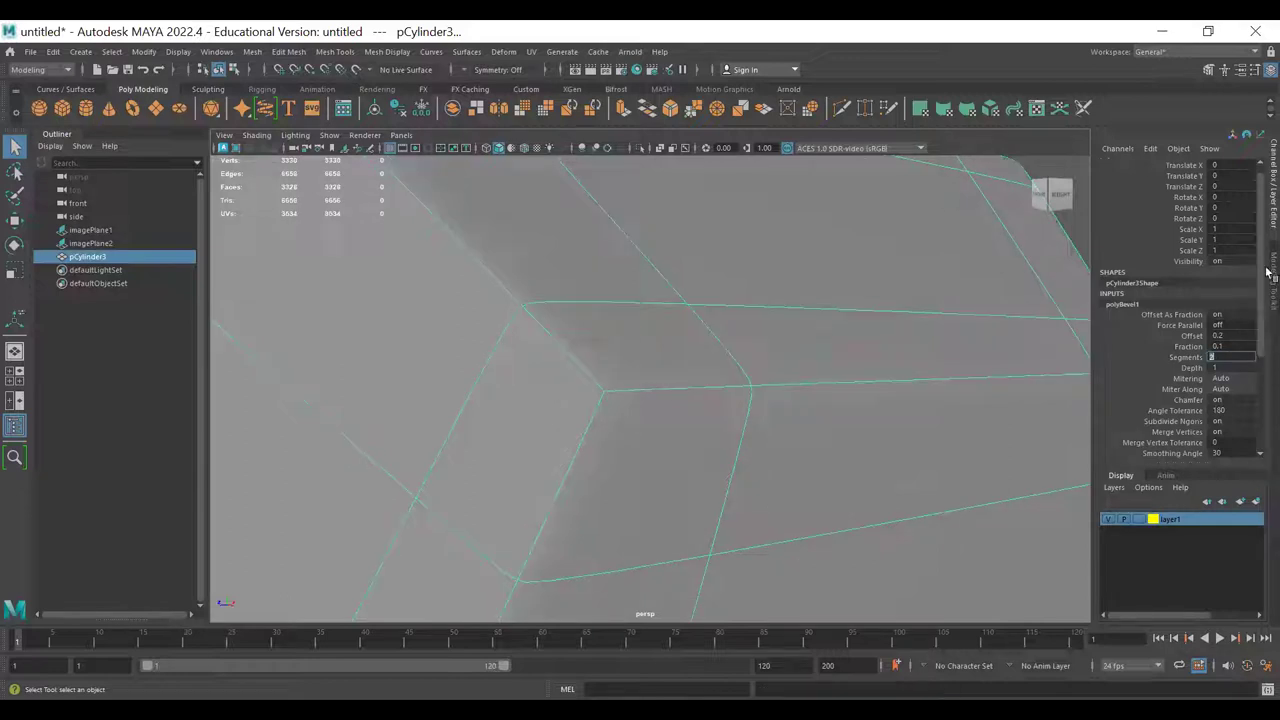
pyautogui.scroll(-5, 690, 415)
pyautogui.press('1')
pyautogui.click(652, 446)
pyautogui.scroll(-4, 800, 446)
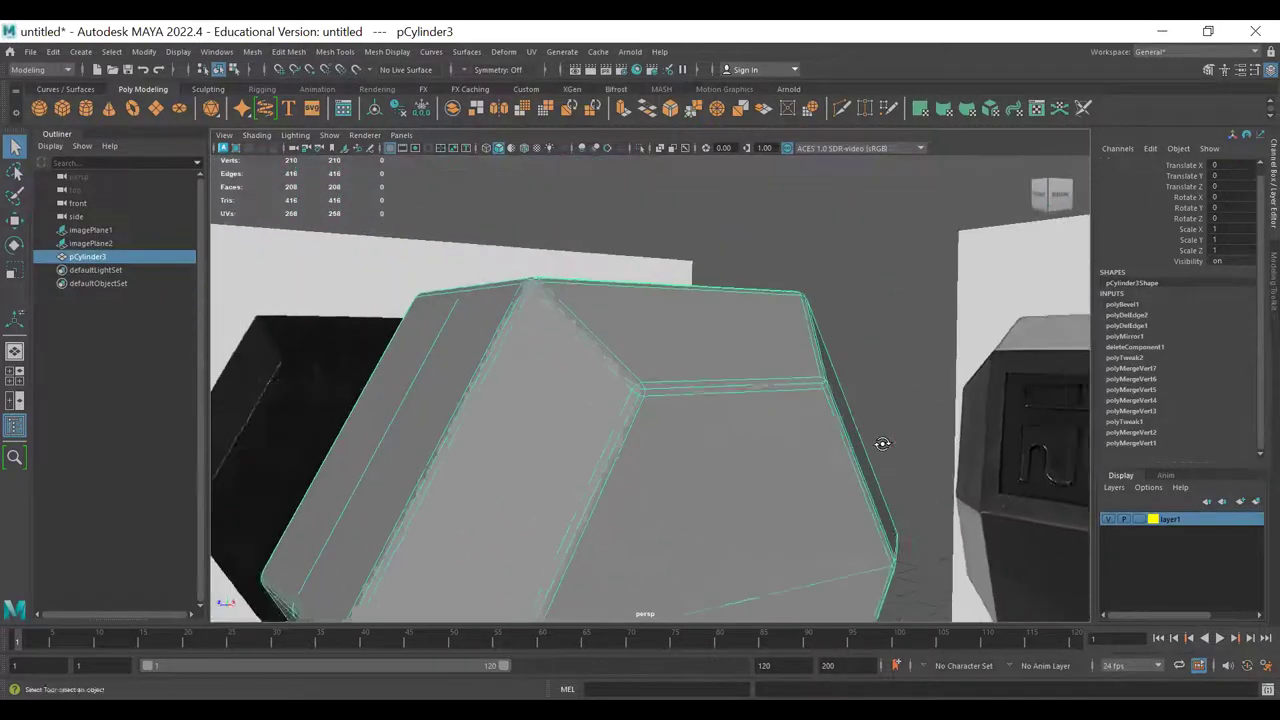
# - Compare the two-segment bevelled head with the reference images, checking its shading deselected, and reselect it
pyautogui.keyDown('alt'); pyautogui.moveTo(880, 443); pyautogui.dragTo(681, 468); pyautogui.keyUp('alt')
pyautogui.hotkey('ctrl', 'z')
pyautogui.keyDown('alt'); pyautogui.moveTo(741, 405); pyautogui.dragTo(816, 423); pyautogui.keyUp('alt')
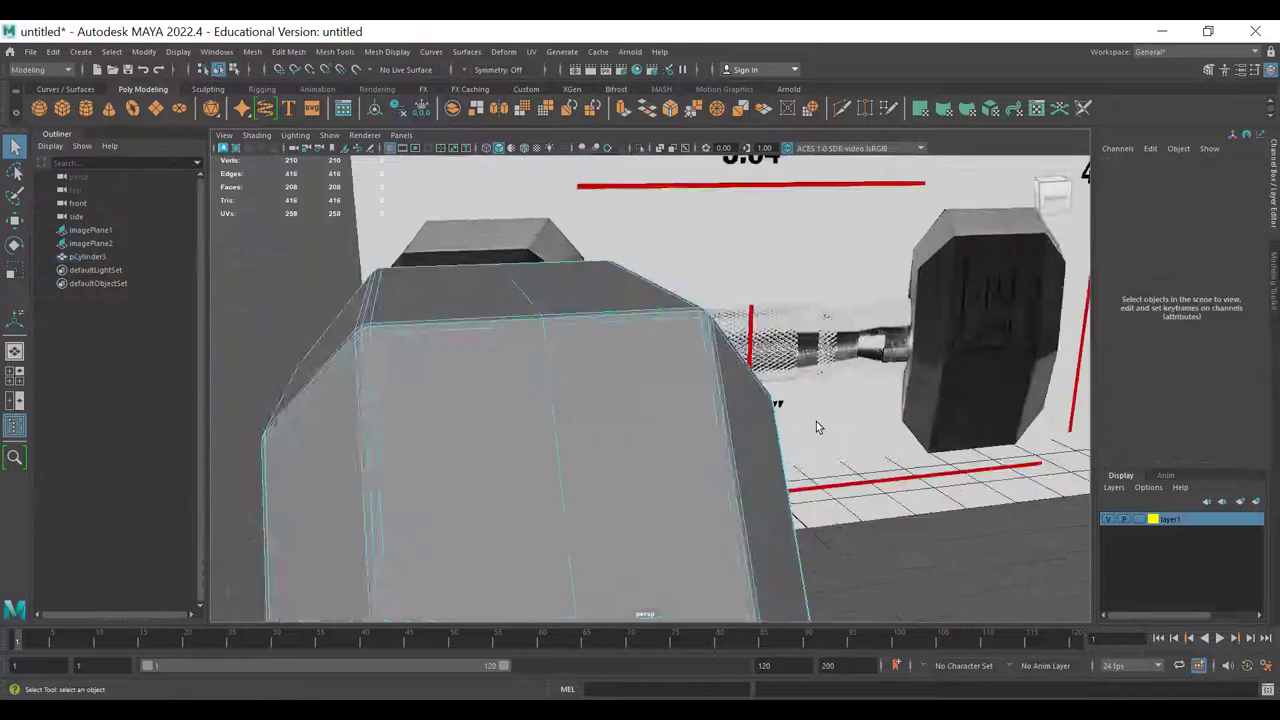
pyautogui.keyDown('alt'); pyautogui.moveTo(816, 423); pyautogui.dragTo(509, 326, button='right'); pyautogui.keyUp('alt')
pyautogui.keyDown('alt'); pyautogui.moveTo(410, 328); pyautogui.dragTo(450, 334); pyautogui.keyUp('alt')
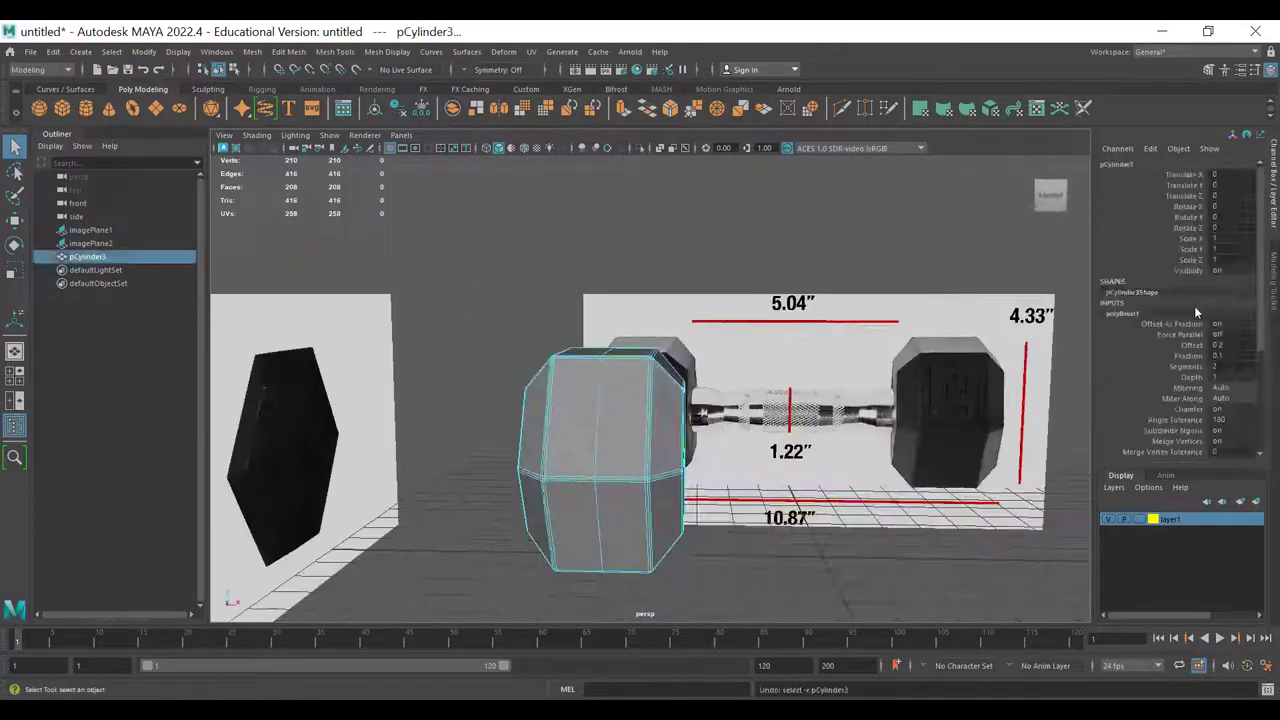
pyautogui.click(613, 264)
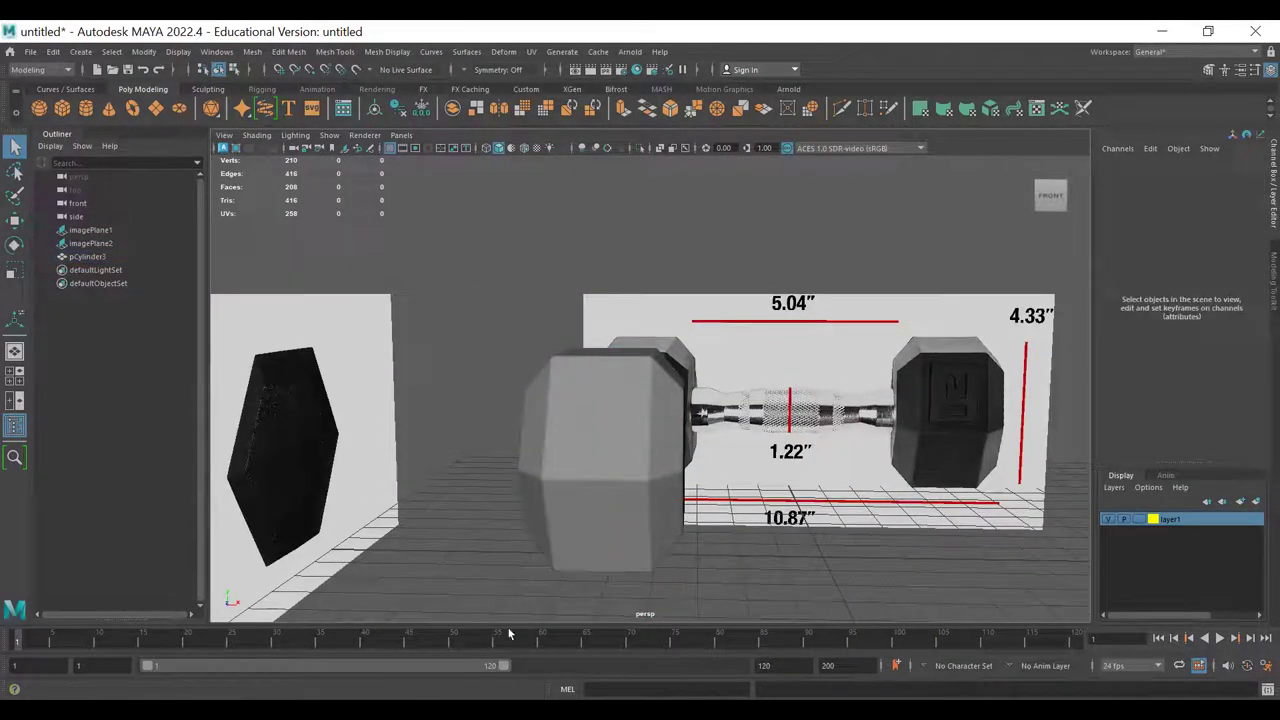
pyautogui.keyDown('alt'); pyautogui.moveTo(606, 497); pyautogui.dragTo(573, 494); pyautogui.keyUp('alt')
pyautogui.click(571, 413)
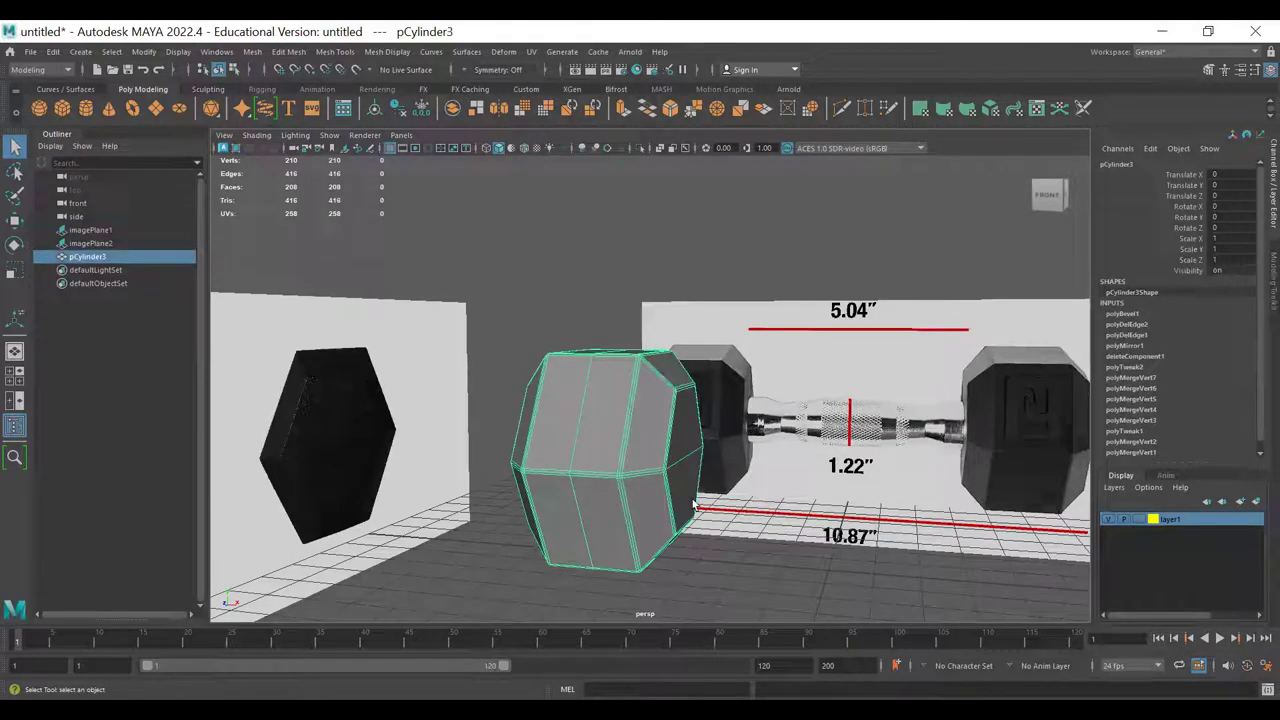
# - Open the head's bevel node name for editing, and expose the status line's input field in Rename mode
pyautogui.click(1124, 314)
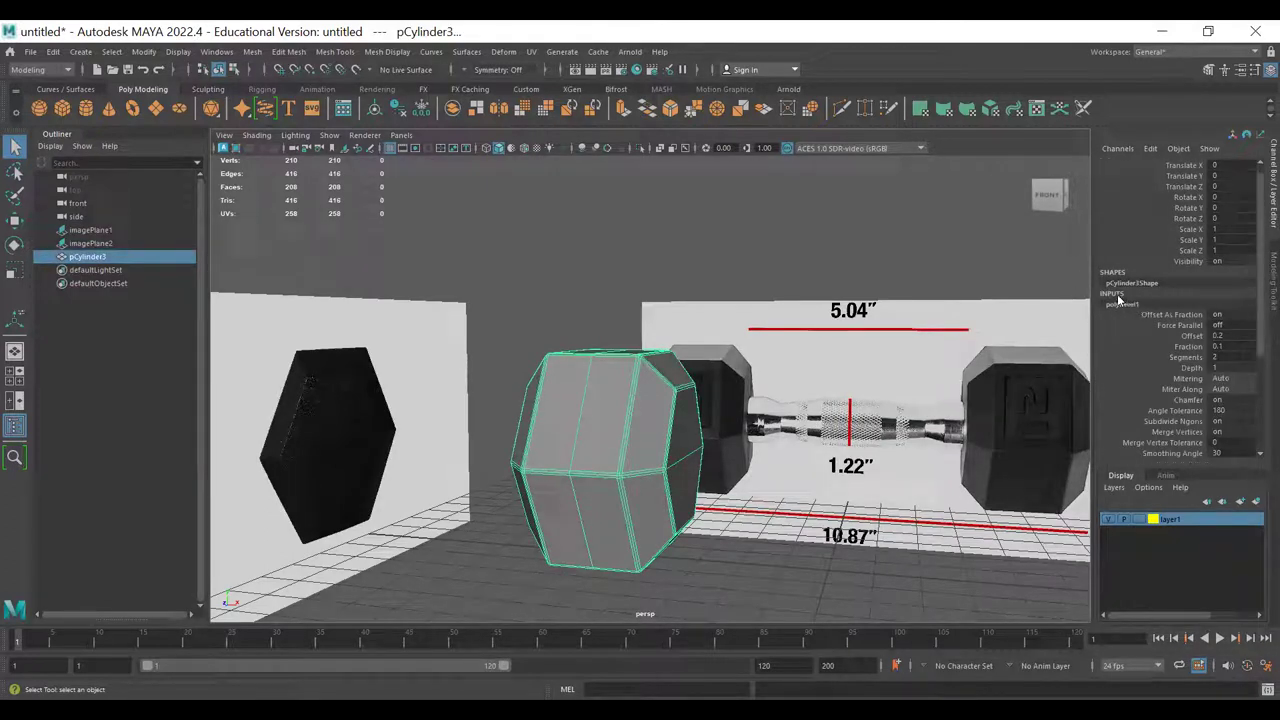
pyautogui.doubleClick(1124, 303)
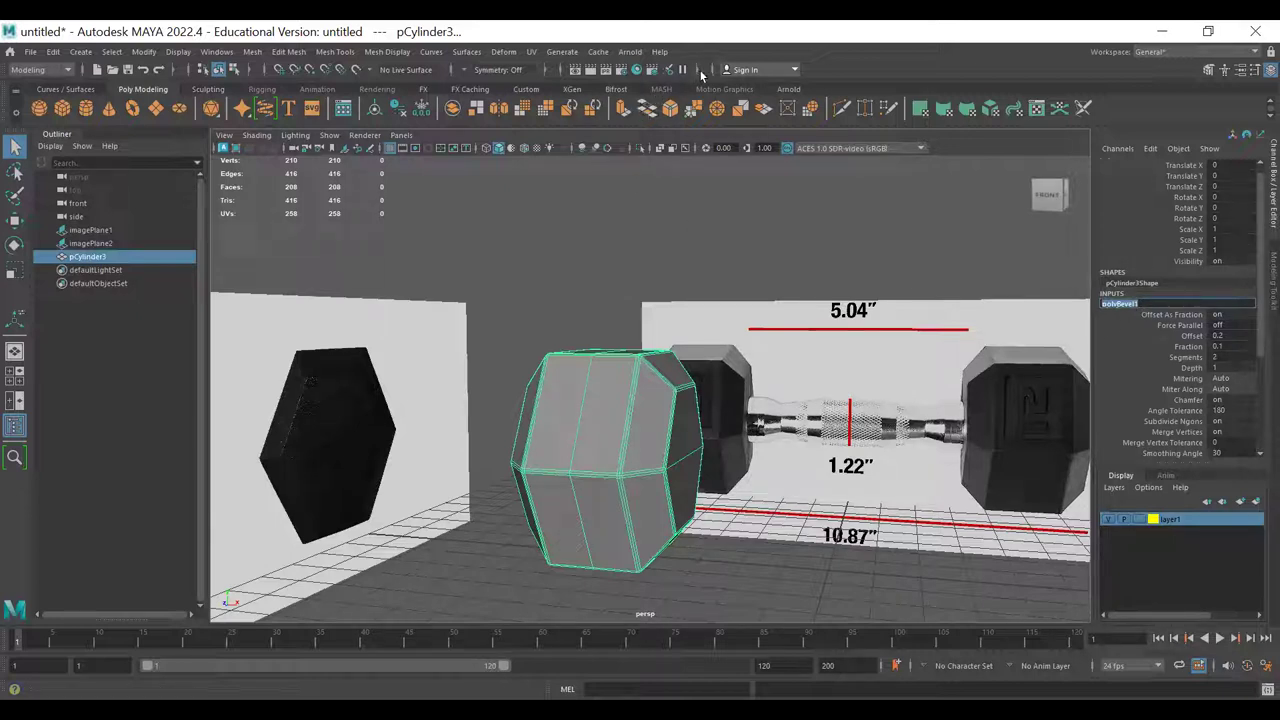
pyautogui.click(545, 68)
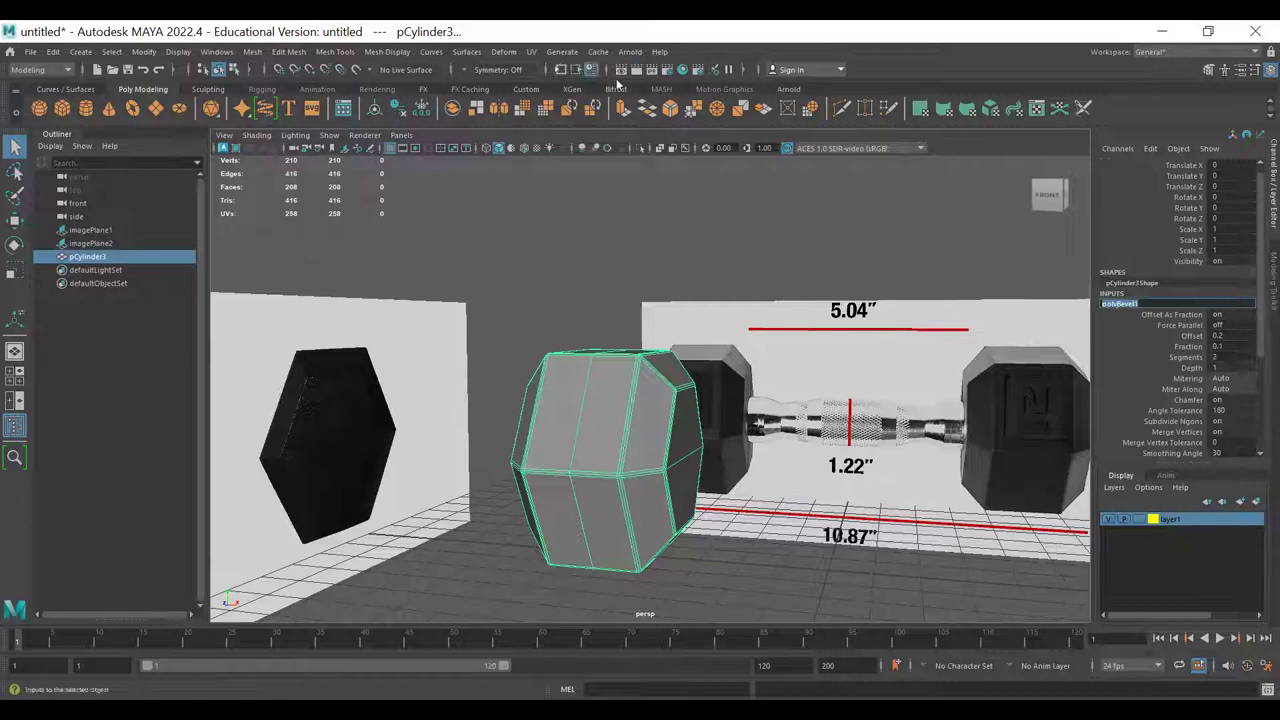
pyautogui.click(743, 70)
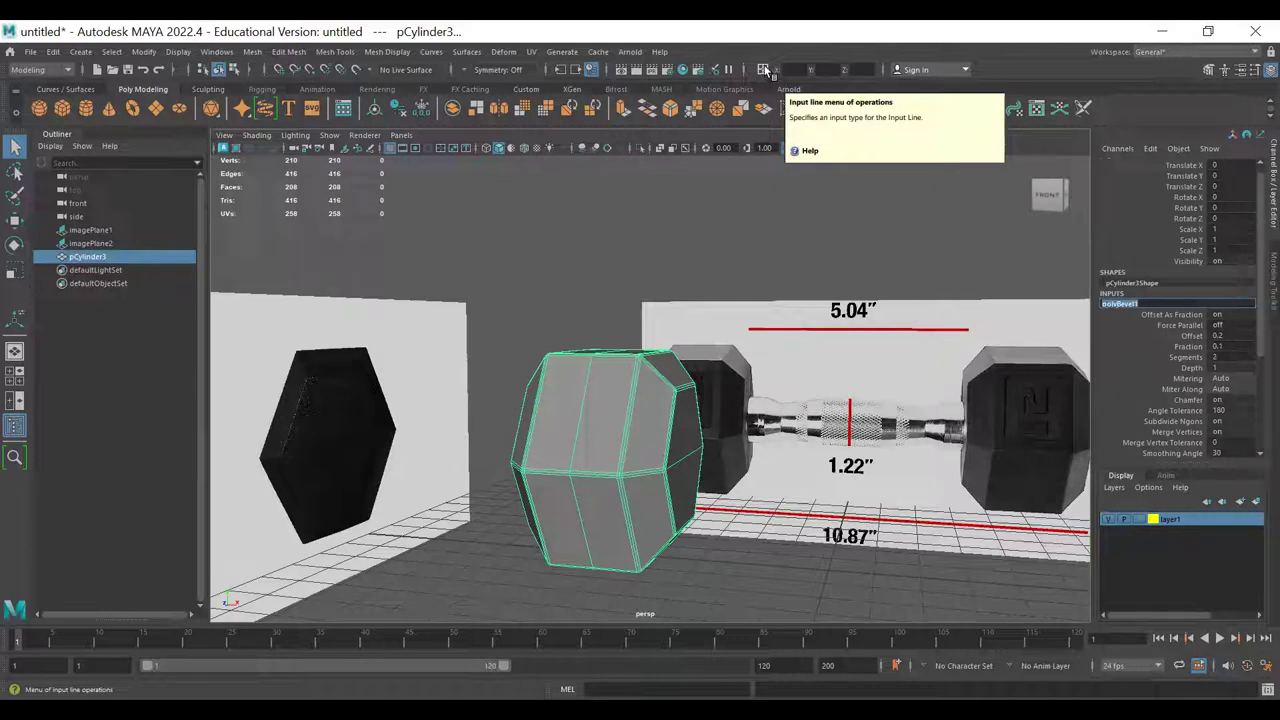
pyautogui.click(766, 70)
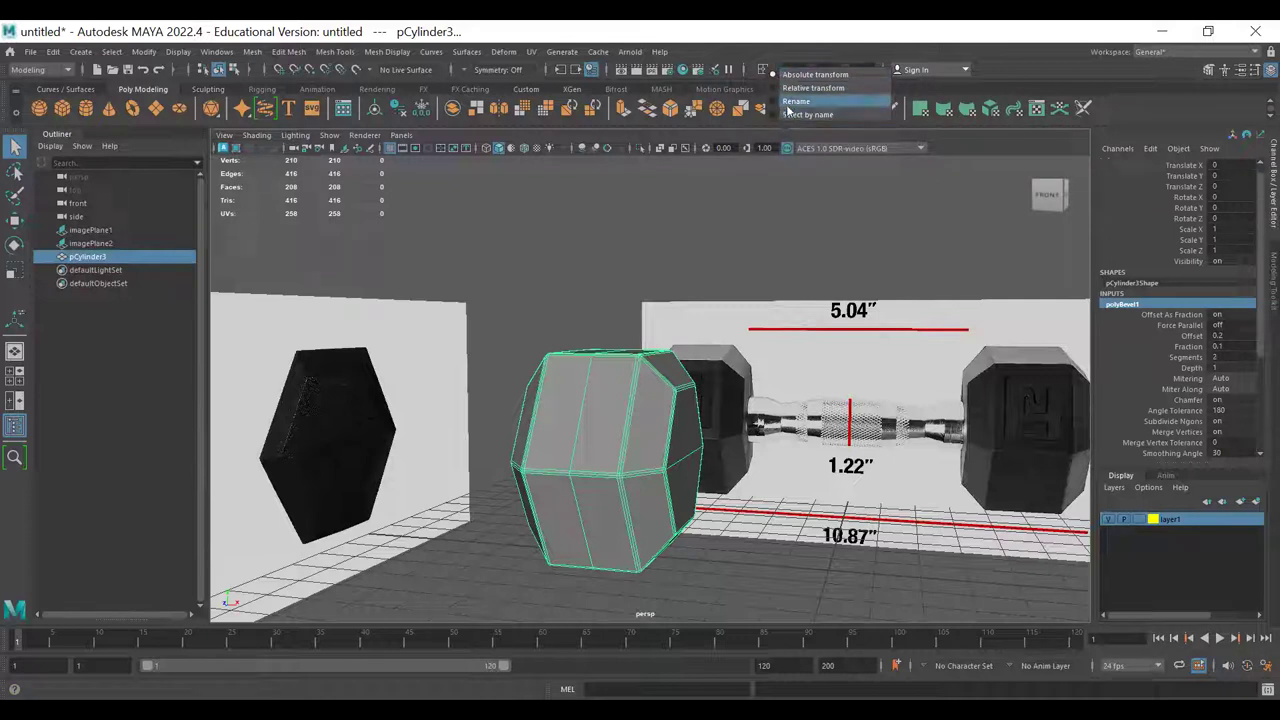
pyautogui.click(790, 103)
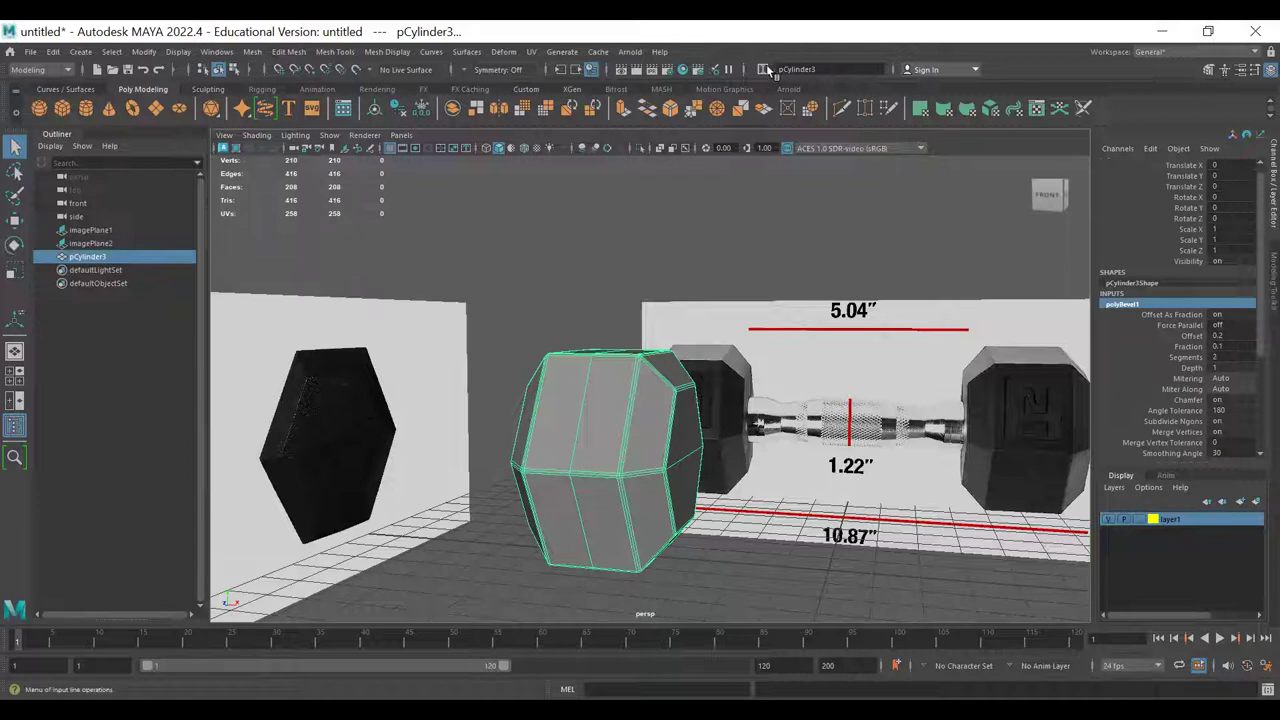
# - Switch the input field to Select by name and select the polyBevel1 node
pyautogui.click(762, 69)
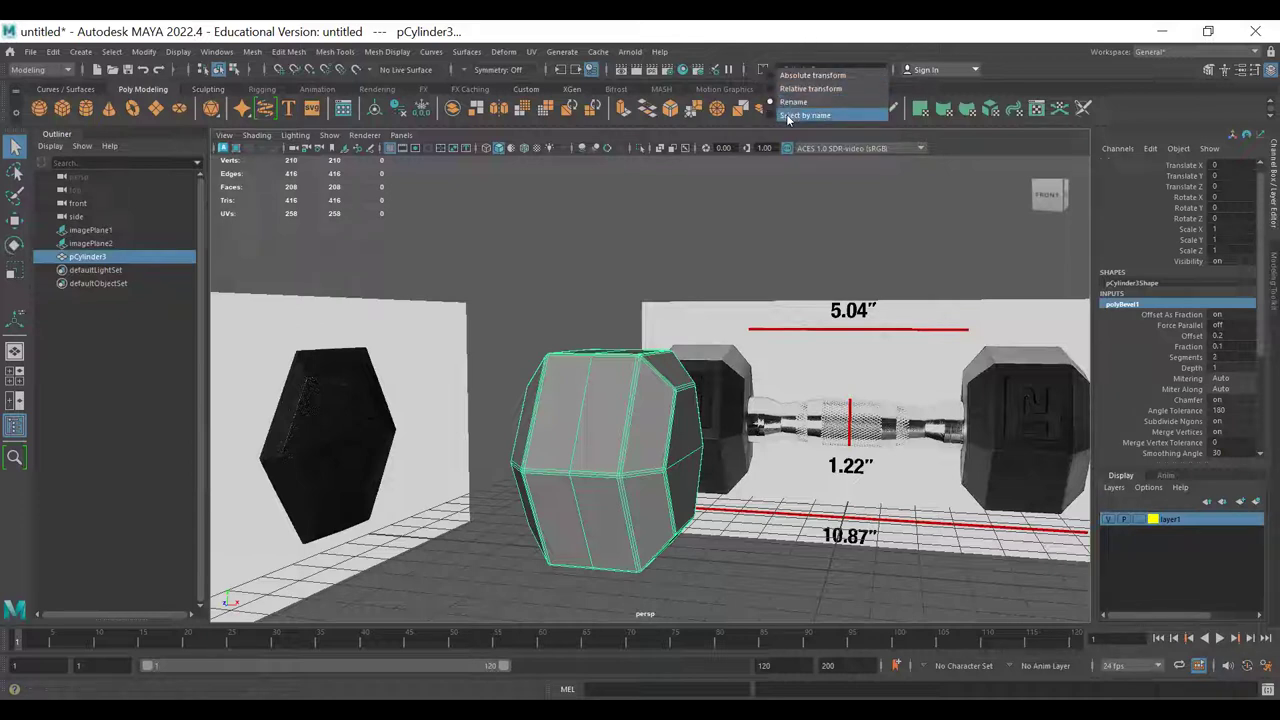
pyautogui.click(788, 115)
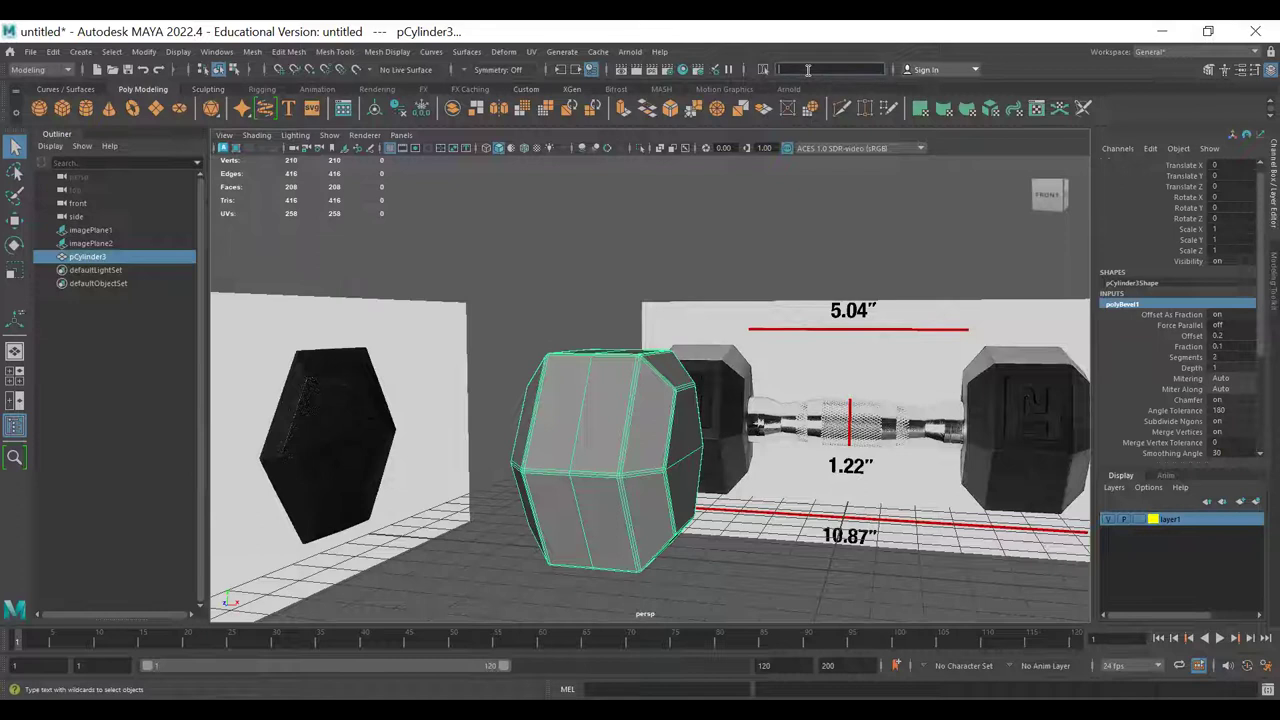
pyautogui.click(803, 66)
pyautogui.write('polyBevel1')
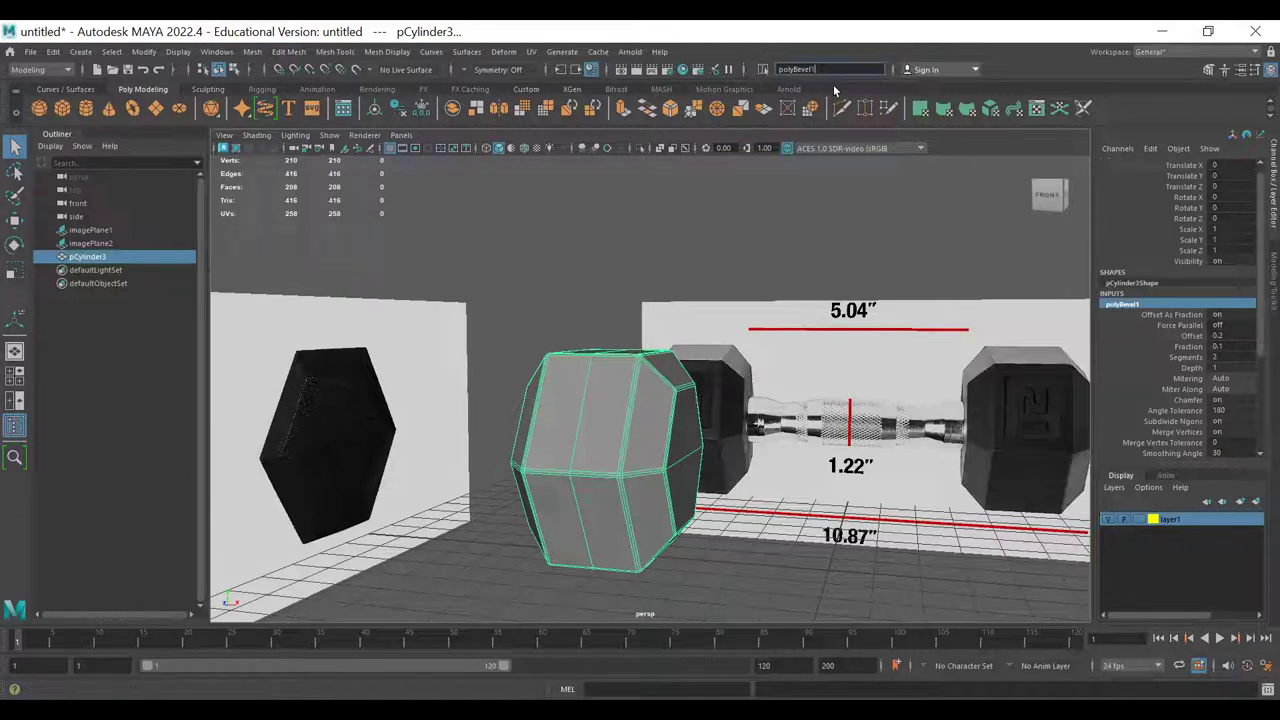
pyautogui.press('Return')
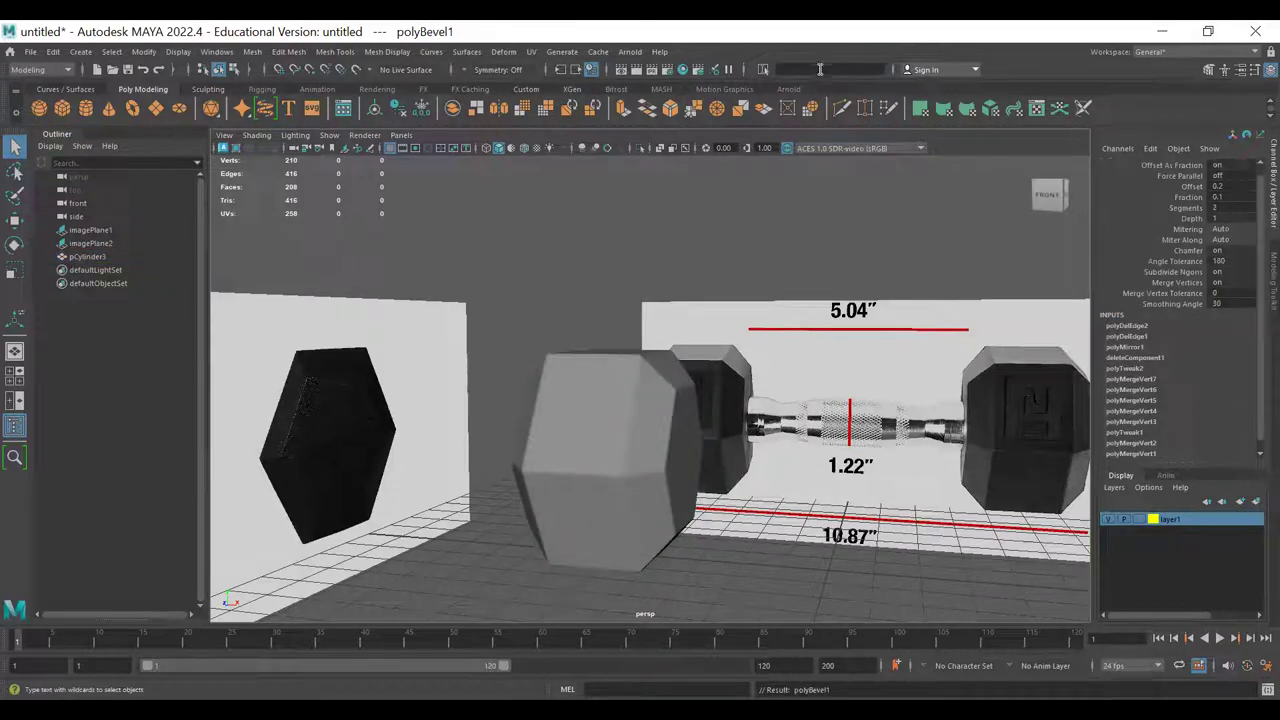
pyautogui.keyDown('alt'); pyautogui.moveTo(447, 345); pyautogui.dragTo(508, 279); pyautogui.keyUp('alt')
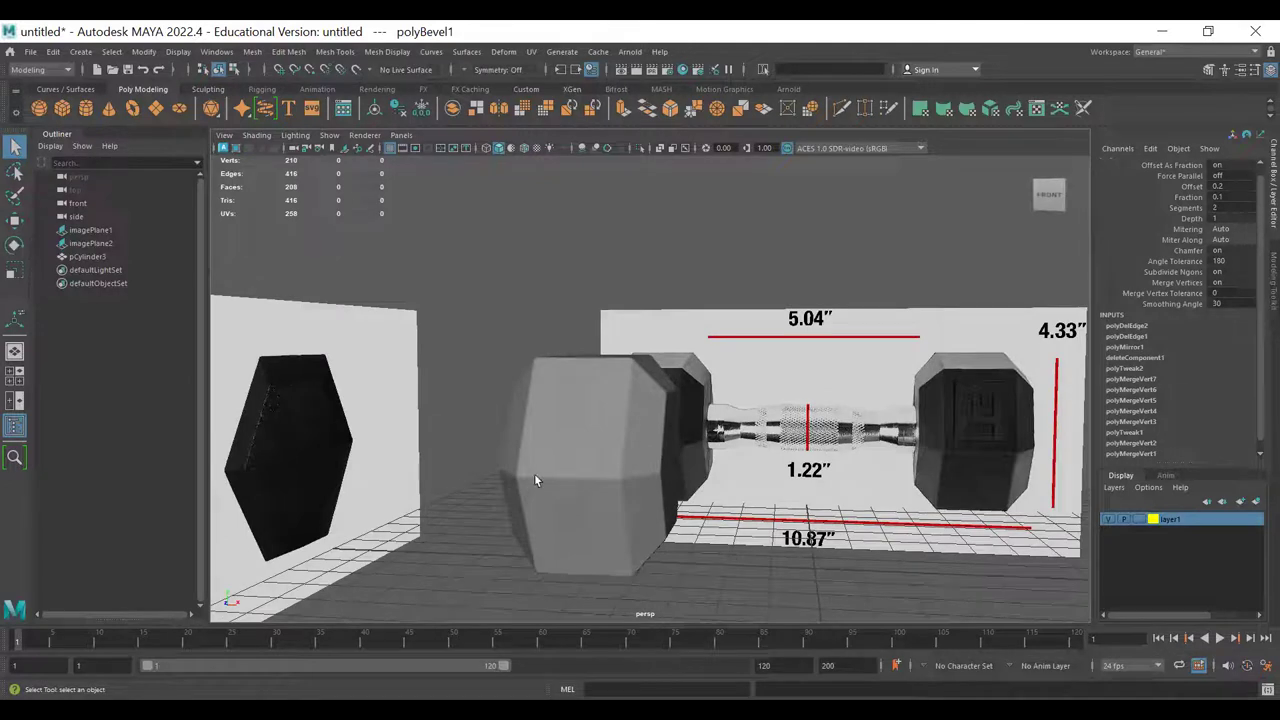
# - Undo the head's bevel and select the unbevelled dumbbell head
pyautogui.hotkey('ctrl', 'z')
pyautogui.click(555, 421)
pyautogui.scroll(5, 720, 425)
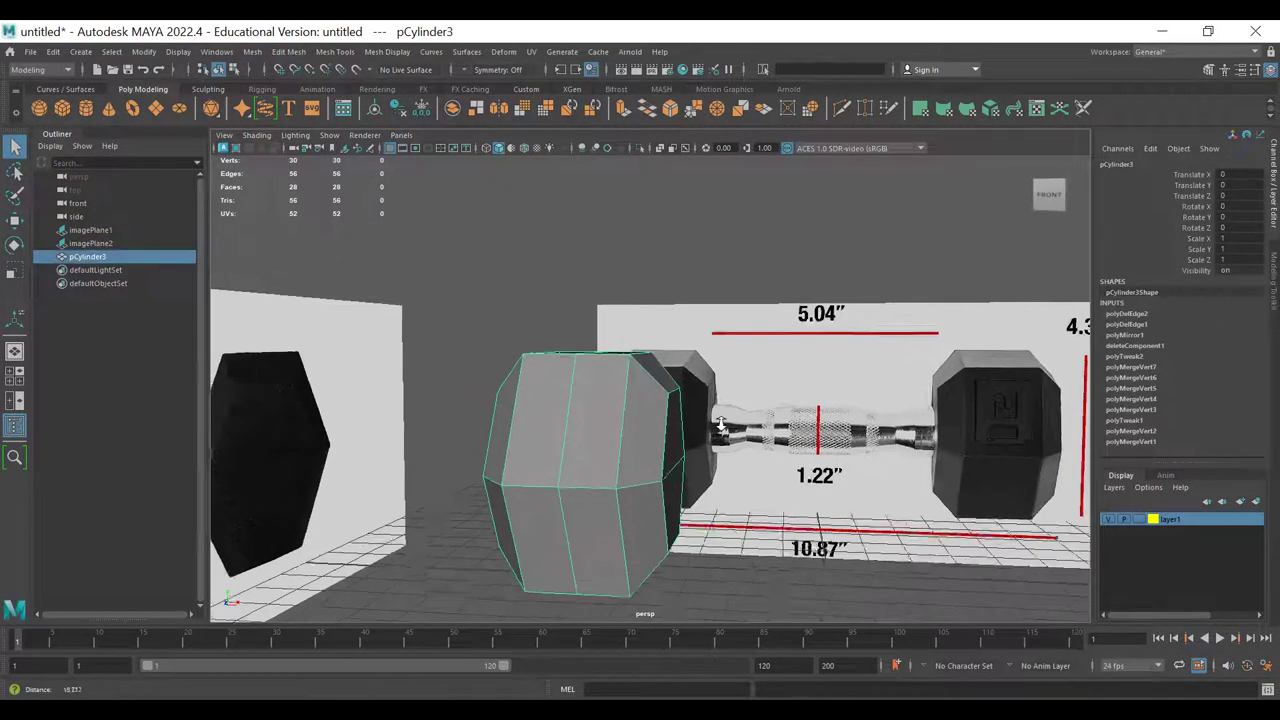
pyautogui.keyDown('alt'); pyautogui.moveTo(780, 394); pyautogui.dragTo(737, 403); pyautogui.keyUp('alt')
pyautogui.keyDown('alt'); pyautogui.moveTo(557, 328); pyautogui.dragTo(596, 391); pyautogui.keyUp('alt')
pyautogui.keyDown('alt'); pyautogui.moveTo(568, 396); pyautogui.dragTo(580, 368, button='middle'); pyautogui.keyUp('alt')
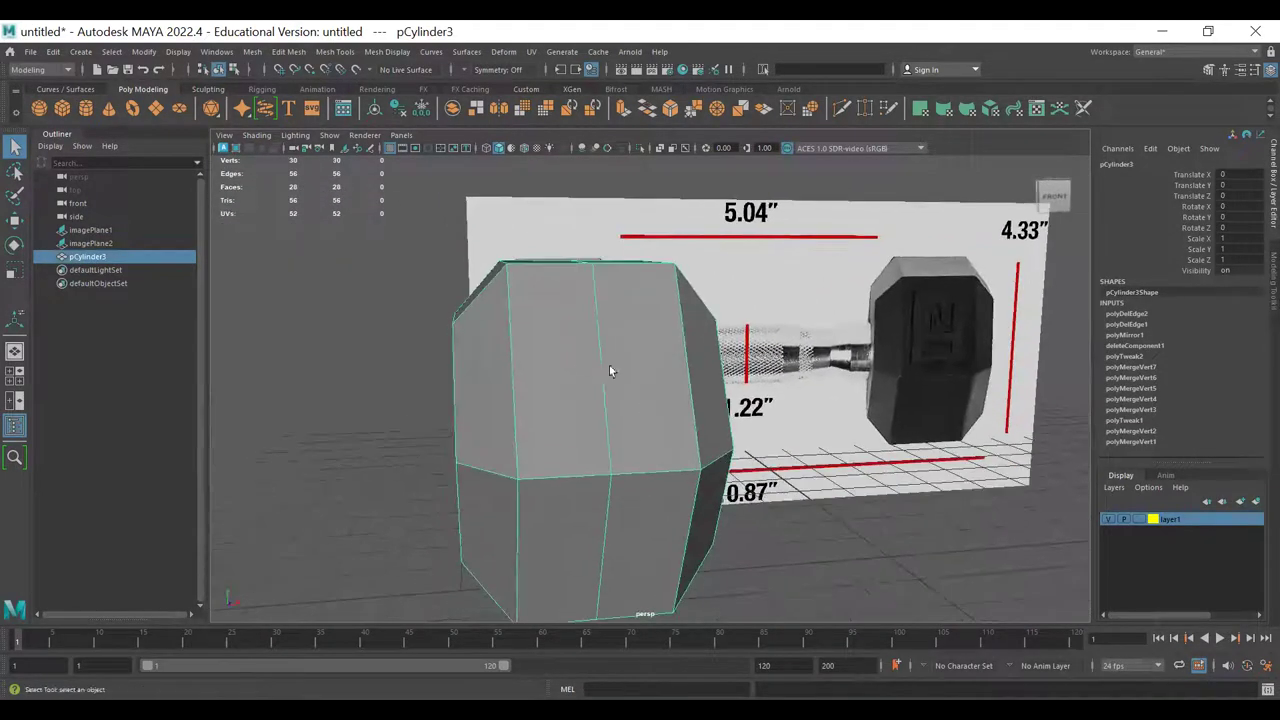
pyautogui.keyDown('alt'); pyautogui.moveTo(660, 394); pyautogui.dragTo(641, 371); pyautogui.keyUp('alt')
pyautogui.keyDown('alt'); pyautogui.moveTo(666, 320); pyautogui.dragTo(712, 355, button='right'); pyautogui.keyUp('alt')
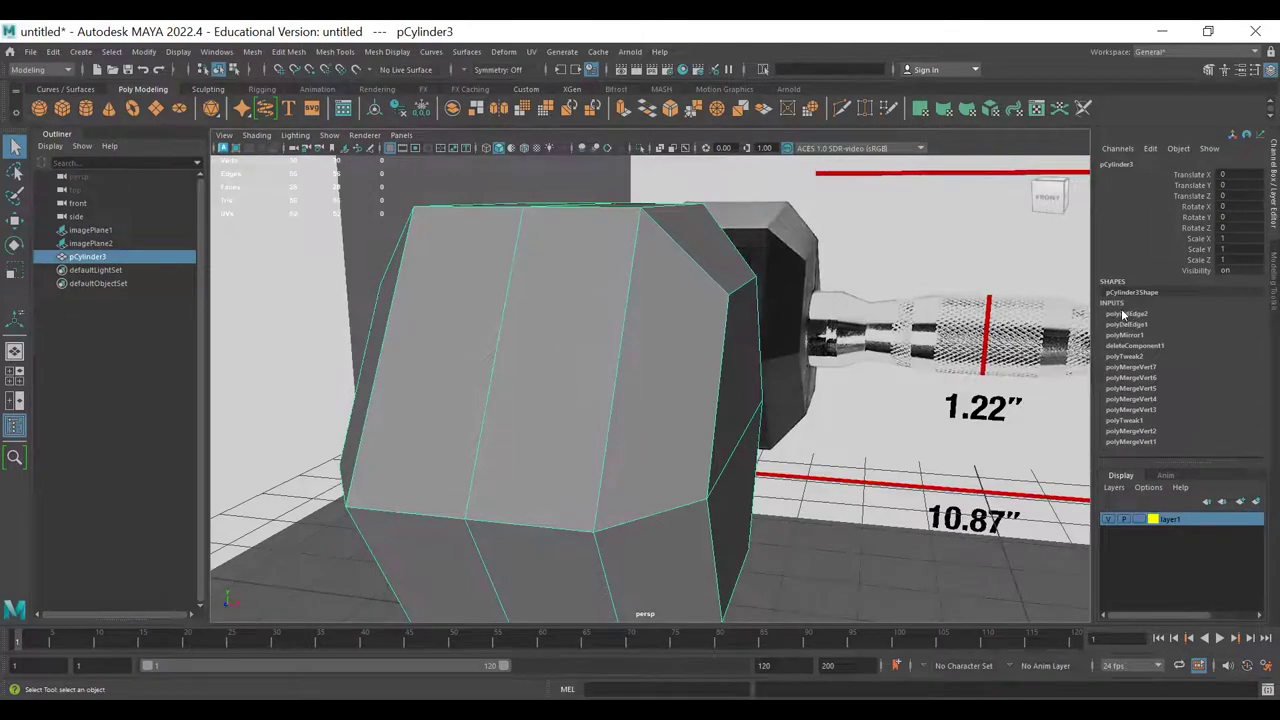
# - Select the head's edges, leaving out the middle loop, the dividing edges across the end caps and the handle-side cap's outline
pyautogui.keyDown('alt'); pyautogui.moveTo(751, 388); pyautogui.dragTo(633, 352); pyautogui.keyUp('alt')
pyautogui.keyDown('alt'); pyautogui.moveTo(633, 352); pyautogui.dragTo(700, 454, button='right'); pyautogui.keyUp('alt')
pyautogui.moveTo(700, 454)
pyautogui.keyDown('alt'); pyautogui.mouseDown()
pyautogui.moveTo(587, 477)
pyautogui.moveTo(685, 440)
pyautogui.mouseUp(); pyautogui.keyUp('alt')
pyautogui.moveTo(685, 420); pyautogui.dragTo(690, 340, button='right')
pyautogui.moveTo(840, 211); pyautogui.dragTo(400, 620)
pyautogui.keyDown('alt'); pyautogui.moveTo(671, 326); pyautogui.dragTo(697, 440, button='right'); pyautogui.keyUp('alt')
pyautogui.keyDown('ctrl'); pyautogui.click(697, 443); pyautogui.keyUp('ctrl')
pyautogui.keyDown('alt'); pyautogui.moveTo(302, 538); pyautogui.dragTo(466, 487); pyautogui.keyUp('alt')
pyautogui.keyDown('alt'); pyautogui.moveTo(547, 458); pyautogui.dragTo(751, 379); pyautogui.keyUp('alt')
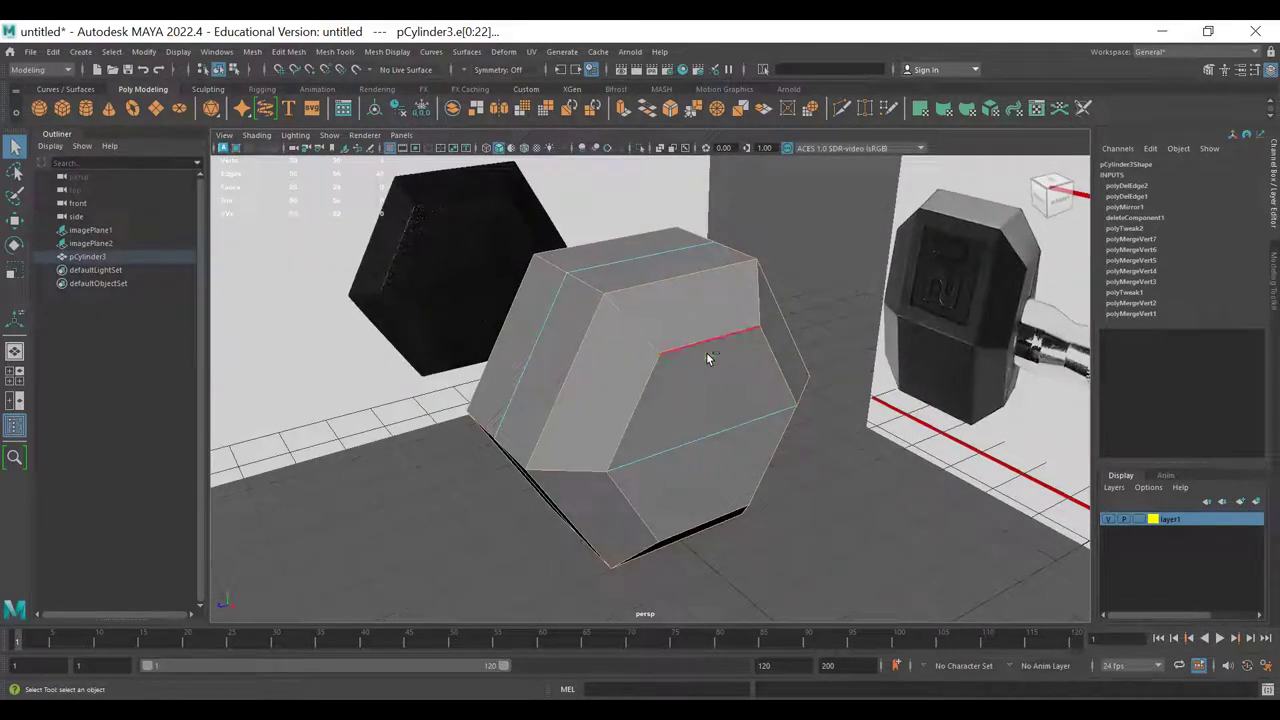
pyautogui.keyDown('ctrl'); pyautogui.click(630, 422); pyautogui.keyUp('ctrl')
pyautogui.keyDown('alt'); pyautogui.moveTo(781, 367); pyautogui.dragTo(860, 490); pyautogui.keyUp('alt')
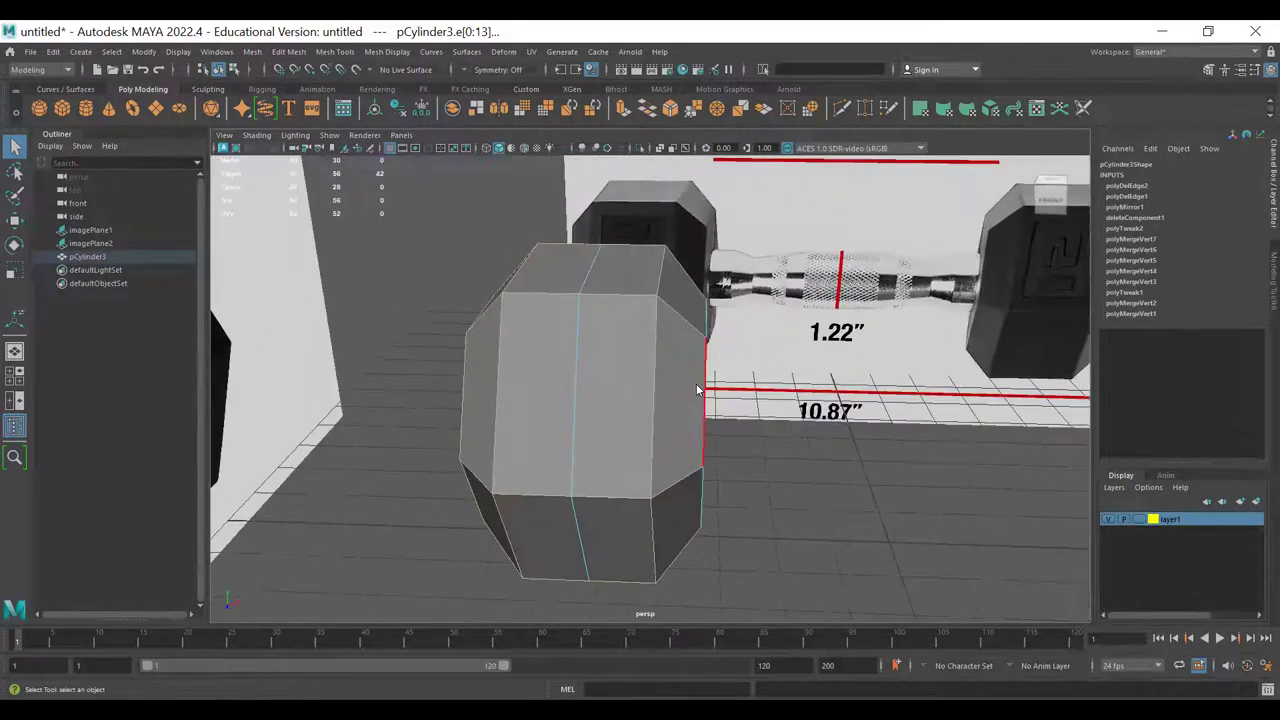
# - Bevel the selected edges with a fraction of 0.1 and 2 segments
pyautogui.keyDown('shift'); pyautogui.moveTo(697, 390); pyautogui.dragTo(766, 382, button='right'); pyautogui.keyUp('shift')
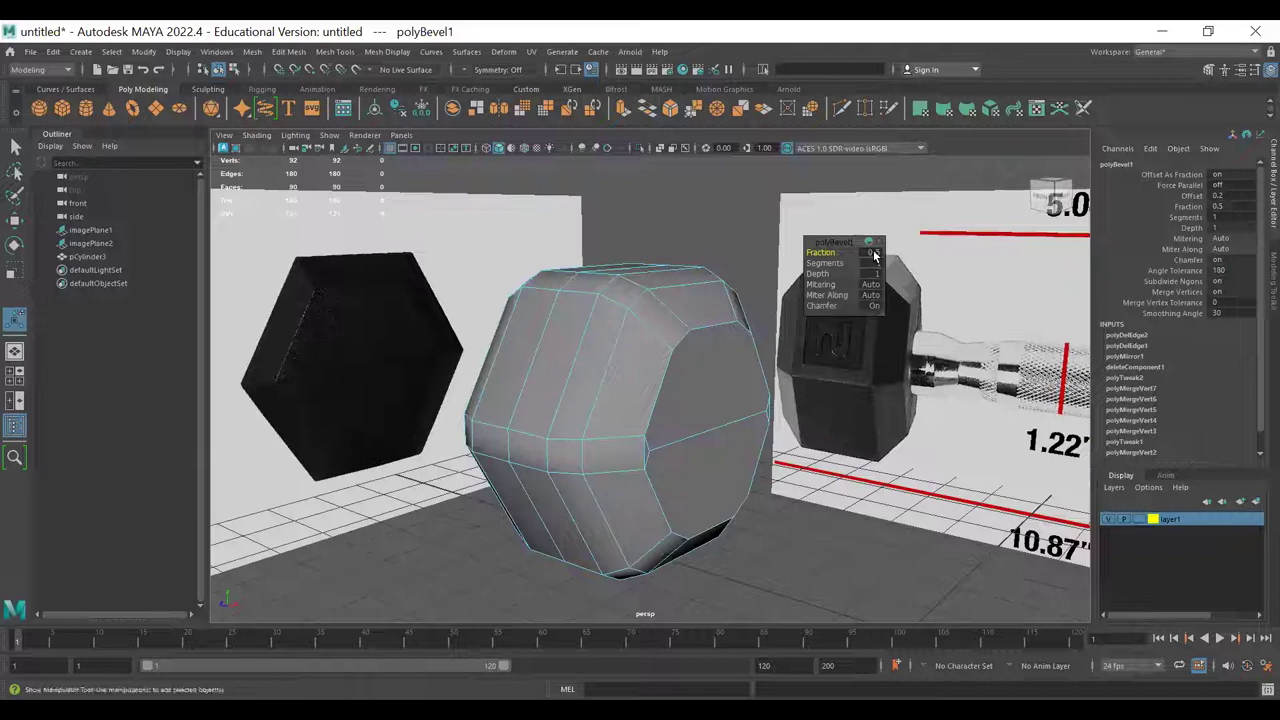
pyautogui.click(872, 253)
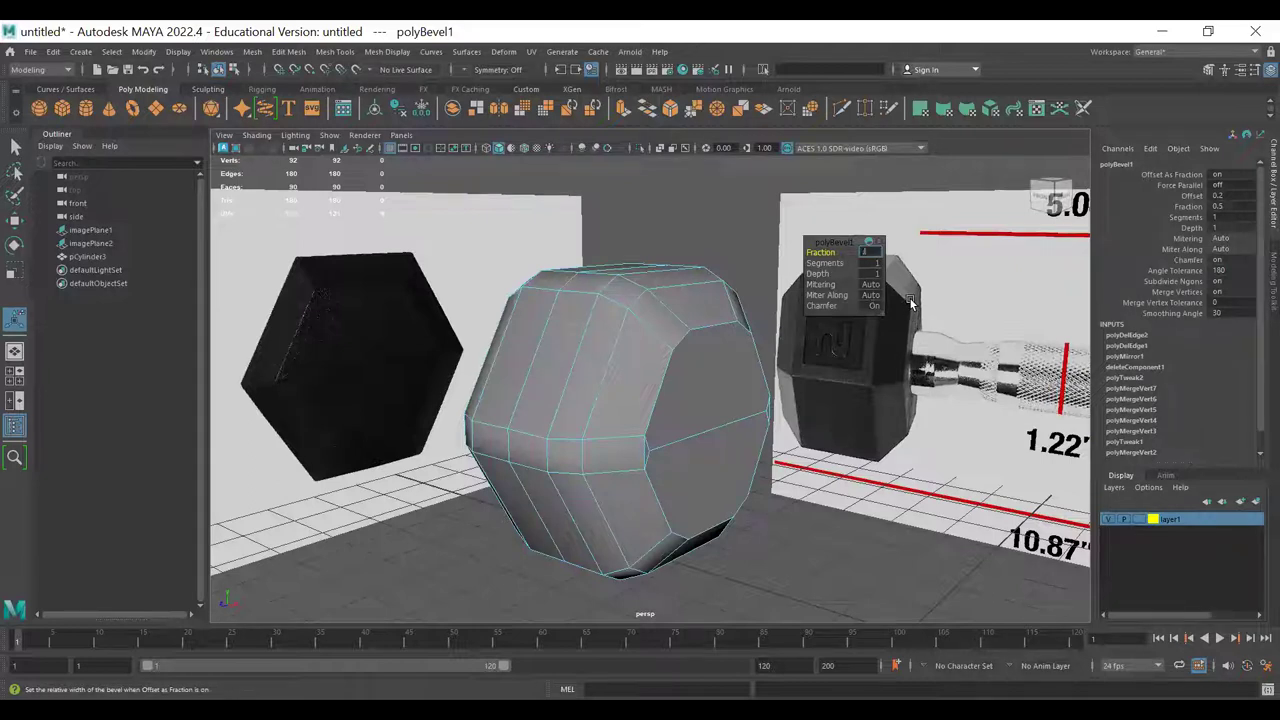
pyautogui.write('0.1')
pyautogui.press('Return')
pyautogui.click(871, 263)
pyautogui.write('2')
pyautogui.press('Return')
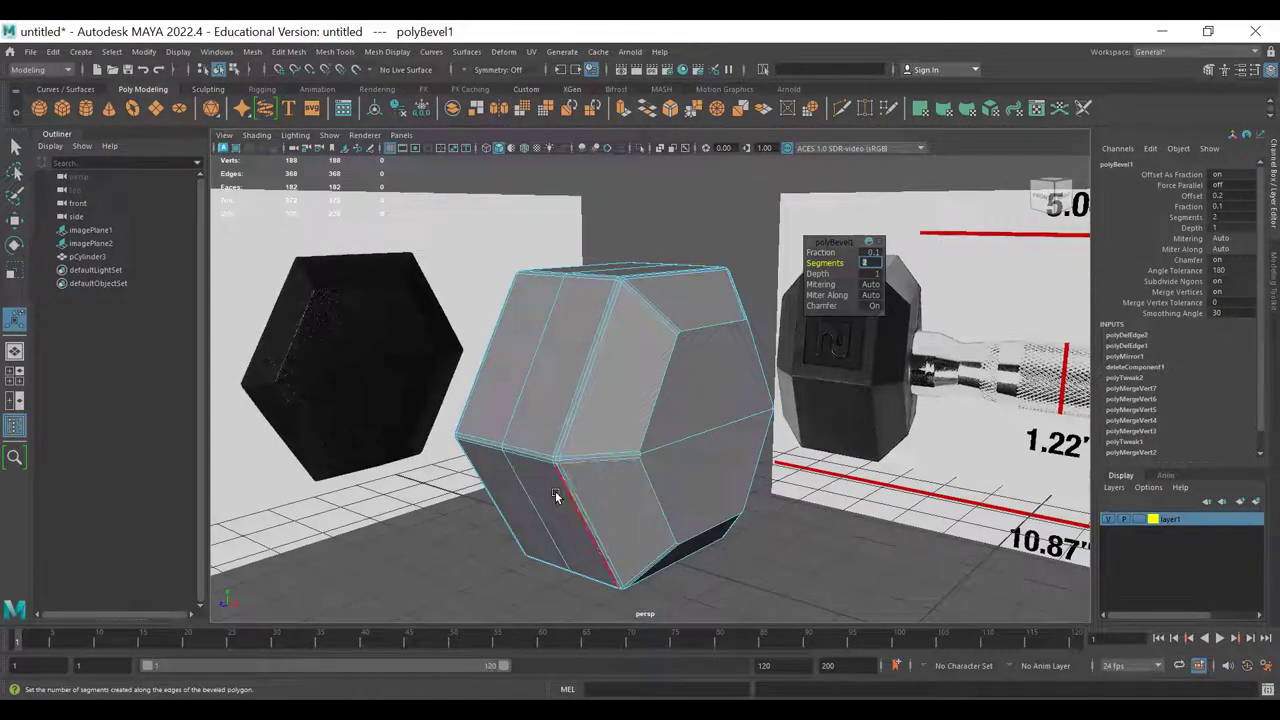
# - Inspect the new bevel deselected and with wireframe, up close where it meets the outline of the end cap
pyautogui.scroll(6, 679, 348)
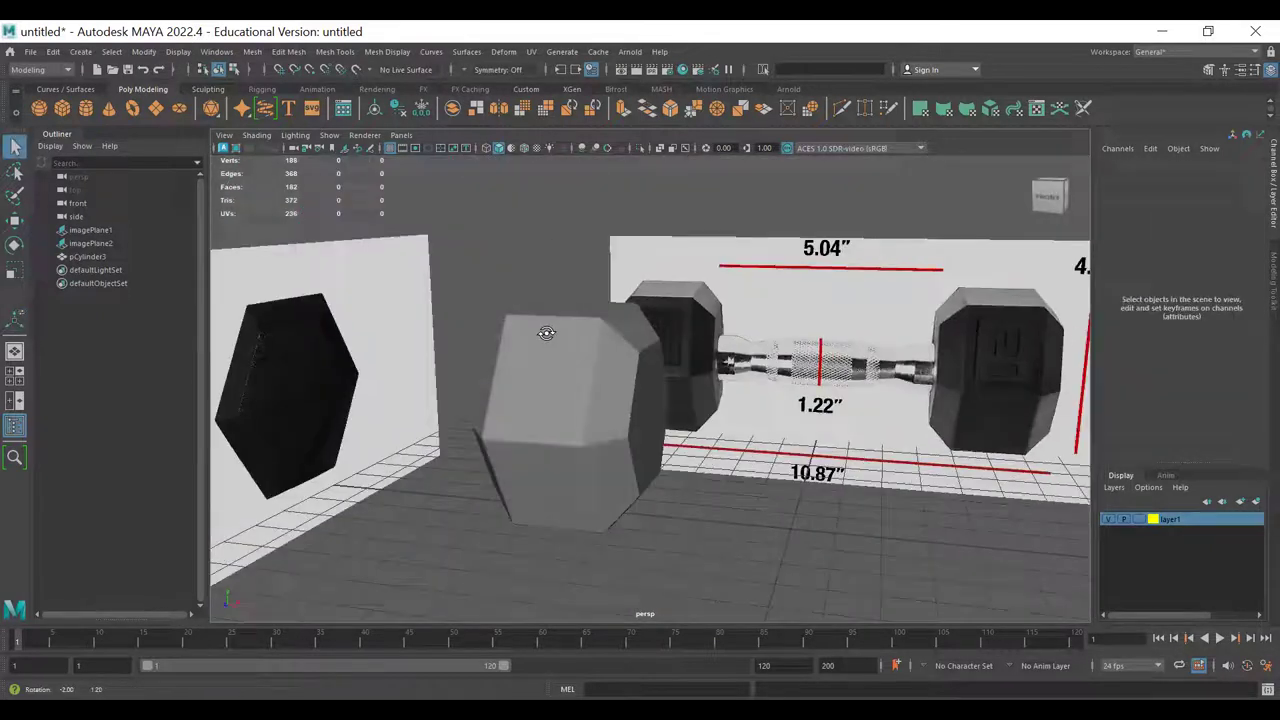
pyautogui.keyDown('alt'); pyautogui.moveTo(560, 370); pyautogui.dragTo(462, 350); pyautogui.keyUp('alt')
pyautogui.keyDown('alt'); pyautogui.moveTo(462, 350); pyautogui.dragTo(808, 424, button='right'); pyautogui.keyUp('alt')
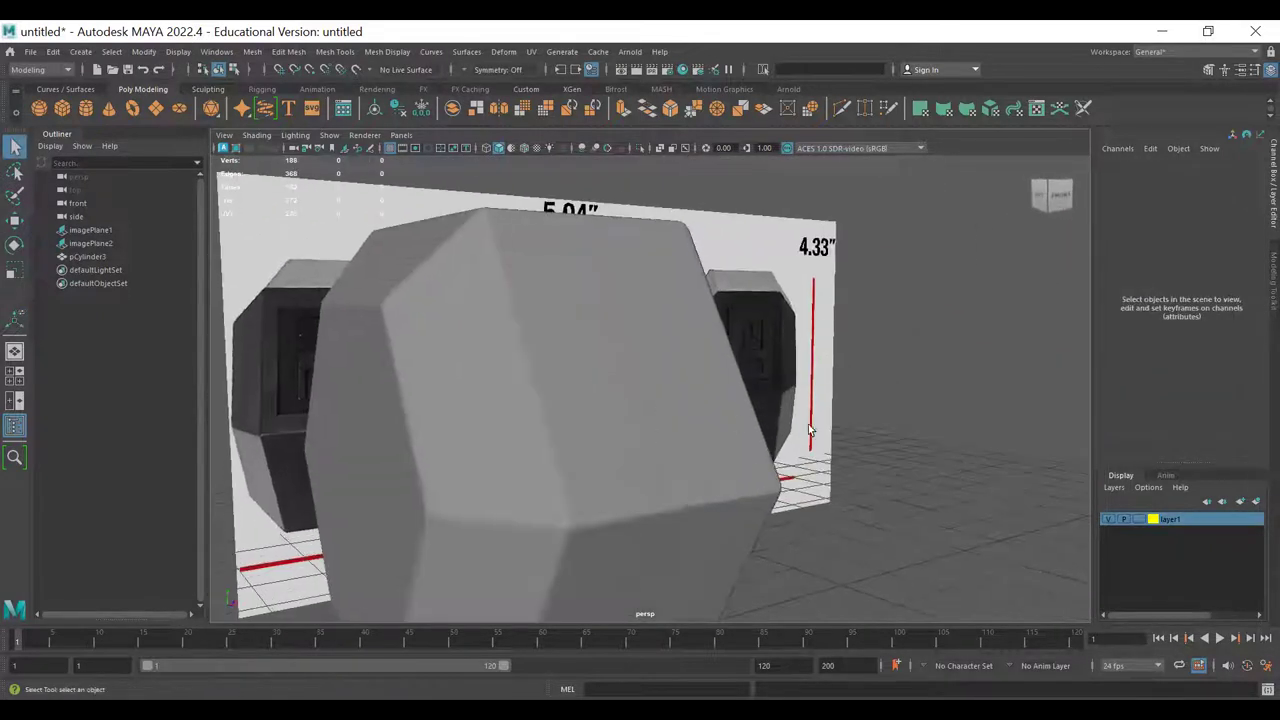
pyautogui.keyDown('alt'); pyautogui.moveTo(808, 424); pyautogui.dragTo(656, 431); pyautogui.keyUp('alt')
pyautogui.keyDown('alt'); pyautogui.moveTo(656, 431); pyautogui.dragTo(921, 473, button='right'); pyautogui.keyUp('alt')
pyautogui.click(542, 264)
pyautogui.keyDown('alt'); pyautogui.moveTo(542, 264); pyautogui.dragTo(573, 373); pyautogui.keyUp('alt')
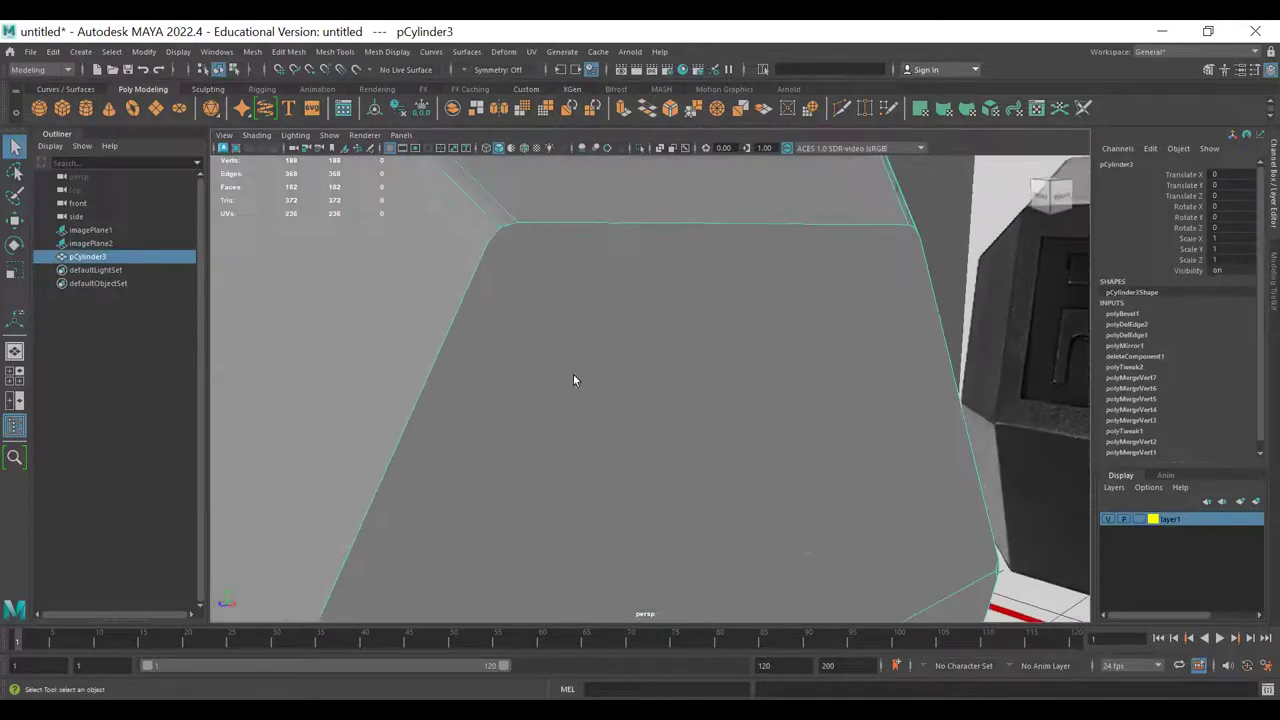
pyautogui.keyDown('alt'); pyautogui.moveTo(565, 287); pyautogui.dragTo(584, 304); pyautogui.keyUp('alt')
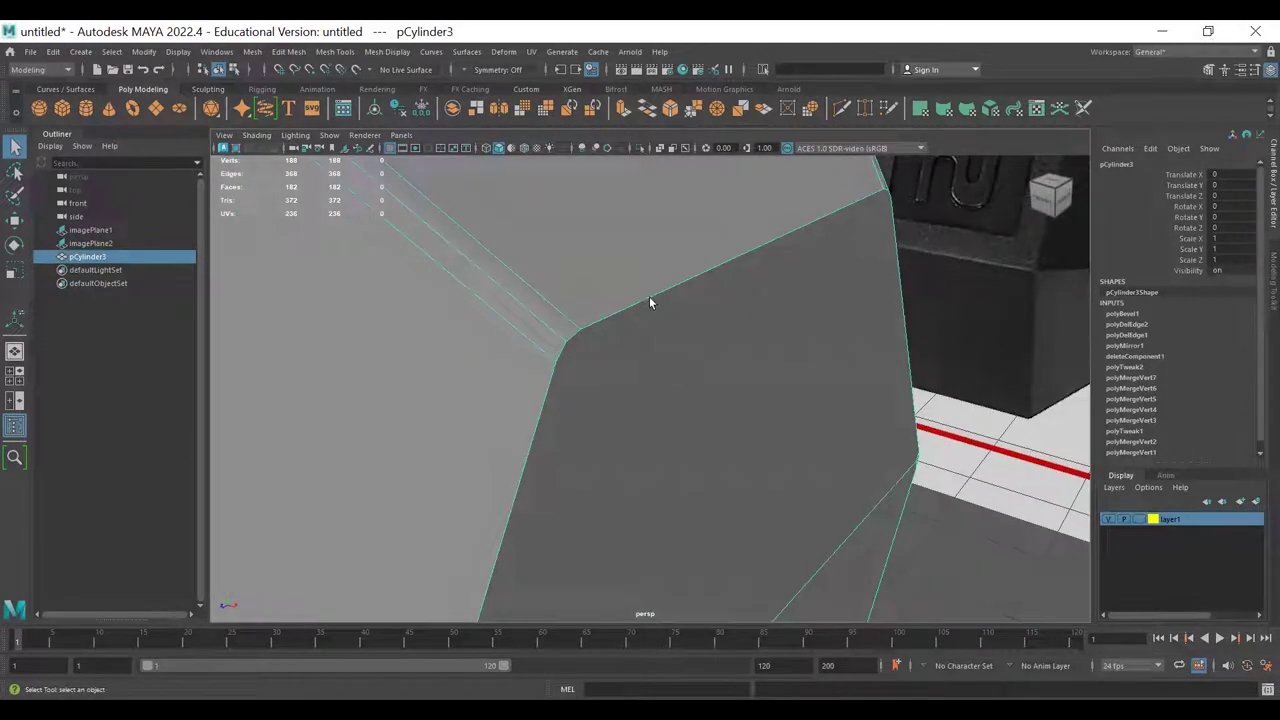
# - Select only the edges at the handle-side end cap, using wireframe display to exclude the rest of the head, and restore shaded display
pyautogui.press('F10')
pyautogui.click(558, 382)
pyautogui.keyDown('shift'); pyautogui.click(558, 382); pyautogui.keyUp('shift')
pyautogui.keyDown('alt'); pyautogui.moveTo(634, 400); pyautogui.dragTo(606, 395, button='right'); pyautogui.keyUp('alt')
pyautogui.keyDown('alt'); pyautogui.moveTo(864, 440); pyautogui.dragTo(606, 431, button='right'); pyautogui.keyUp('alt')
pyautogui.keyDown('alt'); pyautogui.moveTo(606, 431); pyautogui.dragTo(705, 360); pyautogui.keyUp('alt')
pyautogui.press('4')
pyautogui.moveTo(674, 525); pyautogui.dragTo(660, 544)
pyautogui.keyDown('ctrl'); pyautogui.moveTo(651, 305); pyautogui.dragTo(602, 540); pyautogui.keyUp('ctrl')
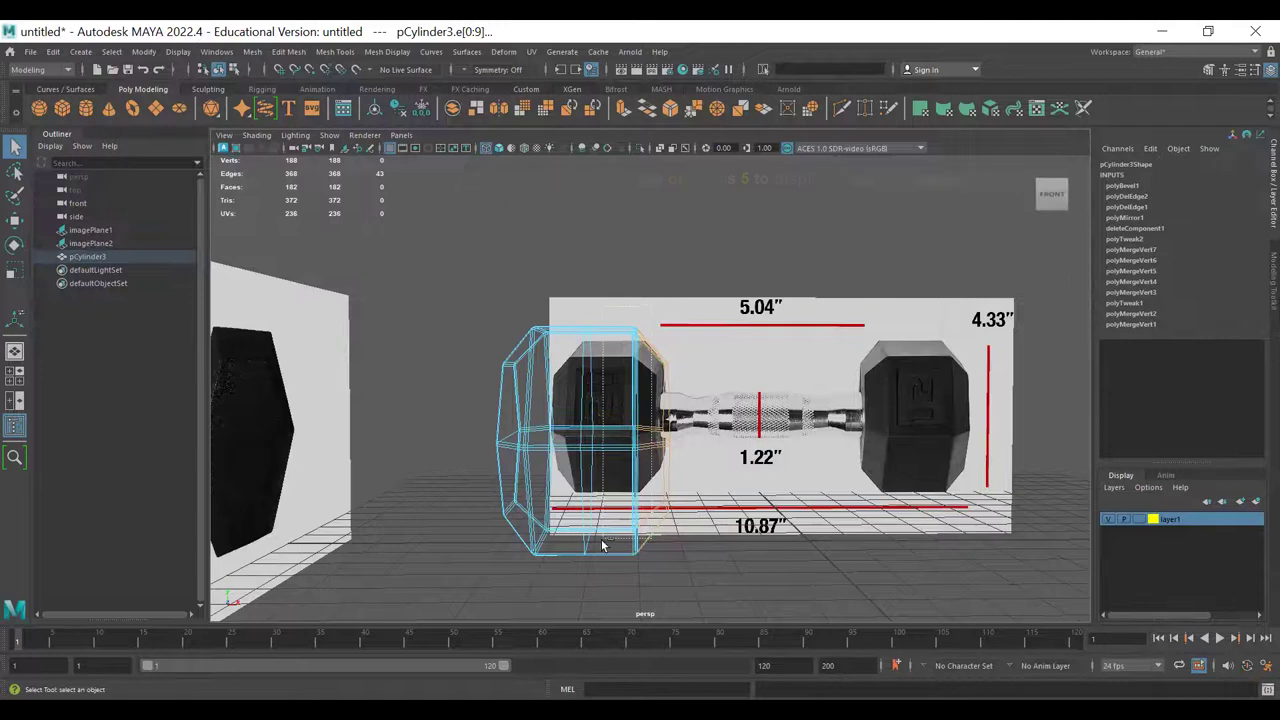
pyautogui.moveTo(645, 590)
pyautogui.keyDown('alt'); pyautogui.mouseDown()
pyautogui.moveTo(614, 457)
pyautogui.moveTo(833, 508)
pyautogui.mouseUp(); pyautogui.keyUp('alt')
pyautogui.press('5')
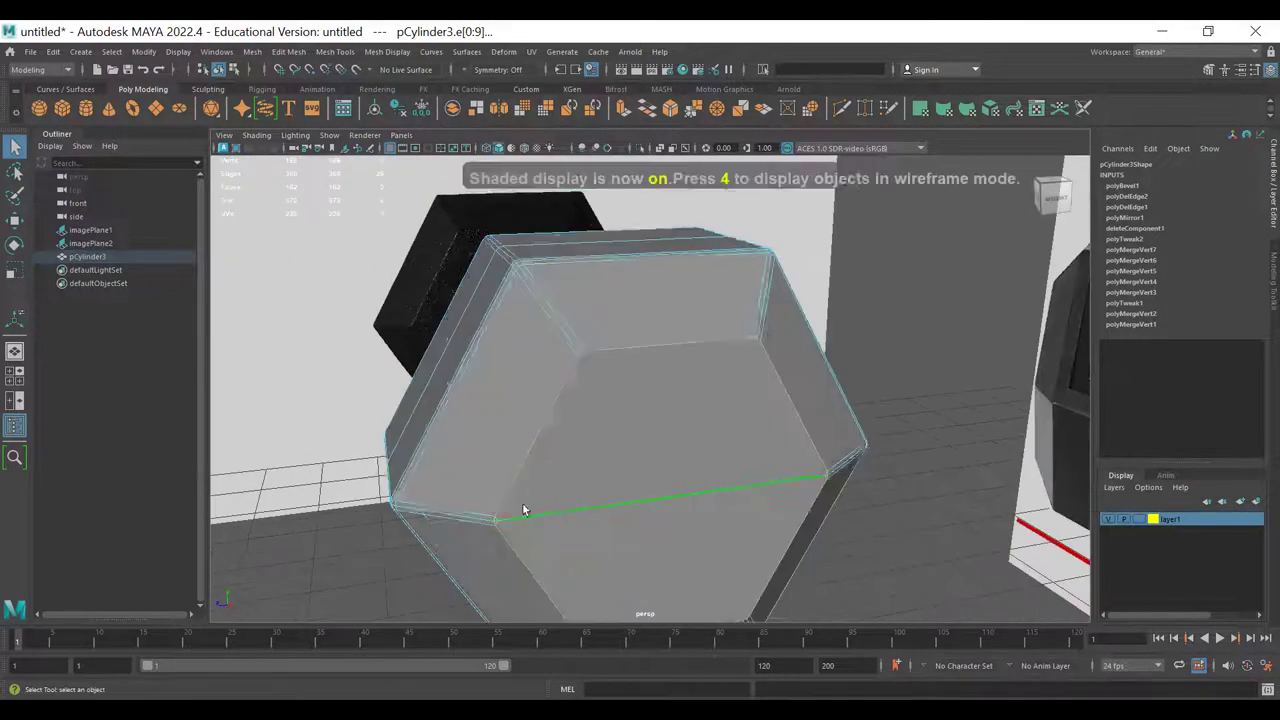
# - Remove the short bevel edges at one end of the cap's dividing edge, and that dividing edge, from the selection
pyautogui.scroll(4, 450, 520)
pyautogui.keyDown('alt'); pyautogui.moveTo(447, 522); pyautogui.dragTo(553, 297, button='middle'); pyautogui.keyUp('alt')
pyautogui.scroll(4, 567, 512)
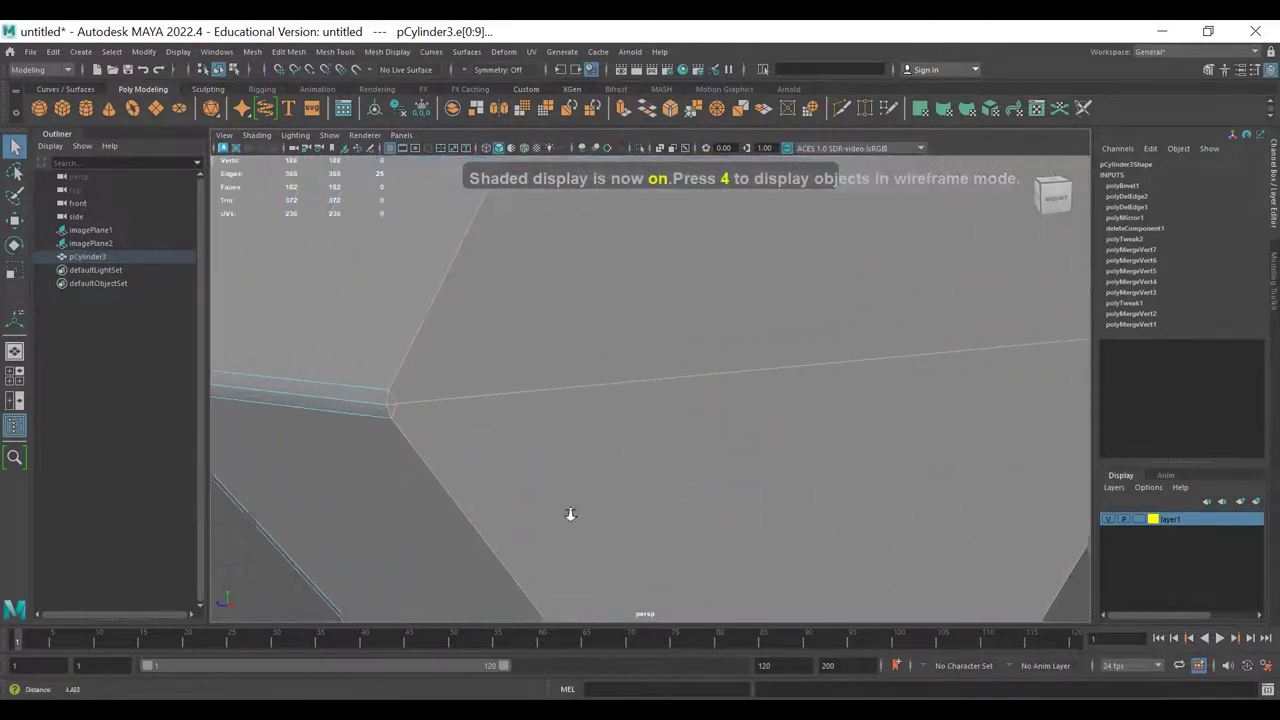
pyautogui.keyDown('ctrl'); pyautogui.click(389, 398); pyautogui.keyUp('ctrl')
pyautogui.keyDown('ctrl'); pyautogui.click(387, 411); pyautogui.keyUp('ctrl')
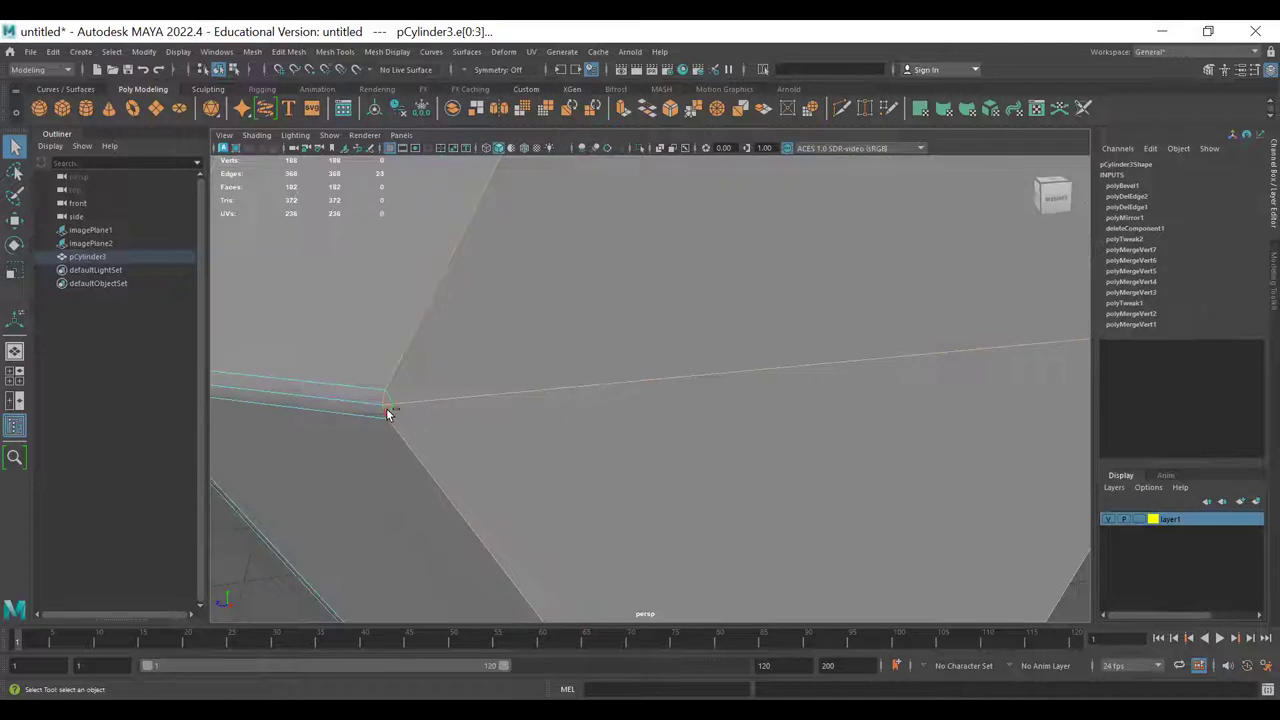
pyautogui.keyDown('shift'); pyautogui.click(393, 417); pyautogui.keyUp('shift')
pyautogui.keyDown('ctrl'); pyautogui.click(391, 405); pyautogui.keyUp('ctrl')
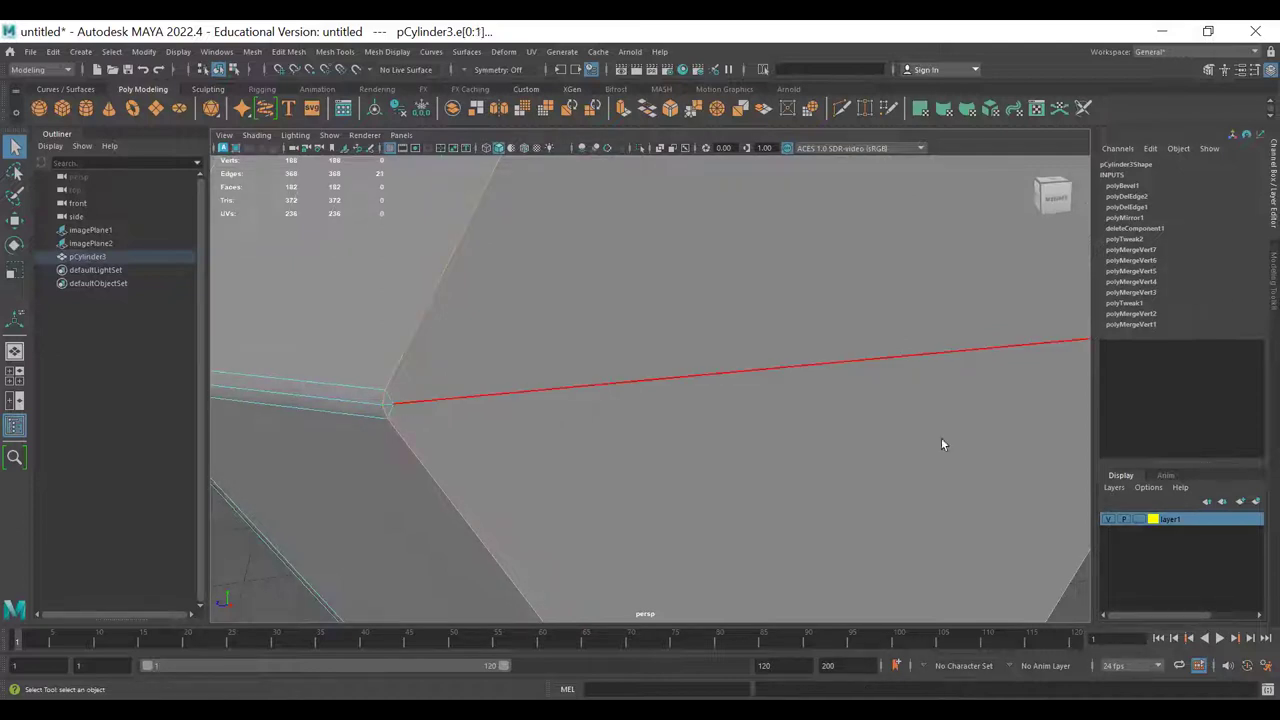
# - Deselect the short bevel edges at the opposite end of the cap's dividing edge
pyautogui.keyDown('alt'); pyautogui.moveTo(957, 410); pyautogui.dragTo(447, 493, button='middle'); pyautogui.keyUp('alt')
pyautogui.keyDown('ctrl'); pyautogui.click(776, 408); pyautogui.keyUp('ctrl')
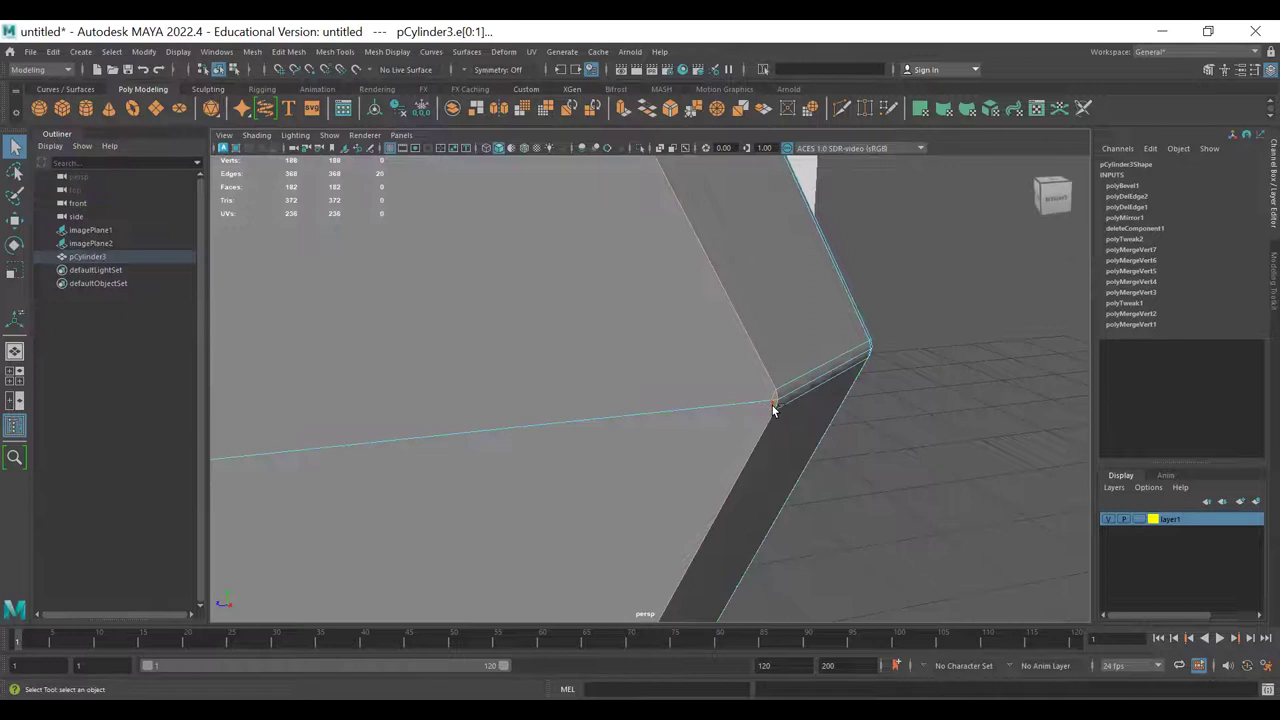
pyautogui.keyDown('ctrl'); pyautogui.click(774, 398); pyautogui.keyUp('ctrl')
pyautogui.keyDown('alt'); pyautogui.moveTo(801, 436); pyautogui.dragTo(677, 410); pyautogui.keyUp('alt')
pyautogui.scroll(-4, 677, 410)
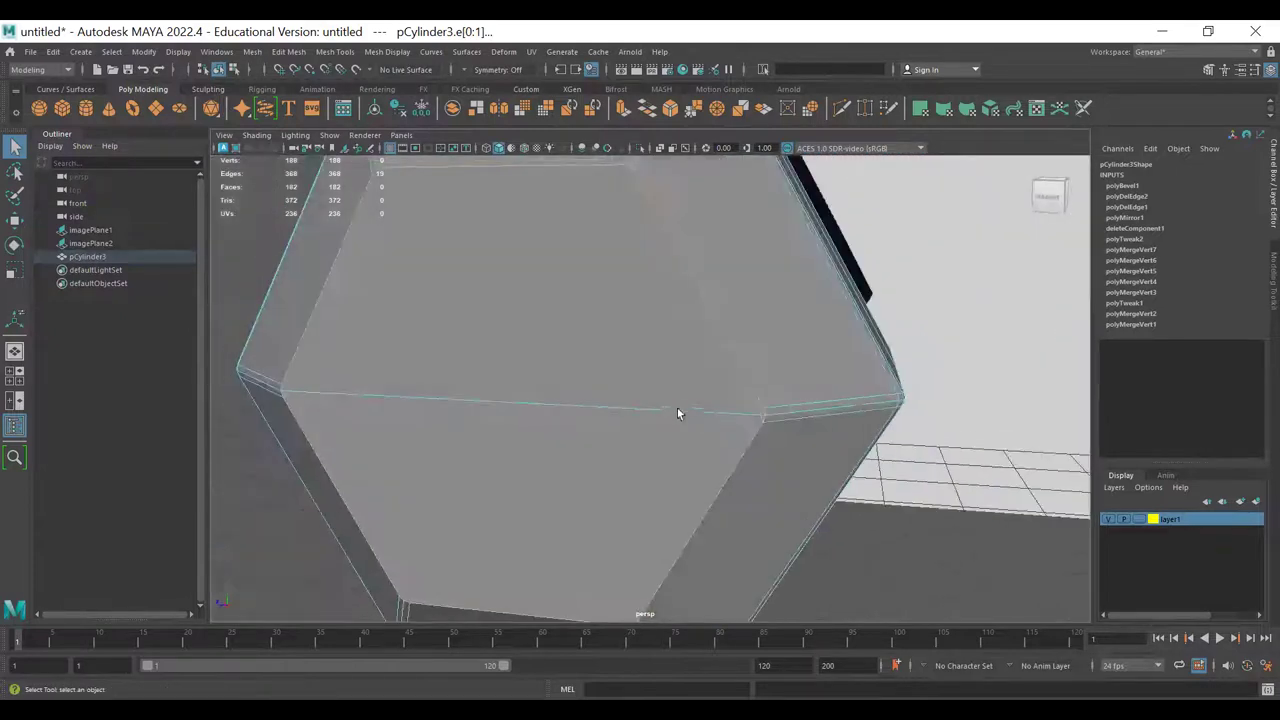
pyautogui.scroll(5, 750, 440)
pyautogui.scroll(-3, 866, 472)
pyautogui.keyDown('ctrl'); pyautogui.click(786, 396); pyautogui.keyUp('ctrl')
# - Bevel the selected end cap outline with a fraction of 0.6 and 2 segments
pyautogui.keyDown('alt'); pyautogui.moveTo(775, 398); pyautogui.dragTo(450, 335, button='right'); pyautogui.keyUp('alt')
pyautogui.keyDown('alt'); pyautogui.moveTo(490, 305); pyautogui.dragTo(574, 300); pyautogui.keyUp('alt')
pyautogui.keyDown('alt'); pyautogui.moveTo(612, 562); pyautogui.dragTo(650, 450, button='middle'); pyautogui.keyUp('alt')
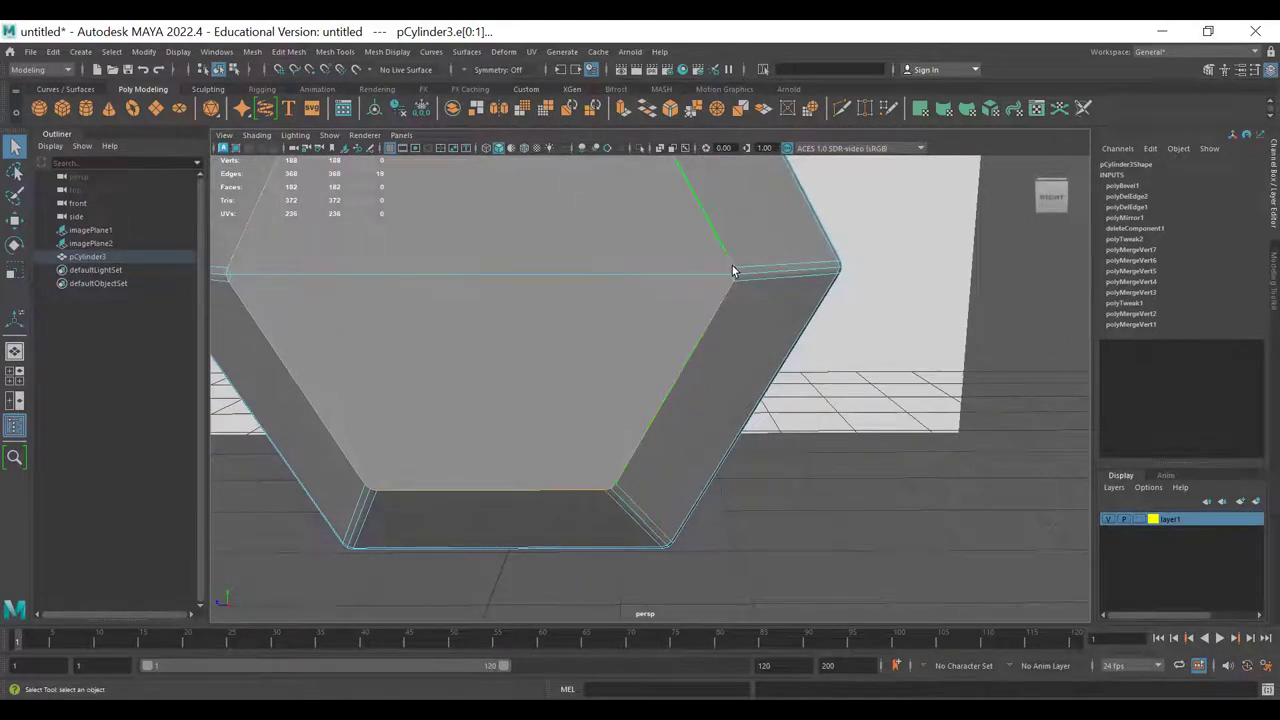
pyautogui.keyDown('alt'); pyautogui.moveTo(737, 271); pyautogui.dragTo(783, 279, button='right'); pyautogui.keyUp('alt')
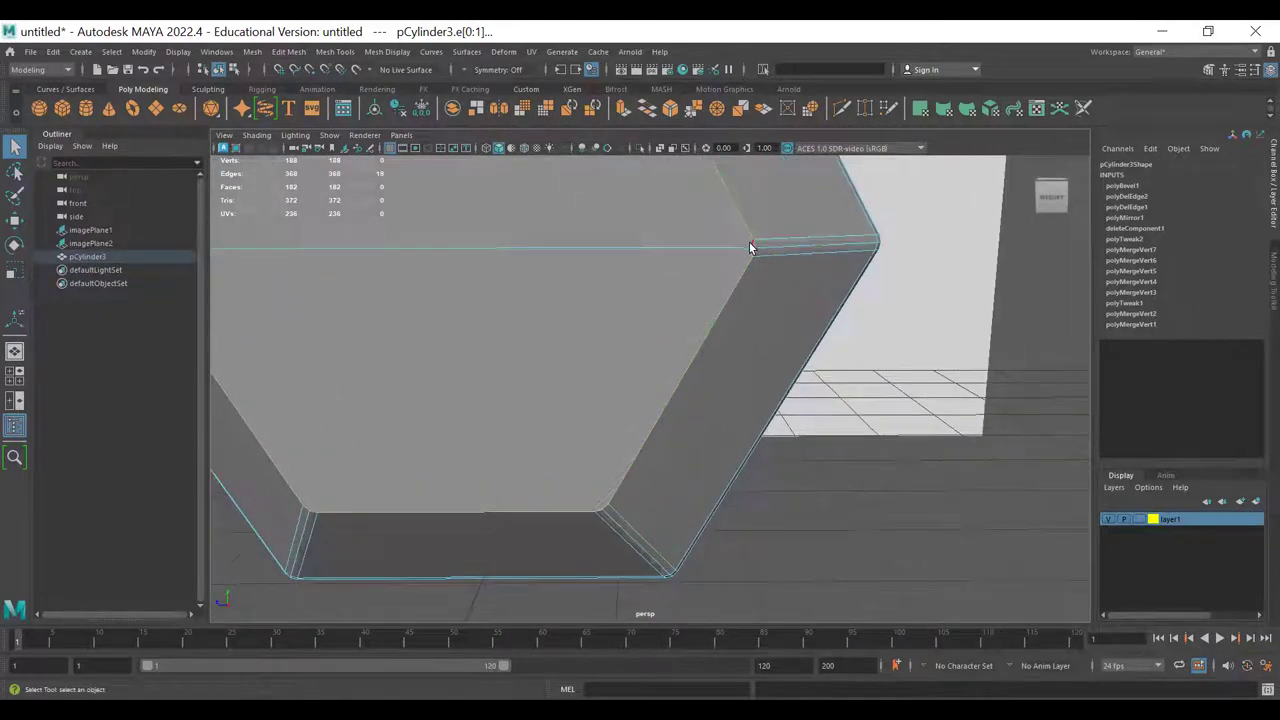
pyautogui.keyDown('alt'); pyautogui.moveTo(590, 264); pyautogui.dragTo(549, 269, button='right'); pyautogui.keyUp('alt')
pyautogui.keyDown('alt'); pyautogui.moveTo(528, 279); pyautogui.dragTo(589, 302); pyautogui.keyUp('alt')
pyautogui.keyDown('alt'); pyautogui.moveTo(483, 334); pyautogui.dragTo(503, 344, button='right'); pyautogui.keyUp('alt')
pyautogui.moveTo(503, 344)
pyautogui.keyDown('alt'); pyautogui.mouseDown()
pyautogui.moveTo(608, 374)
pyautogui.moveTo(420, 369)
pyautogui.moveTo(516, 352)
pyautogui.mouseUp(); pyautogui.keyUp('alt')
pyautogui.click(510, 334)
pyautogui.keyDown('shift'); pyautogui.moveTo(510, 334); pyautogui.dragTo(558, 322, button='right'); pyautogui.keyUp('shift')
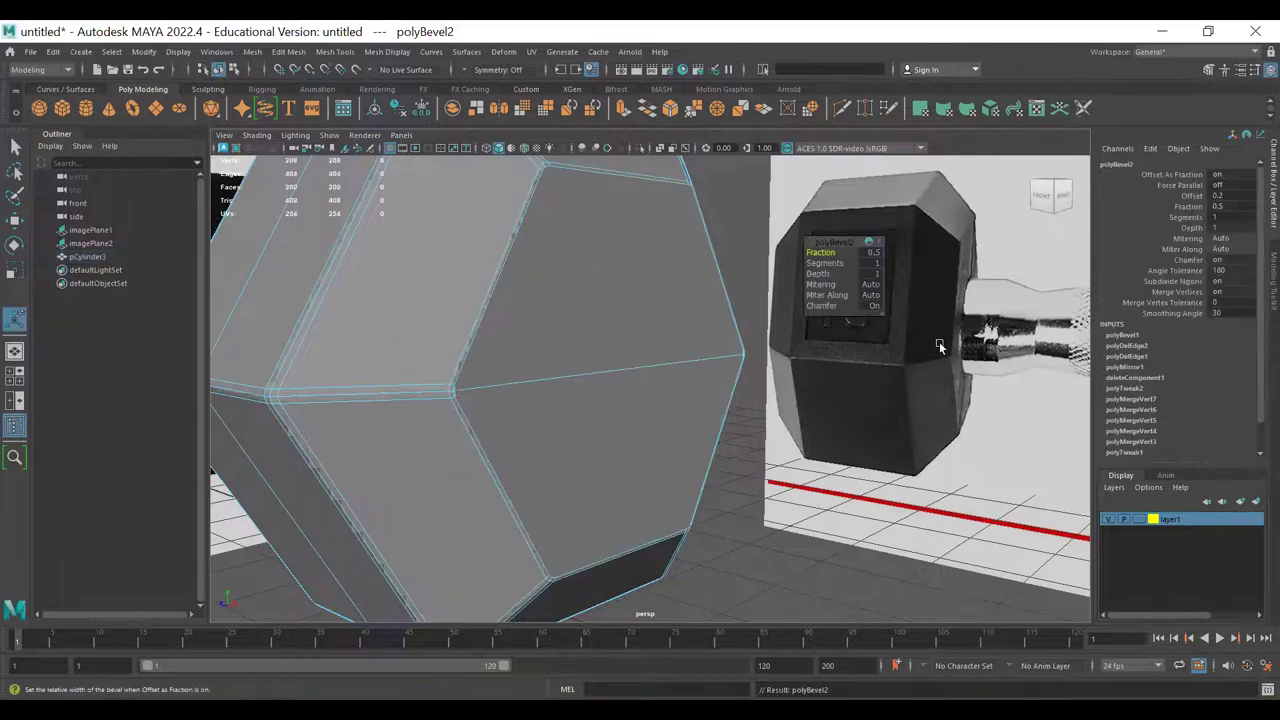
pyautogui.click(874, 254)
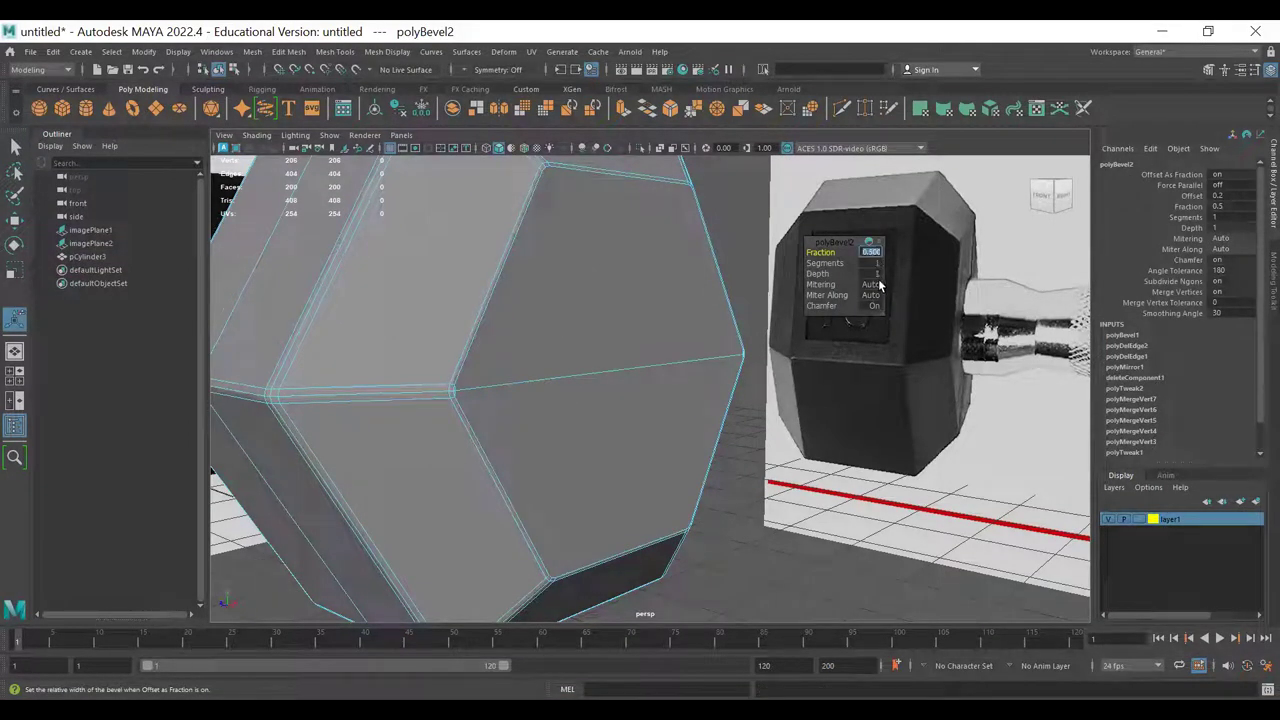
pyautogui.write('.6')
pyautogui.press('Tab')
pyautogui.write('2')
# - Examine the cap outline's bevel where it meets the existing bevels at both ends of the dividing edge
pyautogui.keyDown('alt'); pyautogui.moveTo(403, 400); pyautogui.dragTo(363, 403); pyautogui.keyUp('alt')
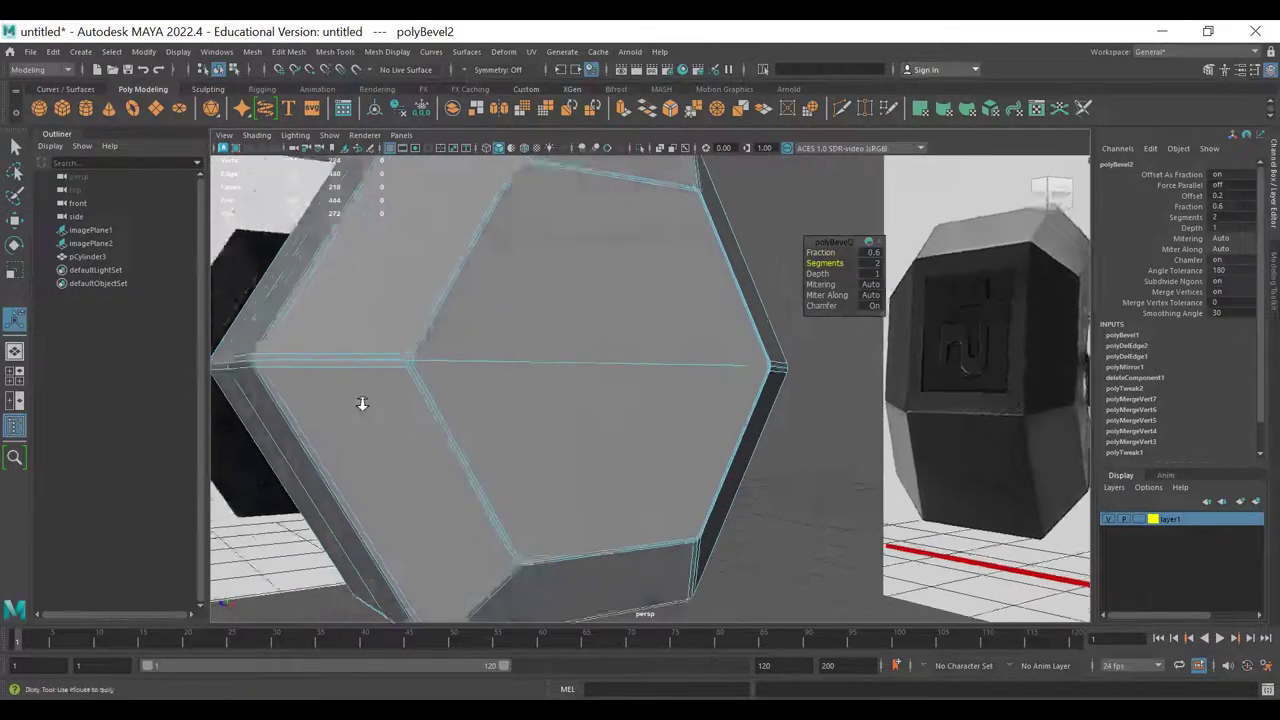
pyautogui.keyDown('alt'); pyautogui.moveTo(363, 403); pyautogui.dragTo(414, 417, button='right'); pyautogui.keyUp('alt')
pyautogui.keyDown('alt'); pyautogui.moveTo(414, 417); pyautogui.dragTo(732, 449, button='middle'); pyautogui.keyUp('alt')
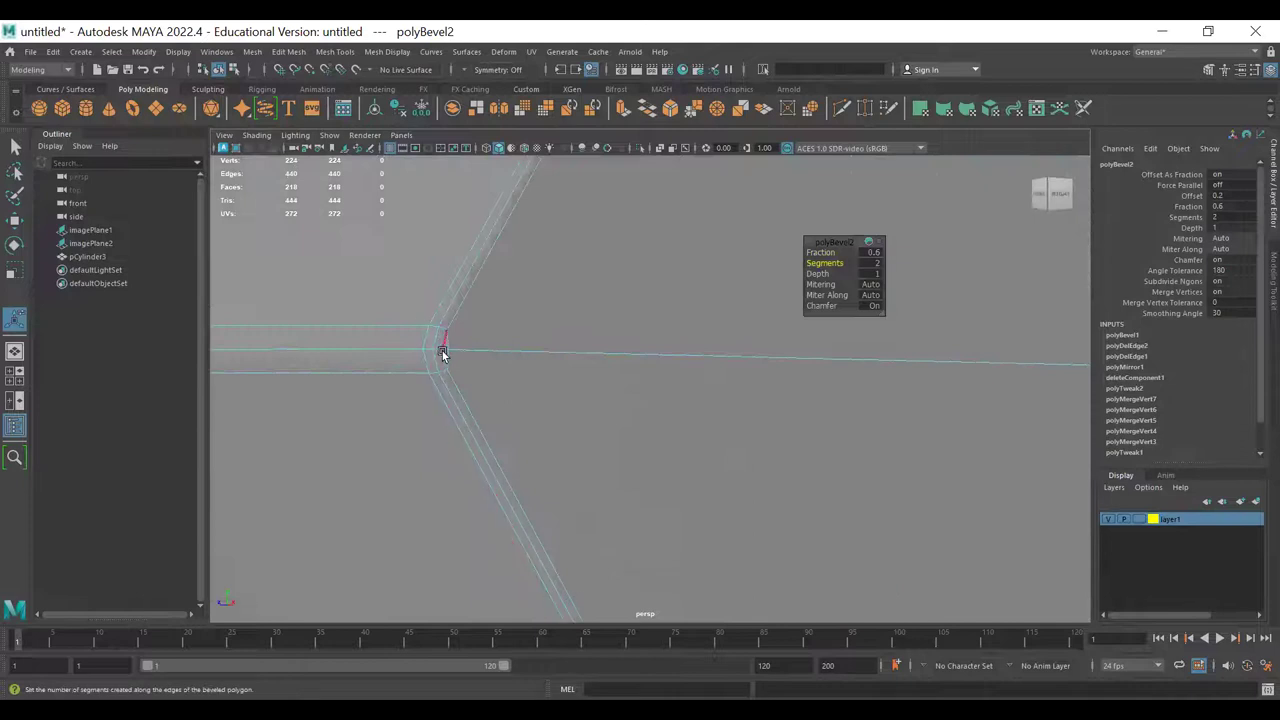
pyautogui.scroll(-2, 603, 397)
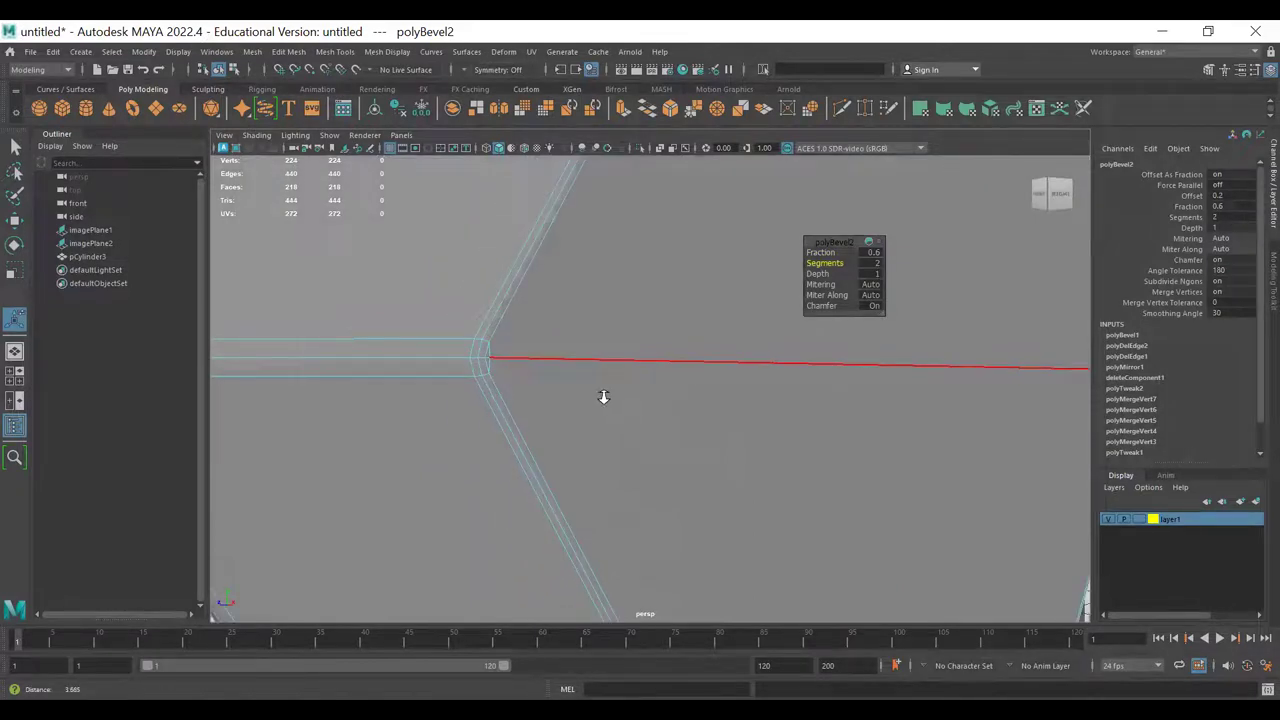
pyautogui.keyDown('alt'); pyautogui.moveTo(603, 397); pyautogui.dragTo(472, 417, button='right'); pyautogui.keyUp('alt')
pyautogui.keyDown('alt'); pyautogui.moveTo(472, 417); pyautogui.dragTo(446, 421); pyautogui.keyUp('alt')
pyautogui.keyDown('alt'); pyautogui.moveTo(446, 421); pyautogui.dragTo(589, 409, button='right'); pyautogui.keyUp('alt')
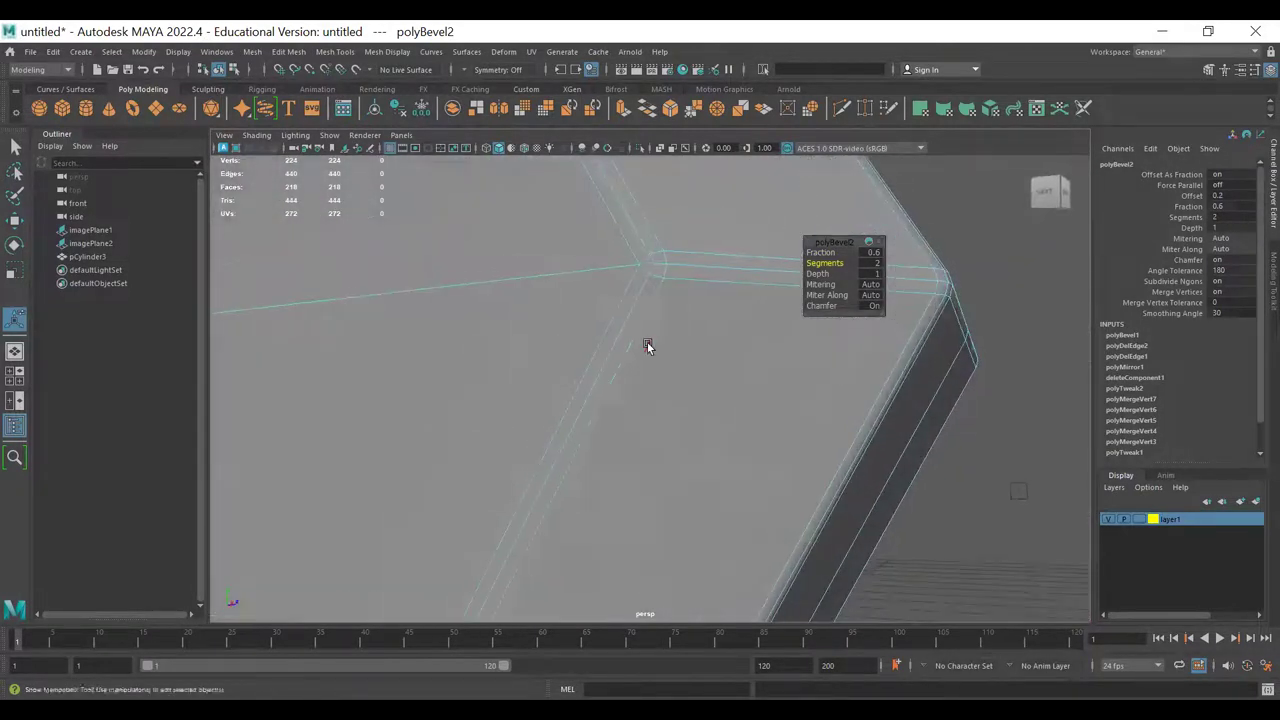
pyautogui.keyDown('alt'); pyautogui.moveTo(789, 406); pyautogui.dragTo(578, 410); pyautogui.keyUp('alt')
pyautogui.keyDown('alt'); pyautogui.moveTo(508, 382); pyautogui.dragTo(631, 429, button='right'); pyautogui.keyUp('alt')
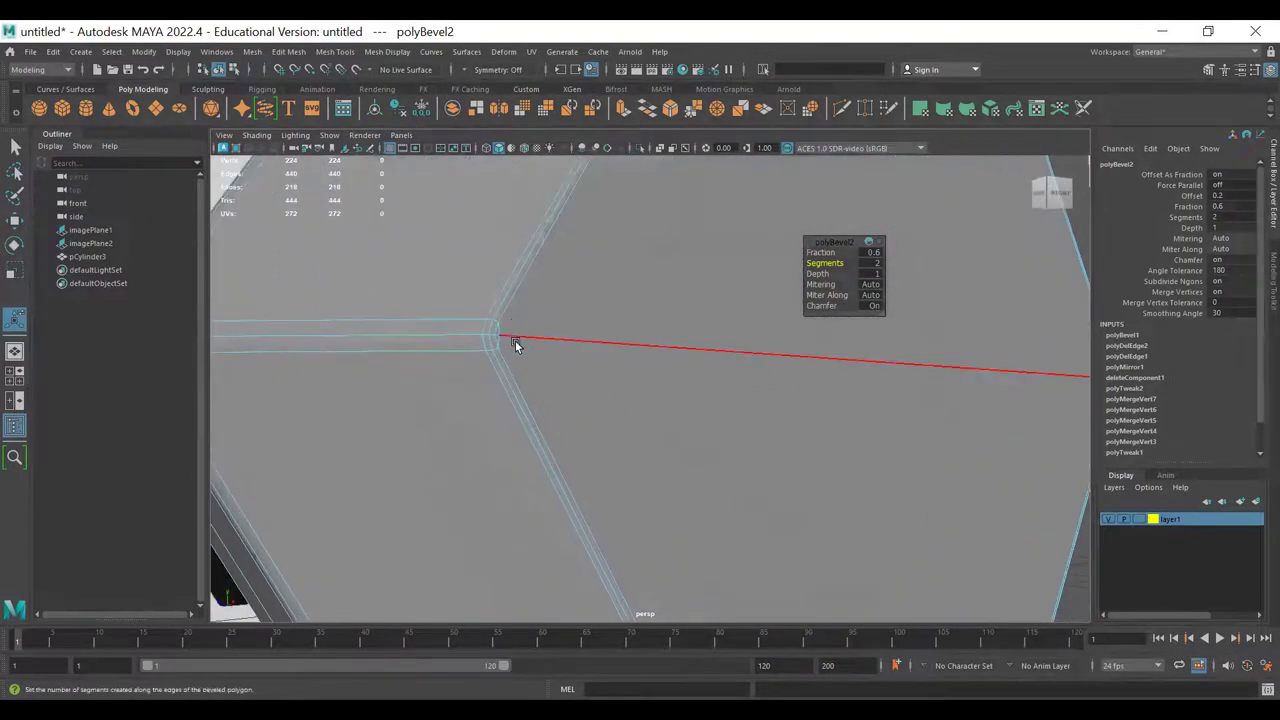
pyautogui.scroll(-5, 671, 389)
pyautogui.keyDown('alt'); pyautogui.moveTo(643, 389); pyautogui.dragTo(617, 403); pyautogui.keyUp('alt')
pyautogui.scroll(1, 582, 406)
# - Undo the bevel on the end cap's outline, including its segment and fraction settings
pyautogui.hotkey('ctrl', 'z')
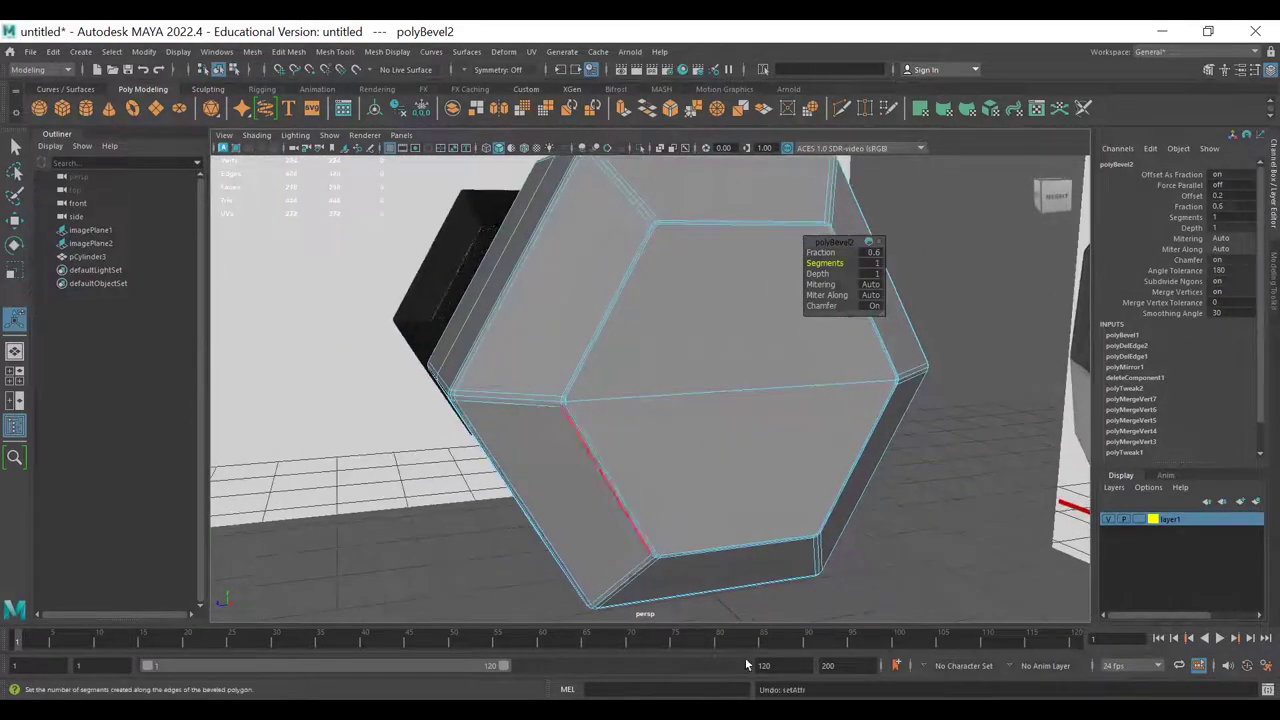
pyautogui.hotkey('ctrl', 'z')
pyautogui.moveTo(804, 428)
pyautogui.keyDown('alt'); pyautogui.mouseDown()
pyautogui.moveTo(771, 403)
pyautogui.moveTo(826, 429)
pyautogui.mouseUp(); pyautogui.keyUp('alt')
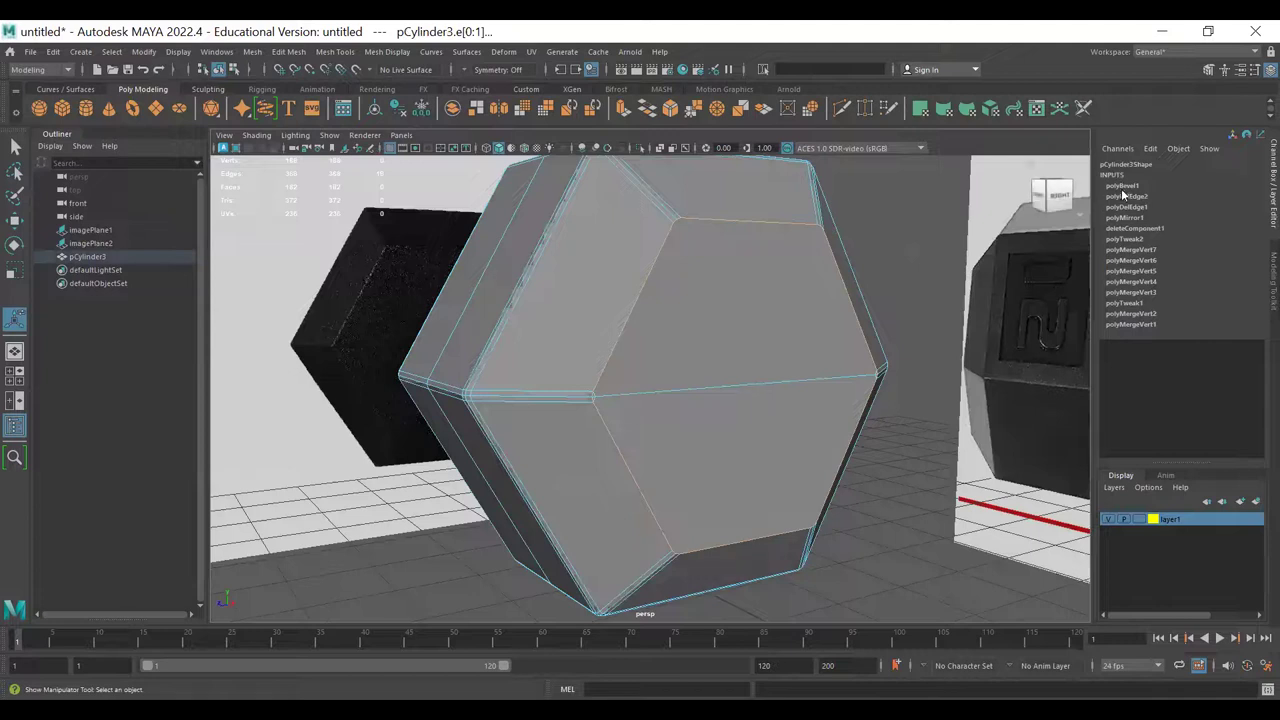
pyautogui.keyDown('alt'); pyautogui.moveTo(708, 378); pyautogui.dragTo(626, 346); pyautogui.keyUp('alt')
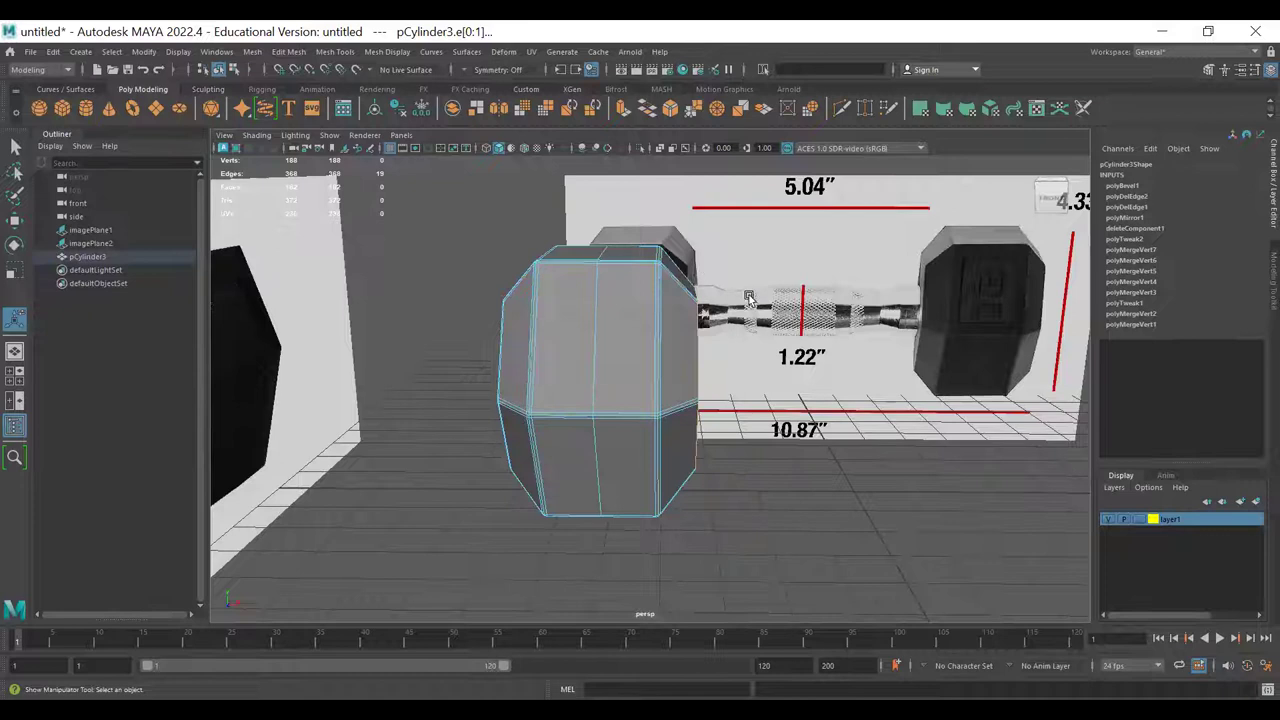
# - Select and delete the short extra edges where the bevels meet the end cap's dividing edge at its corners
pyautogui.keyDown('alt'); pyautogui.moveTo(815, 475); pyautogui.dragTo(680, 409); pyautogui.keyUp('alt')
pyautogui.keyDown('alt'); pyautogui.moveTo(680, 409); pyautogui.dragTo(1011, 437, button='right'); pyautogui.keyUp('alt')
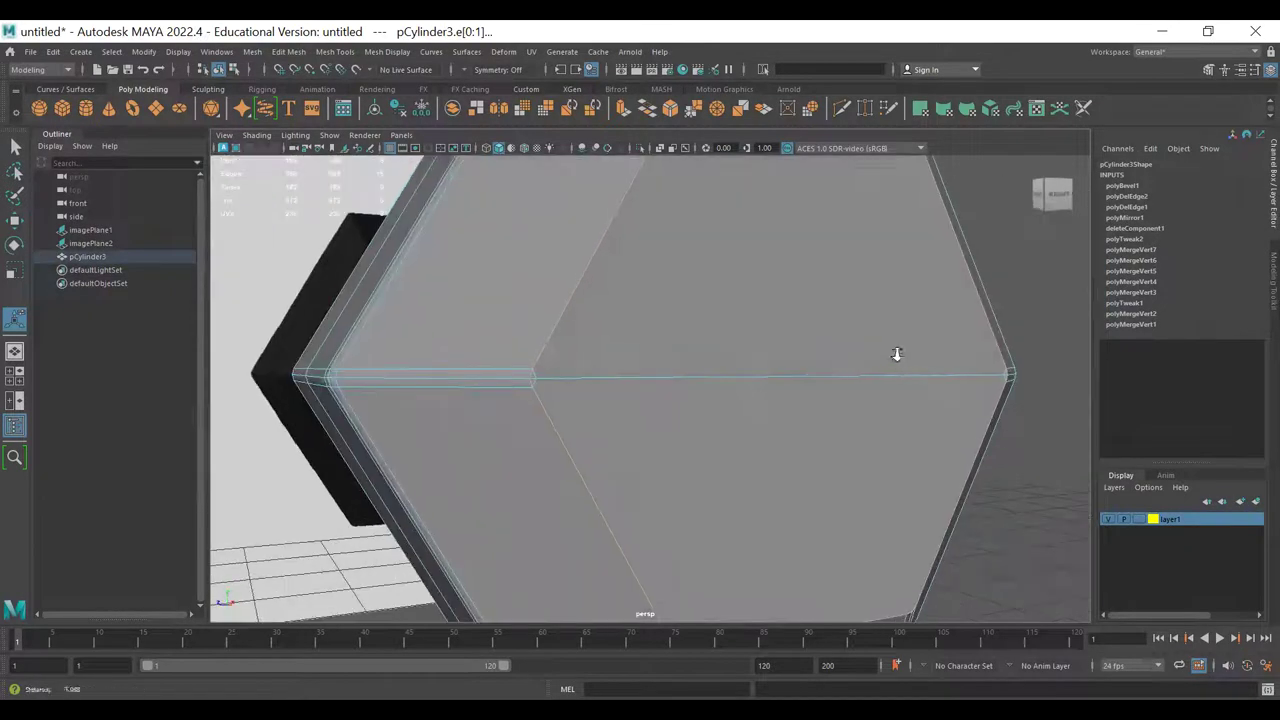
pyautogui.keyDown('alt'); pyautogui.moveTo(897, 354); pyautogui.dragTo(815, 358, button='right'); pyautogui.keyUp('alt')
pyautogui.keyDown('alt'); pyautogui.moveTo(640, 366); pyautogui.dragTo(620, 354); pyautogui.keyUp('alt')
pyautogui.keyDown('alt'); pyautogui.moveTo(488, 364); pyautogui.dragTo(629, 394, button='right'); pyautogui.keyUp('alt')
pyautogui.press('q')
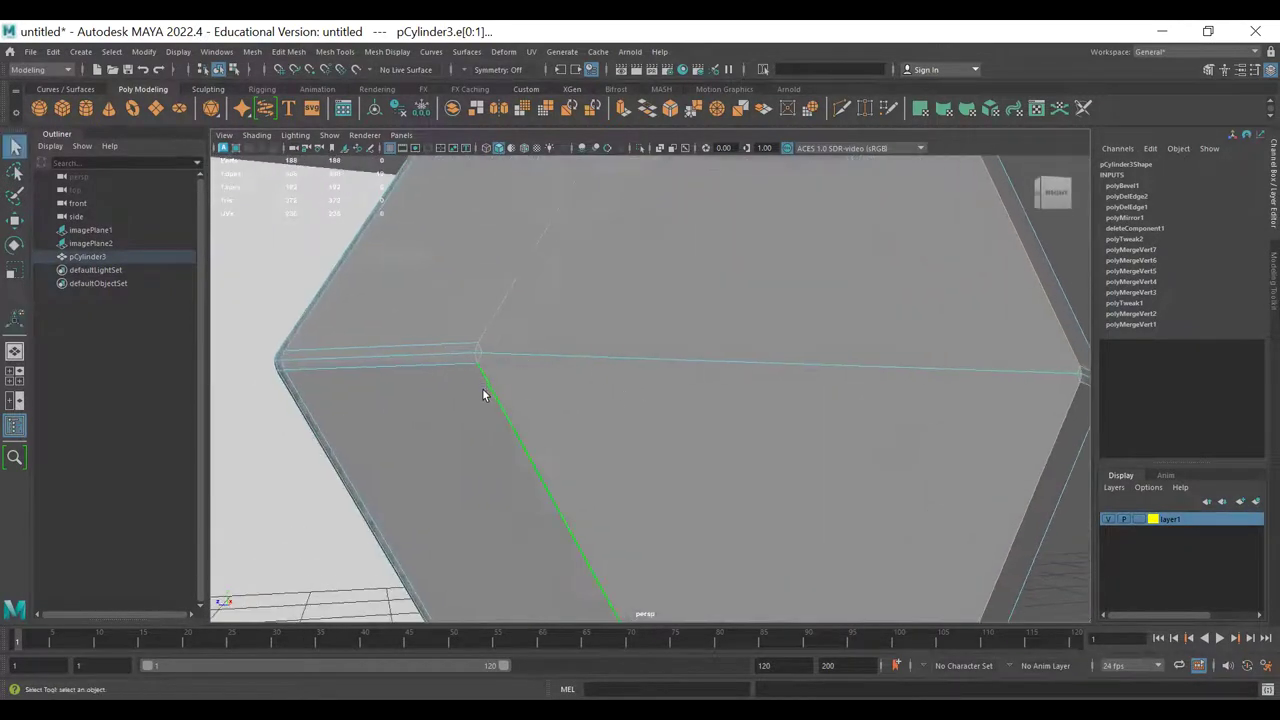
pyautogui.doubleClick(482, 382)
pyautogui.keyDown('alt'); pyautogui.moveTo(915, 431); pyautogui.dragTo(852, 424); pyautogui.keyUp('alt')
pyautogui.keyDown('alt'); pyautogui.moveTo(852, 424); pyautogui.dragTo(496, 420, button='middle'); pyautogui.keyUp('alt')
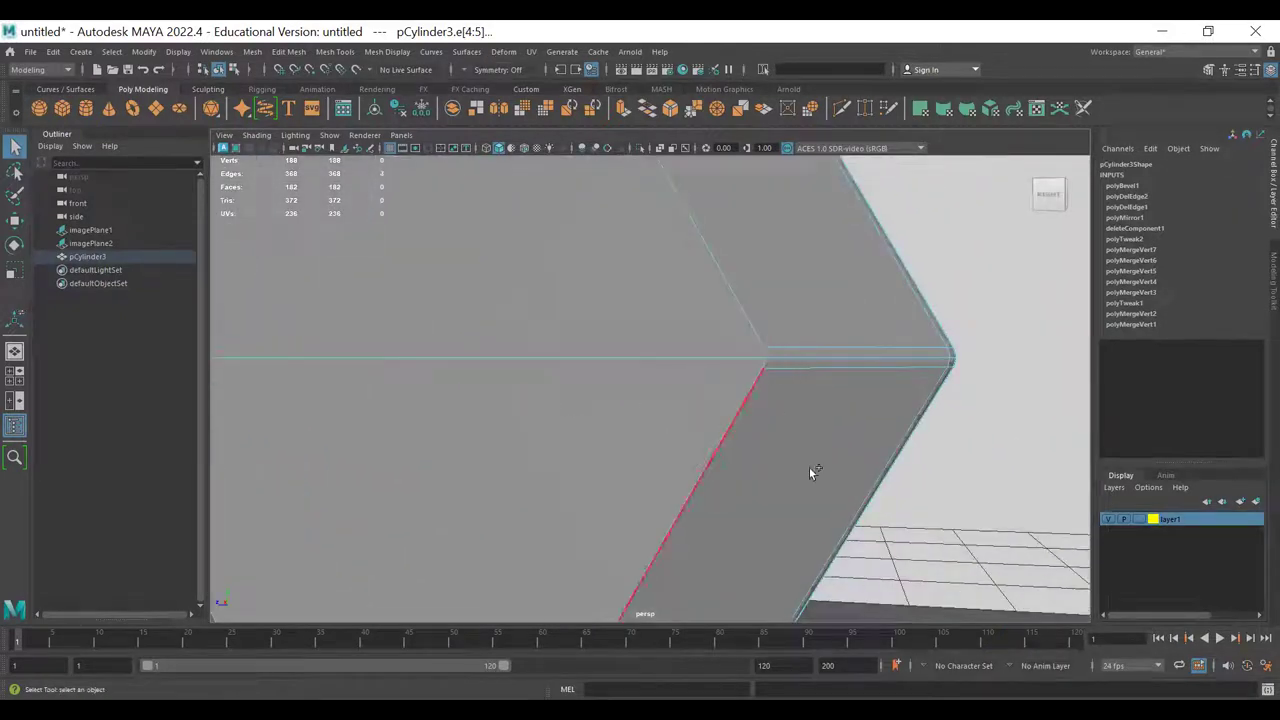
pyautogui.press('Delete')
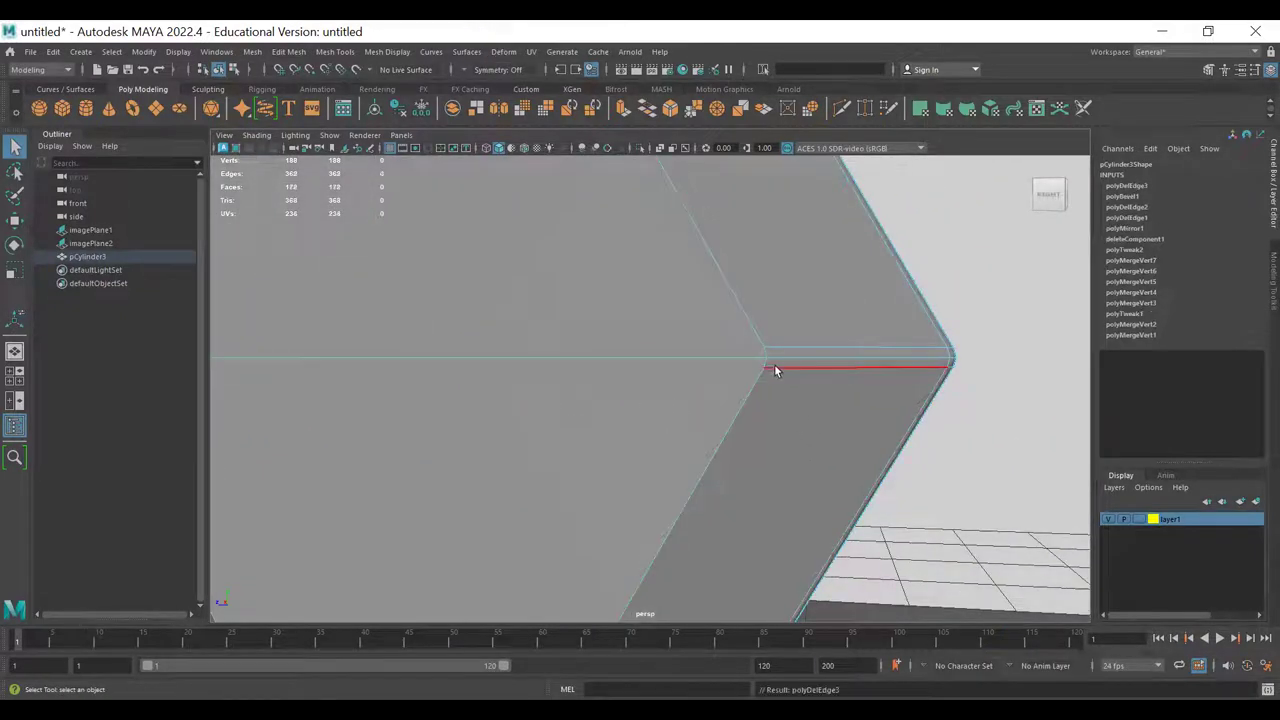
# - Insert an edge loop around the end cap with Multi-Cut, close to the cap's outline
pyautogui.keyDown('alt'); pyautogui.moveTo(774, 364); pyautogui.dragTo(740, 348, button='right'); pyautogui.keyUp('alt')
pyautogui.keyDown('alt'); pyautogui.moveTo(740, 348); pyautogui.dragTo(615, 329); pyautogui.keyUp('alt')
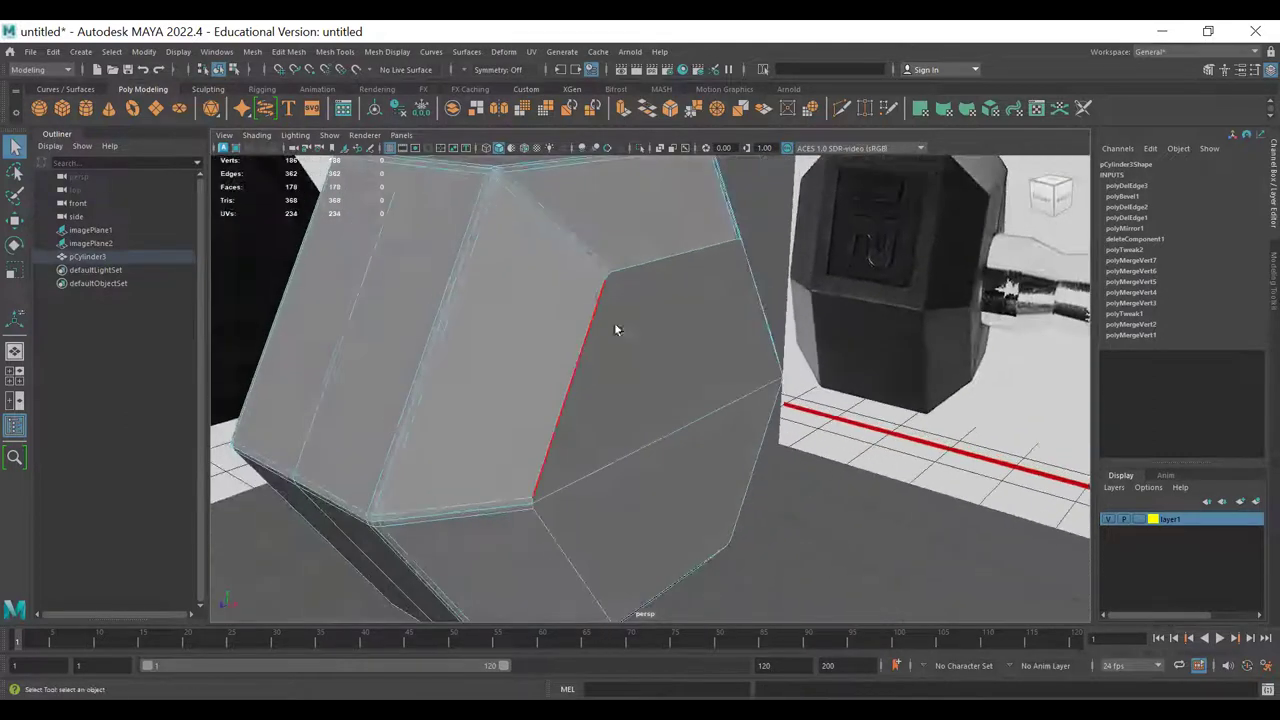
pyautogui.hotkey('ctrl', 'shift', 'x')
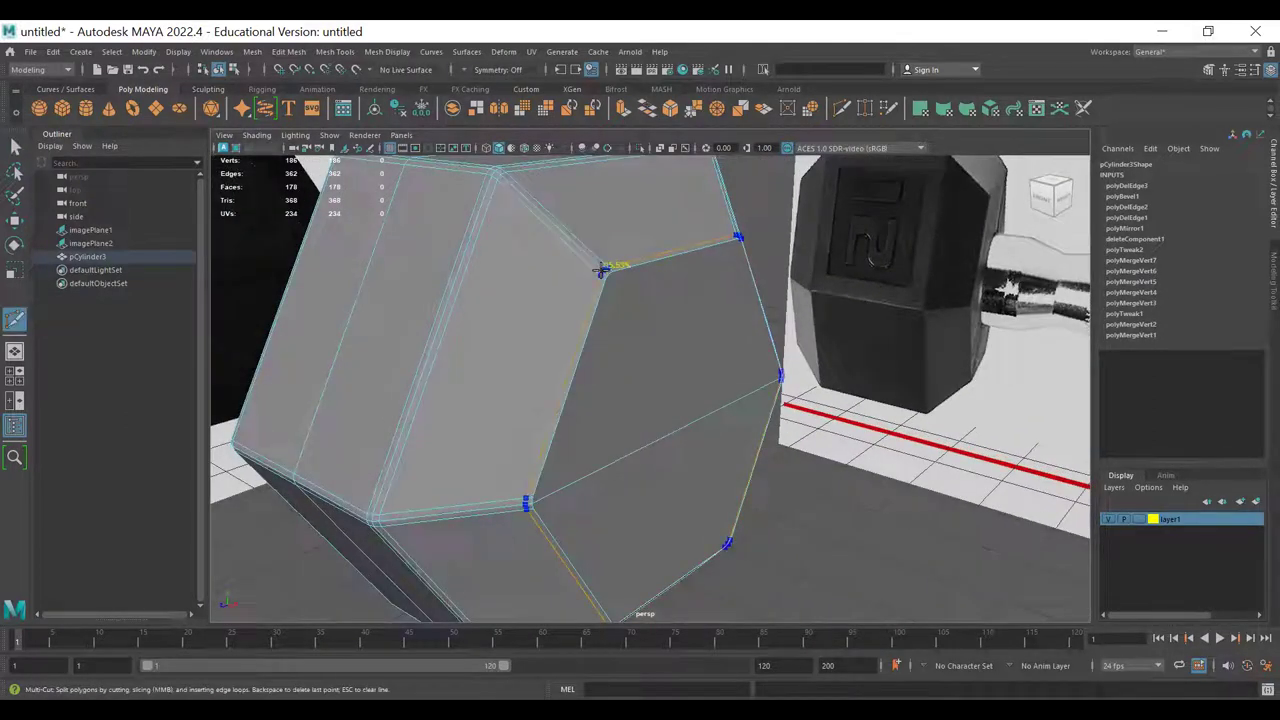
pyautogui.keyDown('ctrl'); pyautogui.click(601, 270); pyautogui.keyUp('ctrl')
pyautogui.keyDown('alt'); pyautogui.moveTo(657, 423); pyautogui.dragTo(617, 345); pyautogui.keyUp('alt')
pyautogui.press('q')
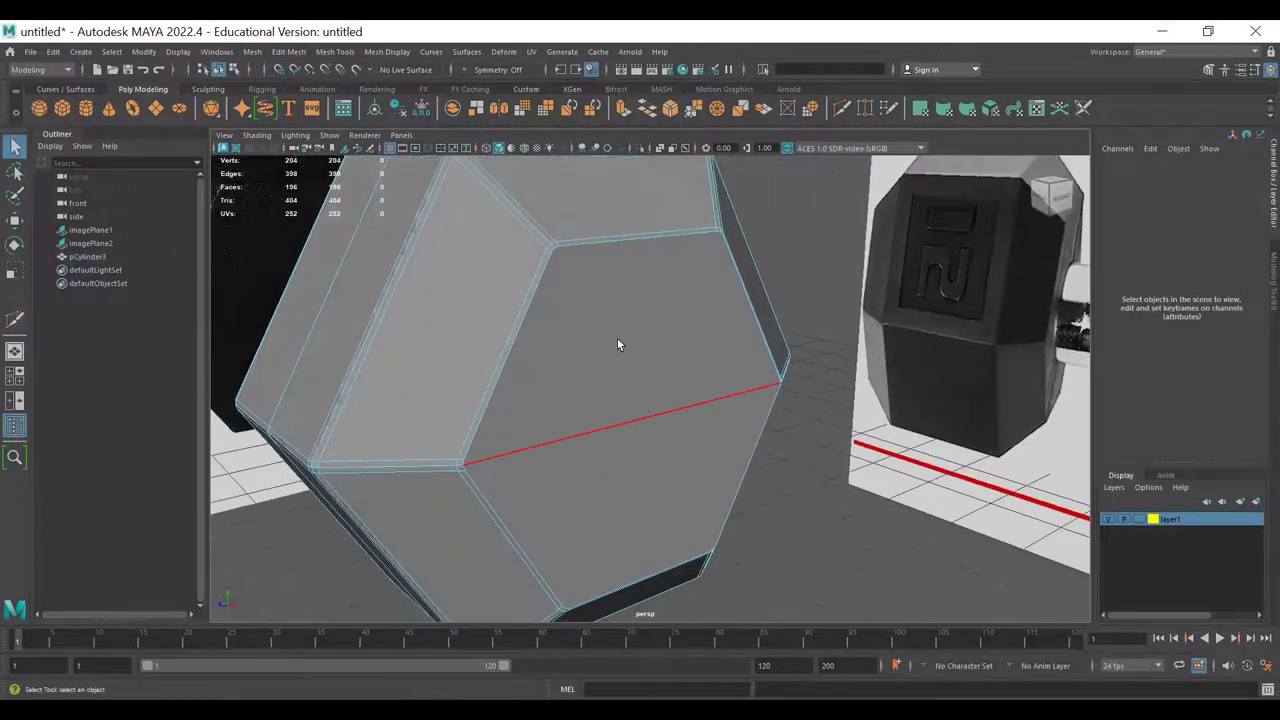
# - Select both face halves of the end cap and extrude them together
pyautogui.moveTo(617, 345); pyautogui.dragTo(676, 480, button='right')
pyautogui.moveTo(680, 491)
pyautogui.keyDown('alt'); pyautogui.mouseDown()
pyautogui.moveTo(534, 486)
pyautogui.moveTo(863, 478)
pyautogui.mouseUp(); pyautogui.keyUp('alt')
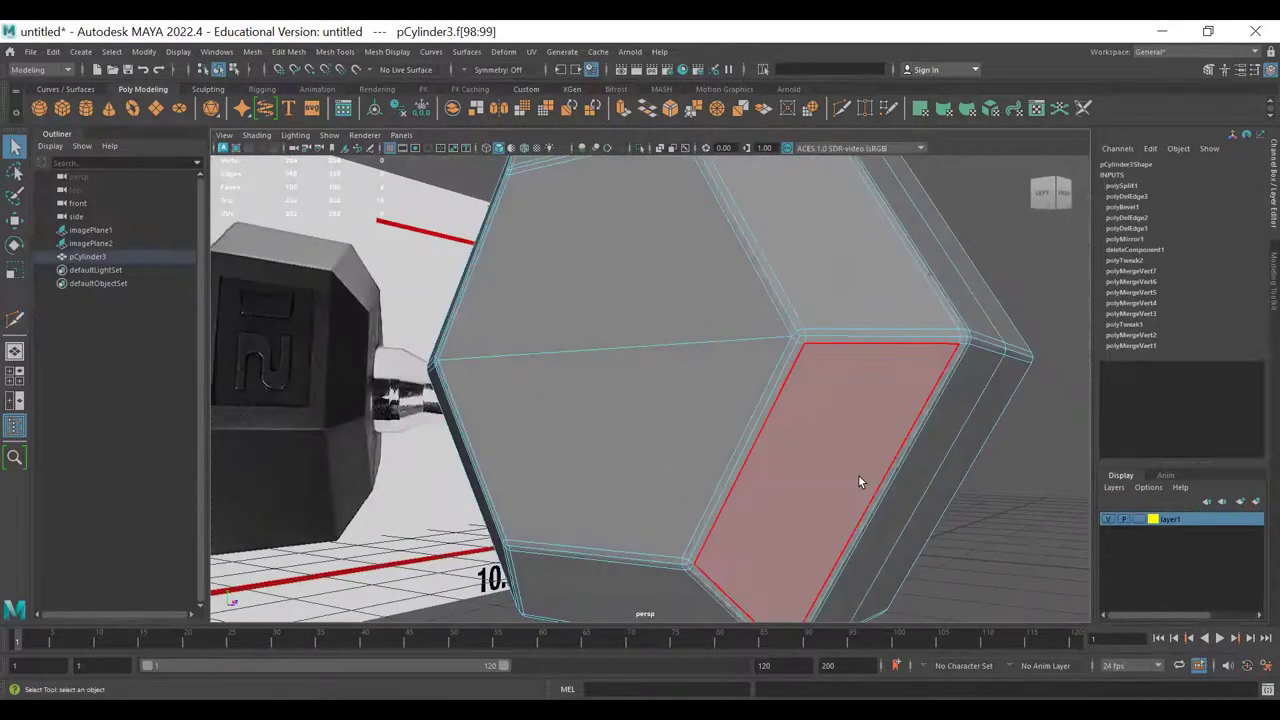
pyautogui.press('f')
pyautogui.press('4')
pyautogui.press('5')
pyautogui.moveTo(634, 400)
pyautogui.keyDown('alt'); pyautogui.mouseDown()
pyautogui.moveTo(443, 345)
pyautogui.moveTo(590, 330)
pyautogui.mouseUp(); pyautogui.keyUp('alt')
pyautogui.keyDown('shift'); pyautogui.moveTo(590, 335); pyautogui.dragTo(583, 367, button='right'); pyautogui.keyUp('shift')
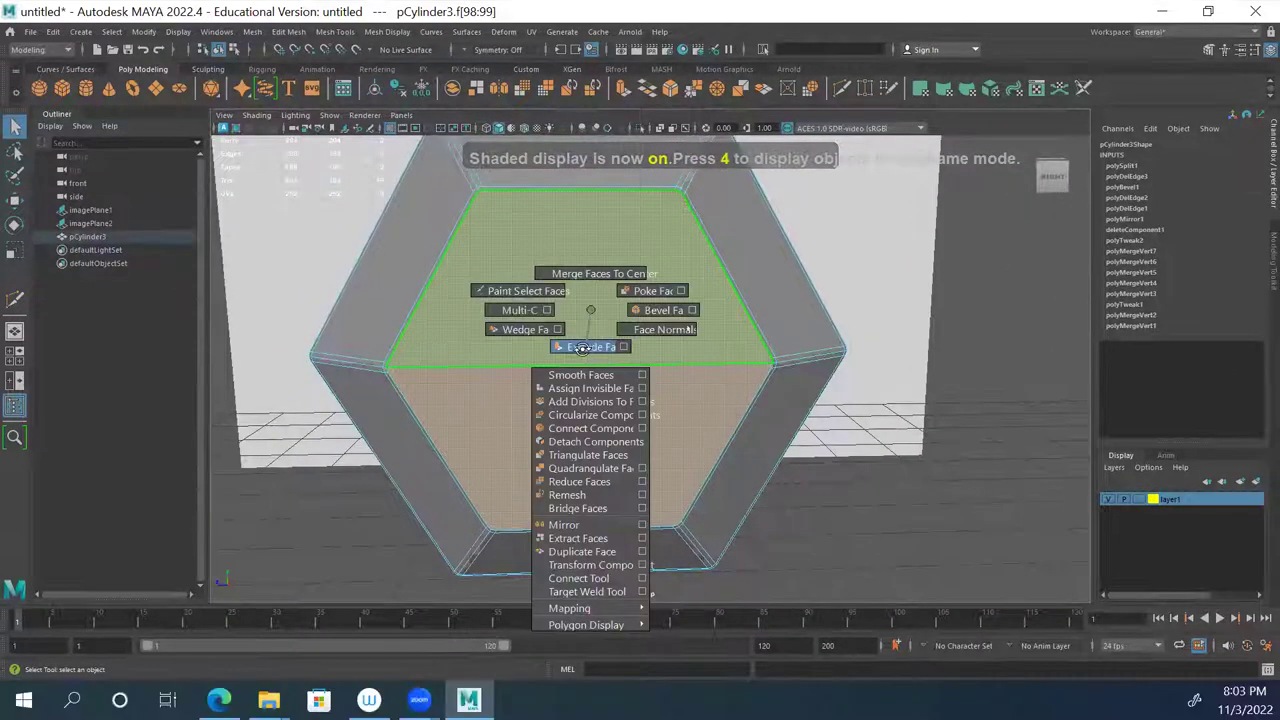
pyautogui.keyDown('shift'); pyautogui.moveTo(583, 348); pyautogui.dragTo(583, 349, button='right'); pyautogui.keyUp('shift')
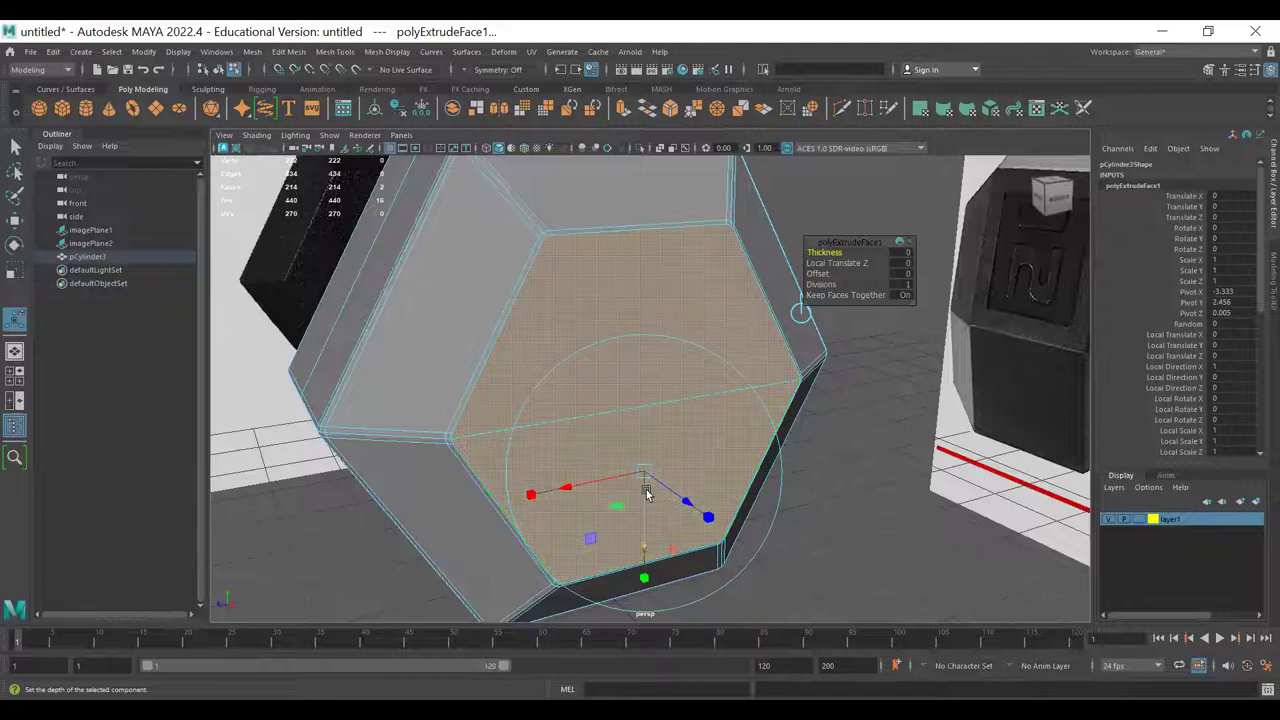
# - Scale the extruded end cap faces uniformly, very slightly inward
pyautogui.press('r')
pyautogui.moveTo(641, 412); pyautogui.dragTo(641, 409)
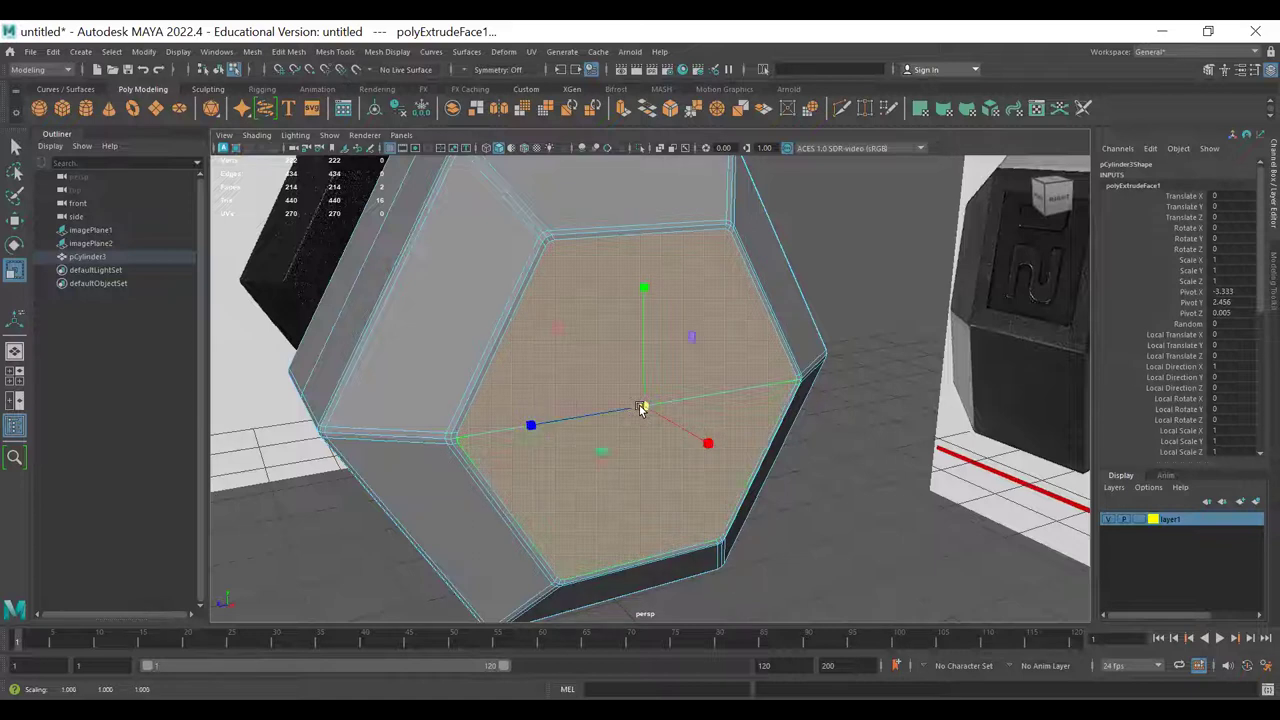
pyautogui.press('q')
pyautogui.click(799, 524)
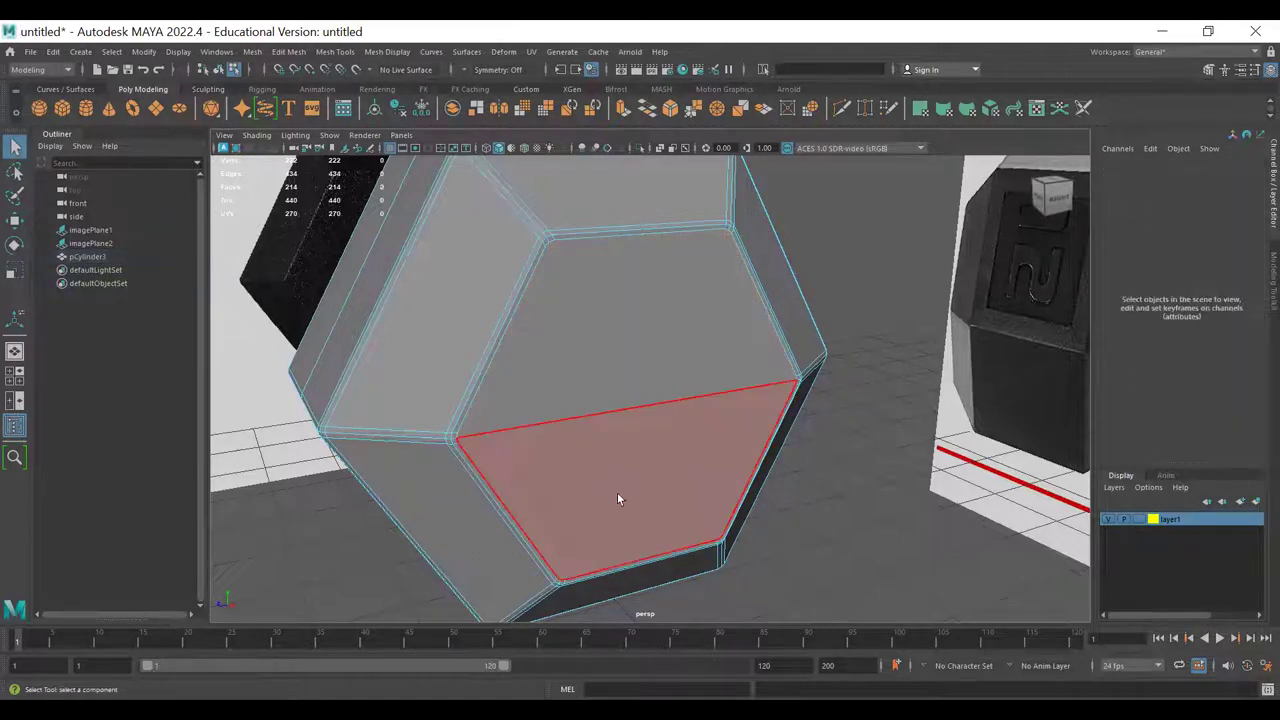
# - Merge to center the three inset vertices at one end of the end cap's dividing edge
pyautogui.press('F8')
pyautogui.keyDown('alt'); pyautogui.moveTo(633, 476); pyautogui.dragTo(520, 428); pyautogui.keyUp('alt')
pyautogui.keyDown('alt'); pyautogui.moveTo(520, 428); pyautogui.dragTo(676, 411, button='right'); pyautogui.keyUp('alt')
pyautogui.keyDown('alt'); pyautogui.moveTo(675, 411); pyautogui.dragTo(533, 393); pyautogui.keyUp('alt')
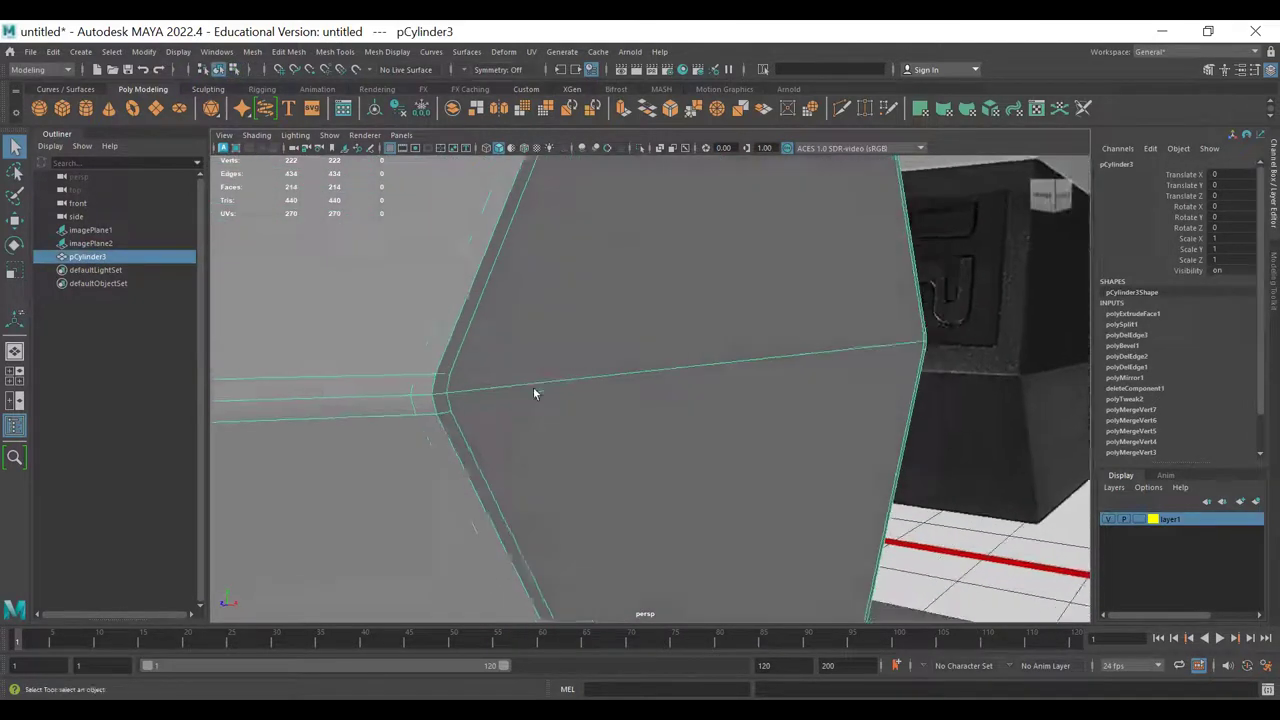
pyautogui.press('F9')
pyautogui.click(447, 398)
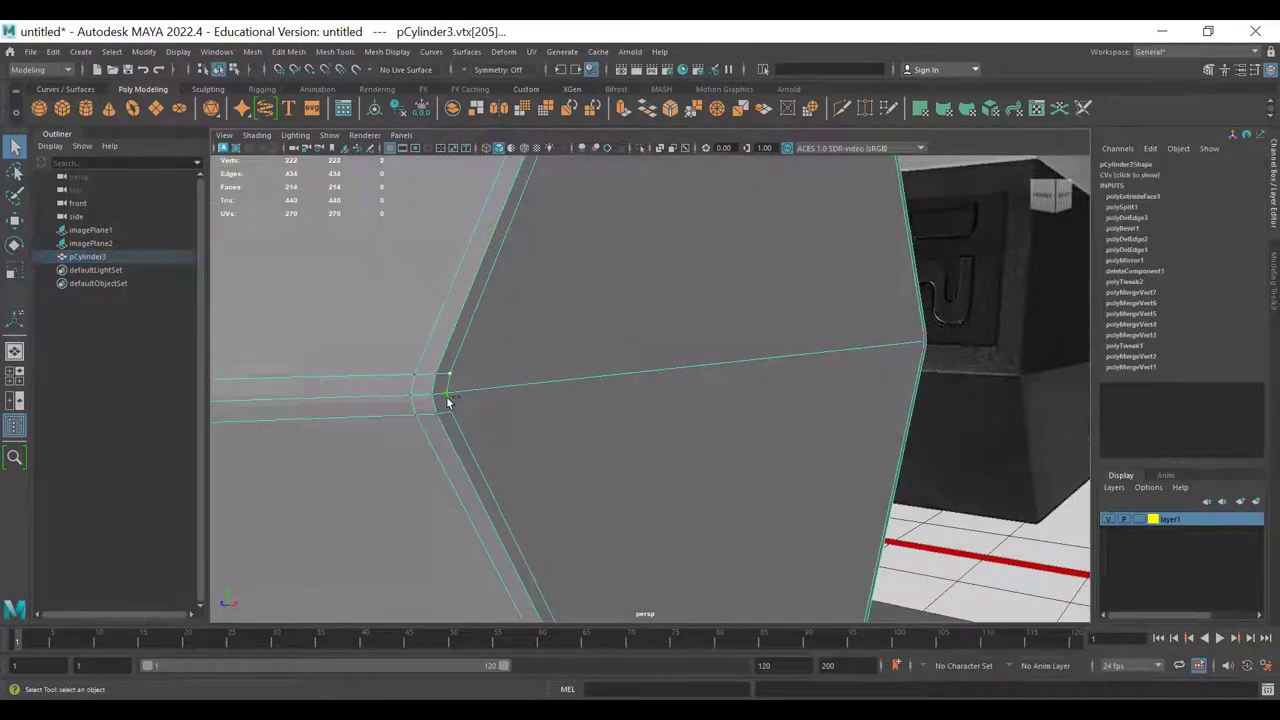
pyautogui.keyDown('shift'); pyautogui.moveTo(452, 413); pyautogui.dragTo(497, 332, button='right'); pyautogui.keyUp('shift')
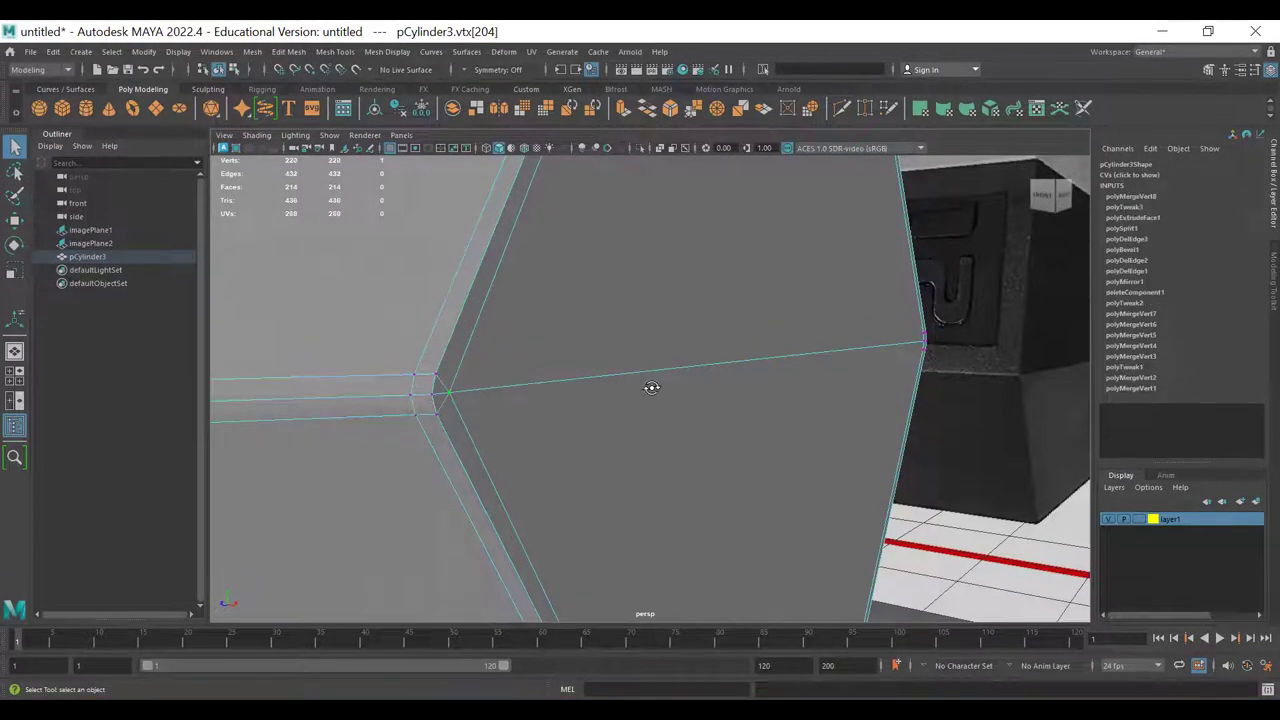
# - Merge to center the inset vertex groups at the dividing edge's opposite end and at the cap's two upper corners
pyautogui.keyDown('alt'); pyautogui.moveTo(651, 387); pyautogui.dragTo(610, 413); pyautogui.keyUp('alt')
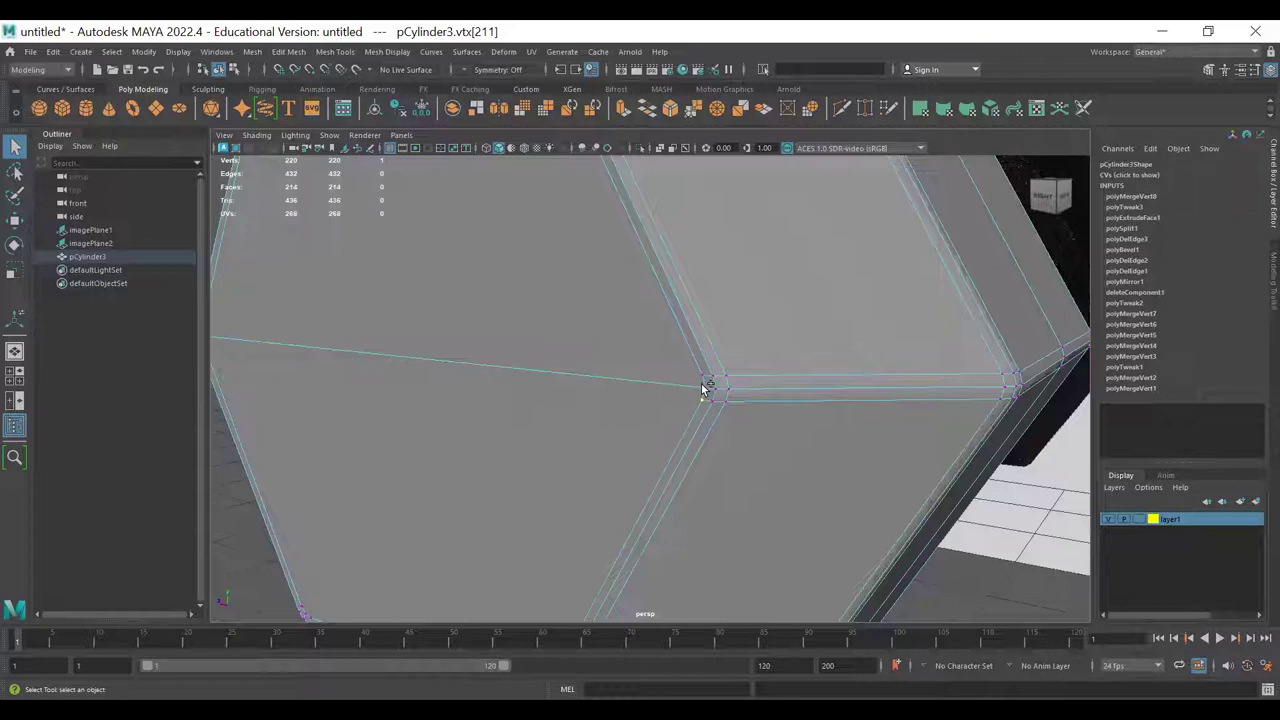
pyautogui.keyDown('shift'); pyautogui.moveTo(706, 392); pyautogui.dragTo(702, 268, button='right'); pyautogui.keyUp('shift')
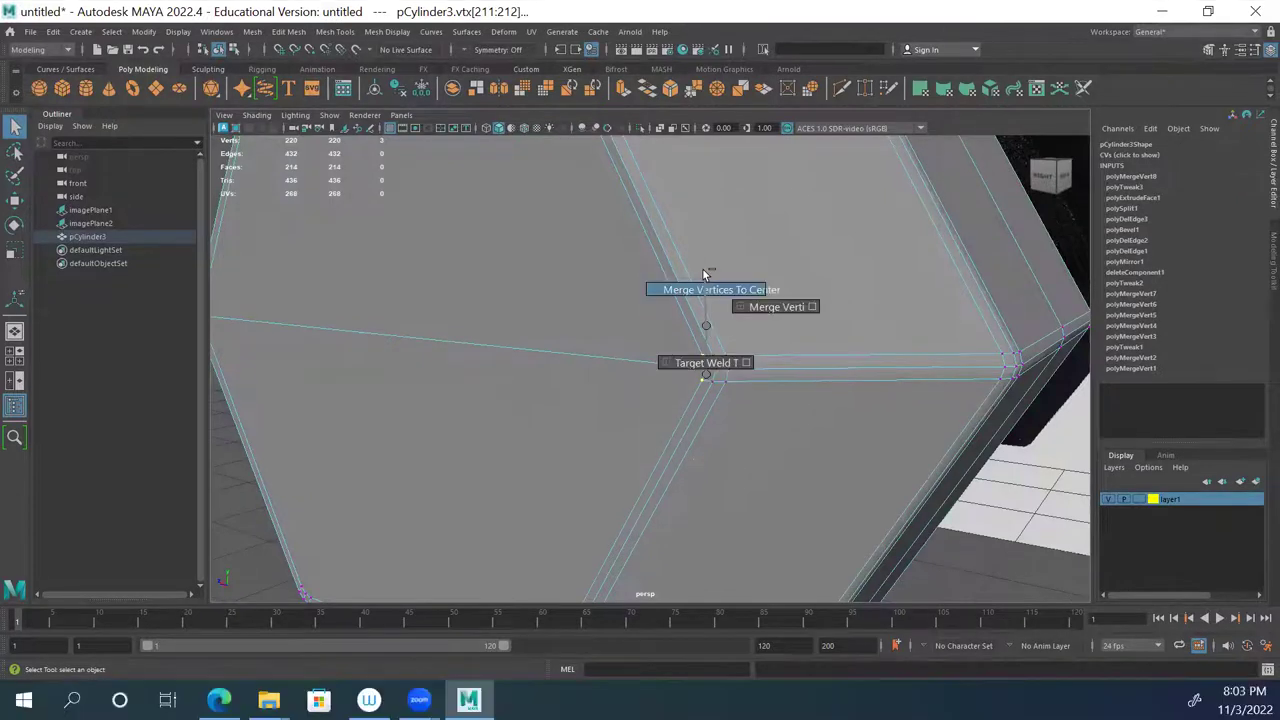
pyautogui.moveTo(702, 268)
pyautogui.keyDown('alt'); pyautogui.mouseDown()
pyautogui.moveTo(669, 466)
pyautogui.moveTo(609, 251)
pyautogui.moveTo(676, 261)
pyautogui.moveTo(679, 279)
pyautogui.mouseUp(); pyautogui.keyUp('alt')
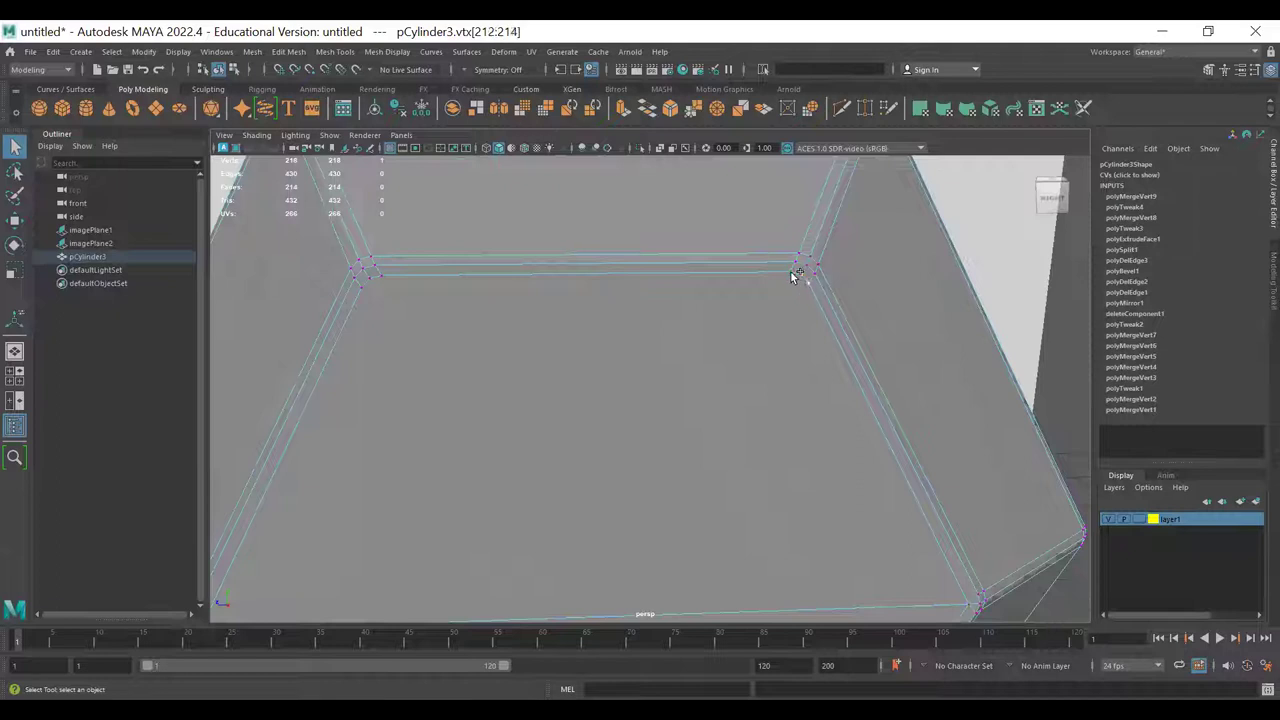
pyautogui.keyDown('shift'); pyautogui.moveTo(794, 276); pyautogui.dragTo(793, 217, button='right'); pyautogui.keyUp('shift')
pyautogui.keyDown('shift'); pyautogui.moveTo(741, 286); pyautogui.dragTo(737, 195, button='right'); pyautogui.keyUp('shift')
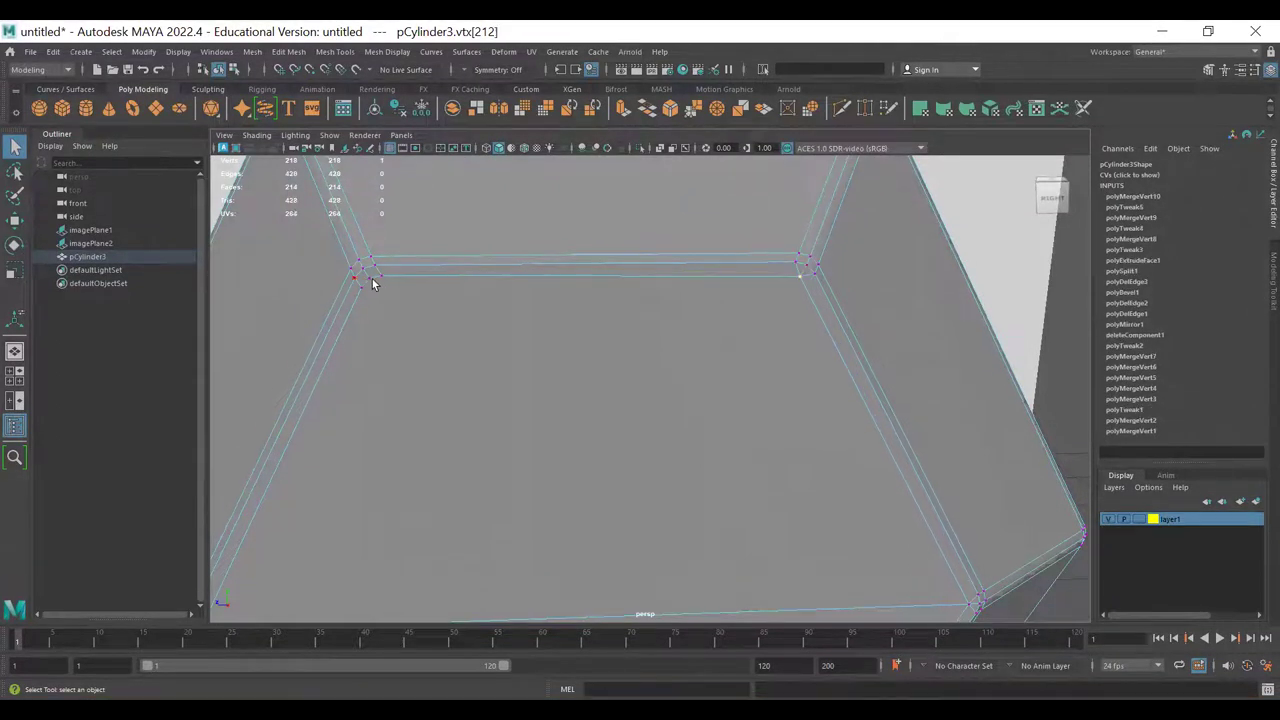
pyautogui.click(383, 275)
pyautogui.keyDown('shift'); pyautogui.click(370, 279); pyautogui.keyUp('shift')
pyautogui.press('g')
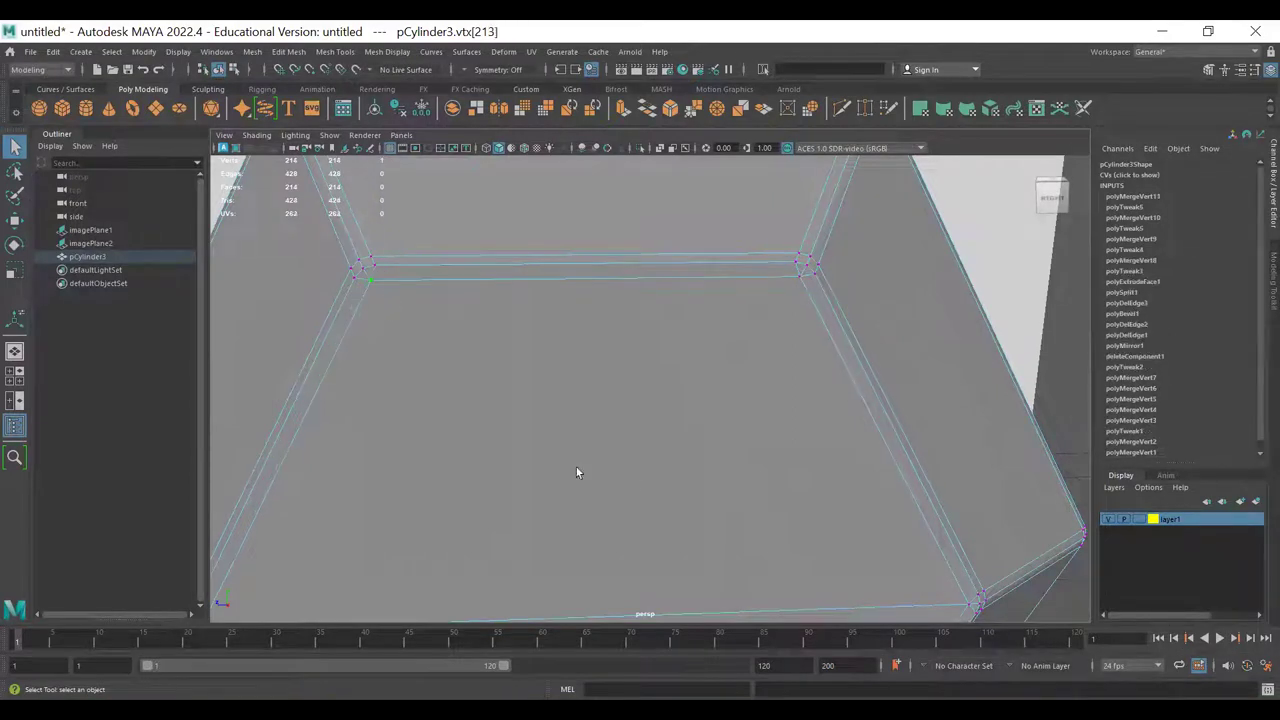
# - Merge to center the inset vertex groups at the end cap's two lower corners
pyautogui.keyDown('alt'); pyautogui.moveTo(667, 413); pyautogui.dragTo(600, 492, button='right'); pyautogui.keyUp('alt')
pyautogui.keyDown('alt'); pyautogui.moveTo(545, 590); pyautogui.dragTo(524, 477, button='middle'); pyautogui.keyUp('alt')
pyautogui.keyDown('alt'); pyautogui.moveTo(461, 563); pyautogui.dragTo(483, 512, button='middle'); pyautogui.keyUp('alt')
pyautogui.scroll(5, 483, 512)
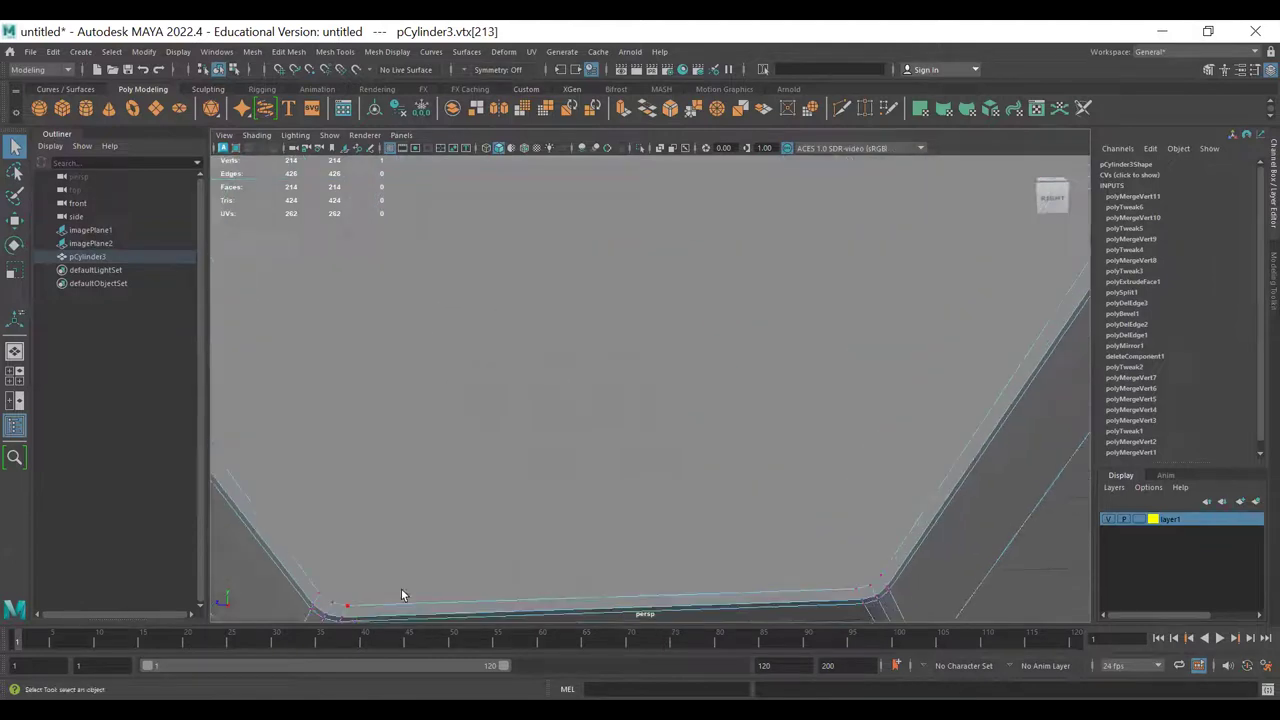
pyautogui.keyDown('shift'); pyautogui.click(333, 605); pyautogui.keyUp('shift')
pyautogui.keyDown('shift'); pyautogui.click(347, 605); pyautogui.keyUp('shift')
pyautogui.press('g')
pyautogui.keyDown('shift'); pyautogui.moveTo(868, 590); pyautogui.dragTo(882, 578); pyautogui.keyUp('shift')
pyautogui.press('g')
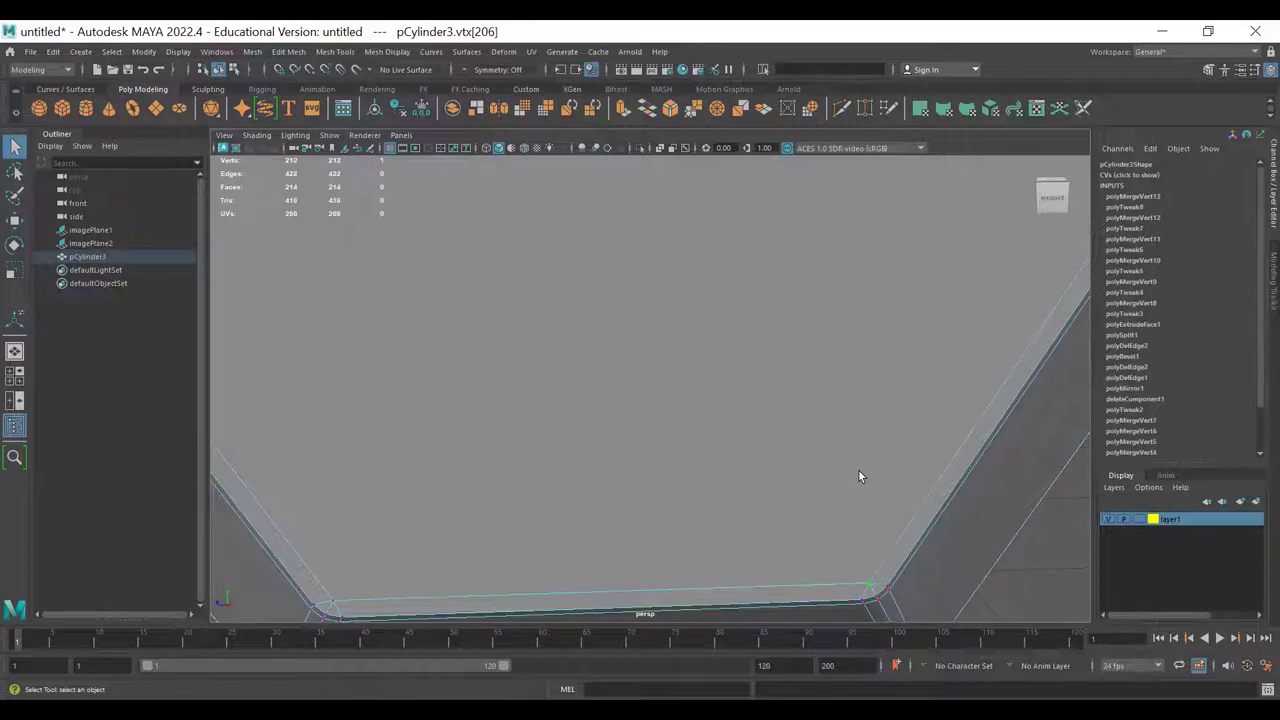
# - Preview the head with smoothing and examine how the end cap's corners behave
pyautogui.keyDown('alt'); pyautogui.moveTo(858, 469); pyautogui.dragTo(679, 328, button='right'); pyautogui.keyUp('alt')
pyautogui.keyDown('alt'); pyautogui.moveTo(679, 328); pyautogui.dragTo(642, 468, button='middle'); pyautogui.keyUp('alt')
pyautogui.press('3')
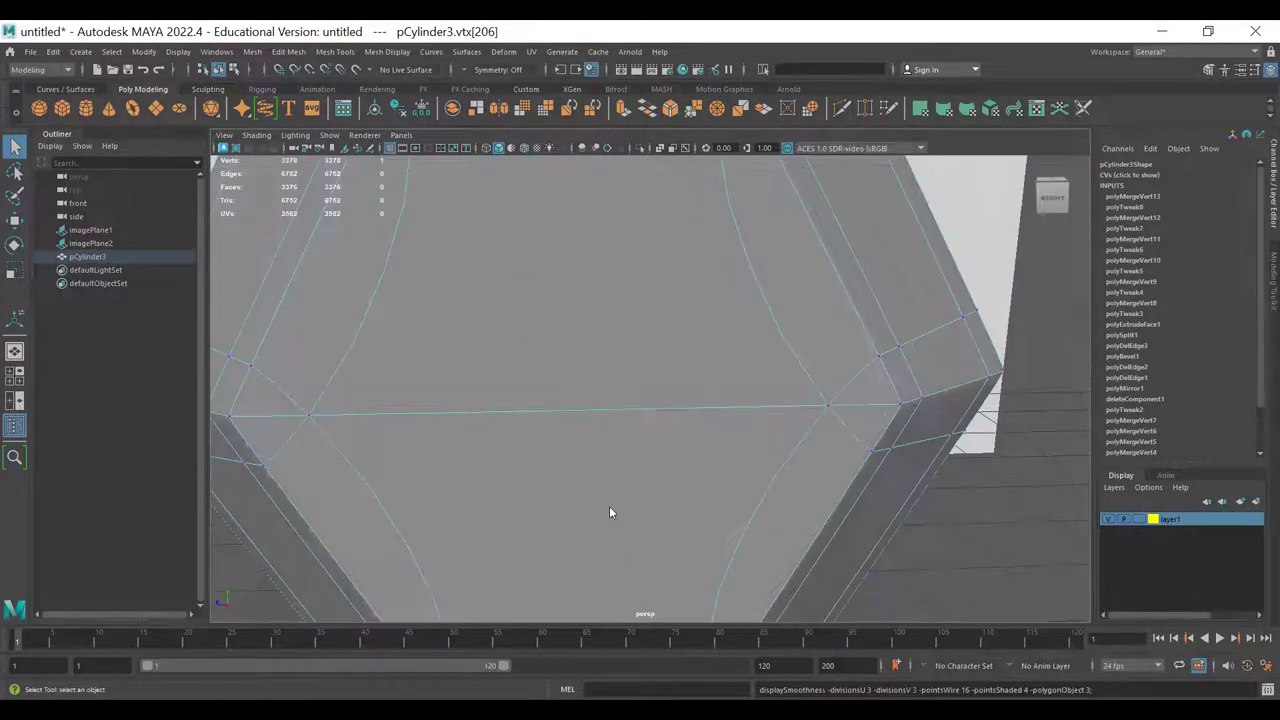
pyautogui.scroll(-4, 610, 507)
pyautogui.press('F8')
pyautogui.click(829, 460)
pyautogui.click(540, 320)
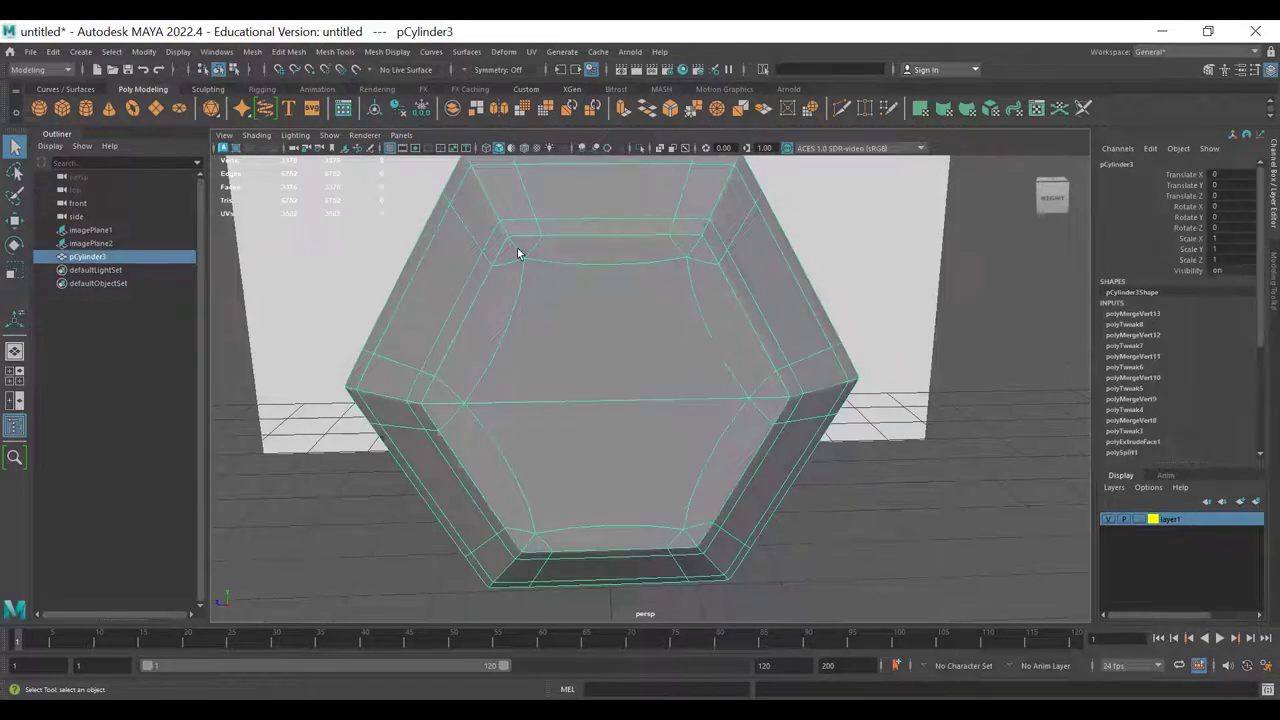
# - Select and delete the six short edges joining the end cap's merged corner vertices to the middle of the outline bevel
pyautogui.press('F10')
pyautogui.press('1')
pyautogui.keyDown('alt'); pyautogui.moveTo(421, 353); pyautogui.dragTo(452, 360); pyautogui.keyUp('alt')
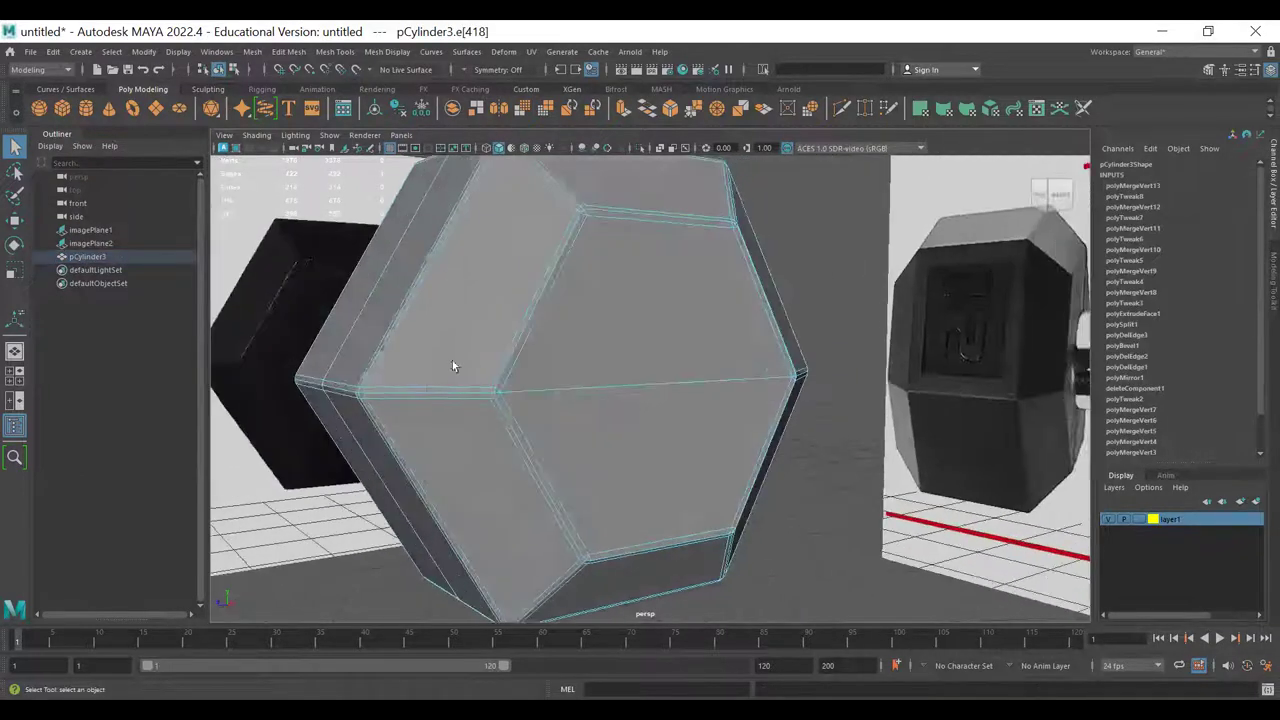
pyautogui.scroll(3, 436, 384)
pyautogui.keyDown('alt'); pyautogui.moveTo(418, 406); pyautogui.dragTo(522, 373); pyautogui.keyUp('alt')
pyautogui.keyDown('alt'); pyautogui.moveTo(522, 373); pyautogui.dragTo(732, 456, button='right'); pyautogui.keyUp('alt')
pyautogui.keyDown('alt'); pyautogui.moveTo(572, 315); pyautogui.dragTo(592, 320, button='middle'); pyautogui.keyUp('alt')
pyautogui.keyDown('alt'); pyautogui.moveTo(592, 320); pyautogui.dragTo(677, 223); pyautogui.keyUp('alt')
pyautogui.click(544, 430)
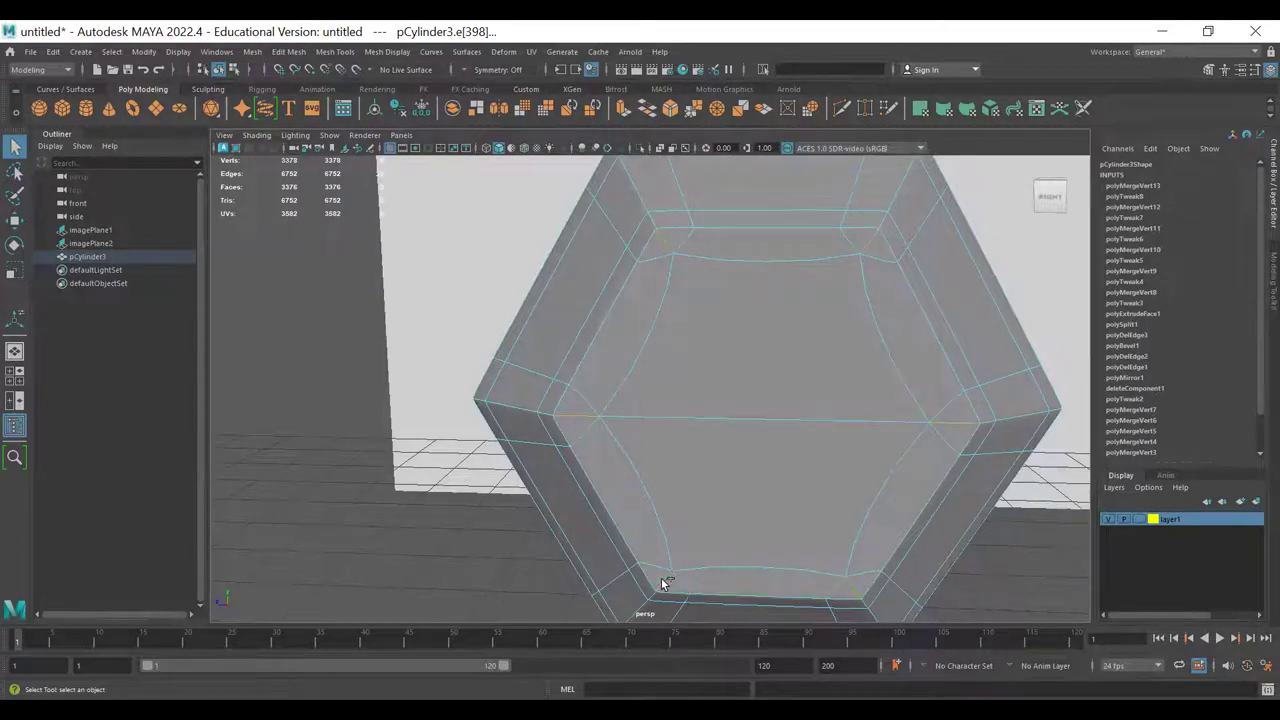
pyautogui.hotkey('ctrl', 'Delete')
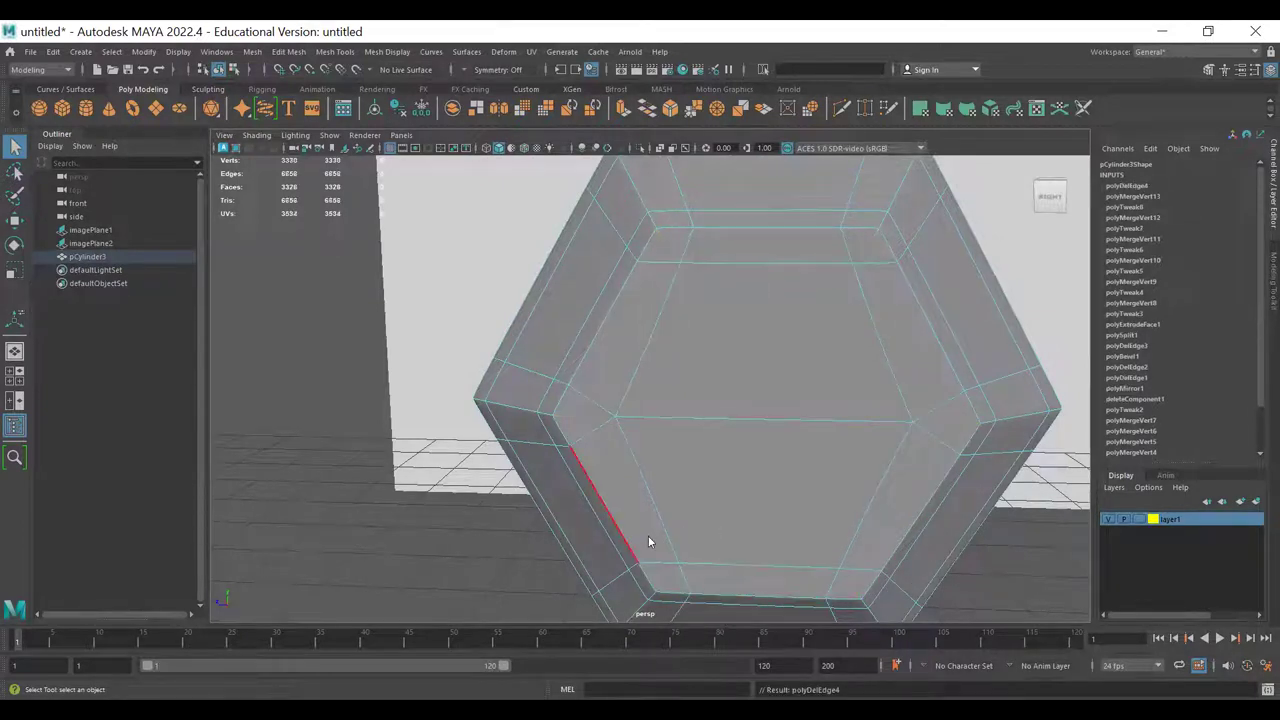
# - Return the head to unsmoothed display and select the middle edge loop of the bevel around the end cap
pyautogui.moveTo(631, 438); pyautogui.dragTo(660, 408, button='right')
pyautogui.press('1')
pyautogui.keyDown('alt'); pyautogui.moveTo(600, 425); pyautogui.dragTo(640, 428); pyautogui.keyUp('alt')
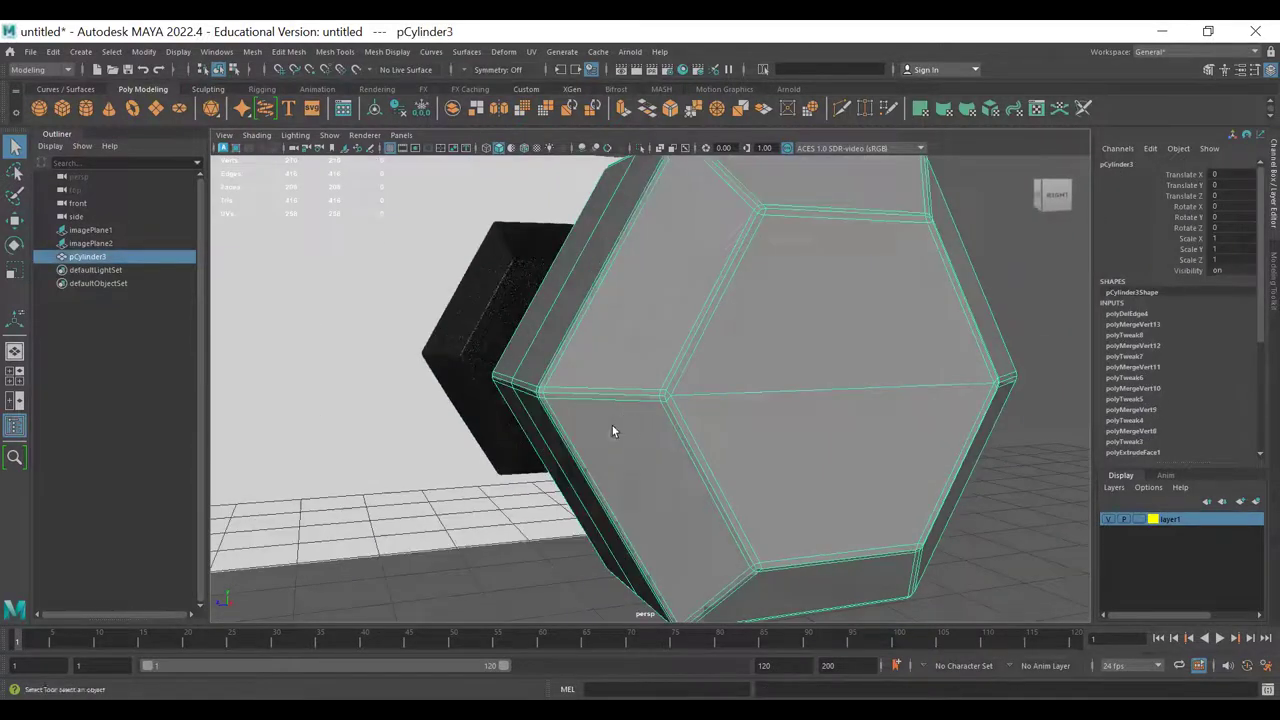
pyautogui.keyDown('alt'); pyautogui.moveTo(613, 429); pyautogui.dragTo(704, 442, button='right'); pyautogui.keyUp('alt')
pyautogui.keyDown('alt'); pyautogui.moveTo(685, 401); pyautogui.dragTo(641, 437); pyautogui.keyUp('alt')
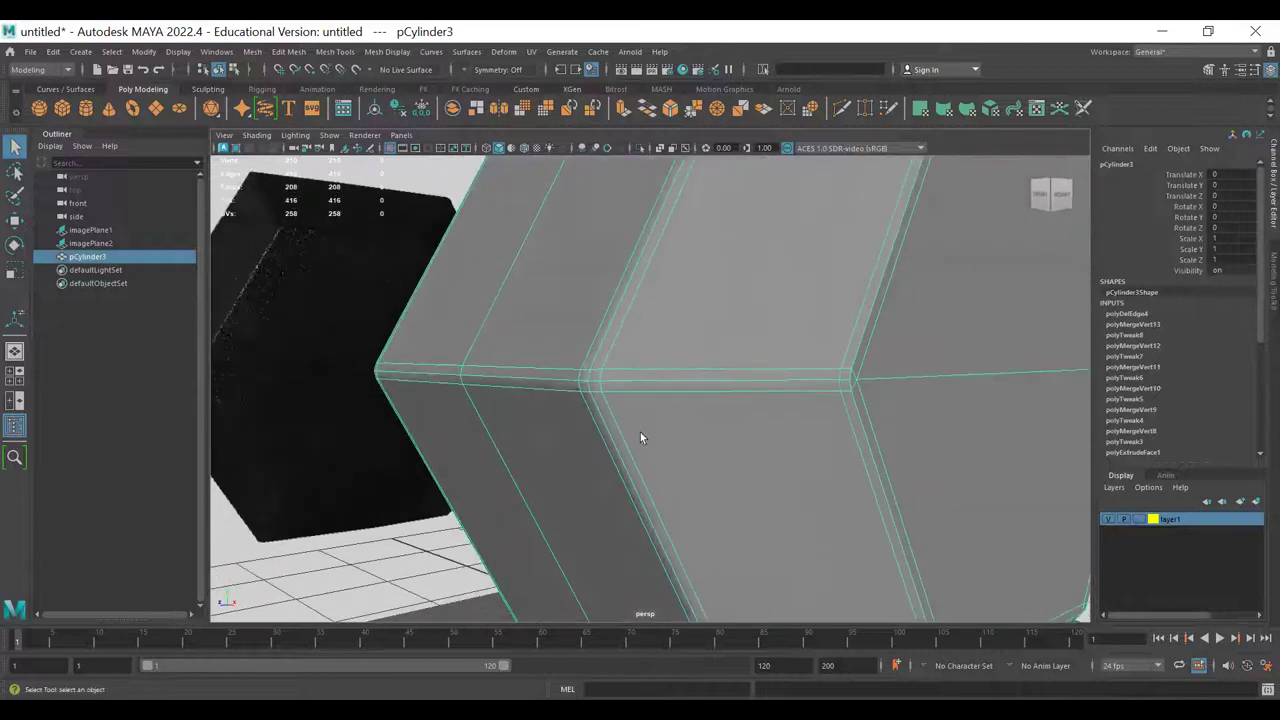
pyautogui.keyDown('alt'); pyautogui.moveTo(883, 379); pyautogui.dragTo(764, 463); pyautogui.keyUp('alt')
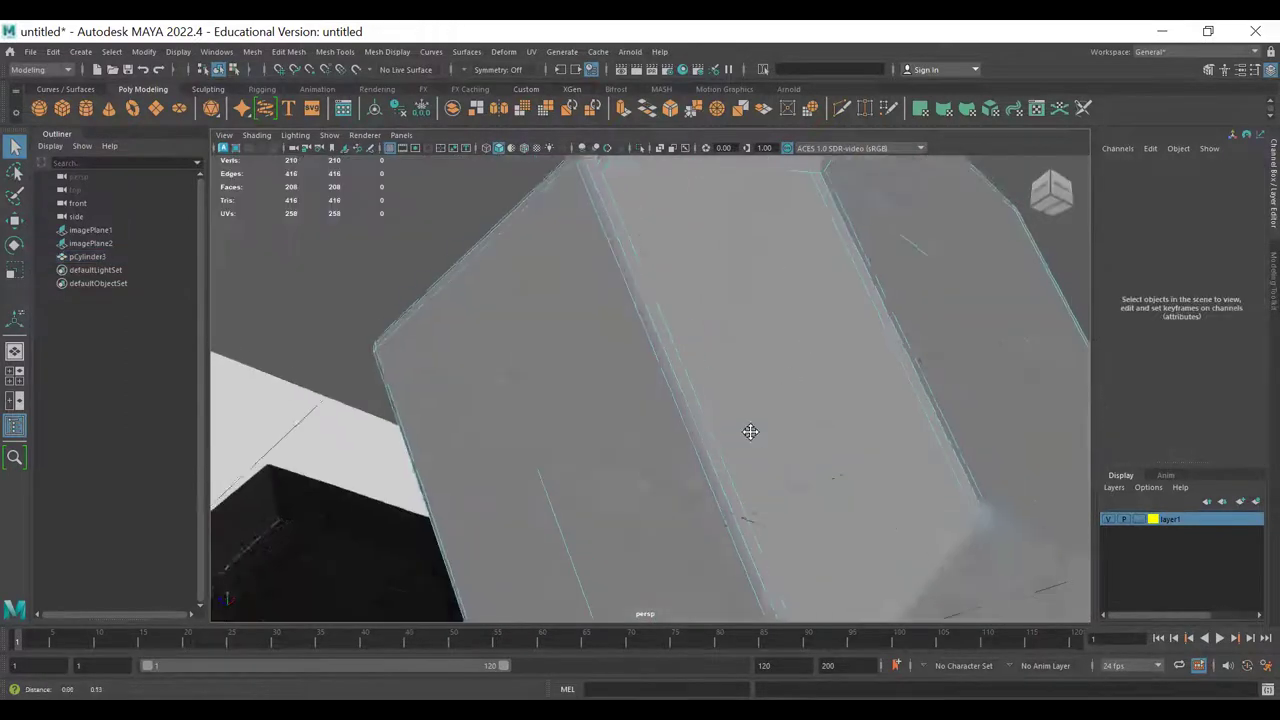
pyautogui.keyDown('alt'); pyautogui.moveTo(751, 431); pyautogui.dragTo(730, 409); pyautogui.keyUp('alt')
pyautogui.scroll(2, 732, 408)
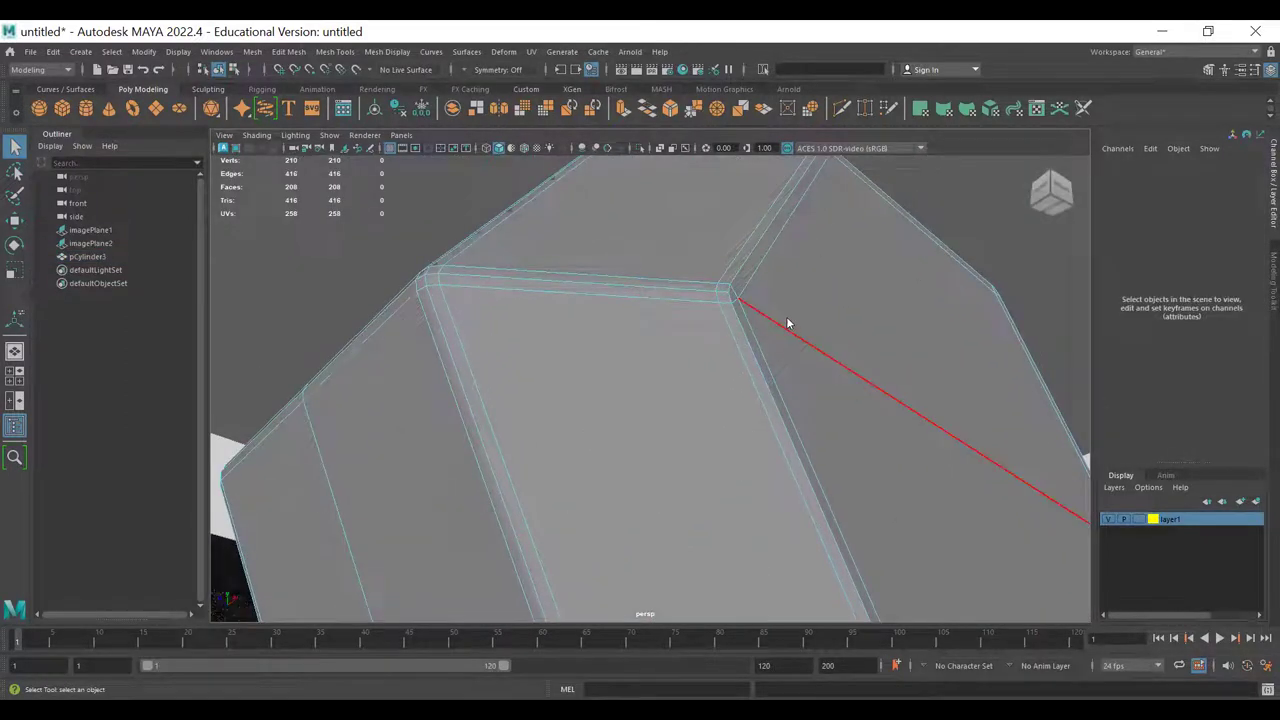
pyautogui.click(741, 322)
pyautogui.doubleClick(737, 325)
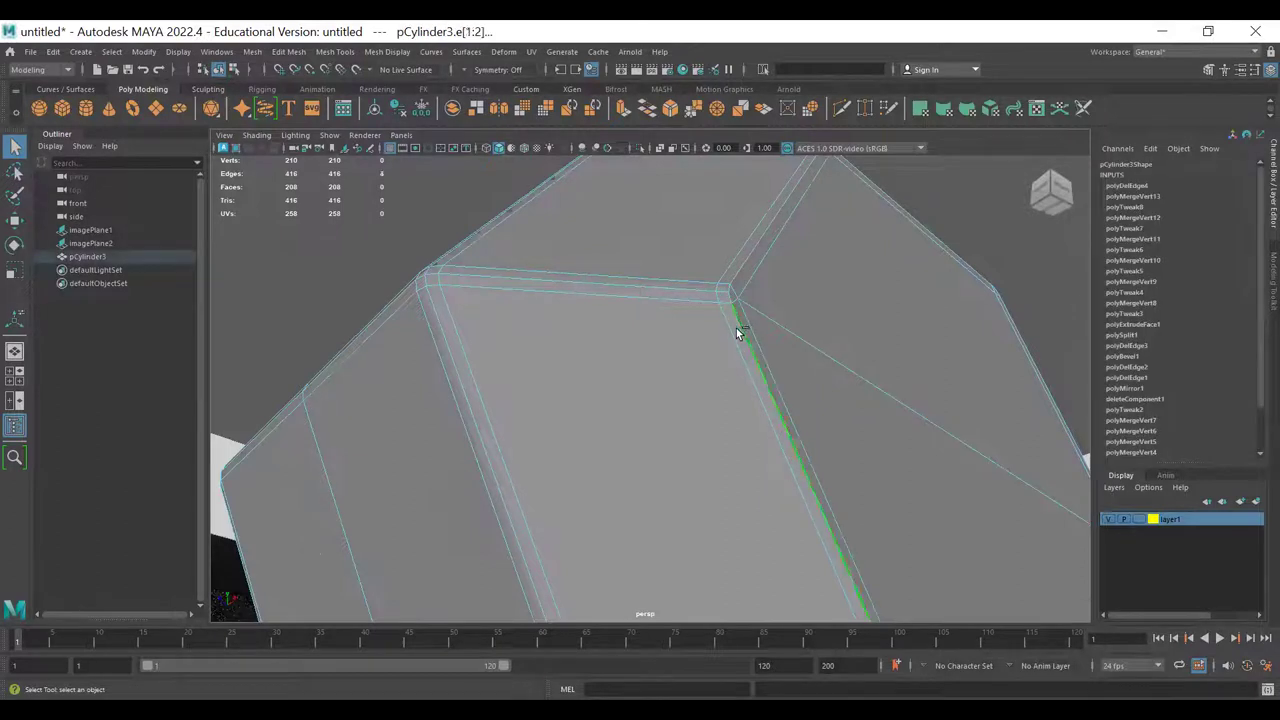
# - Examine the bevelled corners around the head to check where the selected edge loop runs
pyautogui.scroll(-3, 743, 373)
pyautogui.keyDown('alt'); pyautogui.moveTo(743, 379); pyautogui.dragTo(624, 358); pyautogui.keyUp('alt')
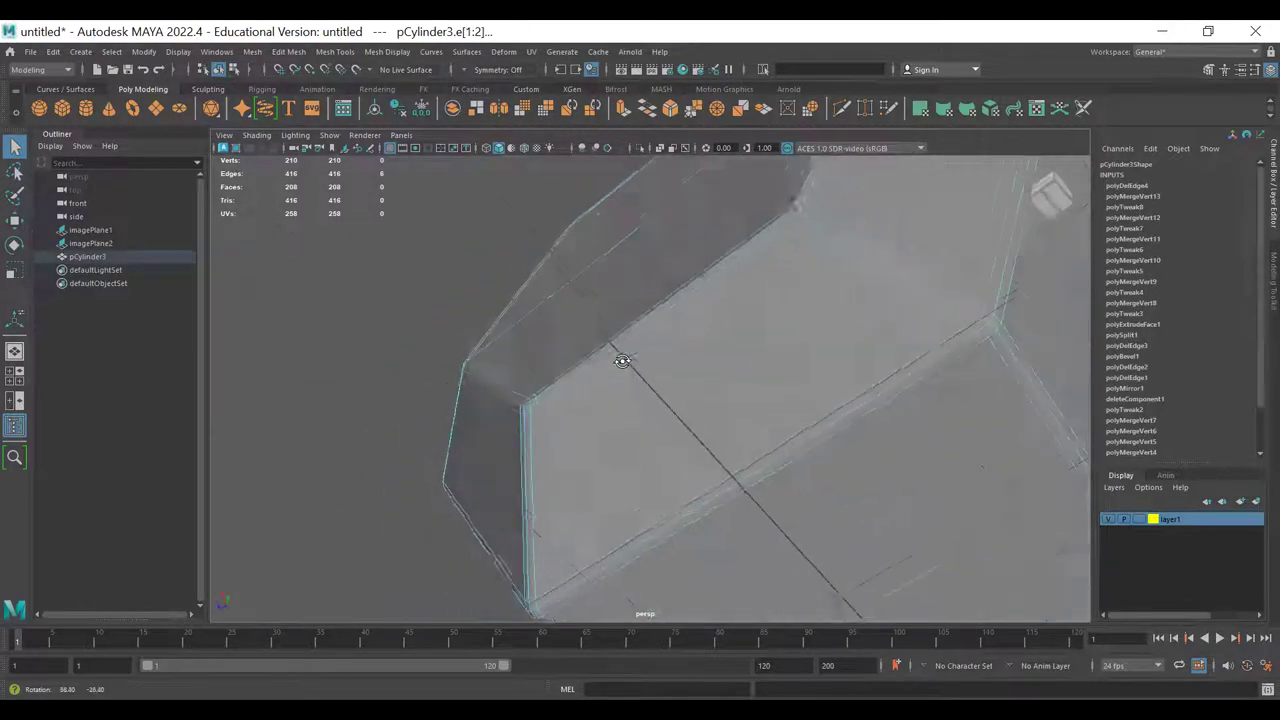
pyautogui.scroll(3, 569, 448)
pyautogui.keyDown('alt'); pyautogui.moveTo(569, 448); pyautogui.dragTo(488, 440); pyautogui.keyUp('alt')
pyautogui.keyDown('alt'); pyautogui.moveTo(488, 440); pyautogui.dragTo(485, 437, button='middle'); pyautogui.keyUp('alt')
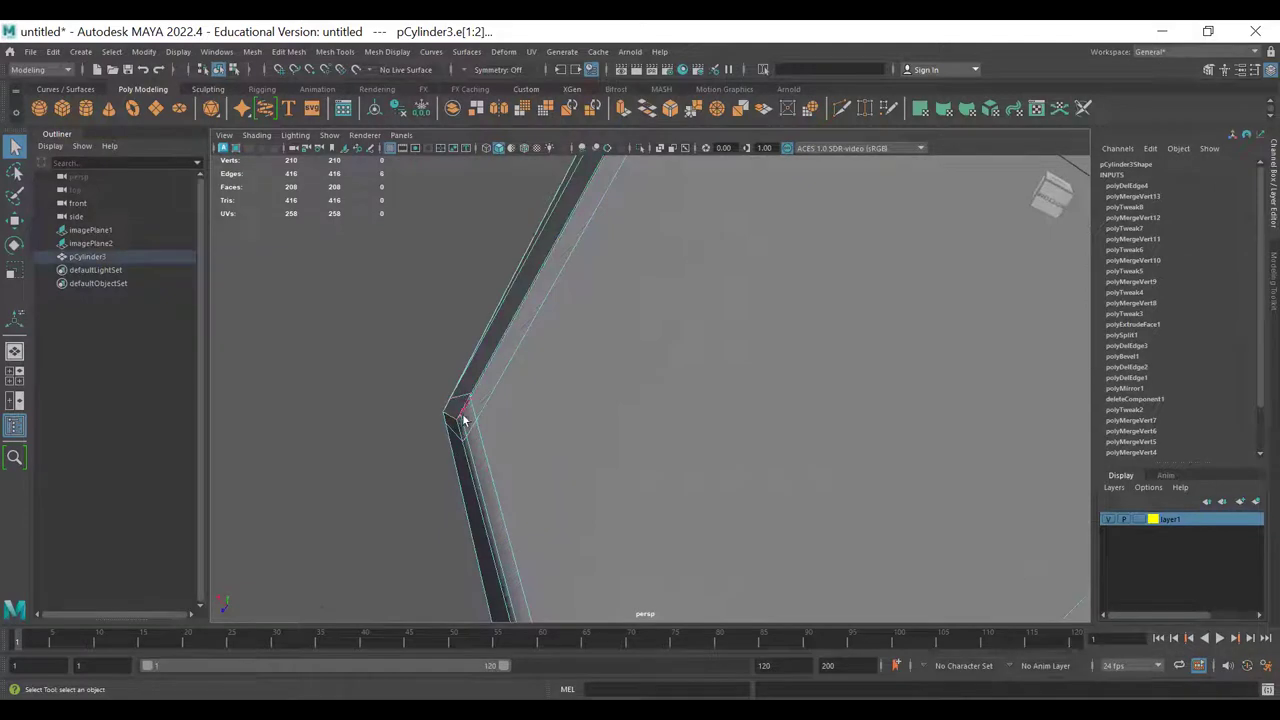
pyautogui.keyDown('alt'); pyautogui.moveTo(555, 449); pyautogui.dragTo(654, 408); pyautogui.keyUp('alt')
pyautogui.scroll(5, 602, 498)
pyautogui.keyDown('alt'); pyautogui.moveTo(601, 500); pyautogui.dragTo(462, 498); pyautogui.keyUp('alt')
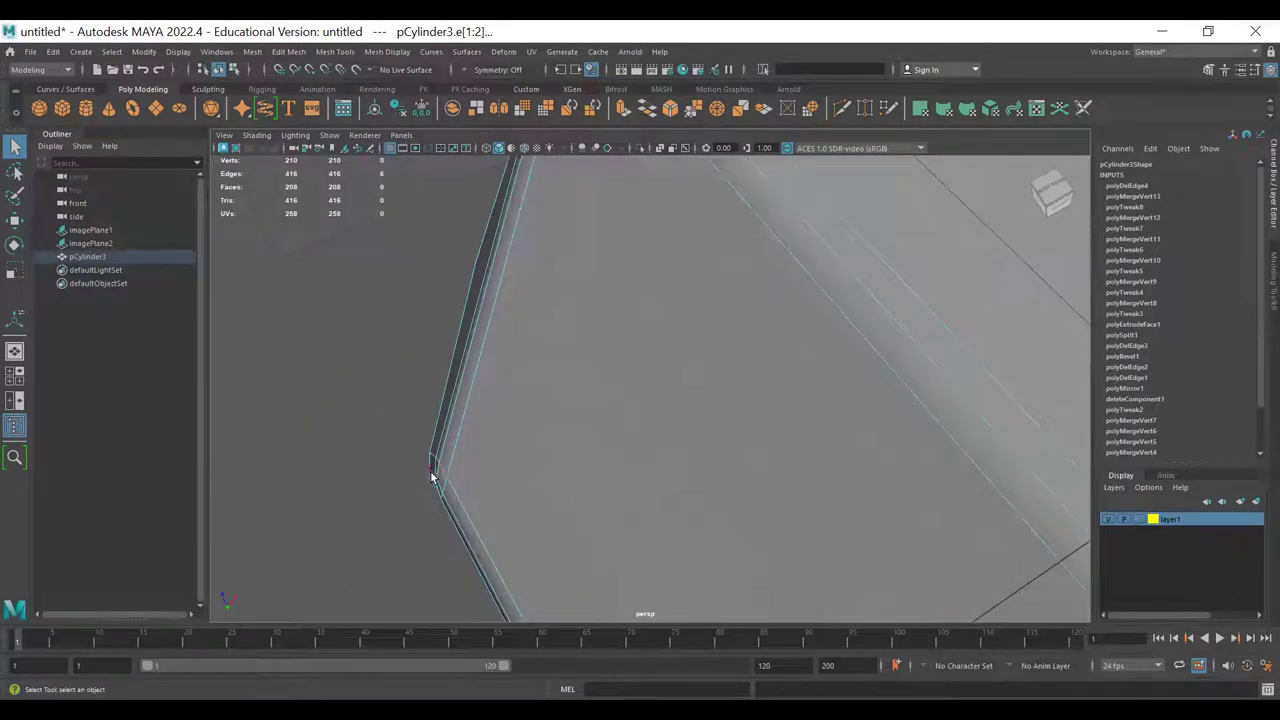
pyautogui.scroll(-8, 631, 403)
pyautogui.keyDown('alt'); pyautogui.moveTo(790, 372); pyautogui.dragTo(818, 392); pyautogui.keyUp('alt')
pyautogui.scroll(5, 968, 345)
pyautogui.keyDown('alt'); pyautogui.moveTo(970, 346); pyautogui.dragTo(834, 411, button='middle'); pyautogui.keyUp('alt')
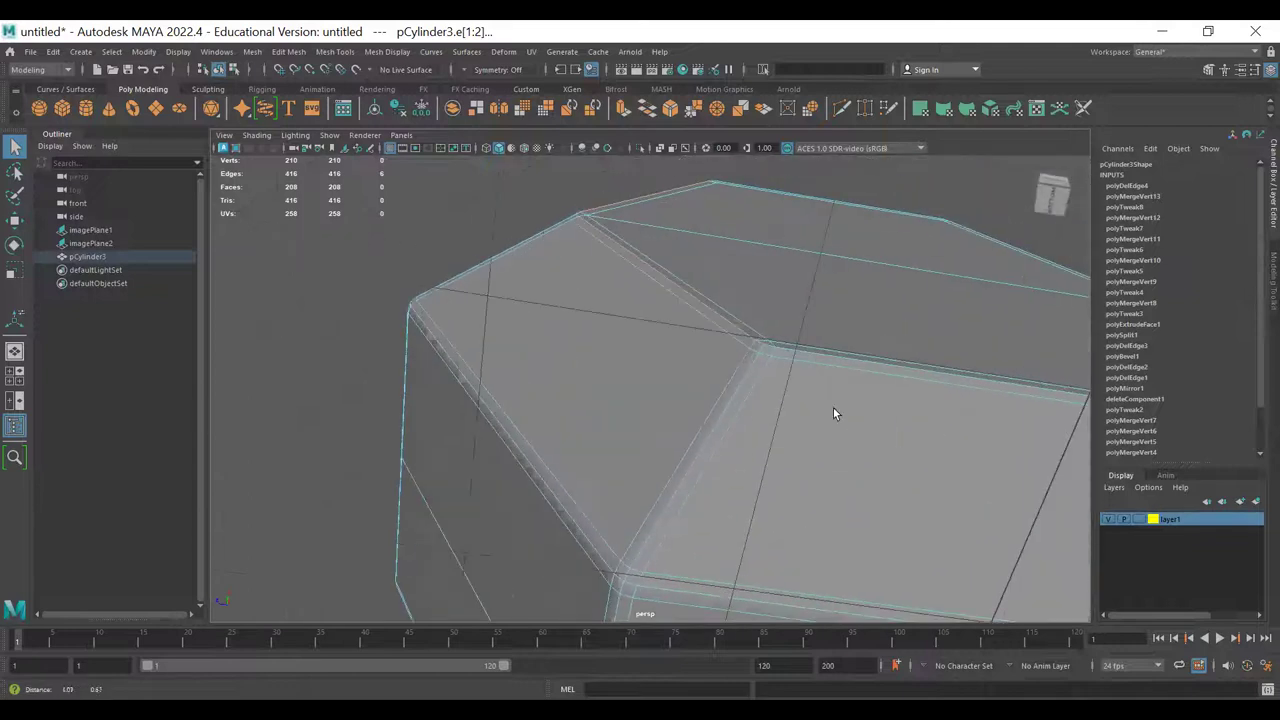
pyautogui.scroll(5, 921, 494)
pyautogui.keyDown('alt'); pyautogui.moveTo(918, 440); pyautogui.dragTo(730, 508, button='middle'); pyautogui.keyUp('alt')
pyautogui.scroll(-8, 430, 446)
pyautogui.scroll(6, 660, 457)
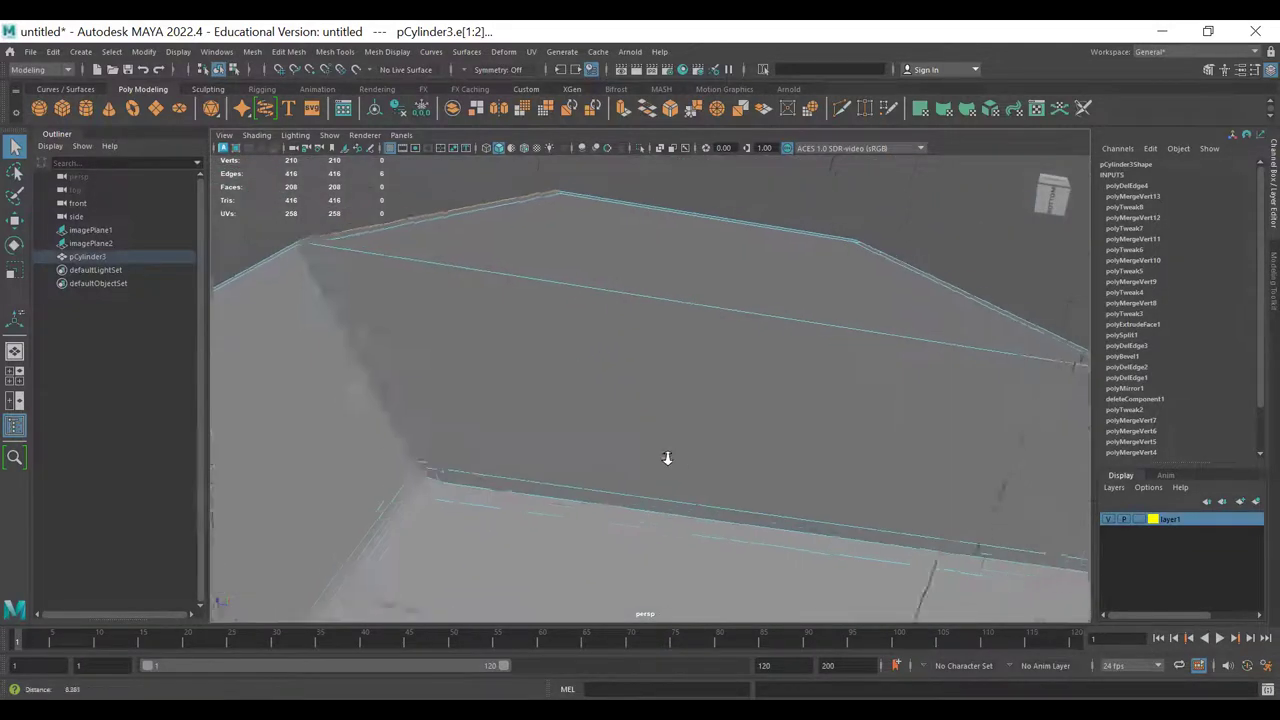
# - Reselect the middle edge loop of the bevel outlining the end cap's flat face, including the corner edges
pyautogui.scroll(-2, 660, 460)
pyautogui.keyDown('shift'); pyautogui.click(604, 476); pyautogui.keyUp('shift')
pyautogui.hotkey('ctrl', 'z')
pyautogui.keyDown('shift'); pyautogui.doubleClick(605, 468); pyautogui.keyUp('shift')
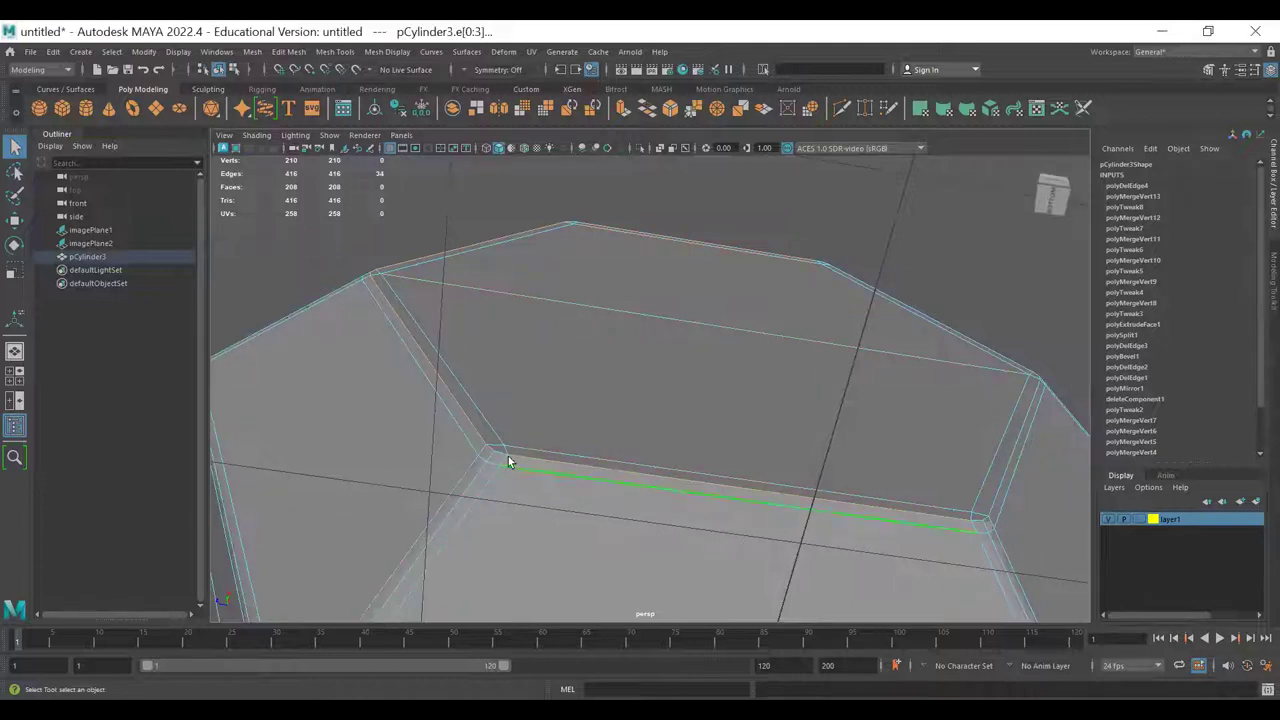
pyautogui.doubleClick(484, 438)
pyautogui.keyDown('shift'); pyautogui.doubleClick(552, 461); pyautogui.keyUp('shift')
pyautogui.keyDown('alt'); pyautogui.moveTo(558, 463); pyautogui.dragTo(702, 492); pyautogui.keyUp('alt')
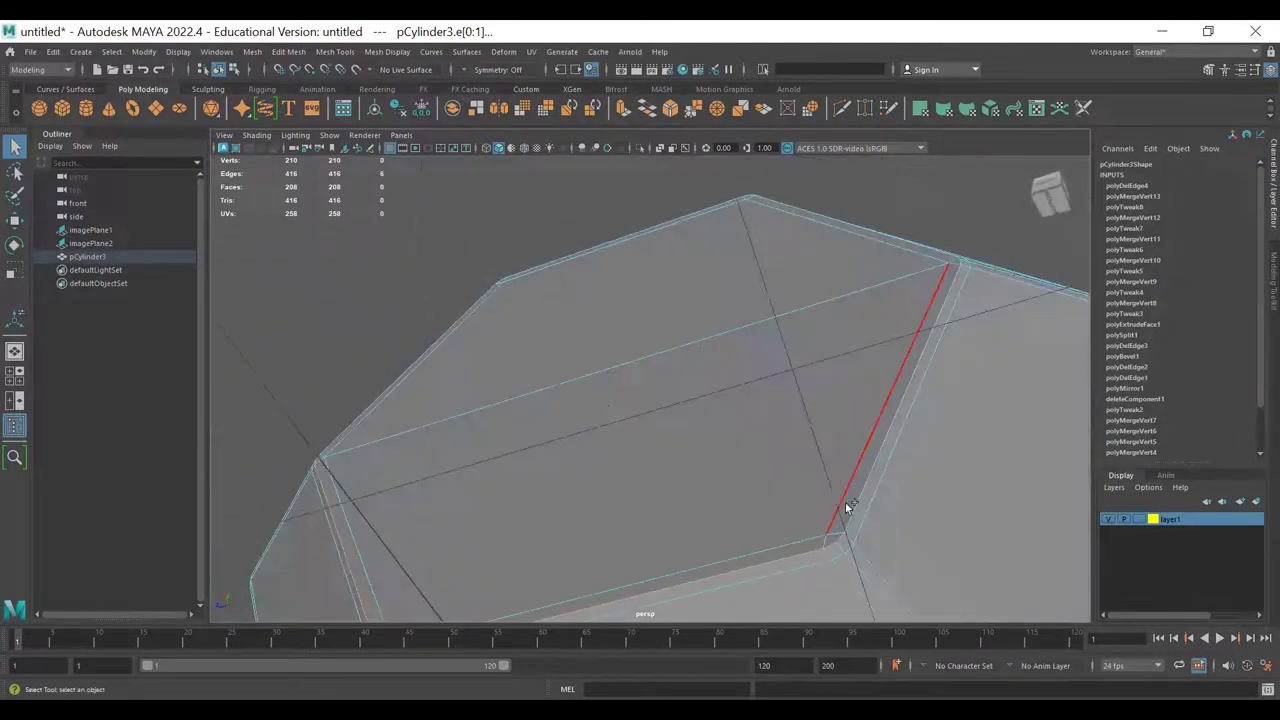
pyautogui.keyDown('shift'); pyautogui.click(842, 538); pyautogui.keyUp('shift')
# - Add the remaining bevel edges around the end cap to the selection and apply Edit Edge Flow to the loop
pyautogui.keyDown('alt'); pyautogui.moveTo(846, 380); pyautogui.dragTo(643, 334); pyautogui.keyUp('alt')
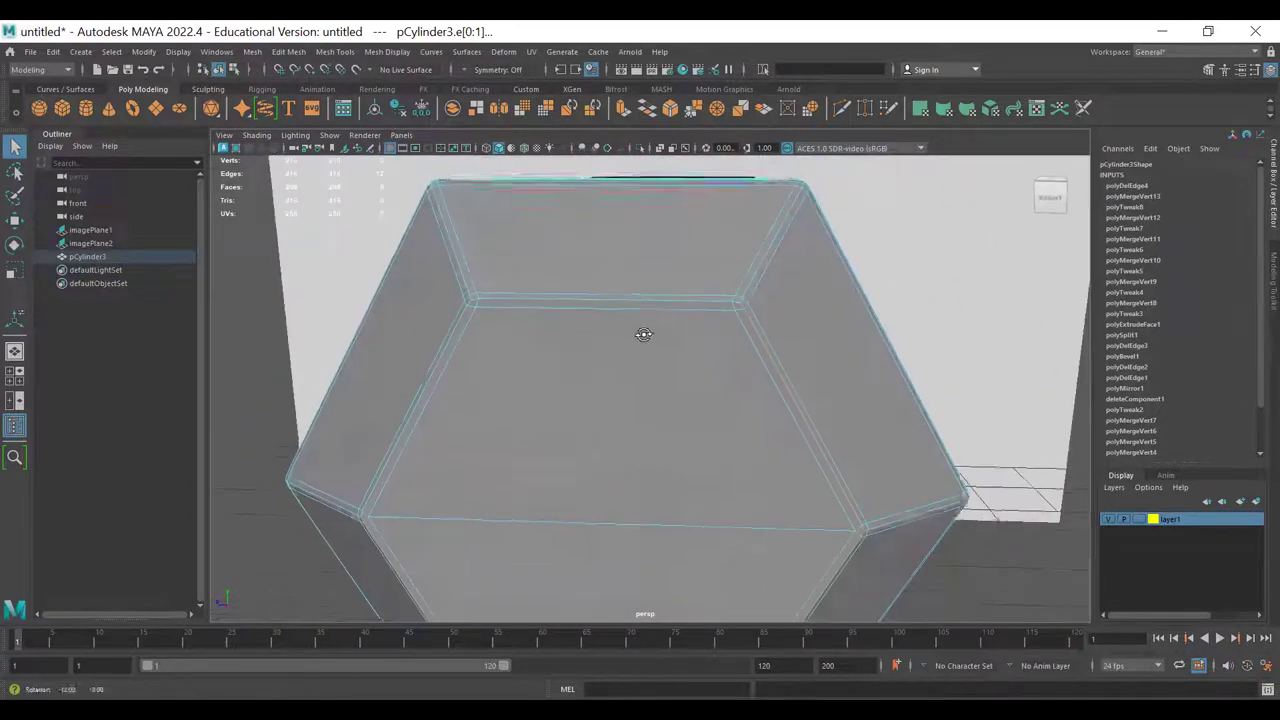
pyautogui.scroll(5, 645, 335)
pyautogui.keyDown('shift'); pyautogui.click(770, 247); pyautogui.keyUp('shift')
pyautogui.keyDown('alt'); pyautogui.moveTo(769, 251); pyautogui.dragTo(624, 444); pyautogui.keyUp('alt')
pyautogui.keyDown('shift'); pyautogui.click(557, 317); pyautogui.keyUp('shift')
pyautogui.keyDown('alt'); pyautogui.moveTo(624, 444); pyautogui.dragTo(622, 448, button='middle'); pyautogui.keyUp('alt')
pyautogui.keyDown('alt'); pyautogui.moveTo(622, 447); pyautogui.dragTo(683, 363); pyautogui.keyUp('alt')
pyautogui.keyDown('alt'); pyautogui.moveTo(674, 406); pyautogui.dragTo(355, 360); pyautogui.keyUp('alt')
pyautogui.keyDown('shift'); pyautogui.rightClick(353, 355); pyautogui.keyUp('shift')
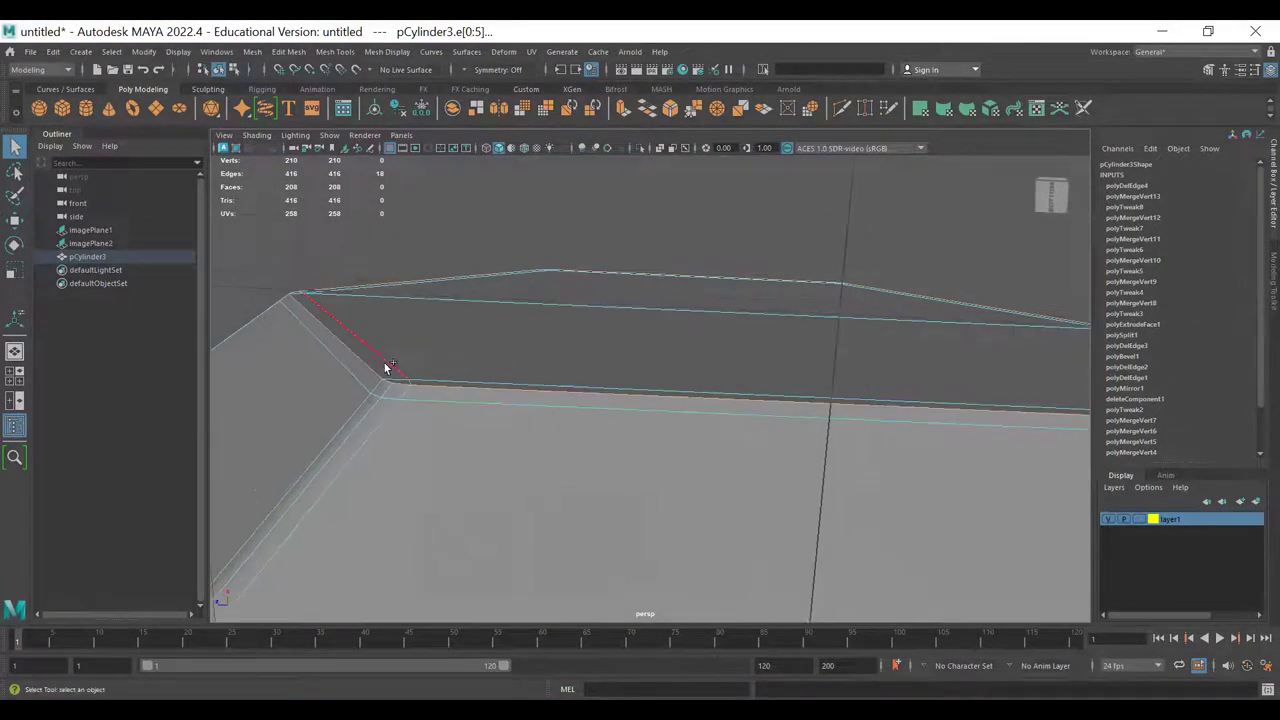
pyautogui.keyDown('shift'); pyautogui.rightClick(371, 358); pyautogui.keyUp('shift')
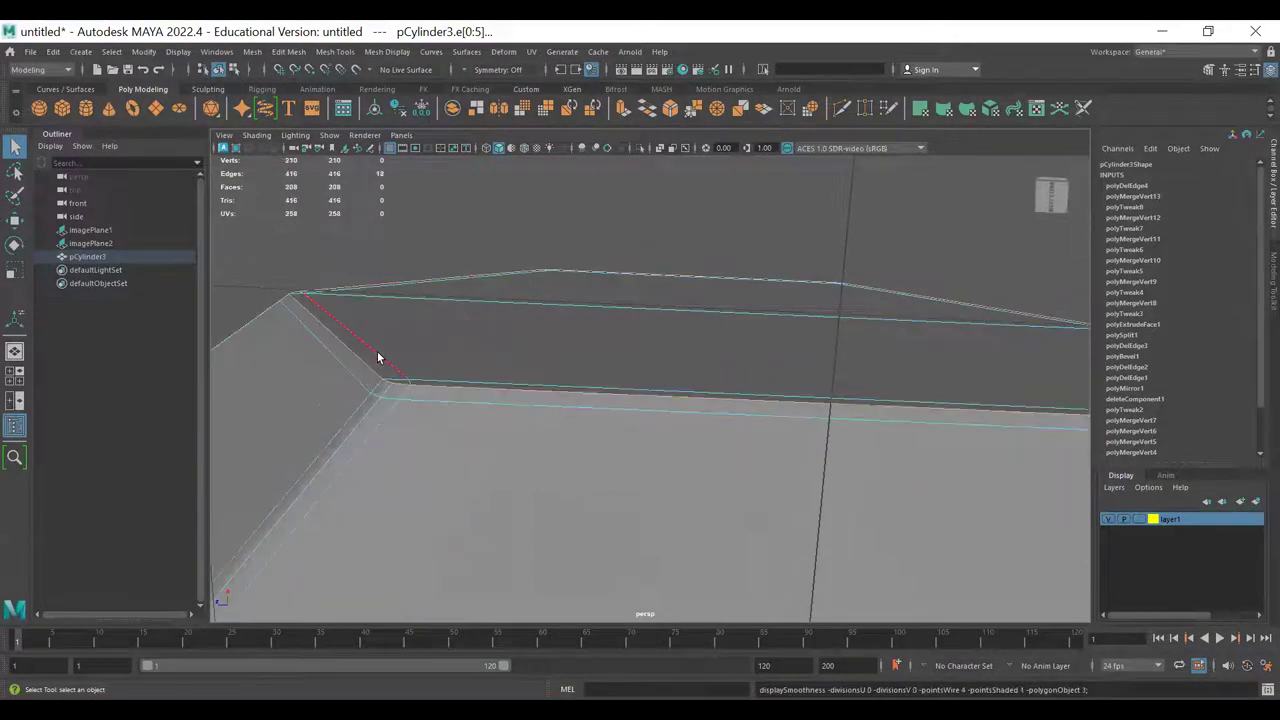
pyautogui.keyDown('shift'); pyautogui.rightClick(378, 333); pyautogui.keyUp('shift')
pyautogui.click(371, 465)
# - Move the middle vertex at one end cap corner to even out the bevel there
pyautogui.moveTo(406, 414)
pyautogui.keyDown('alt'); pyautogui.mouseDown()
pyautogui.moveTo(374, 414)
pyautogui.moveTo(400, 407)
pyautogui.mouseUp(); pyautogui.keyUp('alt')
pyautogui.click(402, 407)
pyautogui.press('f')
pyautogui.moveTo(652, 402)
pyautogui.keyDown('alt'); pyautogui.mouseDown()
pyautogui.moveTo(682, 431)
pyautogui.moveTo(684, 388)
pyautogui.moveTo(671, 397)
pyautogui.mouseUp(); pyautogui.keyUp('alt')
pyautogui.press('w')
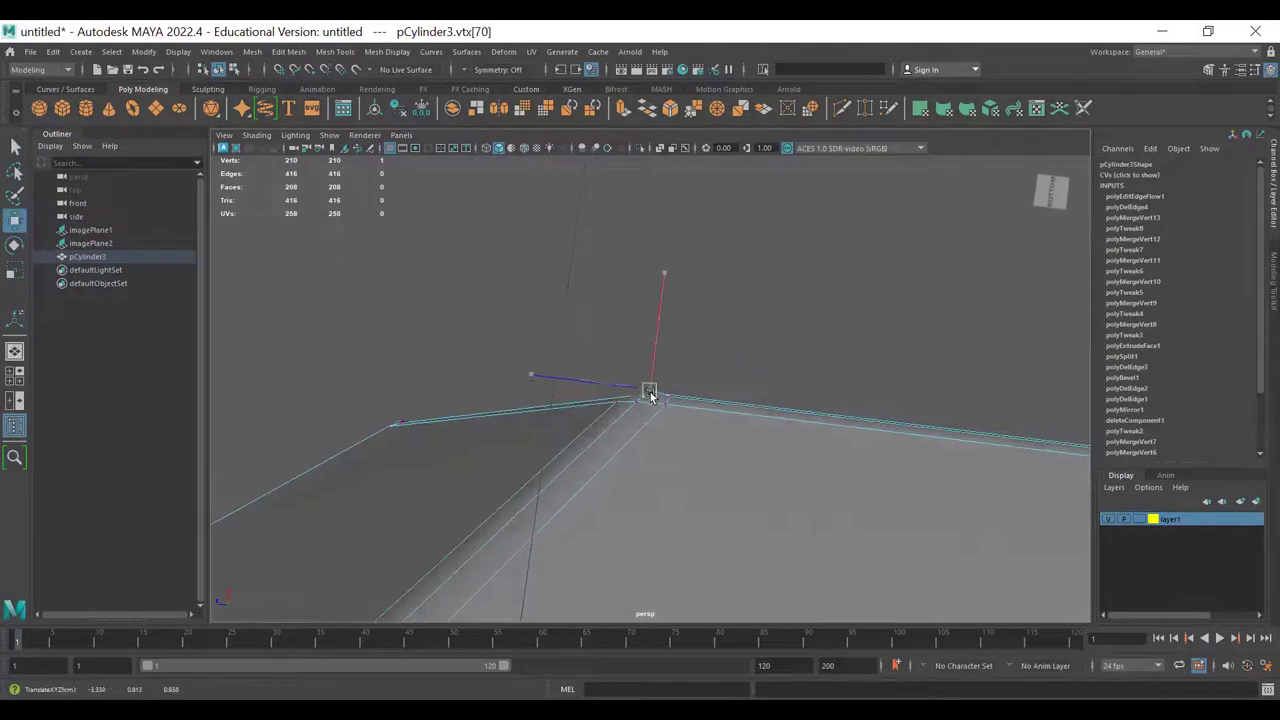
pyautogui.press('q')
# - Adjust the protruding middle vertex at the next end cap corner to follow the surrounding bevel
pyautogui.keyDown('alt'); pyautogui.moveTo(474, 438); pyautogui.dragTo(617, 454); pyautogui.keyUp('alt')
pyautogui.keyDown('alt'); pyautogui.moveTo(617, 454); pyautogui.dragTo(433, 394, button='right'); pyautogui.keyUp('alt')
pyautogui.keyDown('alt'); pyautogui.moveTo(433, 400); pyautogui.dragTo(523, 348); pyautogui.keyUp('alt')
pyautogui.keyDown('alt'); pyautogui.moveTo(523, 348); pyautogui.dragTo(606, 414, button='right'); pyautogui.keyUp('alt')
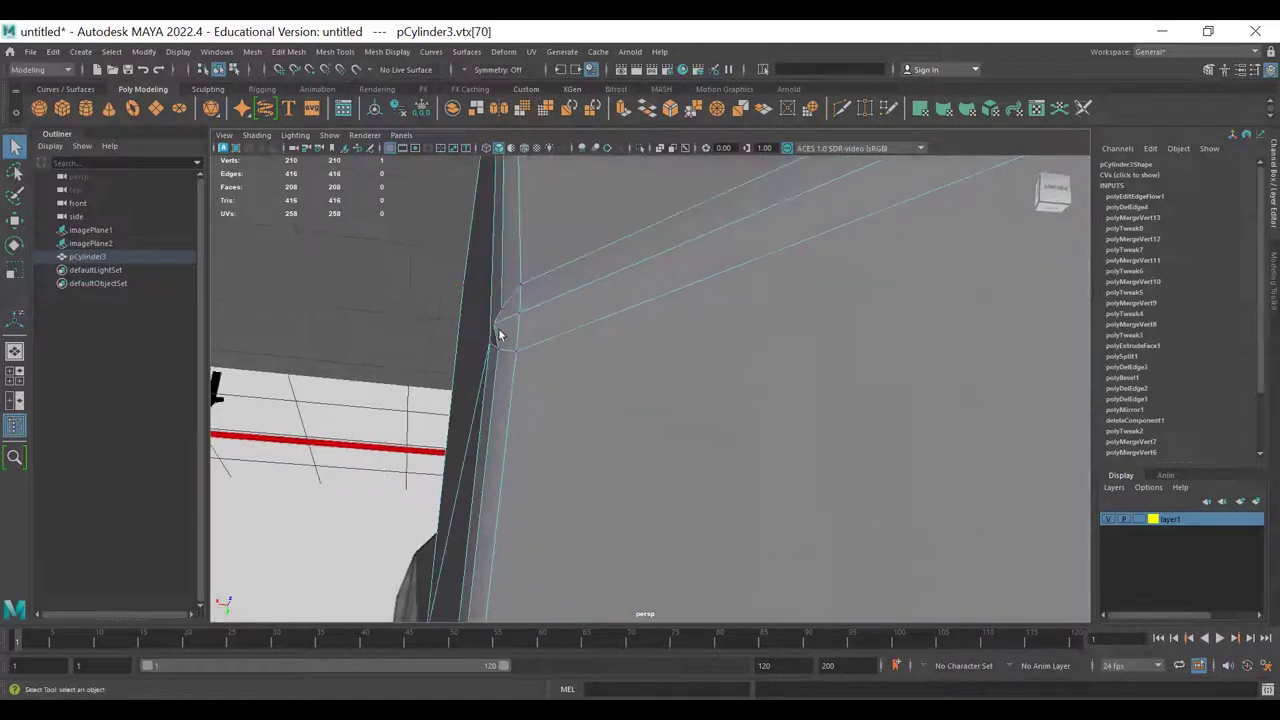
pyautogui.click(500, 334)
pyautogui.press('f')
pyautogui.moveTo(643, 401)
pyautogui.keyDown('alt'); pyautogui.mouseDown()
pyautogui.moveTo(677, 410)
pyautogui.moveTo(635, 420)
pyautogui.moveTo(653, 393)
pyautogui.mouseUp(); pyautogui.keyUp('alt')
pyautogui.press('w')
pyautogui.press('q')
# - Pull the middle vertices at two further end cap corners into line with their neighbouring bevel edges
pyautogui.keyDown('alt'); pyautogui.moveTo(560, 410); pyautogui.dragTo(673, 203); pyautogui.keyUp('alt')
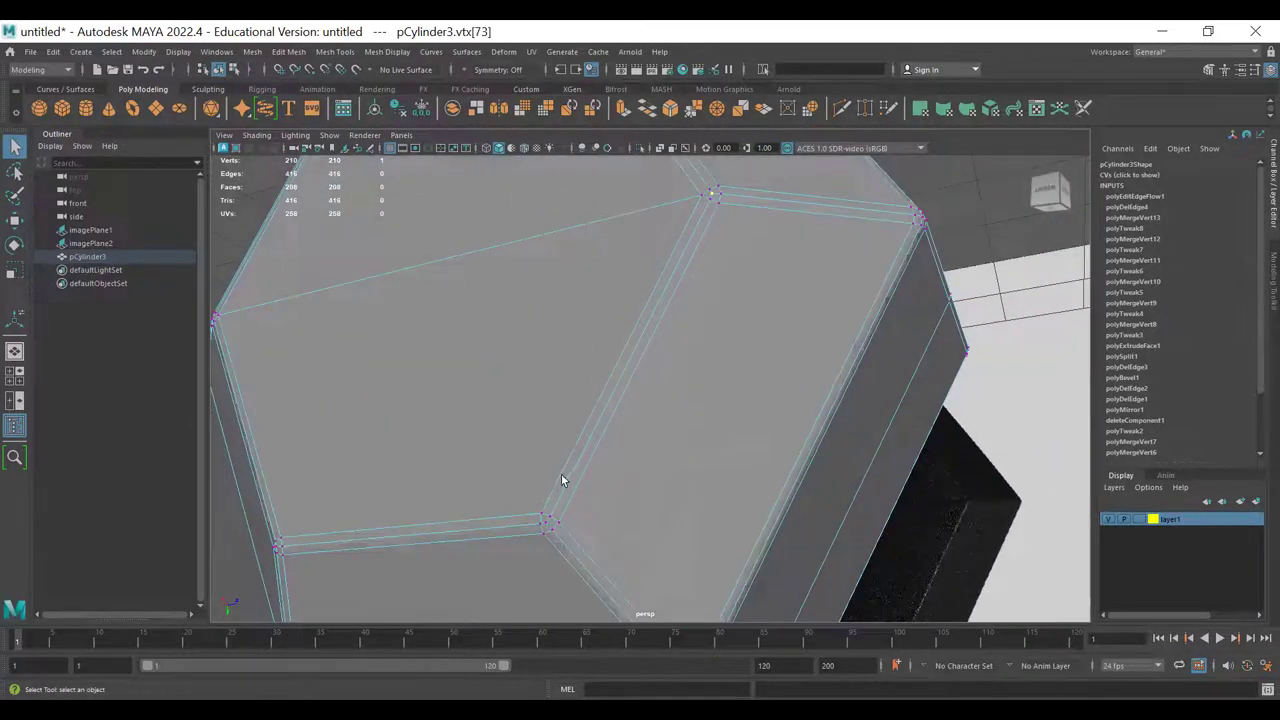
pyautogui.keyDown('alt'); pyautogui.moveTo(561, 474); pyautogui.dragTo(581, 454); pyautogui.keyUp('alt')
pyautogui.keyDown('alt'); pyautogui.moveTo(560, 505); pyautogui.dragTo(648, 423, button='middle'); pyautogui.keyUp('alt')
pyautogui.scroll(4, 660, 420)
pyautogui.click(636, 389)
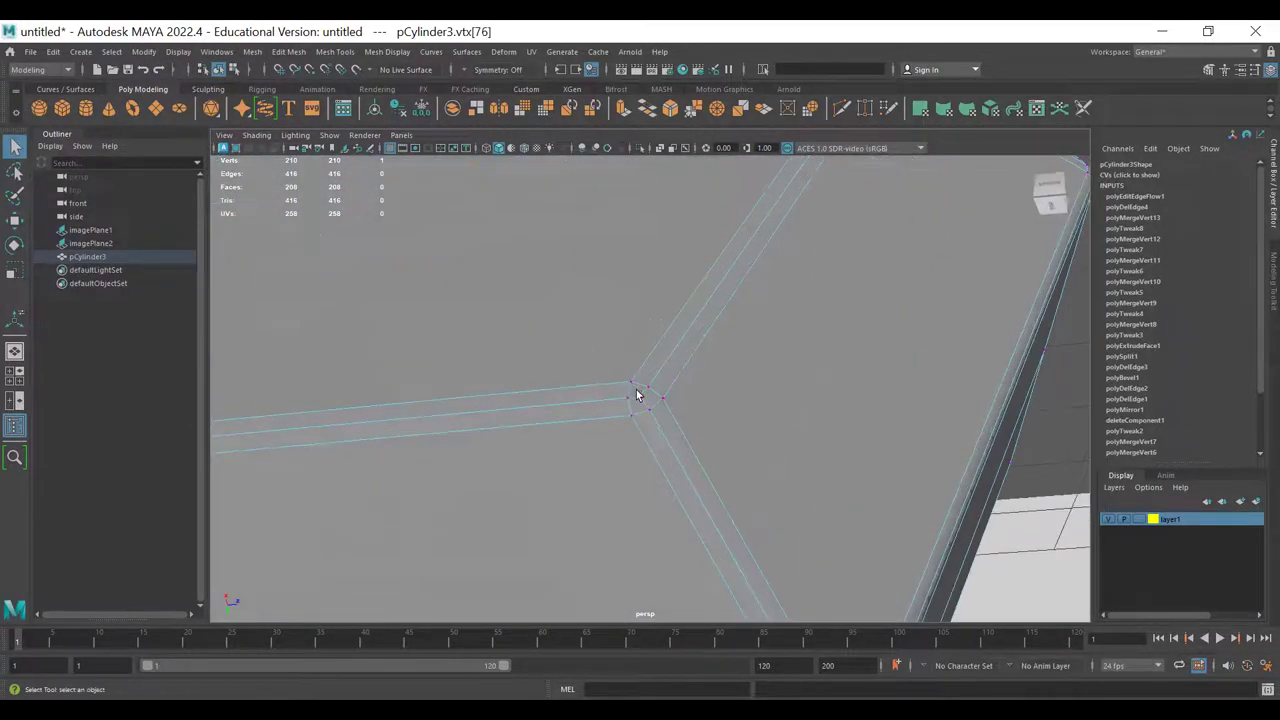
pyautogui.keyDown('alt'); pyautogui.moveTo(701, 419); pyautogui.dragTo(709, 449); pyautogui.keyUp('alt')
pyautogui.press('w')
pyautogui.moveTo(652, 393); pyautogui.dragTo(410, 431)
pyautogui.press('q')
pyautogui.keyDown('alt'); pyautogui.moveTo(410, 431); pyautogui.dragTo(580, 452, button='right'); pyautogui.keyUp('alt')
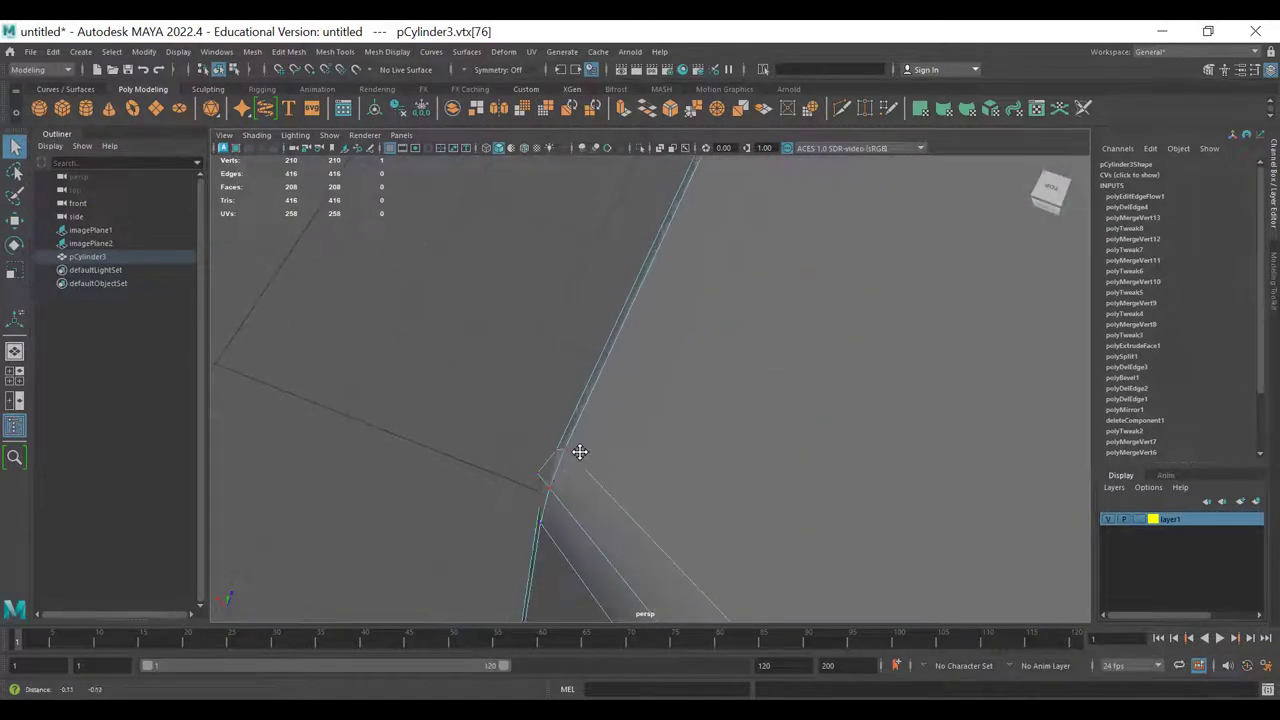
pyautogui.press('w')
pyautogui.click(537, 472)
pyautogui.press('q')
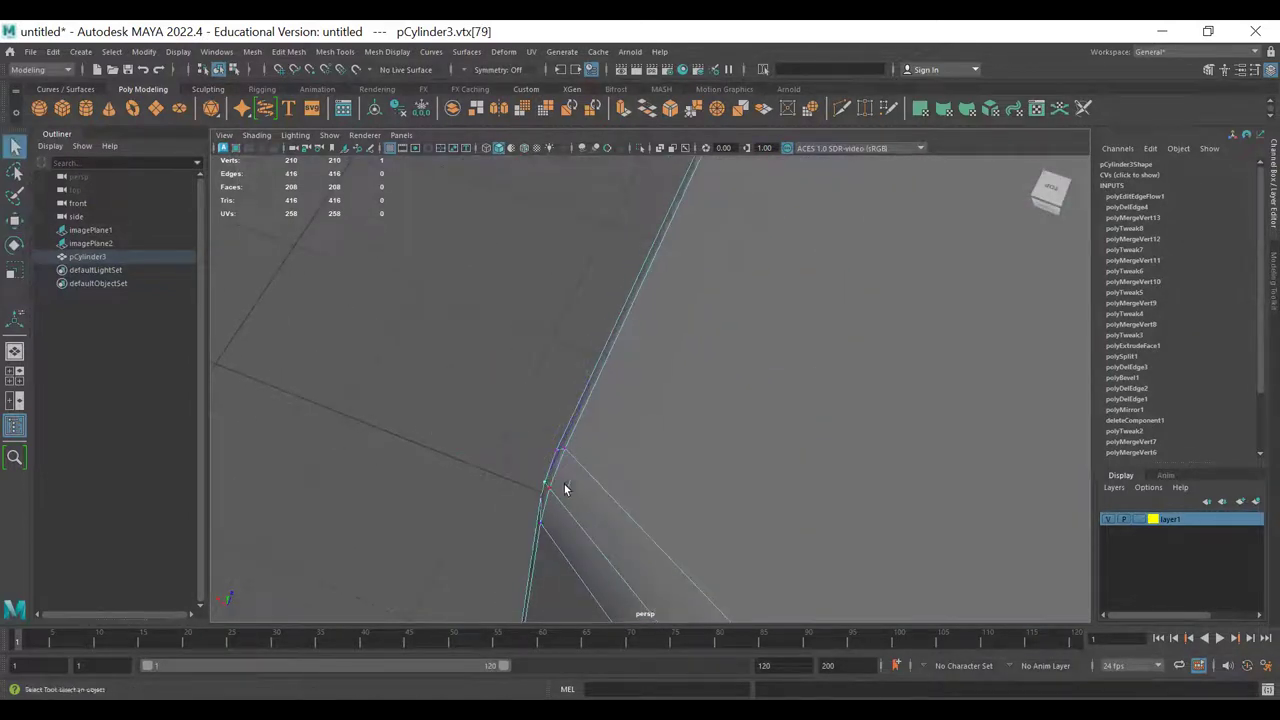
# - View the whole head and preview it with smoothing
pyautogui.scroll(-4, 580, 547)
pyautogui.keyDown('alt'); pyautogui.moveTo(580, 547); pyautogui.dragTo(668, 476); pyautogui.keyUp('alt')
pyautogui.scroll(4, 647, 517)
pyautogui.scroll(-5, 606, 421)
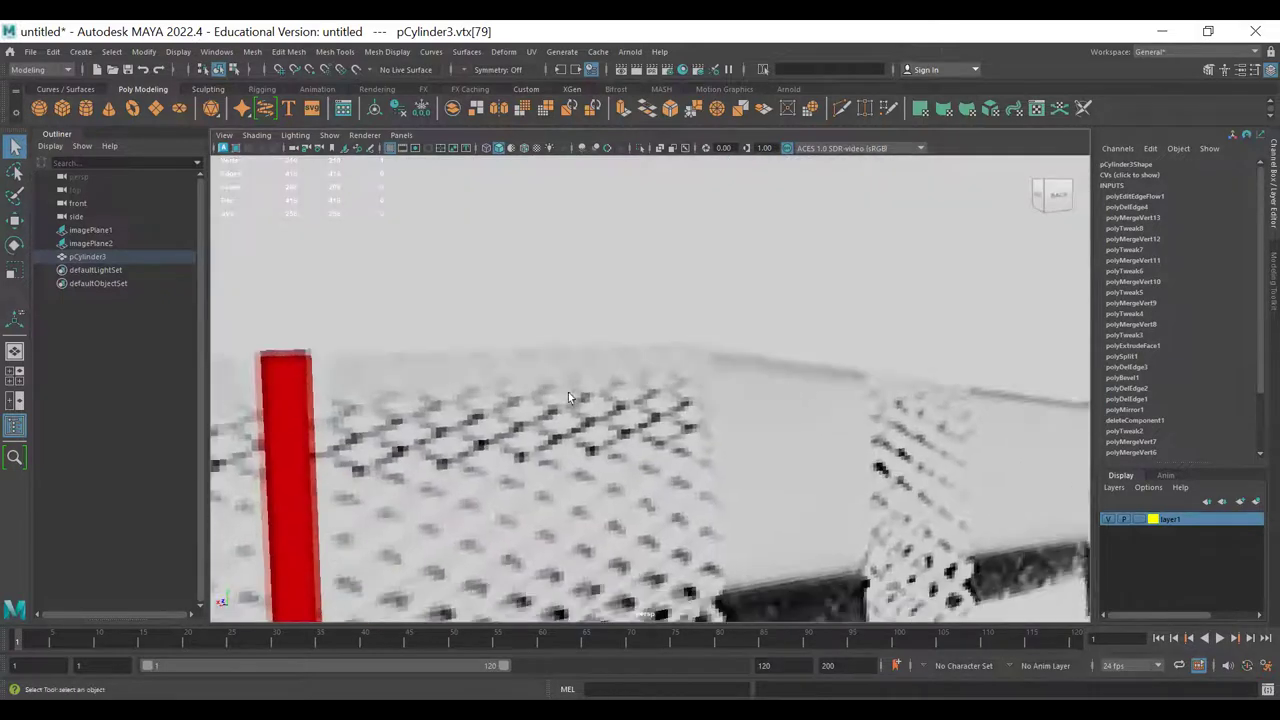
pyautogui.keyDown('alt'); pyautogui.moveTo(609, 428); pyautogui.dragTo(657, 403); pyautogui.keyUp('alt')
pyautogui.scroll(2, 657, 403)
pyautogui.press('3')
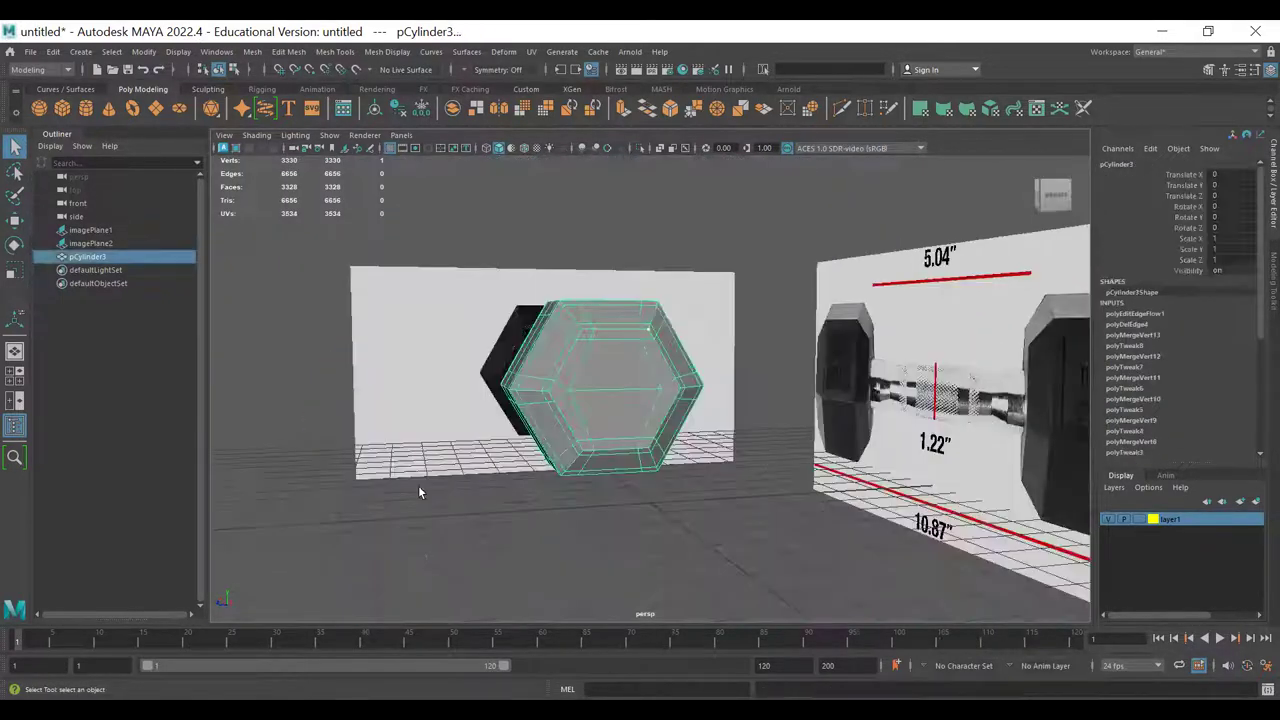
# - Examine the smoothed head from several sides and compare its rounded edges with the dumbbell reference images
pyautogui.keyDown('alt'); pyautogui.moveTo(418, 485); pyautogui.dragTo(548, 493); pyautogui.keyUp('alt')
pyautogui.click(870, 415)
pyautogui.keyDown('alt'); pyautogui.moveTo(870, 415); pyautogui.dragTo(692, 424); pyautogui.keyUp('alt')
pyautogui.click(585, 428)
pyautogui.keyDown('alt'); pyautogui.moveTo(487, 472); pyautogui.dragTo(822, 567, button='right'); pyautogui.keyUp('alt')
pyautogui.click(757, 540)
pyautogui.keyDown('alt'); pyautogui.moveTo(757, 540); pyautogui.dragTo(191, 327, button='right'); pyautogui.keyUp('alt')
pyautogui.keyDown('alt'); pyautogui.moveTo(285, 385); pyautogui.dragTo(438, 418); pyautogui.keyUp('alt')
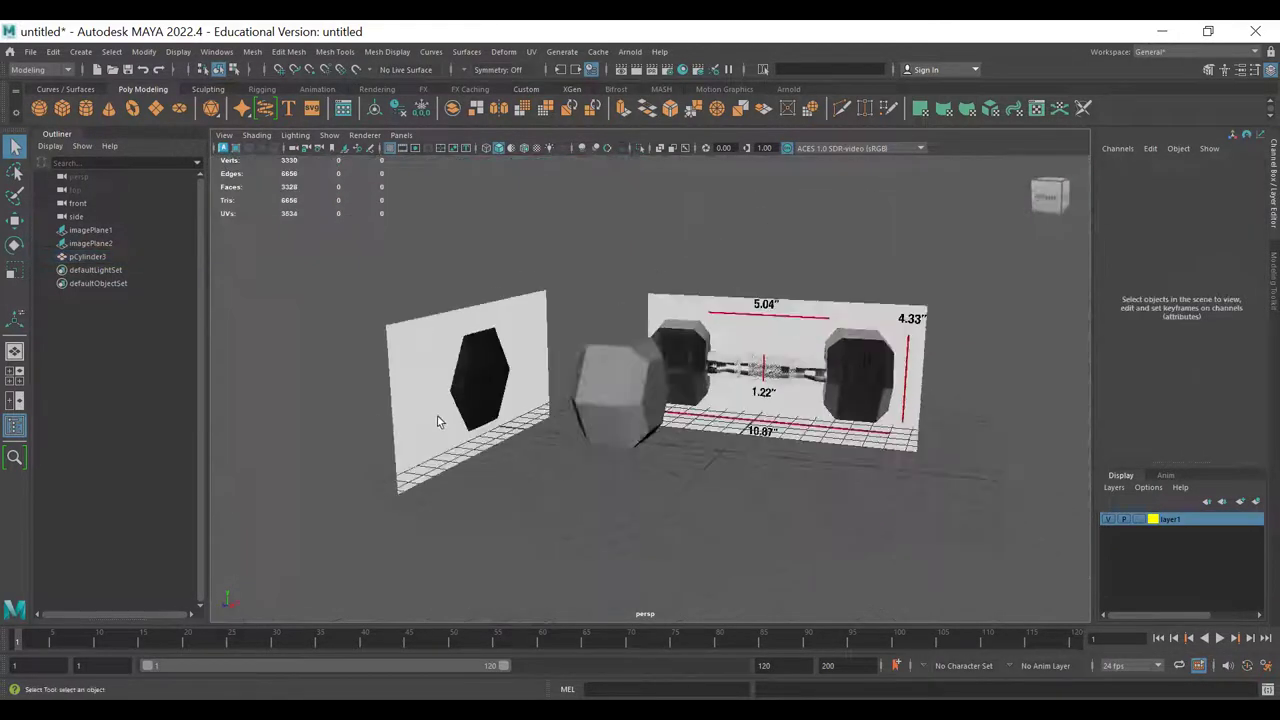
pyautogui.keyDown('alt'); pyautogui.moveTo(438, 418); pyautogui.dragTo(652, 480, button='right'); pyautogui.keyUp('alt')
pyautogui.click(652, 481)
pyautogui.keyDown('alt'); pyautogui.moveTo(652, 481); pyautogui.dragTo(651, 565); pyautogui.keyUp('alt')
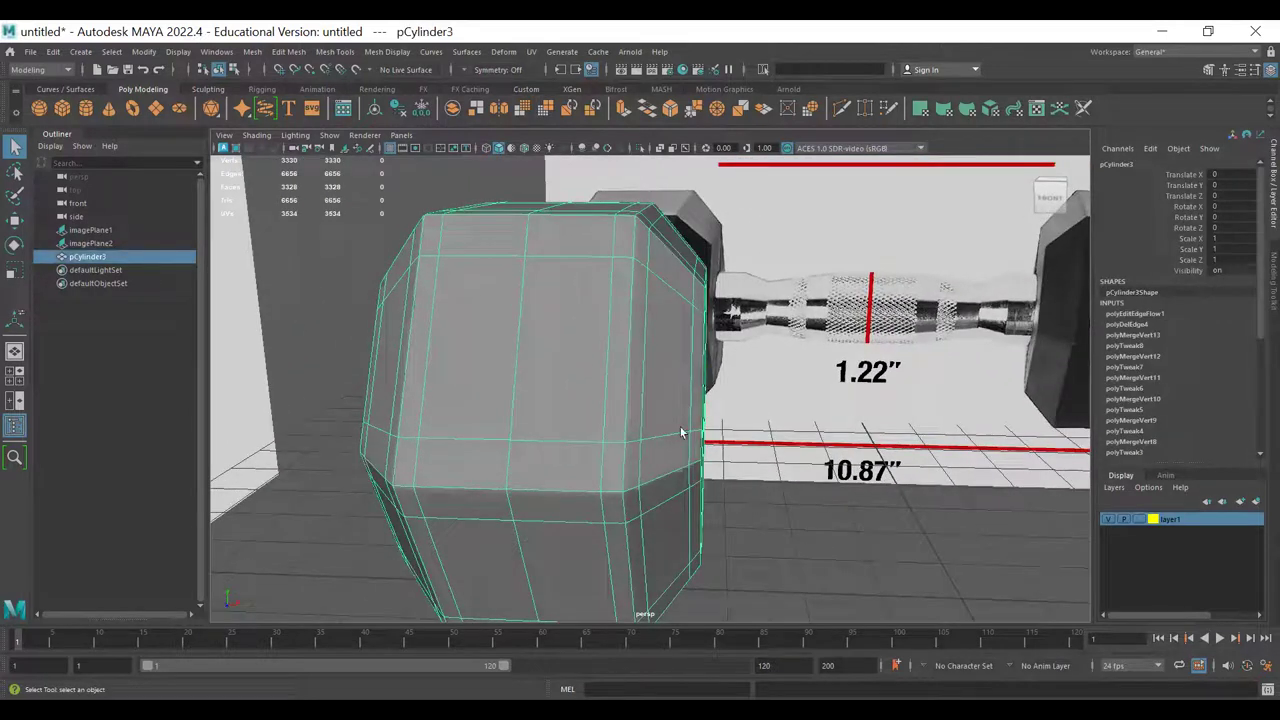
pyautogui.keyDown('alt'); pyautogui.moveTo(766, 502); pyautogui.dragTo(637, 451, button='right'); pyautogui.keyUp('alt')
pyautogui.keyDown('alt'); pyautogui.moveTo(637, 451); pyautogui.dragTo(784, 435); pyautogui.keyUp('alt')
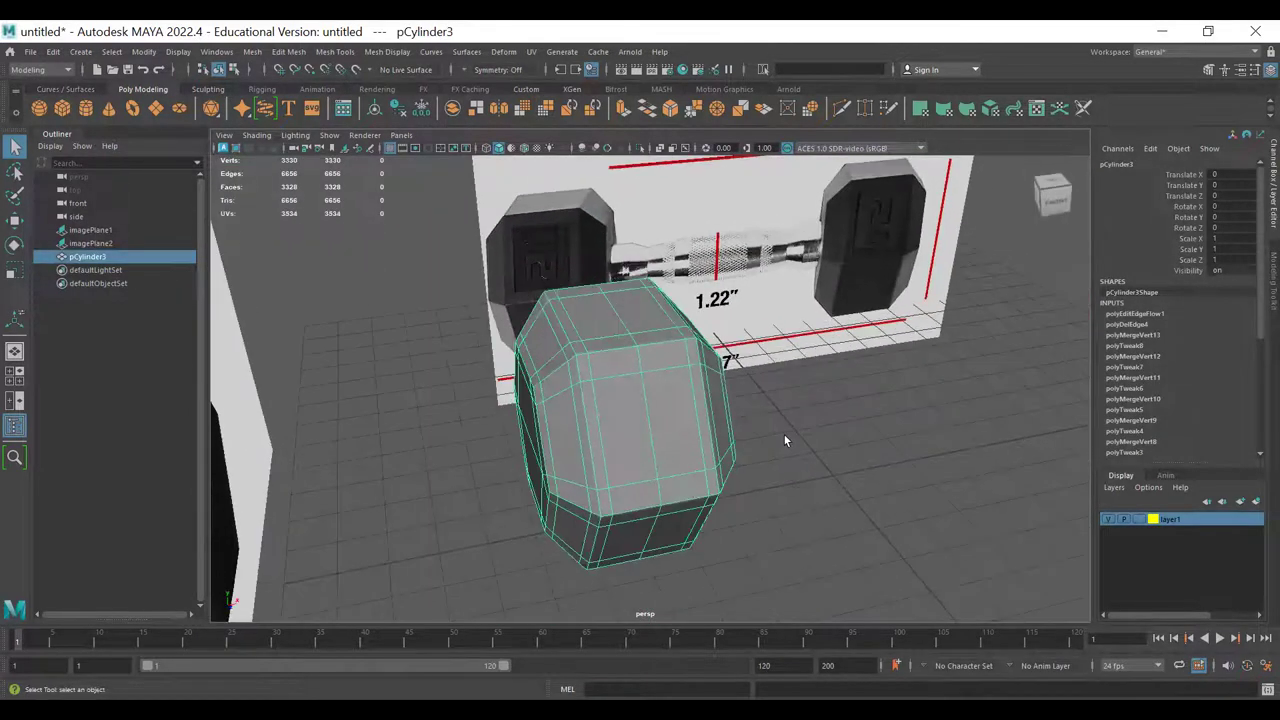
pyautogui.keyDown('alt'); pyautogui.moveTo(628, 421); pyautogui.dragTo(652, 478); pyautogui.keyUp('alt')
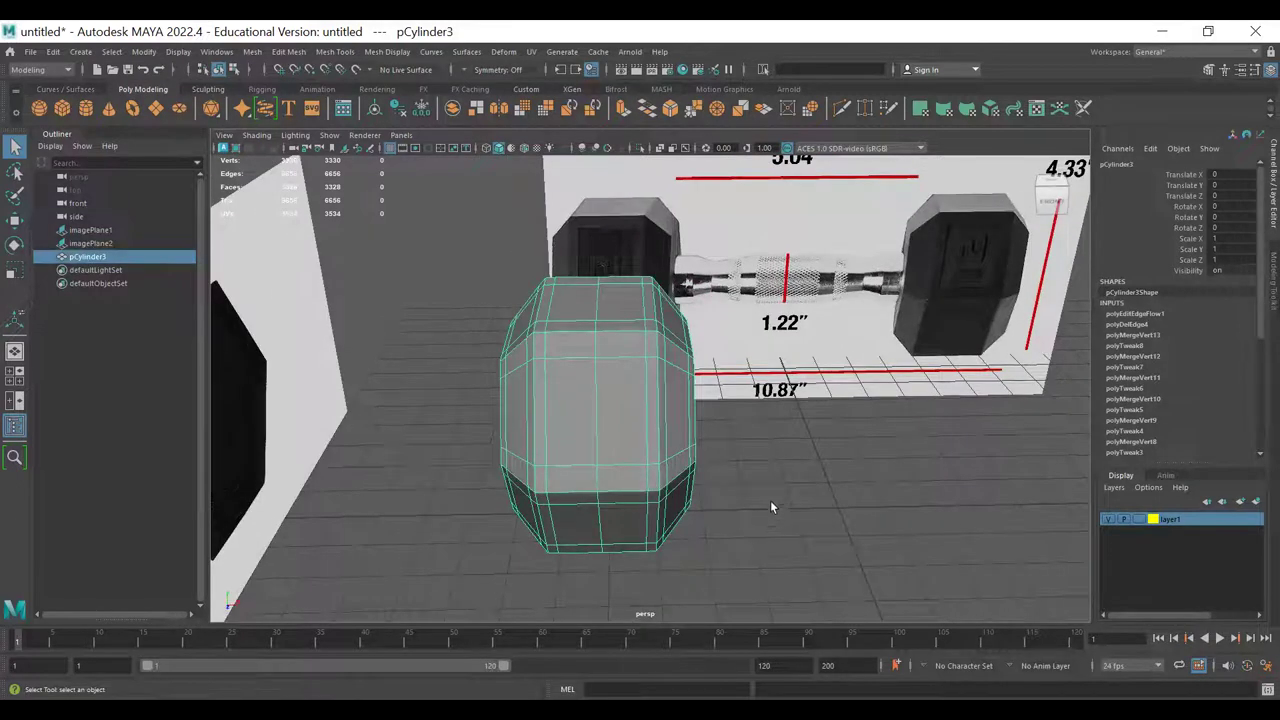
pyautogui.click(864, 484)
pyautogui.keyDown('alt'); pyautogui.moveTo(872, 488); pyautogui.dragTo(591, 441); pyautogui.keyUp('alt')
pyautogui.click(662, 435)
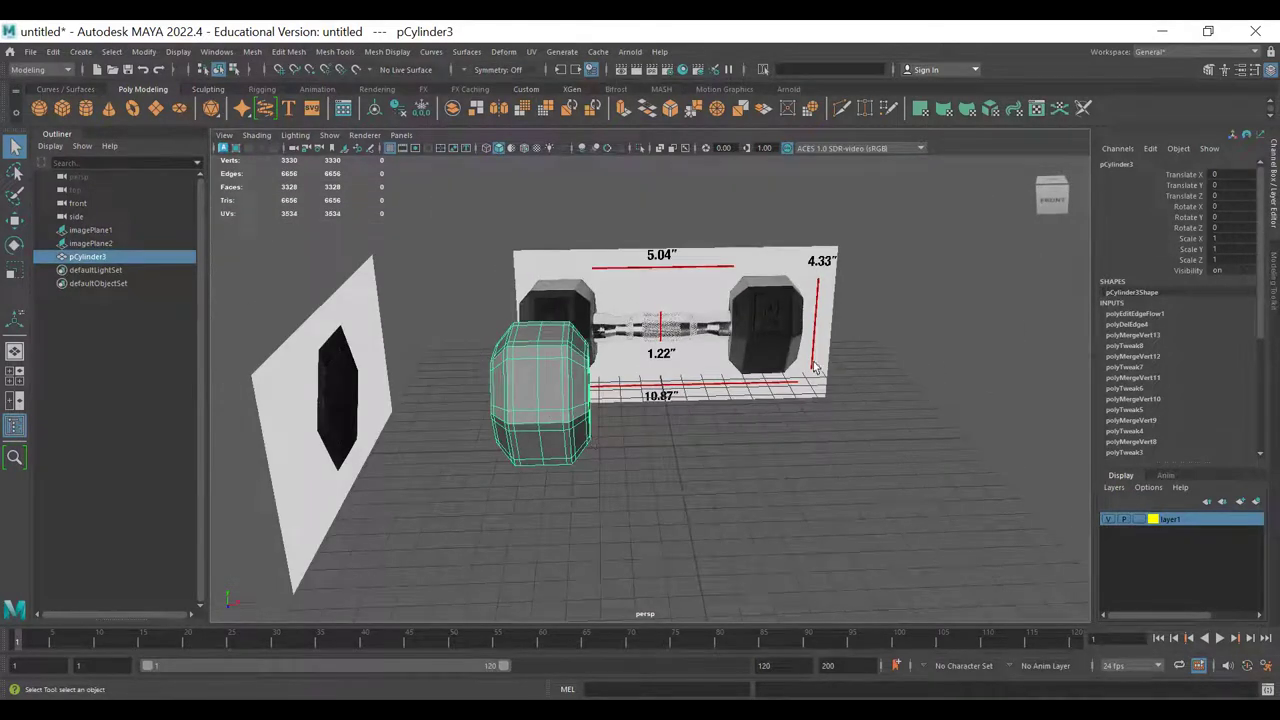
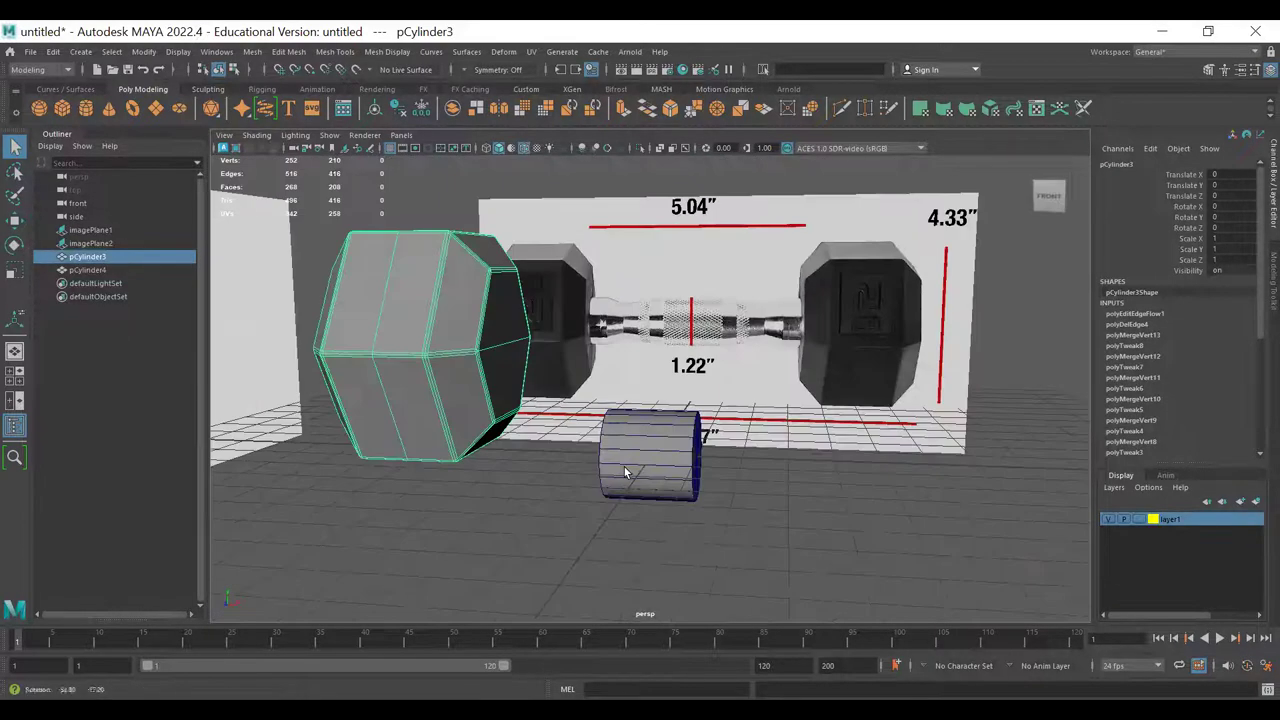
# - Select the new cylinder and examine its position and size relative to the head's end cap
pyautogui.click(679, 449)
pyautogui.keyDown('alt'); pyautogui.moveTo(643, 435); pyautogui.dragTo(490, 415); pyautogui.keyUp('alt')
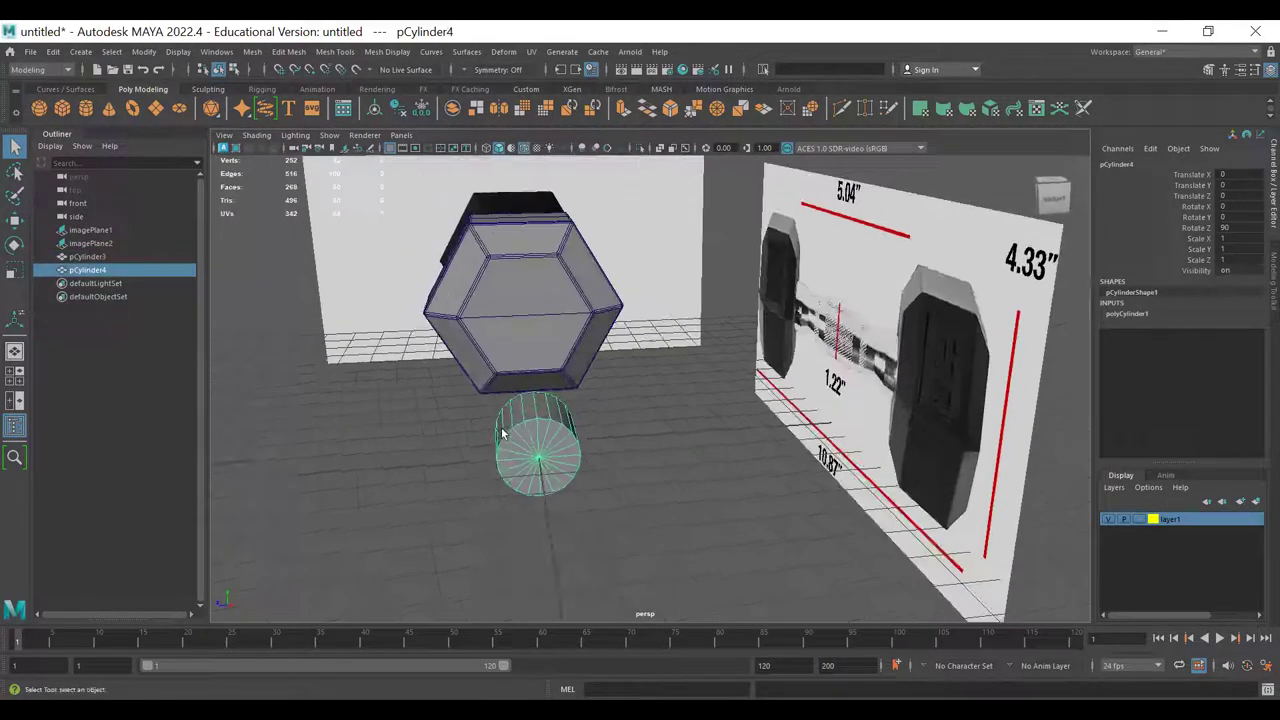
pyautogui.keyDown('alt'); pyautogui.moveTo(480, 330); pyautogui.dragTo(578, 308, button='right'); pyautogui.keyUp('alt')
pyautogui.keyDown('alt'); pyautogui.moveTo(540, 293); pyautogui.dragTo(580, 404, button='middle'); pyautogui.keyUp('alt')
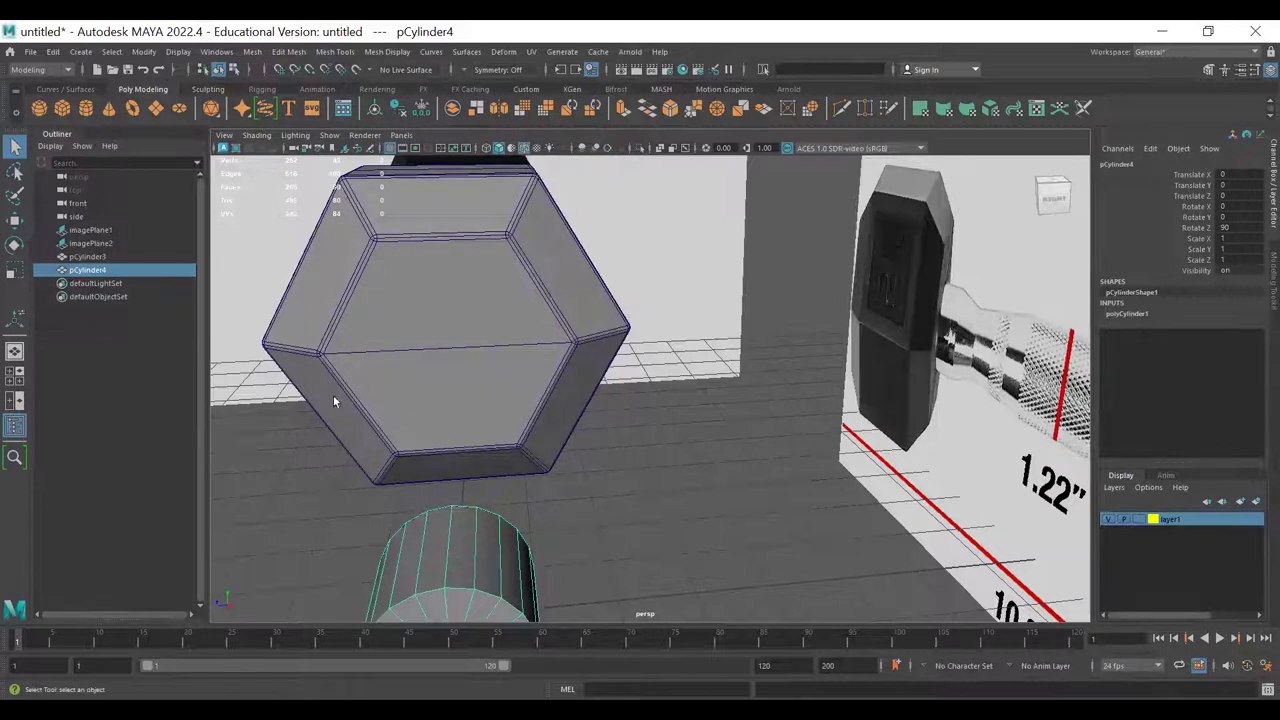
pyautogui.keyDown('alt'); pyautogui.moveTo(334, 396); pyautogui.dragTo(380, 360); pyautogui.keyUp('alt')
pyautogui.keyDown('alt'); pyautogui.moveTo(560, 378); pyautogui.dragTo(463, 301, button='right'); pyautogui.keyUp('alt')
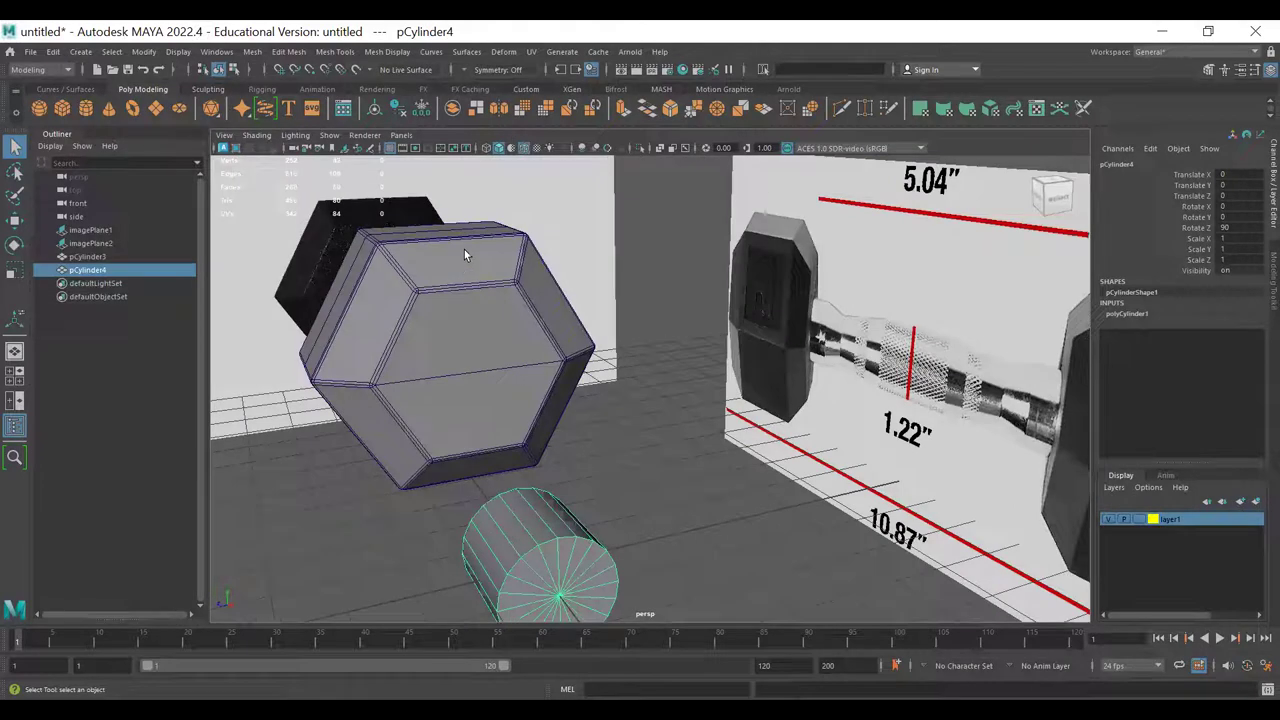
# - Inspect the head and cylinder in X-Ray shading and return to solid shading
pyautogui.click(257, 135)
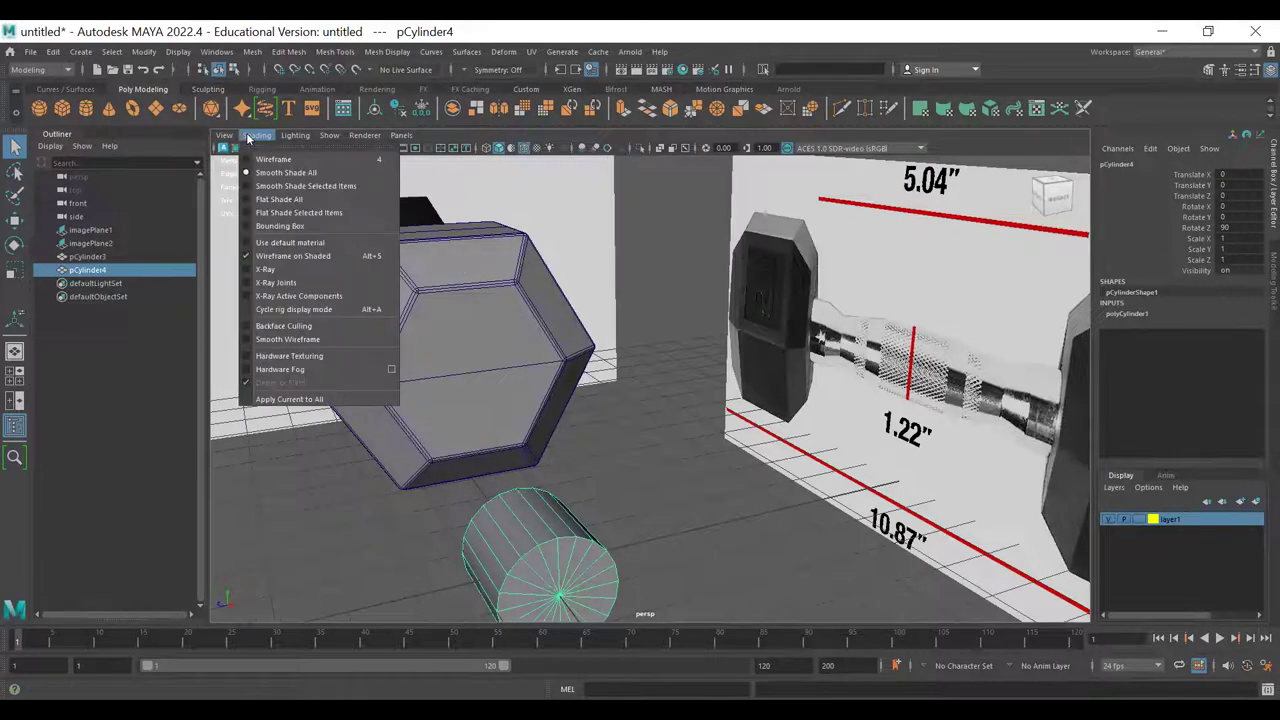
pyautogui.click(273, 275)
pyautogui.moveTo(552, 423)
pyautogui.keyDown('alt'); pyautogui.mouseDown()
pyautogui.moveTo(503, 394)
pyautogui.moveTo(582, 396)
pyautogui.mouseUp(); pyautogui.keyUp('alt')
pyautogui.click(589, 337)
pyautogui.keyDown('alt'); pyautogui.moveTo(369, 417); pyautogui.dragTo(444, 381); pyautogui.keyUp('alt')
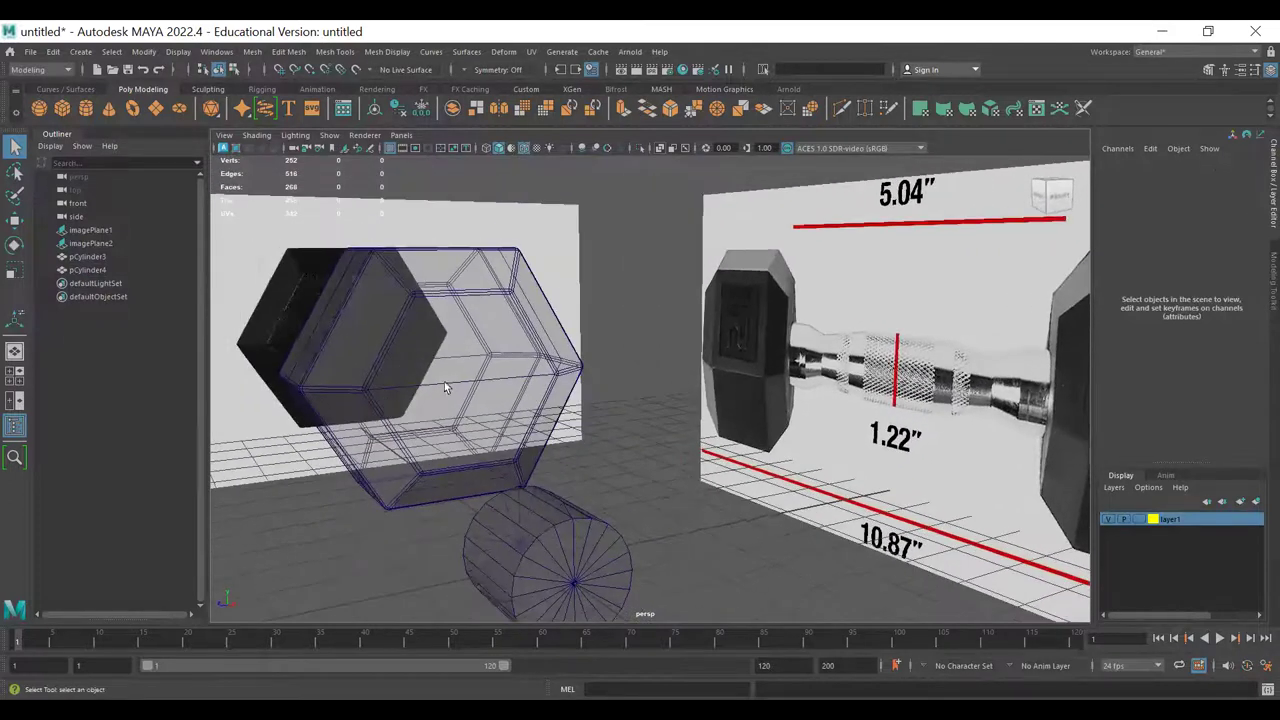
pyautogui.click(661, 150)
pyautogui.keyDown('alt'); pyautogui.moveTo(545, 360); pyautogui.dragTo(517, 440); pyautogui.keyUp('alt')
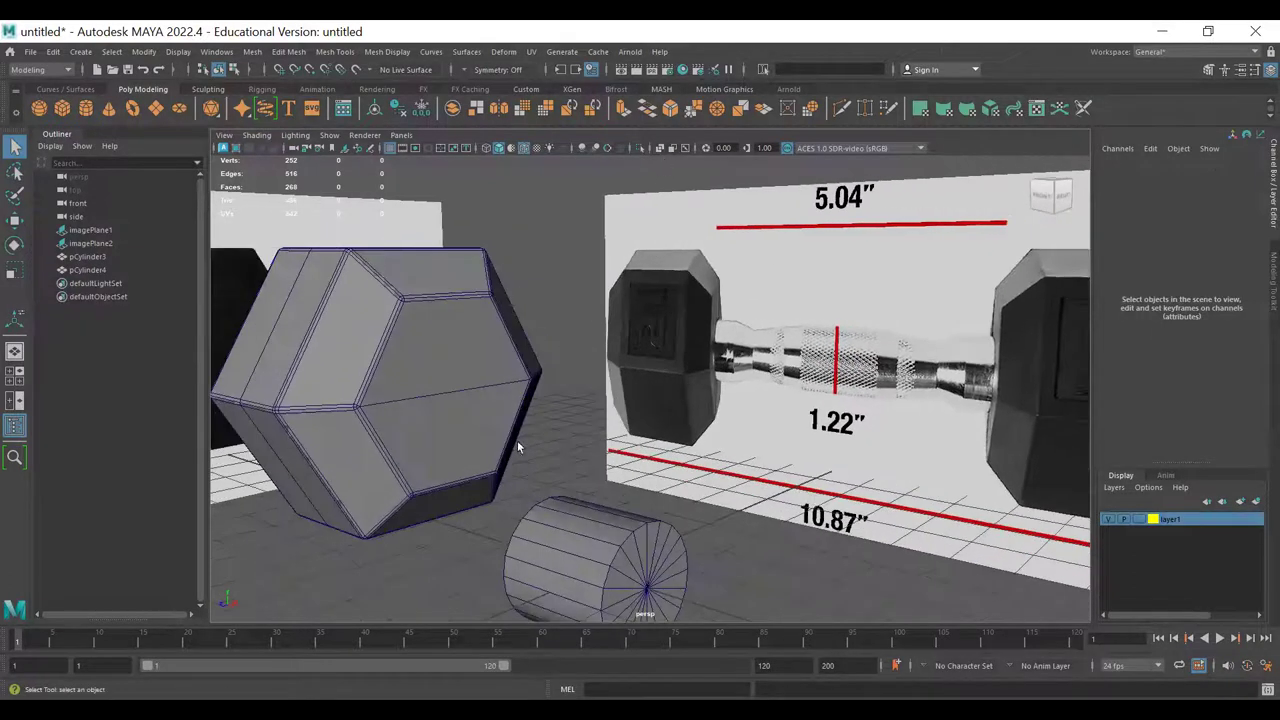
# - Add a vertex at the middle of the edge crossing the head's end cap with Multi-Cut
pyautogui.click(441, 397)
pyautogui.keyDown('alt'); pyautogui.moveTo(443, 400); pyautogui.dragTo(436, 361); pyautogui.keyUp('alt')
pyautogui.click(520, 567)
pyautogui.click(446, 316)
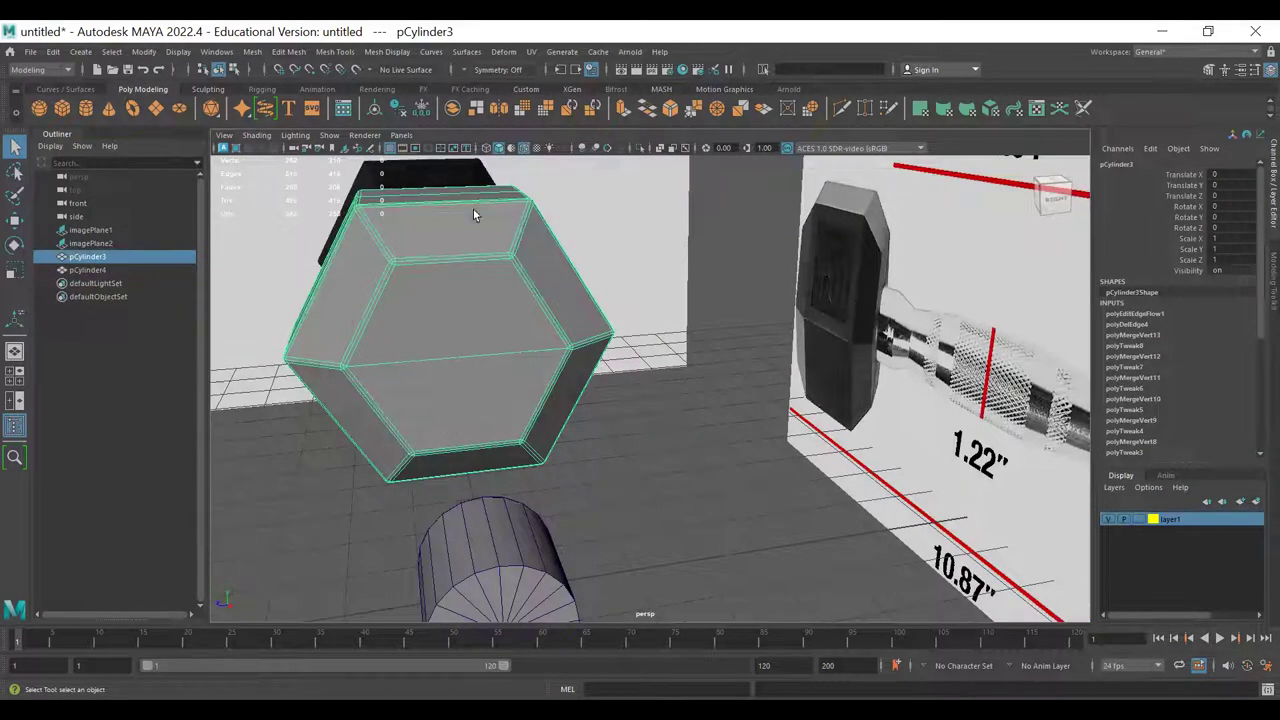
pyautogui.keyDown('shift'); pyautogui.moveTo(474, 352); pyautogui.dragTo(408, 335, button='right'); pyautogui.keyUp('shift')
pyautogui.click(460, 357)
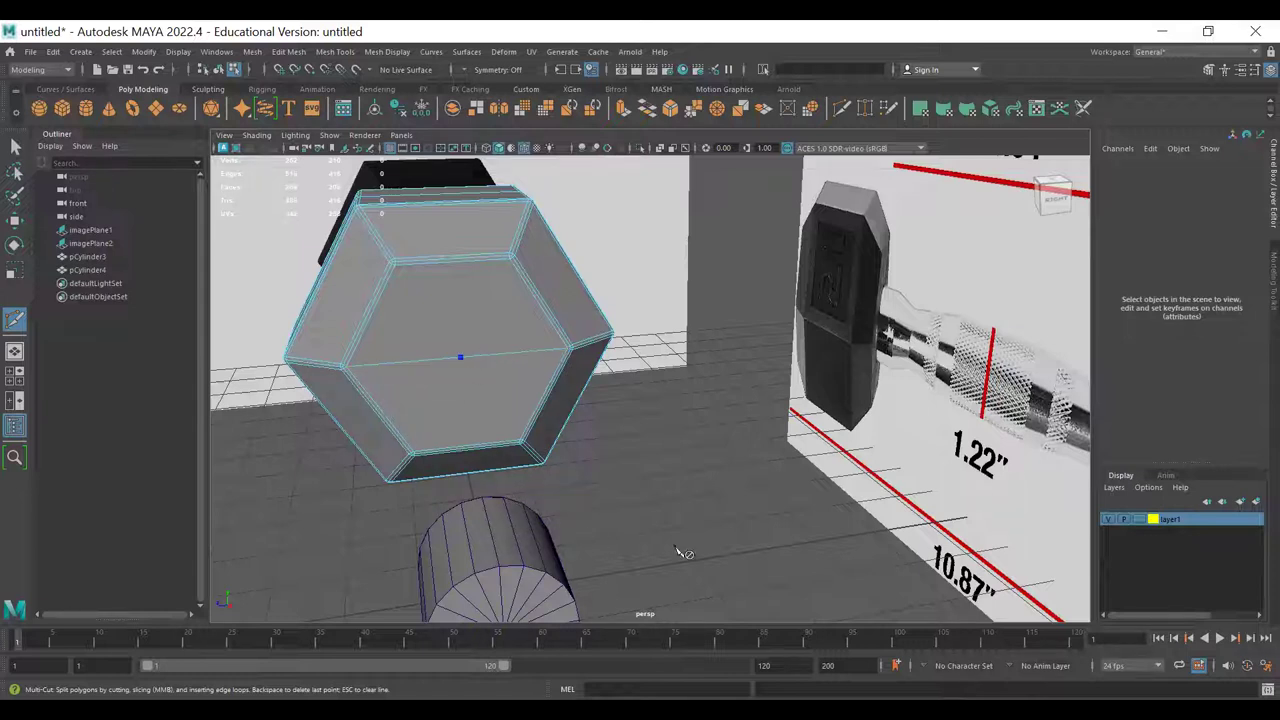
pyautogui.keyDown('alt'); pyautogui.moveTo(471, 371); pyautogui.dragTo(512, 410); pyautogui.keyUp('alt')
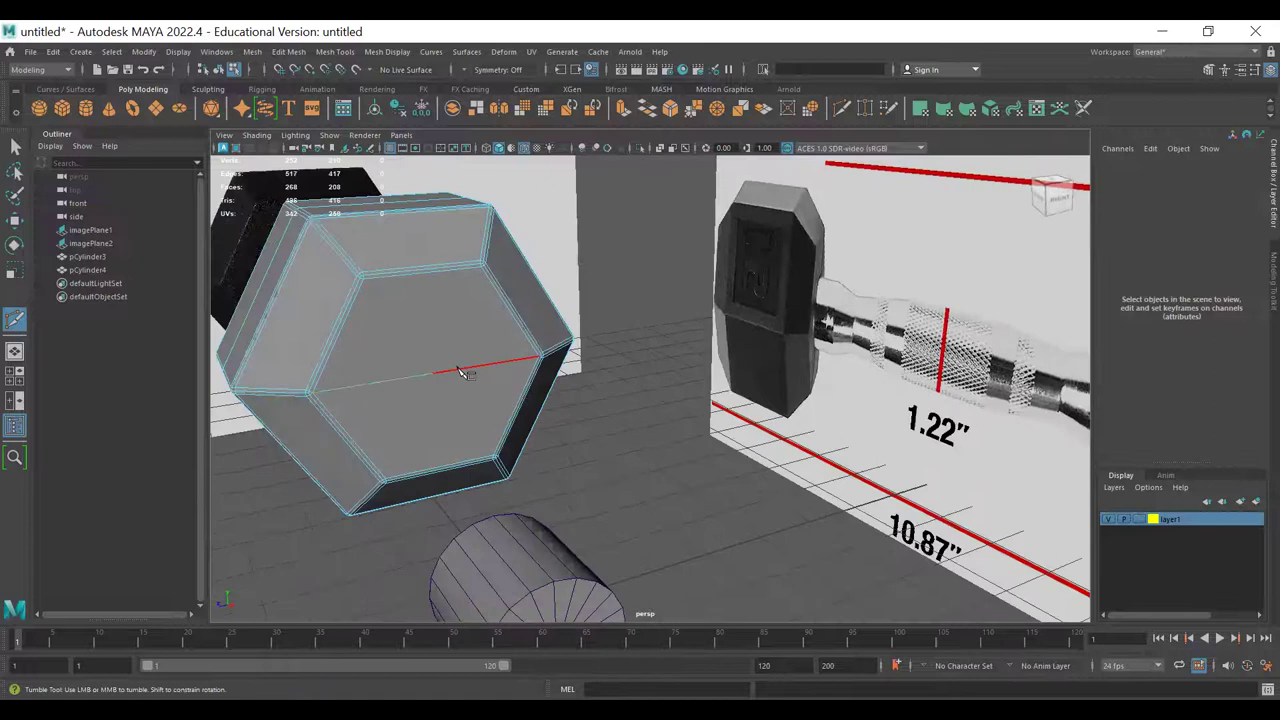
pyautogui.press('q')
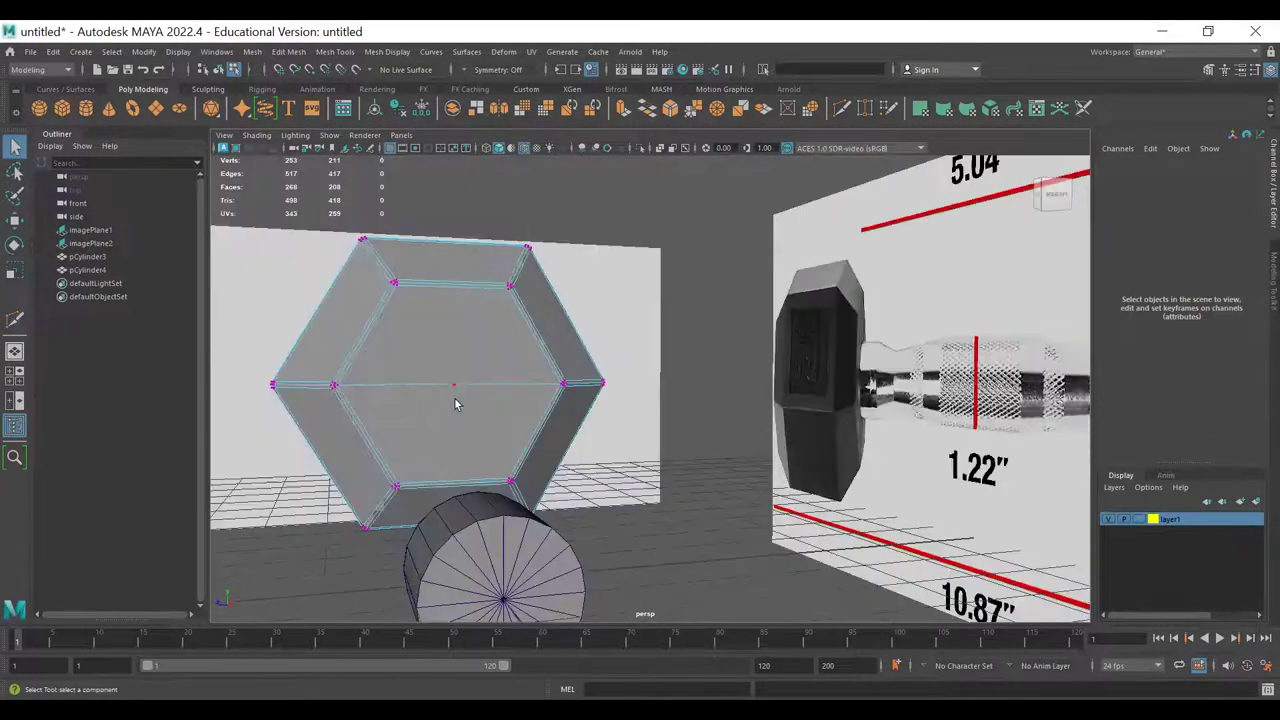
pyautogui.click(454, 388)
pyautogui.keyDown('alt'); pyautogui.moveTo(424, 484); pyautogui.dragTo(410, 413); pyautogui.keyUp('alt')
pyautogui.press('F8')
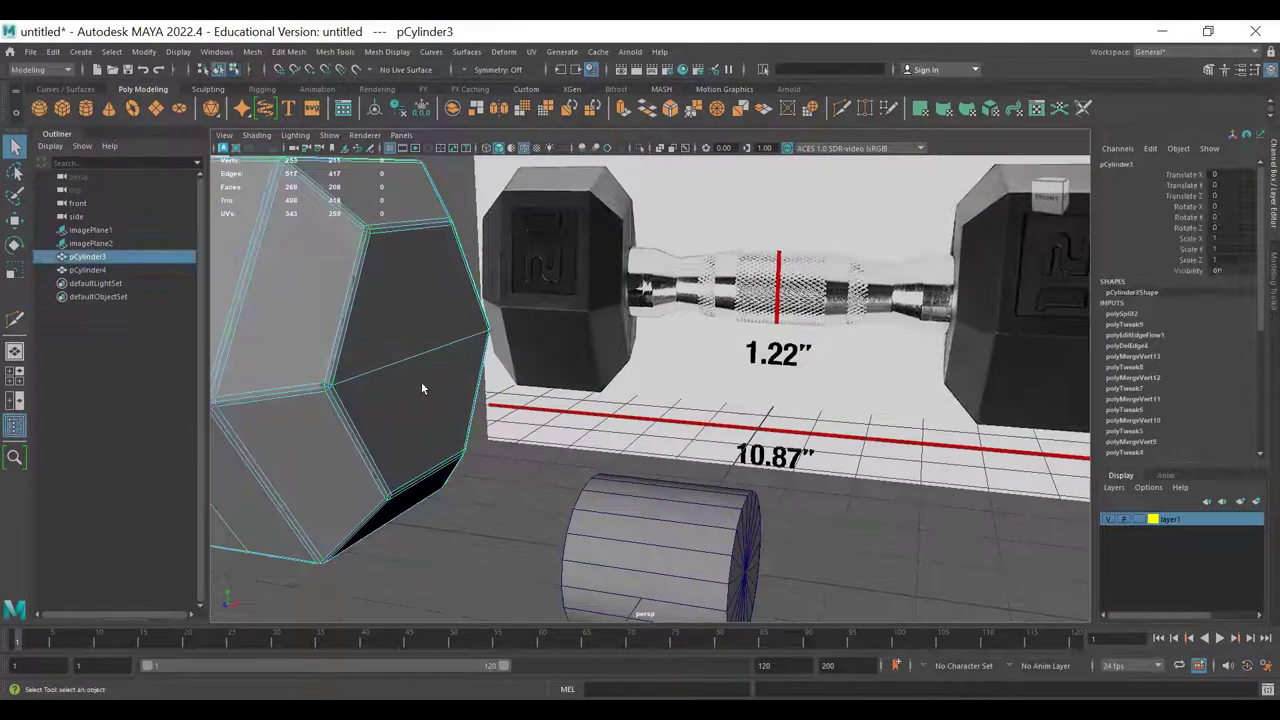
# - Move the cylinder onto the head, snapping its centre to the new vertex in the middle of the end cap
pyautogui.click(629, 524)
pyautogui.press('w')
pyautogui.keyDown('alt'); pyautogui.moveTo(629, 524); pyautogui.dragTo(493, 447); pyautogui.keyUp('alt')
pyautogui.press('v')
pyautogui.moveTo(417, 354)
pyautogui.mouseDown(button='middle')
pyautogui.moveTo(434, 335)
pyautogui.moveTo(423, 337)
pyautogui.mouseUp(button='middle')
pyautogui.moveTo(423, 337)
pyautogui.keyDown('alt'); pyautogui.mouseDown()
pyautogui.moveTo(403, 346)
pyautogui.moveTo(423, 337)
pyautogui.mouseUp(); pyautogui.keyUp('alt')
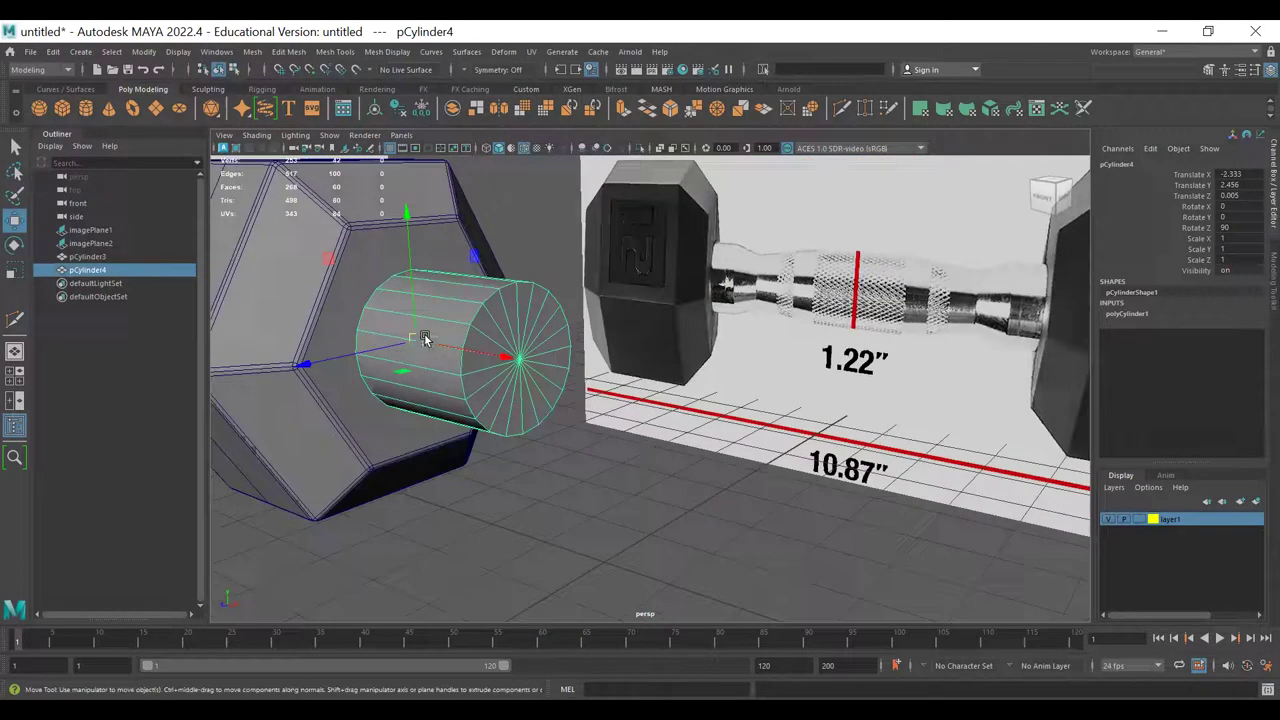
pyautogui.moveTo(417, 341); pyautogui.dragTo(348, 336, button='middle')
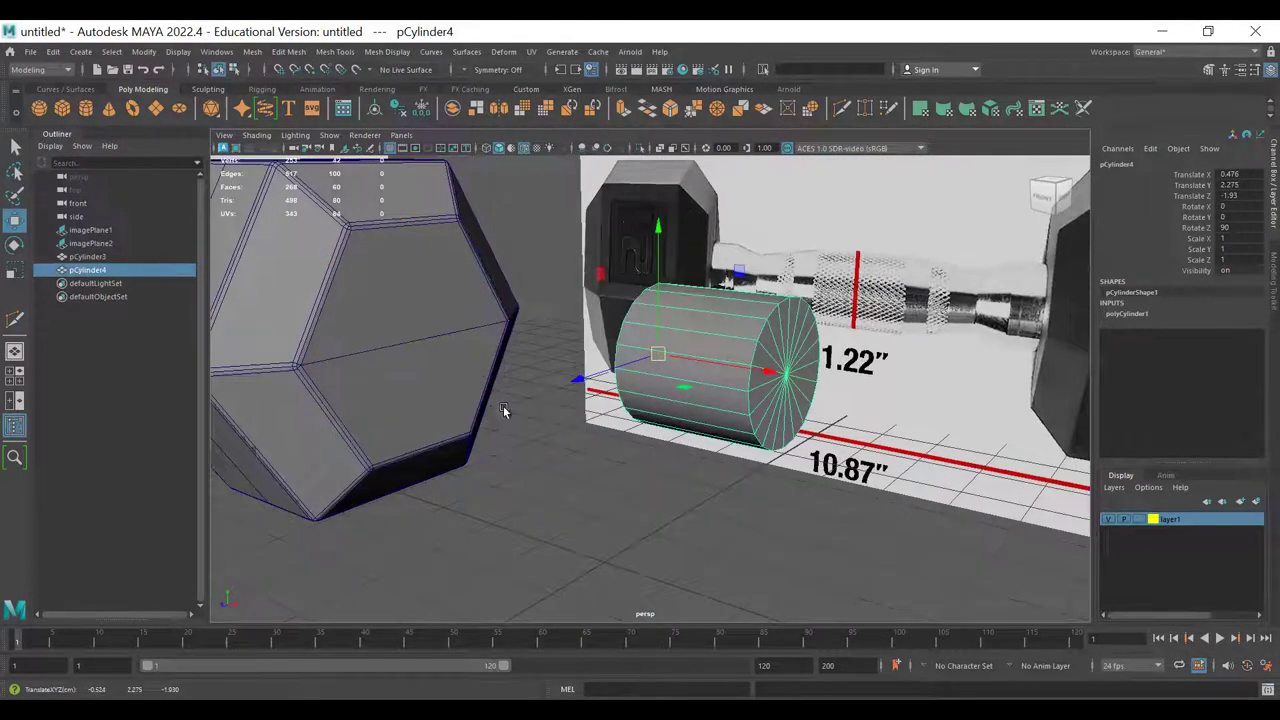
pyautogui.press('v')
pyautogui.moveTo(312, 364); pyautogui.dragTo(480, 320, button='middle')
pyautogui.keyDown('alt'); pyautogui.moveTo(422, 306); pyautogui.dragTo(492, 348); pyautogui.keyUp('alt')
pyautogui.press('q')
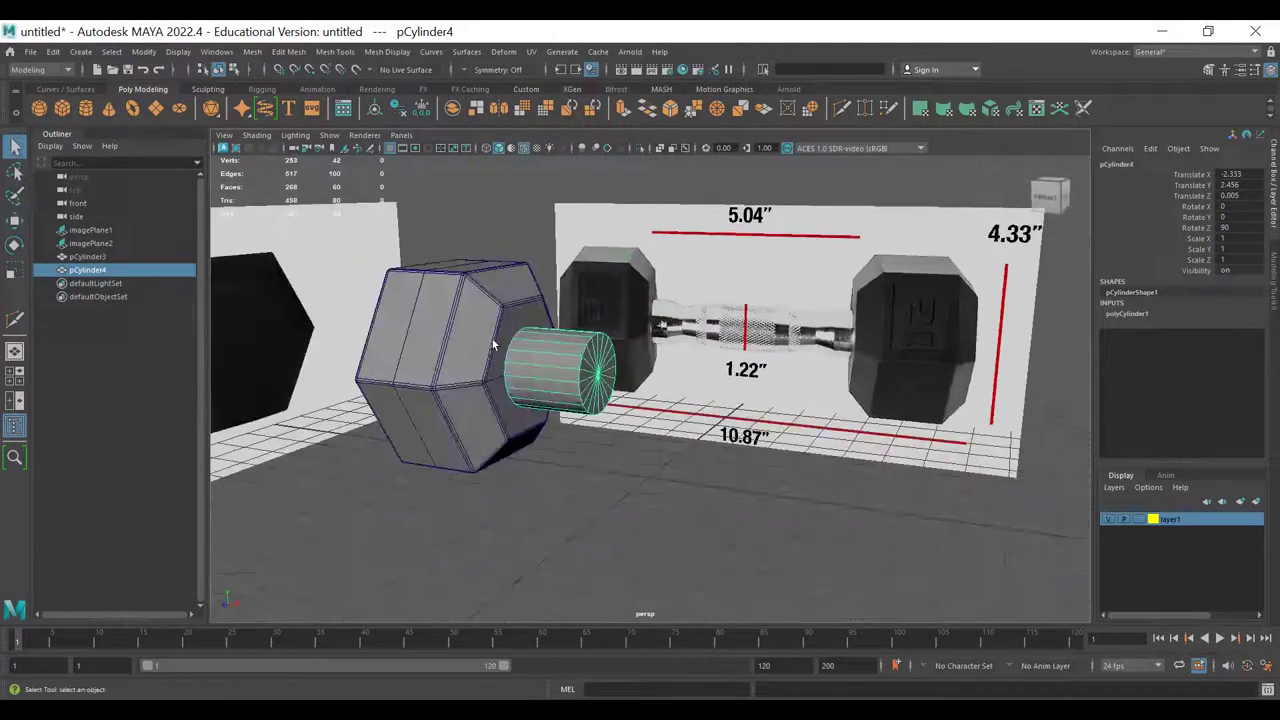
# - Delete the temporary vertex in the middle of the end cap's crossing edge, working in wireframe display
pyautogui.click(497, 342)
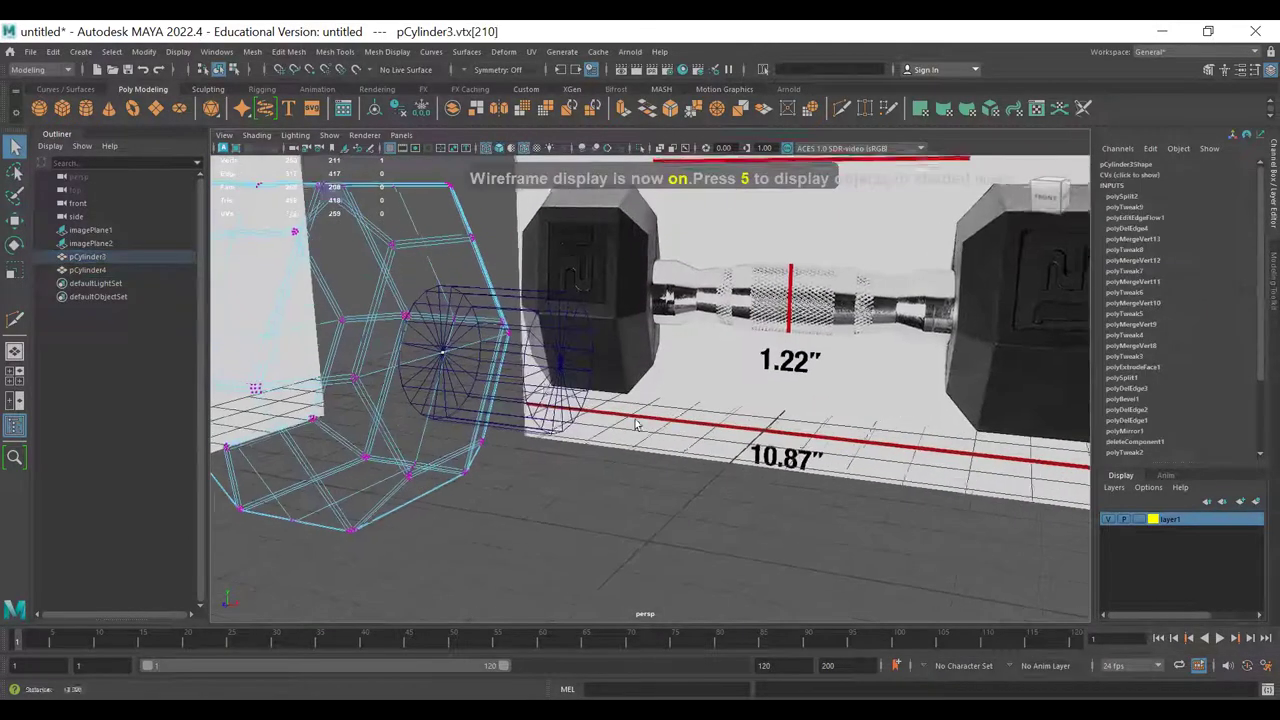
pyautogui.keyDown('alt'); pyautogui.moveTo(637, 423); pyautogui.dragTo(516, 488); pyautogui.keyUp('alt')
pyautogui.click(515, 488)
pyautogui.click(441, 356)
pyautogui.keyDown('alt'); pyautogui.moveTo(441, 358); pyautogui.dragTo(514, 349); pyautogui.keyUp('alt')
pyautogui.press('Delete')
pyautogui.click(448, 338)
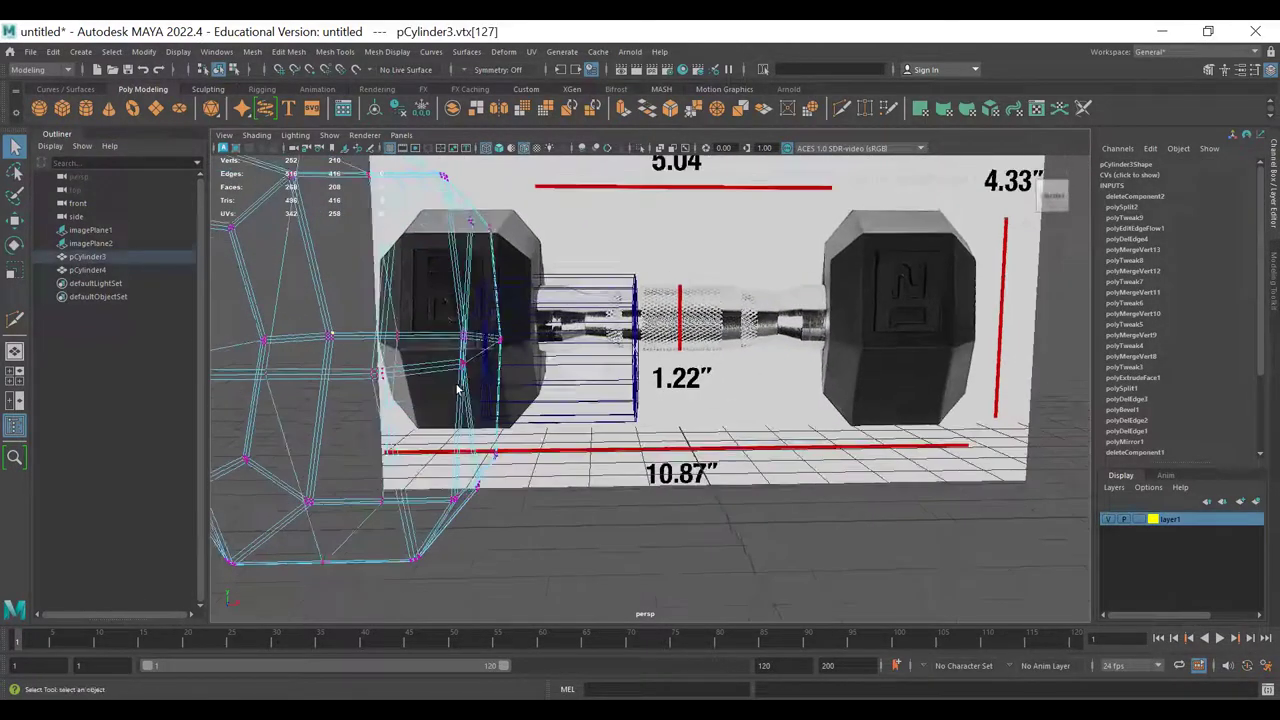
# - Scale the cylinder uniformly to about 0.765 in the front view to match the handle's thickness in the reference image
pyautogui.press('5')
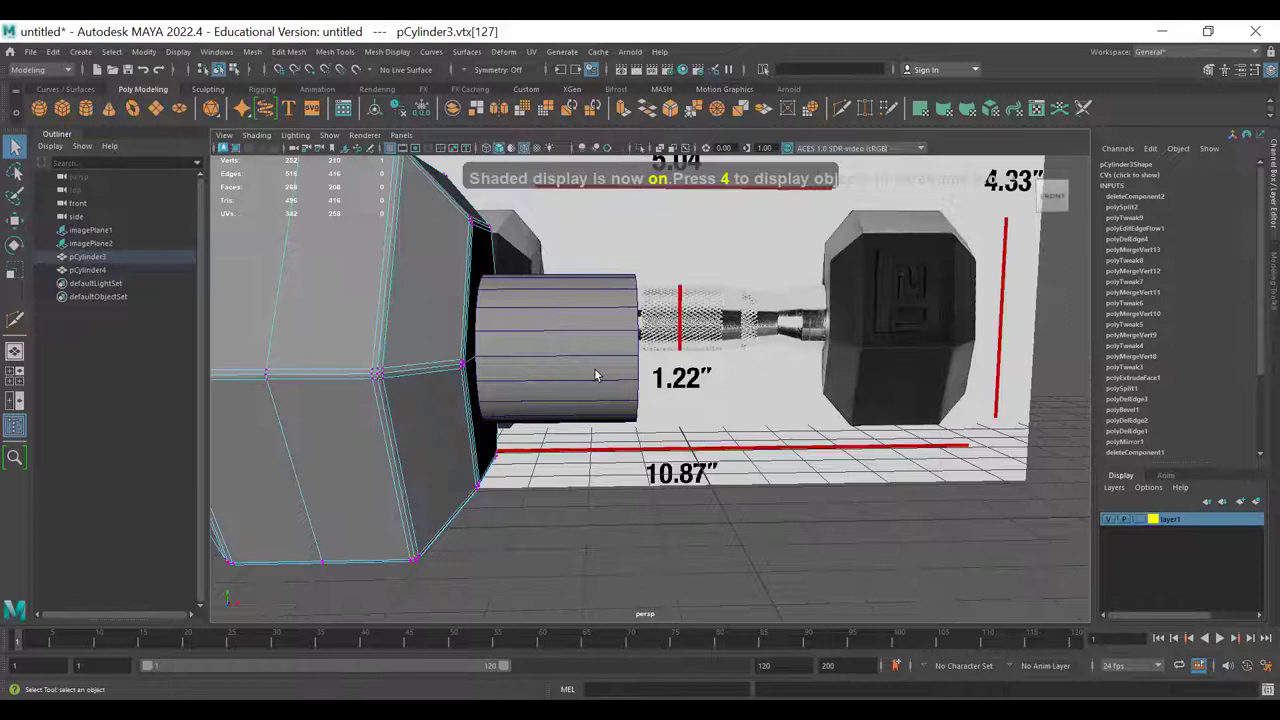
pyautogui.press('space')
pyautogui.press('space')
pyautogui.click(552, 302)
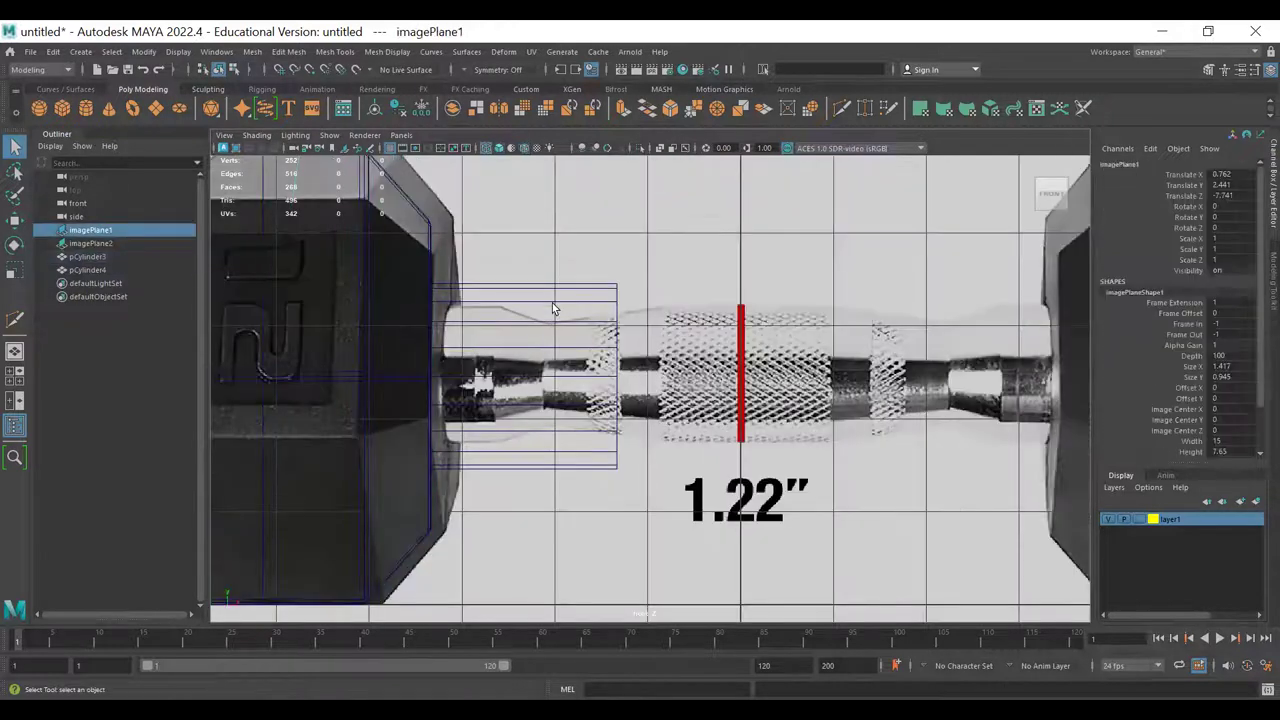
pyautogui.keyDown('alt'); pyautogui.moveTo(621, 318); pyautogui.dragTo(618, 355, button='right'); pyautogui.keyUp('alt')
pyautogui.click(579, 320)
pyautogui.press('r')
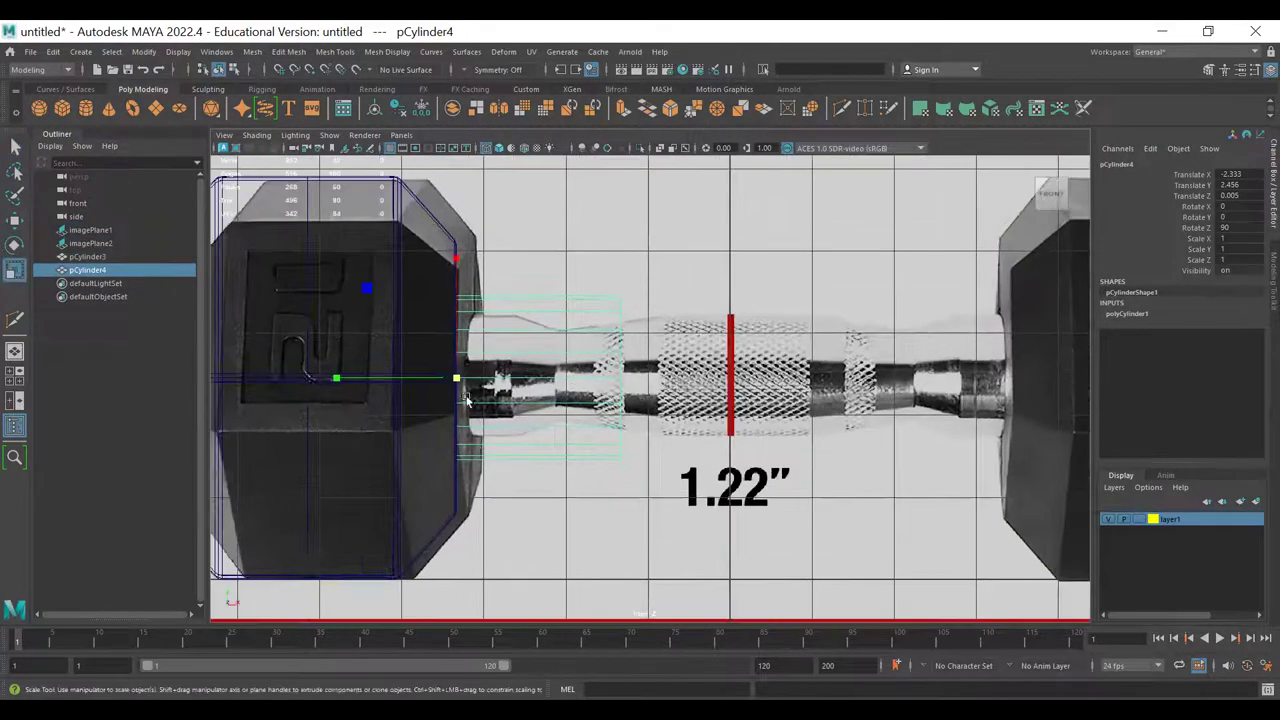
pyautogui.moveTo(456, 378); pyautogui.dragTo(412, 377)
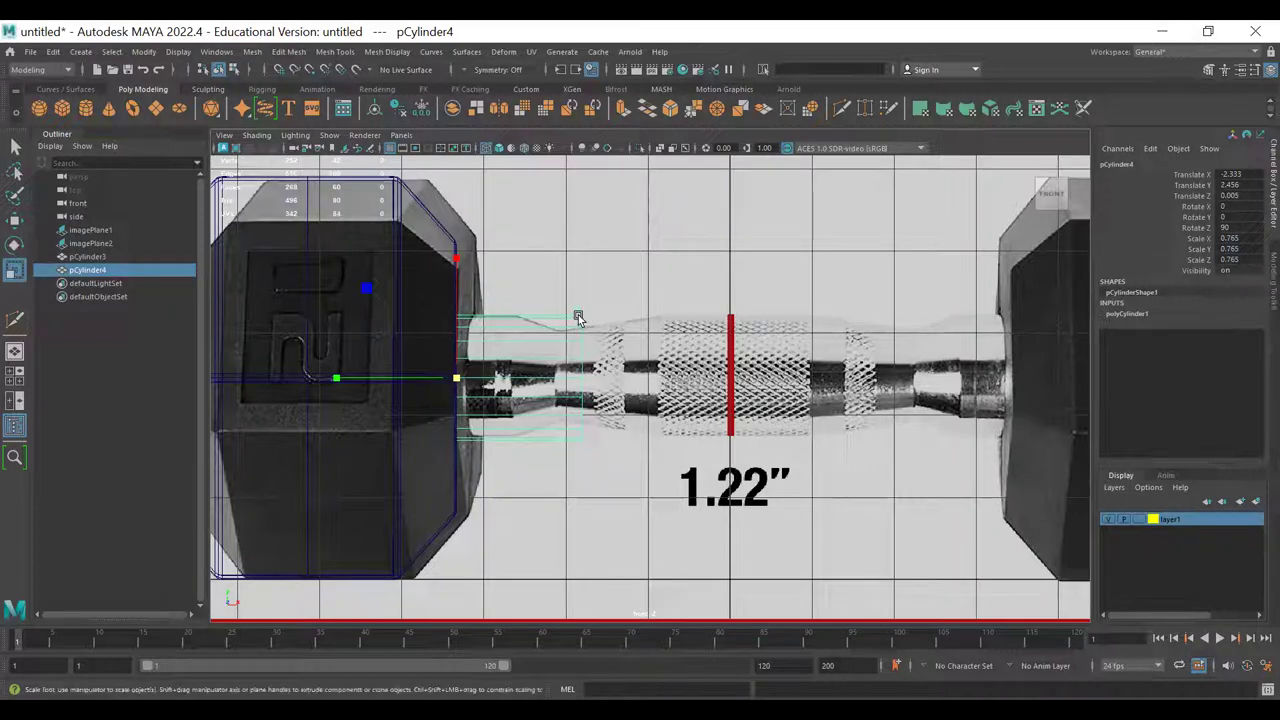
# - Move the vertices of the cylinder's free end along X to the middle of the reference handle
pyautogui.moveTo(563, 321); pyautogui.dragTo(500, 325, button='right')
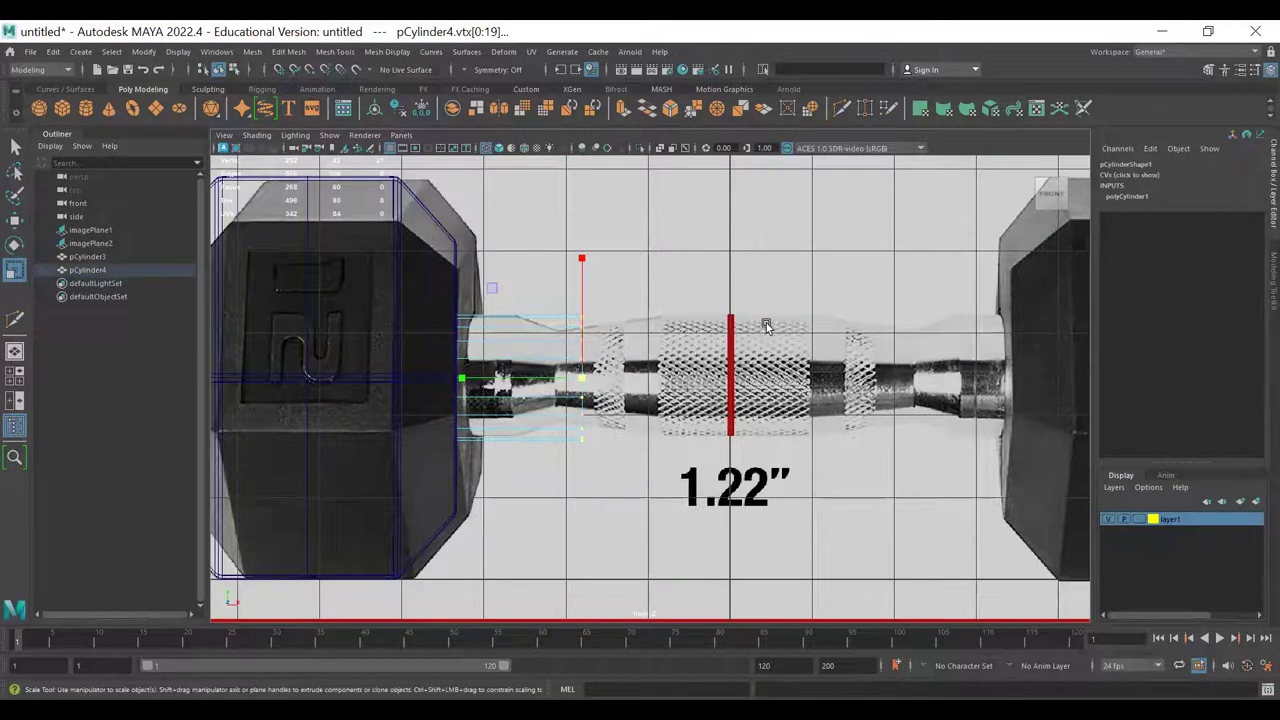
pyautogui.press('space')
pyautogui.keyDown('alt'); pyautogui.moveTo(811, 392); pyautogui.dragTo(928, 366); pyautogui.keyUp('alt')
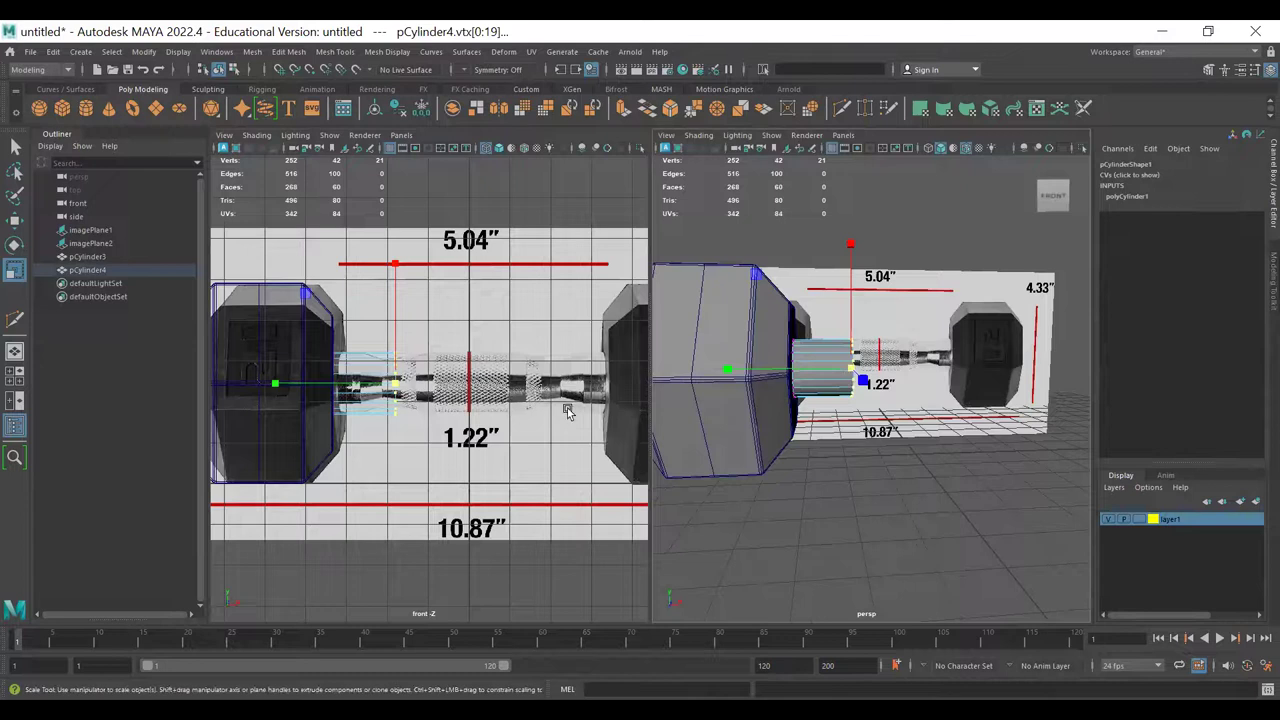
pyautogui.press('space')
pyautogui.scroll(-2, 455, 414)
pyautogui.press('w')
pyautogui.moveTo(490, 392); pyautogui.dragTo(631, 391)
pyautogui.keyDown('alt'); pyautogui.moveTo(621, 197); pyautogui.dragTo(608, 319, button='middle'); pyautogui.keyUp('alt')
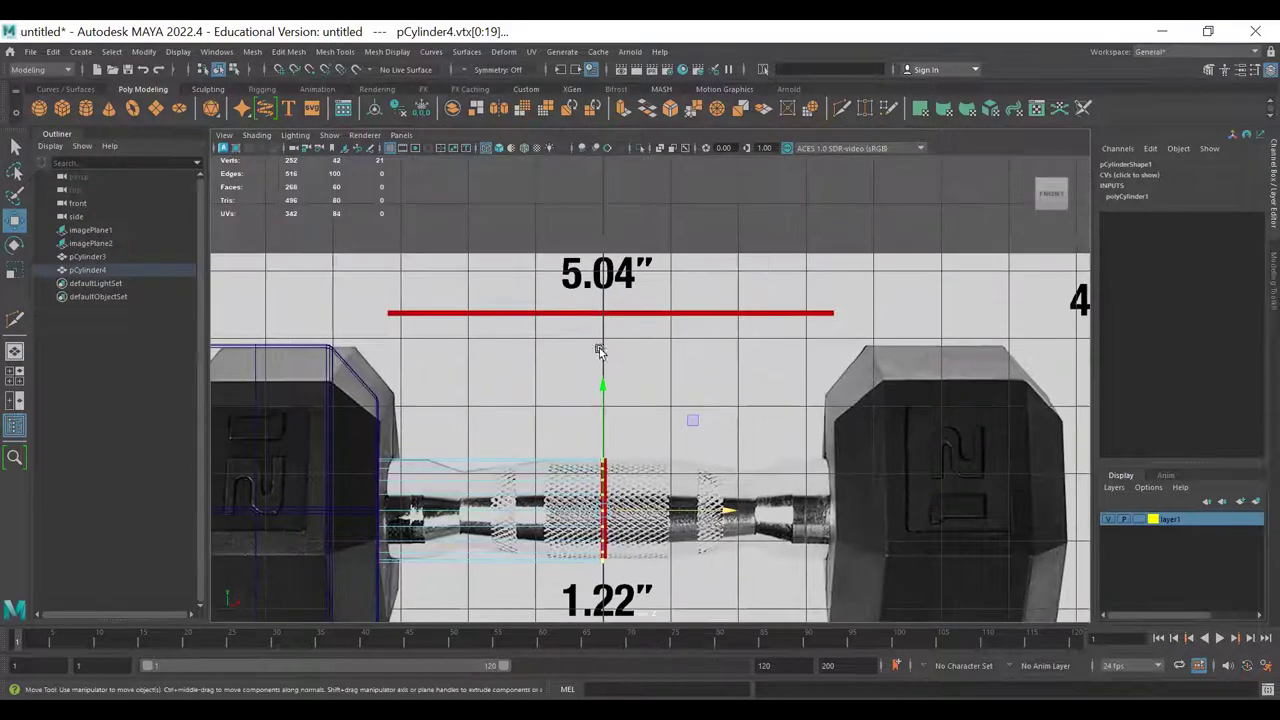
pyautogui.keyDown('alt'); pyautogui.moveTo(606, 380); pyautogui.dragTo(590, 215, button='middle'); pyautogui.keyUp('alt')
pyautogui.moveTo(589, 343)
pyautogui.keyDown('alt'); pyautogui.mouseDown(button='middle')
pyautogui.moveTo(590, 375)
pyautogui.moveTo(587, 346)
pyautogui.mouseUp(button='middle'); pyautogui.keyUp('alt')
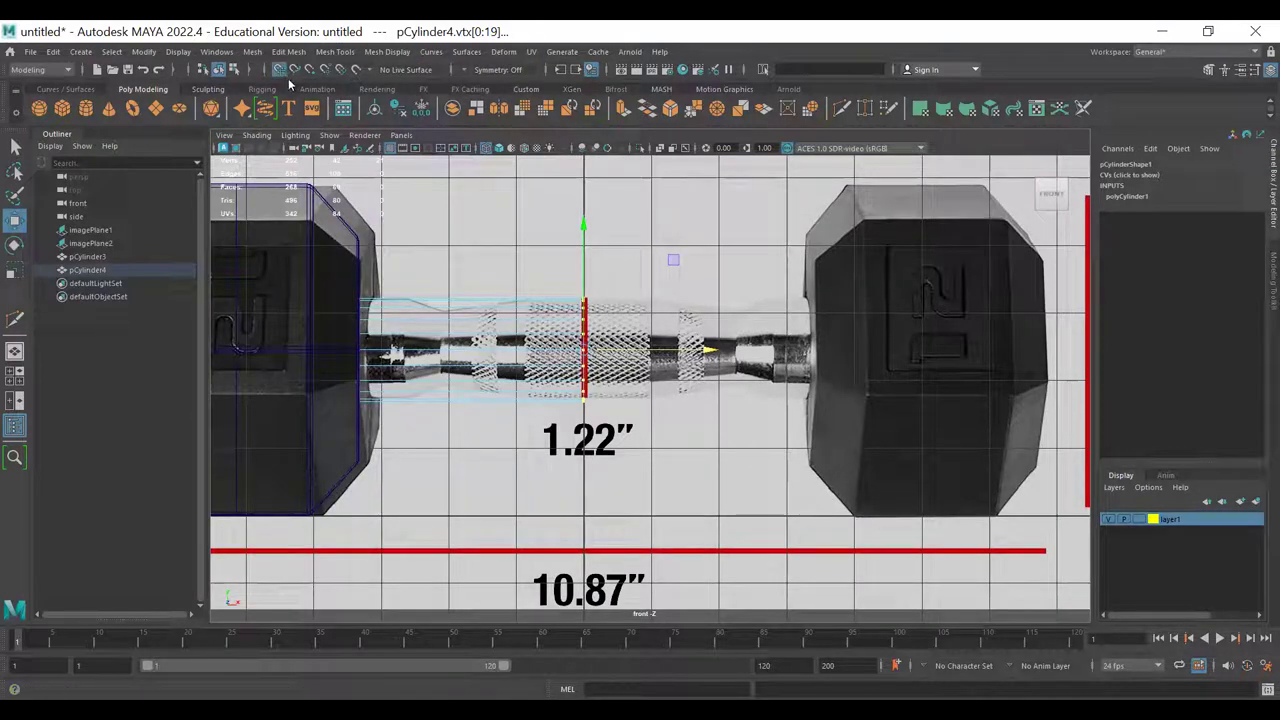
# - Snap the moved end vertices to the grid's centre line at X 0 and return to object selection
pyautogui.click(280, 71)
pyautogui.moveTo(610, 351)
pyautogui.mouseDown()
pyautogui.moveTo(695, 334)
pyautogui.moveTo(650, 333)
pyautogui.moveTo(708, 338)
pyautogui.moveTo(603, 333)
pyautogui.mouseUp()
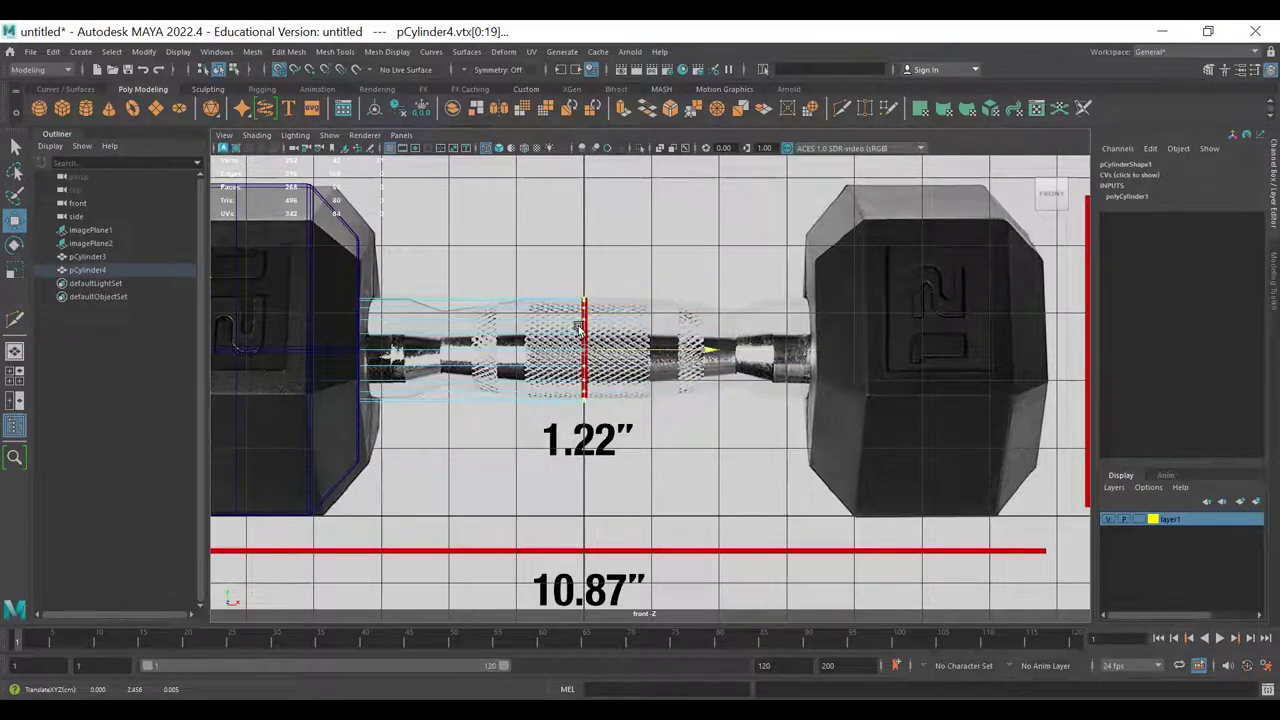
pyautogui.moveTo(595, 336); pyautogui.dragTo(598, 334)
pyautogui.press('space')
pyautogui.keyDown('alt'); pyautogui.moveTo(770, 395); pyautogui.dragTo(810, 402); pyautogui.keyUp('alt')
pyautogui.press('q')
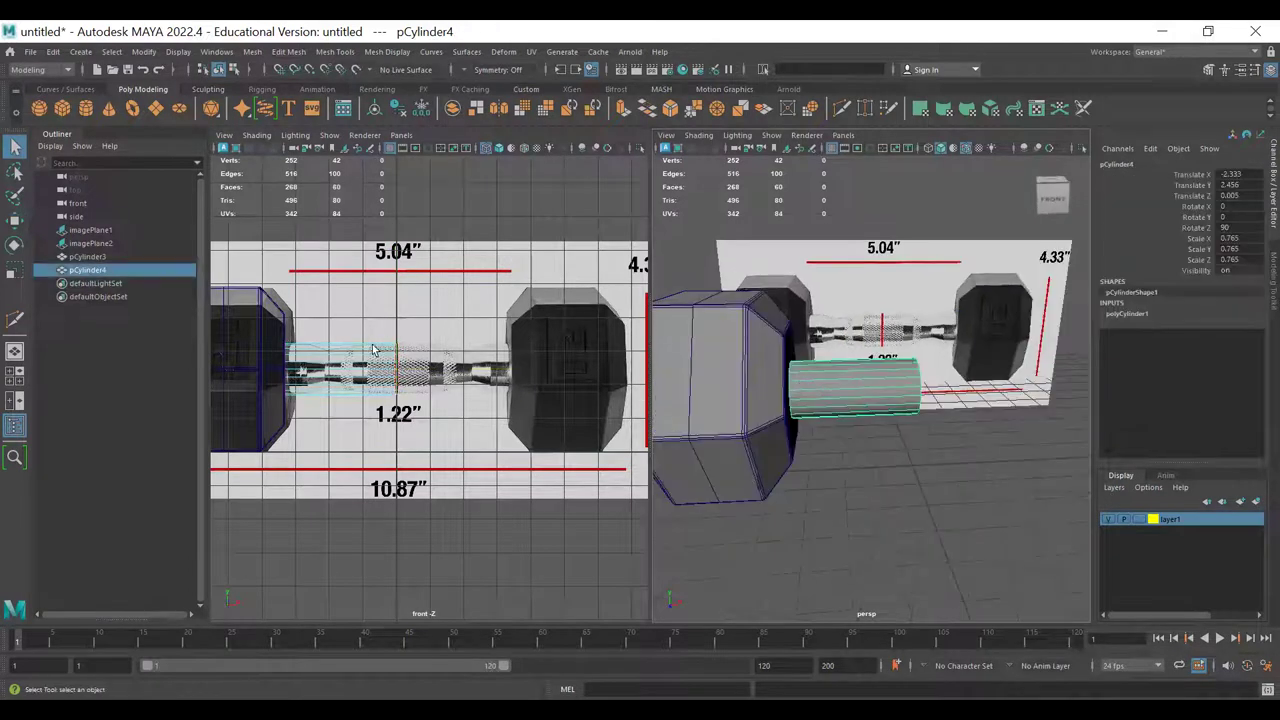
pyautogui.keyDown('alt'); pyautogui.moveTo(669, 377); pyautogui.dragTo(838, 412); pyautogui.keyUp('alt')
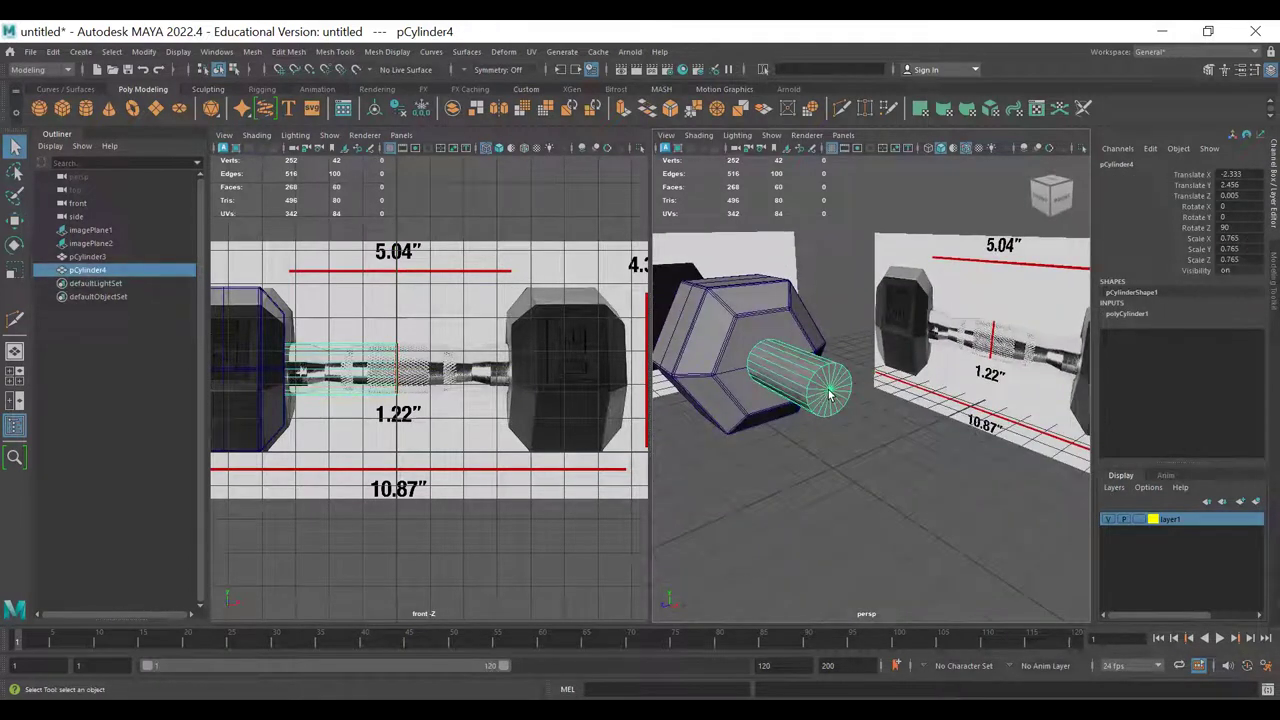
pyautogui.keyDown('alt'); pyautogui.moveTo(825, 467); pyautogui.dragTo(881, 480); pyautogui.keyUp('alt')
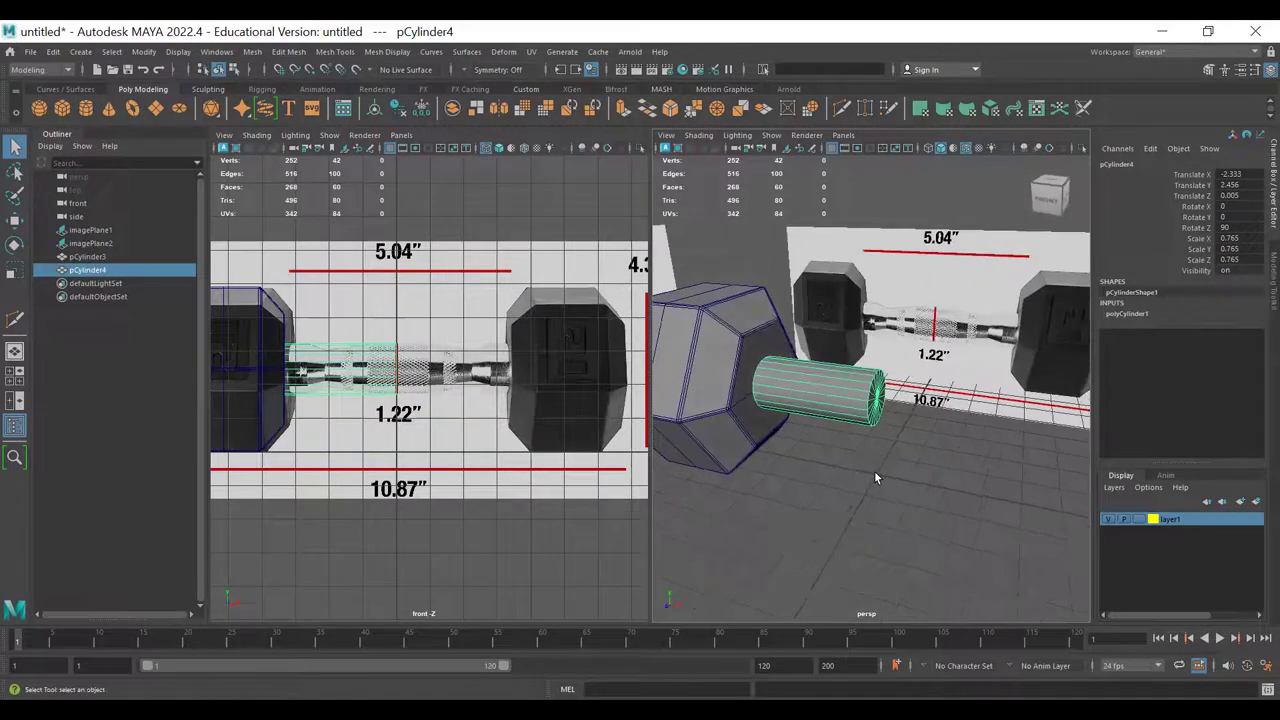
pyautogui.press('w')
pyautogui.click(876, 476)
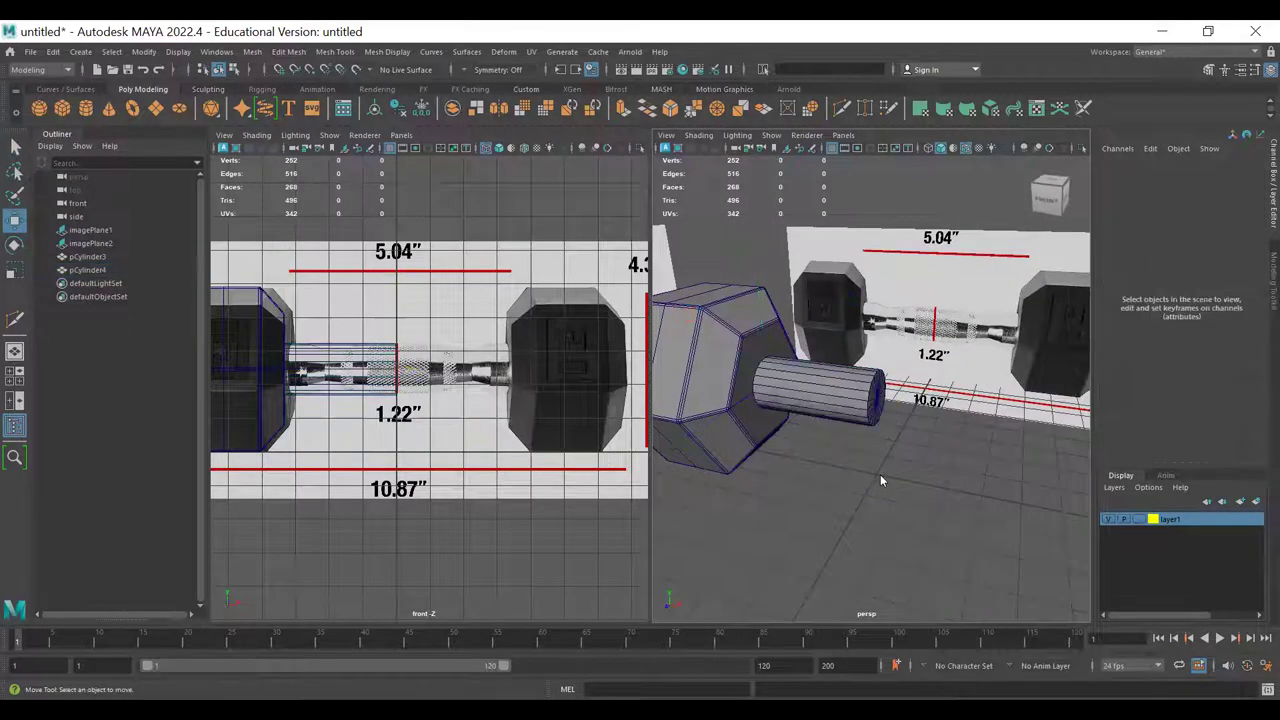
pyautogui.hotkey('ctrl', 'z')
pyautogui.hotkey('ctrl', 'z')
pyautogui.hotkey('ctrl', 'z')
pyautogui.keyDown('alt'); pyautogui.moveTo(876, 472); pyautogui.dragTo(866, 473); pyautogui.keyUp('alt')
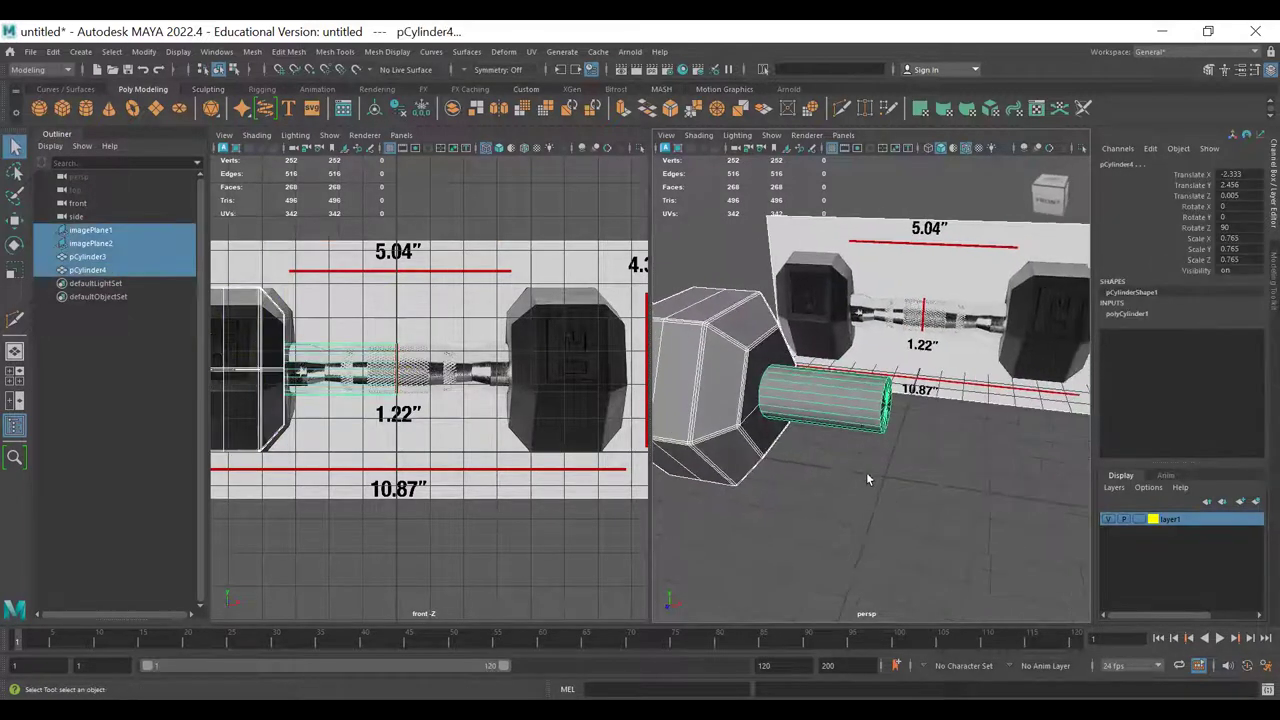
pyautogui.click(857, 411)
pyautogui.keyDown('alt'); pyautogui.moveTo(745, 442); pyautogui.dragTo(808, 383); pyautogui.keyUp('alt')
pyautogui.moveTo(824, 398); pyautogui.dragTo(787, 409, button='right')
pyautogui.press('4')
pyautogui.moveTo(785, 409)
pyautogui.keyDown('alt'); pyautogui.mouseDown()
pyautogui.moveTo(807, 403)
pyautogui.moveTo(790, 406)
pyautogui.mouseUp(); pyautogui.keyUp('alt')
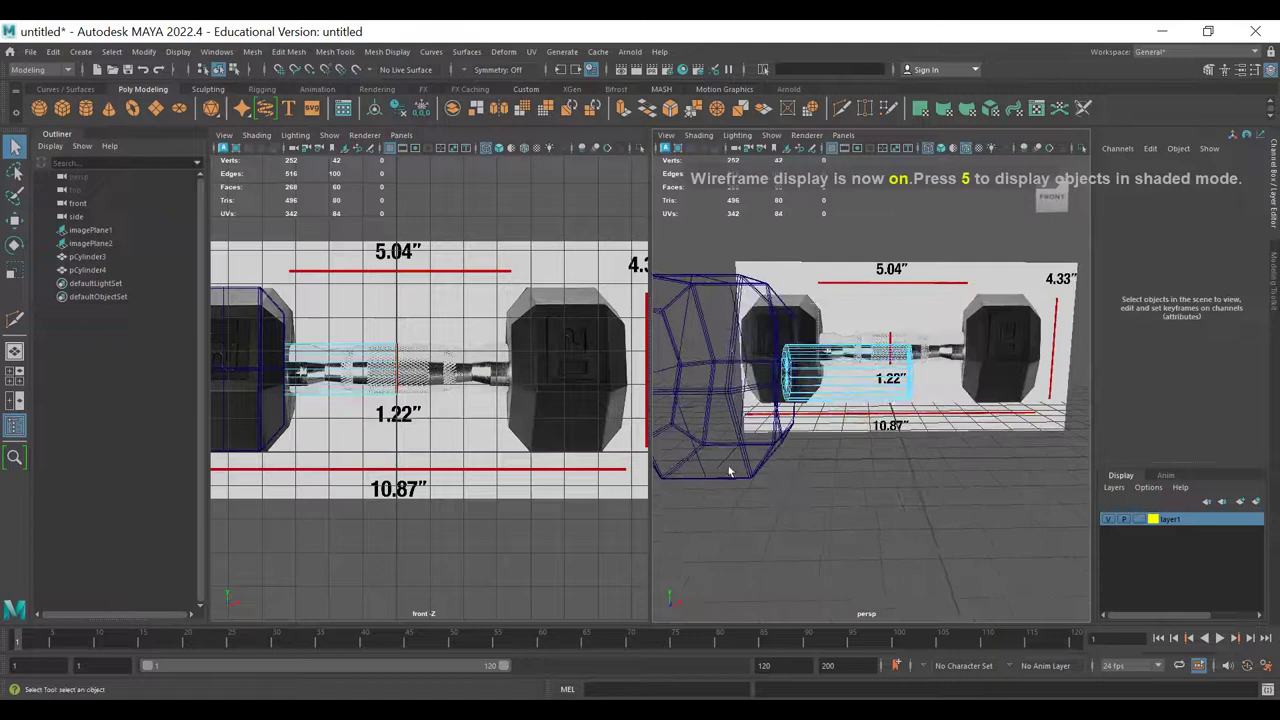
# - Relocate the cylinder's pivot to the grid origin using grid snapping
pyautogui.doubleClick(852, 392)
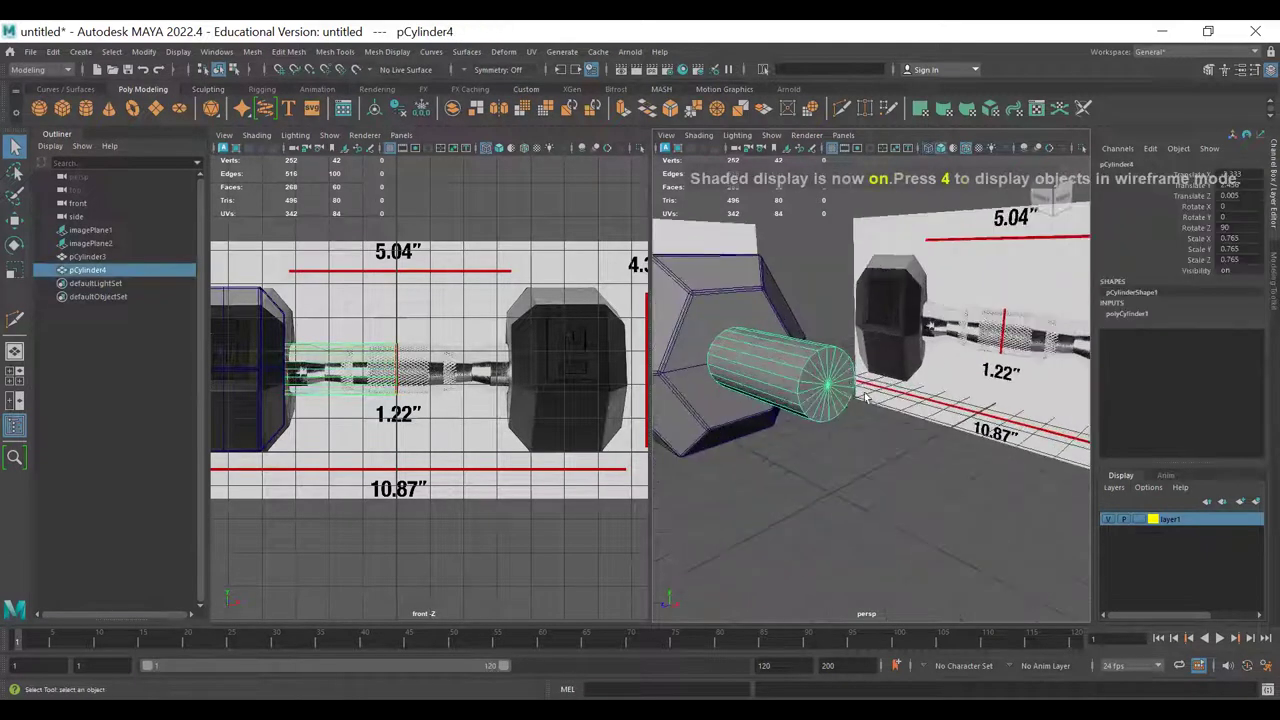
pyautogui.press('w')
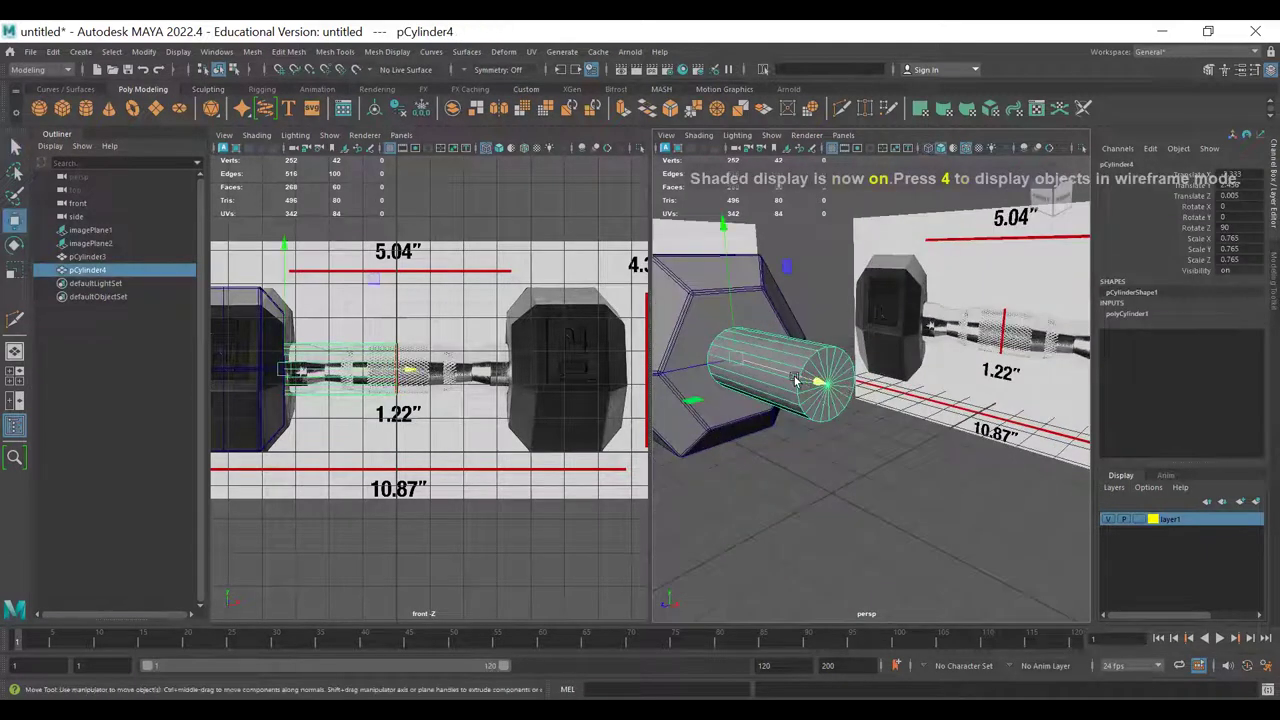
pyautogui.keyDown('alt'); pyautogui.moveTo(795, 380); pyautogui.dragTo(845, 418); pyautogui.keyUp('alt')
pyautogui.press('d')
pyautogui.moveTo(854, 511); pyautogui.dragTo(847, 514, button='middle')
pyautogui.press('d')
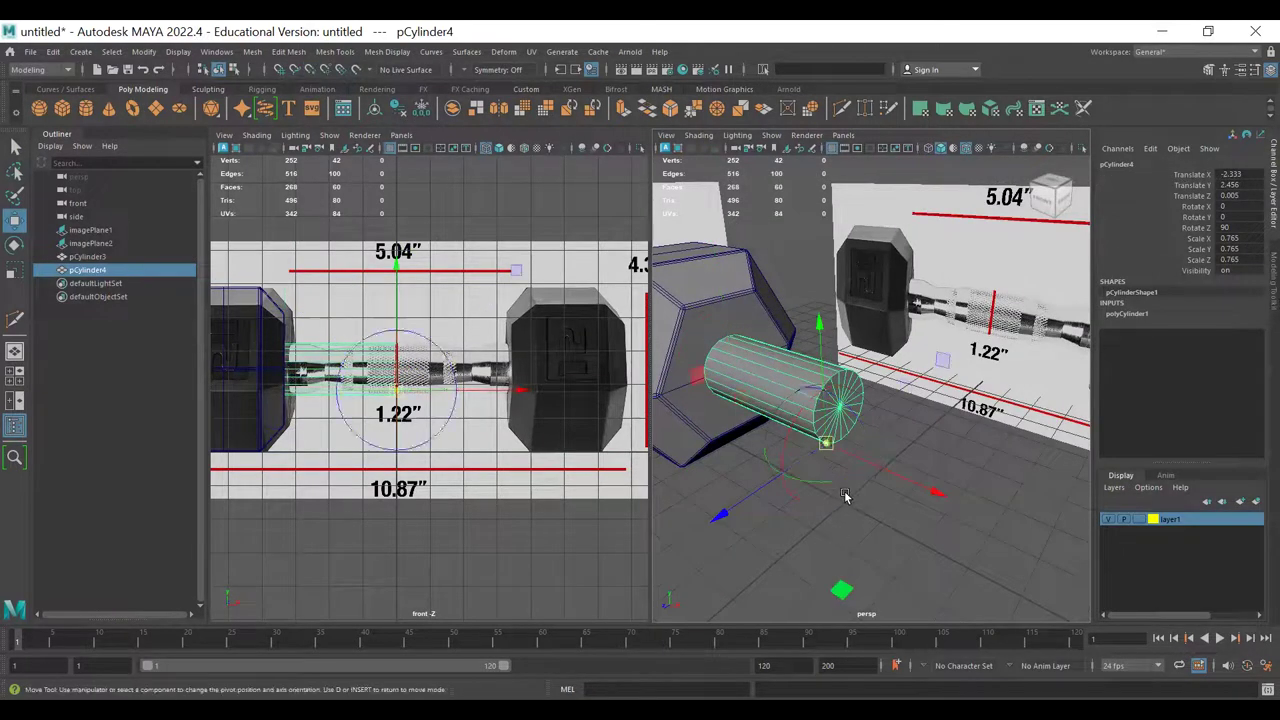
pyautogui.press('d')
pyautogui.press('x')
pyautogui.moveTo(907, 543); pyautogui.dragTo(839, 509, button='middle')
pyautogui.press('d')
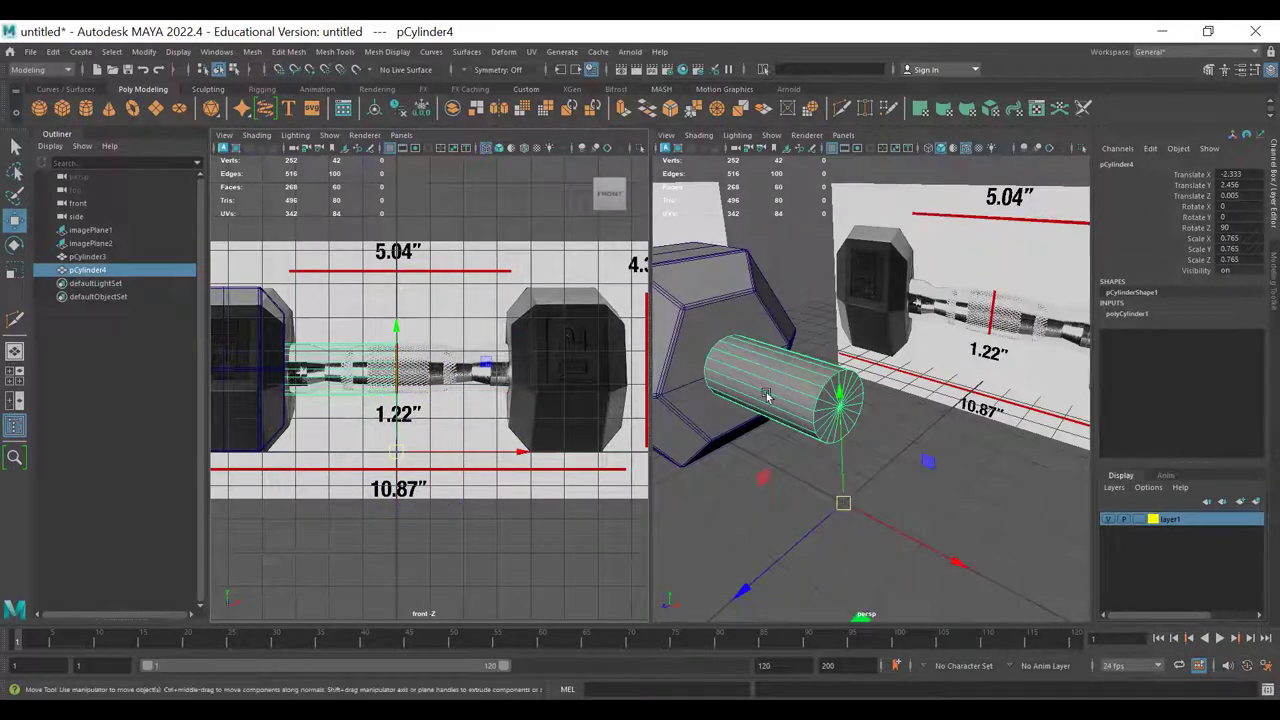
# - Mirror the cylinder across the world X axis with Cut Geometry turned off
pyautogui.keyDown('alt'); pyautogui.moveTo(764, 478); pyautogui.dragTo(721, 372); pyautogui.keyUp('alt')
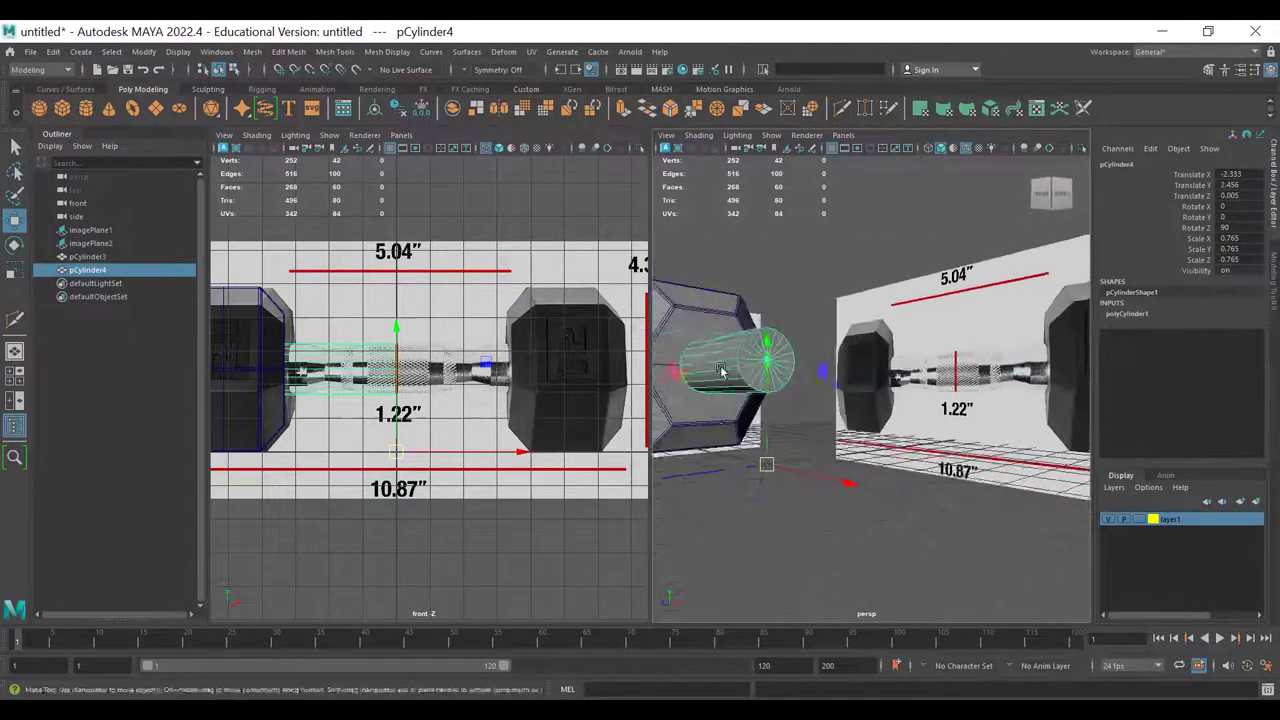
pyautogui.keyDown('alt'); pyautogui.moveTo(721, 372); pyautogui.dragTo(852, 369, button='right'); pyautogui.keyUp('alt')
pyautogui.press('f')
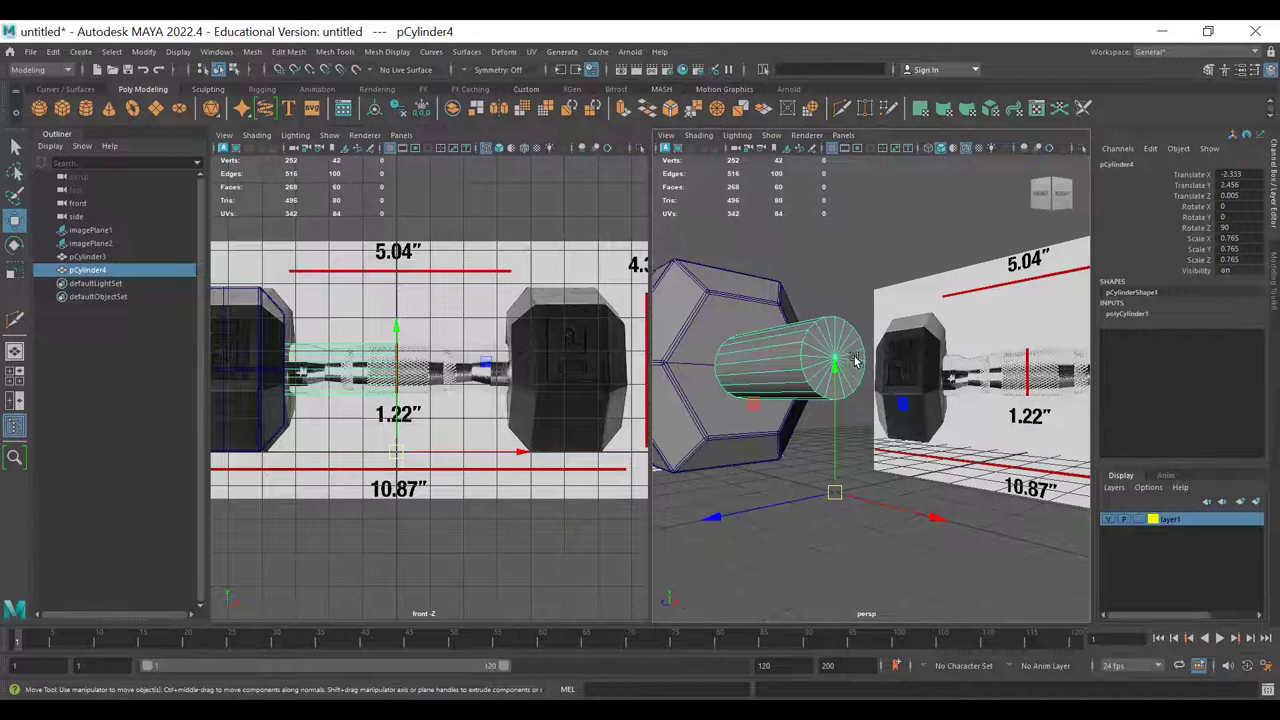
pyautogui.keyDown('alt'); pyautogui.moveTo(860, 380); pyautogui.dragTo(893, 414); pyautogui.keyUp('alt')
pyautogui.keyDown('alt'); pyautogui.moveTo(944, 457); pyautogui.dragTo(873, 449); pyautogui.keyUp('alt')
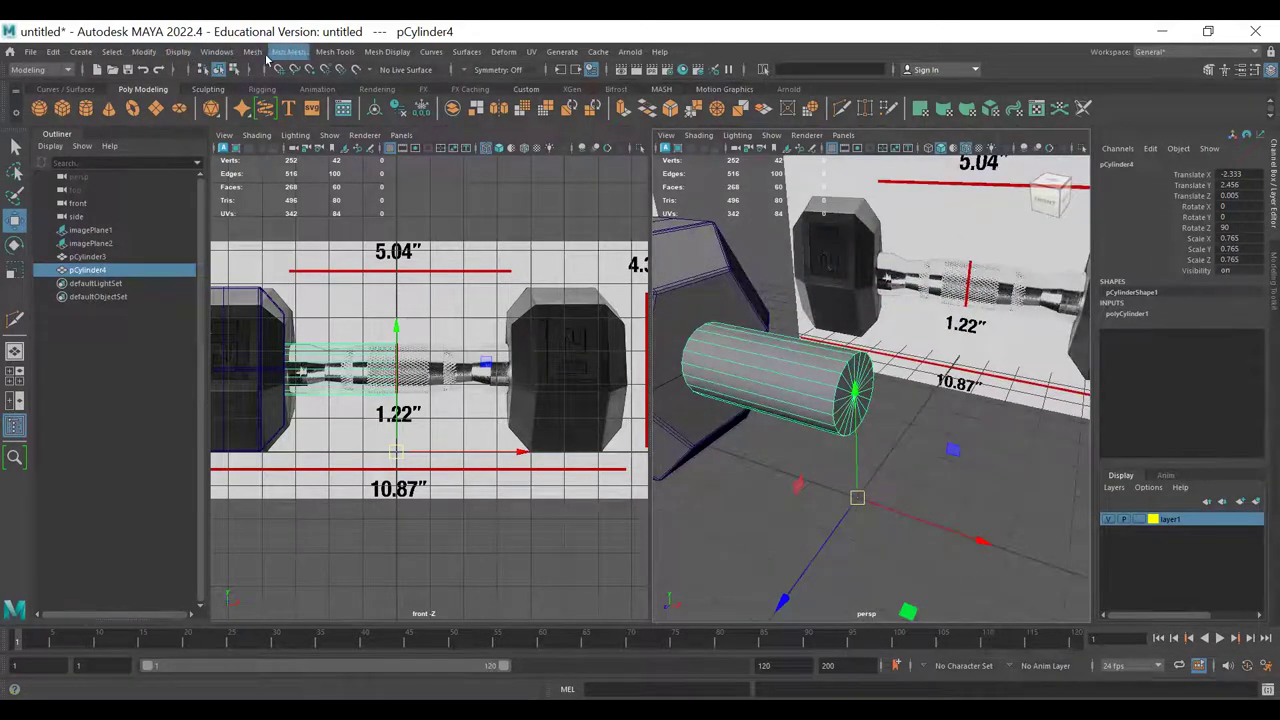
pyautogui.click(254, 52)
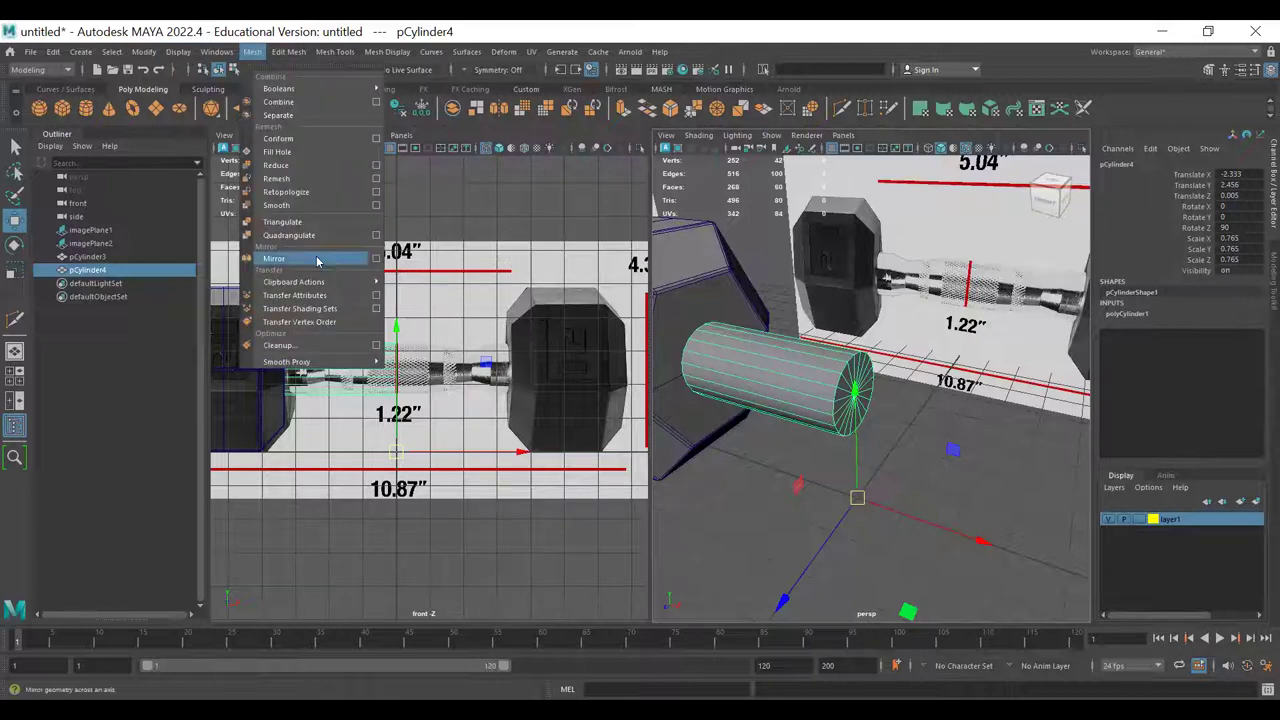
pyautogui.click(317, 261)
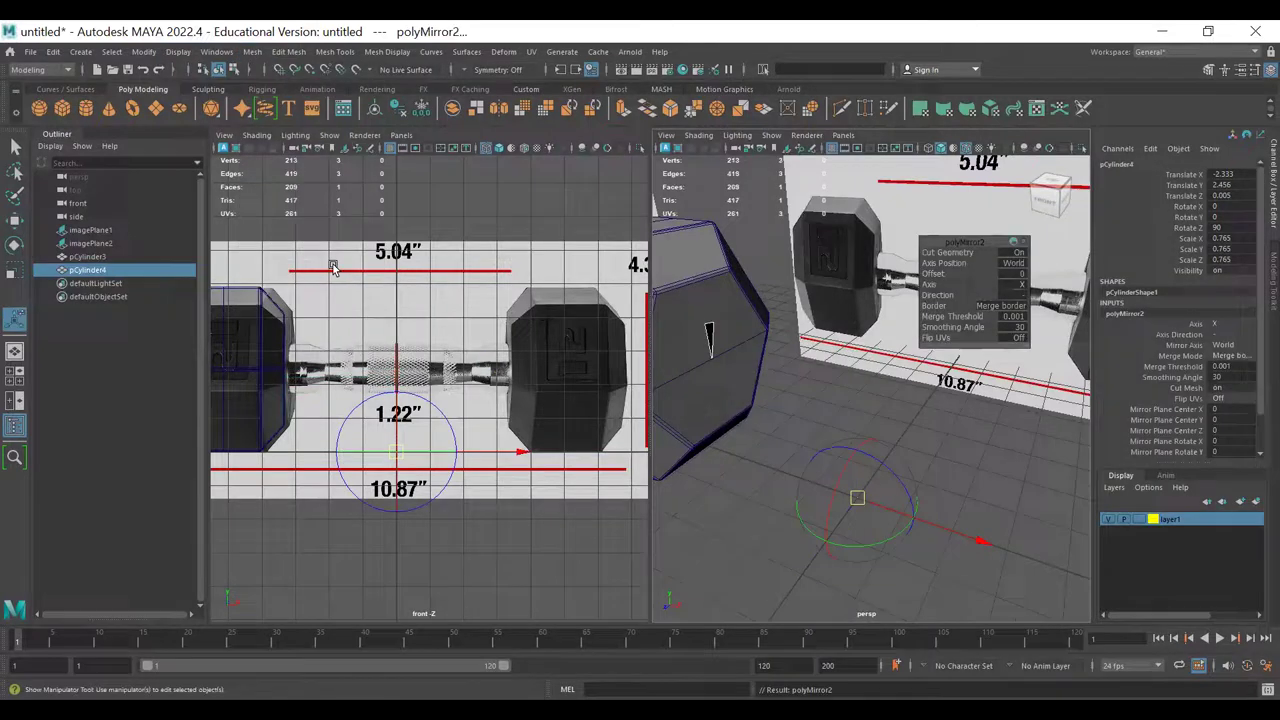
pyautogui.click(1018, 253)
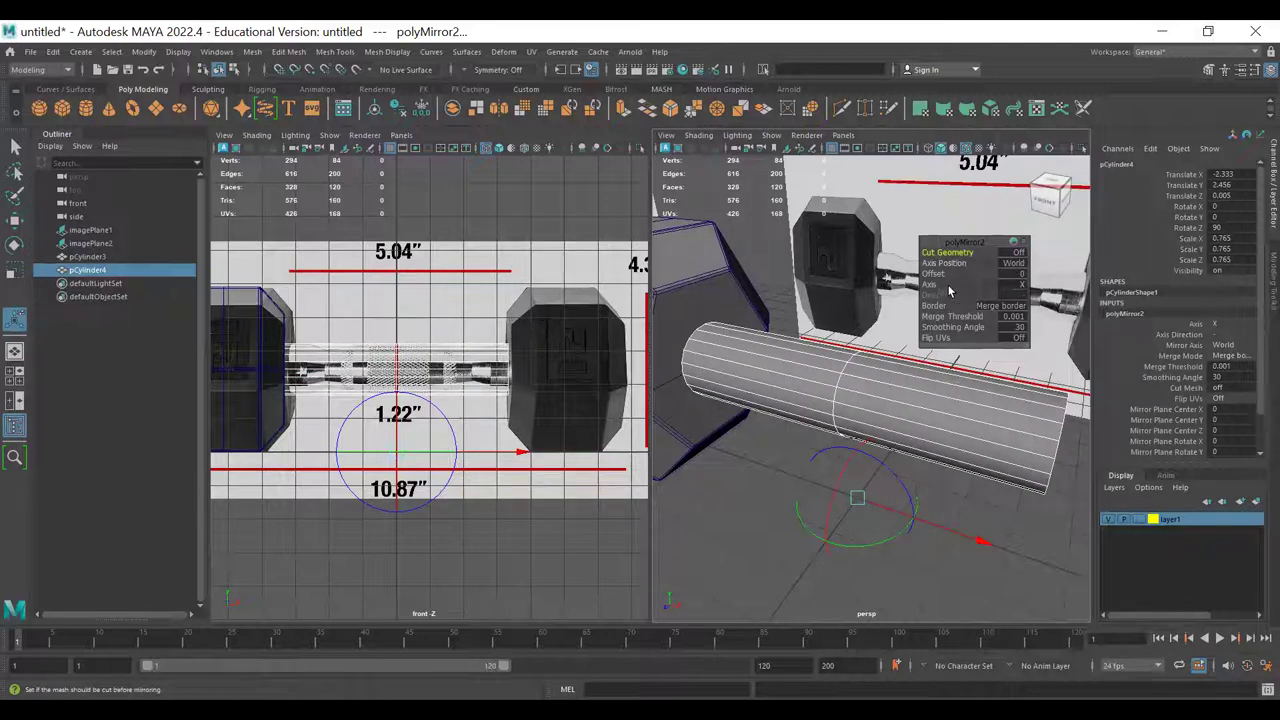
pyautogui.click(785, 537)
pyautogui.keyDown('alt'); pyautogui.moveTo(785, 537); pyautogui.dragTo(884, 413); pyautogui.keyUp('alt')
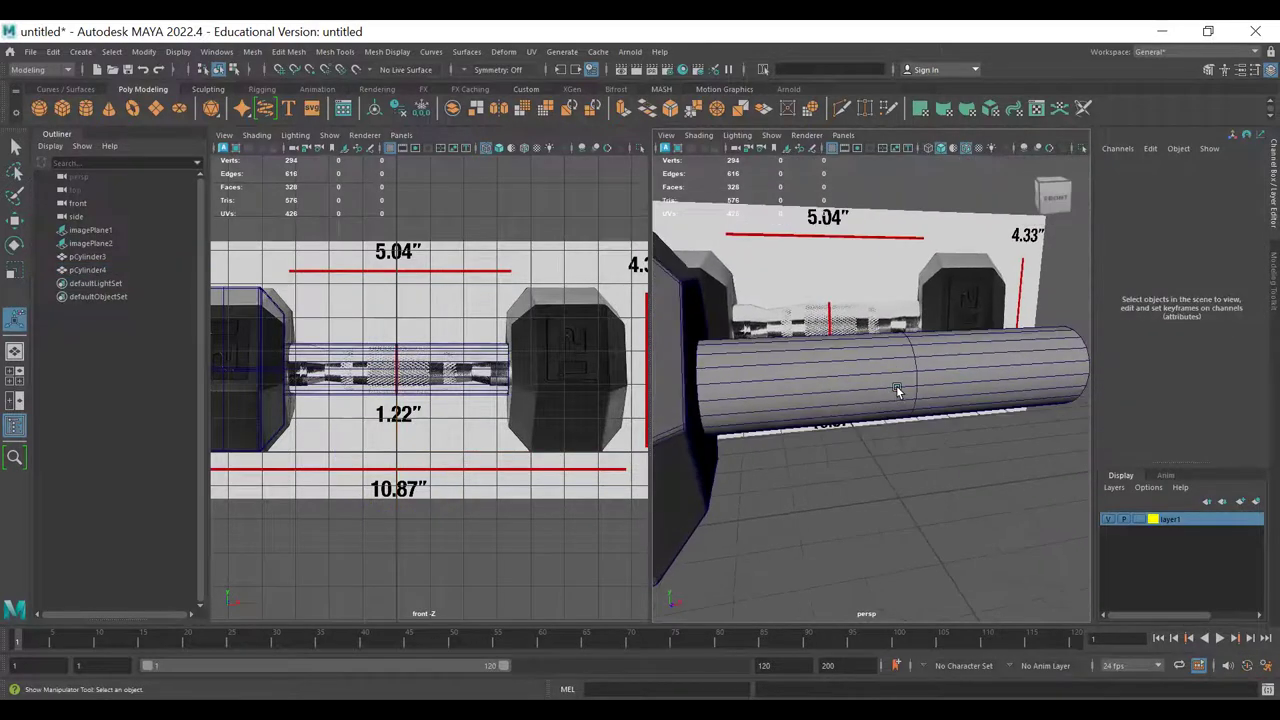
# - Inspect the mirrored cylinder's middle joint in smooth mesh preview and return to the unsmoothed display
pyautogui.click(897, 390)
pyautogui.press('3')
pyautogui.moveTo(990, 437)
pyautogui.keyDown('alt'); pyautogui.mouseDown()
pyautogui.moveTo(958, 467)
pyautogui.moveTo(967, 432)
pyautogui.mouseUp(); pyautogui.keyUp('alt')
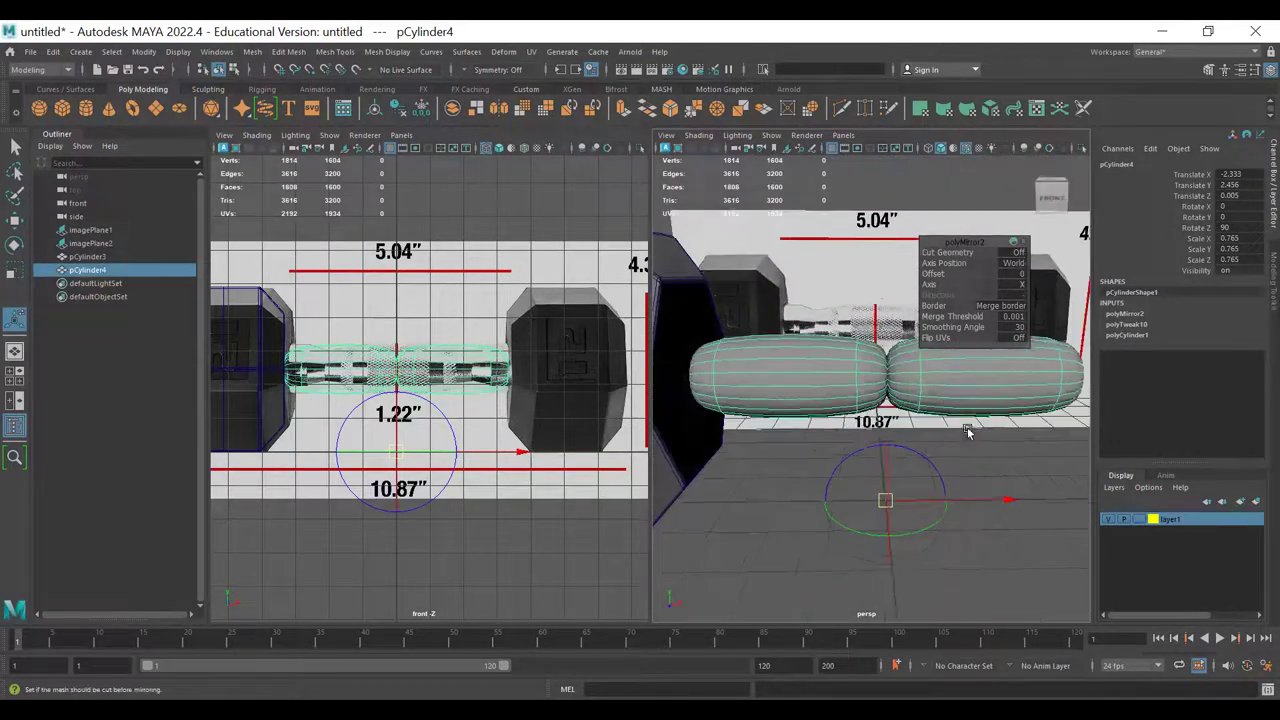
pyautogui.press('1')
pyautogui.press('3')
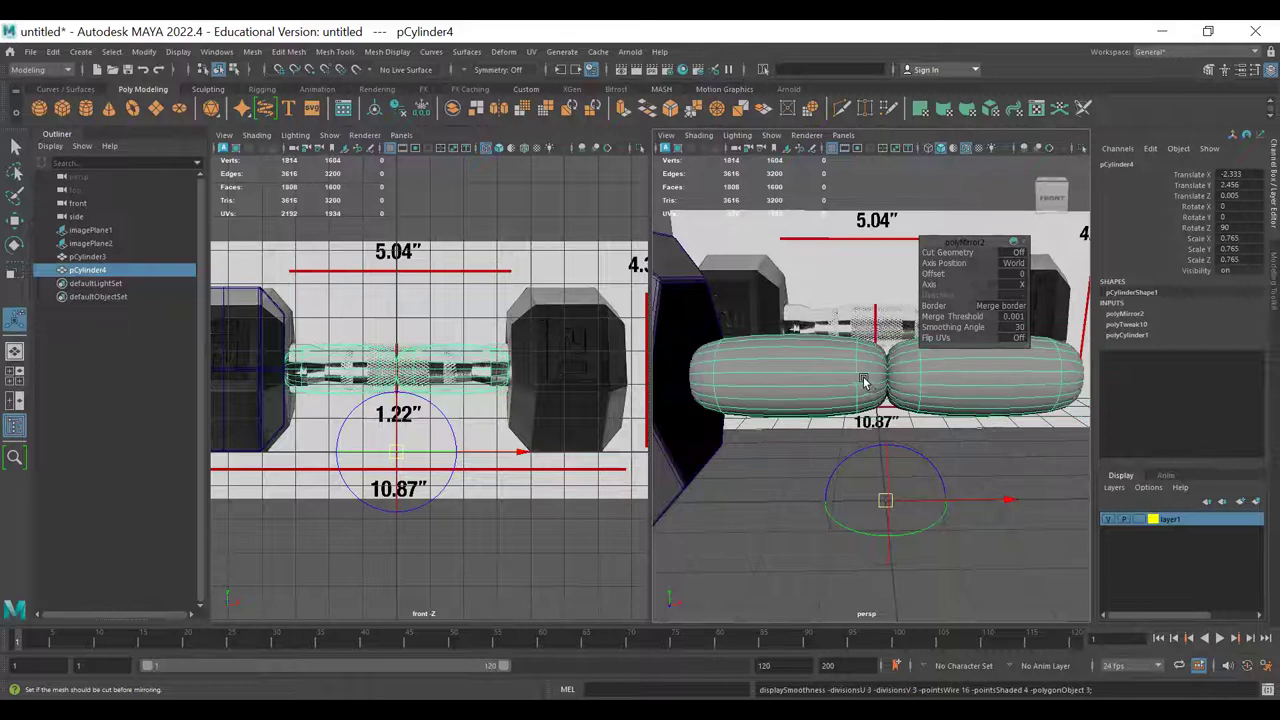
pyautogui.keyDown('alt'); pyautogui.moveTo(851, 391); pyautogui.dragTo(866, 371); pyautogui.keyUp('alt')
pyautogui.keyDown('alt'); pyautogui.moveTo(866, 371); pyautogui.dragTo(864, 398, button='right'); pyautogui.keyUp('alt')
pyautogui.keyDown('alt'); pyautogui.moveTo(894, 431); pyautogui.dragTo(866, 417); pyautogui.keyUp('alt')
pyautogui.moveTo(866, 417)
pyautogui.keyDown('alt'); pyautogui.mouseDown(button='right')
pyautogui.moveTo(1033, 447)
pyautogui.moveTo(886, 431)
pyautogui.mouseUp(button='right'); pyautogui.keyUp('alt')
pyautogui.keyDown('alt'); pyautogui.moveTo(886, 431); pyautogui.dragTo(914, 424); pyautogui.keyUp('alt')
pyautogui.press('1')
# - Examine the mirrored cylinder's inner cap faces in wireframe, and undo the mirror
pyautogui.keyDown('alt'); pyautogui.moveTo(979, 436); pyautogui.dragTo(891, 377, button='right'); pyautogui.keyUp('alt')
pyautogui.moveTo(969, 356); pyautogui.dragTo(968, 394, button='right')
pyautogui.press('4')
pyautogui.keyDown('alt'); pyautogui.moveTo(968, 394); pyautogui.dragTo(909, 400); pyautogui.keyUp('alt')
pyautogui.keyDown('alt'); pyautogui.moveTo(1010, 408); pyautogui.dragTo(961, 412, button='right'); pyautogui.keyUp('alt')
pyautogui.keyDown('alt'); pyautogui.moveTo(961, 411); pyautogui.dragTo(842, 434); pyautogui.keyUp('alt')
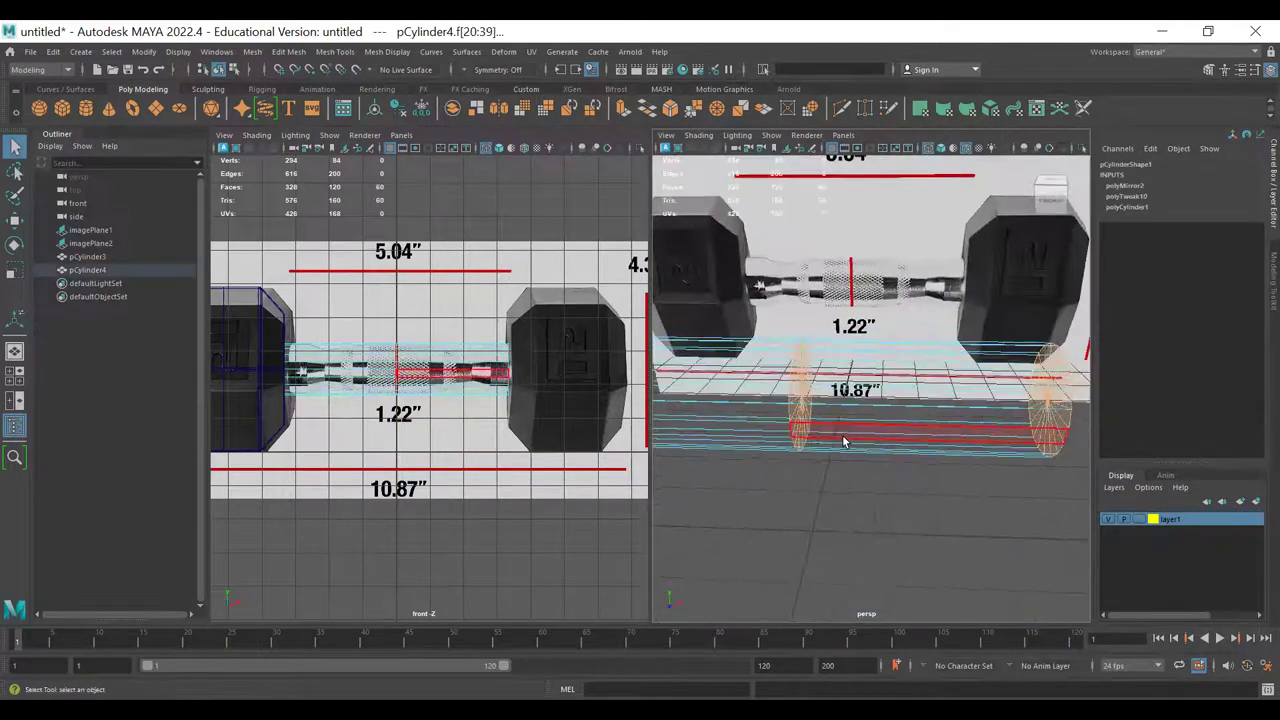
pyautogui.press('5')
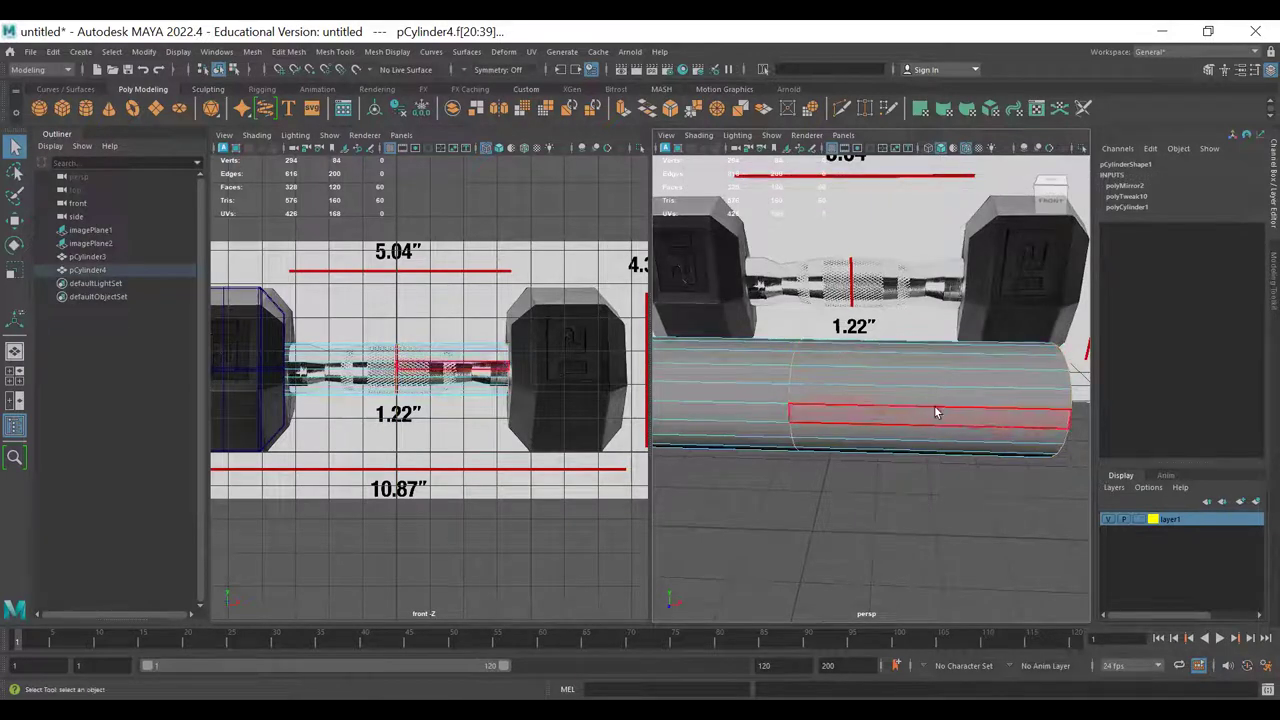
pyautogui.hotkey('ctrl', 'z')
pyautogui.hotkey('ctrl', 'z')
pyautogui.hotkey('ctrl', 'z')
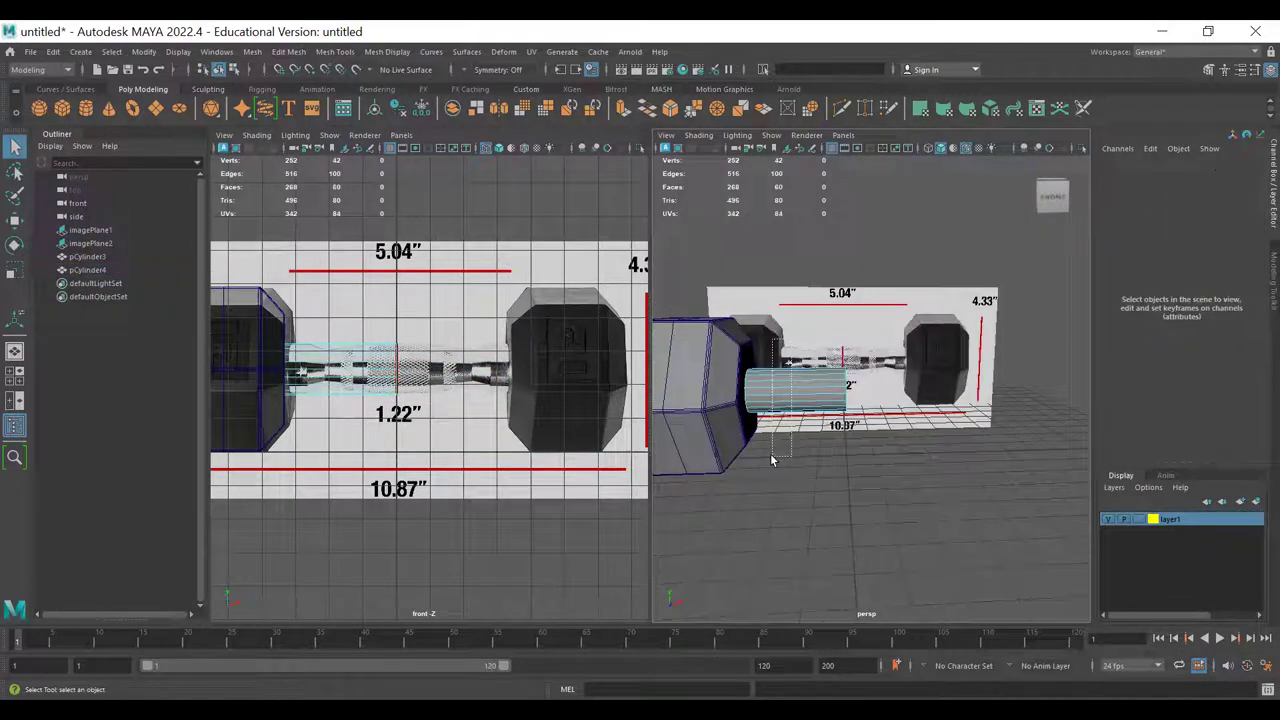
# - Delete the cap faces at both ends of the half-length cylinder, keeping only its side faces
pyautogui.moveTo(770, 456); pyautogui.dragTo(808, 356)
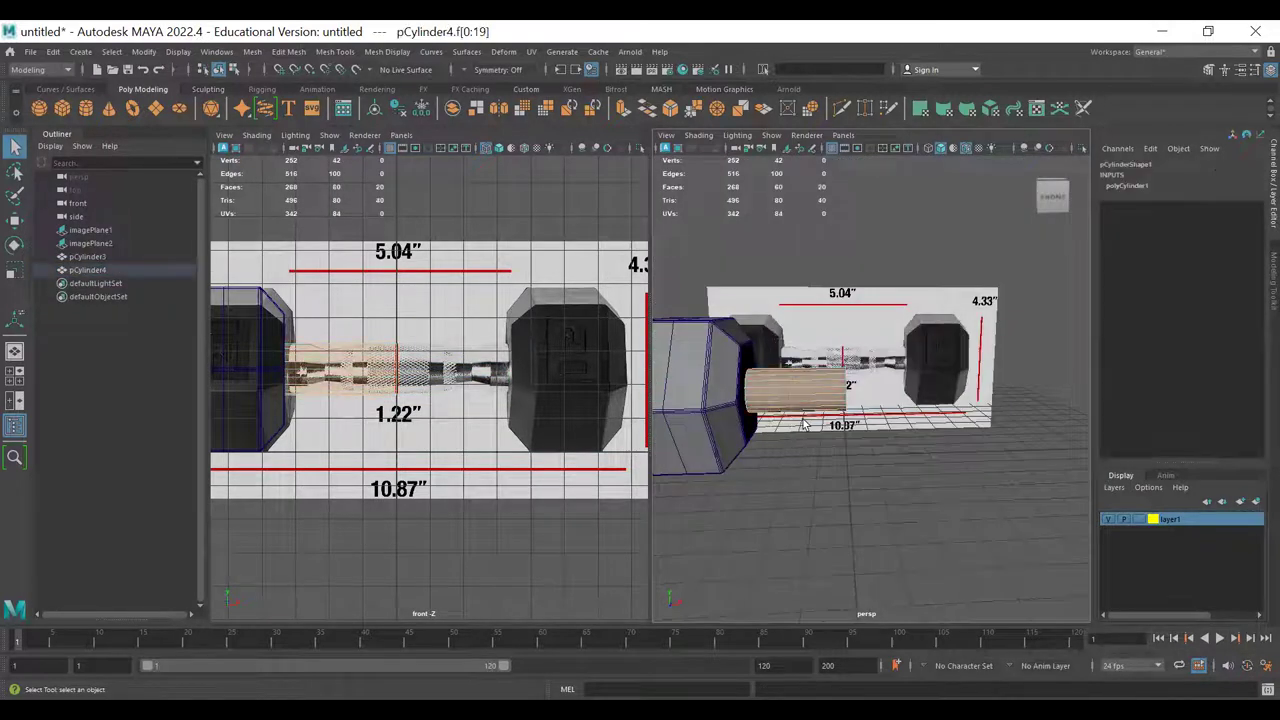
pyautogui.press('4')
pyautogui.keyDown('alt'); pyautogui.moveTo(856, 442); pyautogui.dragTo(820, 456); pyautogui.keyUp('alt')
pyautogui.moveTo(907, 307); pyautogui.dragTo(587, 561)
pyautogui.keyDown('alt'); pyautogui.moveTo(820, 476); pyautogui.dragTo(743, 480); pyautogui.keyUp('alt')
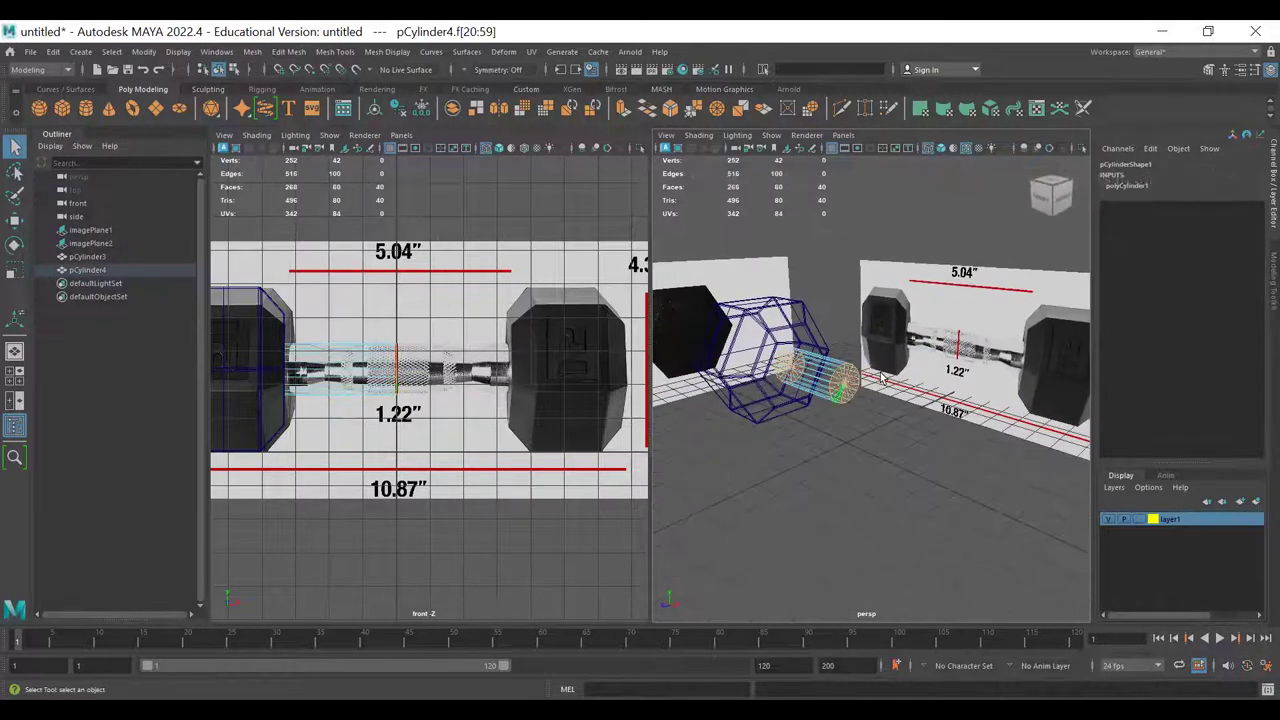
pyautogui.press('Delete')
pyautogui.moveTo(810, 400)
pyautogui.keyDown('alt'); pyautogui.mouseDown()
pyautogui.moveTo(805, 412)
pyautogui.moveTo(980, 437)
pyautogui.mouseUp(); pyautogui.keyUp('alt')
pyautogui.press('6')
pyautogui.scroll(8, 817, 395)
pyautogui.scroll(-2, 767, 420)
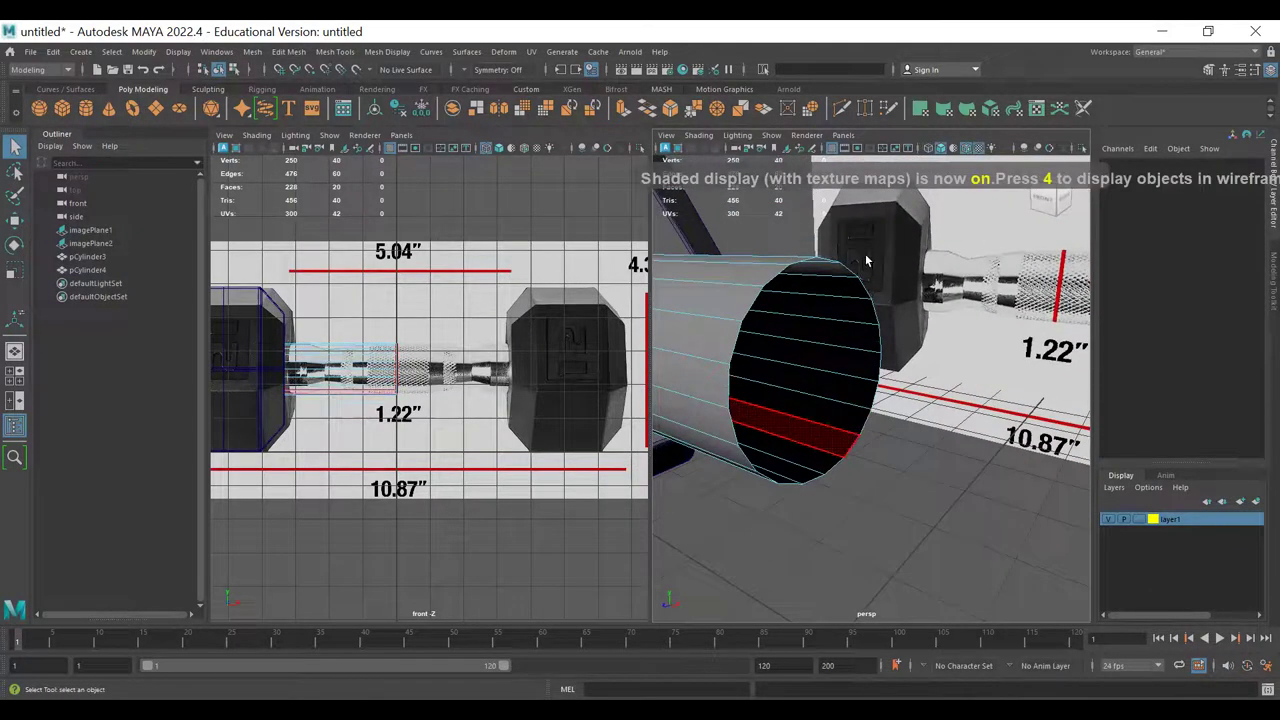
pyautogui.moveTo(865, 255); pyautogui.dragTo(865, 254, button='right')
pyautogui.press('w')
pyautogui.scroll(-6, 763, 395)
pyautogui.moveTo(838, 403)
pyautogui.keyDown('alt'); pyautogui.mouseDown()
pyautogui.moveTo(902, 413)
pyautogui.moveTo(822, 410)
pyautogui.mouseUp(); pyautogui.keyUp('alt')
pyautogui.hotkey('ctrl', 'z')
pyautogui.hotkey('ctrl', 'z')
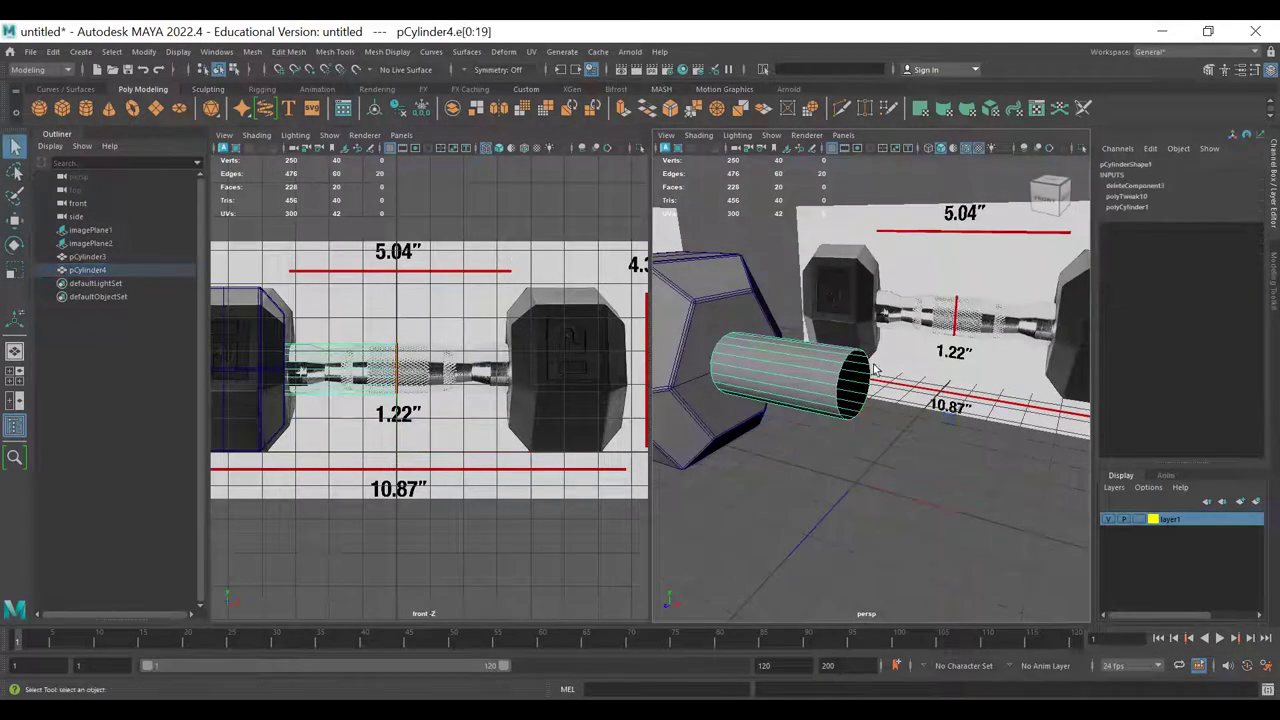
pyautogui.hotkey('ctrl', 'F9')
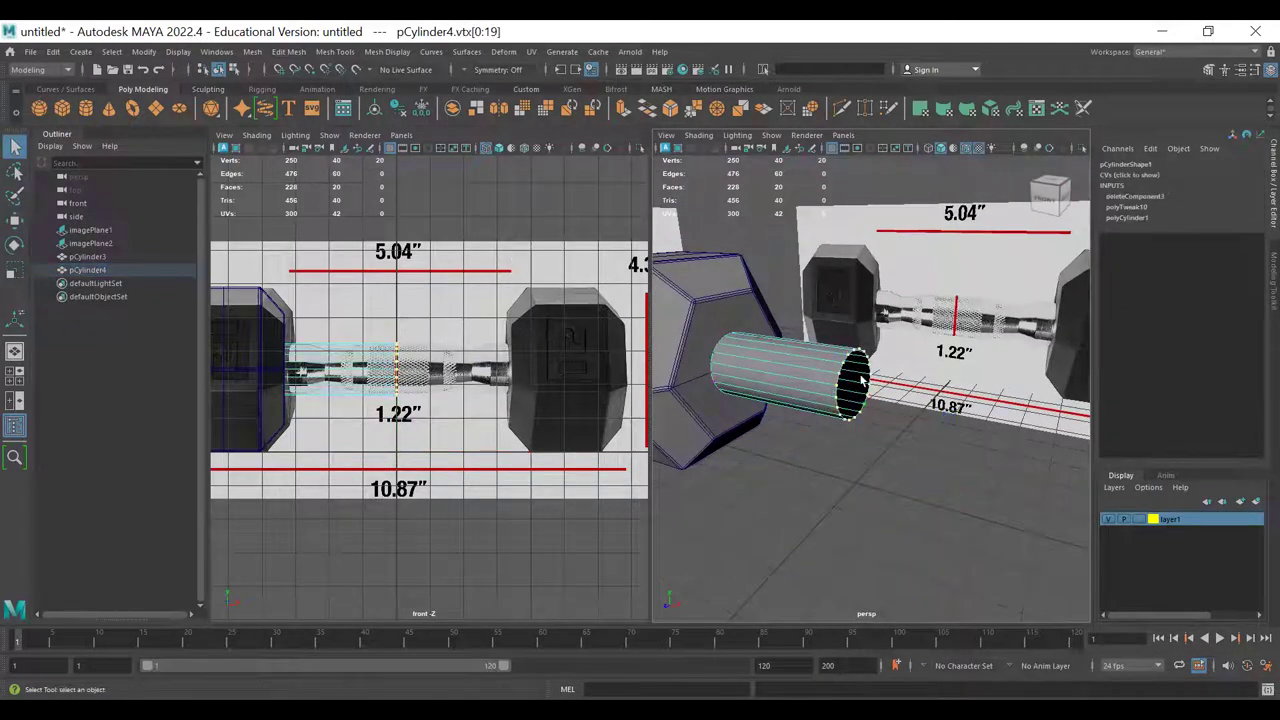
pyautogui.keyDown('alt'); pyautogui.moveTo(805, 355); pyautogui.dragTo(857, 391); pyautogui.keyUp('alt')
pyautogui.click(852, 384)
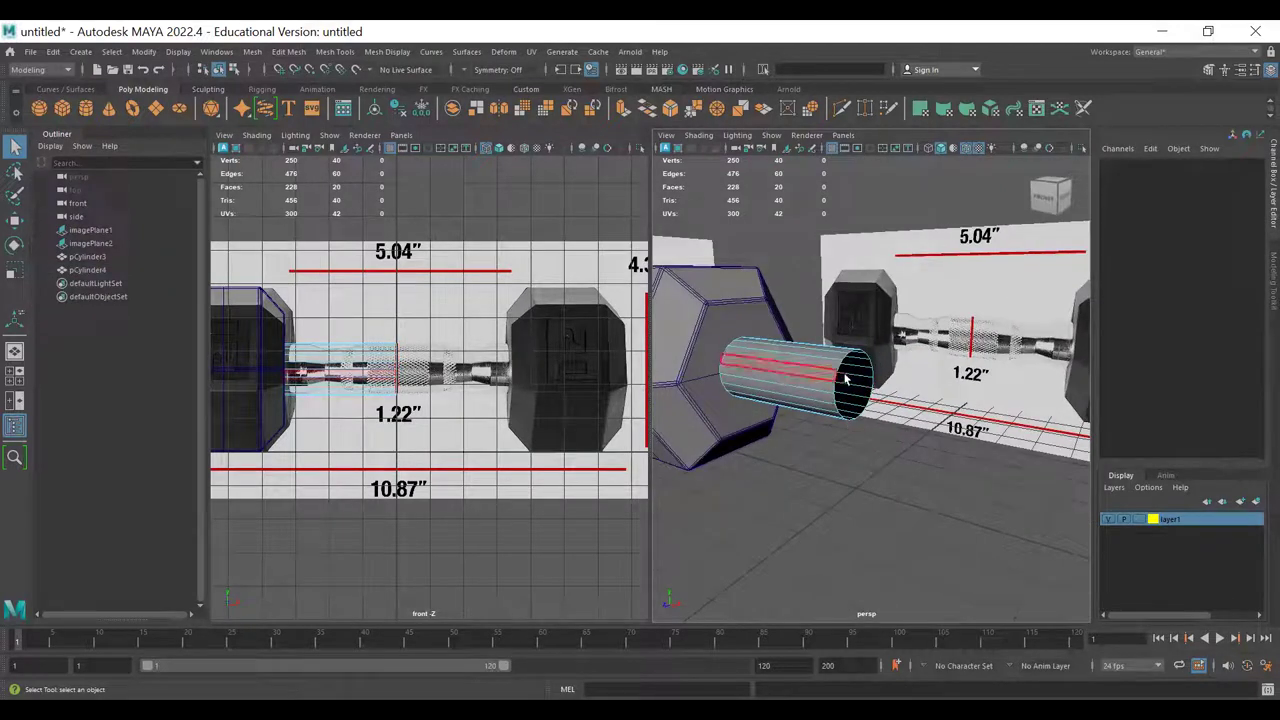
pyautogui.keyDown('alt'); pyautogui.moveTo(740, 455); pyautogui.dragTo(875, 405); pyautogui.keyUp('alt')
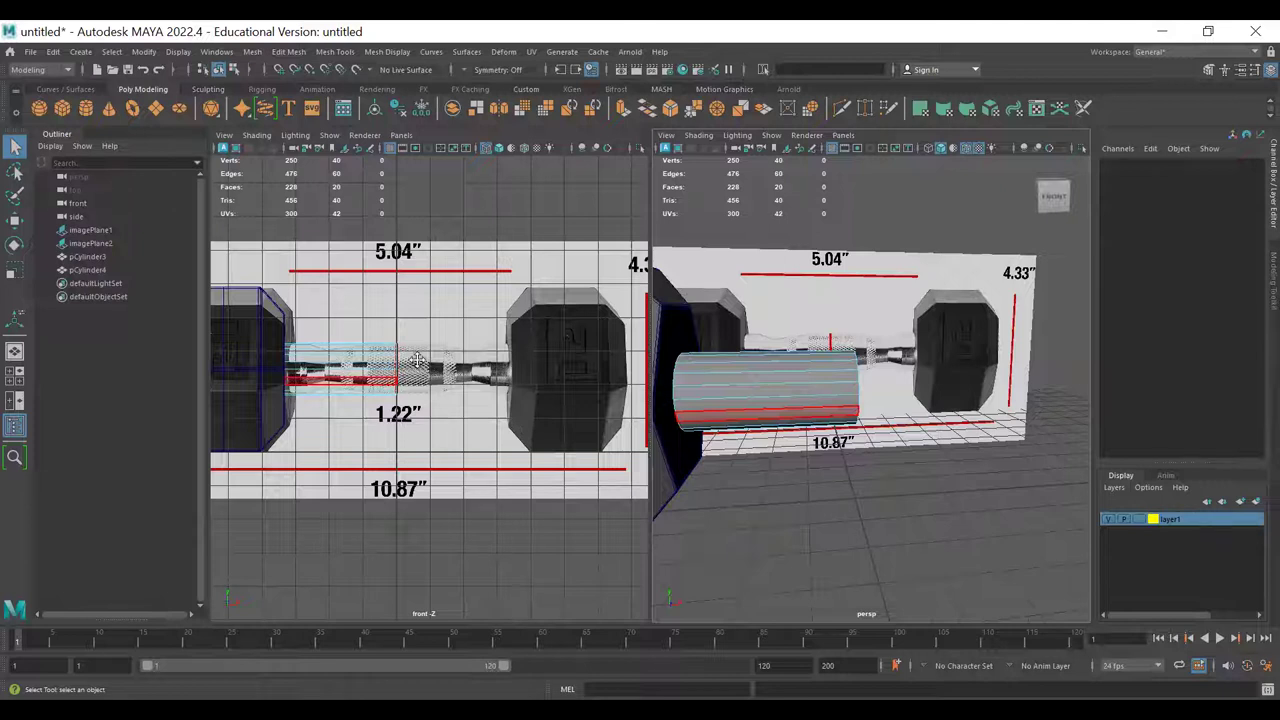
# - Insert three edge loops around the half-length handle with Multi-Cut, matching the reference's collar end, narrow neck and knurled grip edge
pyautogui.press('space')
pyautogui.hotkey('ctrl', 'shift', 'x')
pyautogui.keyDown('alt'); pyautogui.moveTo(465, 399); pyautogui.dragTo(517, 400, button='middle'); pyautogui.keyUp('alt')
pyautogui.keyDown('alt'); pyautogui.moveTo(517, 400); pyautogui.dragTo(614, 409, button='right'); pyautogui.keyUp('alt')
pyautogui.keyDown('alt'); pyautogui.moveTo(458, 305); pyautogui.dragTo(485, 324, button='middle'); pyautogui.keyUp('alt')
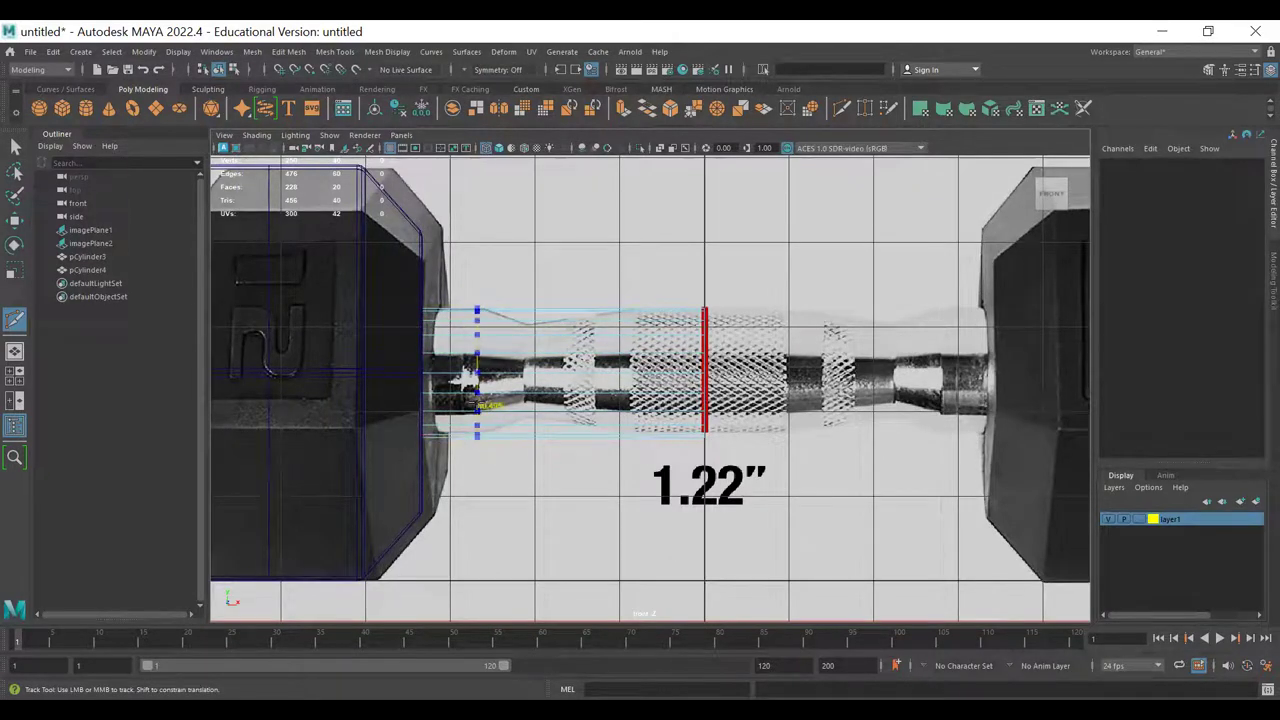
pyautogui.click(478, 404)
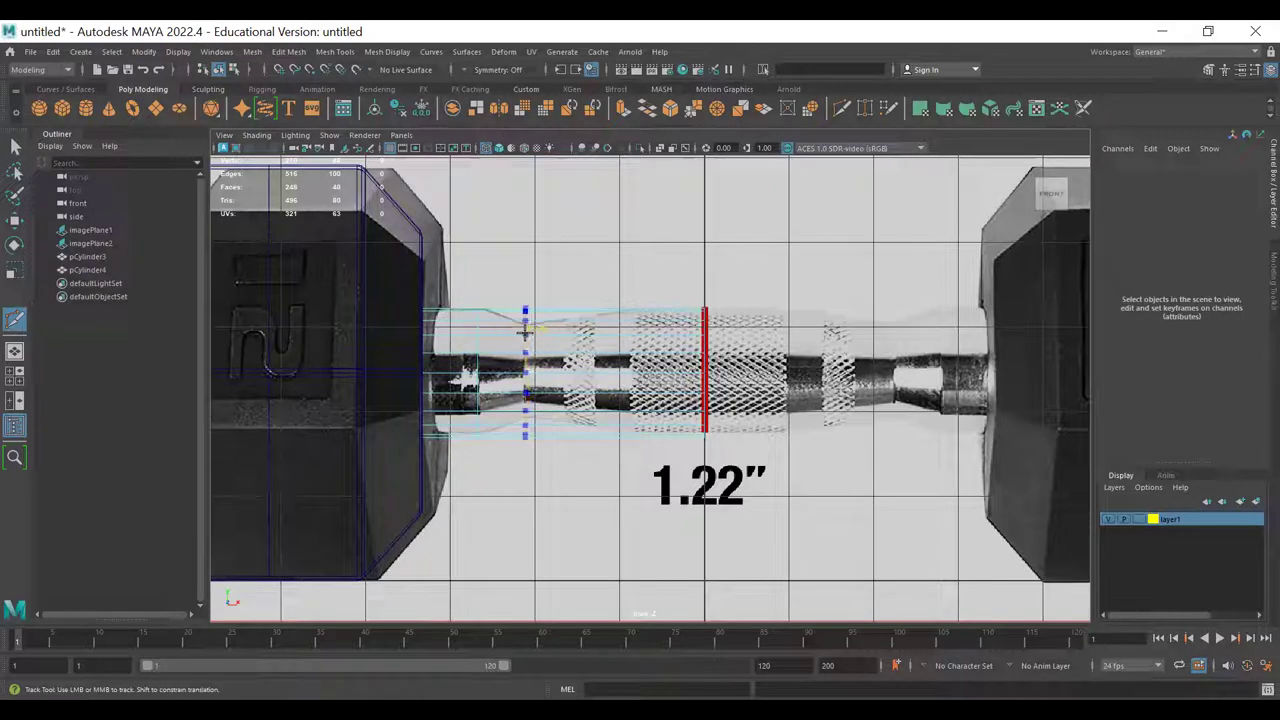
pyautogui.moveTo(524, 335); pyautogui.dragTo(634, 368)
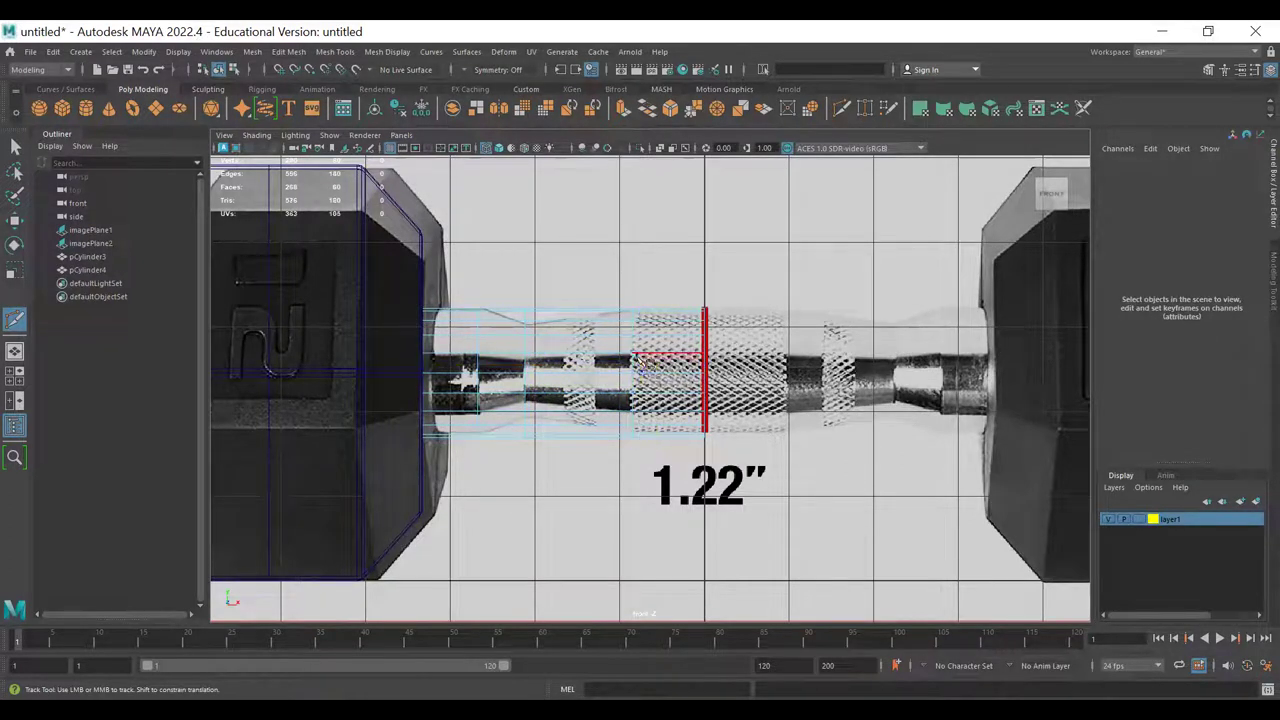
pyautogui.press('q')
pyautogui.keyDown('alt'); pyautogui.moveTo(519, 371); pyautogui.dragTo(563, 381, button='middle'); pyautogui.keyUp('alt')
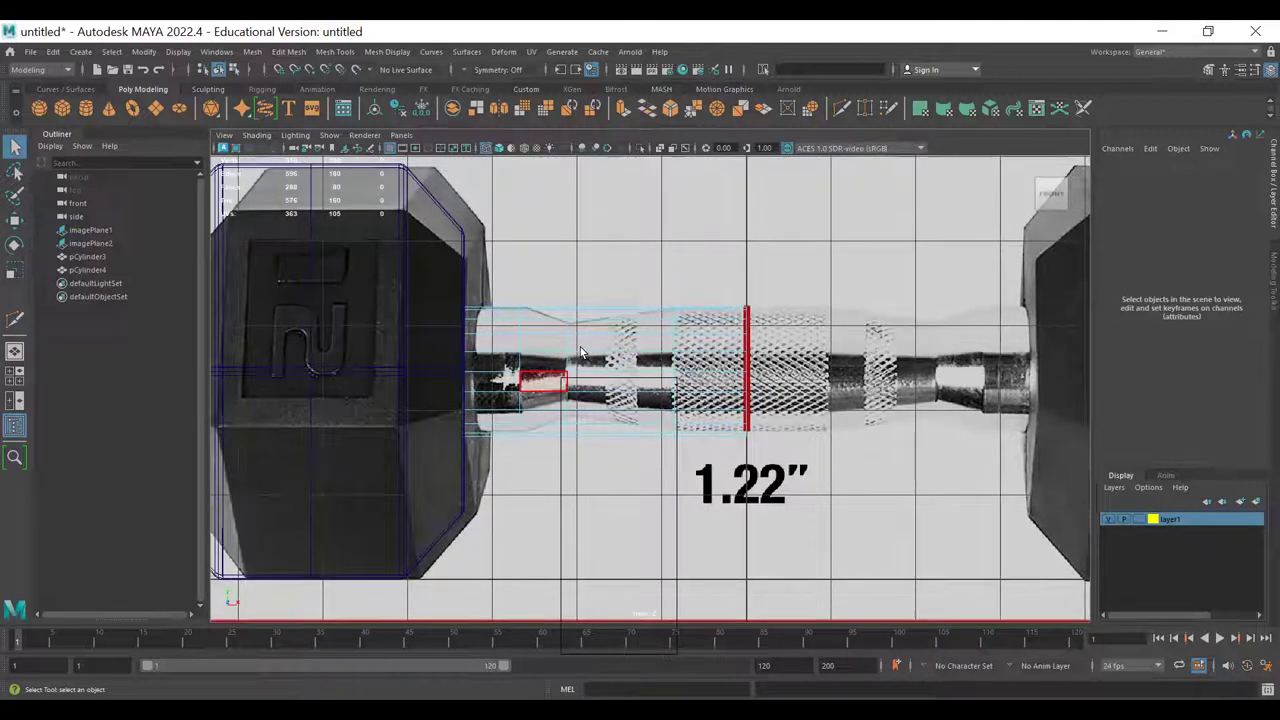
# - Scale the neck edge loop down and position it to match the narrow part of the reference handle
pyautogui.press('space')
pyautogui.keyDown('alt'); pyautogui.moveTo(778, 371); pyautogui.dragTo(769, 400); pyautogui.keyUp('alt')
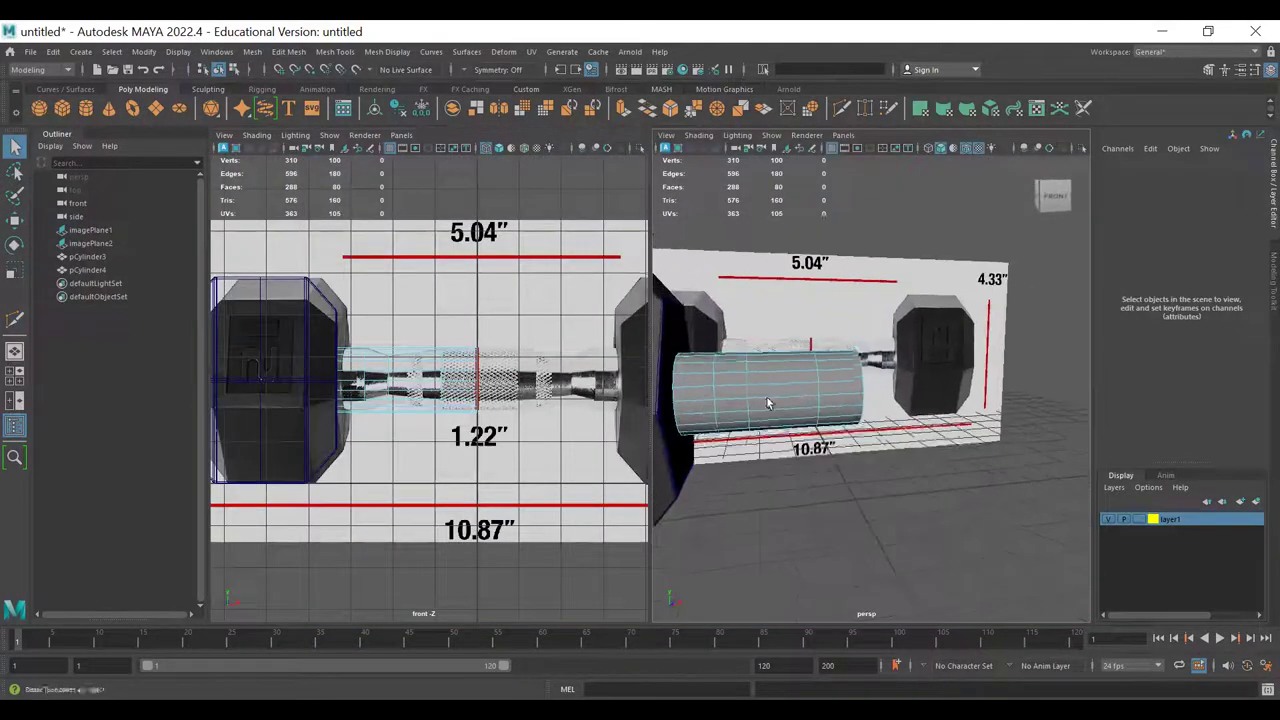
pyautogui.keyDown('alt'); pyautogui.moveTo(769, 400); pyautogui.dragTo(808, 366, button='middle'); pyautogui.keyUp('alt')
pyautogui.keyDown('alt'); pyautogui.moveTo(808, 366); pyautogui.dragTo(792, 367); pyautogui.keyUp('alt')
pyautogui.moveTo(792, 363); pyautogui.dragTo(796, 347, button='right')
pyautogui.keyDown('alt'); pyautogui.moveTo(813, 357); pyautogui.dragTo(787, 368); pyautogui.keyUp('alt')
pyautogui.doubleClick(791, 353)
pyautogui.press('r')
pyautogui.press('space')
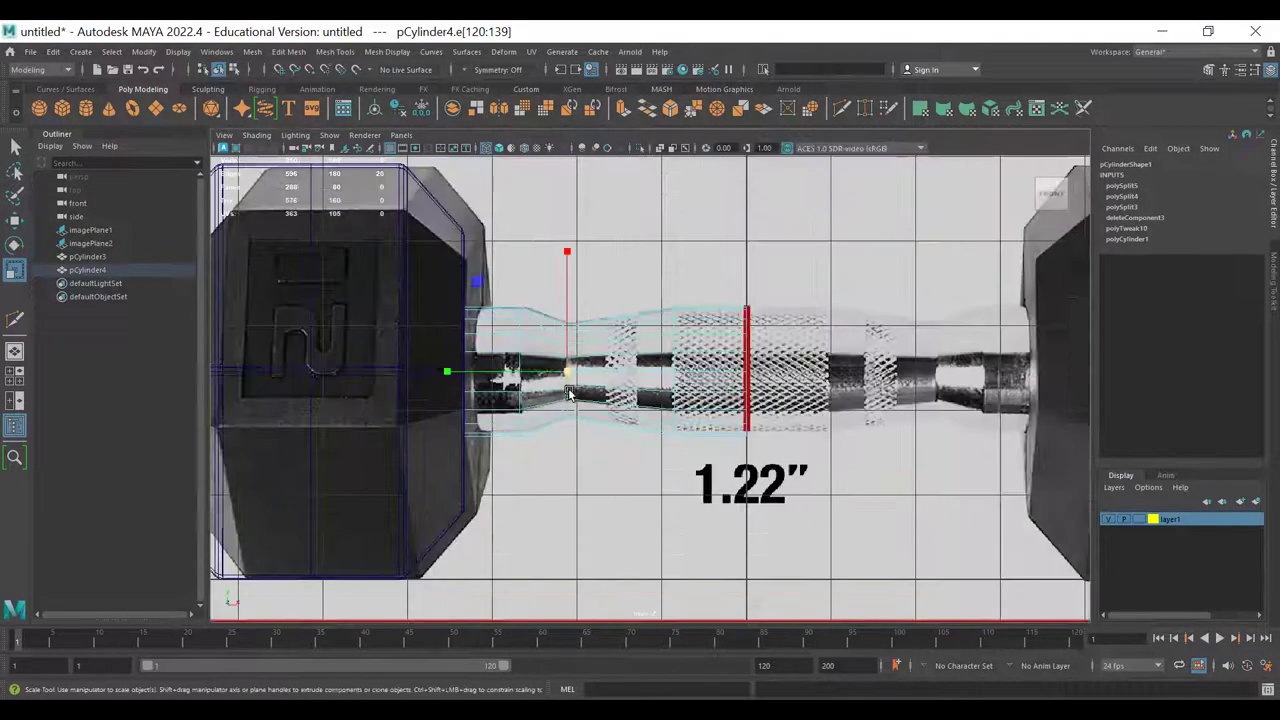
pyautogui.moveTo(566, 376); pyautogui.dragTo(565, 375)
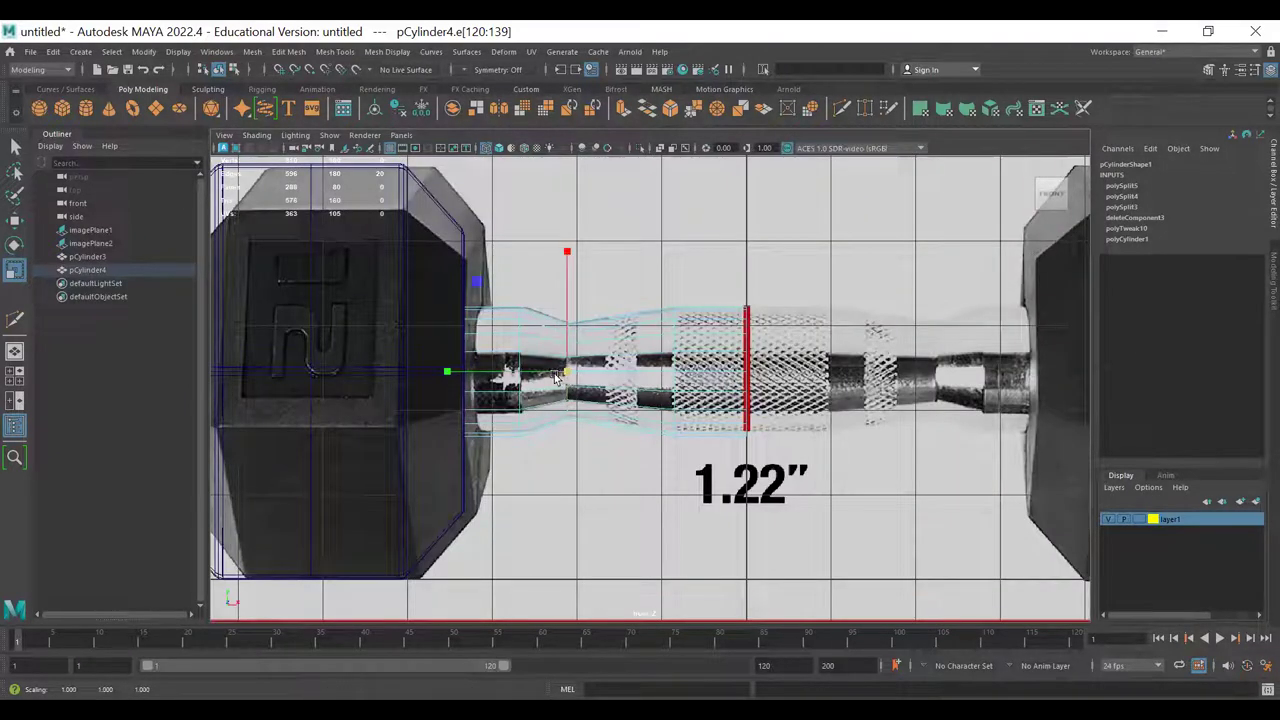
pyautogui.press('w')
pyautogui.click(578, 377)
pyautogui.hotkey('ctrl', 'z')
pyautogui.moveTo(580, 376); pyautogui.dragTo(588, 372)
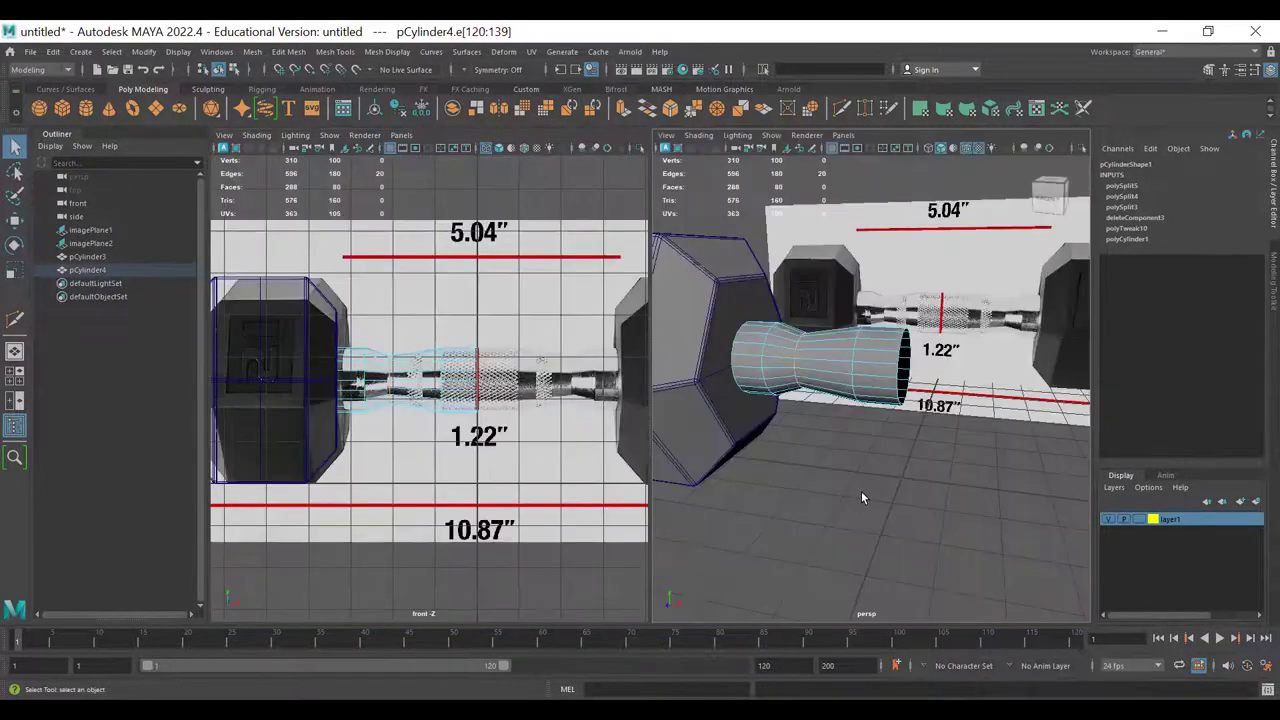
pyautogui.click(861, 491)
# - Bevel the three inserted edge loops at the handle's collar, neck and grip edge
pyautogui.keyDown('alt'); pyautogui.moveTo(861, 491); pyautogui.dragTo(846, 358); pyautogui.keyUp('alt')
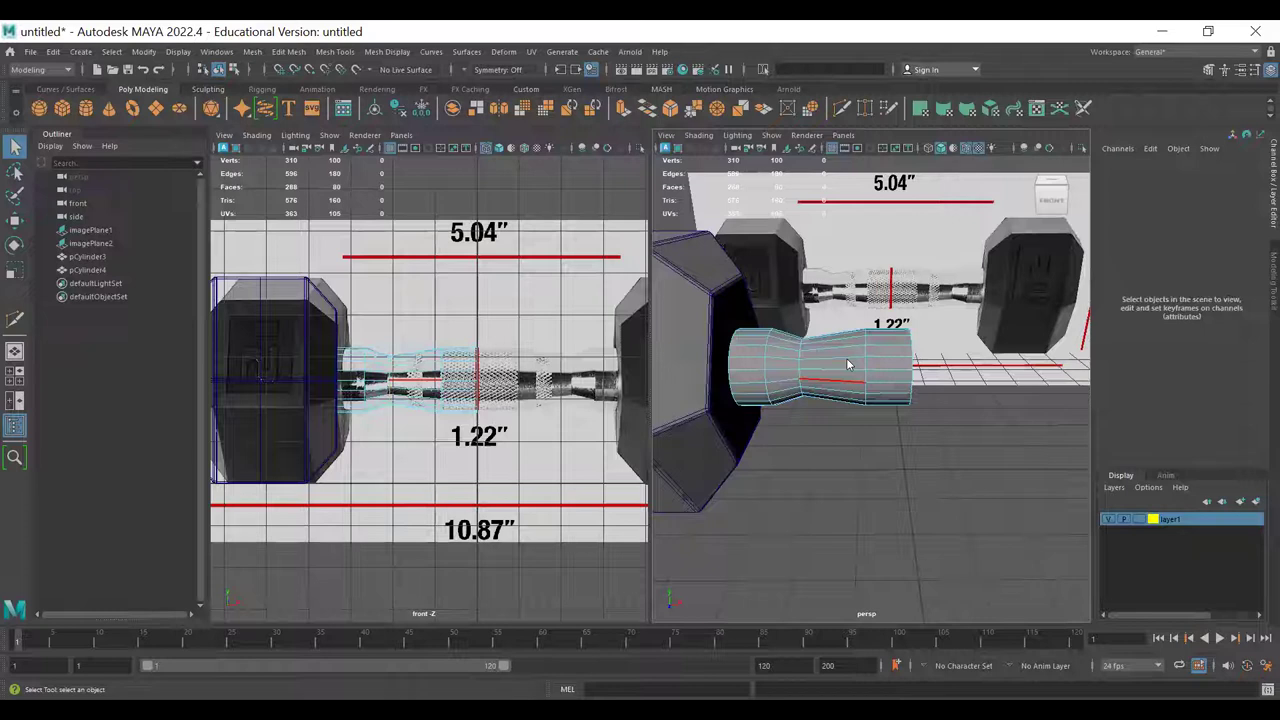
pyautogui.click(846, 358)
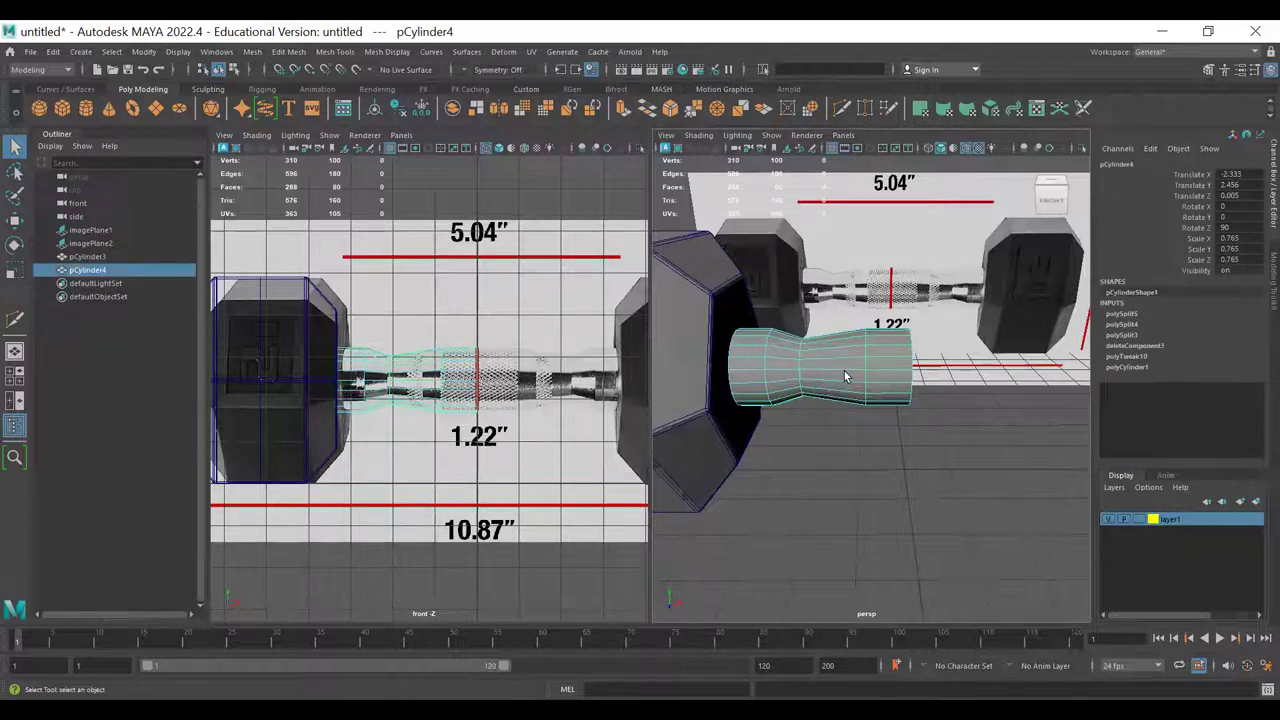
pyautogui.keyDown('alt'); pyautogui.moveTo(844, 372); pyautogui.dragTo(732, 377); pyautogui.keyUp('alt')
pyautogui.press('F10')
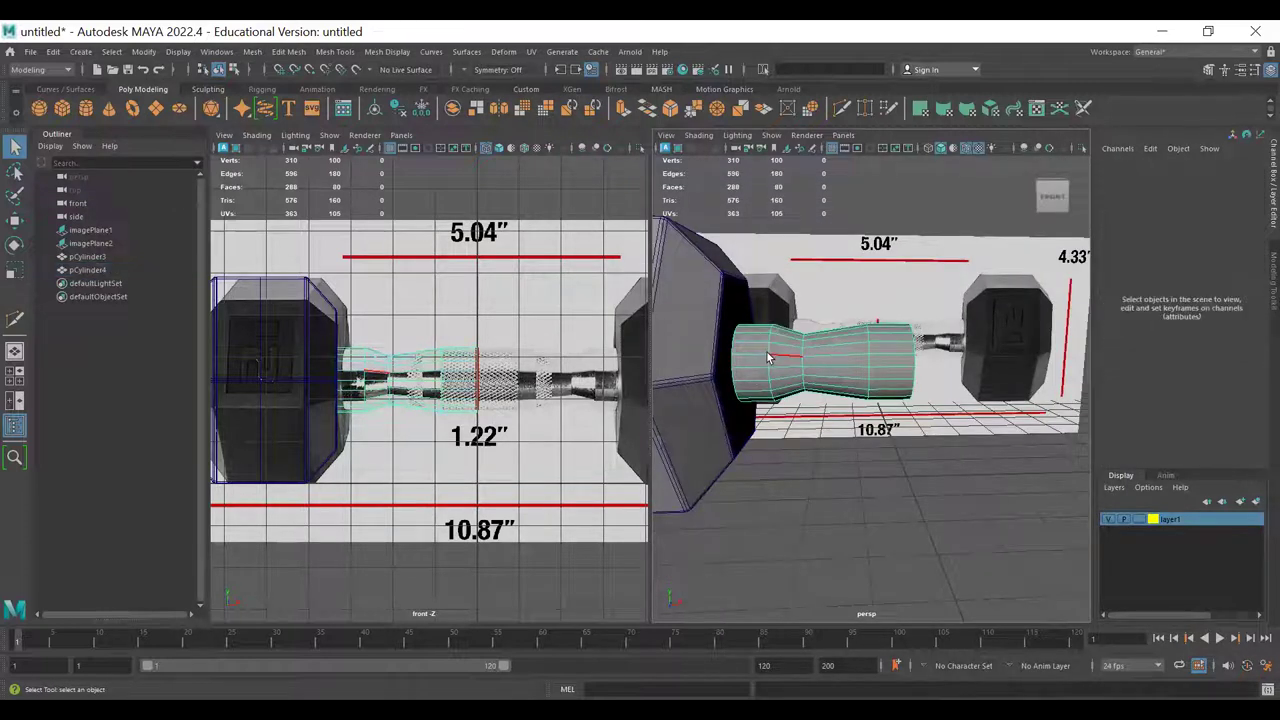
pyautogui.click(767, 352)
pyautogui.doubleClick(765, 344)
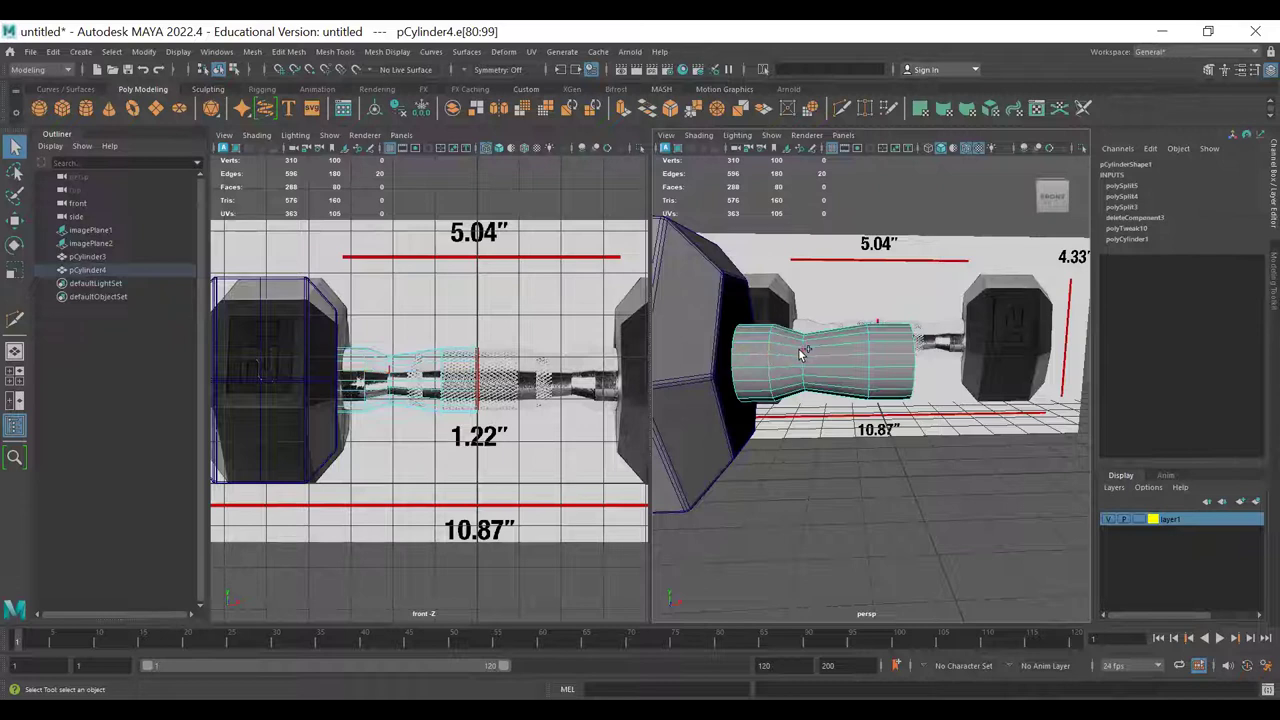
pyautogui.hotkey('ctrl', 'z')
pyautogui.doubleClick(870, 362)
pyautogui.keyDown('shift'); pyautogui.moveTo(870, 347); pyautogui.dragTo(928, 347, button='right'); pyautogui.keyUp('shift')
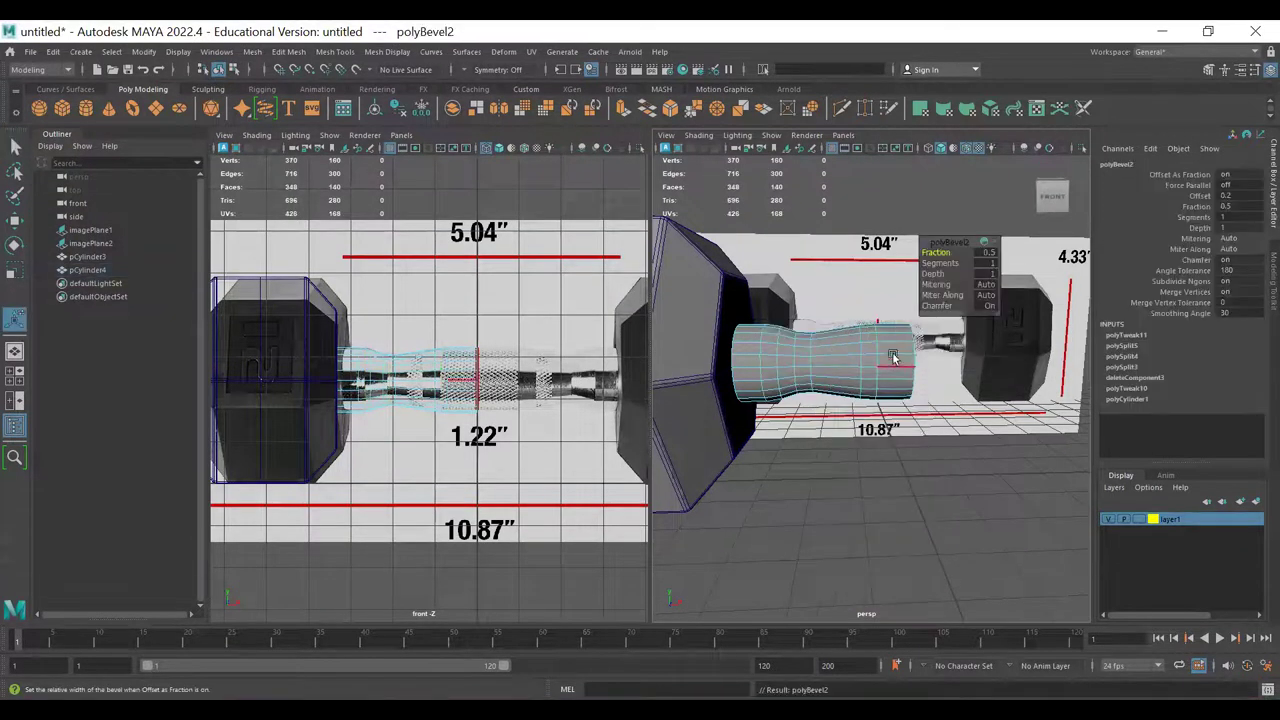
# - Set the handle bevel's fraction to 0.1 and its segments to 2
pyautogui.click(986, 256)
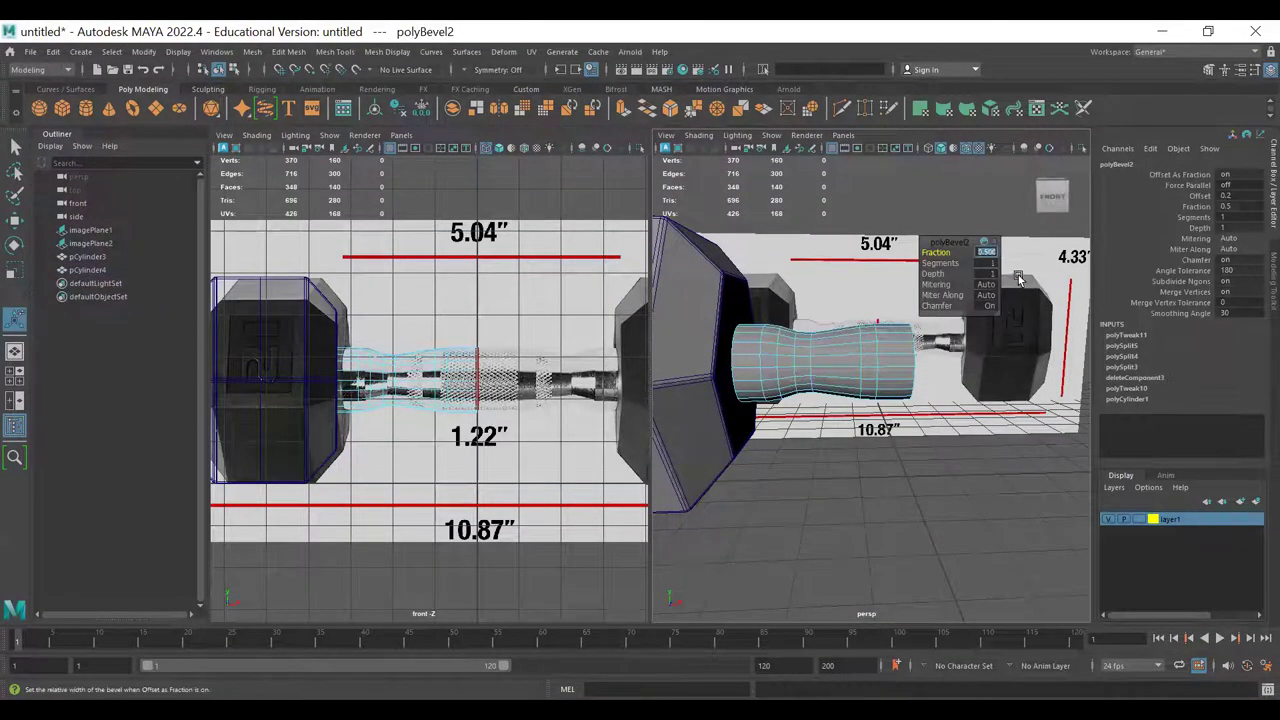
pyautogui.write('0.1')
pyautogui.press('Return')
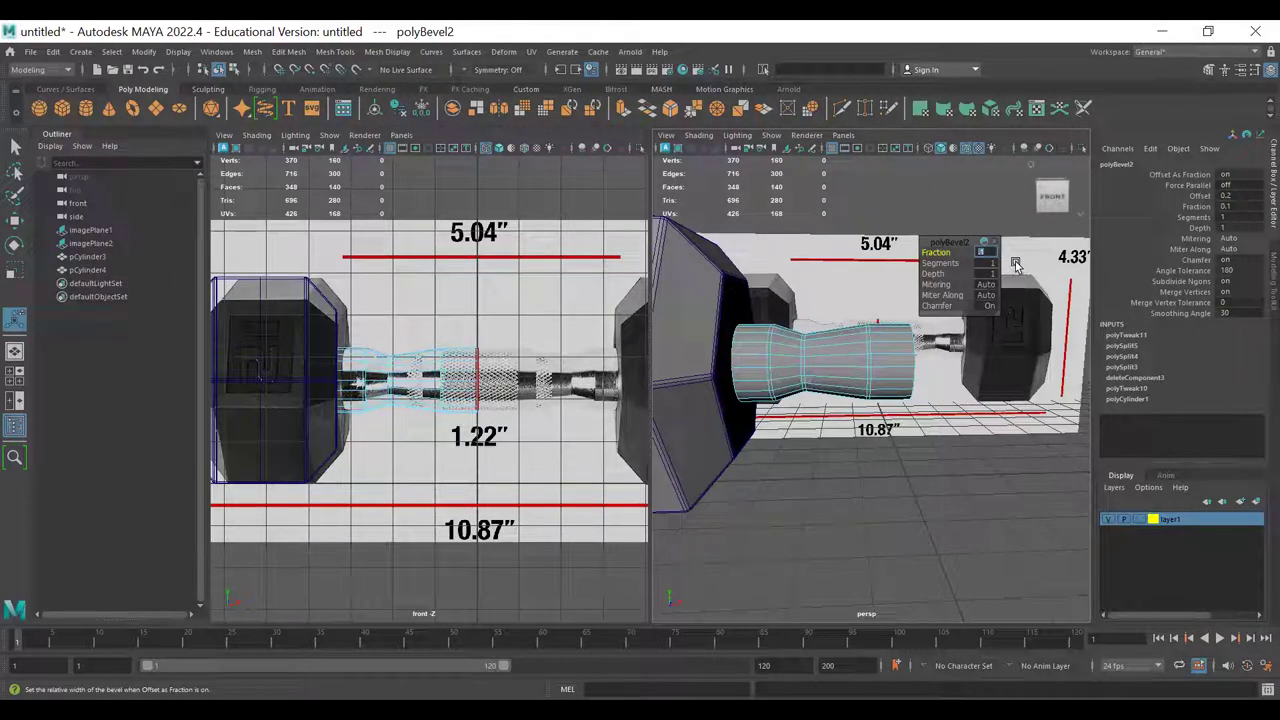
pyautogui.press('Tab')
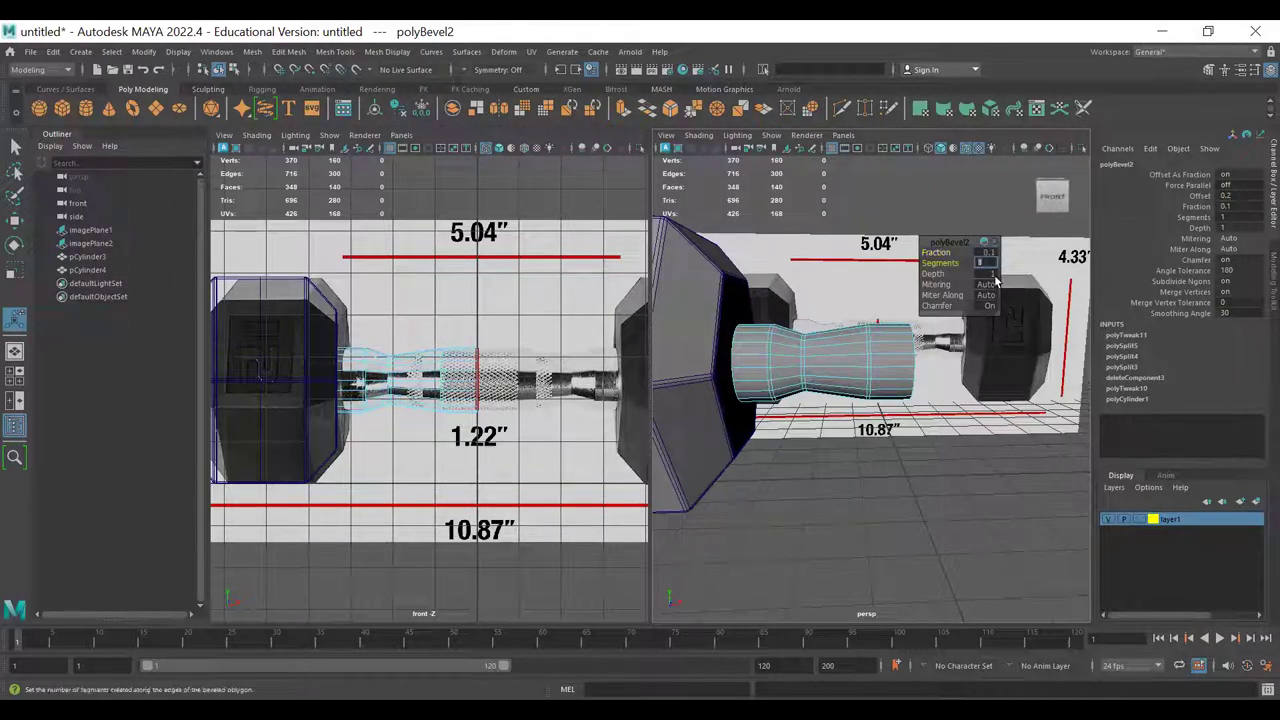
pyautogui.click(856, 420)
# - Inspect the bevelled handle beside the dumbbell head in smooth mesh preview, and return it to the unsmoothed display
pyautogui.keyDown('alt'); pyautogui.moveTo(748, 342); pyautogui.dragTo(775, 347); pyautogui.keyUp('alt')
pyautogui.click(755, 359)
pyautogui.press('3')
pyautogui.moveTo(902, 433)
pyautogui.keyDown('alt'); pyautogui.mouseDown()
pyautogui.moveTo(861, 442)
pyautogui.moveTo(871, 410)
pyautogui.moveTo(974, 391)
pyautogui.moveTo(792, 314)
pyautogui.mouseUp(); pyautogui.keyUp('alt')
pyautogui.click(855, 461)
pyautogui.click(867, 400)
pyautogui.press('5')
pyautogui.click(800, 281)
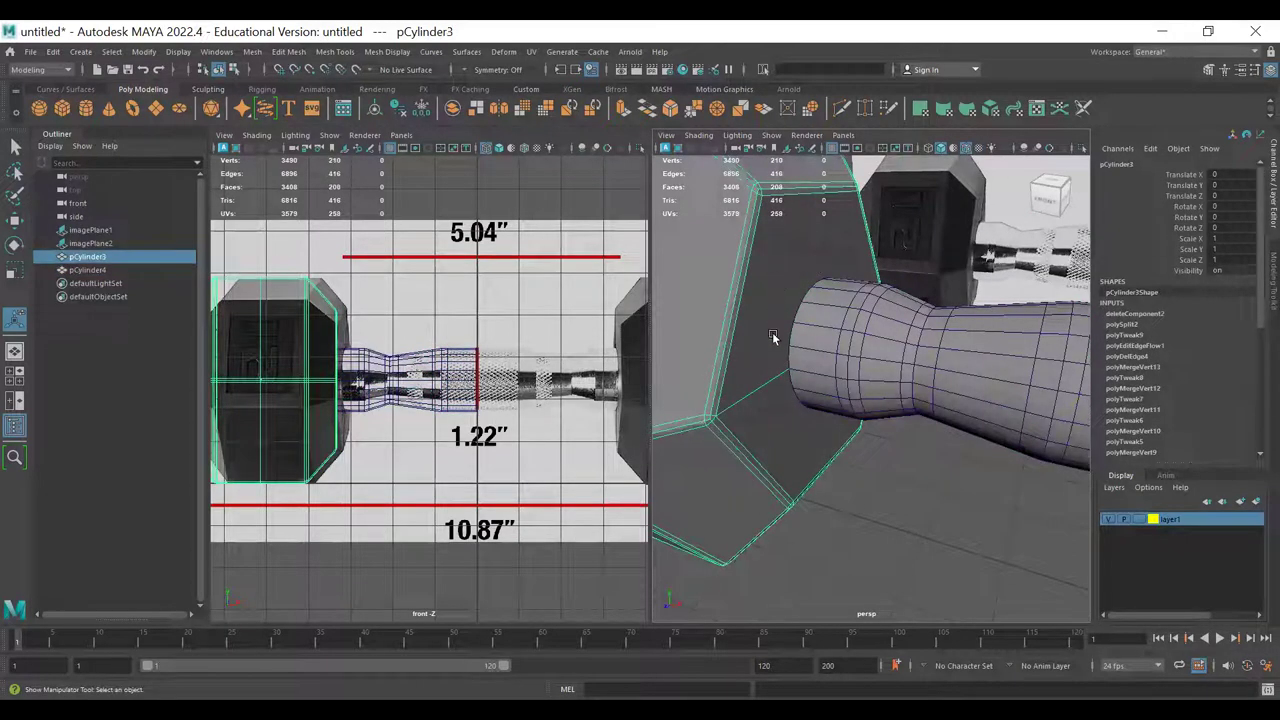
pyautogui.click(814, 316)
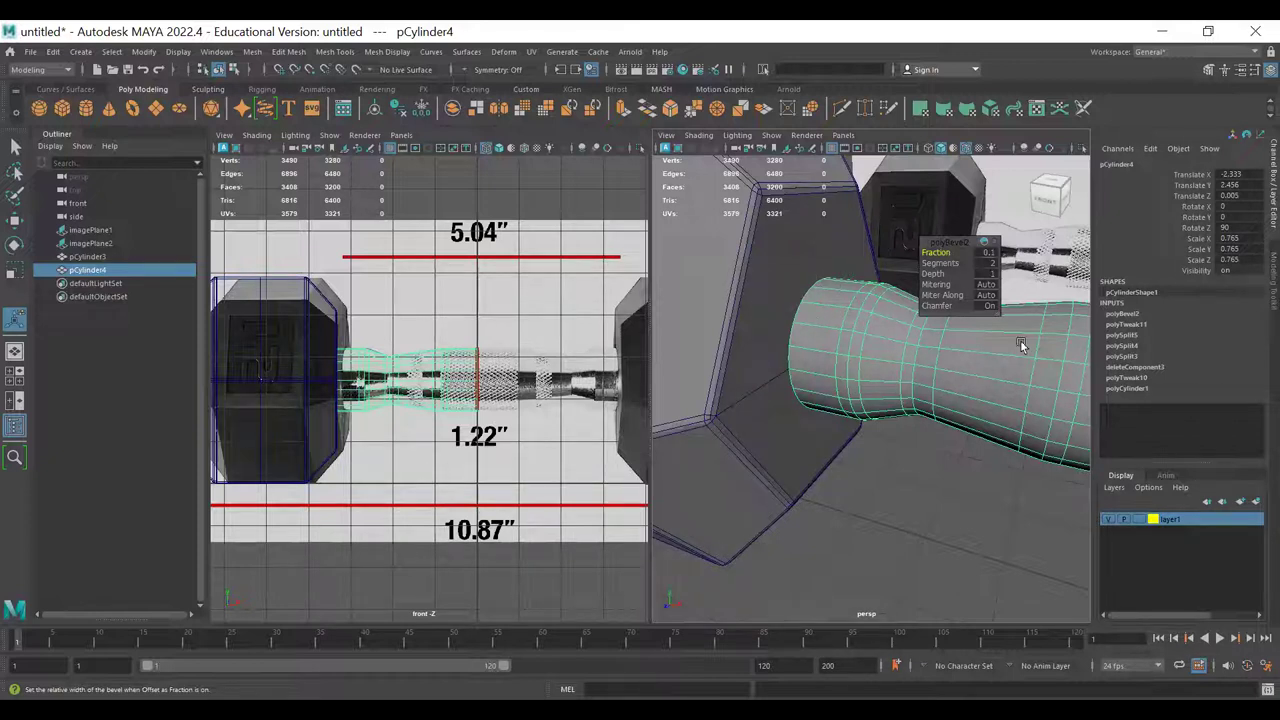
pyautogui.keyDown('alt'); pyautogui.moveTo(894, 309); pyautogui.dragTo(806, 312); pyautogui.keyUp('alt')
pyautogui.press('q')
pyautogui.press('1')
# - Extrude the open border edge loop at the handle's head end and scale the new ring inward
pyautogui.press('4')
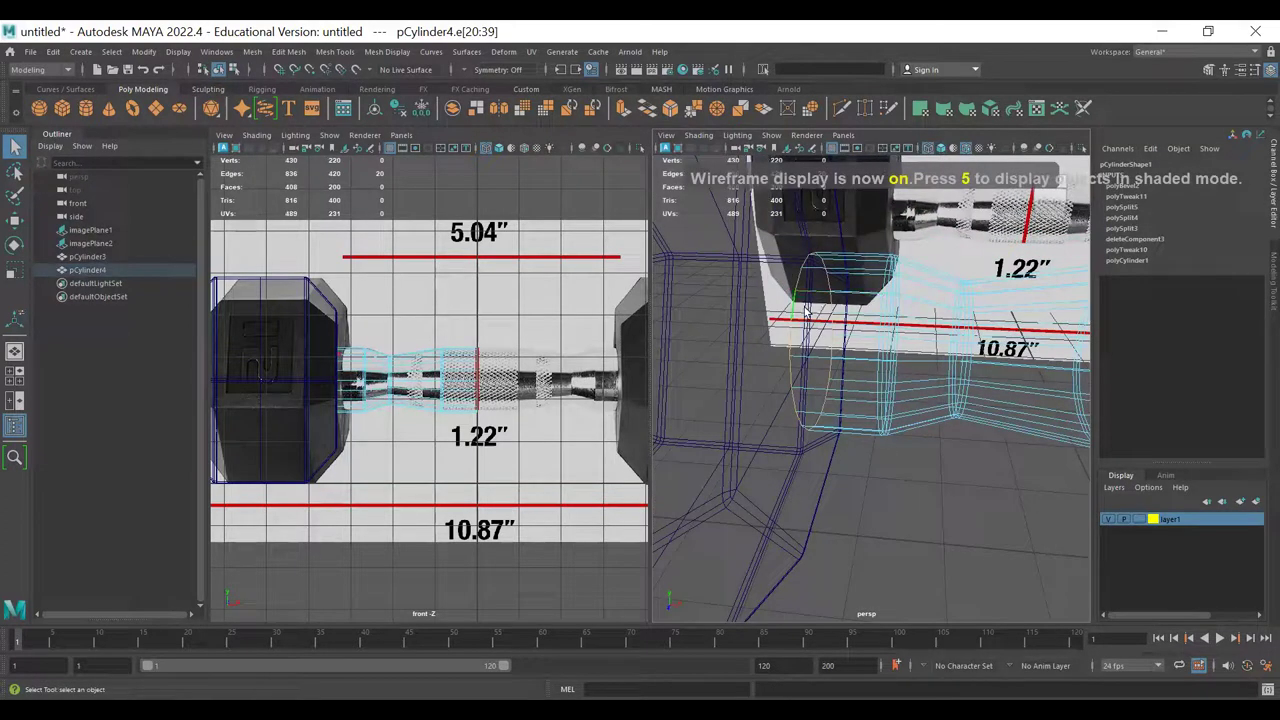
pyautogui.press('5')
pyautogui.moveTo(808, 287)
pyautogui.keyDown('shift'); pyautogui.mouseDown(button='right')
pyautogui.moveTo(814, 323)
pyautogui.moveTo(814, 303)
pyautogui.mouseUp(button='right'); pyautogui.keyUp('shift')
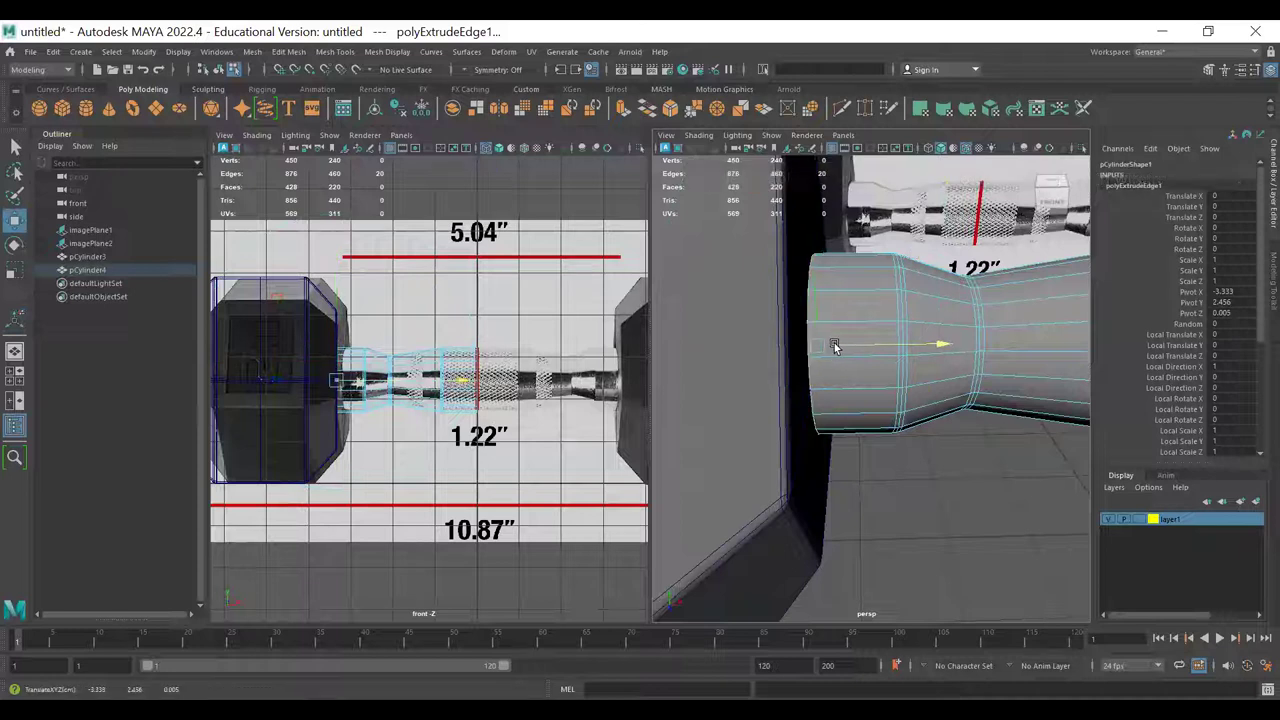
pyautogui.press('3')
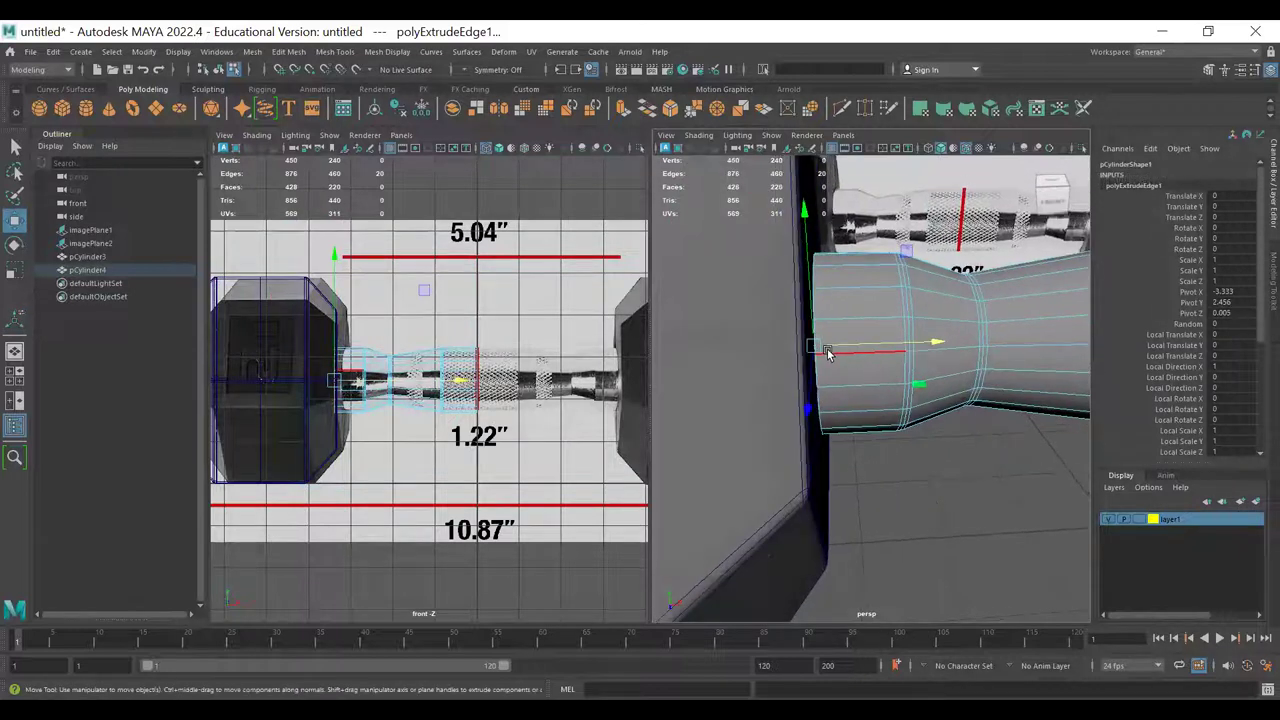
pyautogui.press('4')
pyautogui.moveTo(845, 349); pyautogui.dragTo(913, 365, button='middle')
pyautogui.press('5')
pyautogui.scroll(8, 789, 323)
pyautogui.moveTo(930, 334); pyautogui.dragTo(871, 386)
pyautogui.click(926, 338)
pyautogui.press('r')
pyautogui.moveTo(819, 352); pyautogui.dragTo(862, 326)
pyautogui.press('1')
pyautogui.press('q')
# - Bevel the corner edge loop at the handle's head end with fraction 0.5 and 2 segments
pyautogui.doubleClick(853, 353)
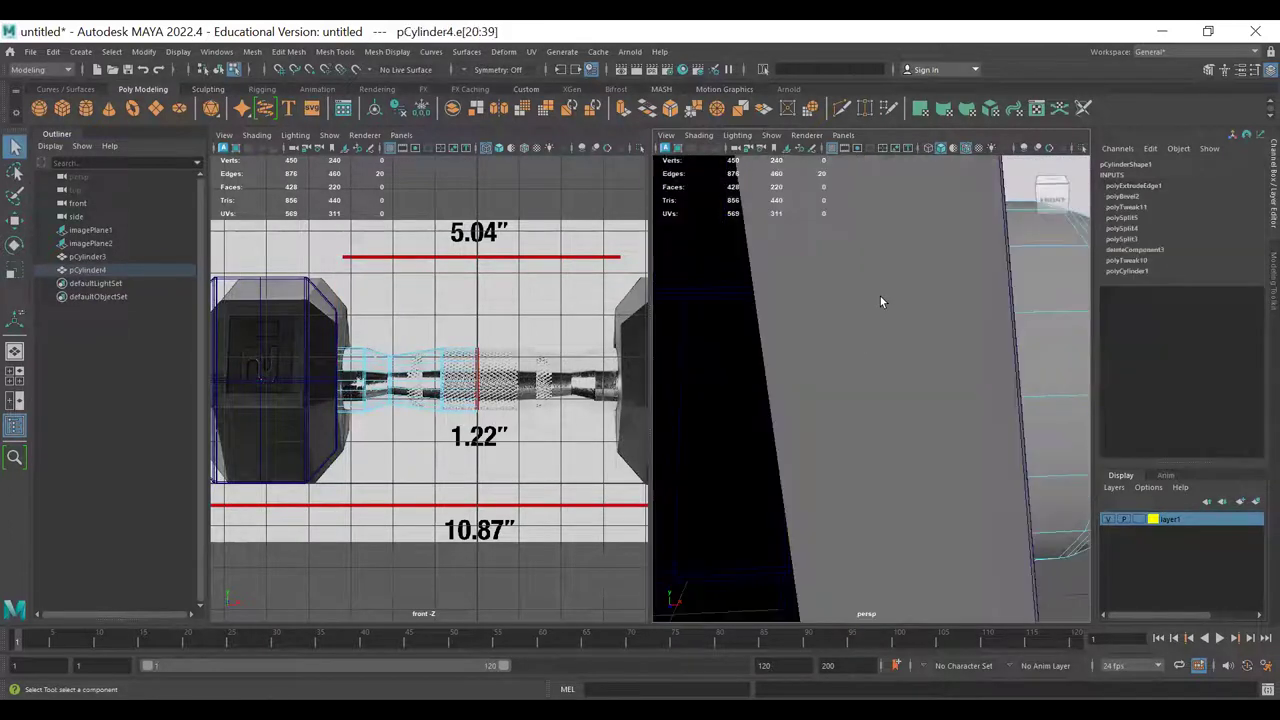
pyautogui.press('4')
pyautogui.press('5')
pyautogui.scroll(3, 866, 259)
pyautogui.keyDown('shift'); pyautogui.moveTo(868, 260); pyautogui.dragTo(973, 270, button='right'); pyautogui.keyUp('shift')
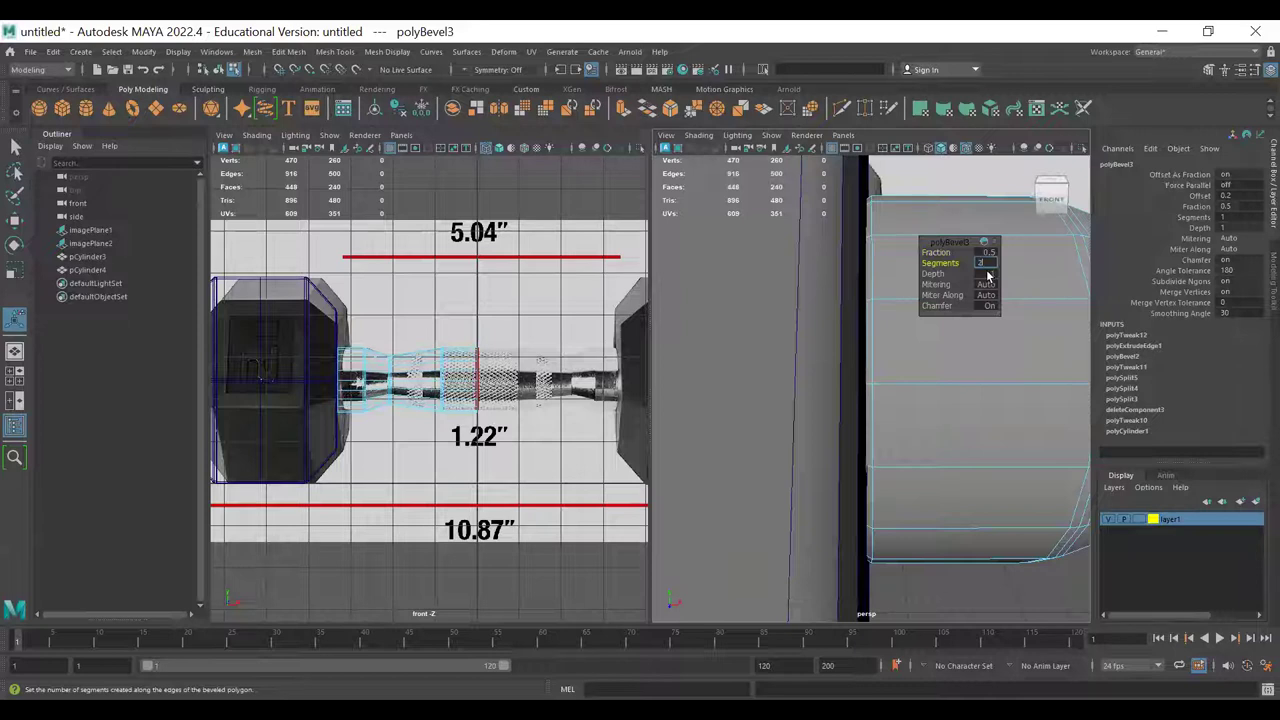
pyautogui.press('Return')
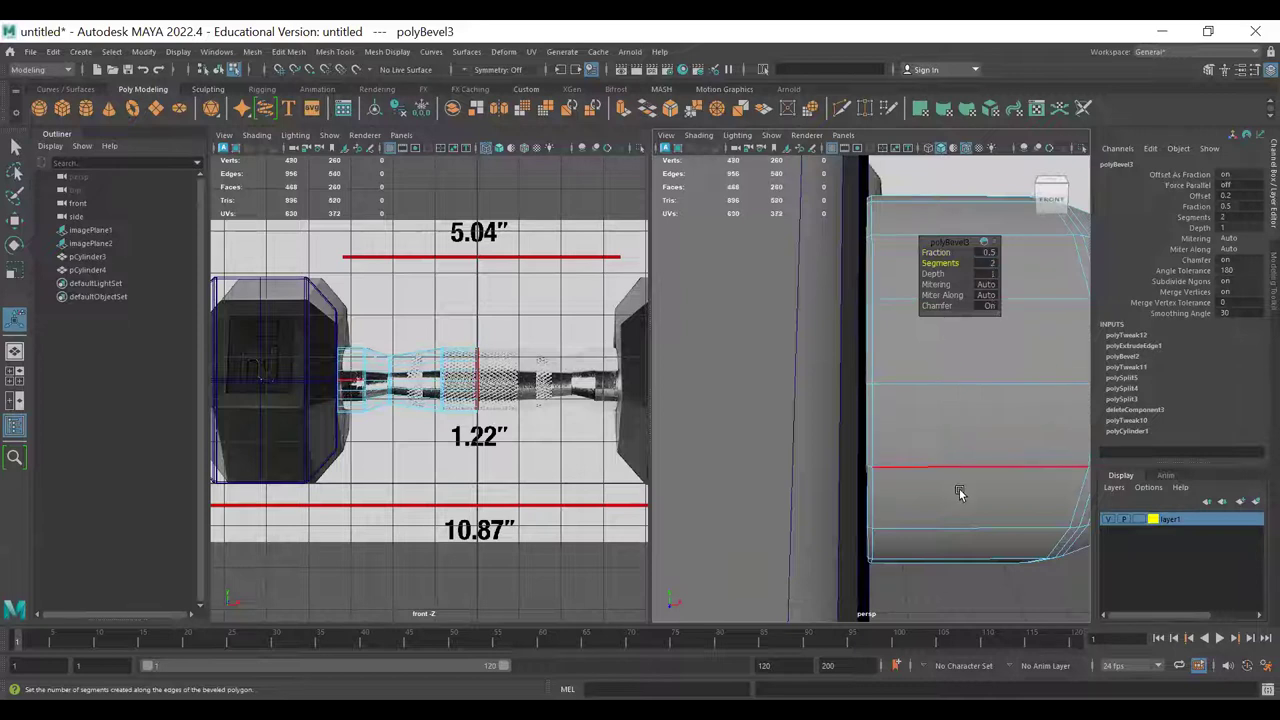
pyautogui.scroll(-4, 961, 487)
pyautogui.press('q')
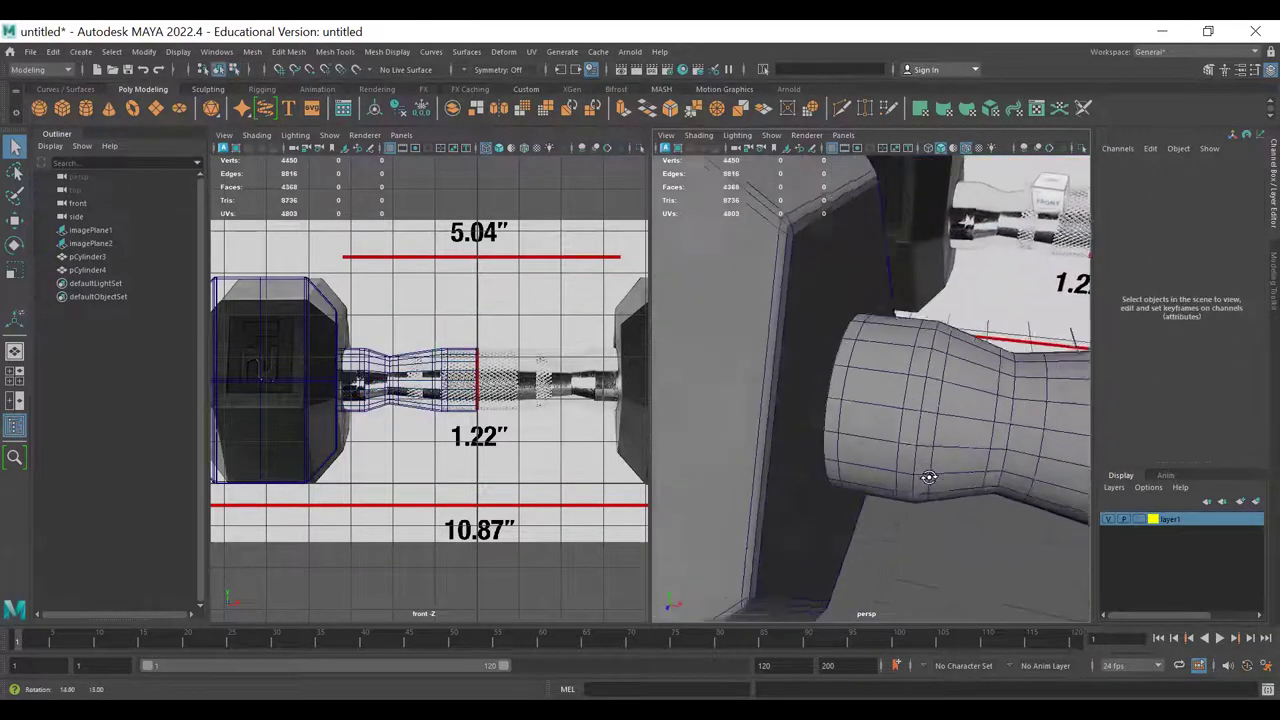
# - Turn off wireframe on shaded, turn on ambient occlusion in the perspective view, and examine the joint between handle and dumbbell head
pyautogui.keyDown('alt'); pyautogui.moveTo(929, 474); pyautogui.dragTo(900, 455); pyautogui.keyUp('alt')
pyautogui.scroll(5, 800, 370)
pyautogui.scroll(-3, 812, 316)
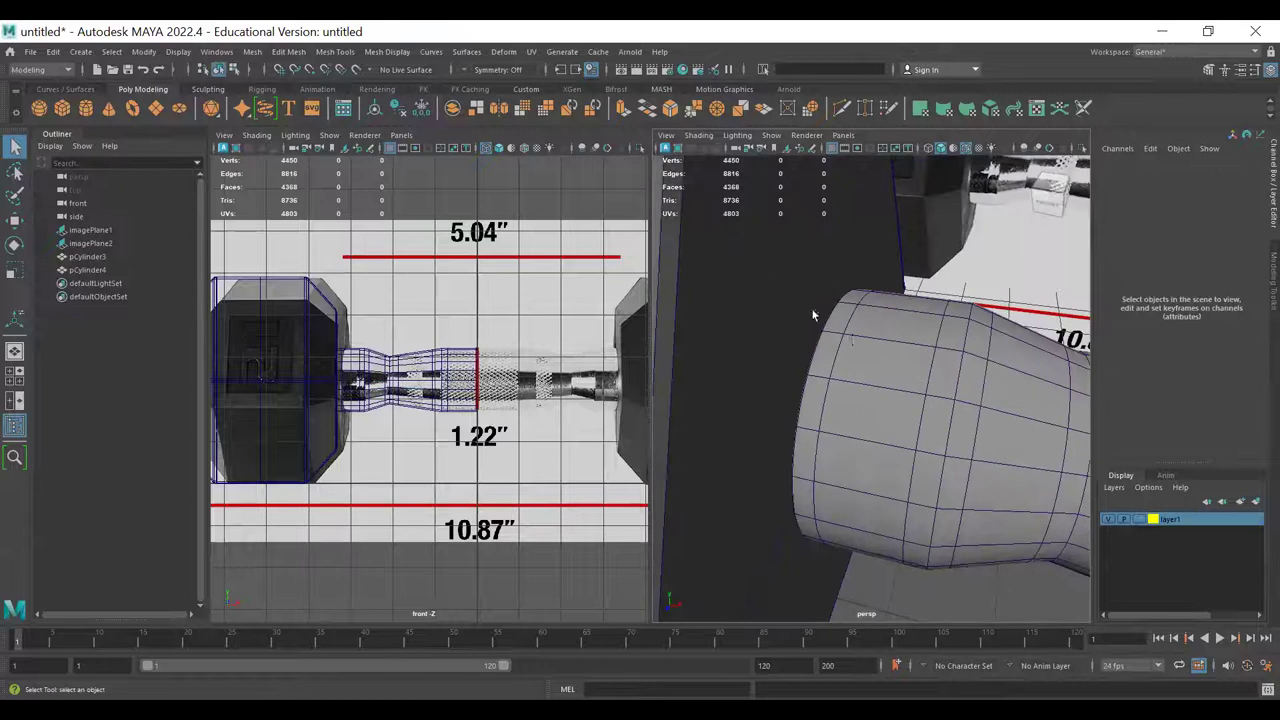
pyautogui.press('space')
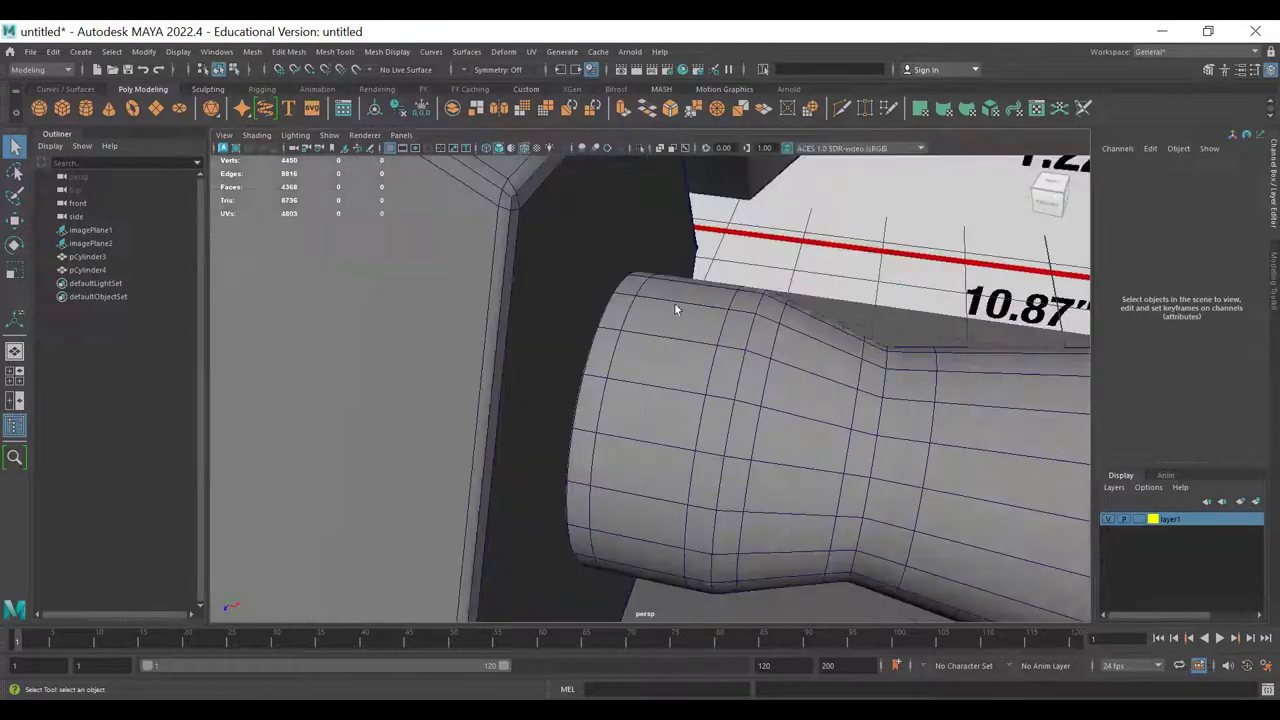
pyautogui.click(524, 148)
pyautogui.moveTo(643, 366)
pyautogui.keyDown('alt'); pyautogui.mouseDown()
pyautogui.moveTo(664, 326)
pyautogui.moveTo(630, 254)
pyautogui.mouseUp(); pyautogui.keyUp('alt')
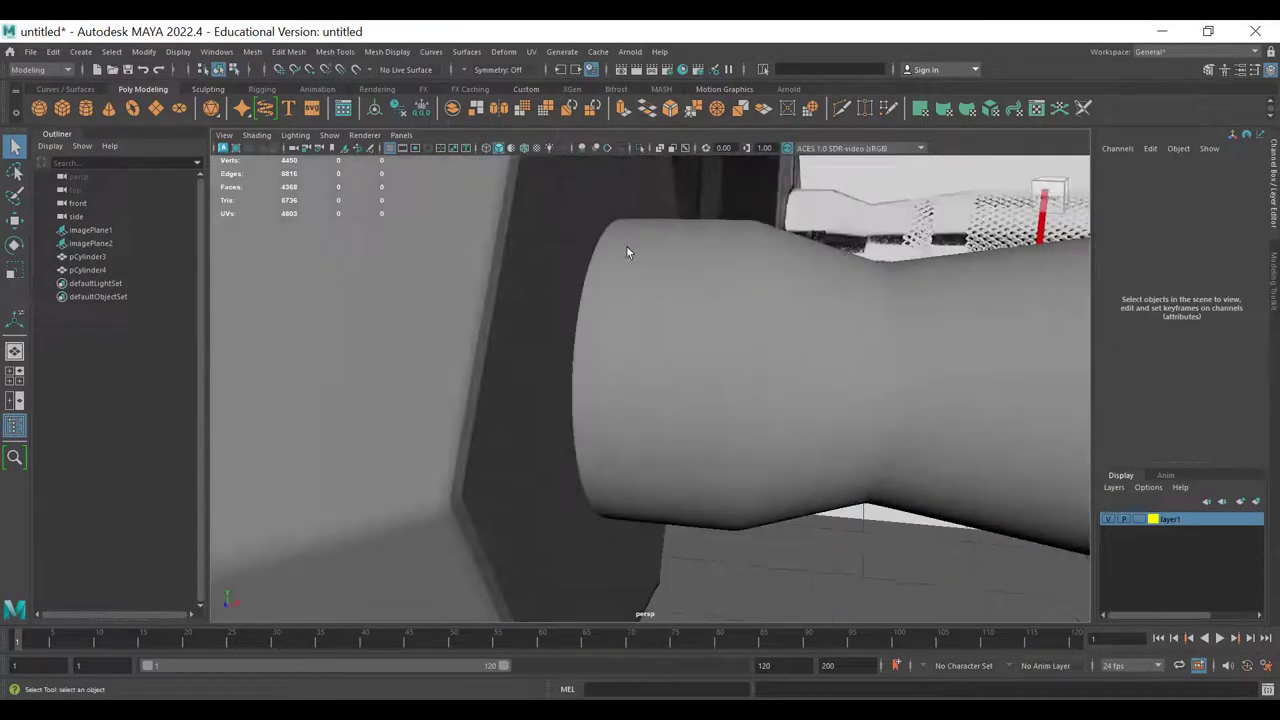
pyautogui.click(583, 148)
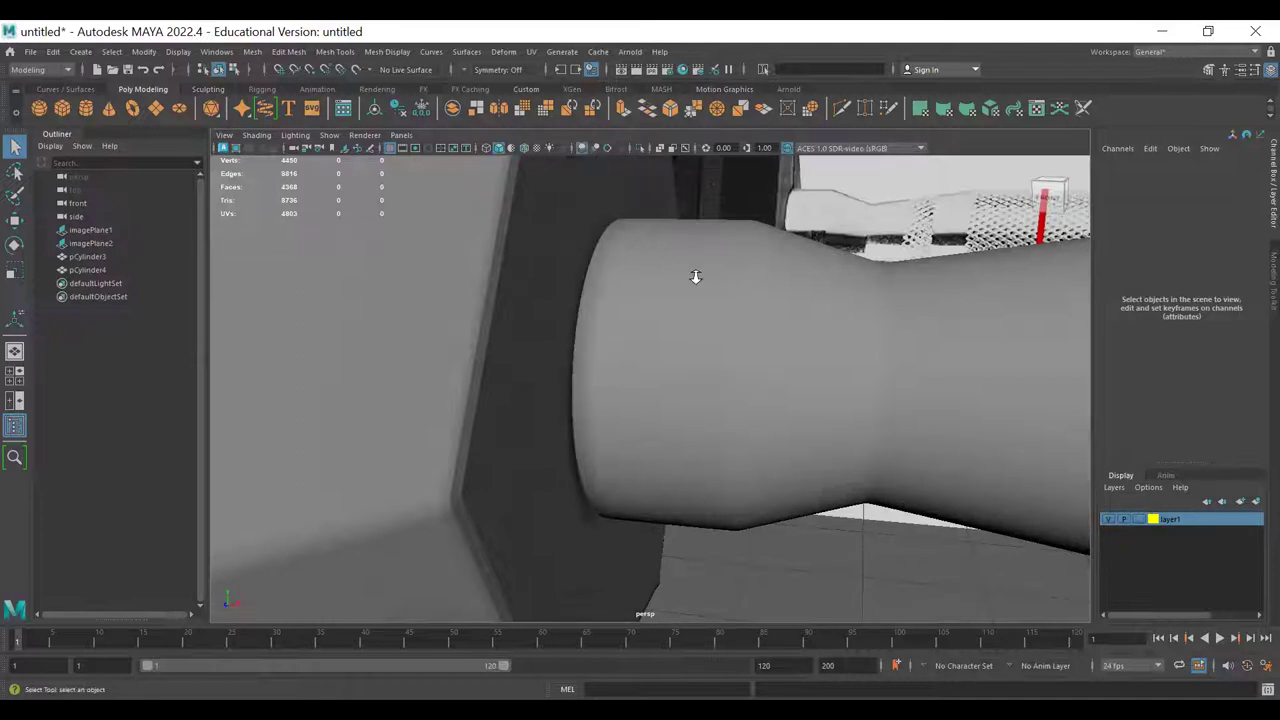
pyautogui.scroll(-5, 696, 277)
pyautogui.keyDown('alt'); pyautogui.moveTo(696, 290); pyautogui.dragTo(572, 358); pyautogui.keyUp('alt')
pyautogui.scroll(5, 550, 380)
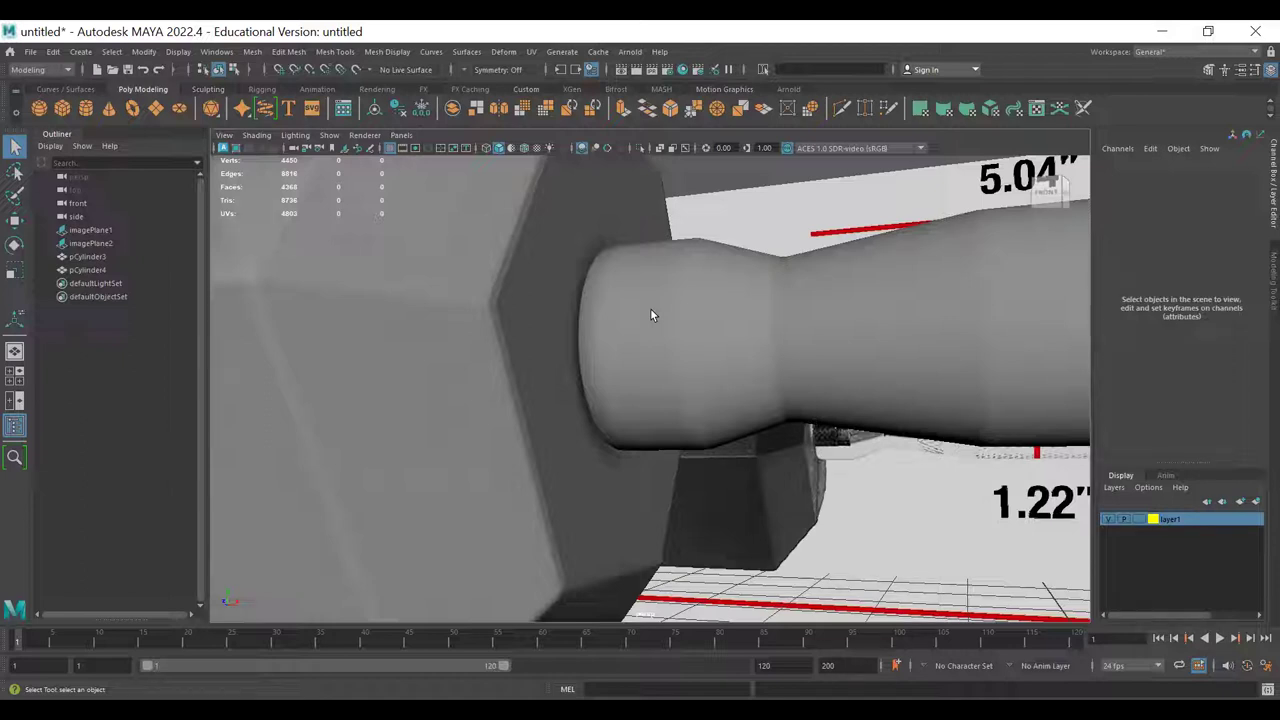
pyautogui.keyDown('alt'); pyautogui.moveTo(671, 423); pyautogui.dragTo(510, 400); pyautogui.keyUp('alt')
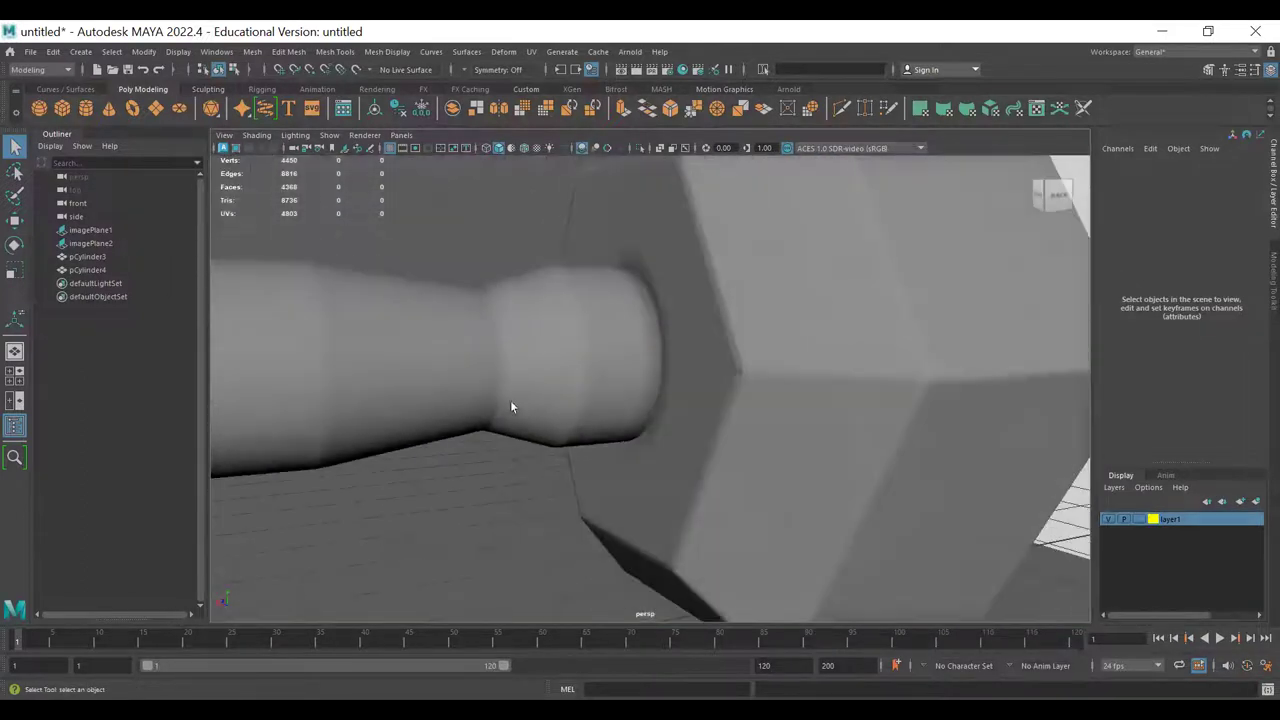
# - Inspect the handle and dumbbell head from several angles, checking how the two meshes meet
pyautogui.click(556, 350)
pyautogui.keyDown('alt'); pyautogui.moveTo(556, 350); pyautogui.dragTo(531, 377); pyautogui.keyUp('alt')
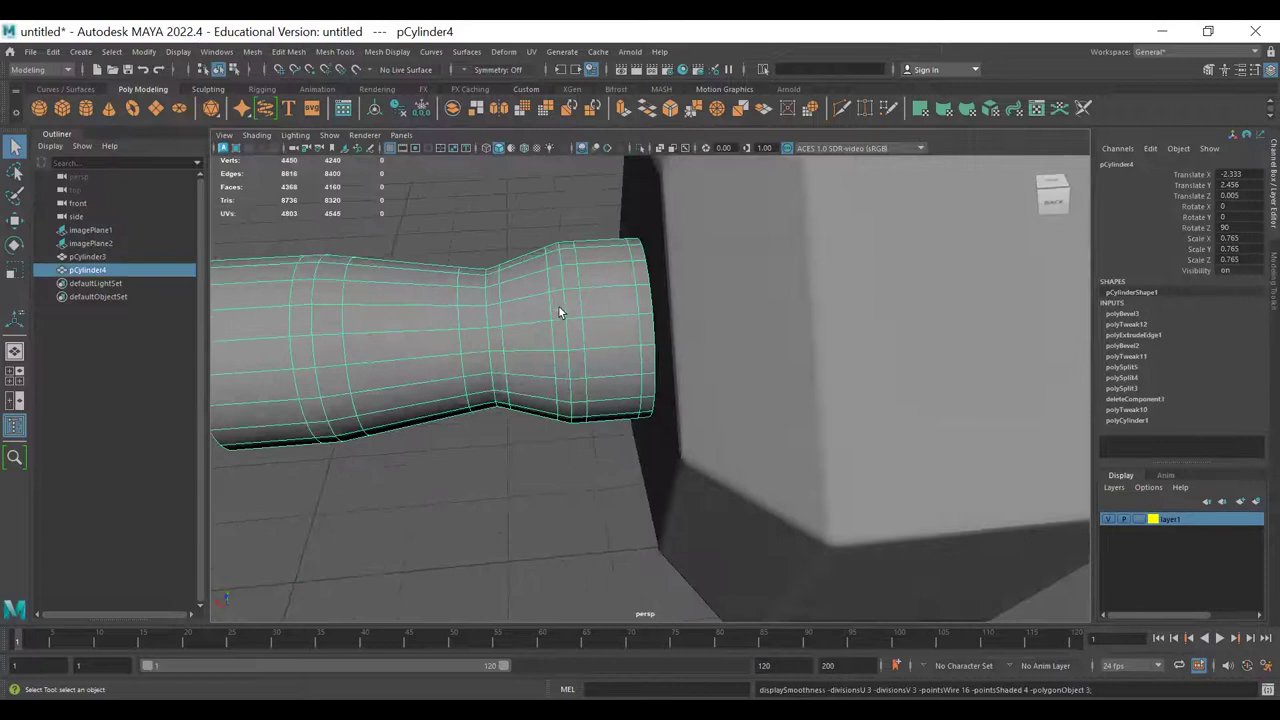
pyautogui.keyDown('alt'); pyautogui.moveTo(560, 309); pyautogui.dragTo(445, 335); pyautogui.keyUp('alt')
pyautogui.click(362, 377)
pyautogui.keyDown('alt'); pyautogui.moveTo(362, 377); pyautogui.dragTo(711, 338); pyautogui.keyUp('alt')
pyautogui.click(666, 330)
pyautogui.keyDown('alt'); pyautogui.moveTo(601, 330); pyautogui.dragTo(633, 293); pyautogui.keyUp('alt')
pyautogui.click(635, 291)
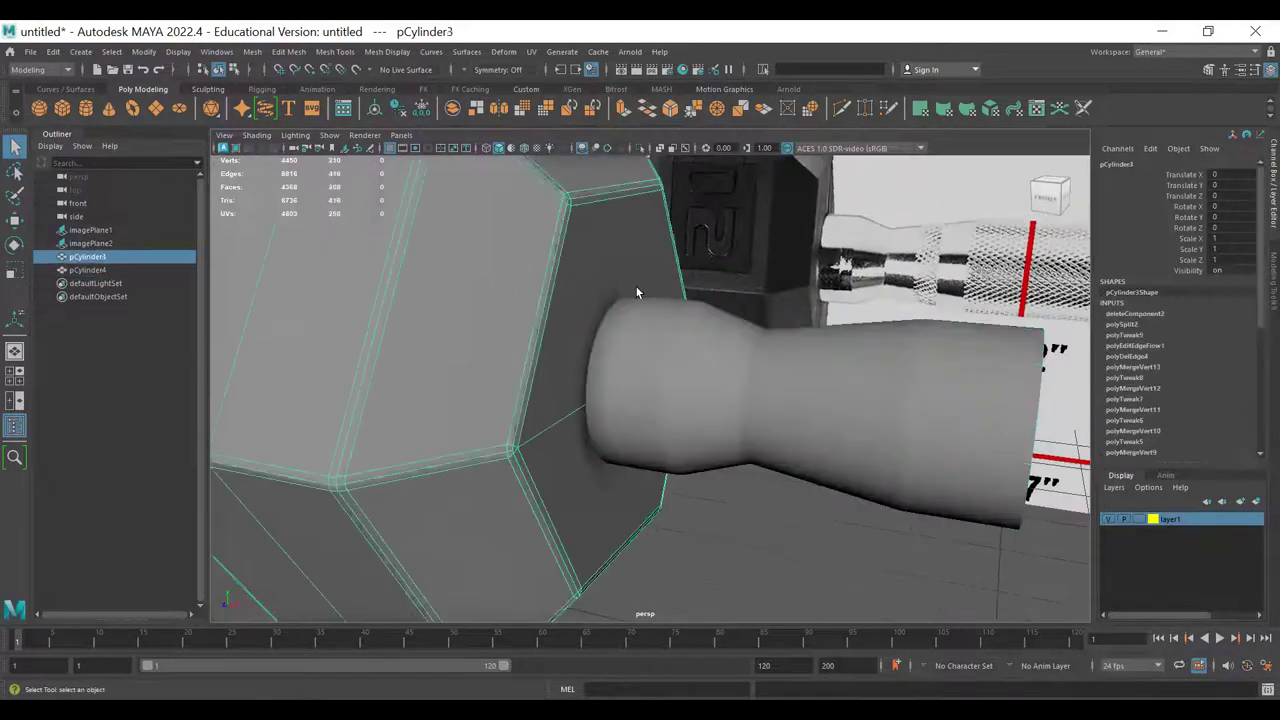
pyautogui.keyDown('alt'); pyautogui.moveTo(750, 430); pyautogui.dragTo(636, 373); pyautogui.keyUp('alt')
pyautogui.click(676, 413)
pyautogui.click(609, 340)
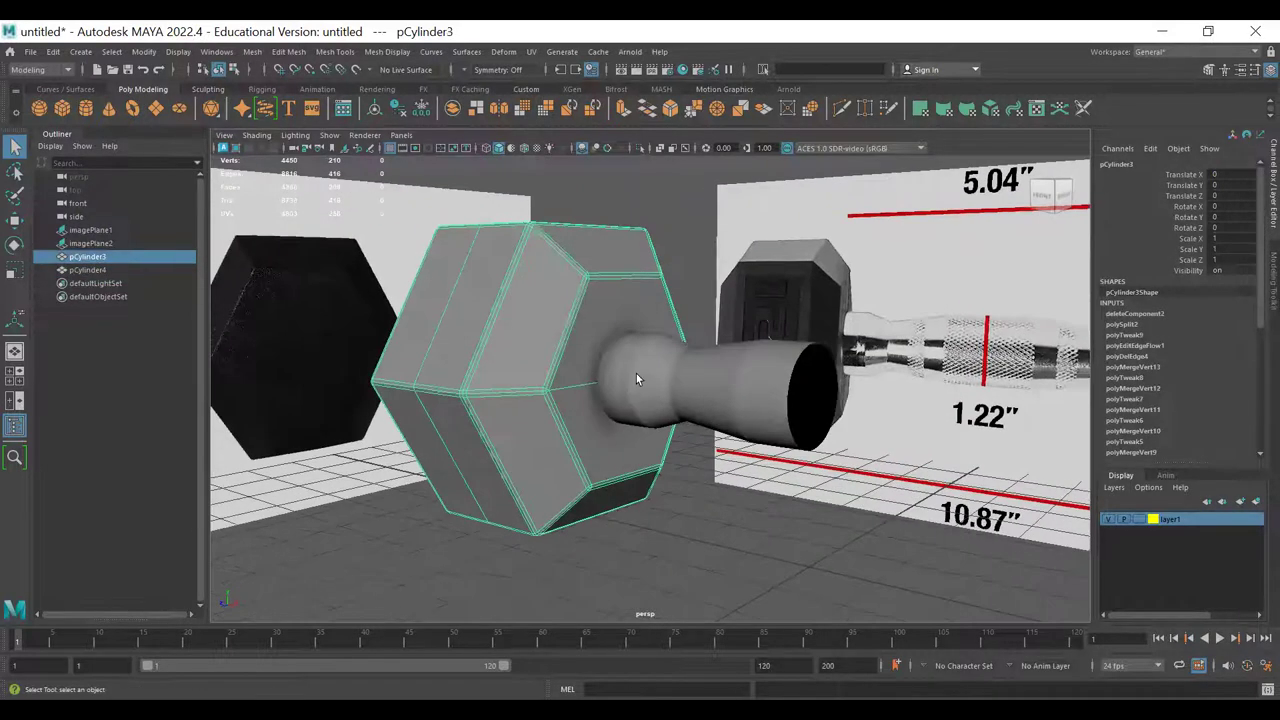
pyautogui.click(641, 361)
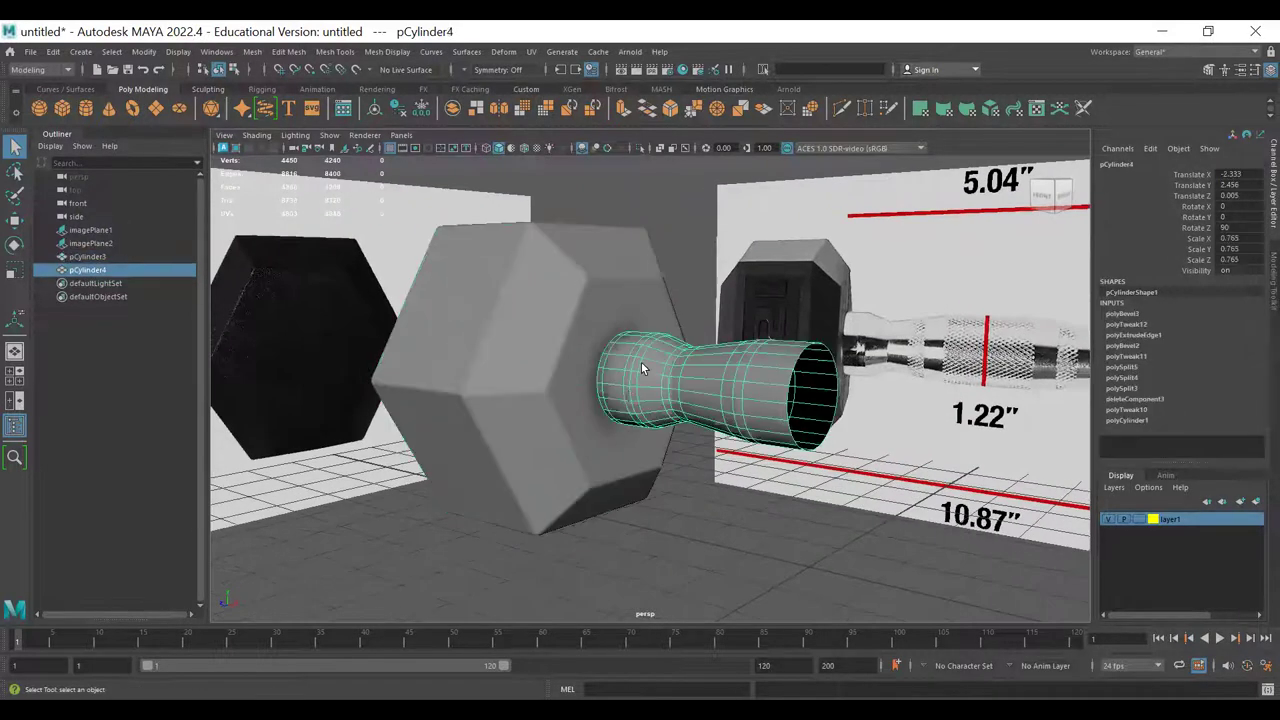
pyautogui.click(737, 516)
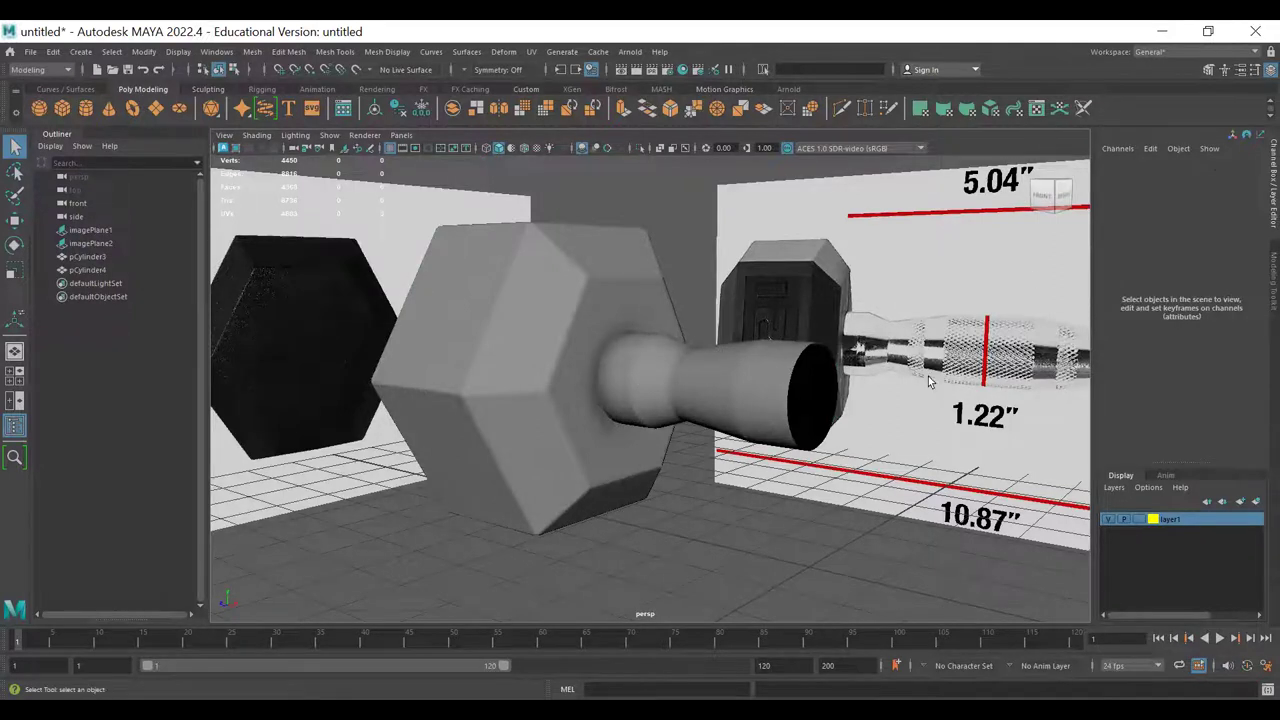
# - Delete the construction history of the half-length handle mesh
pyautogui.keyDown('alt'); pyautogui.moveTo(586, 371); pyautogui.dragTo(777, 383); pyautogui.keyUp('alt')
pyautogui.scroll(-5, 777, 384)
pyautogui.keyDown('alt'); pyautogui.moveTo(748, 428); pyautogui.dragTo(772, 434); pyautogui.keyUp('alt')
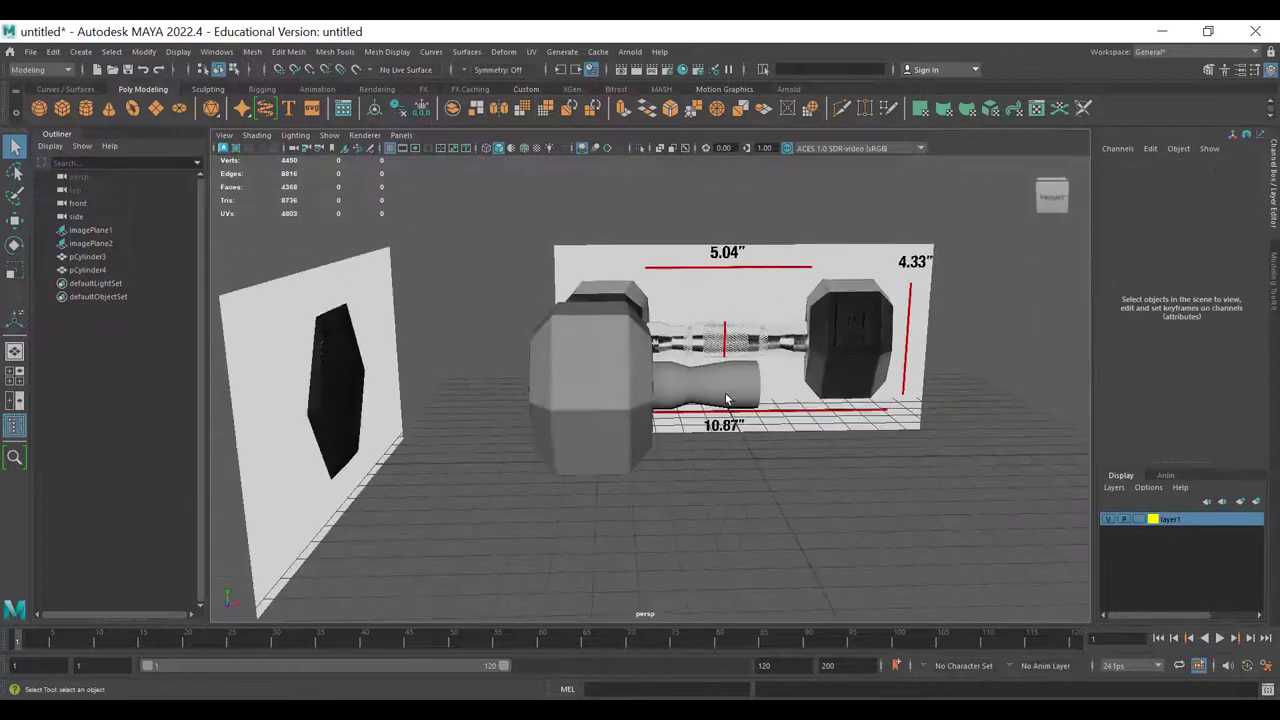
pyautogui.click(726, 393)
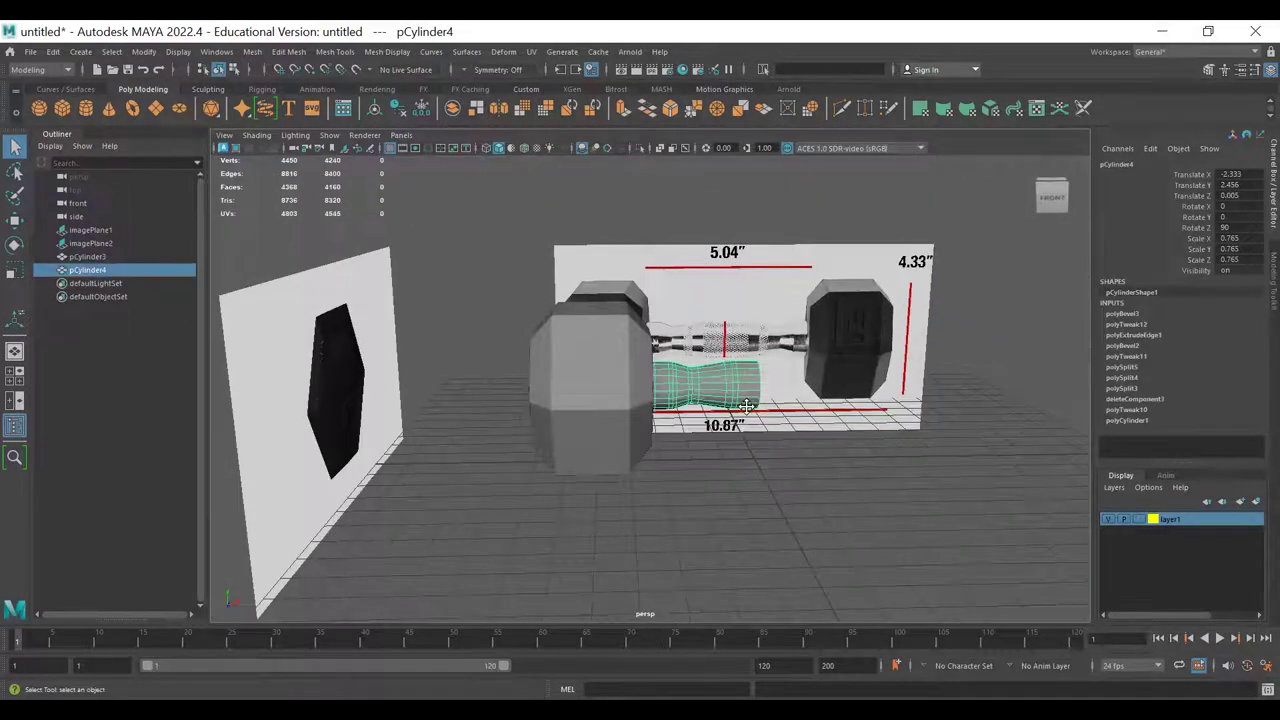
pyautogui.keyDown('alt'); pyautogui.moveTo(743, 402); pyautogui.dragTo(700, 401, button='middle'); pyautogui.keyUp('alt')
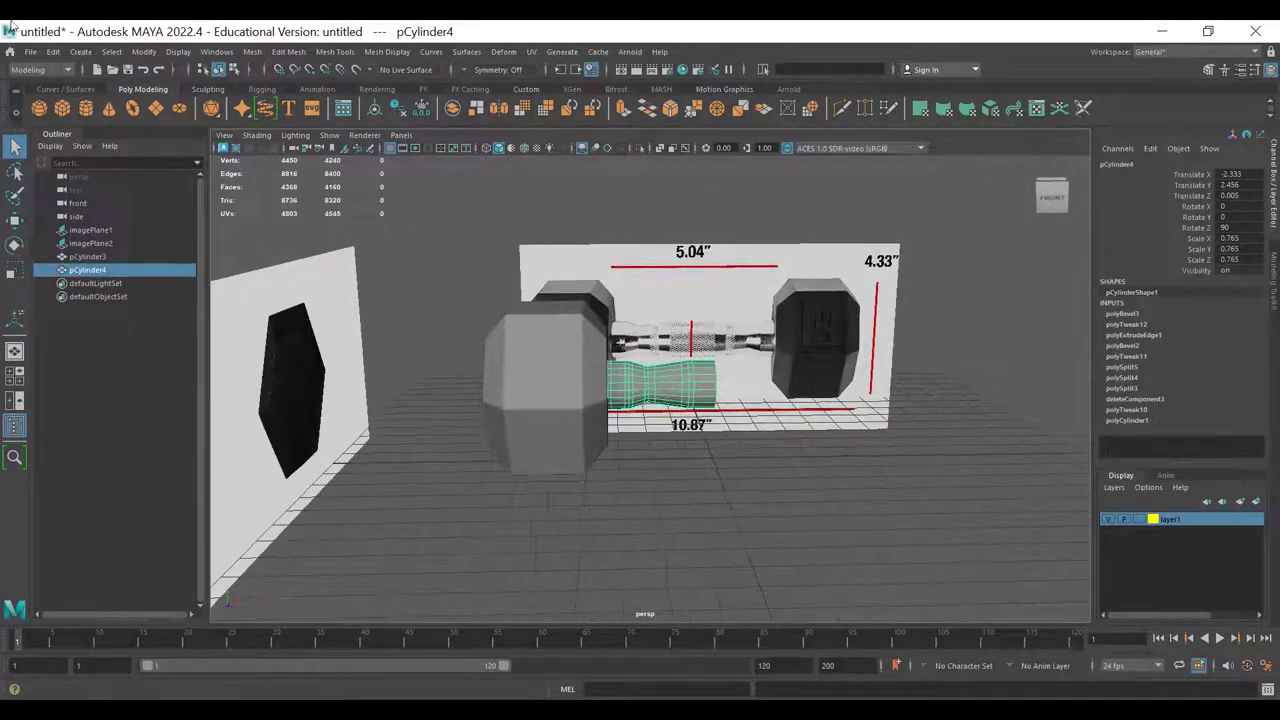
pyautogui.click(53, 51)
pyautogui.moveTo(117, 214)
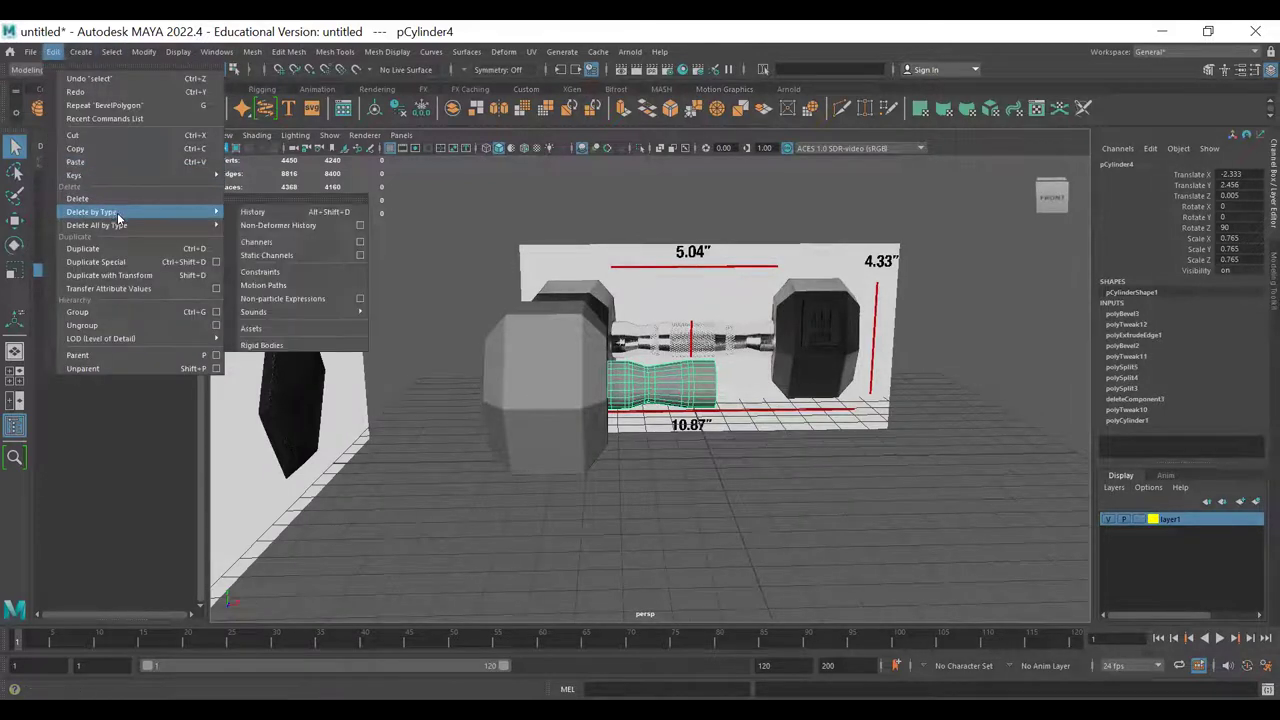
pyautogui.click(277, 215)
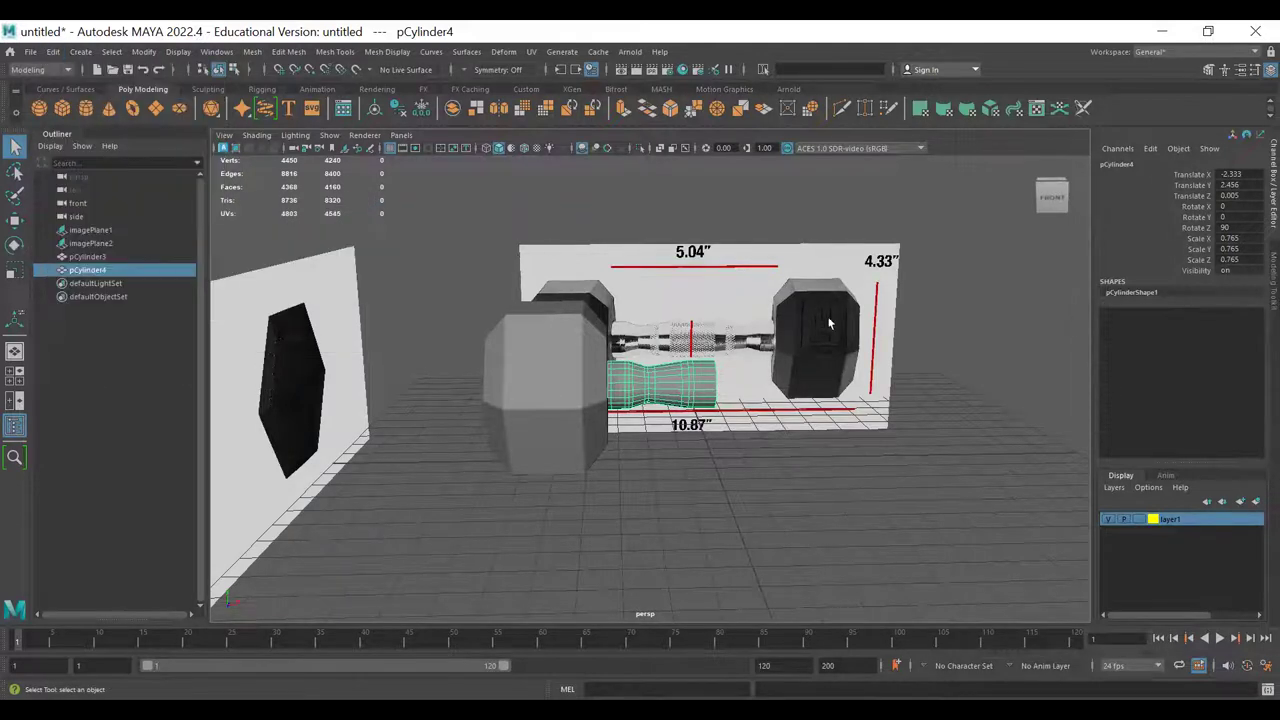
# - Freeze the transformations of the half-length handle mesh
pyautogui.click(252, 51)
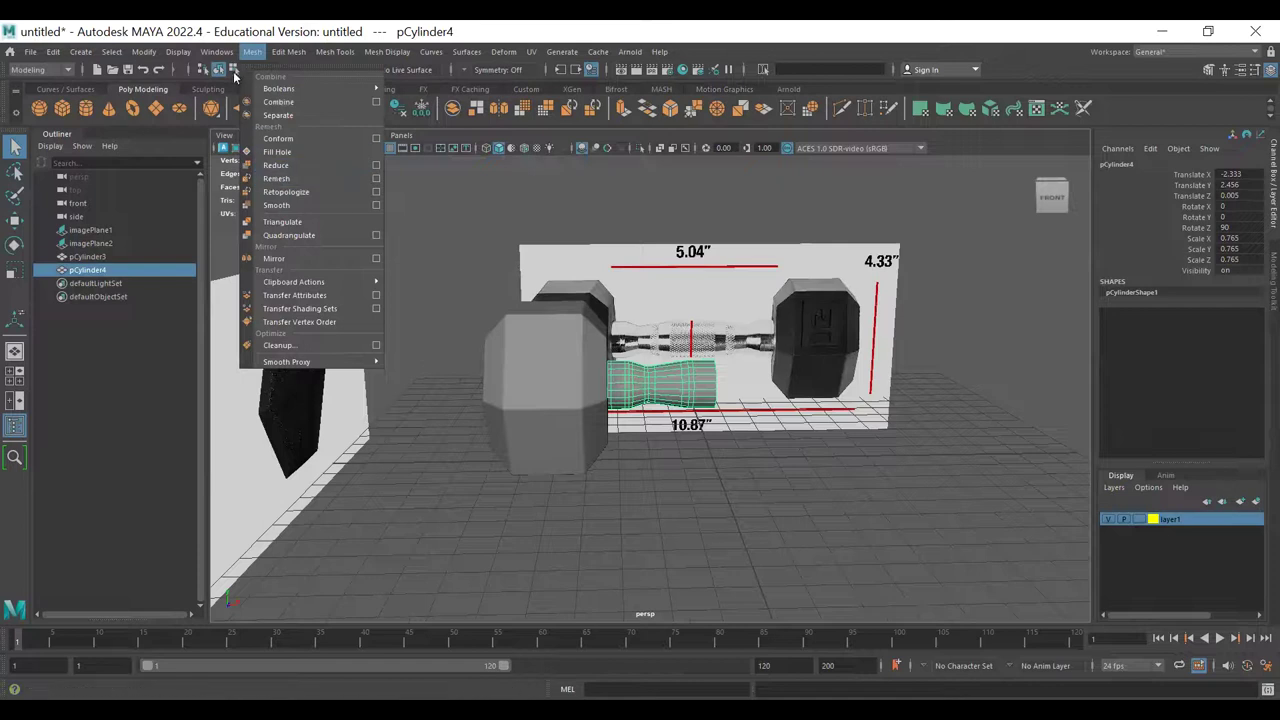
pyautogui.click(138, 52)
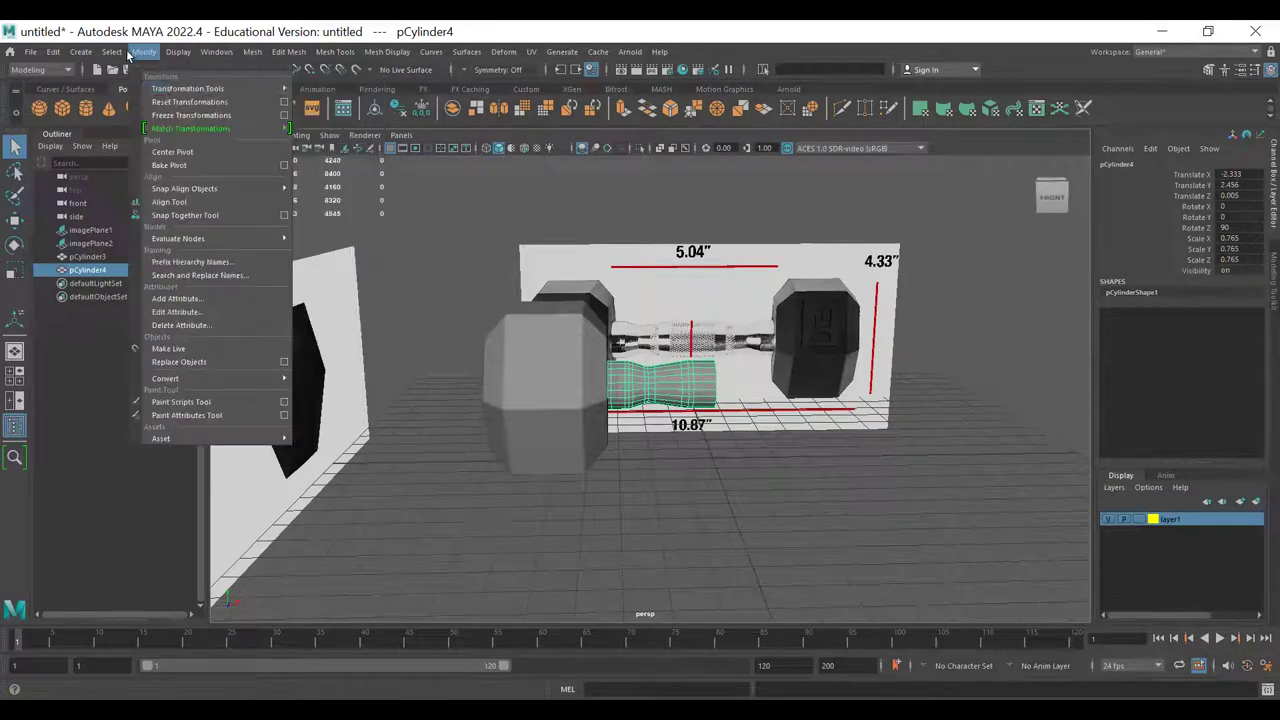
pyautogui.click(176, 116)
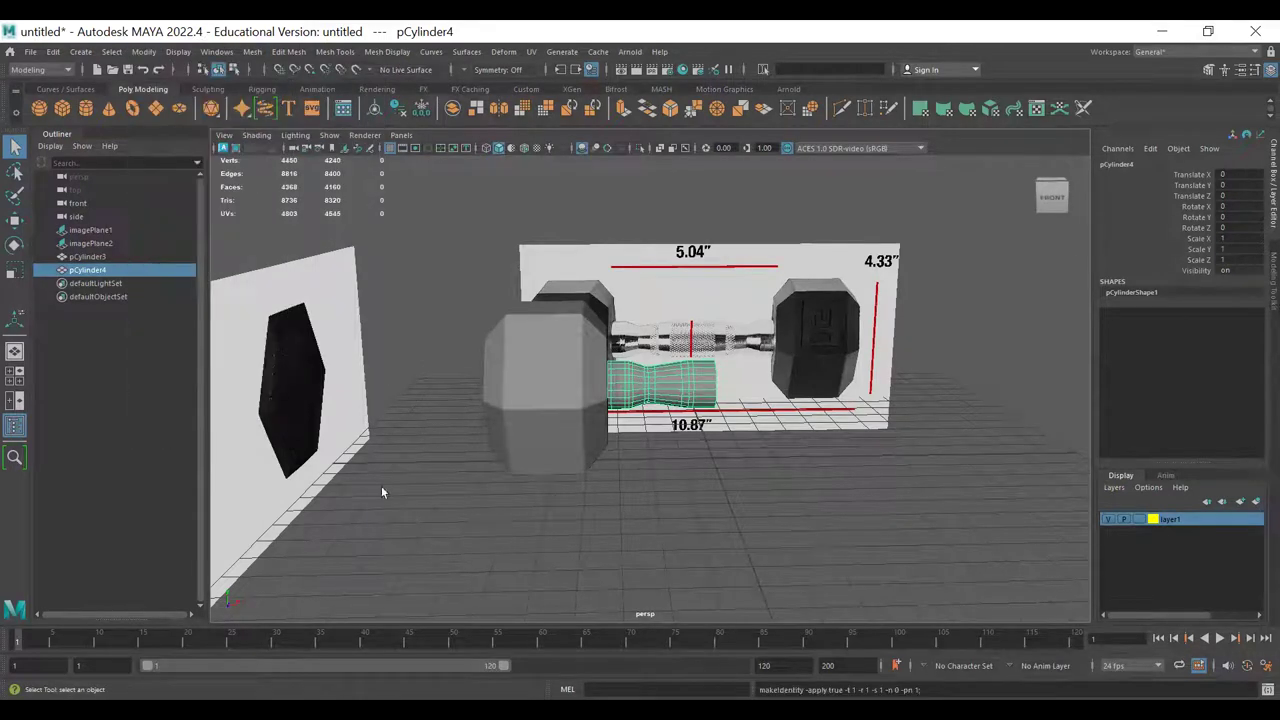
# - Rename the dumbbell head mesh as dumbbell_end
pyautogui.keyDown('shift'); pyautogui.click(88, 257); pyautogui.keyUp('shift')
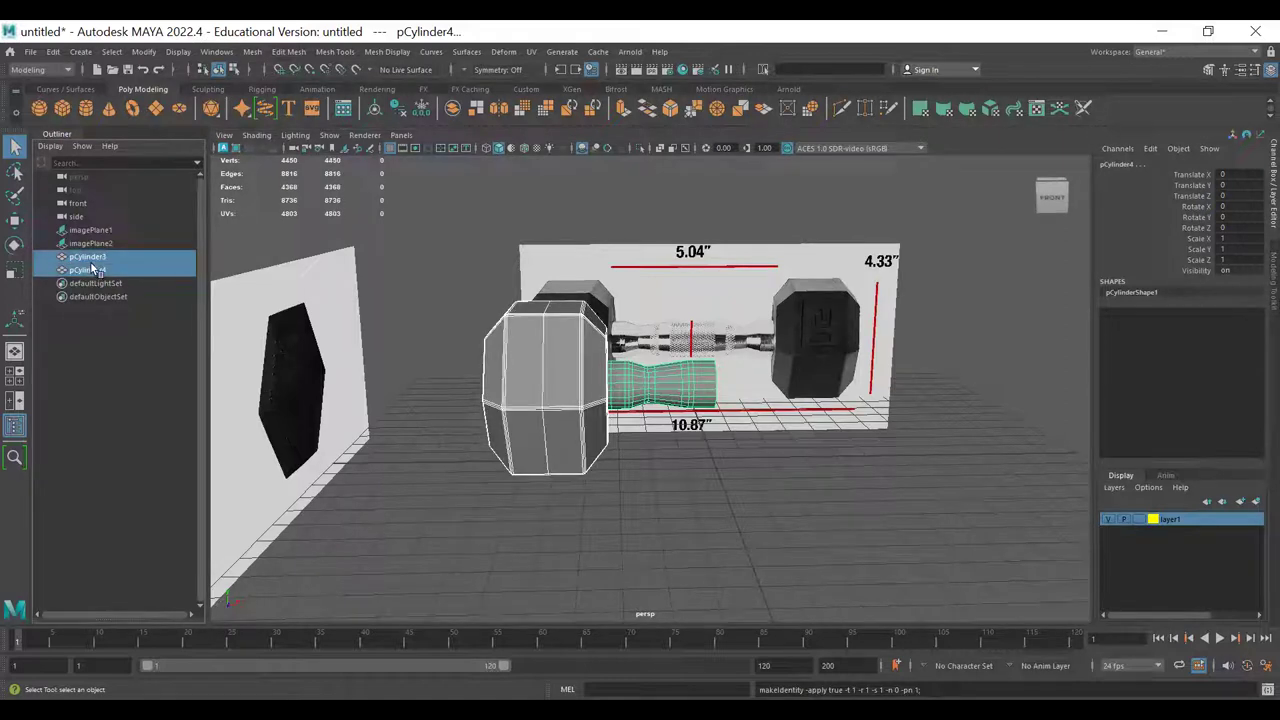
pyautogui.doubleClick(88, 258)
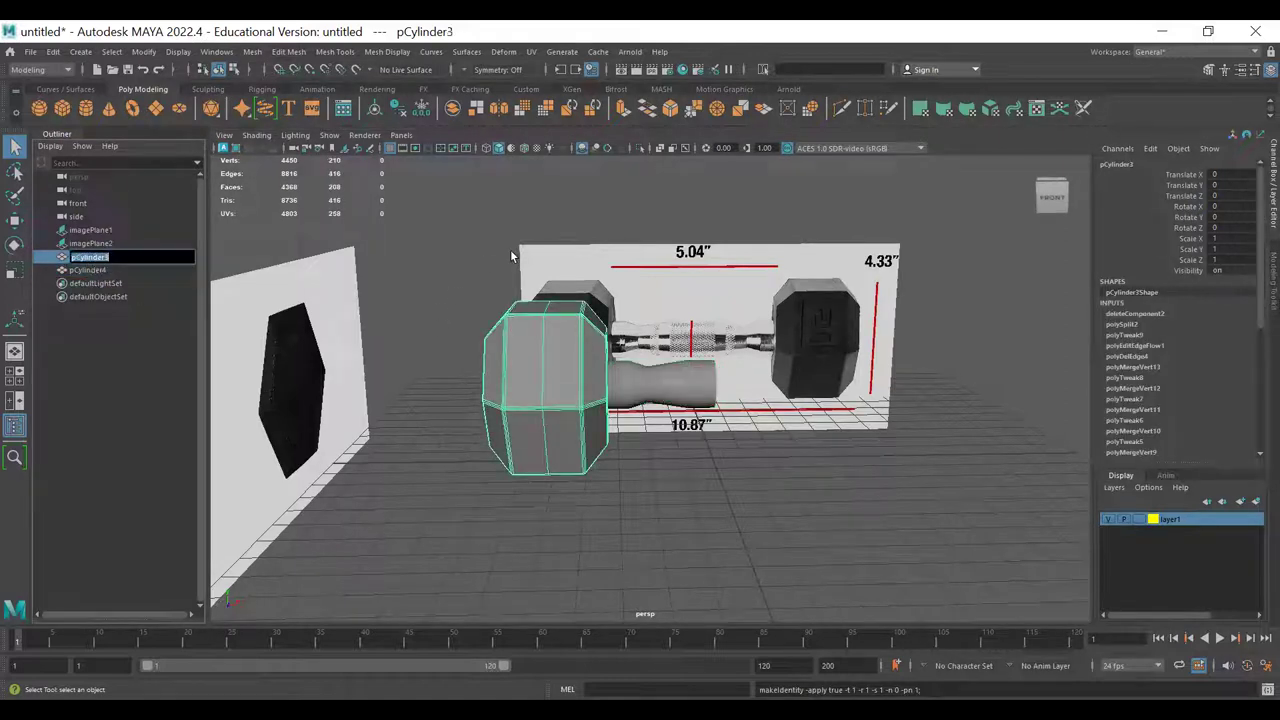
pyautogui.write('d')
pyautogui.press('Return')
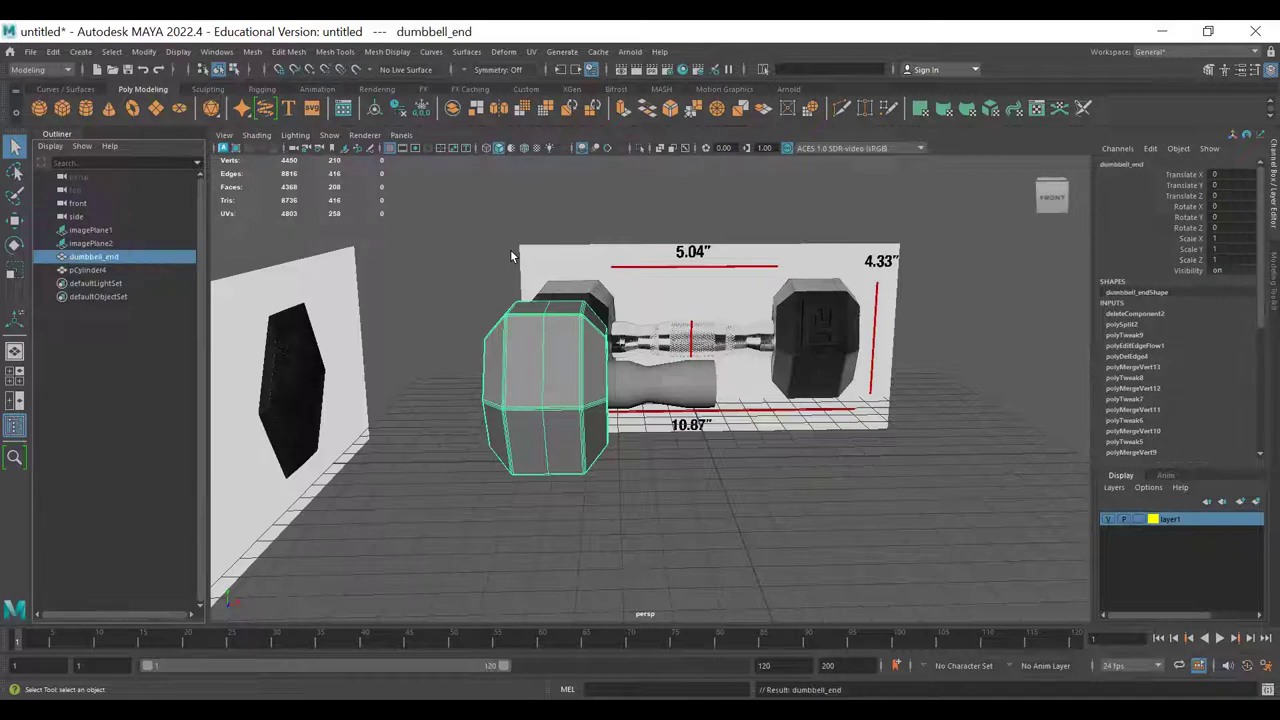
# - Rename the handle mesh as dumbbell_handle, reusing the head's name as its base
pyautogui.doubleClick(104, 258)
pyautogui.hotkey('ctrl', 'c')
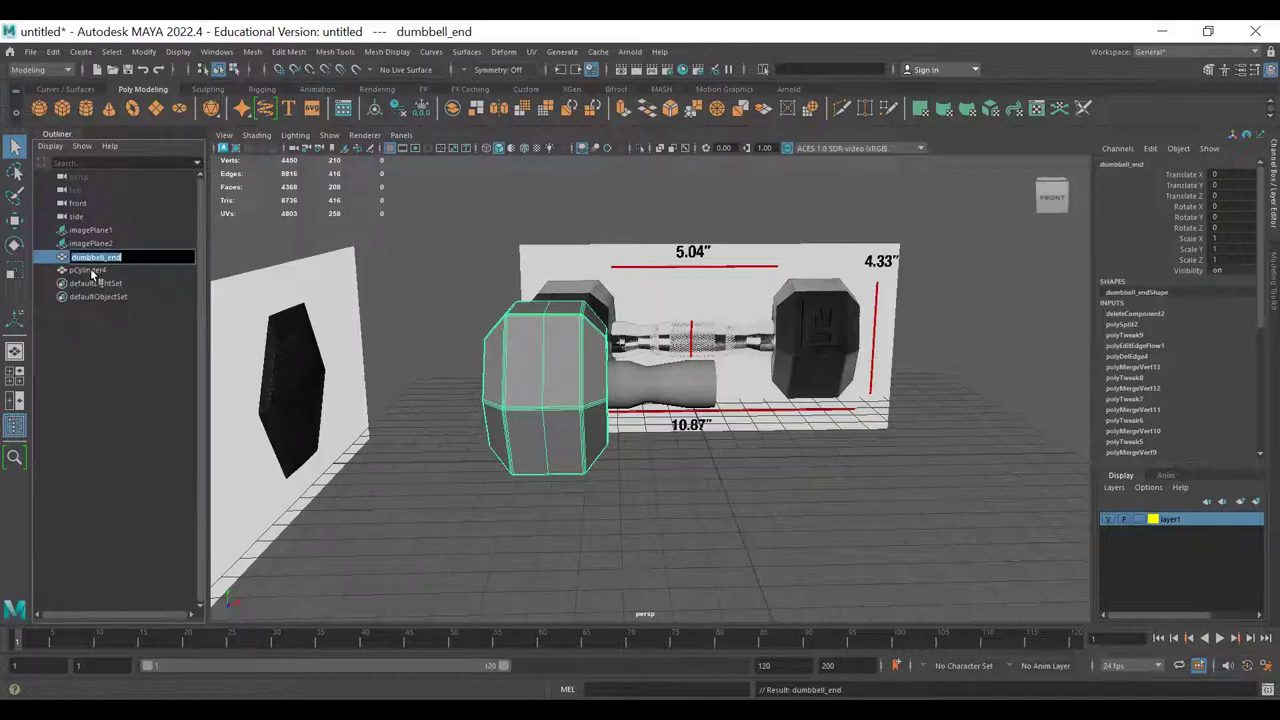
pyautogui.doubleClick(95, 270)
pyautogui.hotkey('ctrl', 'v')
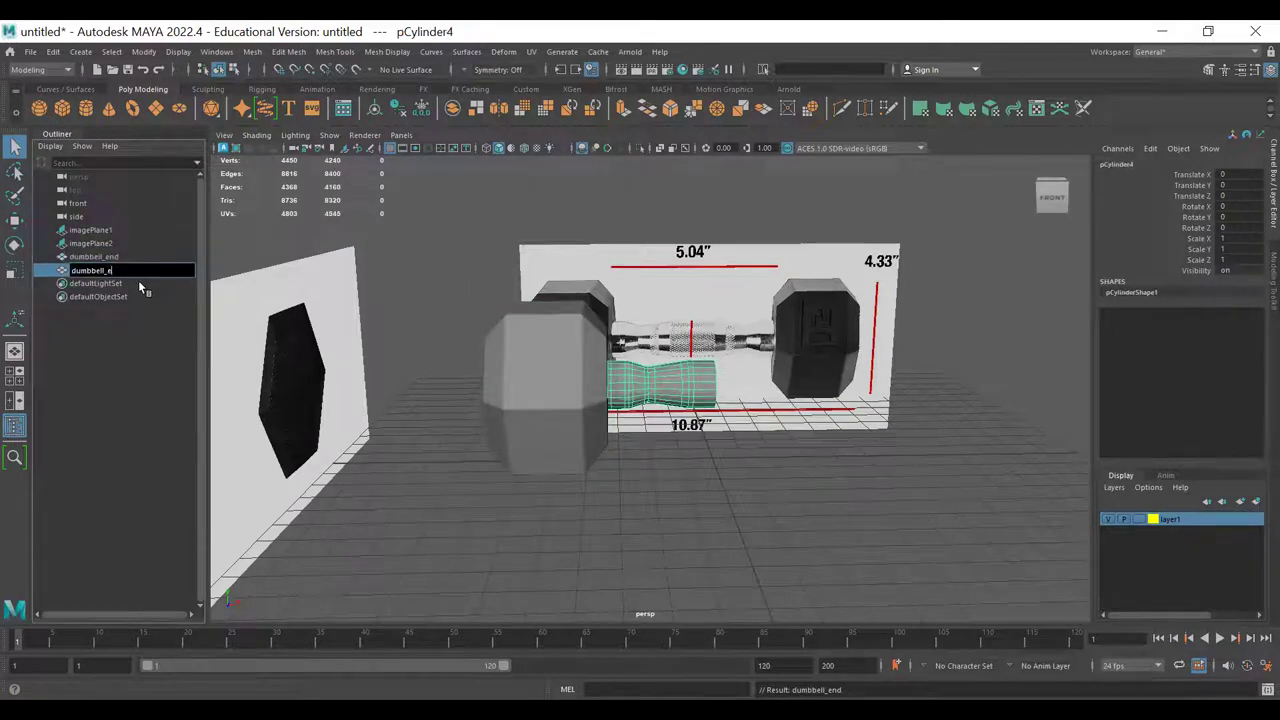
pyautogui.press('Return')
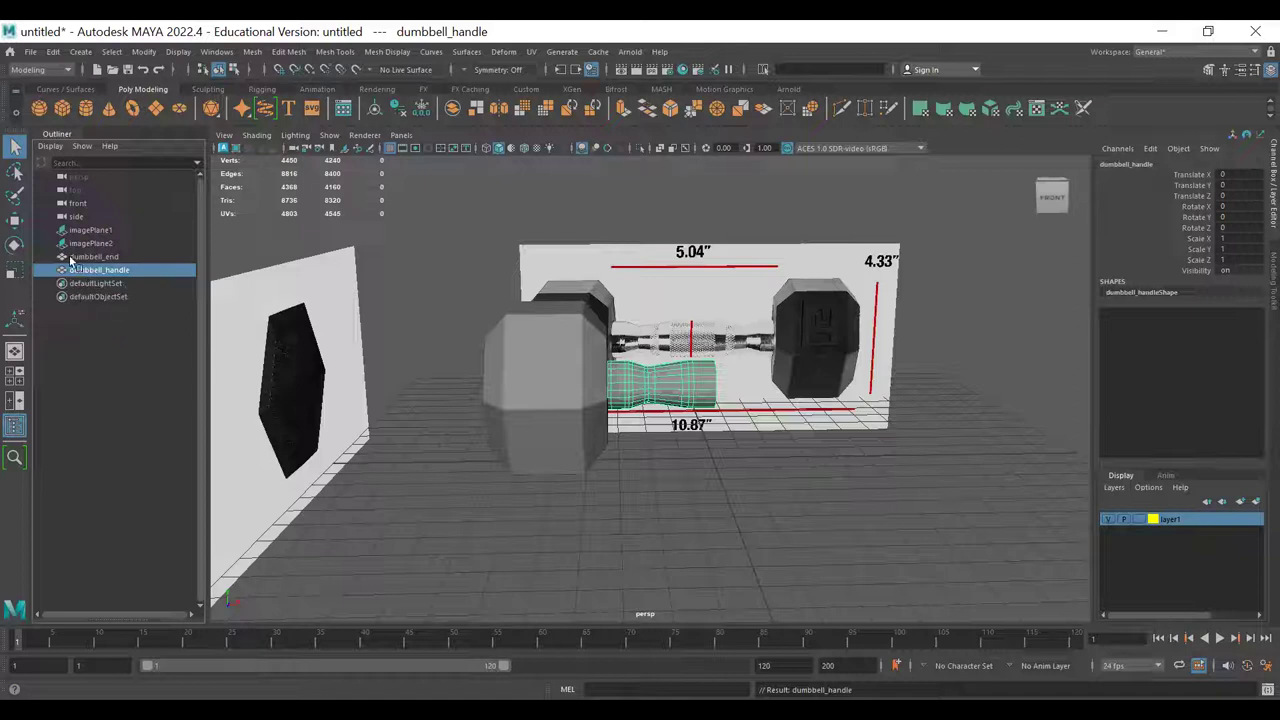
# - Group the dumbbell_end and dumbbell_handle meshes together
pyautogui.click(98, 257)
pyautogui.keyDown('ctrl'); pyautogui.click(100, 270); pyautogui.keyUp('ctrl')
pyautogui.keyDown('alt'); pyautogui.moveTo(676, 499); pyautogui.dragTo(594, 411); pyautogui.keyUp('alt')
pyautogui.press('w')
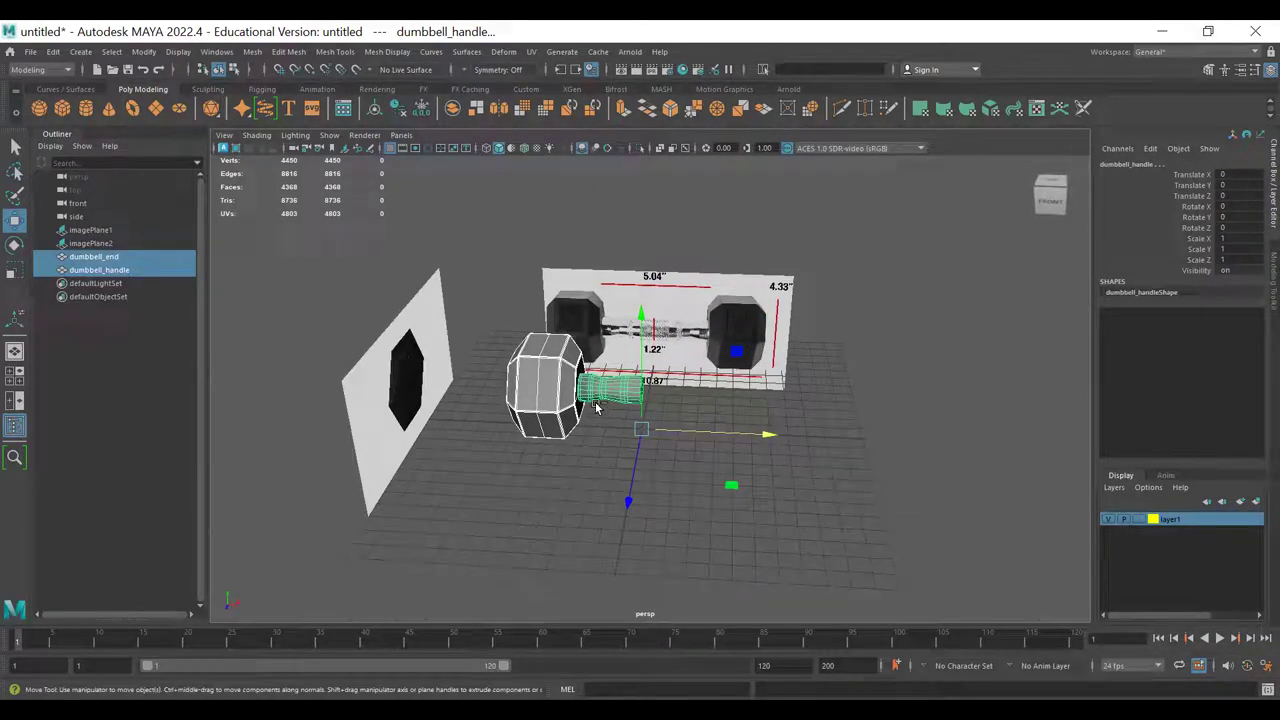
pyautogui.hotkey('ctrl', 'g')
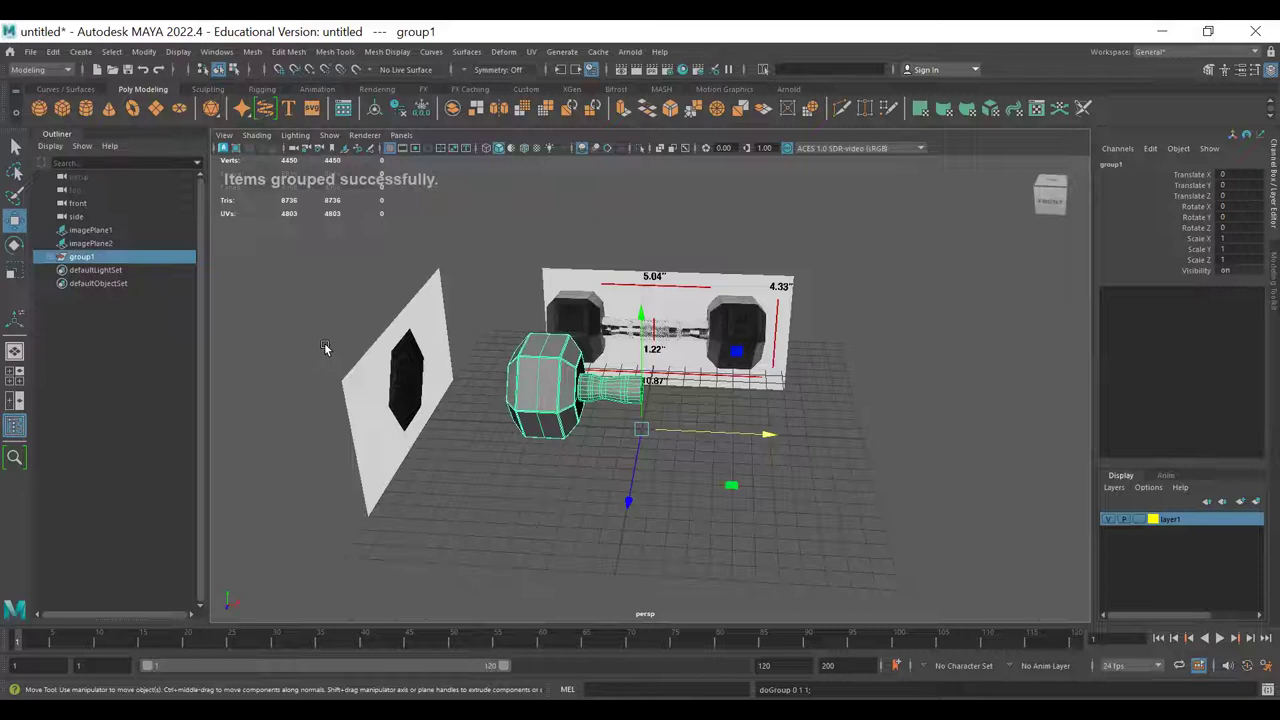
# - Rename the new group as dumbbell_grp
pyautogui.keyDown('alt'); pyautogui.moveTo(245, 310); pyautogui.dragTo(66, 254); pyautogui.keyUp('alt')
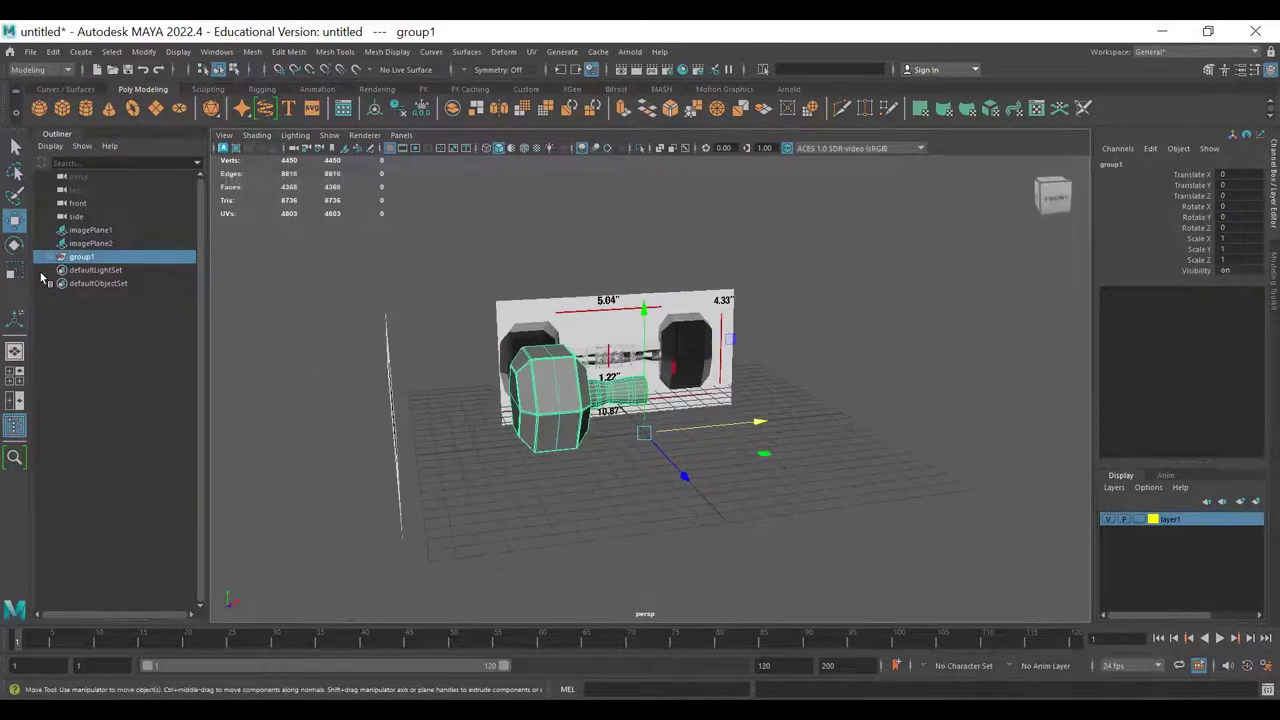
pyautogui.doubleClick(88, 256)
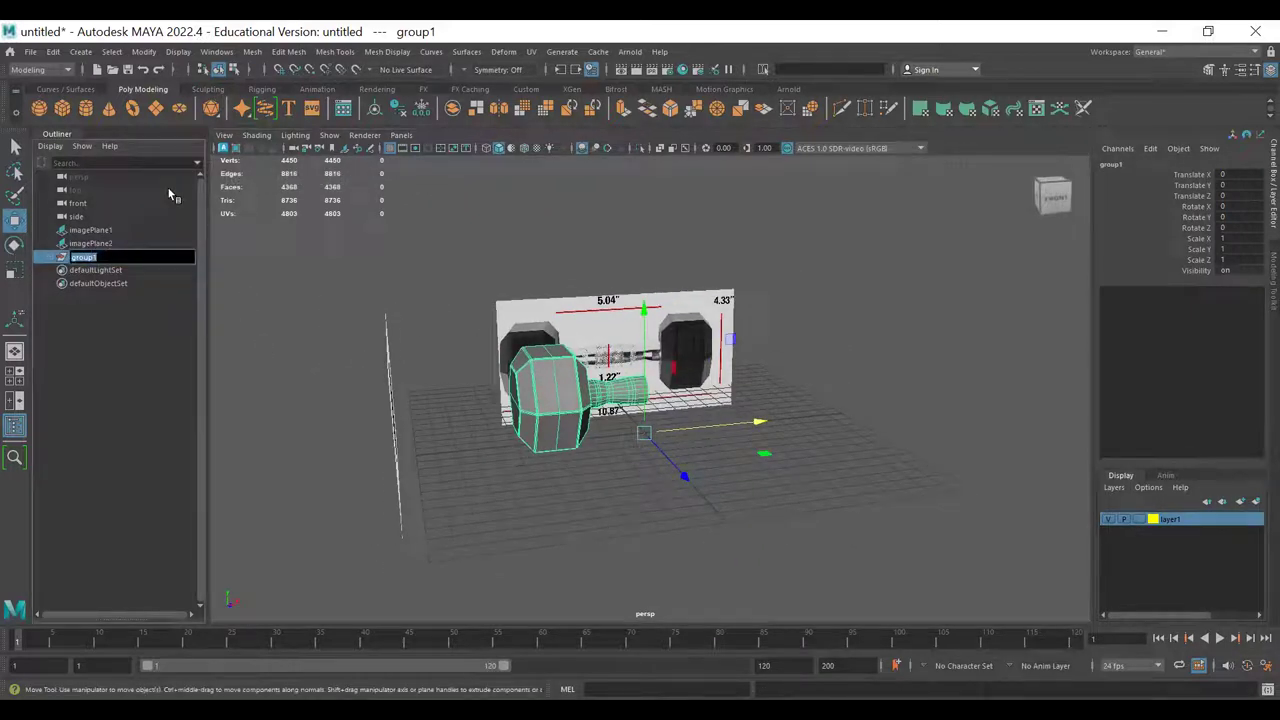
pyautogui.write('dumbbell_')
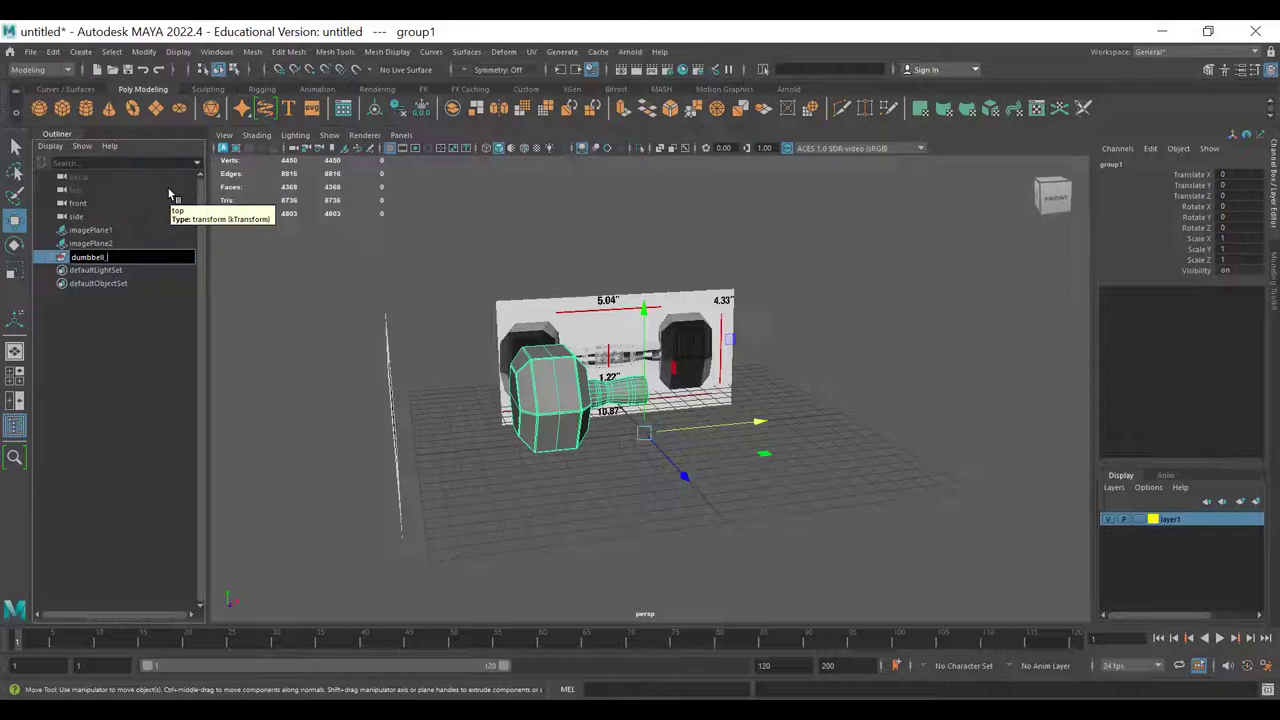
pyautogui.press('Return')
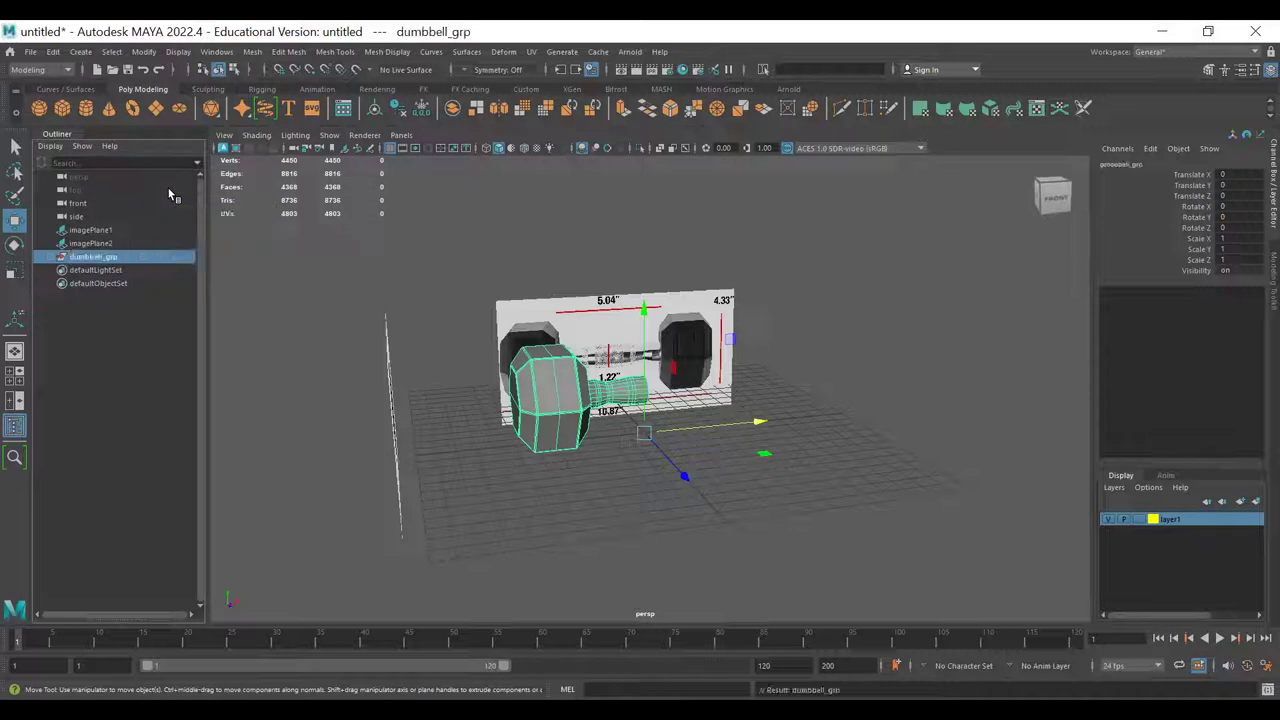
# - Try flipping dumbbell_grp itself with a Scale X of -1, and undo the change
pyautogui.keyDown('alt'); pyautogui.moveTo(930, 434); pyautogui.dragTo(897, 436); pyautogui.keyUp('alt')
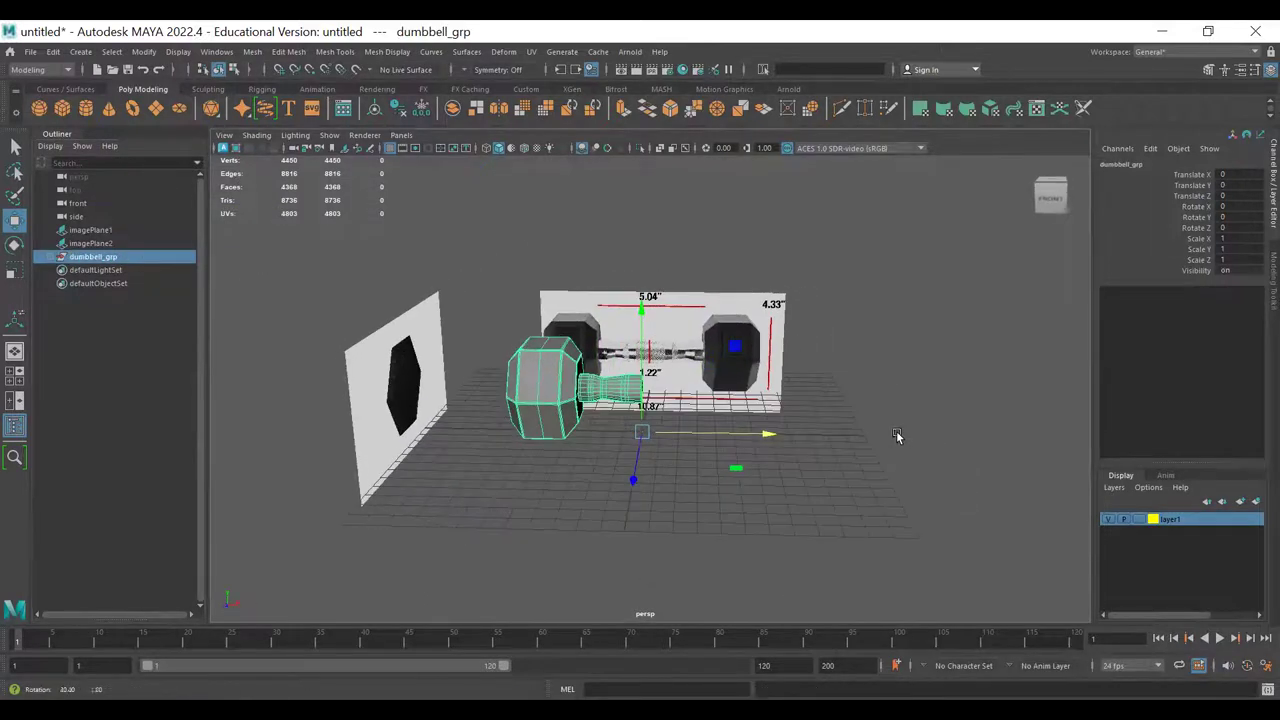
pyautogui.doubleClick(1238, 240)
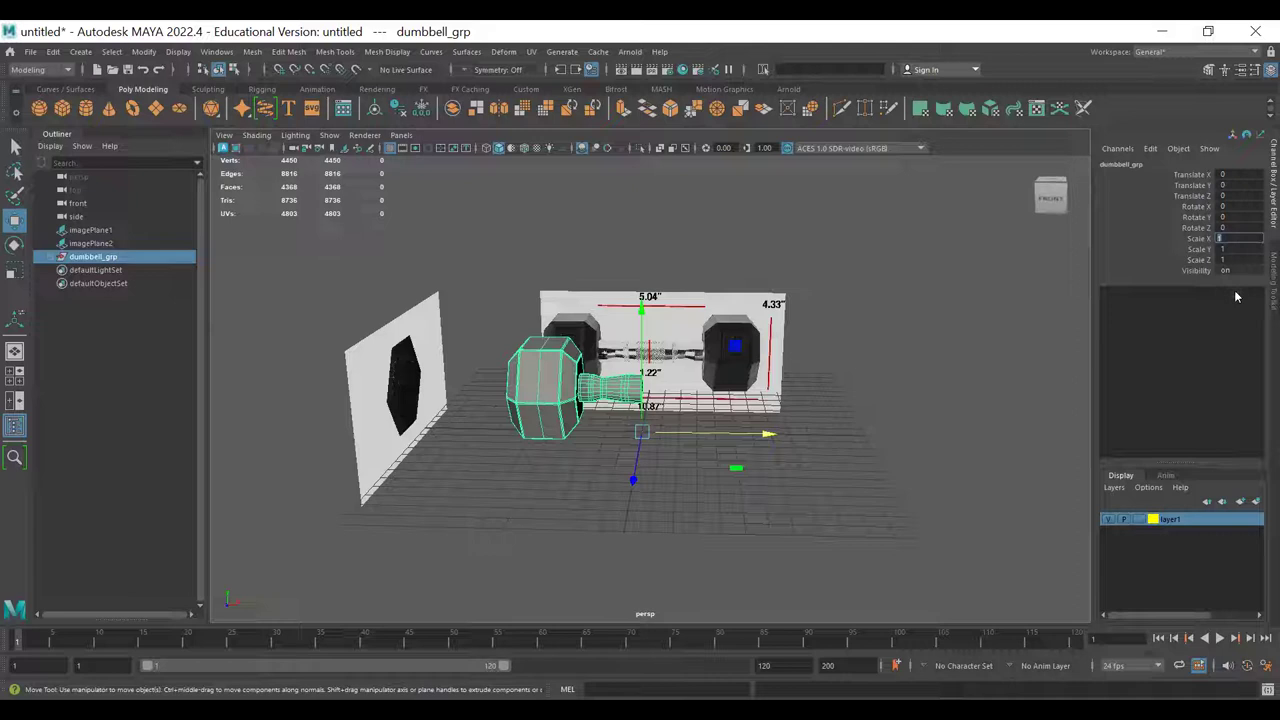
pyautogui.write('-1')
pyautogui.press('Return')
pyautogui.click(126, 569)
pyautogui.hotkey('ctrl', 'z')
pyautogui.keyDown('alt'); pyautogui.moveTo(470, 503); pyautogui.dragTo(520, 493); pyautogui.keyUp('alt')
pyautogui.hotkey('ctrl', 'z')
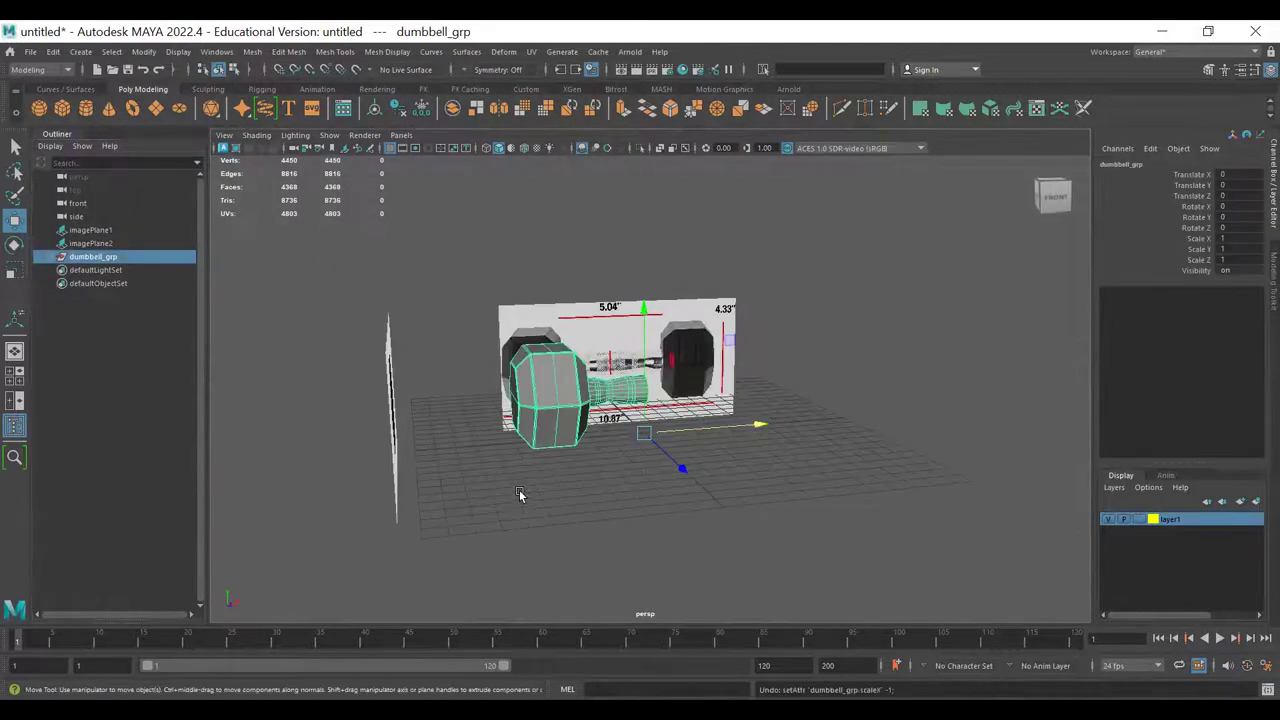
# - Duplicate dumbbell_grp and set the copy's Scale X to -1 to mirror it across the centre
pyautogui.hotkey('ctrl', 'd')
pyautogui.click(1225, 238)
pyautogui.write('-1')
pyautogui.press('Return')
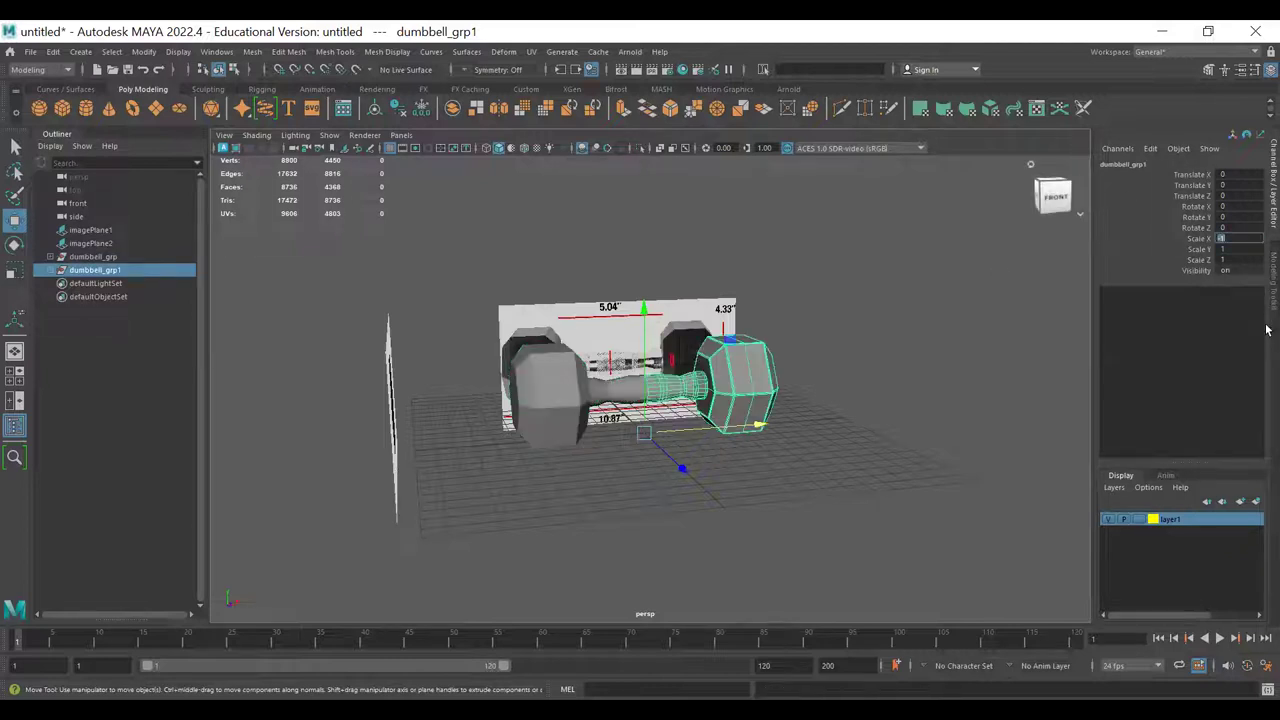
pyautogui.keyDown('alt'); pyautogui.moveTo(729, 425); pyautogui.dragTo(632, 422); pyautogui.keyUp('alt')
pyautogui.scroll(3, 632, 422)
pyautogui.press('q')
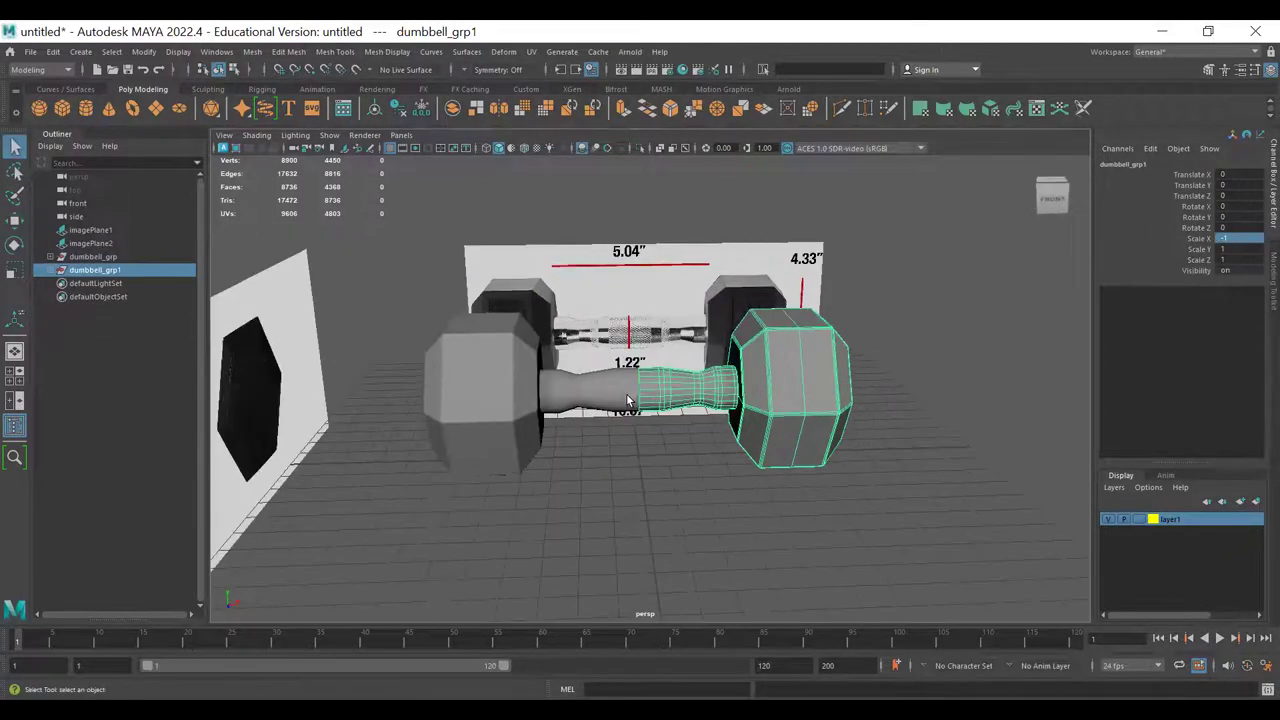
# - Select both handle halves, and undo back to before the group was duplicated
pyautogui.click(622, 392)
pyautogui.keyDown('shift'); pyautogui.click(673, 410); pyautogui.keyUp('shift')
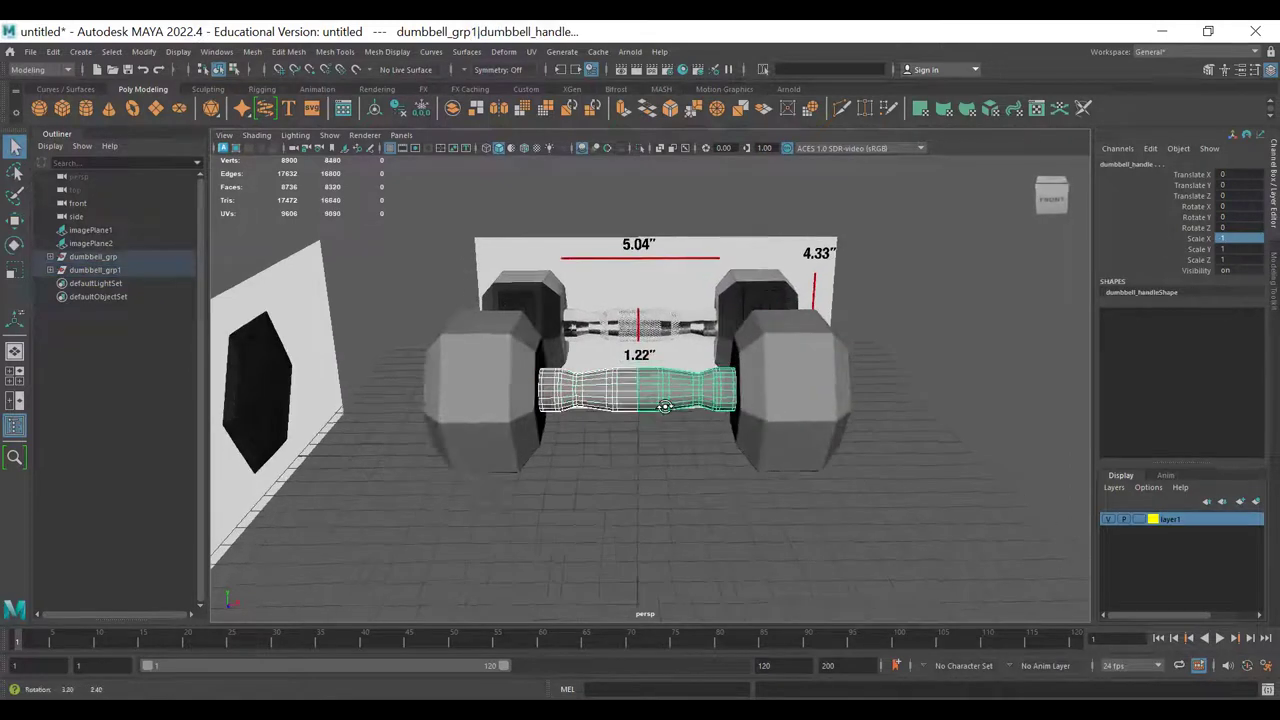
pyautogui.hotkey('ctrl', 'z')
pyautogui.hotkey('ctrl', 'z')
pyautogui.hotkey('ctrl', 'z')
pyautogui.hotkey('ctrl', 'z')
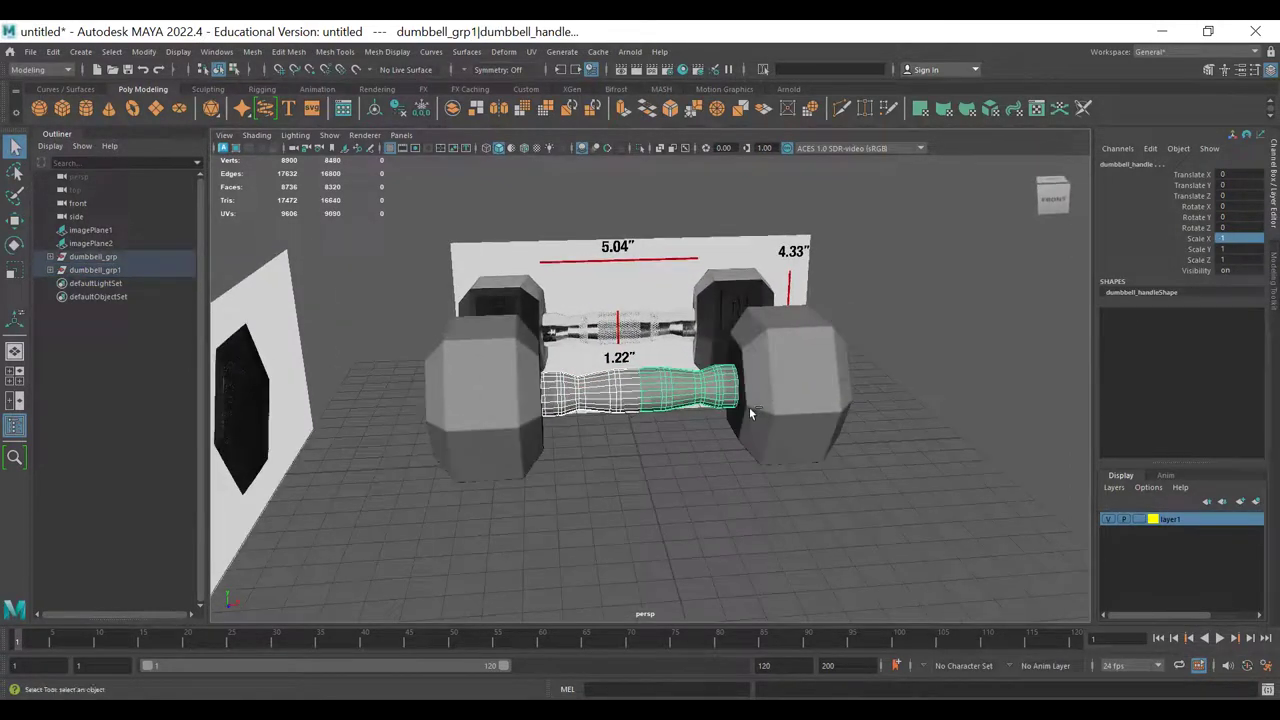
pyautogui.hotkey('ctrl', 'z')
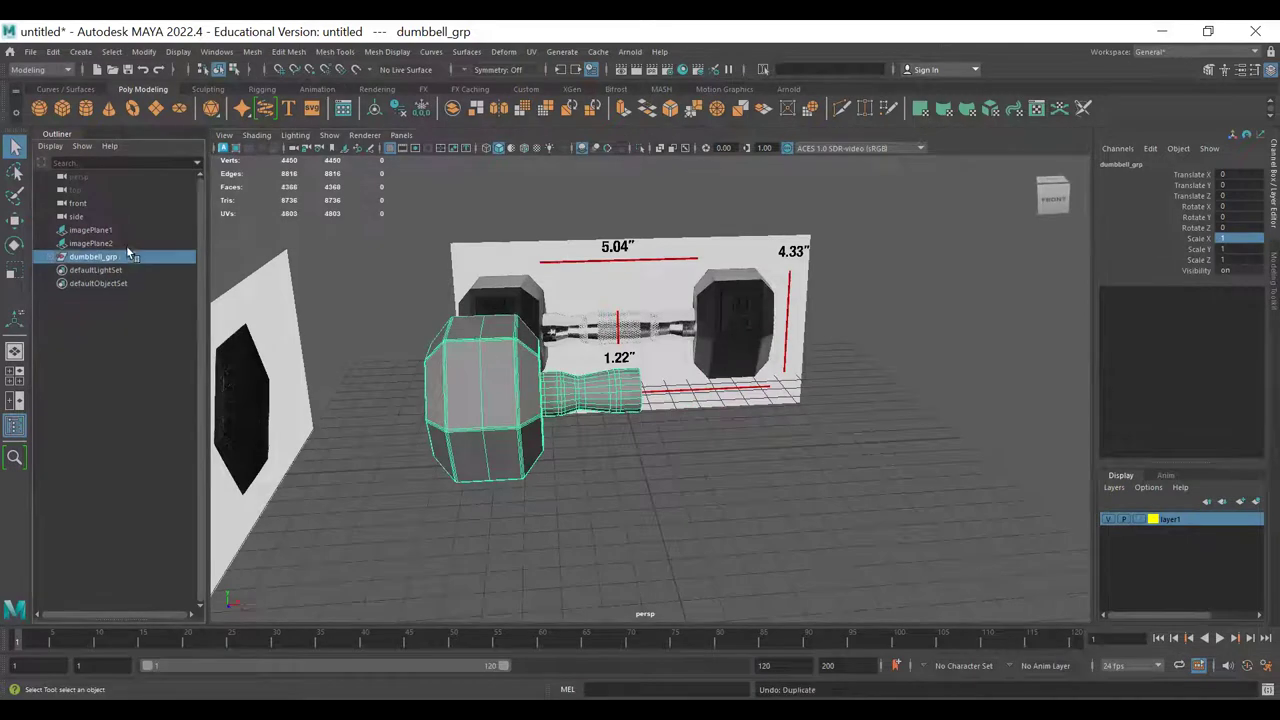
# - Expand dumbbell_grp and move the pivot of dumbbell_end to the centre of the grid
pyautogui.click(62, 257)
pyautogui.click(88, 271)
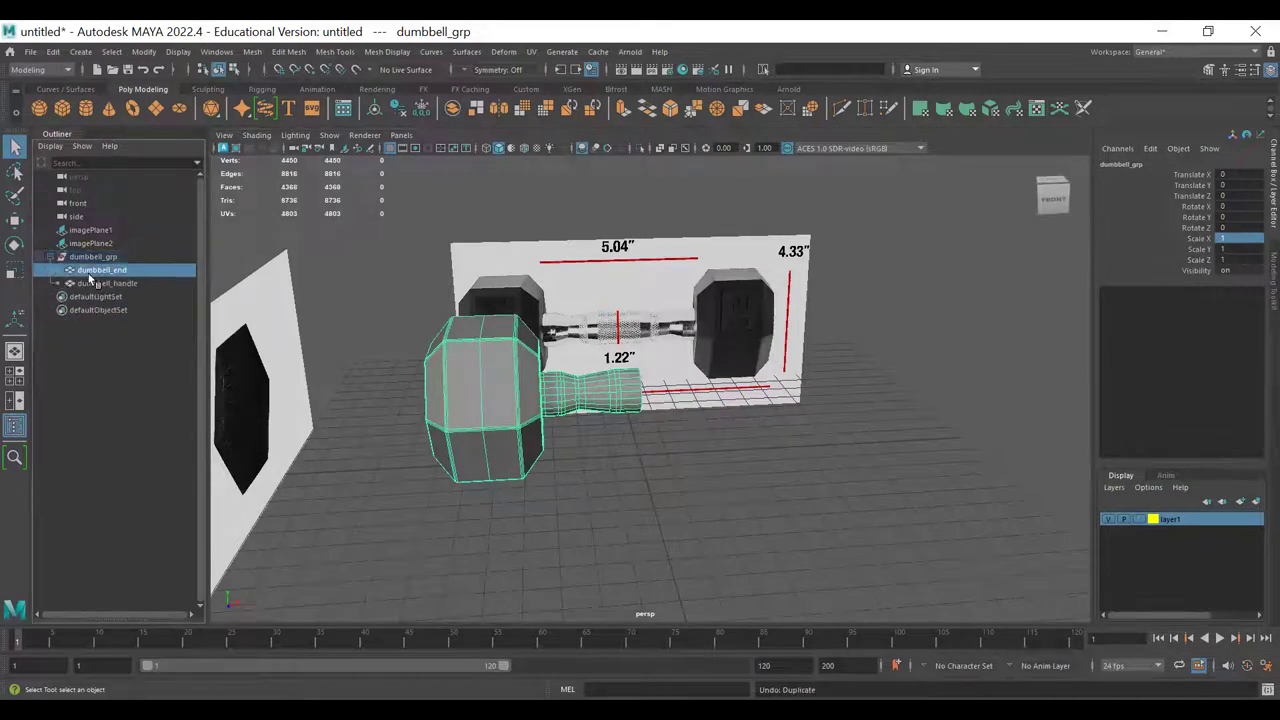
pyautogui.press('w')
pyautogui.keyDown('alt'); pyautogui.moveTo(552, 402); pyautogui.dragTo(500, 364); pyautogui.keyUp('alt')
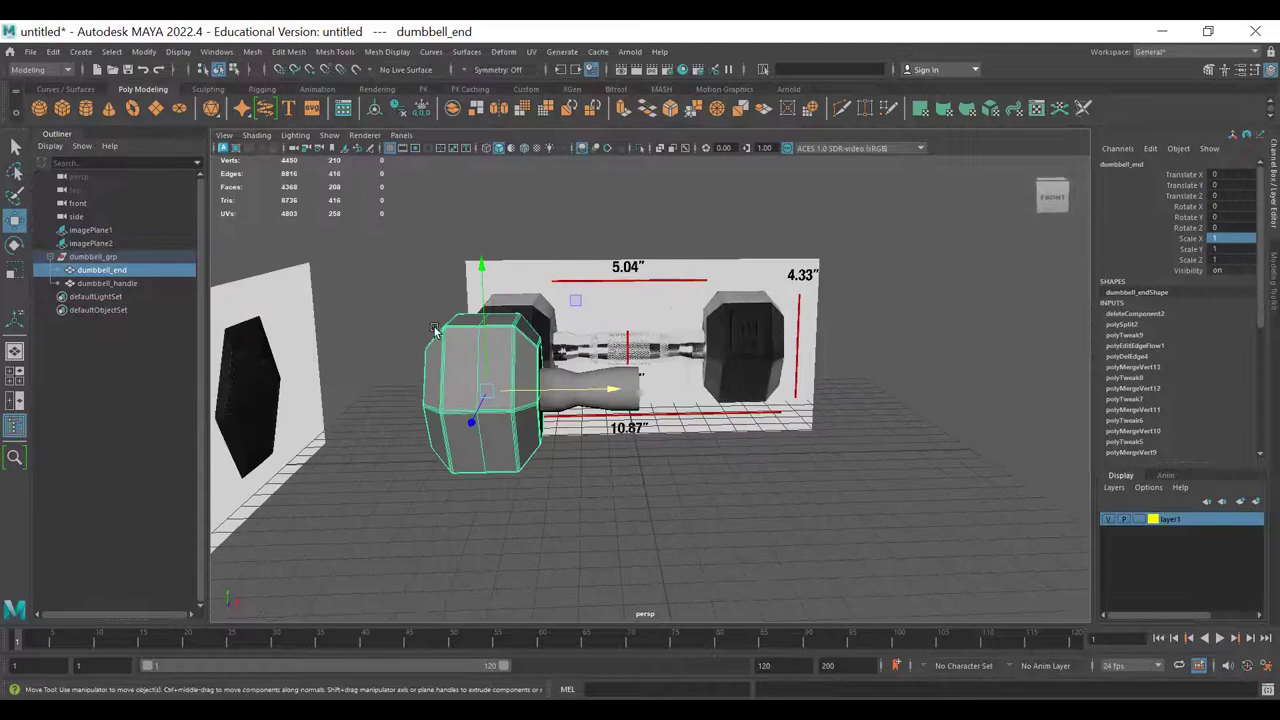
pyautogui.keyDown('alt'); pyautogui.moveTo(514, 418); pyautogui.dragTo(644, 468); pyautogui.keyUp('alt')
pyautogui.press('d')
pyautogui.click(641, 452)
pyautogui.press('d')
pyautogui.keyDown('alt'); pyautogui.moveTo(641, 452); pyautogui.dragTo(606, 466); pyautogui.keyUp('alt')
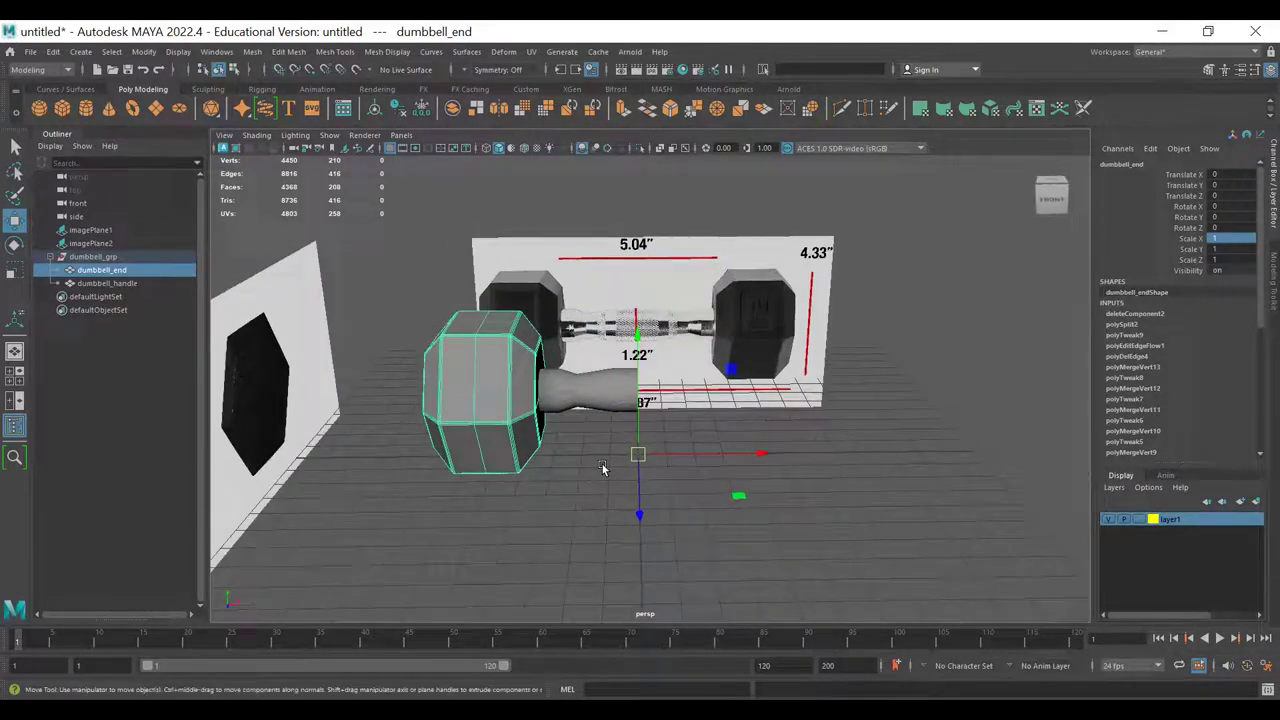
# - Delete the construction history of dumbbell_end
pyautogui.click(53, 52)
pyautogui.moveTo(218, 212)
pyautogui.click(257, 214)
# - Duplicate dumbbell_end and set the copy's Scale X to -1 to place a second head at the opposite end
pyautogui.keyDown('alt'); pyautogui.moveTo(485, 403); pyautogui.dragTo(491, 400); pyautogui.keyUp('alt')
pyautogui.hotkey('ctrl', 'd')
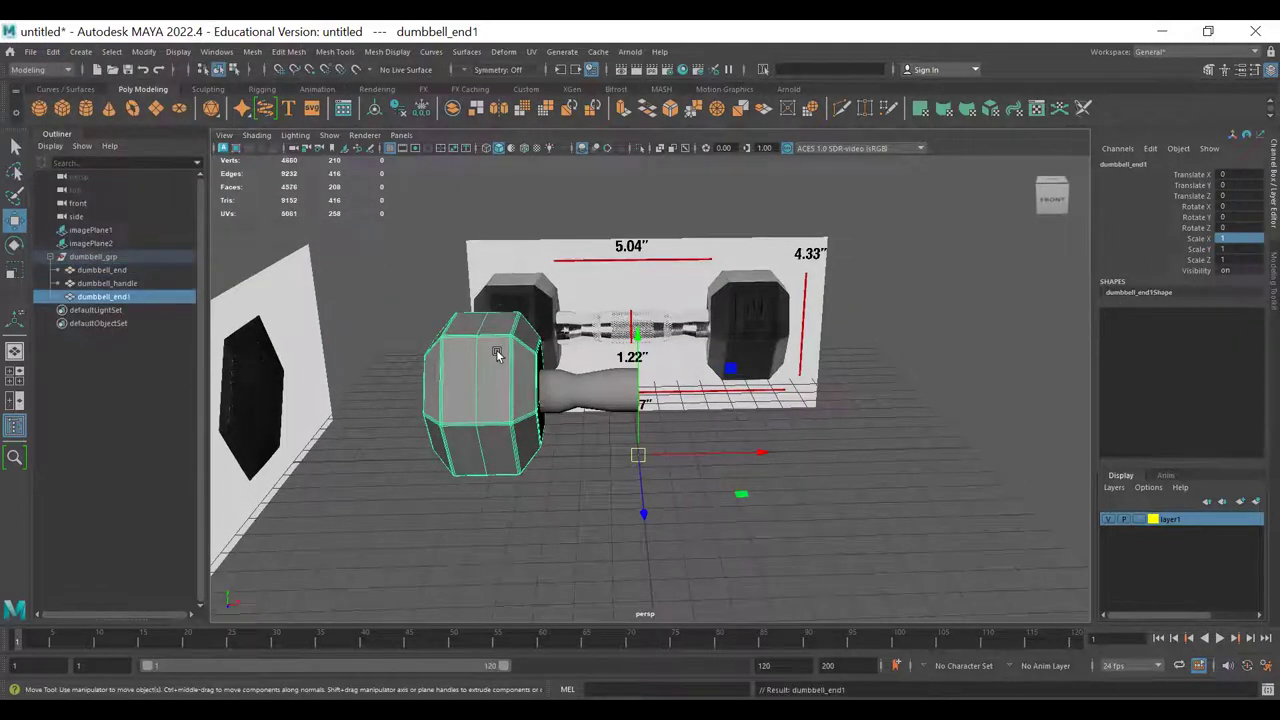
pyautogui.click(1236, 238)
pyautogui.write('-1')
pyautogui.press('Return')
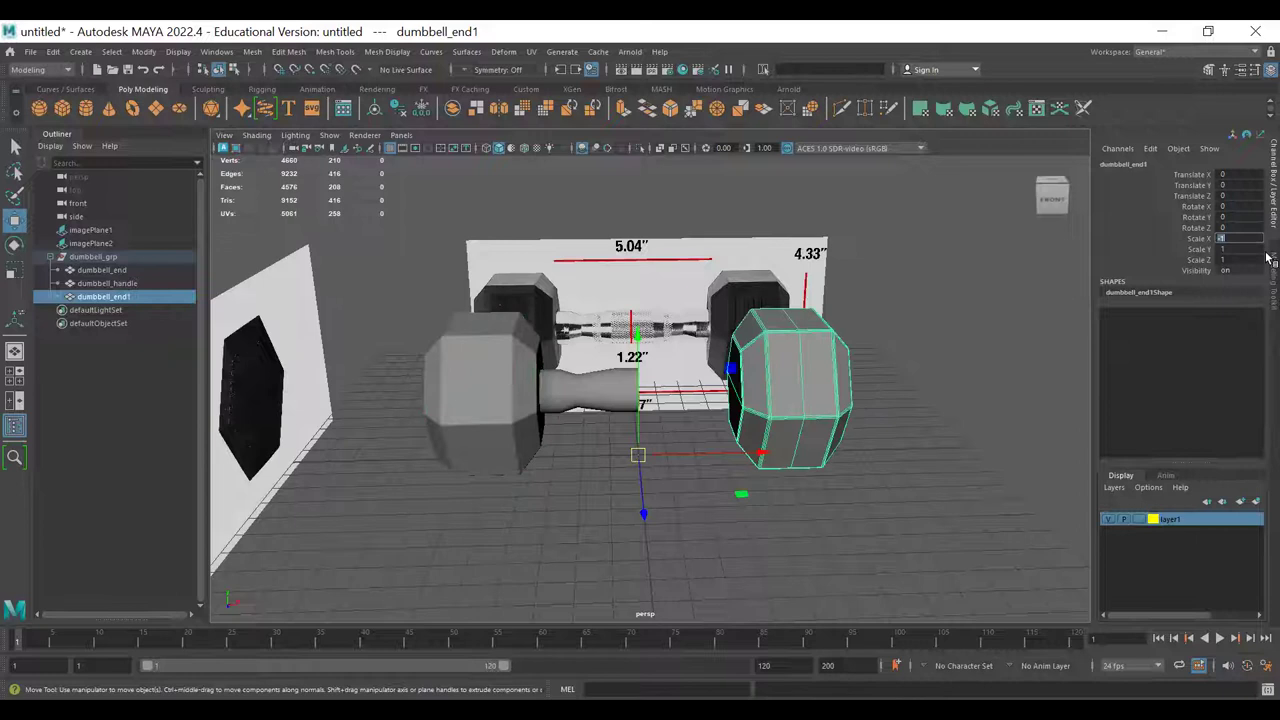
pyautogui.keyDown('alt'); pyautogui.moveTo(611, 481); pyautogui.dragTo(815, 420); pyautogui.keyUp('alt')
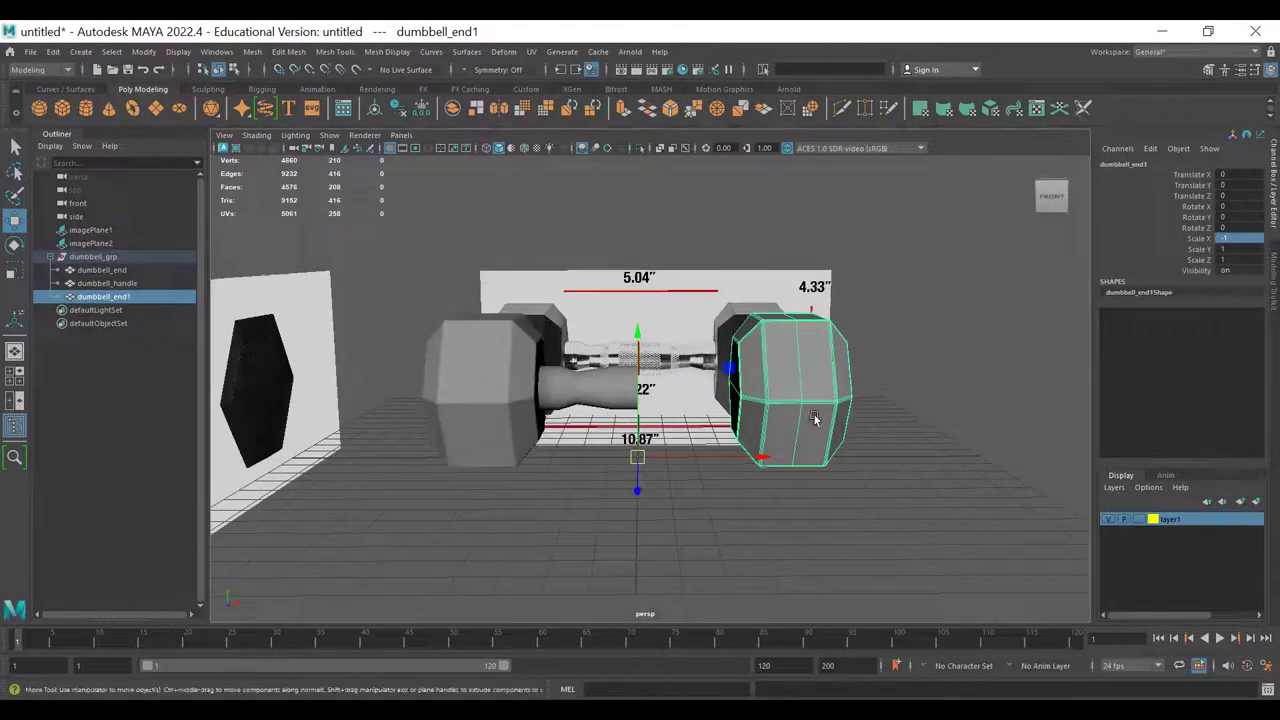
# - Mirror dumbbell_handle across the world X axis with Cut Geometry off, Merge border and a Merge Threshold of 0.47
pyautogui.click(586, 392)
pyautogui.keyDown('alt'); pyautogui.moveTo(586, 392); pyautogui.dragTo(605, 388); pyautogui.keyUp('alt')
pyautogui.press('q')
pyautogui.press('w')
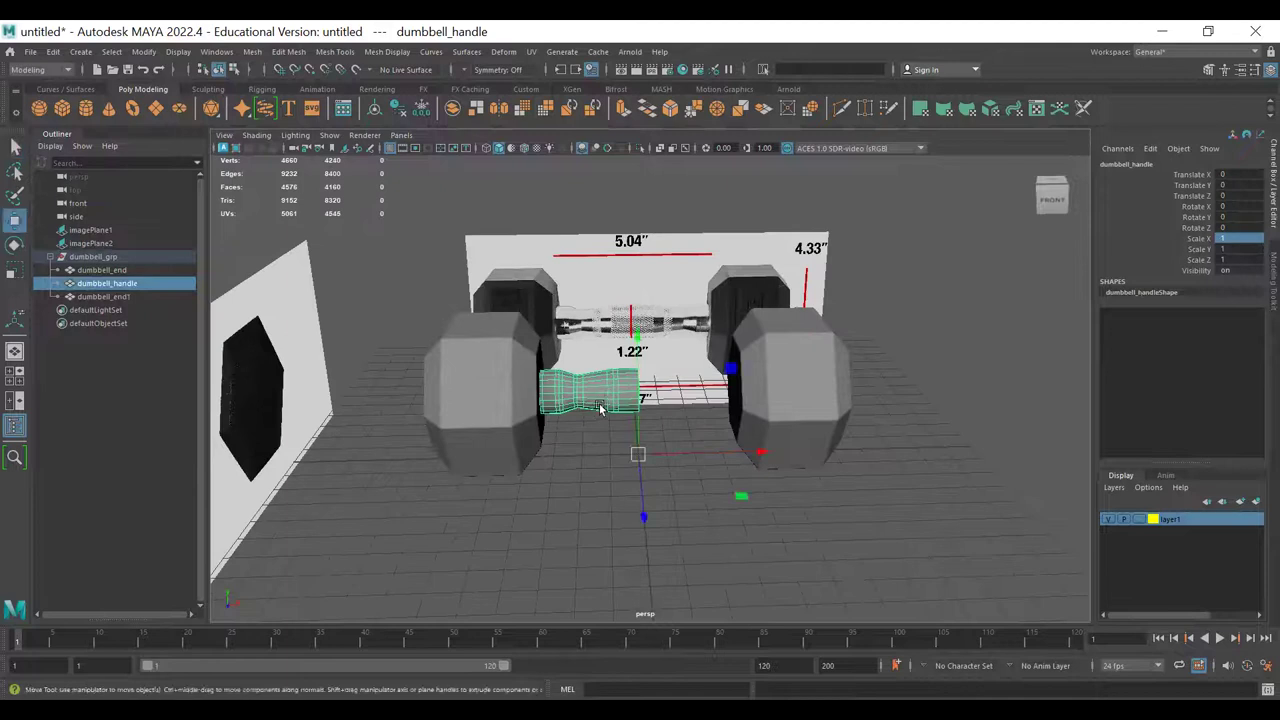
pyautogui.click(309, 259)
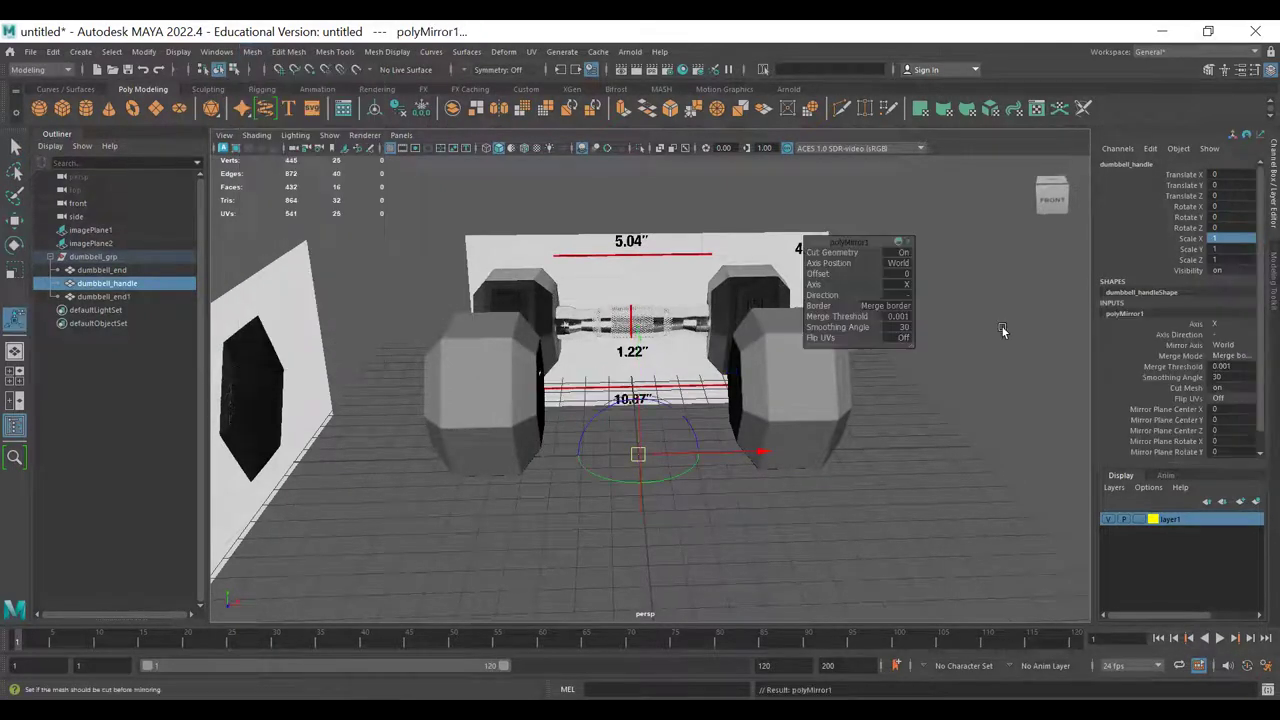
pyautogui.click(905, 255)
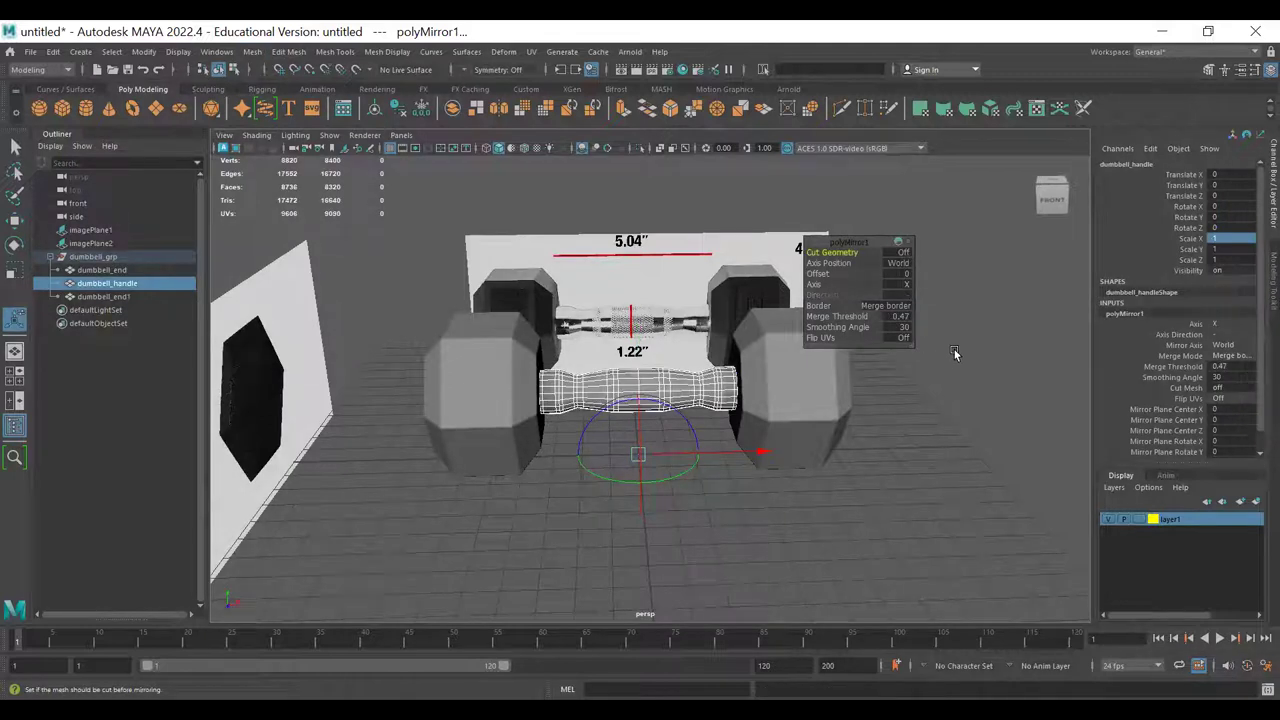
pyautogui.click(954, 352)
pyautogui.keyDown('alt'); pyautogui.moveTo(656, 462); pyautogui.dragTo(627, 446); pyautogui.keyUp('alt')
# - Compare the complete dumbbell with the reference image in the front view, checking the proportions of both heads and the handle
pyautogui.click(762, 430)
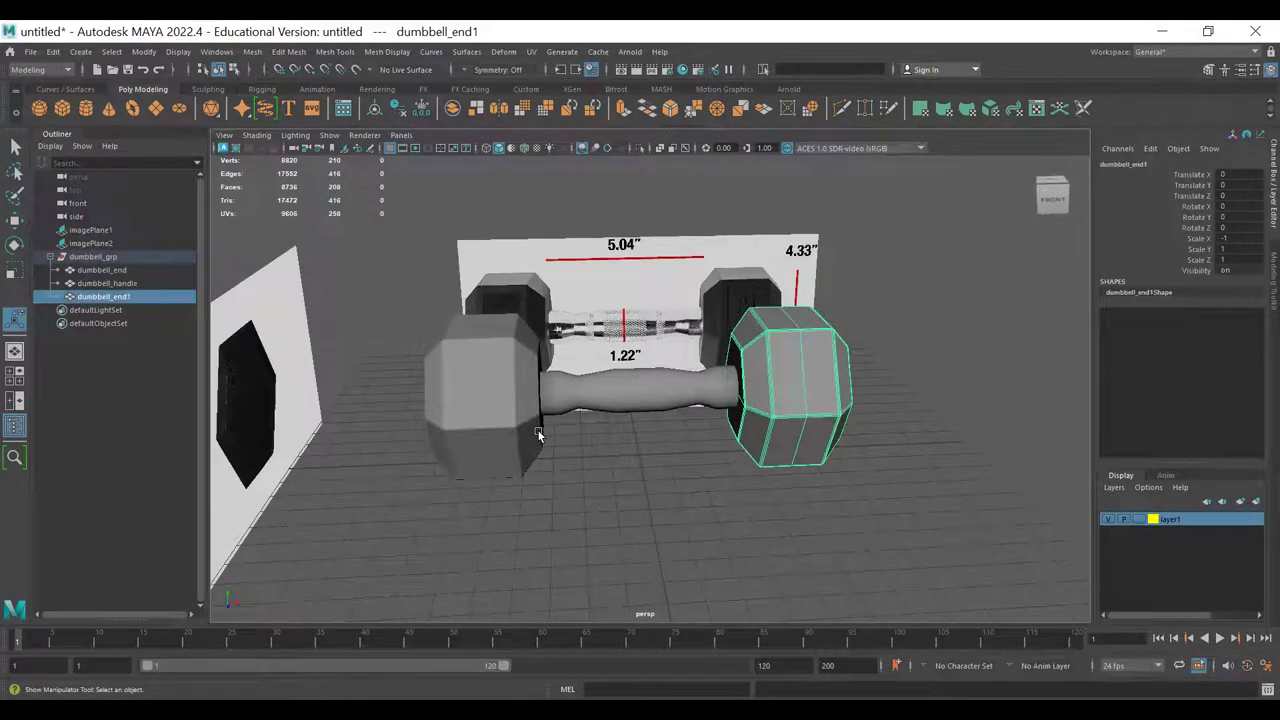
pyautogui.press('space')
pyautogui.press('space')
pyautogui.keyDown('alt'); pyautogui.moveTo(546, 361); pyautogui.dragTo(844, 416, button='right'); pyautogui.keyUp('alt')
pyautogui.keyDown('alt'); pyautogui.moveTo(714, 377); pyautogui.dragTo(617, 389, button='middle'); pyautogui.keyUp('alt')
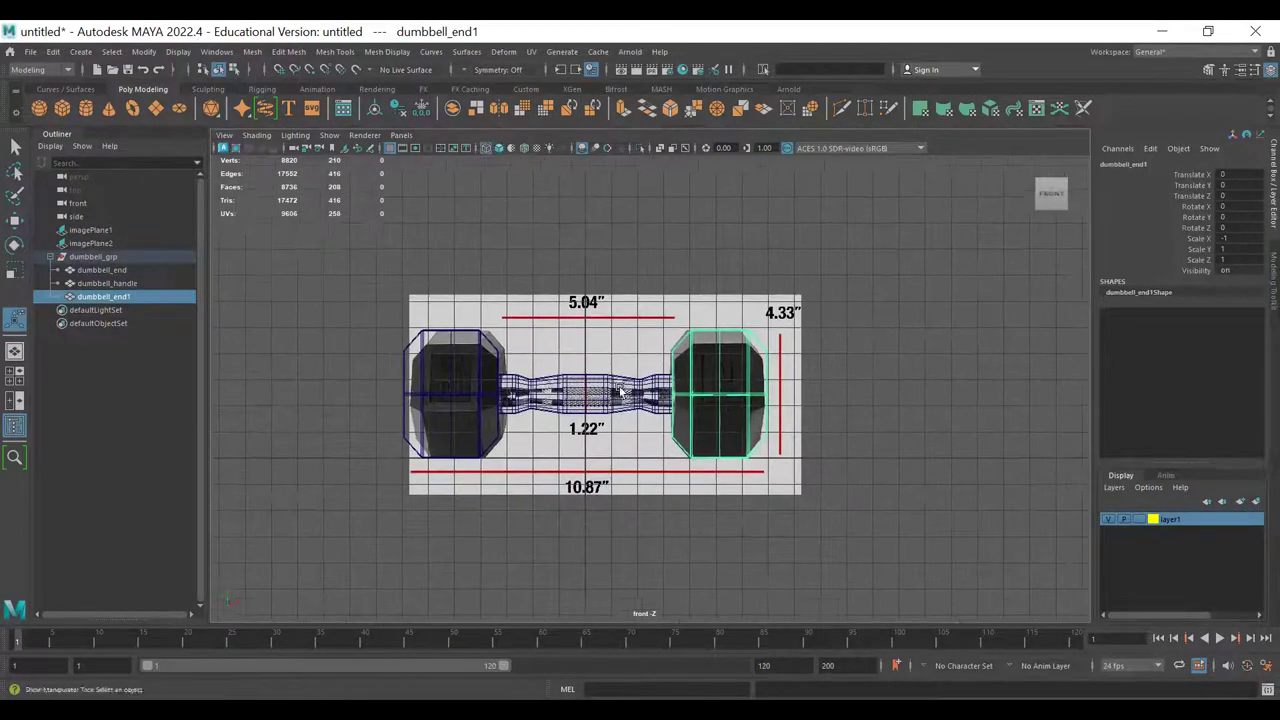
pyautogui.scroll(2, 620, 392)
pyautogui.moveTo(95, 270); pyautogui.dragTo(103, 297)
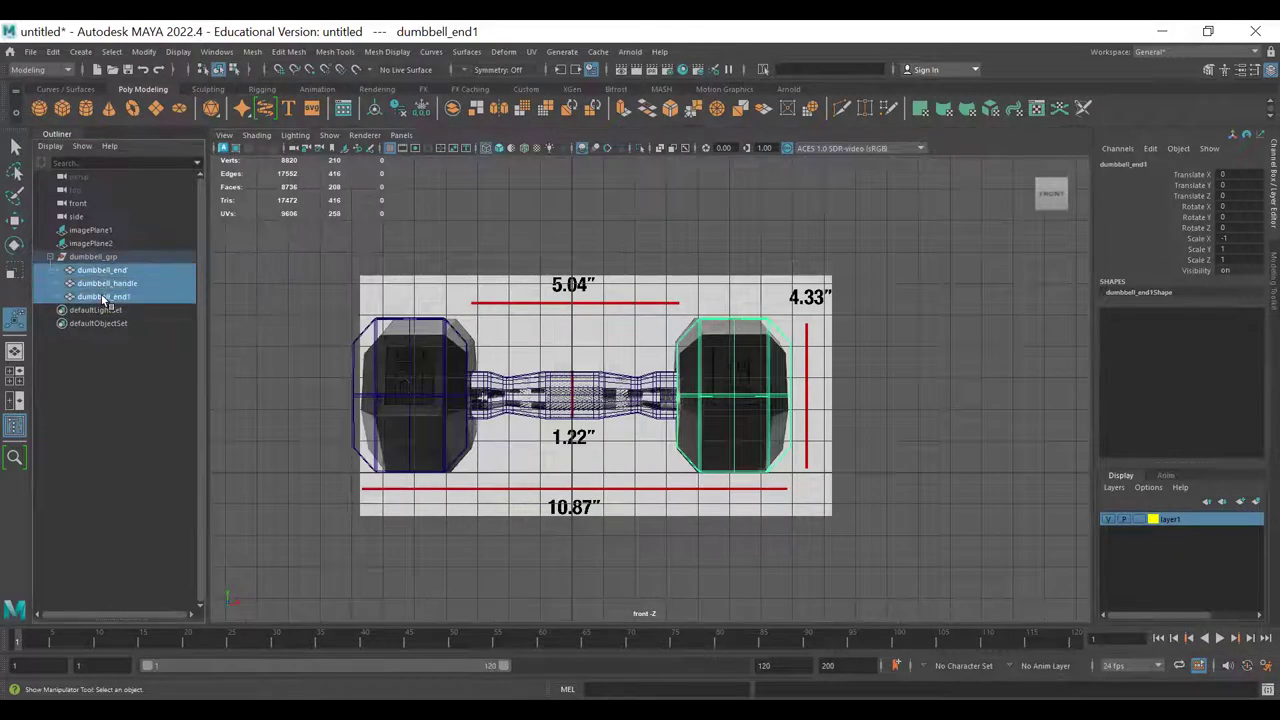
pyautogui.press('q')
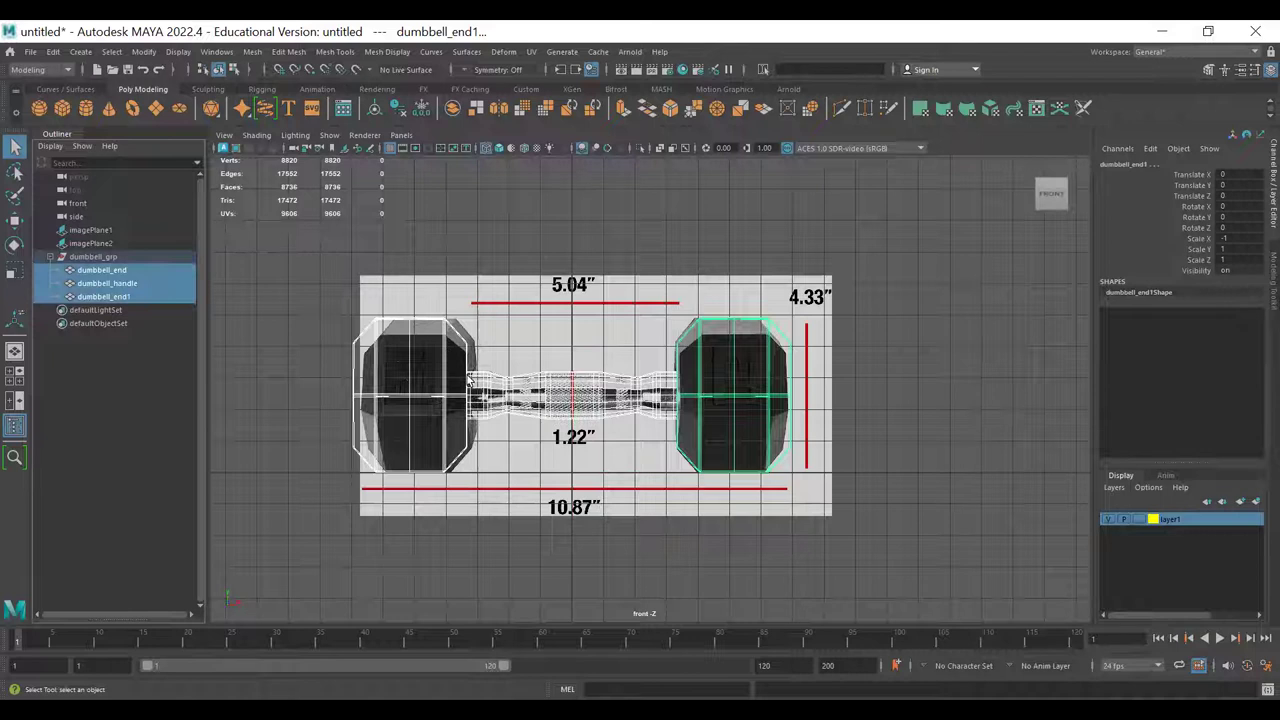
pyautogui.click(576, 298)
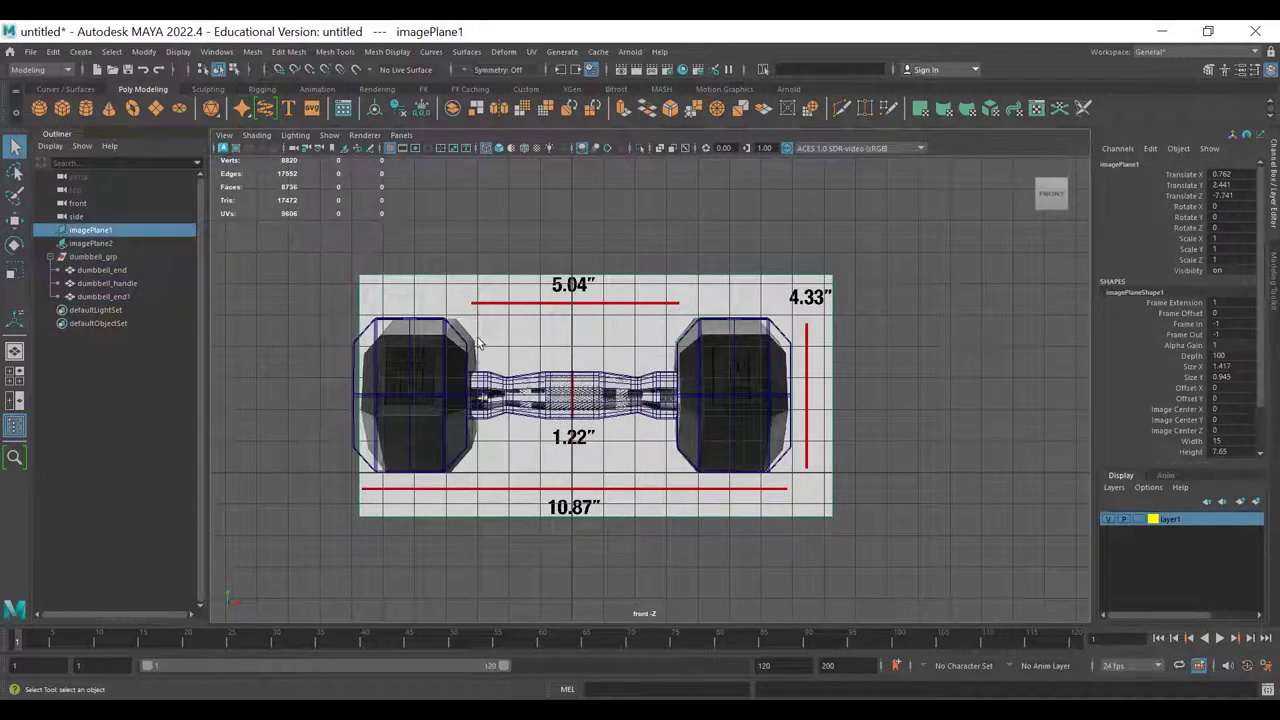
pyautogui.keyDown('alt'); pyautogui.moveTo(674, 376); pyautogui.dragTo(655, 366, button='middle'); pyautogui.keyUp('alt')
pyautogui.click(15, 269)
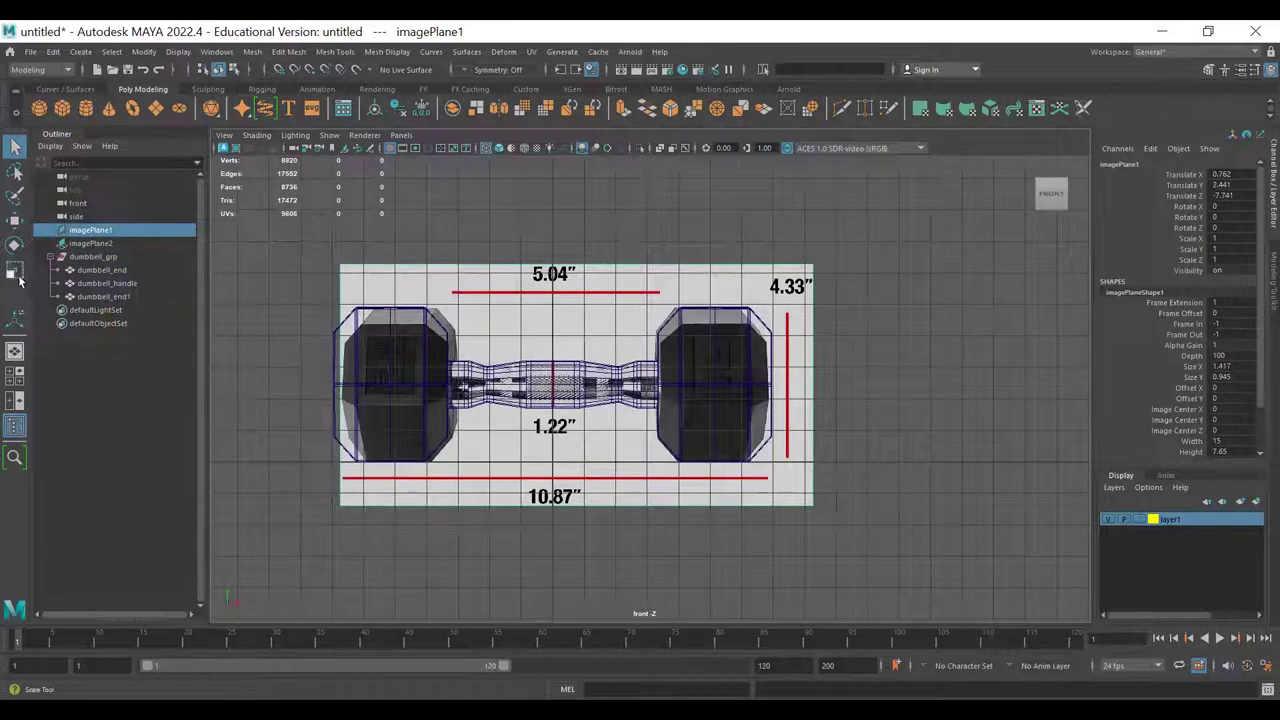
pyautogui.click(100, 270)
pyautogui.keyDown('shift'); pyautogui.click(103, 296); pyautogui.keyUp('shift')
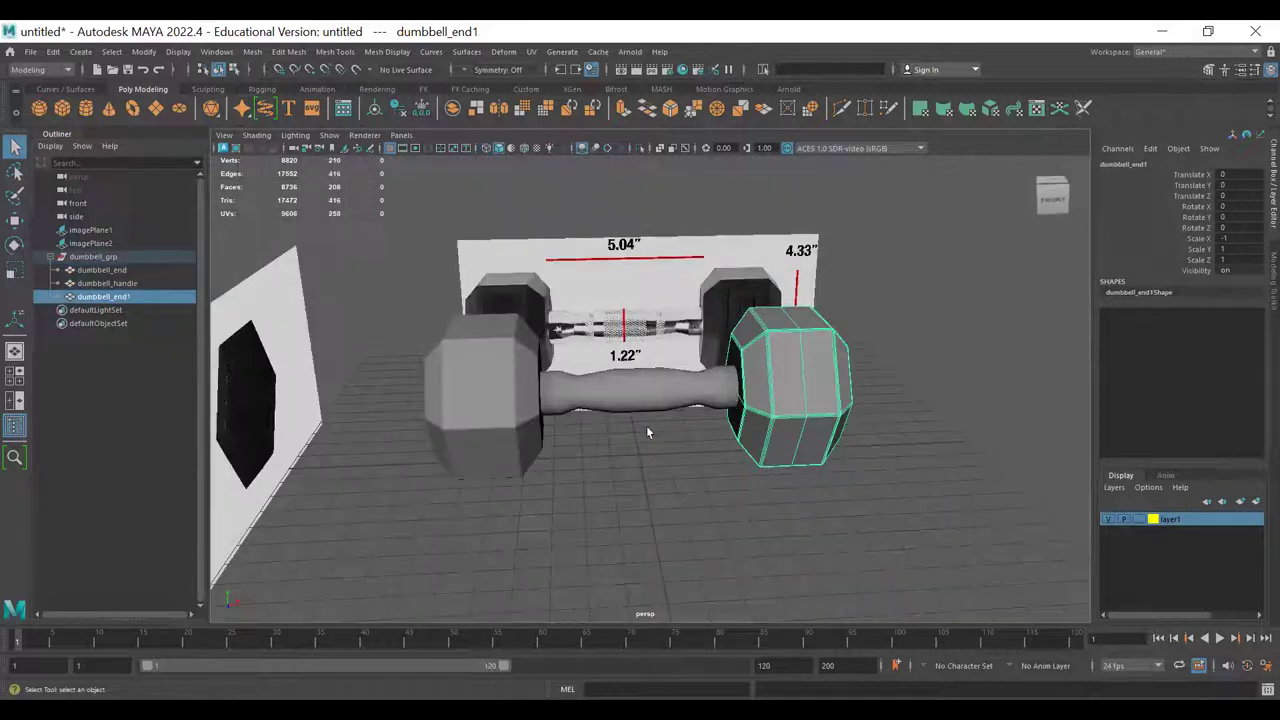
# - Examine the mirrored handle and both dumbbell heads from several angles in the perspective view
pyautogui.keyDown('alt'); pyautogui.moveTo(646, 425); pyautogui.dragTo(658, 410); pyautogui.keyUp('alt')
pyautogui.click(658, 410)
pyautogui.scroll(3, 772, 446)
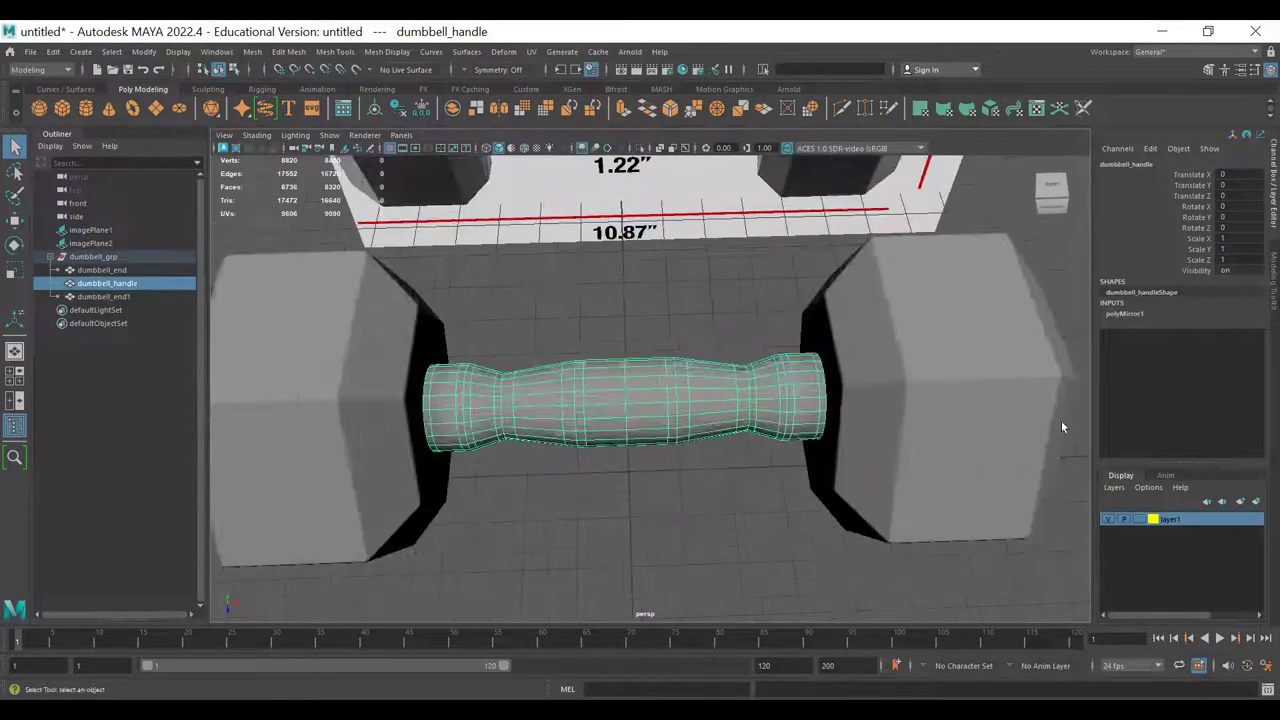
pyautogui.keyDown('alt'); pyautogui.moveTo(1062, 427); pyautogui.dragTo(671, 414, button='right'); pyautogui.keyUp('alt')
pyautogui.moveTo(671, 414)
pyautogui.keyDown('alt'); pyautogui.mouseDown()
pyautogui.moveTo(760, 352)
pyautogui.moveTo(664, 390)
pyautogui.mouseUp(); pyautogui.keyUp('alt')
pyautogui.click(757, 392)
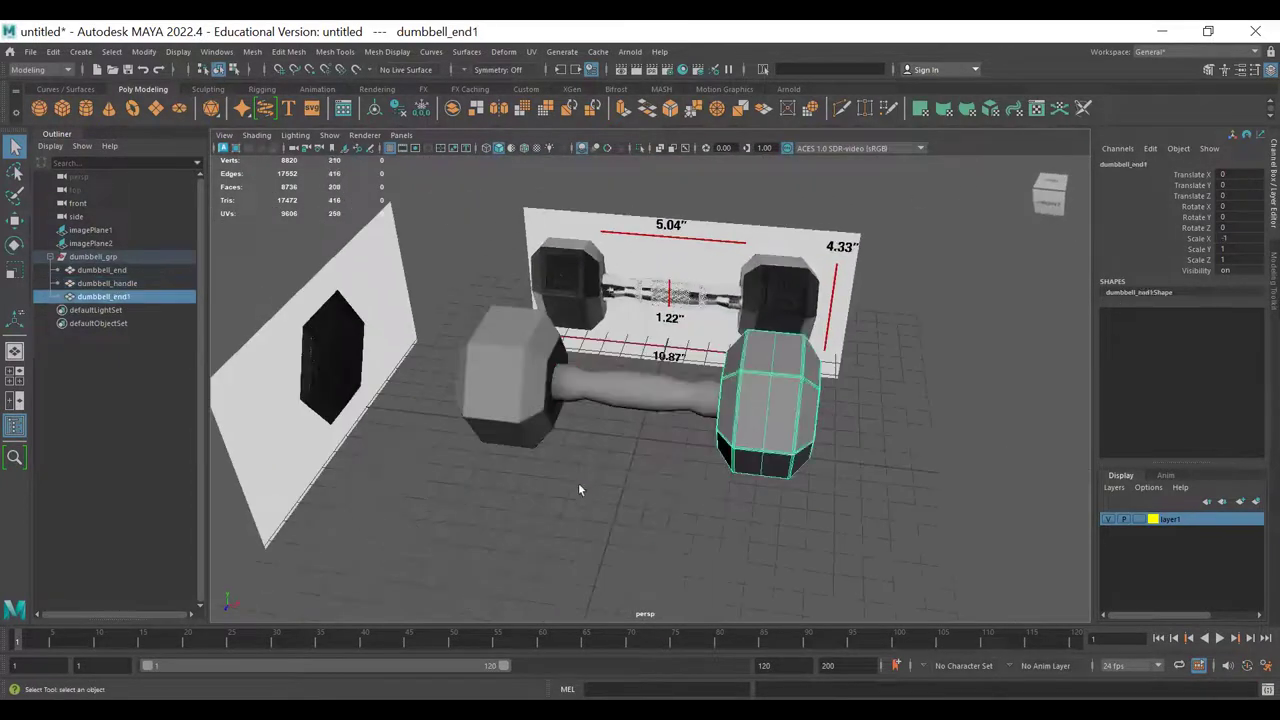
pyautogui.keyDown('alt'); pyautogui.moveTo(578, 489); pyautogui.dragTo(485, 444); pyautogui.keyUp('alt')
pyautogui.scroll(3, 586, 425)
pyautogui.click(429, 397)
pyautogui.scroll(3, 563, 420)
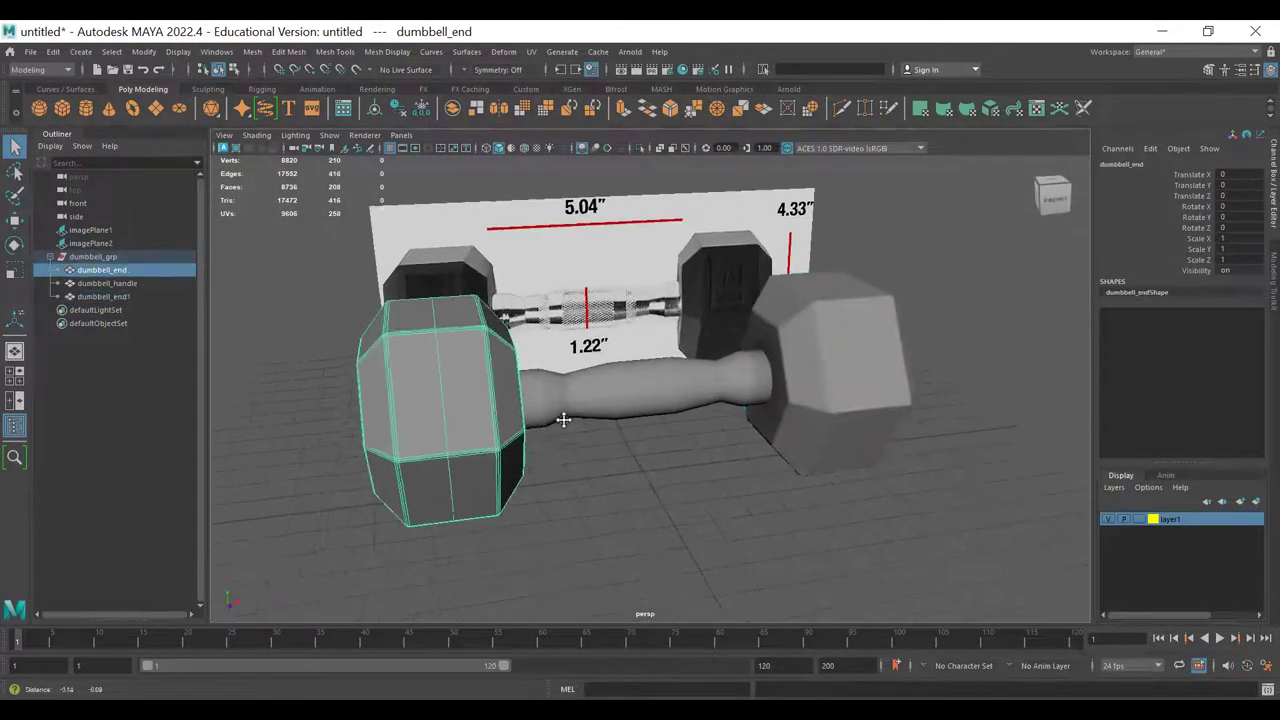
pyautogui.keyDown('alt'); pyautogui.moveTo(563, 420); pyautogui.dragTo(643, 353, button='middle'); pyautogui.keyUp('alt')
pyautogui.keyDown('alt'); pyautogui.moveTo(643, 353); pyautogui.dragTo(582, 384); pyautogui.keyUp('alt')
pyautogui.click(663, 354)
pyautogui.scroll(-2, 745, 388)
pyautogui.moveTo(464, 412)
pyautogui.keyDown('alt'); pyautogui.mouseDown()
pyautogui.moveTo(534, 391)
pyautogui.moveTo(458, 403)
pyautogui.moveTo(468, 424)
pyautogui.mouseUp(); pyautogui.keyUp('alt')
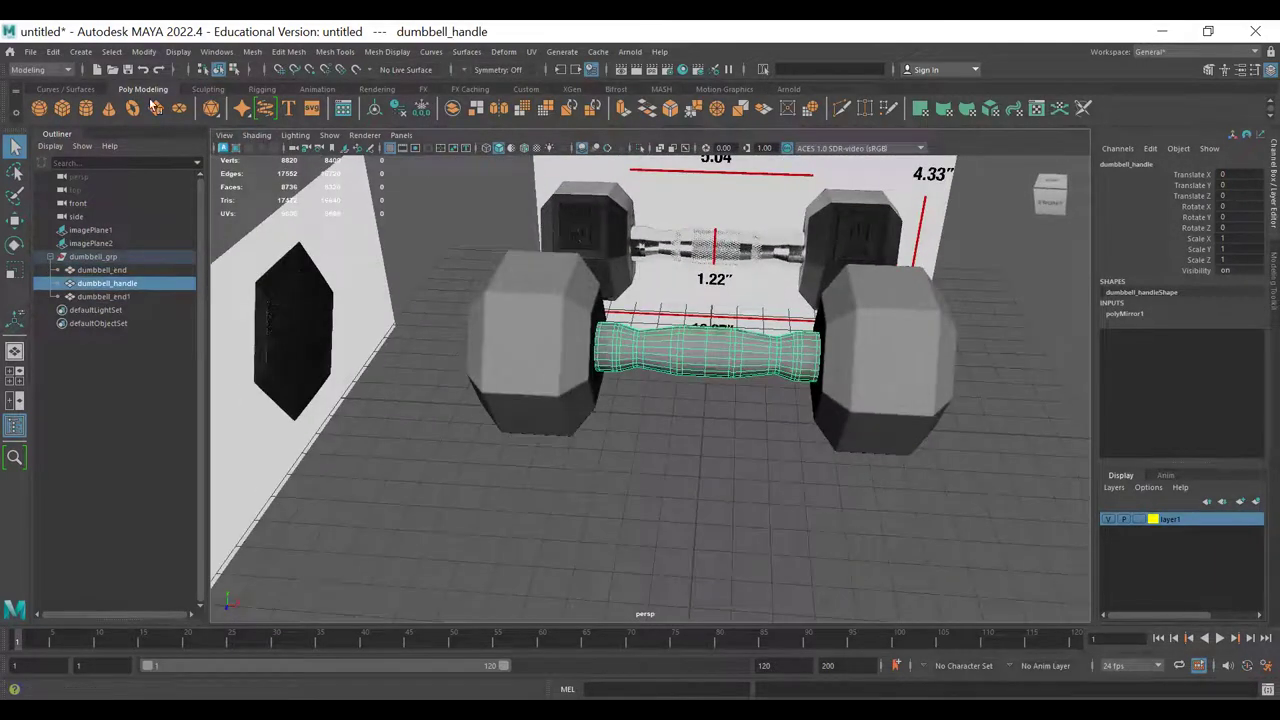
pyautogui.keyDown('alt'); pyautogui.moveTo(790, 420); pyautogui.dragTo(759, 402); pyautogui.keyUp('alt')
pyautogui.scroll(-3, 768, 382)
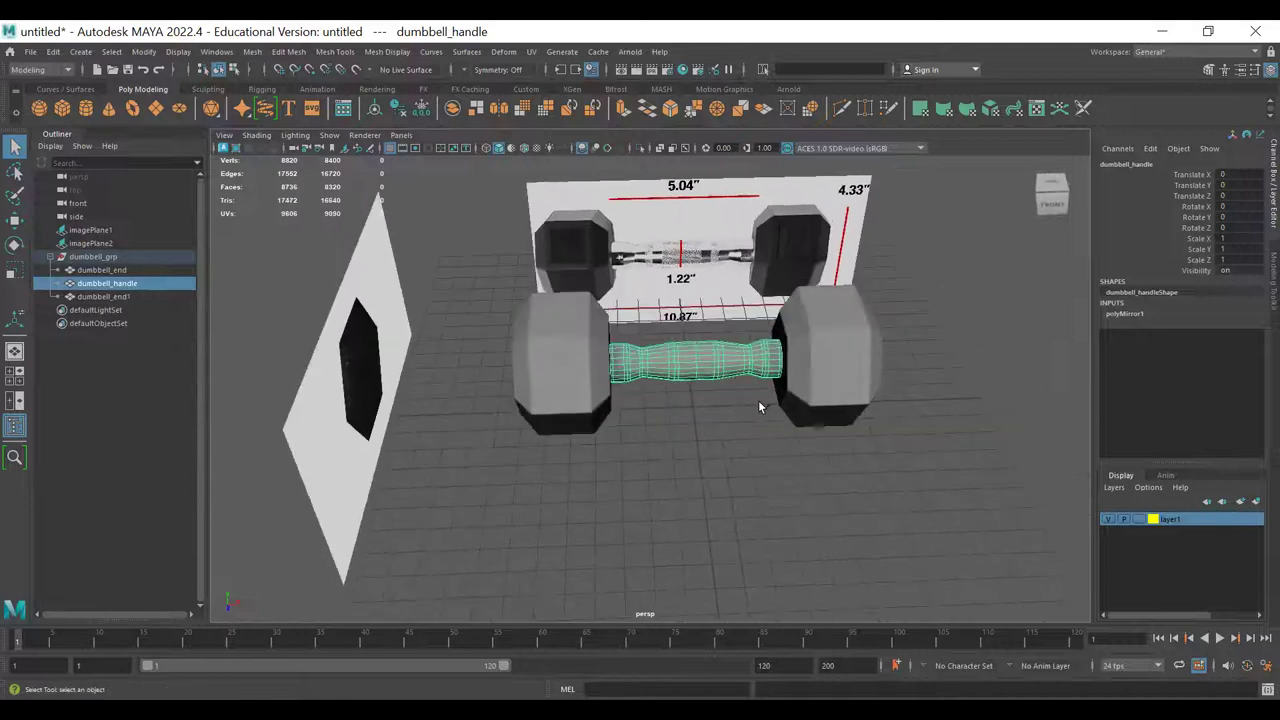
pyautogui.scroll(5, 716, 387)
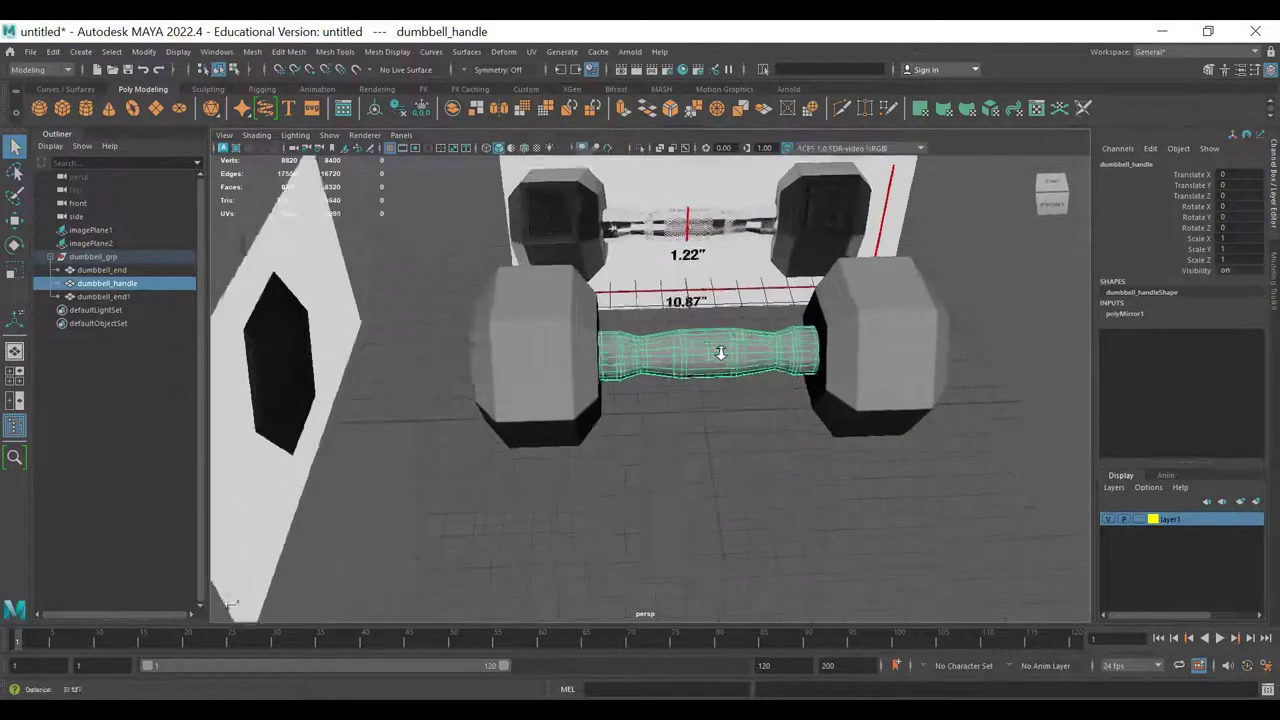
pyautogui.scroll(-4, 757, 367)
pyautogui.keyDown('alt'); pyautogui.moveTo(672, 358); pyautogui.dragTo(635, 305); pyautogui.keyUp('alt')
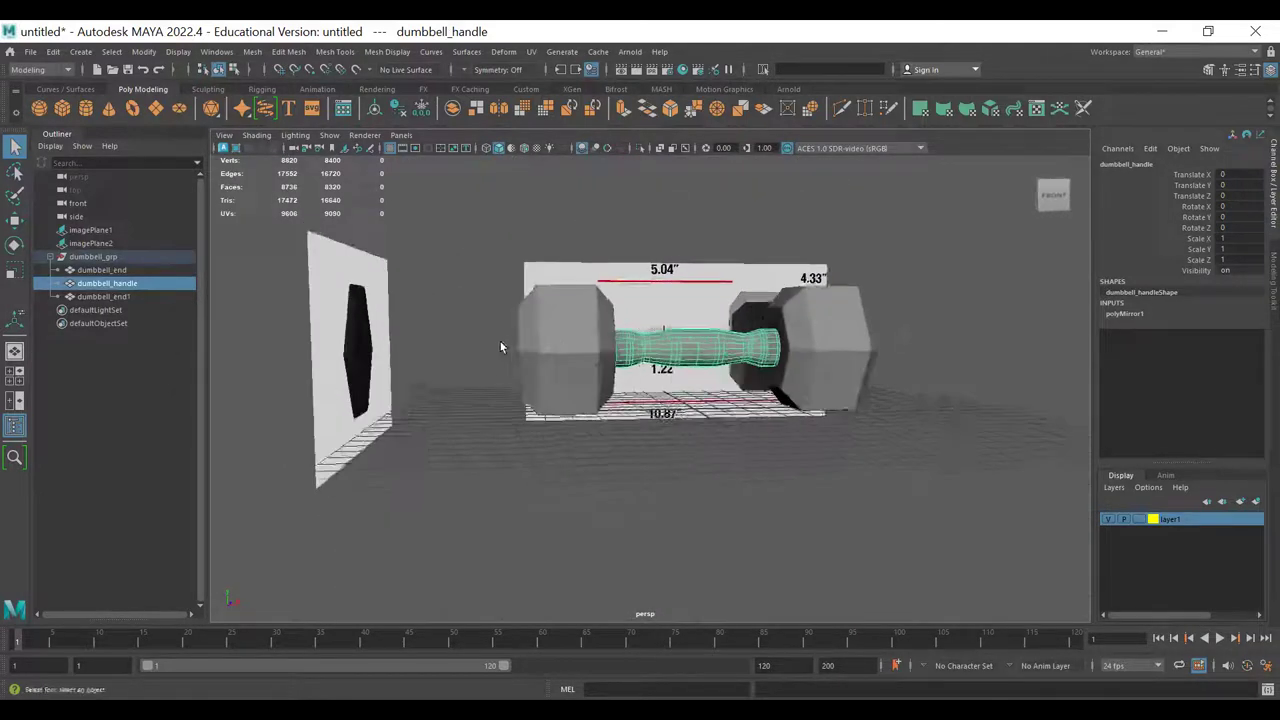
pyautogui.scroll(4, 504, 330)
pyautogui.click(517, 298)
pyautogui.keyDown('alt'); pyautogui.moveTo(666, 364); pyautogui.dragTo(540, 350); pyautogui.keyUp('alt')
pyautogui.click(700, 347)
pyautogui.click(548, 339)
pyautogui.click(656, 350)
pyautogui.click(540, 350)
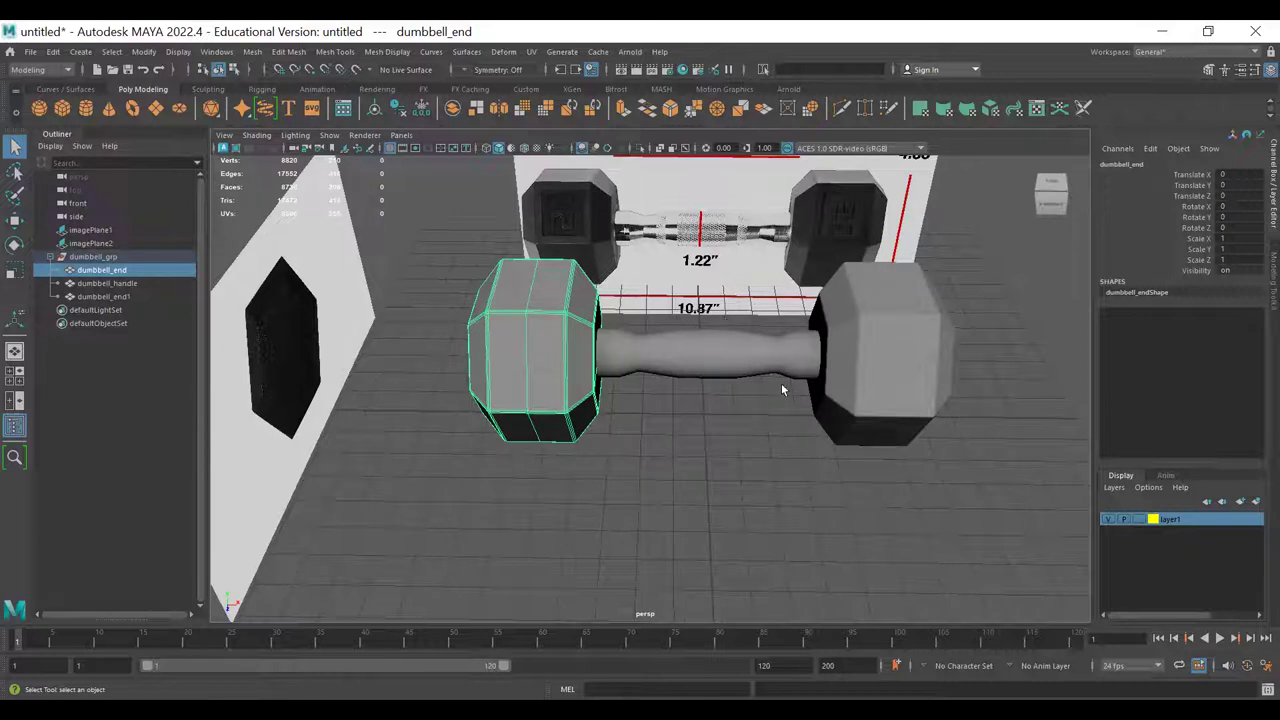
pyautogui.click(696, 476)
pyautogui.click(694, 358)
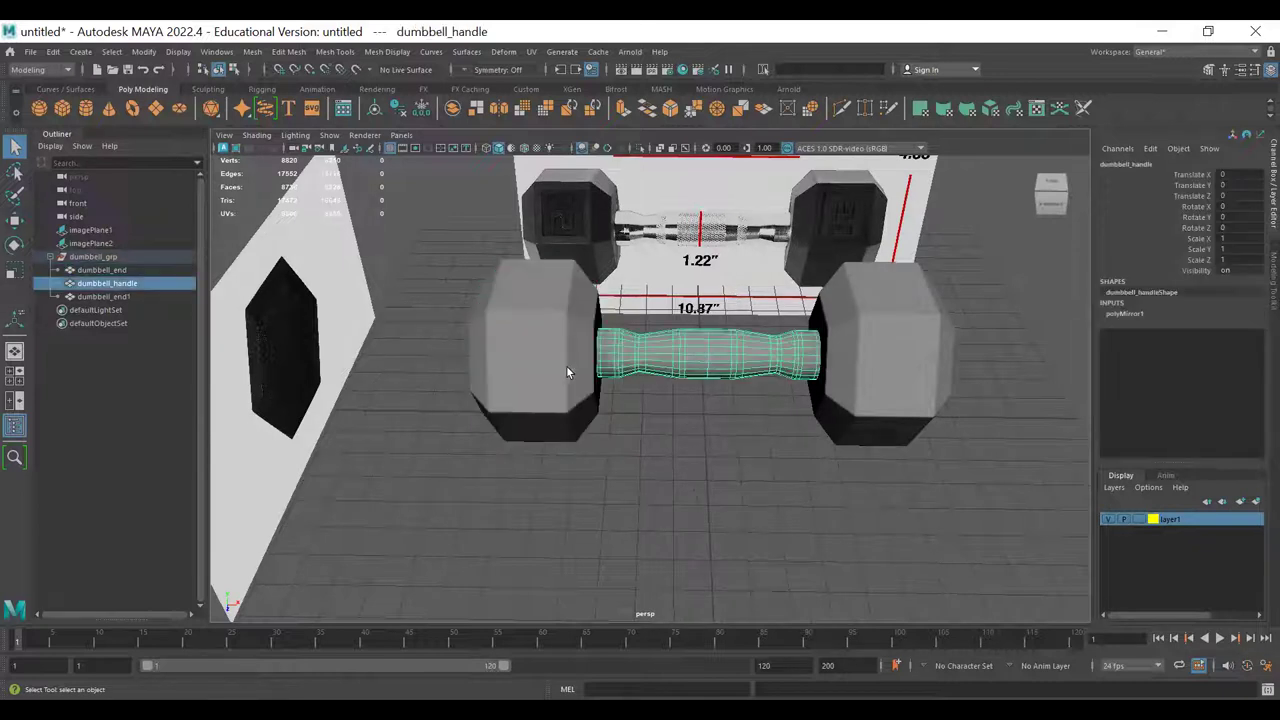
pyautogui.click(566, 365)
# - Open the UV Editor for dumbbell_handle
pyautogui.click(689, 357)
pyautogui.keyDown('alt'); pyautogui.moveTo(750, 400); pyautogui.dragTo(777, 366); pyautogui.keyUp('alt')
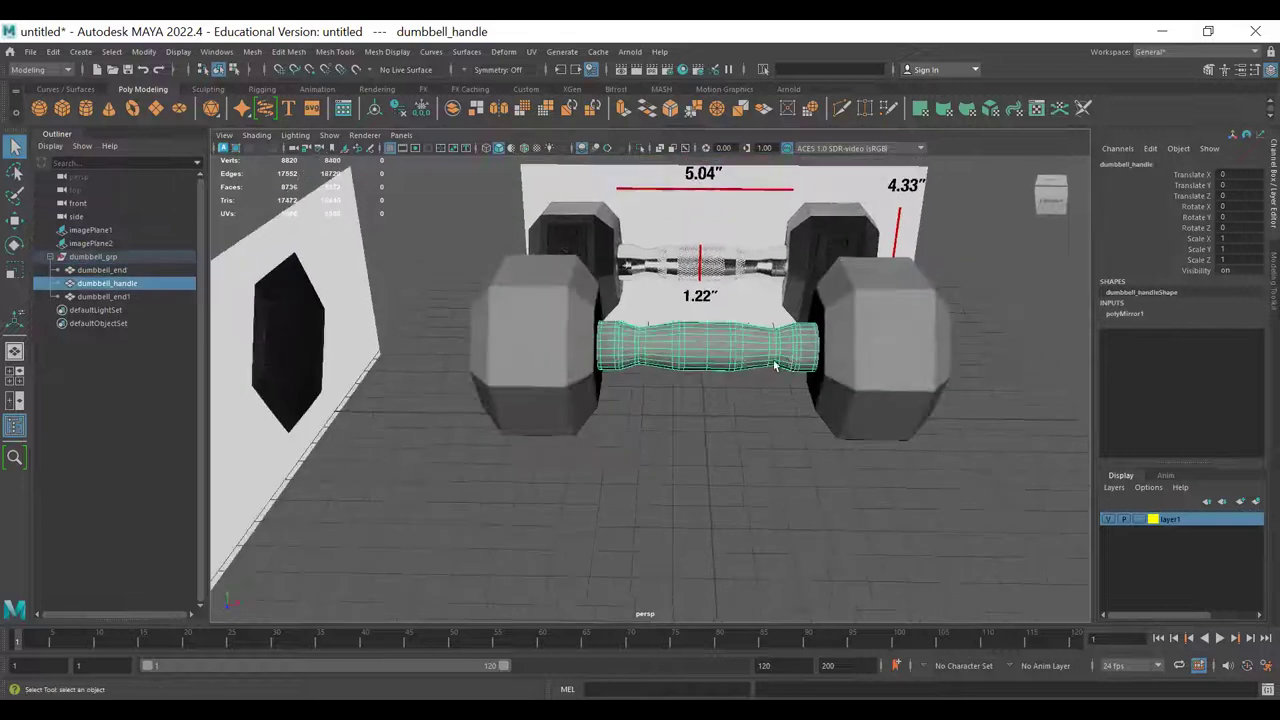
pyautogui.keyDown('alt'); pyautogui.moveTo(777, 366); pyautogui.dragTo(625, 367, button='right'); pyautogui.keyUp('alt')
pyautogui.keyDown('alt'); pyautogui.moveTo(625, 367); pyautogui.dragTo(617, 338); pyautogui.keyUp('alt')
pyautogui.scroll(5, 617, 338)
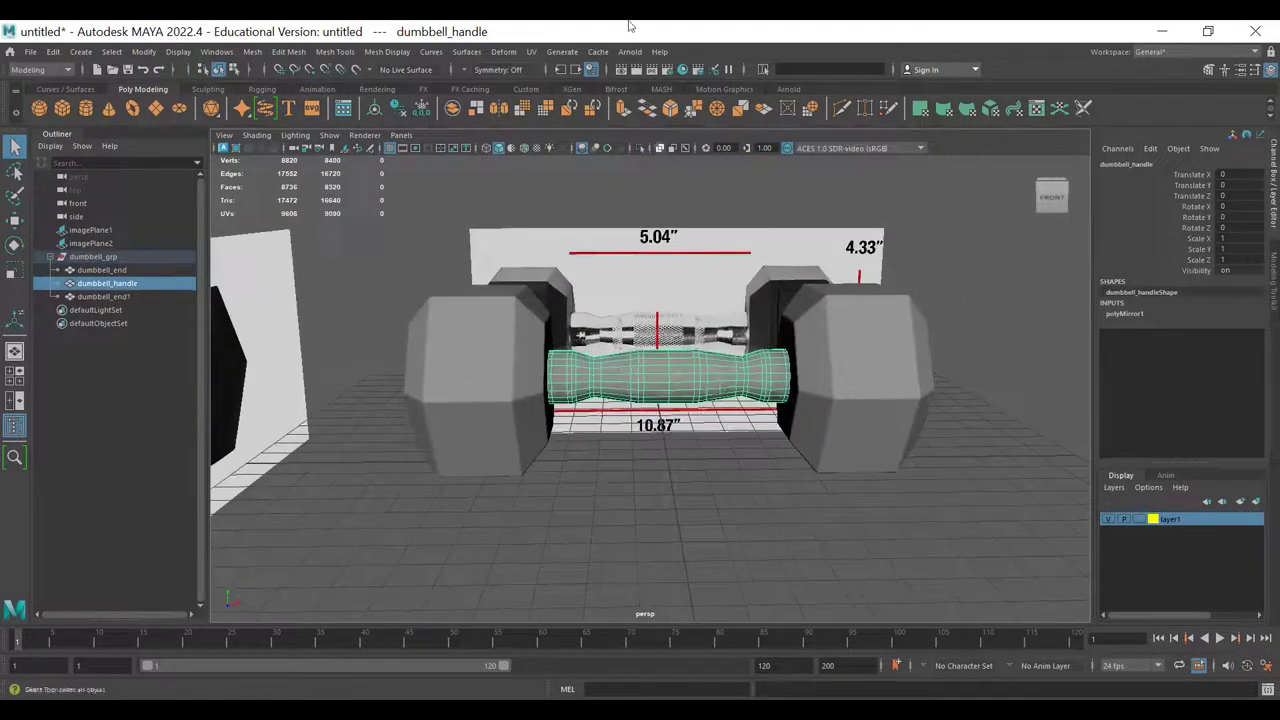
pyautogui.click(531, 52)
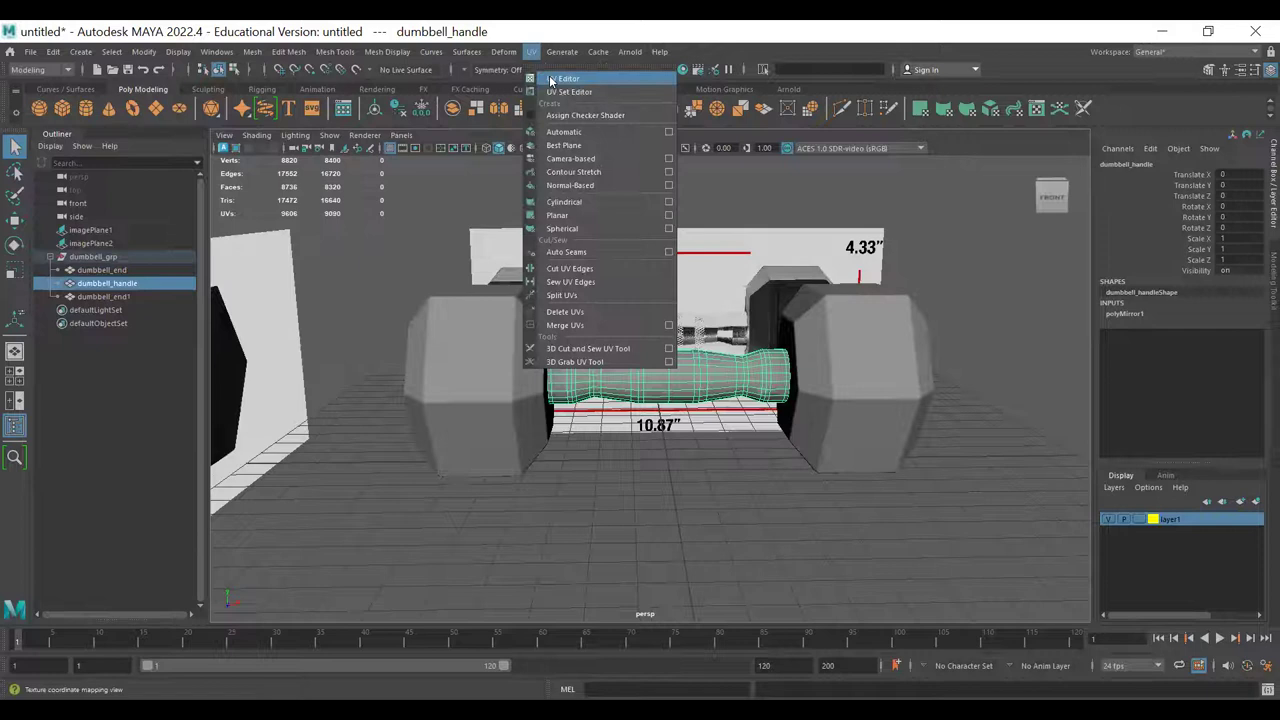
pyautogui.click(563, 80)
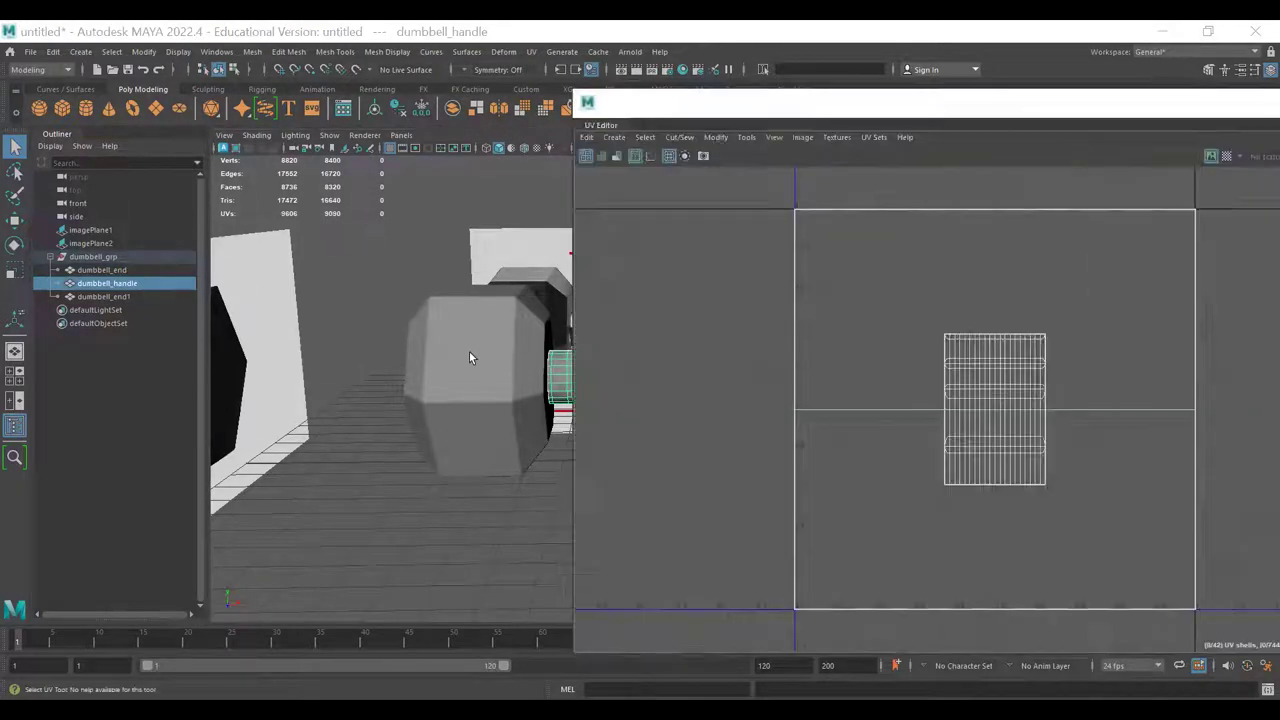
# - Examine the seams on the handle against its UV layout, and turn on shaded UV display to compare the two halves
pyautogui.keyDown('alt'); pyautogui.moveTo(445, 381); pyautogui.dragTo(309, 357, button='right'); pyautogui.keyUp('alt')
pyautogui.keyDown('alt'); pyautogui.moveTo(309, 357); pyautogui.dragTo(362, 404); pyautogui.keyUp('alt')
pyautogui.keyDown('alt'); pyautogui.moveTo(475, 451); pyautogui.dragTo(414, 435, button='middle'); pyautogui.keyUp('alt')
pyautogui.keyDown('alt'); pyautogui.moveTo(366, 363); pyautogui.dragTo(379, 395); pyautogui.keyUp('alt')
pyautogui.keyDown('alt'); pyautogui.moveTo(376, 392); pyautogui.dragTo(502, 413, button='right'); pyautogui.keyUp('alt')
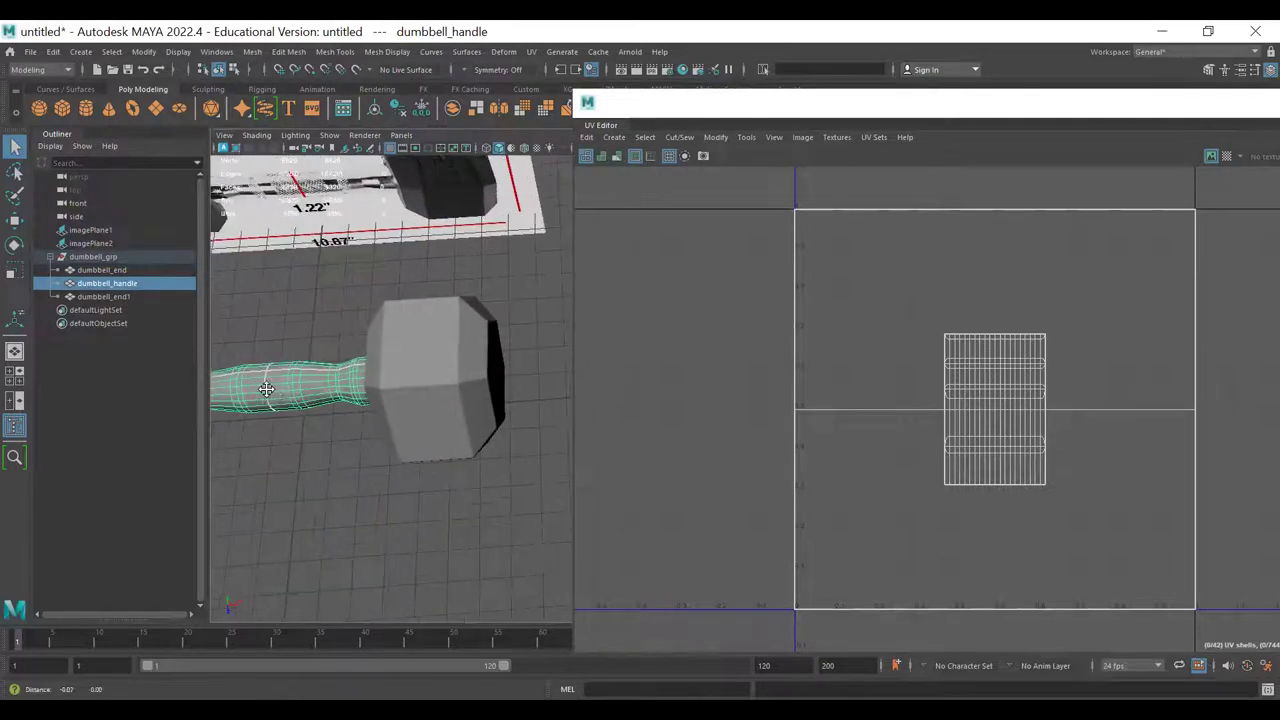
pyautogui.keyDown('alt'); pyautogui.moveTo(267, 387); pyautogui.dragTo(381, 376, button='middle'); pyautogui.keyUp('alt')
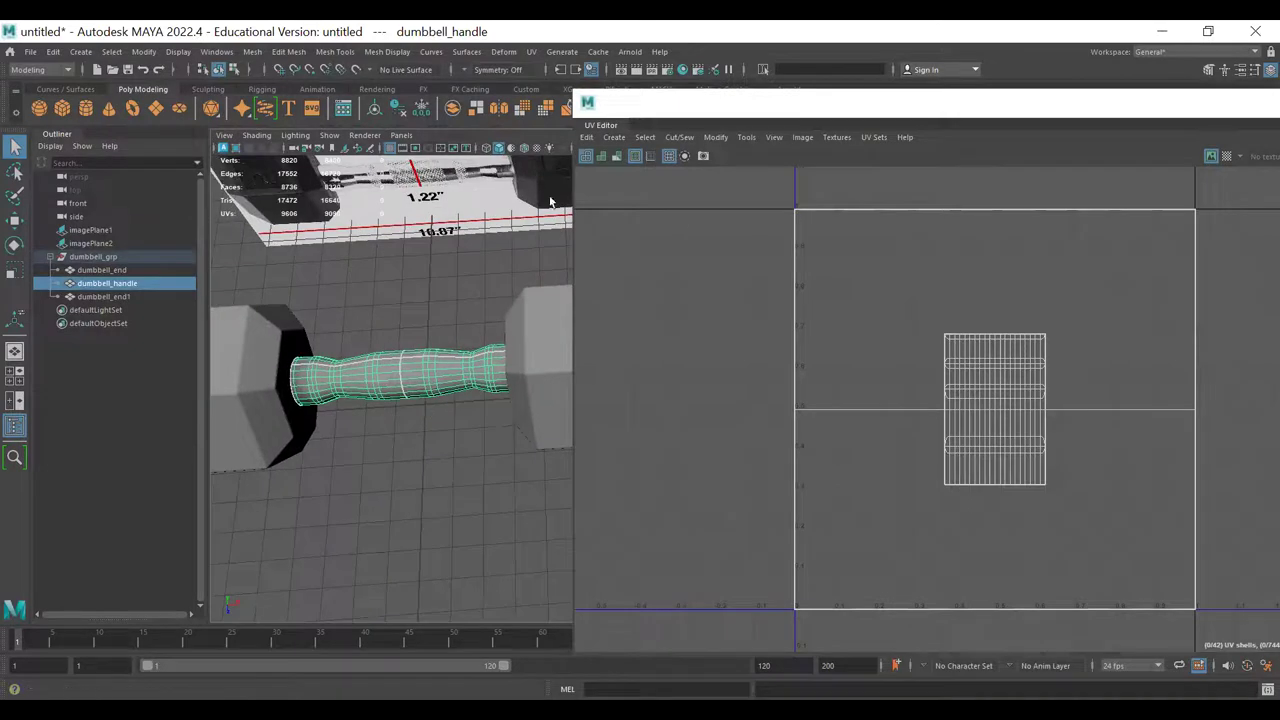
pyautogui.keyDown('alt'); pyautogui.moveTo(291, 380); pyautogui.dragTo(442, 415, button='right'); pyautogui.keyUp('alt')
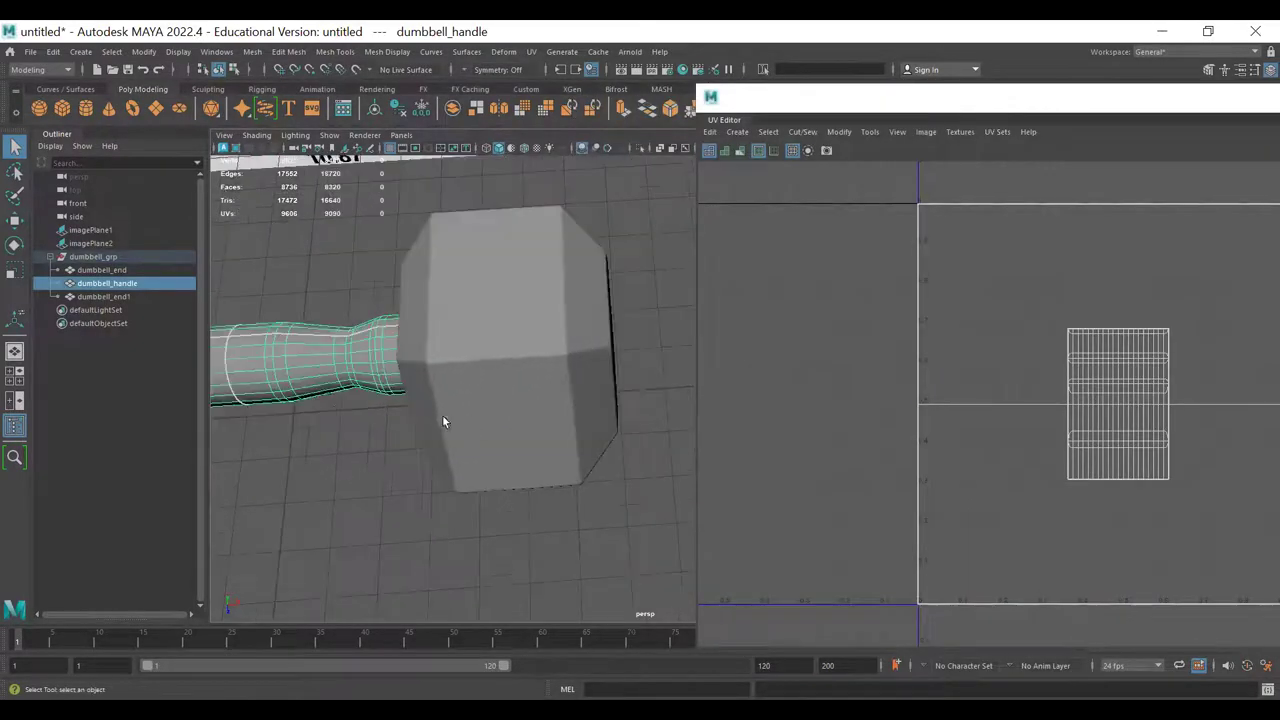
pyautogui.keyDown('alt'); pyautogui.moveTo(291, 392); pyautogui.dragTo(552, 395, button='middle'); pyautogui.keyUp('alt')
pyautogui.keyDown('alt'); pyautogui.moveTo(293, 367); pyautogui.dragTo(378, 376, button='right'); pyautogui.keyUp('alt')
pyautogui.keyDown('alt'); pyautogui.moveTo(378, 375); pyautogui.dragTo(332, 438); pyautogui.keyUp('alt')
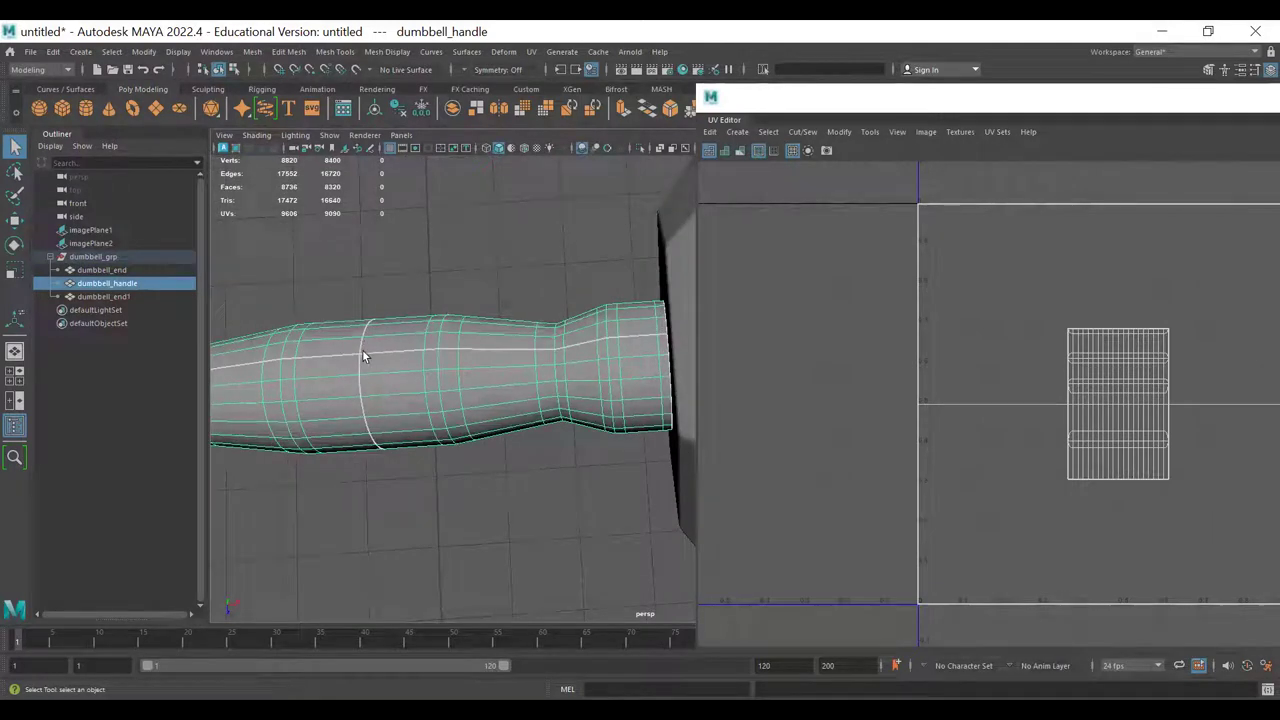
pyautogui.keyDown('alt'); pyautogui.moveTo(448, 349); pyautogui.dragTo(446, 322); pyautogui.keyUp('alt')
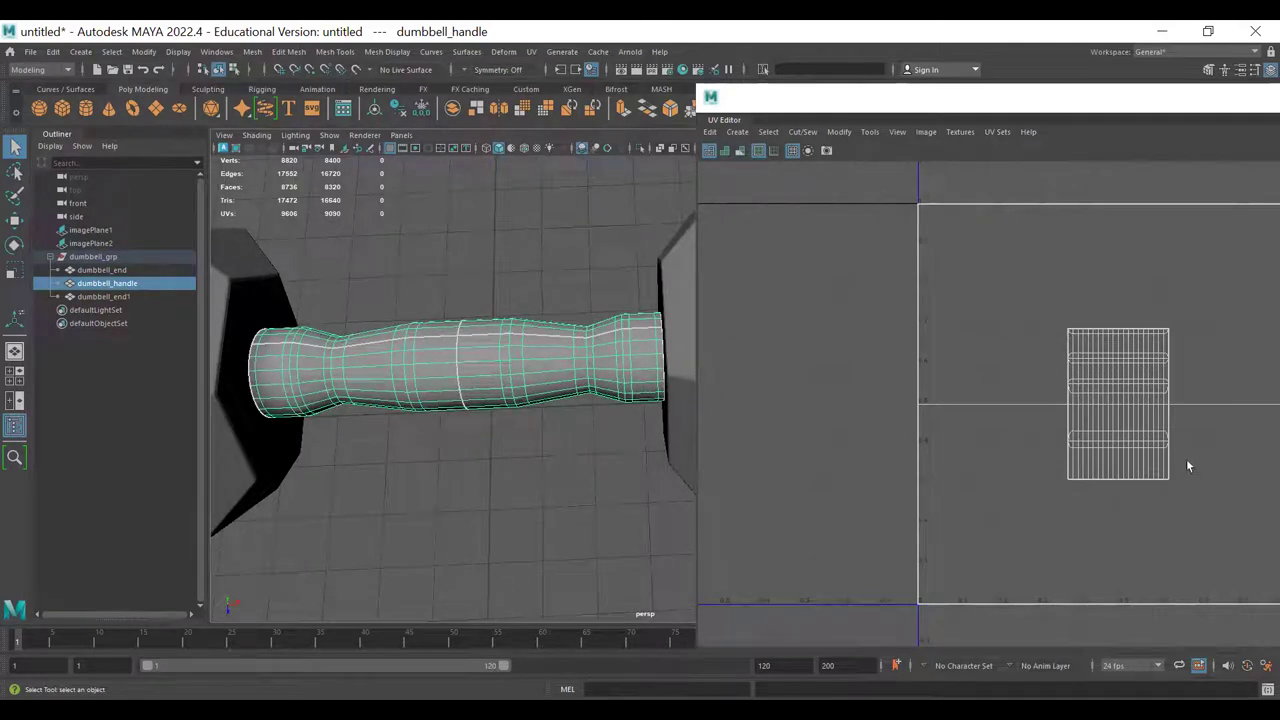
pyautogui.click(724, 152)
pyautogui.keyDown('alt'); pyautogui.moveTo(545, 326); pyautogui.dragTo(485, 312, button='middle'); pyautogui.keyUp('alt')
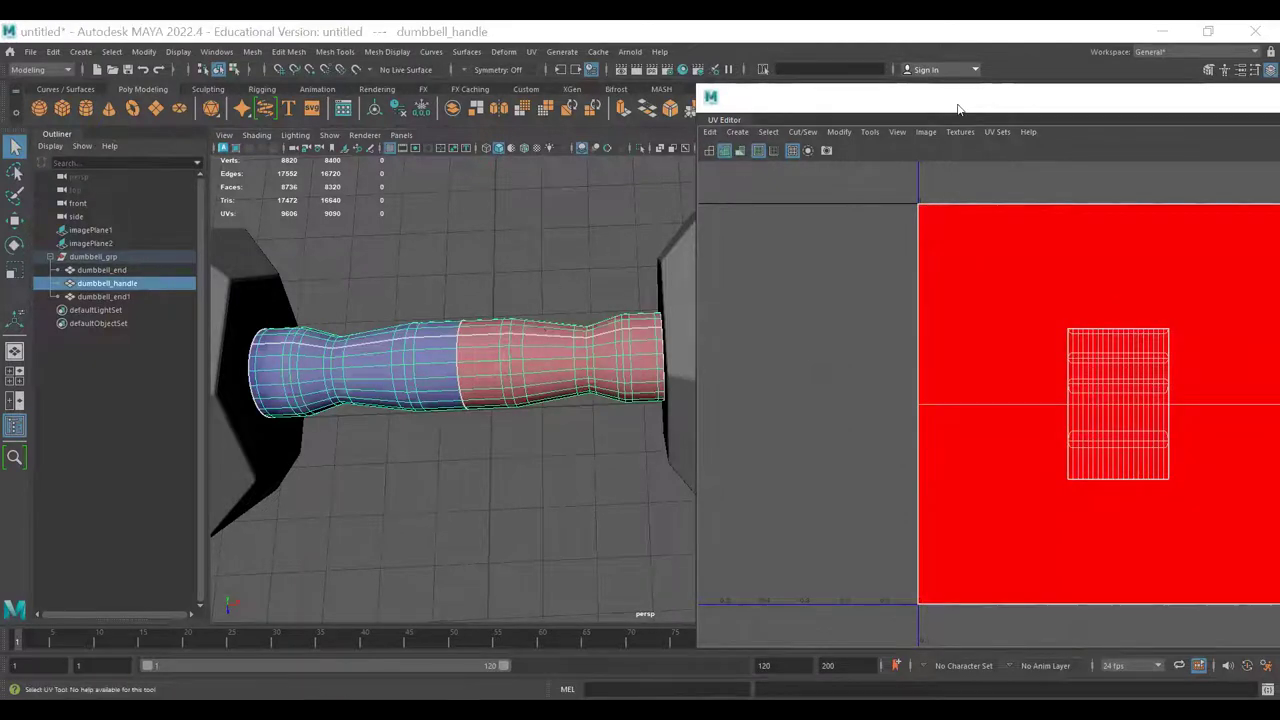
# - Create a polygon cylinder near the handle and examine its default UV layout for comparison
pyautogui.moveTo(748, 120); pyautogui.dragTo(491, 111)
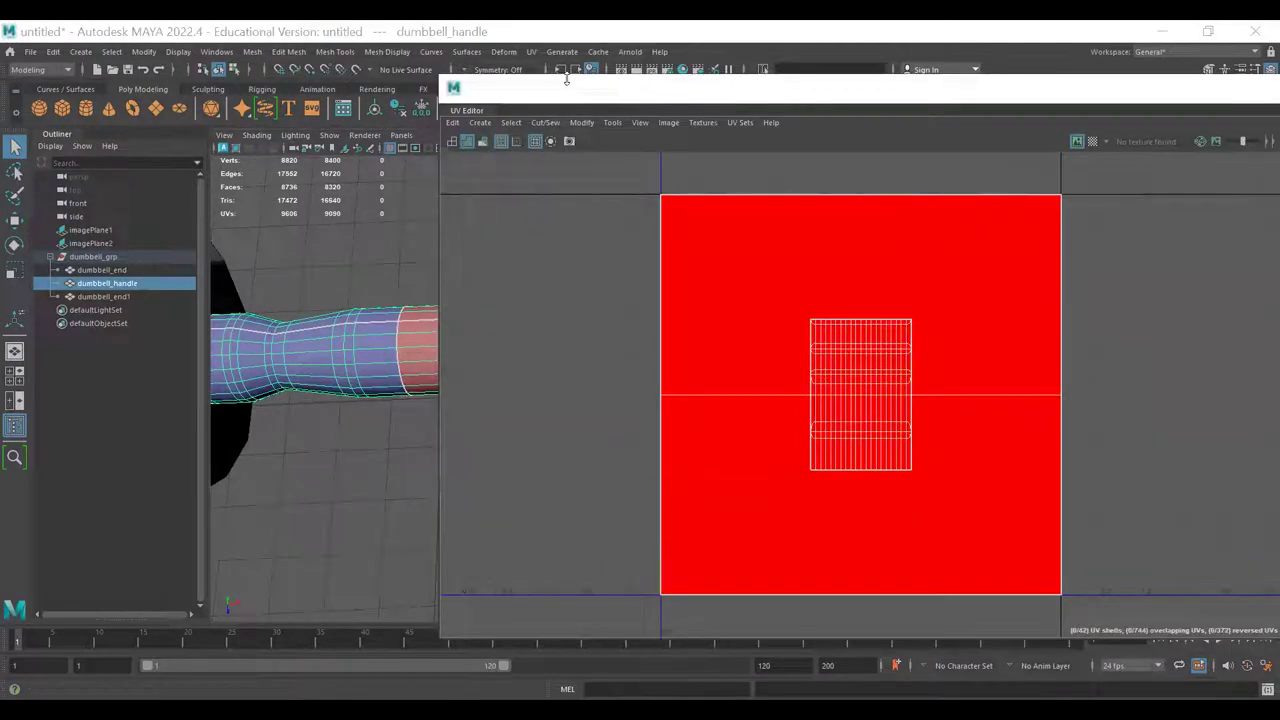
pyautogui.click(454, 346)
pyautogui.hotkey('ctrl', 'F11')
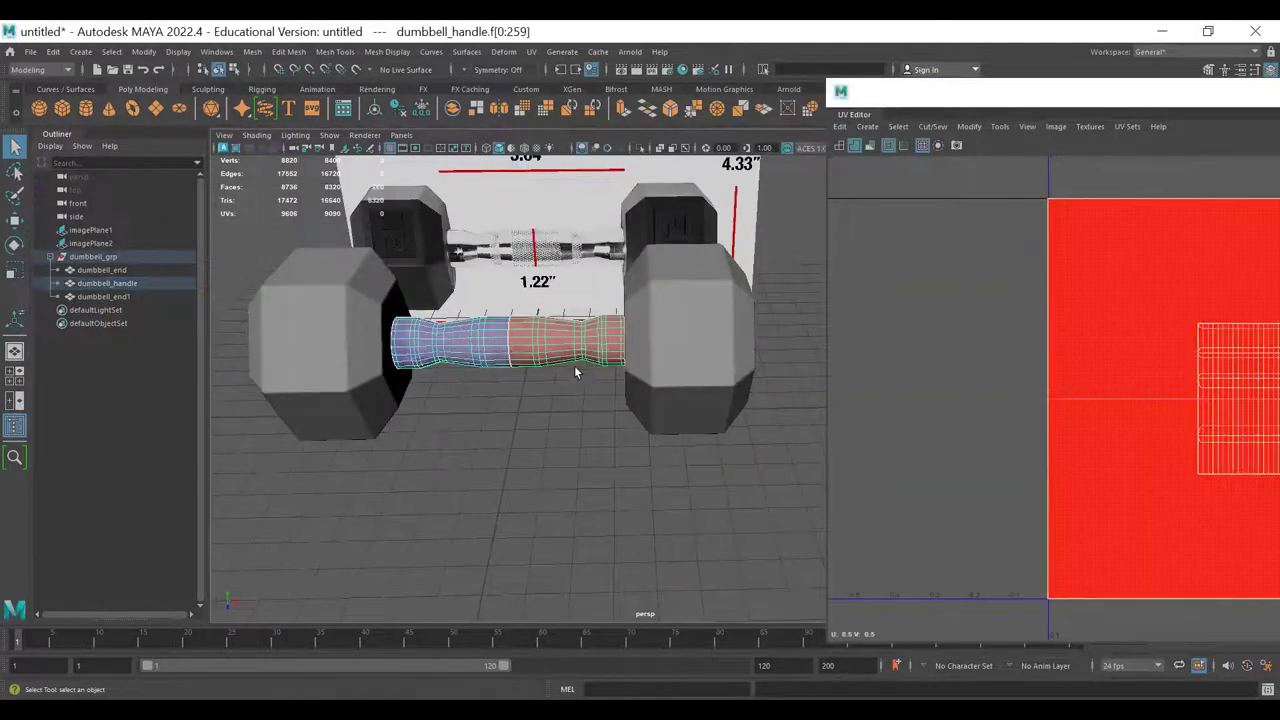
pyautogui.keyDown('alt'); pyautogui.moveTo(574, 365); pyautogui.dragTo(428, 393, button='middle'); pyautogui.keyUp('alt')
pyautogui.click(80, 106)
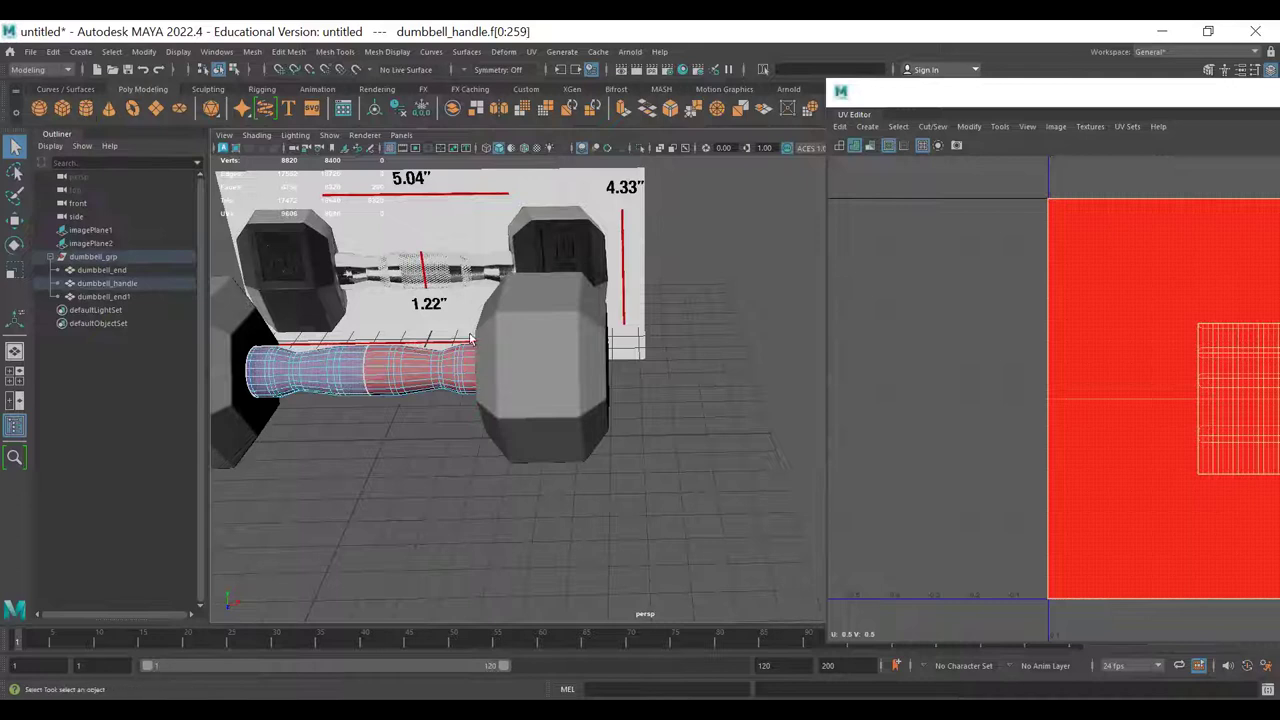
pyautogui.press('f')
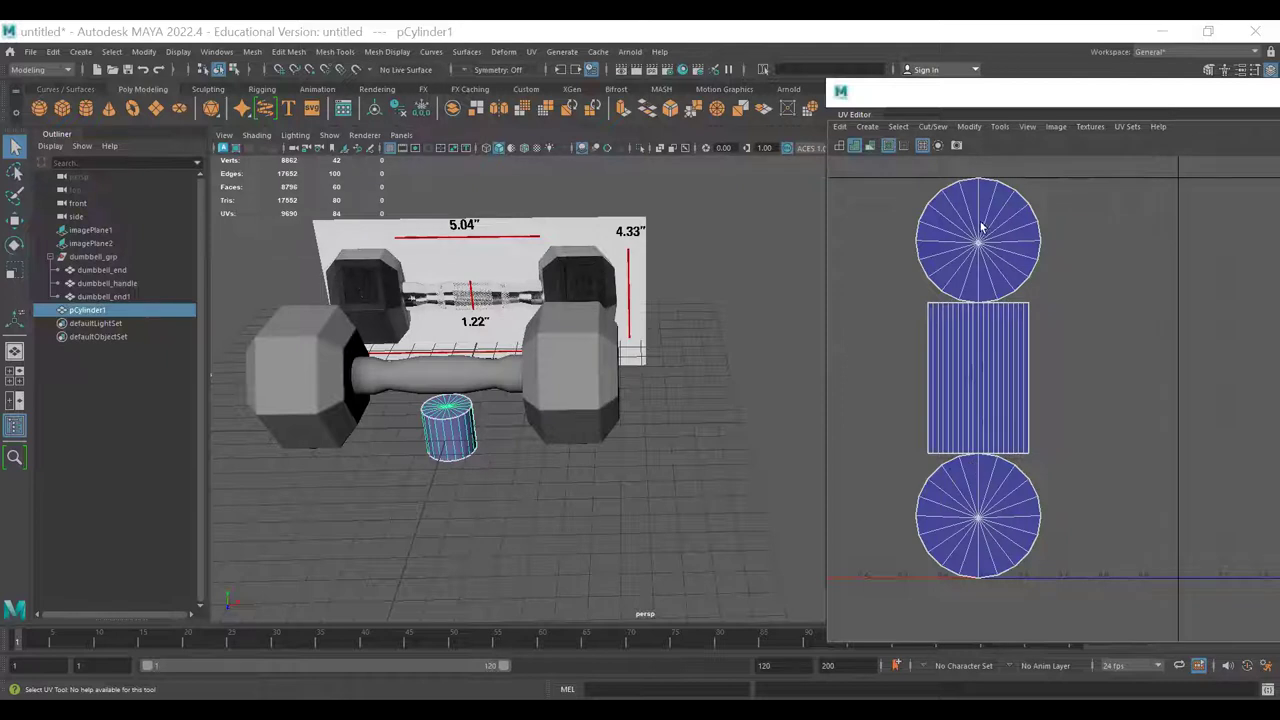
pyautogui.doubleClick(954, 359)
pyautogui.scroll(3, 506, 396)
# - Select all faces of dumbbell_handle through its UV layout and examine them in wireframe display
pyautogui.doubleClick(435, 388)
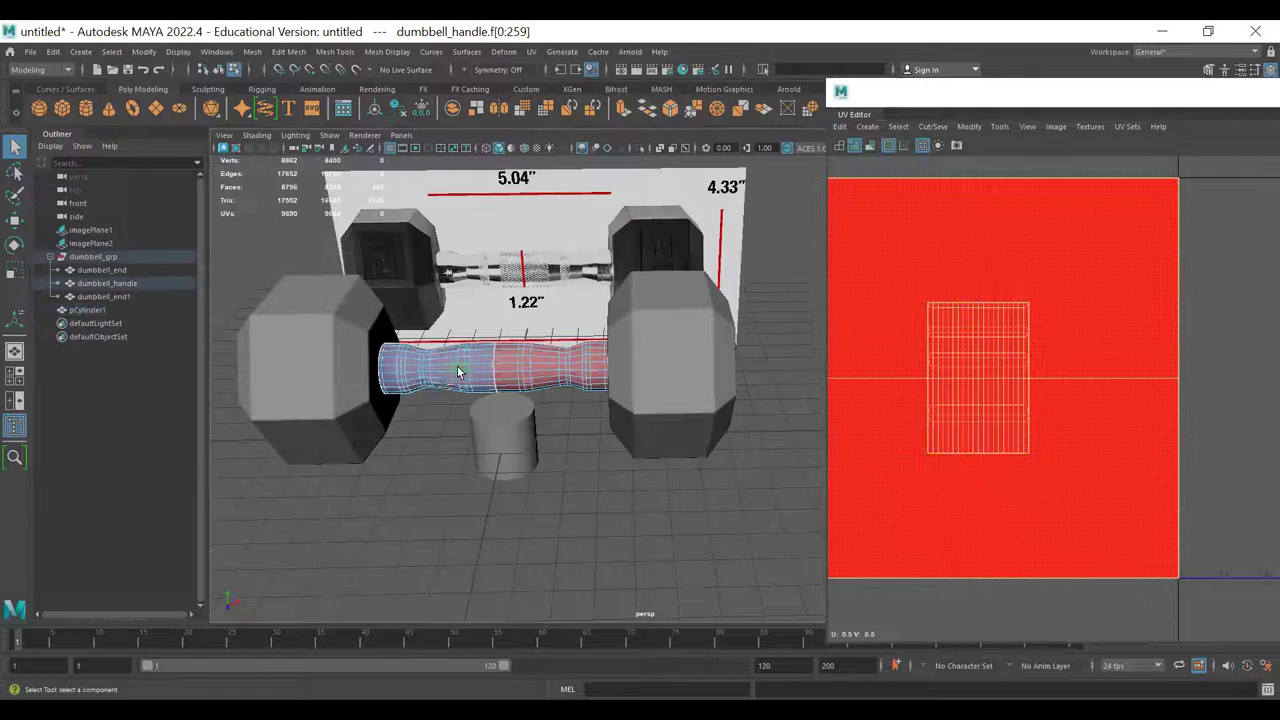
pyautogui.press('F8')
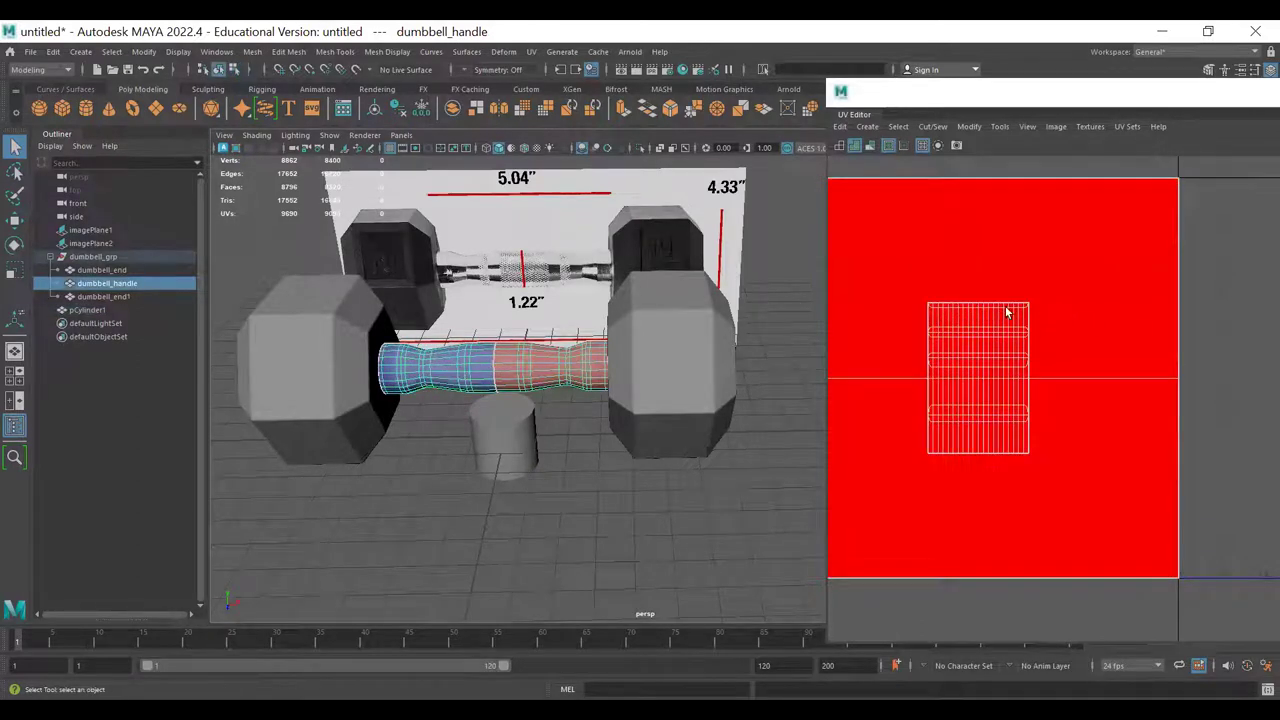
pyautogui.press('F11')
pyautogui.moveTo(1039, 273); pyautogui.dragTo(892, 485)
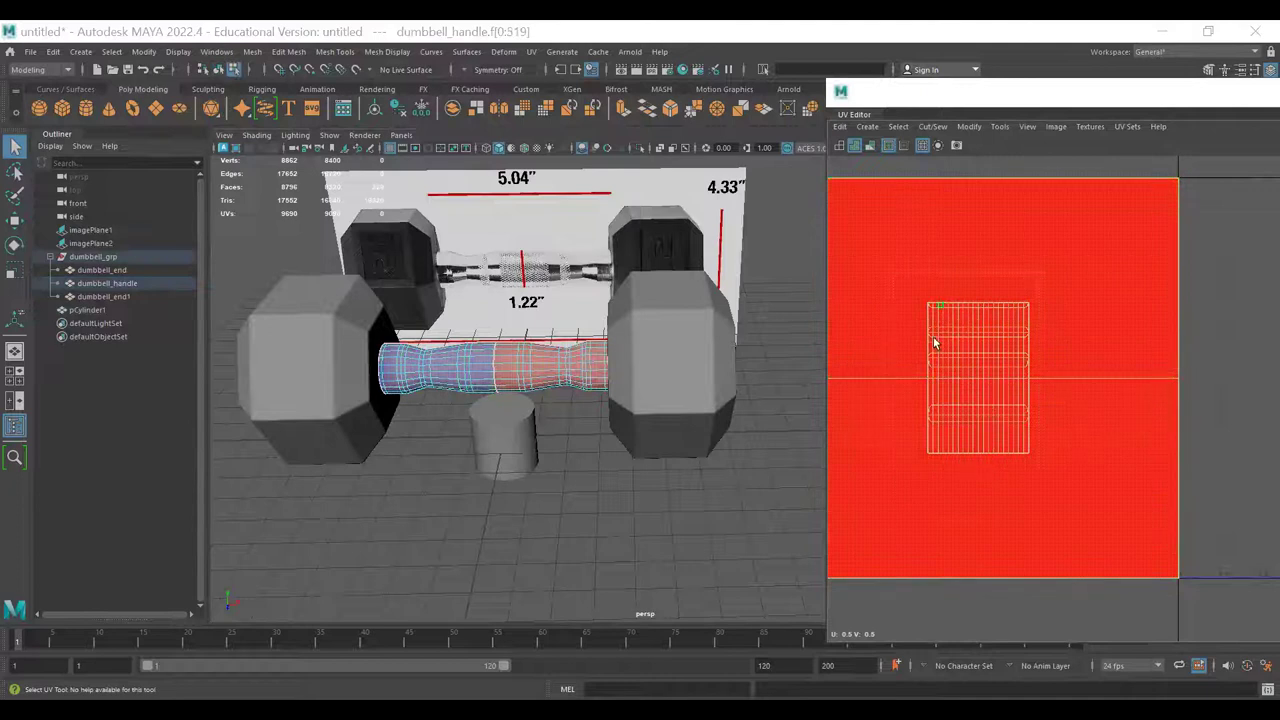
pyautogui.press('4')
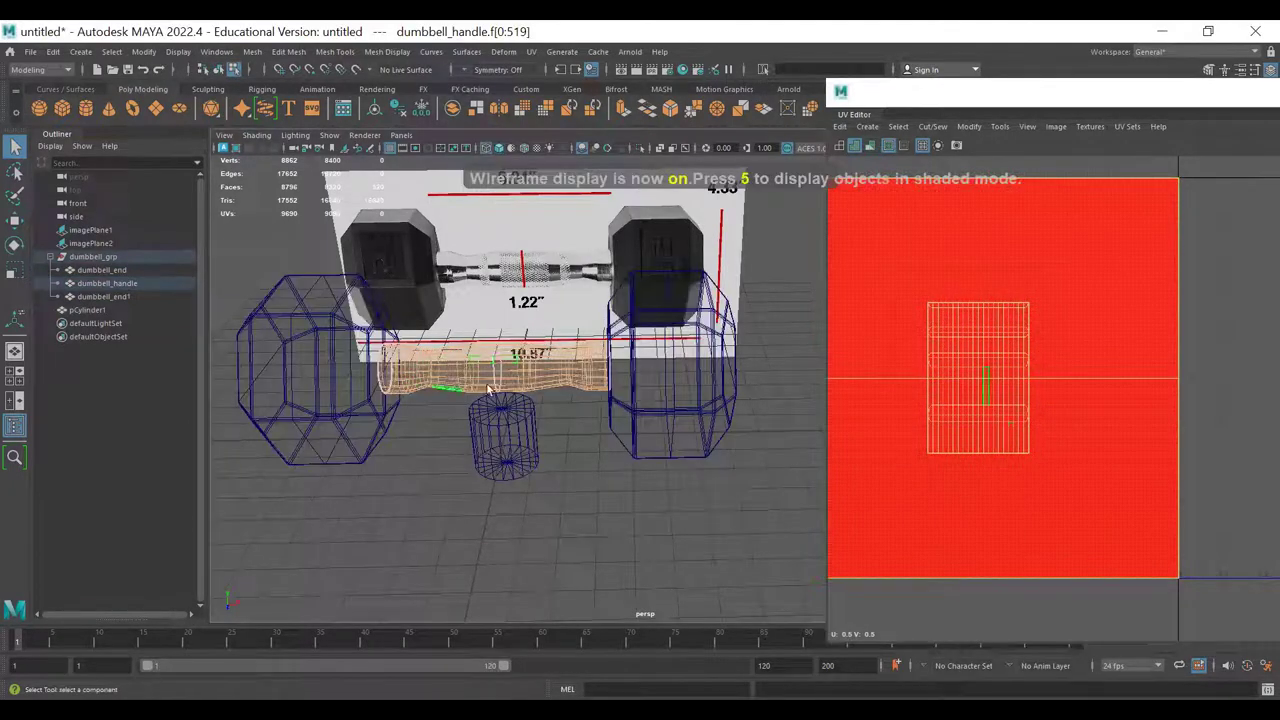
pyautogui.keyDown('alt'); pyautogui.moveTo(508, 386); pyautogui.dragTo(621, 336); pyautogui.keyUp('alt')
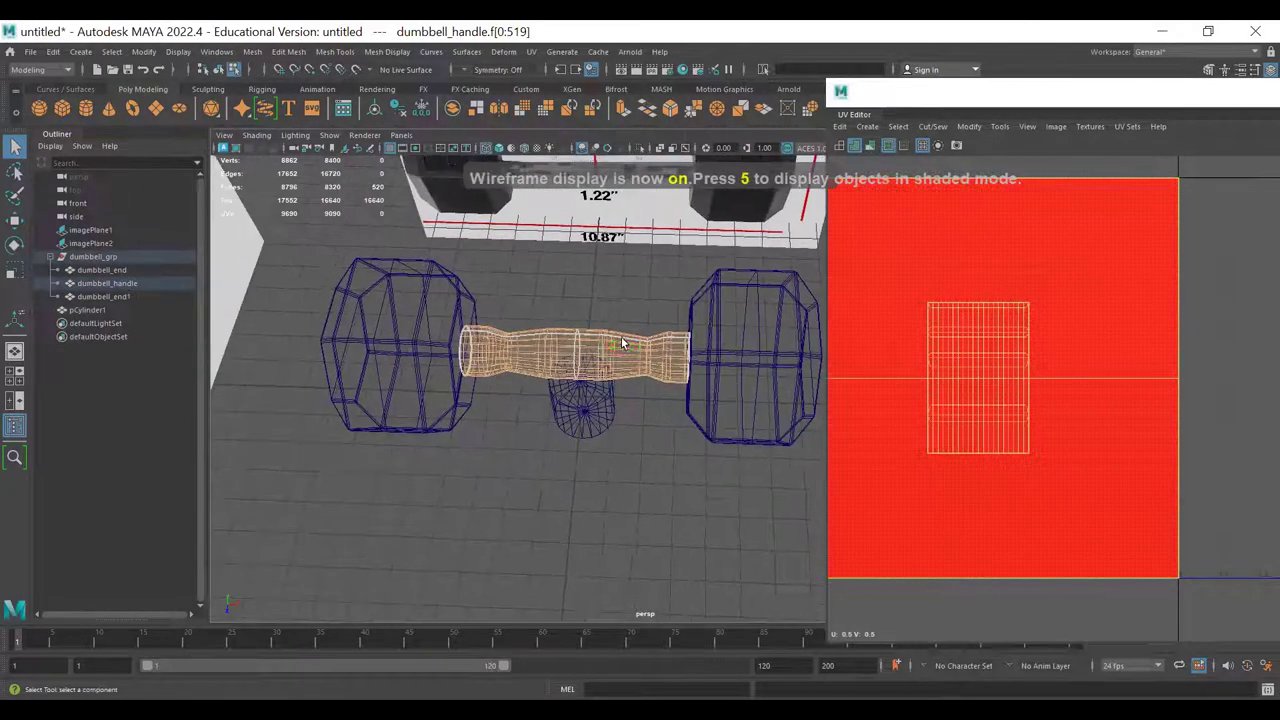
# - Select the oversized UV faces that fill the whole UV tile and locate them on the handle mesh
pyautogui.keyDown('alt'); pyautogui.moveTo(1112, 283); pyautogui.dragTo(1151, 410); pyautogui.keyUp('alt')
pyautogui.scroll(-3, 1151, 410)
pyautogui.moveTo(1226, 299); pyautogui.dragTo(728, 372)
pyautogui.keyDown('shift'); pyautogui.moveTo(1207, 541); pyautogui.dragTo(714, 694); pyautogui.keyUp('shift')
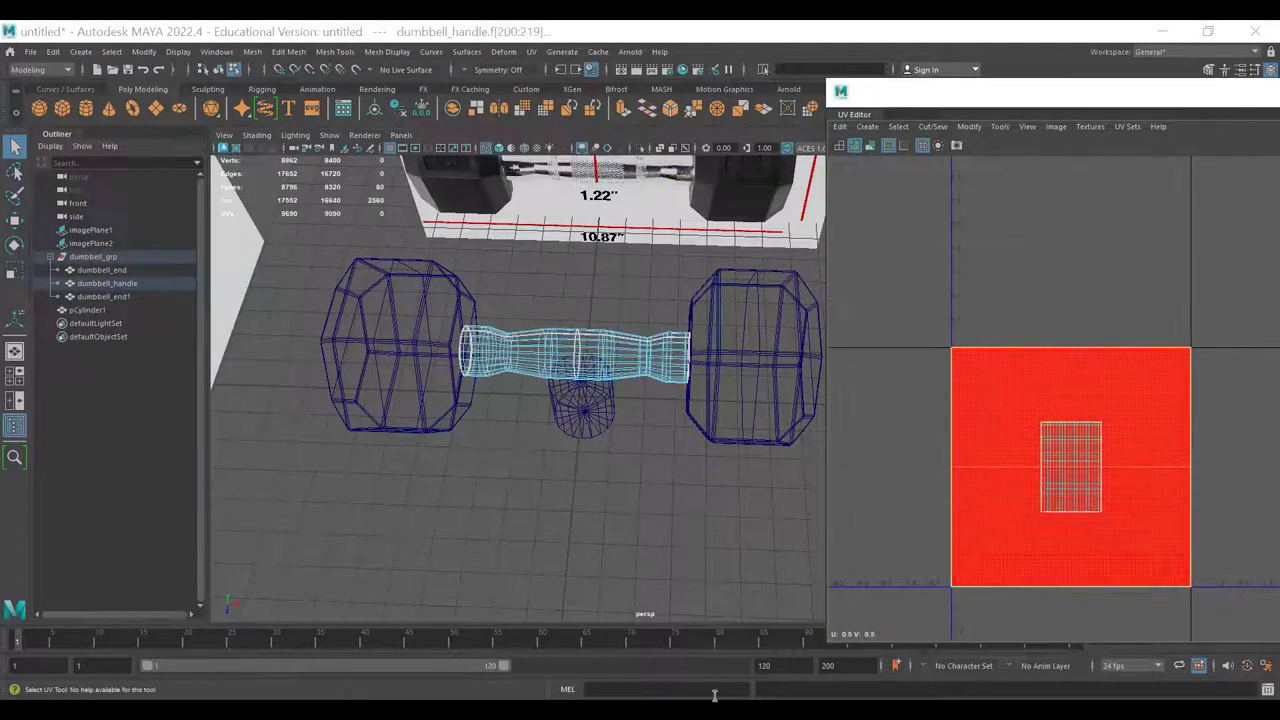
pyautogui.press('f')
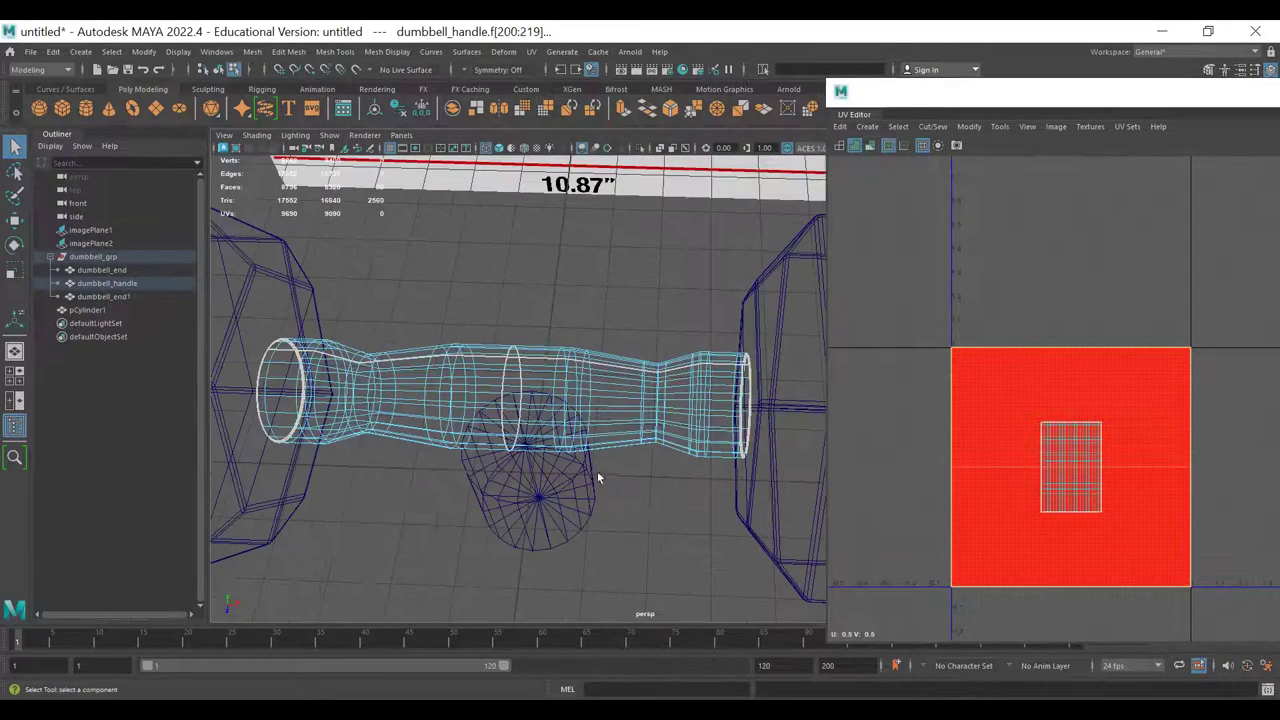
pyautogui.keyDown('alt'); pyautogui.moveTo(344, 480); pyautogui.dragTo(505, 455, button='middle'); pyautogui.keyUp('alt')
pyautogui.keyDown('alt'); pyautogui.moveTo(505, 455); pyautogui.dragTo(526, 440); pyautogui.keyUp('alt')
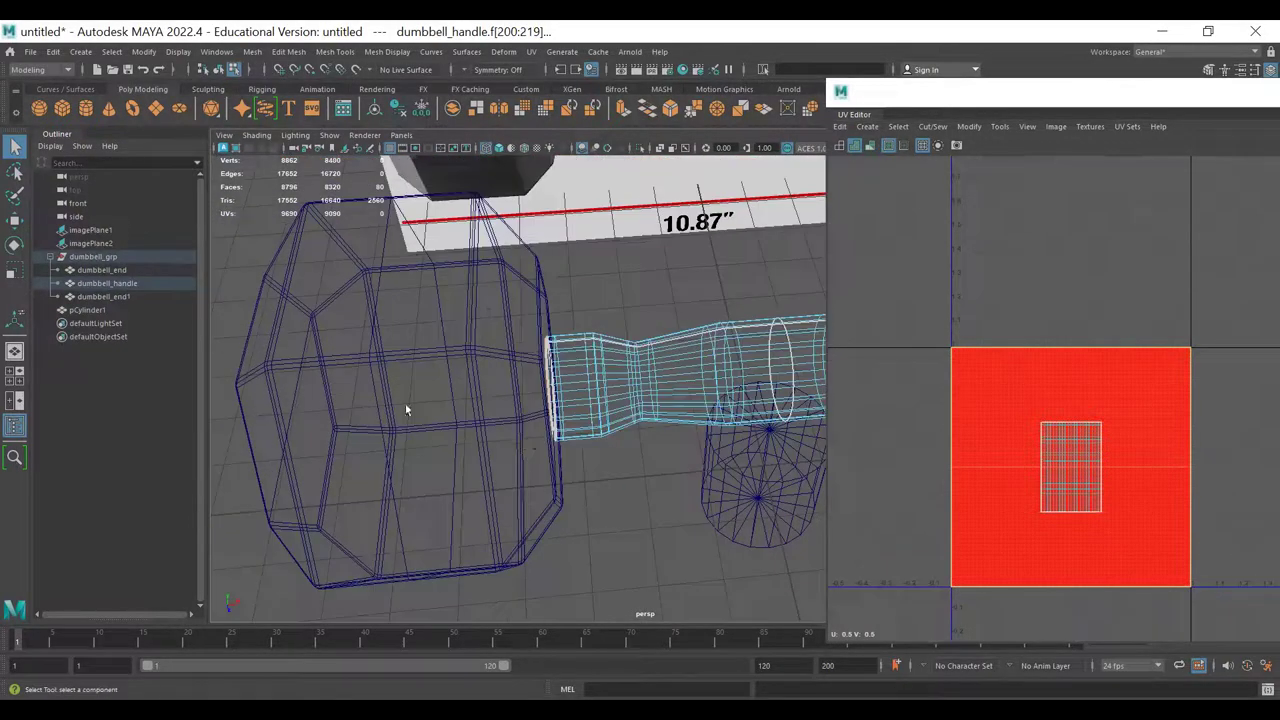
# - Examine the selected ring of faces at the handle's end up close, comparing shaded and wireframe display
pyautogui.press('5')
pyautogui.scroll(3, 417, 406)
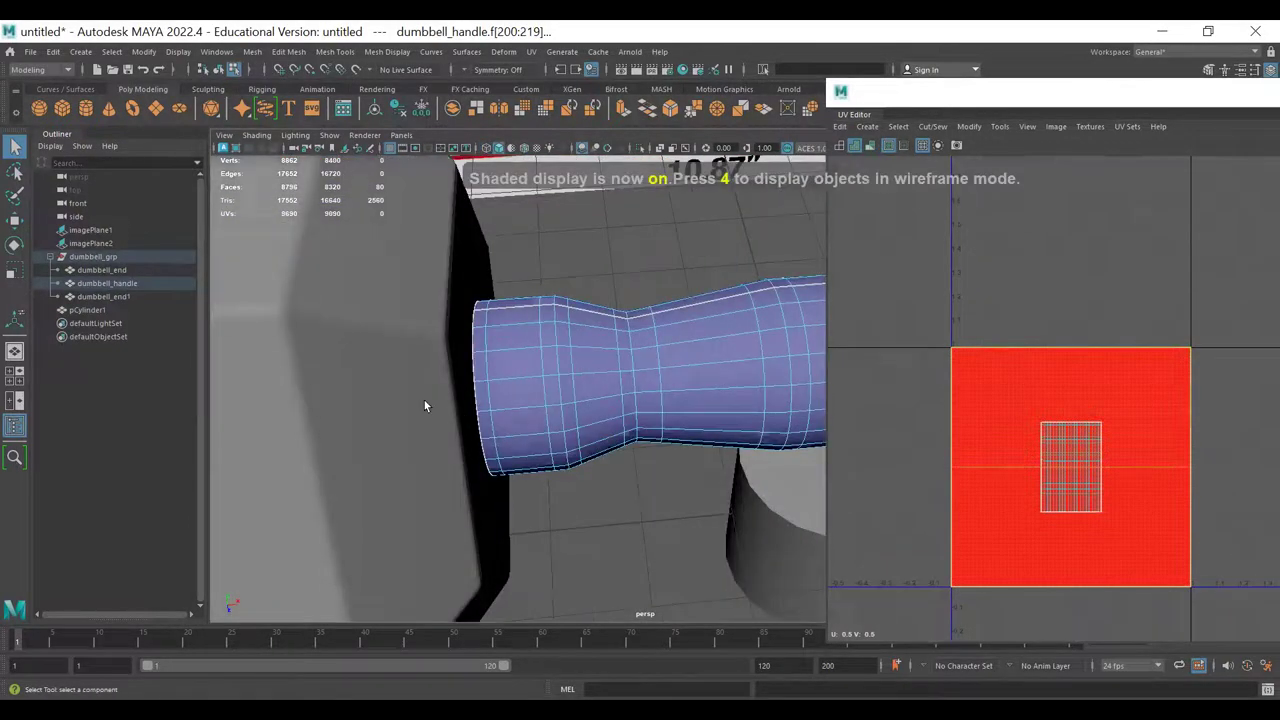
pyautogui.press('4')
pyautogui.keyDown('alt'); pyautogui.moveTo(318, 384); pyautogui.dragTo(390, 399); pyautogui.keyUp('alt')
pyautogui.keyDown('alt'); pyautogui.moveTo(390, 399); pyautogui.dragTo(586, 457, button='right'); pyautogui.keyUp('alt')
pyautogui.keyDown('alt'); pyautogui.moveTo(256, 374); pyautogui.dragTo(324, 368, button='middle'); pyautogui.keyUp('alt')
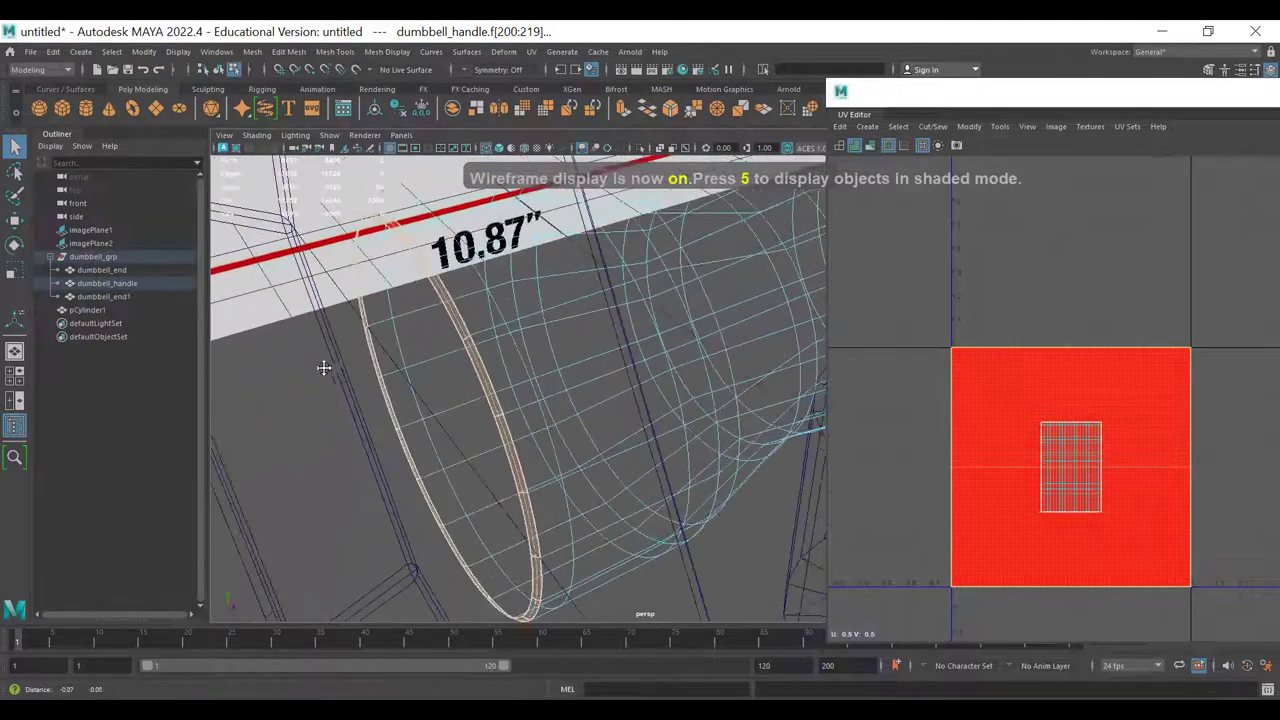
pyautogui.click(484, 370)
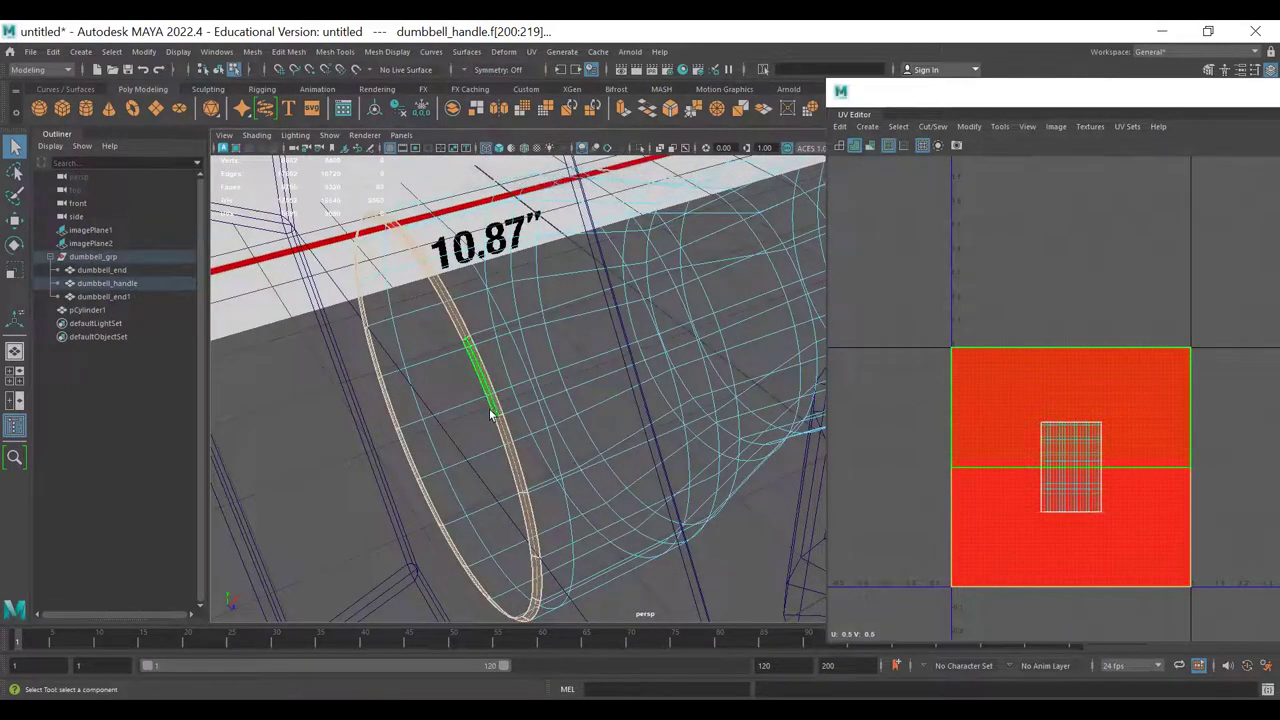
pyautogui.keyDown('alt'); pyautogui.moveTo(705, 435); pyautogui.dragTo(738, 482); pyautogui.keyUp('alt')
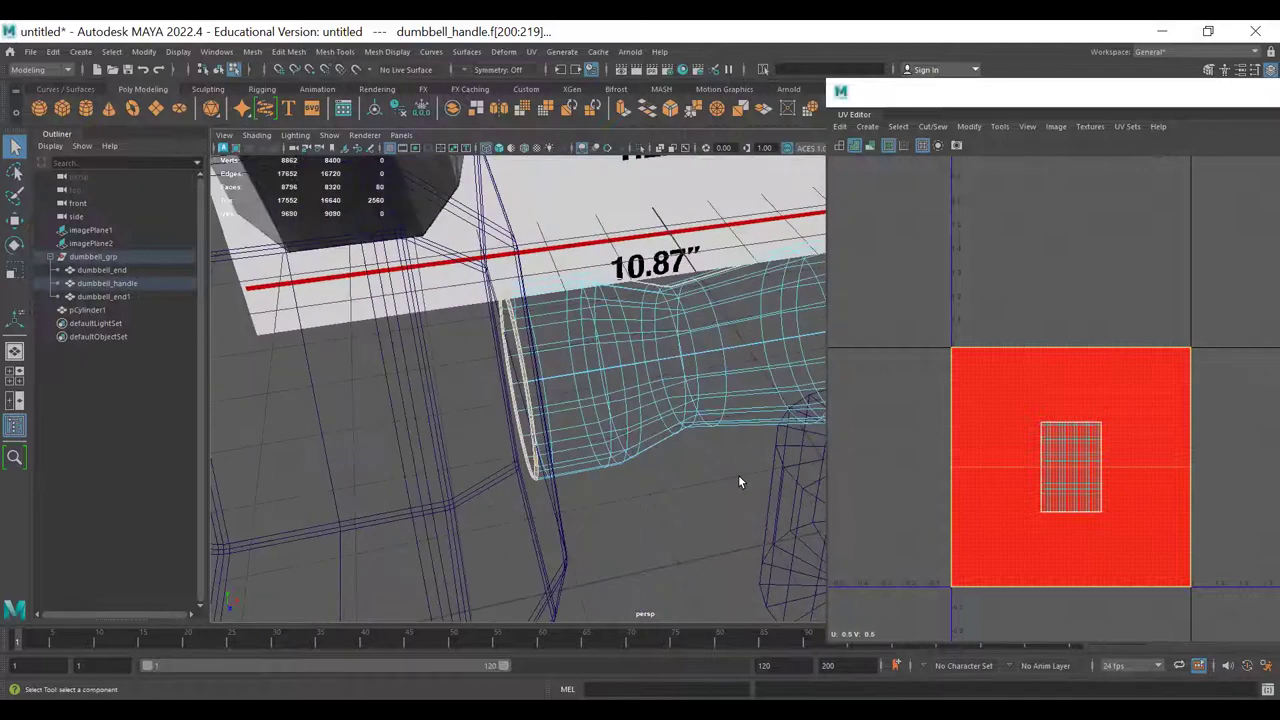
# - Return to shaded display and examine the UV shading of both handle halves next to the cylinder
pyautogui.press('5')
pyautogui.hotkey('alt', 'x')
pyautogui.keyDown('alt'); pyautogui.moveTo(740, 437); pyautogui.dragTo(583, 426, button='right'); pyautogui.keyUp('alt')
pyautogui.keyDown('alt'); pyautogui.moveTo(712, 386); pyautogui.dragTo(597, 377, button='middle'); pyautogui.keyUp('alt')
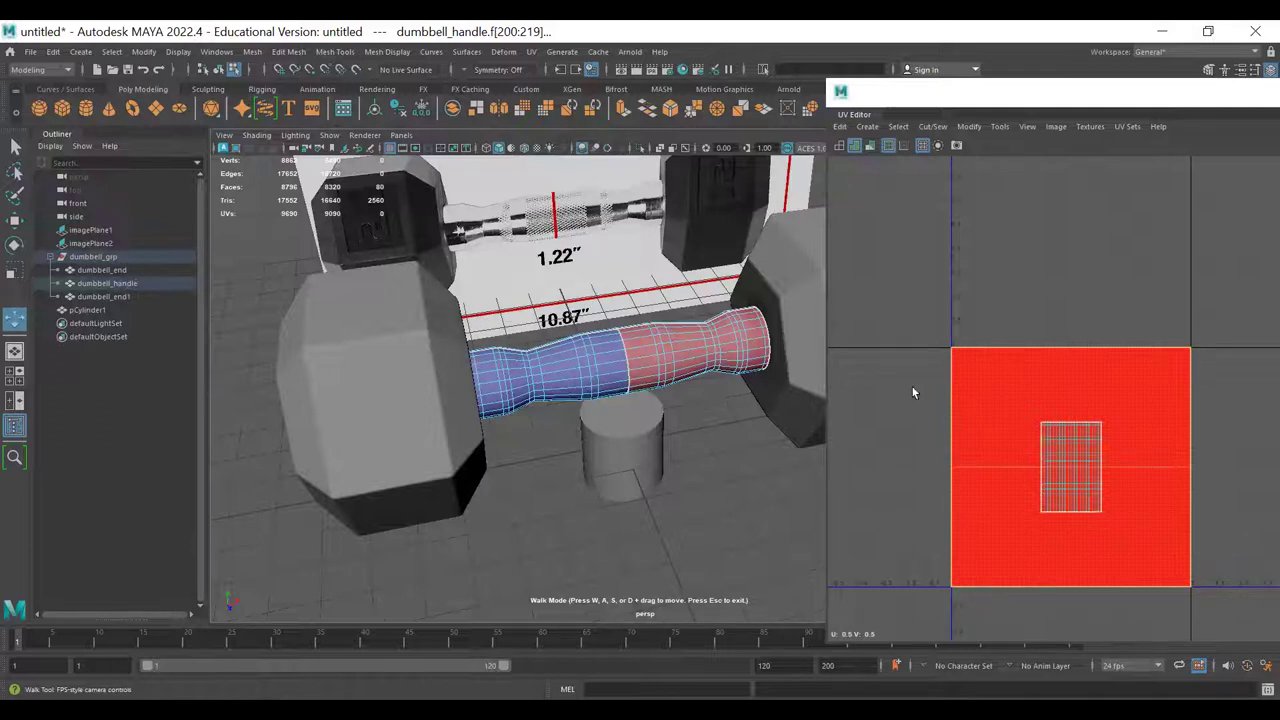
pyautogui.keyDown('alt'); pyautogui.moveTo(660, 405); pyautogui.dragTo(626, 405); pyautogui.keyUp('alt')
pyautogui.moveTo(629, 346); pyautogui.dragTo(650, 337)
pyautogui.keyDown('alt'); pyautogui.moveTo(409, 455); pyautogui.dragTo(524, 363, button='middle'); pyautogui.keyUp('alt')
pyautogui.click(15, 147)
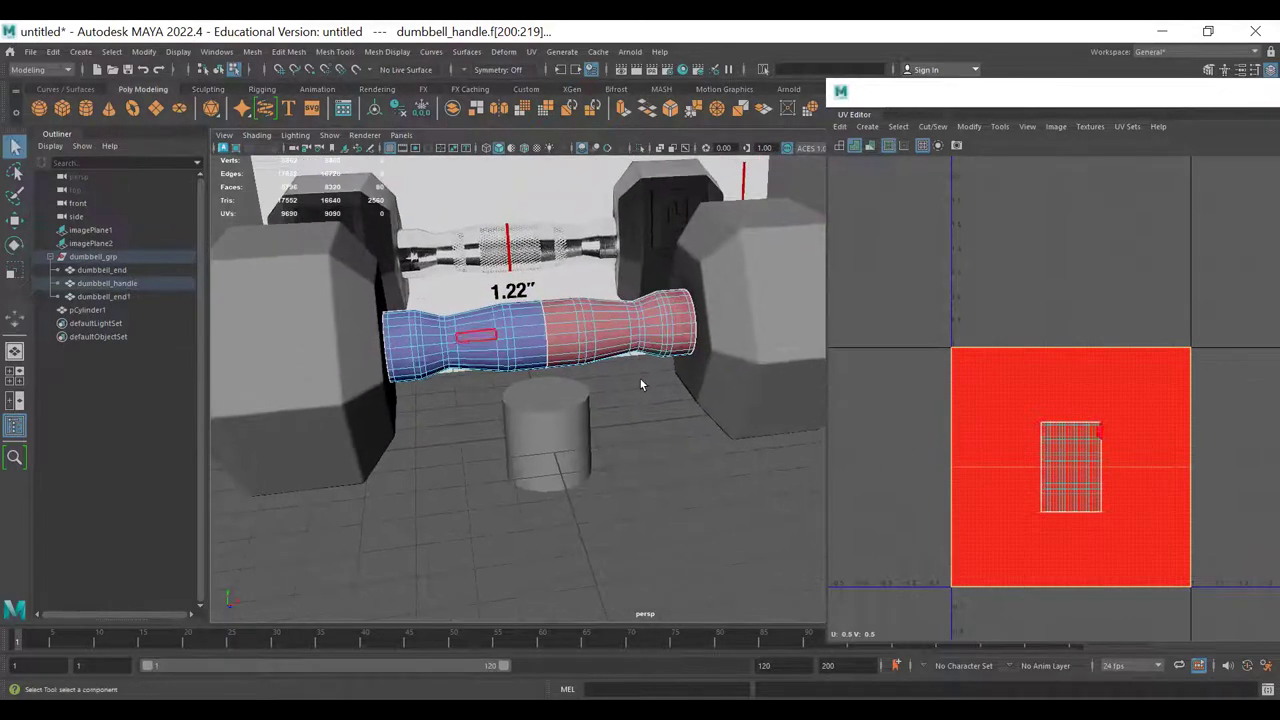
pyautogui.keyDown('alt'); pyautogui.moveTo(641, 384); pyautogui.dragTo(598, 375); pyautogui.keyUp('alt')
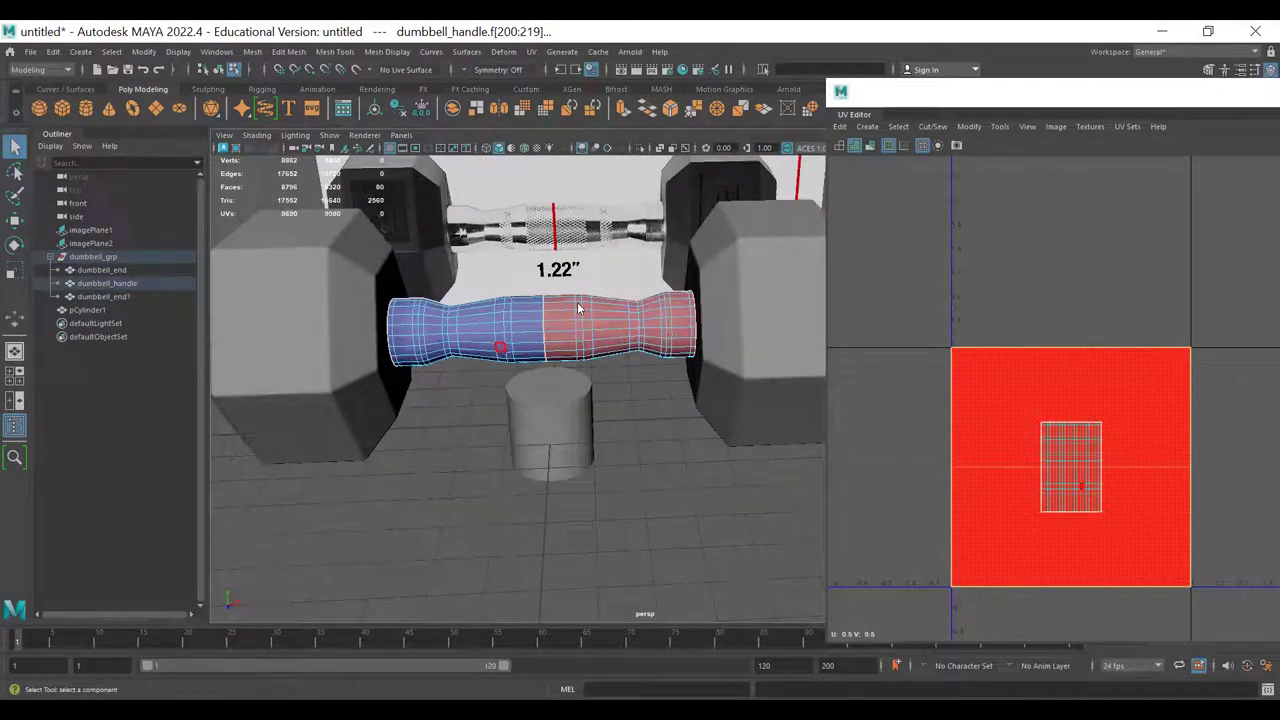
# - Delete the comparison cylinder pCylinder1
pyautogui.click(549, 405)
pyautogui.press('F8')
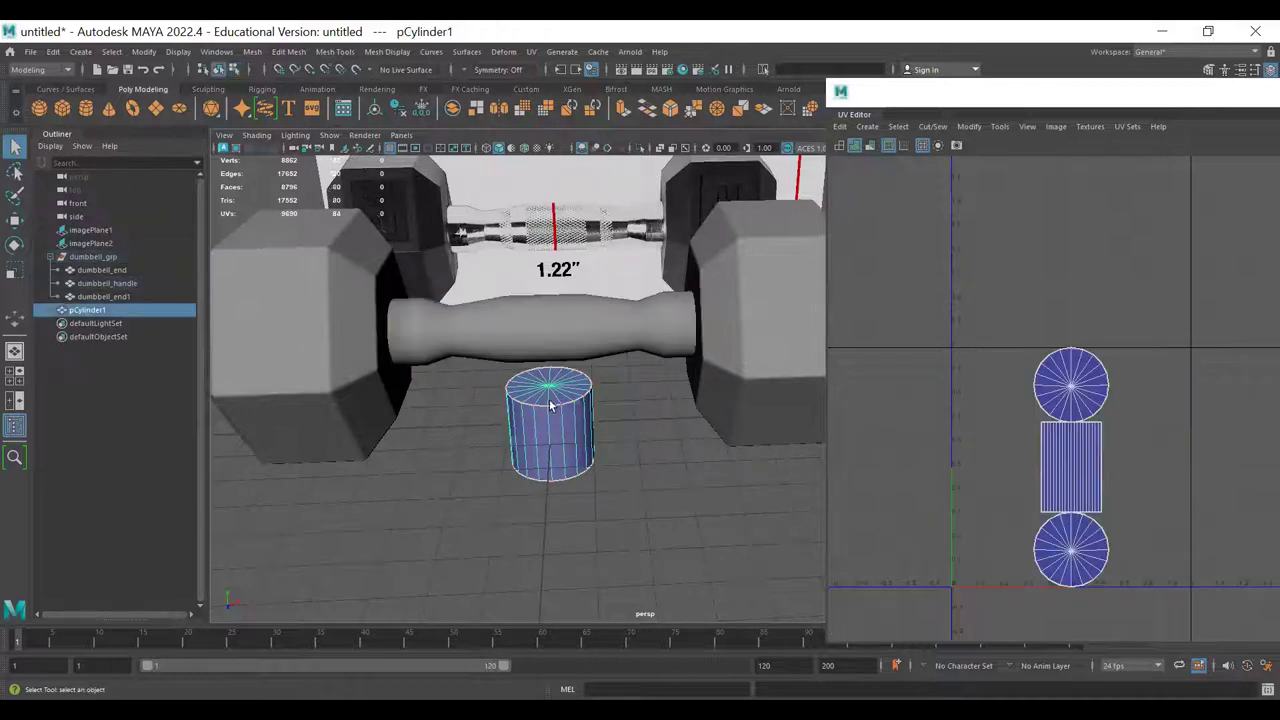
pyautogui.press('Delete')
# - Select dumbbell_handle and keep the UV commands open in a floating window over the perspective view
pyautogui.click(500, 325)
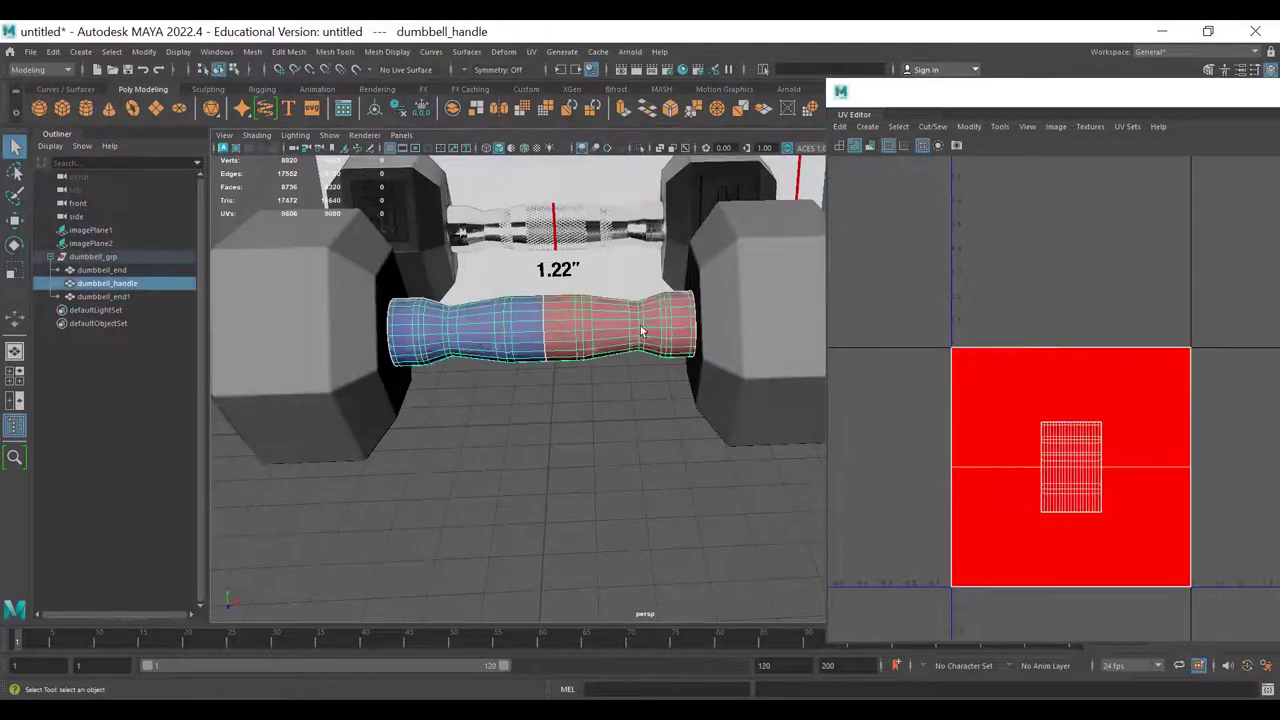
pyautogui.keyDown('alt'); pyautogui.moveTo(556, 312); pyautogui.dragTo(580, 348); pyautogui.keyUp('alt')
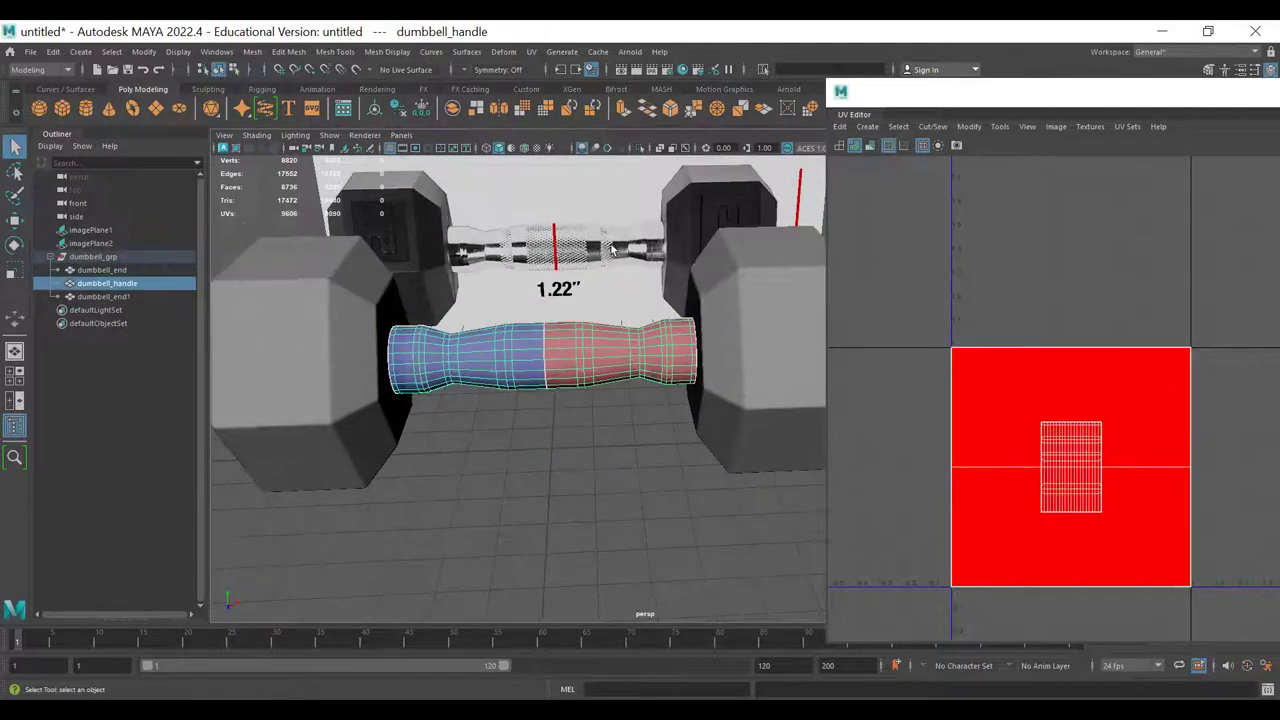
pyautogui.click(530, 53)
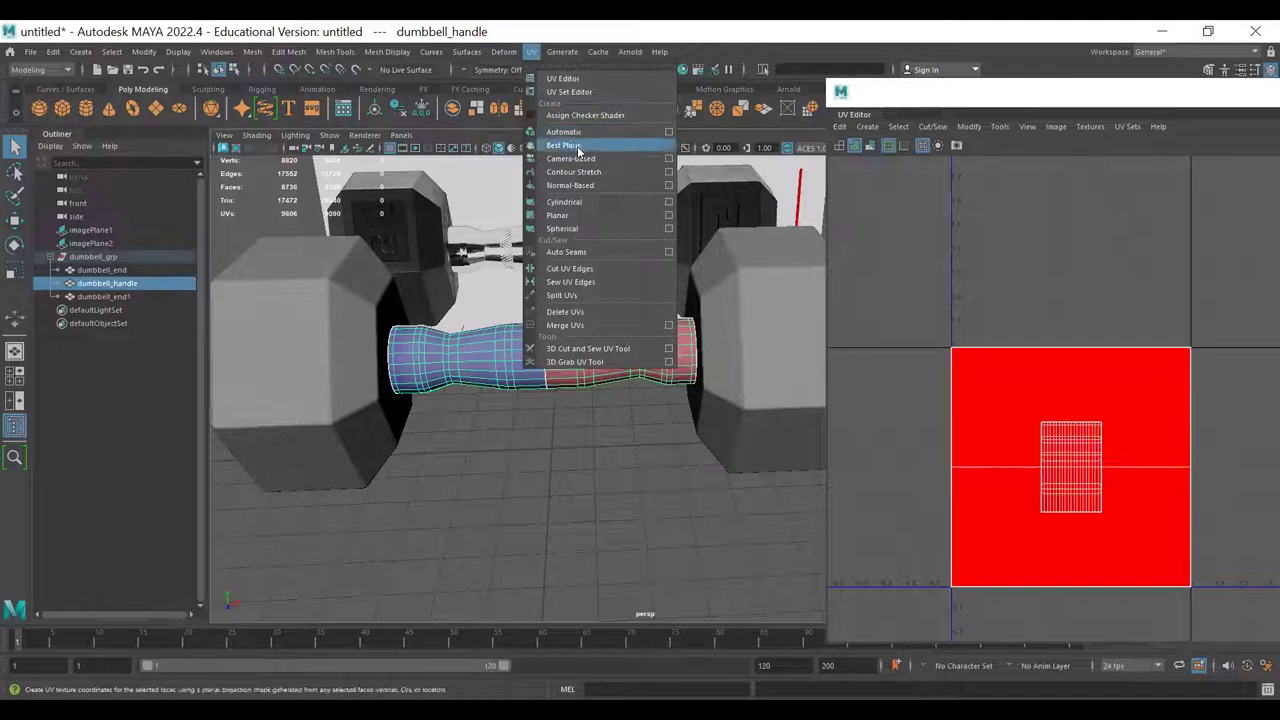
pyautogui.click(570, 67)
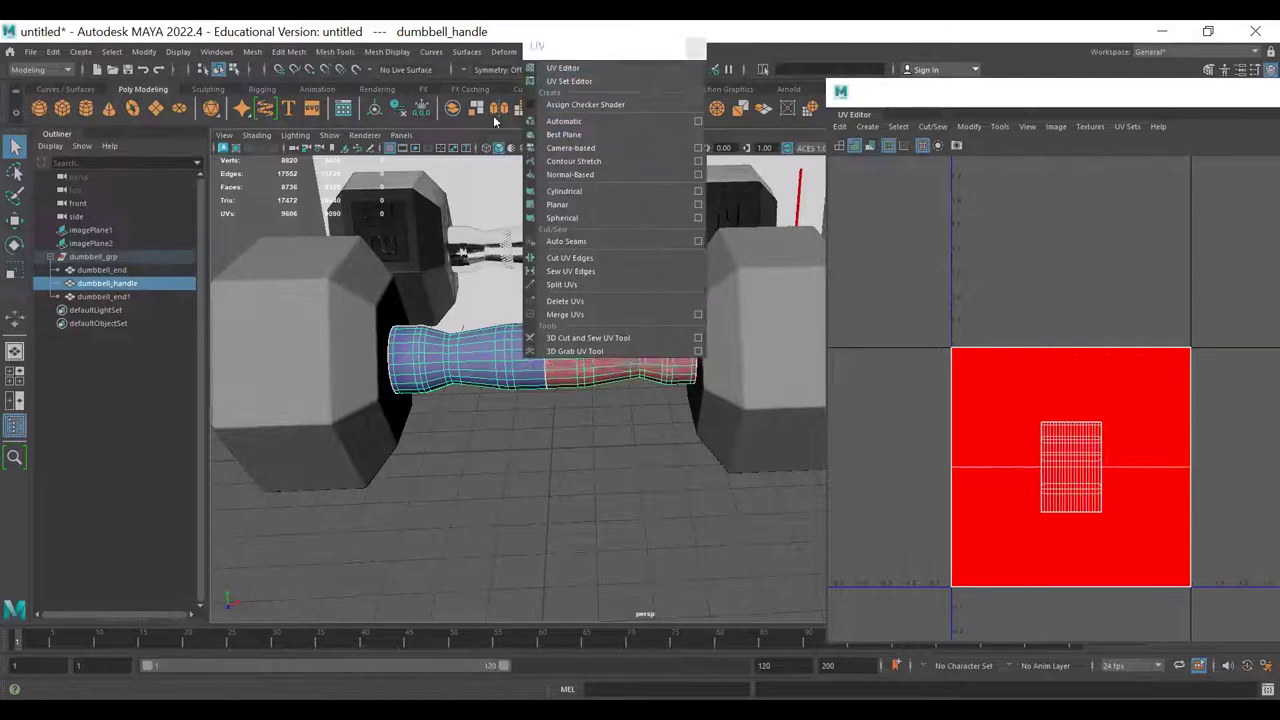
pyautogui.moveTo(494, 120); pyautogui.dragTo(494, 139)
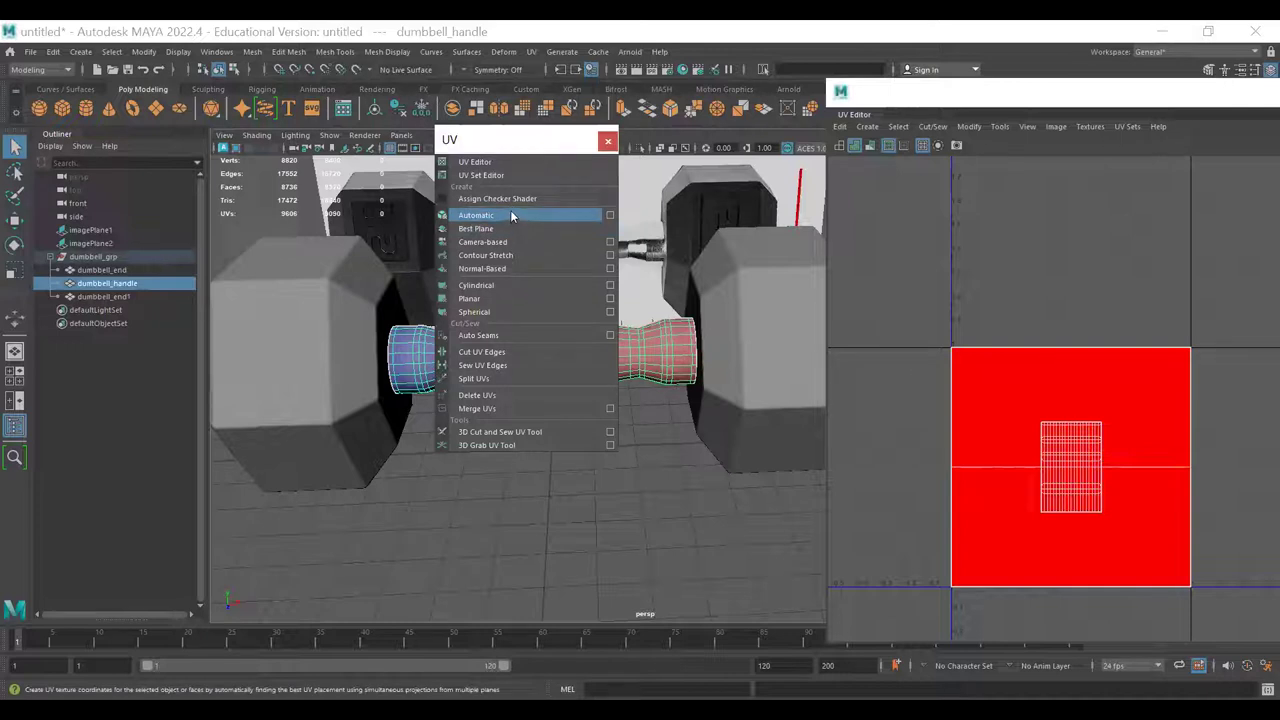
# - Apply an Automatic UV projection to dumbbell_handle and look over the resulting shells
pyautogui.click(510, 215)
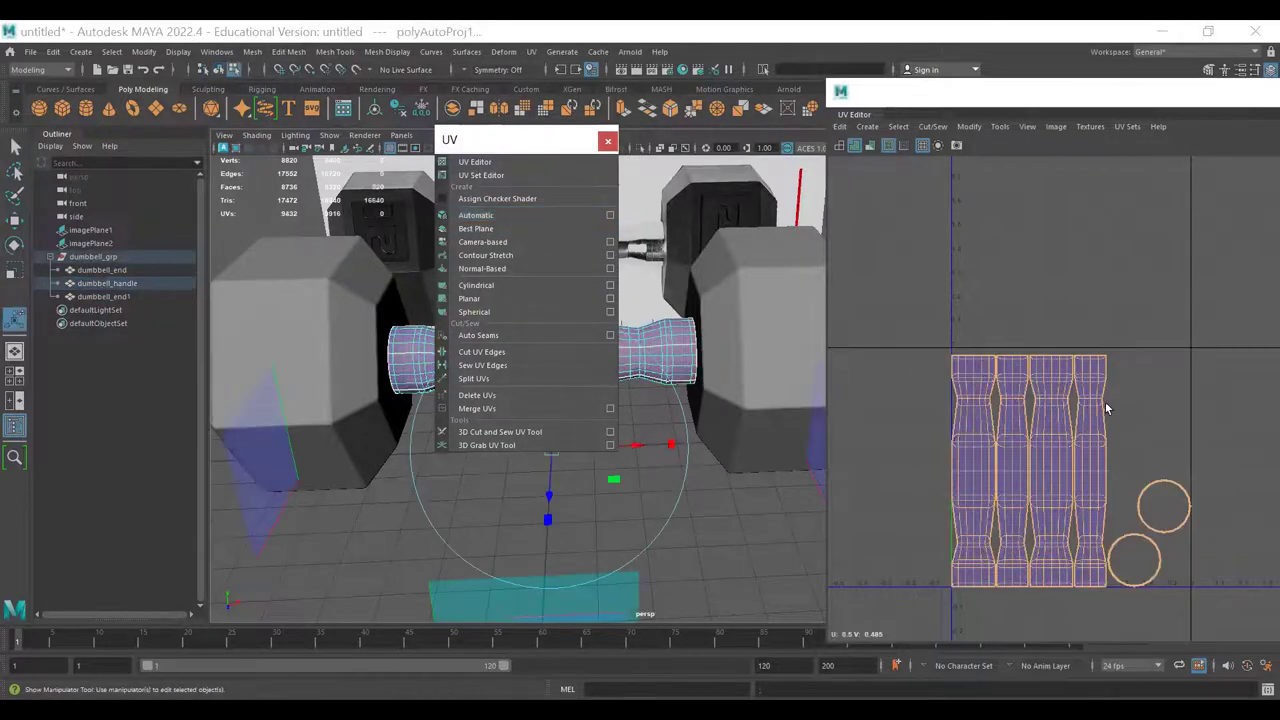
pyautogui.keyDown('alt'); pyautogui.moveTo(1036, 510); pyautogui.dragTo(992, 369, button='middle'); pyautogui.keyUp('alt')
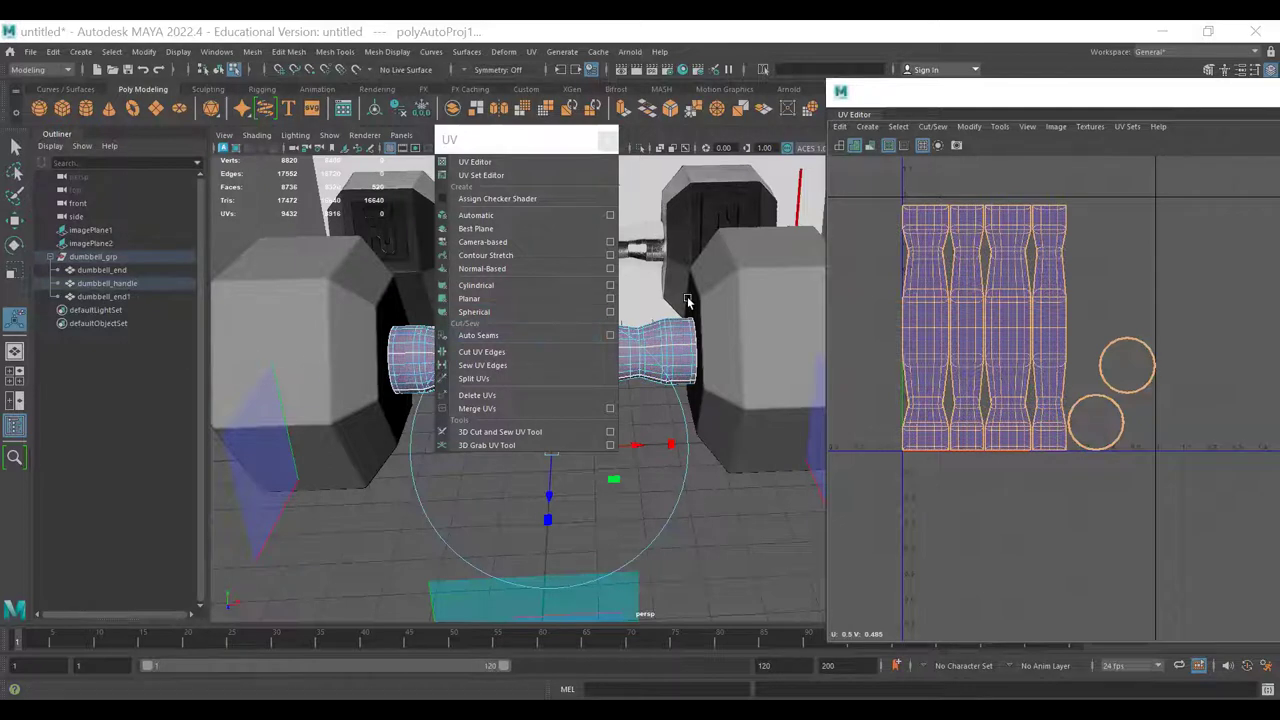
pyautogui.keyDown('alt'); pyautogui.moveTo(687, 299); pyautogui.dragTo(676, 318, button='middle'); pyautogui.keyUp('alt')
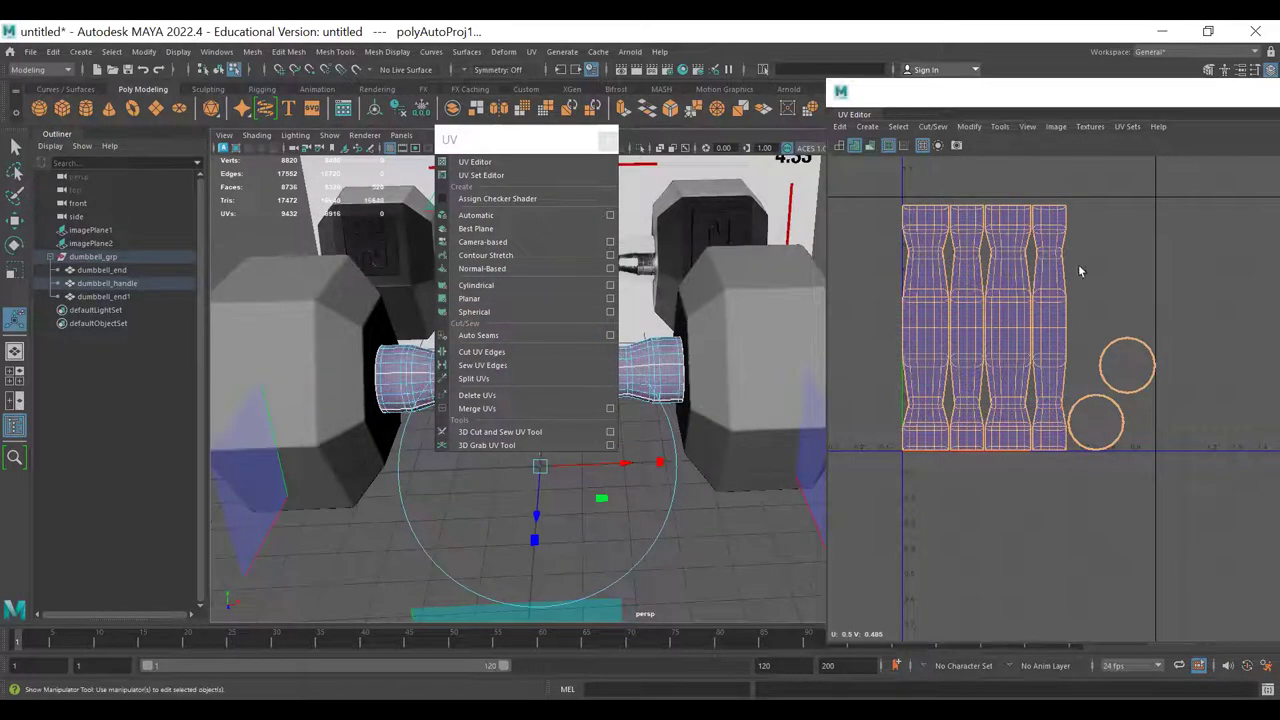
# - Undo the automatic projection and apply a Camera-based UV projection to dumbbell_handle
pyautogui.click(520, 299)
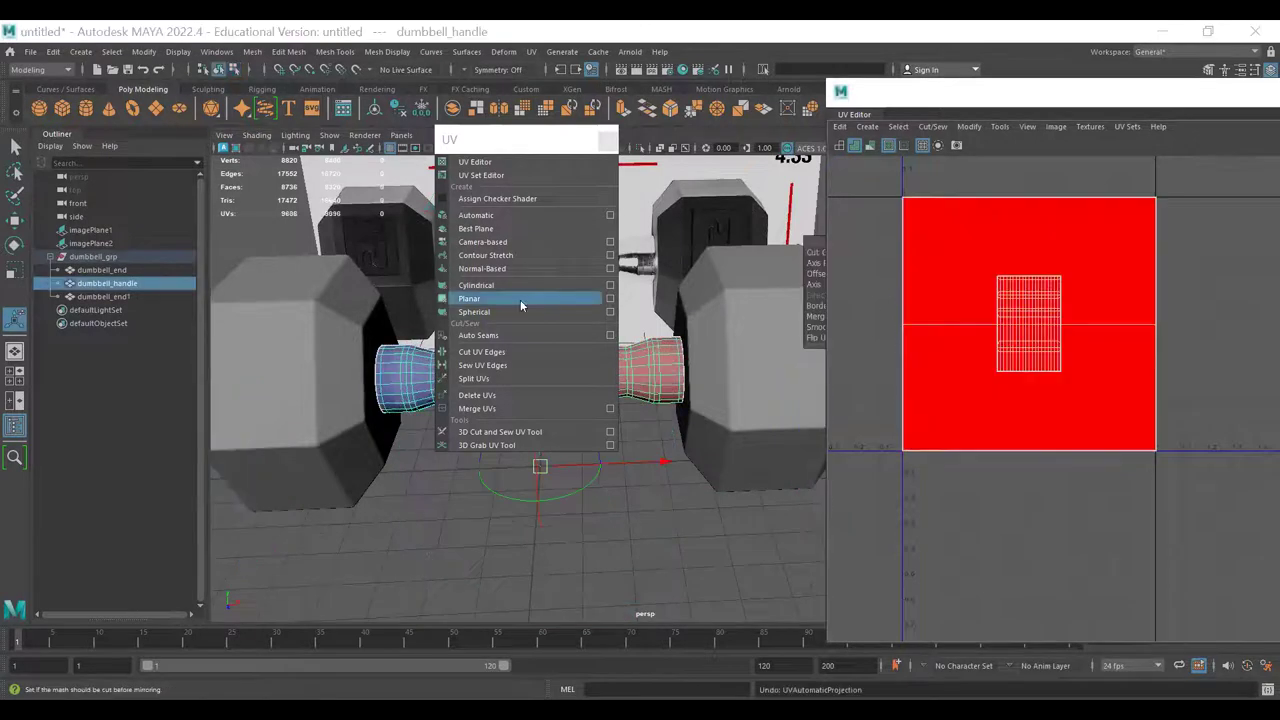
pyautogui.click(506, 243)
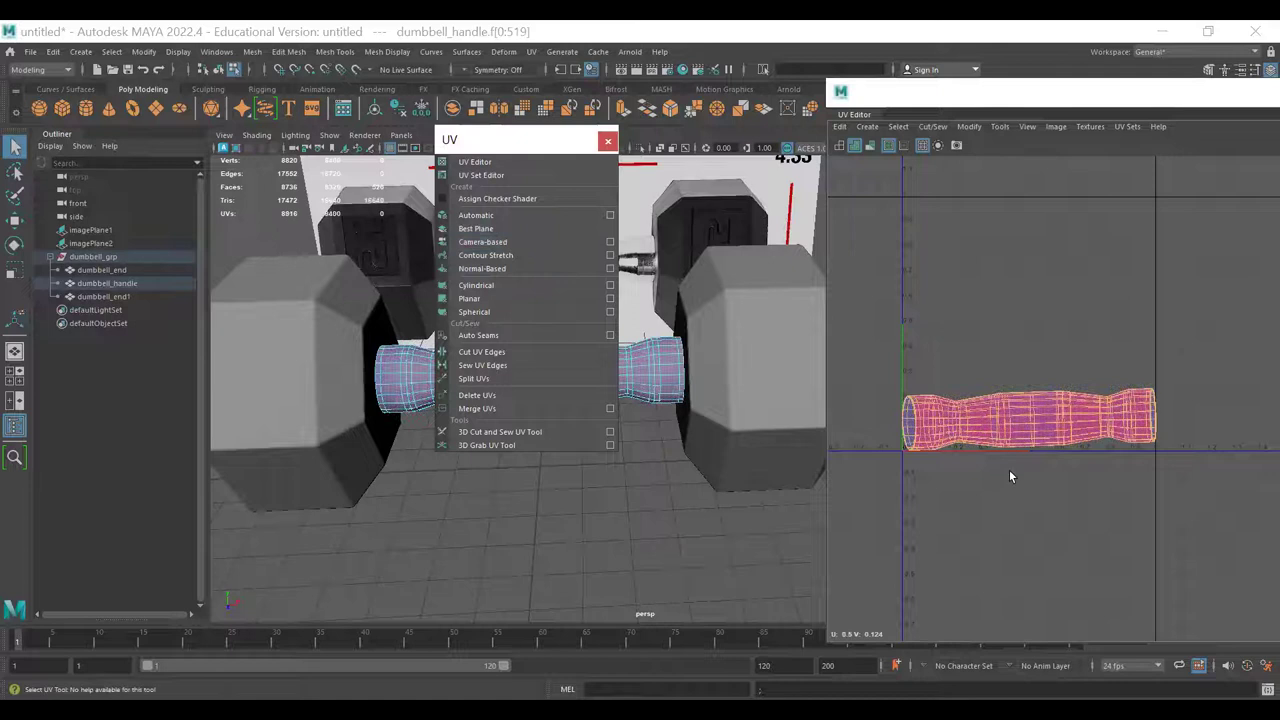
pyautogui.click(889, 395)
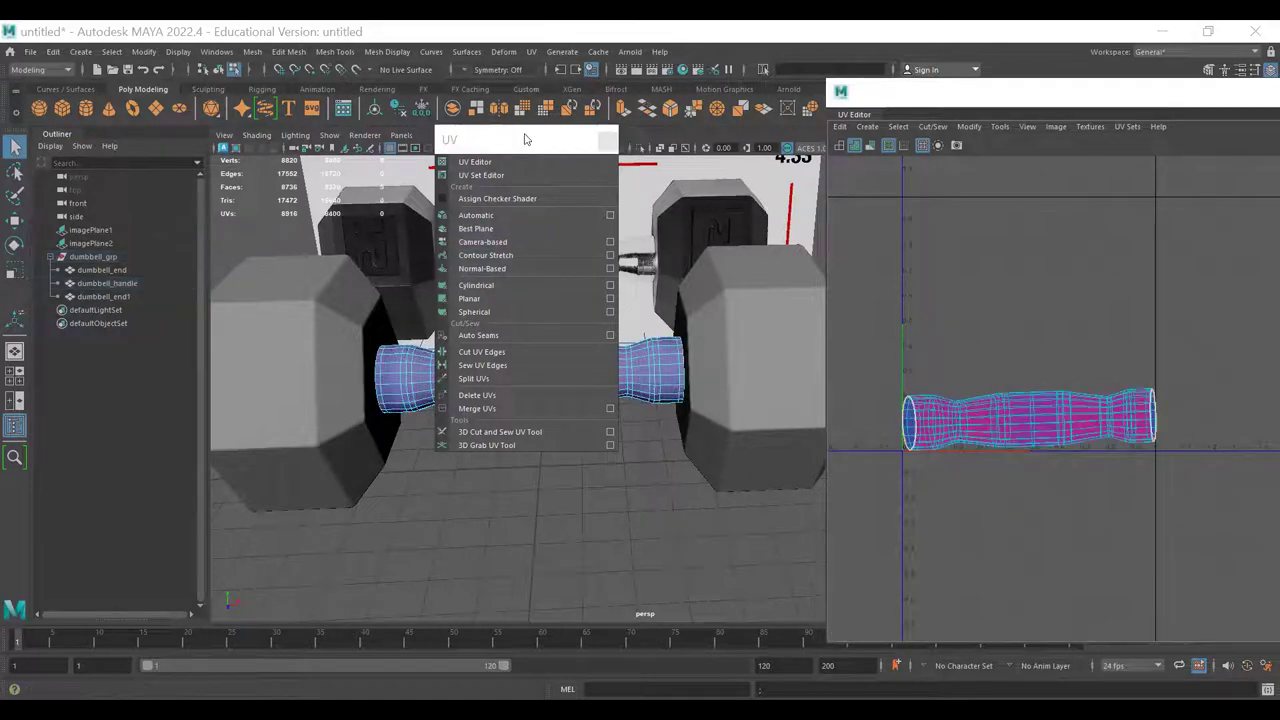
# - Arrange the floating UV commands and the UV Editor with its toolkit so the handle stays visible
pyautogui.moveTo(524, 134); pyautogui.dragTo(489, 493)
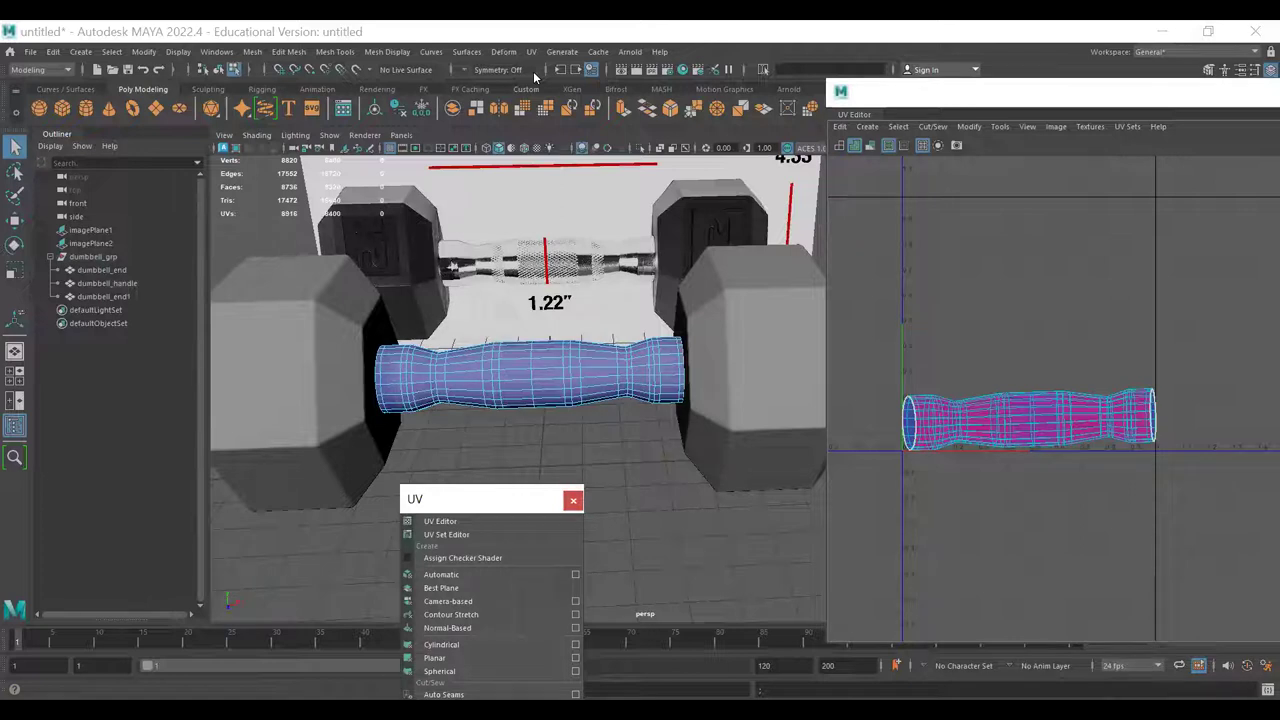
pyautogui.moveTo(833, 88); pyautogui.dragTo(380, 86)
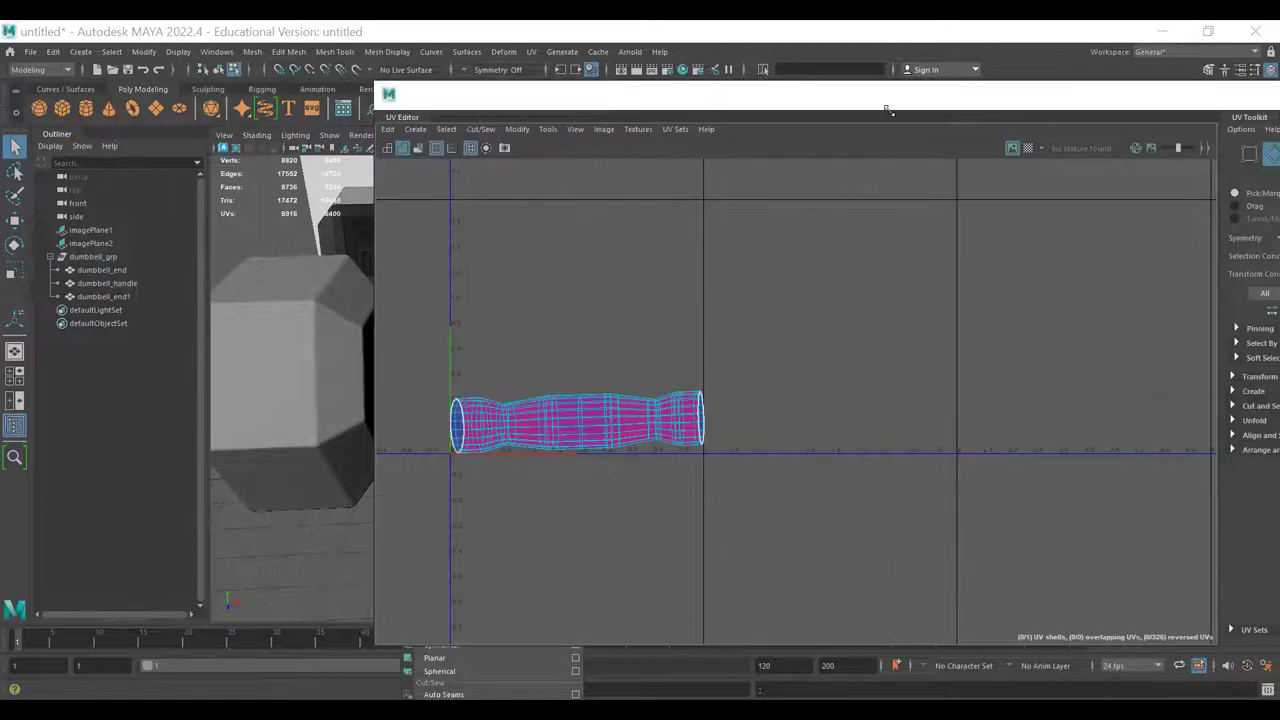
pyautogui.doubleClick(834, 103)
pyautogui.keyDown('alt'); pyautogui.moveTo(986, 473); pyautogui.dragTo(776, 427, button='right'); pyautogui.keyUp('alt')
pyautogui.keyDown('alt'); pyautogui.moveTo(776, 427); pyautogui.dragTo(828, 374, button='middle'); pyautogui.keyUp('alt')
pyautogui.keyDown('alt'); pyautogui.moveTo(828, 374); pyautogui.dragTo(850, 376, button='right'); pyautogui.keyUp('alt')
# - Select the lengthwise edge loop along the underside of dumbbell_handle and cut it as a UV seam
pyautogui.keyDown('alt'); pyautogui.moveTo(442, 400); pyautogui.dragTo(441, 284); pyautogui.keyUp('alt')
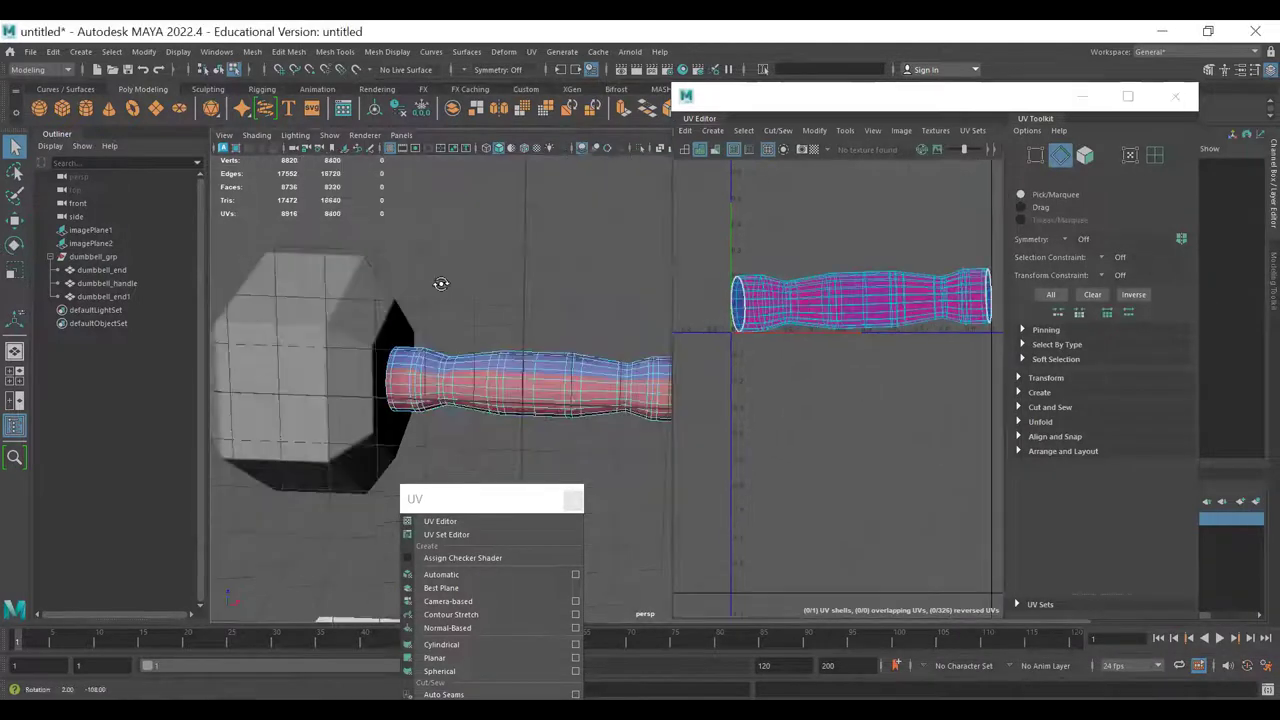
pyautogui.doubleClick(408, 376)
pyautogui.keyDown('alt'); pyautogui.moveTo(466, 368); pyautogui.dragTo(374, 436); pyautogui.keyUp('alt')
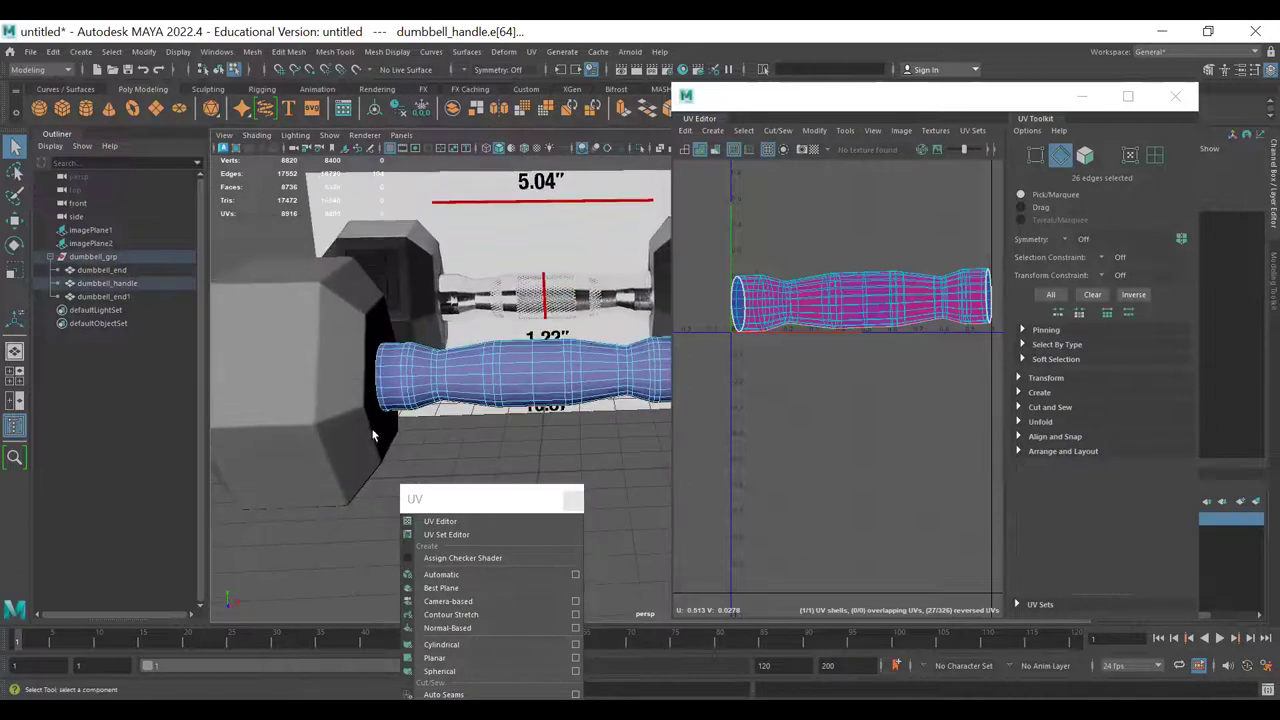
pyautogui.moveTo(501, 412)
pyautogui.keyDown('alt'); pyautogui.mouseDown()
pyautogui.moveTo(502, 437)
pyautogui.moveTo(512, 432)
pyautogui.mouseUp(); pyautogui.keyUp('alt')
pyautogui.keyDown('alt'); pyautogui.moveTo(512, 432); pyautogui.dragTo(431, 374, button='right'); pyautogui.keyUp('alt')
pyautogui.keyDown('alt'); pyautogui.moveTo(474, 404); pyautogui.dragTo(438, 373); pyautogui.keyUp('alt')
pyautogui.keyDown('alt'); pyautogui.moveTo(442, 405); pyautogui.dragTo(461, 378, button='middle'); pyautogui.keyUp('alt')
pyautogui.keyDown('alt'); pyautogui.moveTo(460, 378); pyautogui.dragTo(414, 350); pyautogui.keyUp('alt')
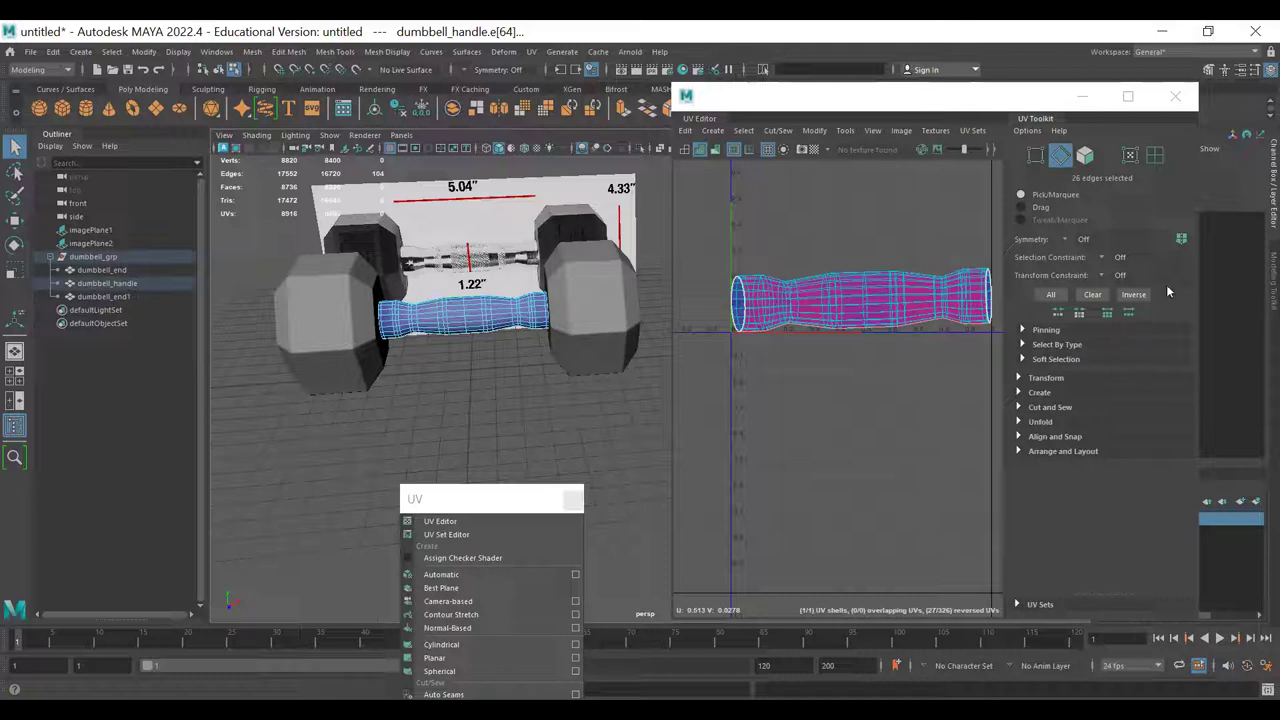
pyautogui.keyDown('alt'); pyautogui.moveTo(560, 300); pyautogui.dragTo(516, 225); pyautogui.keyUp('alt')
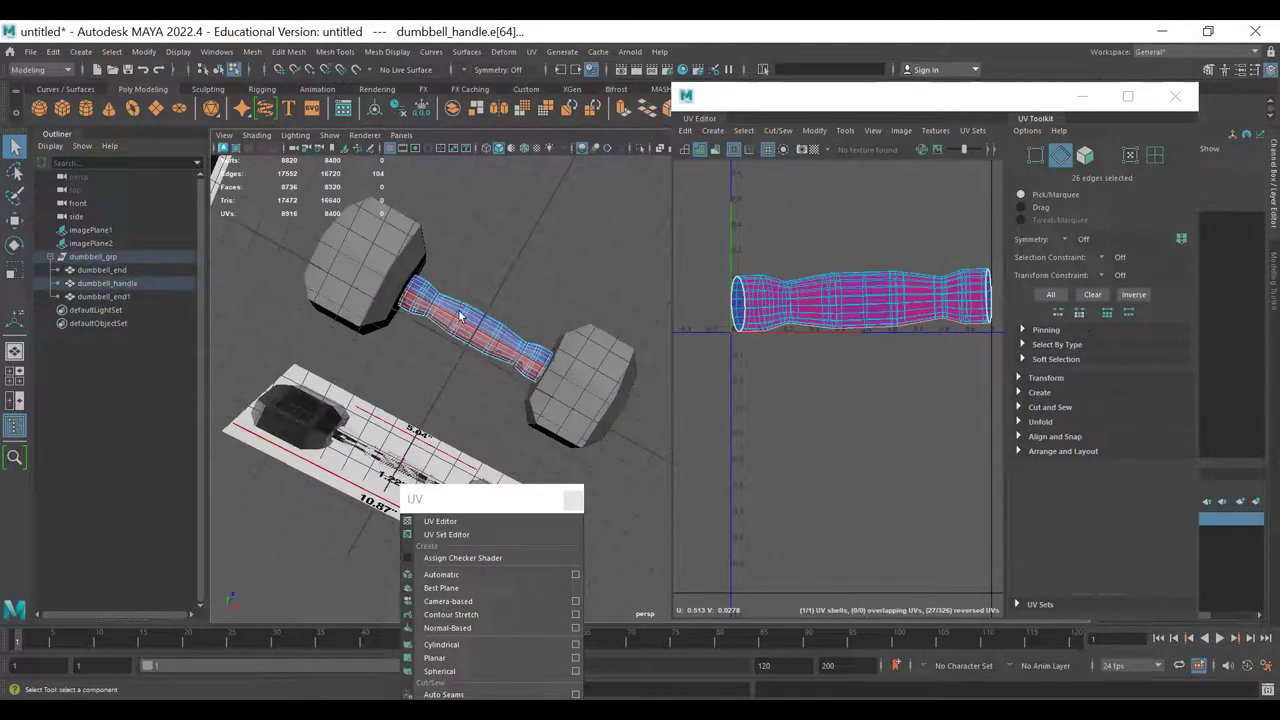
pyautogui.keyDown('alt'); pyautogui.moveTo(540, 300); pyautogui.dragTo(522, 360); pyautogui.keyUp('alt')
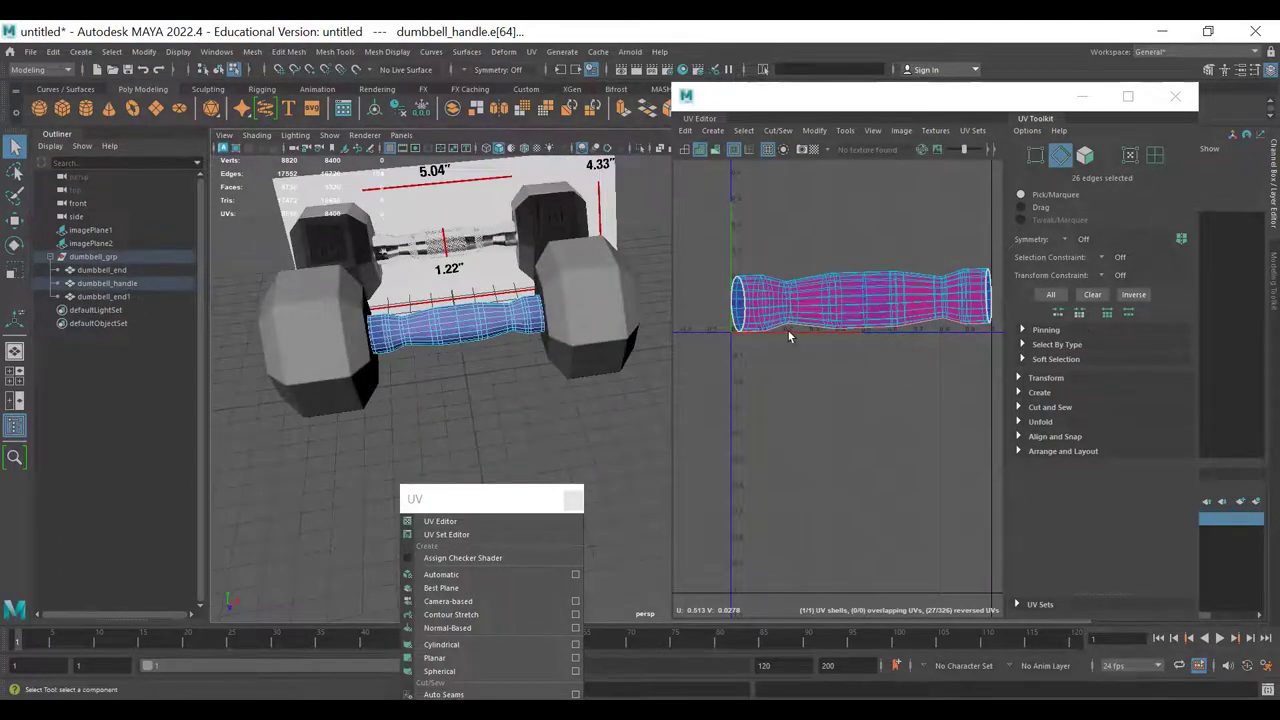
pyautogui.click(898, 376)
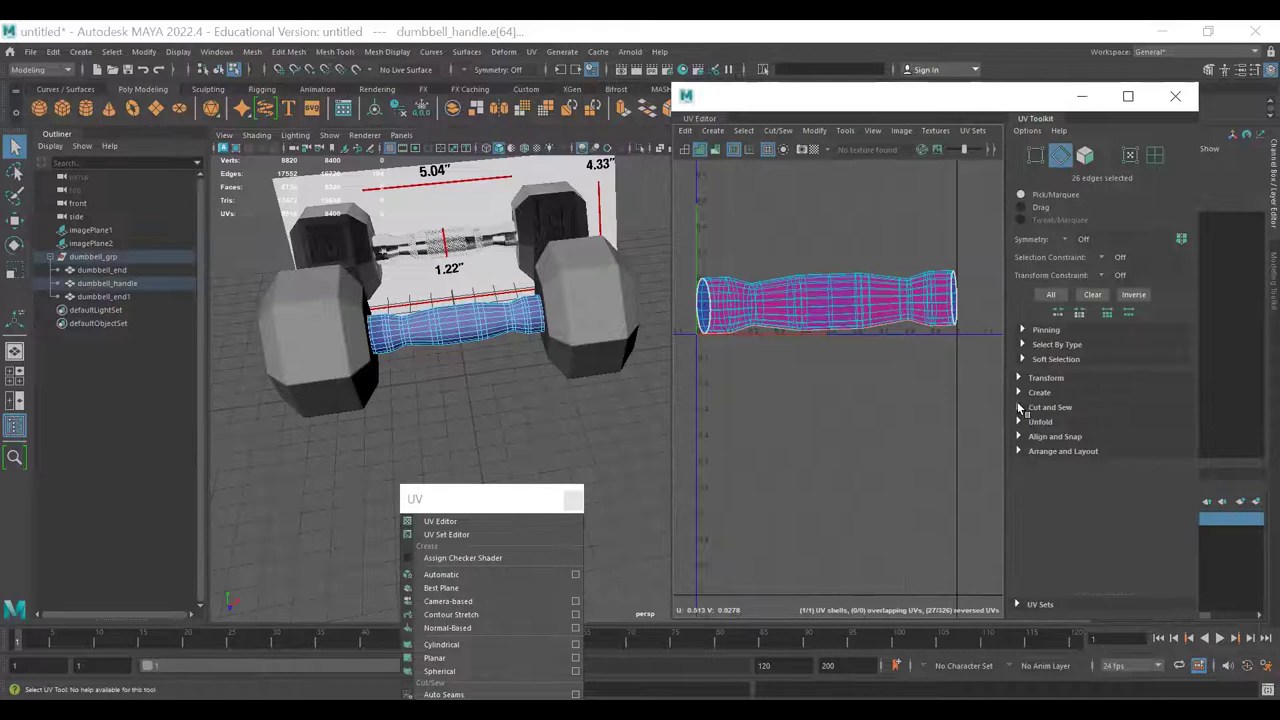
pyautogui.click(1020, 407)
pyautogui.click(1040, 443)
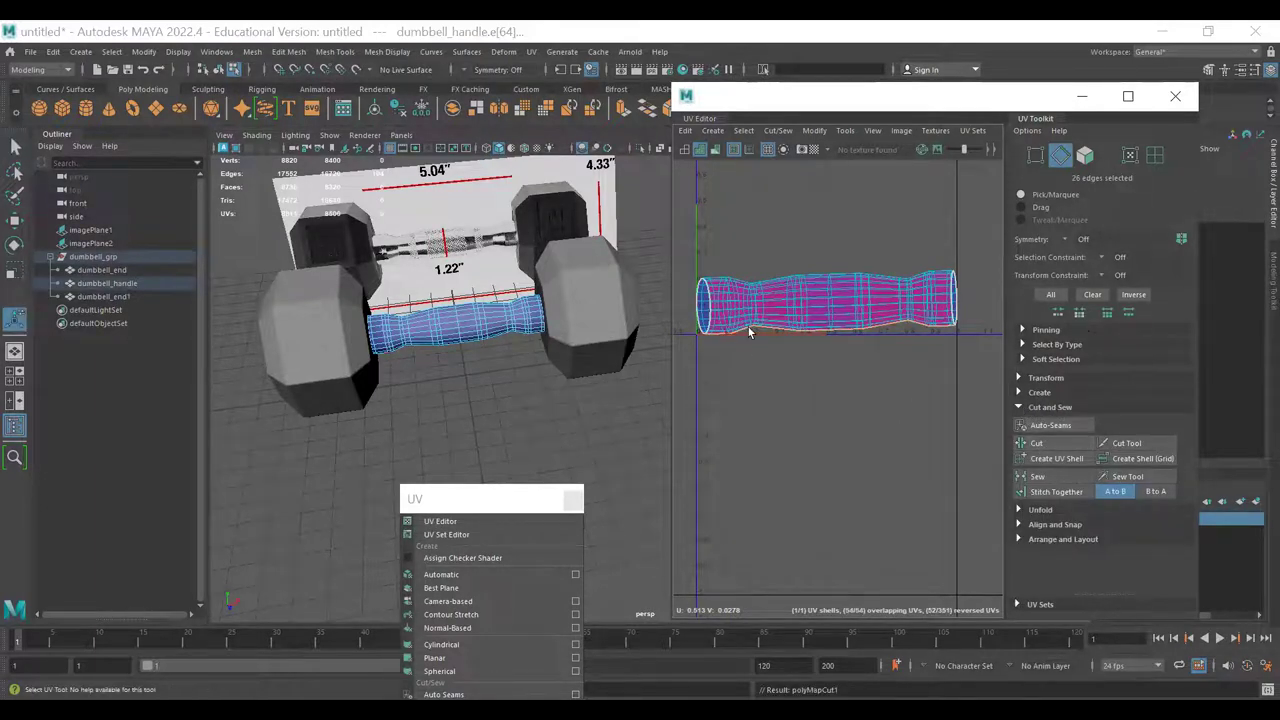
# - Switch to UV component selection and select all the UVs of the handle's shell in the UV Editor
pyautogui.keyDown('alt'); pyautogui.moveTo(938, 334); pyautogui.dragTo(930, 341, button='middle'); pyautogui.keyUp('alt')
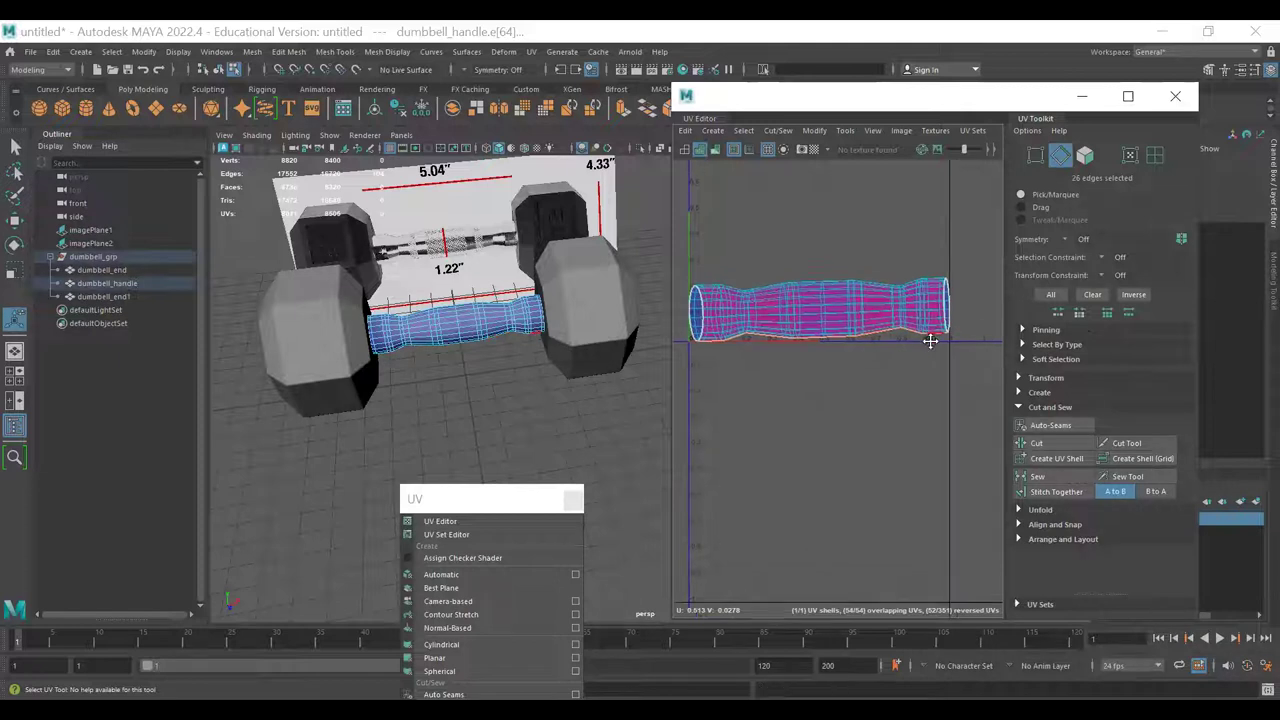
pyautogui.scroll(-3, 930, 341)
pyautogui.press('q')
pyautogui.press('F12')
pyautogui.moveTo(957, 276); pyautogui.dragTo(737, 400)
pyautogui.keyDown('alt'); pyautogui.moveTo(814, 347); pyautogui.dragTo(794, 349, button='middle'); pyautogui.keyUp('alt')
pyautogui.scroll(5, 785, 345)
pyautogui.keyDown('alt'); pyautogui.moveTo(952, 390); pyautogui.dragTo(787, 373, button='middle'); pyautogui.keyUp('alt')
pyautogui.scroll(-3, 786, 373)
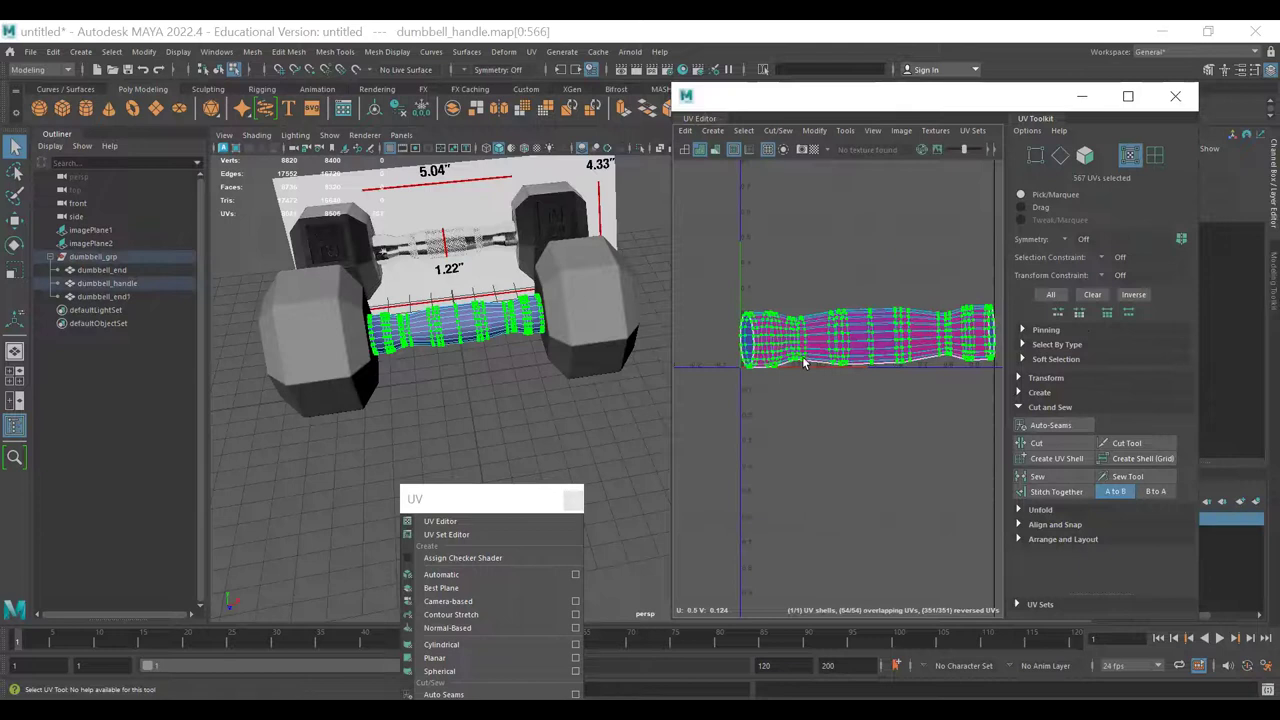
pyautogui.scroll(-2, 888, 357)
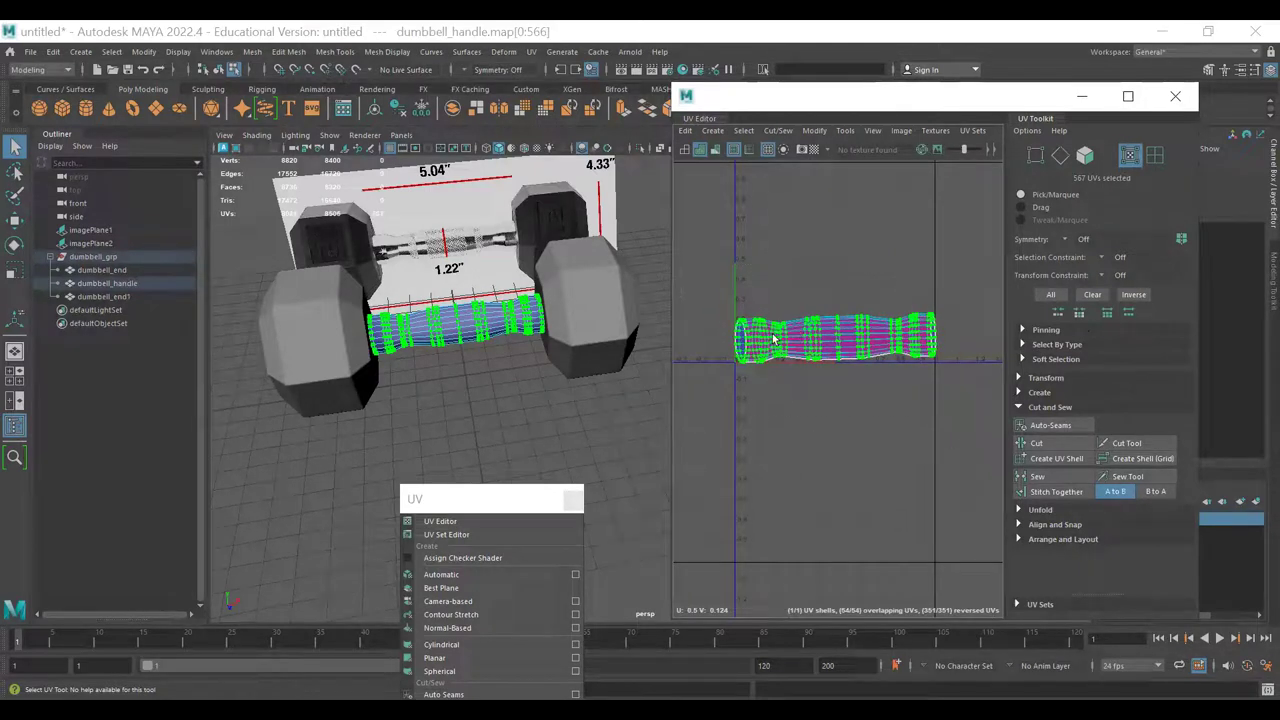
pyautogui.moveTo(777, 336); pyautogui.dragTo(797, 306, button='right')
pyautogui.moveTo(797, 305); pyautogui.dragTo(845, 308, button='right')
pyautogui.keyDown('alt'); pyautogui.moveTo(827, 395); pyautogui.dragTo(813, 391, button='middle'); pyautogui.keyUp('alt')
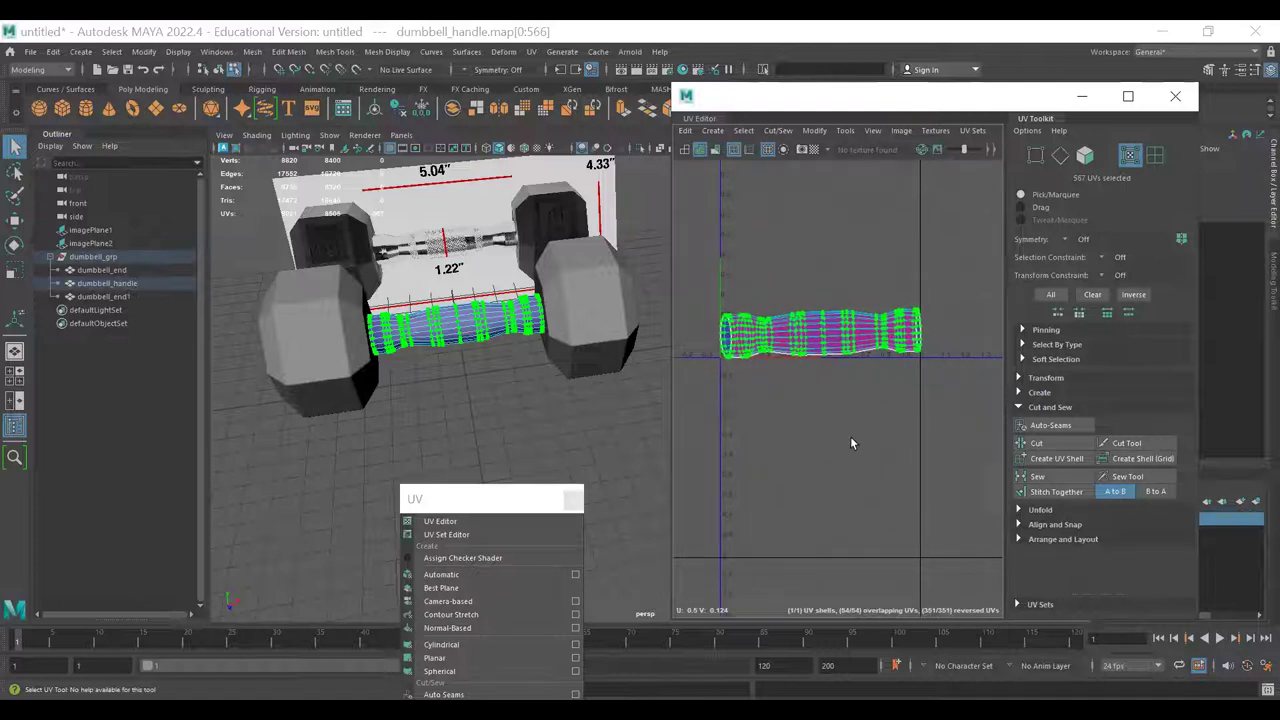
# - Collapse the Cut and Sew commands and expand the Unfold commands for the selected handle UVs
pyautogui.click(1019, 406)
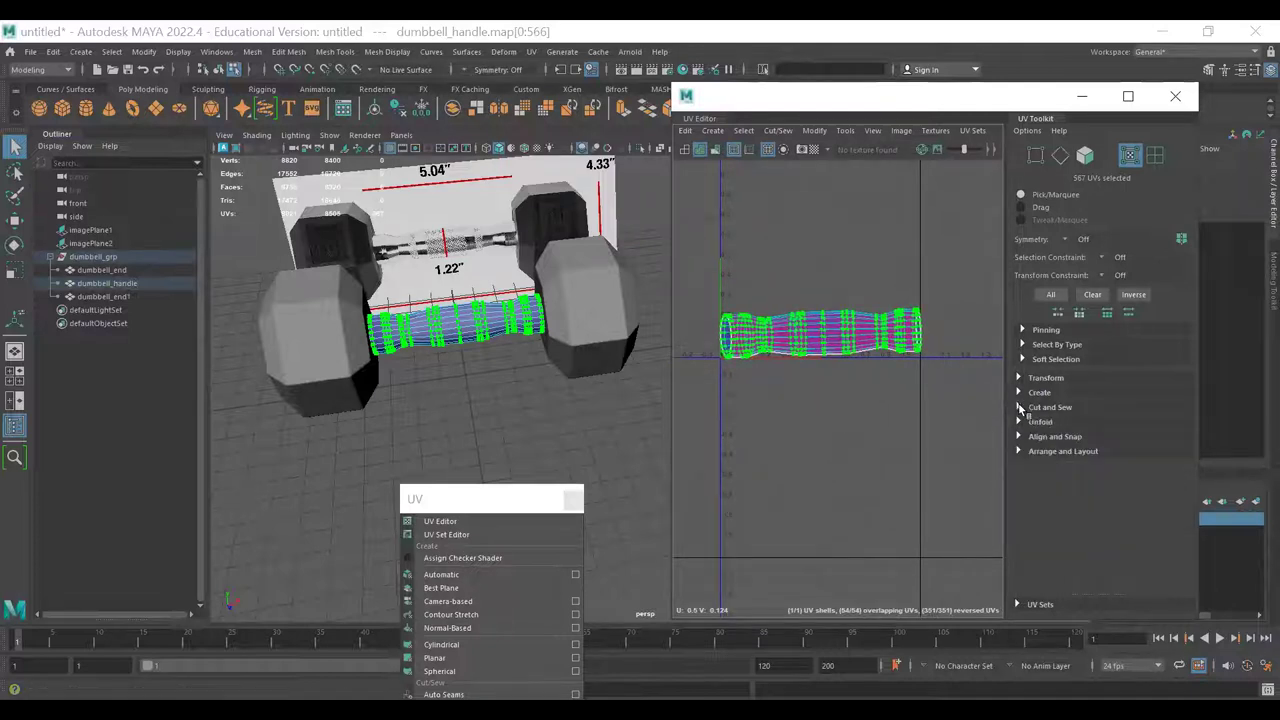
pyautogui.click(1019, 422)
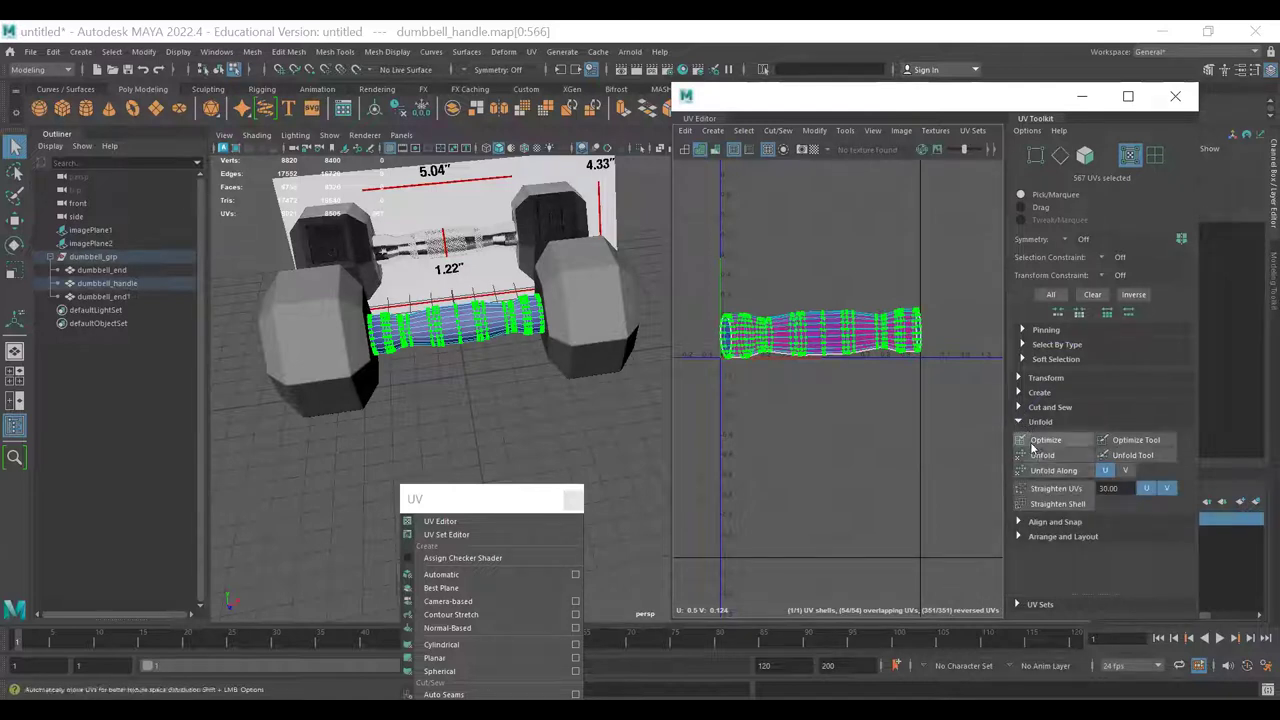
# - Try a full Unfold on the selected dumbbell handle UVs, then undo it
pyautogui.click(1046, 458)
pyautogui.press('f')
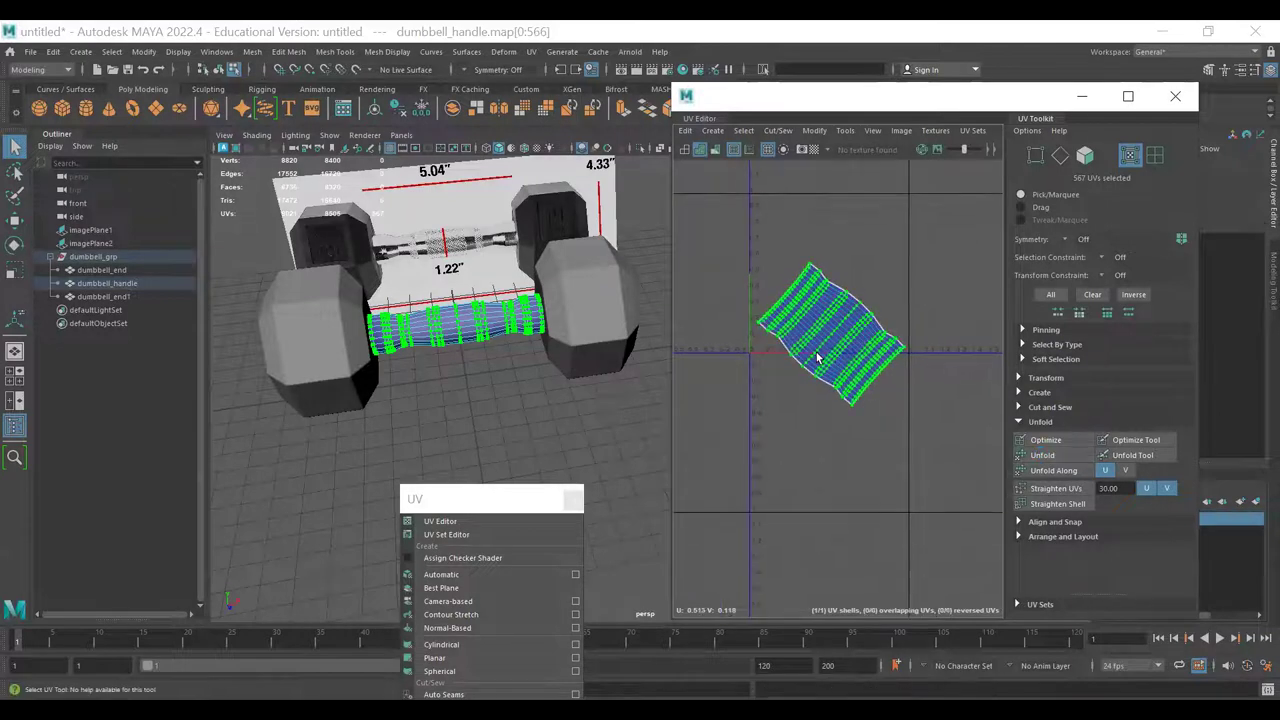
pyautogui.scroll(2, 799, 322)
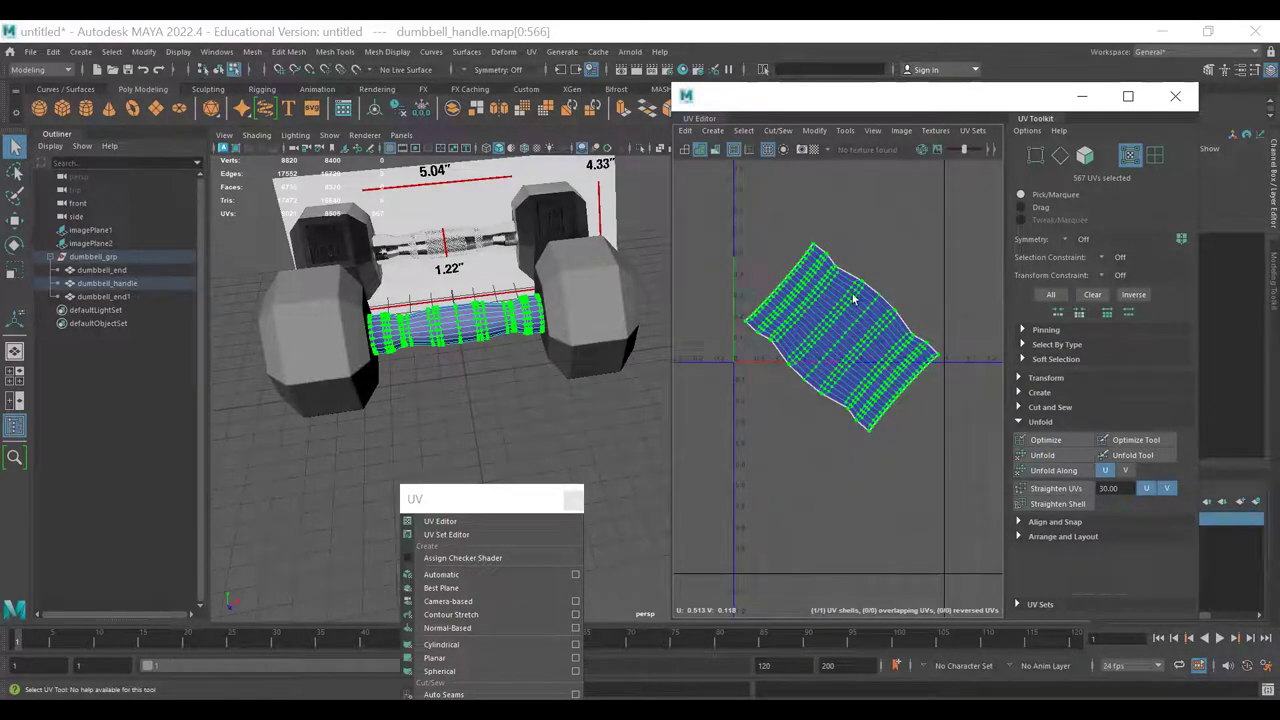
pyautogui.hotkey('ctrl', 'z')
pyautogui.hotkey('ctrl', 'z')
pyautogui.hotkey('ctrl', 'z')
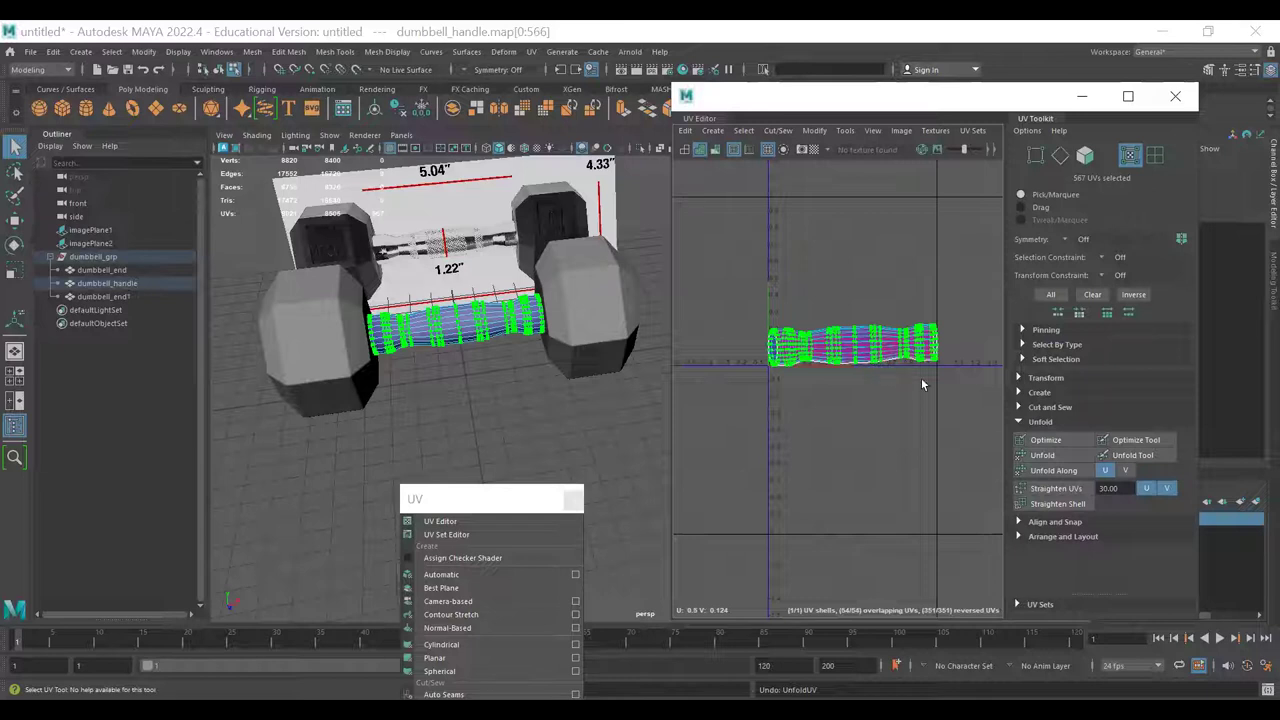
# - Unfold the dumbbell handle's UVs along V, then along U
pyautogui.click(1125, 470)
pyautogui.keyDown('alt'); pyautogui.moveTo(870, 345); pyautogui.dragTo(853, 340, button='middle'); pyautogui.keyUp('alt')
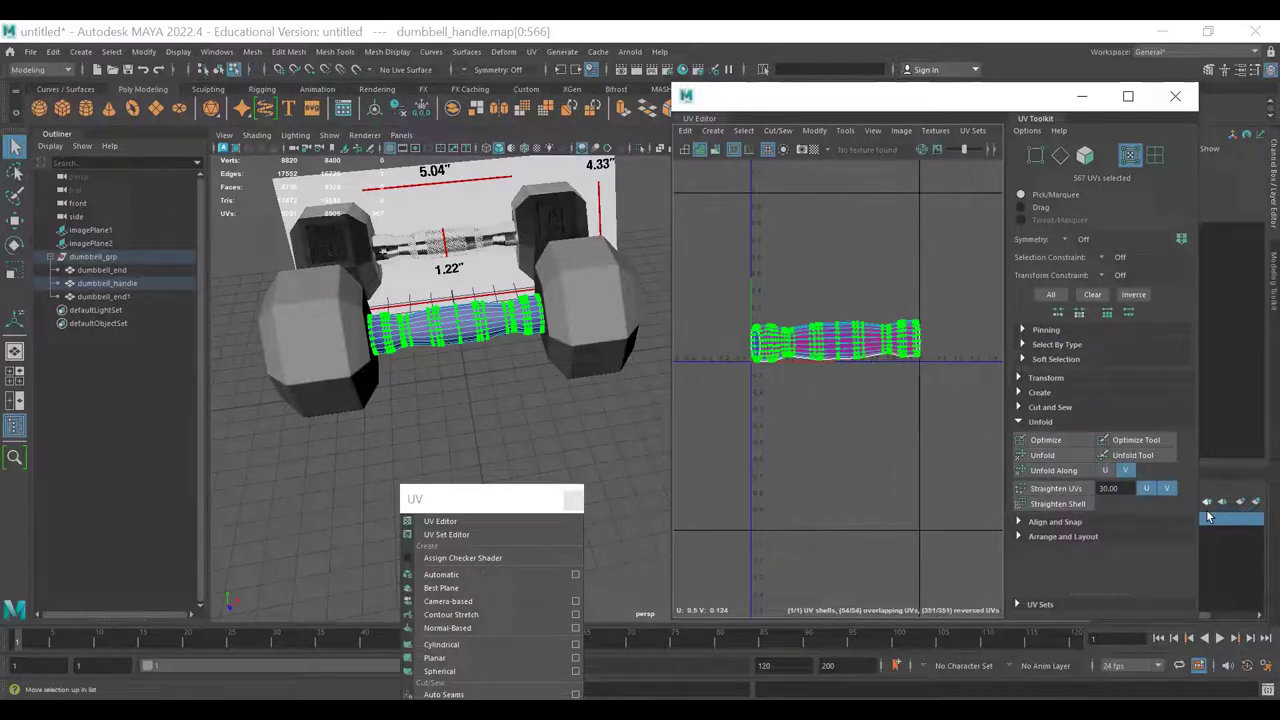
pyautogui.click(1062, 471)
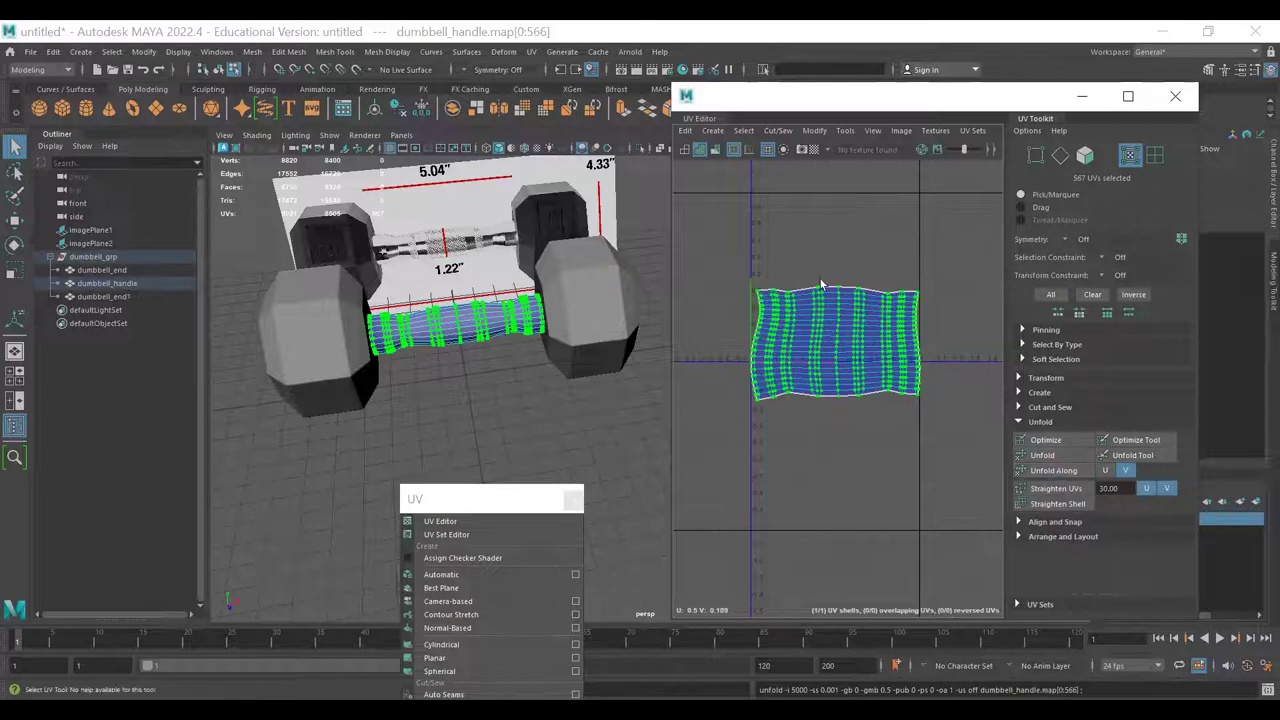
pyautogui.click(1106, 470)
pyautogui.click(1053, 470)
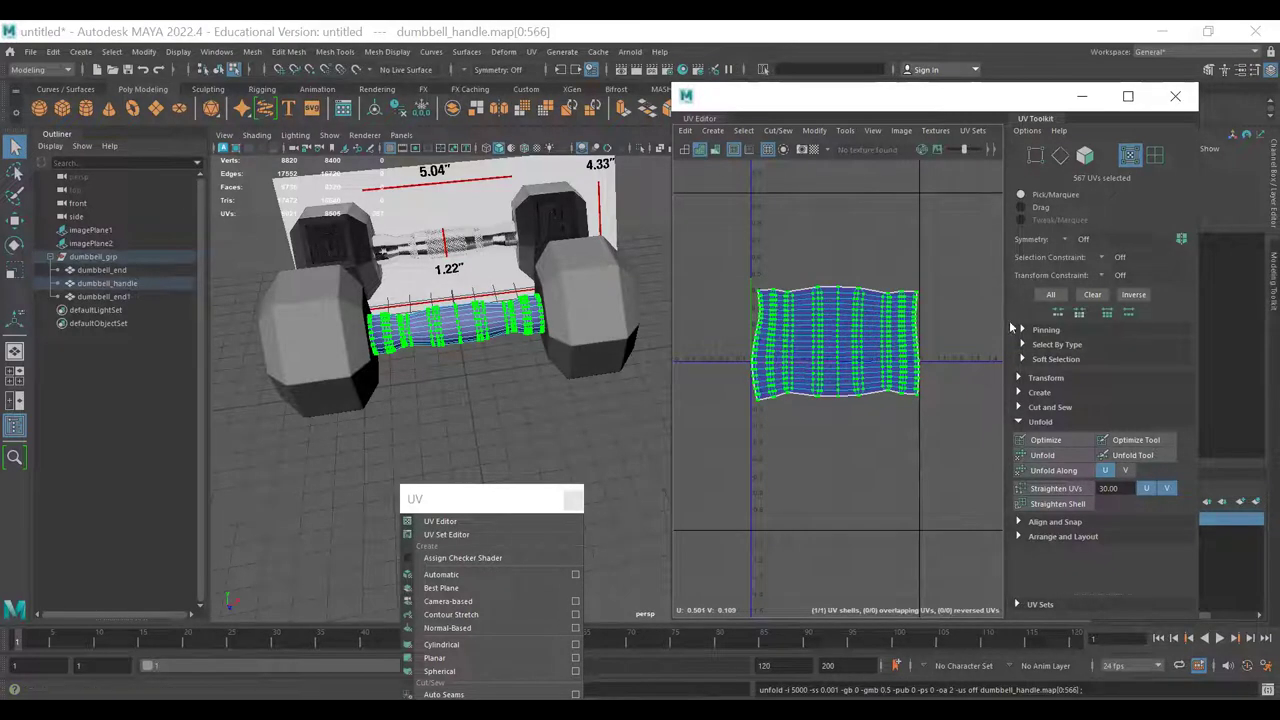
# - Activate the Smooth UV tool with its space set to UV Space and close its settings
pyautogui.click(818, 131)
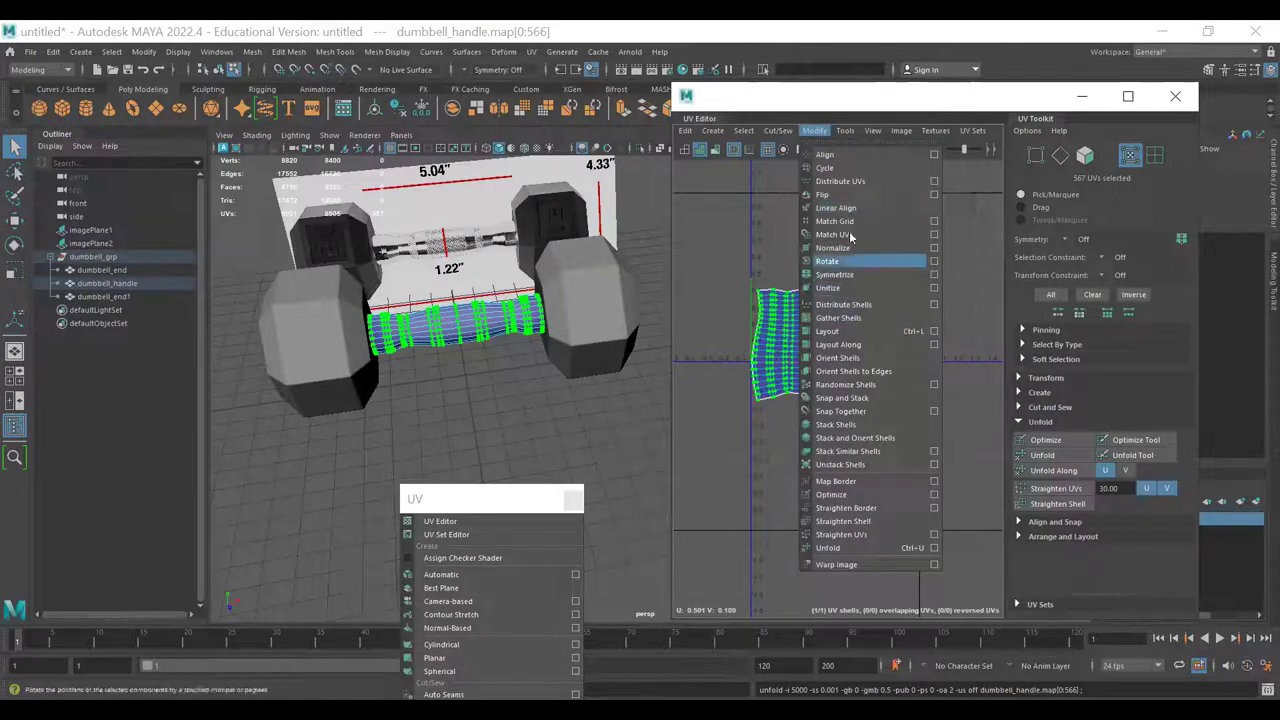
pyautogui.moveTo(845, 131)
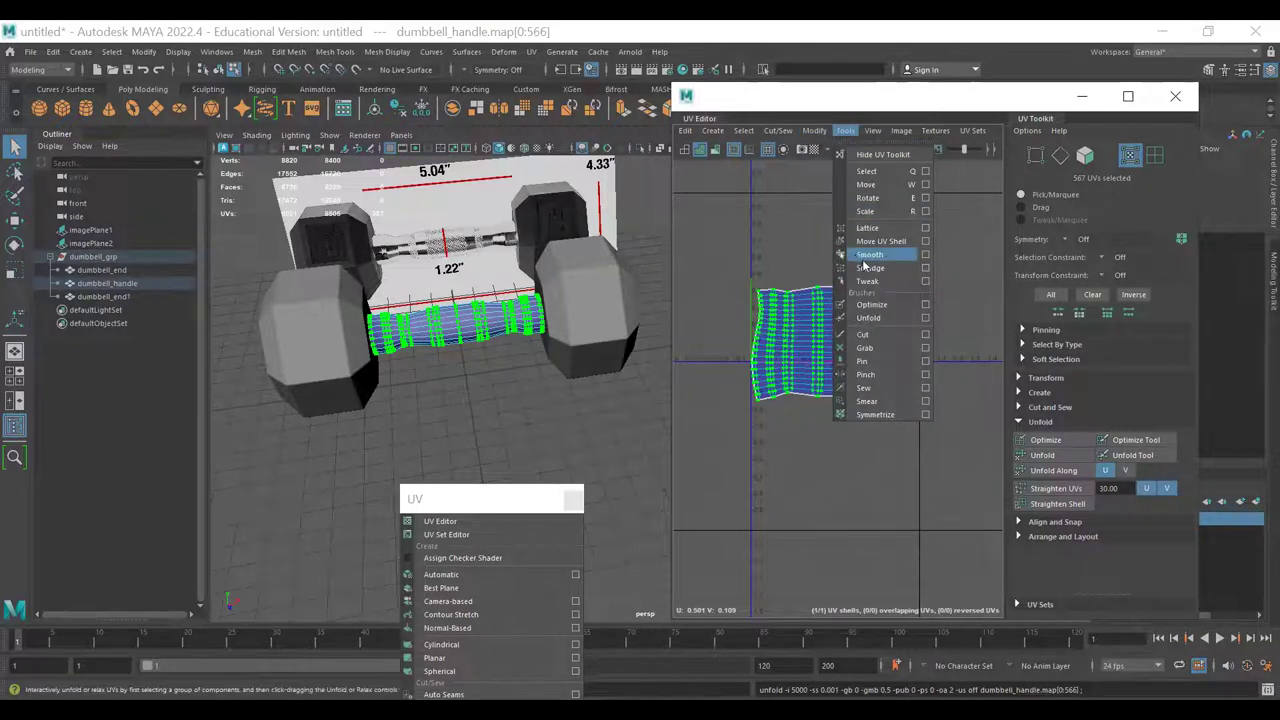
pyautogui.click(926, 255)
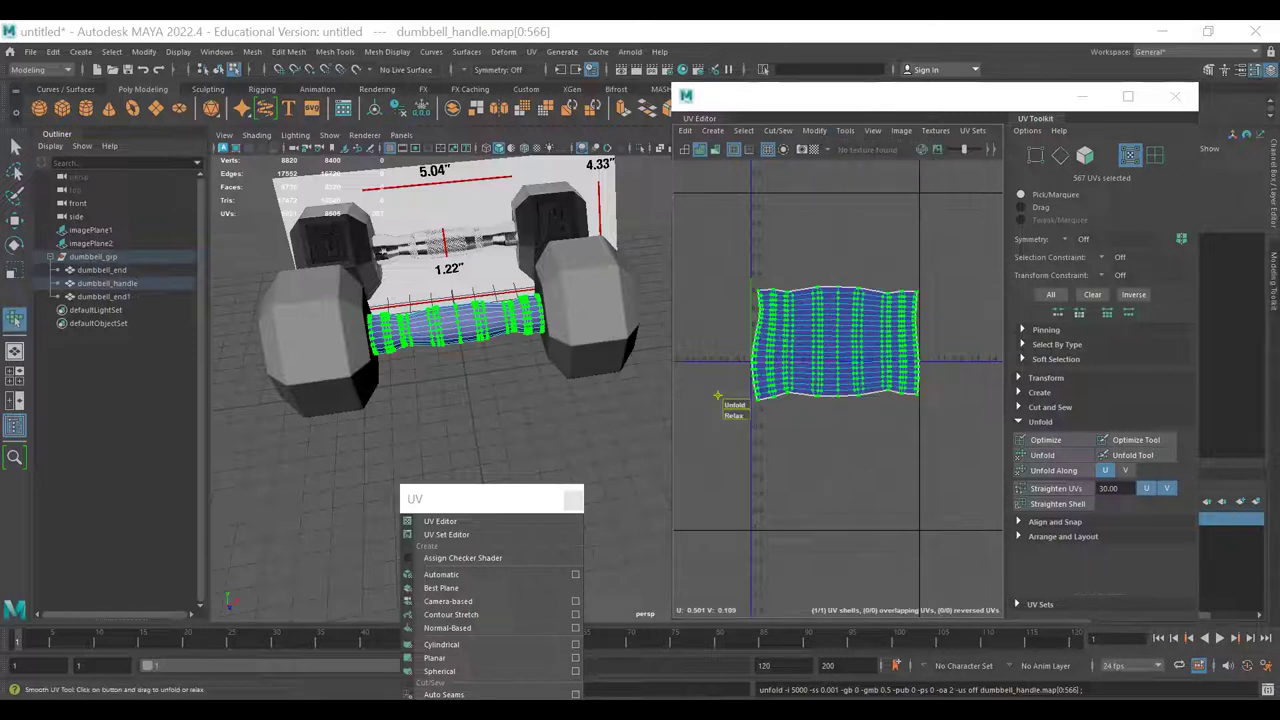
pyautogui.click(281, 192)
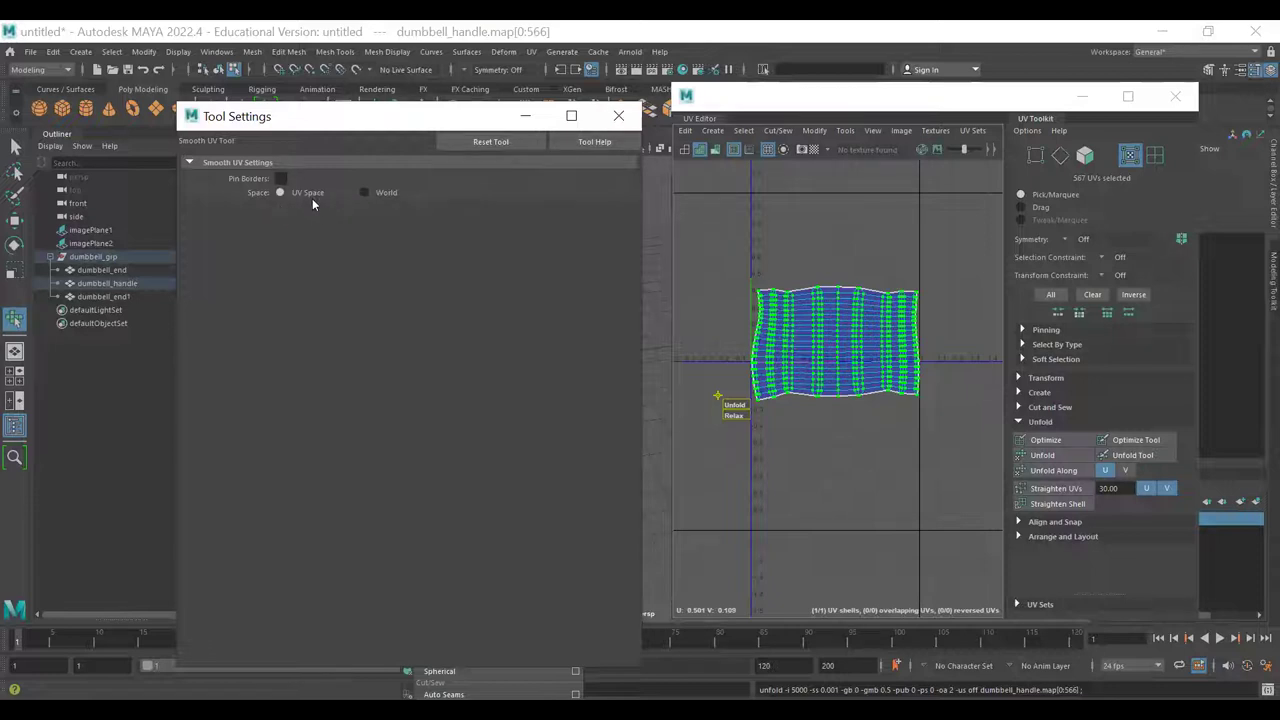
pyautogui.click(618, 116)
# - Relax and unfold the handle's UV shell interactively with the Smooth UV tool to even out its ends
pyautogui.keyDown('alt'); pyautogui.moveTo(718, 438); pyautogui.dragTo(744, 440, button='middle'); pyautogui.keyUp('alt')
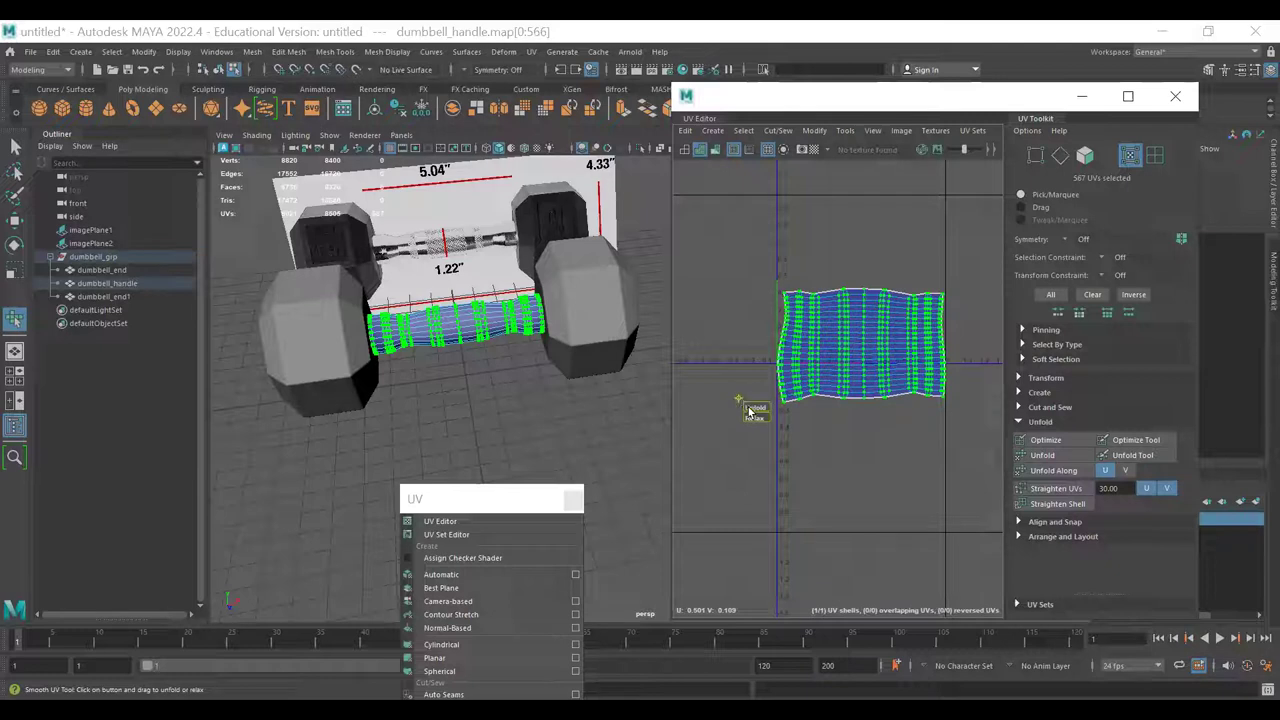
pyautogui.moveTo(754, 424); pyautogui.dragTo(698, 391)
pyautogui.keyDown('alt'); pyautogui.moveTo(727, 439); pyautogui.dragTo(797, 429, button='right'); pyautogui.keyUp('alt')
pyautogui.keyDown('alt'); pyautogui.moveTo(830, 417); pyautogui.dragTo(798, 444, button='middle'); pyautogui.keyUp('alt')
pyautogui.keyDown('alt'); pyautogui.moveTo(798, 444); pyautogui.dragTo(784, 440, button='right'); pyautogui.keyUp('alt')
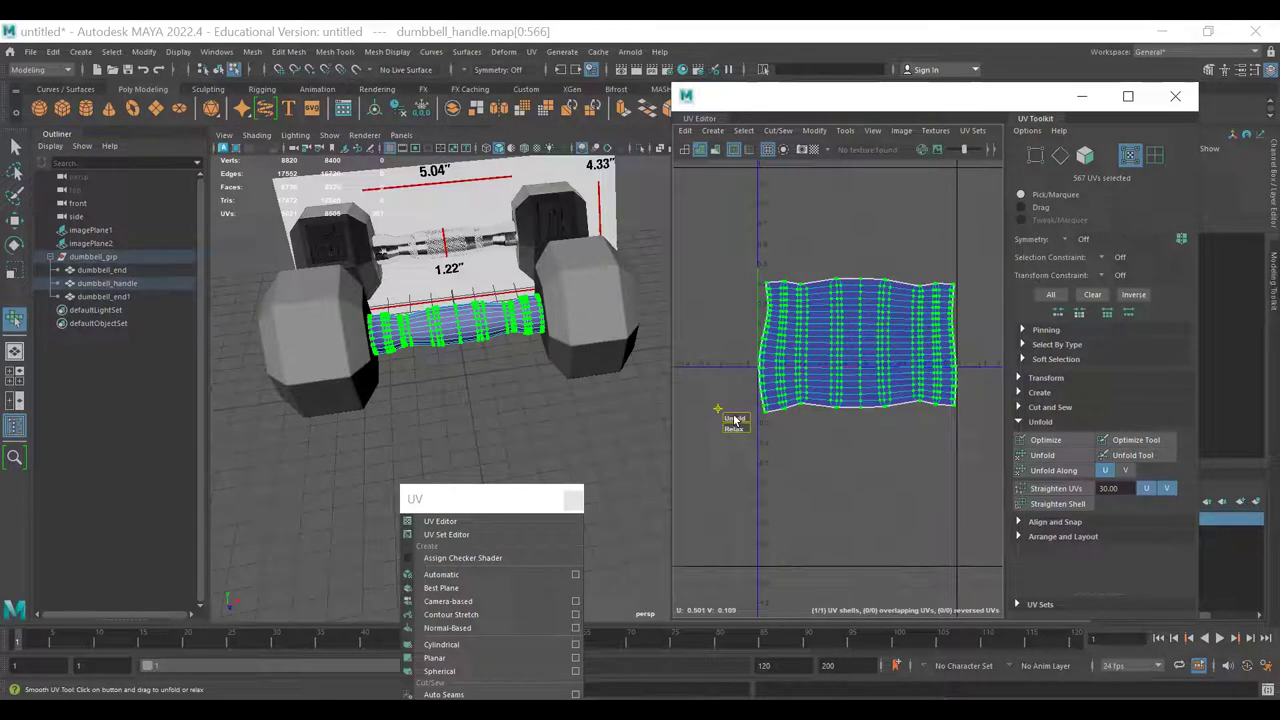
pyautogui.moveTo(734, 418); pyautogui.dragTo(900, 403)
pyautogui.moveTo(735, 418); pyautogui.dragTo(897, 341)
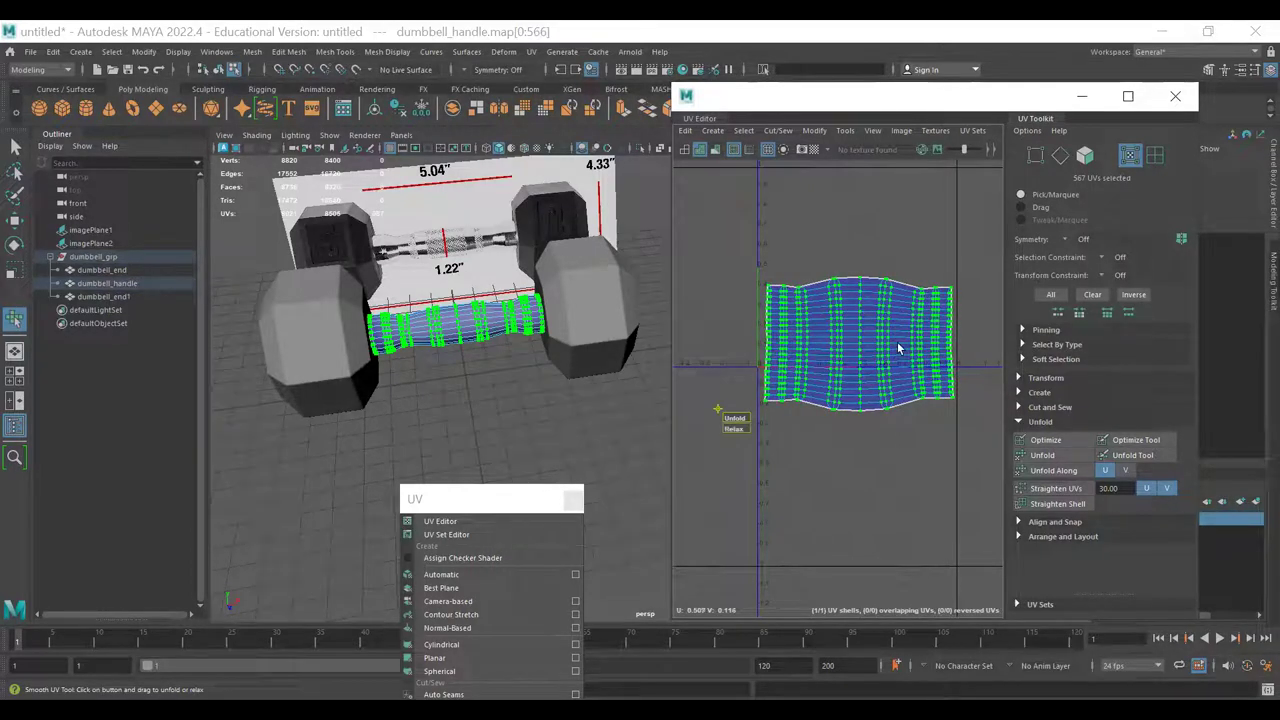
pyautogui.keyDown('alt'); pyautogui.moveTo(853, 460); pyautogui.dragTo(852, 445, button='middle'); pyautogui.keyUp('alt')
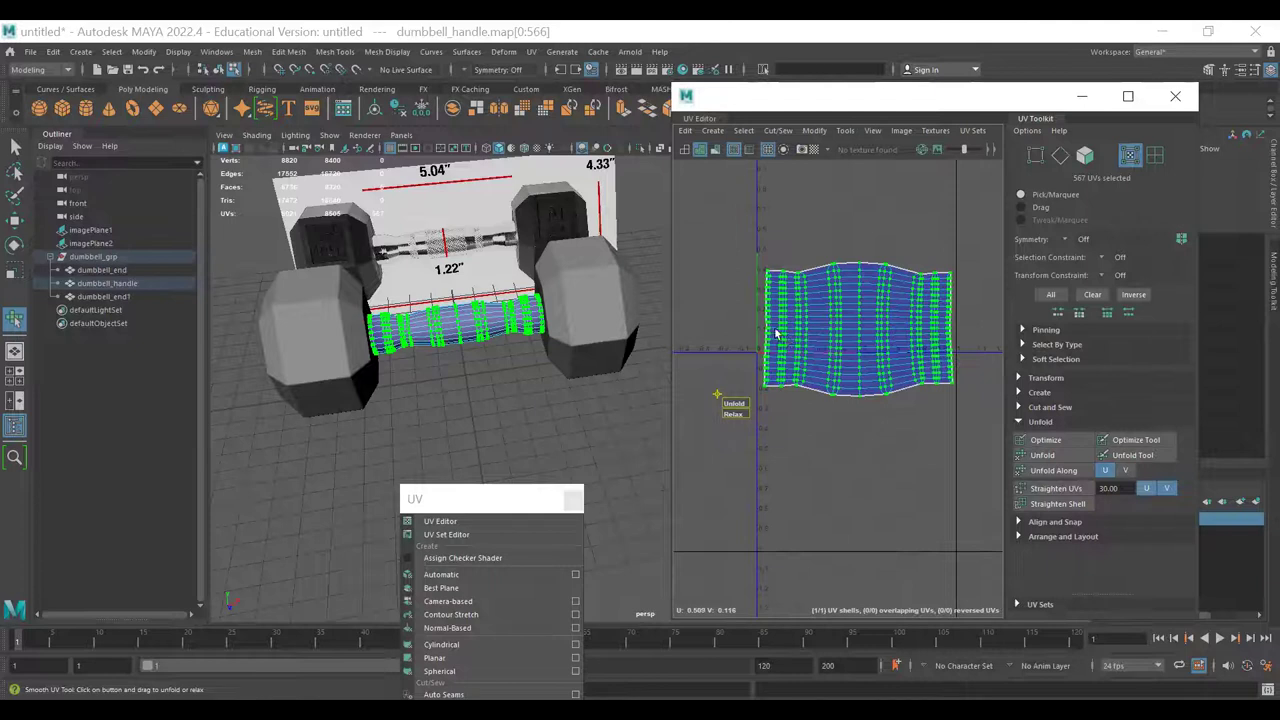
# - Display the checker map on the handle's UVs and inspect the pattern along the handle for distortion
pyautogui.keyDown('alt'); pyautogui.moveTo(385, 337); pyautogui.dragTo(1026, 111, button='right'); pyautogui.keyUp('alt')
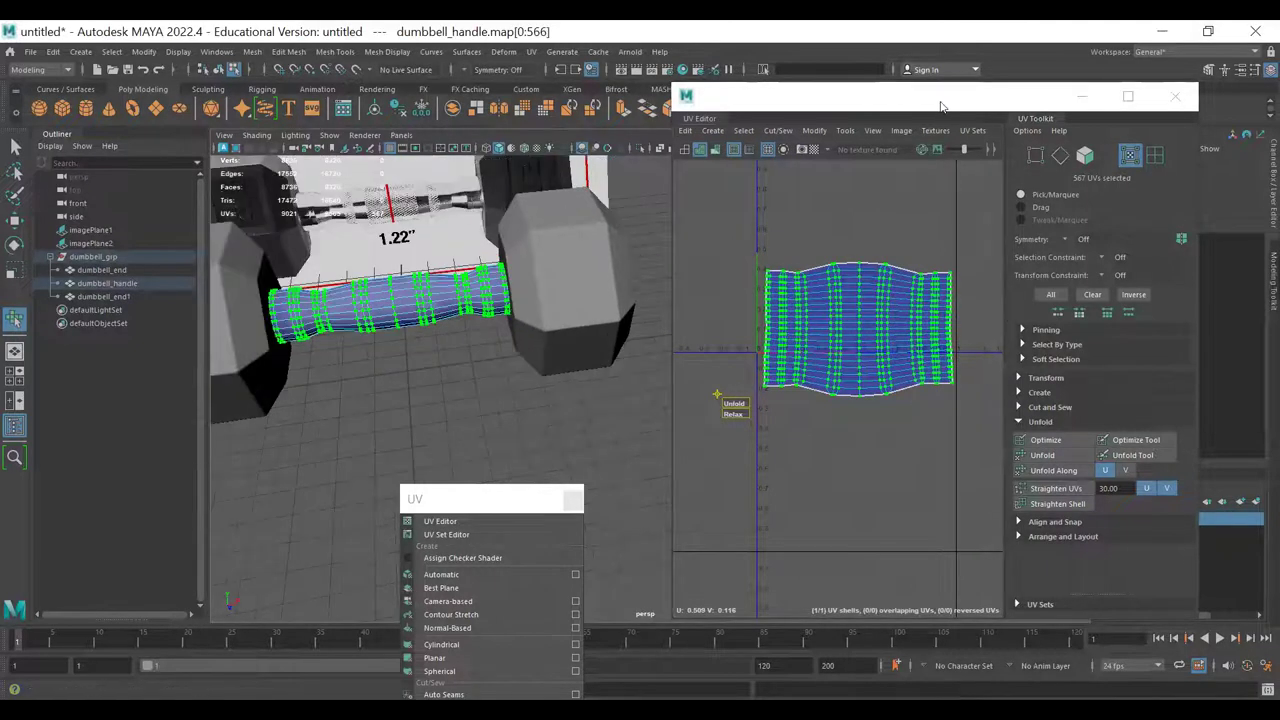
pyautogui.doubleClick(870, 105)
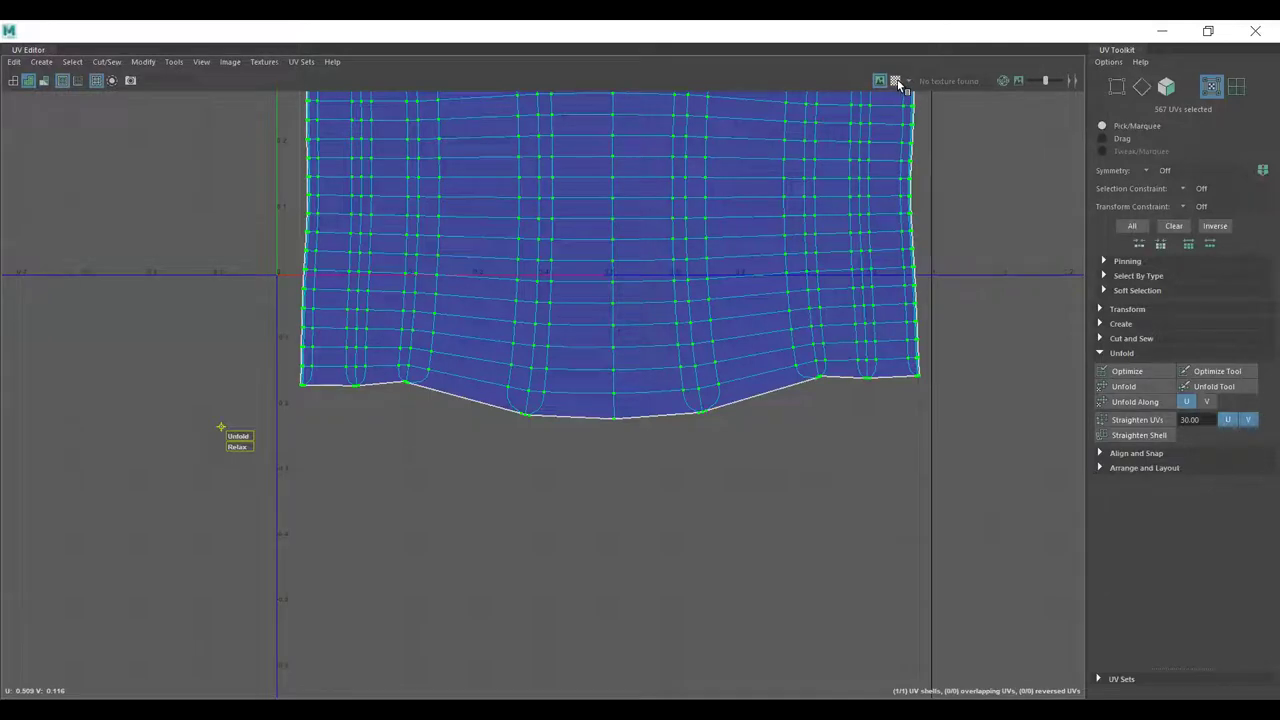
pyautogui.click(896, 80)
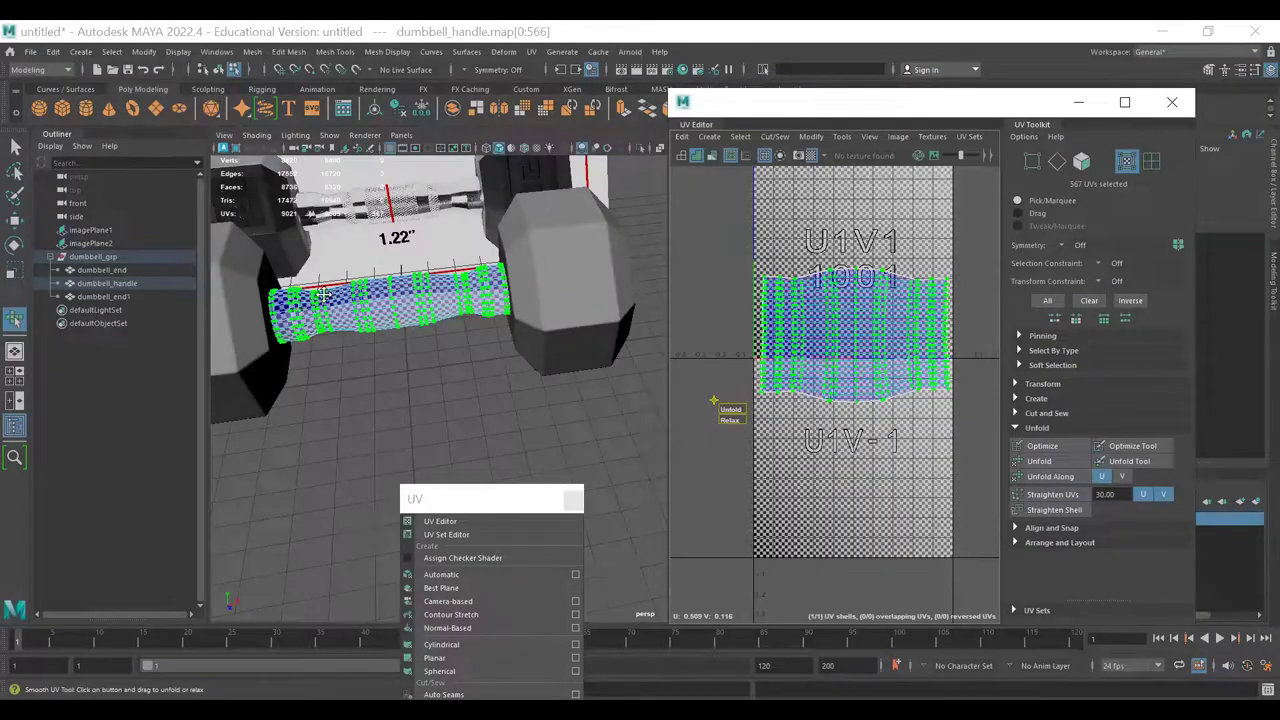
pyautogui.keyDown('alt'); pyautogui.moveTo(323, 295); pyautogui.dragTo(374, 366, button='right'); pyautogui.keyUp('alt')
pyautogui.keyDown('alt'); pyautogui.moveTo(374, 366); pyautogui.dragTo(418, 384, button='middle'); pyautogui.keyUp('alt')
pyautogui.keyDown('alt'); pyautogui.moveTo(418, 384); pyautogui.dragTo(415, 380); pyautogui.keyUp('alt')
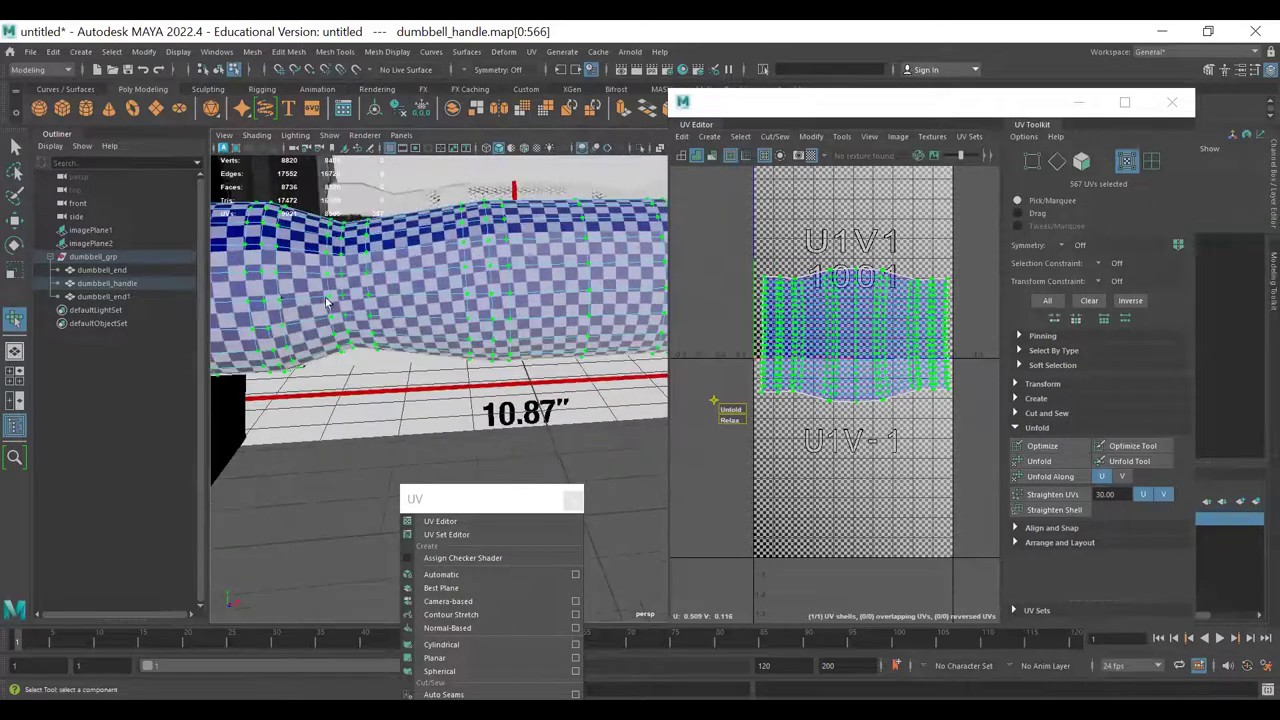
pyautogui.keyDown('alt'); pyautogui.moveTo(322, 300); pyautogui.dragTo(361, 312); pyautogui.keyUp('alt')
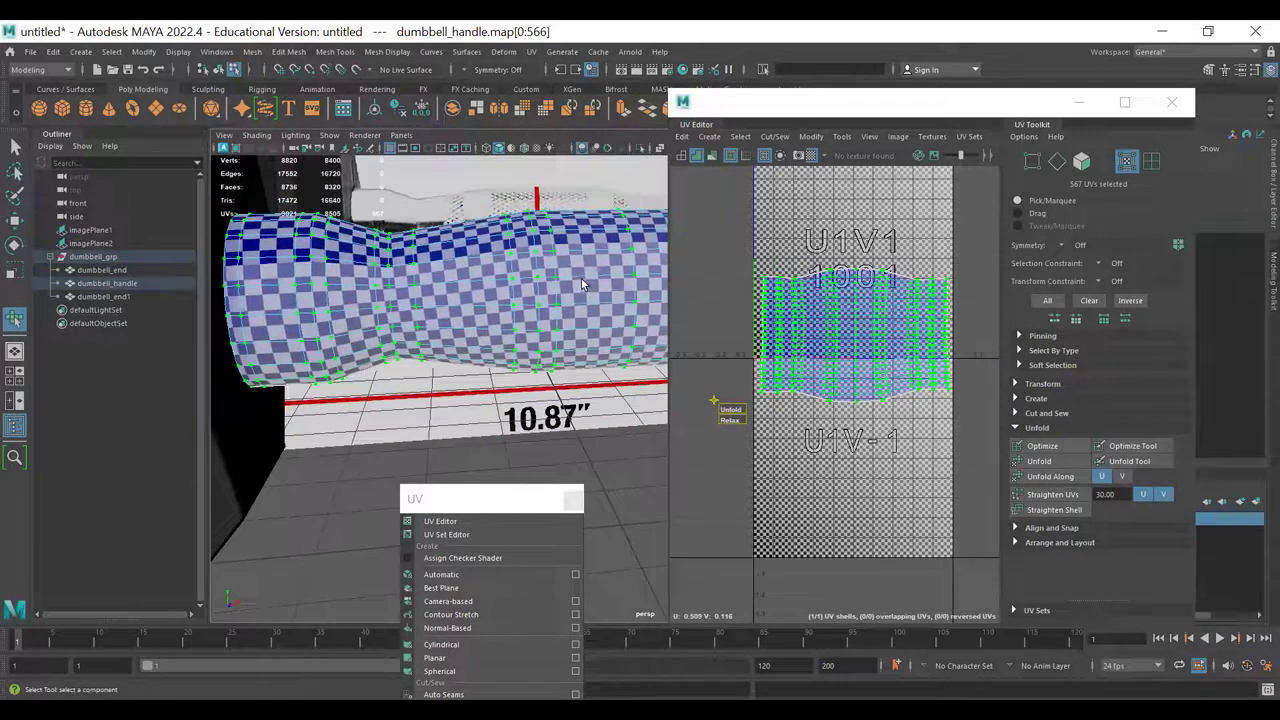
pyautogui.keyDown('alt'); pyautogui.moveTo(488, 313); pyautogui.dragTo(358, 289); pyautogui.keyUp('alt')
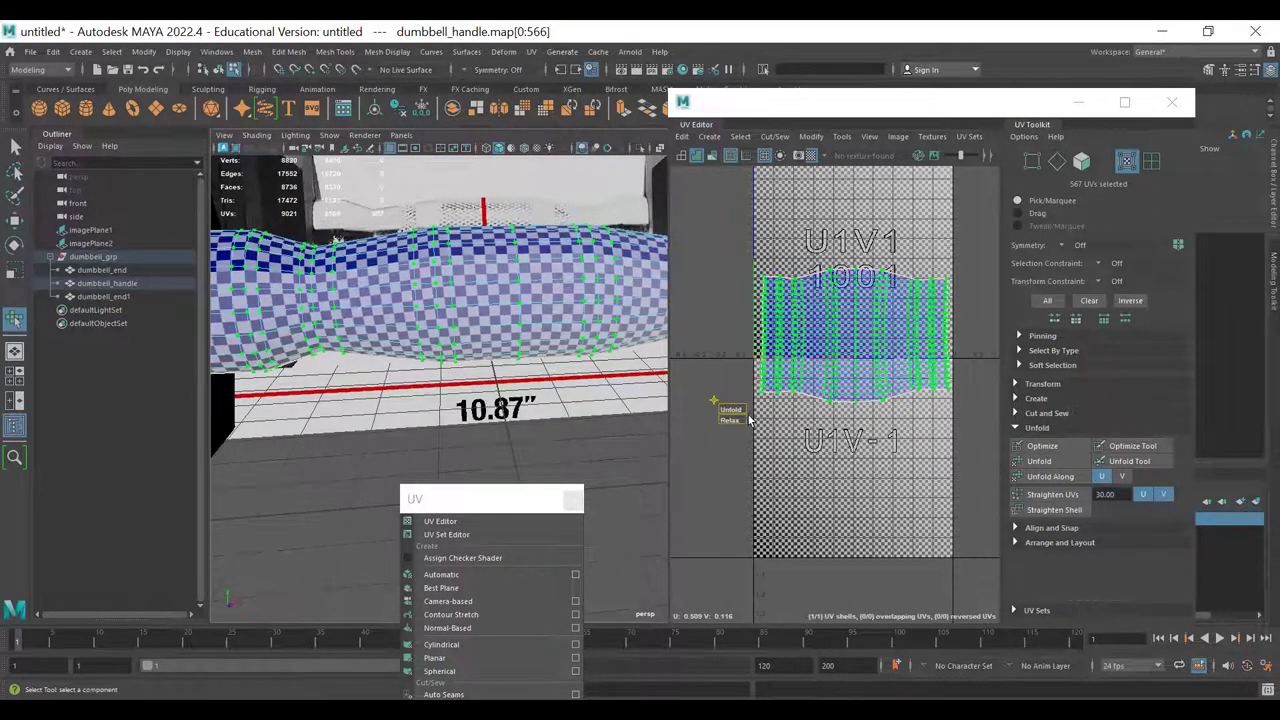
# - Move the floating UV windows off the model and close the UV Editor
pyautogui.moveTo(475, 504); pyautogui.dragTo(429, 522)
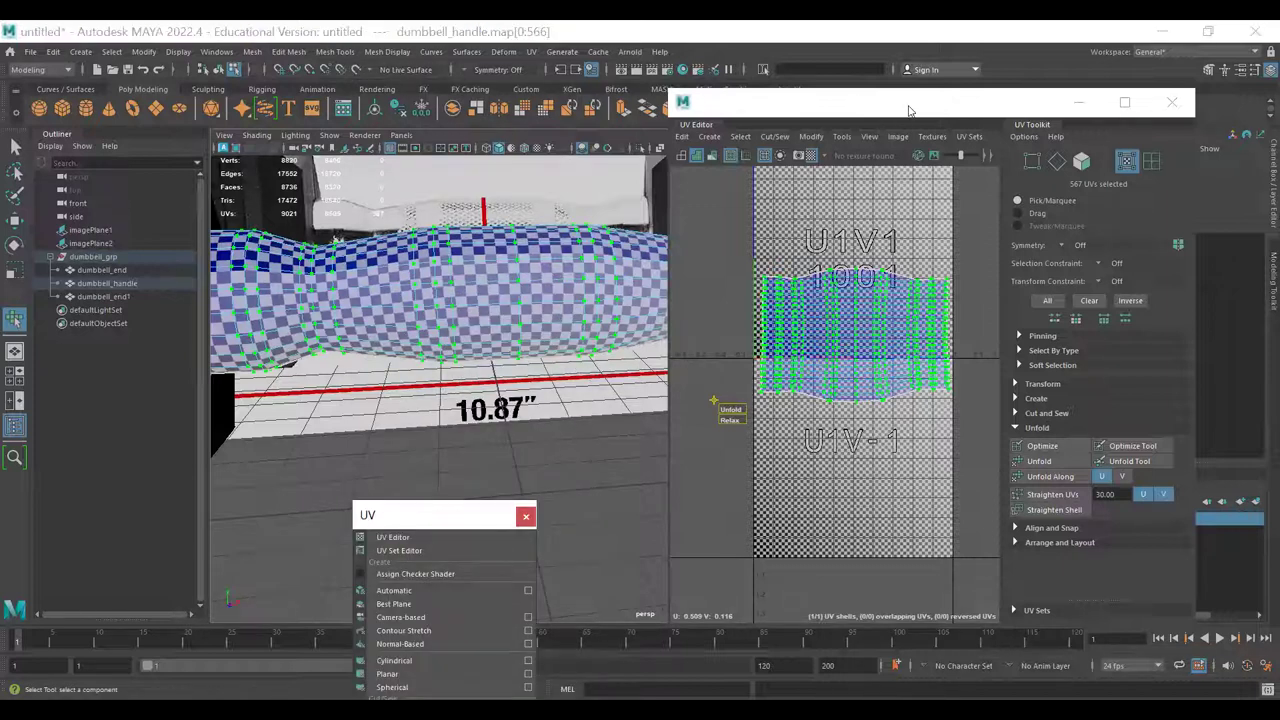
pyautogui.moveTo(1119, 105); pyautogui.dragTo(1148, 109)
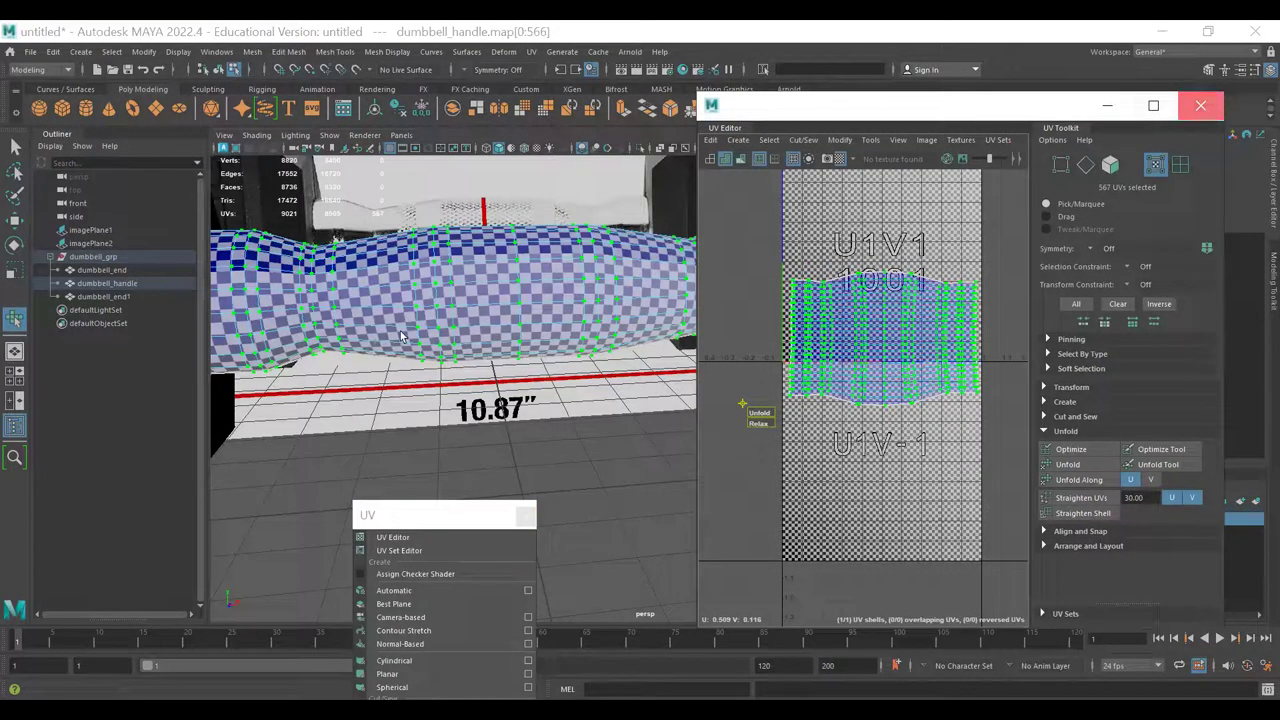
pyautogui.click(1200, 105)
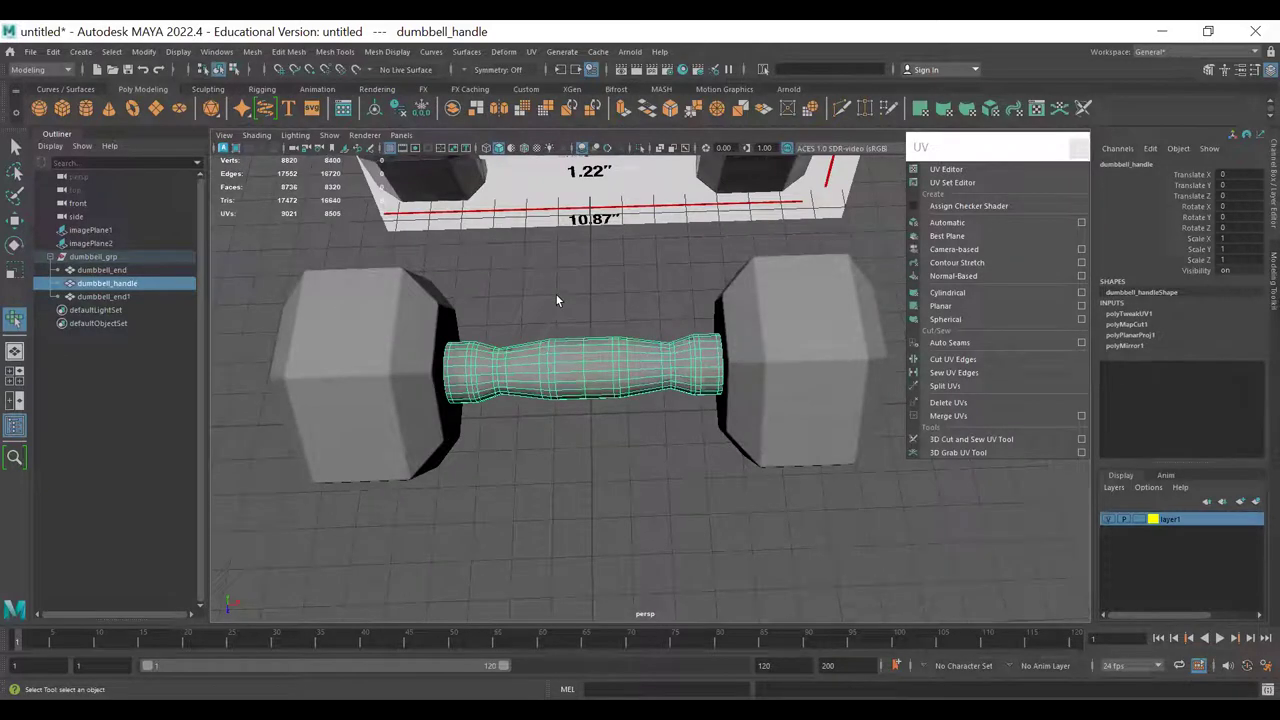
# - Apply a Cylindrical UV projection to the dumbbell_handle mesh
pyautogui.click(369, 349)
pyautogui.keyDown('alt'); pyautogui.moveTo(329, 380); pyautogui.dragTo(341, 345); pyautogui.keyUp('alt')
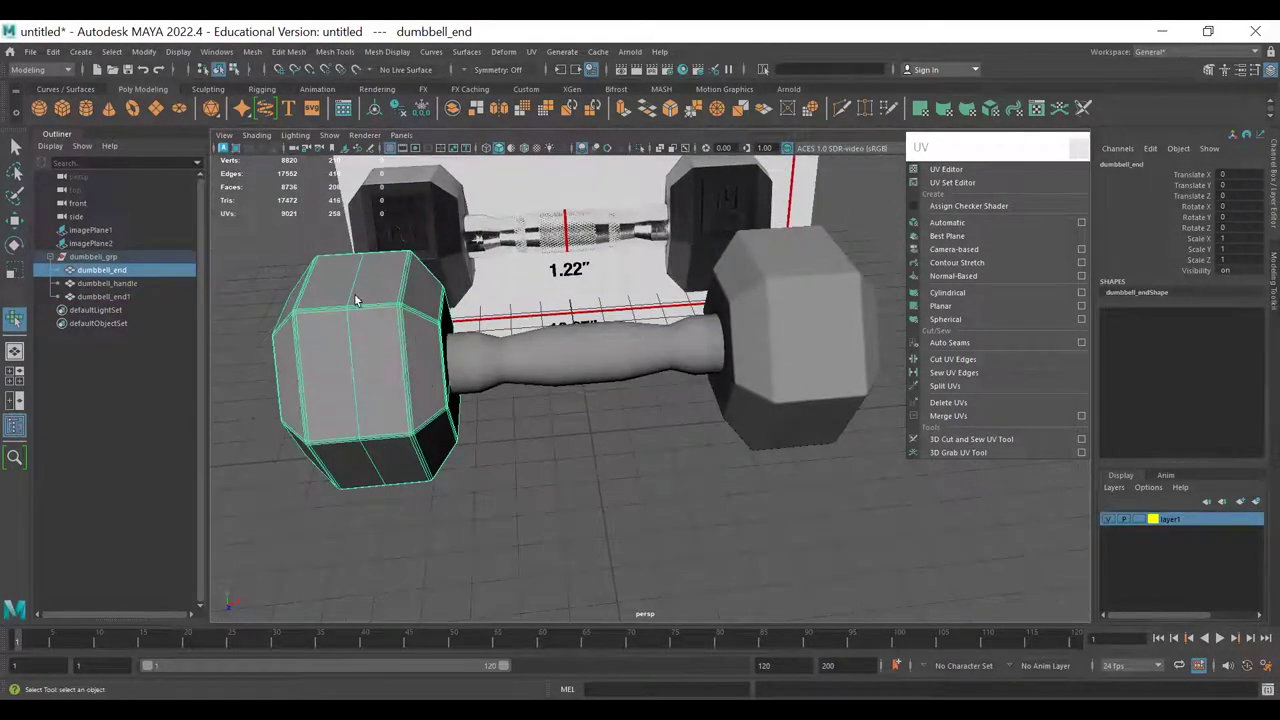
pyautogui.keyDown('alt'); pyautogui.moveTo(355, 300); pyautogui.dragTo(554, 348); pyautogui.keyUp('alt')
pyautogui.click(554, 348)
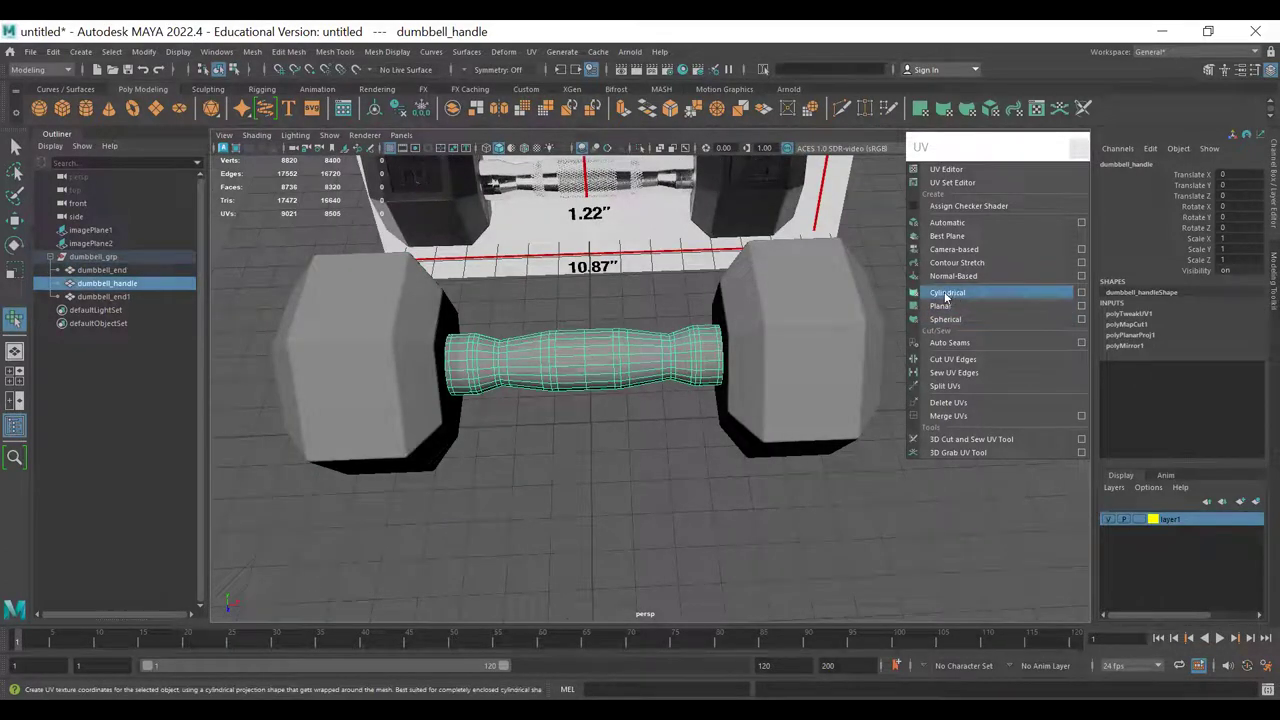
pyautogui.click(947, 293)
pyautogui.moveTo(546, 490)
pyautogui.keyDown('alt'); pyautogui.mouseDown()
pyautogui.moveTo(566, 449)
pyautogui.moveTo(553, 490)
pyautogui.mouseUp(); pyautogui.keyUp('alt')
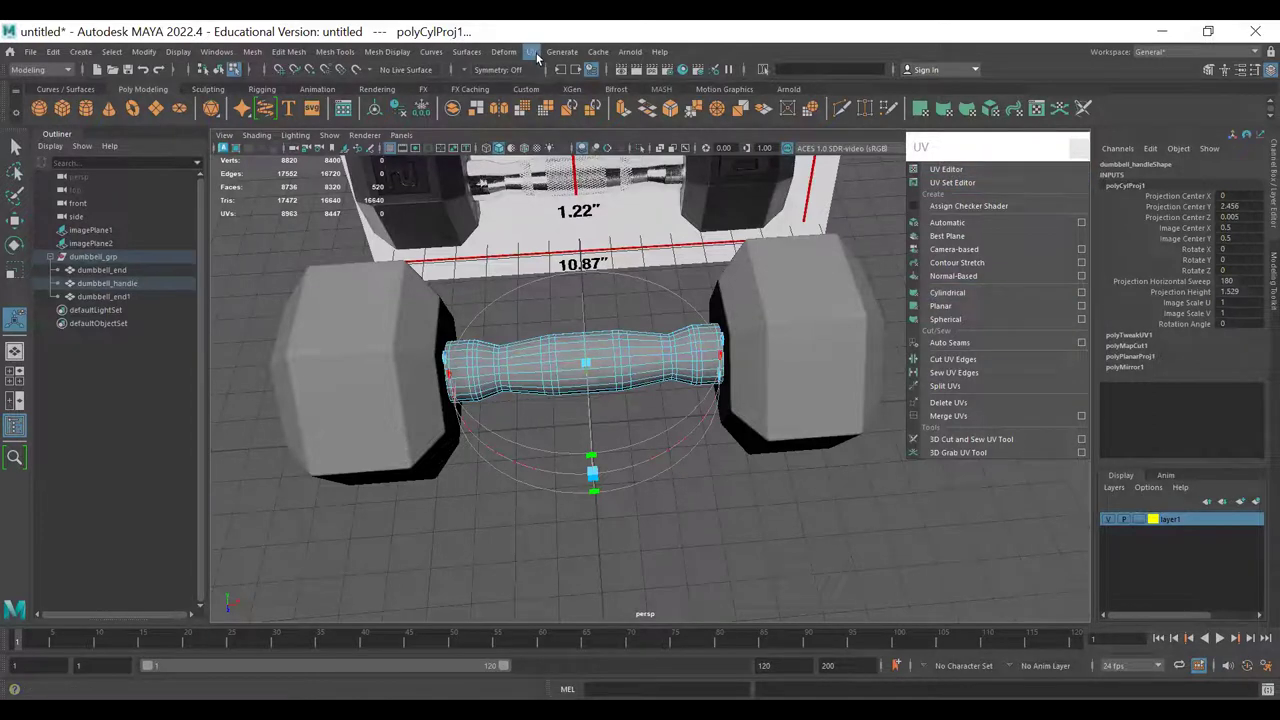
pyautogui.keyDown('alt'); pyautogui.moveTo(566, 525); pyautogui.dragTo(483, 527); pyautogui.keyUp('alt')
pyautogui.keyDown('alt'); pyautogui.moveTo(523, 486); pyautogui.dragTo(557, 470); pyautogui.keyUp('alt')
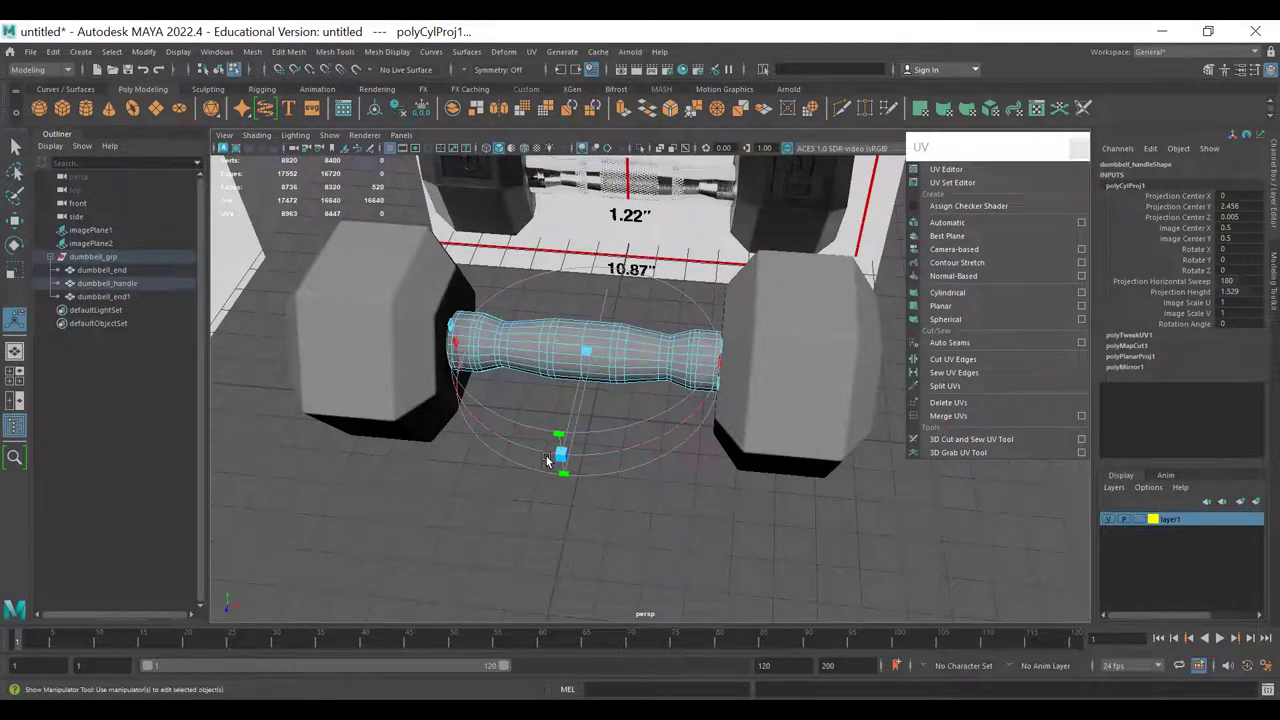
# - Try applying the Cylindrical projection to the handle faces a second time and undo it
pyautogui.press('w')
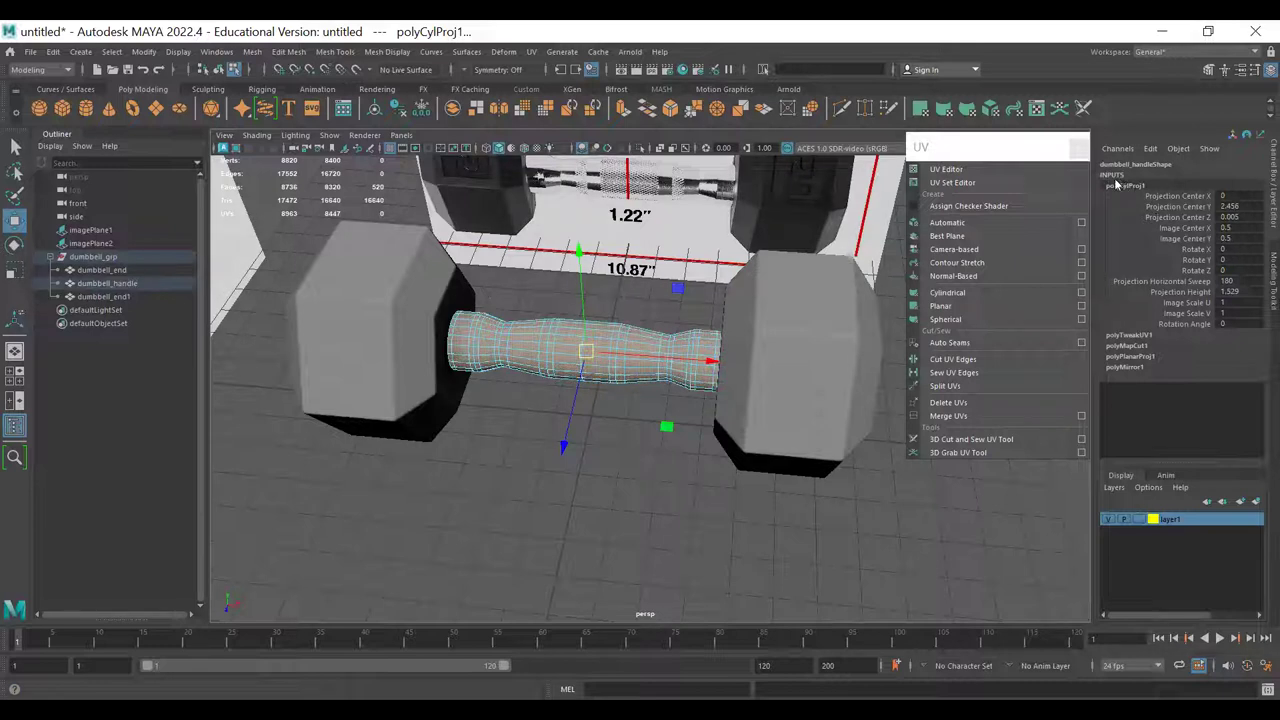
pyautogui.keyDown('alt'); pyautogui.moveTo(578, 479); pyautogui.dragTo(566, 491, button='middle'); pyautogui.keyUp('alt')
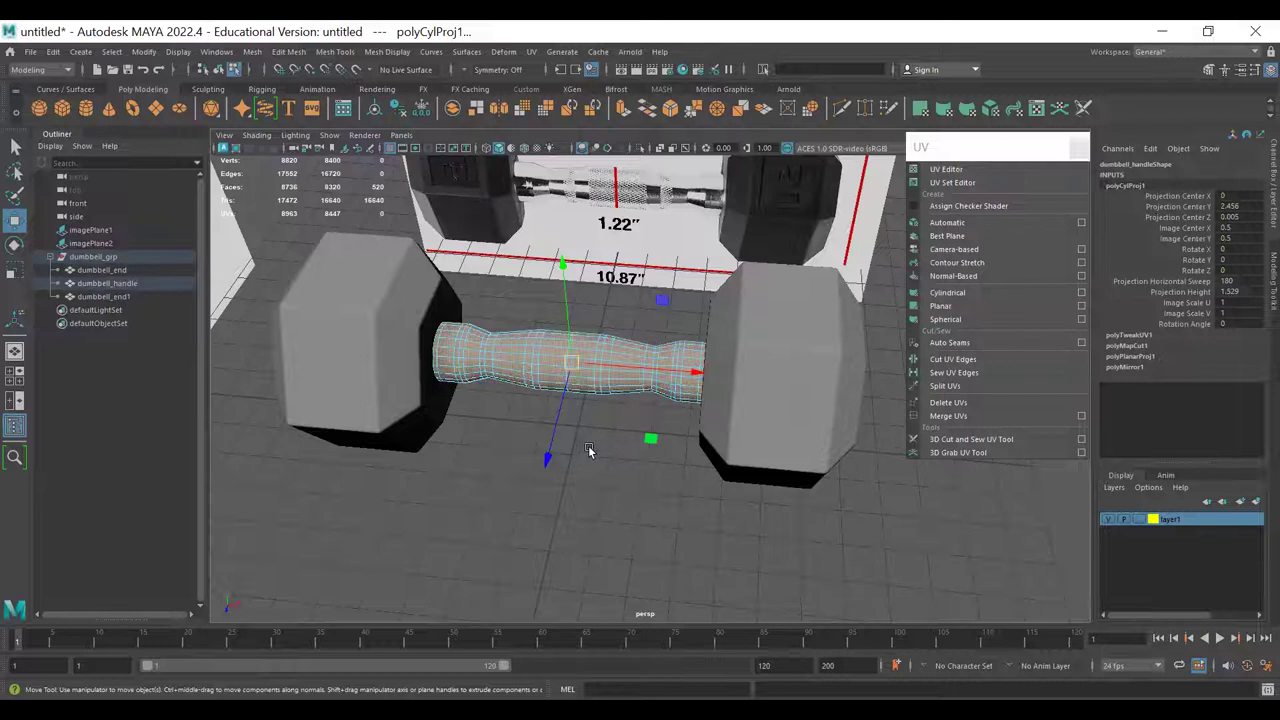
pyautogui.press('t')
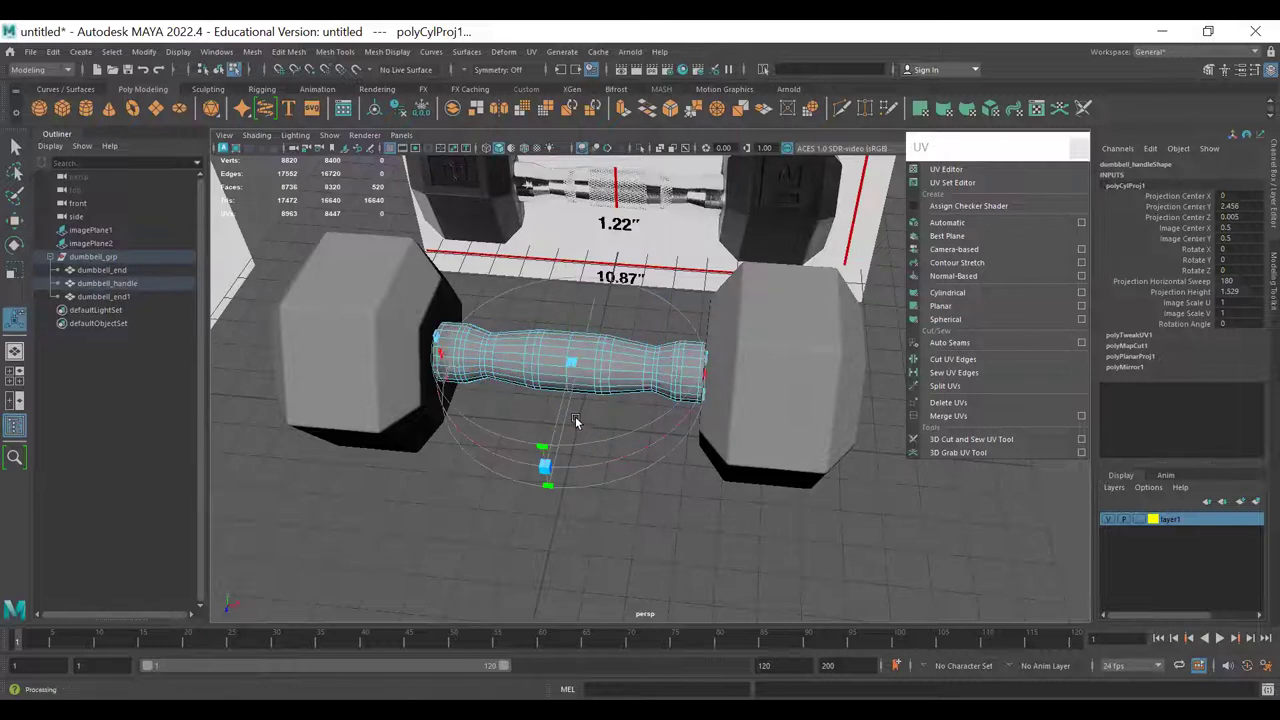
pyautogui.press('w')
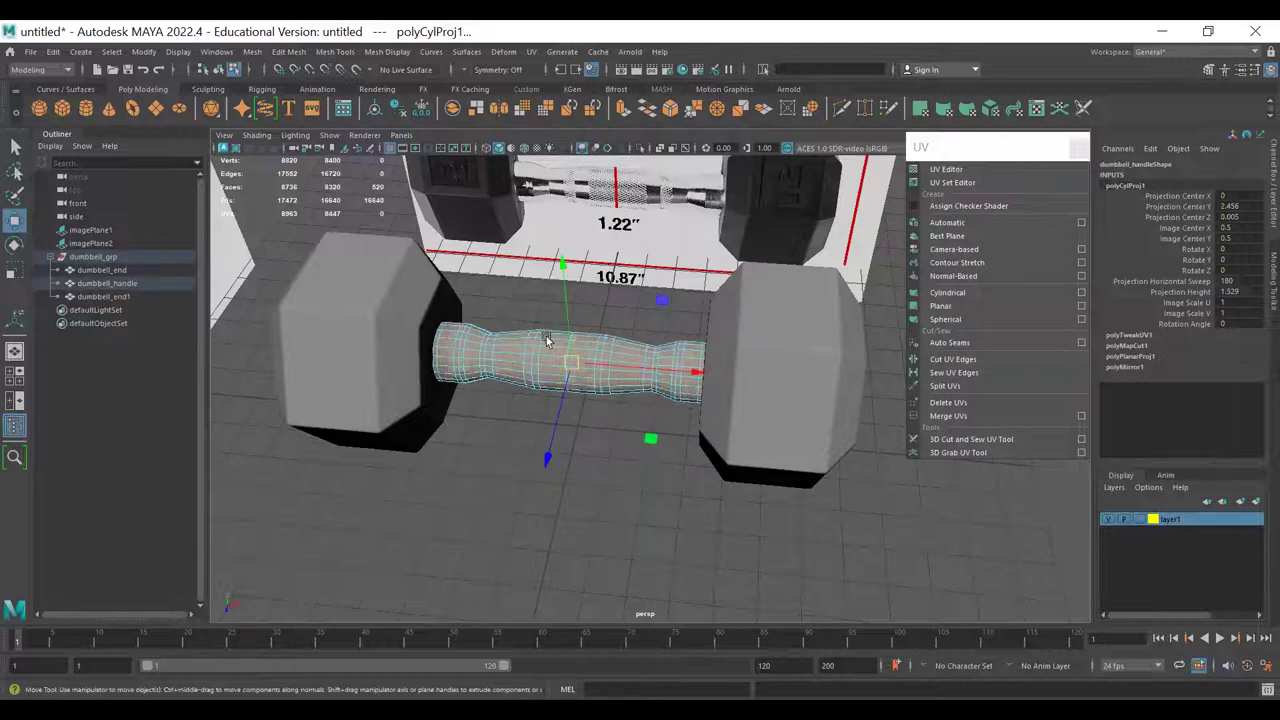
pyautogui.click(947, 293)
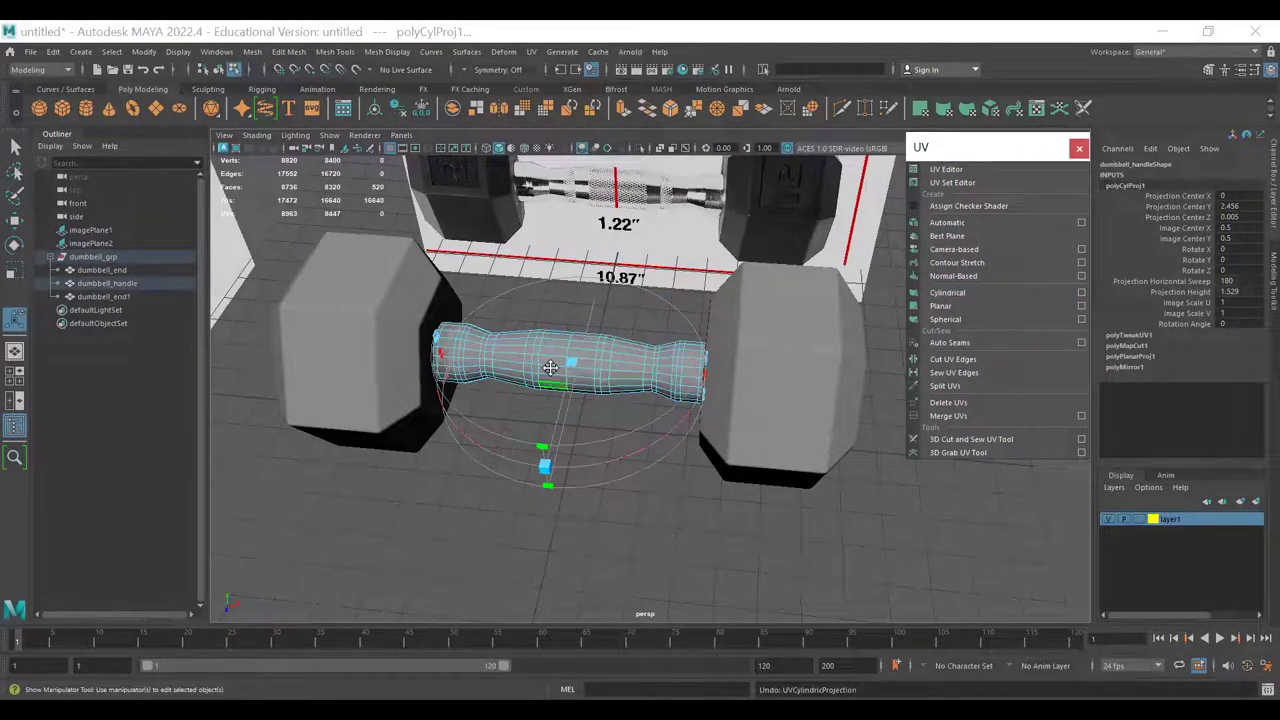
pyautogui.keyDown('alt'); pyautogui.moveTo(550, 368); pyautogui.dragTo(526, 366, button='middle'); pyautogui.keyUp('alt')
pyautogui.press('q')
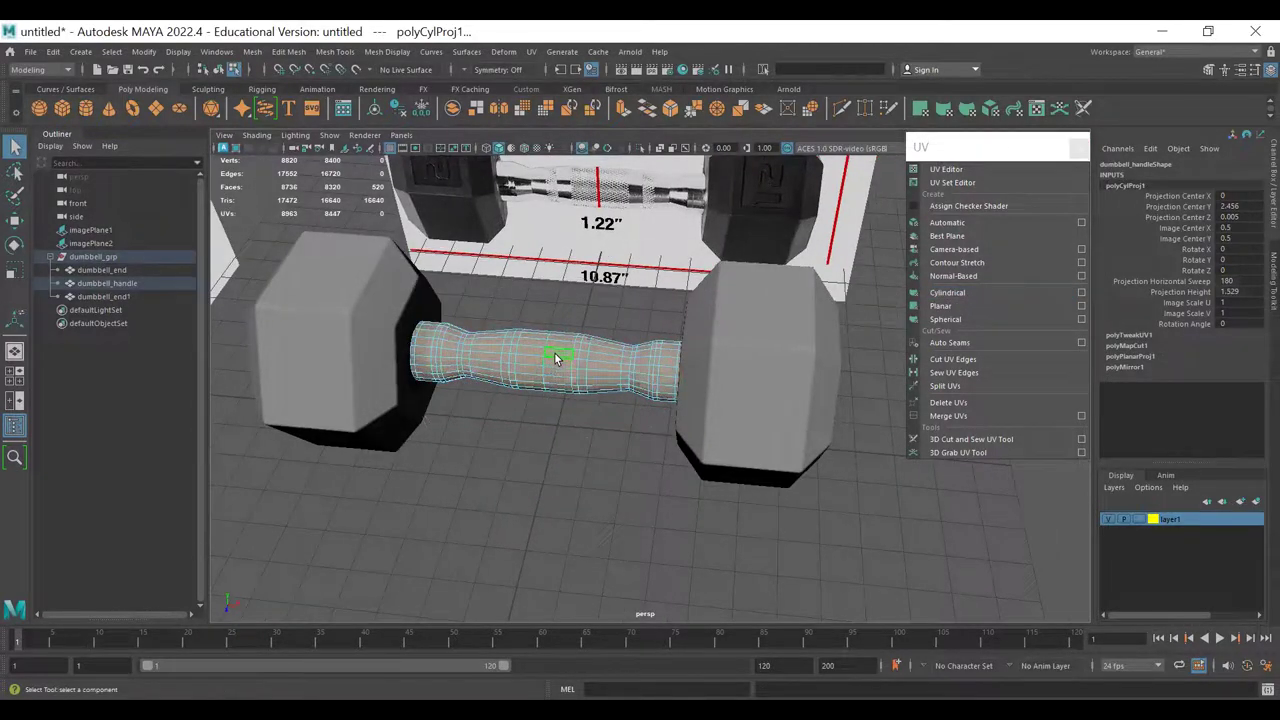
# - Show the cylindrical projection's manipulator and examine its orientation around the handle from several angles
pyautogui.press('t')
pyautogui.keyDown('alt'); pyautogui.moveTo(545, 378); pyautogui.dragTo(458, 400); pyautogui.keyUp('alt')
pyautogui.keyDown('alt'); pyautogui.moveTo(460, 406); pyautogui.dragTo(584, 392, button='right'); pyautogui.keyUp('alt')
pyautogui.keyDown('alt'); pyautogui.moveTo(632, 392); pyautogui.dragTo(723, 454); pyautogui.keyUp('alt')
pyautogui.keyDown('alt'); pyautogui.moveTo(510, 302); pyautogui.dragTo(760, 475); pyautogui.keyUp('alt')
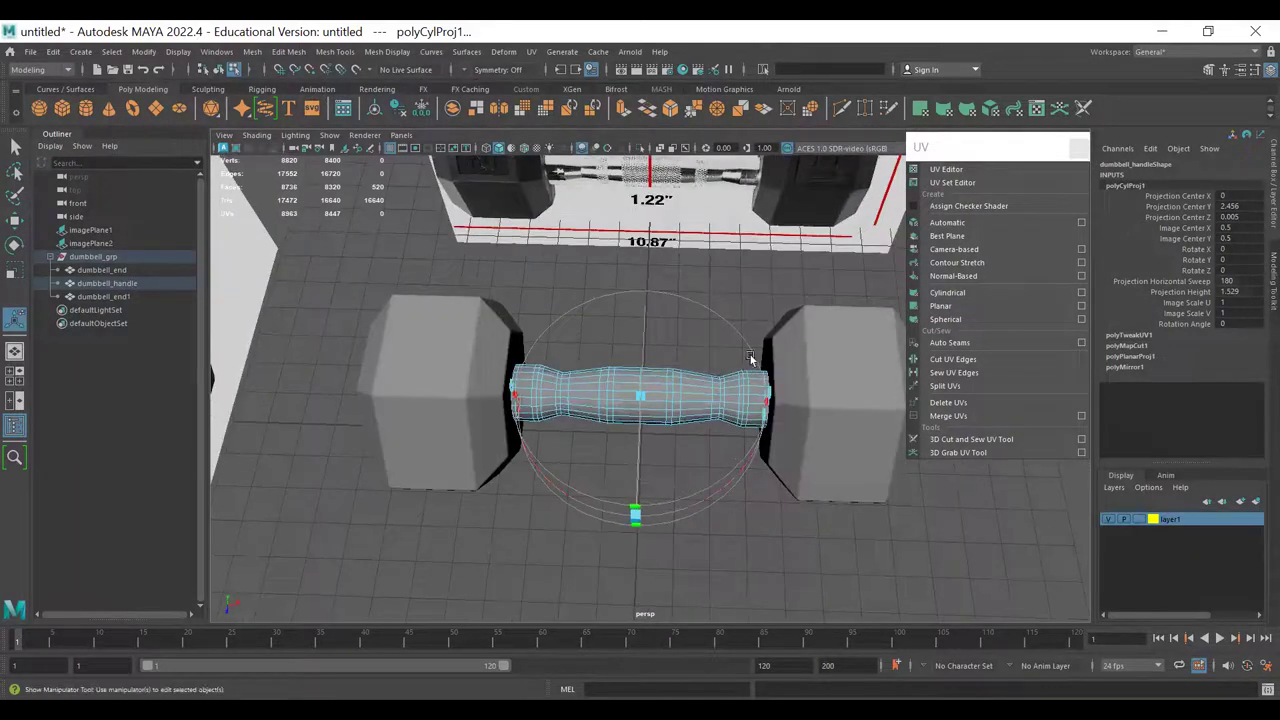
pyautogui.keyDown('alt'); pyautogui.moveTo(611, 457); pyautogui.dragTo(578, 440); pyautogui.keyUp('alt')
pyautogui.keyDown('alt'); pyautogui.moveTo(603, 503); pyautogui.dragTo(521, 443); pyautogui.keyUp('alt')
pyautogui.keyDown('alt'); pyautogui.moveTo(521, 443); pyautogui.dragTo(675, 479, button='right'); pyautogui.keyUp('alt')
pyautogui.keyDown('alt'); pyautogui.moveTo(675, 479); pyautogui.dragTo(447, 393); pyautogui.keyUp('alt')
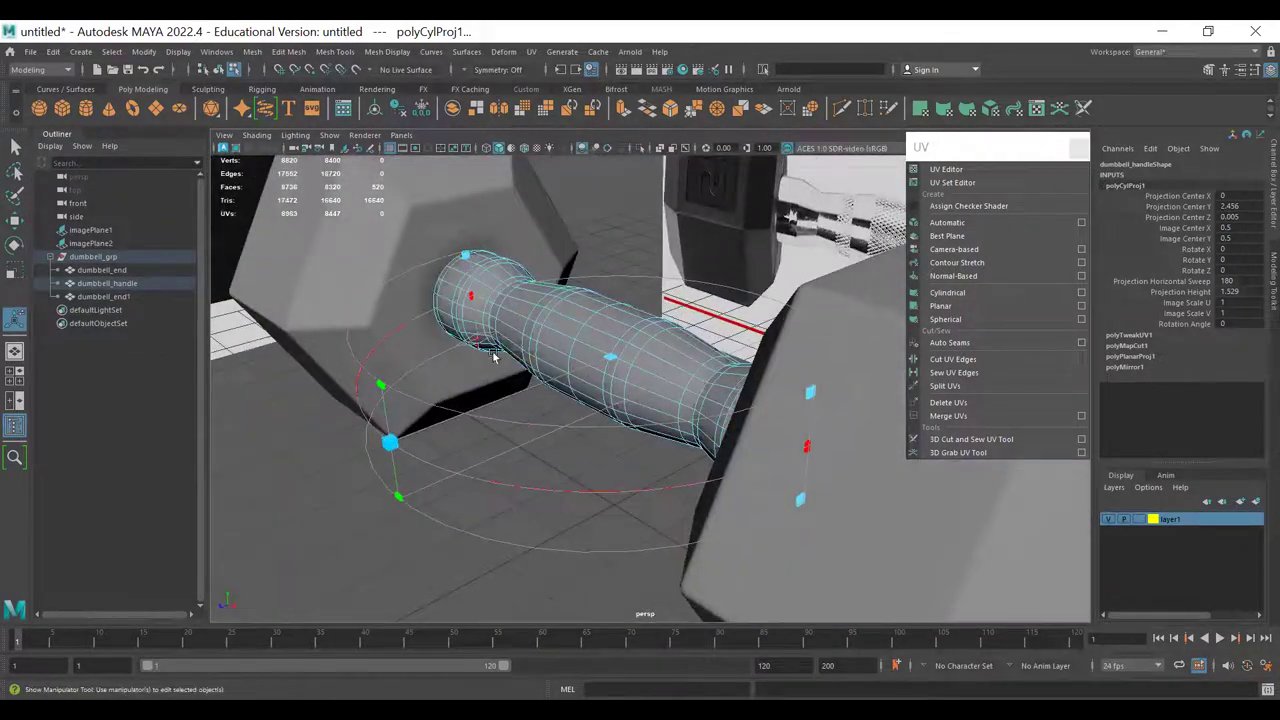
# - Examine the underside and end of the handle for the control that switches the cylindrical projection's manipulator mode
pyautogui.keyDown('alt'); pyautogui.moveTo(522, 485); pyautogui.dragTo(564, 438); pyautogui.keyUp('alt')
pyautogui.keyDown('alt'); pyautogui.moveTo(564, 438); pyautogui.dragTo(722, 425, button='right'); pyautogui.keyUp('alt')
pyautogui.keyDown('alt'); pyautogui.moveTo(722, 425); pyautogui.dragTo(567, 305); pyautogui.keyUp('alt')
pyautogui.keyDown('alt'); pyautogui.moveTo(565, 336); pyautogui.dragTo(461, 295, button='right'); pyautogui.keyUp('alt')
pyautogui.keyDown('alt'); pyautogui.moveTo(461, 295); pyautogui.dragTo(607, 356); pyautogui.keyUp('alt')
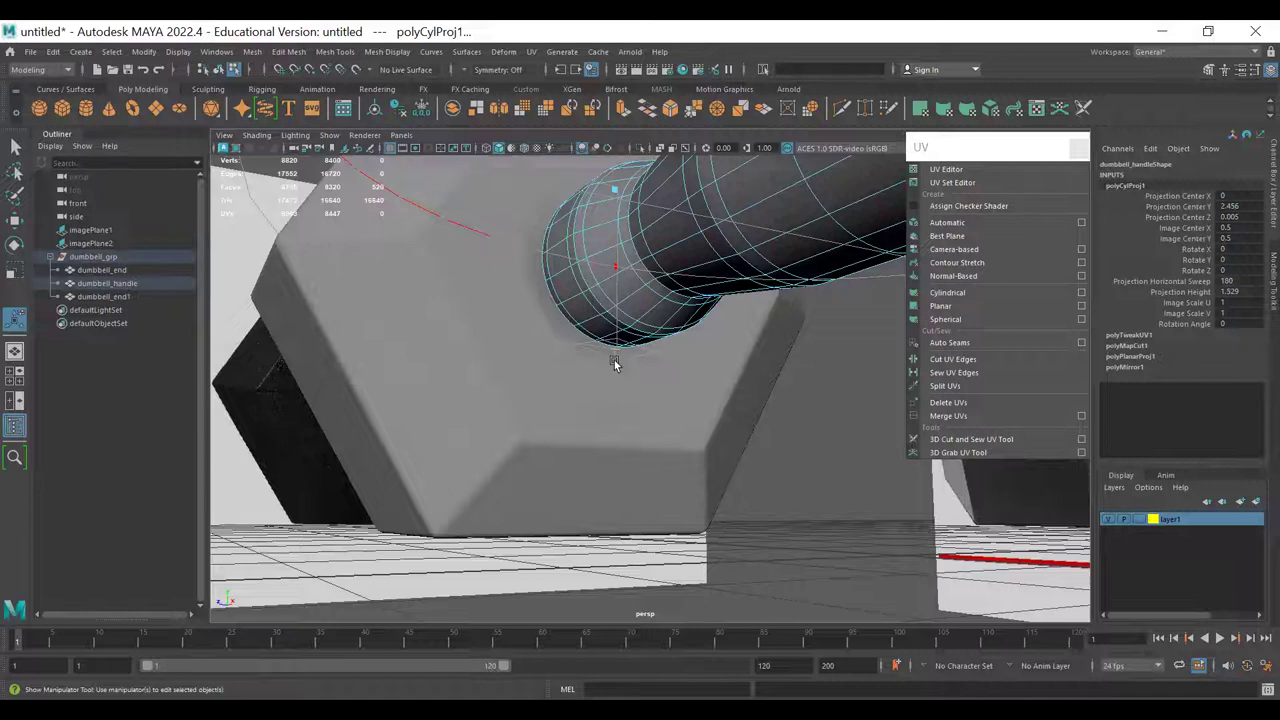
pyautogui.keyDown('alt'); pyautogui.moveTo(575, 372); pyautogui.dragTo(531, 326, button='right'); pyautogui.keyUp('alt')
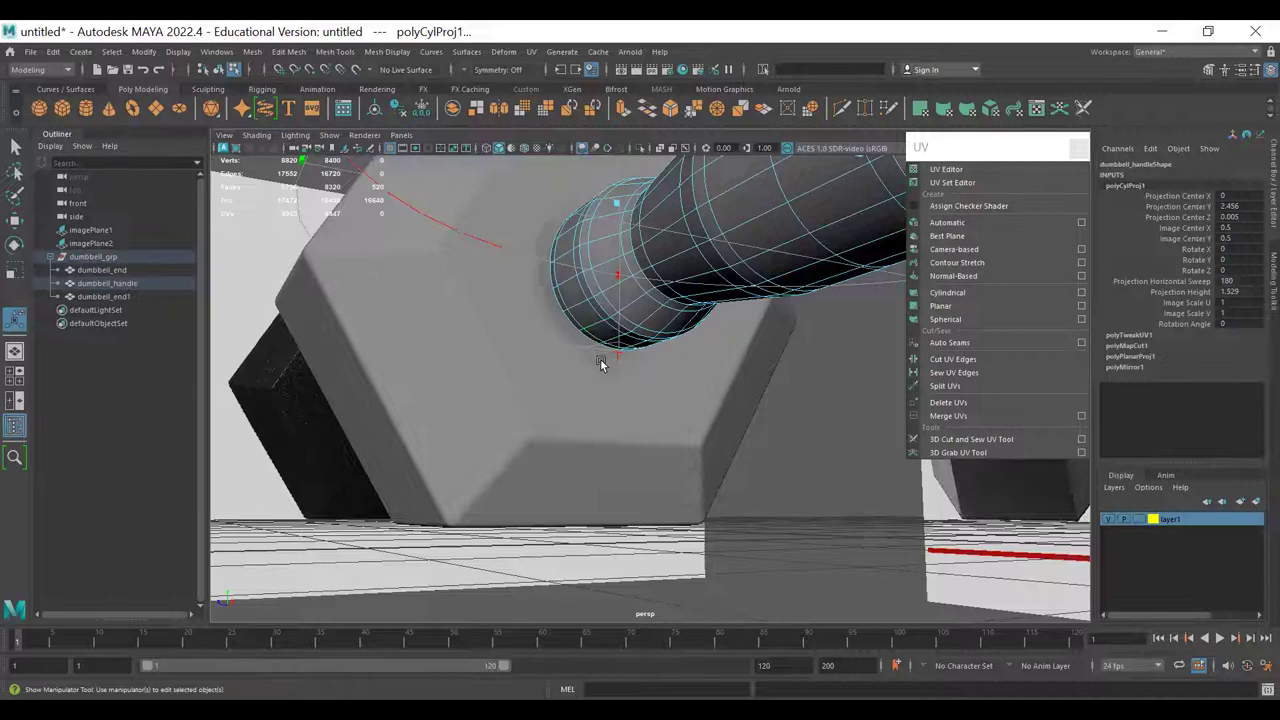
pyautogui.keyDown('alt'); pyautogui.moveTo(660, 404); pyautogui.dragTo(649, 368); pyautogui.keyUp('alt')
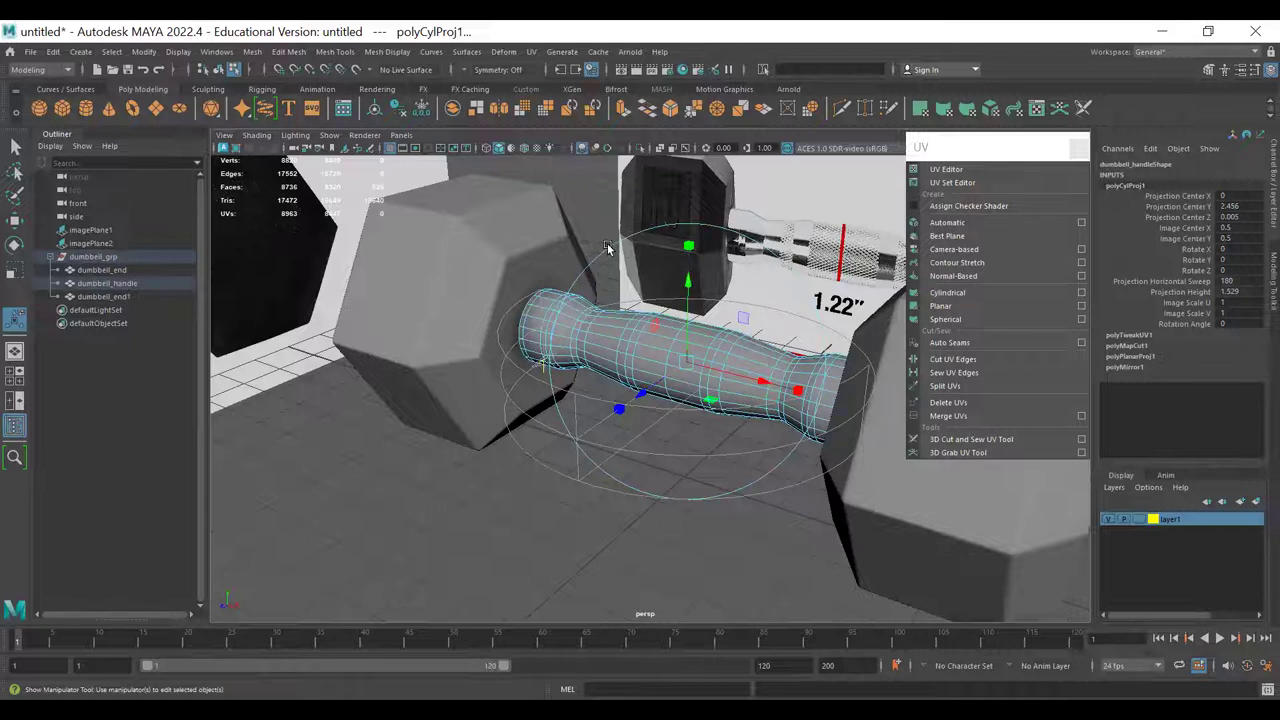
# - Rotate the cylindrical projection to align with the handle's length, setting its Rotate Z to 90
pyautogui.keyDown('alt'); pyautogui.moveTo(676, 329); pyautogui.dragTo(720, 394); pyautogui.keyUp('alt')
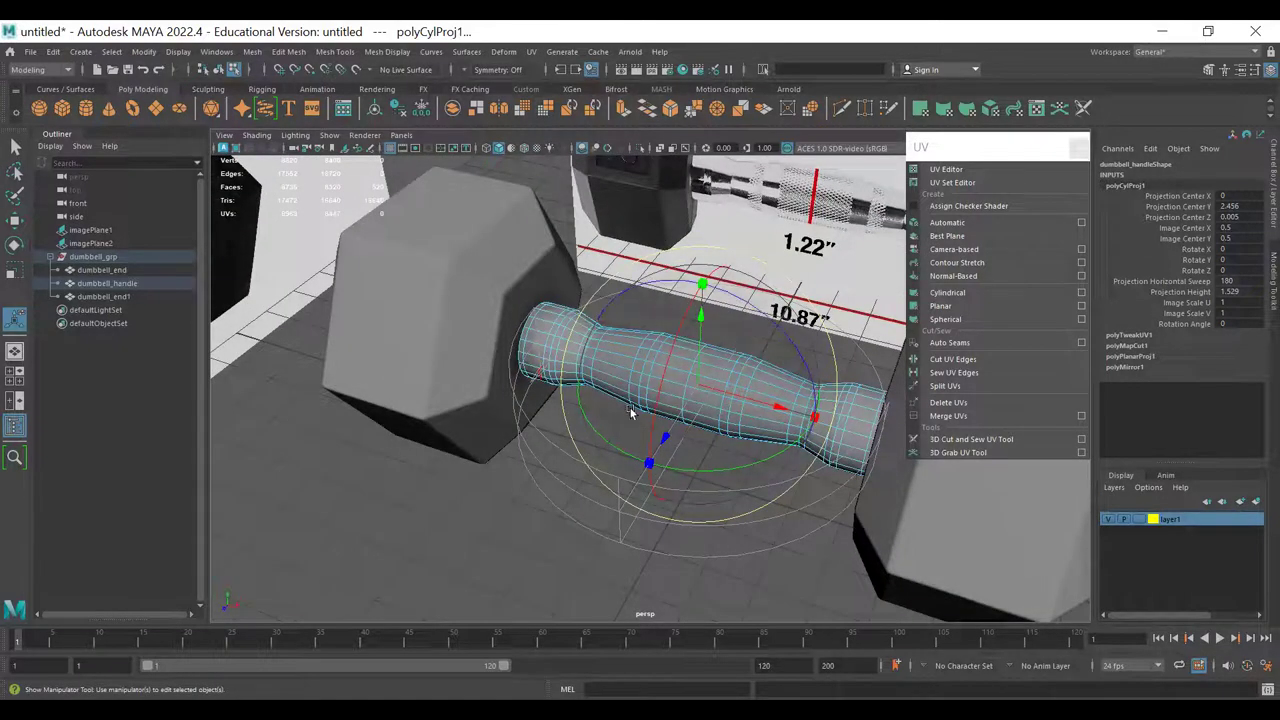
pyautogui.moveTo(657, 290); pyautogui.dragTo(800, 338)
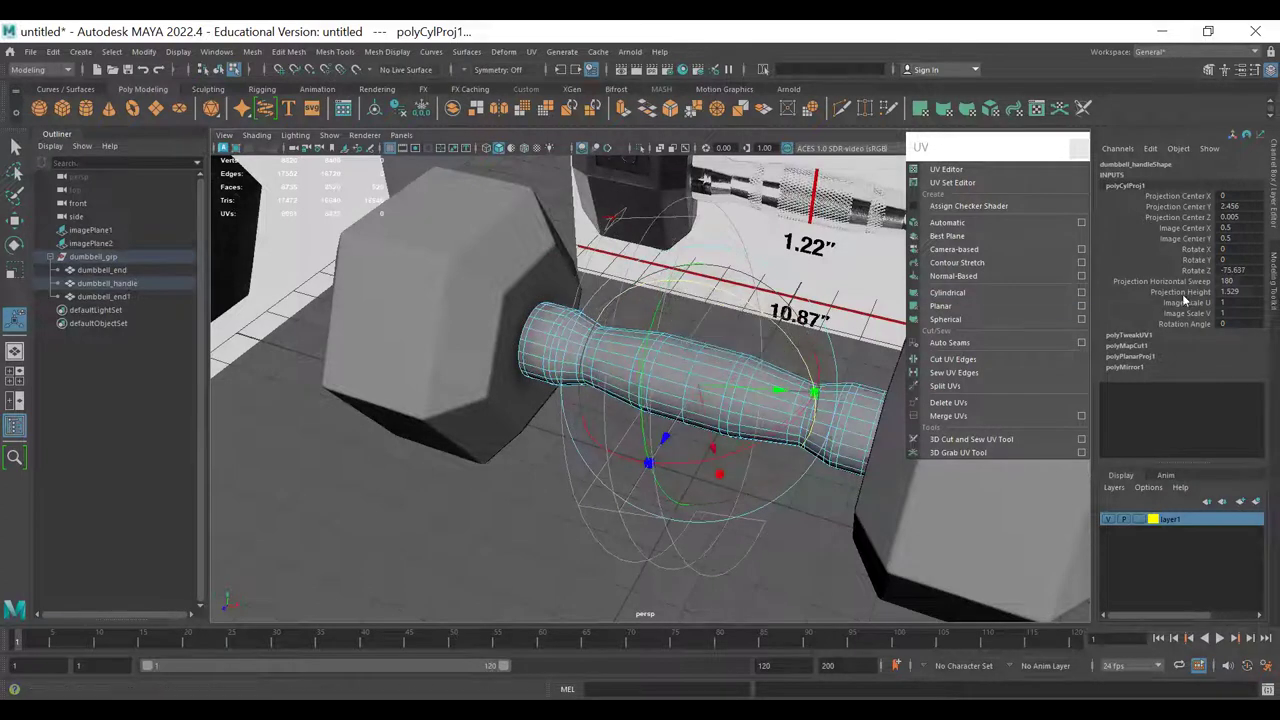
pyautogui.doubleClick(1239, 270)
pyautogui.write('90')
pyautogui.press('Return')
pyautogui.moveTo(646, 424)
pyautogui.keyDown('alt'); pyautogui.mouseDown()
pyautogui.moveTo(583, 486)
pyautogui.moveTo(563, 423)
pyautogui.moveTo(640, 440)
pyautogui.moveTo(671, 420)
pyautogui.mouseUp(); pyautogui.keyUp('alt')
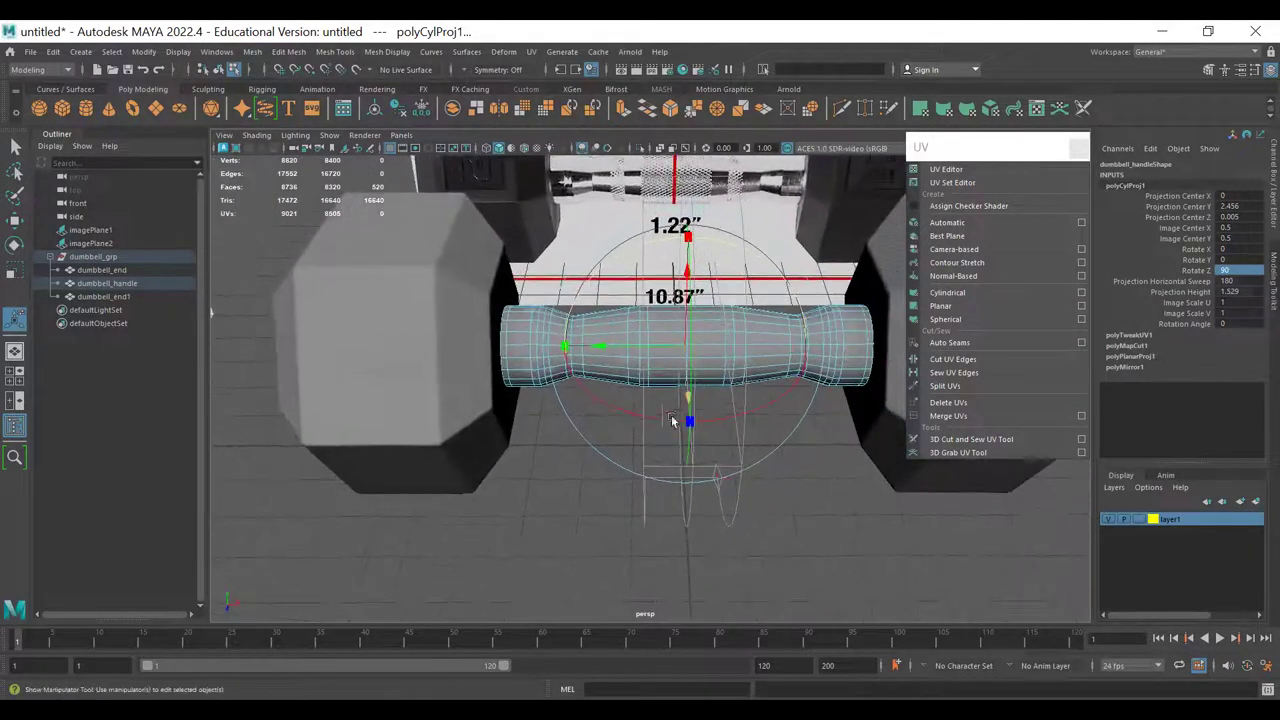
# - Open the UV Editor, turn off the checker map and view the handle's UV shell beside the model
pyautogui.click(528, 52)
pyautogui.click(562, 78)
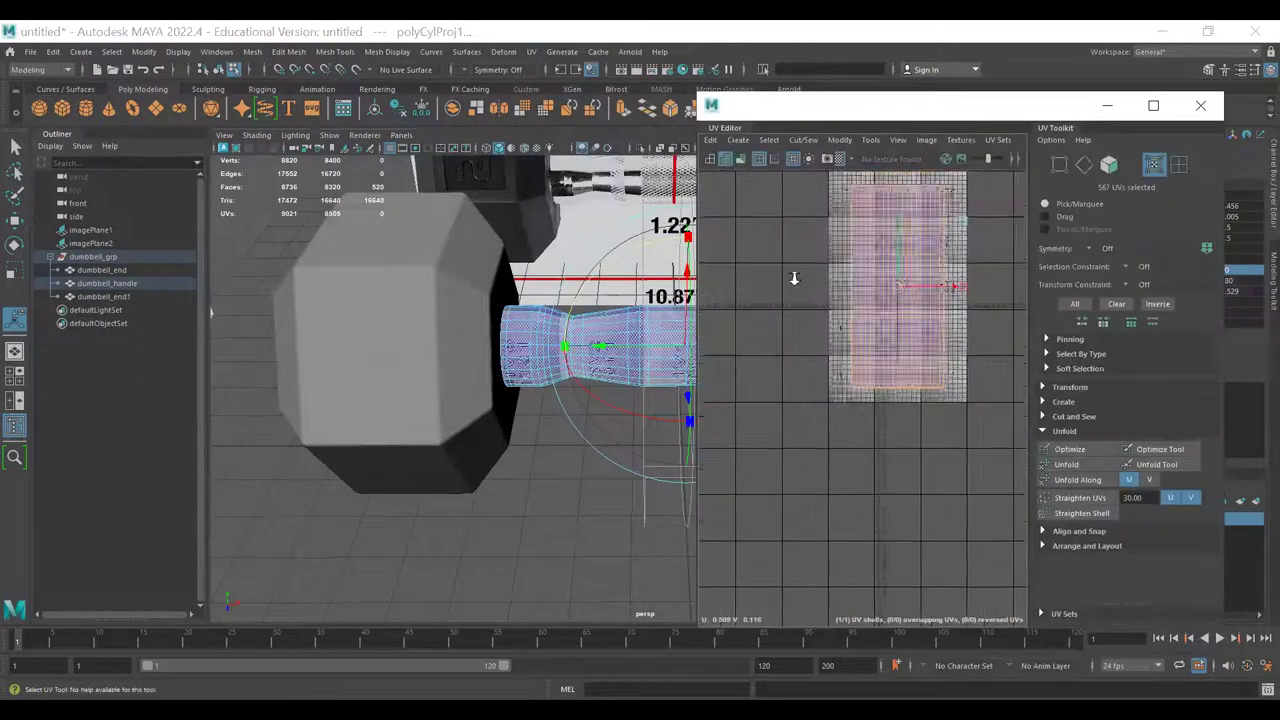
pyautogui.doubleClick(989, 107)
pyautogui.click(895, 81)
pyautogui.scroll(-5, 391, 280)
pyautogui.keyDown('alt'); pyautogui.moveTo(262, 292); pyautogui.dragTo(535, 208, button='middle'); pyautogui.keyUp('alt')
pyautogui.scroll(-1, 534, 208)
pyautogui.keyDown('alt'); pyautogui.moveTo(627, 94); pyautogui.dragTo(631, 144, button='middle'); pyautogui.keyUp('alt')
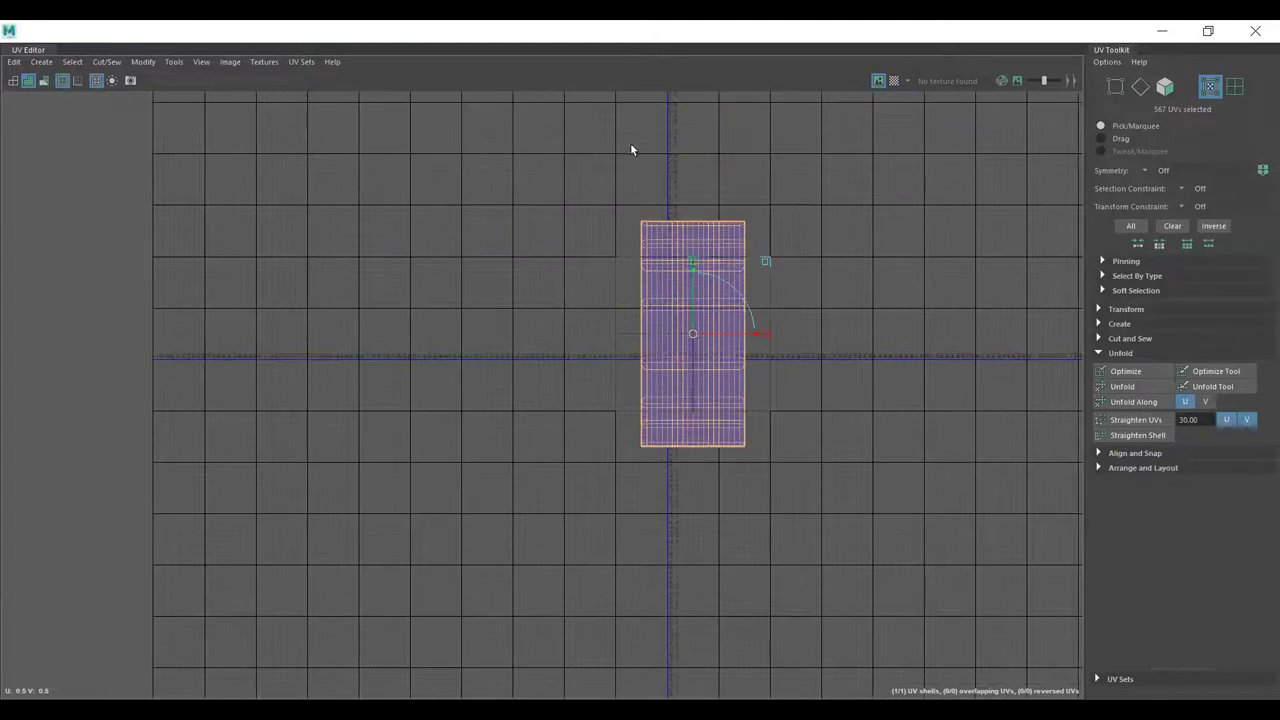
pyautogui.doubleClick(598, 37)
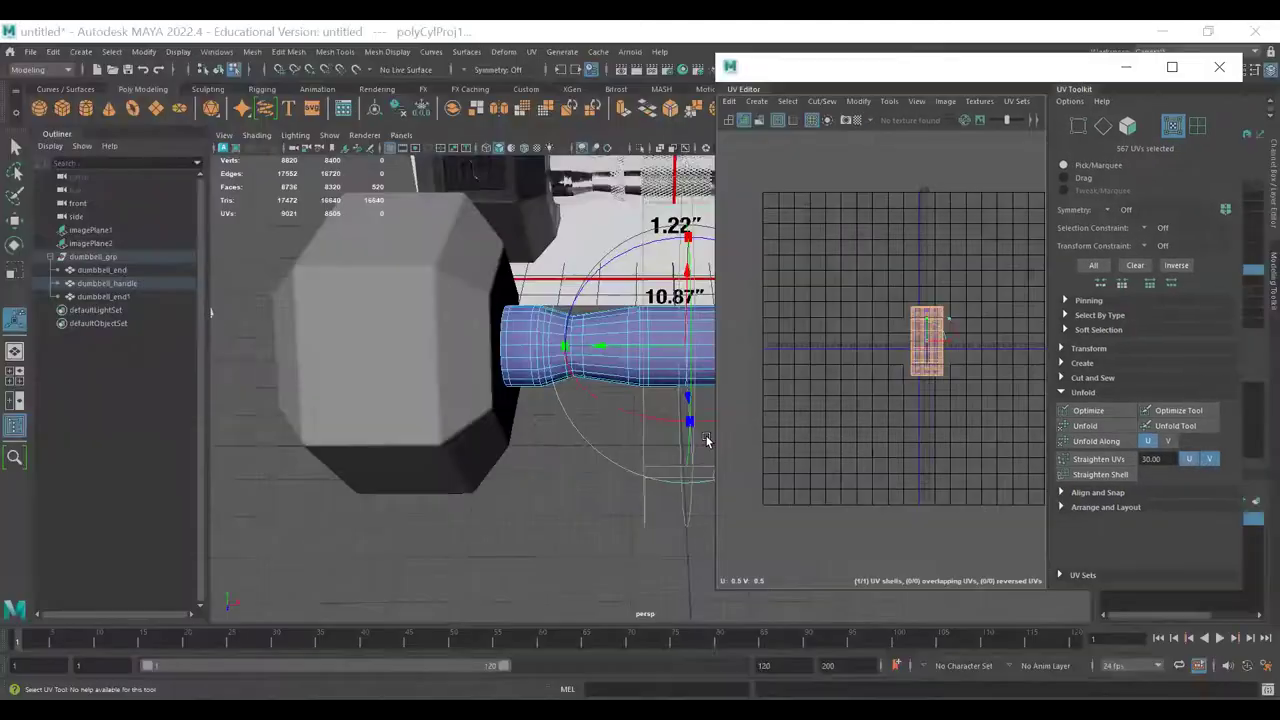
pyautogui.keyDown('alt'); pyautogui.moveTo(480, 388); pyautogui.dragTo(449, 384, button='middle'); pyautogui.keyUp('alt')
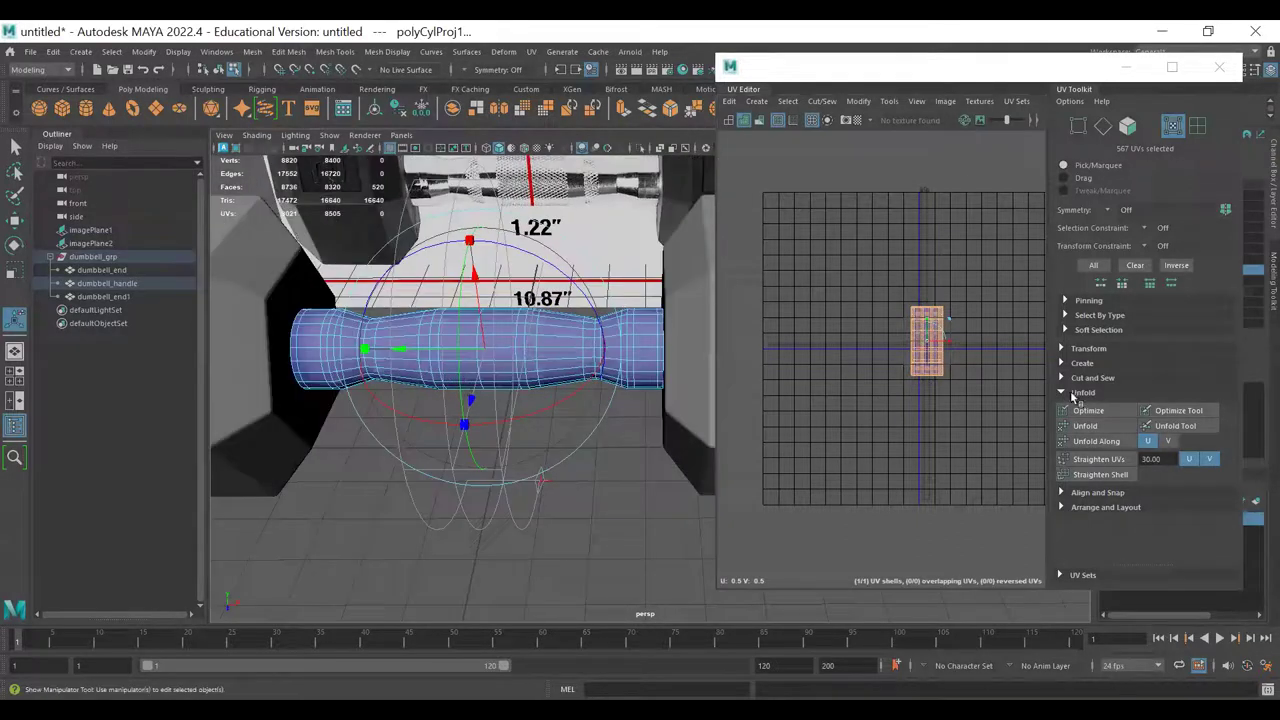
# - Turn the checker map display back on for the handle's UVs
pyautogui.scroll(4, 912, 340)
pyautogui.scroll(3, 898, 350)
pyautogui.scroll(-1, 903, 317)
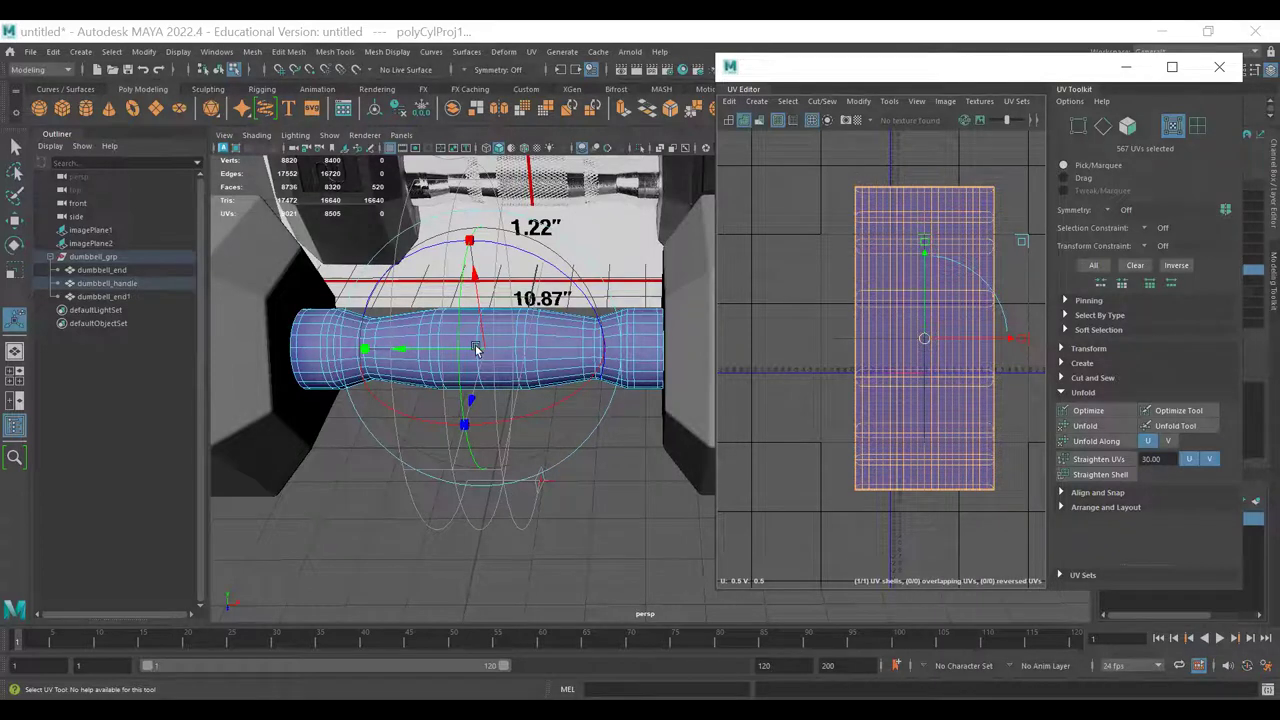
pyautogui.scroll(3, 476, 349)
pyautogui.keyDown('alt'); pyautogui.moveTo(462, 359); pyautogui.dragTo(478, 354); pyautogui.keyUp('alt')
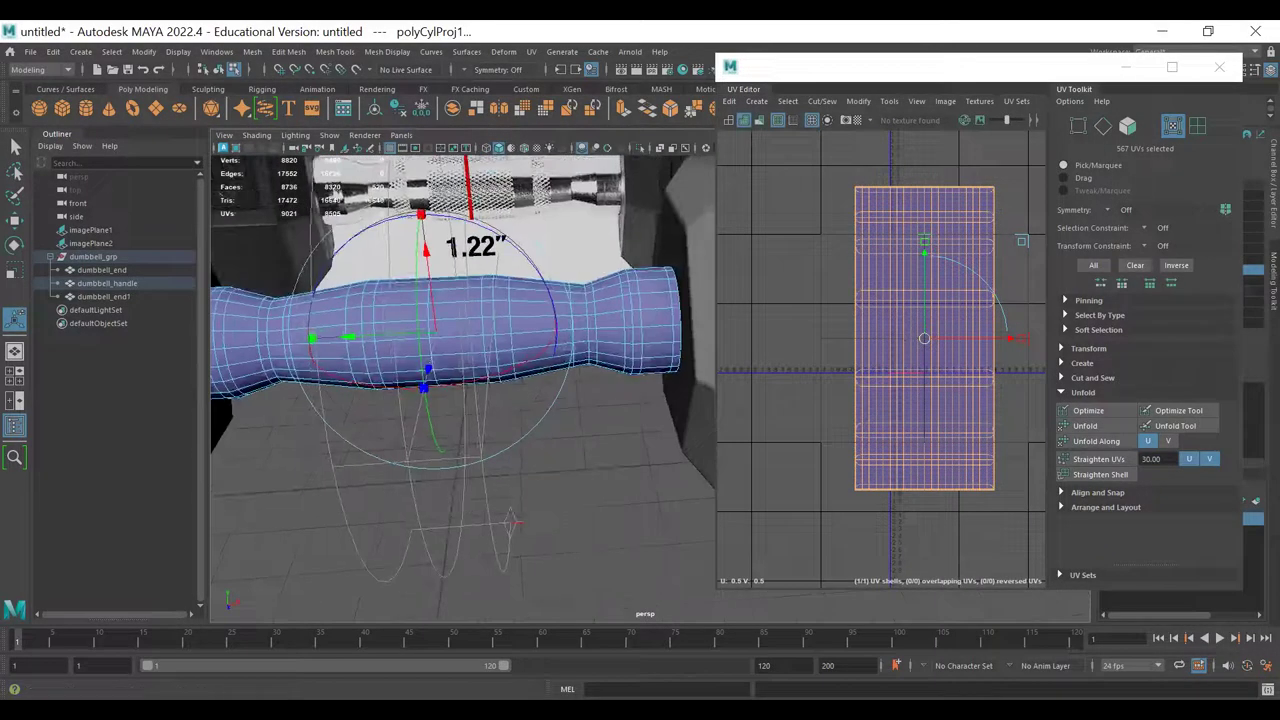
pyautogui.doubleClick(842, 86)
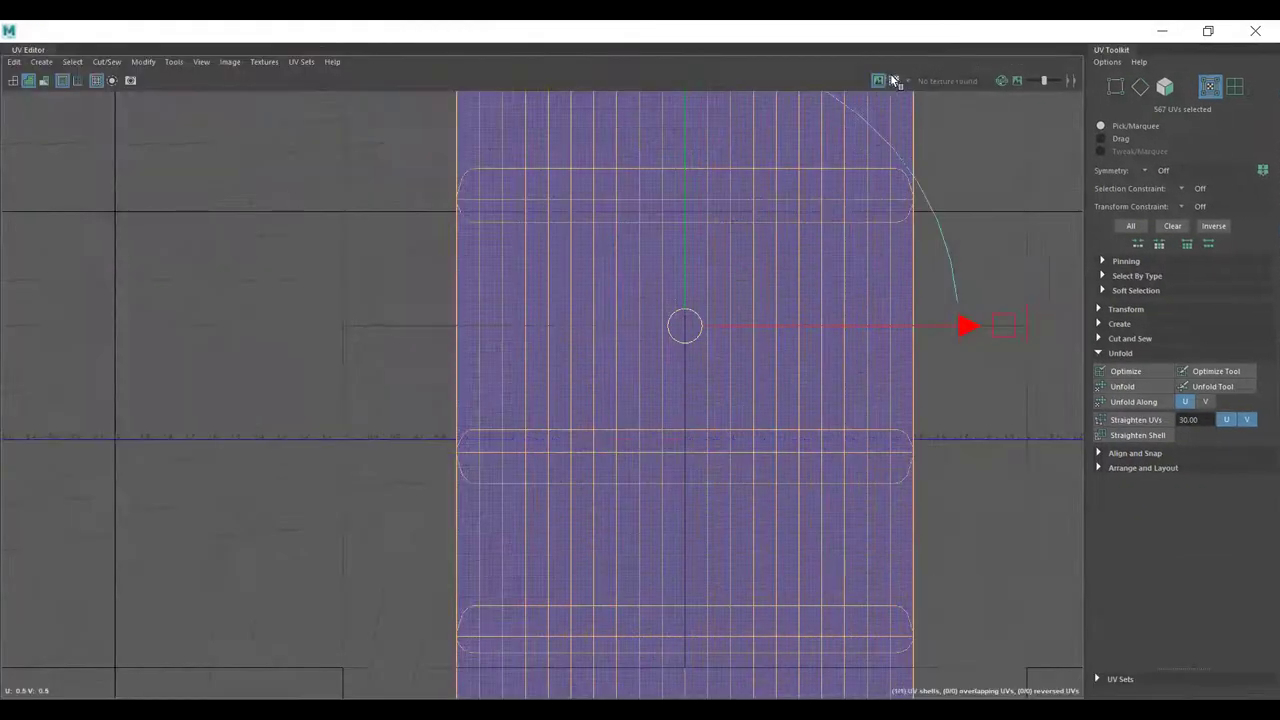
pyautogui.click(893, 82)
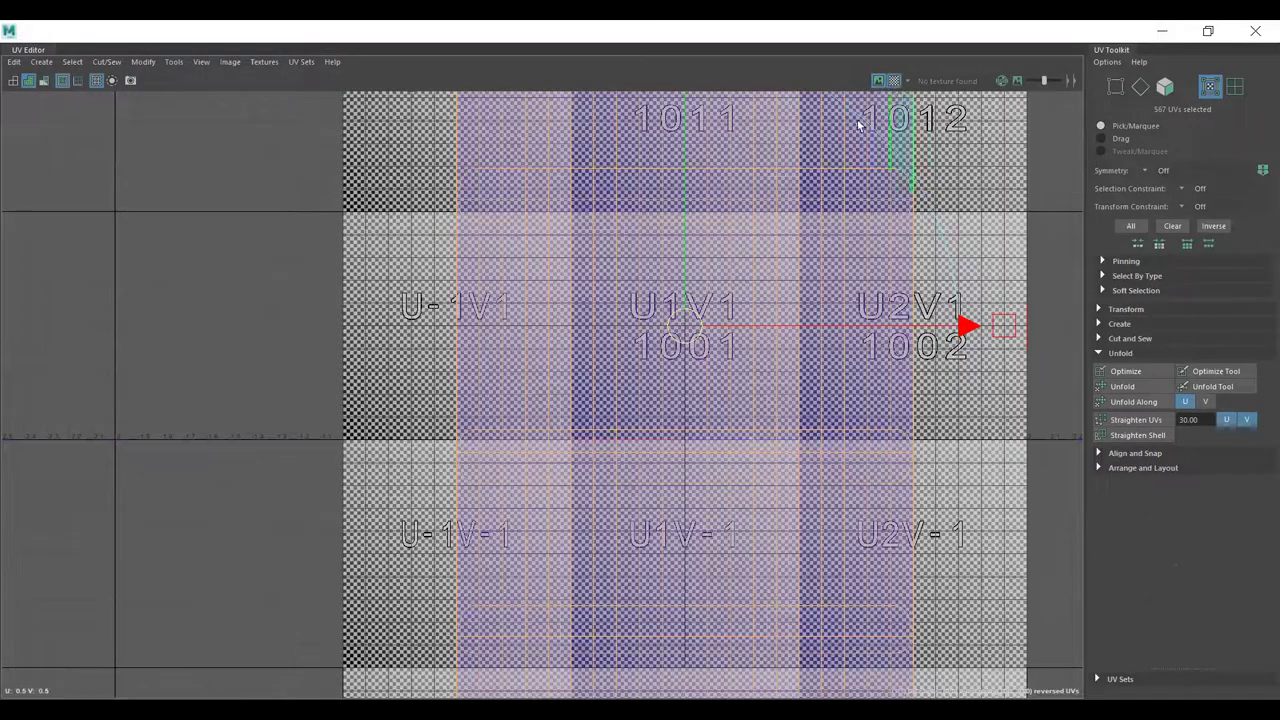
pyautogui.doubleClick(925, 37)
# - Stretch the cylindrical projection along the handle's length to even out the checker squares
pyautogui.scroll(5, 629, 391)
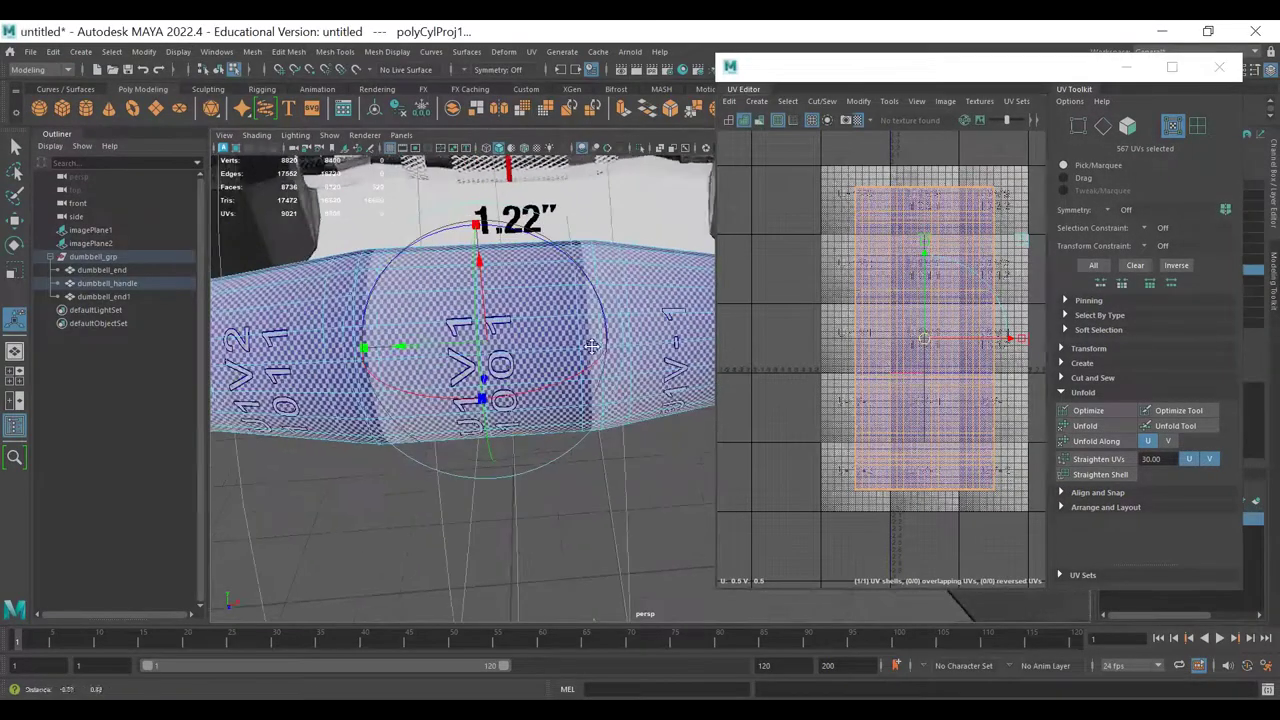
pyautogui.keyDown('alt'); pyautogui.moveTo(452, 320); pyautogui.dragTo(550, 412, button='middle'); pyautogui.keyUp('alt')
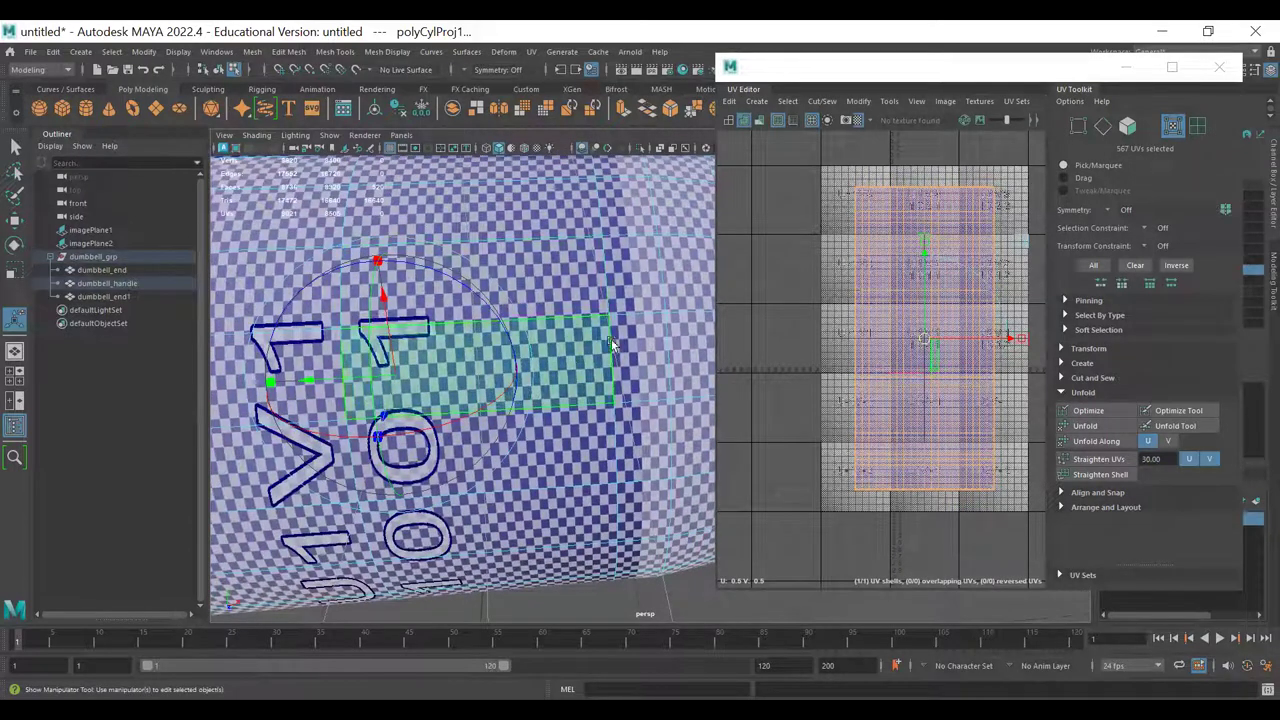
pyautogui.keyDown('alt'); pyautogui.moveTo(252, 384); pyautogui.dragTo(466, 345, button='middle'); pyautogui.keyUp('alt')
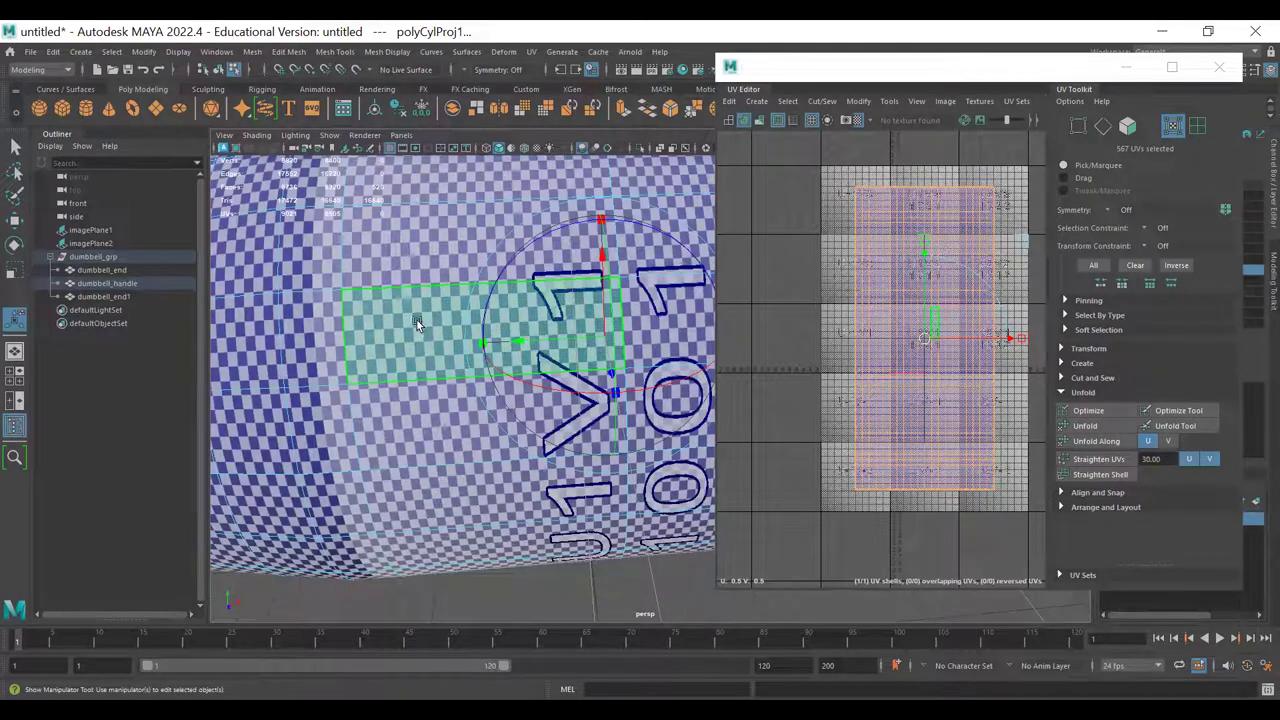
pyautogui.keyDown('alt'); pyautogui.moveTo(490, 333); pyautogui.dragTo(290, 298, button='right'); pyautogui.keyUp('alt')
pyautogui.keyDown('alt'); pyautogui.moveTo(510, 310); pyautogui.dragTo(540, 368); pyautogui.keyUp('alt')
pyautogui.keyDown('alt'); pyautogui.moveTo(540, 368); pyautogui.dragTo(520, 371, button='right'); pyautogui.keyUp('alt')
pyautogui.keyDown('alt'); pyautogui.moveTo(585, 430); pyautogui.dragTo(490, 342, button='middle'); pyautogui.keyUp('alt')
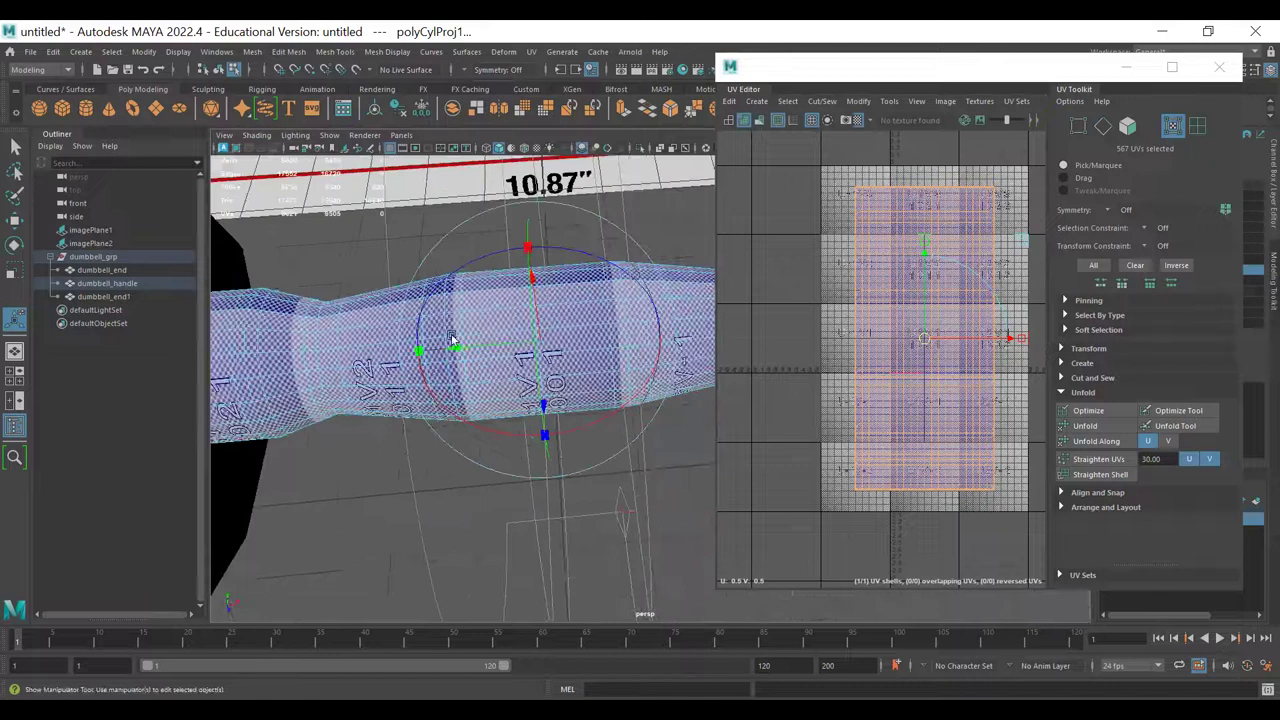
pyautogui.moveTo(475, 346); pyautogui.dragTo(372, 349)
pyautogui.press('w')
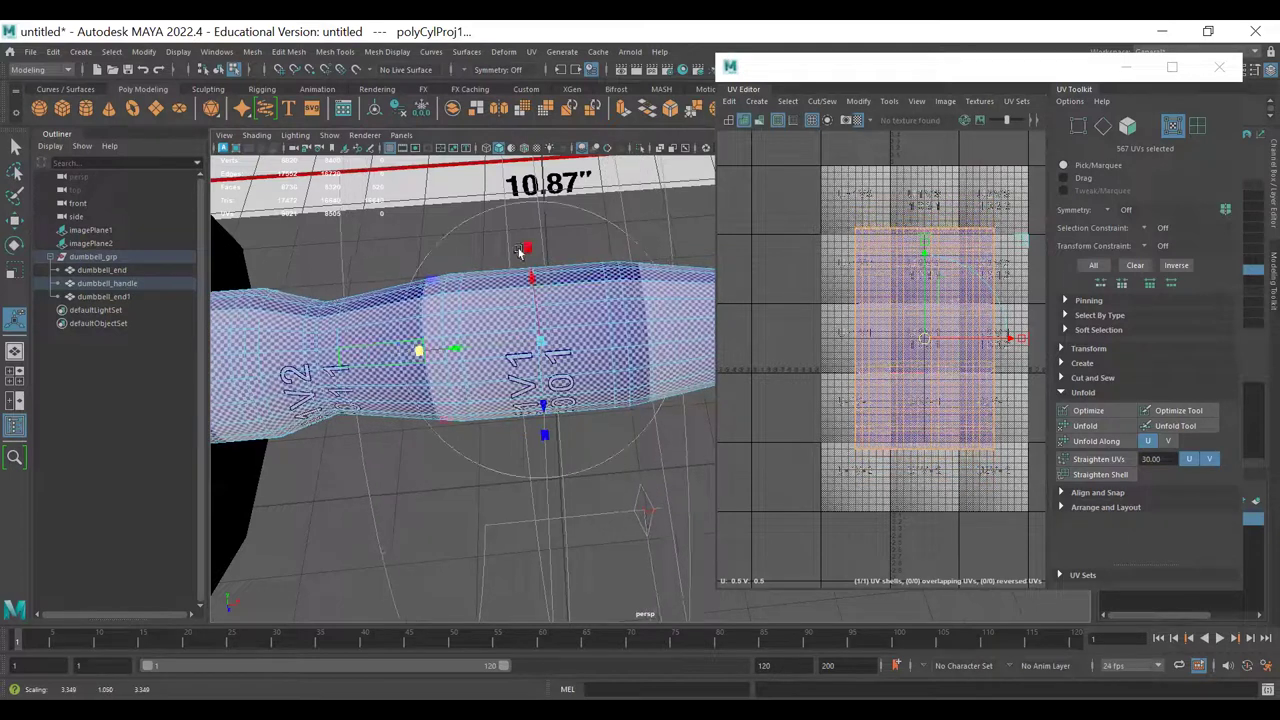
# - Examine the checker squares along the whole handle for remaining distortion after stretching the projection
pyautogui.scroll(-3, 430, 360)
pyautogui.scroll(3, 620, 432)
pyautogui.keyDown('alt'); pyautogui.moveTo(621, 432); pyautogui.dragTo(677, 420, button='right'); pyautogui.keyUp('alt')
pyautogui.keyDown('alt'); pyautogui.moveTo(360, 325); pyautogui.dragTo(650, 350, button='middle'); pyautogui.keyUp('alt')
pyautogui.keyDown('alt'); pyautogui.moveTo(650, 350); pyautogui.dragTo(545, 323); pyautogui.keyUp('alt')
pyautogui.keyDown('alt'); pyautogui.moveTo(566, 356); pyautogui.dragTo(487, 340, button='right'); pyautogui.keyUp('alt')
pyautogui.keyDown('alt'); pyautogui.moveTo(487, 341); pyautogui.dragTo(366, 343, button='middle'); pyautogui.keyUp('alt')
pyautogui.keyDown('alt'); pyautogui.moveTo(671, 380); pyautogui.dragTo(606, 377, button='right'); pyautogui.keyUp('alt')
pyautogui.keyDown('alt'); pyautogui.moveTo(606, 377); pyautogui.dragTo(506, 368, button='middle'); pyautogui.keyUp('alt')
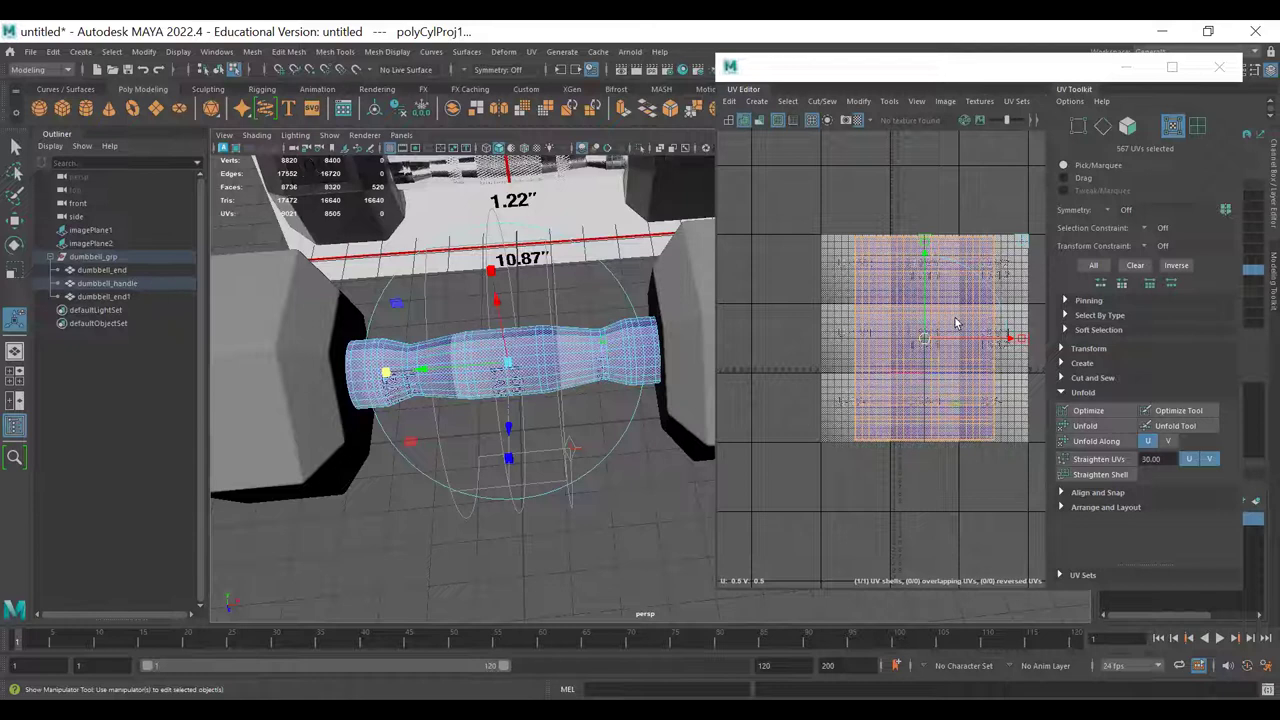
pyautogui.keyDown('alt'); pyautogui.moveTo(535, 345); pyautogui.dragTo(598, 318); pyautogui.keyUp('alt')
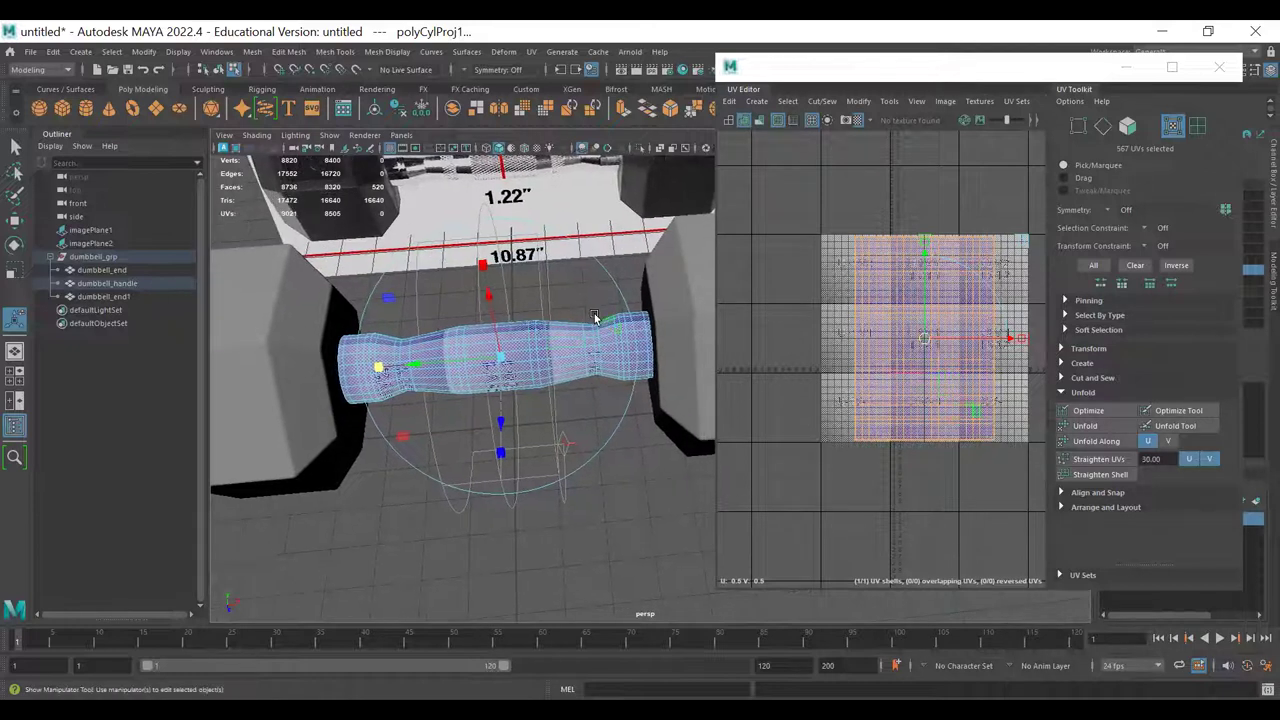
# - Leave the projection manipulator, switch to UV selection and select all UVs of the handle shell
pyautogui.press('w')
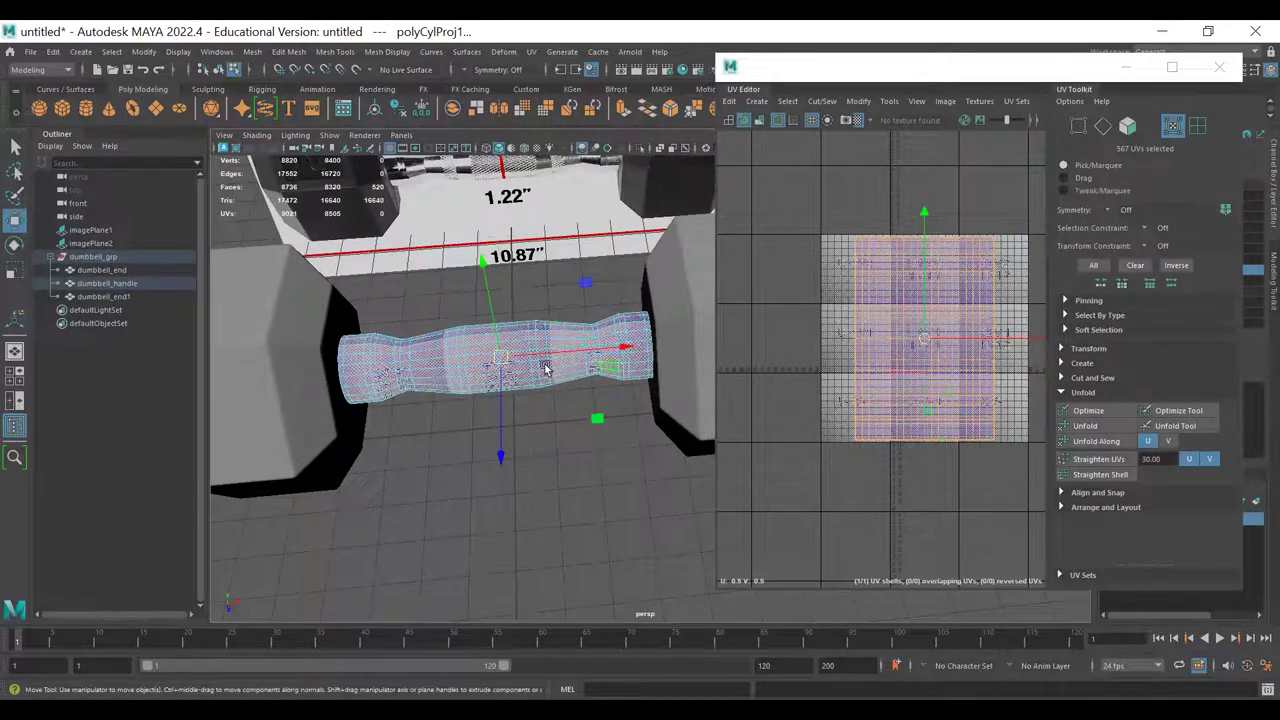
pyautogui.moveTo(901, 292); pyautogui.dragTo(995, 240, button='right')
pyautogui.click(926, 239)
pyautogui.moveTo(1020, 166); pyautogui.dragTo(782, 476)
pyautogui.keyDown('alt'); pyautogui.moveTo(805, 331); pyautogui.dragTo(967, 340, button='right'); pyautogui.keyUp('alt')
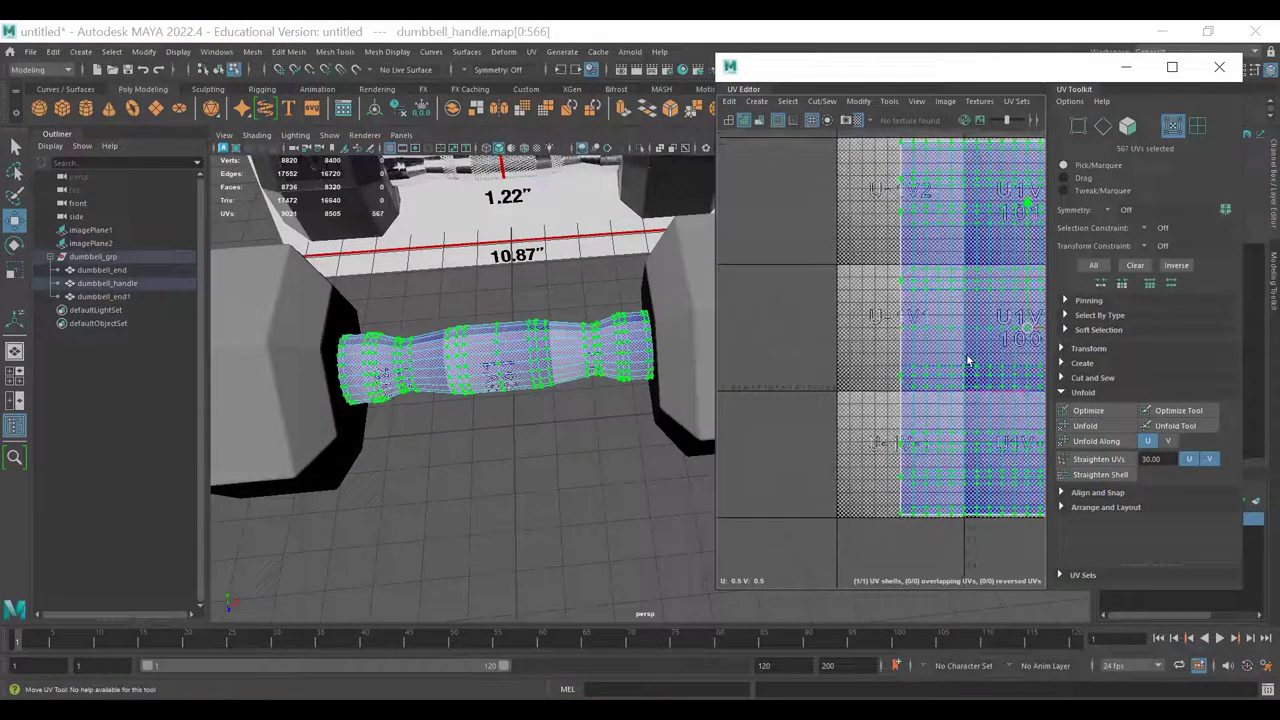
# - Scale the selected handle UVs down slightly along V to make the checker squares even on the model
pyautogui.keyDown('alt'); pyautogui.moveTo(968, 360); pyautogui.dragTo(866, 362, button='middle'); pyautogui.keyUp('alt')
pyautogui.press('r')
pyautogui.moveTo(928, 210)
pyautogui.mouseDown()
pyautogui.moveTo(929, 249)
pyautogui.moveTo(940, 192)
pyautogui.moveTo(946, 229)
pyautogui.moveTo(944, 214)
pyautogui.mouseUp()
pyautogui.hotkey('ctrl', 'z')
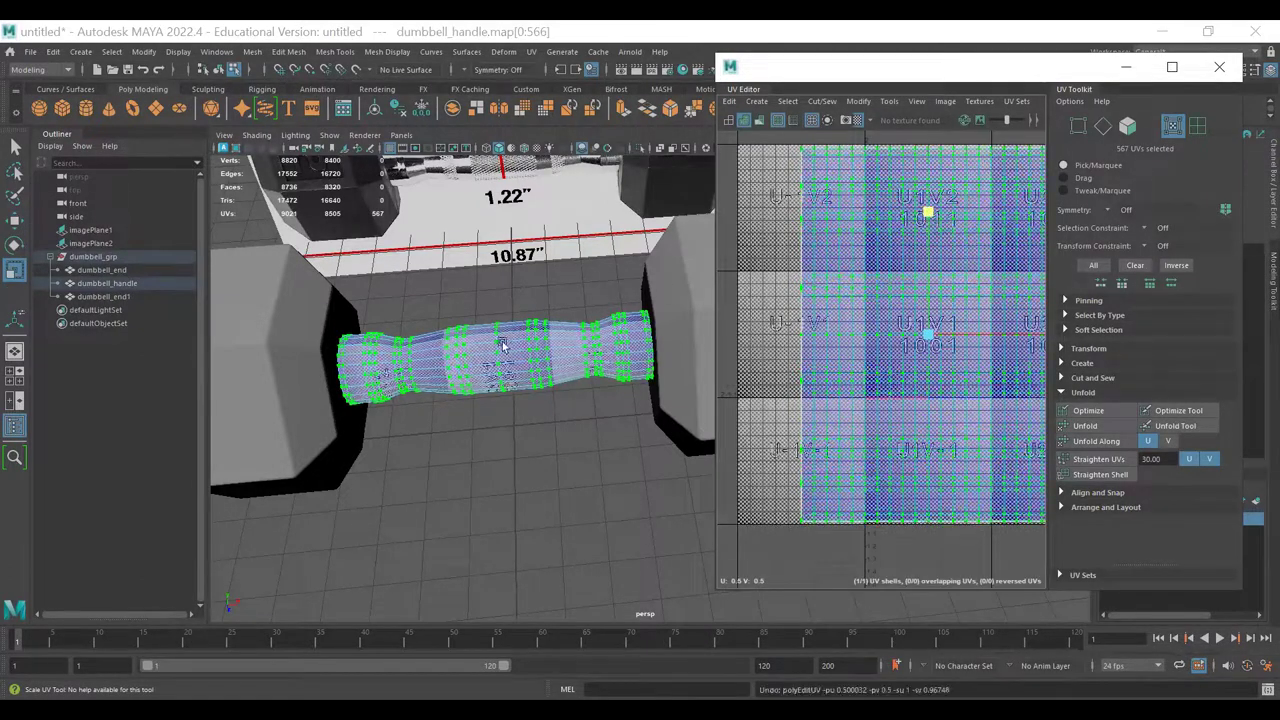
pyautogui.scroll(10, 491, 357)
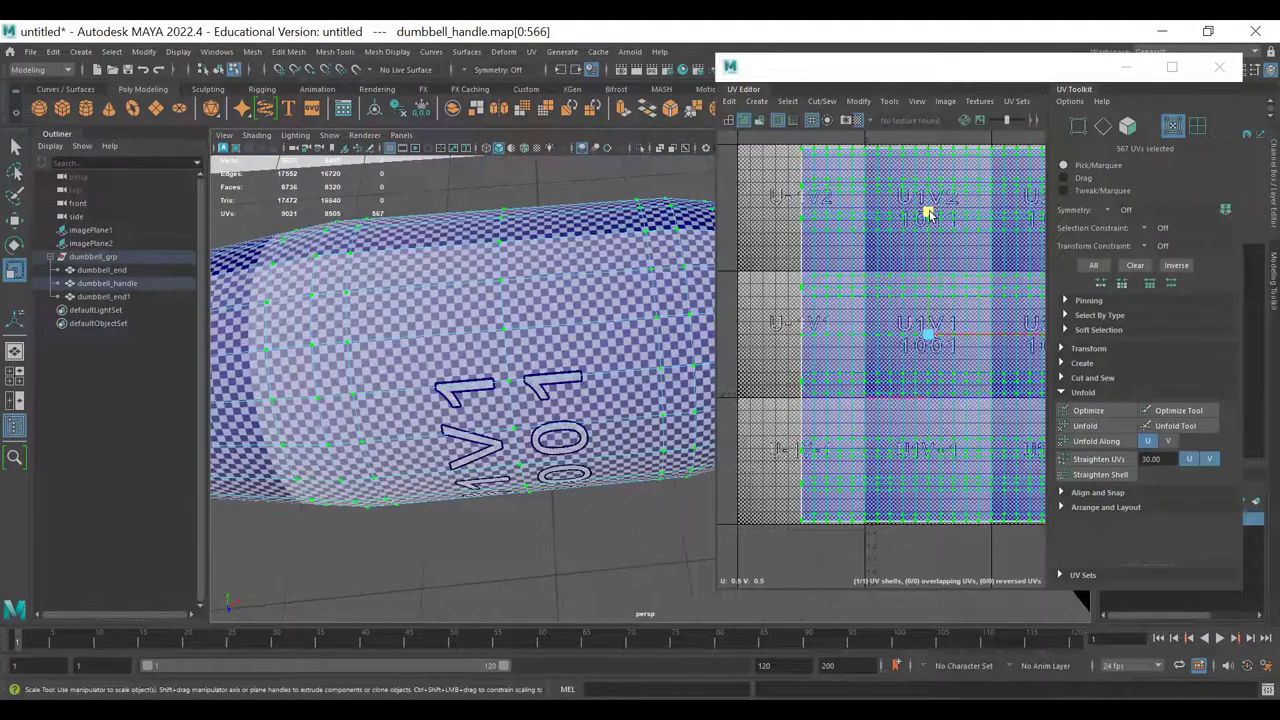
pyautogui.moveTo(928, 215); pyautogui.dragTo(930, 212)
pyautogui.scroll(5, 502, 375)
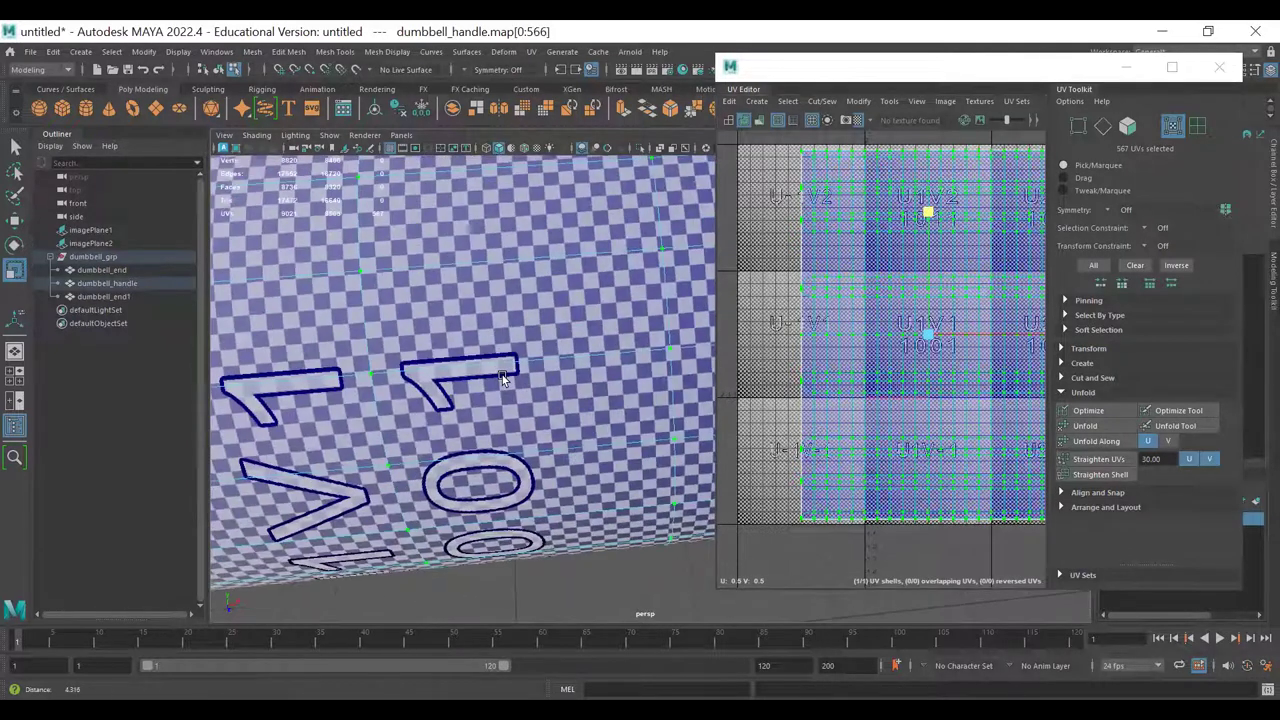
pyautogui.moveTo(928, 212); pyautogui.dragTo(928, 211)
# - Scale the handle's UV shell down uniformly to fit within the height of a single UV tile
pyautogui.keyDown('alt'); pyautogui.moveTo(968, 276); pyautogui.dragTo(681, 293, button='right'); pyautogui.keyUp('alt')
pyautogui.keyDown('alt'); pyautogui.moveTo(755, 306); pyautogui.dragTo(774, 328, button='right'); pyautogui.keyUp('alt')
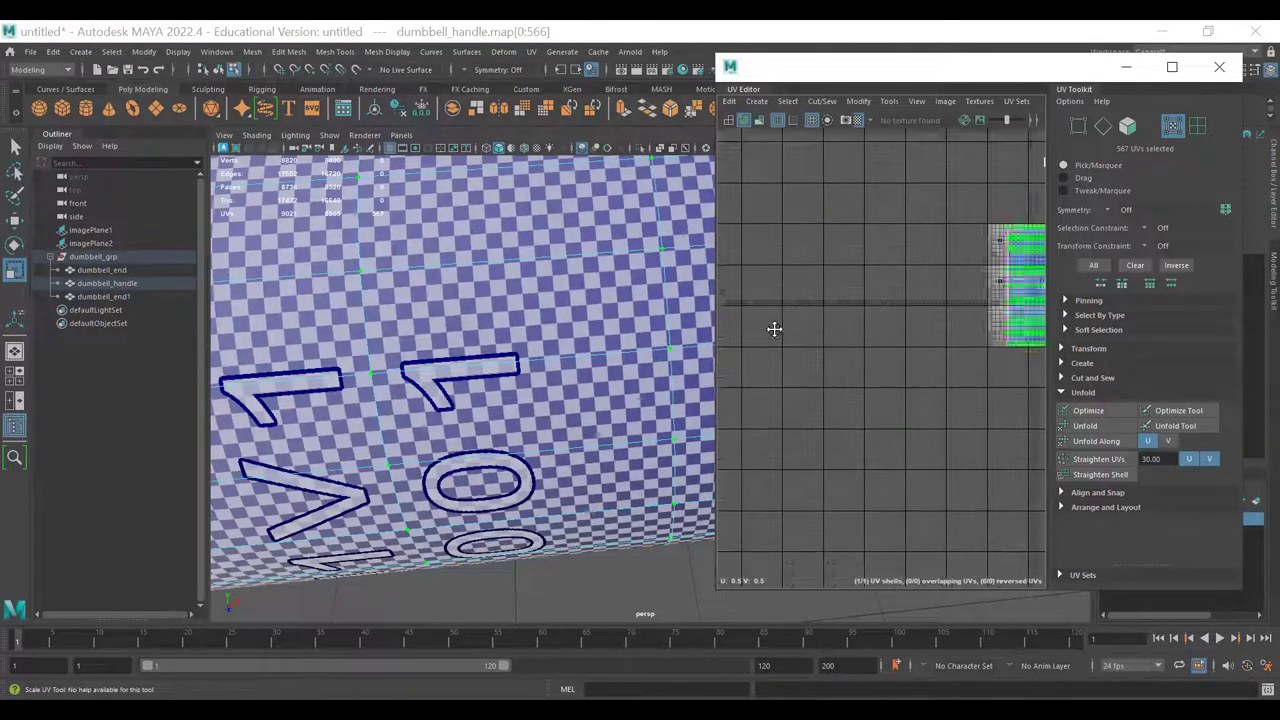
pyautogui.press('f')
pyautogui.keyDown('alt'); pyautogui.moveTo(932, 345); pyautogui.dragTo(790, 322, button='right'); pyautogui.keyUp('alt')
pyautogui.press('w')
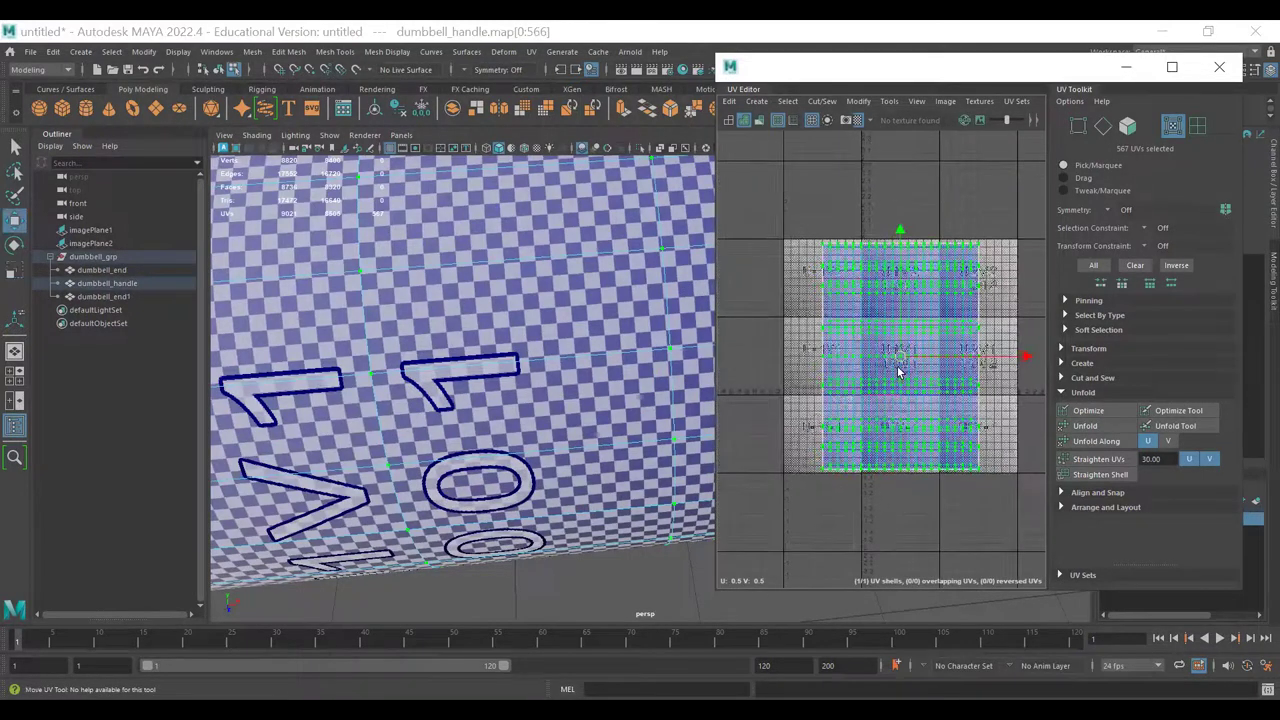
pyautogui.press('r')
pyautogui.moveTo(900, 358); pyautogui.dragTo(817, 368)
# - Move the handle's UV shell against the left edge of the U1V1 tile
pyautogui.keyDown('alt'); pyautogui.moveTo(837, 364); pyautogui.dragTo(1045, 345, button='right'); pyautogui.keyUp('alt')
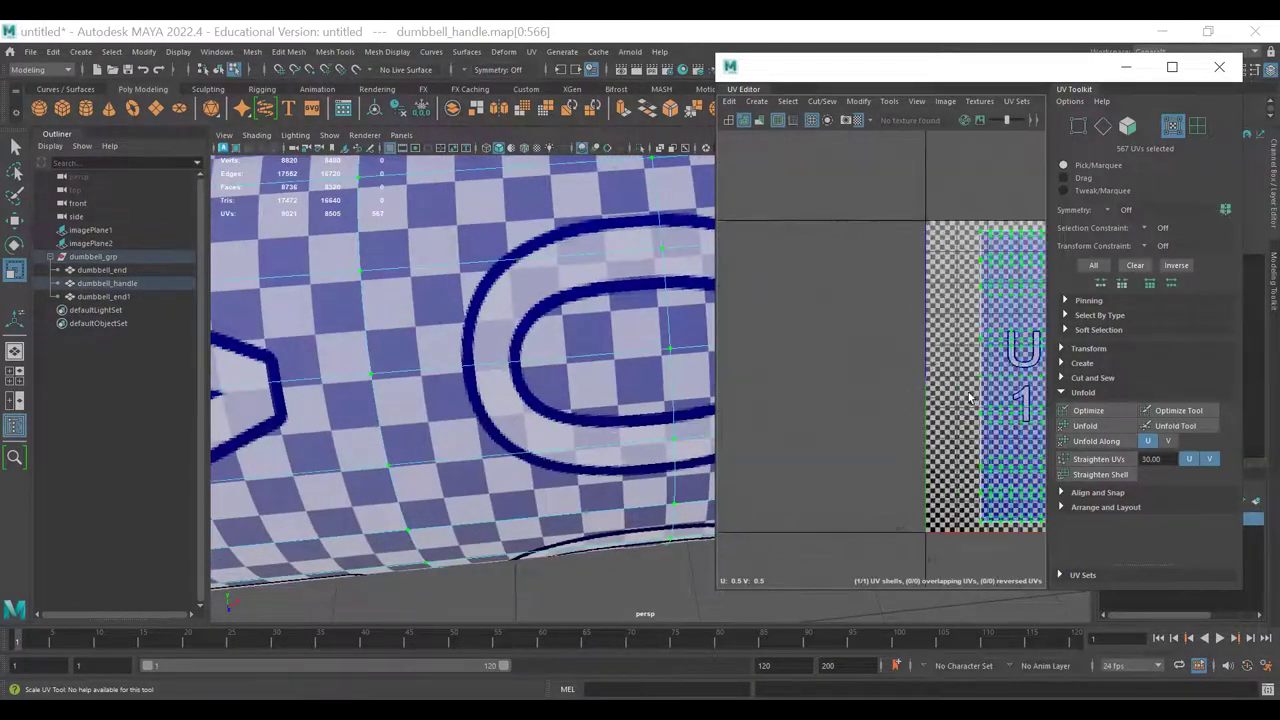
pyautogui.keyDown('alt'); pyautogui.moveTo(1045, 345); pyautogui.dragTo(894, 364, button='middle'); pyautogui.keyUp('alt')
pyautogui.keyDown('alt'); pyautogui.moveTo(894, 364); pyautogui.dragTo(806, 267, button='right'); pyautogui.keyUp('alt')
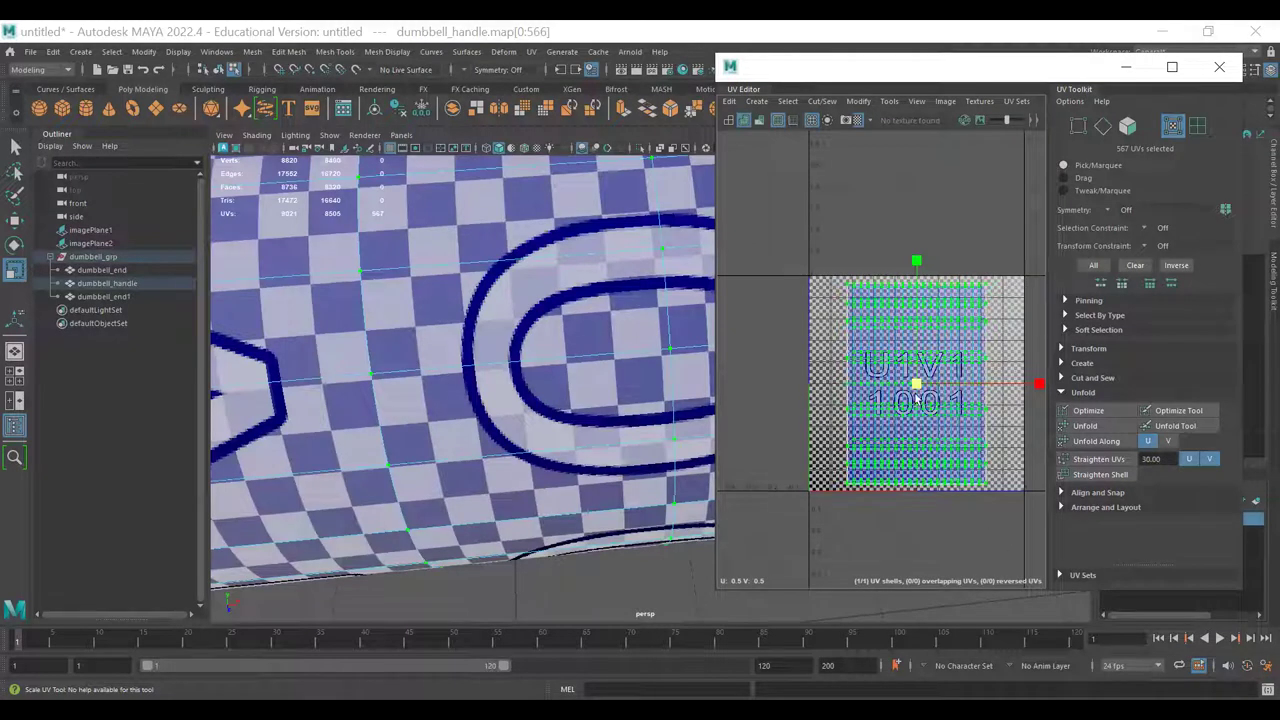
pyautogui.press('w')
pyautogui.moveTo(917, 386); pyautogui.dragTo(886, 387)
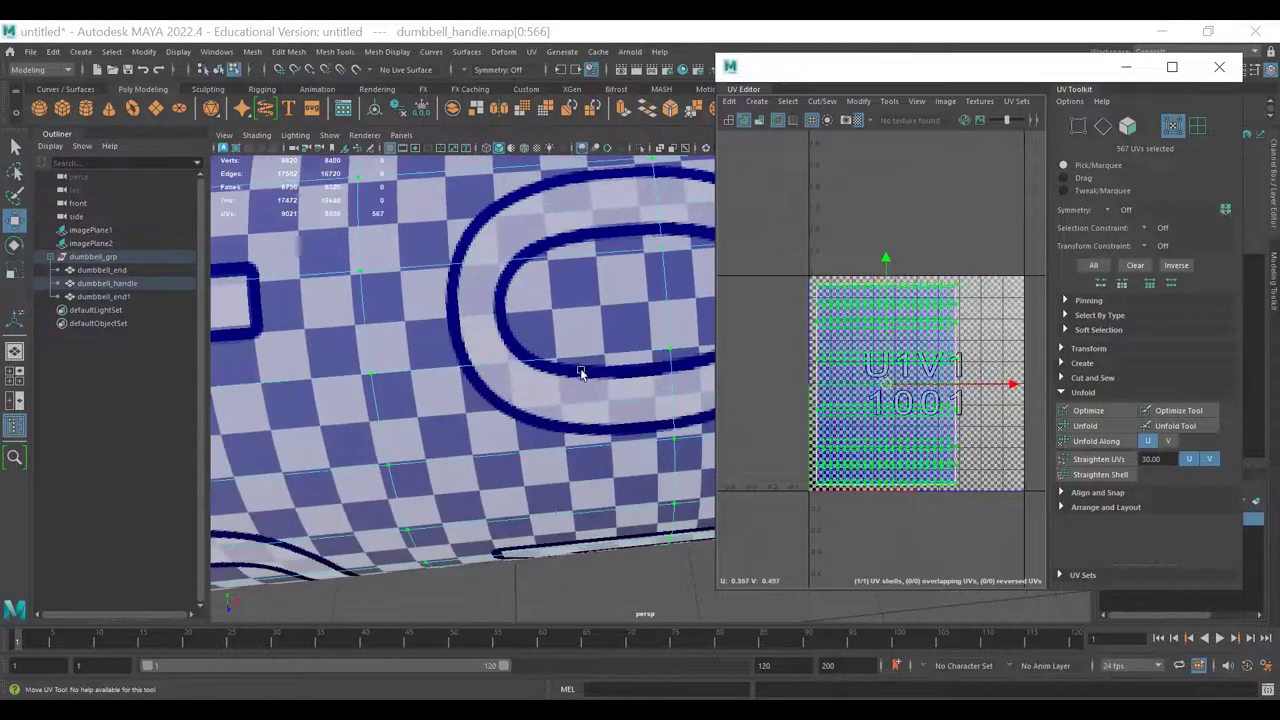
# - Examine the checker pattern on the handle's end, underside and middle for distortion
pyautogui.keyDown('alt'); pyautogui.moveTo(492, 356); pyautogui.dragTo(450, 330, button='right'); pyautogui.keyUp('alt')
pyautogui.keyDown('alt'); pyautogui.moveTo(365, 399); pyautogui.dragTo(385, 320); pyautogui.keyUp('alt')
pyautogui.keyDown('alt'); pyautogui.moveTo(385, 320); pyautogui.dragTo(490, 322, button='middle'); pyautogui.keyUp('alt')
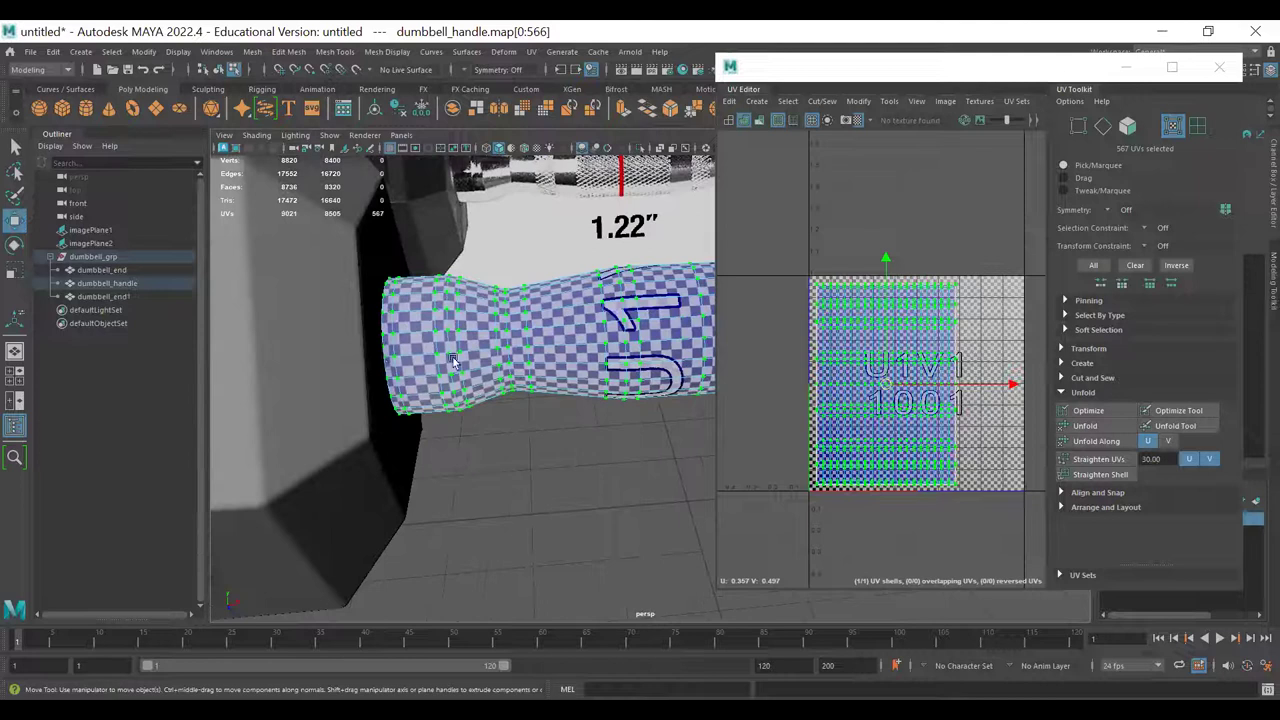
pyautogui.keyDown('alt'); pyautogui.moveTo(420, 370); pyautogui.dragTo(486, 403, button='right'); pyautogui.keyUp('alt')
pyautogui.keyDown('alt'); pyautogui.moveTo(303, 350); pyautogui.dragTo(328, 357, button='middle'); pyautogui.keyUp('alt')
pyautogui.keyDown('alt'); pyautogui.moveTo(327, 357); pyautogui.dragTo(354, 338); pyautogui.keyUp('alt')
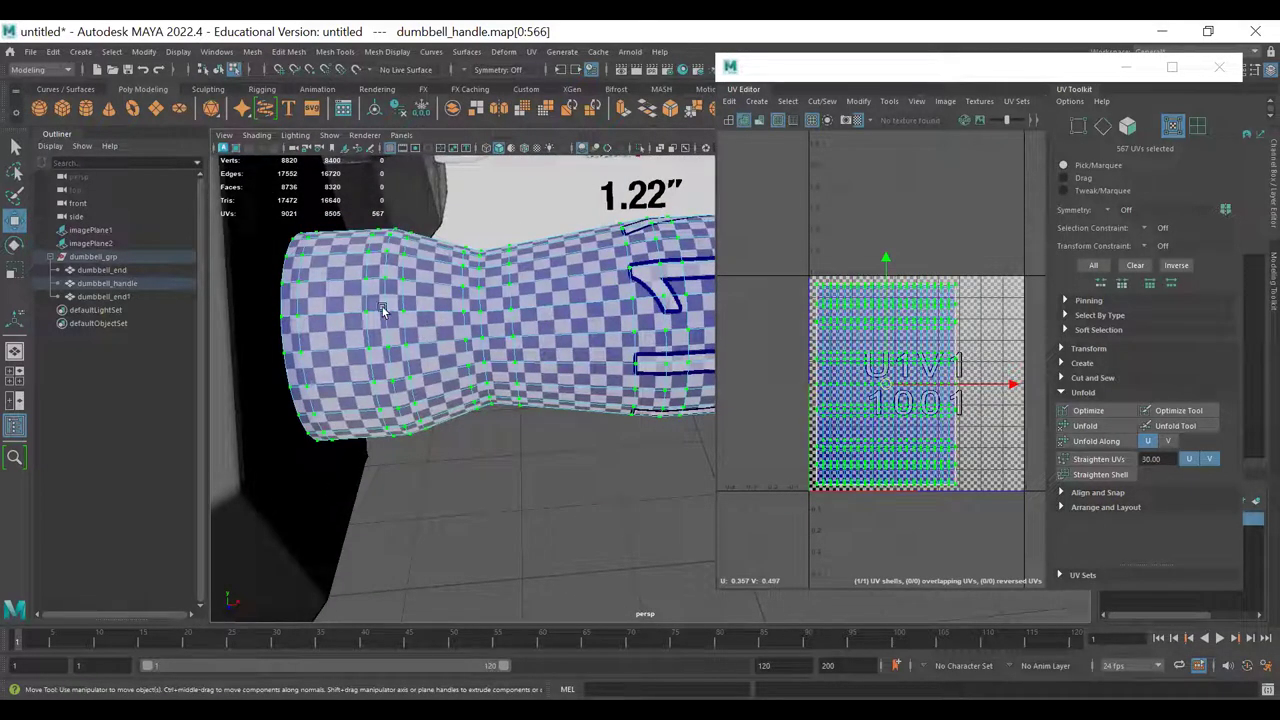
pyautogui.moveTo(420, 268)
pyautogui.keyDown('alt'); pyautogui.mouseDown()
pyautogui.moveTo(423, 286)
pyautogui.moveTo(426, 260)
pyautogui.mouseUp(); pyautogui.keyUp('alt')
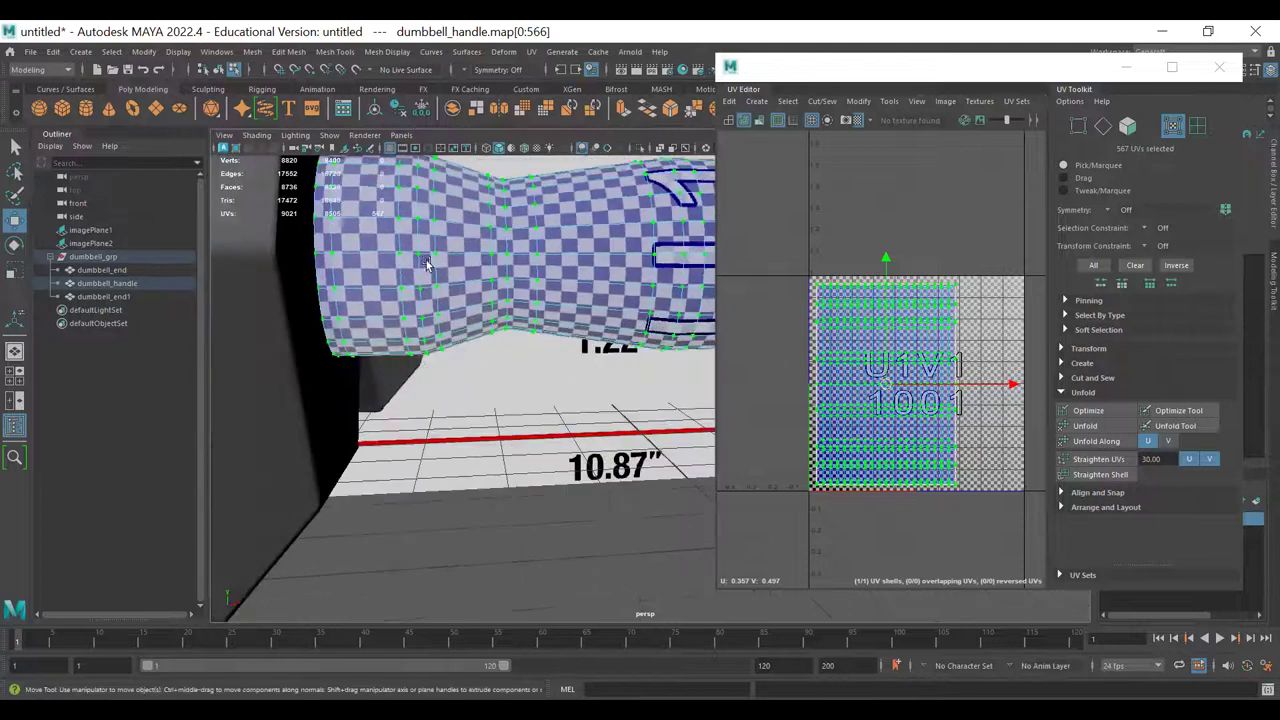
pyautogui.keyDown('alt'); pyautogui.moveTo(531, 237); pyautogui.dragTo(260, 280); pyautogui.keyUp('alt')
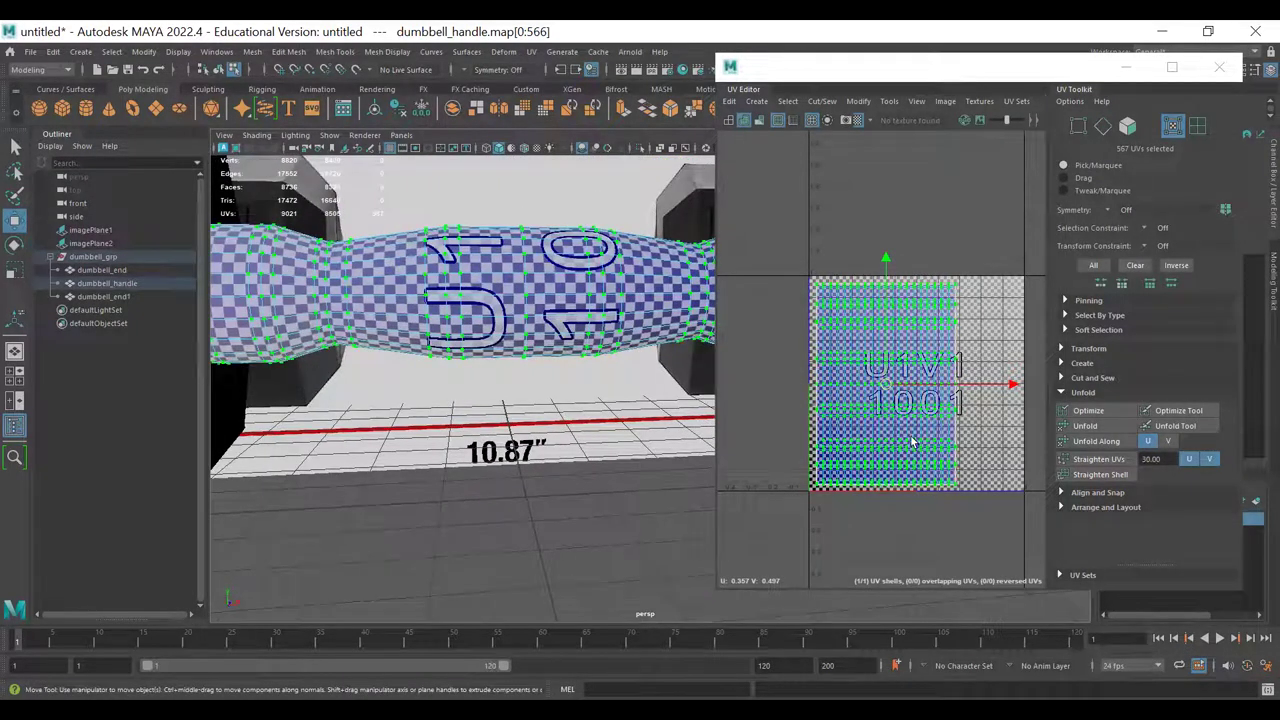
# - Save the scene under the new name dumbbell_v001.mb on the F: drive
pyautogui.click(922, 358)
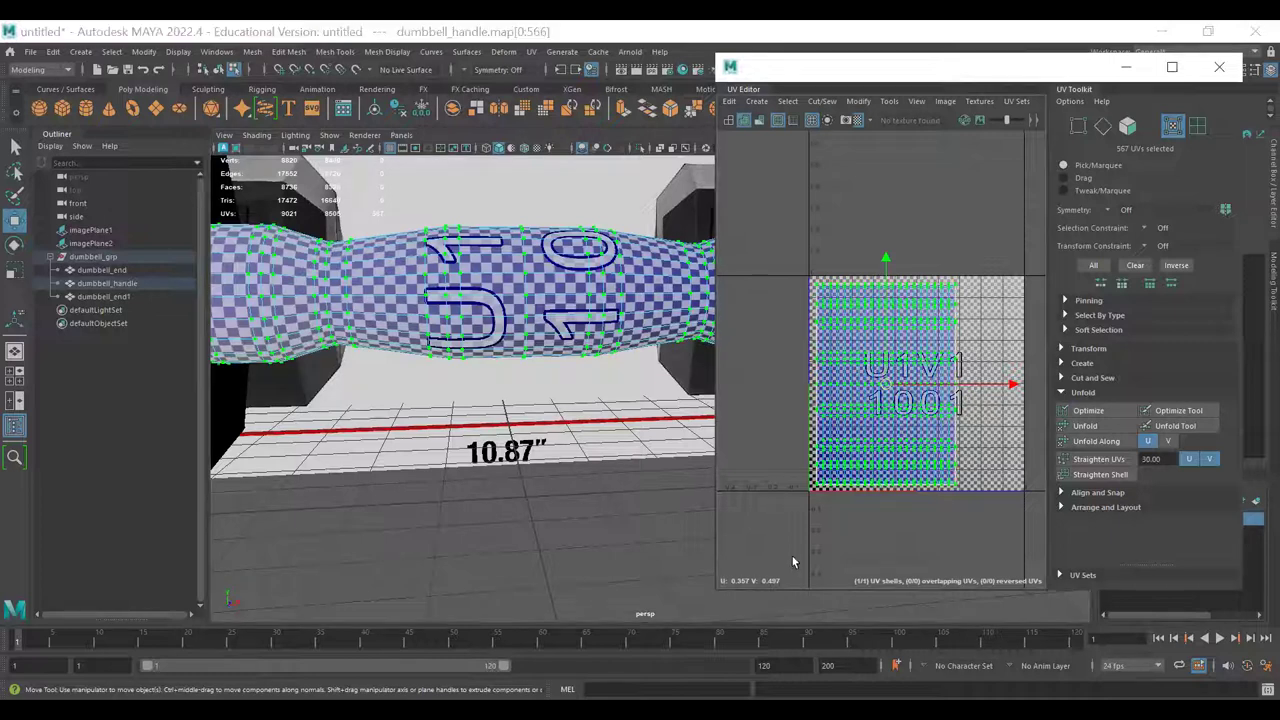
pyautogui.click(31, 52)
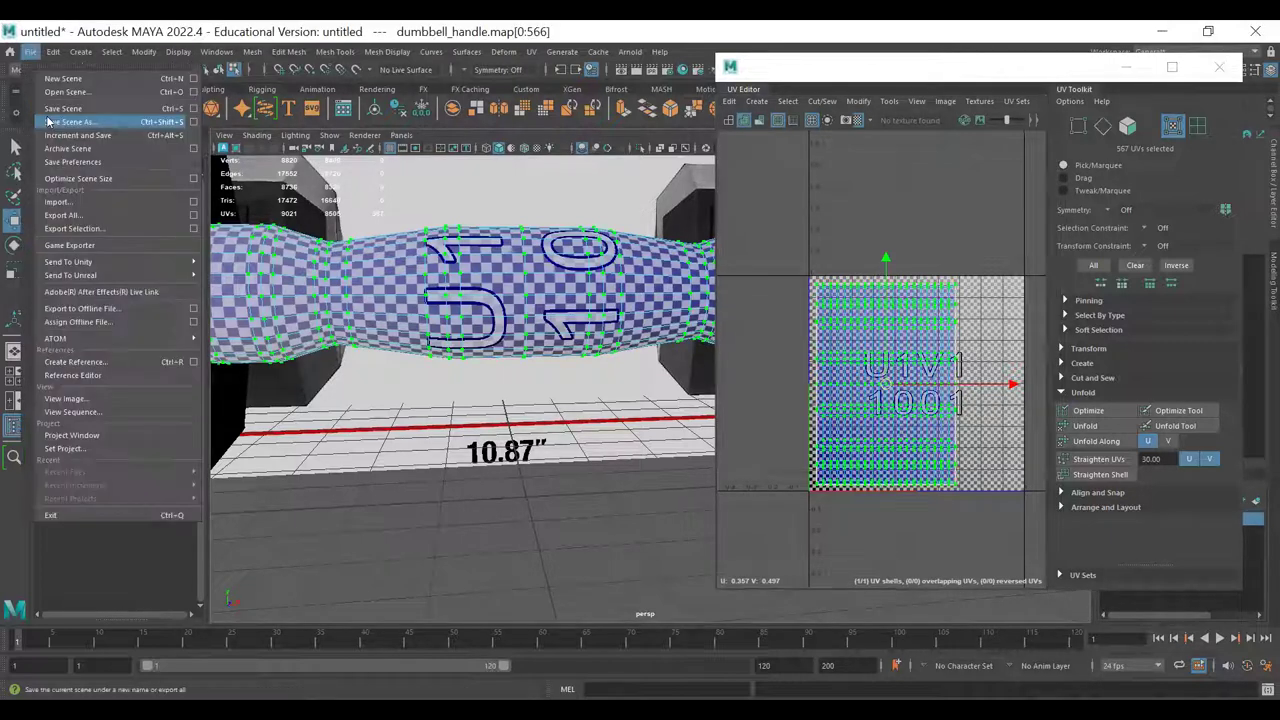
pyautogui.click(71, 122)
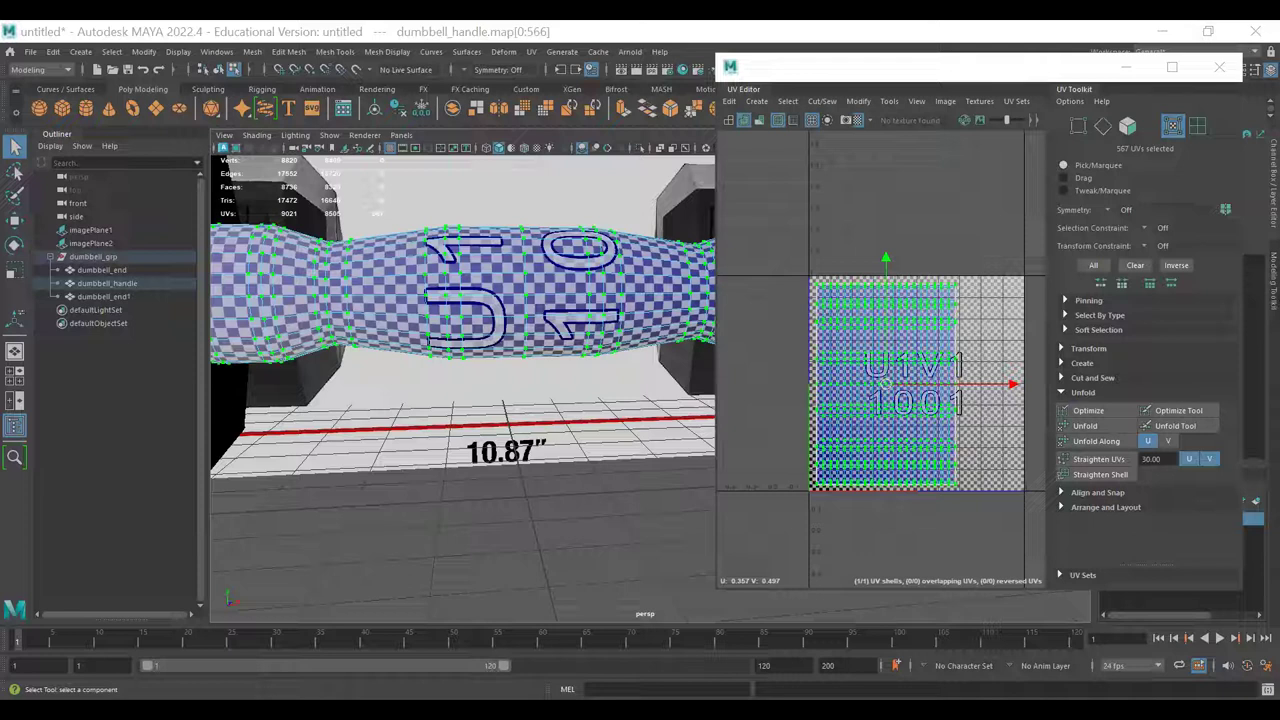
pyautogui.press('w')
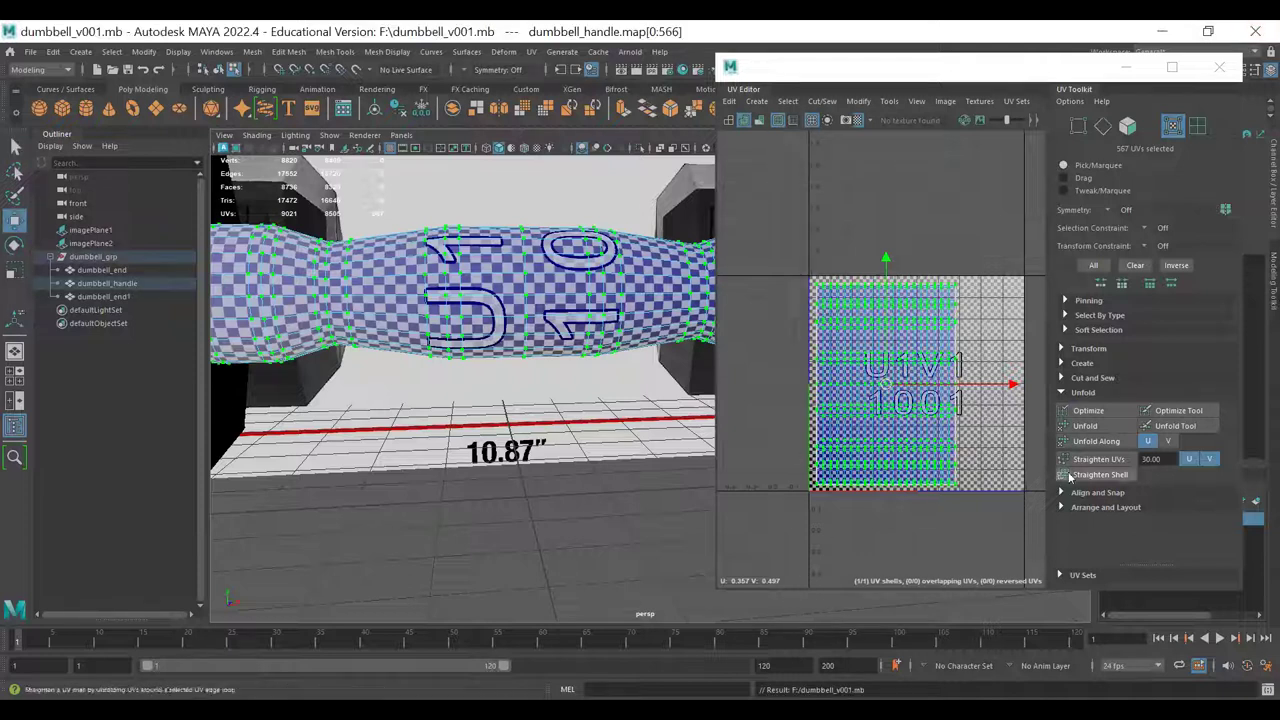
# - Unfold the handle's selected UVs along V only
pyautogui.click(1170, 443)
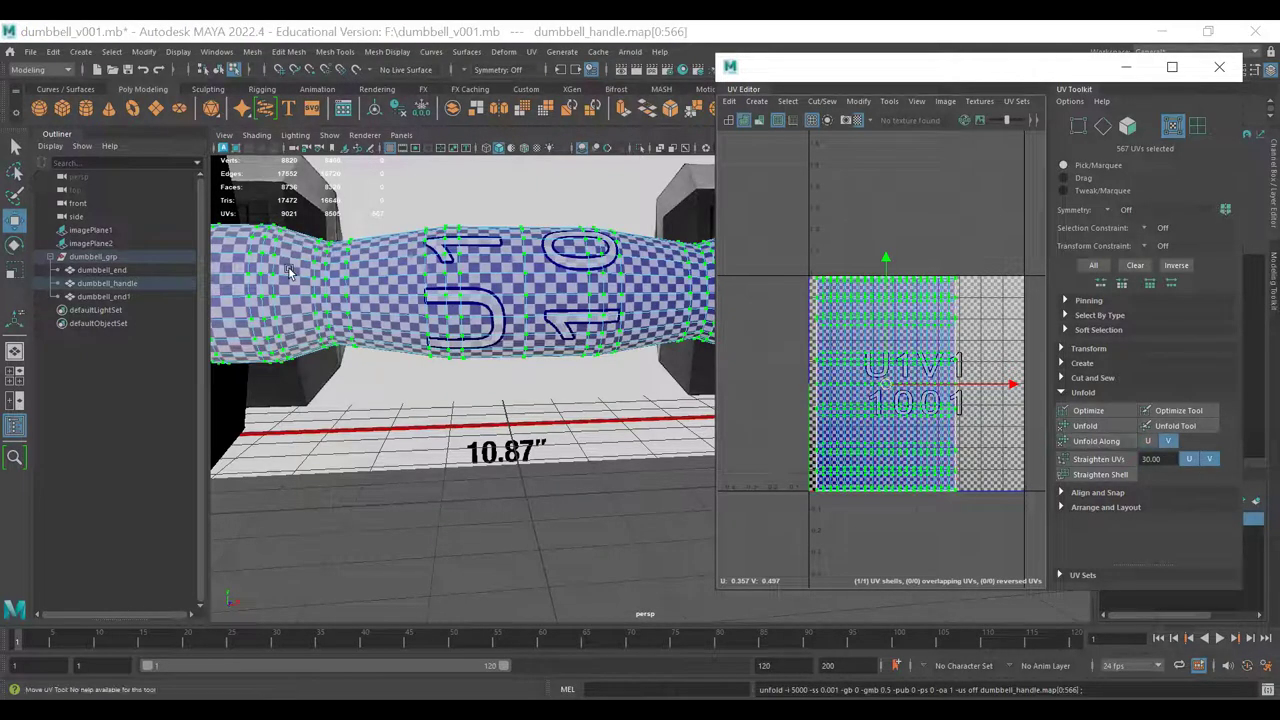
pyautogui.scroll(2, 288, 272)
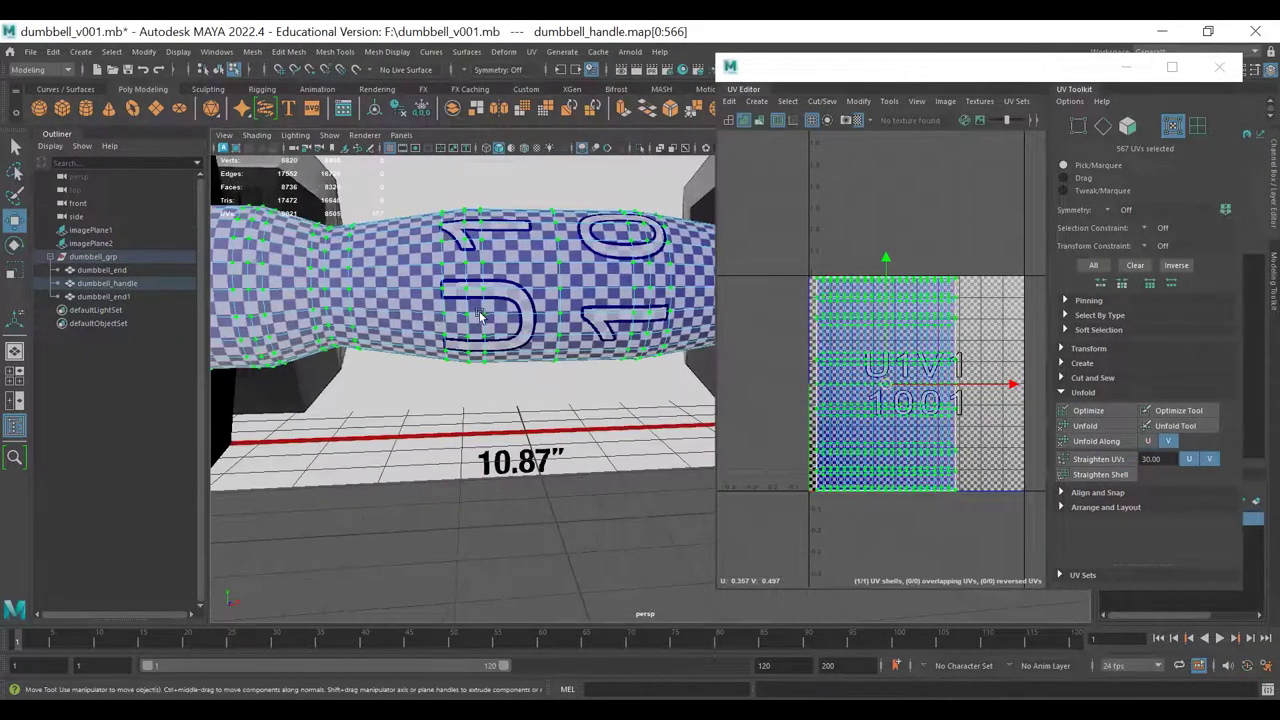
# - Try unfolding the handle's UVs along U, and inspect the shell's shape with the checker map off and on
pyautogui.click(1149, 442)
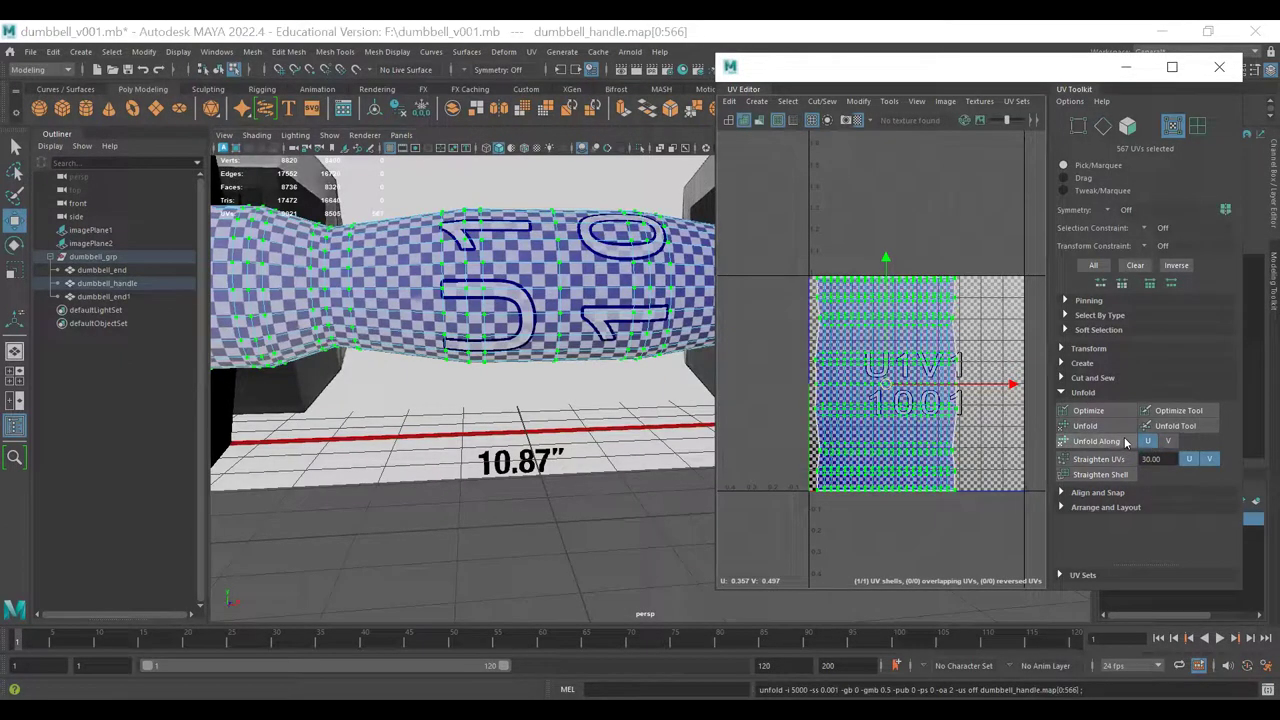
pyautogui.scroll(1, 857, 349)
pyautogui.keyDown('alt'); pyautogui.moveTo(857, 349); pyautogui.dragTo(815, 345, button='middle'); pyautogui.keyUp('alt')
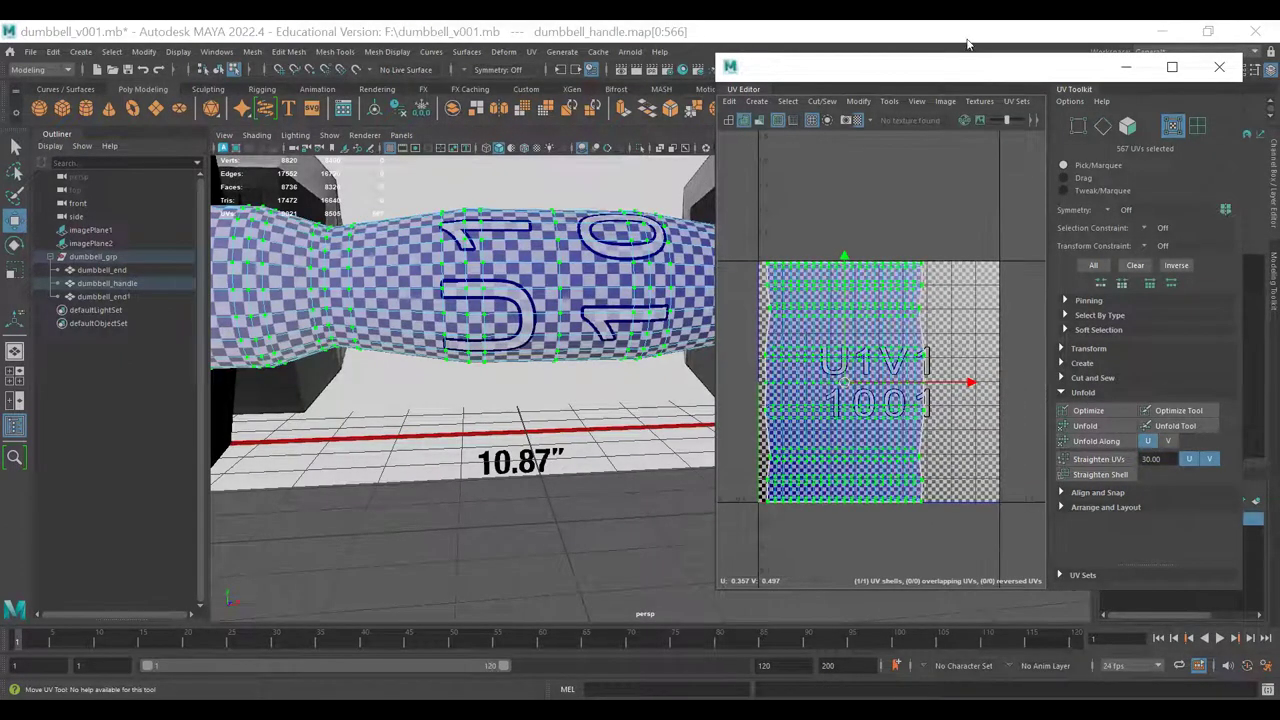
pyautogui.doubleClick(978, 67)
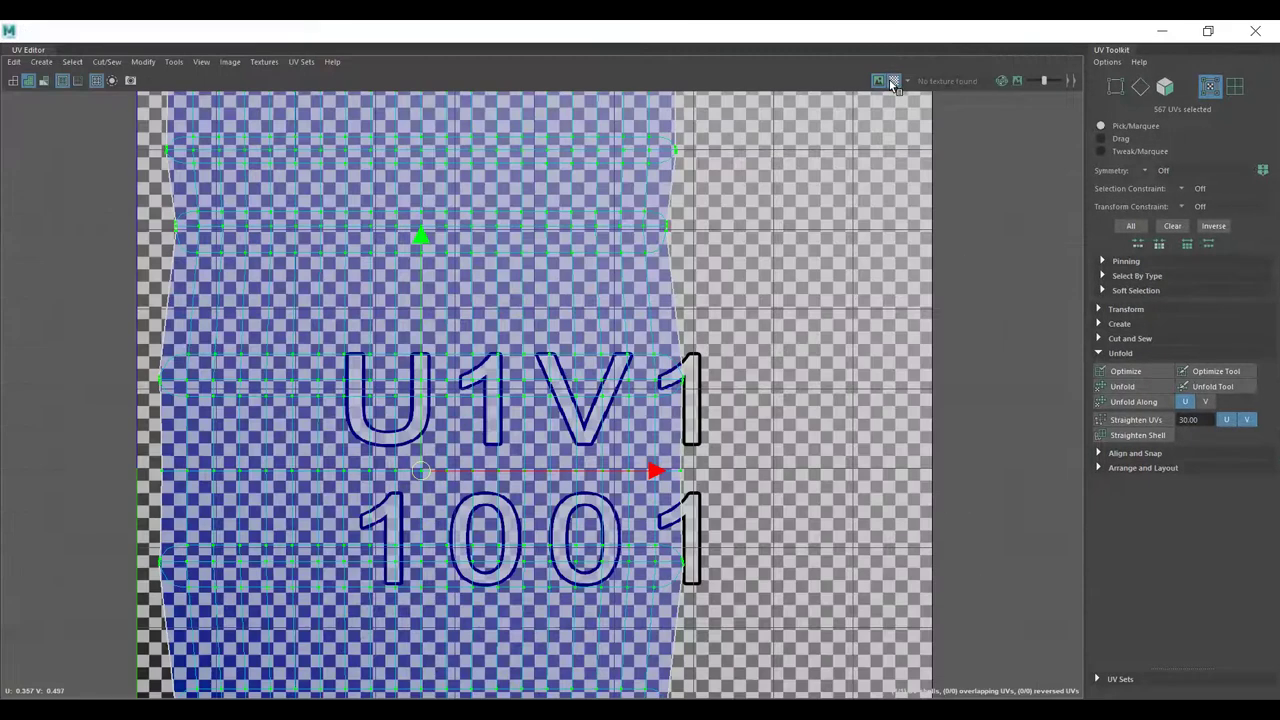
pyautogui.click(889, 79)
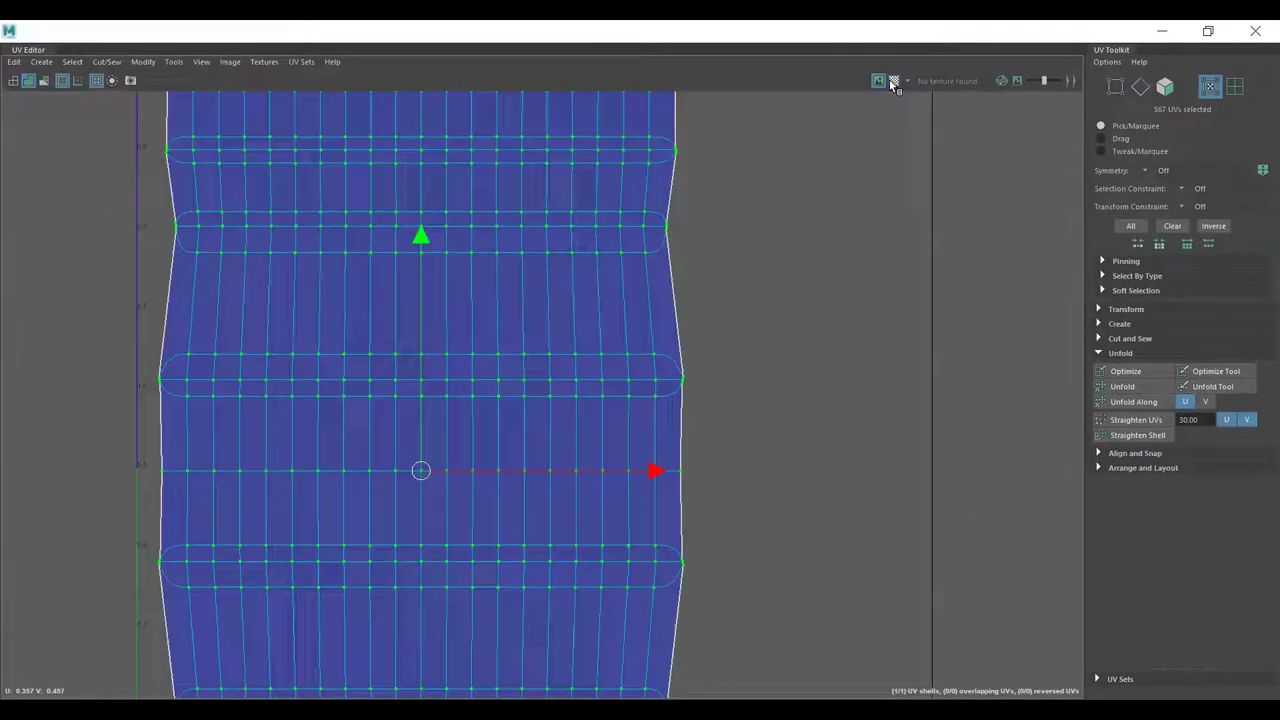
pyautogui.doubleClick(671, 35)
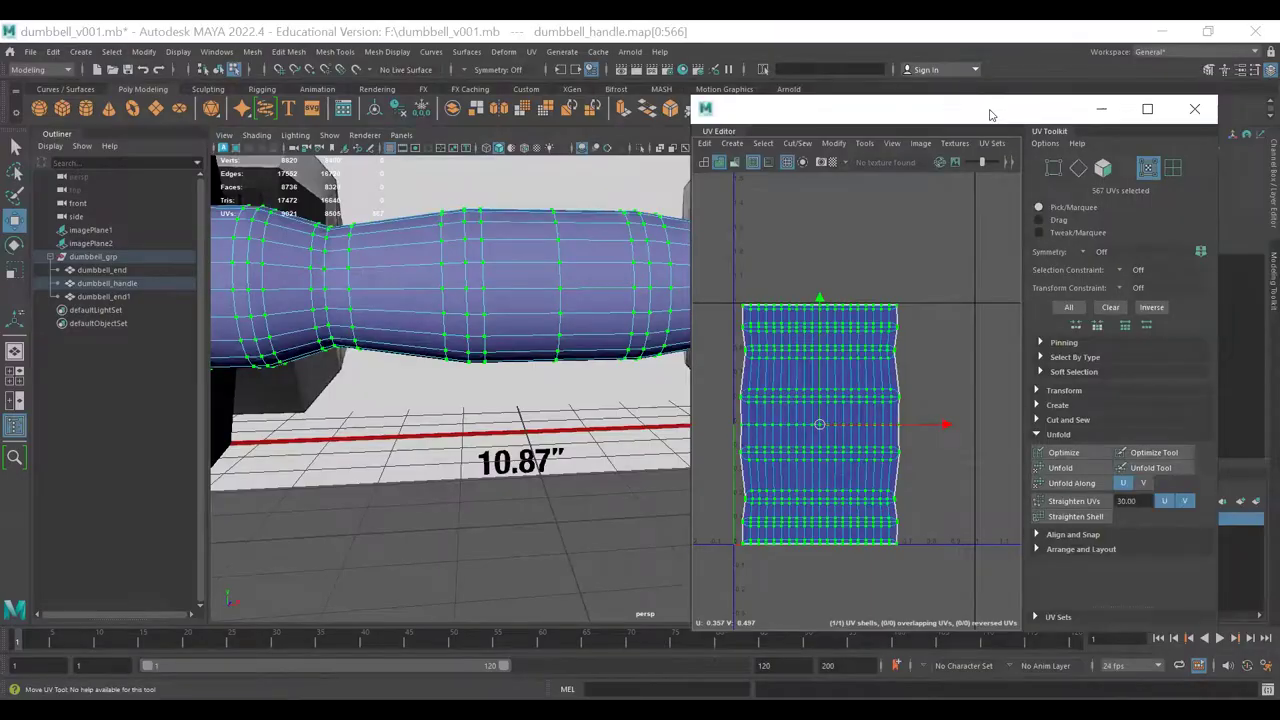
pyautogui.doubleClick(990, 109)
pyautogui.click(896, 81)
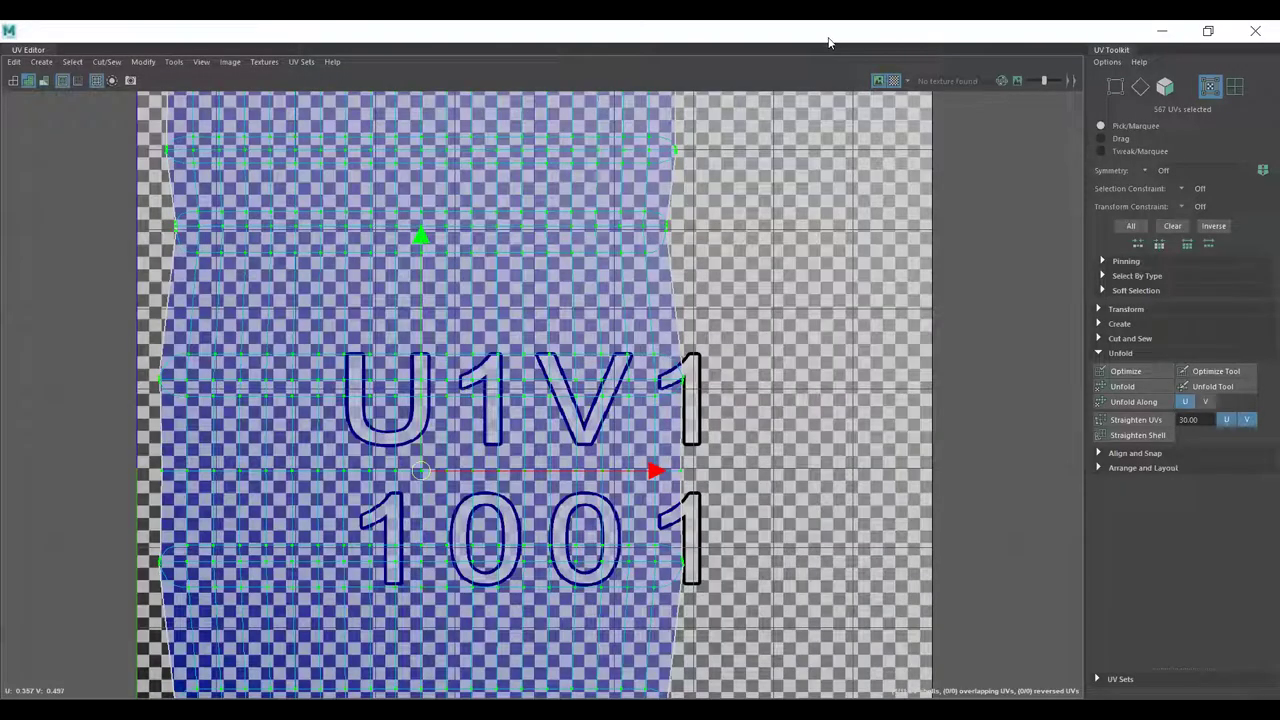
pyautogui.doubleClick(828, 40)
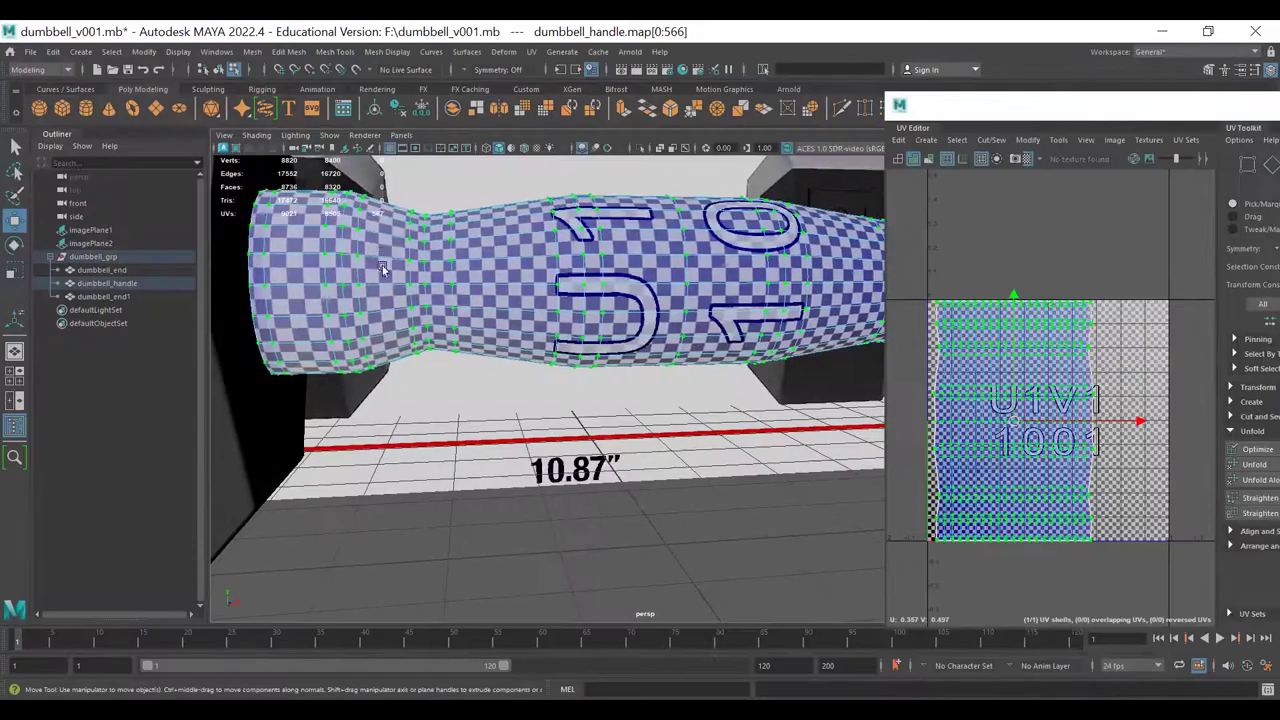
# - Undo the handle's unfold along U
pyautogui.click(976, 382)
pyautogui.hotkey('ctrl', 'z')
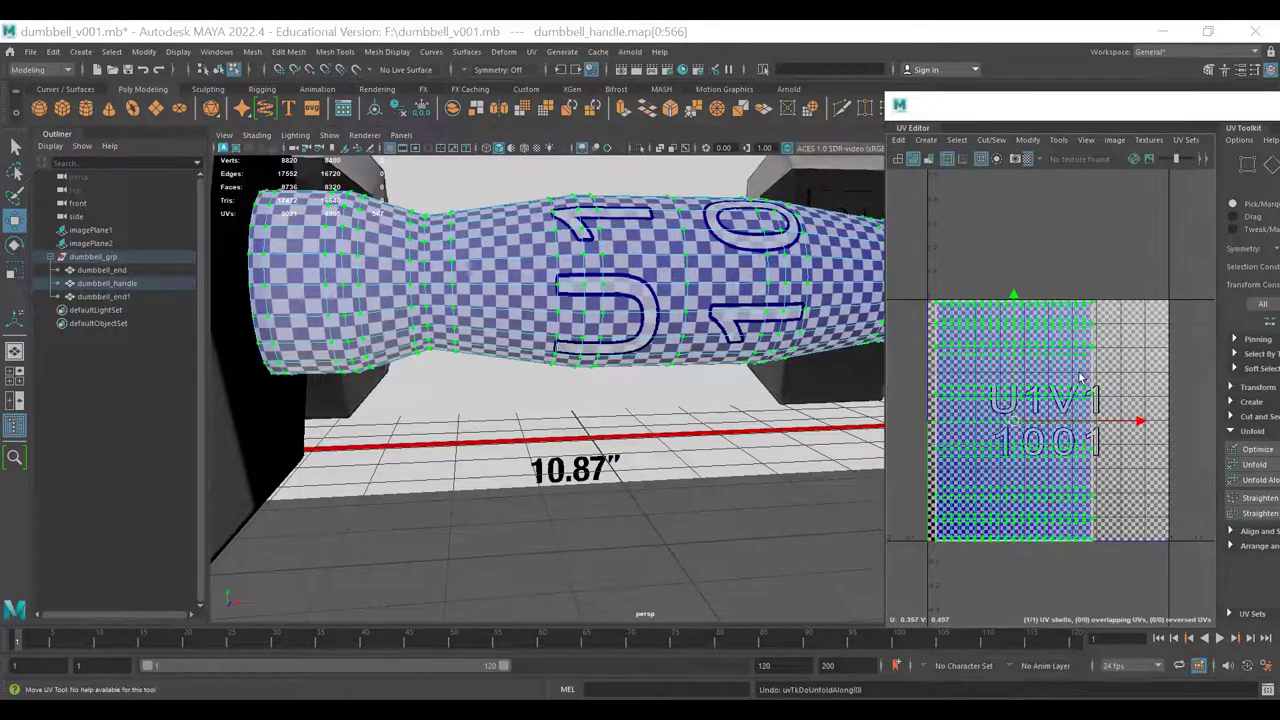
pyautogui.scroll(-1, 1000, 368)
pyautogui.keyDown('alt'); pyautogui.moveTo(980, 378); pyautogui.dragTo(971, 323, button='middle'); pyautogui.keyUp('alt')
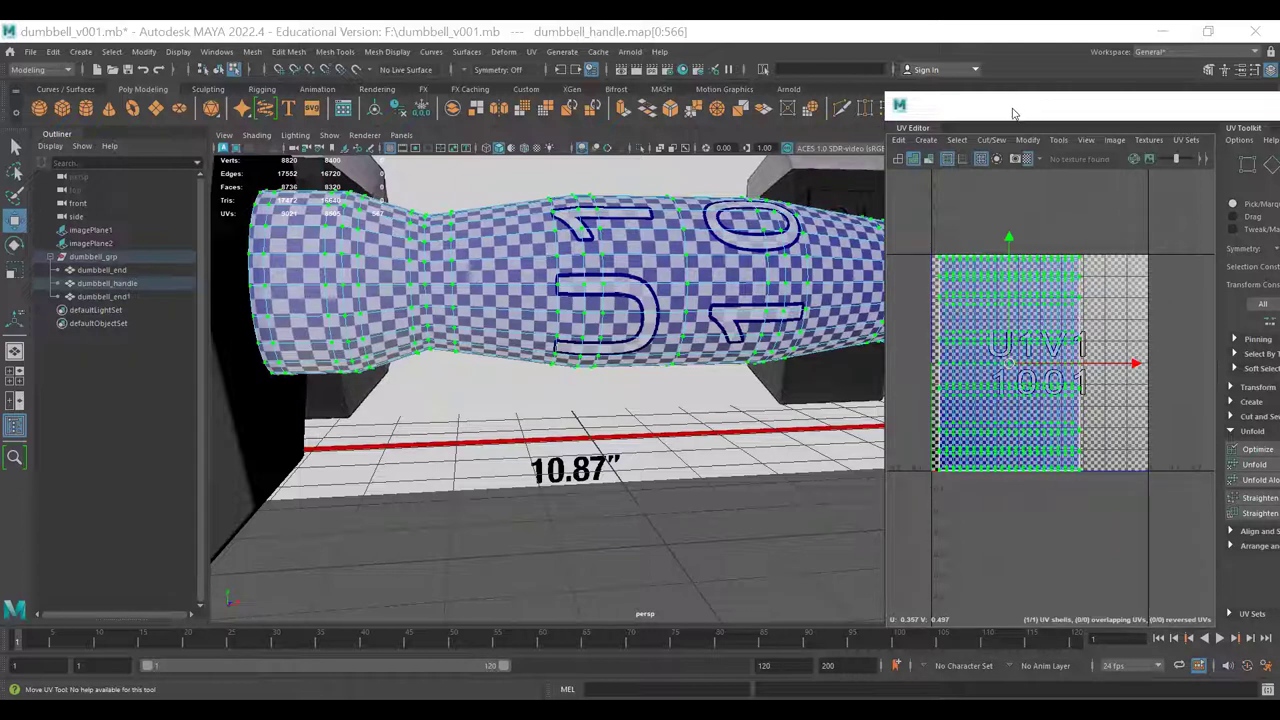
pyautogui.moveTo(1012, 113); pyautogui.dragTo(854, 77)
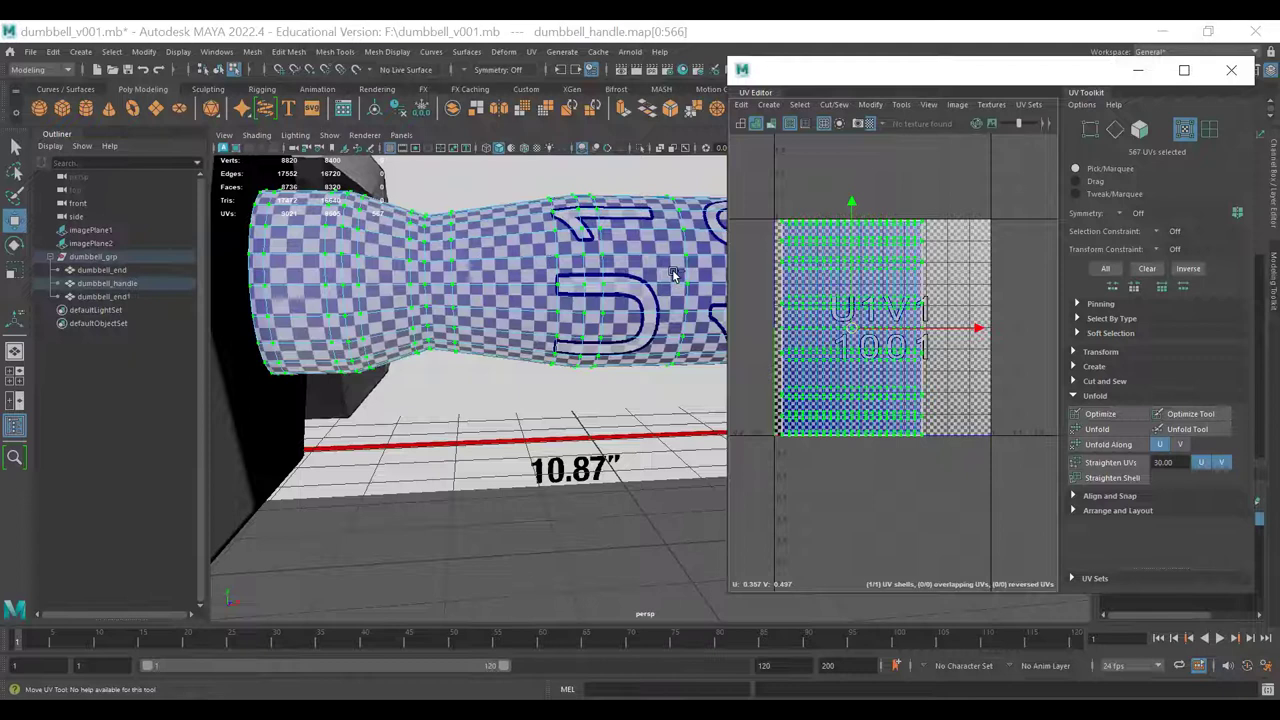
# - Switch from UV selection back to object mode and select the whole dumbbell handle
pyautogui.keyDown('alt'); pyautogui.moveTo(672, 275); pyautogui.dragTo(429, 294, button='right'); pyautogui.keyUp('alt')
pyautogui.keyDown('alt'); pyautogui.moveTo(515, 296); pyautogui.dragTo(362, 297, button='middle'); pyautogui.keyUp('alt')
pyautogui.keyDown('alt'); pyautogui.moveTo(405, 292); pyautogui.dragTo(477, 343); pyautogui.keyUp('alt')
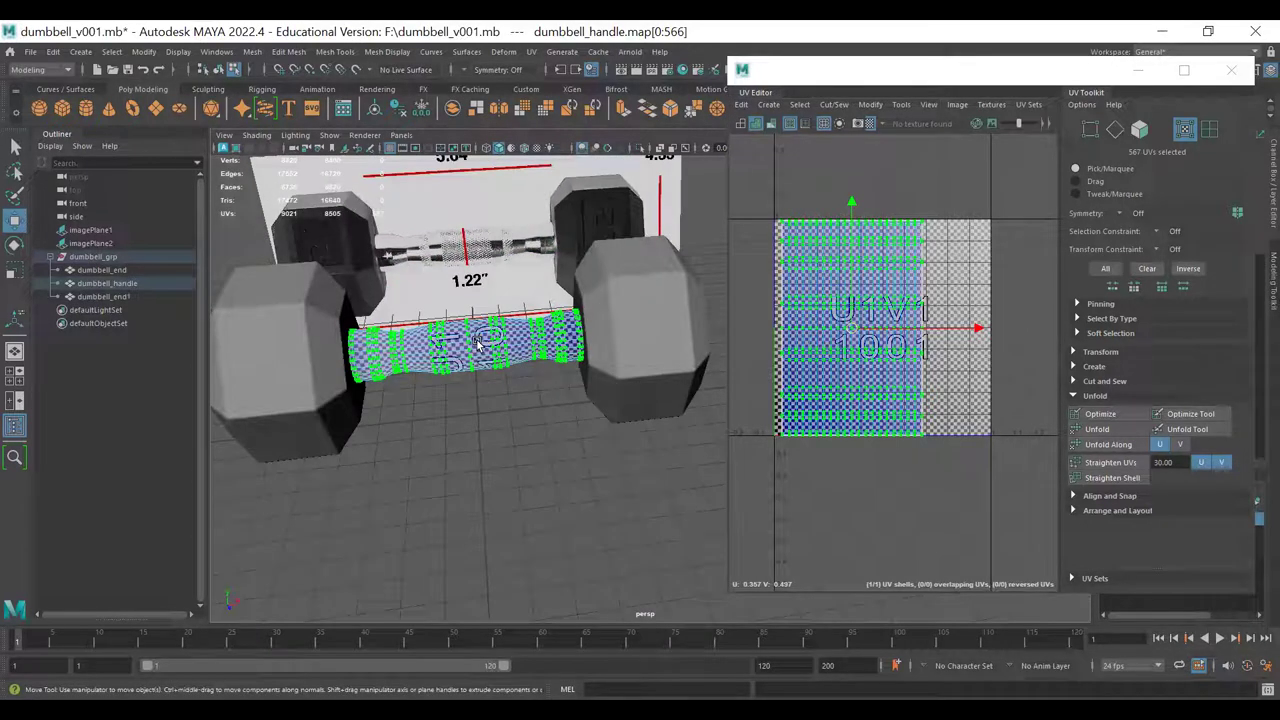
pyautogui.moveTo(512, 404); pyautogui.dragTo(560, 385, button='right')
pyautogui.click(562, 508)
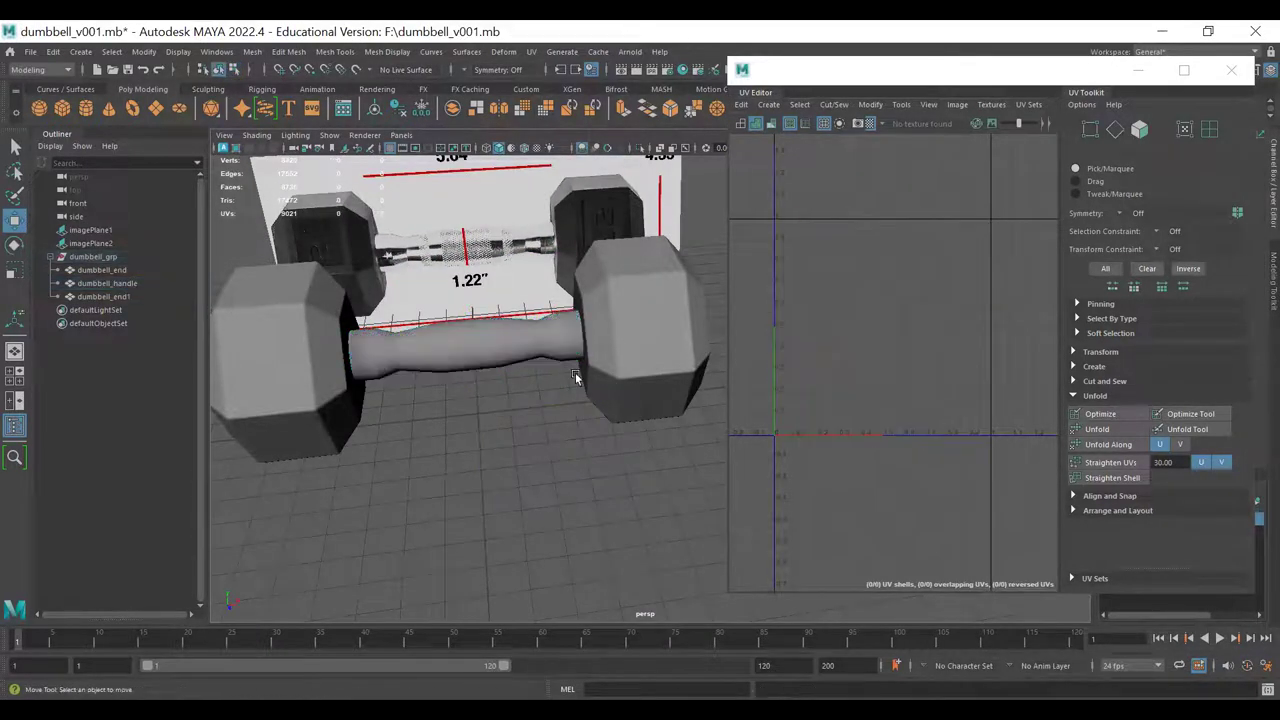
pyautogui.keyDown('alt'); pyautogui.moveTo(575, 378); pyautogui.dragTo(491, 329); pyautogui.keyUp('alt')
pyautogui.click(491, 329)
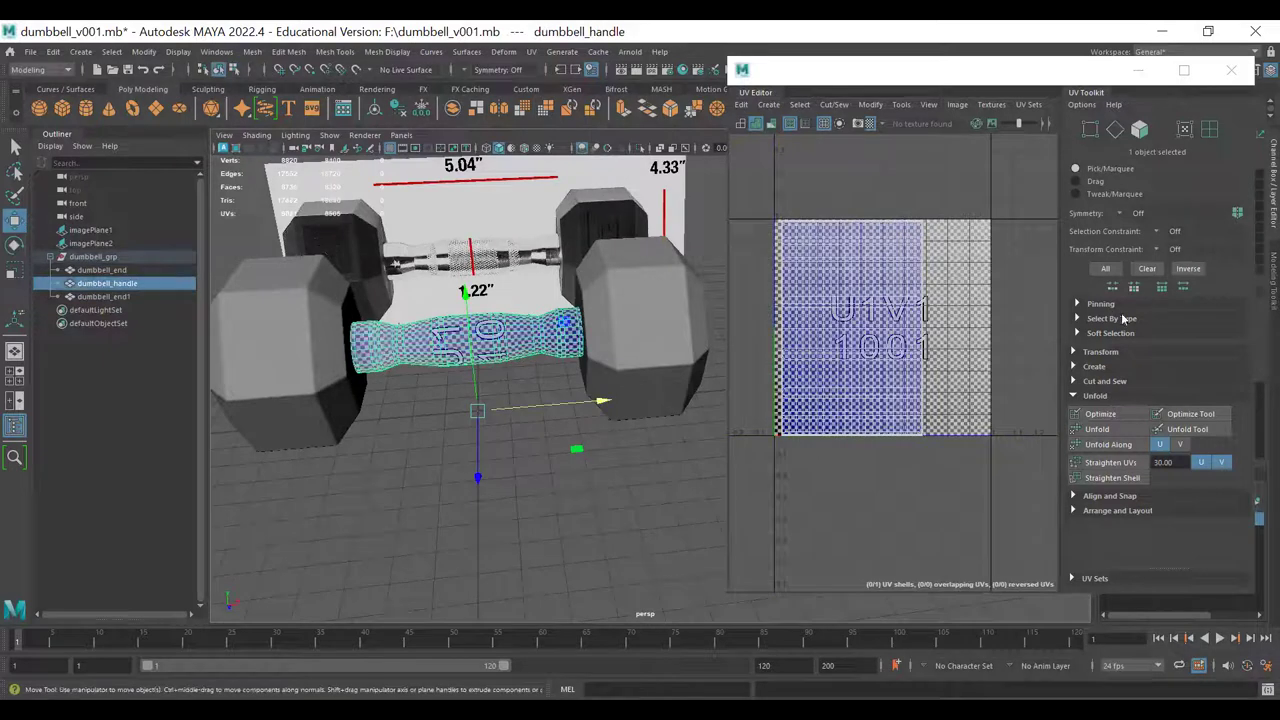
# - Select the dumbbell_end object, examine its stretched checker pattern, and apply a Cylindrical UV projection to it
pyautogui.click(287, 327)
pyautogui.press('f')
pyautogui.keyDown('alt'); pyautogui.moveTo(628, 328); pyautogui.dragTo(532, 312); pyautogui.keyUp('alt')
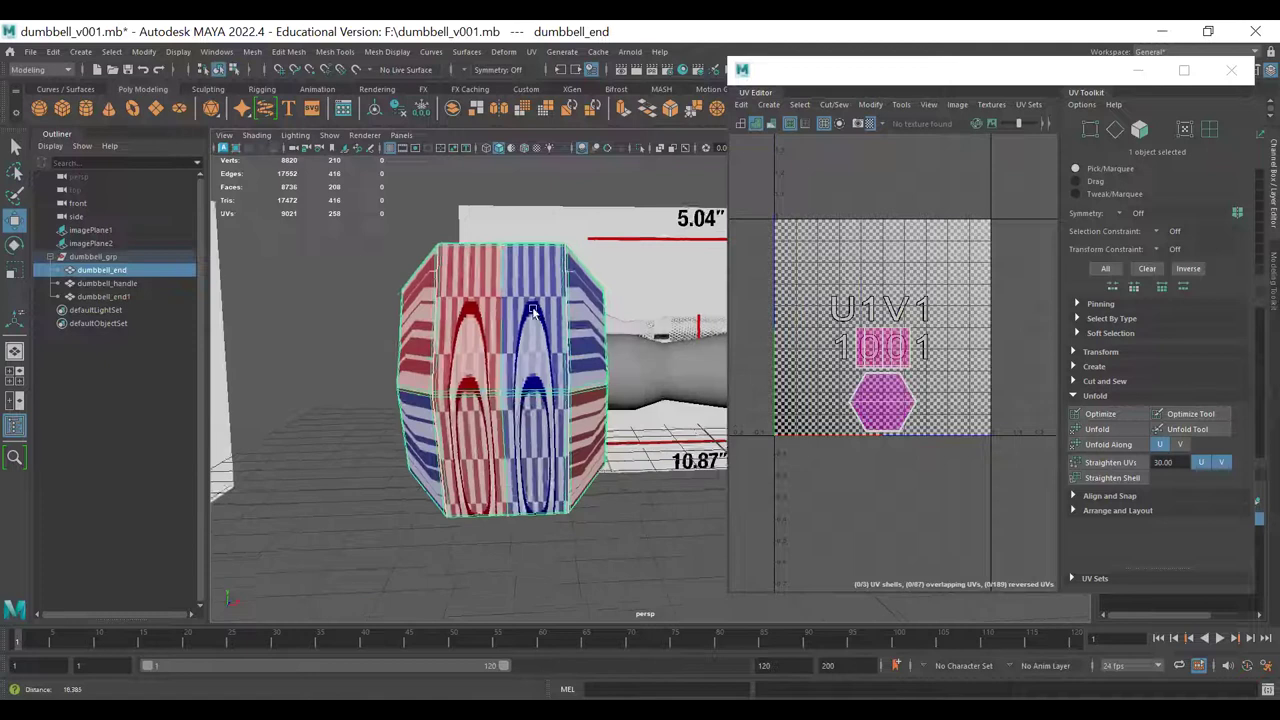
pyautogui.keyDown('alt'); pyautogui.moveTo(532, 312); pyautogui.dragTo(549, 318, button='right'); pyautogui.keyUp('alt')
pyautogui.keyDown('alt'); pyautogui.moveTo(623, 286); pyautogui.dragTo(424, 304, button='right'); pyautogui.keyUp('alt')
pyautogui.keyDown('alt'); pyautogui.moveTo(422, 303); pyautogui.dragTo(588, 288); pyautogui.keyUp('alt')
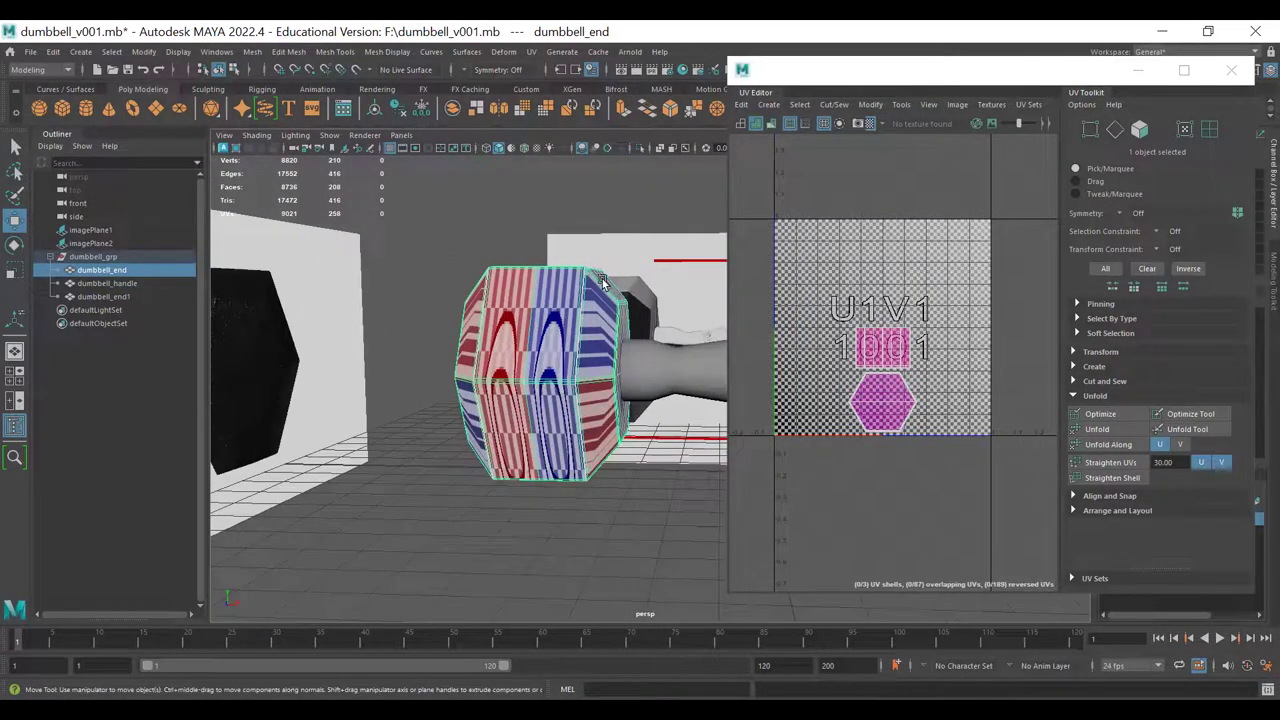
pyautogui.keyDown('alt'); pyautogui.moveTo(600, 326); pyautogui.dragTo(575, 295); pyautogui.keyUp('alt')
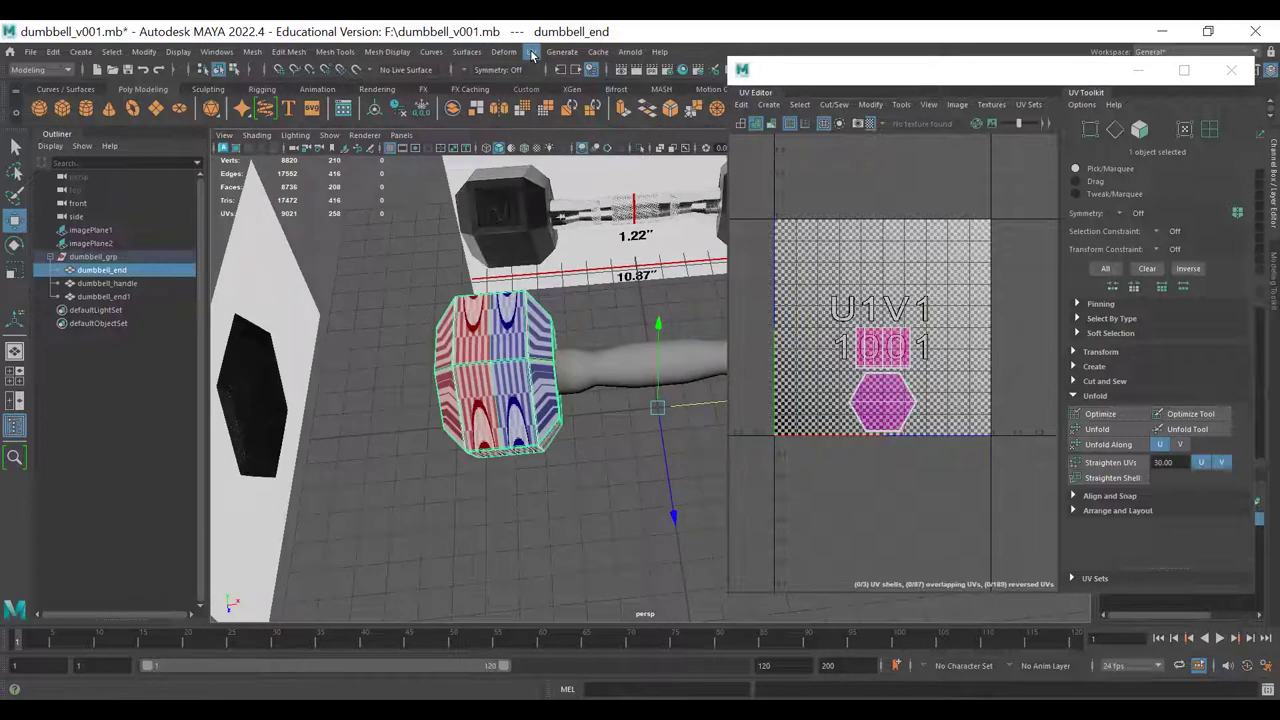
pyautogui.click(532, 53)
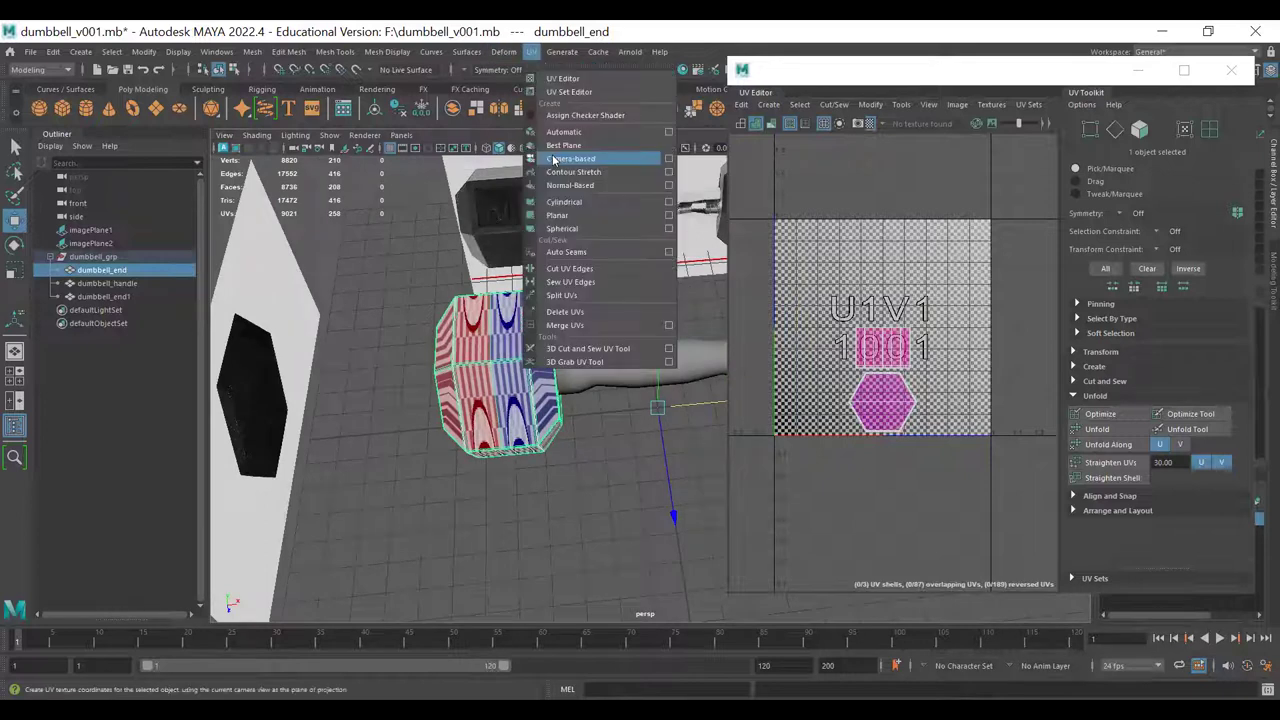
pyautogui.click(563, 202)
# - Extend the projection's horizontal sweep to 360 degrees around the dumbbell end and show its full transform manipulator
pyautogui.keyDown('alt'); pyautogui.moveTo(477, 449); pyautogui.dragTo(534, 456); pyautogui.keyUp('alt')
pyautogui.keyDown('alt'); pyautogui.moveTo(632, 501); pyautogui.dragTo(625, 462); pyautogui.keyUp('alt')
pyautogui.keyDown('alt'); pyautogui.moveTo(484, 388); pyautogui.dragTo(602, 293); pyautogui.keyUp('alt')
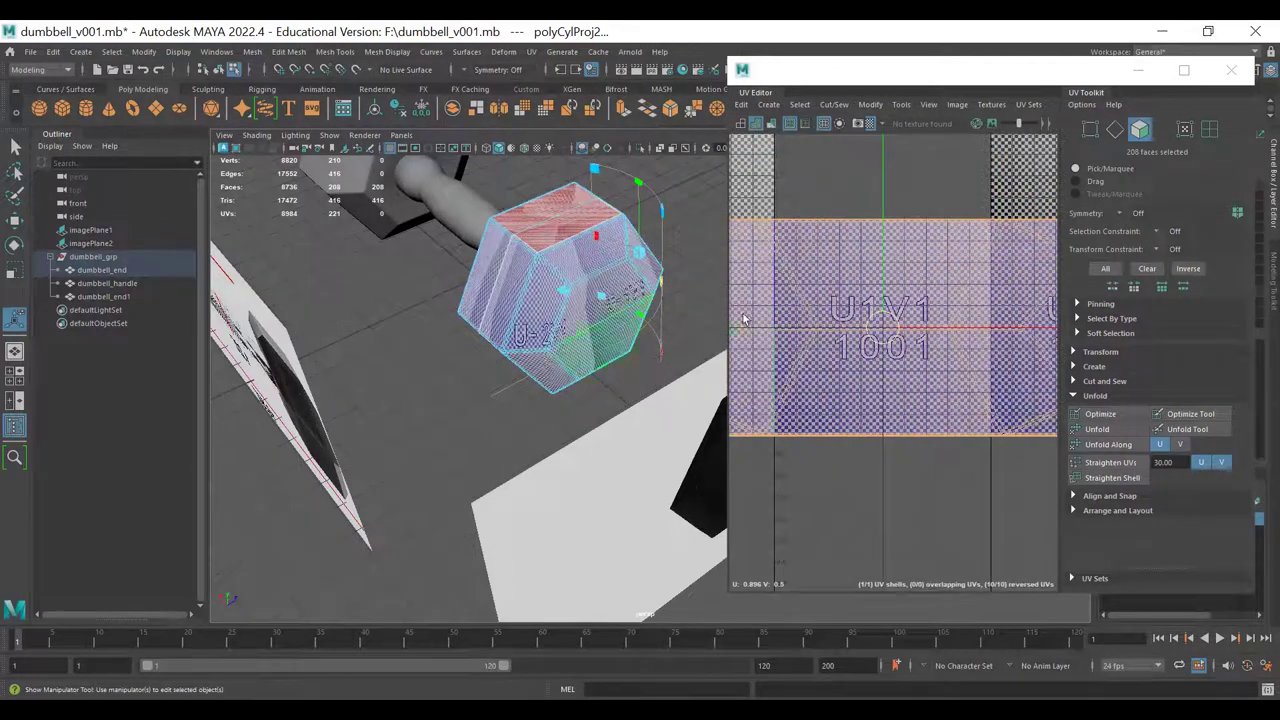
pyautogui.scroll(-3, 840, 303)
pyautogui.keyDown('alt'); pyautogui.moveTo(537, 350); pyautogui.dragTo(561, 330); pyautogui.keyUp('alt')
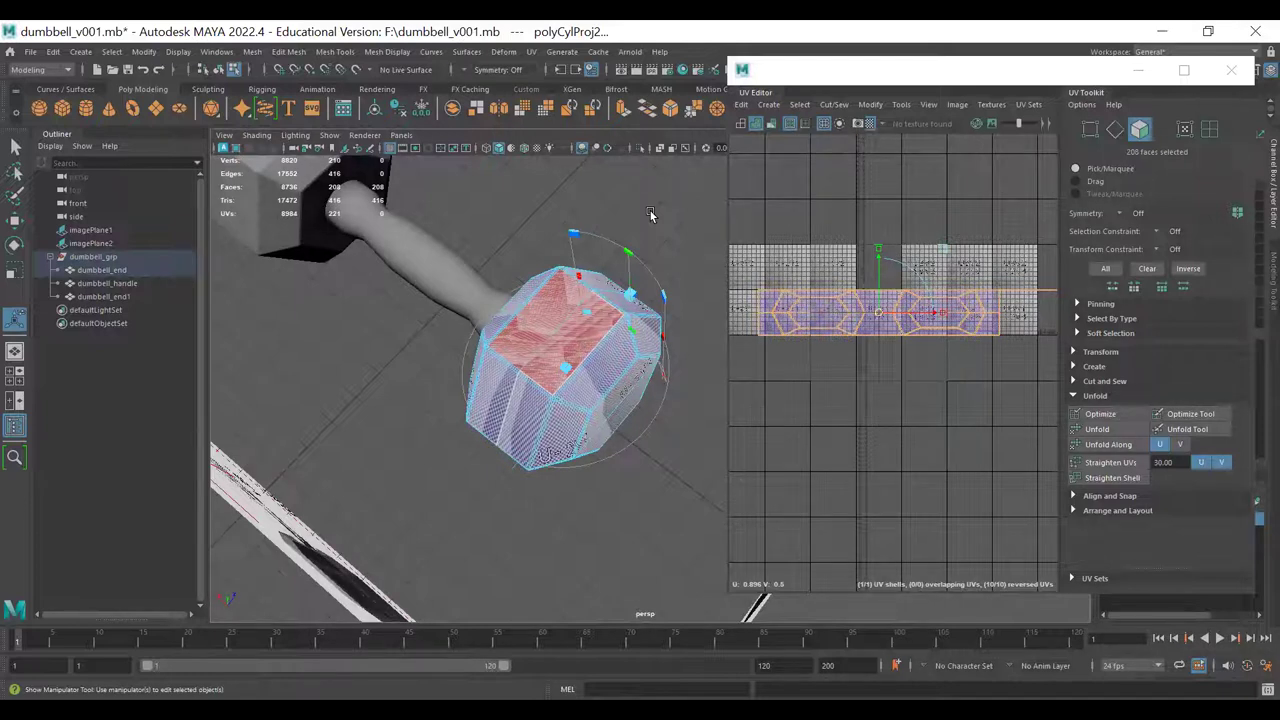
pyautogui.keyDown('alt'); pyautogui.moveTo(665, 398); pyautogui.dragTo(520, 429); pyautogui.keyUp('alt')
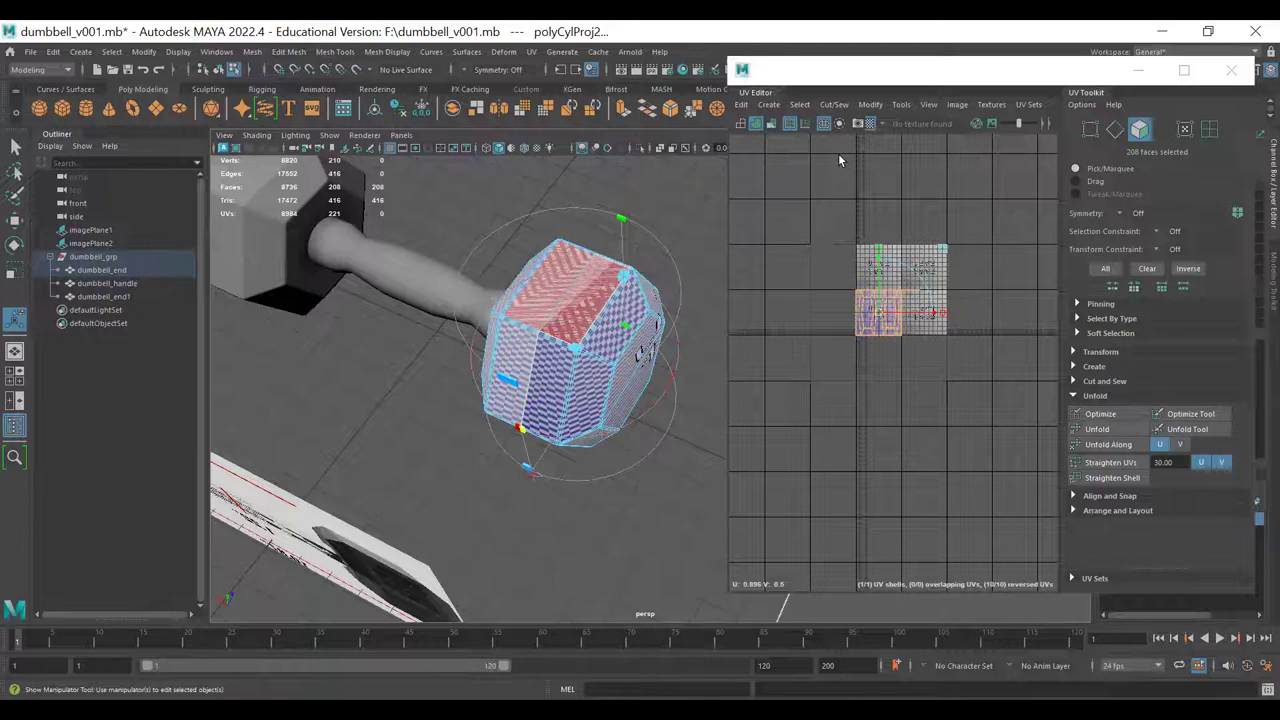
pyautogui.keyDown('alt'); pyautogui.moveTo(555, 300); pyautogui.dragTo(493, 407); pyautogui.keyUp('alt')
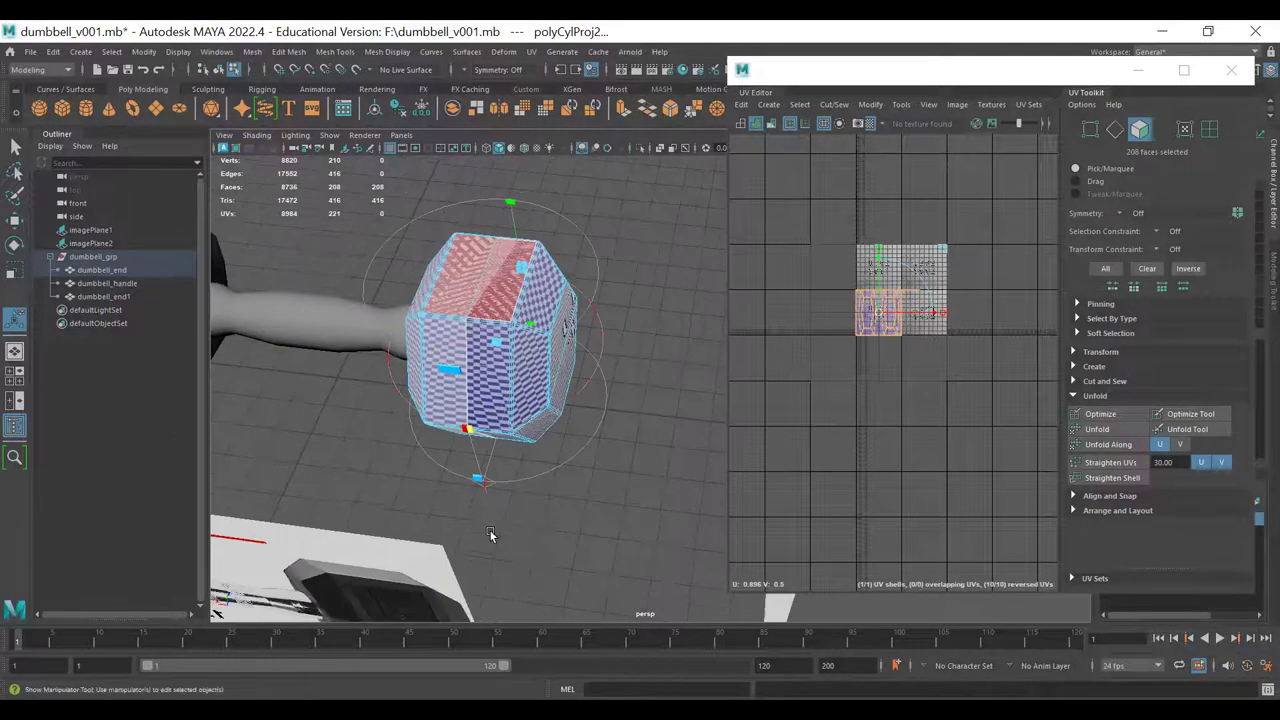
pyautogui.click(482, 484)
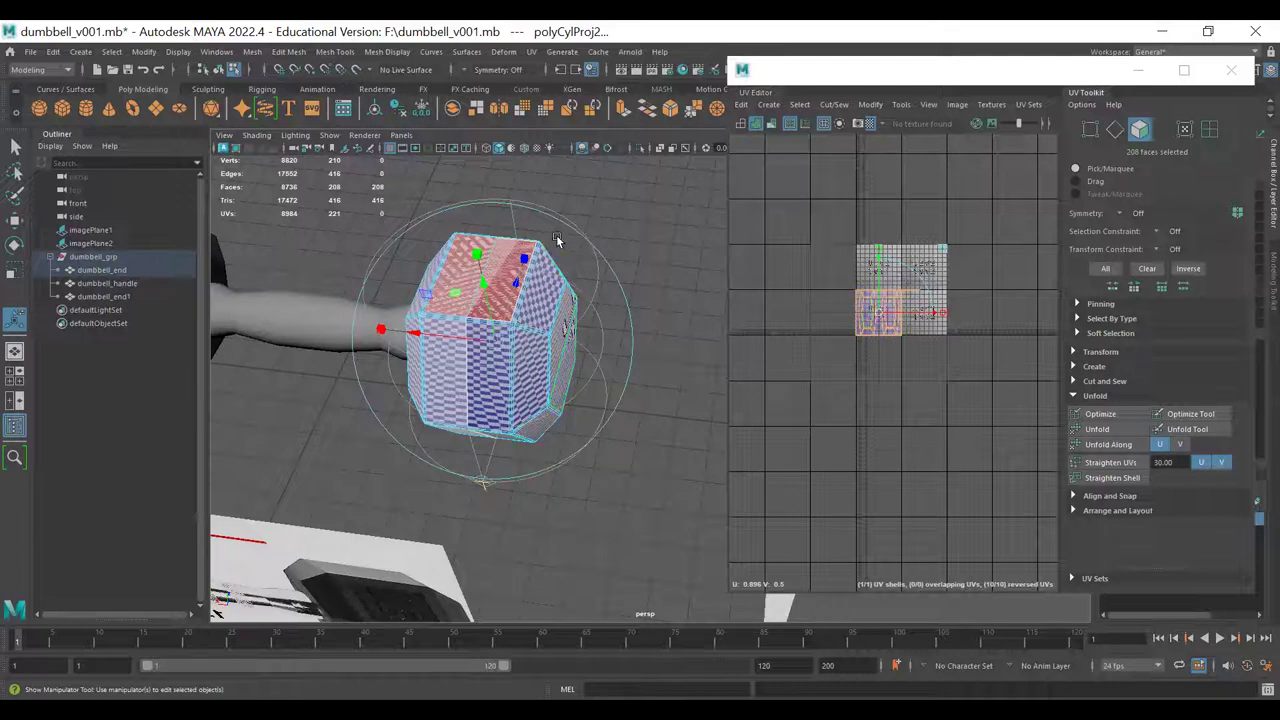
pyautogui.moveTo(550, 218); pyautogui.dragTo(395, 235)
pyautogui.keyDown('alt'); pyautogui.moveTo(816, 287); pyautogui.dragTo(978, 353, button='right'); pyautogui.keyUp('alt')
pyautogui.keyDown('alt'); pyautogui.moveTo(978, 353); pyautogui.dragTo(804, 310, button='middle'); pyautogui.keyUp('alt')
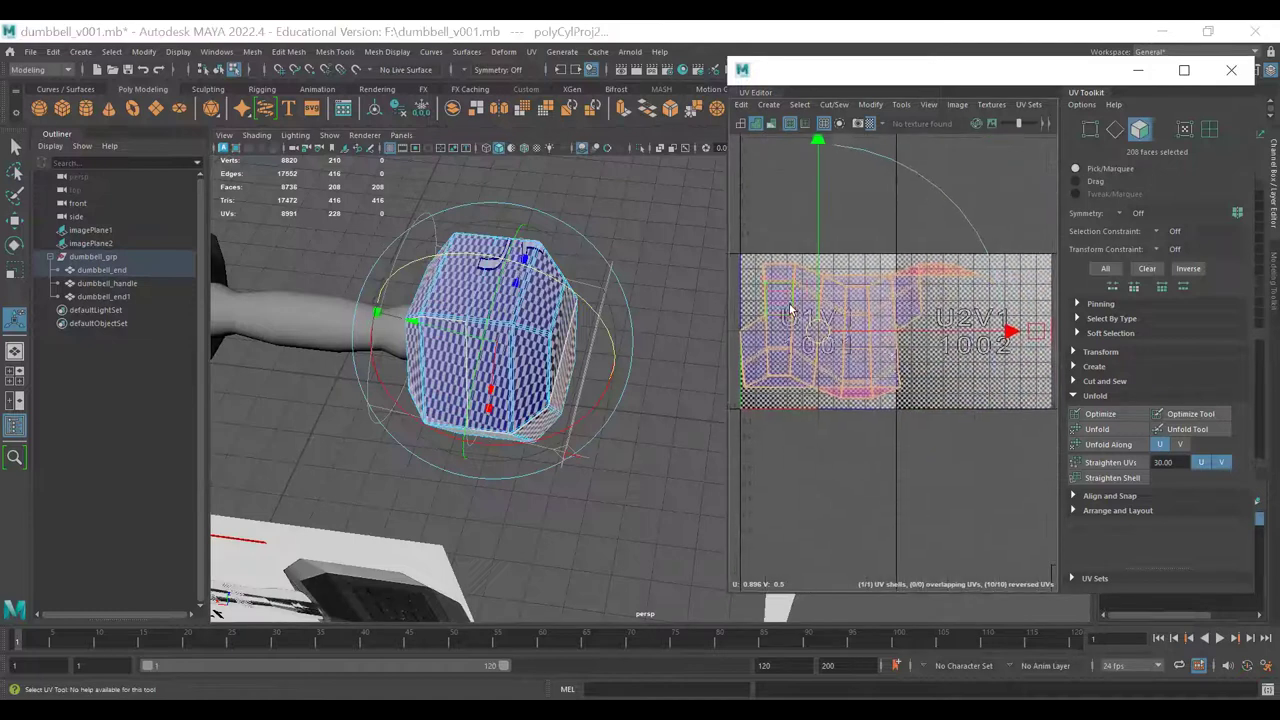
pyautogui.hotkey('ctrl', 'z')
pyautogui.hotkey('ctrl', 'z')
pyautogui.scroll(5, 812, 328)
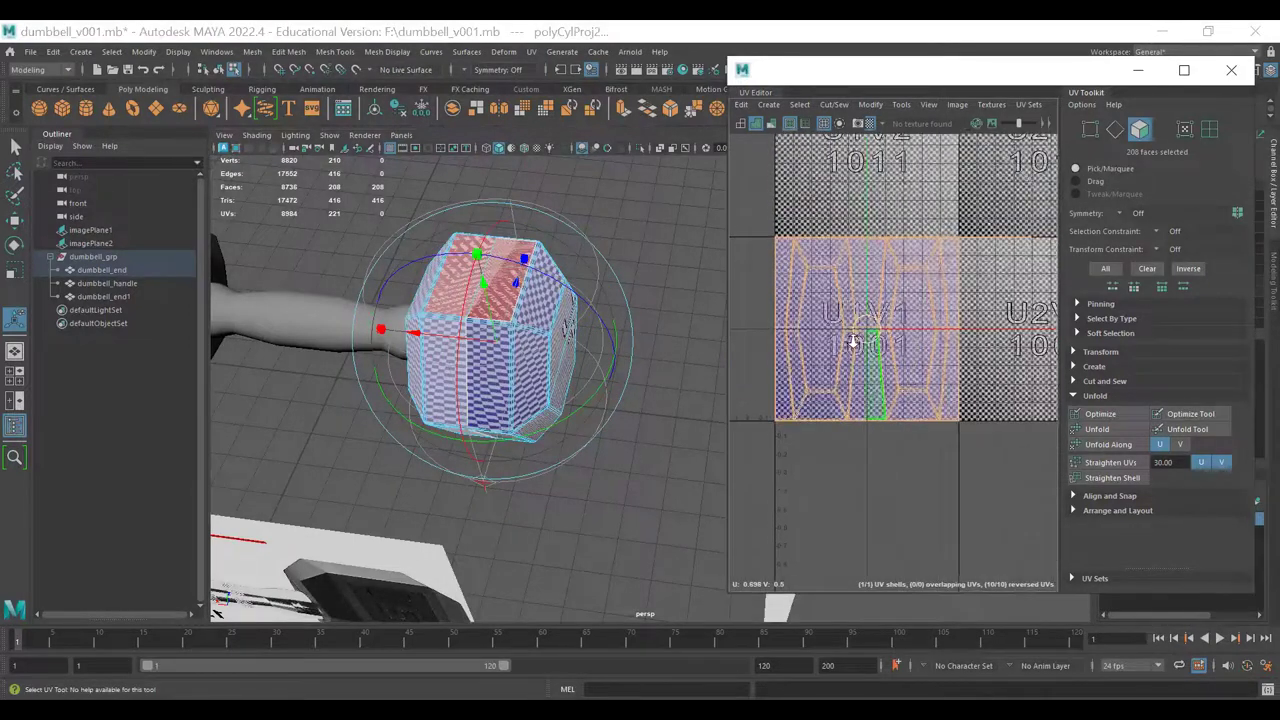
# - Rotate the cylindrical projection to line up with the handle's axis, setting its Rotate Z to exactly -90
pyautogui.moveTo(527, 275); pyautogui.dragTo(412, 231)
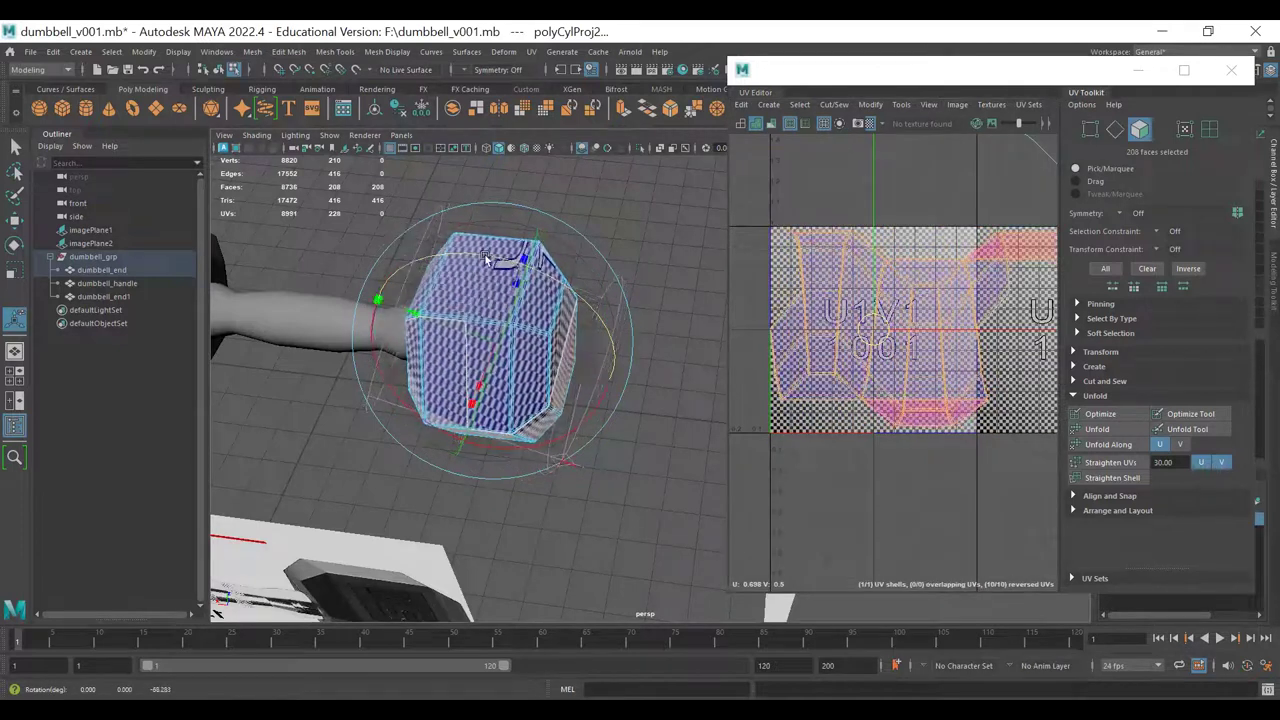
pyautogui.moveTo(516, 259); pyautogui.dragTo(464, 250)
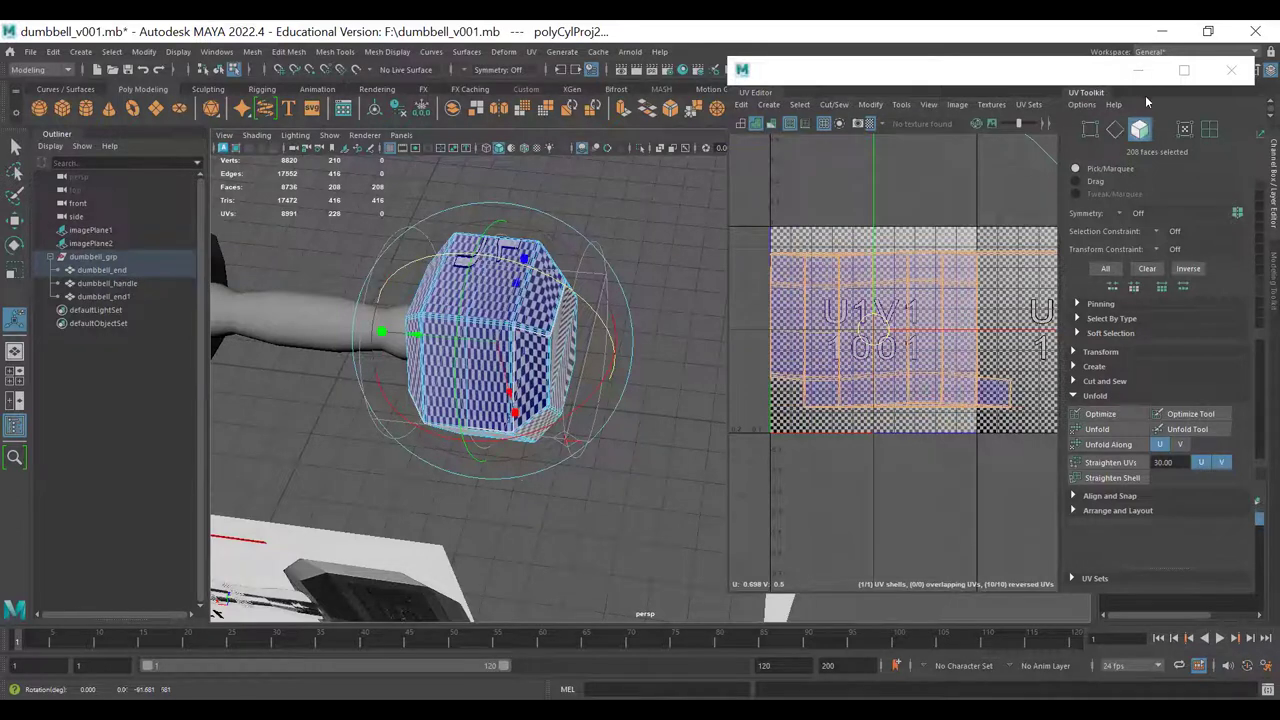
pyautogui.moveTo(1087, 70); pyautogui.dragTo(1036, 398)
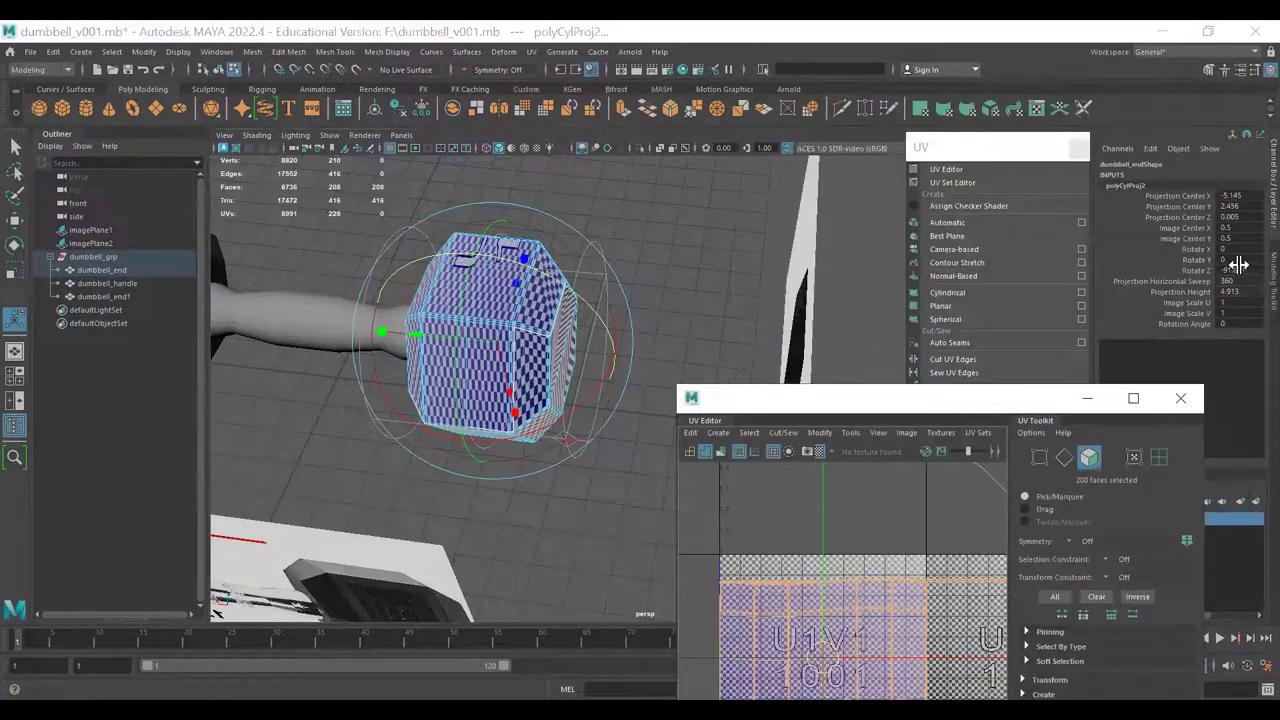
pyautogui.click(1241, 268)
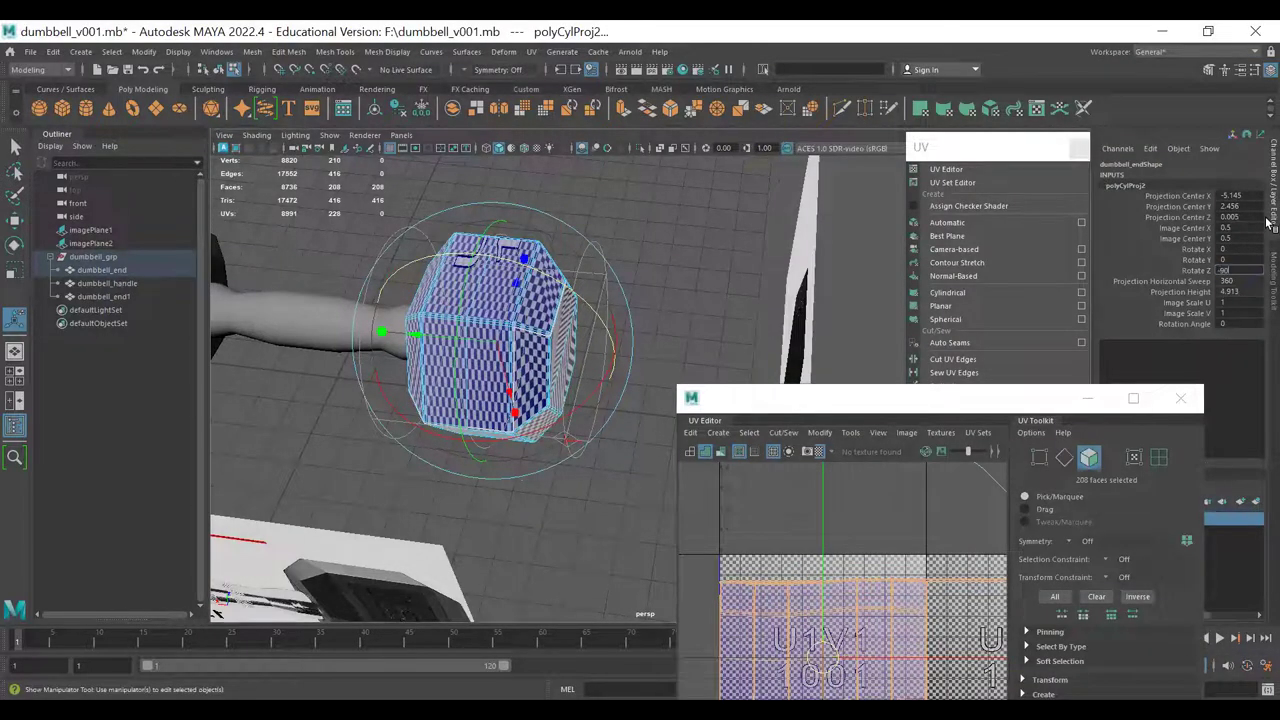
pyautogui.write('-90')
pyautogui.press('Return')
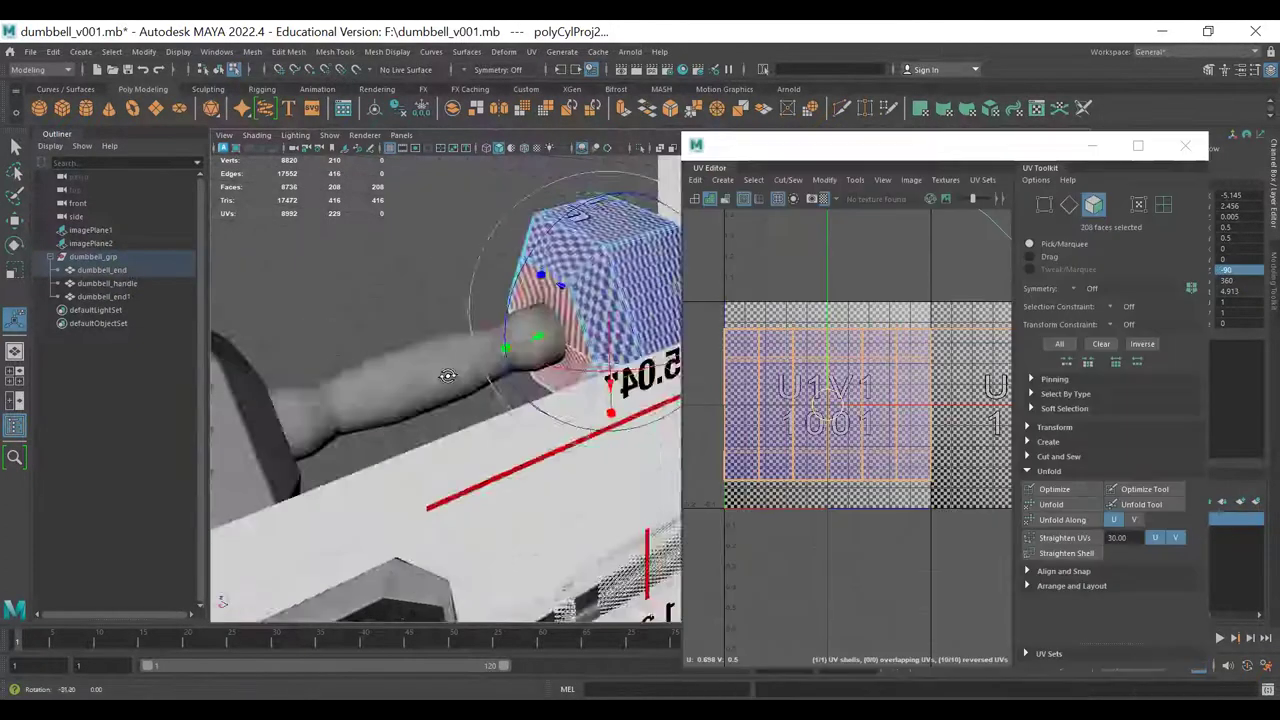
# - Select part of the dumbbell_end shell in the UV Editor, examine which faces it covers on the model, and clear the selection
pyautogui.keyDown('alt'); pyautogui.moveTo(443, 371); pyautogui.dragTo(434, 306); pyautogui.keyUp('alt')
pyautogui.keyDown('alt'); pyautogui.moveTo(632, 303); pyautogui.dragTo(615, 440); pyautogui.keyUp('alt')
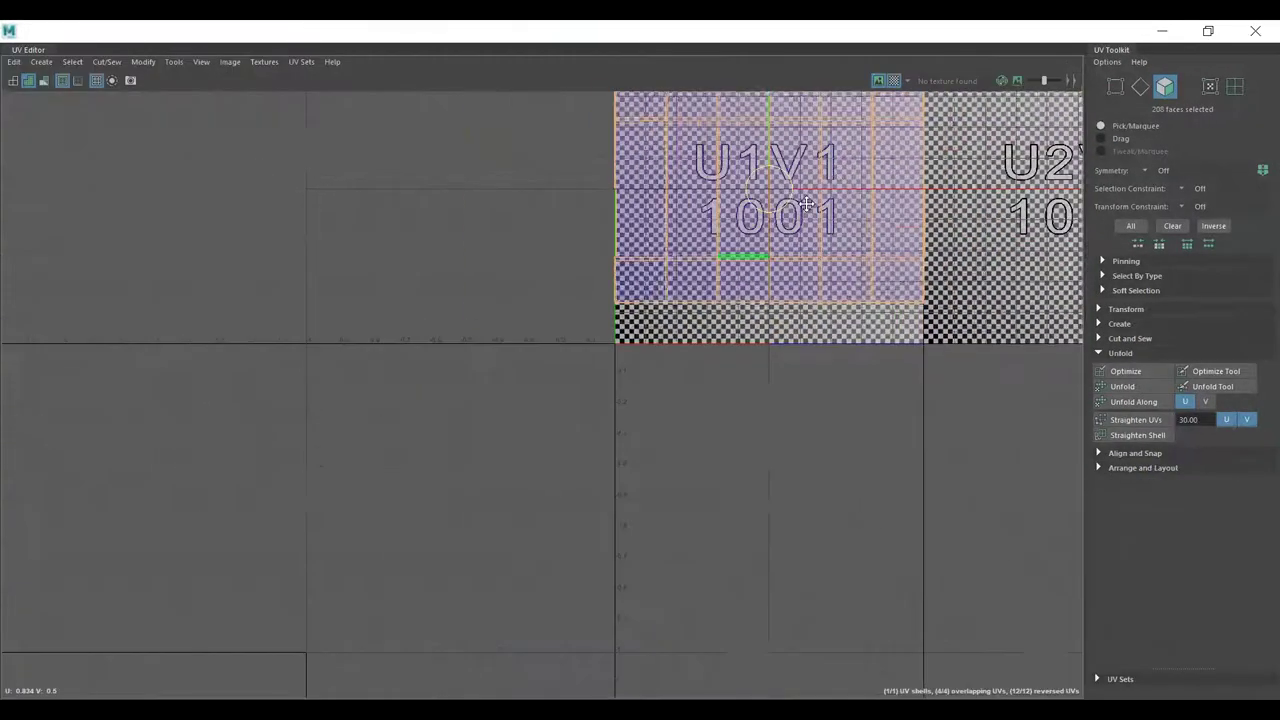
pyautogui.moveTo(855, 279); pyautogui.dragTo(462, 463)
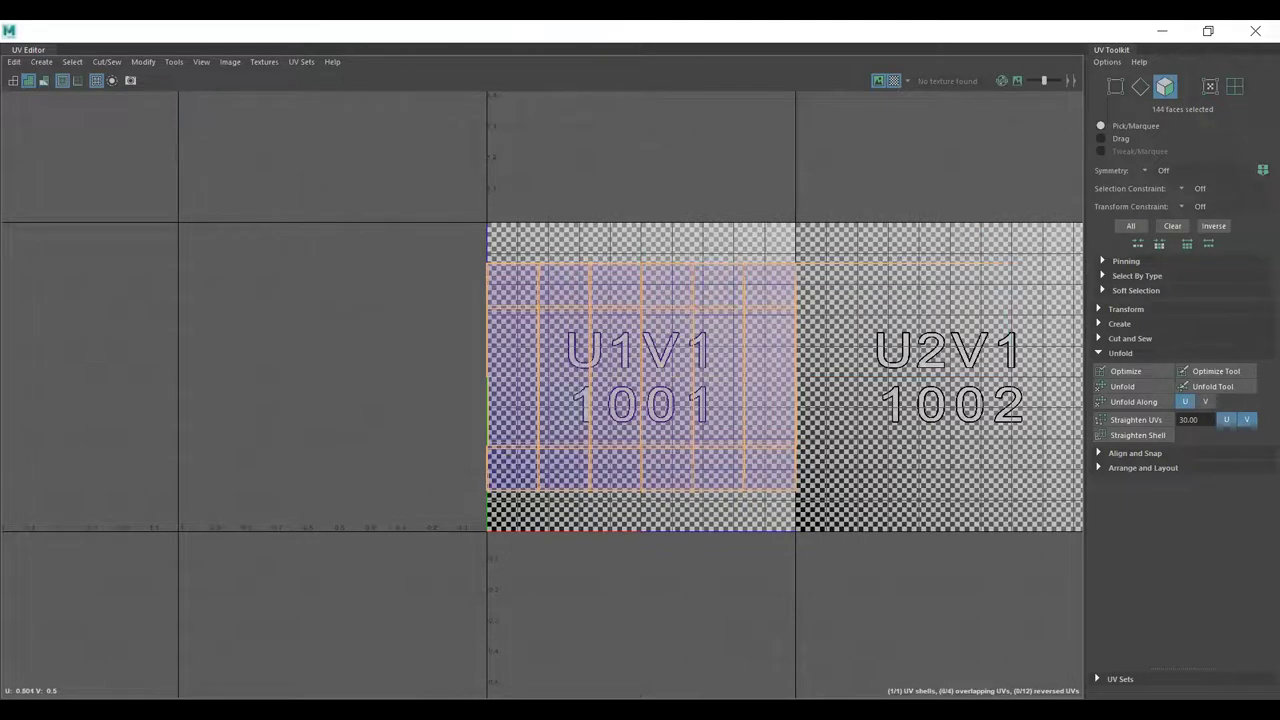
pyautogui.doubleClick(779, 35)
pyautogui.keyDown('alt'); pyautogui.moveTo(605, 391); pyautogui.dragTo(578, 312, button='middle'); pyautogui.keyUp('alt')
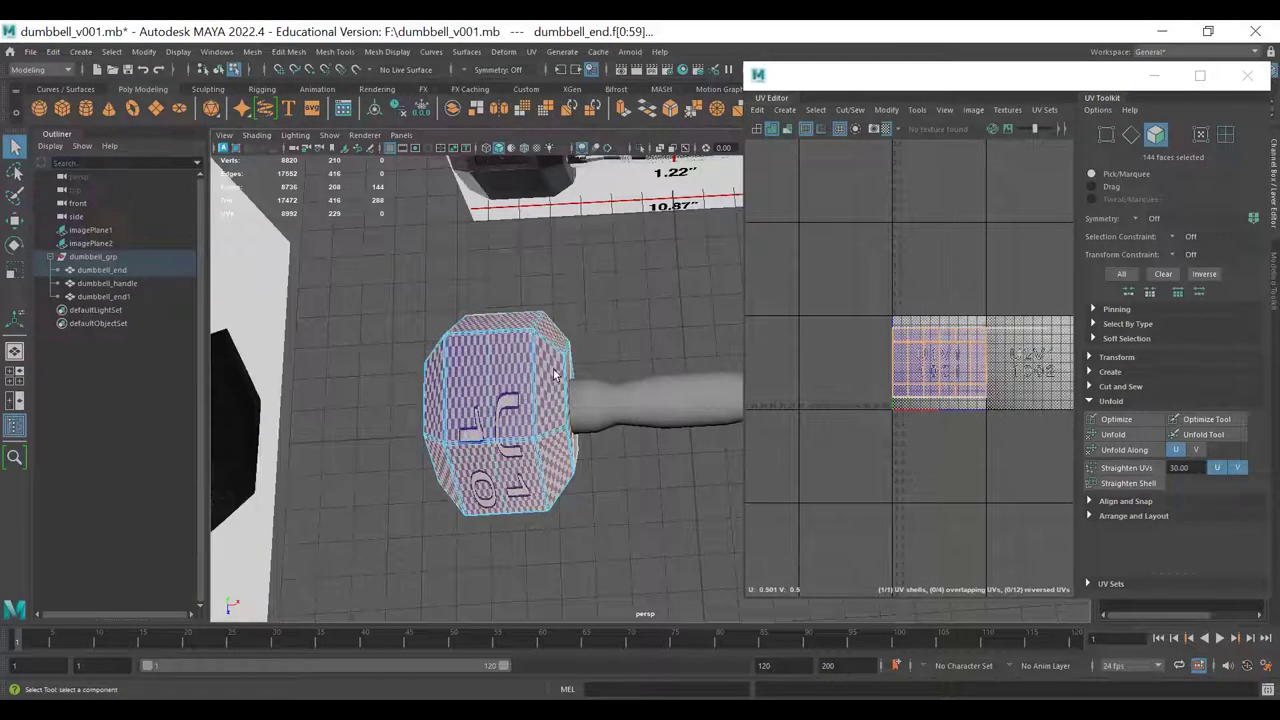
pyautogui.press('4')
pyautogui.keyDown('alt'); pyautogui.moveTo(553, 374); pyautogui.dragTo(553, 339); pyautogui.keyUp('alt')
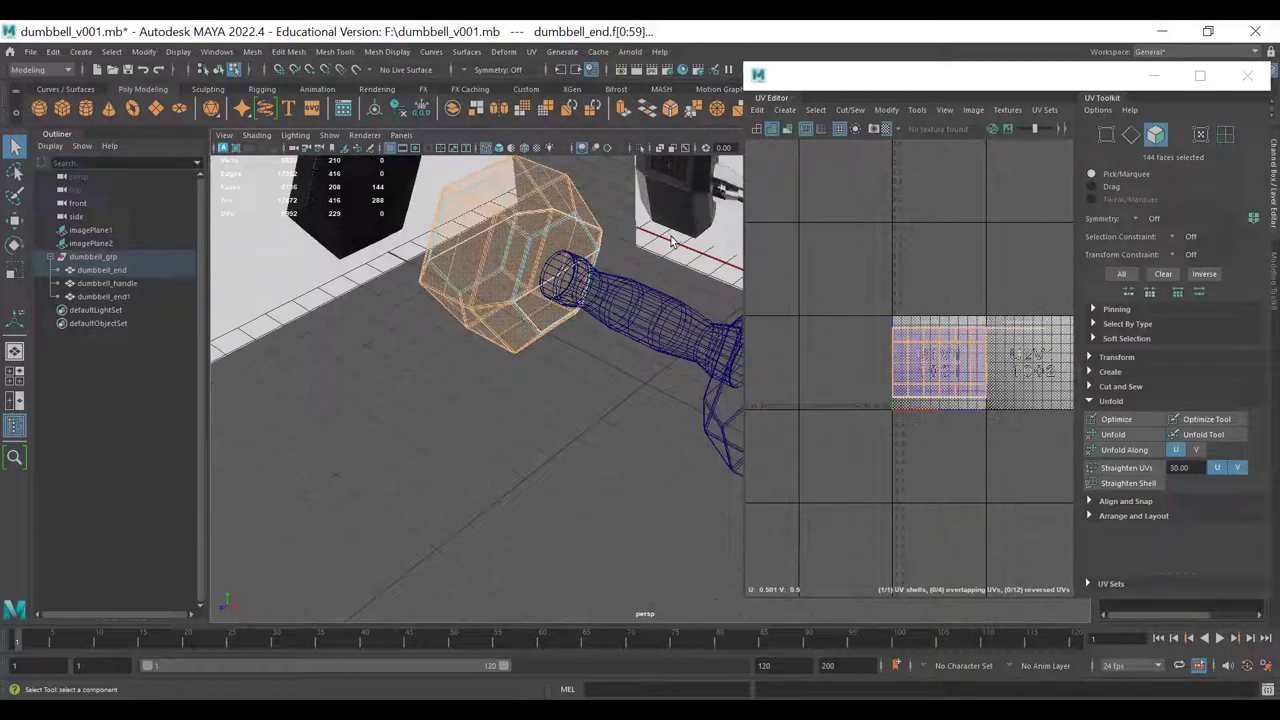
pyautogui.click(528, 475)
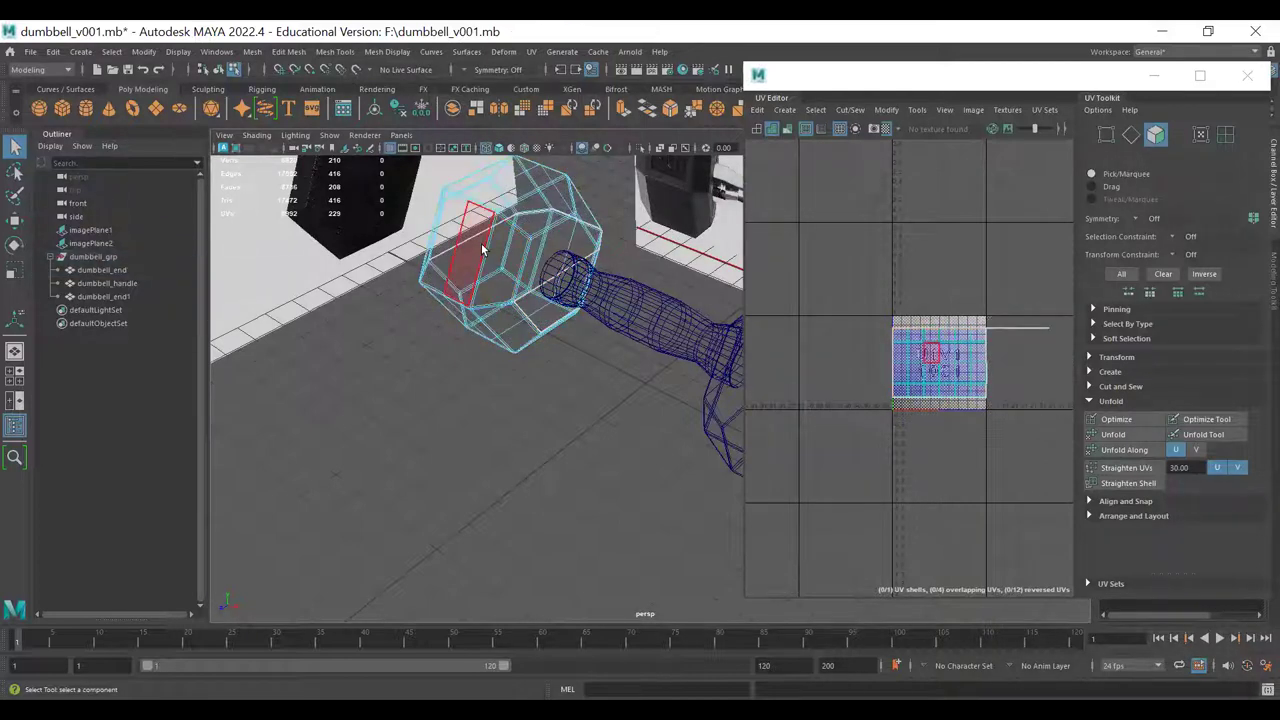
# - Return to object mode and examine the checker pattern on the sides and hexagonal caps of dumbbell_end
pyautogui.press('F8')
pyautogui.keyDown('alt'); pyautogui.moveTo(464, 337); pyautogui.dragTo(562, 309); pyautogui.keyUp('alt')
pyautogui.press('5')
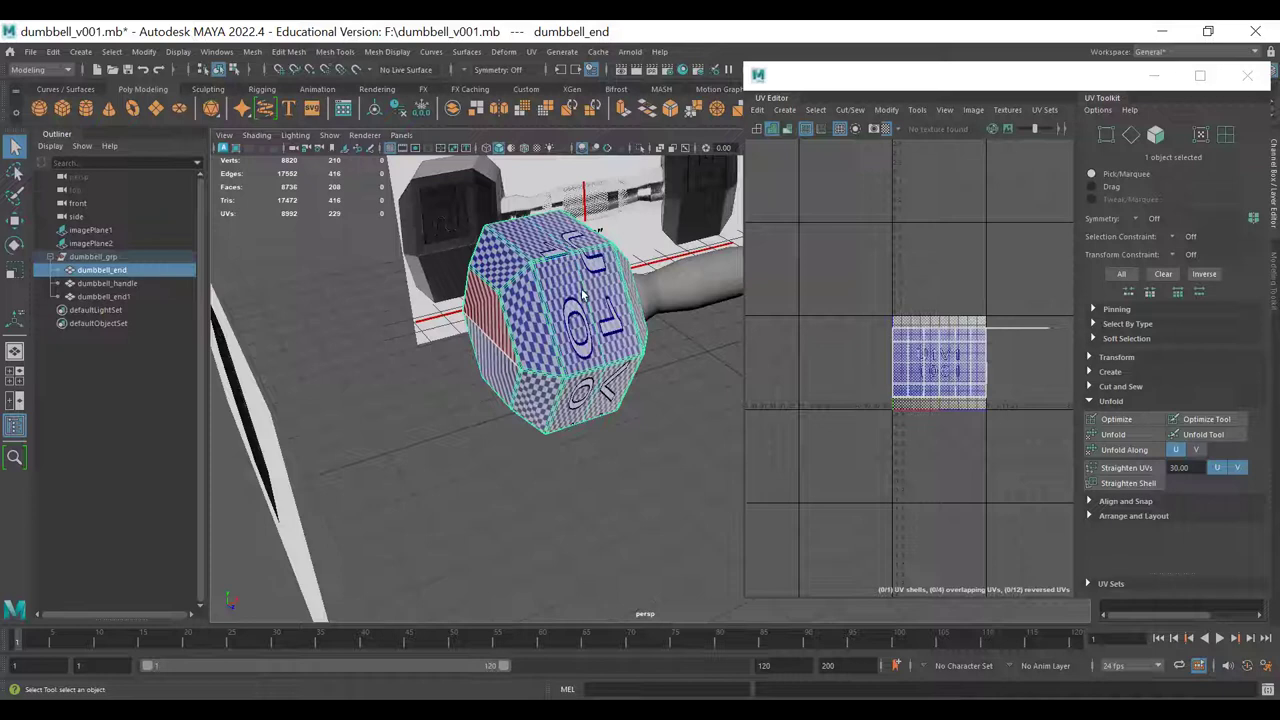
pyautogui.moveTo(542, 342)
pyautogui.keyDown('alt'); pyautogui.mouseDown()
pyautogui.moveTo(532, 284)
pyautogui.moveTo(526, 338)
pyautogui.moveTo(704, 341)
pyautogui.moveTo(596, 344)
pyautogui.moveTo(538, 303)
pyautogui.moveTo(474, 305)
pyautogui.mouseUp(); pyautogui.keyUp('alt')
pyautogui.press('4')
pyautogui.press('5')
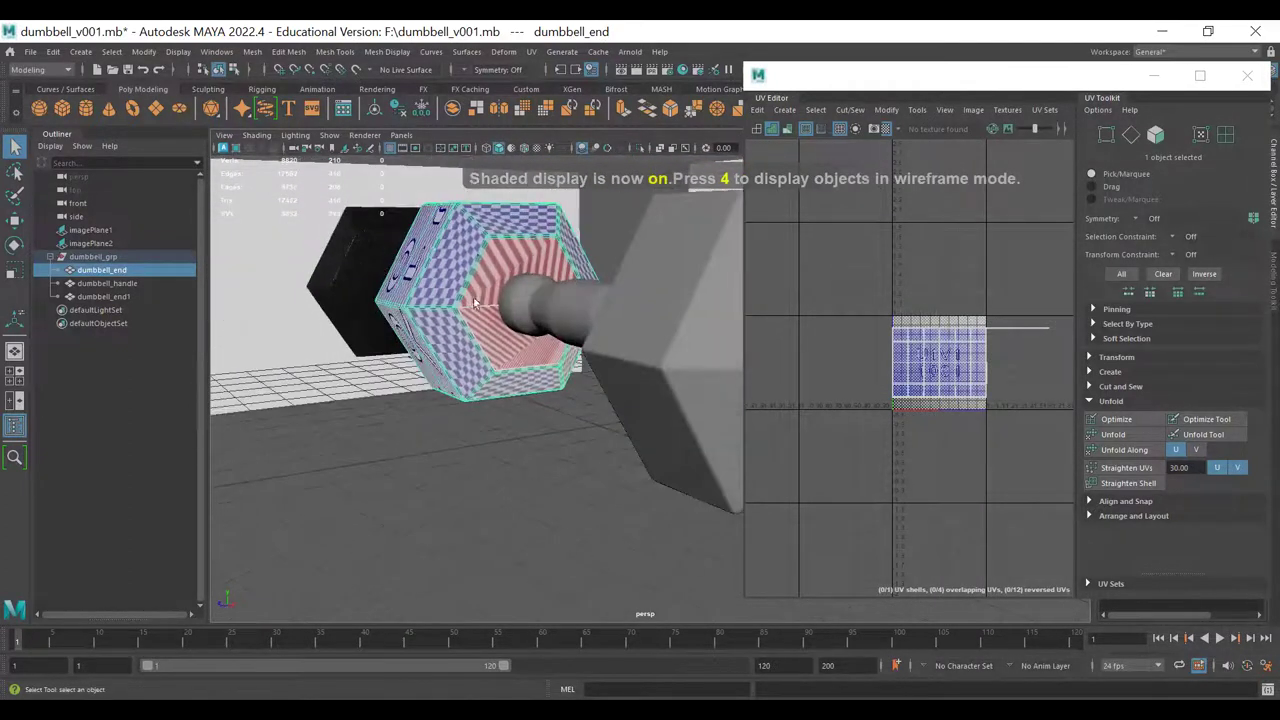
# - Select the hexagonal cap faces on both sides of dumbbell_end and apply a Camera-based UV projection looking along the handle's axis
pyautogui.moveTo(481, 248)
pyautogui.keyDown('alt'); pyautogui.mouseDown()
pyautogui.moveTo(494, 333)
pyautogui.moveTo(479, 256)
pyautogui.mouseUp(); pyautogui.keyUp('alt')
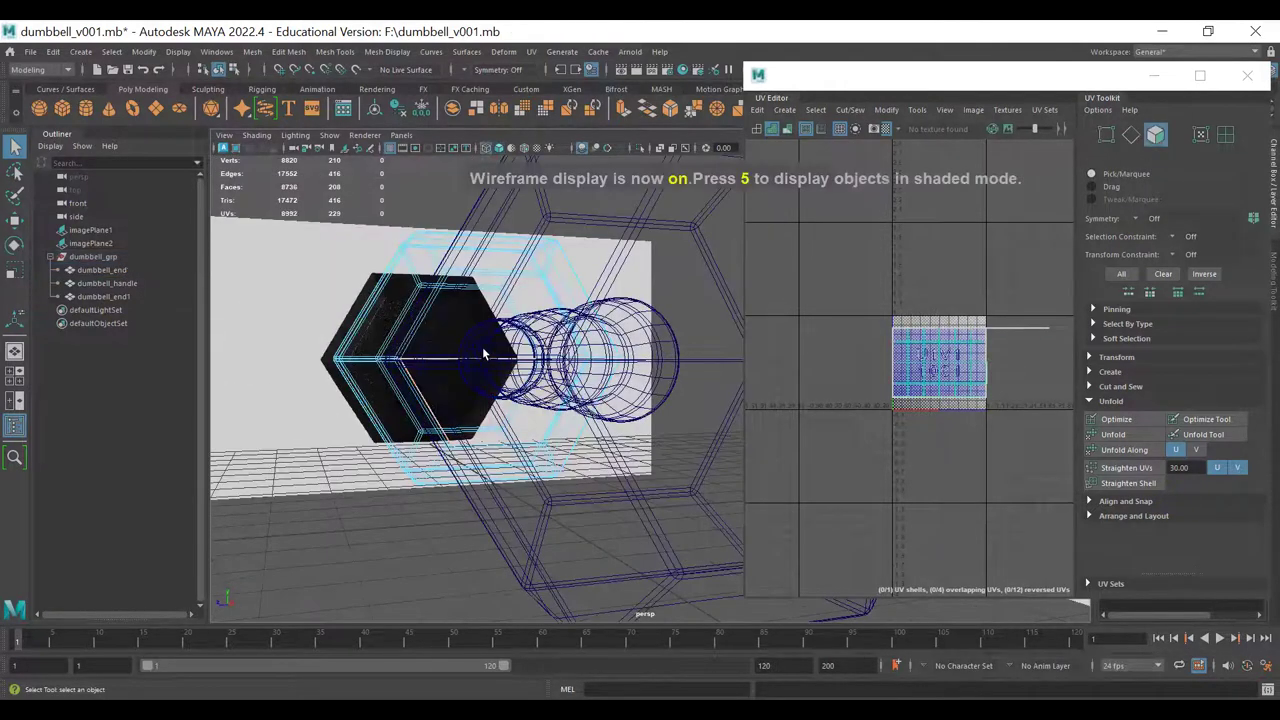
pyautogui.moveTo(488, 334)
pyautogui.mouseDown()
pyautogui.moveTo(450, 391)
pyautogui.moveTo(513, 344)
pyautogui.mouseUp()
pyautogui.press('5')
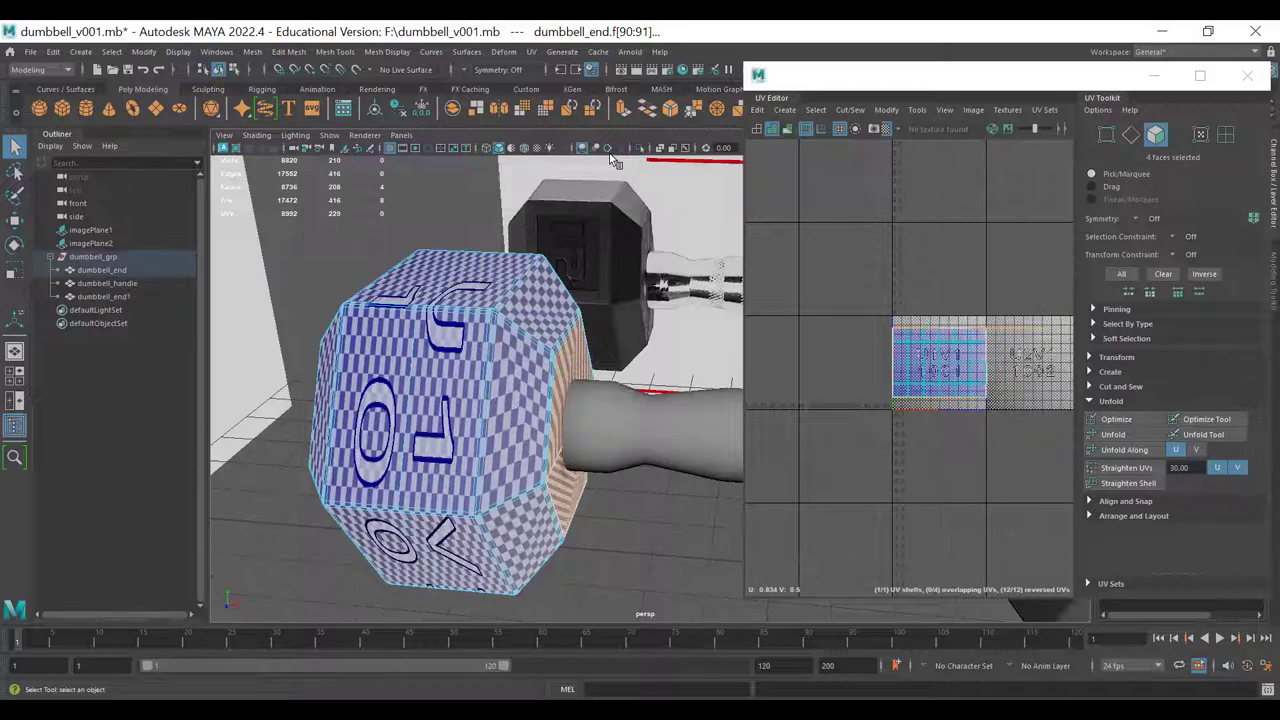
pyautogui.keyDown('alt'); pyautogui.moveTo(443, 412); pyautogui.dragTo(504, 360); pyautogui.keyUp('alt')
pyautogui.press('4')
pyautogui.scroll(-4, 513, 427)
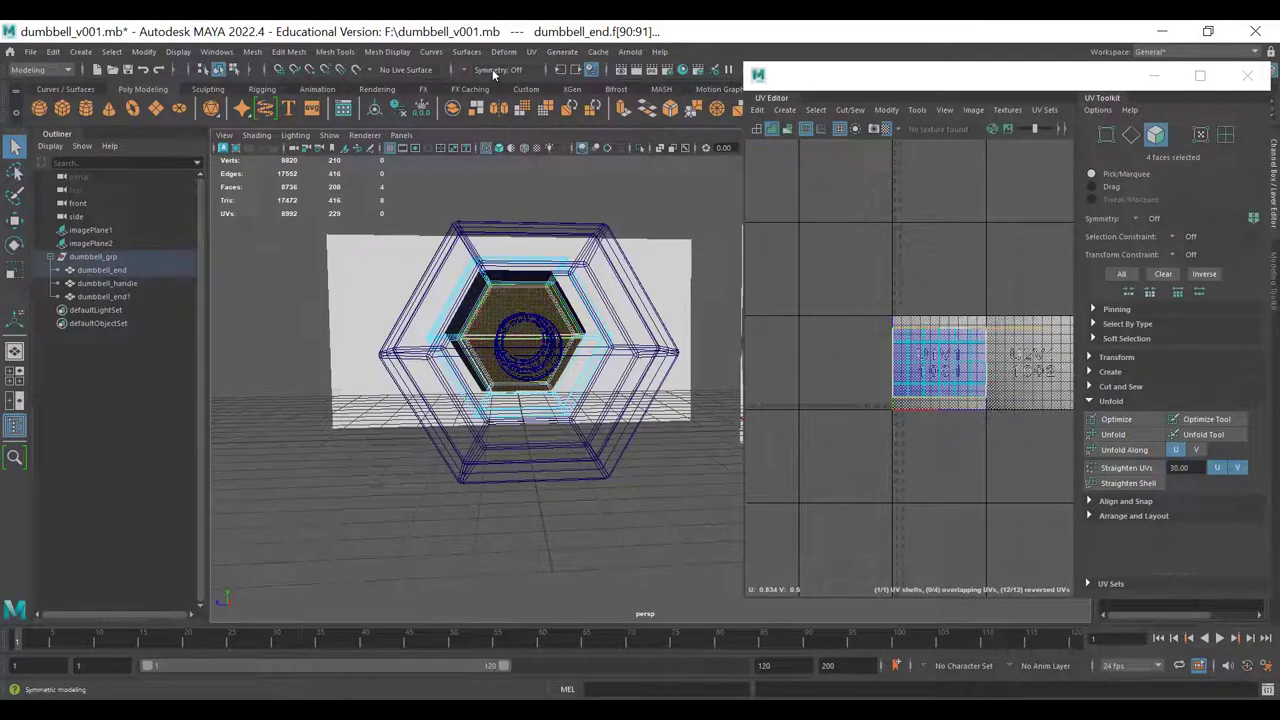
pyautogui.click(533, 52)
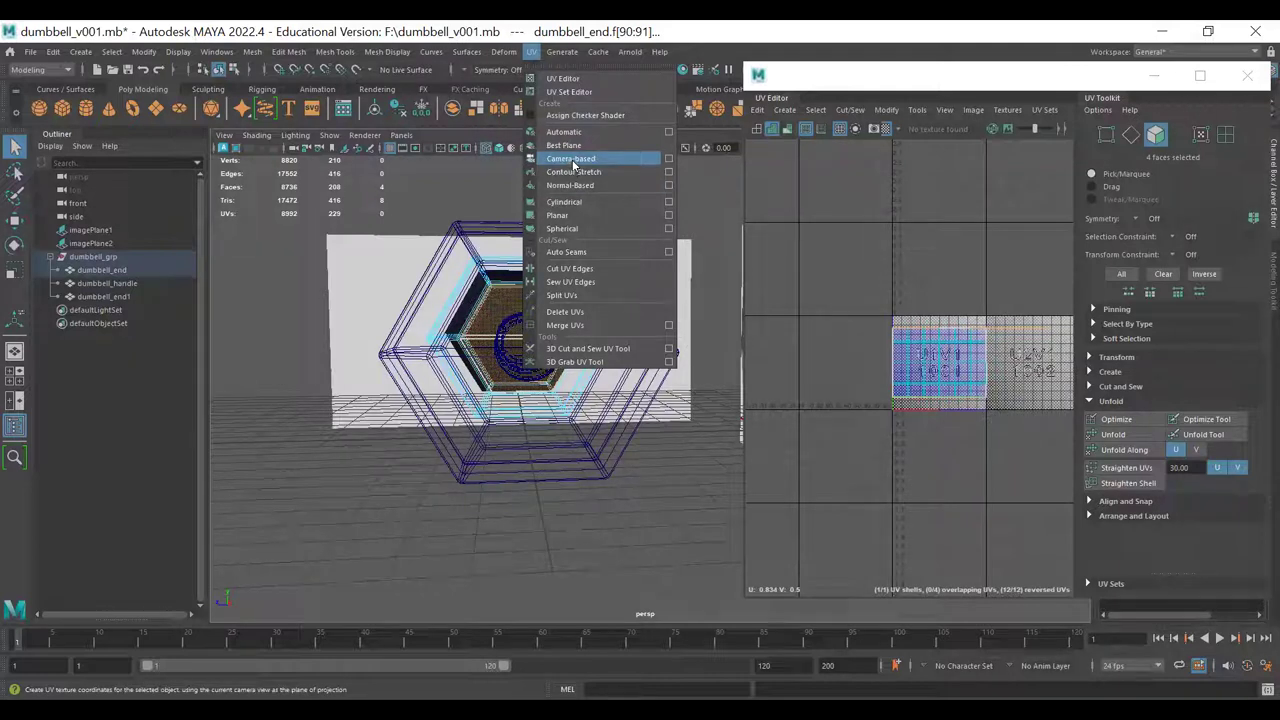
pyautogui.click(572, 160)
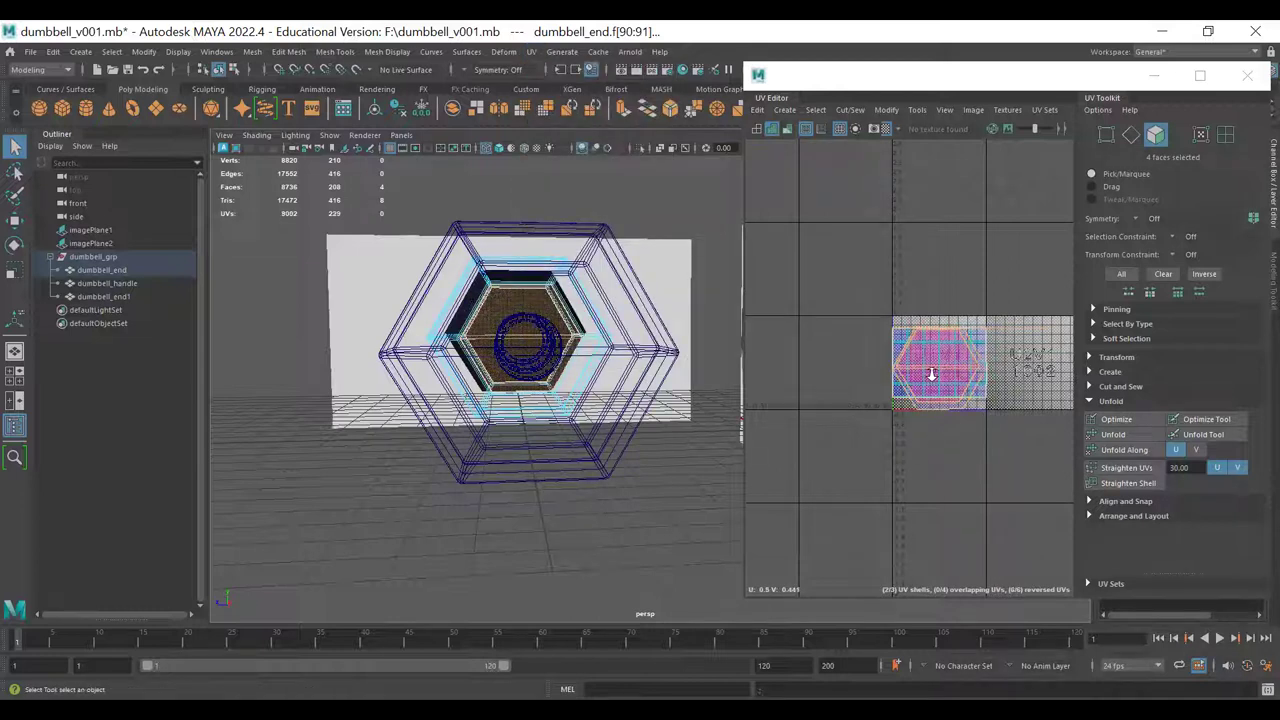
# - Move the cap shells out of the 0–1 UV tile and separate the two hexagons, placing one above the body shell
pyautogui.scroll(3, 932, 373)
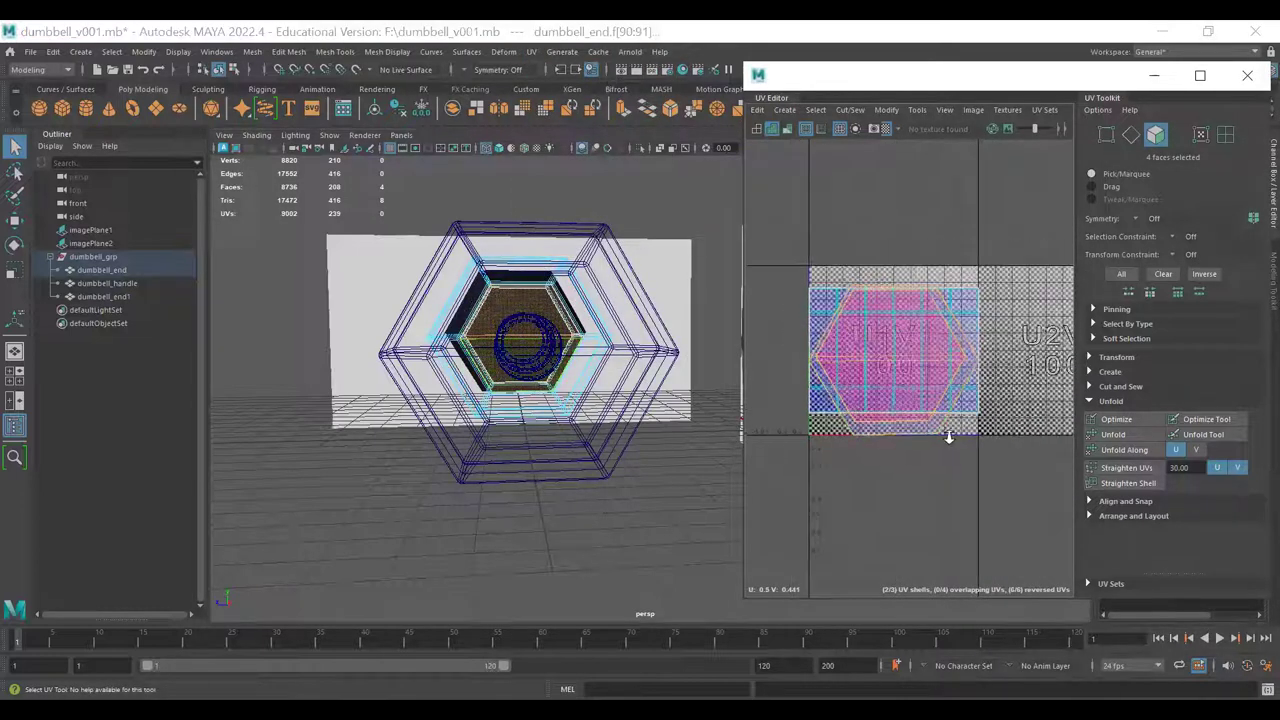
pyautogui.keyDown('alt'); pyautogui.moveTo(949, 437); pyautogui.dragTo(919, 396, button='right'); pyautogui.keyUp('alt')
pyautogui.press('w')
pyautogui.moveTo(929, 397); pyautogui.dragTo(808, 307)
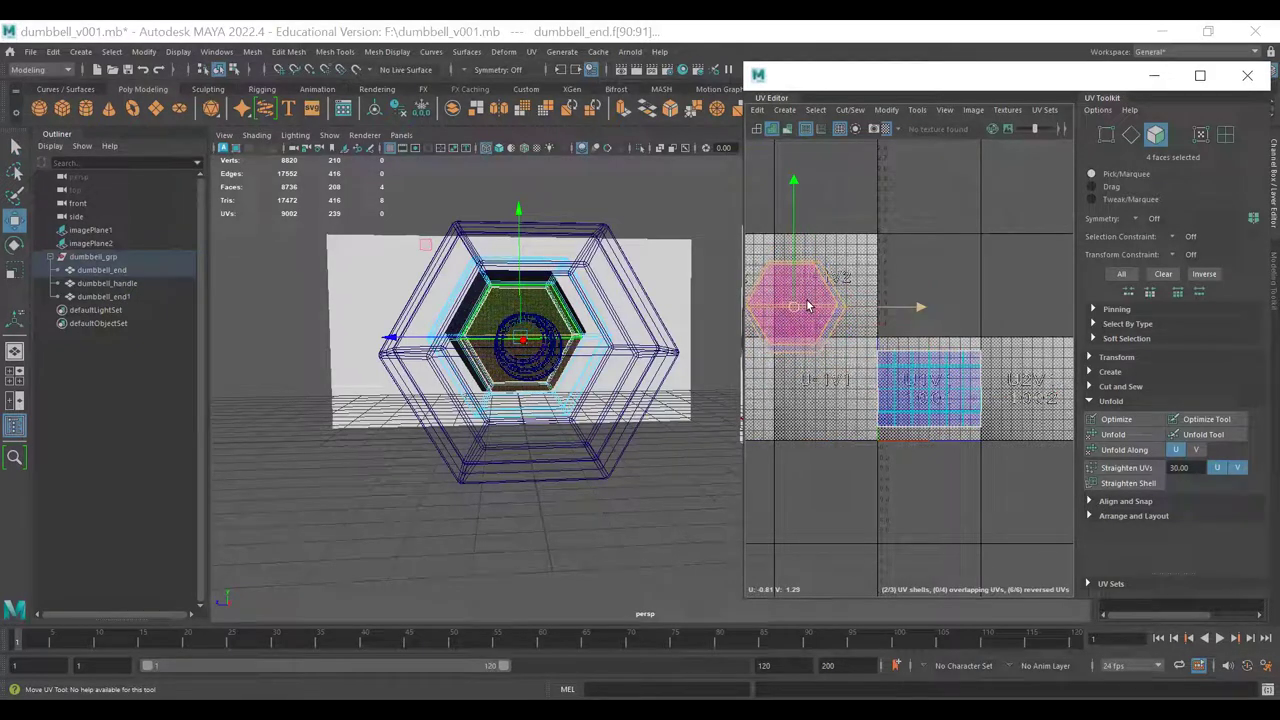
pyautogui.click(848, 304)
pyautogui.keyDown('ctrl'); pyautogui.moveTo(848, 324); pyautogui.dragTo(848, 348, button='right'); pyautogui.keyUp('ctrl')
pyautogui.press('w')
pyautogui.moveTo(800, 308); pyautogui.dragTo(908, 283)
# - Return to object mode and examine the checker pattern on the dumbbell end's caps from several angles
pyautogui.moveTo(465, 374)
pyautogui.keyDown('alt'); pyautogui.mouseDown()
pyautogui.moveTo(598, 374)
pyautogui.moveTo(603, 443)
pyautogui.moveTo(491, 444)
pyautogui.mouseUp(); pyautogui.keyUp('alt')
pyautogui.press('5')
pyautogui.keyDown('alt'); pyautogui.moveTo(520, 394); pyautogui.dragTo(480, 372); pyautogui.keyUp('alt')
pyautogui.press('F8')
pyautogui.keyDown('alt'); pyautogui.moveTo(491, 447); pyautogui.dragTo(670, 332); pyautogui.keyUp('alt')
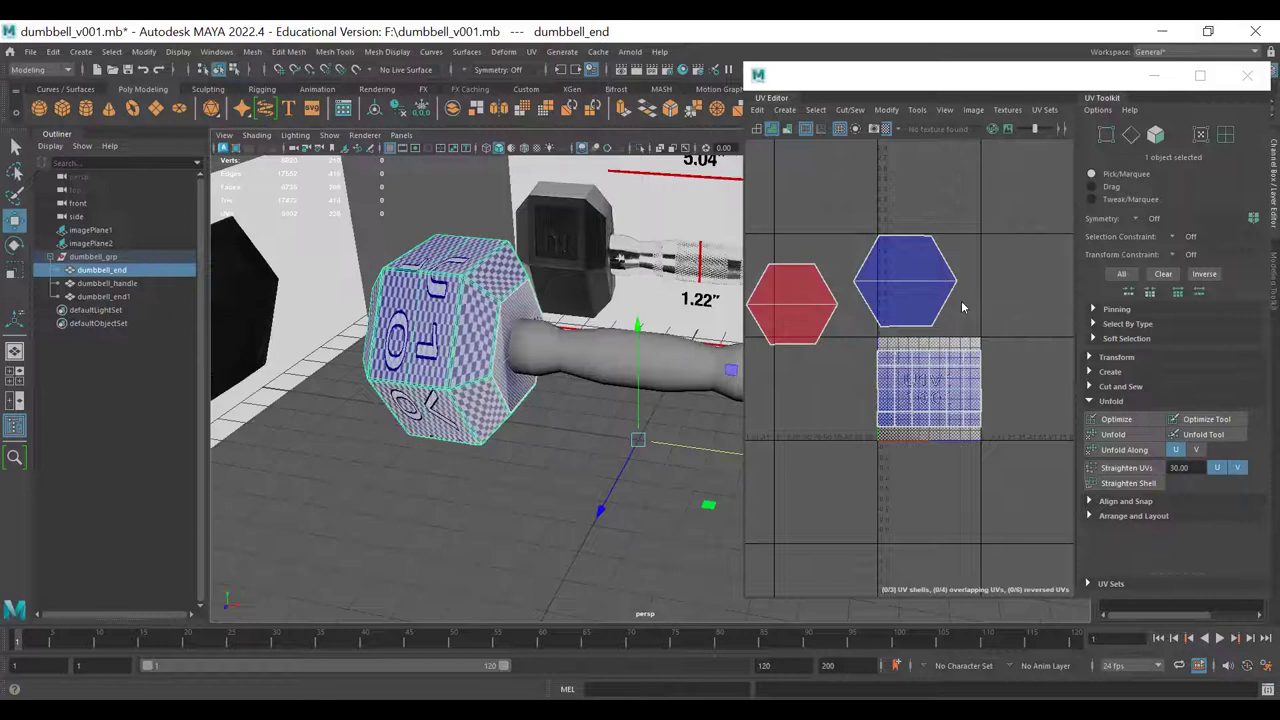
# - Move the blue hexagonal cap shell up into the U1V3 tile, directly above the body shell
pyautogui.press('F8')
pyautogui.press('w')
pyautogui.moveTo(905, 285); pyautogui.dragTo(932, 197)
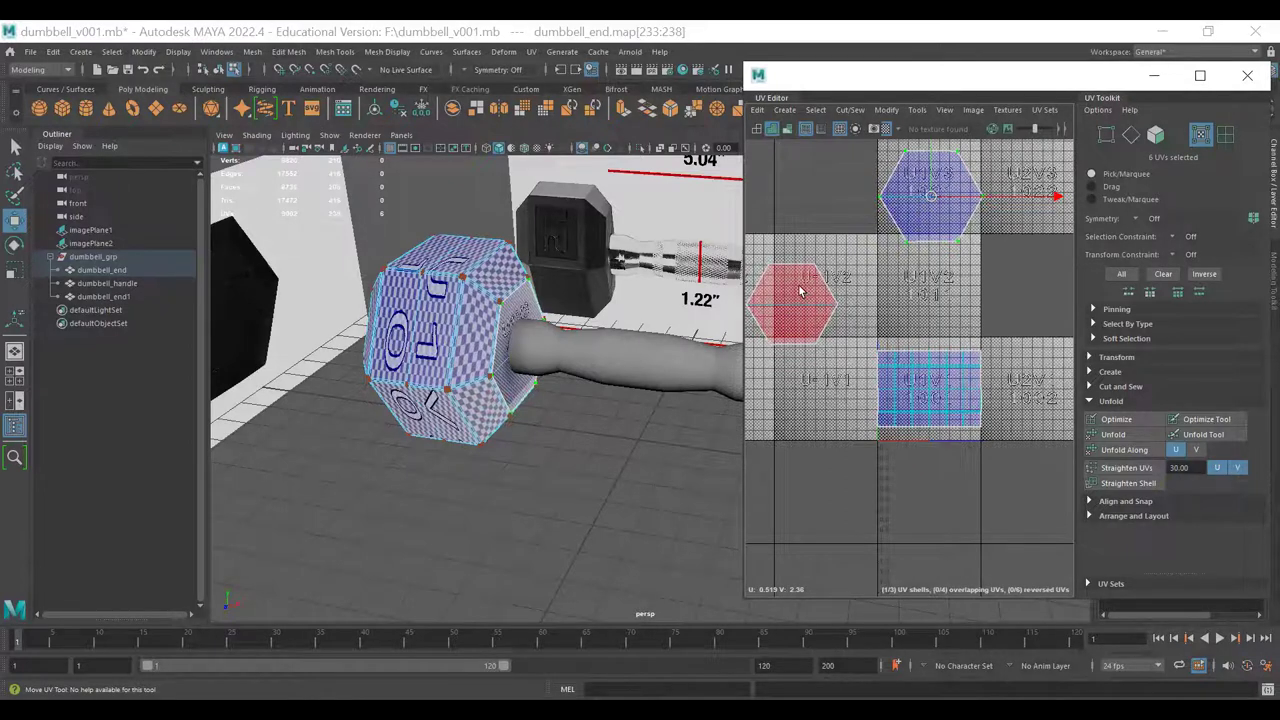
pyautogui.keyDown('alt'); pyautogui.moveTo(800, 297); pyautogui.dragTo(925, 352, button='middle'); pyautogui.keyUp('alt')
pyautogui.keyDown('alt'); pyautogui.moveTo(925, 352); pyautogui.dragTo(866, 337, button='right'); pyautogui.keyUp('alt')
pyautogui.keyDown('alt'); pyautogui.moveTo(922, 341); pyautogui.dragTo(852, 330, button='middle'); pyautogui.keyUp('alt')
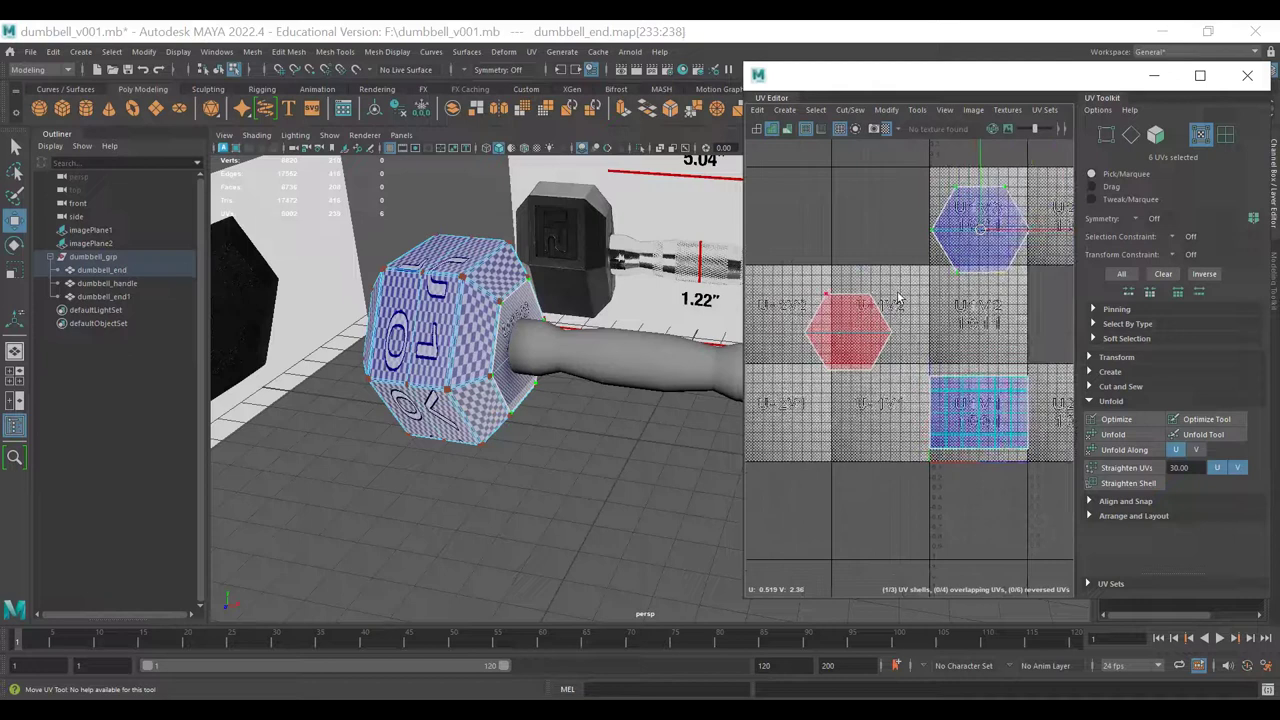
pyautogui.scroll(-1, 925, 388)
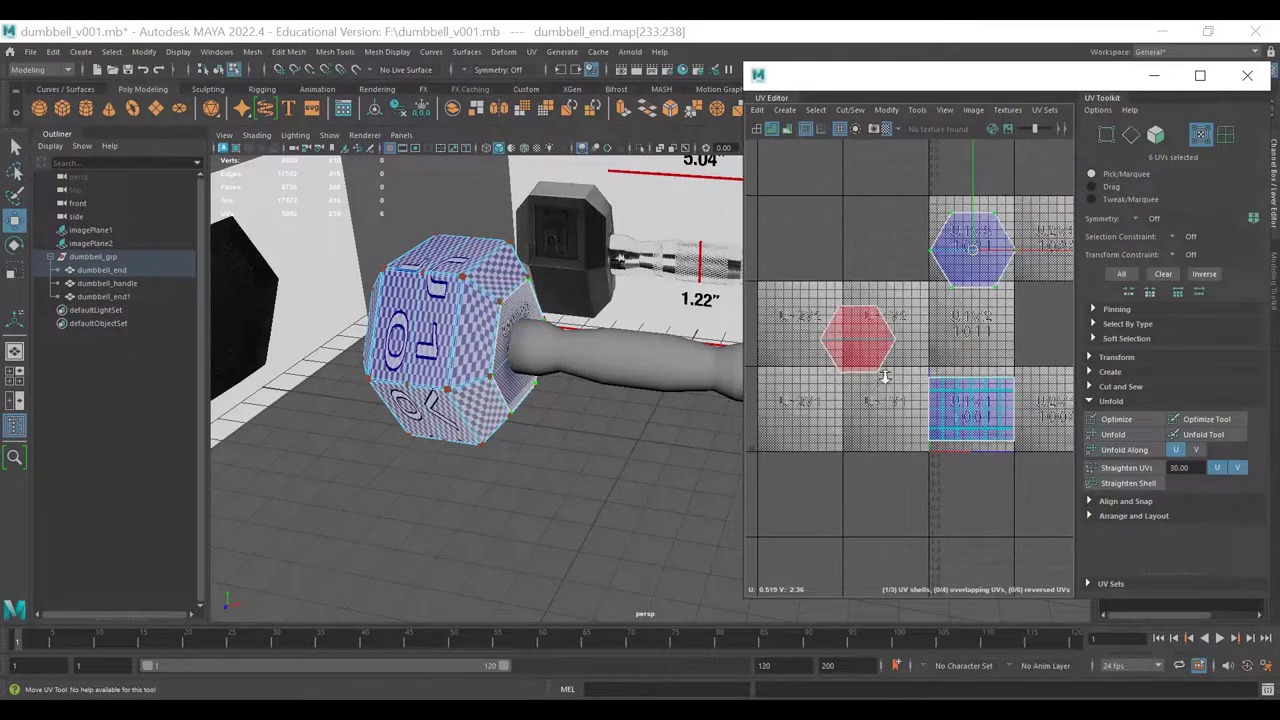
# - Select dumbbell_handle and dumbbell_end1 and hide them so only dumbbell_end is left on view
pyautogui.keyDown('alt'); pyautogui.moveTo(482, 396); pyautogui.dragTo(593, 387); pyautogui.keyUp('alt')
pyautogui.scroll(-3, 489, 366)
pyautogui.press('q')
pyautogui.click(645, 385)
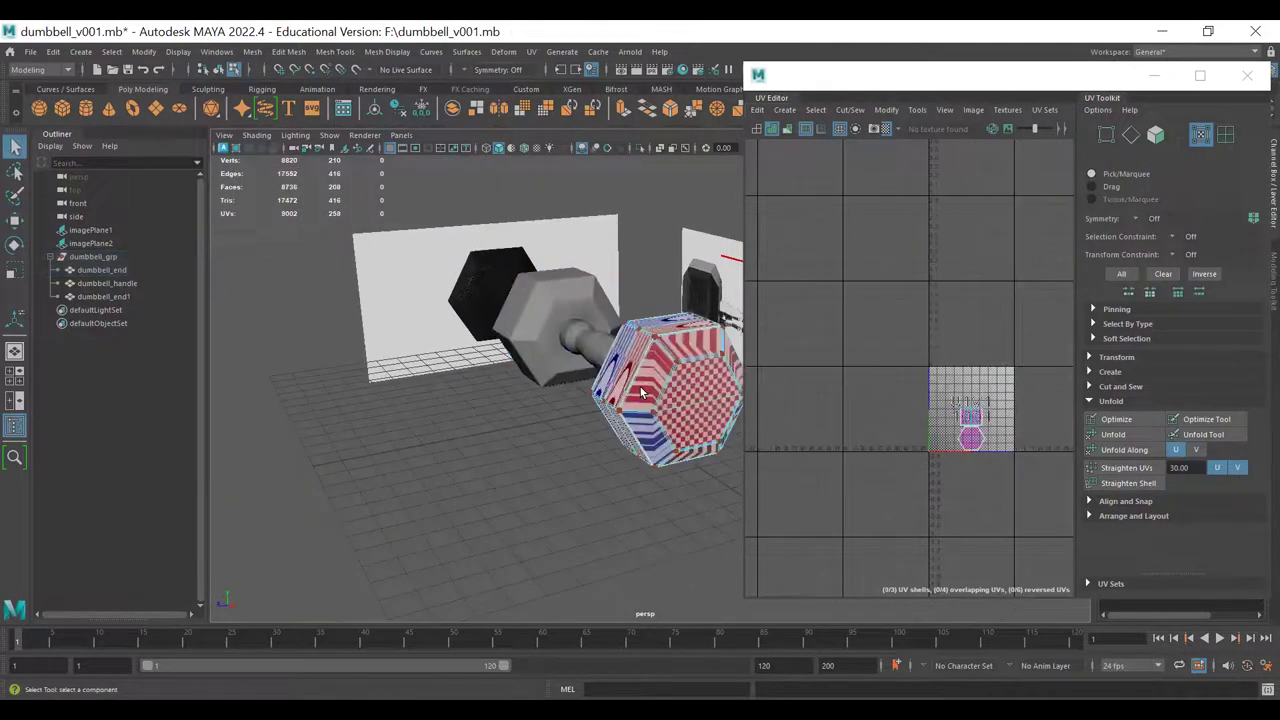
pyautogui.keyDown('shift'); pyautogui.click(600, 347); pyautogui.keyUp('shift')
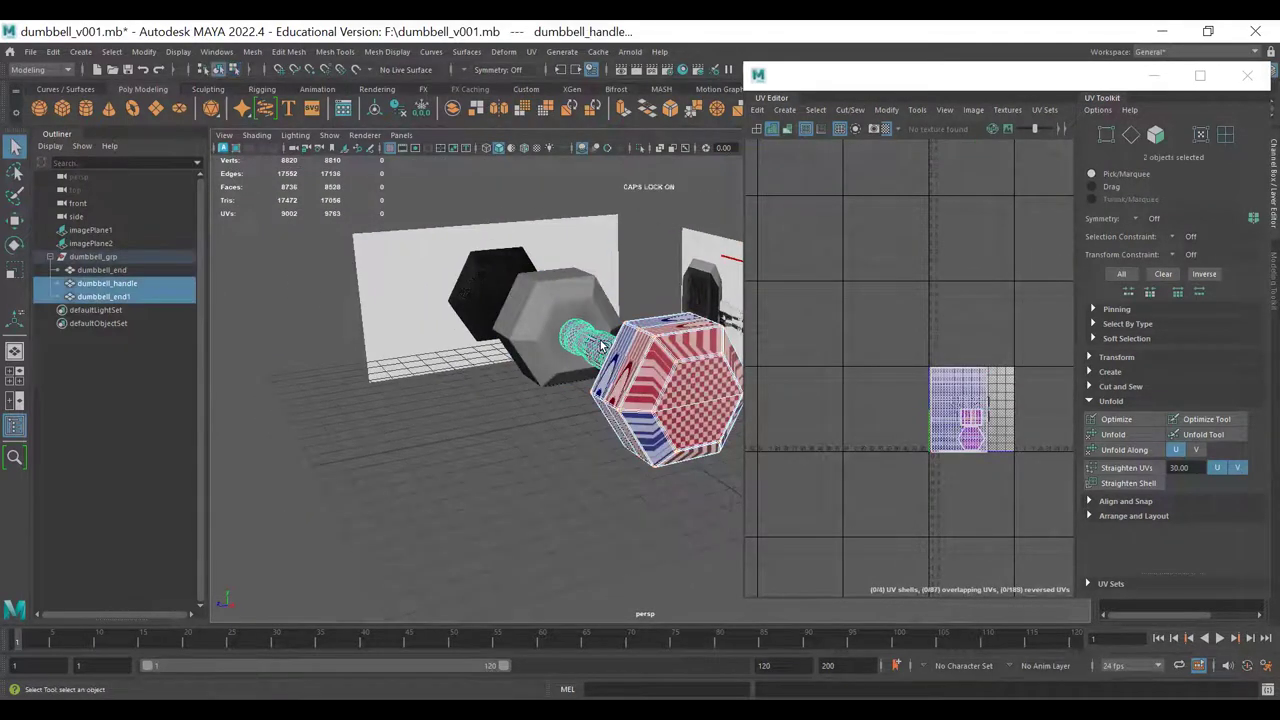
pyautogui.hotkey('ctrl', 'h')
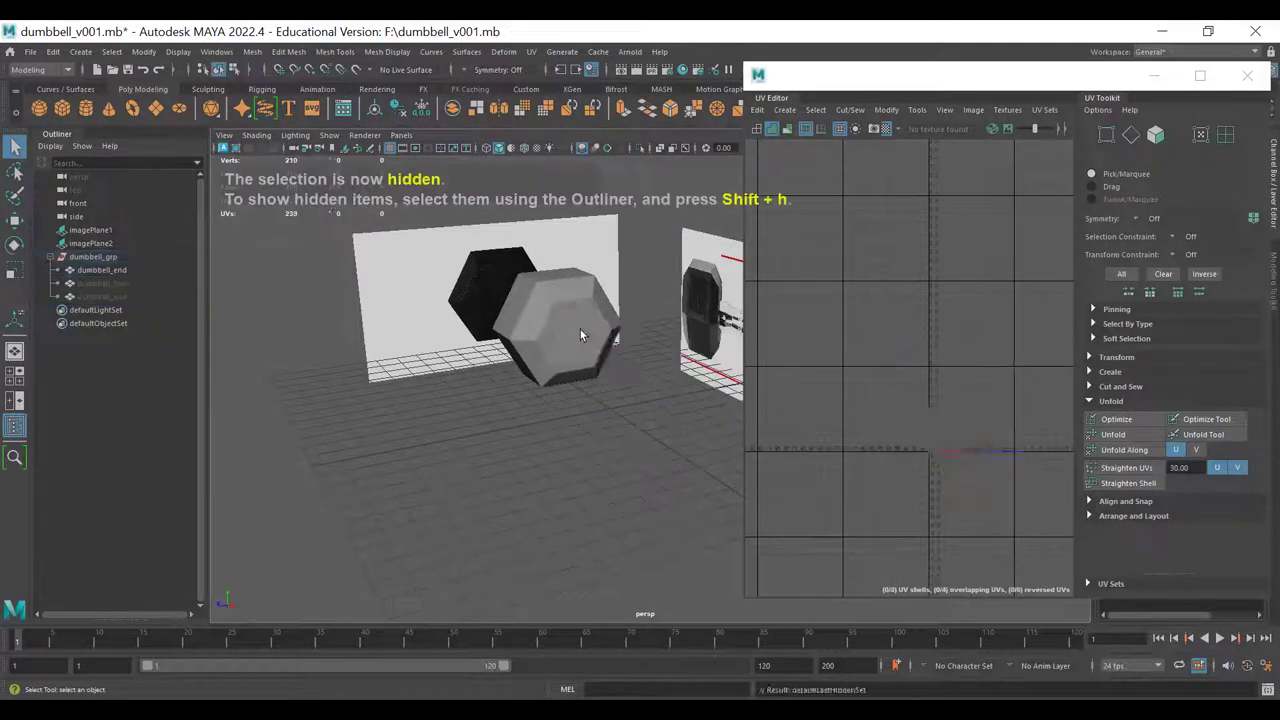
# - Select the four faces forming the front and back hexagonal caps of dumbbell_end and examine them straight along the axis
pyautogui.click(581, 322)
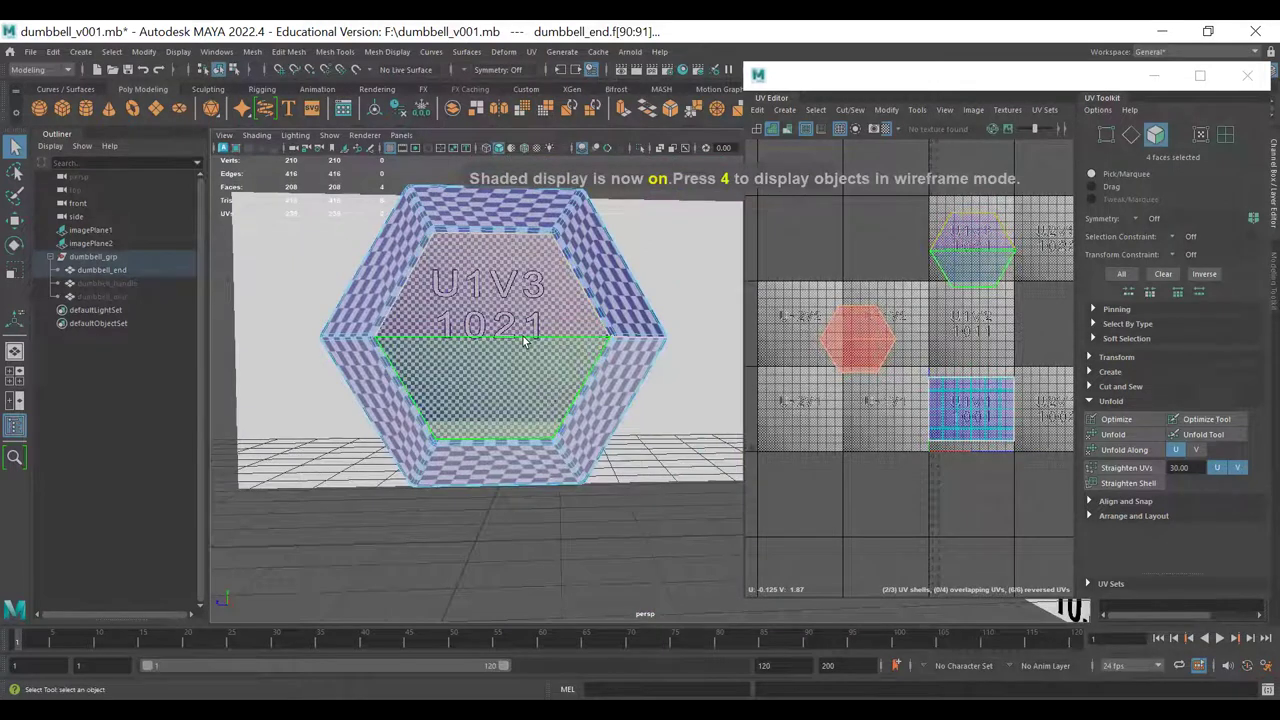
pyautogui.keyDown('alt'); pyautogui.moveTo(479, 312); pyautogui.dragTo(508, 323, button='middle'); pyautogui.keyUp('alt')
pyautogui.keyDown('alt'); pyautogui.moveTo(508, 323); pyautogui.dragTo(491, 345, button='right'); pyautogui.keyUp('alt')
pyautogui.scroll(-5, 491, 344)
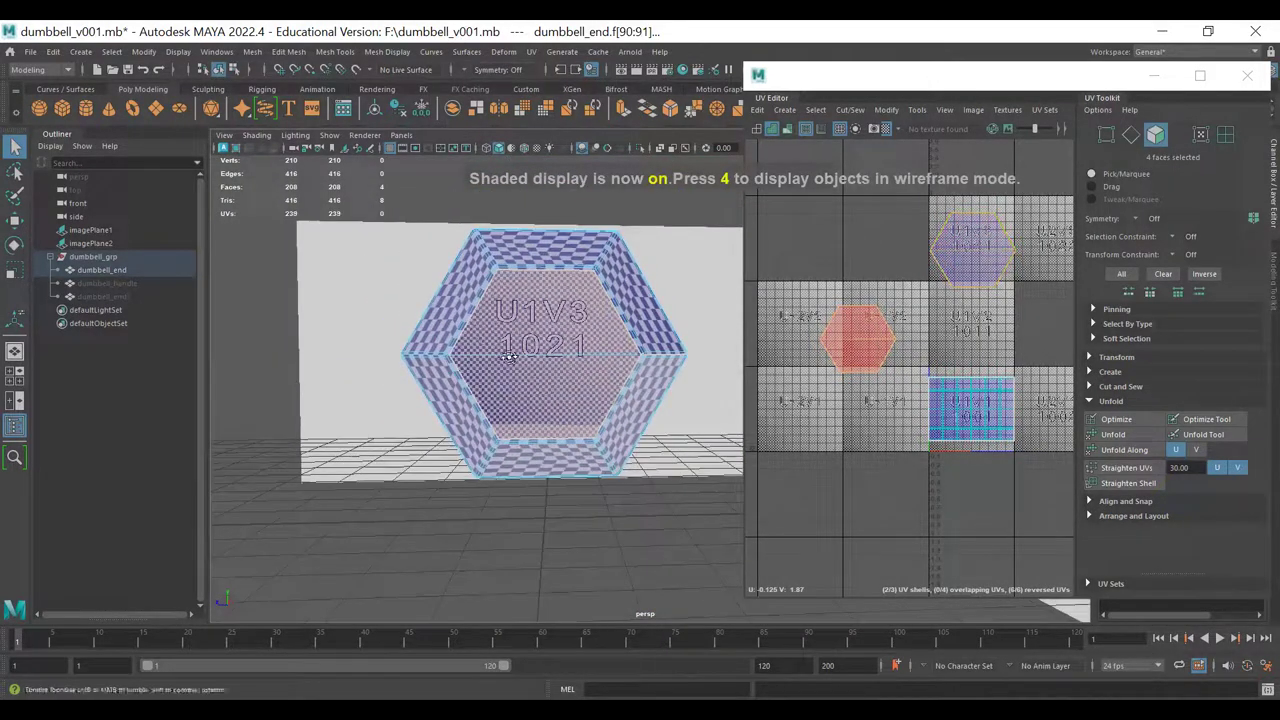
pyautogui.keyDown('alt'); pyautogui.moveTo(480, 371); pyautogui.dragTo(440, 335, button='middle'); pyautogui.keyUp('alt')
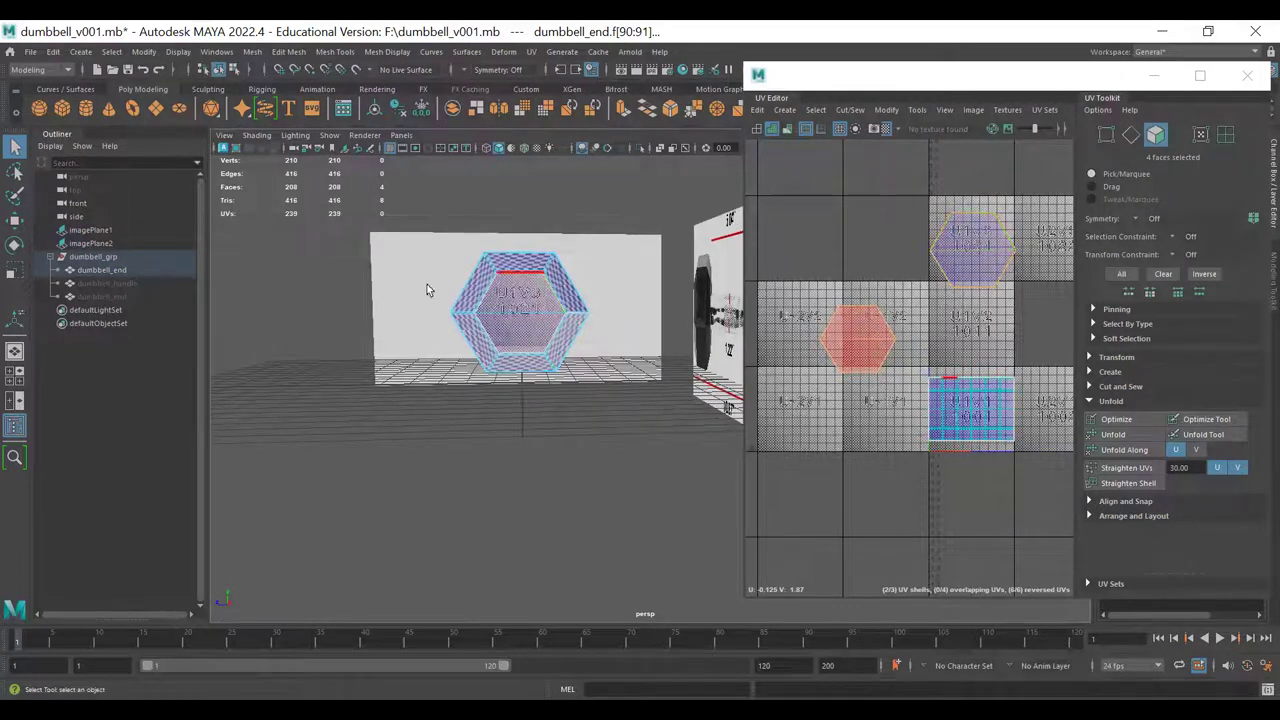
pyautogui.scroll(5, 490, 280)
pyautogui.press('f')
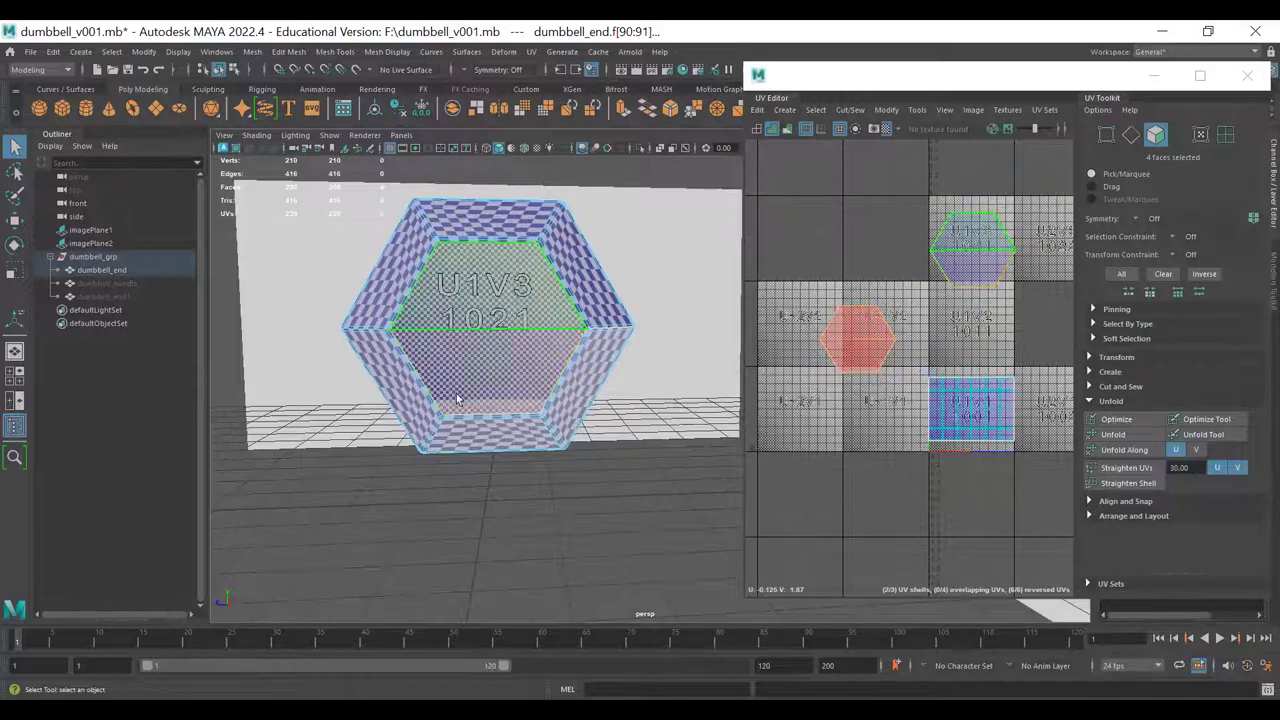
# - Delete the two faces of the near hexagonal cap to inspect the opposite cap's faces through the opening, and undo the deletion
pyautogui.keyDown('alt'); pyautogui.moveTo(360, 362); pyautogui.dragTo(561, 320); pyautogui.keyUp('alt')
pyautogui.click(544, 310)
pyautogui.press('Delete')
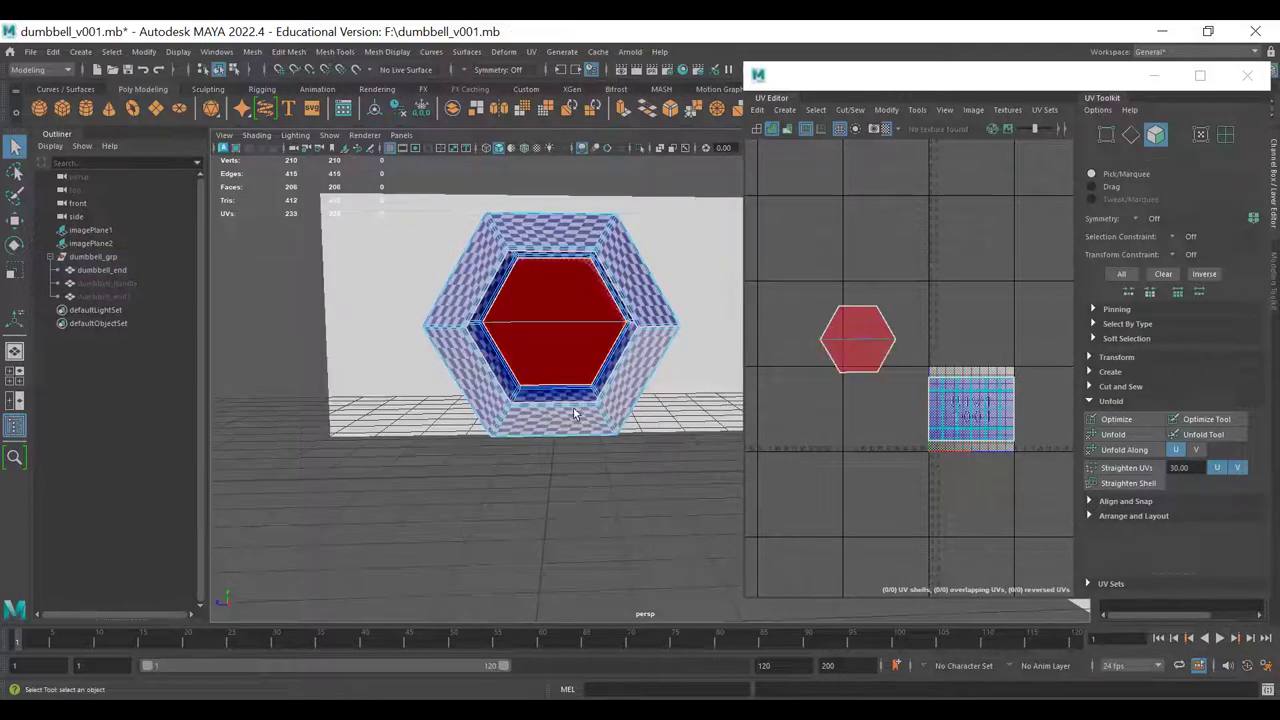
pyautogui.click(545, 300)
pyautogui.click(547, 350)
pyautogui.click(561, 309)
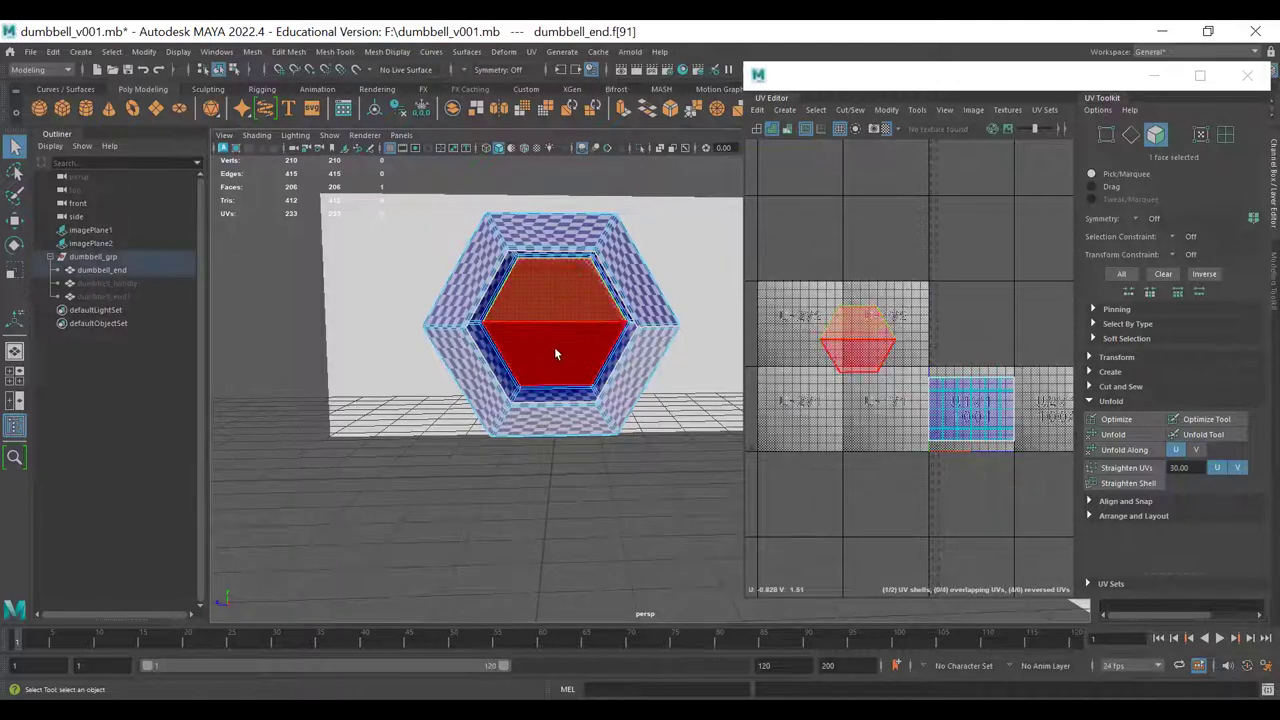
pyautogui.hotkey('ctrl', 'z')
pyautogui.hotkey('ctrl', 'z')
pyautogui.hotkey('ctrl', 'z')
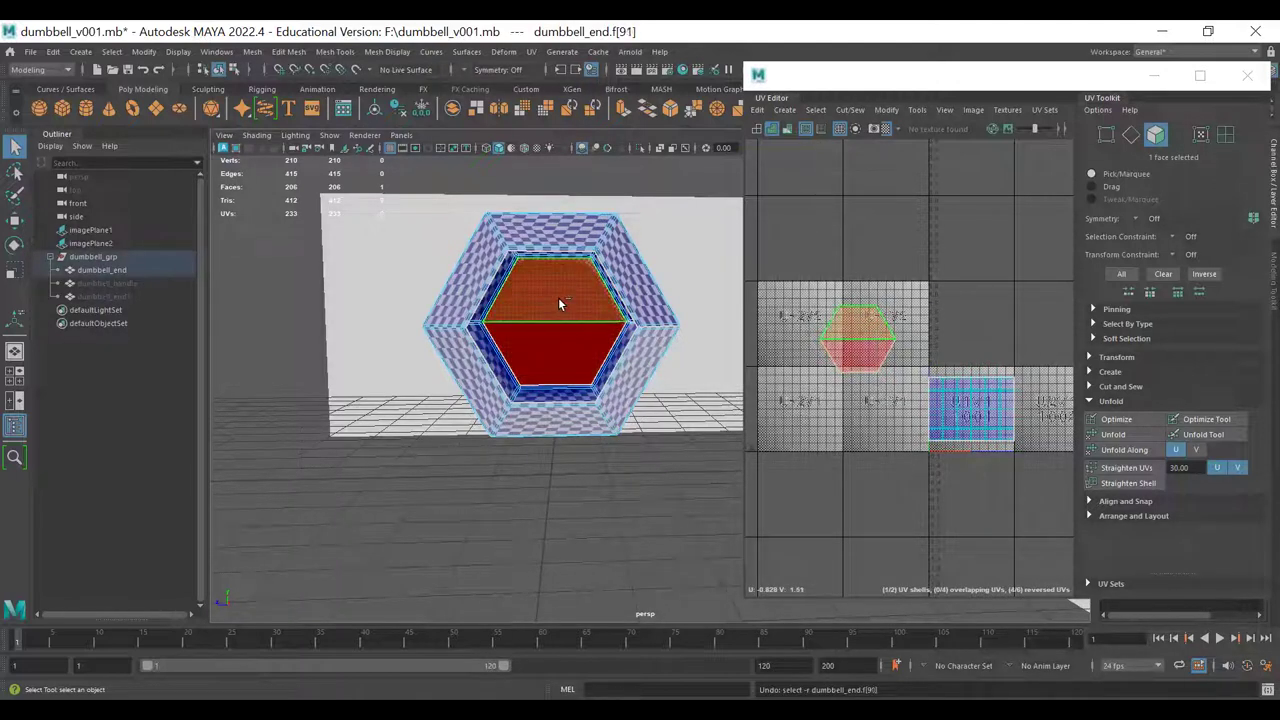
# - Select the two reference images, imagePlane1 and imagePlane2, and hide them
pyautogui.keyDown('alt'); pyautogui.moveTo(551, 357); pyautogui.dragTo(676, 460); pyautogui.keyUp('alt')
pyautogui.keyDown('alt'); pyautogui.moveTo(676, 460); pyautogui.dragTo(415, 388, button='right'); pyautogui.keyUp('alt')
pyautogui.press('4')
pyautogui.keyDown('alt'); pyautogui.moveTo(415, 388); pyautogui.dragTo(401, 433); pyautogui.keyUp('alt')
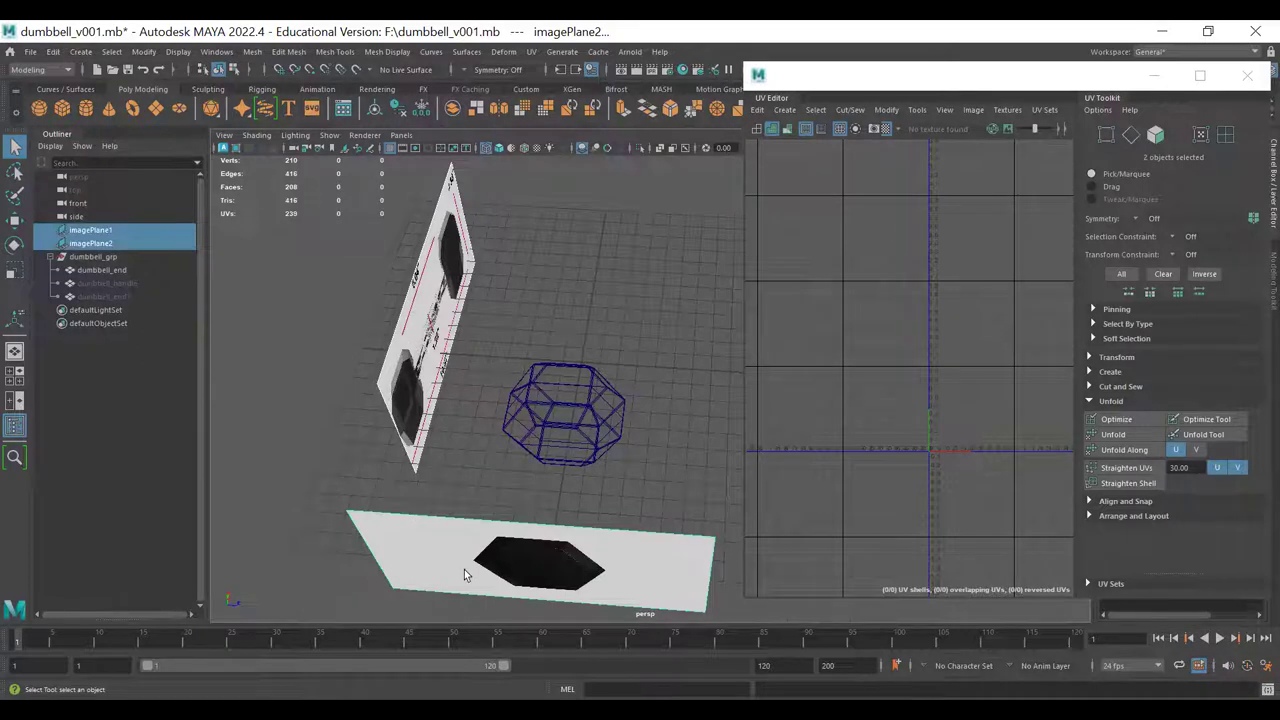
pyautogui.hotkey('ctrl', 'h')
# - Select the four faces of both hexagonal caps of dumbbell_end and line up the view straight along its axis
pyautogui.keyDown('alt'); pyautogui.moveTo(464, 569); pyautogui.dragTo(542, 447); pyautogui.keyUp('alt')
pyautogui.press('5')
pyautogui.click(583, 356)
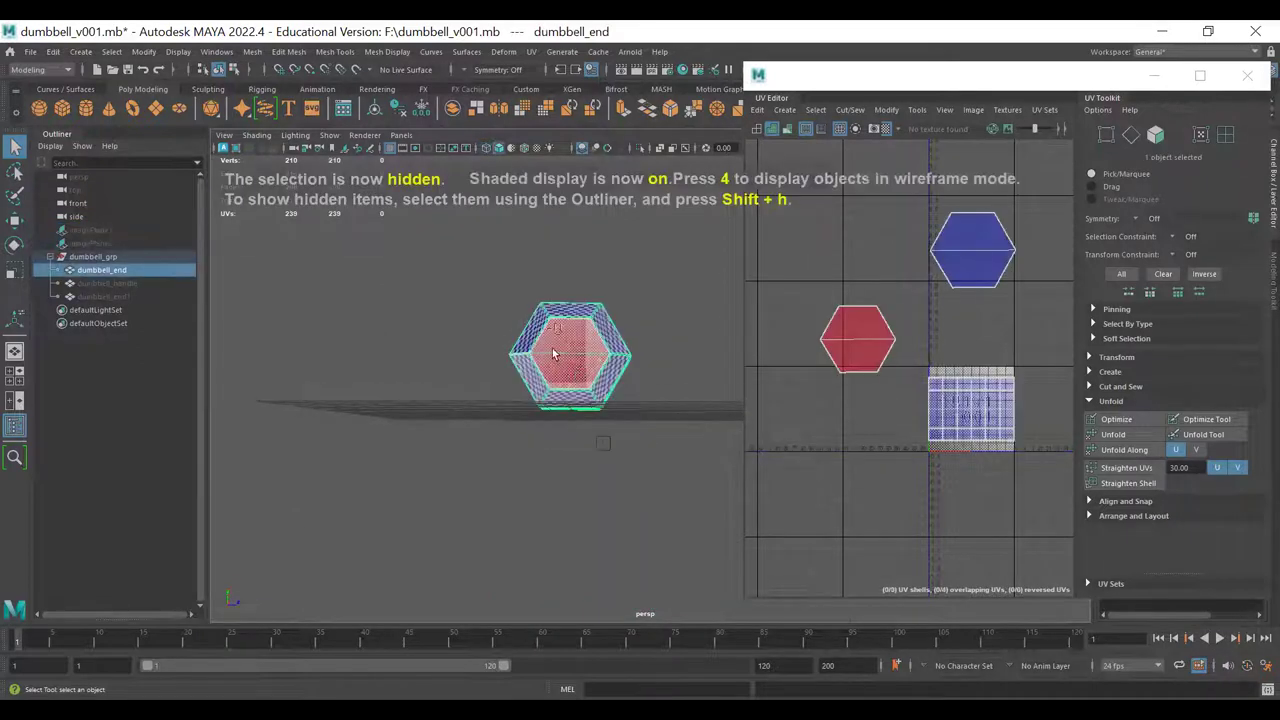
pyautogui.scroll(2, 572, 372)
pyautogui.keyDown('alt'); pyautogui.moveTo(572, 372); pyautogui.dragTo(583, 345); pyautogui.keyUp('alt')
pyautogui.moveTo(567, 345); pyautogui.dragTo(548, 401, button='right')
pyautogui.keyDown('alt'); pyautogui.moveTo(548, 401); pyautogui.dragTo(530, 375); pyautogui.keyUp('alt')
pyautogui.scroll(-2, 541, 387)
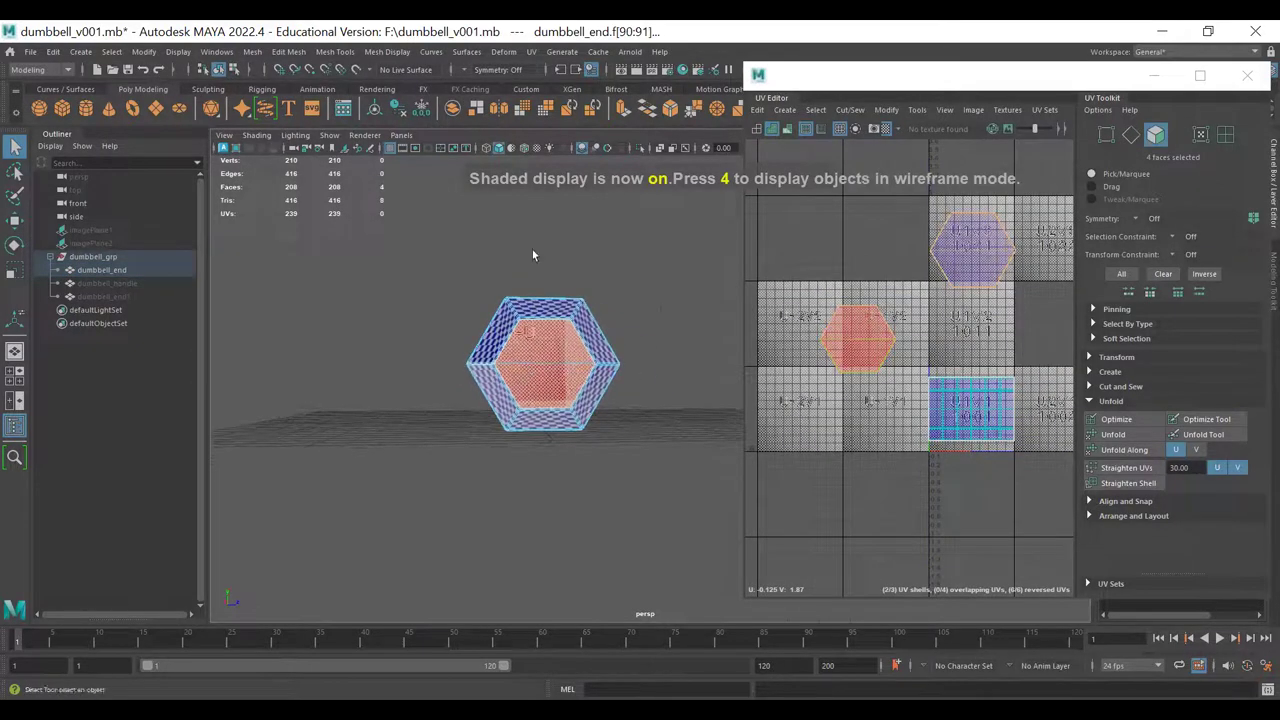
# - Apply a Camera-based UV projection to the selected cap faces and move the overlapping hexagonal shells outside the 0–1 tile
pyautogui.click(531, 51)
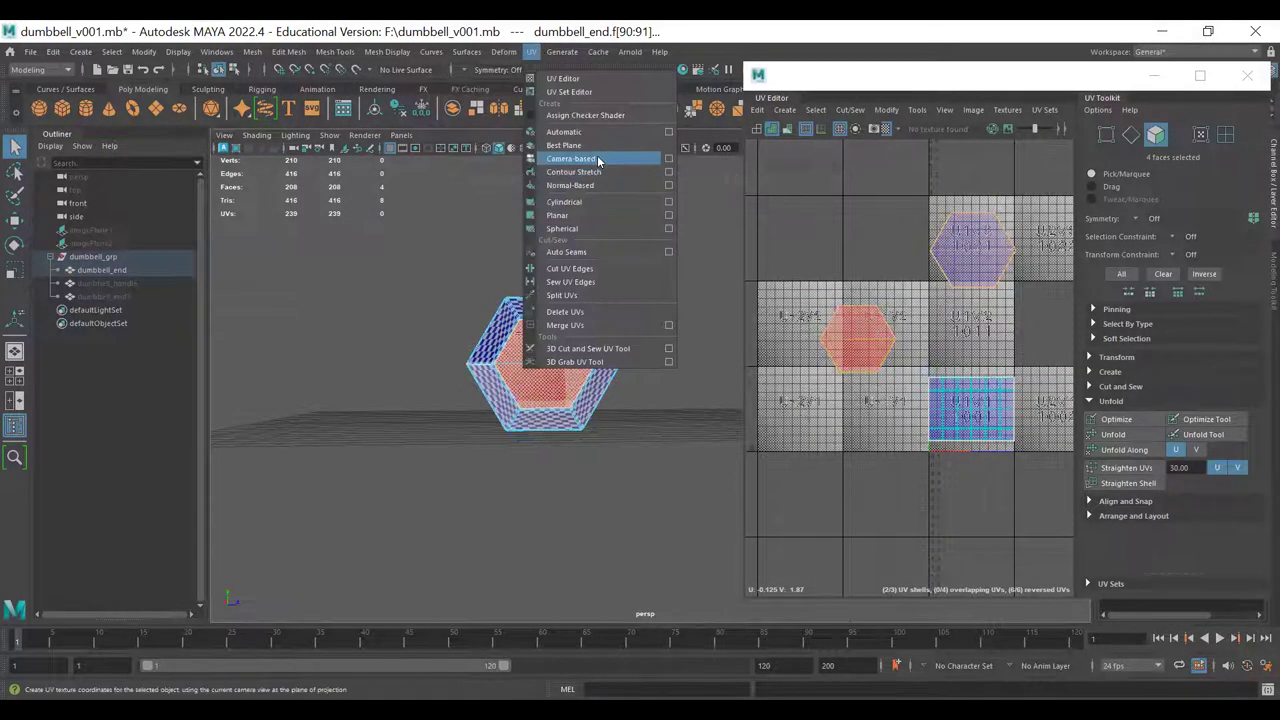
pyautogui.click(598, 159)
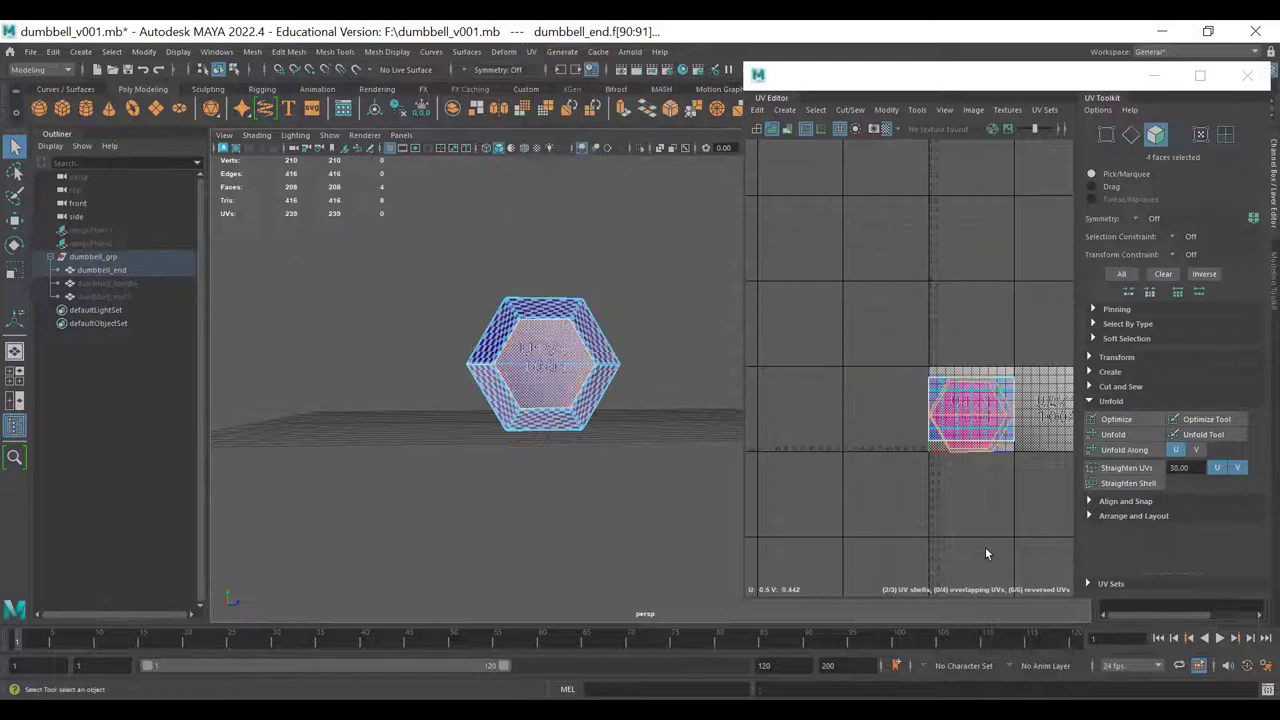
pyautogui.press('w')
pyautogui.moveTo(971, 409); pyautogui.dragTo(832, 289)
pyautogui.press('q')
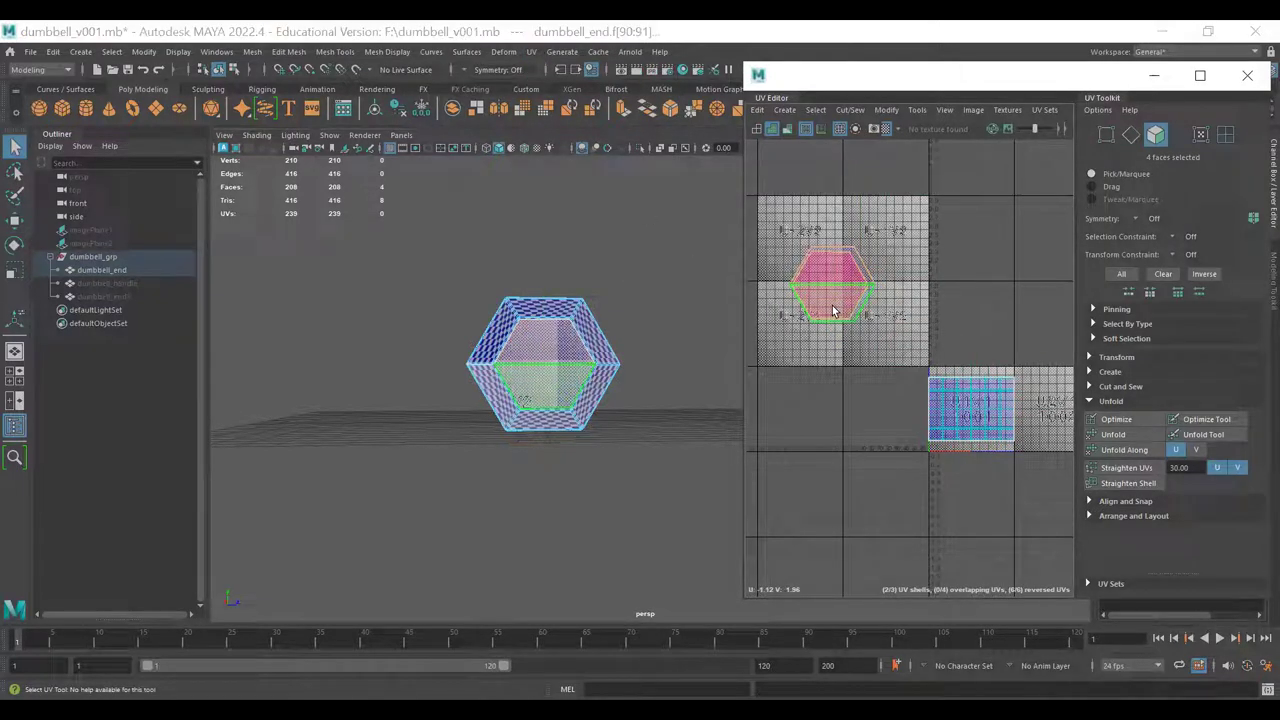
pyautogui.click(872, 288)
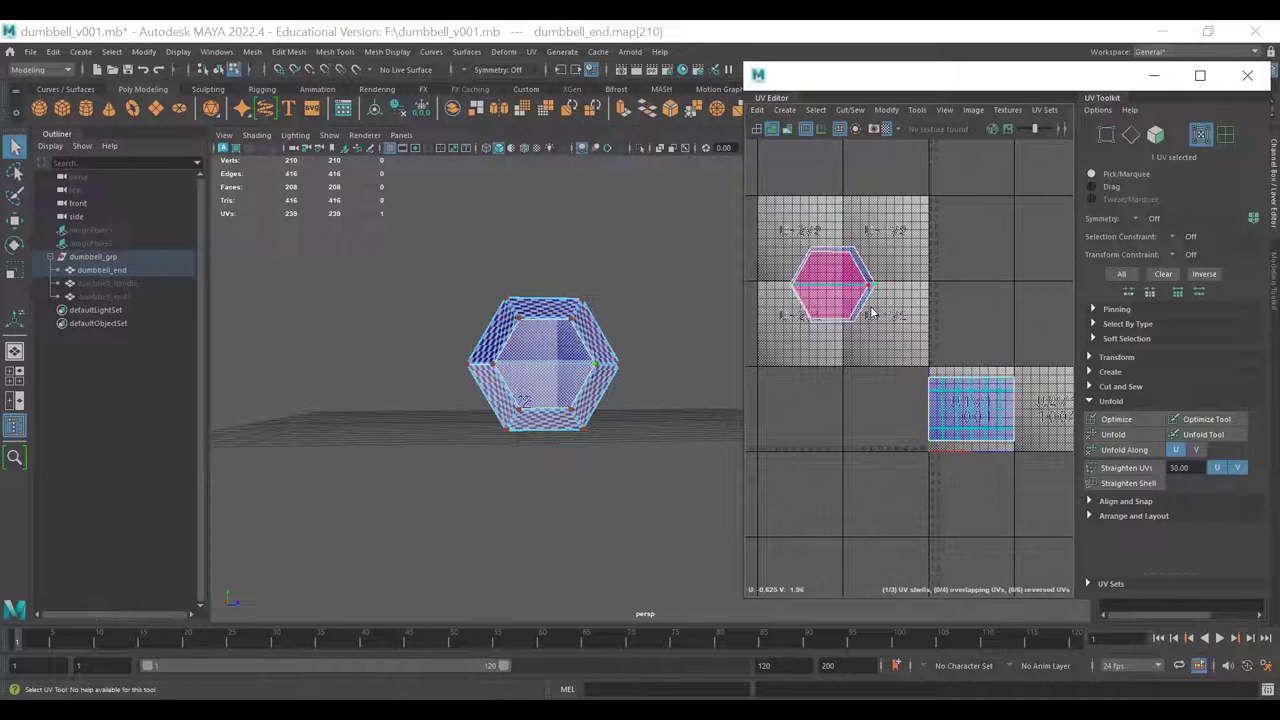
# - Select one of the overlapping hexagonal cap shells and move it clear of the other one
pyautogui.doubleClick(870, 288)
pyautogui.press('w')
pyautogui.moveTo(832, 286); pyautogui.dragTo(943, 268)
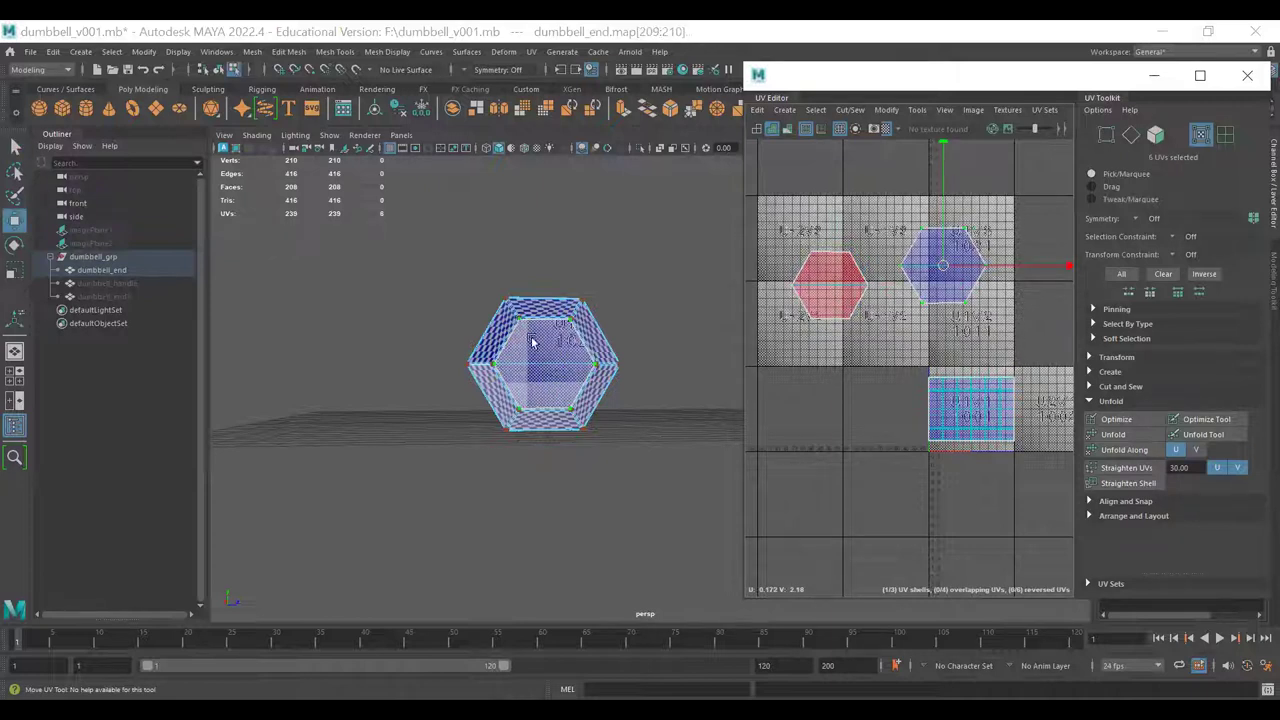
# - Select the two faces of the near hexagonal cap and inspect their position on the model from several angles
pyautogui.press('F11')
pyautogui.click(531, 343)
pyautogui.keyDown('shift'); pyautogui.click(535, 398); pyautogui.keyUp('shift')
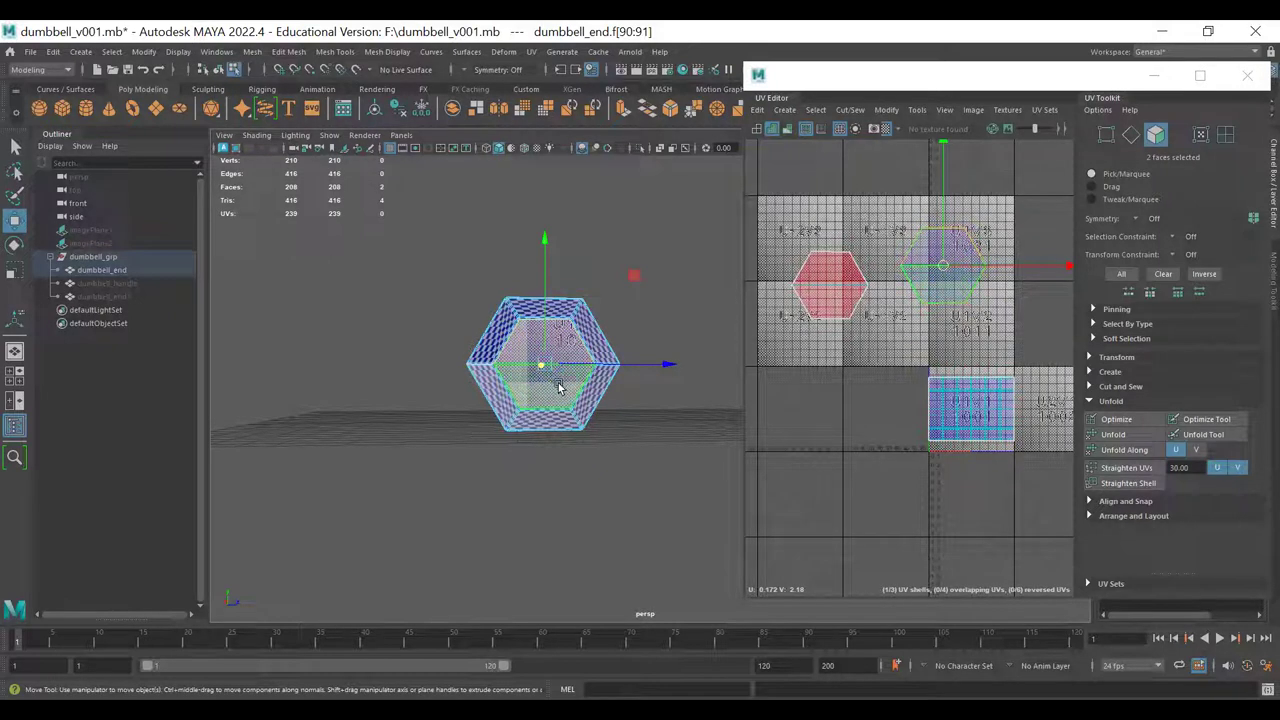
pyautogui.keyDown('alt'); pyautogui.moveTo(558, 390); pyautogui.dragTo(489, 377); pyautogui.keyUp('alt')
pyautogui.keyDown('alt'); pyautogui.moveTo(628, 392); pyautogui.dragTo(508, 390); pyautogui.keyUp('alt')
pyautogui.keyDown('alt'); pyautogui.moveTo(600, 384); pyautogui.dragTo(436, 403, button='middle'); pyautogui.keyUp('alt')
pyautogui.moveTo(541, 366)
pyautogui.keyDown('alt'); pyautogui.mouseDown()
pyautogui.moveTo(583, 389)
pyautogui.moveTo(543, 349)
pyautogui.mouseUp(); pyautogui.keyUp('alt')
pyautogui.keyDown('alt'); pyautogui.moveTo(683, 397); pyautogui.dragTo(548, 357, button='middle'); pyautogui.keyUp('alt')
pyautogui.keyDown('alt'); pyautogui.moveTo(589, 331); pyautogui.dragTo(565, 333, button='right'); pyautogui.keyUp('alt')
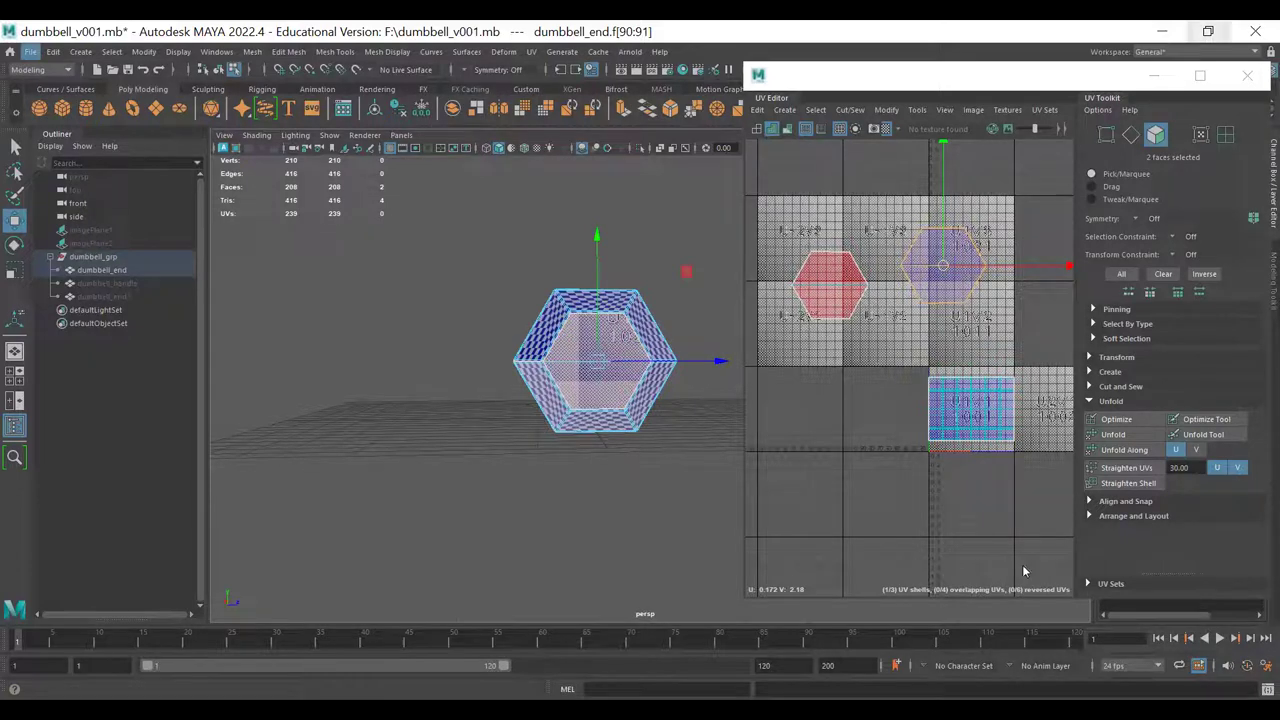
pyautogui.keyDown('alt'); pyautogui.moveTo(654, 417); pyautogui.dragTo(678, 337); pyautogui.keyUp('alt')
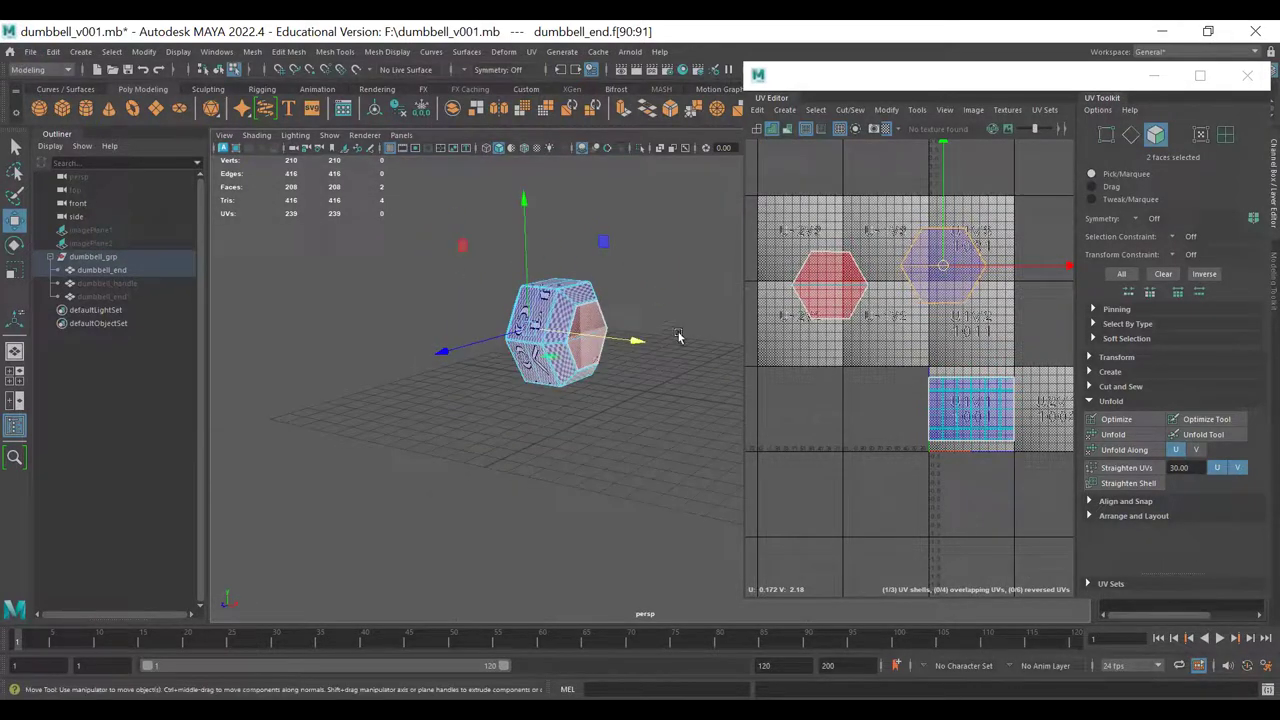
# - Select the faces of the red hexagonal shell and frame them on the model to locate the opposite cap
pyautogui.click(833, 257)
pyautogui.press('f')
pyautogui.keyDown('alt'); pyautogui.moveTo(617, 388); pyautogui.dragTo(690, 405); pyautogui.keyUp('alt')
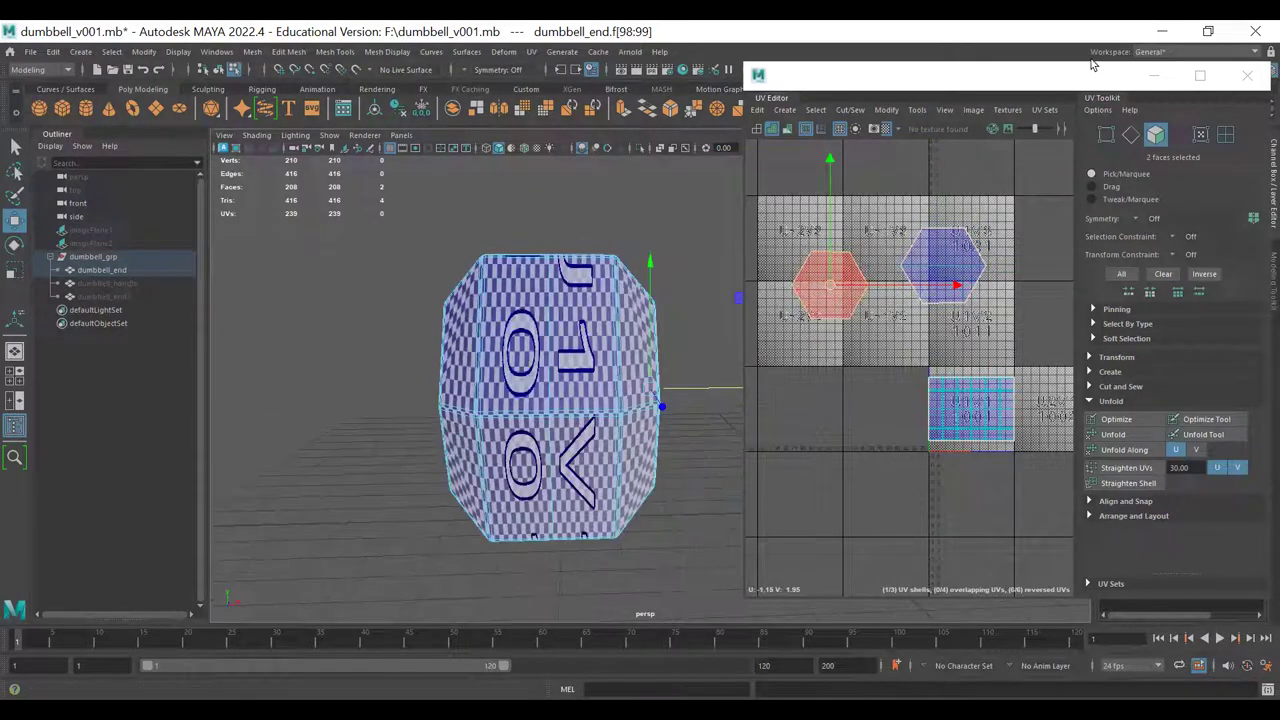
# - Hide the checker pattern in the UV Editor, select the red hexagonal shell's UVs and flip them in U
pyautogui.doubleClick(785, 76)
pyautogui.keyDown('alt'); pyautogui.moveTo(768, 268); pyautogui.dragTo(160, 372, button='right'); pyautogui.keyUp('alt')
pyautogui.keyDown('alt'); pyautogui.moveTo(455, 290); pyautogui.dragTo(437, 420, button='middle'); pyautogui.keyUp('alt')
pyautogui.press('q')
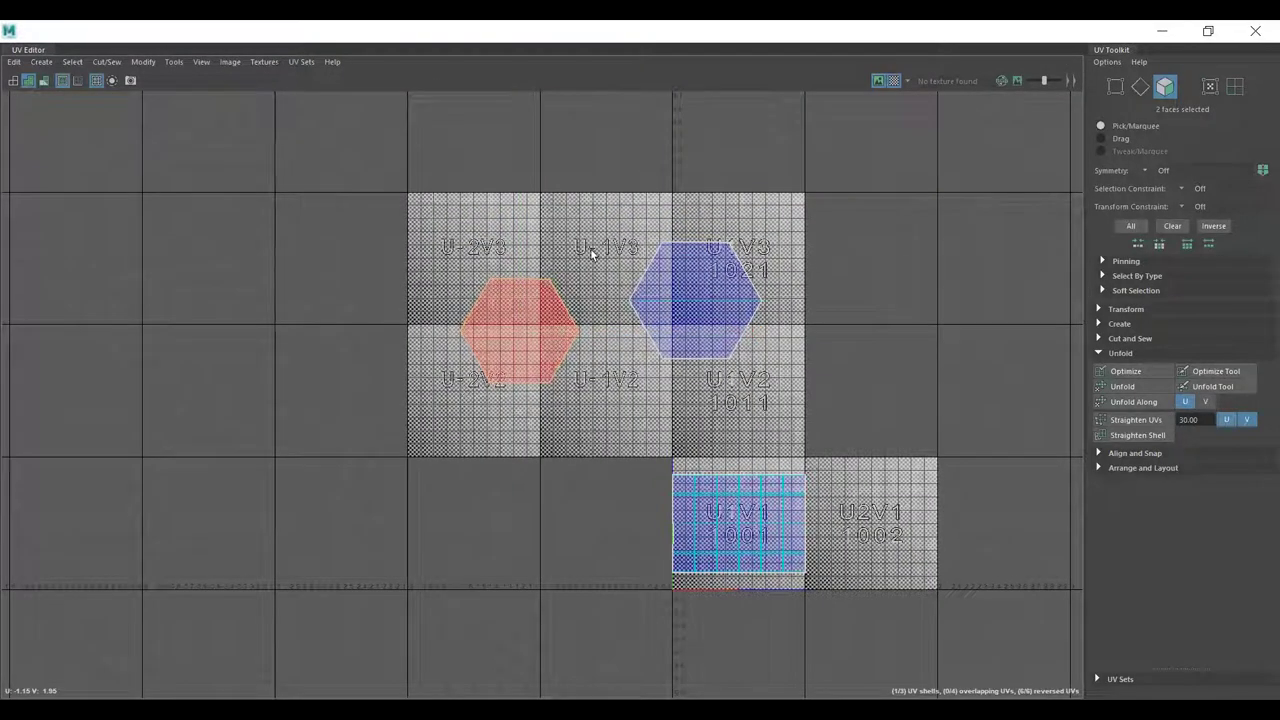
pyautogui.press('F12')
pyautogui.moveTo(590, 249); pyautogui.dragTo(347, 441)
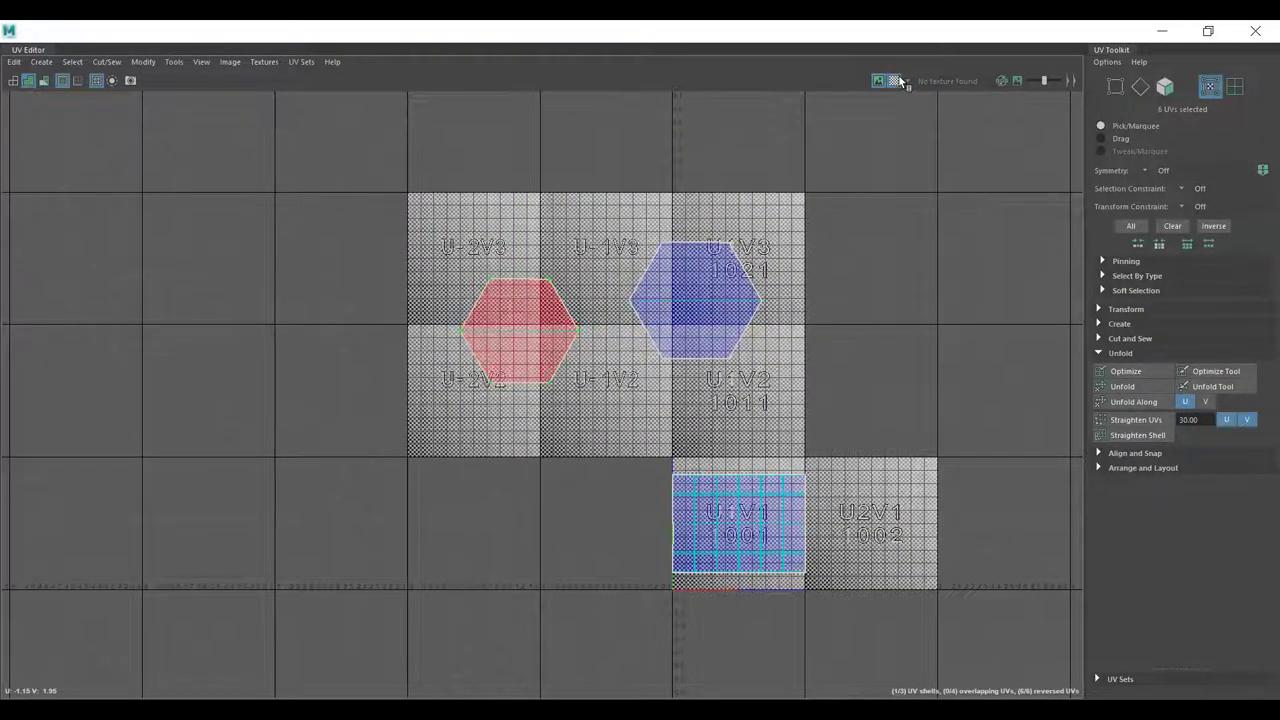
pyautogui.click(895, 80)
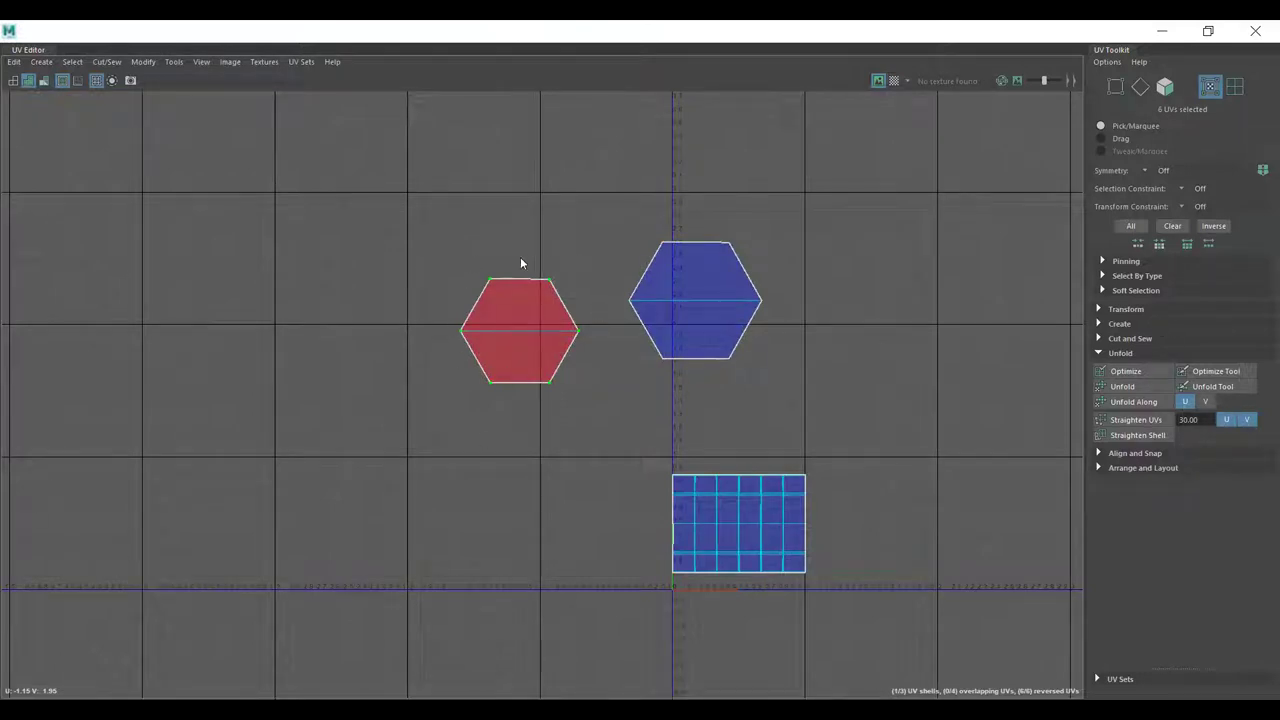
pyautogui.click(1125, 303)
pyautogui.scroll(-3, 1209, 466)
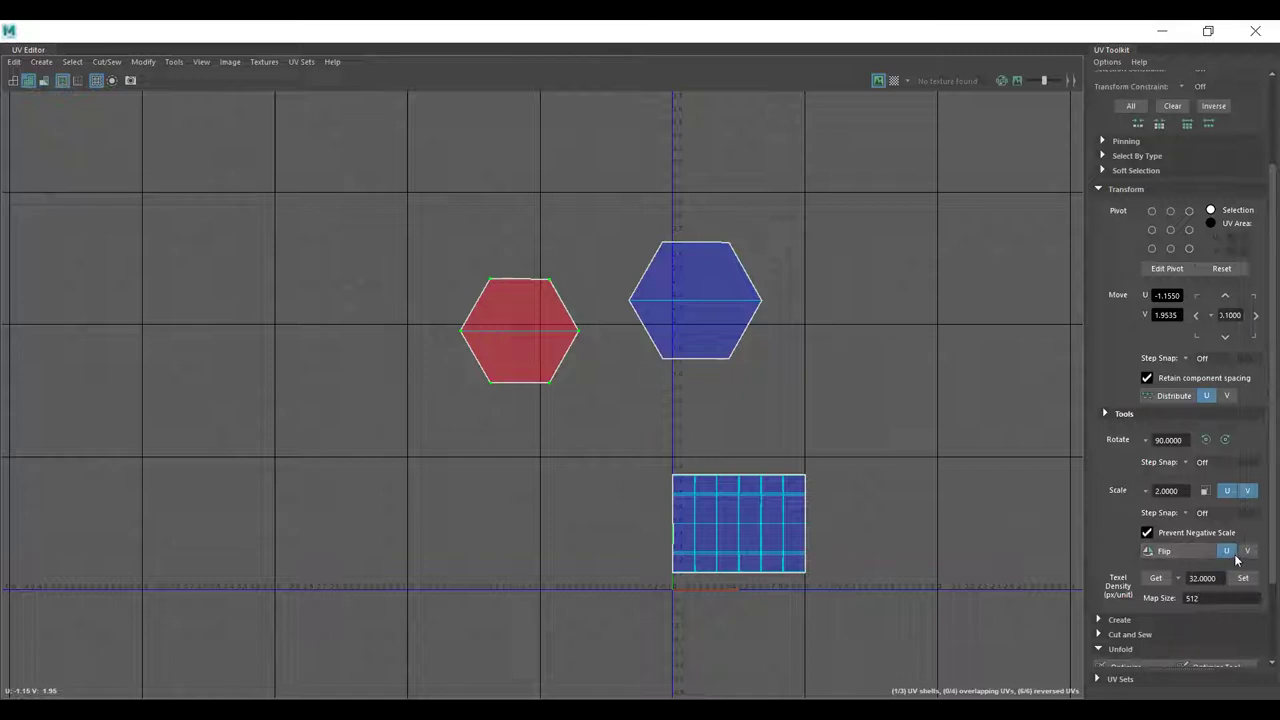
pyautogui.click(1184, 550)
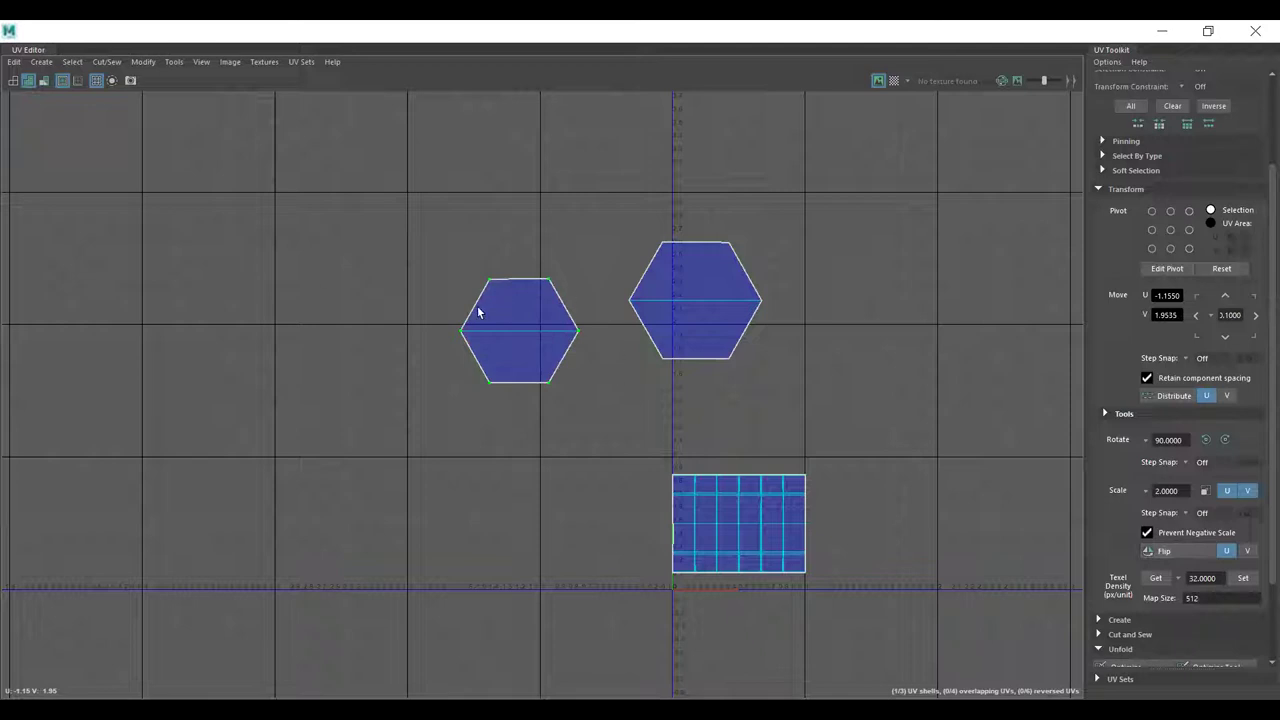
# - Select both hexagonal cap shells and move them together well away from the rectangular body shell
pyautogui.scroll(-2, 630, 341)
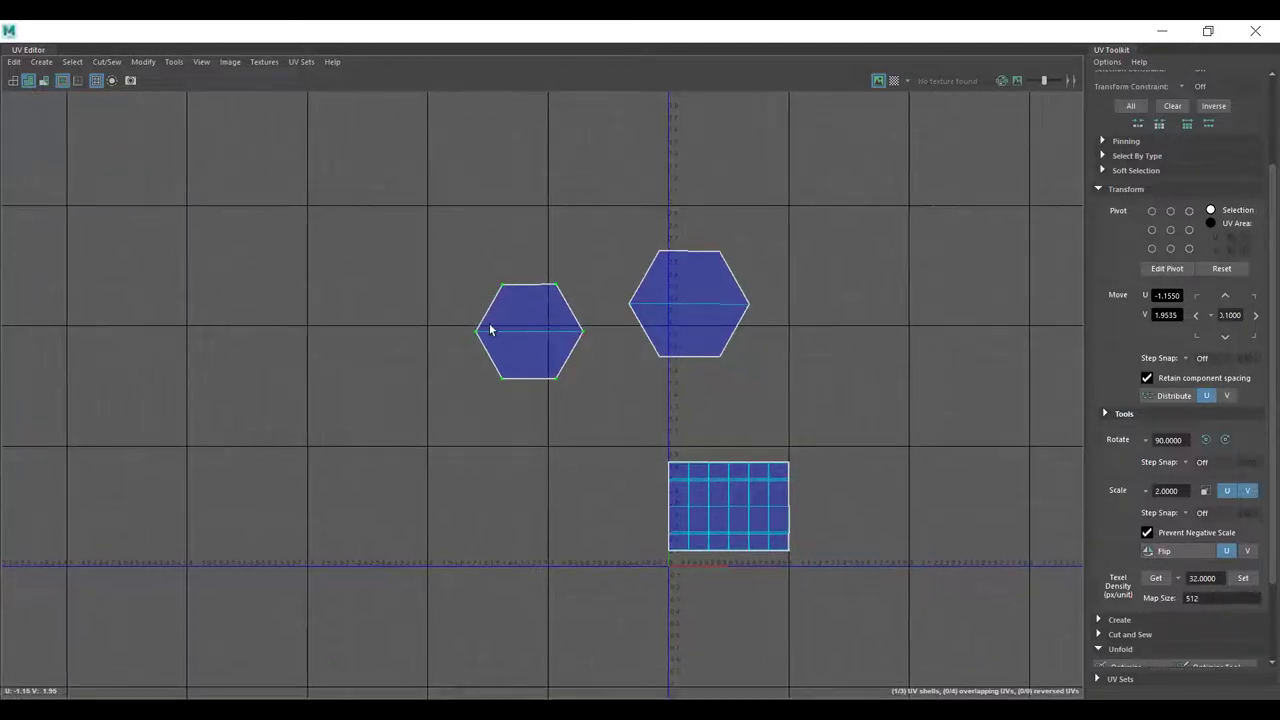
pyautogui.moveTo(748, 203); pyautogui.dragTo(388, 432)
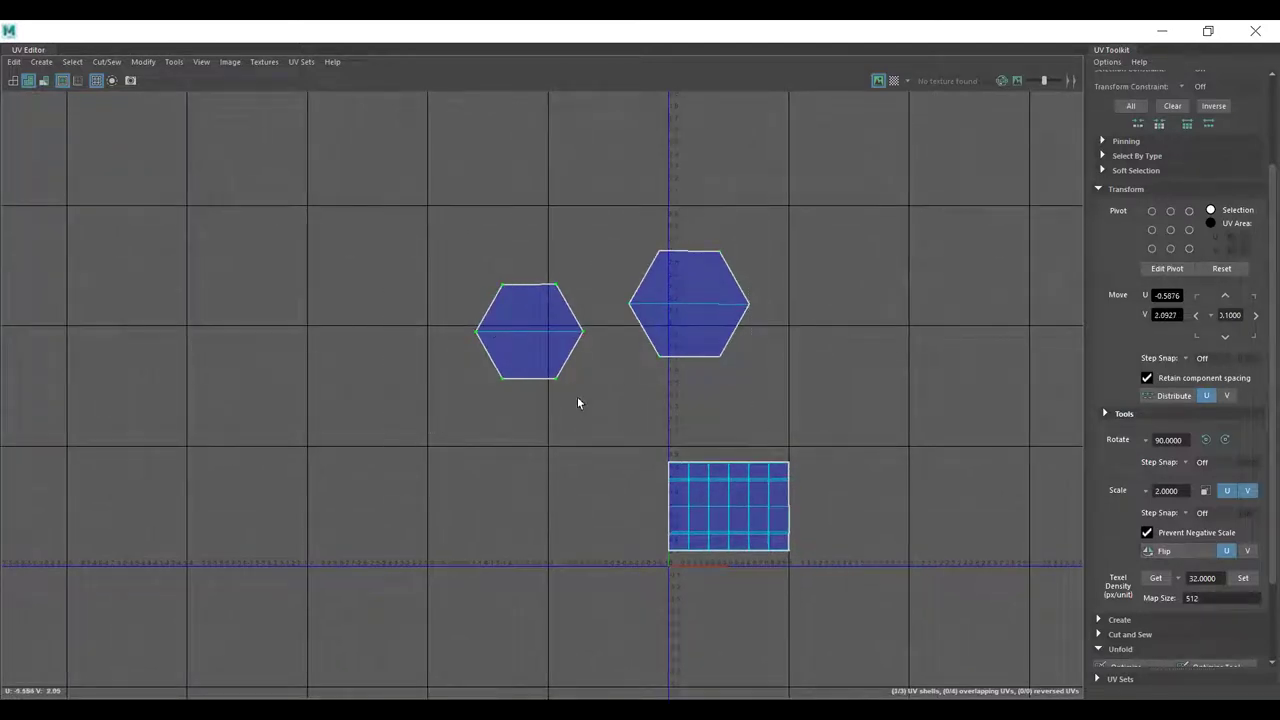
pyautogui.doubleClick(658, 37)
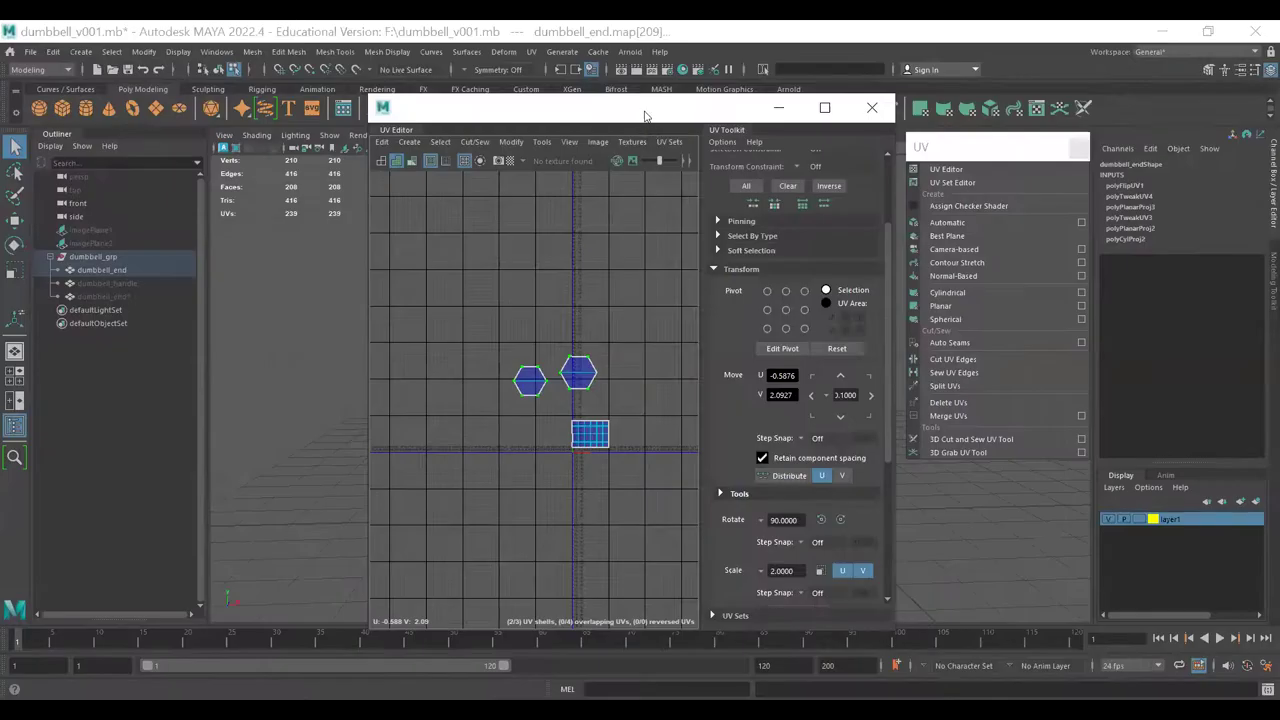
pyautogui.moveTo(645, 117); pyautogui.dragTo(1007, 87)
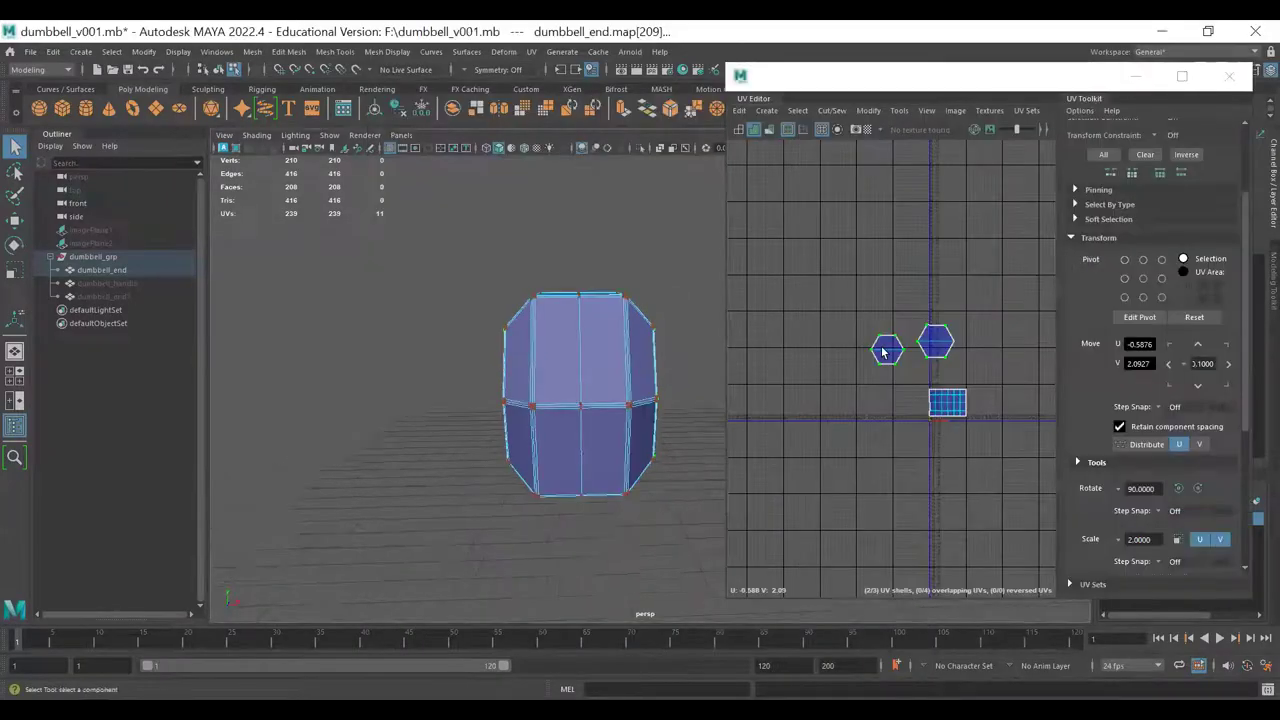
pyautogui.press('w')
pyautogui.press('e')
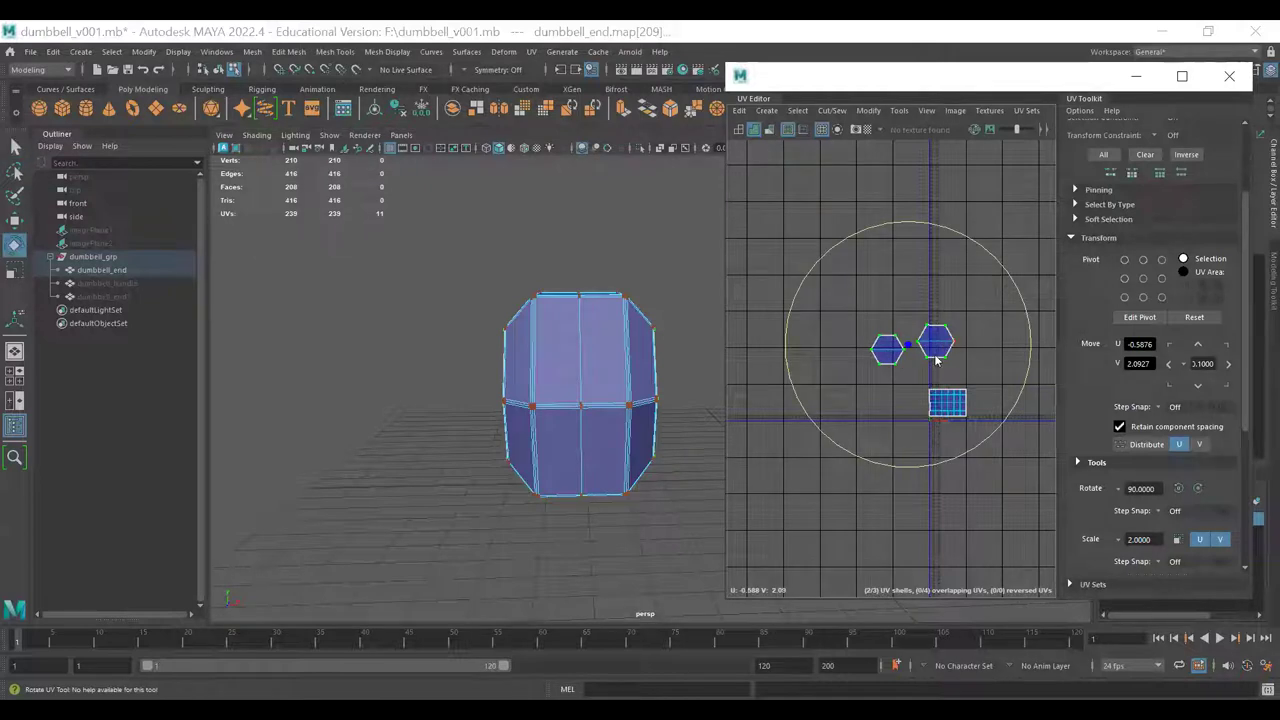
# - Select the rectangular body shell of dumbbell_end and convert the face selection to its UVs
pyautogui.click(928, 414)
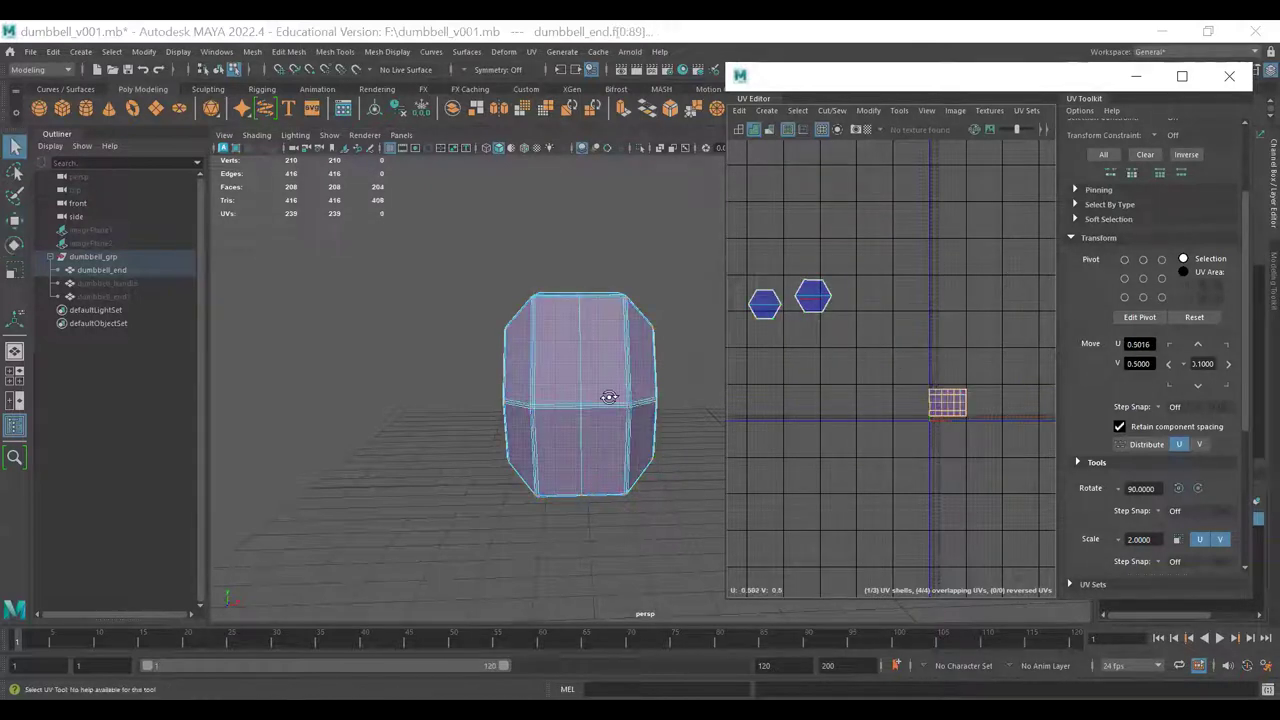
pyautogui.keyDown('alt'); pyautogui.moveTo(609, 397); pyautogui.dragTo(673, 432); pyautogui.keyUp('alt')
pyautogui.scroll(3, 904, 404)
pyautogui.keyDown('alt'); pyautogui.moveTo(989, 423); pyautogui.dragTo(908, 430, button='middle'); pyautogui.keyUp('alt')
pyautogui.scroll(1, 797, 437)
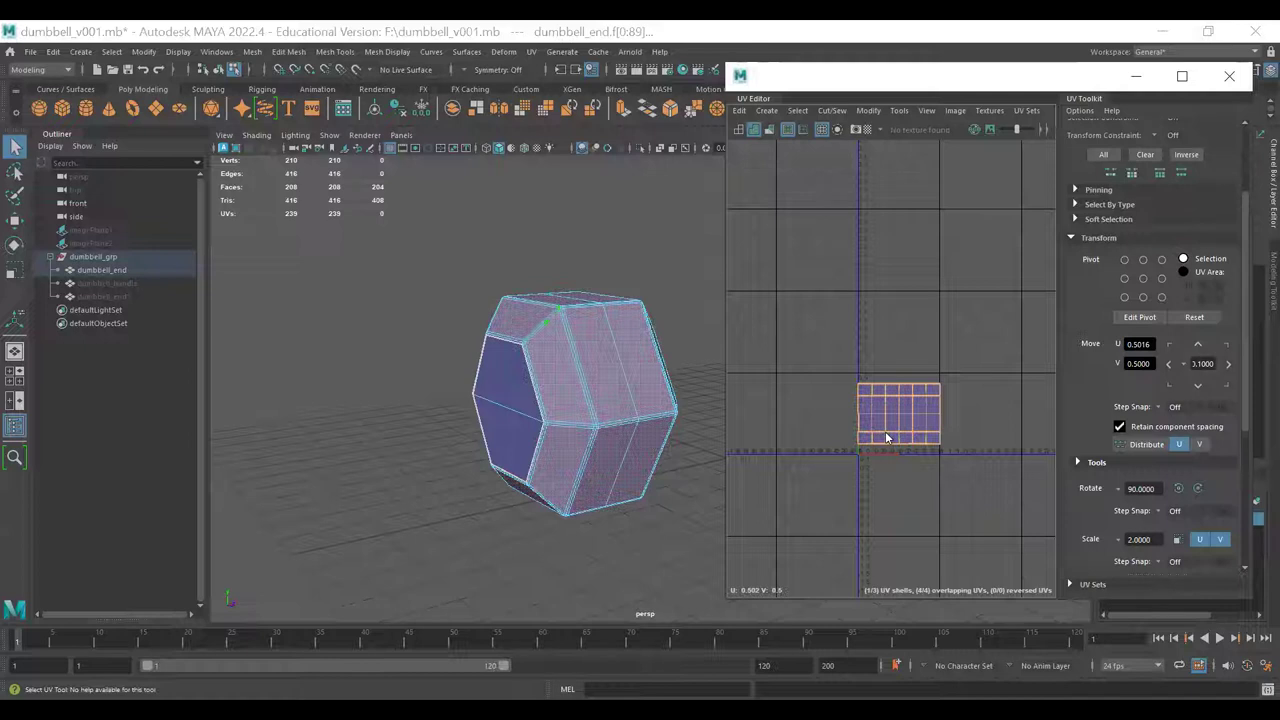
pyautogui.hotkey('ctrl', 'F12')
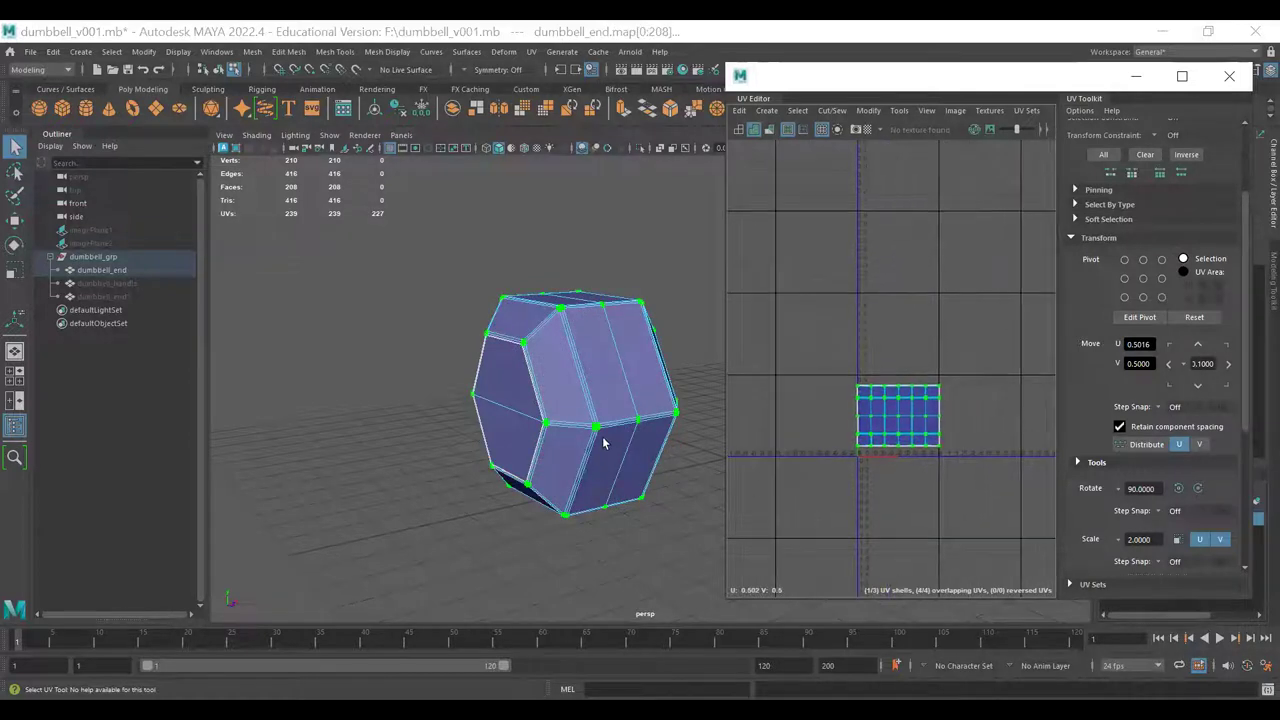
pyautogui.keyDown('alt'); pyautogui.moveTo(603, 443); pyautogui.dragTo(545, 452); pyautogui.keyUp('alt')
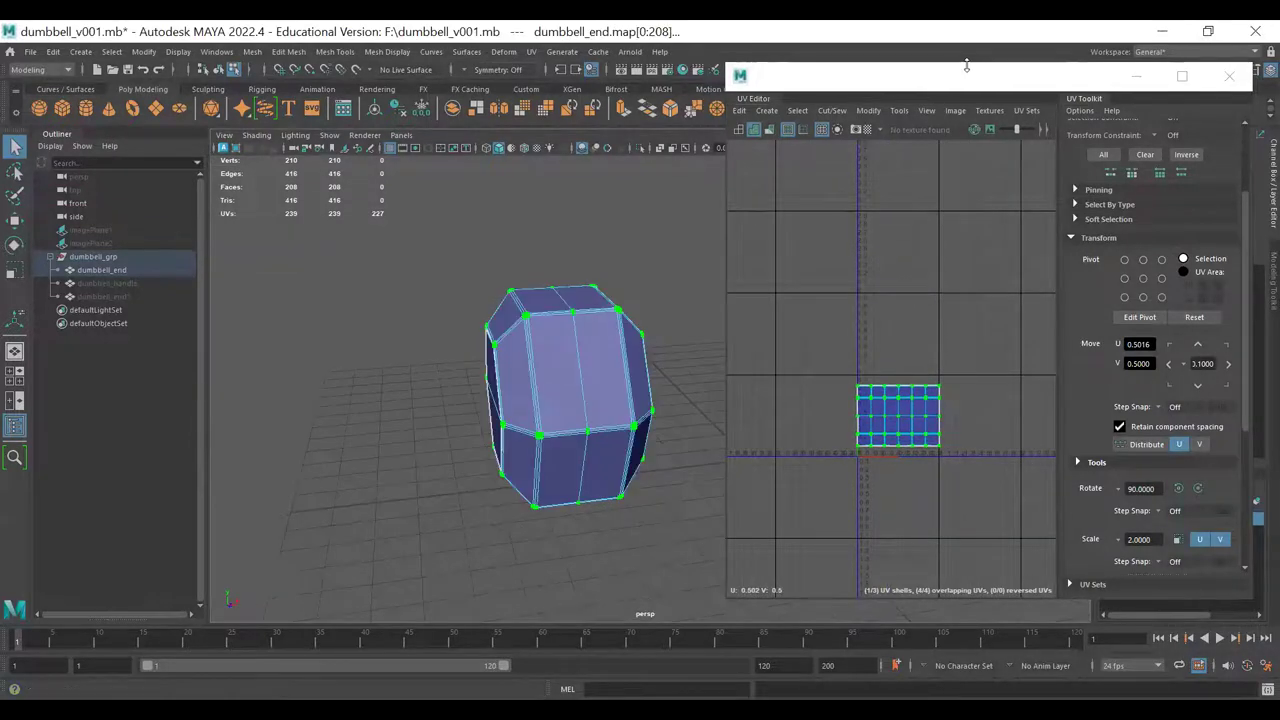
# - Turn the checker pattern back on and view it close up on the dumbbell end's body
pyautogui.doubleClick(892, 77)
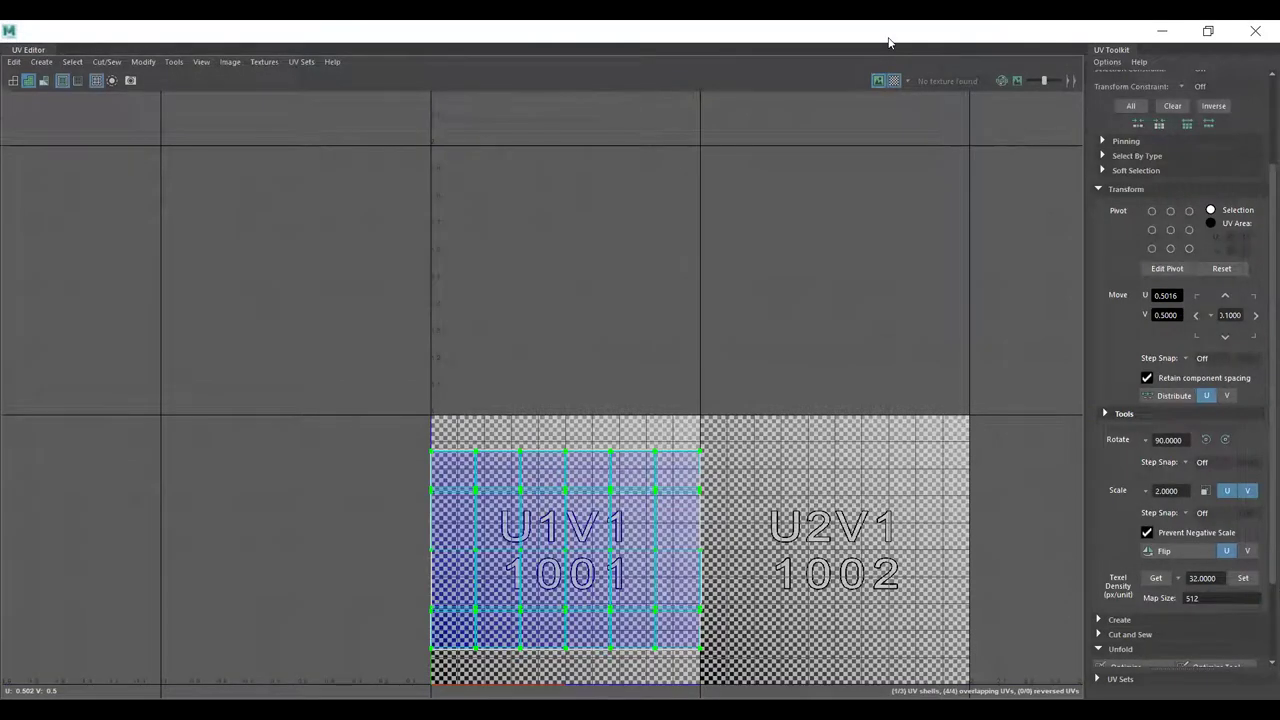
pyautogui.doubleClick(889, 41)
pyautogui.scroll(5, 504, 380)
pyautogui.keyDown('alt'); pyautogui.moveTo(504, 380); pyautogui.dragTo(610, 374); pyautogui.keyUp('alt')
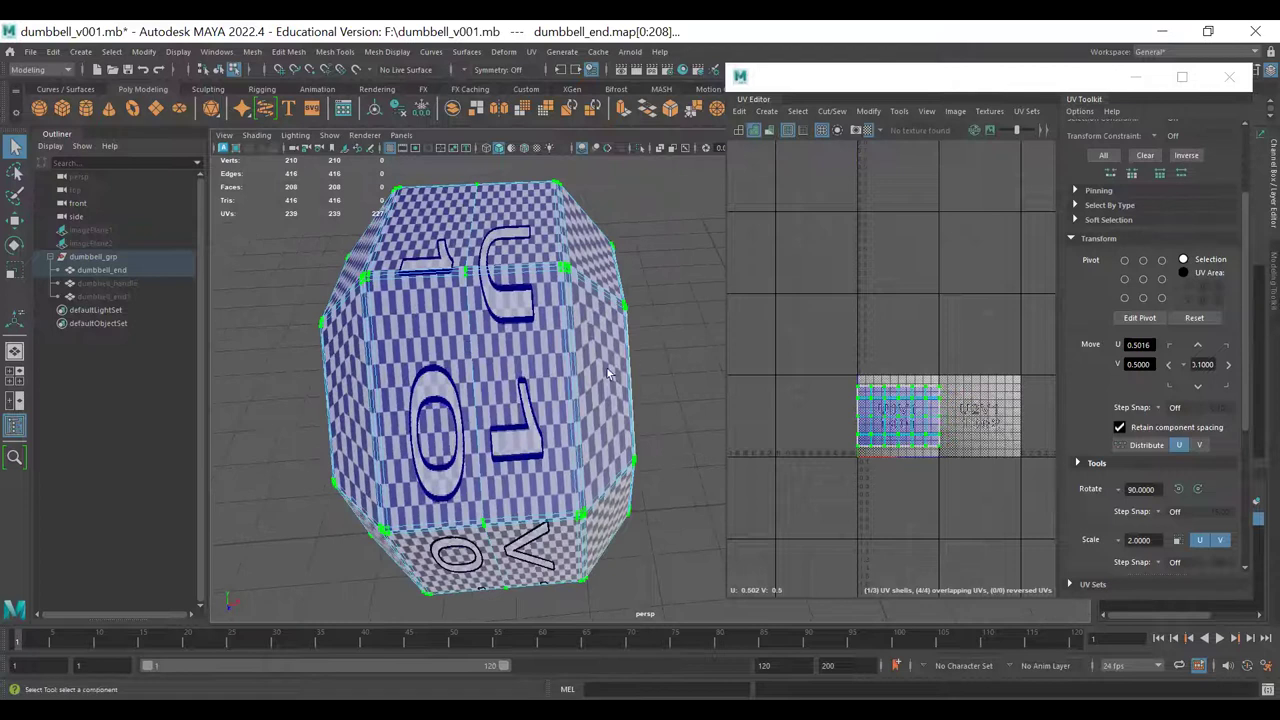
# - Select the upper half of the body shell's faces and examine which way they run on the model
pyautogui.press('F11')
pyautogui.moveTo(996, 324); pyautogui.dragTo(838, 405)
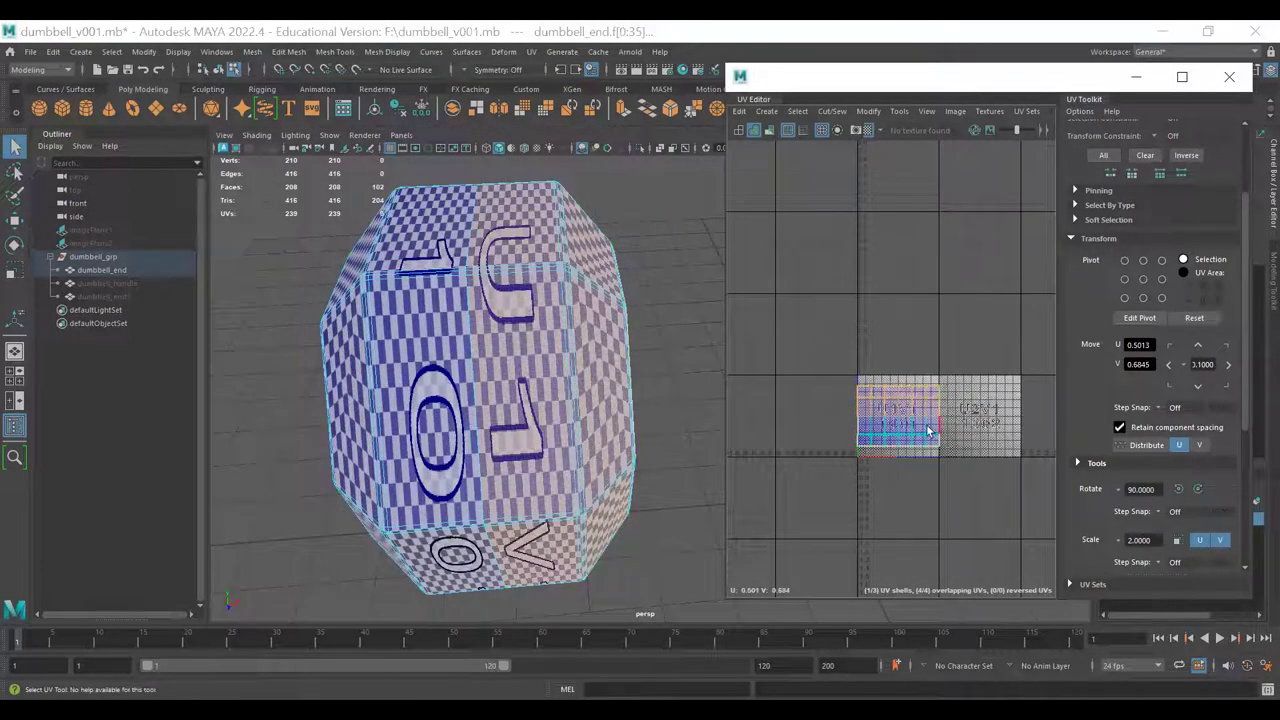
pyautogui.scroll(5, 928, 430)
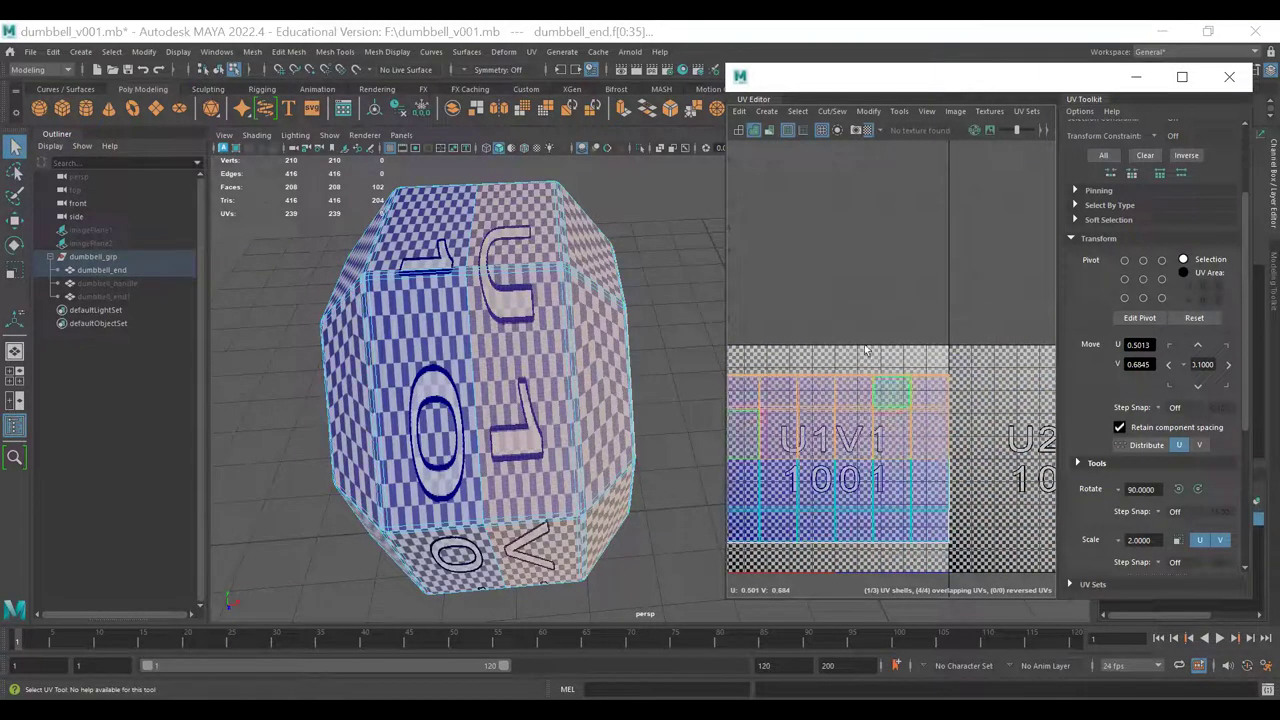
pyautogui.moveTo(589, 390); pyautogui.dragTo(655, 335, button='right')
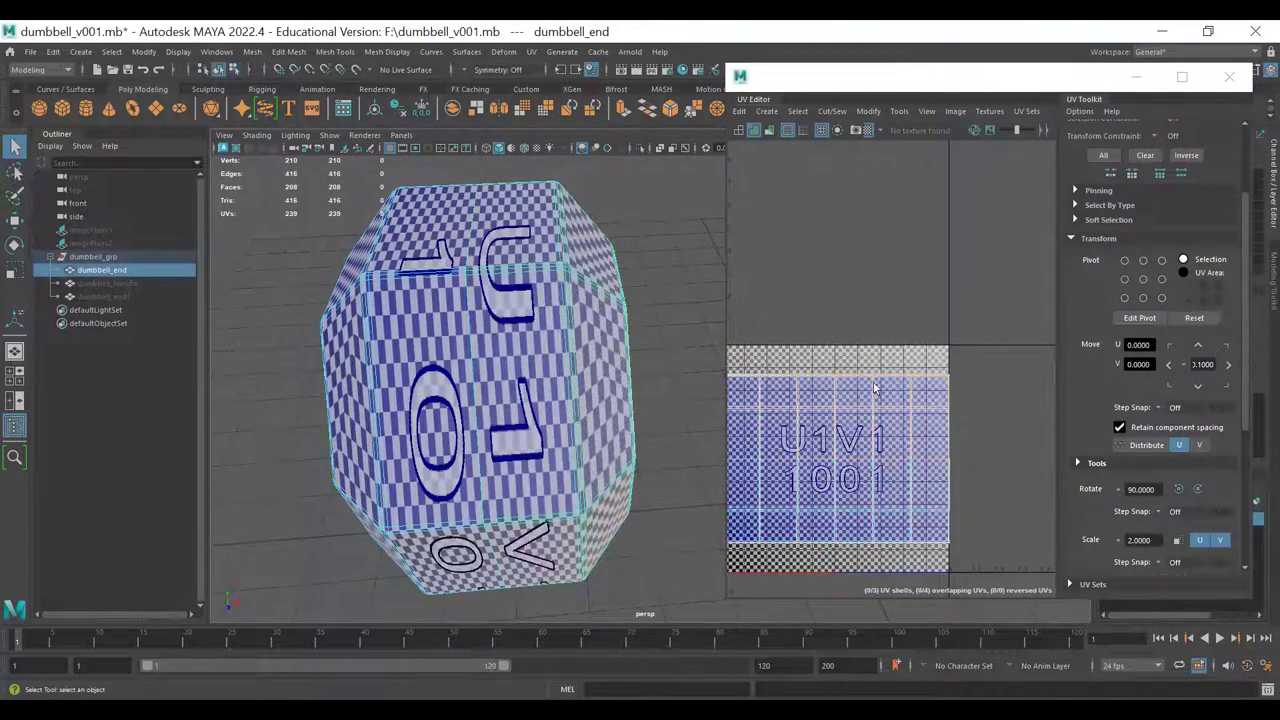
pyautogui.scroll(-2, 956, 420)
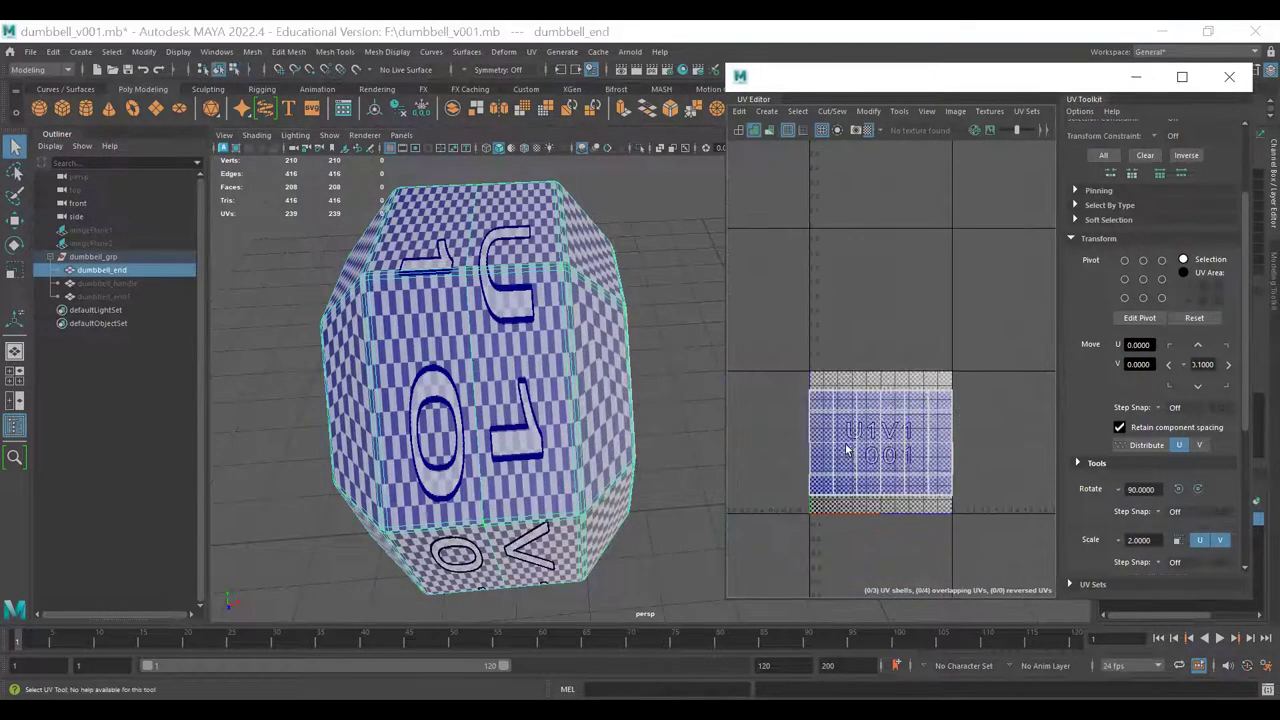
pyautogui.click(846, 450)
pyautogui.moveTo(914, 385); pyautogui.dragTo(906, 434, button='right')
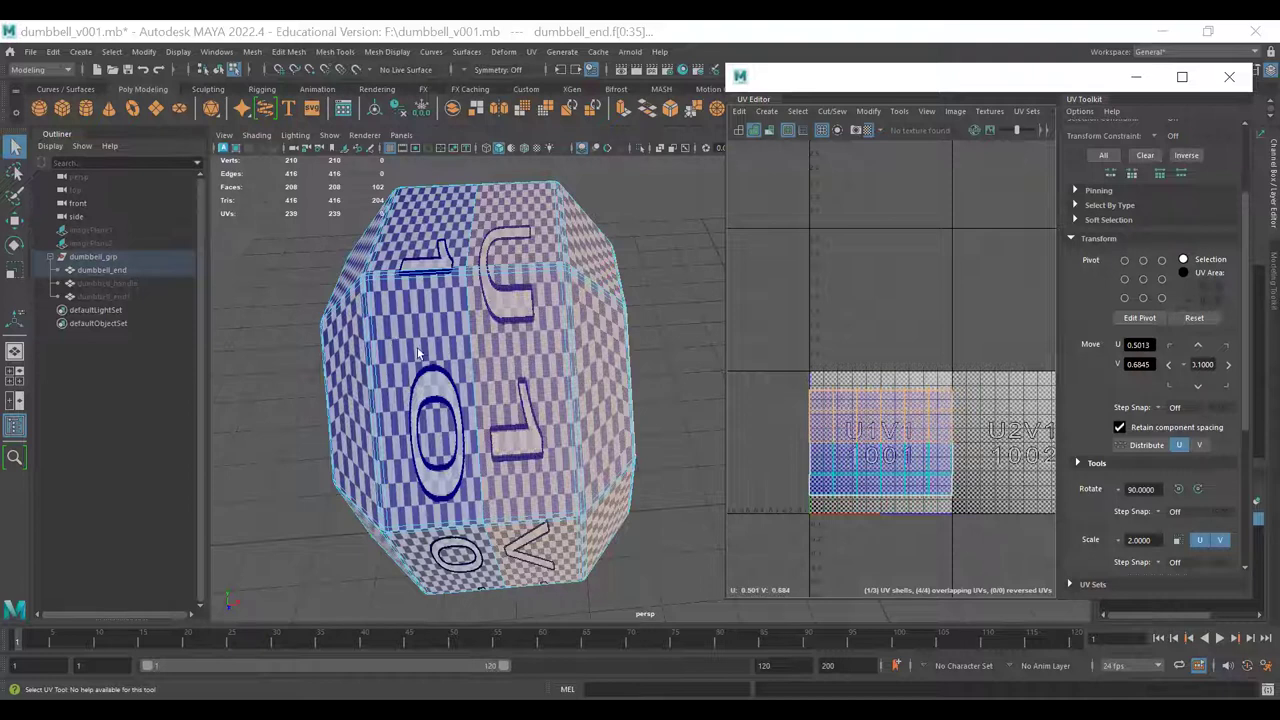
pyautogui.keyDown('alt'); pyautogui.moveTo(432, 392); pyautogui.dragTo(427, 365); pyautogui.keyUp('alt')
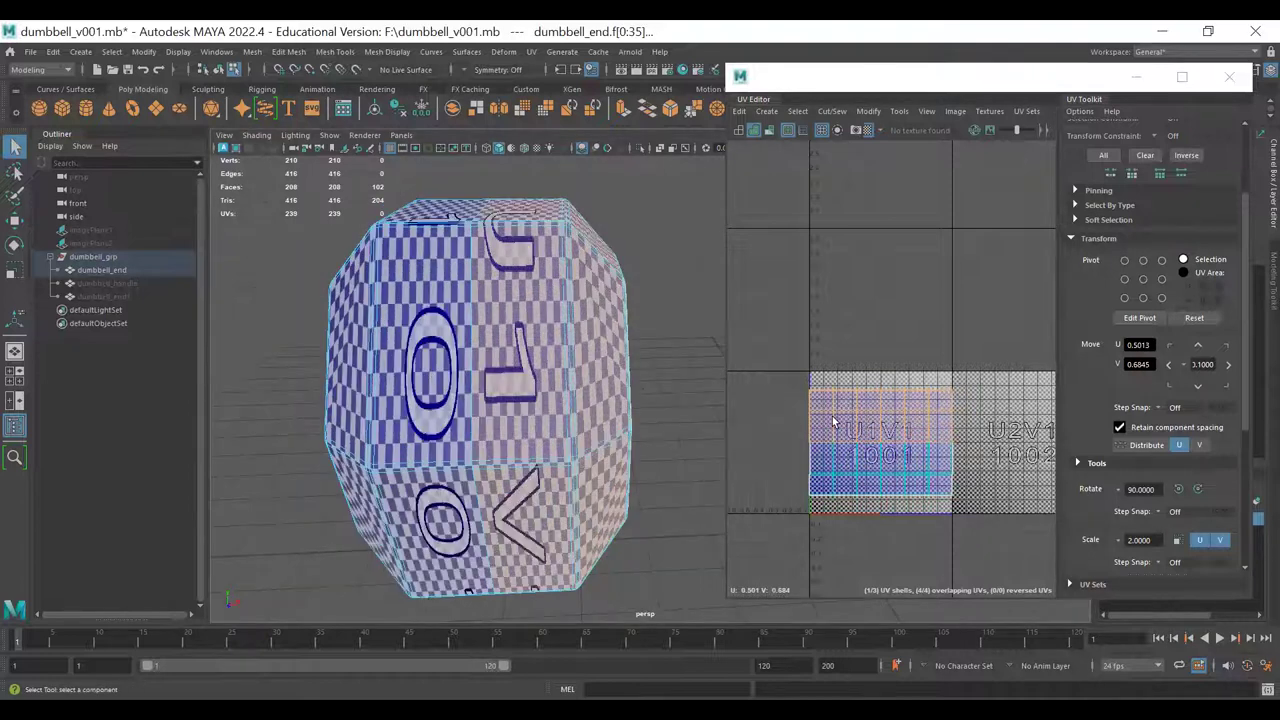
# - Try rotating all of the body shell's UVs freehand and undo the rotation
pyautogui.hotkey('ctrl', 'F12')
pyautogui.press('e')
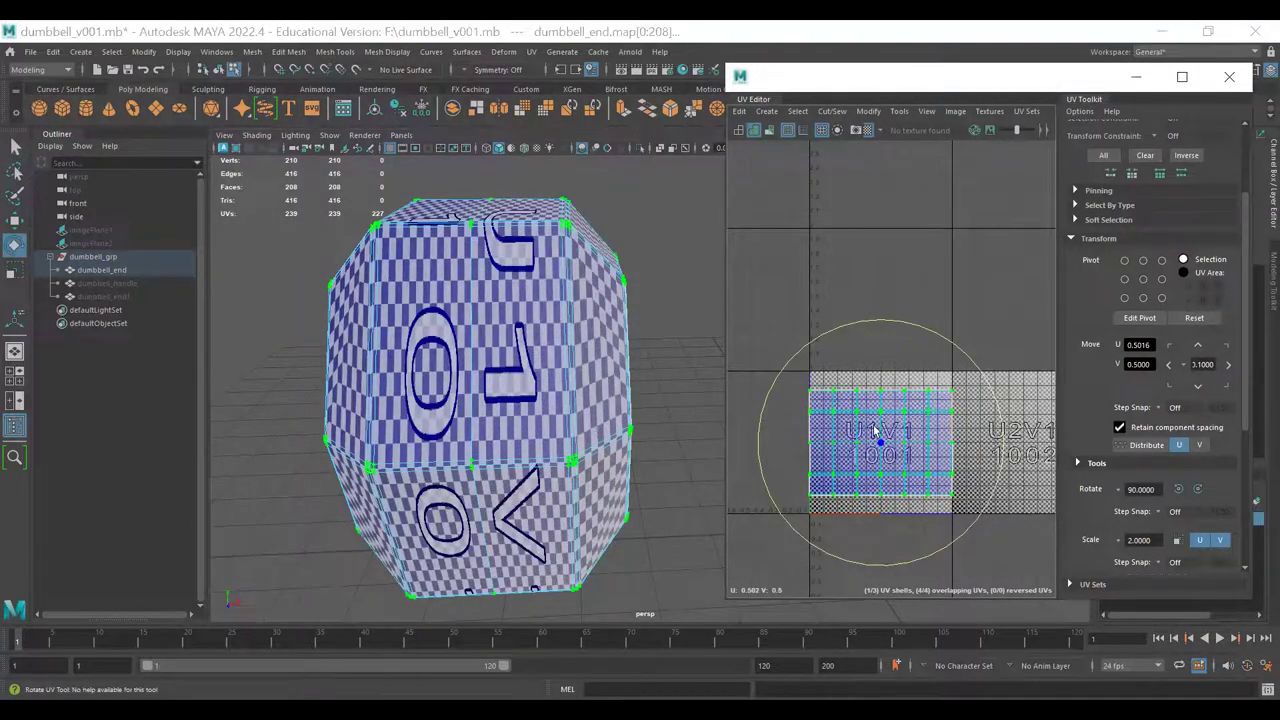
pyautogui.moveTo(827, 330); pyautogui.dragTo(991, 380)
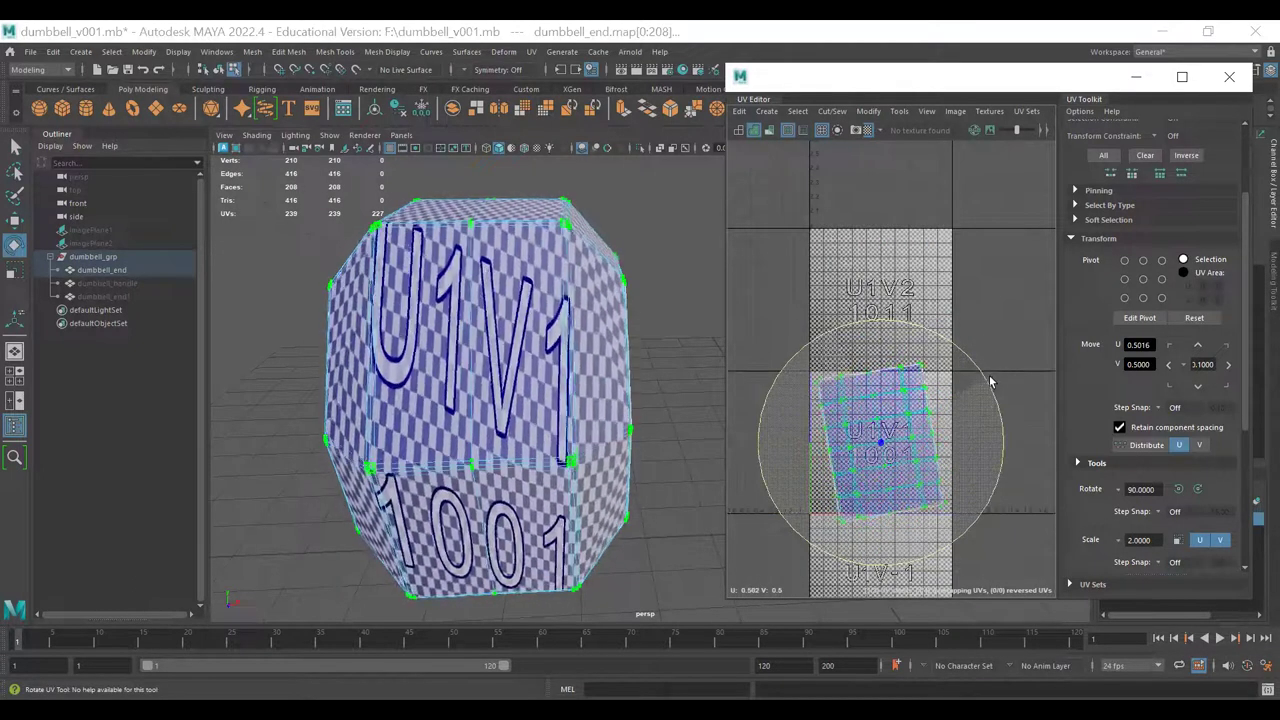
pyautogui.hotkey('ctrl', 'z')
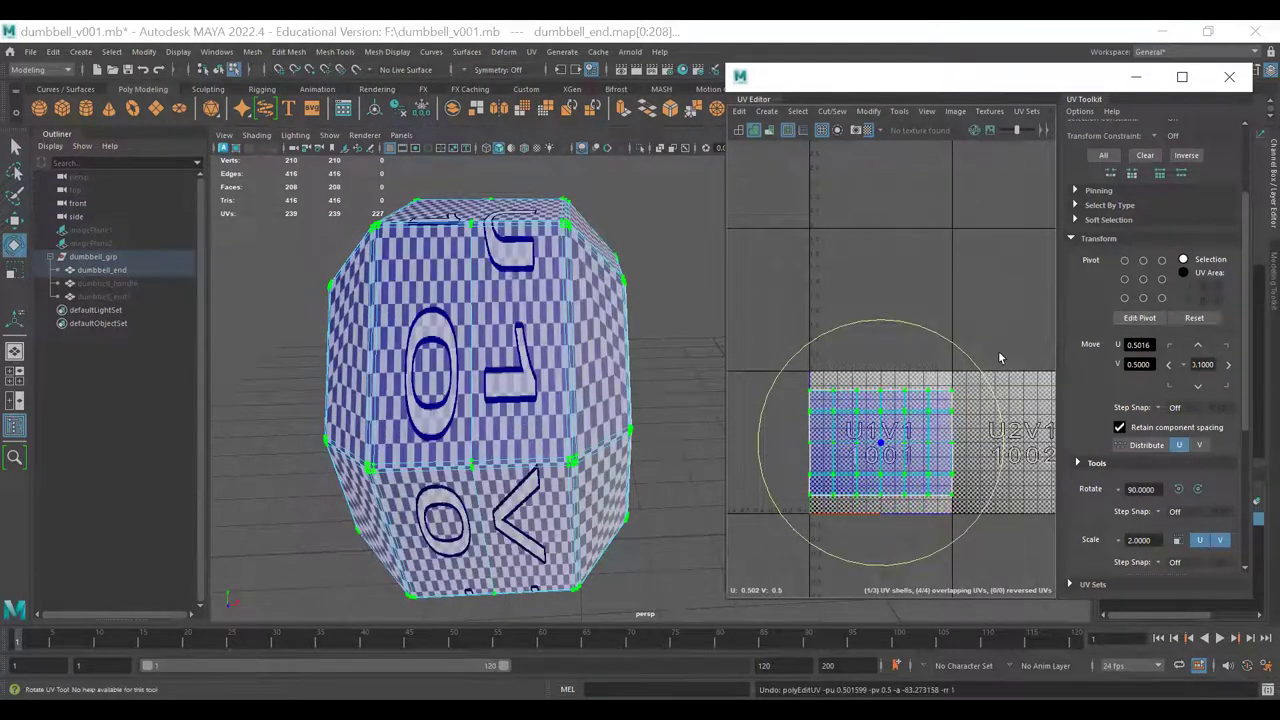
# - Rotate the body shell's UVs exactly 90 degrees clockwise
pyautogui.scroll(3, 1111, 389)
pyautogui.scroll(-3, 1109, 400)
pyautogui.scroll(-2, 1125, 400)
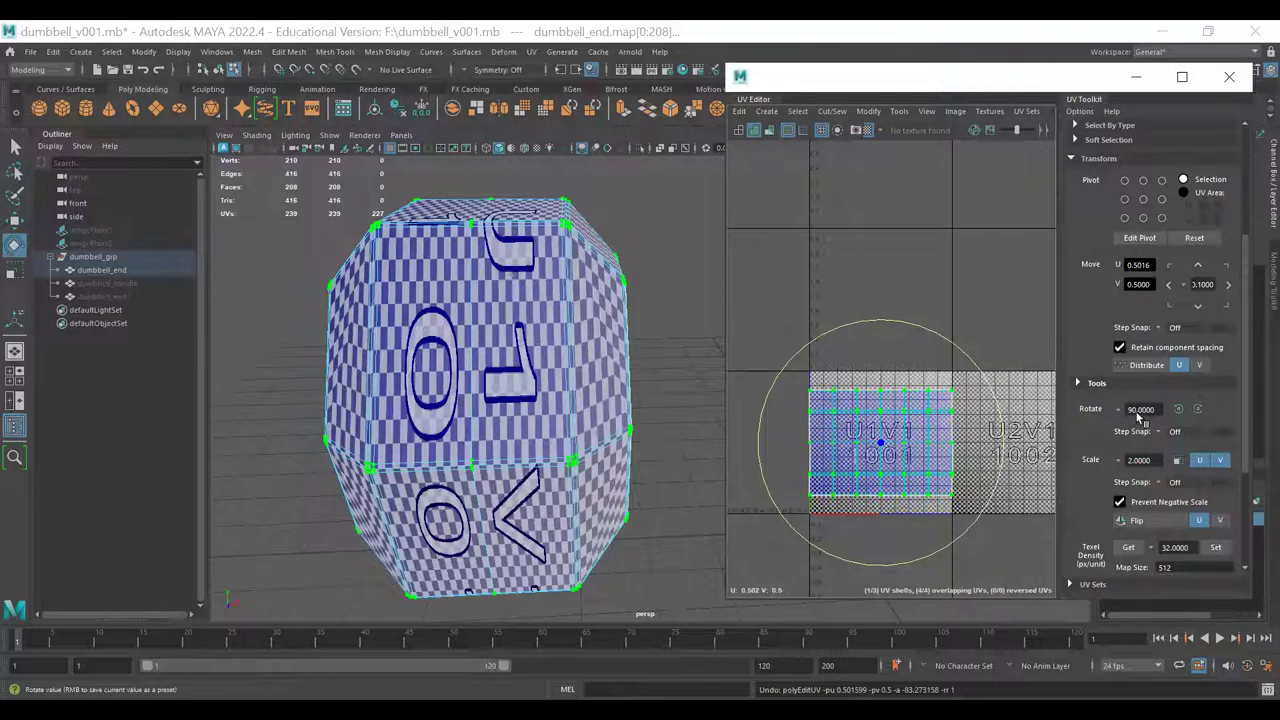
pyautogui.click(1200, 409)
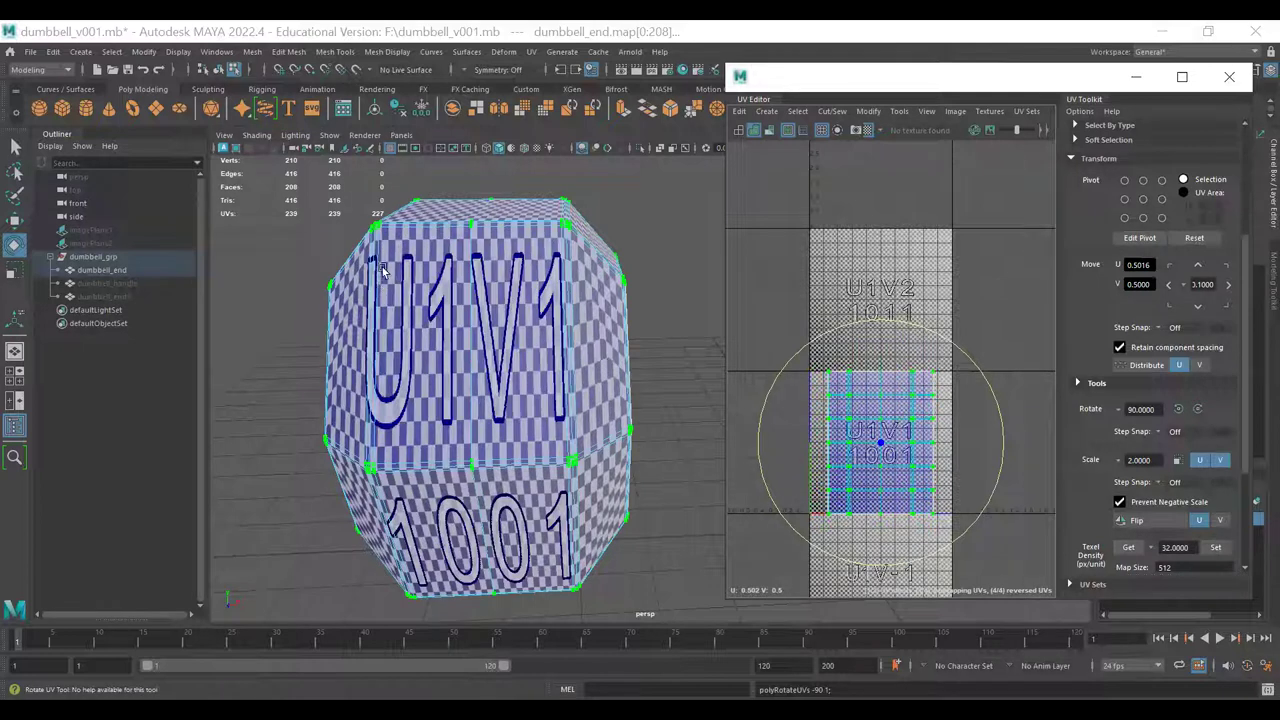
# - Try unfolding the rotated body shell's UVs and undo the unfold
pyautogui.scroll(-2, 951, 437)
pyautogui.keyDown('alt'); pyautogui.moveTo(959, 441); pyautogui.dragTo(898, 432, button='middle'); pyautogui.keyUp('alt')
pyautogui.scroll(-4, 1130, 448)
pyautogui.scroll(-1, 1125, 451)
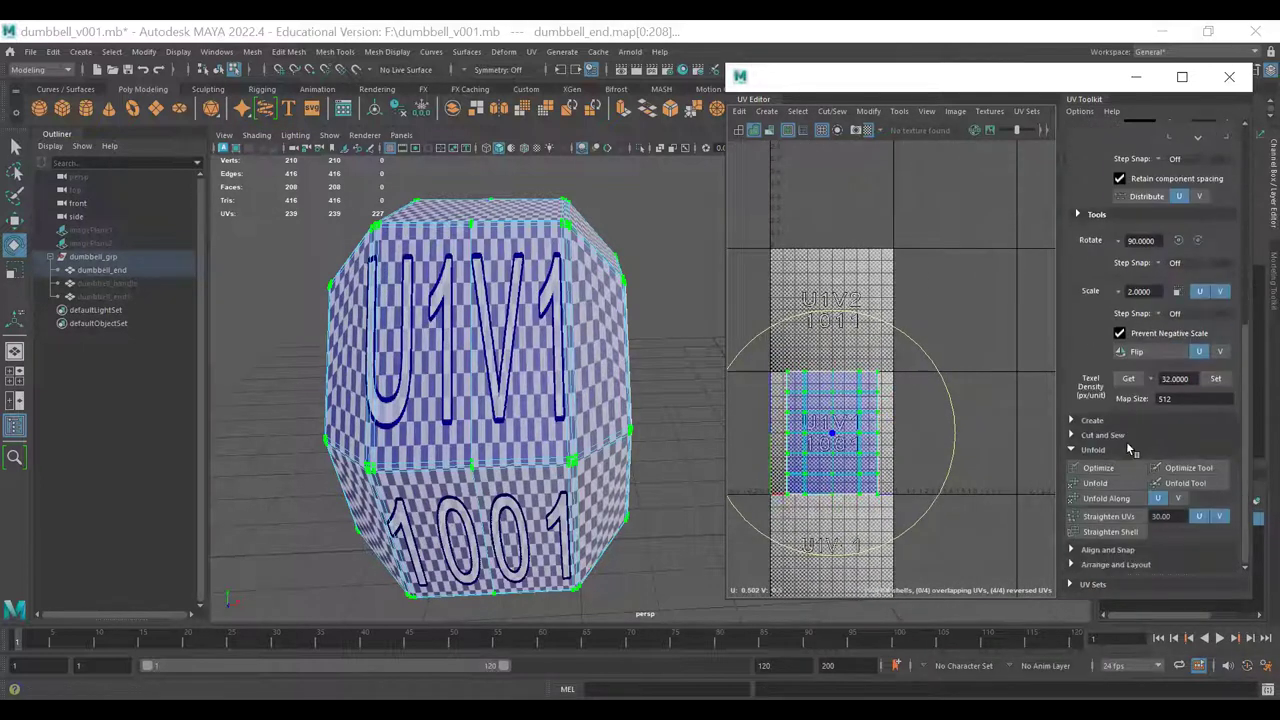
pyautogui.click(1157, 498)
pyautogui.scroll(1, 806, 408)
pyautogui.keyDown('alt'); pyautogui.moveTo(838, 435); pyautogui.dragTo(852, 401, button='middle'); pyautogui.keyUp('alt')
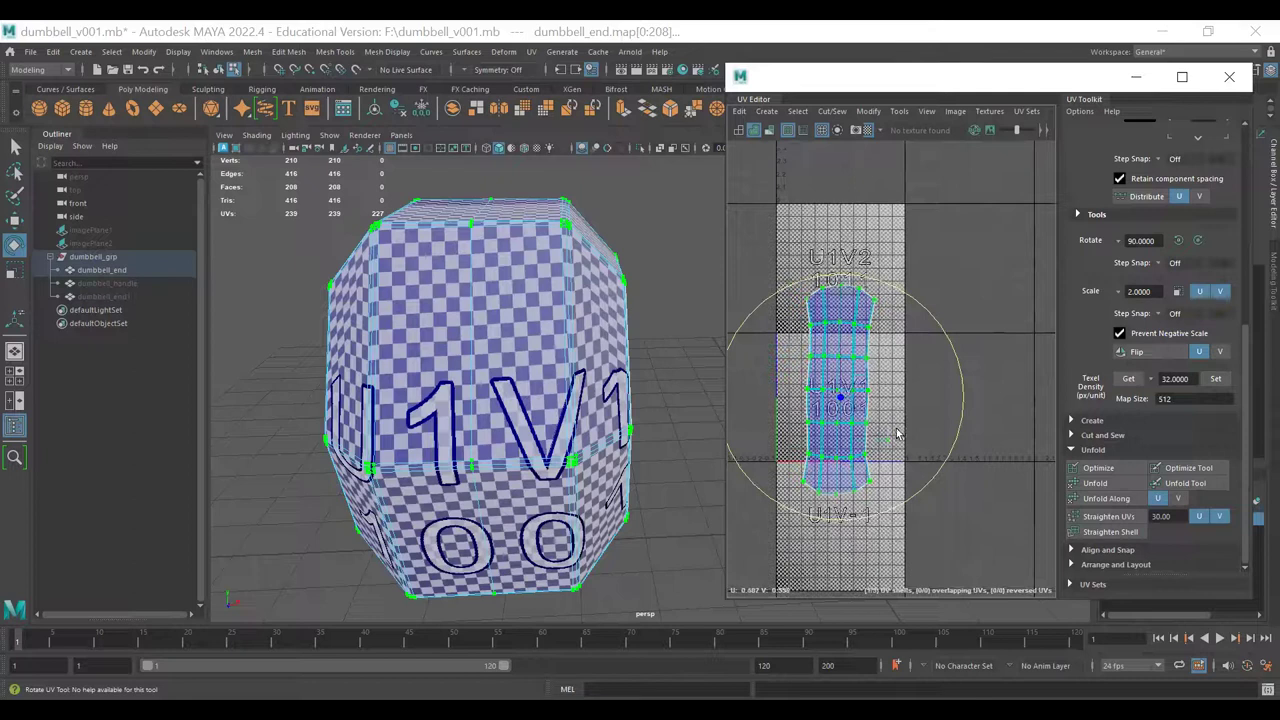
pyautogui.hotkey('ctrl', 'z')
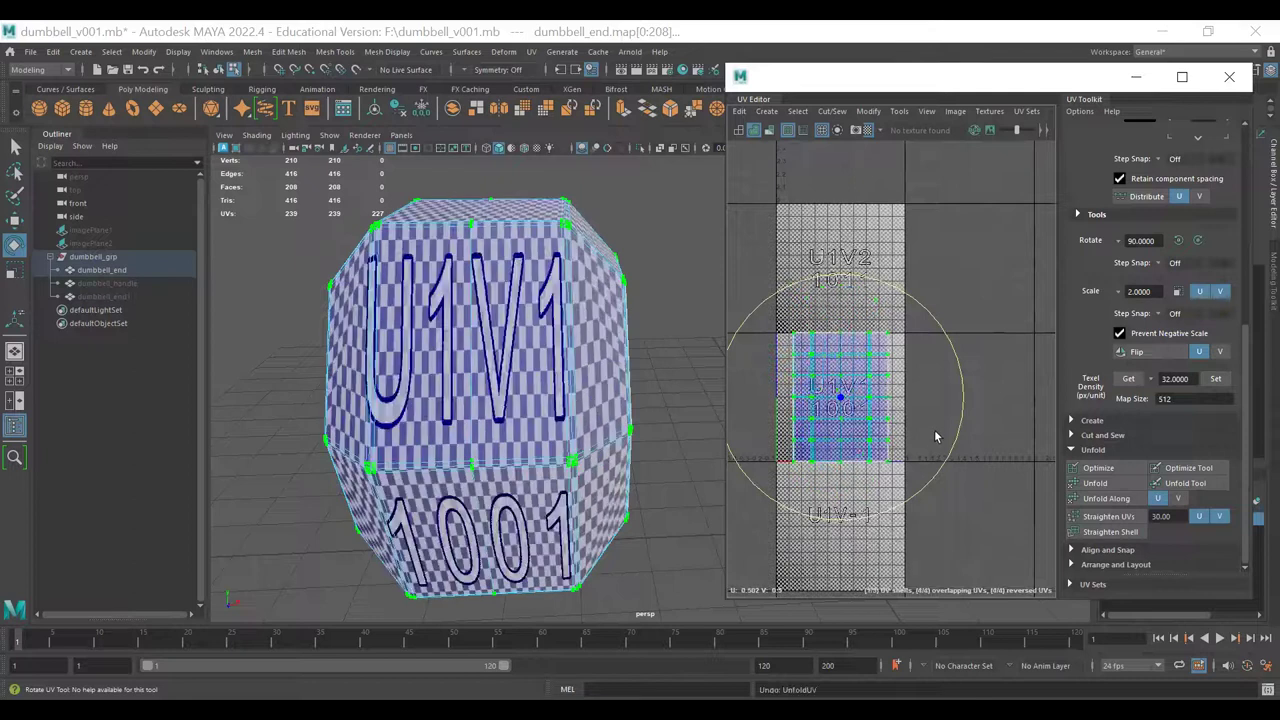
# - Unfold the body shell's UVs along U only and check the checker pattern on the dumbbell end
pyautogui.click(1106, 498)
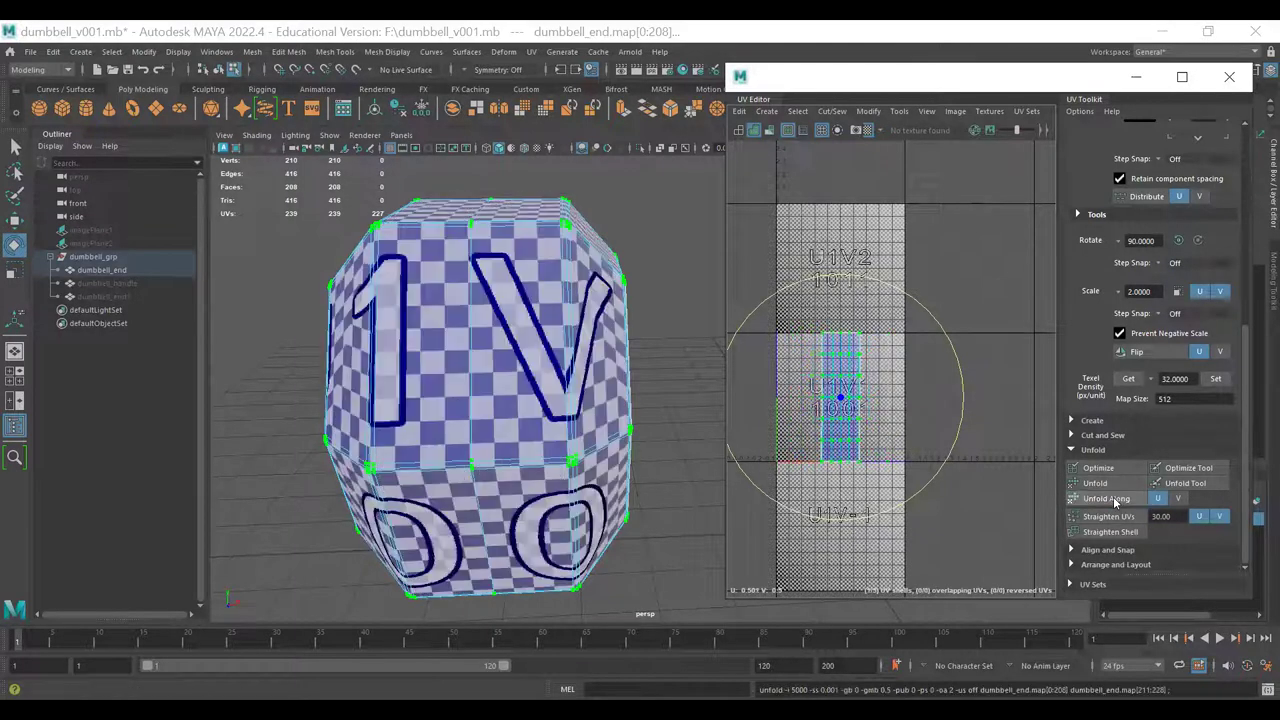
pyautogui.scroll(2, 831, 357)
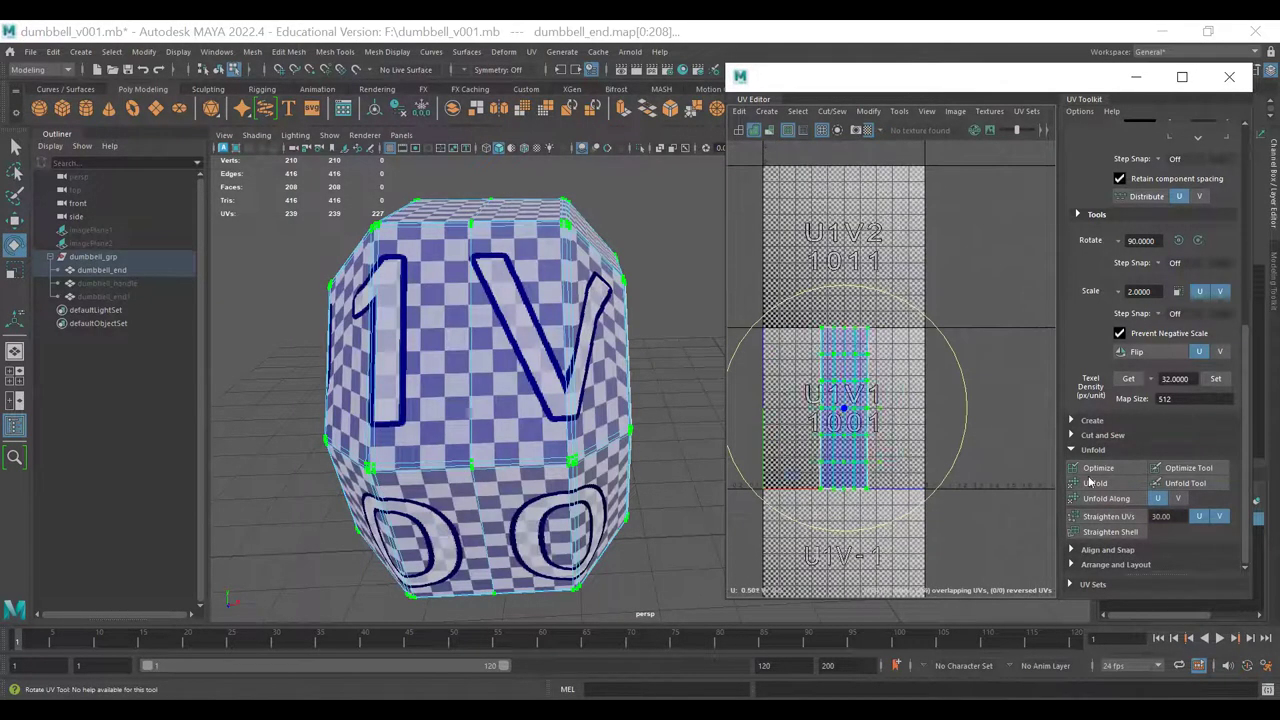
pyautogui.hotkey('ctrl', 'z')
pyautogui.click(1106, 498)
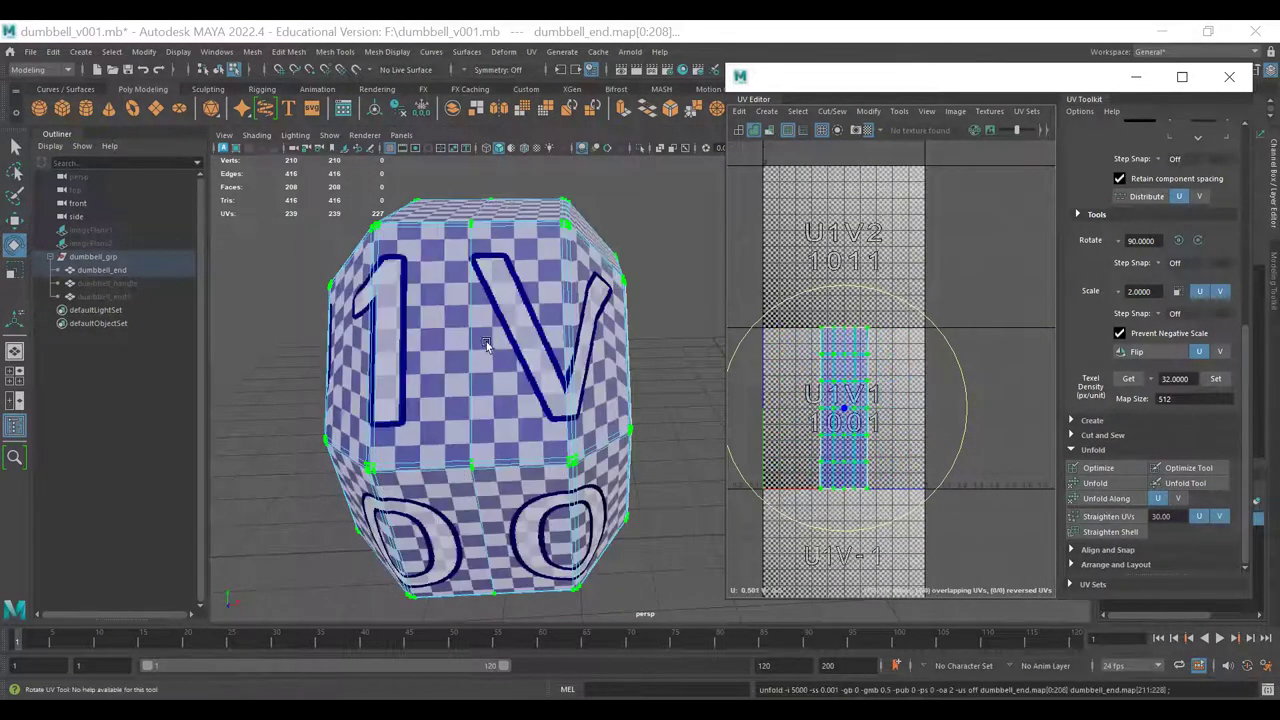
pyautogui.scroll(3, 510, 300)
pyautogui.moveTo(510, 300)
pyautogui.keyDown('alt'); pyautogui.mouseDown()
pyautogui.moveTo(420, 300)
pyautogui.moveTo(530, 290)
pyautogui.mouseUp(); pyautogui.keyUp('alt')
pyautogui.scroll(-4, 530, 289)
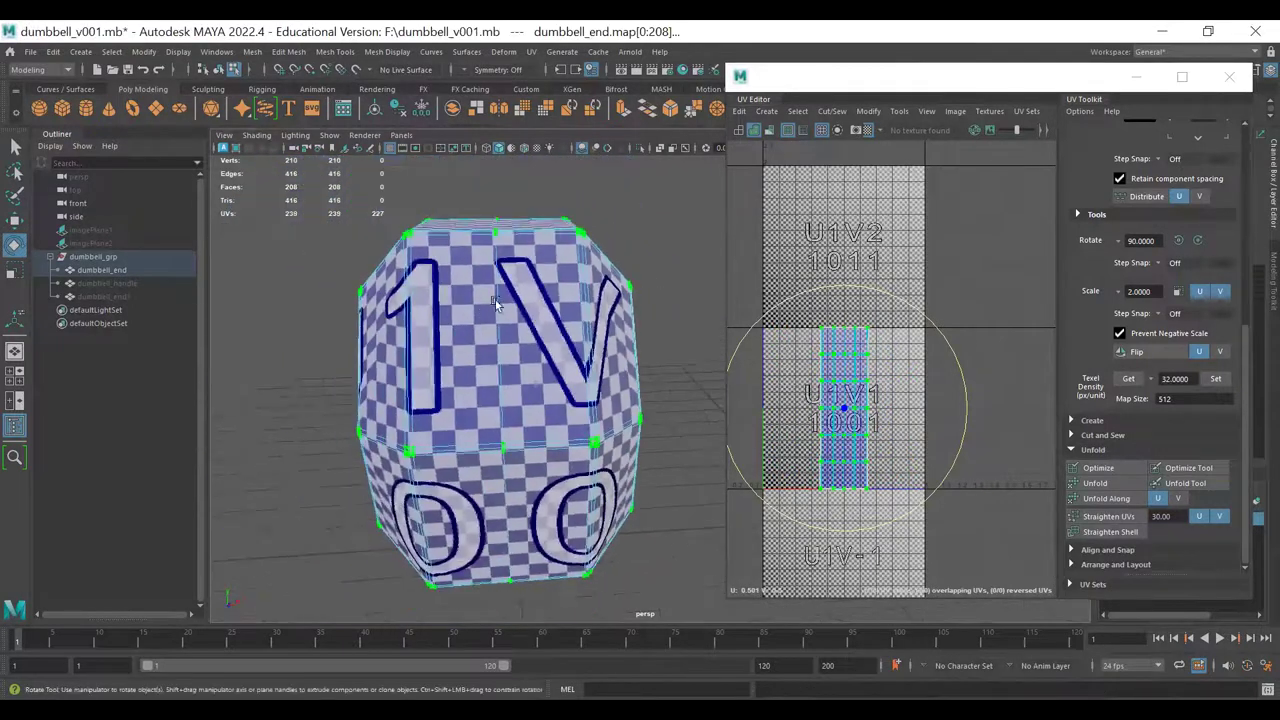
# - Select the body's central band of faces and compare its place on the model with its place in the UV layout
pyautogui.press('F11')
pyautogui.moveTo(512, 184); pyautogui.dragTo(466, 632)
pyautogui.keyDown('alt'); pyautogui.moveTo(542, 562); pyautogui.dragTo(521, 543); pyautogui.keyUp('alt')
pyautogui.scroll(5, 765, 410)
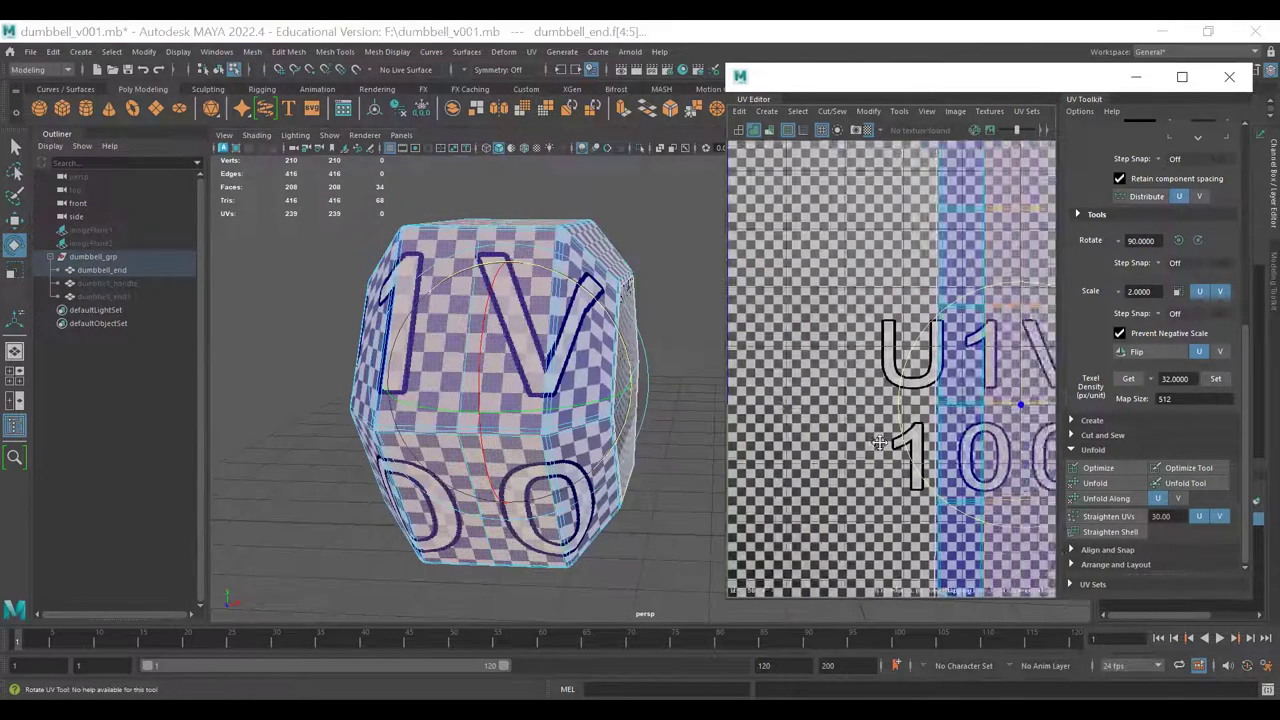
pyautogui.keyDown('alt'); pyautogui.moveTo(1030, 436); pyautogui.dragTo(890, 441, button='middle'); pyautogui.keyUp('alt')
pyautogui.press('q')
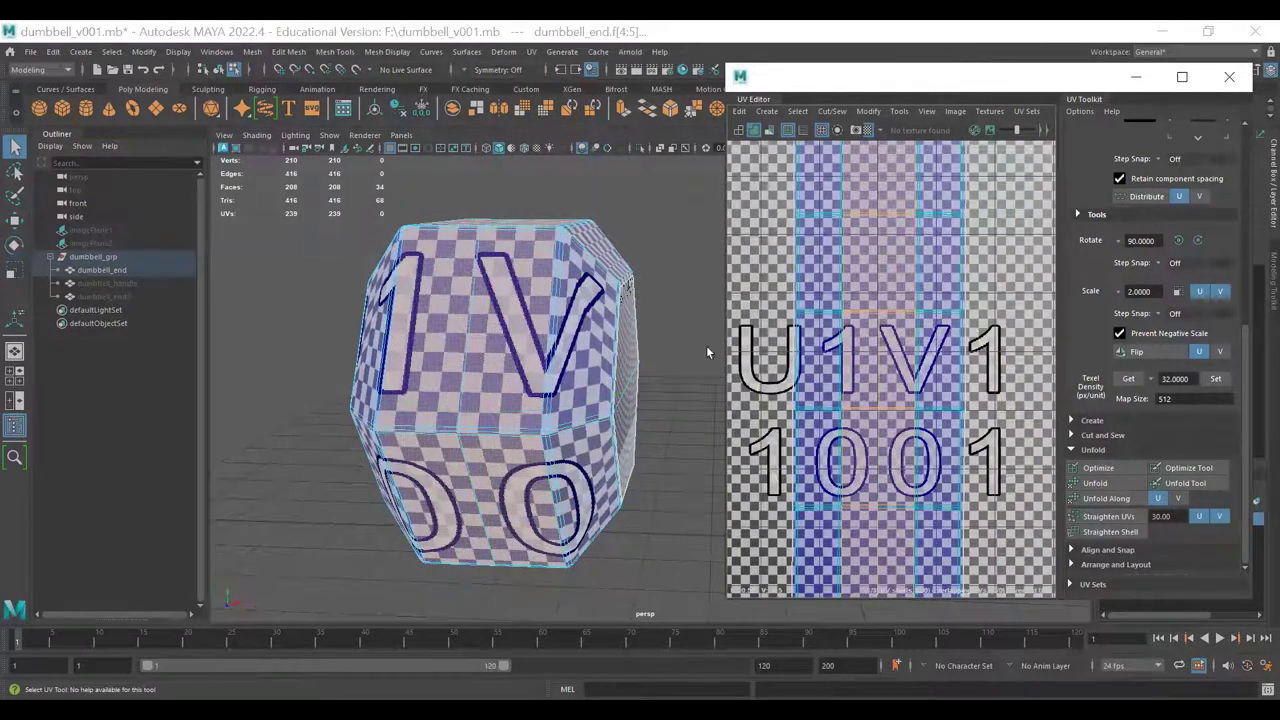
pyautogui.keyDown('alt'); pyautogui.moveTo(523, 310); pyautogui.dragTo(521, 310); pyautogui.keyUp('alt')
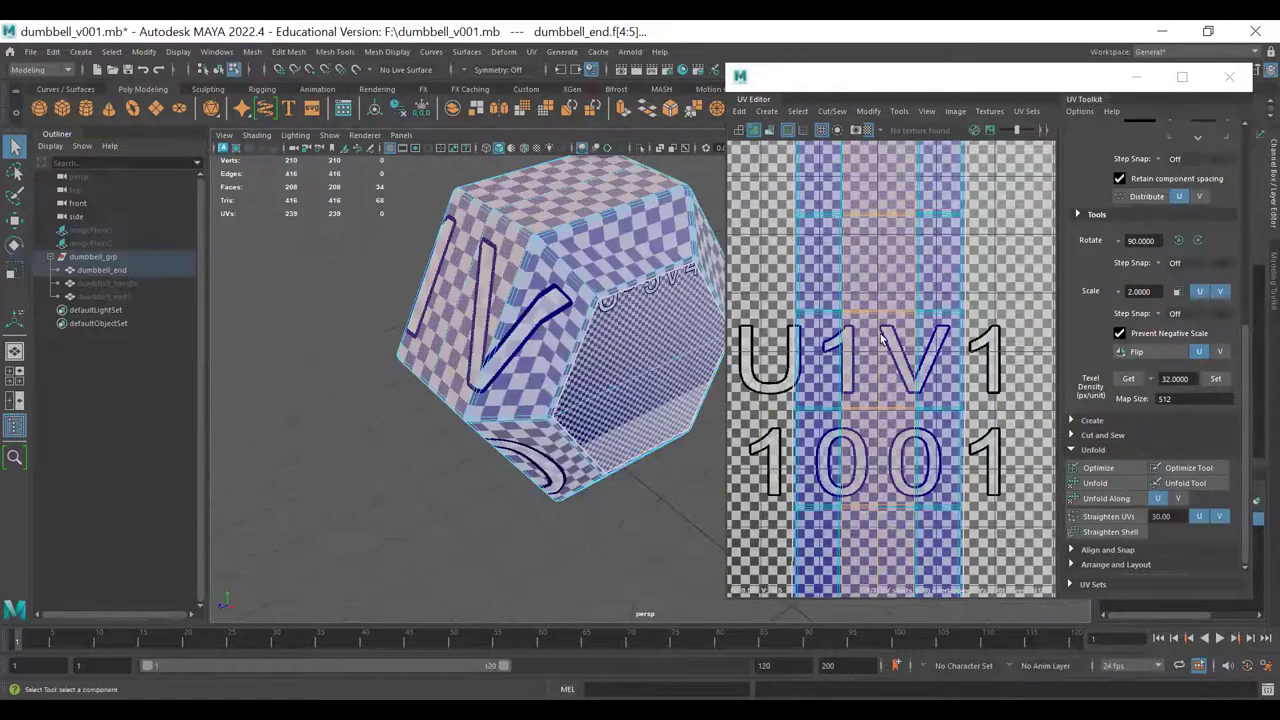
pyautogui.scroll(-5, 893, 320)
pyautogui.keyDown('alt'); pyautogui.moveTo(513, 354); pyautogui.dragTo(893, 385); pyautogui.keyUp('alt')
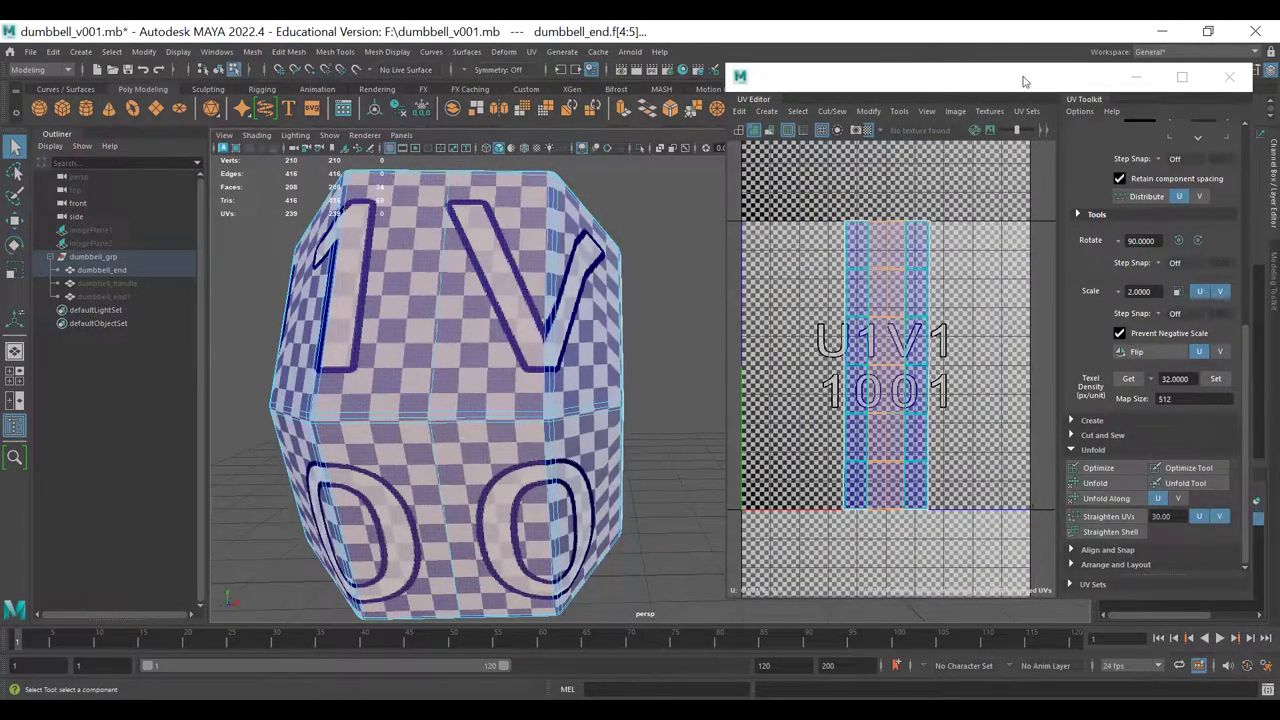
# - Select the slanted side face at the body shell's upper-right corner and examine how it meets its neighbours on the model
pyautogui.doubleClick(854, 84)
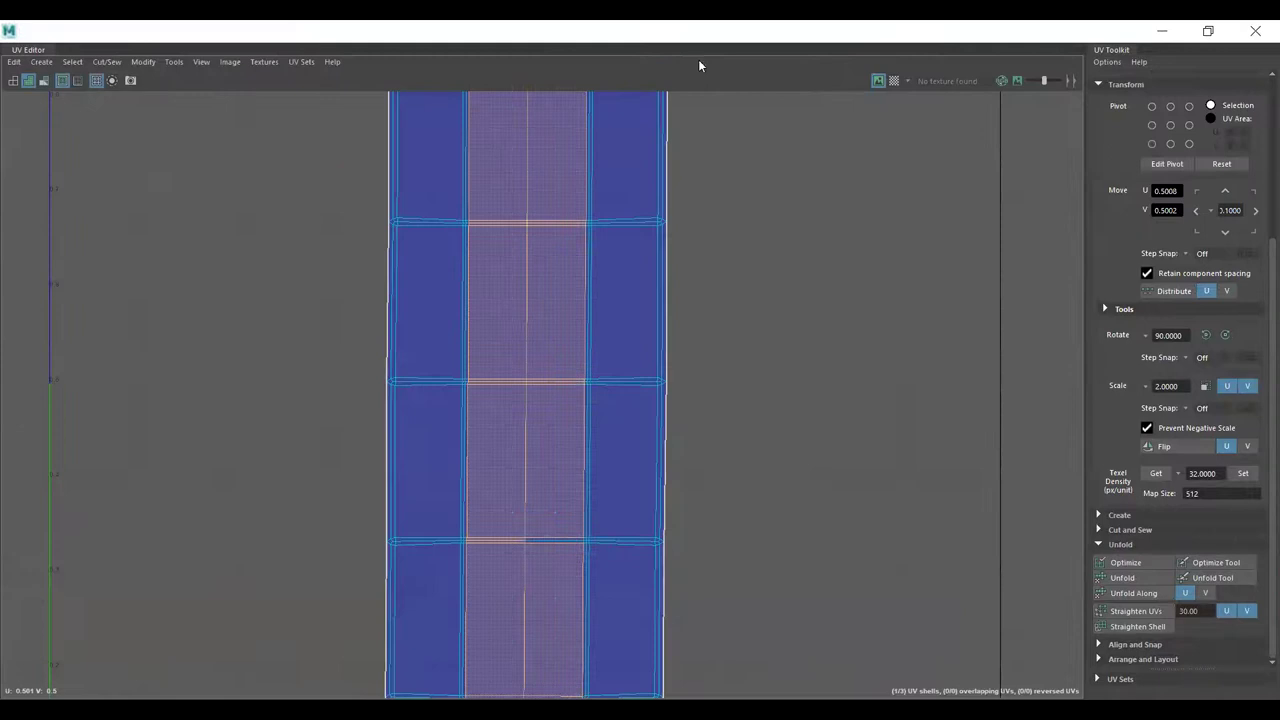
pyautogui.doubleClick(652, 38)
pyautogui.keyDown('alt'); pyautogui.moveTo(876, 303); pyautogui.dragTo(867, 327, button='middle'); pyautogui.keyUp('alt')
pyautogui.scroll(1, 867, 327)
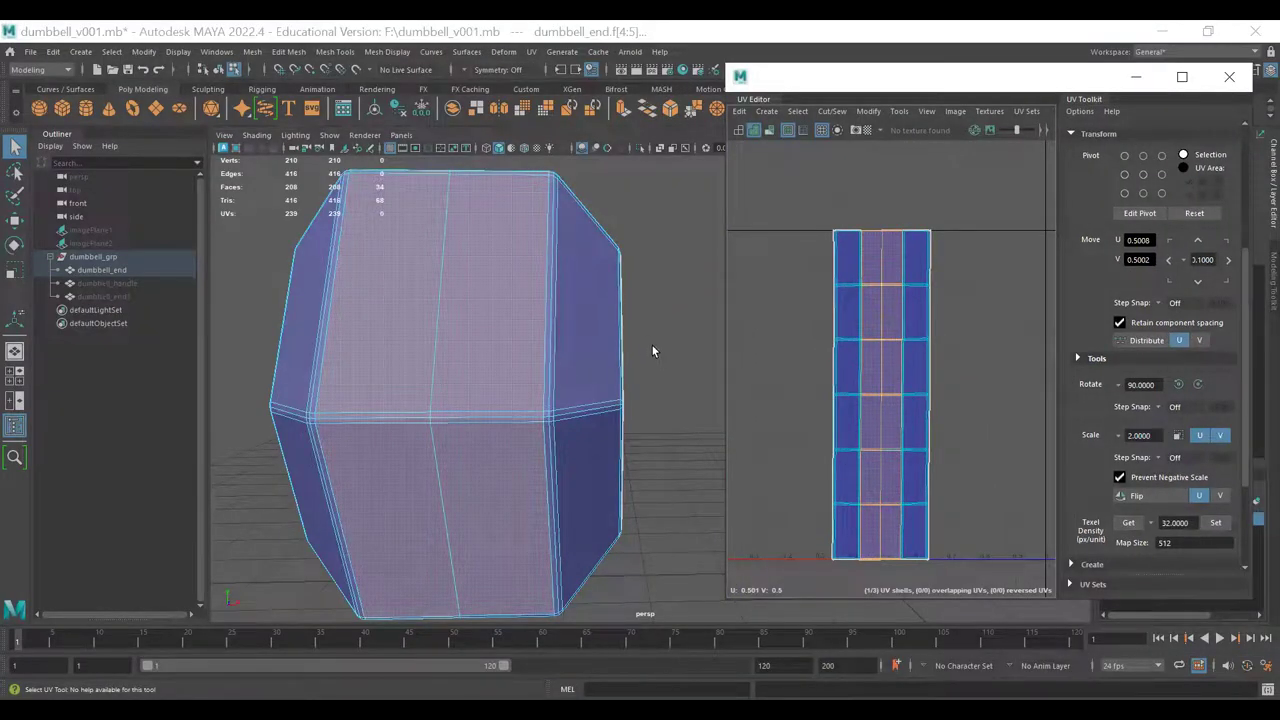
pyautogui.keyDown('alt'); pyautogui.moveTo(652, 350); pyautogui.dragTo(690, 295); pyautogui.keyUp('alt')
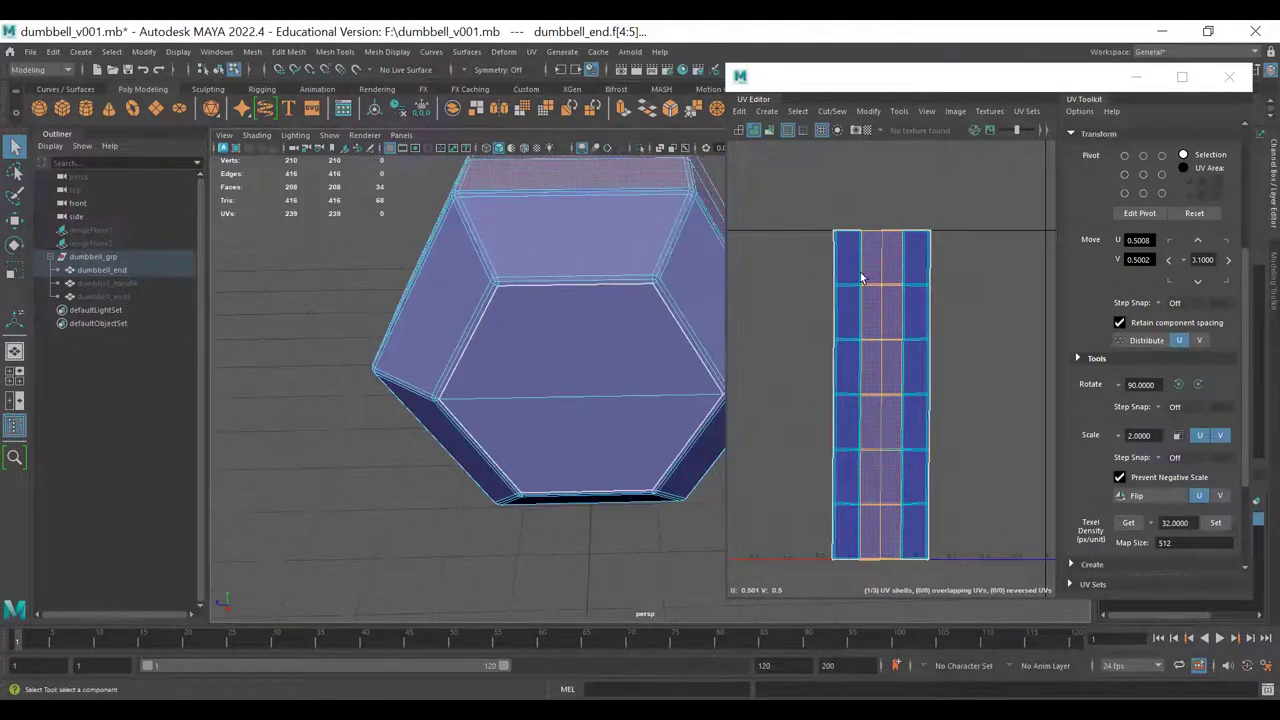
pyautogui.click(910, 264)
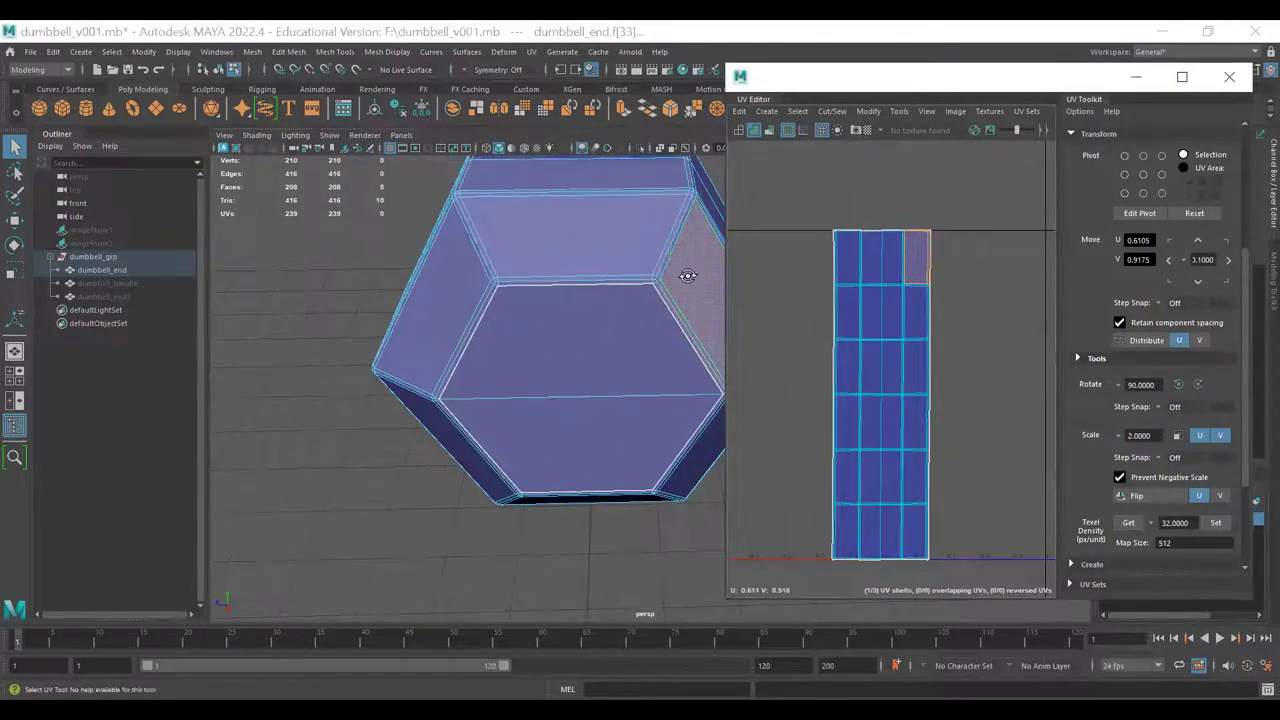
pyautogui.keyDown('alt'); pyautogui.moveTo(688, 276); pyautogui.dragTo(486, 324); pyautogui.keyUp('alt')
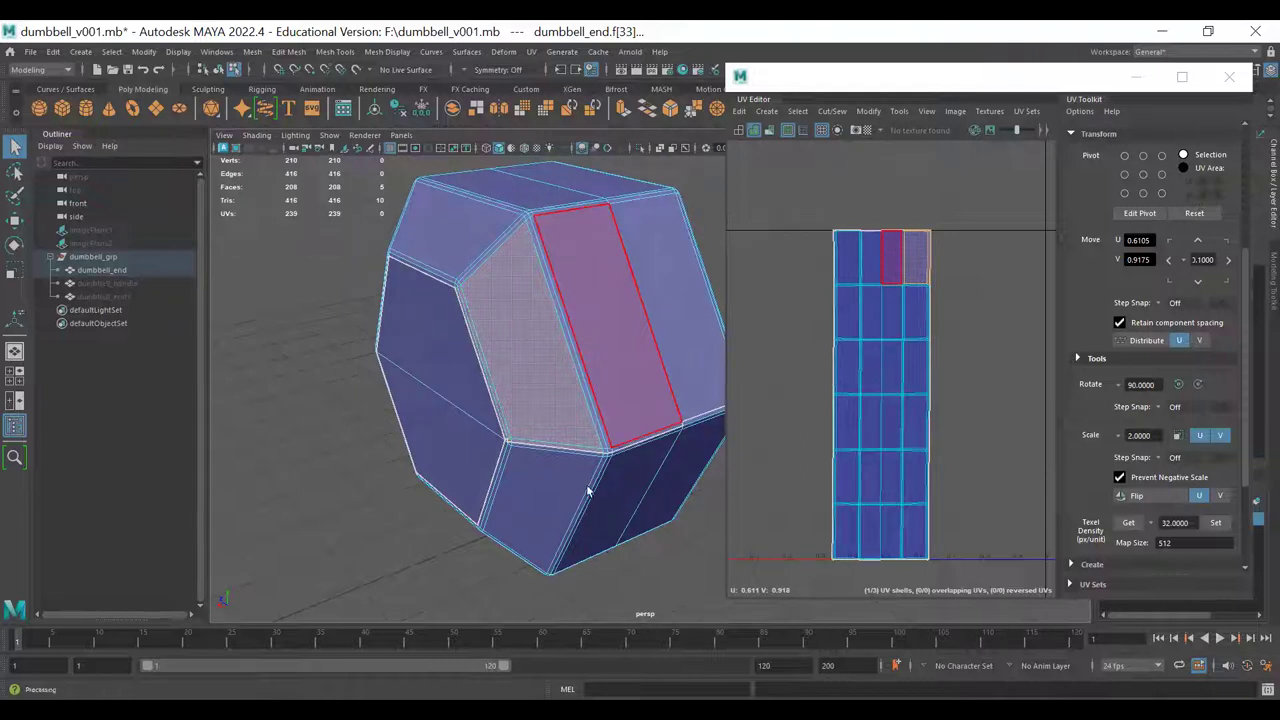
pyautogui.keyDown('alt'); pyautogui.moveTo(462, 408); pyautogui.dragTo(506, 371); pyautogui.keyUp('alt')
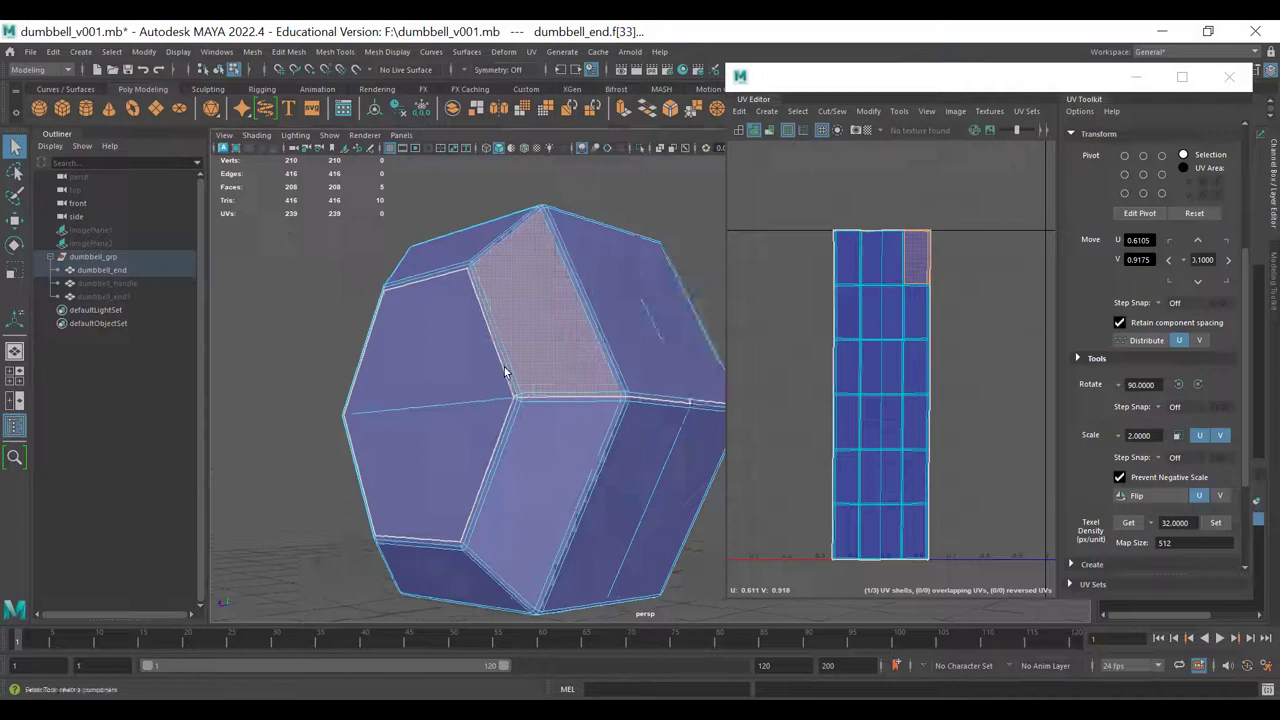
pyautogui.keyDown('alt'); pyautogui.moveTo(506, 371); pyautogui.dragTo(574, 424, button='right'); pyautogui.keyUp('alt')
pyautogui.keyDown('alt'); pyautogui.moveTo(574, 424); pyautogui.dragTo(602, 436); pyautogui.keyUp('alt')
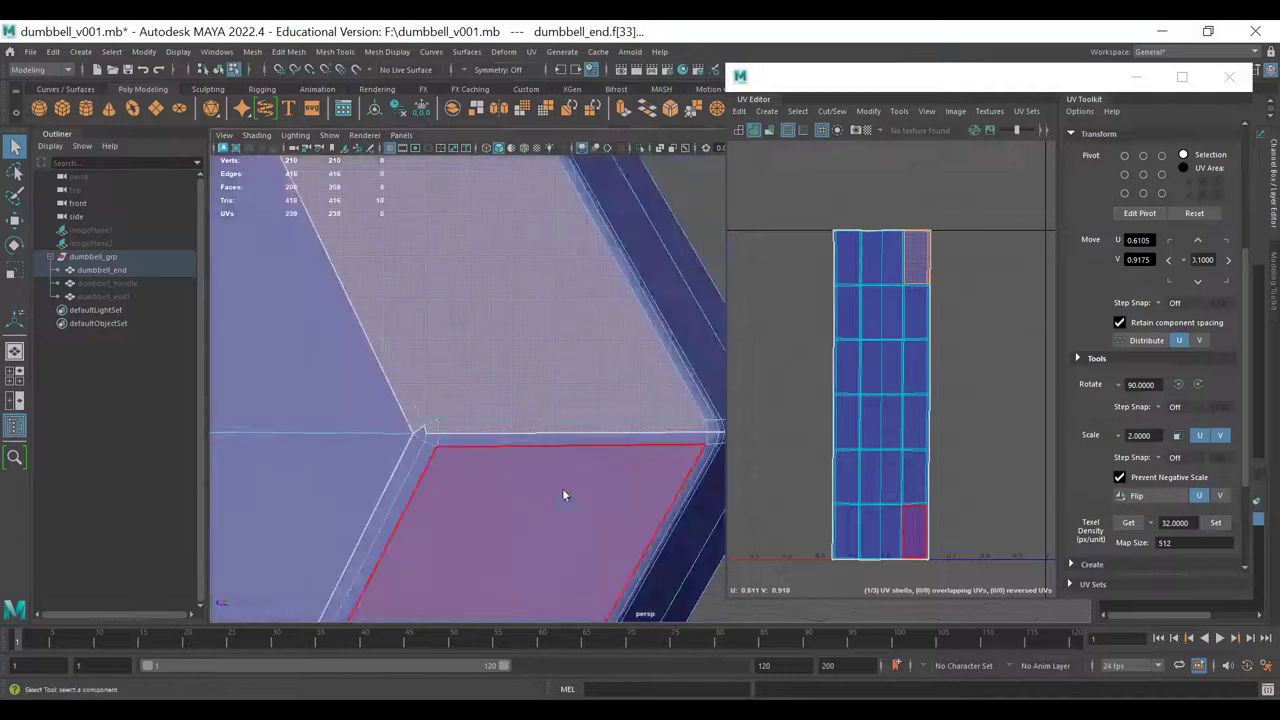
# - Select the middle edge loop along the corner ridge between two slanted side faces, running across the body shell
pyautogui.press('F10')
pyautogui.click(546, 433)
pyautogui.keyDown('alt'); pyautogui.moveTo(511, 437); pyautogui.dragTo(485, 435); pyautogui.keyUp('alt')
pyautogui.scroll(6, 826, 248)
pyautogui.keyDown('alt'); pyautogui.moveTo(828, 248); pyautogui.dragTo(788, 237, button='middle'); pyautogui.keyUp('alt')
pyautogui.keyDown('alt'); pyautogui.moveTo(994, 320); pyautogui.dragTo(763, 309, button='middle'); pyautogui.keyUp('alt')
pyautogui.keyDown('alt'); pyautogui.moveTo(836, 354); pyautogui.dragTo(908, 386, button='right'); pyautogui.keyUp('alt')
pyautogui.click(841, 352)
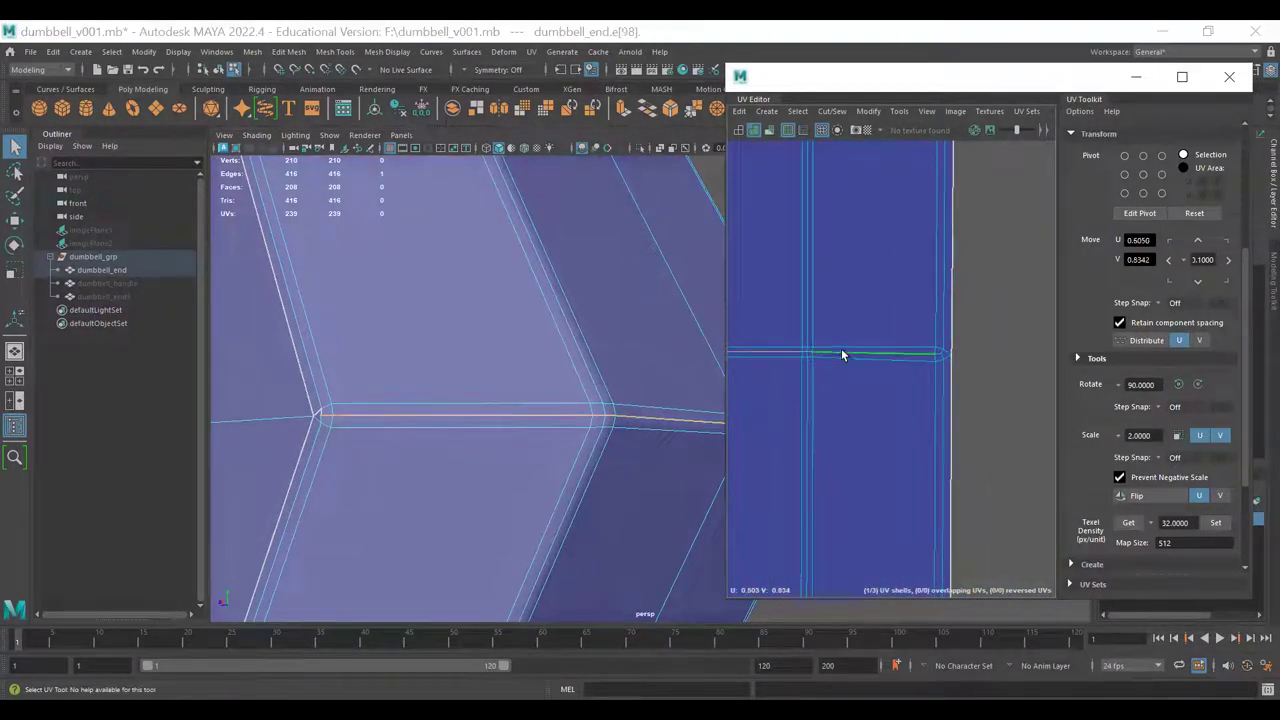
# - Add the middle edge loops of the body's other corner ridges to the selection, down to the shell's lowest row
pyautogui.scroll(-3, 926, 431)
pyautogui.keyDown('alt'); pyautogui.moveTo(843, 390); pyautogui.dragTo(912, 508, button='right'); pyautogui.keyUp('alt')
pyautogui.keyDown('shift'); pyautogui.doubleClick(959, 421); pyautogui.keyUp('shift')
pyautogui.keyDown('alt'); pyautogui.moveTo(912, 508); pyautogui.dragTo(870, 321, button='middle'); pyautogui.keyUp('alt')
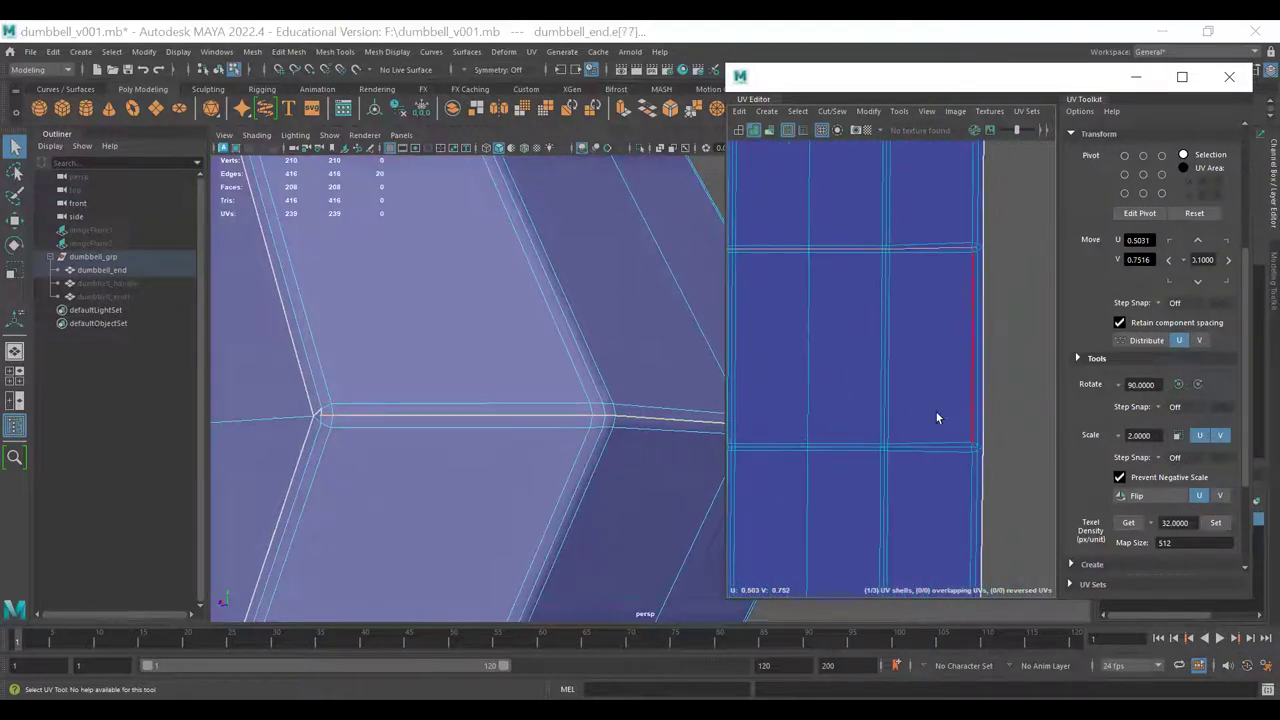
pyautogui.keyDown('shift'); pyautogui.doubleClick(941, 445); pyautogui.keyUp('shift')
pyautogui.keyDown('alt'); pyautogui.moveTo(946, 484); pyautogui.dragTo(850, 487, button='right'); pyautogui.keyUp('alt')
pyautogui.keyDown('alt'); pyautogui.moveTo(888, 498); pyautogui.dragTo(863, 326, button='middle'); pyautogui.keyUp('alt')
pyautogui.keyDown('alt'); pyautogui.moveTo(865, 422); pyautogui.dragTo(955, 436, button='right'); pyautogui.keyUp('alt')
pyautogui.keyDown('shift'); pyautogui.doubleClick(934, 407); pyautogui.keyUp('shift')
pyautogui.keyDown('alt'); pyautogui.moveTo(907, 481); pyautogui.dragTo(919, 323, button='middle'); pyautogui.keyUp('alt')
pyautogui.keyDown('shift'); pyautogui.doubleClick(833, 468); pyautogui.keyUp('shift')
pyautogui.keyDown('alt'); pyautogui.moveTo(833, 468); pyautogui.dragTo(974, 411, button='middle'); pyautogui.keyUp('alt')
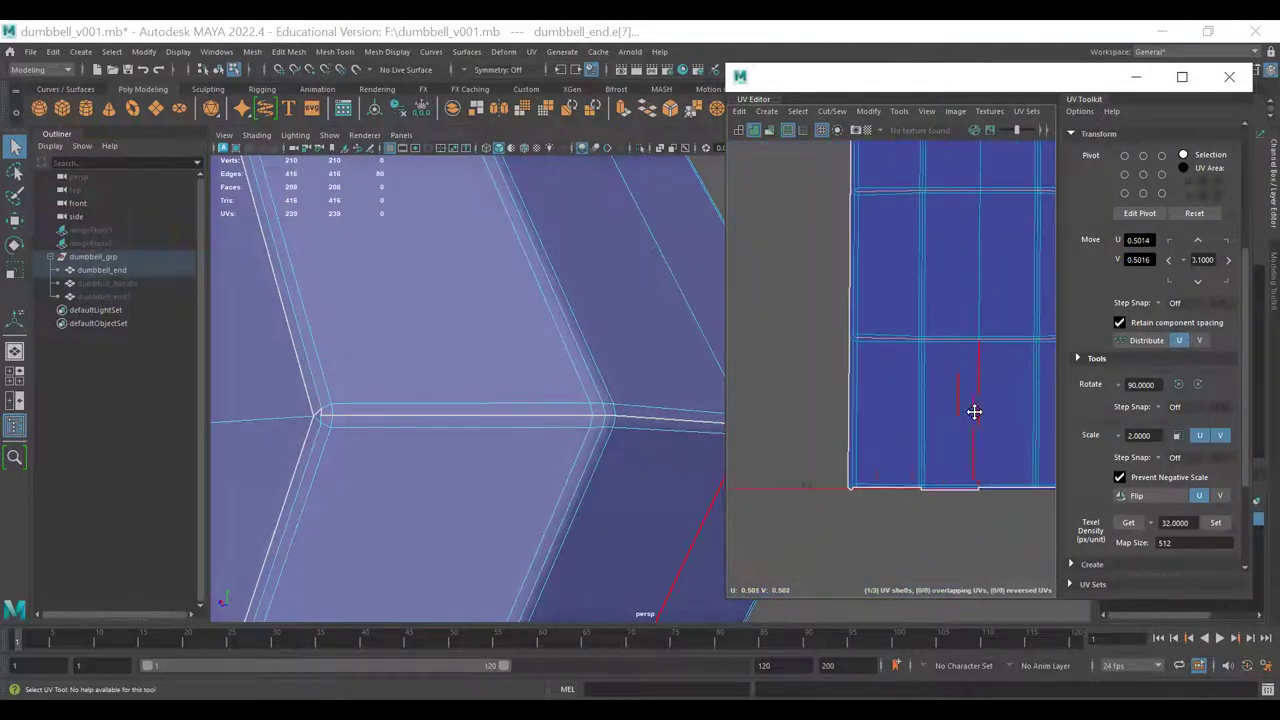
# - Show the dumbbell end in wireframe and inspect the selected corner edge loops from several sides
pyautogui.press('f')
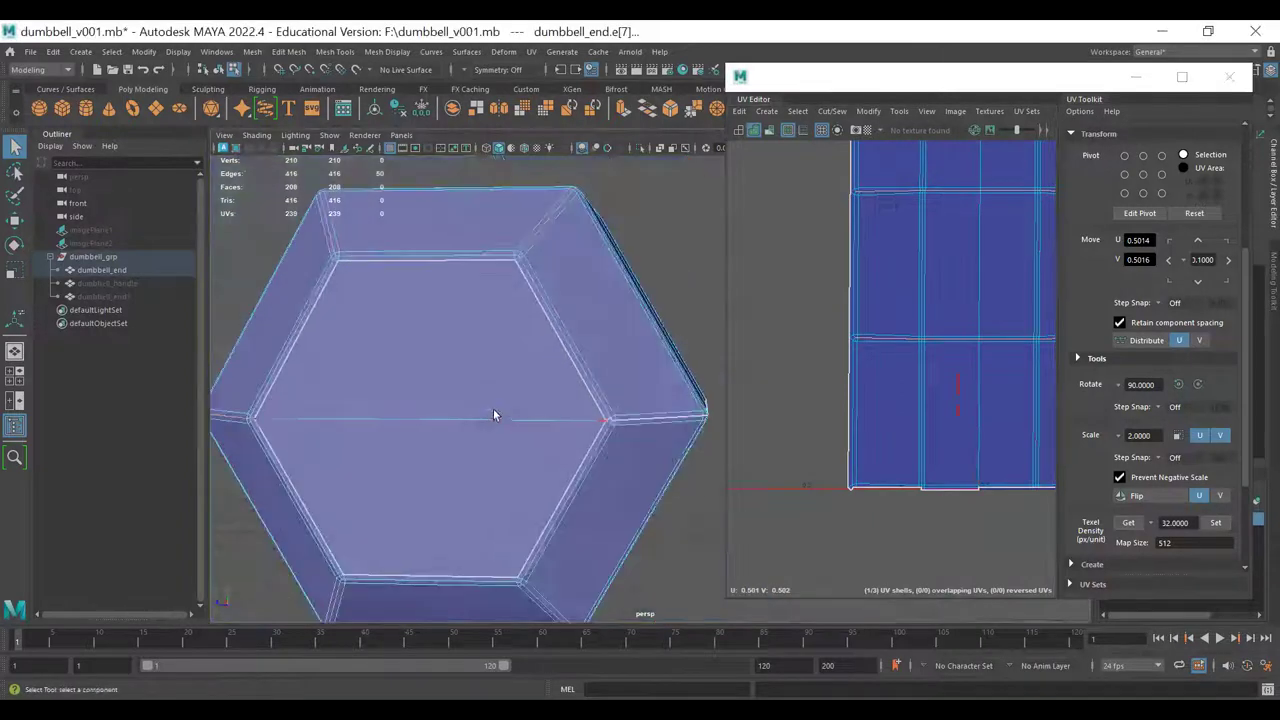
pyautogui.press('4')
pyautogui.keyDown('alt'); pyautogui.moveTo(477, 380); pyautogui.dragTo(514, 286); pyautogui.keyUp('alt')
pyautogui.keyDown('alt'); pyautogui.moveTo(613, 567); pyautogui.dragTo(551, 536); pyautogui.keyUp('alt')
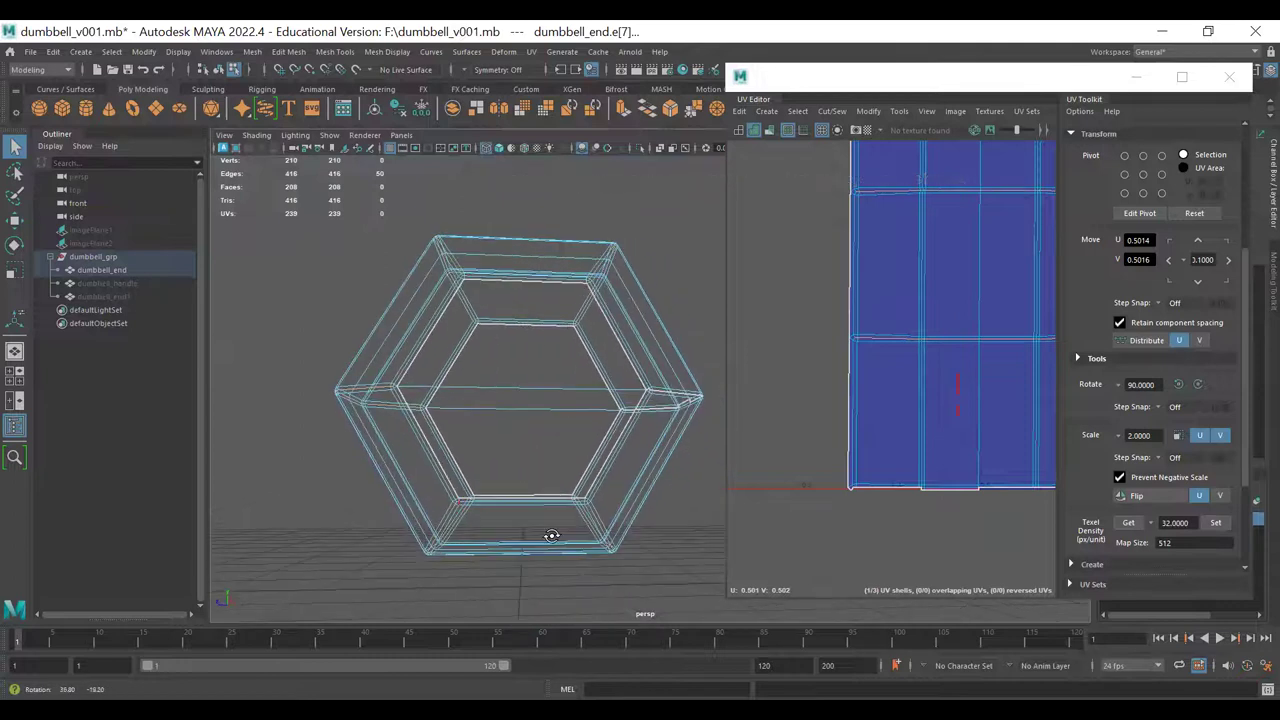
pyautogui.keyDown('alt'); pyautogui.moveTo(871, 338); pyautogui.dragTo(760, 420); pyautogui.keyUp('alt')
pyautogui.keyDown('alt'); pyautogui.moveTo(609, 543); pyautogui.dragTo(729, 461); pyautogui.keyUp('alt')
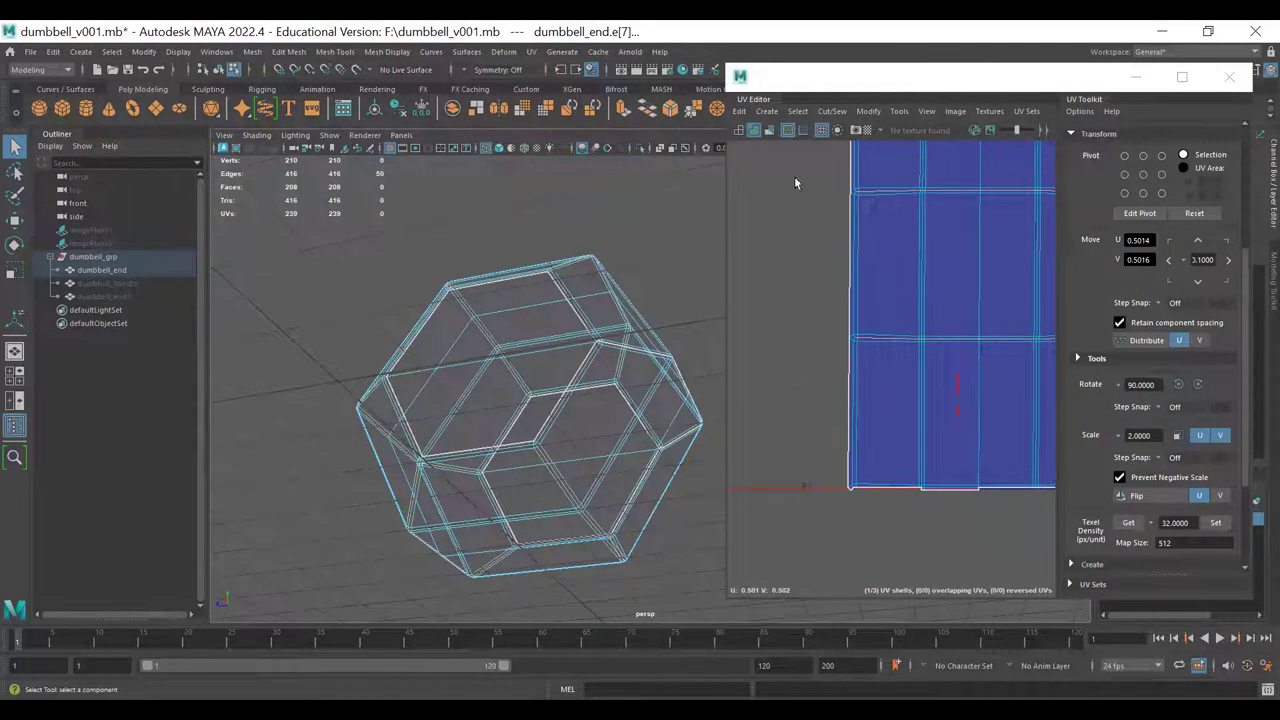
# - Maximize the UV Editor and deselect the central-band edges of the lowest selected corner loop
pyautogui.doubleClick(911, 81)
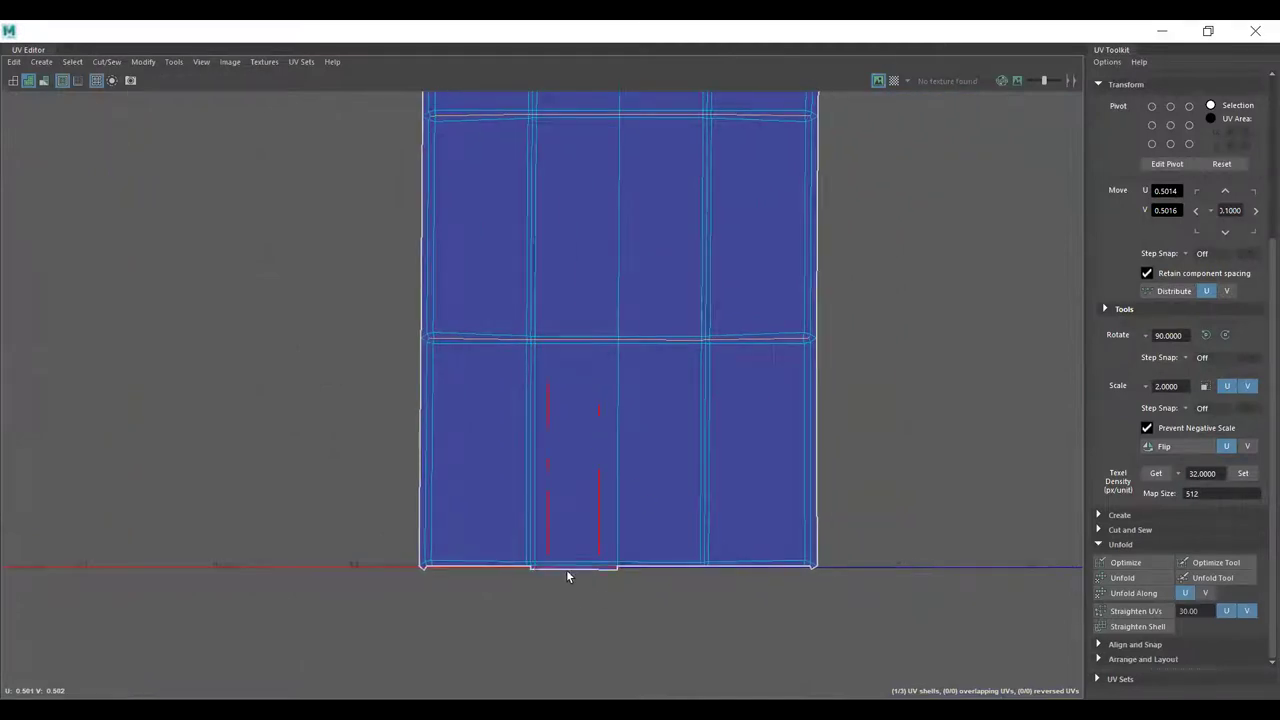
pyautogui.click(494, 345)
pyautogui.scroll(3, 586, 349)
pyautogui.click(385, 316)
pyautogui.click(410, 345)
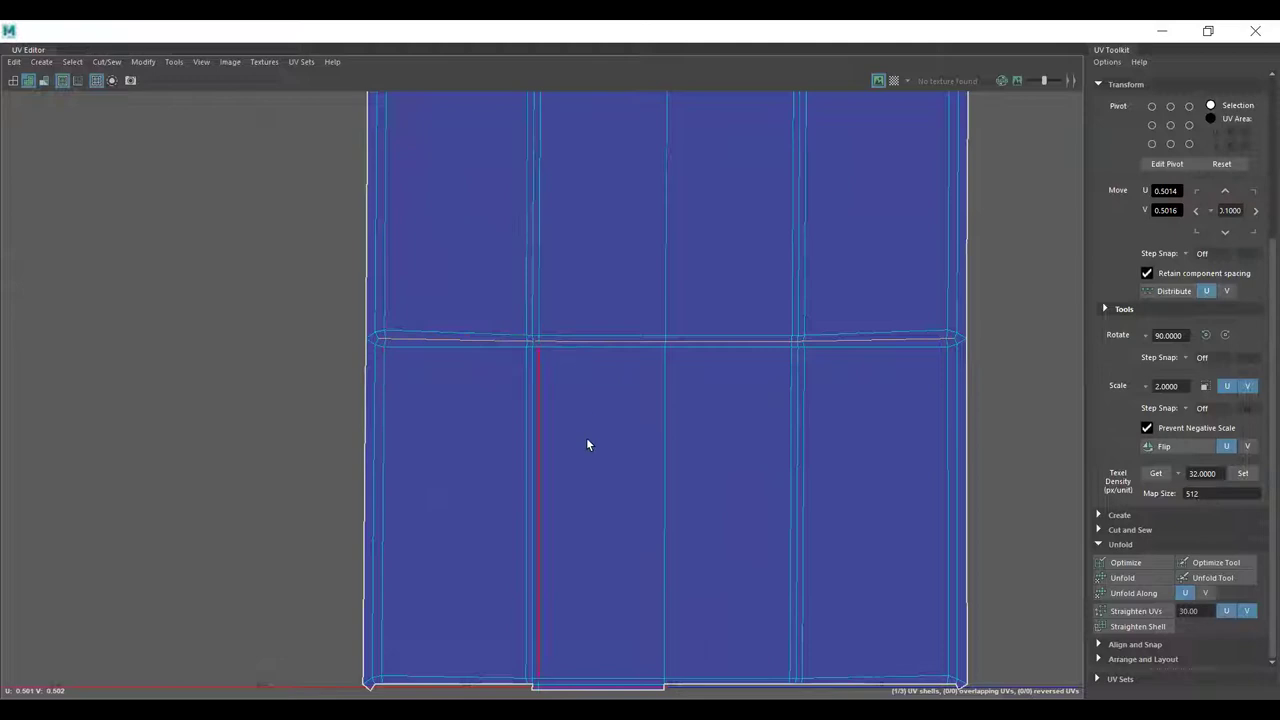
pyautogui.scroll(2, 866, 337)
pyautogui.keyDown('alt'); pyautogui.moveTo(866, 337); pyautogui.dragTo(655, 363, button='middle'); pyautogui.keyUp('alt')
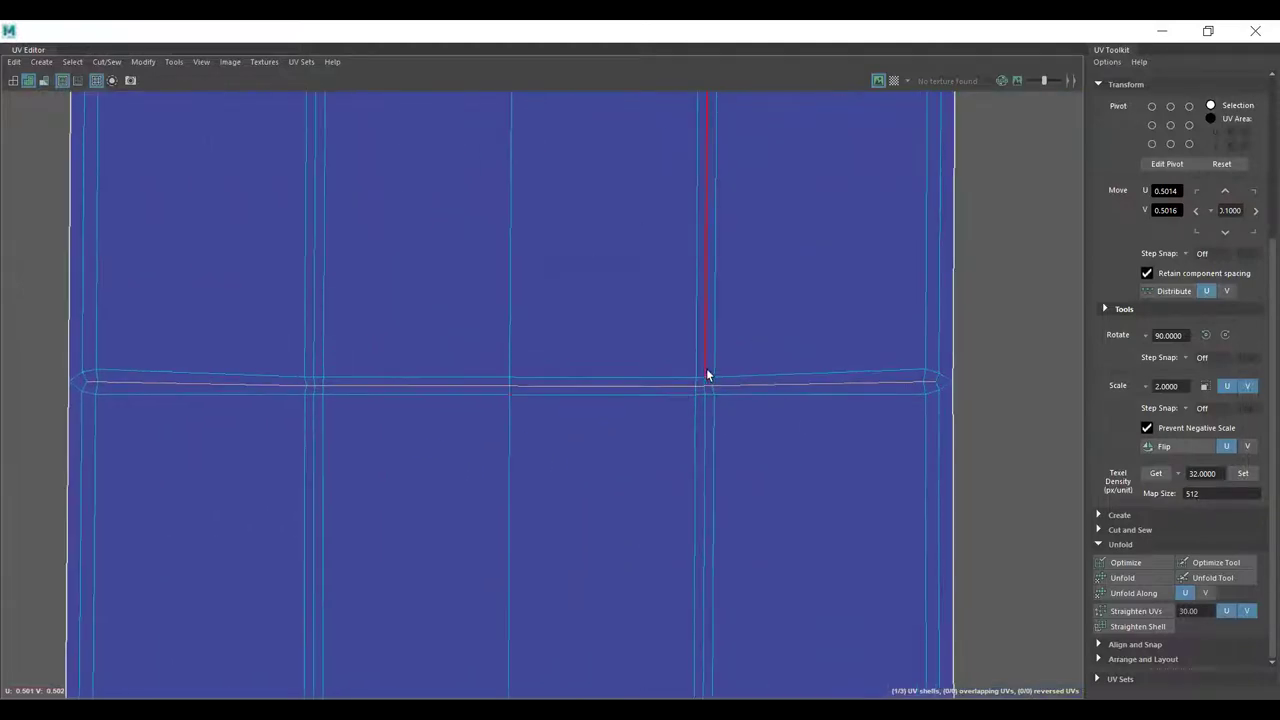
pyautogui.scroll(2, 709, 358)
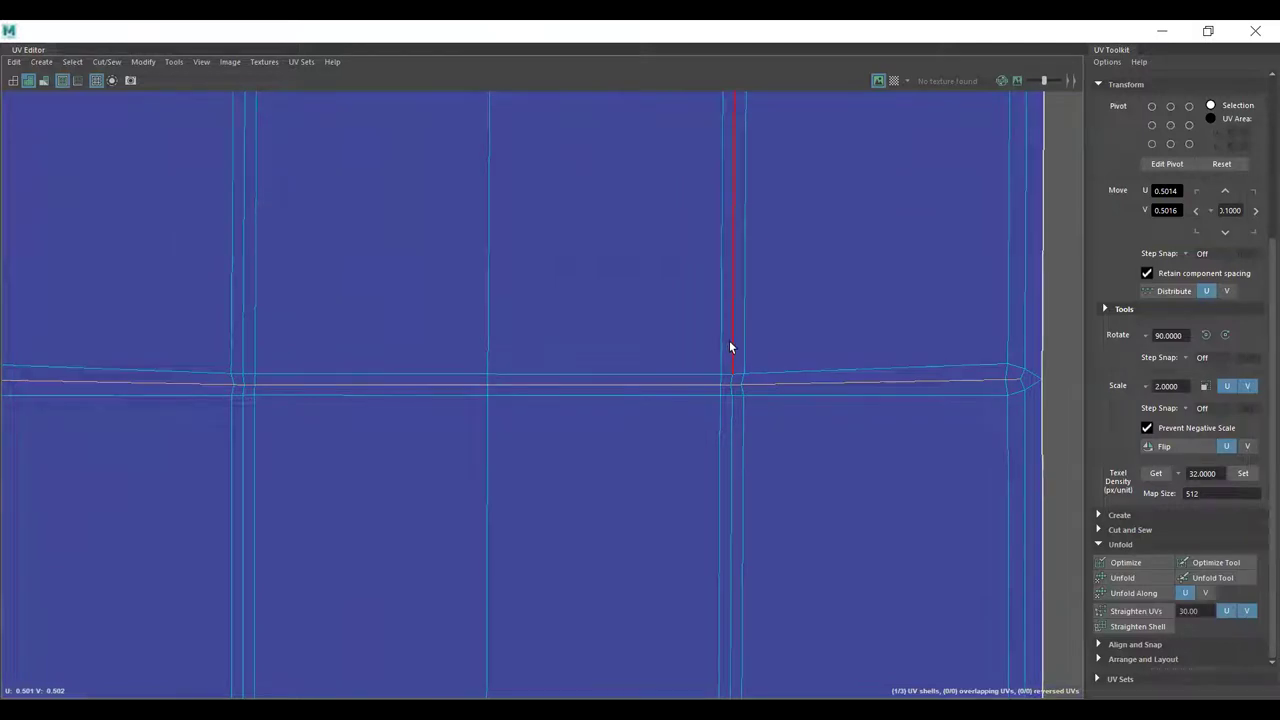
pyautogui.moveTo(727, 343); pyautogui.dragTo(248, 440)
# - Deselect the central-band edges of the remaining corner loops, keeping only the edges between the slanted side faces selected
pyautogui.scroll(-3, 740, 380)
pyautogui.keyDown('alt'); pyautogui.moveTo(721, 306); pyautogui.dragTo(697, 473, button='middle'); pyautogui.keyUp('alt')
pyautogui.keyDown('alt'); pyautogui.moveTo(681, 310); pyautogui.dragTo(679, 478, button='middle'); pyautogui.keyUp('alt')
pyautogui.moveTo(706, 404); pyautogui.dragTo(480, 462)
pyautogui.keyDown('alt'); pyautogui.moveTo(562, 268); pyautogui.dragTo(568, 454, button='middle'); pyautogui.keyUp('alt')
pyautogui.keyDown('alt'); pyautogui.moveTo(646, 252); pyautogui.dragTo(795, 284, button='right'); pyautogui.keyUp('alt')
pyautogui.keyDown('alt'); pyautogui.moveTo(795, 290); pyautogui.dragTo(783, 360, button='middle'); pyautogui.keyUp('alt')
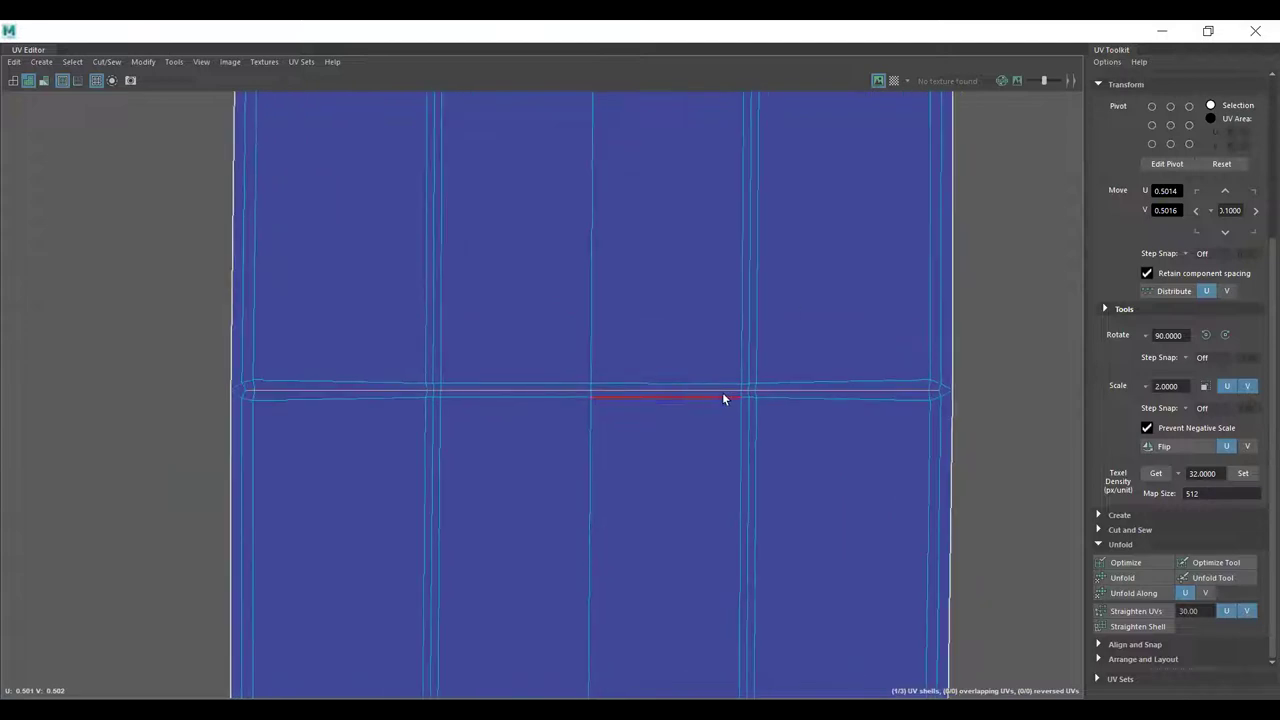
pyautogui.moveTo(748, 378); pyautogui.dragTo(435, 427)
pyautogui.keyDown('alt'); pyautogui.moveTo(423, 420); pyautogui.dragTo(534, 377, button='right'); pyautogui.keyUp('alt')
pyautogui.keyDown('alt'); pyautogui.moveTo(534, 377); pyautogui.dragTo(572, 417, button='middle'); pyautogui.keyUp('alt')
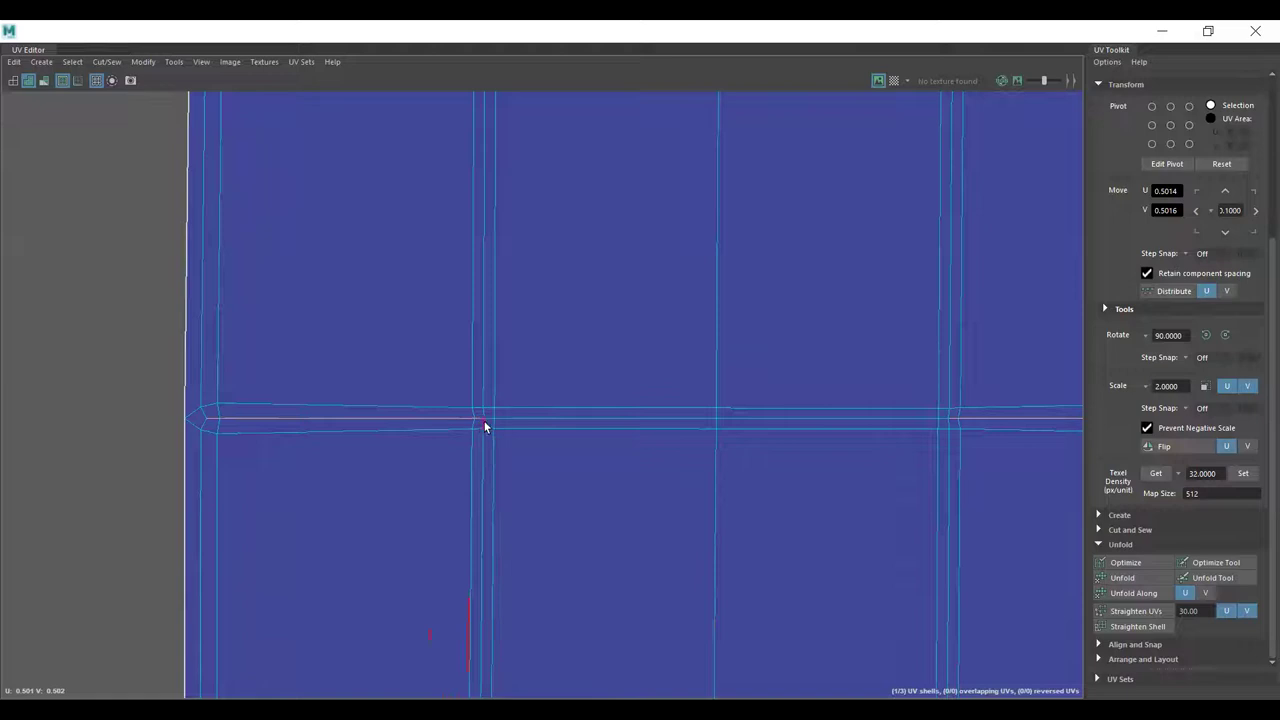
pyautogui.keyDown('alt'); pyautogui.moveTo(757, 245); pyautogui.dragTo(667, 640, button='middle'); pyautogui.keyUp('alt')
pyautogui.scroll(-1, 666, 240)
pyautogui.moveTo(835, 183); pyautogui.dragTo(426, 237)
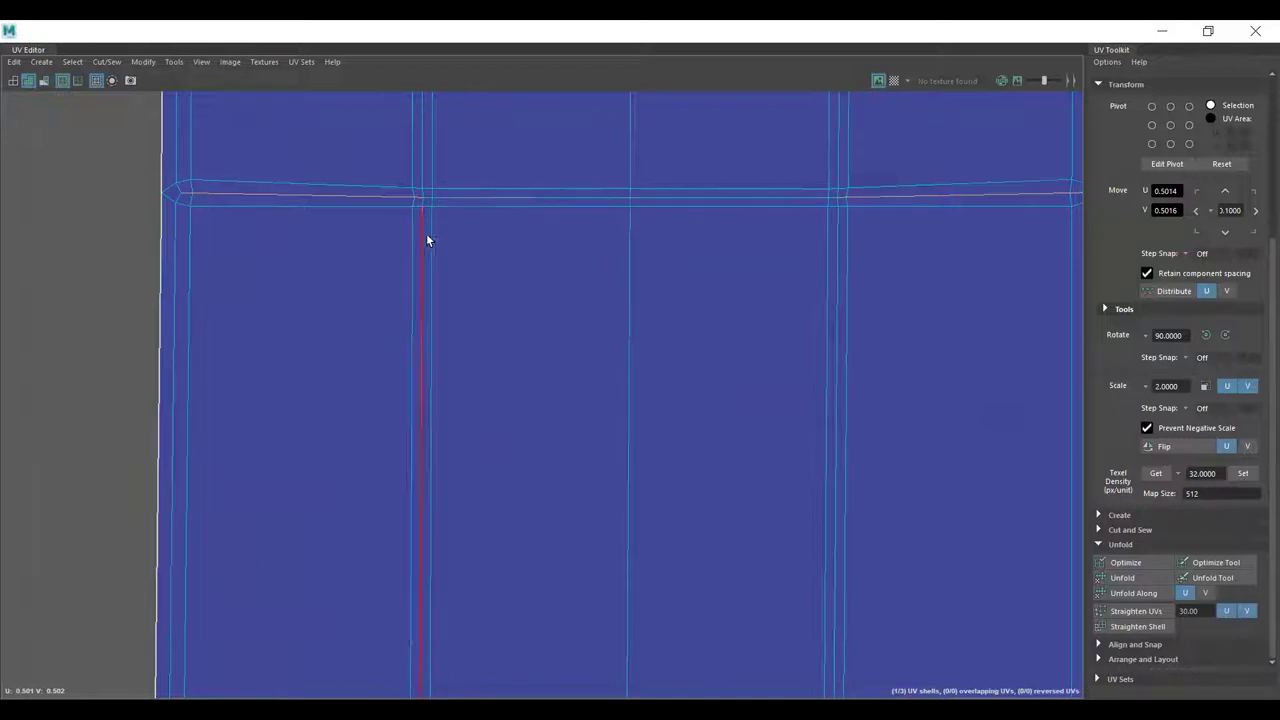
pyautogui.scroll(-3, 237, 297)
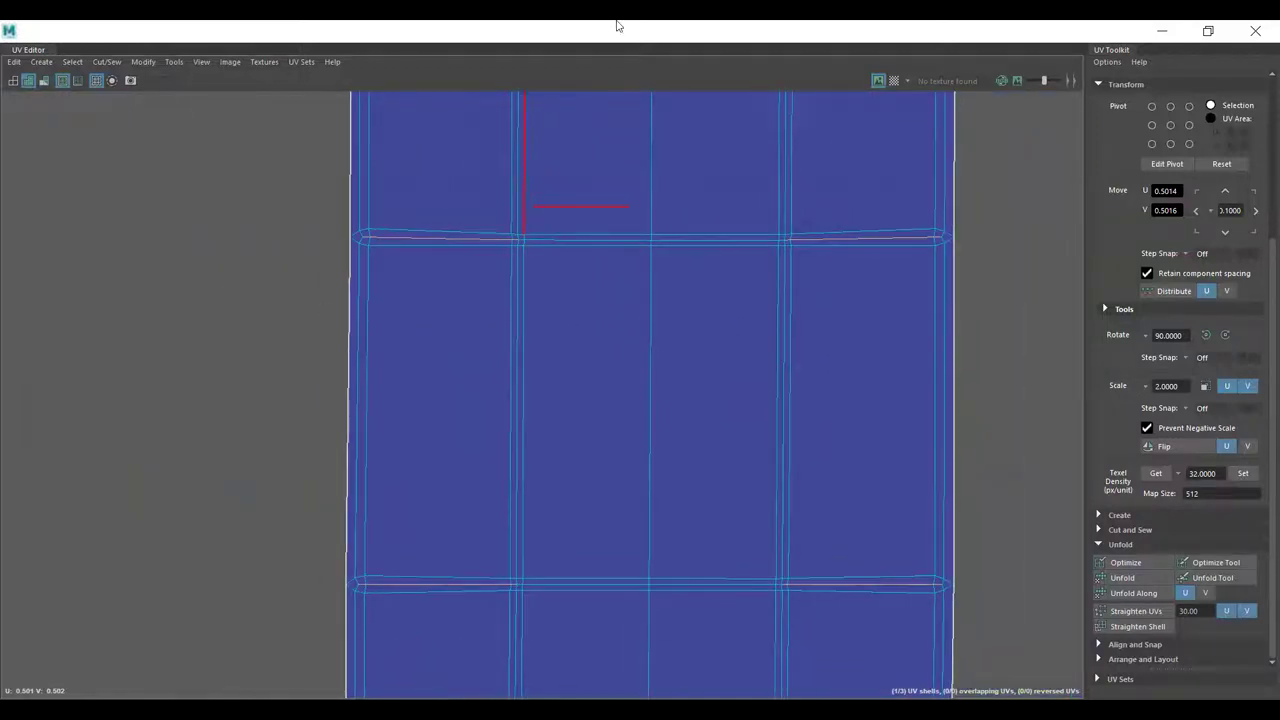
# - Add the short bevel edges at the left tip of a lower corner ridge to the edge selection
pyautogui.keyDown('alt'); pyautogui.moveTo(650, 500); pyautogui.dragTo(623, 335, button='middle'); pyautogui.keyUp('alt')
pyautogui.keyDown('alt'); pyautogui.moveTo(710, 432); pyautogui.dragTo(602, 509, button='right'); pyautogui.keyUp('alt')
pyautogui.keyDown('alt'); pyautogui.moveTo(668, 563); pyautogui.dragTo(606, 194, button='middle'); pyautogui.keyUp('alt')
pyautogui.keyDown('alt'); pyautogui.moveTo(593, 440); pyautogui.dragTo(598, 208, button='middle'); pyautogui.keyUp('alt')
pyautogui.keyDown('alt'); pyautogui.moveTo(649, 506); pyautogui.dragTo(664, 367, button='middle'); pyautogui.keyUp('alt')
pyautogui.keyDown('alt'); pyautogui.moveTo(363, 480); pyautogui.dragTo(520, 418, button='right'); pyautogui.keyUp('alt')
pyautogui.keyDown('alt'); pyautogui.moveTo(564, 355); pyautogui.dragTo(548, 620, button='middle'); pyautogui.keyUp('alt')
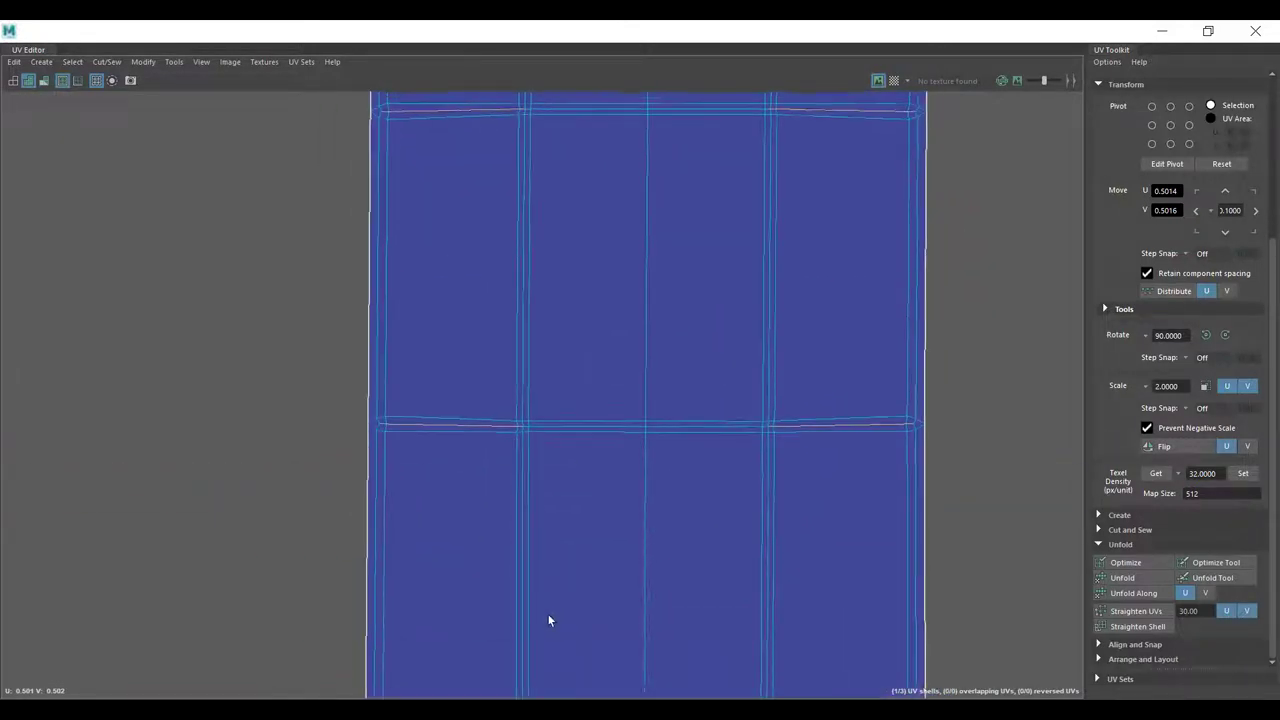
pyautogui.keyDown('alt'); pyautogui.moveTo(285, 422); pyautogui.dragTo(588, 502, button='right'); pyautogui.keyUp('alt')
pyautogui.keyDown('alt'); pyautogui.moveTo(445, 446); pyautogui.dragTo(874, 516, button='right'); pyautogui.keyUp('alt')
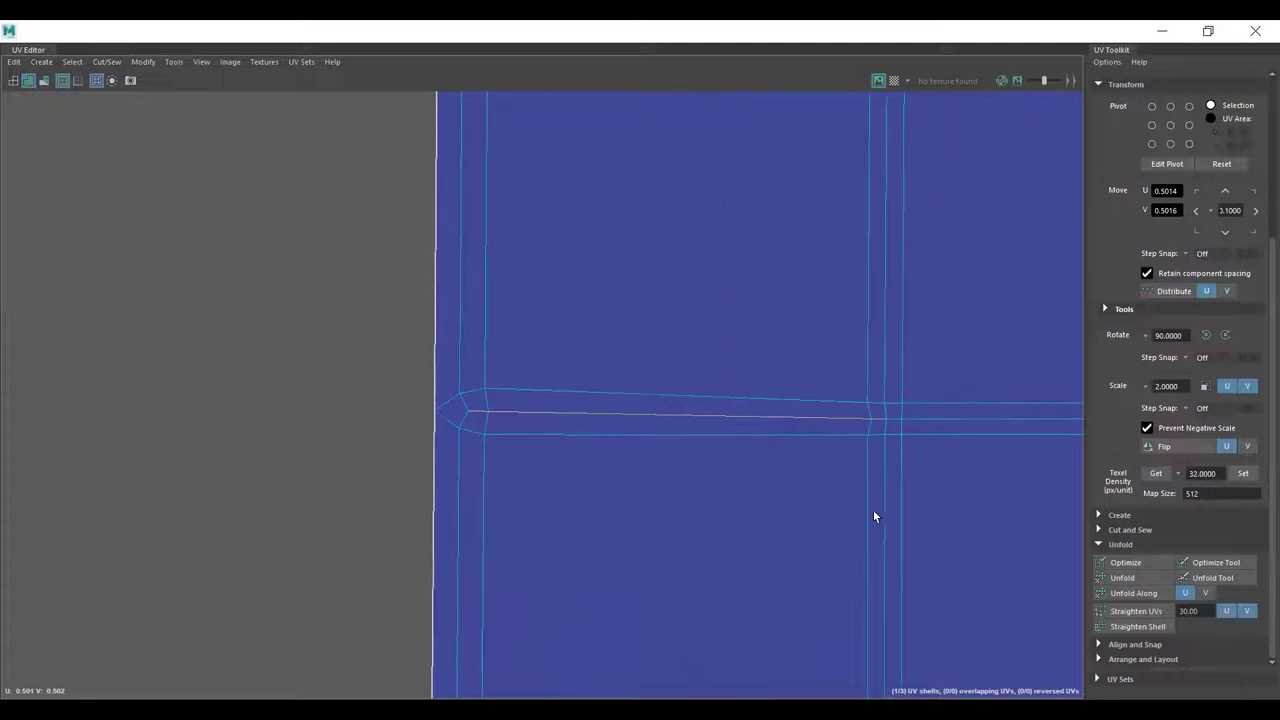
pyautogui.click(473, 412)
pyautogui.keyDown('shift'); pyautogui.click(464, 420); pyautogui.keyUp('shift')
pyautogui.keyDown('shift'); pyautogui.click(450, 421); pyautogui.keyUp('shift')
# - Add the short bevel edges at the right tips of the corner ridges to the edge selection
pyautogui.keyDown('alt'); pyautogui.moveTo(820, 434); pyautogui.dragTo(58, 490, button='middle'); pyautogui.keyUp('alt')
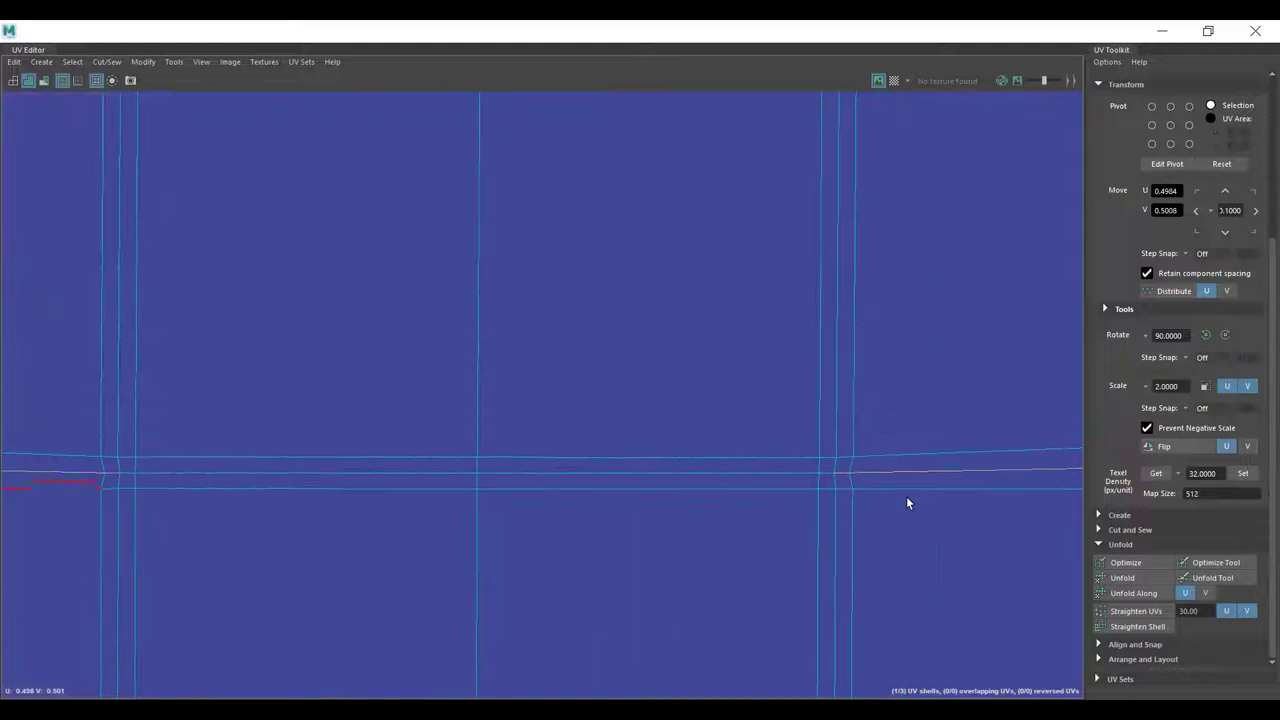
pyautogui.keyDown('alt'); pyautogui.moveTo(908, 499); pyautogui.dragTo(222, 453, button='middle'); pyautogui.keyUp('alt')
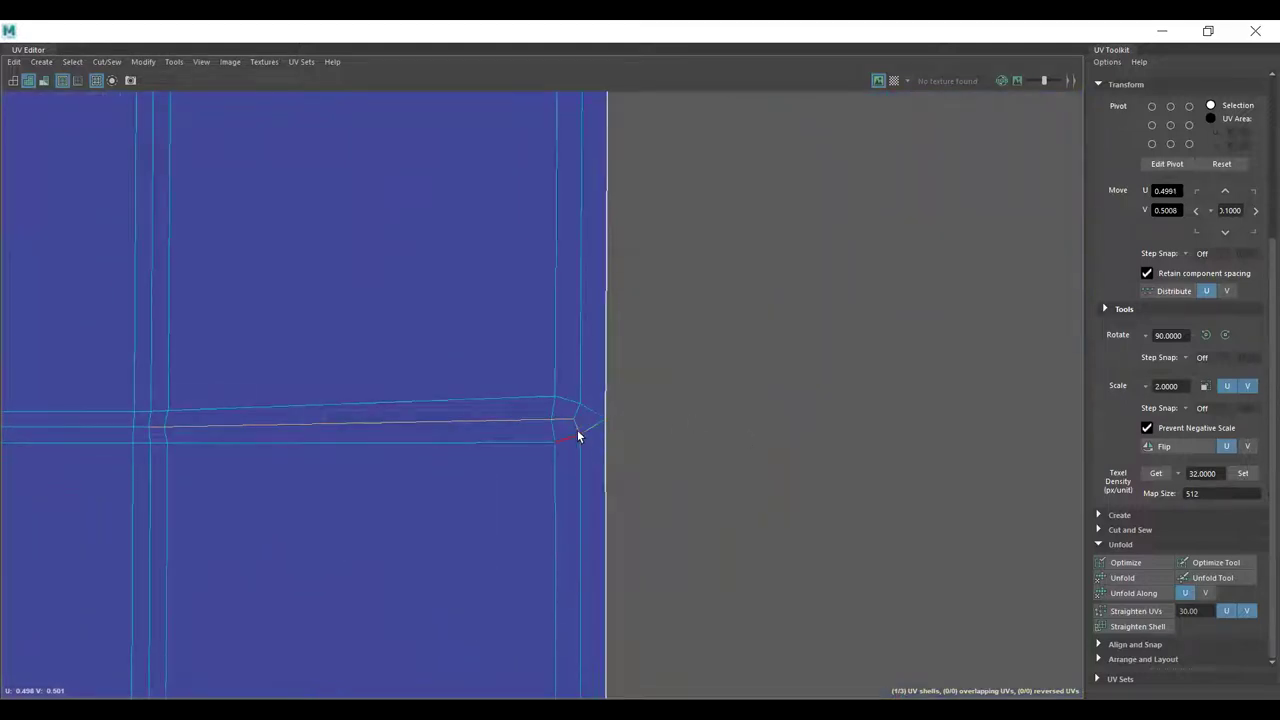
pyautogui.scroll(-2, 651, 425)
pyautogui.keyDown('alt'); pyautogui.moveTo(512, 430); pyautogui.dragTo(528, 698, button='middle'); pyautogui.keyUp('alt')
pyautogui.keyDown('alt'); pyautogui.moveTo(624, 256); pyautogui.dragTo(637, 517, button='middle'); pyautogui.keyUp('alt')
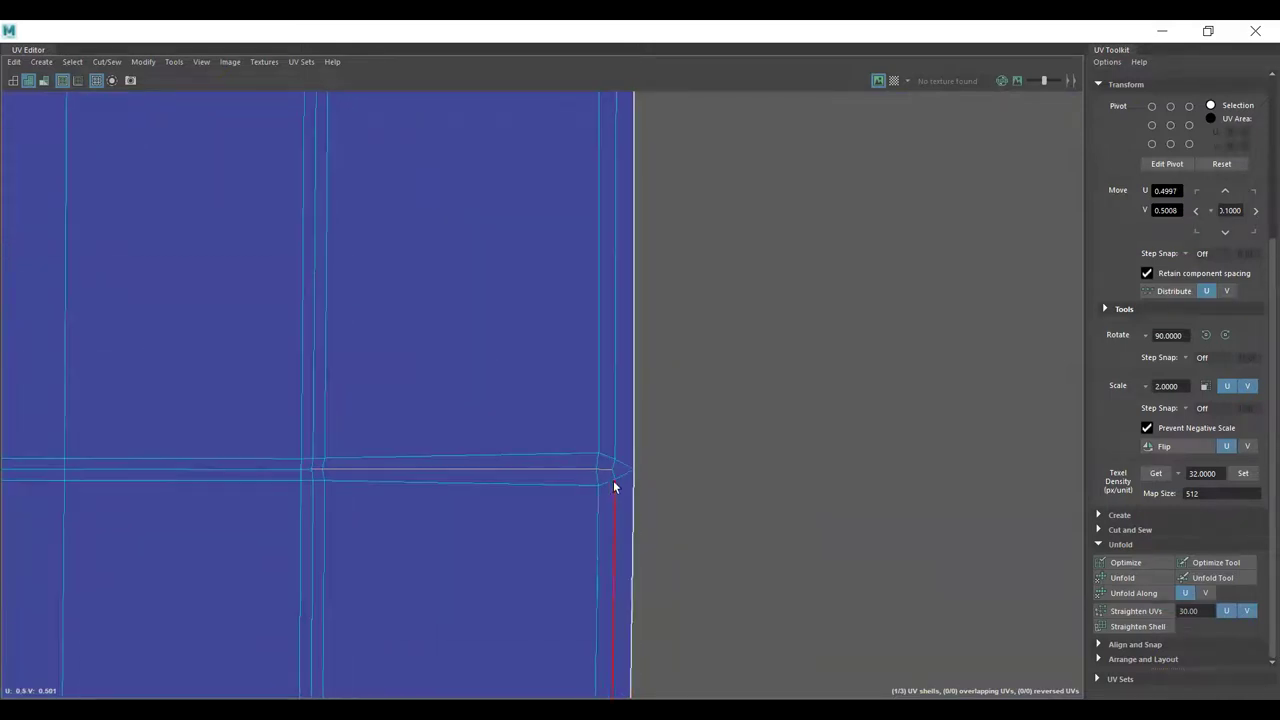
pyautogui.keyDown('alt'); pyautogui.moveTo(663, 391); pyautogui.dragTo(635, 455, button='middle'); pyautogui.keyUp('alt')
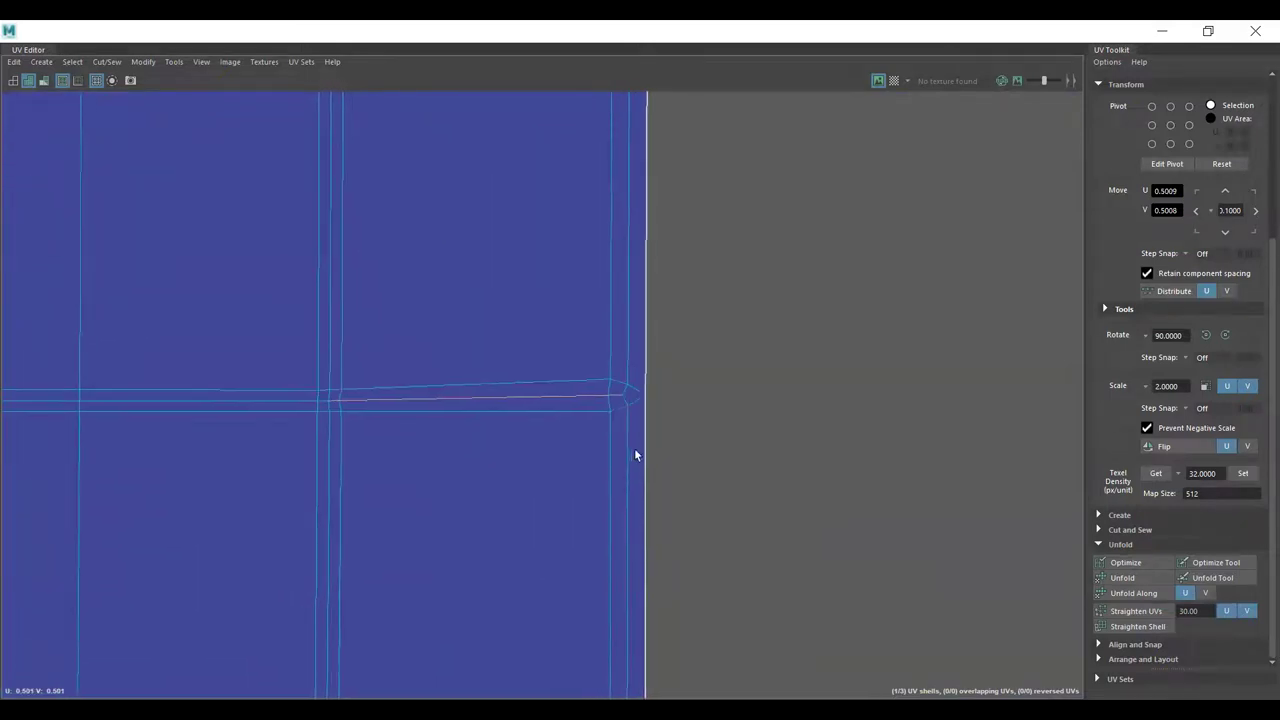
pyautogui.keyDown('alt'); pyautogui.moveTo(649, 409); pyautogui.dragTo(635, 385, button='middle'); pyautogui.keyUp('alt')
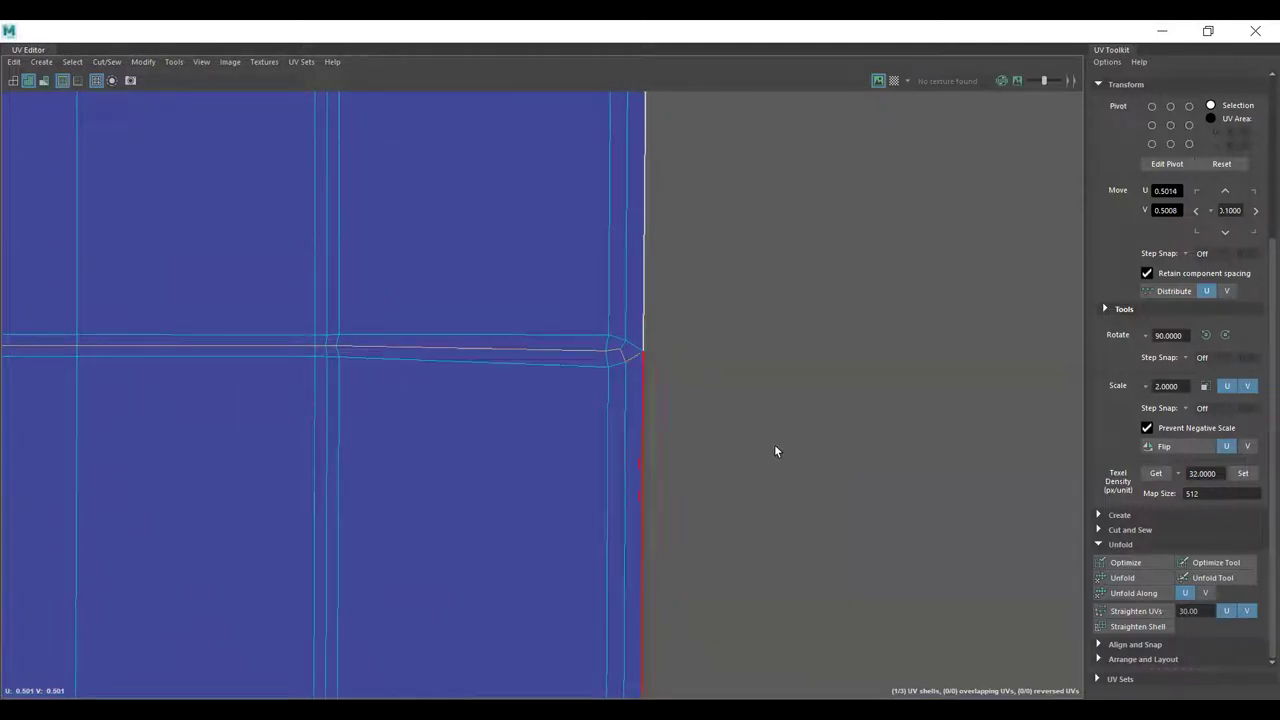
# - Add the short bevel edges at the left tip of an upper corner ridge to the edge selection
pyautogui.scroll(-2, 429, 400)
pyautogui.keyDown('alt'); pyautogui.moveTo(453, 335); pyautogui.dragTo(377, 655, button='middle'); pyautogui.keyUp('alt')
pyautogui.keyDown('alt'); pyautogui.moveTo(394, 501); pyautogui.dragTo(704, 123, button='middle'); pyautogui.keyUp('alt')
pyautogui.keyDown('alt'); pyautogui.moveTo(381, 397); pyautogui.dragTo(689, 435, button='middle'); pyautogui.keyUp('alt')
pyautogui.keyDown('alt'); pyautogui.moveTo(689, 435); pyautogui.dragTo(951, 534, button='right'); pyautogui.keyUp('alt')
pyautogui.keyDown('alt'); pyautogui.moveTo(746, 449); pyautogui.dragTo(577, 446, button='middle'); pyautogui.keyUp('alt')
pyautogui.keyDown('shift'); pyautogui.click(608, 400); pyautogui.keyUp('shift')
pyautogui.keyDown('shift'); pyautogui.click(596, 402); pyautogui.keyUp('shift')
# - Add the short bevel edges at the left tips of the remaining corner ridges to the edge selection
pyautogui.keyDown('alt'); pyautogui.moveTo(648, 432); pyautogui.dragTo(566, 352, button='right'); pyautogui.keyUp('alt')
pyautogui.keyDown('alt'); pyautogui.moveTo(566, 352); pyautogui.dragTo(407, 26, button='middle'); pyautogui.keyUp('alt')
pyautogui.keyDown('alt'); pyautogui.moveTo(476, 555); pyautogui.dragTo(558, 281, button='middle'); pyautogui.keyUp('alt')
pyautogui.keyDown('shift'); pyautogui.click(534, 286); pyautogui.keyUp('shift')
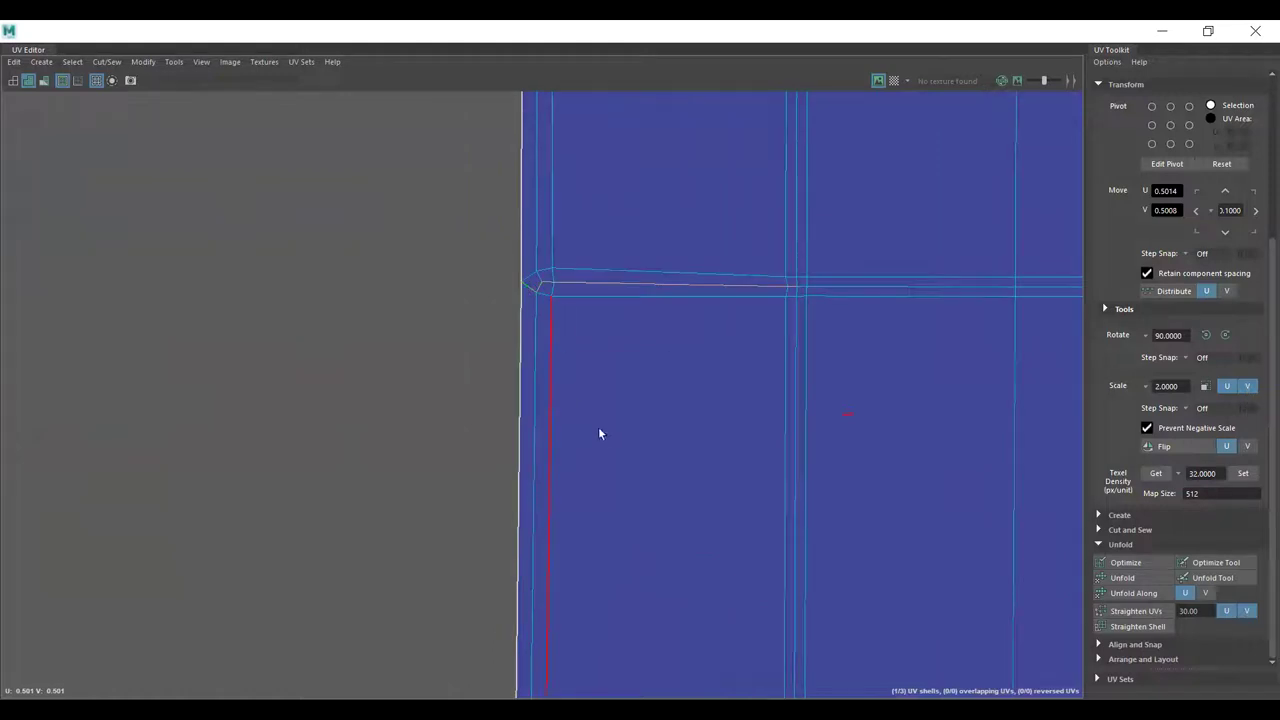
pyautogui.keyDown('alt'); pyautogui.moveTo(600, 434); pyautogui.dragTo(530, 60, button='middle'); pyautogui.keyUp('alt')
pyautogui.keyDown('alt'); pyautogui.moveTo(520, 586); pyautogui.dragTo(535, 437, button='middle'); pyautogui.keyUp('alt')
pyautogui.keyDown('alt'); pyautogui.moveTo(474, 289); pyautogui.dragTo(449, 316, button='middle'); pyautogui.keyUp('alt')
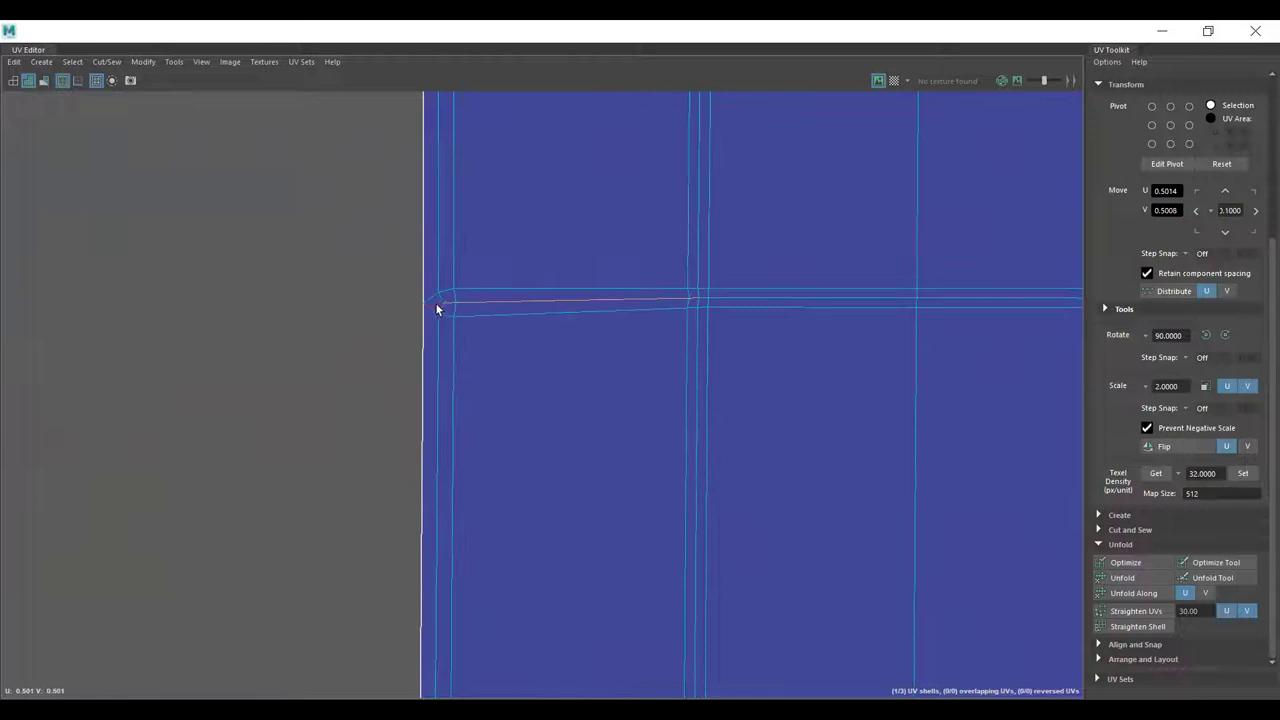
pyautogui.keyDown('alt'); pyautogui.moveTo(543, 506); pyautogui.dragTo(489, 360, button='middle'); pyautogui.keyUp('alt')
pyautogui.keyDown('alt'); pyautogui.moveTo(509, 599); pyautogui.dragTo(498, 186, button='middle'); pyautogui.keyUp('alt')
pyautogui.keyDown('alt'); pyautogui.moveTo(696, 360); pyautogui.dragTo(497, 652, button='middle'); pyautogui.keyUp('alt')
# - Cut the UVs along the selected corner-ridge edges between the slanted side faces
pyautogui.keyDown('alt'); pyautogui.moveTo(986, 570); pyautogui.dragTo(743, 398, button='right'); pyautogui.keyUp('alt')
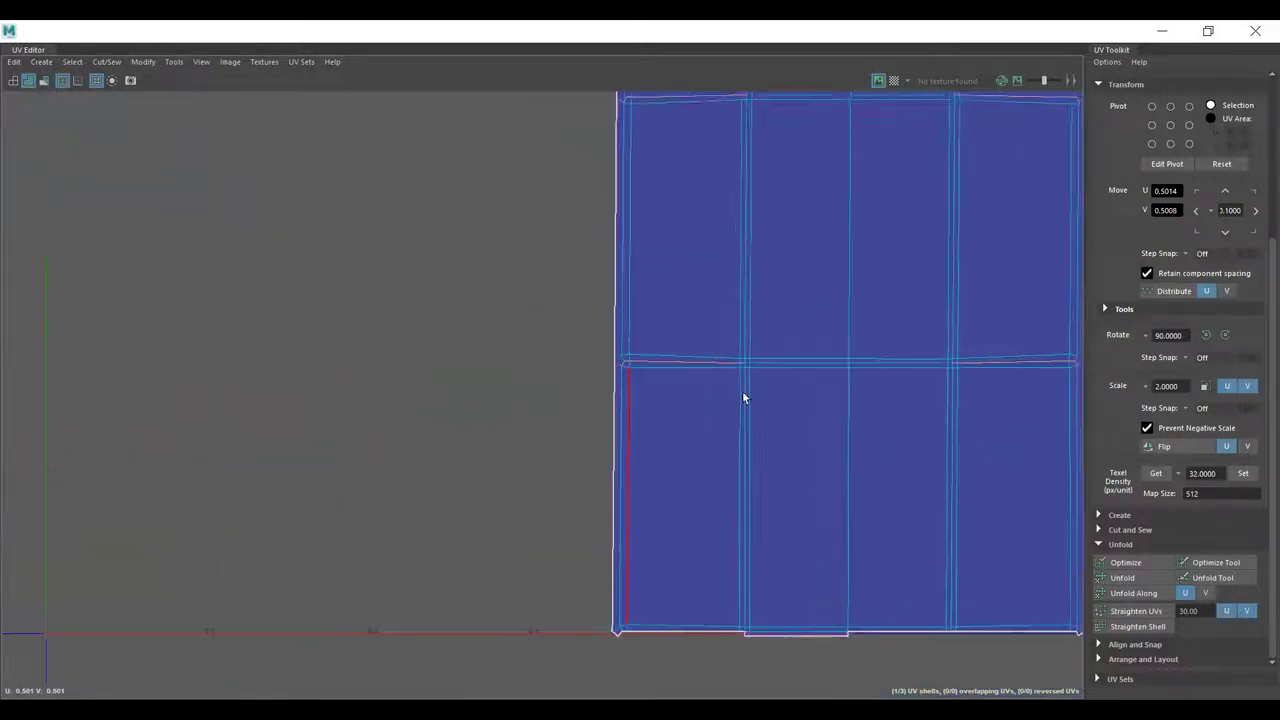
pyautogui.scroll(-2, 743, 398)
pyautogui.keyDown('alt'); pyautogui.moveTo(863, 395); pyautogui.dragTo(687, 421, button='middle'); pyautogui.keyUp('alt')
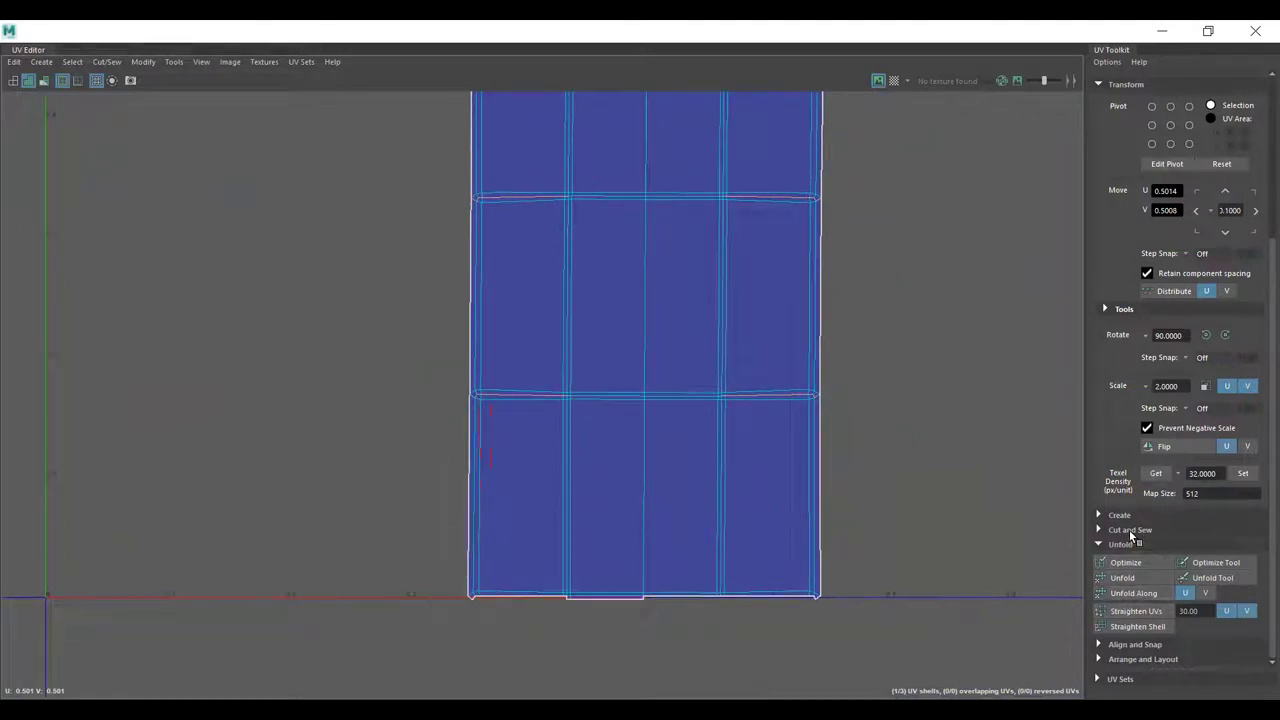
pyautogui.click(1130, 530)
pyautogui.click(1132, 567)
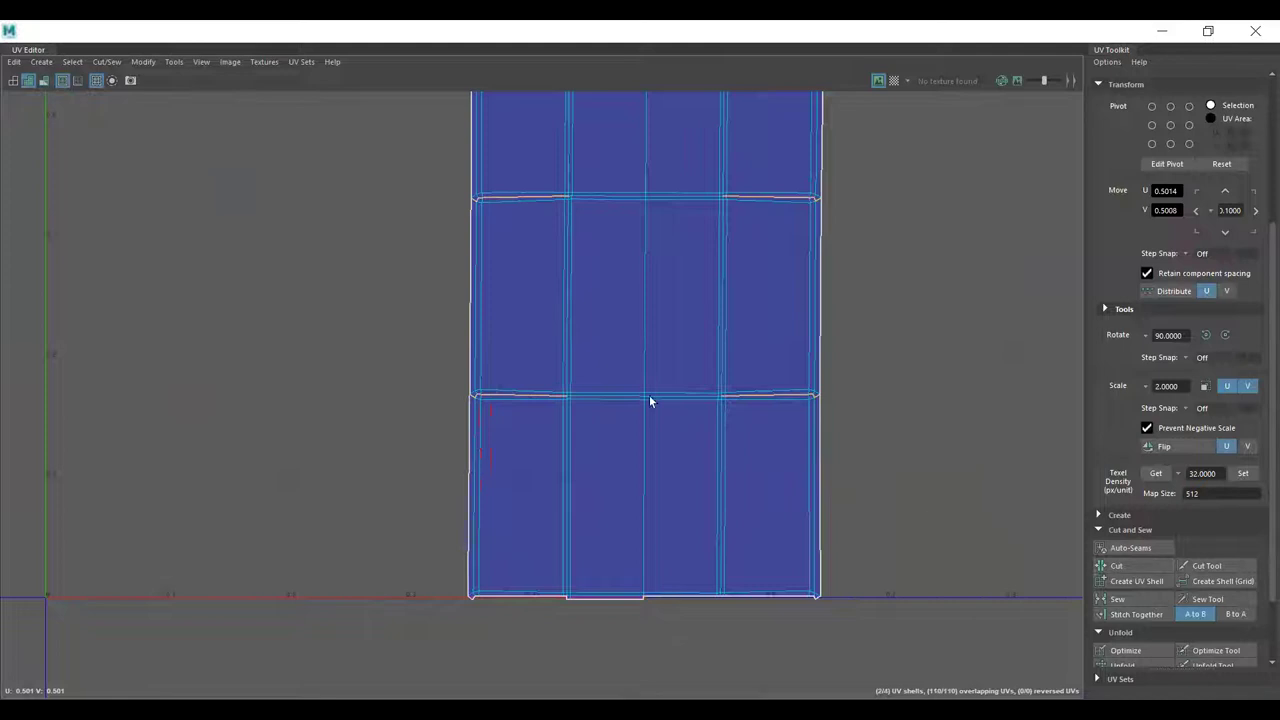
# - Select the edge along the narrow strip protruding from the central band at the shell's lower end
pyautogui.keyDown('alt'); pyautogui.moveTo(564, 526); pyautogui.dragTo(514, 402, button='middle'); pyautogui.keyUp('alt')
pyautogui.keyDown('alt'); pyautogui.moveTo(514, 402); pyautogui.dragTo(1000, 596, button='right'); pyautogui.keyUp('alt')
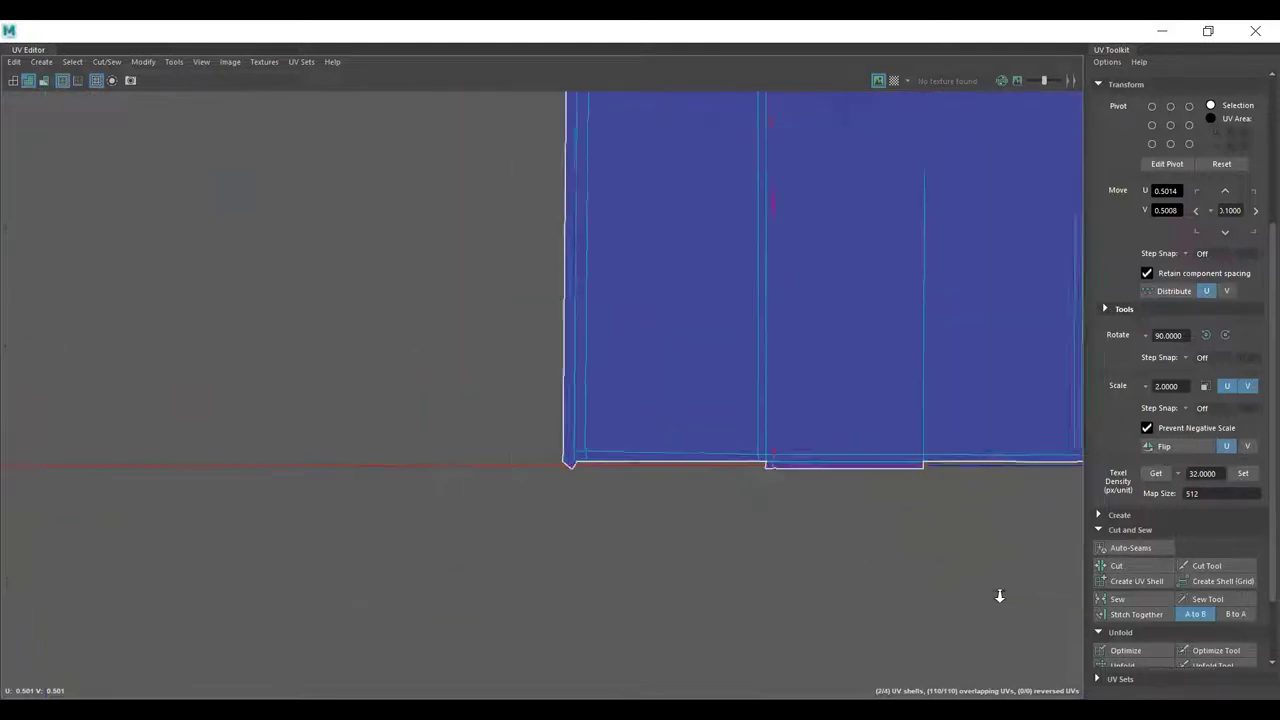
pyautogui.keyDown('alt'); pyautogui.moveTo(901, 408); pyautogui.dragTo(463, 400, button='middle'); pyautogui.keyUp('alt')
pyautogui.keyDown('alt'); pyautogui.moveTo(463, 400); pyautogui.dragTo(492, 424, button='right'); pyautogui.keyUp('alt')
pyautogui.keyDown('alt'); pyautogui.moveTo(332, 428); pyautogui.dragTo(362, 414, button='right'); pyautogui.keyUp('alt')
pyautogui.click(412, 424)
# - Examine the notch in the central band at the shell's upper end against the protruding strip at its lower end
pyautogui.keyDown('alt'); pyautogui.moveTo(771, 506); pyautogui.dragTo(263, 449, button='right'); pyautogui.keyUp('alt')
pyautogui.keyDown('alt'); pyautogui.moveTo(715, 455); pyautogui.dragTo(4, 314, button='right'); pyautogui.keyUp('alt')
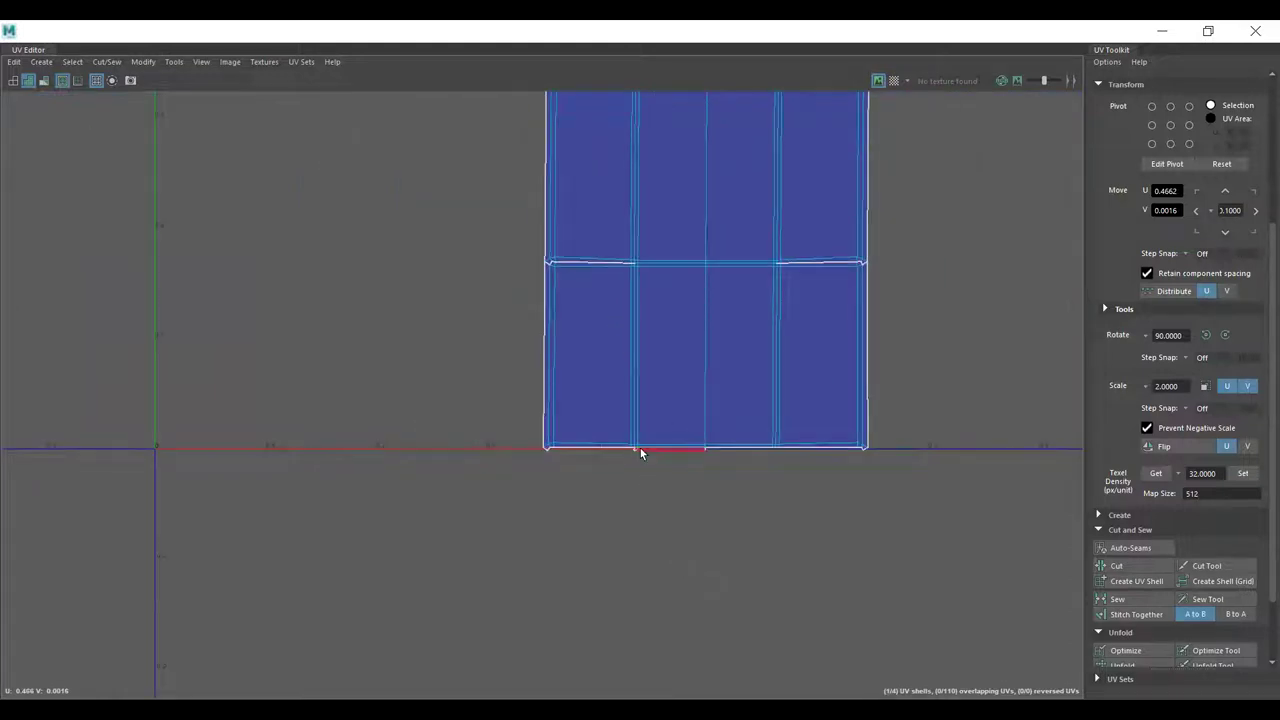
pyautogui.keyDown('alt'); pyautogui.moveTo(606, 317); pyautogui.dragTo(601, 683, button='middle'); pyautogui.keyUp('alt')
pyautogui.keyDown('alt'); pyautogui.moveTo(649, 186); pyautogui.dragTo(612, 482, button='middle'); pyautogui.keyUp('alt')
pyautogui.keyDown('alt'); pyautogui.moveTo(646, 303); pyautogui.dragTo(591, 675, button='middle'); pyautogui.keyUp('alt')
pyautogui.keyDown('alt'); pyautogui.moveTo(467, 412); pyautogui.dragTo(729, 377, button='right'); pyautogui.keyUp('alt')
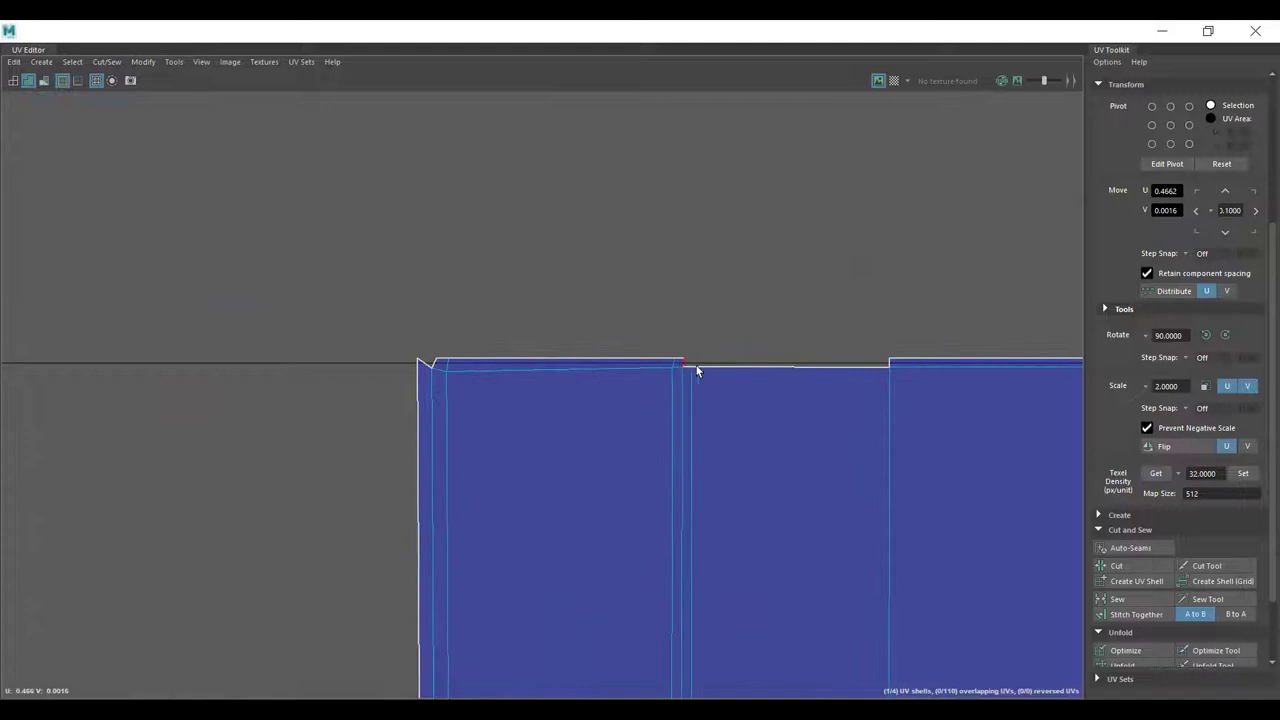
pyautogui.keyDown('alt'); pyautogui.moveTo(963, 417); pyautogui.dragTo(725, 387, button='right'); pyautogui.keyUp('alt')
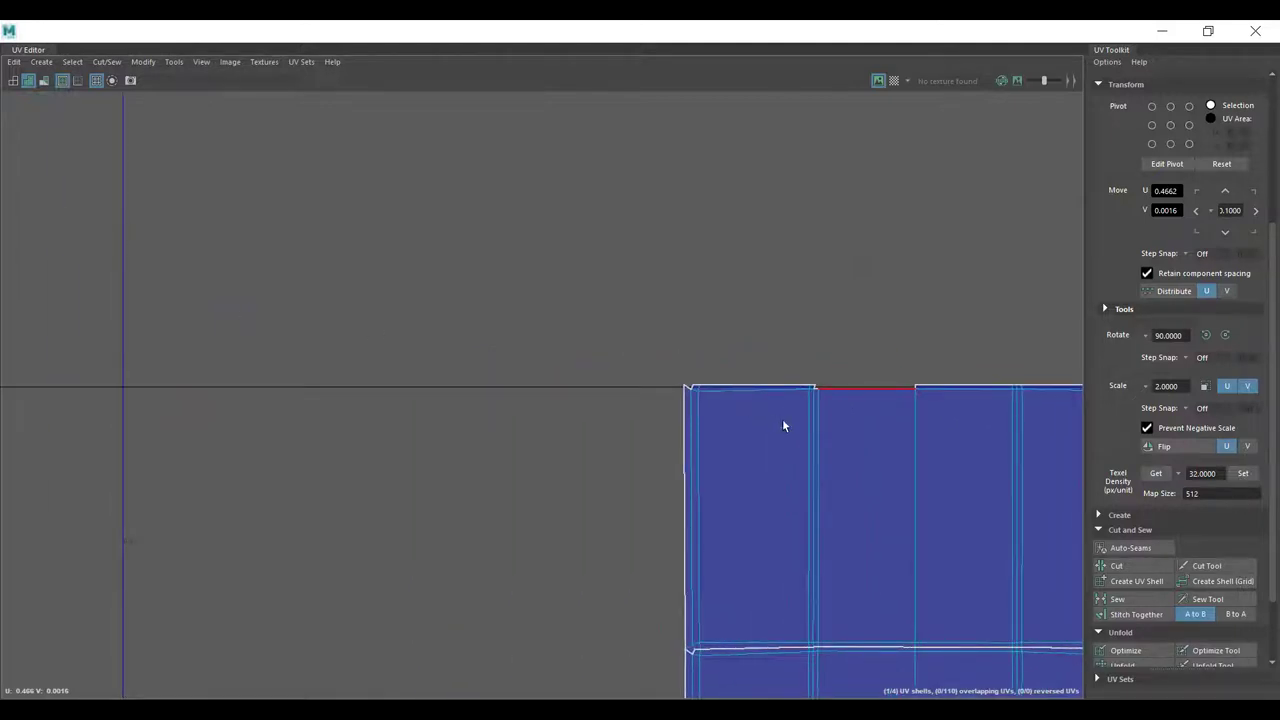
pyautogui.keyDown('alt'); pyautogui.moveTo(783, 426); pyautogui.dragTo(446, 276, button='middle'); pyautogui.keyUp('alt')
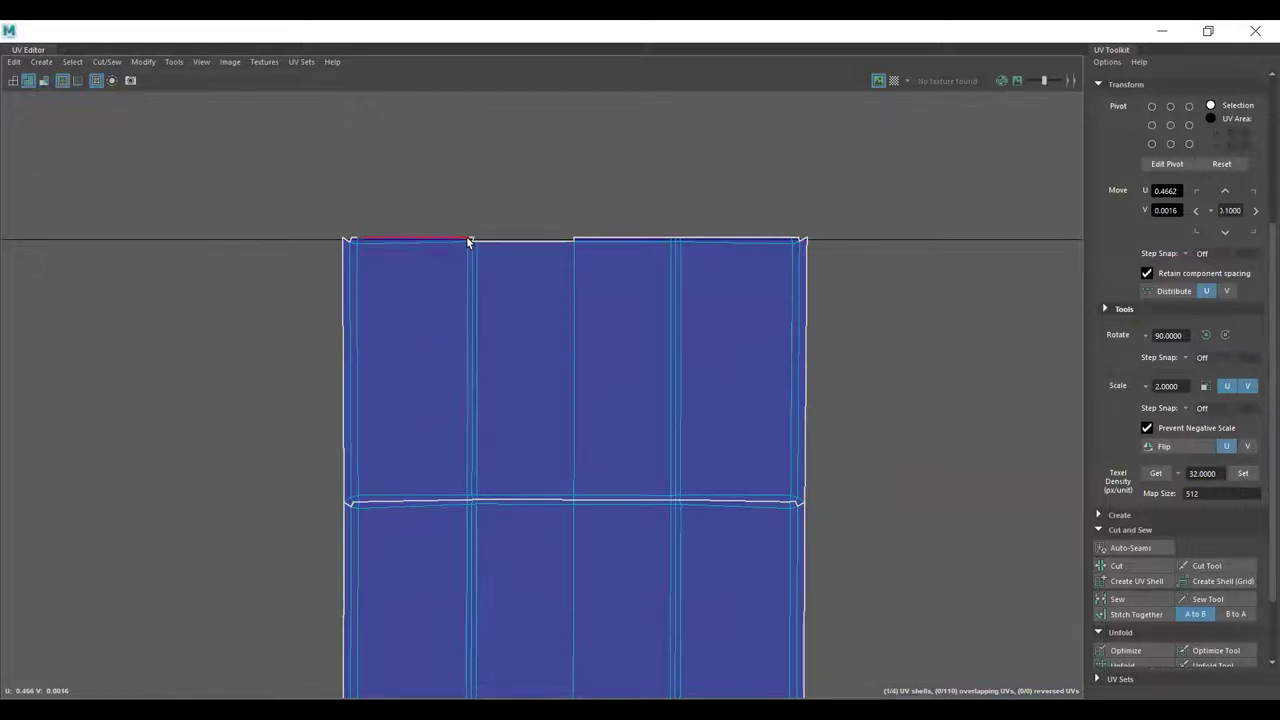
pyautogui.keyDown('alt'); pyautogui.moveTo(520, 269); pyautogui.dragTo(600, 265, button='right'); pyautogui.keyUp('alt')
# - Cut the protruding strip off the central band at the shell's lower end along its selected edge
pyautogui.keyDown('alt'); pyautogui.moveTo(870, 391); pyautogui.dragTo(486, 503, button='right'); pyautogui.keyUp('alt')
pyautogui.keyDown('alt'); pyautogui.moveTo(510, 590); pyautogui.dragTo(275, 130, button='middle'); pyautogui.keyUp('alt')
pyautogui.keyDown('alt'); pyautogui.moveTo(400, 650); pyautogui.dragTo(438, 329, button='middle'); pyautogui.keyUp('alt')
pyautogui.keyDown('alt'); pyautogui.moveTo(345, 382); pyautogui.dragTo(1065, 490, button='right'); pyautogui.keyUp('alt')
pyautogui.keyDown('alt'); pyautogui.moveTo(869, 417); pyautogui.dragTo(687, 462, button='middle'); pyautogui.keyUp('alt')
pyautogui.keyDown('alt'); pyautogui.moveTo(687, 462); pyautogui.dragTo(954, 503, button='right'); pyautogui.keyUp('alt')
pyautogui.click(1150, 565)
# - Stitch the detached strip into the notch along the central band's border edge at the shell's upper end
pyautogui.keyDown('alt'); pyautogui.moveTo(816, 358); pyautogui.dragTo(8, 228, button='right'); pyautogui.keyUp('alt')
pyautogui.keyDown('alt'); pyautogui.moveTo(751, 191); pyautogui.dragTo(752, 548, button='middle'); pyautogui.keyUp('alt')
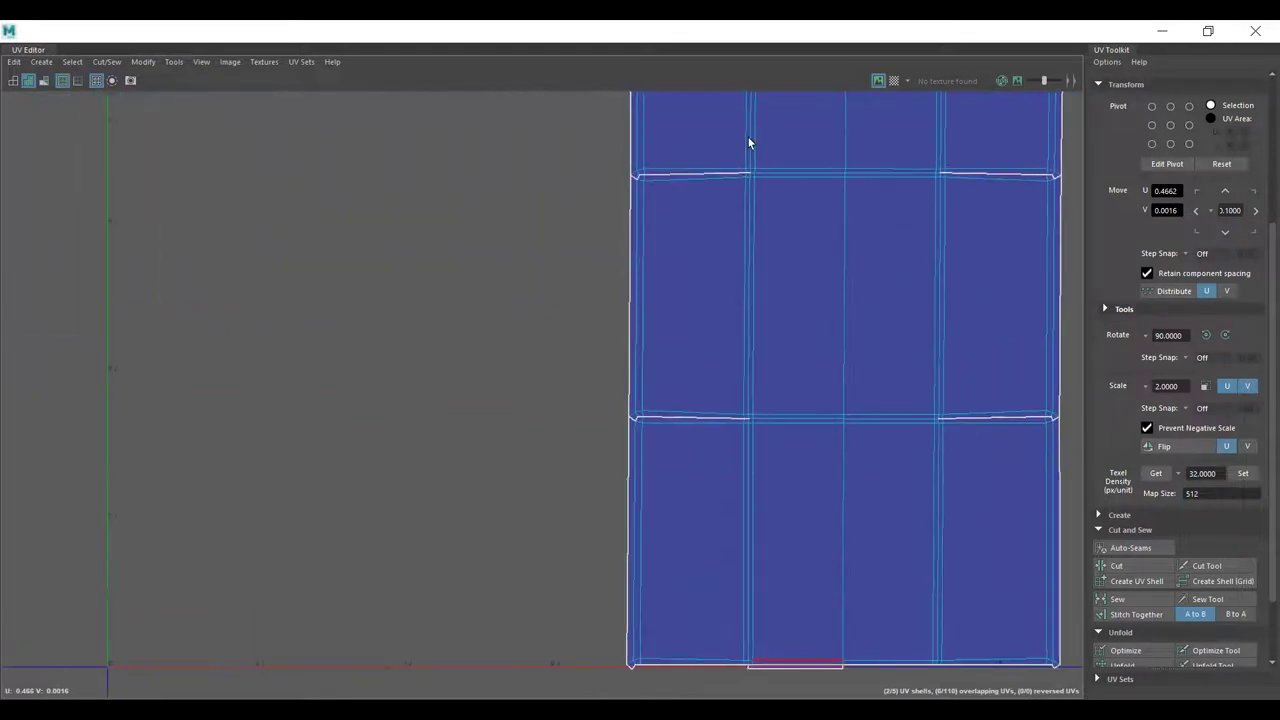
pyautogui.keyDown('alt'); pyautogui.moveTo(749, 143); pyautogui.dragTo(731, 488, button='middle'); pyautogui.keyUp('alt')
pyautogui.keyDown('alt'); pyautogui.moveTo(803, 418); pyautogui.dragTo(721, 546, button='middle'); pyautogui.keyUp('alt')
pyautogui.keyDown('alt'); pyautogui.moveTo(719, 236); pyautogui.dragTo(663, 648, button='middle'); pyautogui.keyUp('alt')
pyautogui.keyDown('alt'); pyautogui.moveTo(582, 327); pyautogui.dragTo(1057, 411, button='right'); pyautogui.keyUp('alt')
pyautogui.keyDown('alt'); pyautogui.moveTo(580, 300); pyautogui.dragTo(1054, 394, button='right'); pyautogui.keyUp('alt')
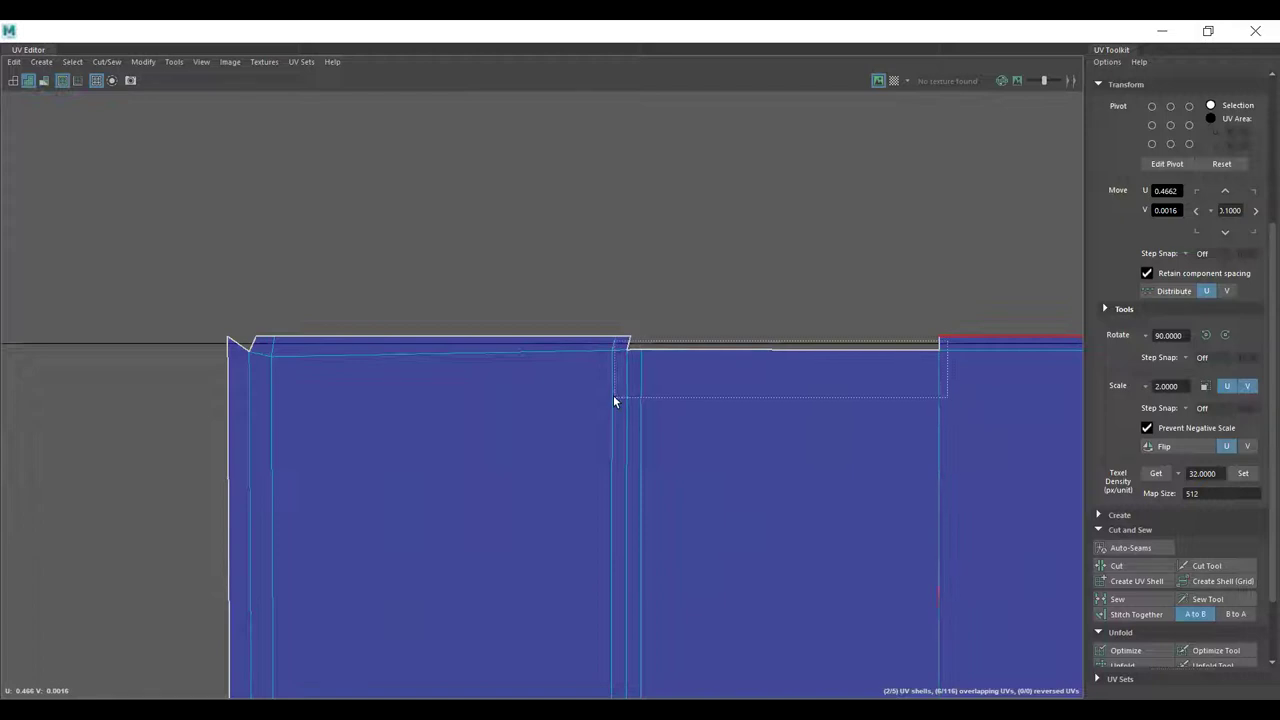
pyautogui.click(642, 349)
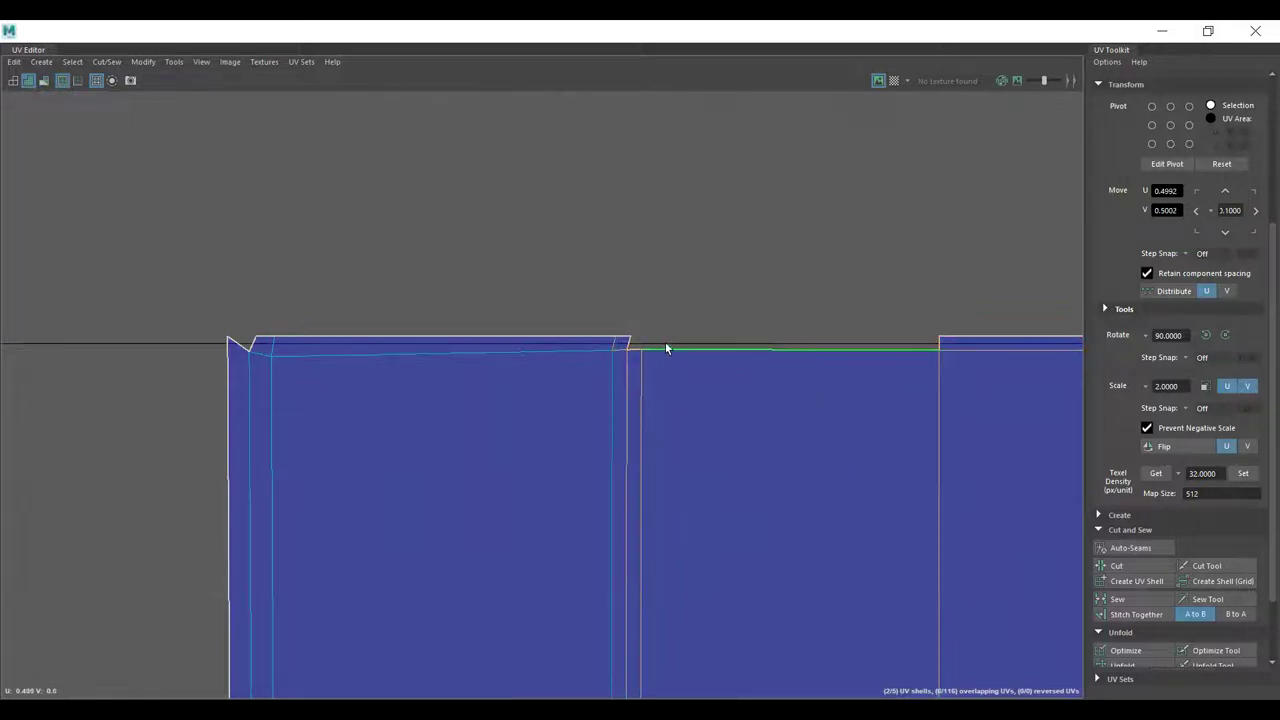
pyautogui.click(1150, 616)
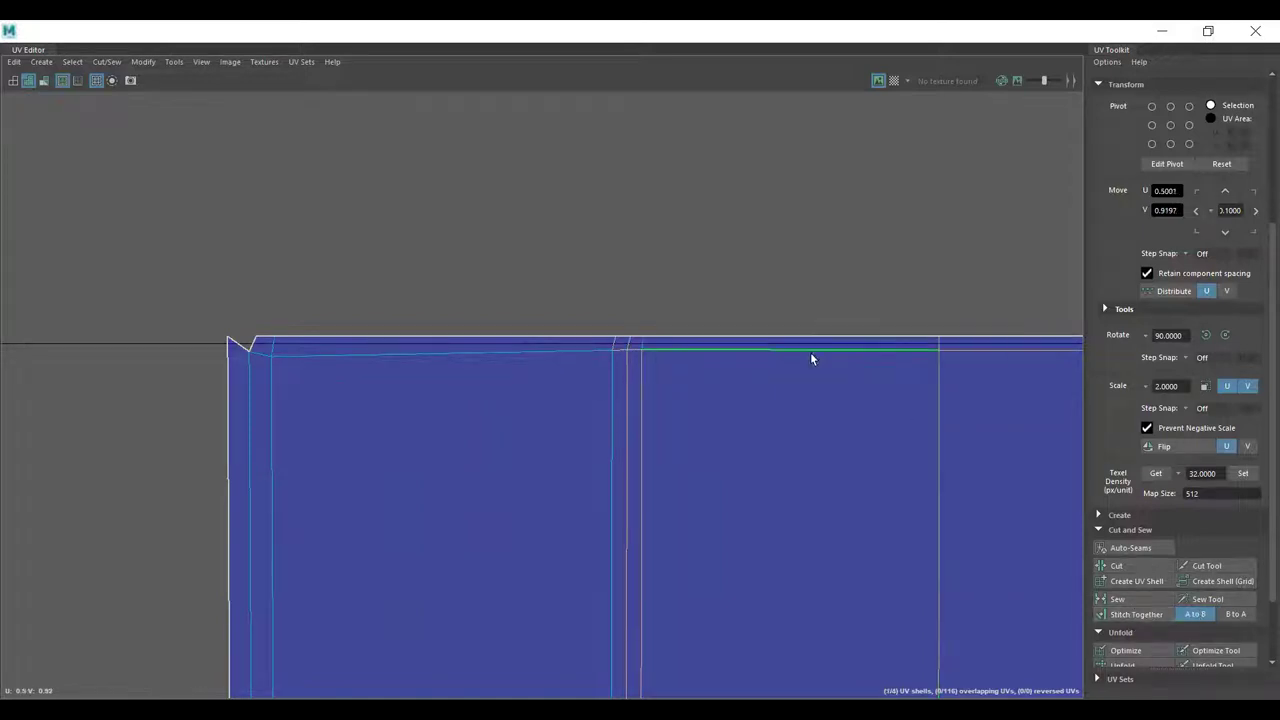
# - Select the central-band edges of the corner ridge that is cut across its full width and sew them together
pyautogui.click(658, 292)
pyautogui.scroll(-6, 799, 473)
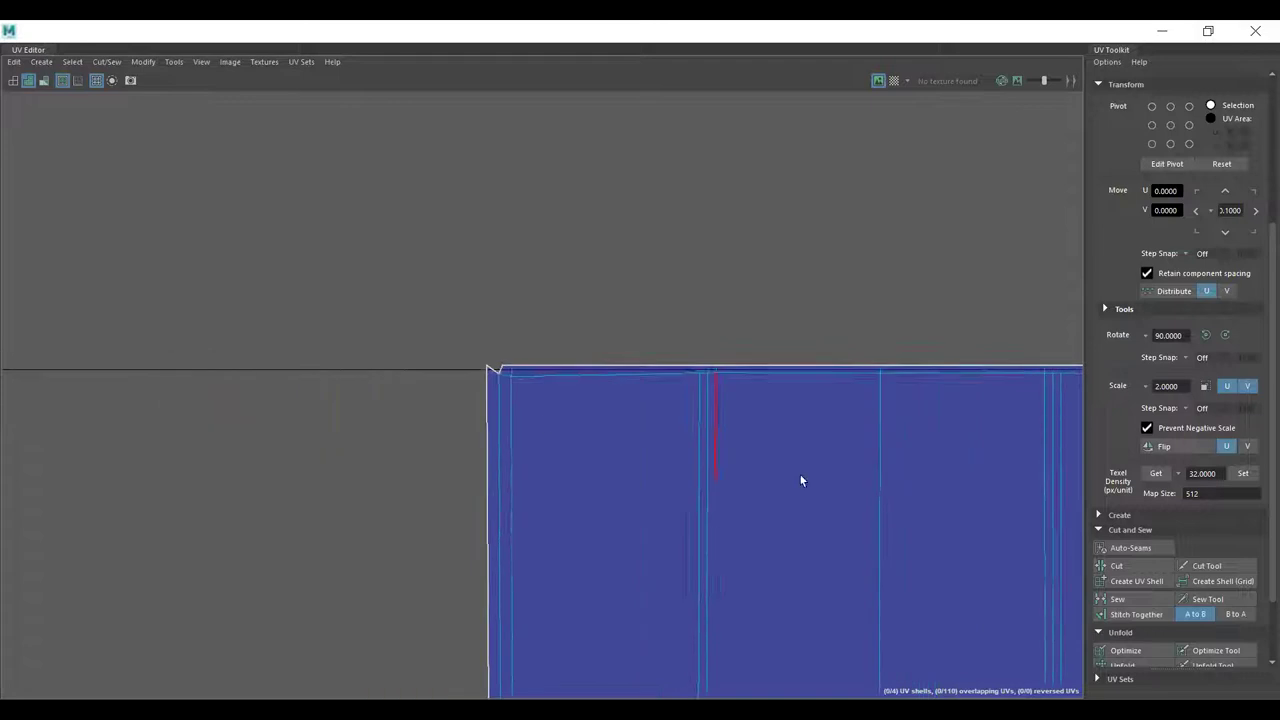
pyautogui.keyDown('alt'); pyautogui.moveTo(770, 460); pyautogui.dragTo(144, 27, button='middle'); pyautogui.keyUp('alt')
pyautogui.keyDown('alt'); pyautogui.moveTo(144, 80); pyautogui.dragTo(10, 263, button='right'); pyautogui.keyUp('alt')
pyautogui.keyDown('alt'); pyautogui.moveTo(648, 395); pyautogui.dragTo(422, 366, button='right'); pyautogui.keyUp('alt')
pyautogui.keyDown('alt'); pyautogui.moveTo(347, 306); pyautogui.dragTo(728, 357, button='right'); pyautogui.keyUp('alt')
pyautogui.keyDown('alt'); pyautogui.moveTo(440, 277); pyautogui.dragTo(547, 454, button='middle'); pyautogui.keyUp('alt')
pyautogui.keyDown('alt'); pyautogui.moveTo(547, 454); pyautogui.dragTo(970, 548, button='right'); pyautogui.keyUp('alt')
pyautogui.keyDown('alt'); pyautogui.moveTo(578, 466); pyautogui.dragTo(317, 416, button='middle'); pyautogui.keyUp('alt')
pyautogui.keyDown('alt'); pyautogui.moveTo(308, 352); pyautogui.dragTo(470, 375, button='right'); pyautogui.keyUp('alt')
pyautogui.keyDown('alt'); pyautogui.moveTo(354, 380); pyautogui.dragTo(479, 432, button='middle'); pyautogui.keyUp('alt')
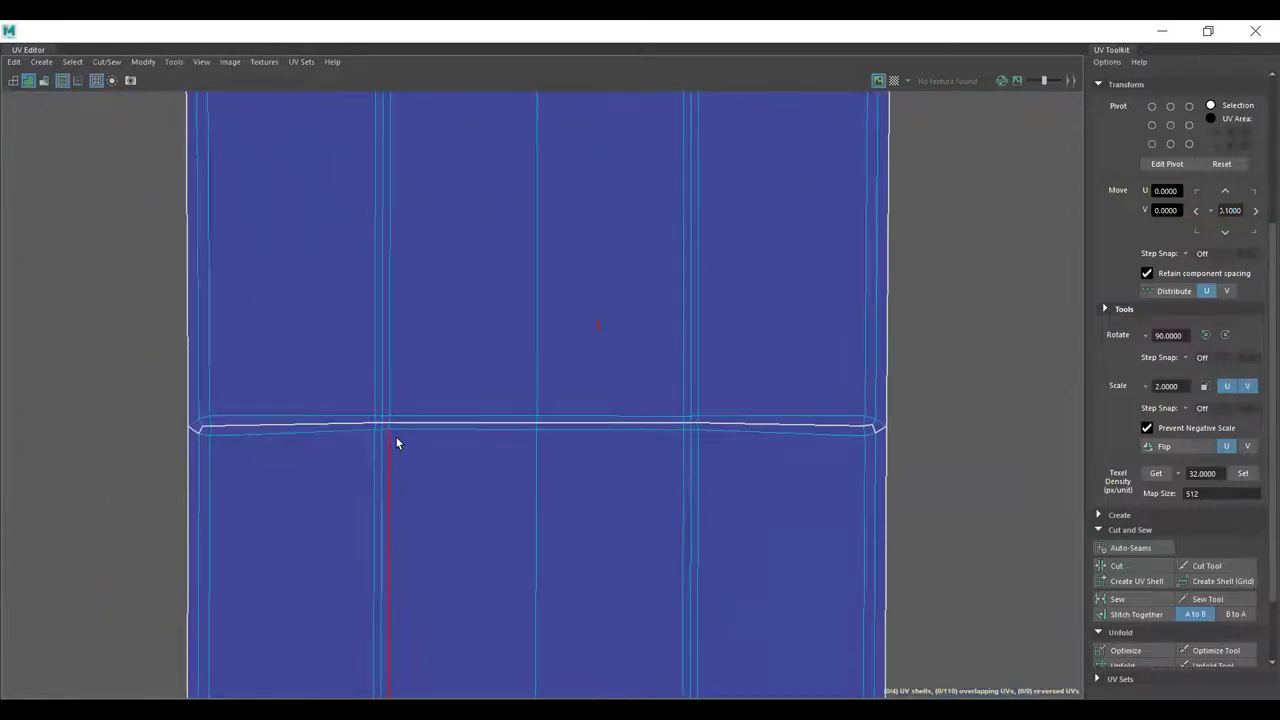
pyautogui.moveTo(385, 411); pyautogui.dragTo(686, 446)
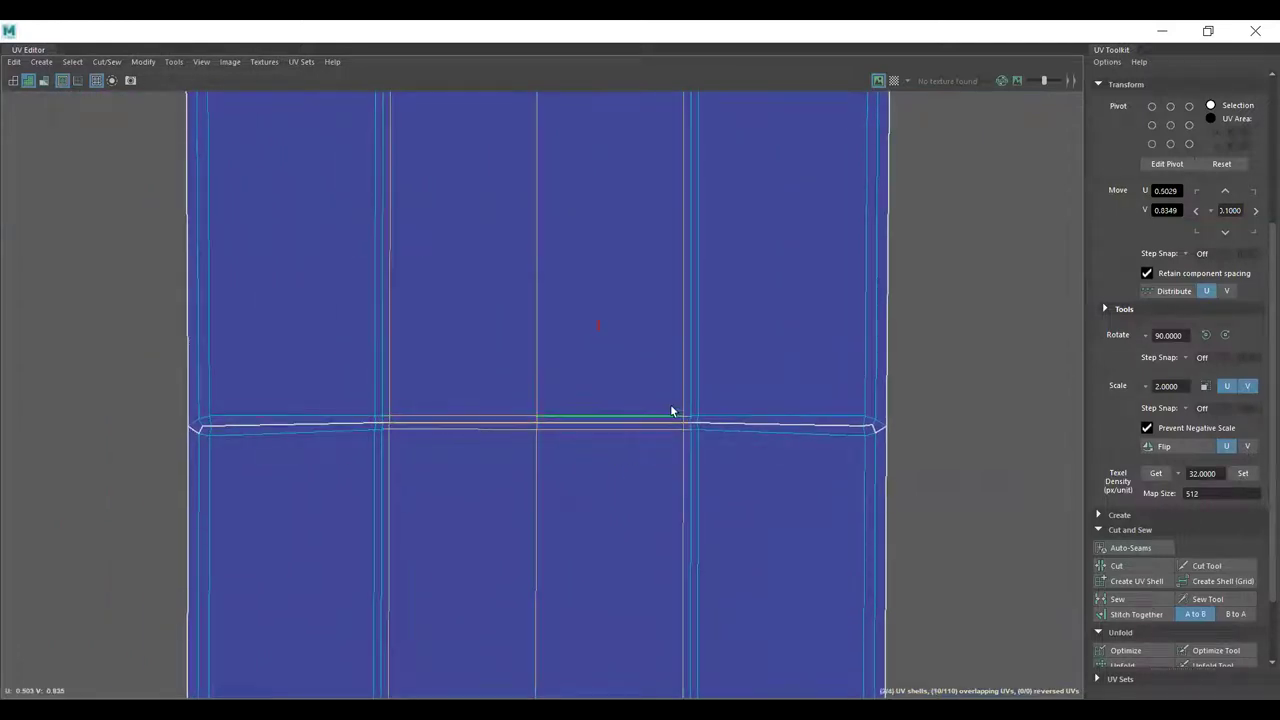
pyautogui.click(1136, 600)
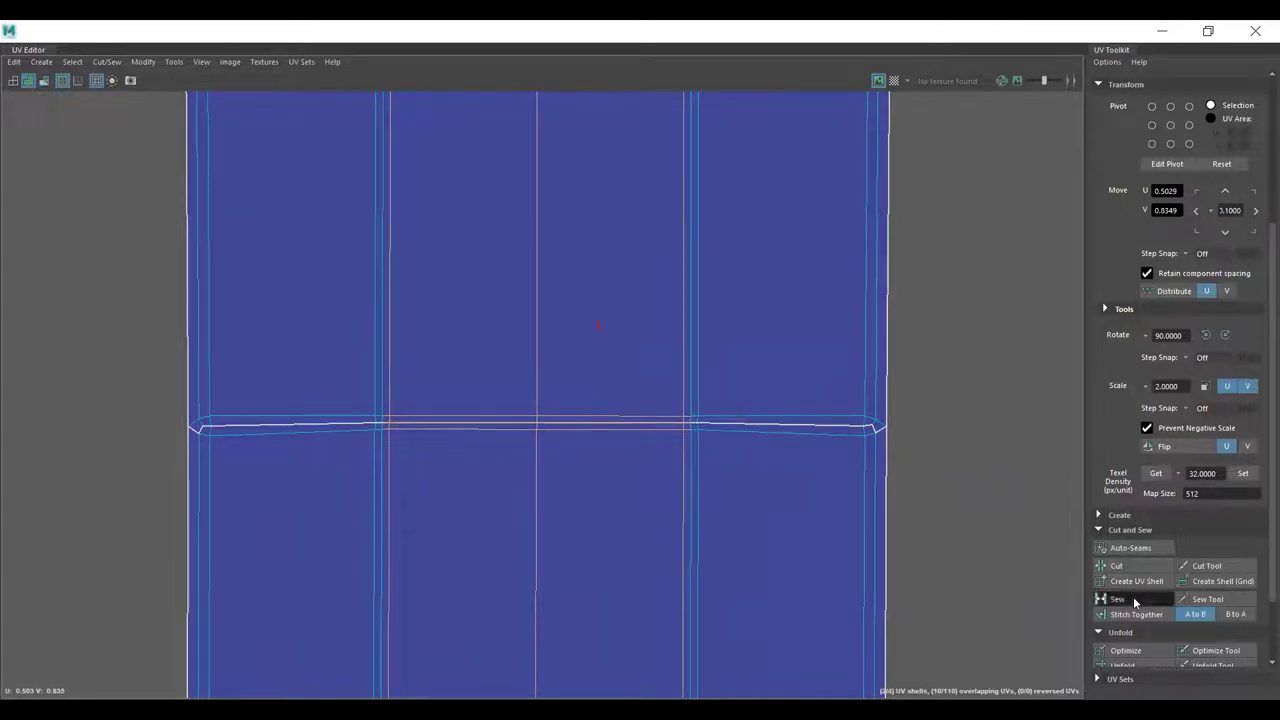
# - Select the lengthwise edges of the central band in the shell's uppermost section and apply Sew to them
pyautogui.scroll(-3, 764, 400)
pyautogui.click(873, 238)
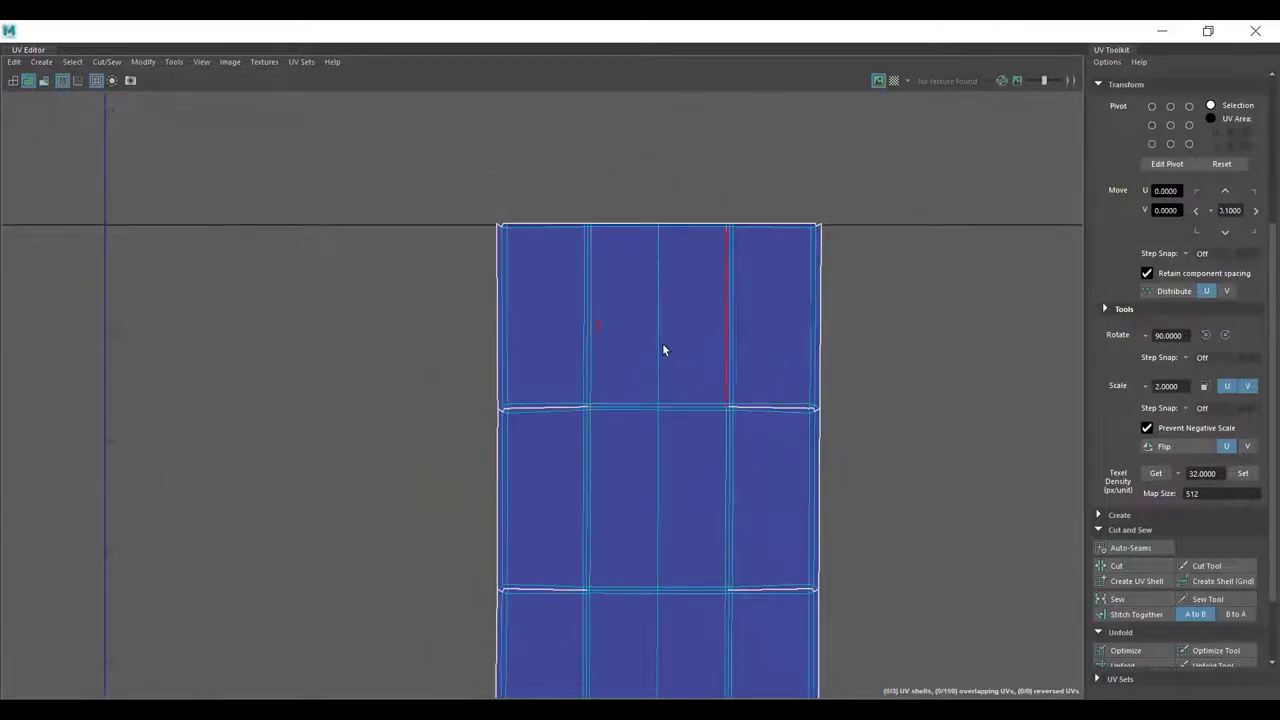
pyautogui.moveTo(751, 295); pyautogui.dragTo(535, 341)
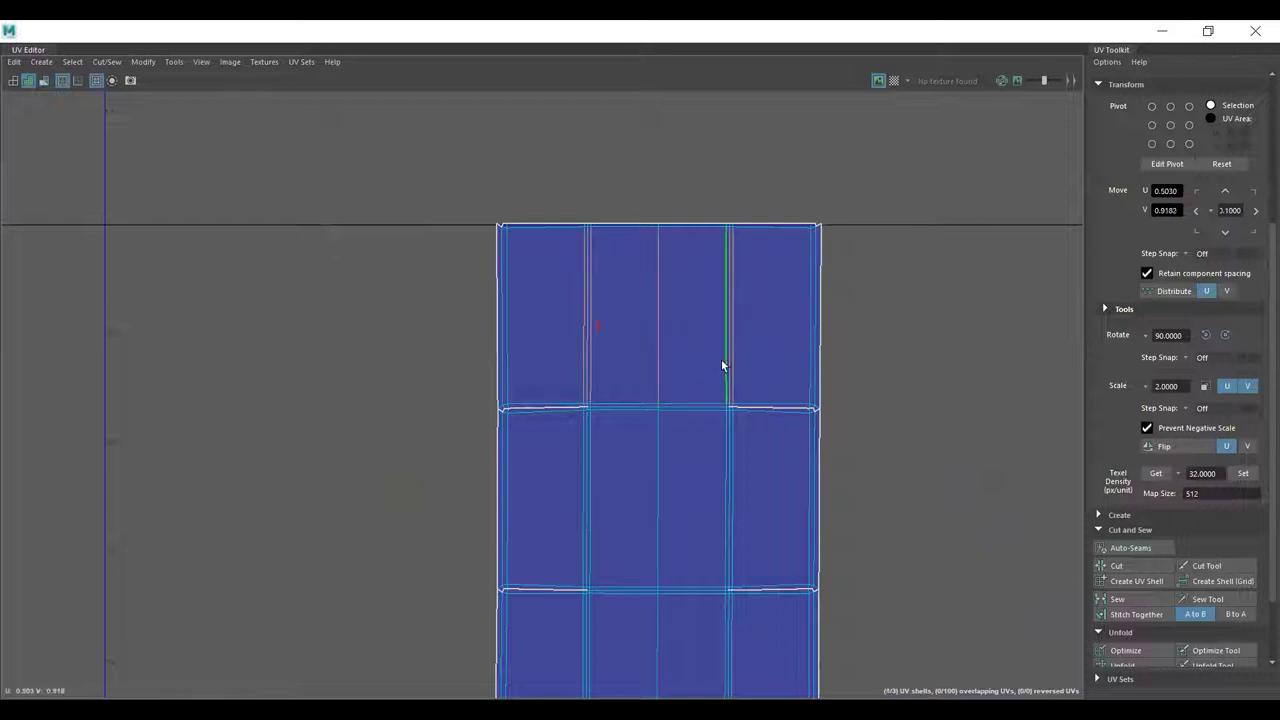
pyautogui.moveTo(764, 295); pyautogui.dragTo(555, 337)
pyautogui.click(1148, 598)
pyautogui.moveTo(742, 281); pyautogui.dragTo(561, 316)
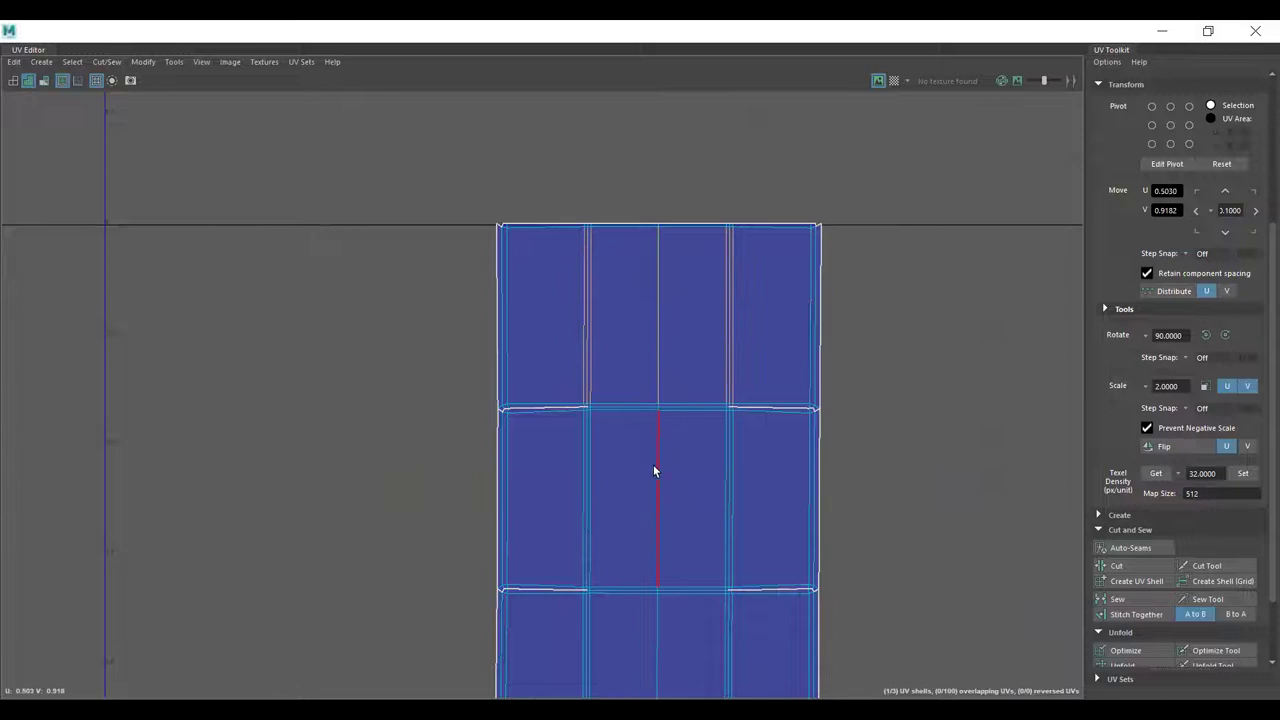
# - Select all UVs of the body shell and unfold them along V, followed by U
pyautogui.keyDown('alt'); pyautogui.moveTo(665, 508); pyautogui.dragTo(682, 446, button='middle'); pyautogui.keyUp('alt')
pyautogui.keyDown('alt'); pyautogui.moveTo(682, 446); pyautogui.dragTo(484, 418, button='right'); pyautogui.keyUp('alt')
pyautogui.keyDown('alt'); pyautogui.moveTo(611, 560); pyautogui.dragTo(574, 125, button='middle'); pyautogui.keyUp('alt')
pyautogui.keyDown('alt'); pyautogui.moveTo(951, 297); pyautogui.dragTo(842, 322, button='right'); pyautogui.keyUp('alt')
pyautogui.keyDown('alt'); pyautogui.moveTo(842, 322); pyautogui.dragTo(729, 425, button='middle'); pyautogui.keyUp('alt')
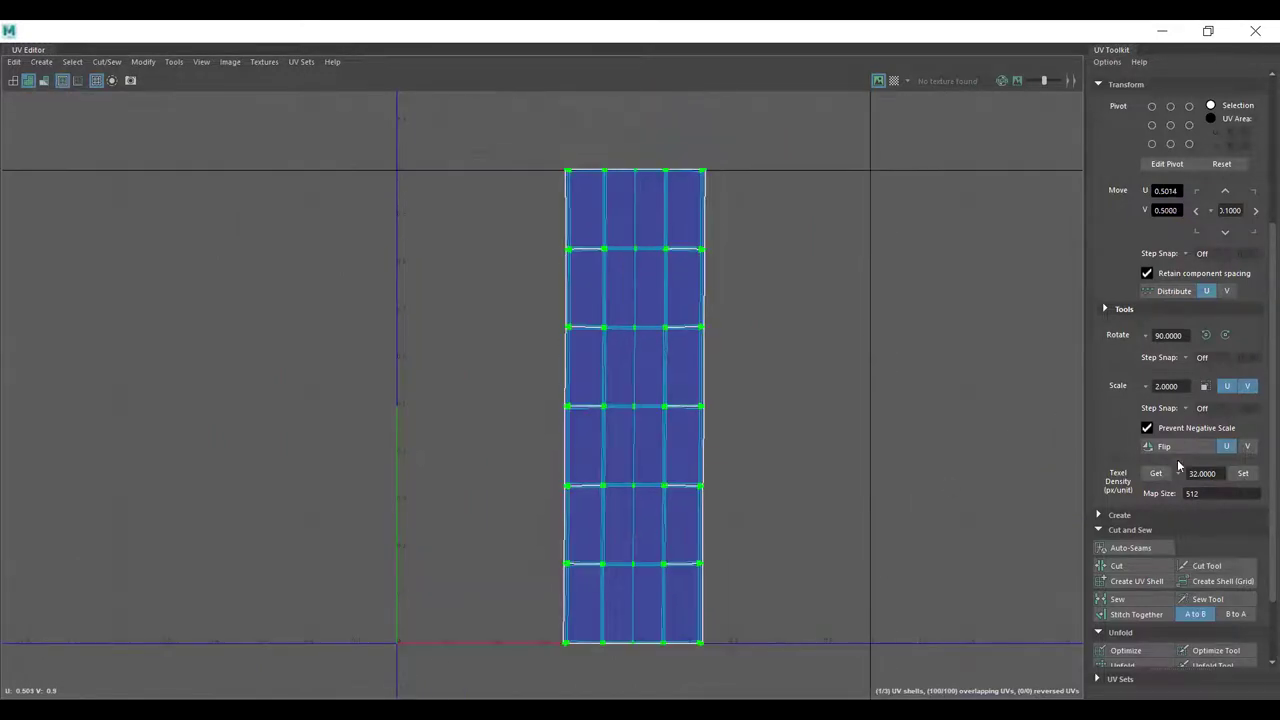
pyautogui.scroll(-2, 1199, 549)
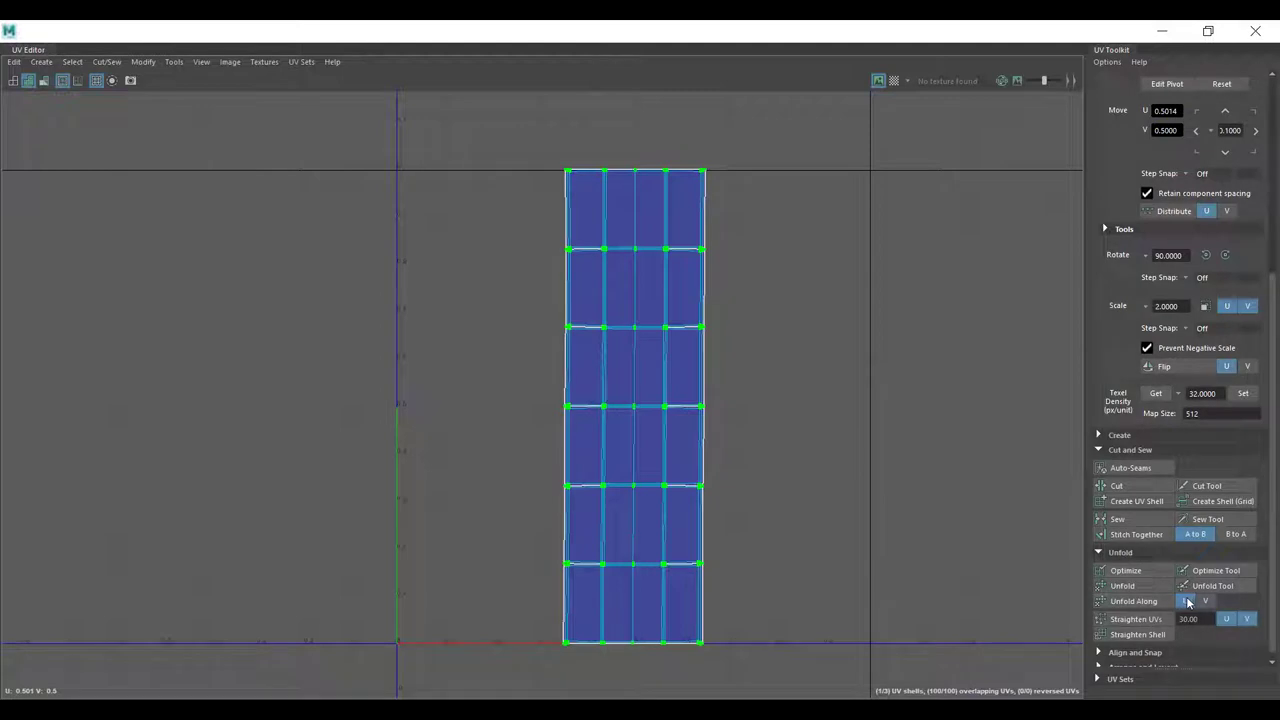
pyautogui.click(1205, 601)
pyautogui.click(1143, 601)
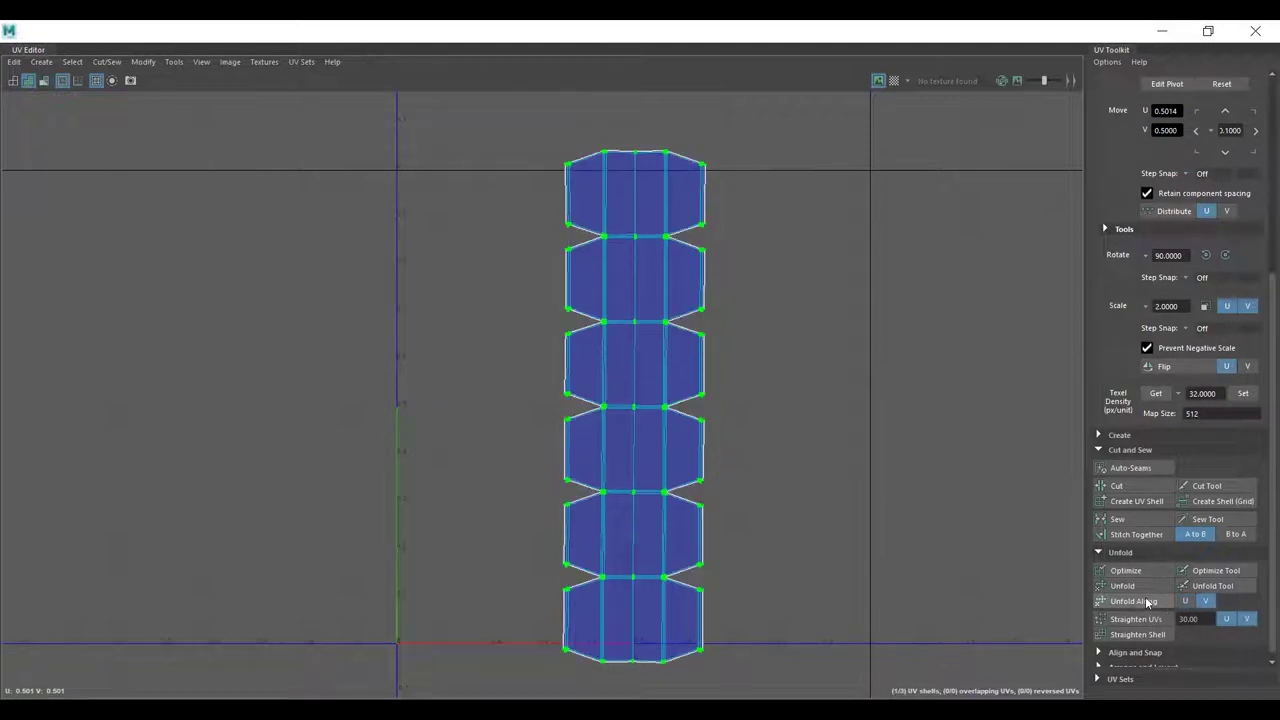
pyautogui.click(1185, 601)
pyautogui.click(1152, 600)
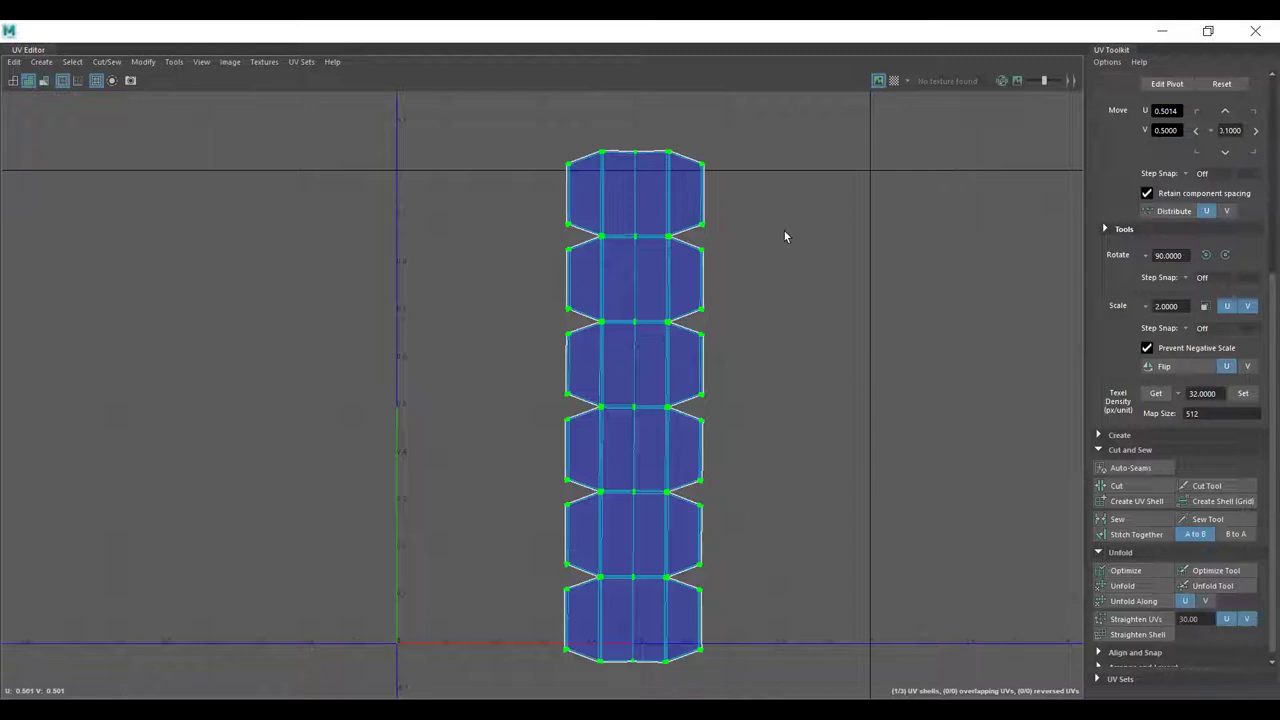
# - Turn on the checker map, restore the UV Editor's smaller size, and display the dumbbell end textured in the viewport
pyautogui.click(894, 80)
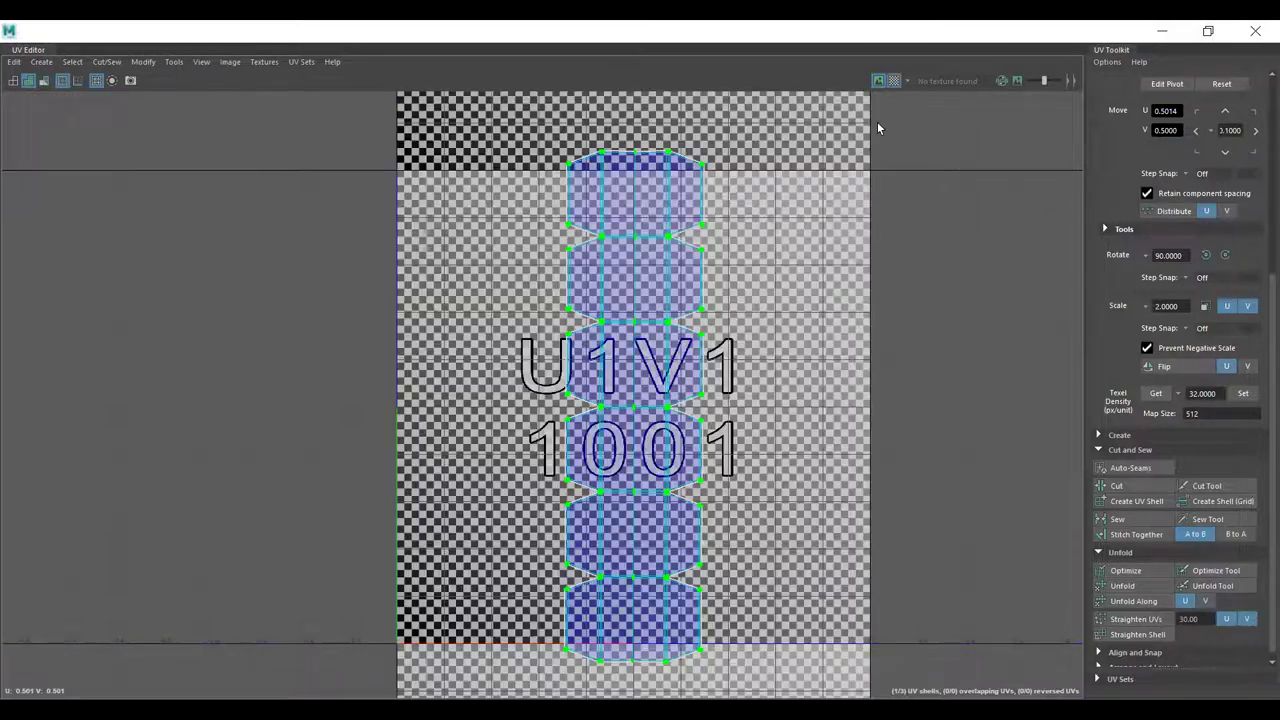
pyautogui.doubleClick(727, 37)
pyautogui.keyDown('alt'); pyautogui.moveTo(566, 281); pyautogui.dragTo(542, 341); pyautogui.keyUp('alt')
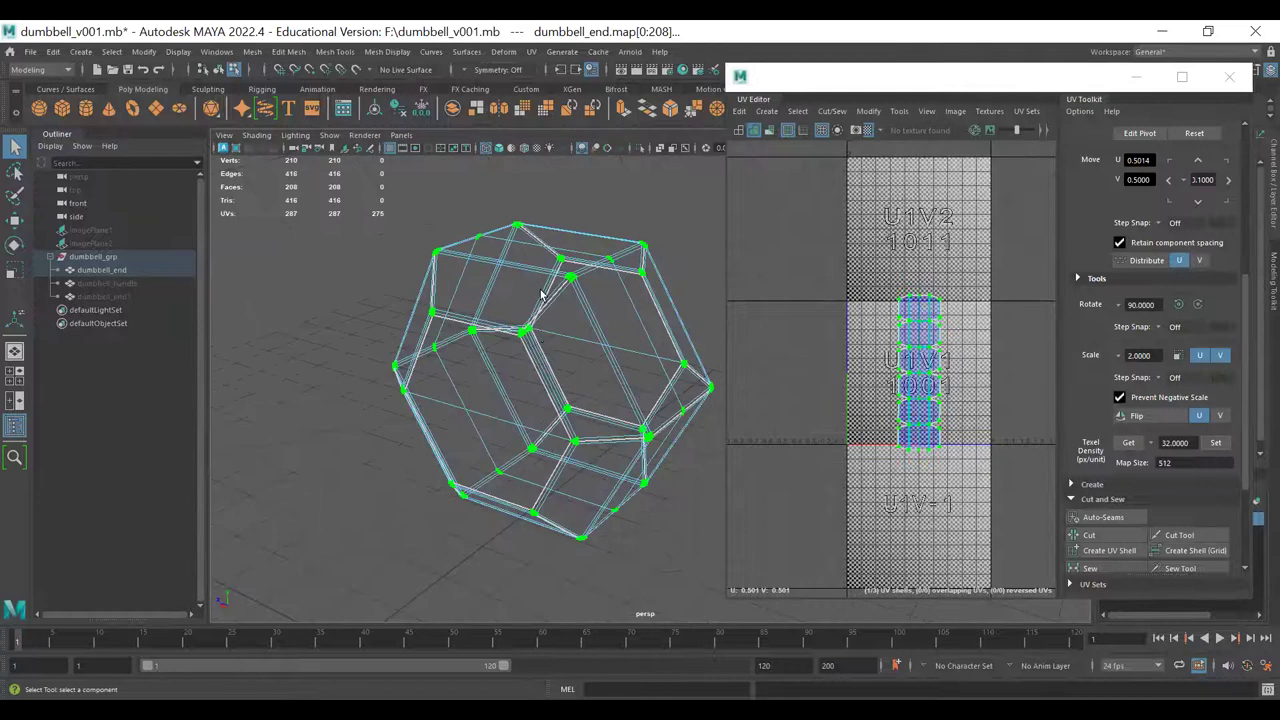
pyautogui.press('6')
pyautogui.scroll(6, 632, 437)
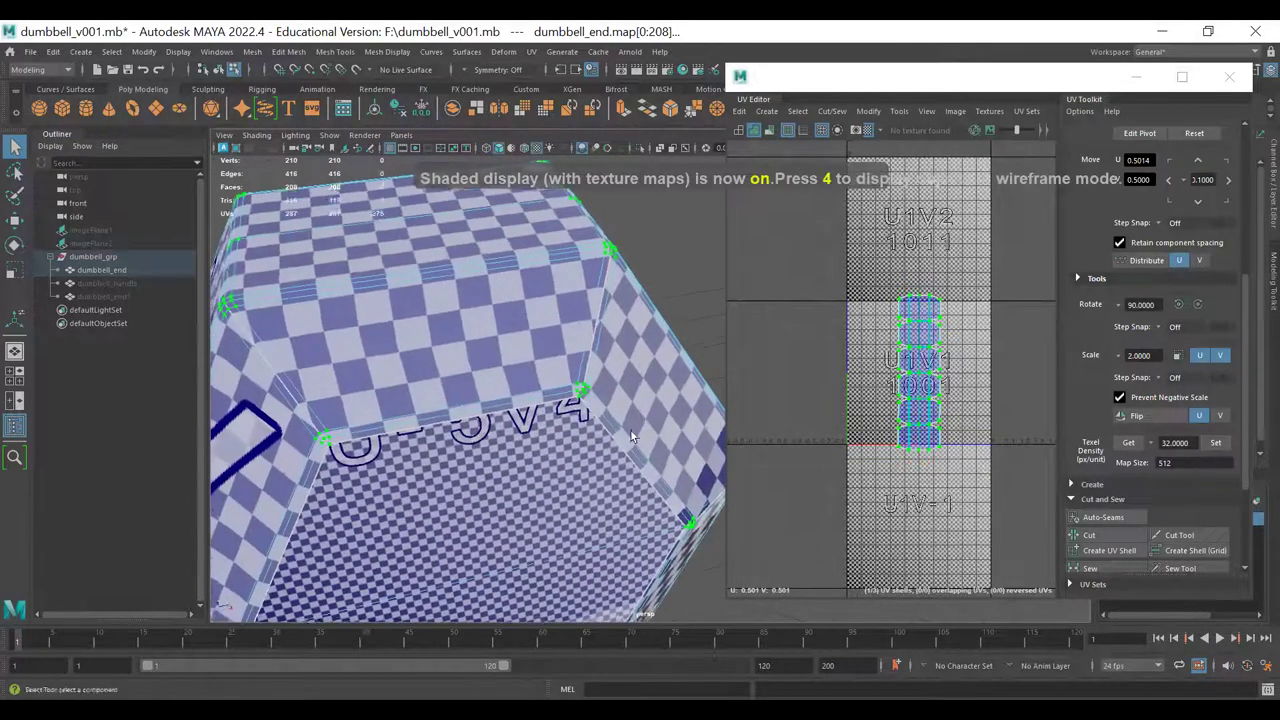
# - Preview the dumbbell end smoothed and examine the checker pattern along the seam of a corner ridge
pyautogui.moveTo(632, 437)
pyautogui.keyDown('alt'); pyautogui.mouseDown()
pyautogui.moveTo(560, 485)
pyautogui.moveTo(546, 402)
pyautogui.moveTo(500, 345)
pyautogui.moveTo(434, 352)
pyautogui.mouseUp(); pyautogui.keyUp('alt')
pyautogui.press('3')
pyautogui.keyDown('alt'); pyautogui.moveTo(356, 312); pyautogui.dragTo(402, 368, button='middle'); pyautogui.keyUp('alt')
pyautogui.keyDown('alt'); pyautogui.moveTo(425, 362); pyautogui.dragTo(517, 337, button='right'); pyautogui.keyUp('alt')
pyautogui.keyDown('alt'); pyautogui.moveTo(352, 277); pyautogui.dragTo(415, 340, button='middle'); pyautogui.keyUp('alt')
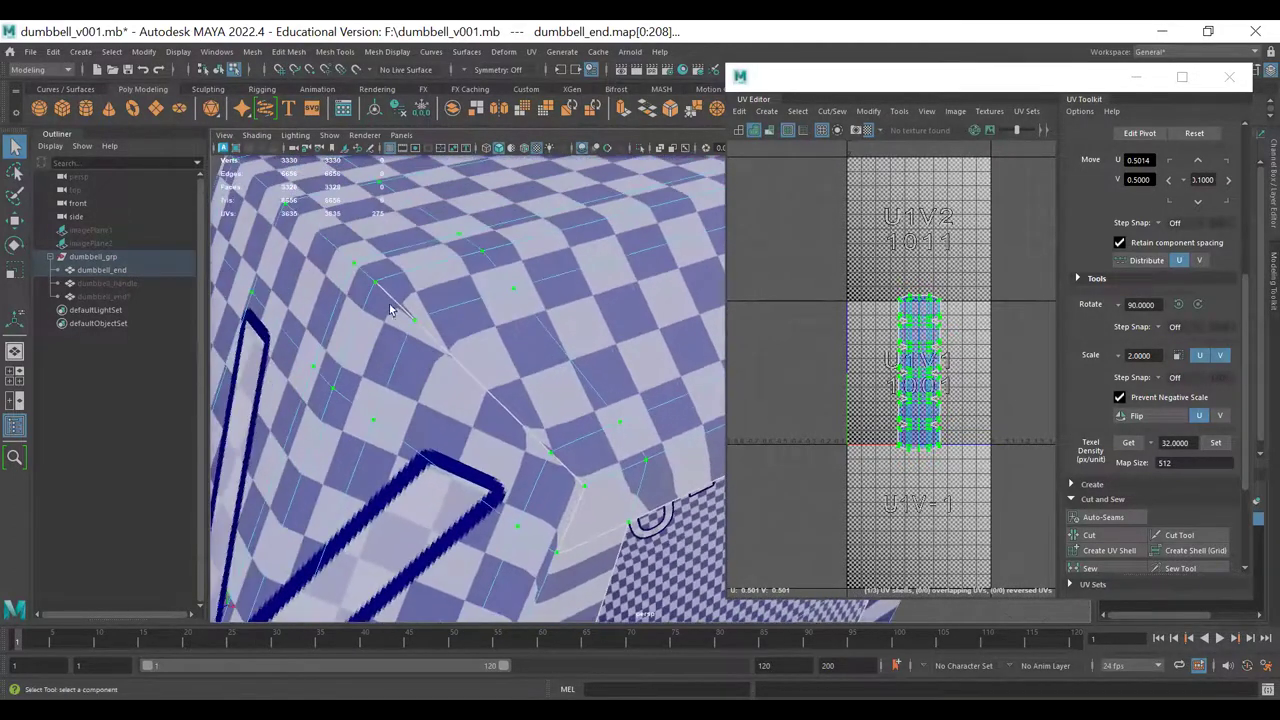
pyautogui.keyDown('alt'); pyautogui.moveTo(361, 331); pyautogui.dragTo(394, 326, button='right'); pyautogui.keyUp('alt')
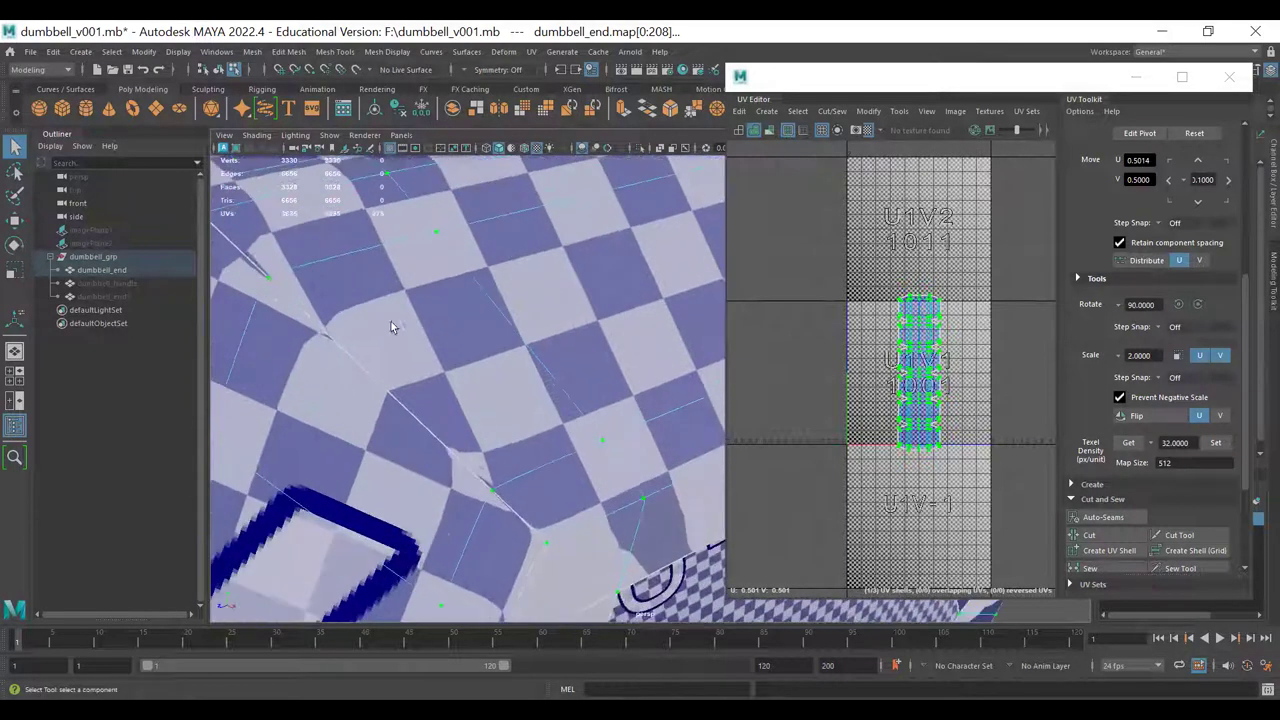
# - Examine the checker pattern around the ridge's corner ends up close, and return the dumbbell end to its unsmoothed display
pyautogui.keyDown('alt'); pyautogui.moveTo(394, 326); pyautogui.dragTo(520, 351); pyautogui.keyUp('alt')
pyautogui.keyDown('alt'); pyautogui.moveTo(621, 335); pyautogui.dragTo(484, 325); pyautogui.keyUp('alt')
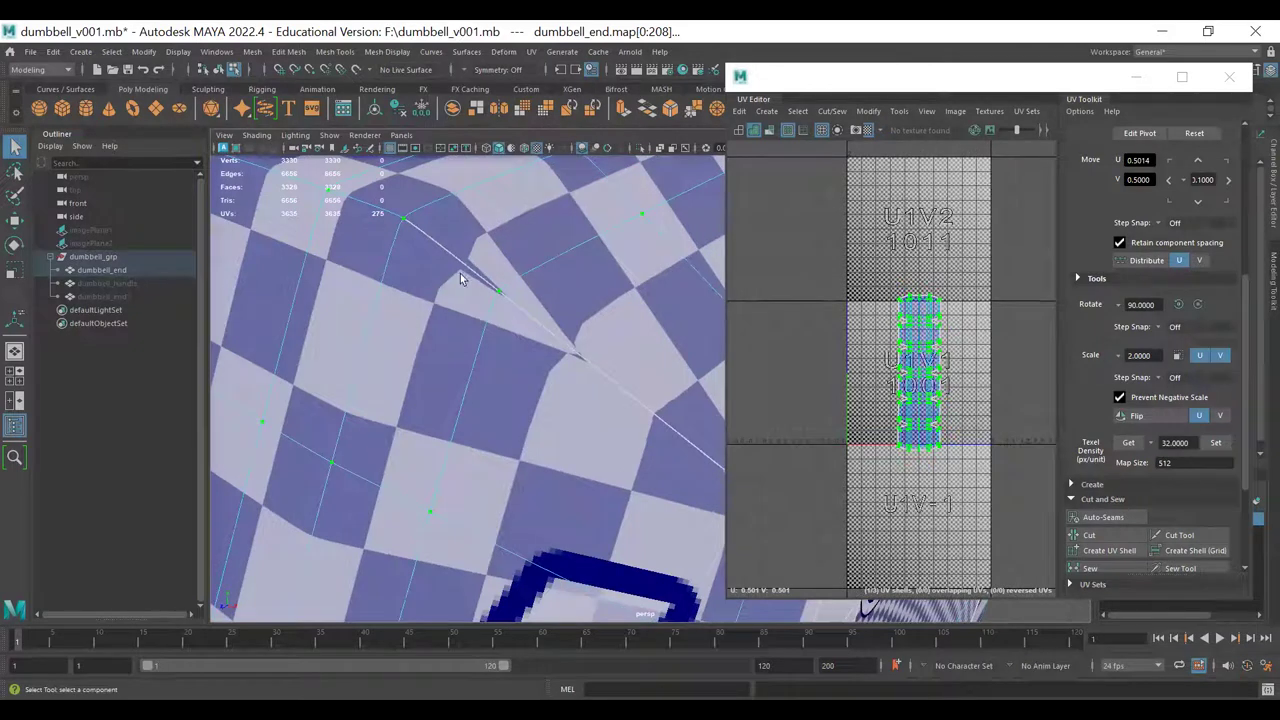
pyautogui.press('1')
pyautogui.keyDown('alt'); pyautogui.moveTo(528, 297); pyautogui.dragTo(425, 303, button='right'); pyautogui.keyUp('alt')
pyautogui.keyDown('alt'); pyautogui.moveTo(565, 322); pyautogui.dragTo(477, 324); pyautogui.keyUp('alt')
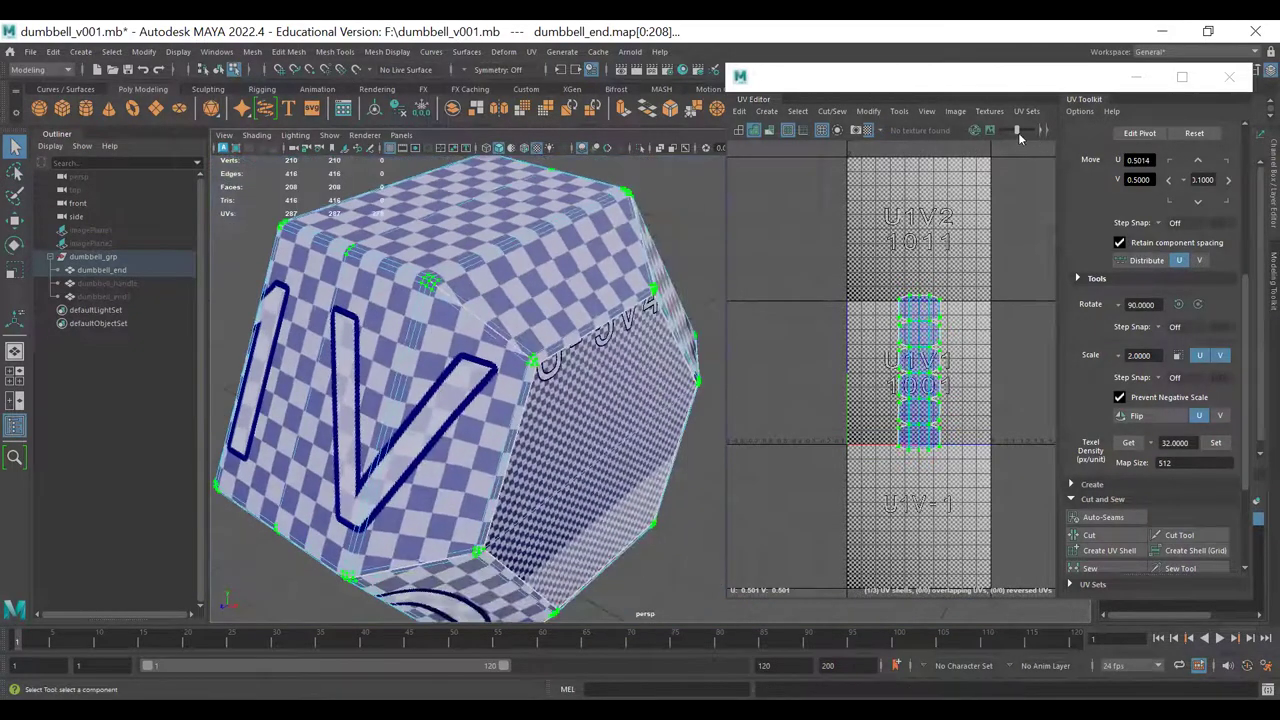
# - Turn off the checker map and compare the corner ridge's edges in smoothed and unsmoothed display
pyautogui.doubleClick(897, 78)
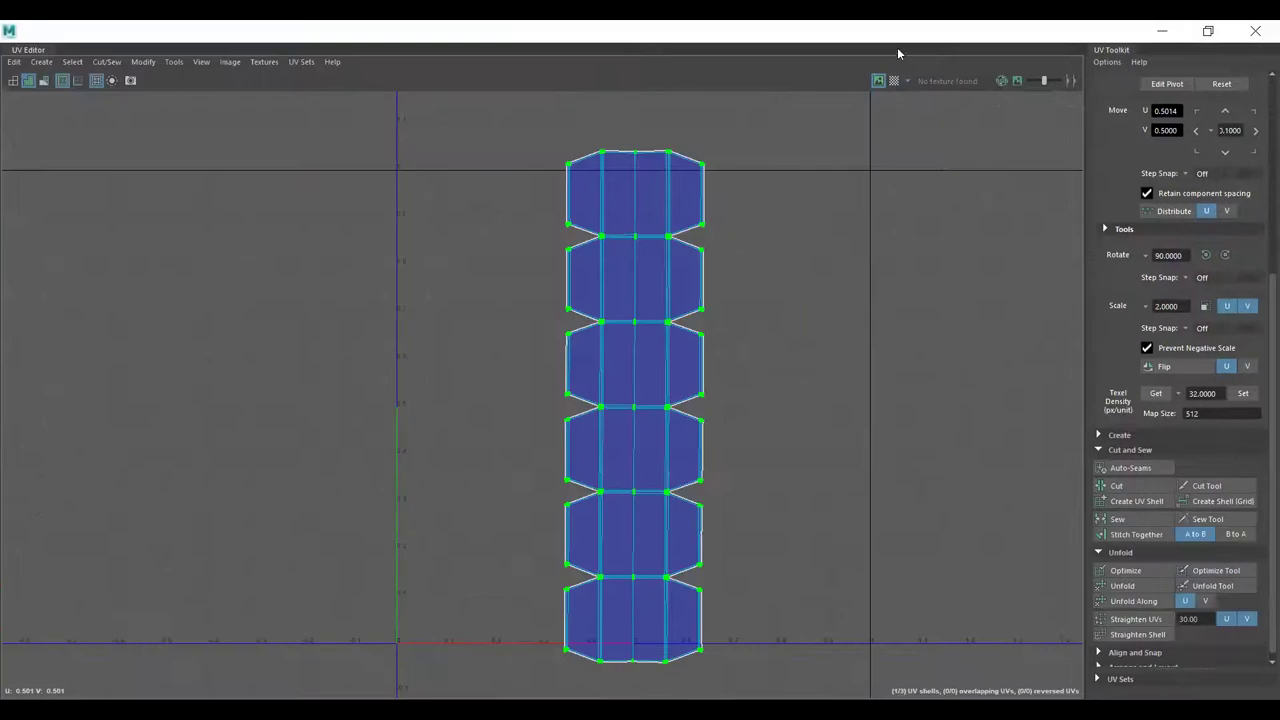
pyautogui.doubleClick(897, 40)
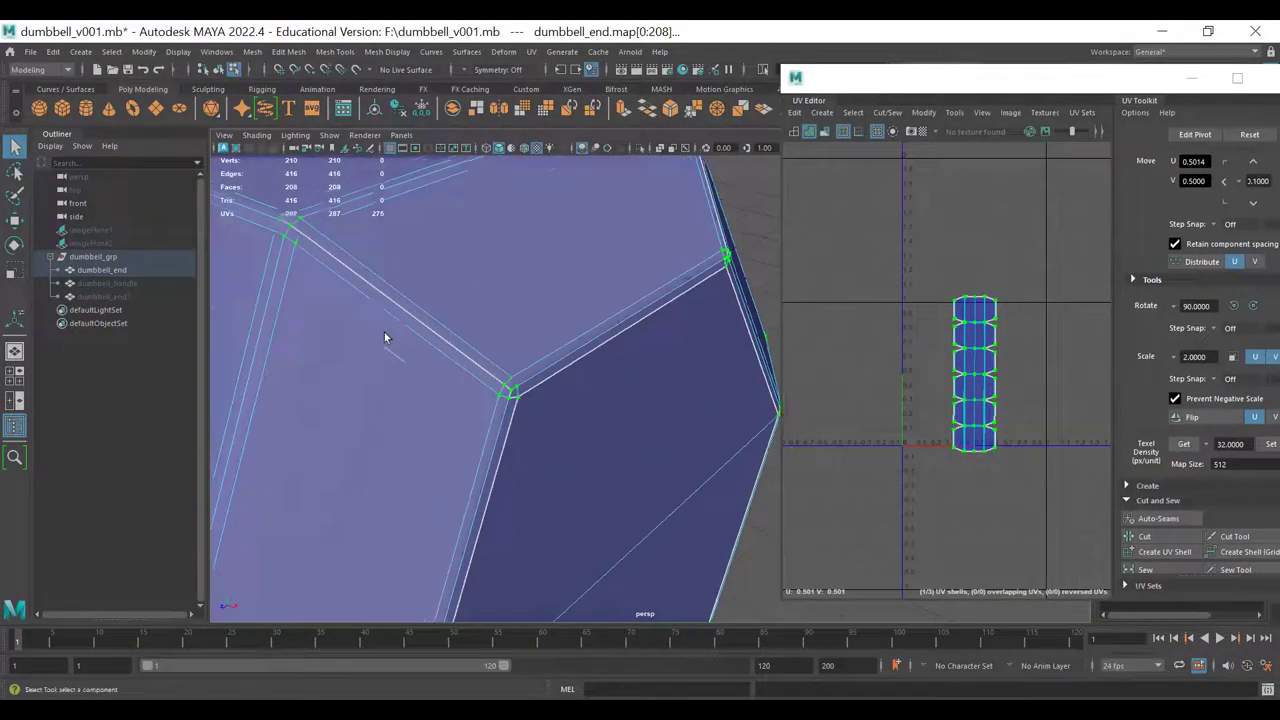
pyautogui.scroll(3, 386, 337)
pyautogui.scroll(-5, 303, 263)
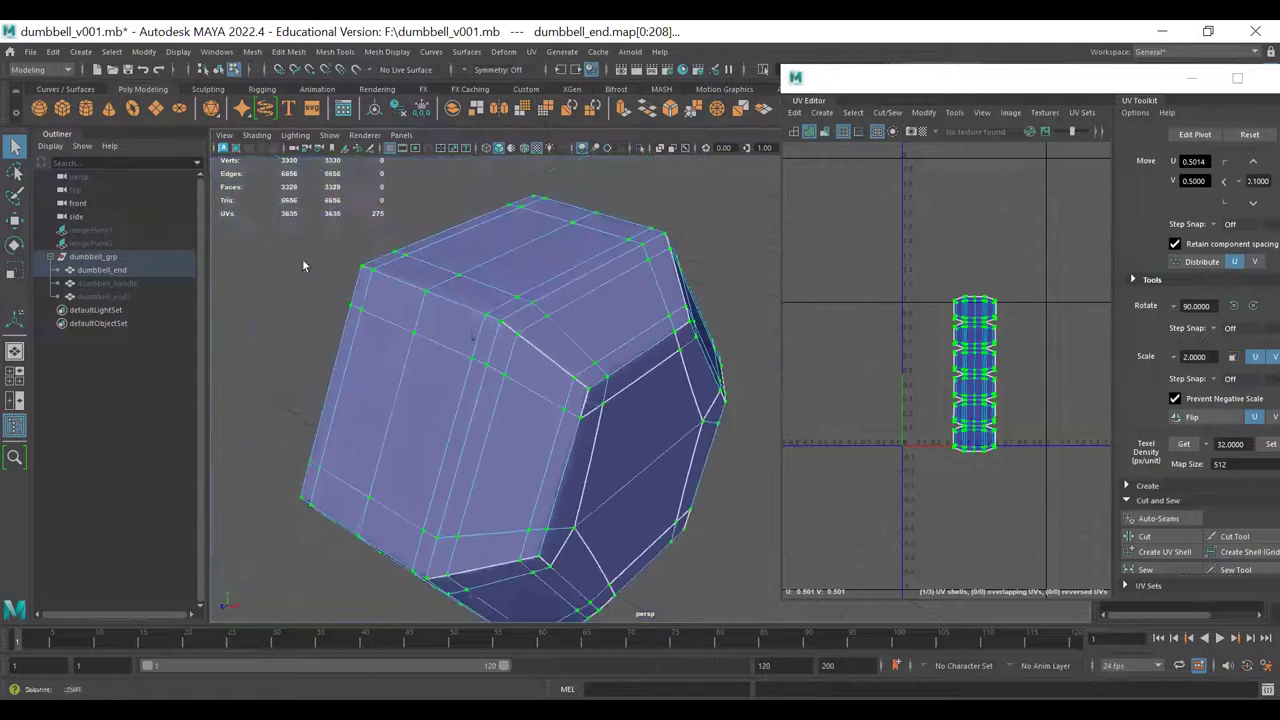
pyautogui.keyDown('alt'); pyautogui.moveTo(523, 381); pyautogui.dragTo(573, 318); pyautogui.keyUp('alt')
pyautogui.press('1')
pyautogui.keyDown('alt'); pyautogui.moveTo(573, 318); pyautogui.dragTo(613, 321, button='right'); pyautogui.keyUp('alt')
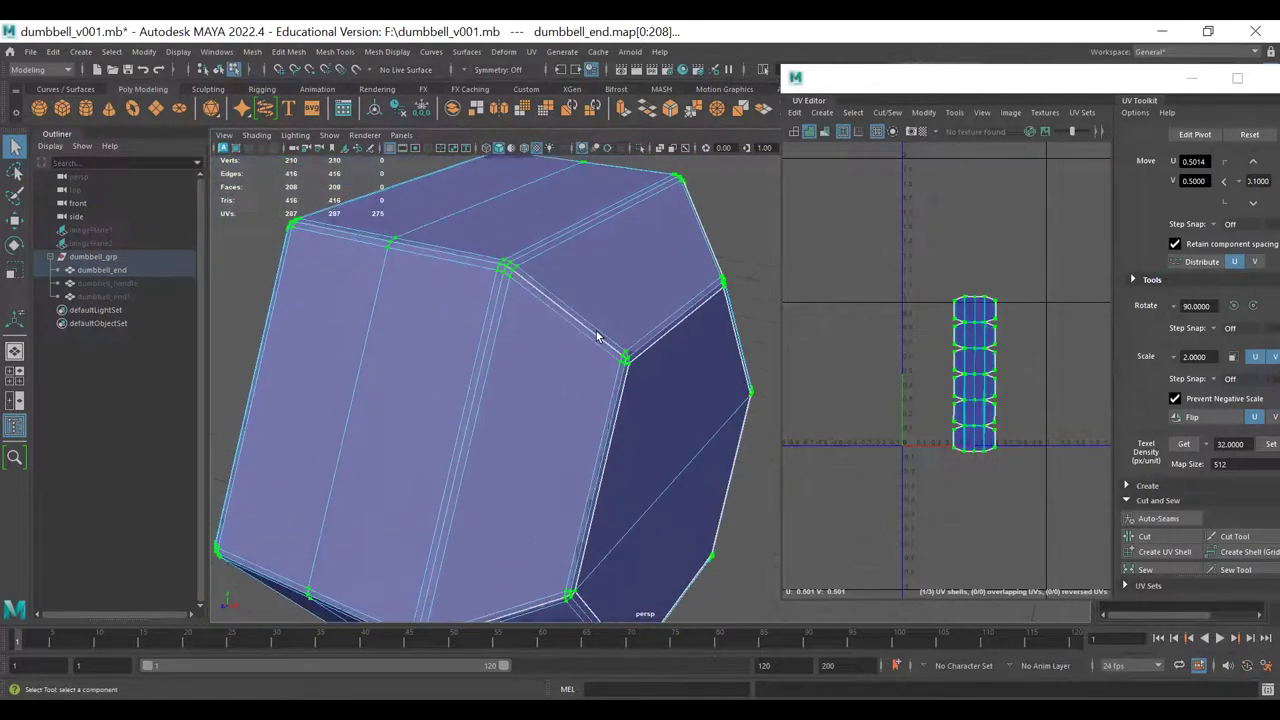
# - Undo the latest UV operations and insert a Multi-Cut edge loop around the sloped band on each side of the dumbbell end
pyautogui.hotkey('ctrl', 'z')
pyautogui.hotkey('ctrl', 'z')
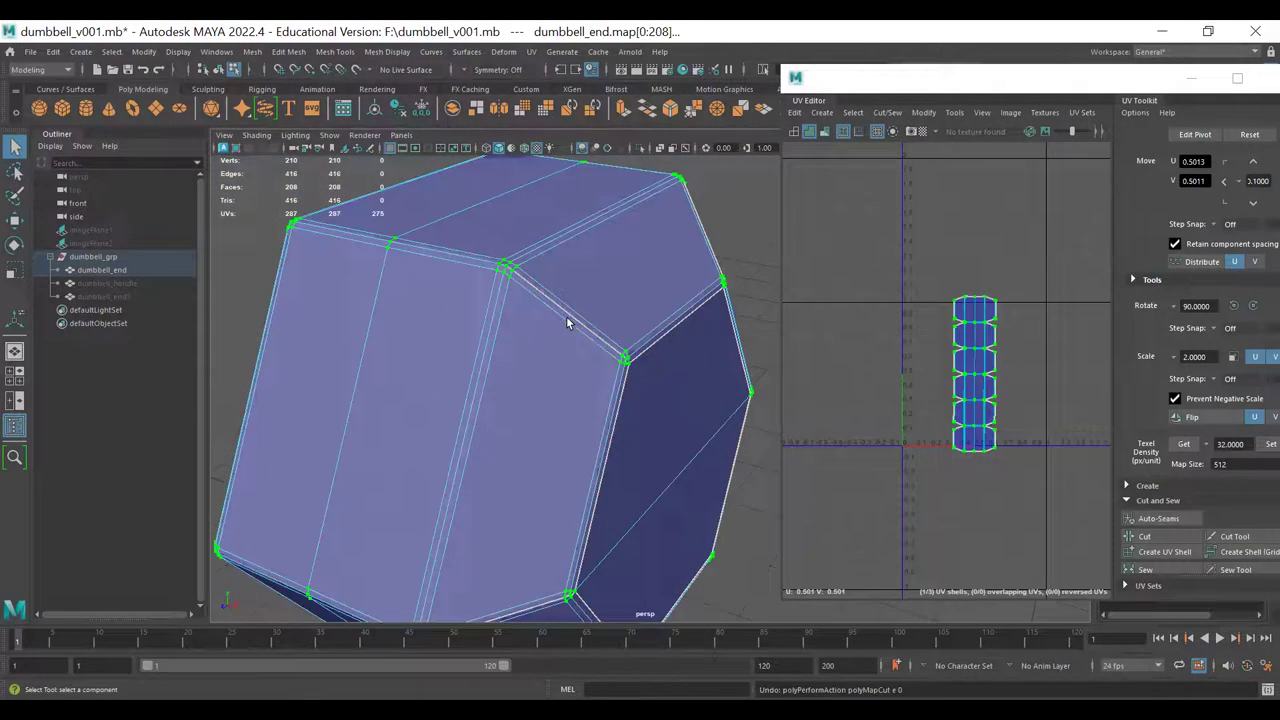
pyautogui.keyDown('shift'); pyautogui.moveTo(590, 318); pyautogui.dragTo(533, 343, button='right'); pyautogui.keyUp('shift')
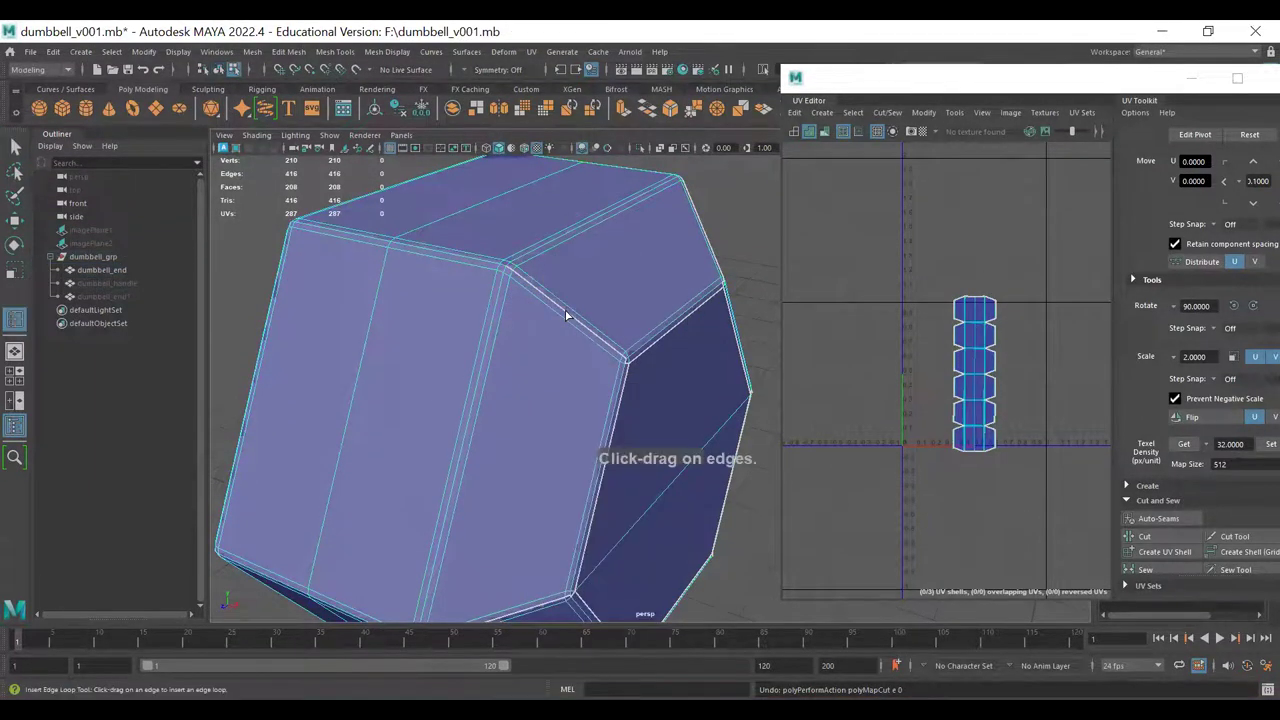
pyautogui.keyDown('shift'); pyautogui.rightClick(567, 293); pyautogui.keyUp('shift')
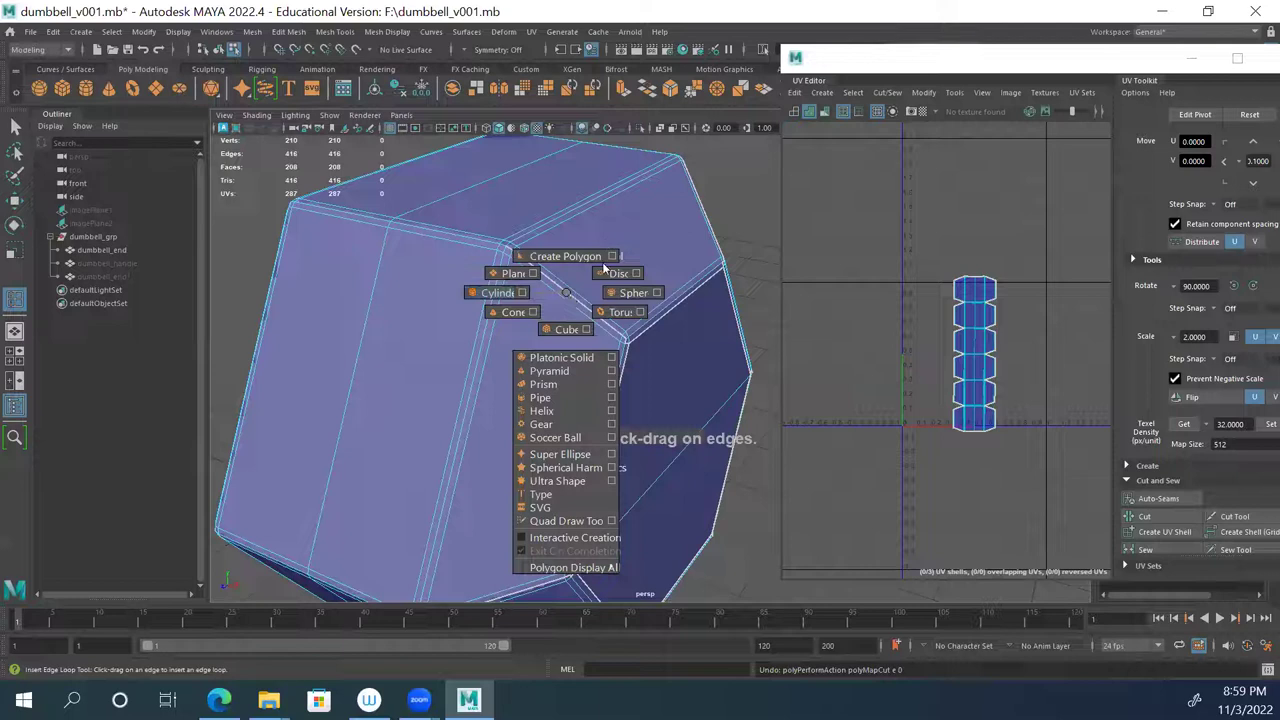
pyautogui.keyDown('shift'); pyautogui.moveTo(567, 293); pyautogui.dragTo(541, 266, button='right'); pyautogui.keyUp('shift')
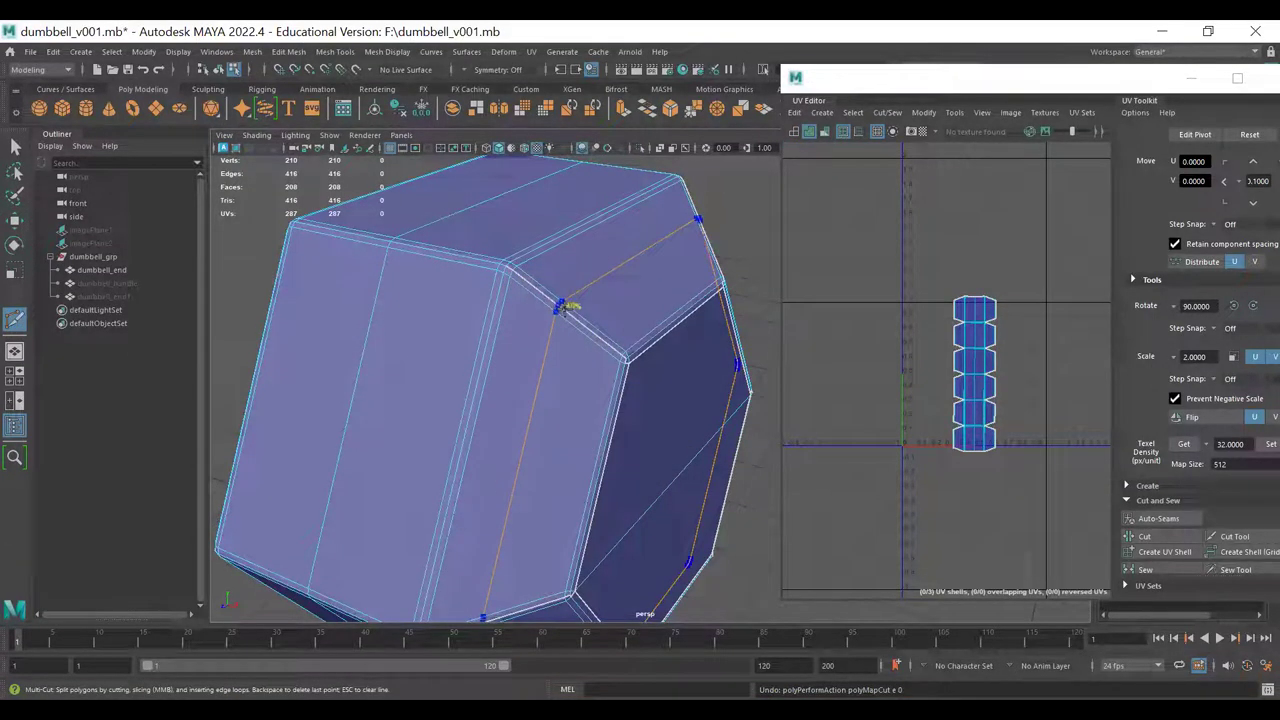
pyautogui.keyDown('ctrl'); pyautogui.click(572, 314); pyautogui.keyUp('ctrl')
pyautogui.keyDown('alt'); pyautogui.moveTo(534, 342); pyautogui.dragTo(474, 323); pyautogui.keyUp('alt')
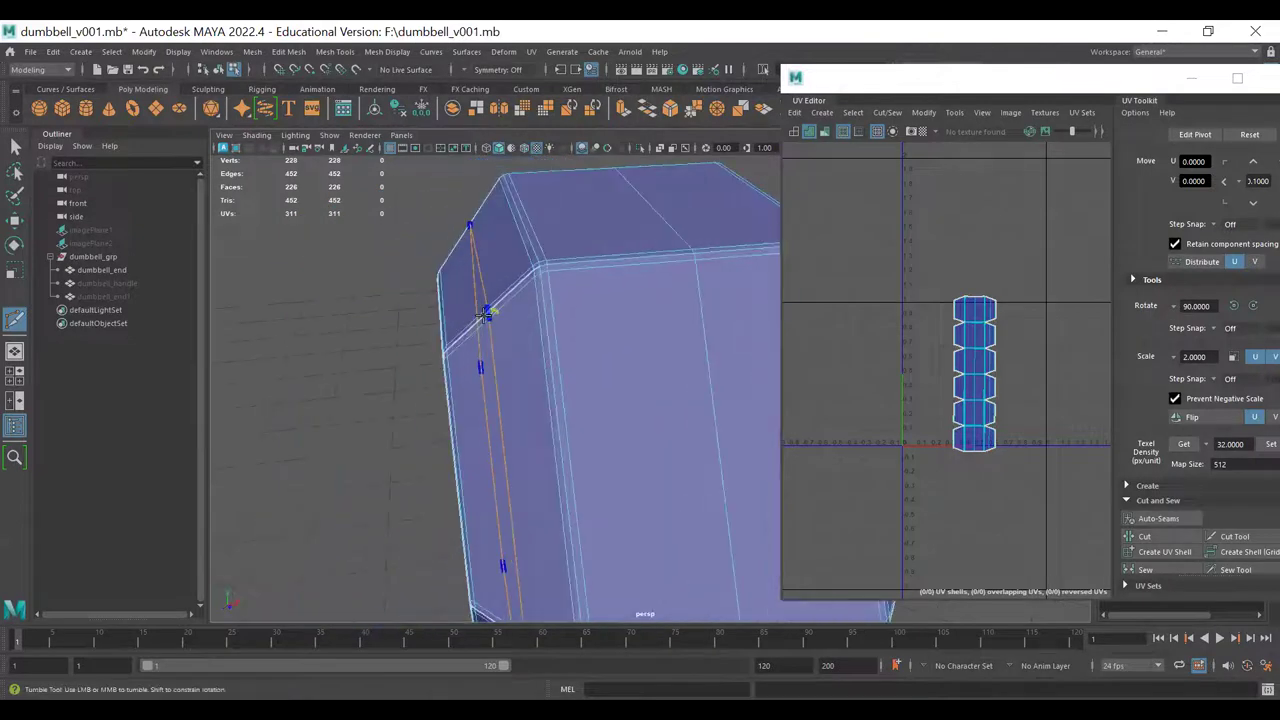
pyautogui.keyDown('ctrl'); pyautogui.click(484, 315); pyautogui.keyUp('ctrl')
# - Preview the dumbbell end smoothed and inspect the shape of its corner ridges around the added edge loops
pyautogui.keyDown('alt'); pyautogui.moveTo(626, 354); pyautogui.dragTo(620, 394); pyautogui.keyUp('alt')
pyautogui.scroll(3, 643, 391)
pyautogui.press('q')
pyautogui.press('3')
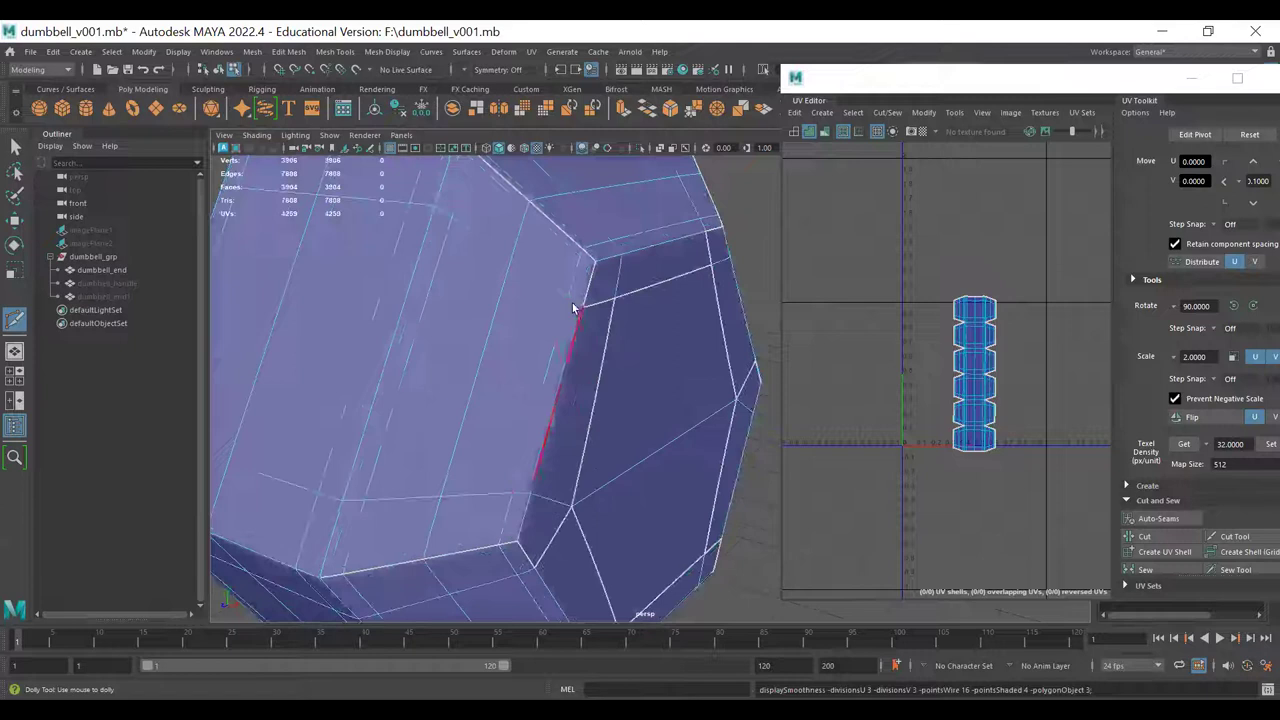
pyautogui.keyDown('alt'); pyautogui.moveTo(553, 277); pyautogui.dragTo(514, 414); pyautogui.keyUp('alt')
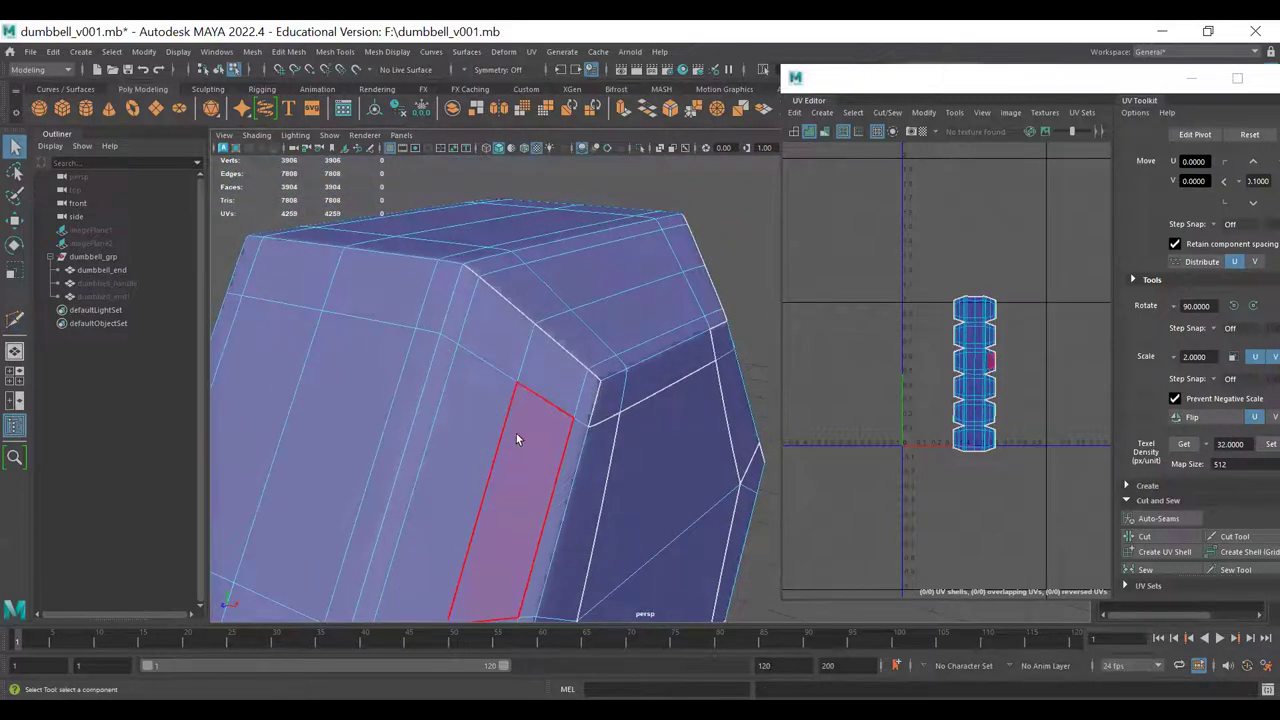
# - Select the whole dumbbell end object and display it with the checker map beside the smaller UV Editor
pyautogui.press('F8')
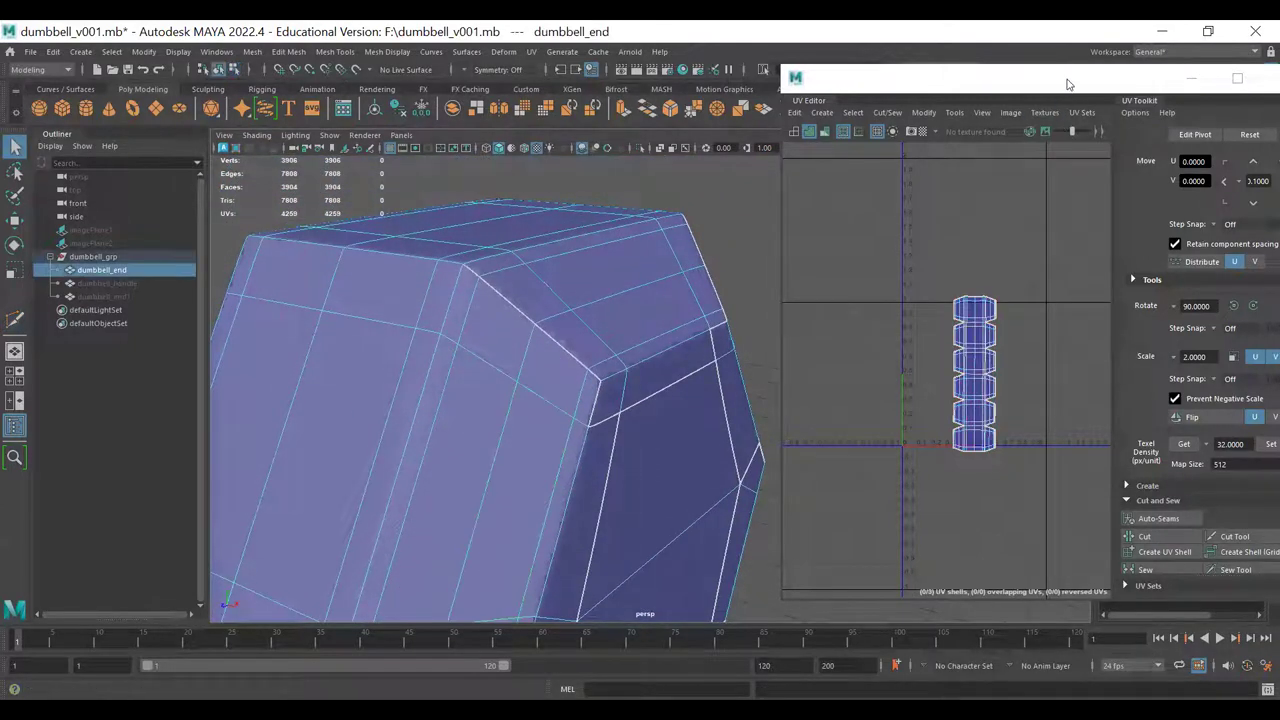
pyautogui.doubleClick(1000, 78)
pyautogui.click(880, 80)
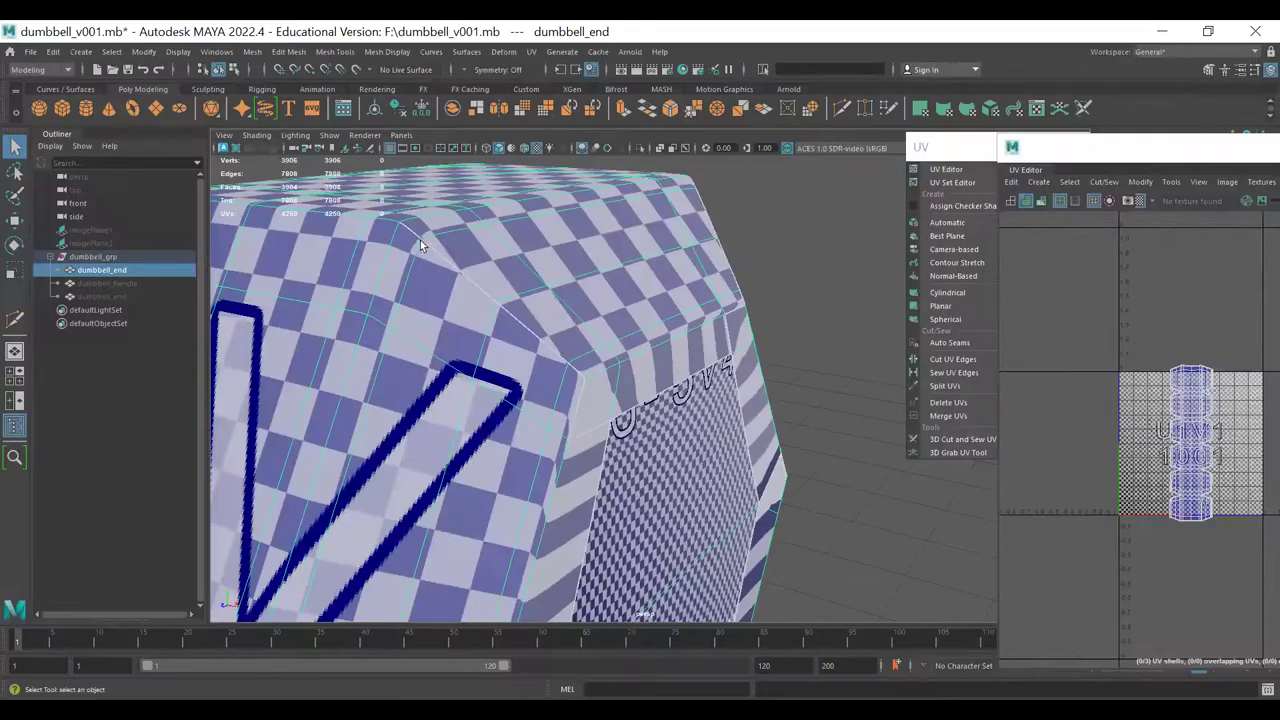
pyautogui.keyDown('alt'); pyautogui.moveTo(590, 400); pyautogui.dragTo(1137, 108); pyautogui.keyUp('alt')
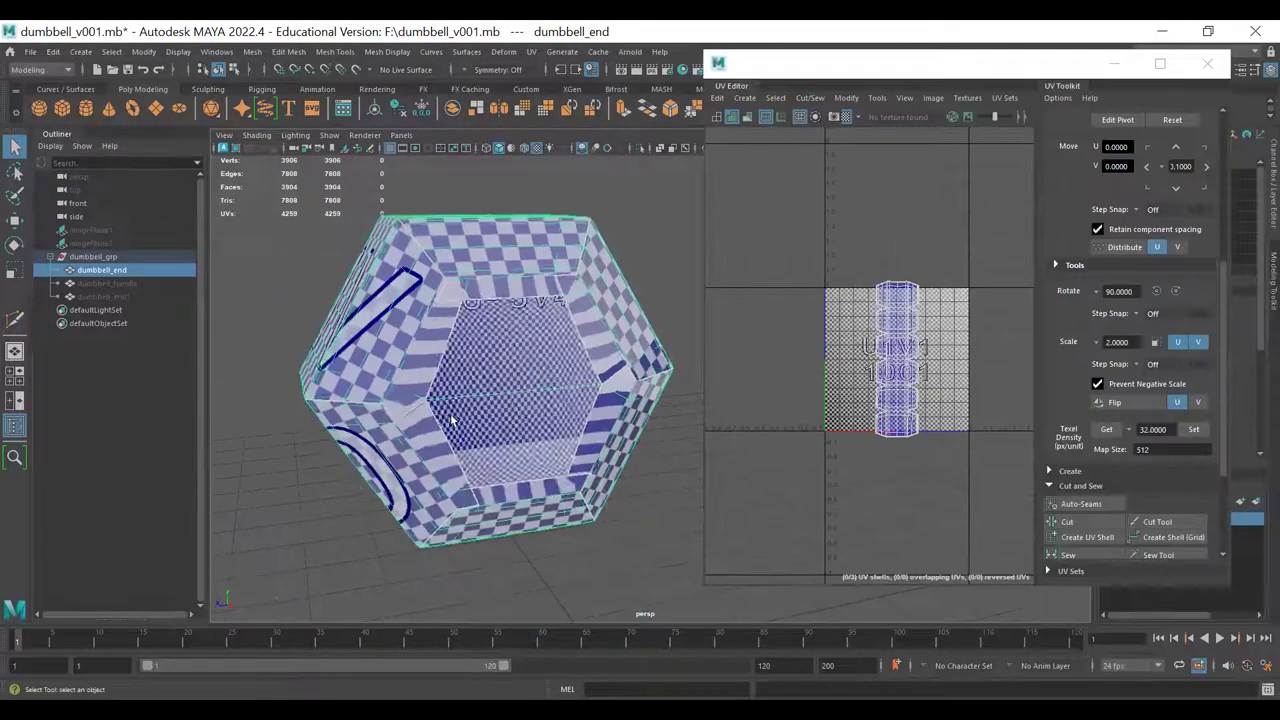
# - Compare the checker size on the hexagonal end caps with that on the body faces from several sides
pyautogui.keyDown('alt'); pyautogui.moveTo(440, 430); pyautogui.dragTo(486, 356); pyautogui.keyUp('alt')
pyautogui.press('3')
pyautogui.keyDown('alt'); pyautogui.moveTo(424, 394); pyautogui.dragTo(533, 378); pyautogui.keyUp('alt')
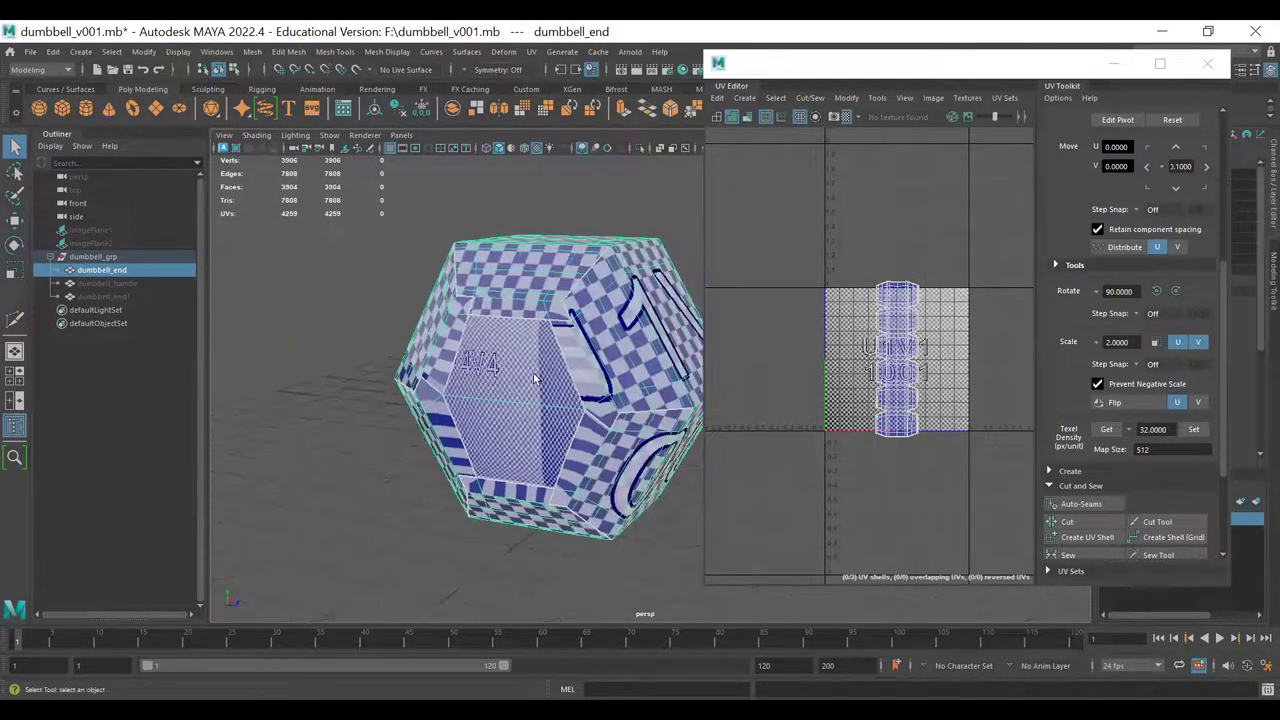
pyautogui.moveTo(626, 311)
pyautogui.keyDown('alt'); pyautogui.mouseDown()
pyautogui.moveTo(611, 316)
pyautogui.moveTo(645, 315)
pyautogui.mouseUp(); pyautogui.keyUp('alt')
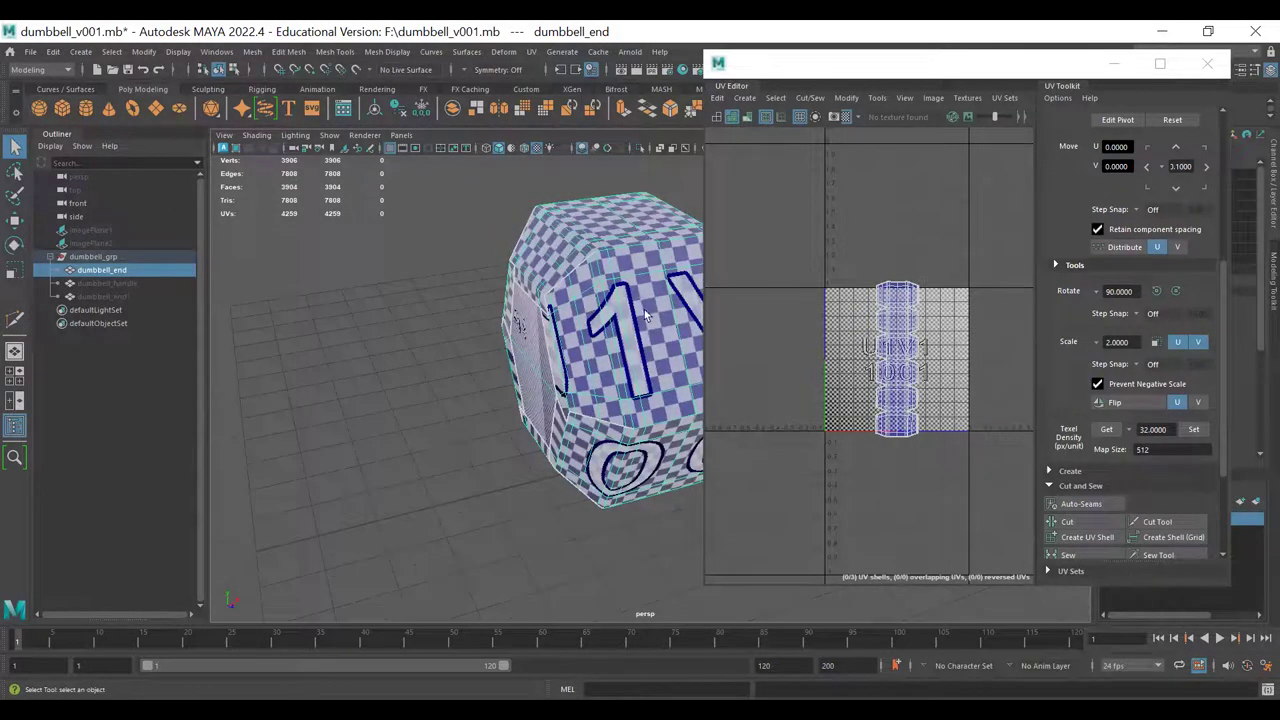
pyautogui.keyDown('alt'); pyautogui.moveTo(537, 376); pyautogui.dragTo(567, 350); pyautogui.keyUp('alt')
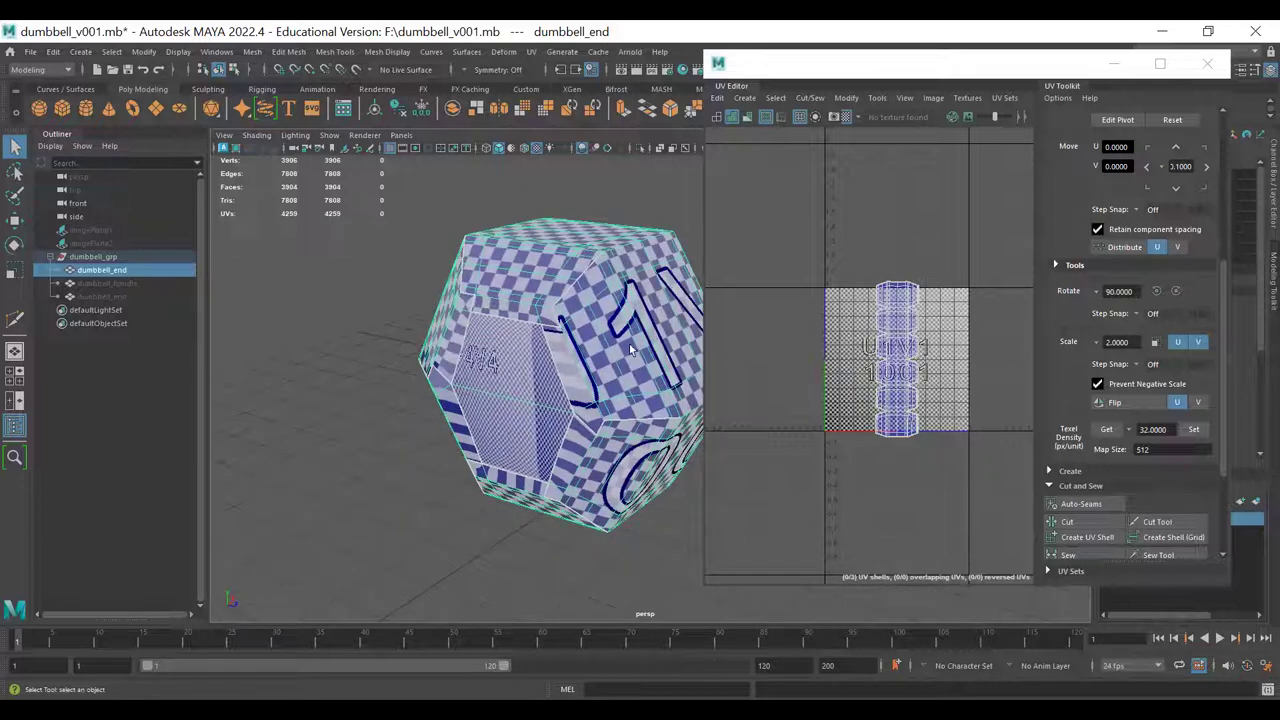
pyautogui.keyDown('alt'); pyautogui.moveTo(532, 390); pyautogui.dragTo(541, 353); pyautogui.keyUp('alt')
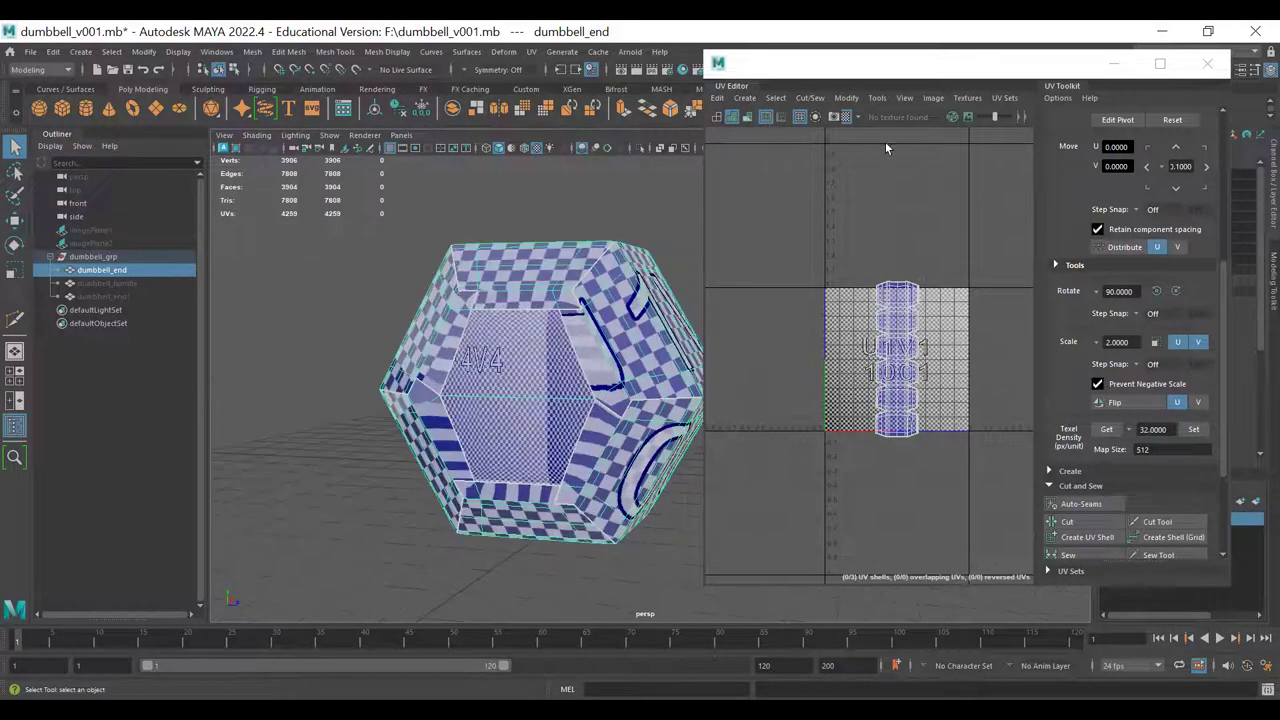
# - Enlarge the UV Editor, collapse the Cut and Sew section and bring the texel density settings into view
pyautogui.doubleClick(760, 68)
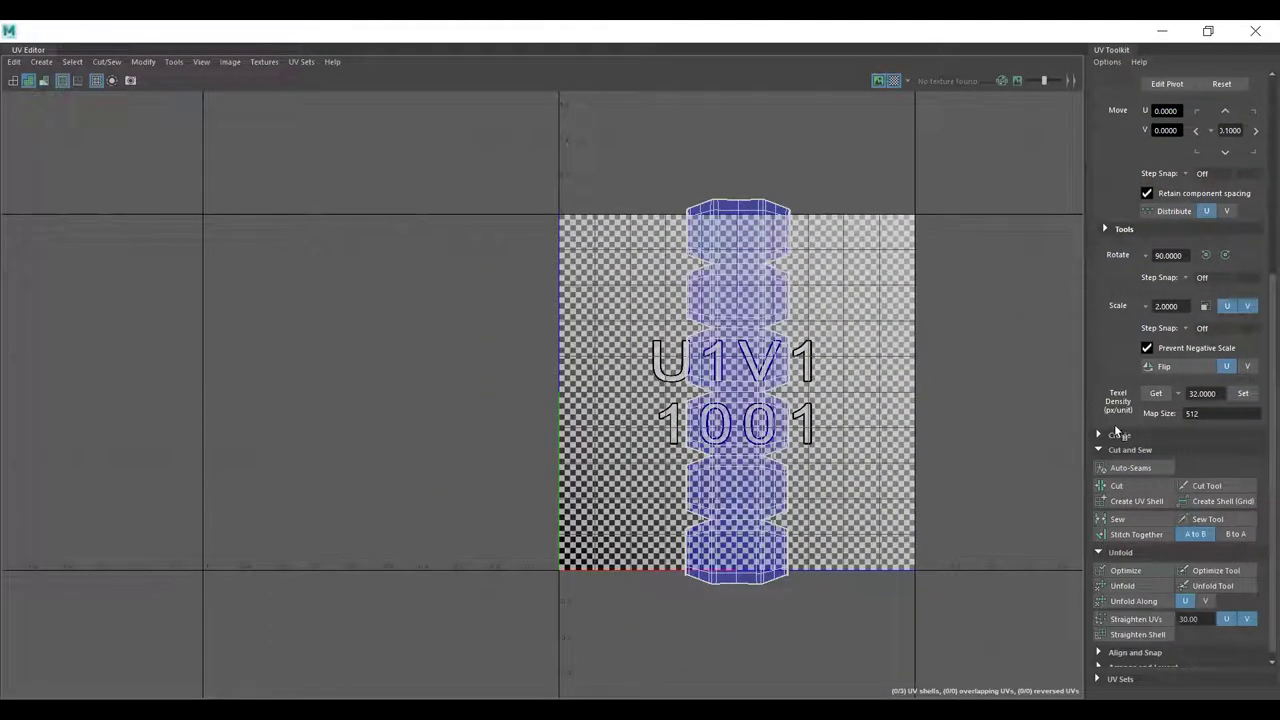
pyautogui.scroll(2, 1092, 428)
pyautogui.scroll(3, 1076, 300)
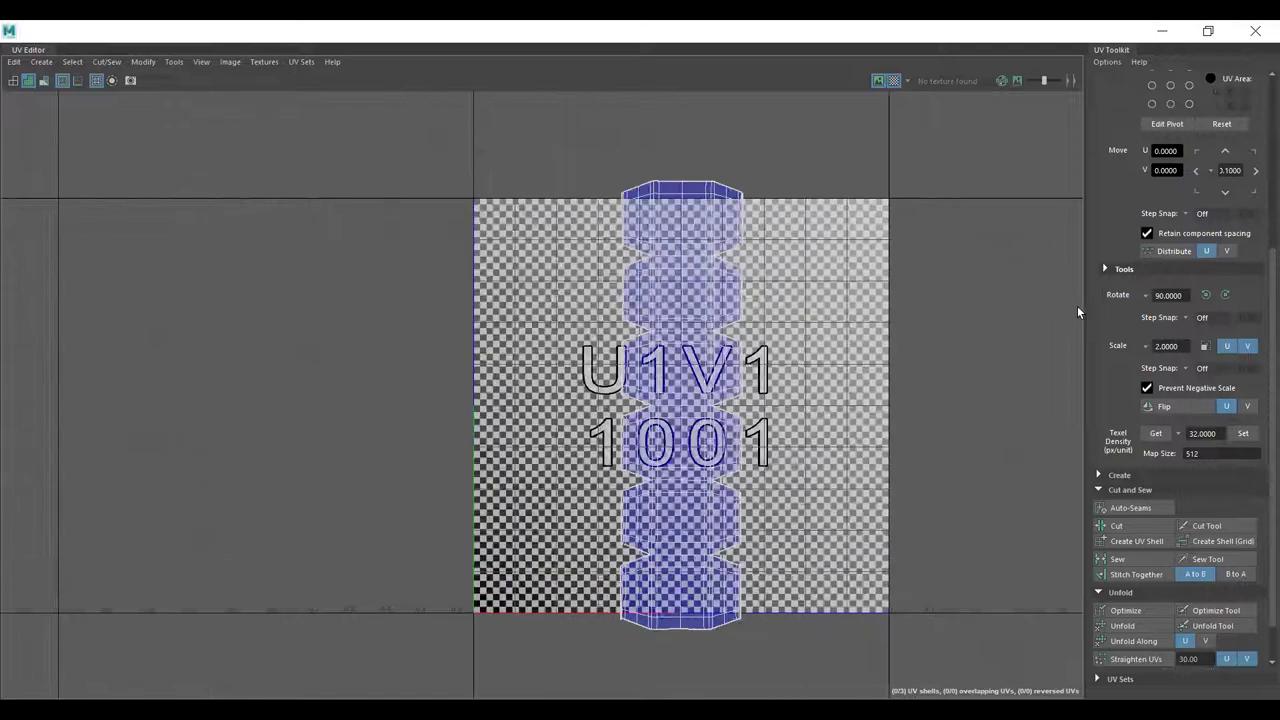
pyautogui.scroll(5, 1109, 262)
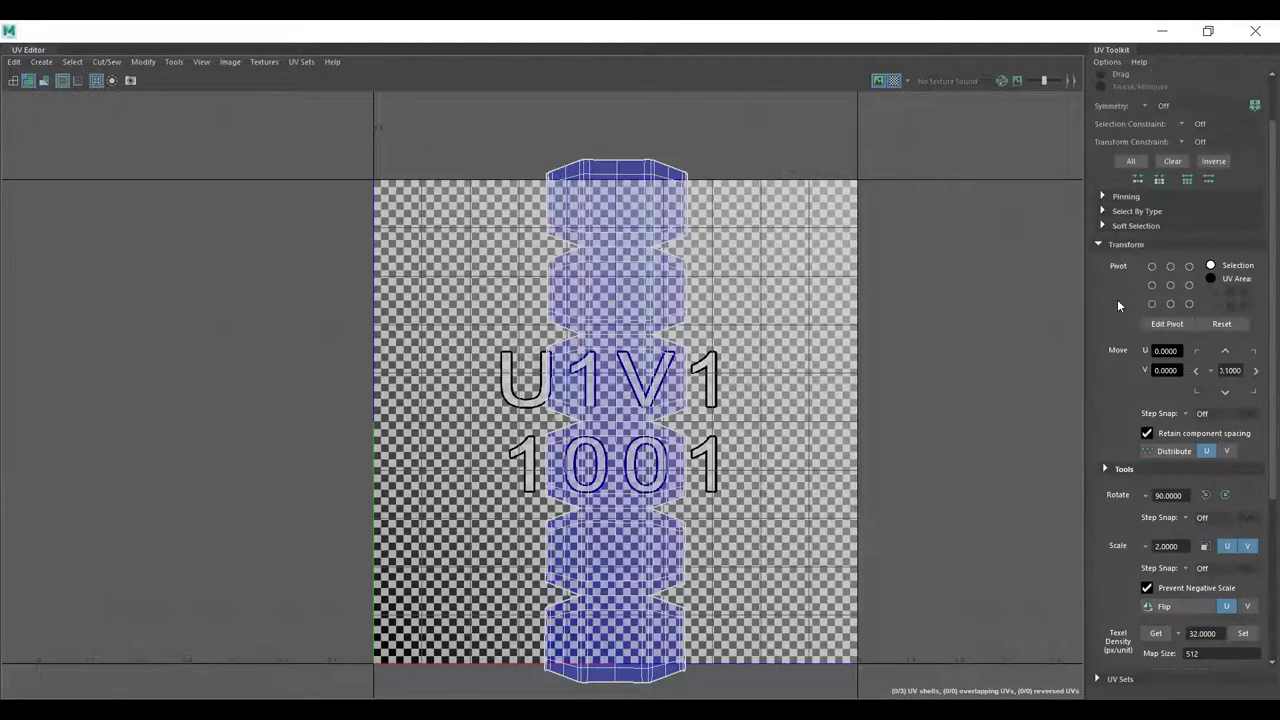
pyautogui.click(1099, 245)
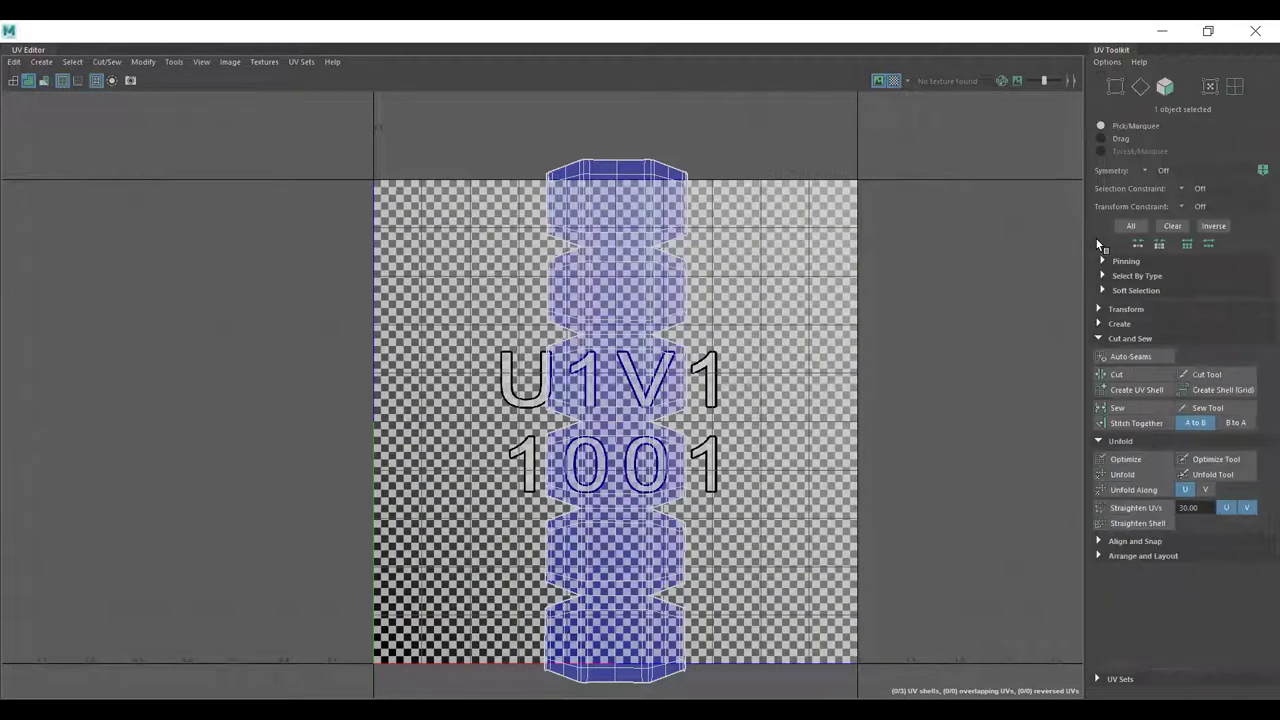
pyautogui.click(1099, 338)
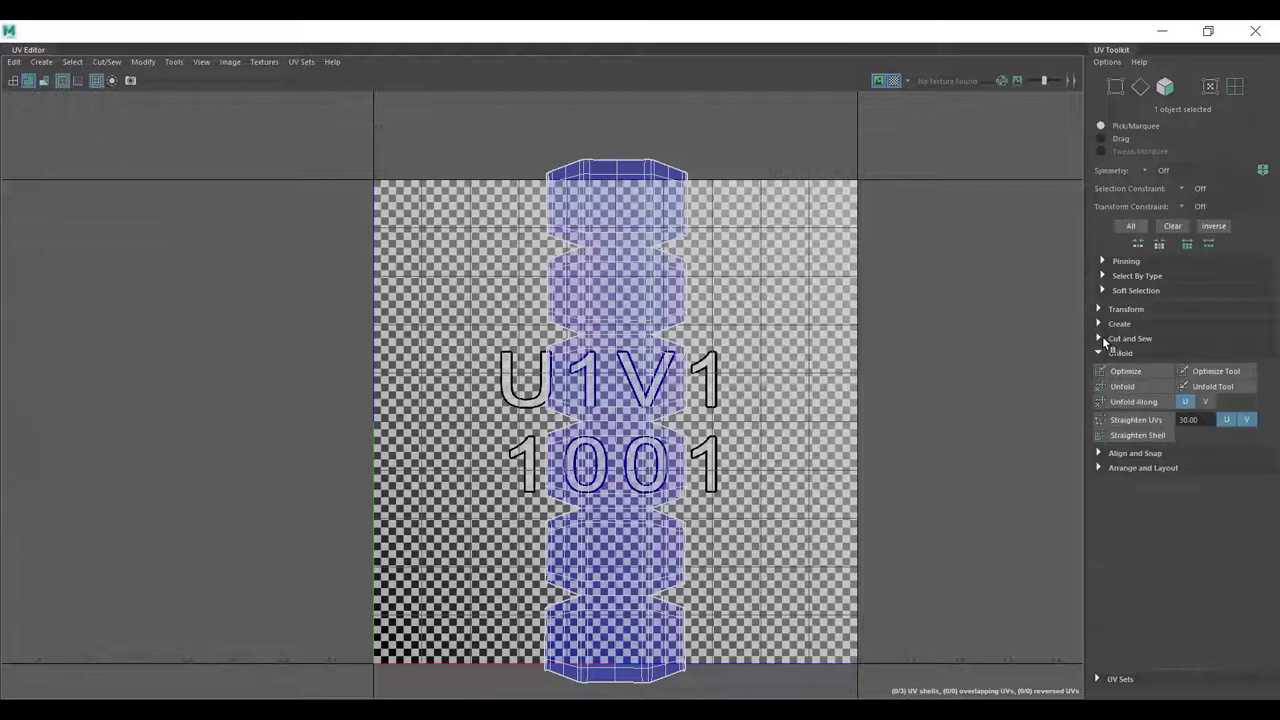
pyautogui.click(1099, 309)
pyautogui.scroll(-2, 1142, 378)
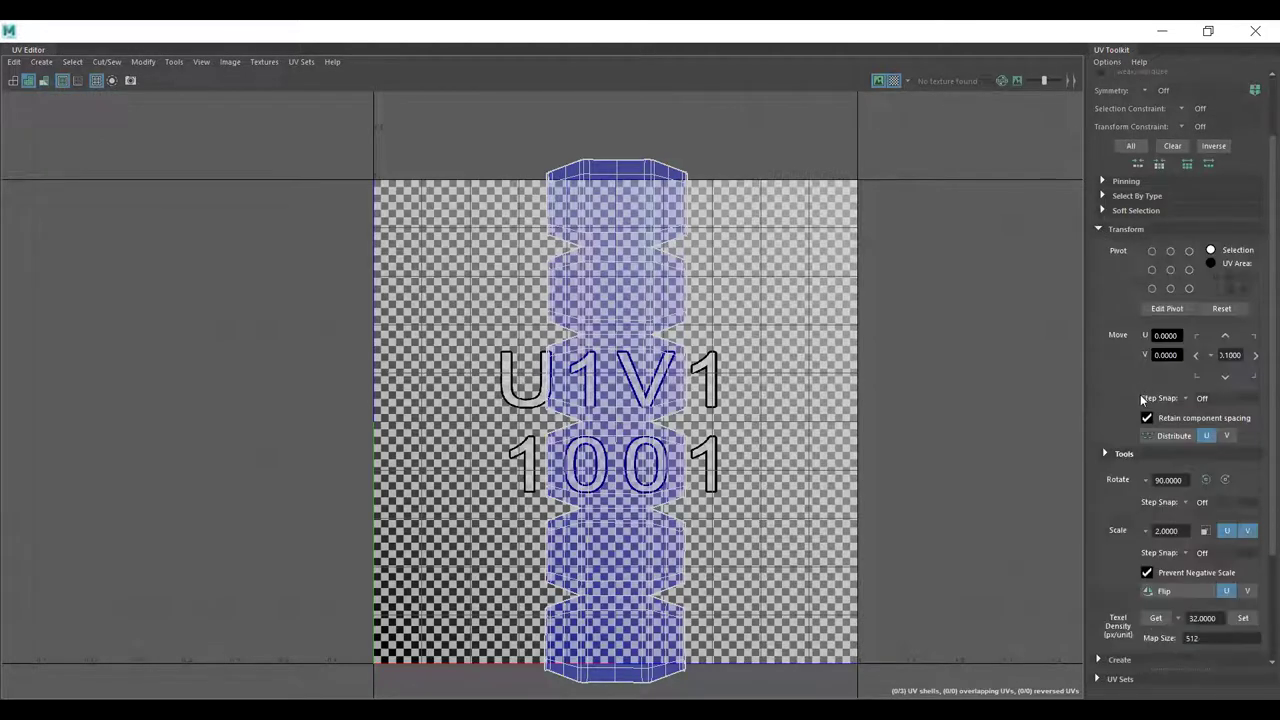
pyautogui.scroll(-2, 1125, 490)
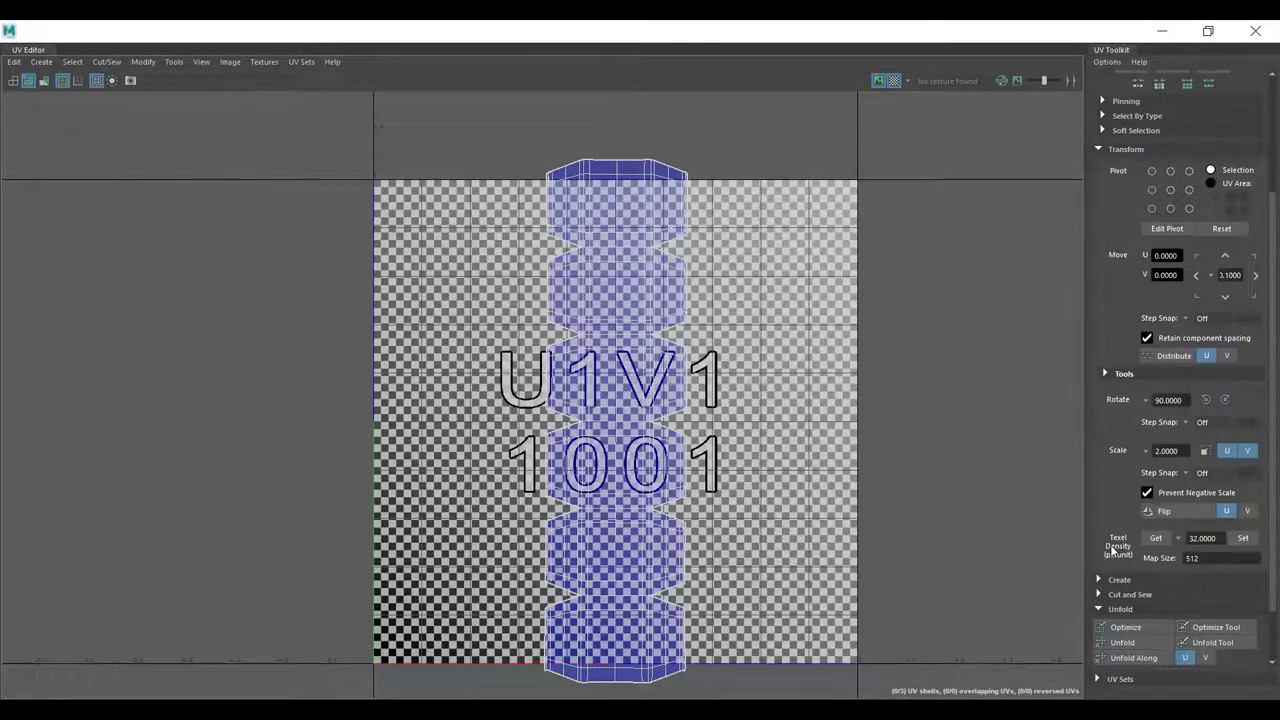
# - Turn off the checker map and move both hexagonal cap shells together down beside the 0–1 UV tile
pyautogui.keyDown('alt'); pyautogui.moveTo(97, 329); pyautogui.dragTo(140, 311, button='right'); pyautogui.keyUp('alt')
pyautogui.keyDown('alt'); pyautogui.moveTo(745, 248); pyautogui.dragTo(720, 291, button='right'); pyautogui.keyUp('alt')
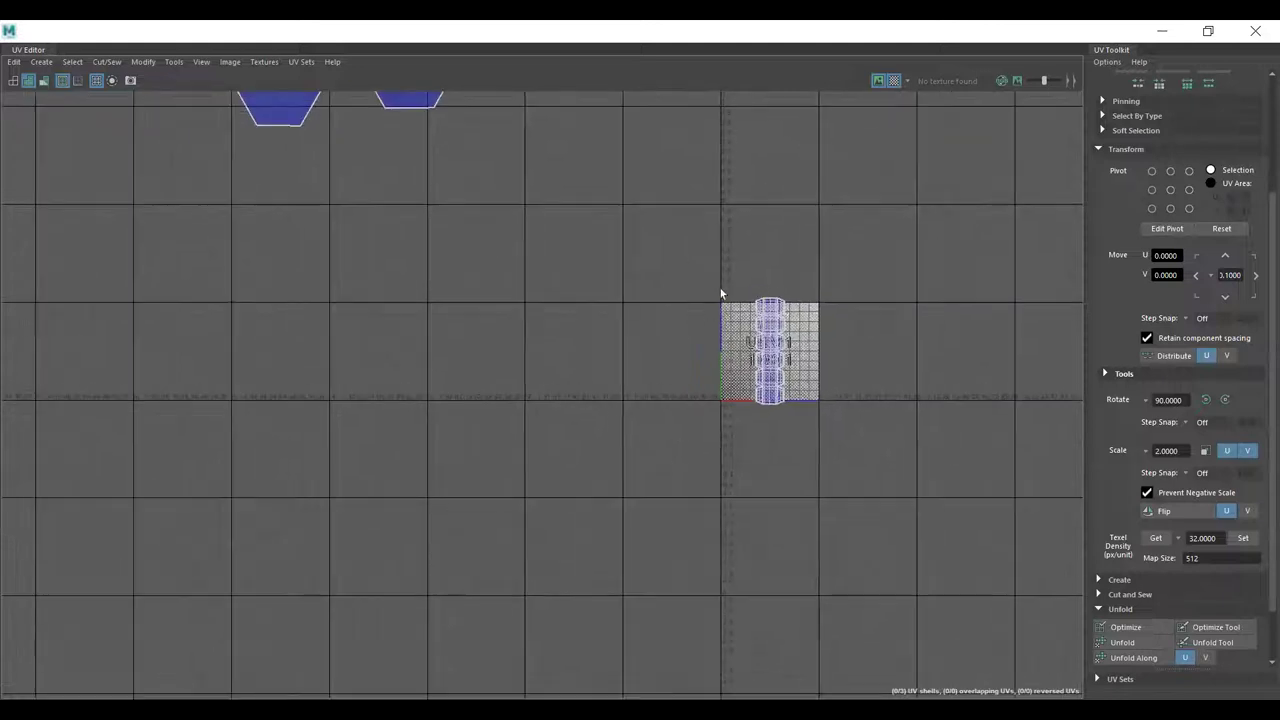
pyautogui.keyDown('alt'); pyautogui.moveTo(720, 291); pyautogui.dragTo(694, 479, button='middle'); pyautogui.keyUp('alt')
pyautogui.click(894, 80)
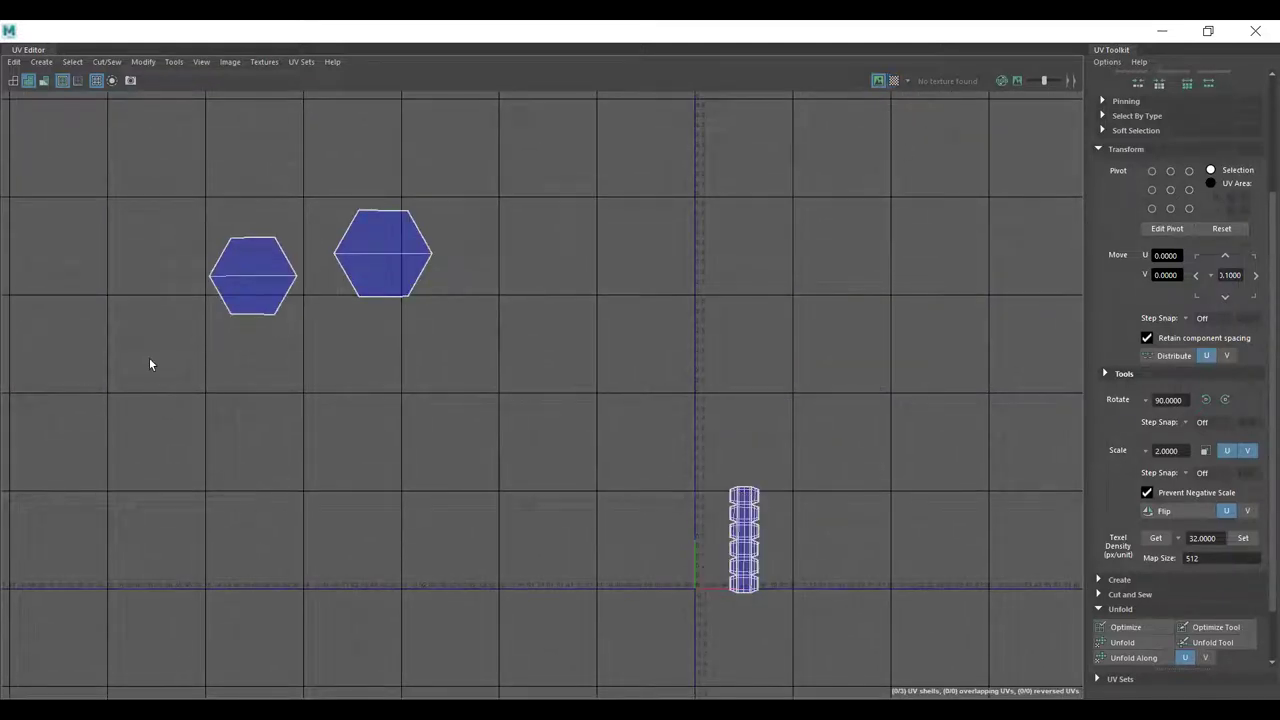
pyautogui.moveTo(467, 189); pyautogui.dragTo(300, 334)
pyautogui.moveTo(323, 263); pyautogui.dragTo(528, 538)
# - Move the body shell toward the 0–1 tile's left border, to U 0.1821, and scale it to fit the tile's height
pyautogui.keyDown('alt'); pyautogui.moveTo(785, 528); pyautogui.dragTo(691, 443, button='middle'); pyautogui.keyUp('alt')
pyautogui.moveTo(750, 306); pyautogui.dragTo(602, 433)
pyautogui.press('r')
pyautogui.keyDown('alt'); pyautogui.moveTo(572, 466); pyautogui.dragTo(817, 471, button='right'); pyautogui.keyUp('alt')
pyautogui.press('w')
pyautogui.moveTo(708, 417); pyautogui.dragTo(660, 419)
pyautogui.keyDown('alt'); pyautogui.moveTo(660, 419); pyautogui.dragTo(699, 425, button='right'); pyautogui.keyUp('alt')
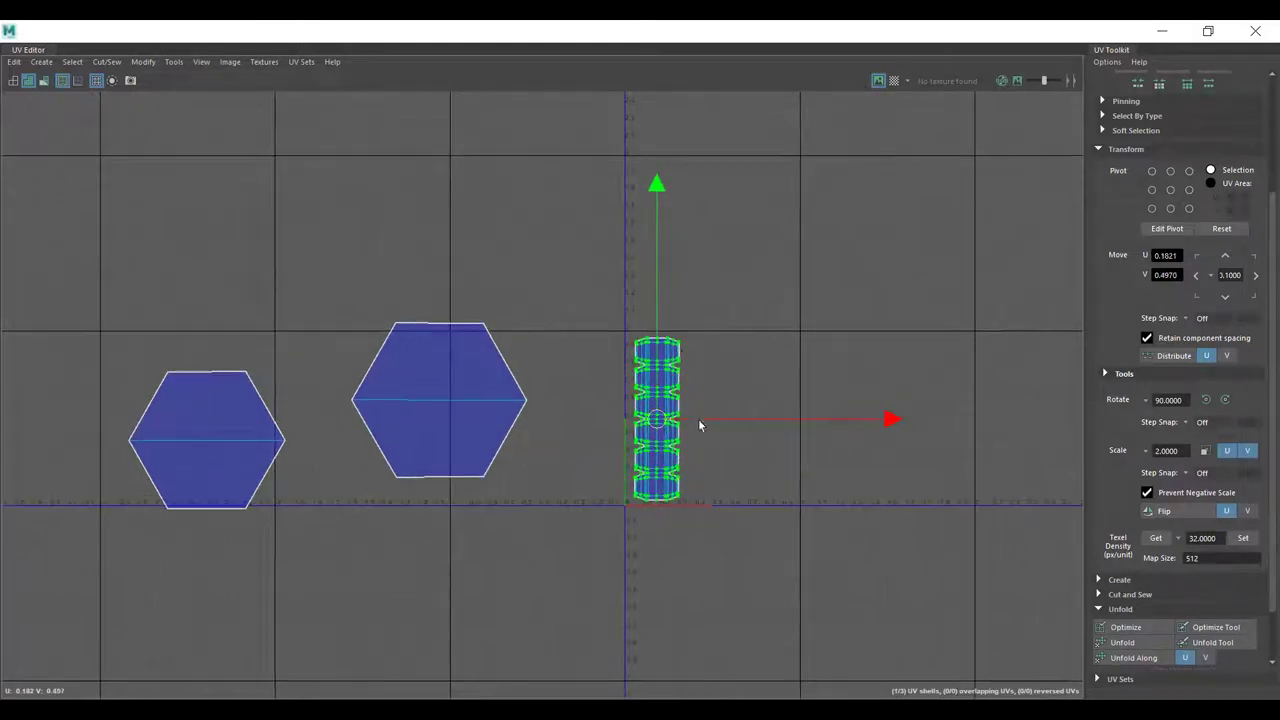
pyautogui.press('r')
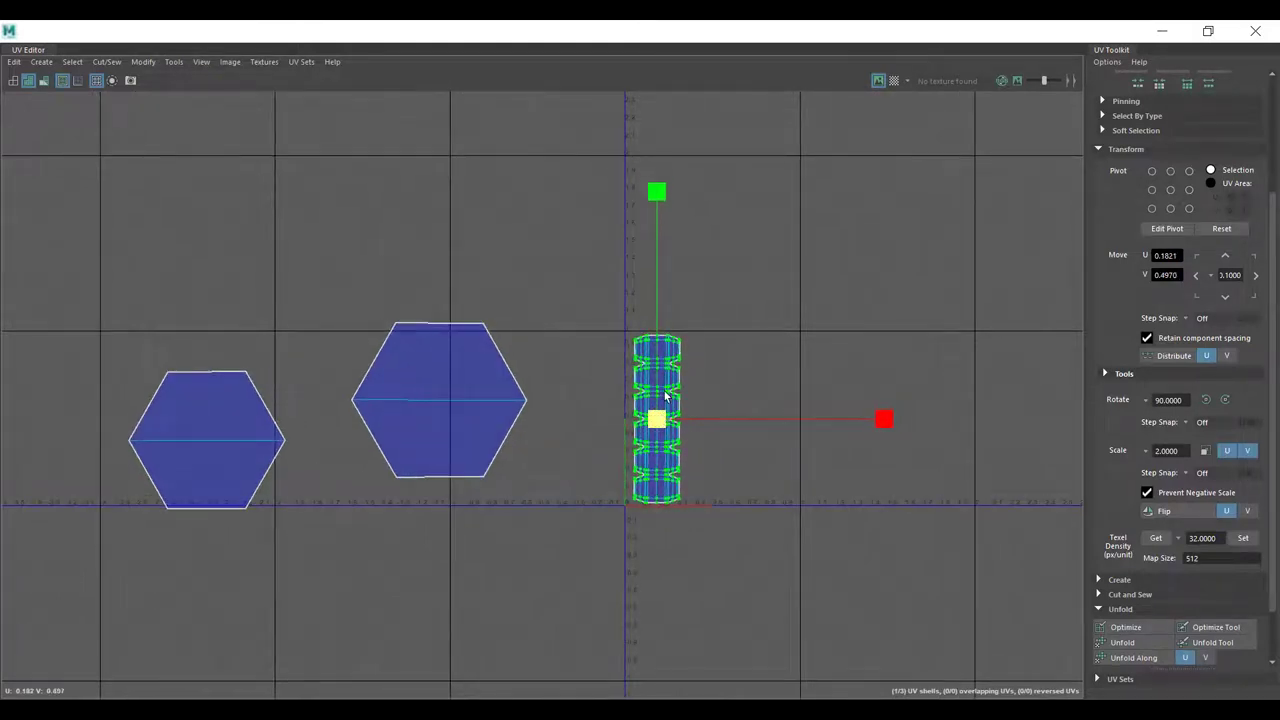
pyautogui.press('w')
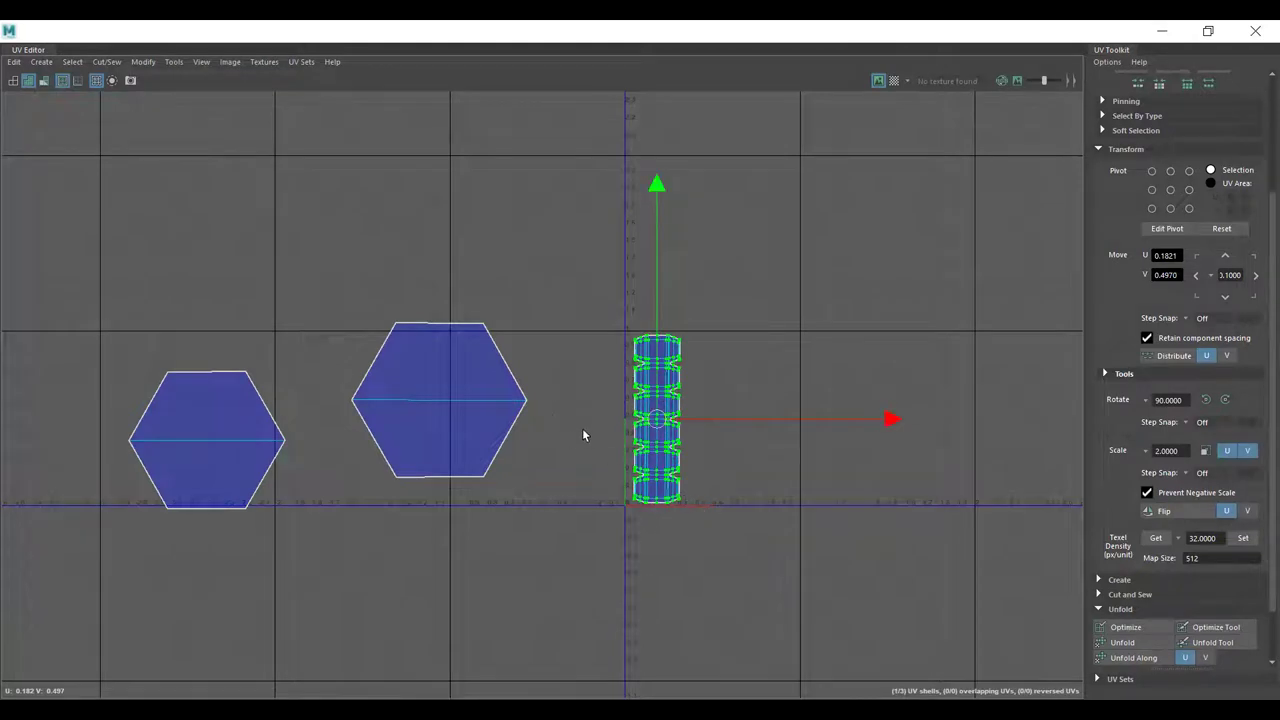
# - Read the body shell's texel density and apply that 29.3976 px/unit value to both hexagonal cap shells
pyautogui.scroll(-2, 584, 435)
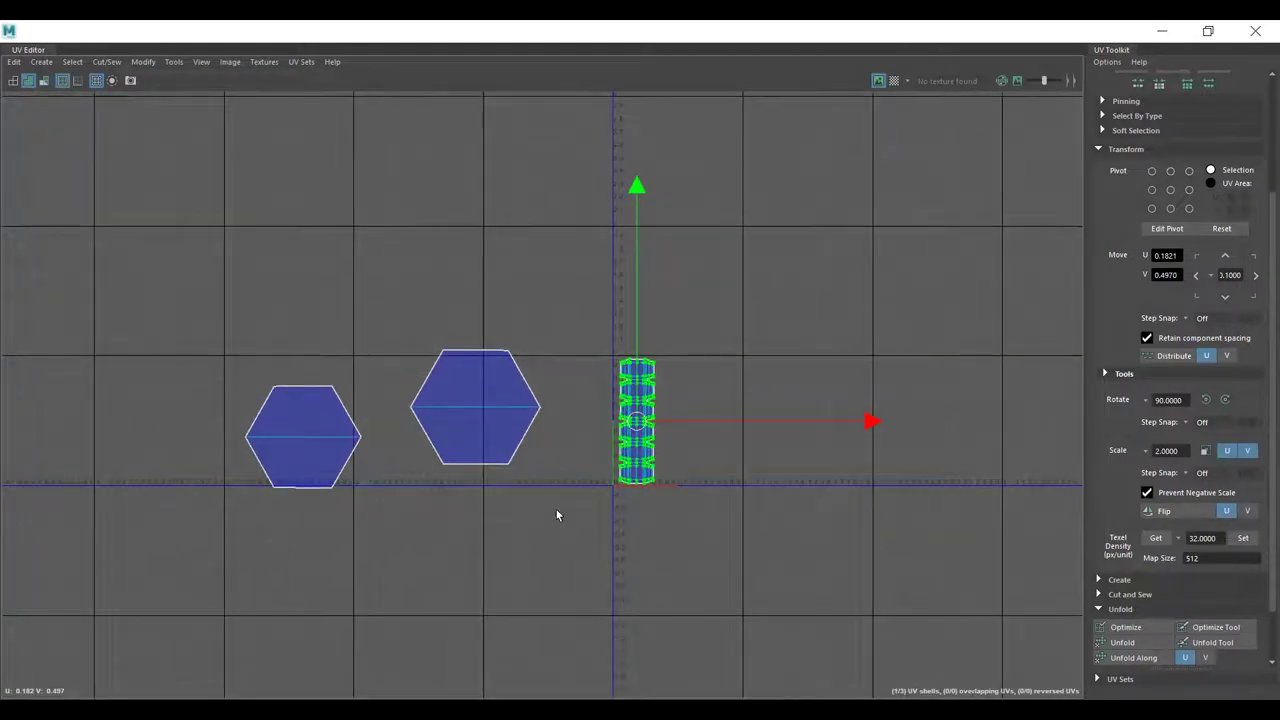
pyautogui.keyDown('alt'); pyautogui.moveTo(715, 506); pyautogui.dragTo(633, 483, button='middle'); pyautogui.keyUp('alt')
pyautogui.keyDown('alt'); pyautogui.moveTo(515, 415); pyautogui.dragTo(611, 440, button='right'); pyautogui.keyUp('alt')
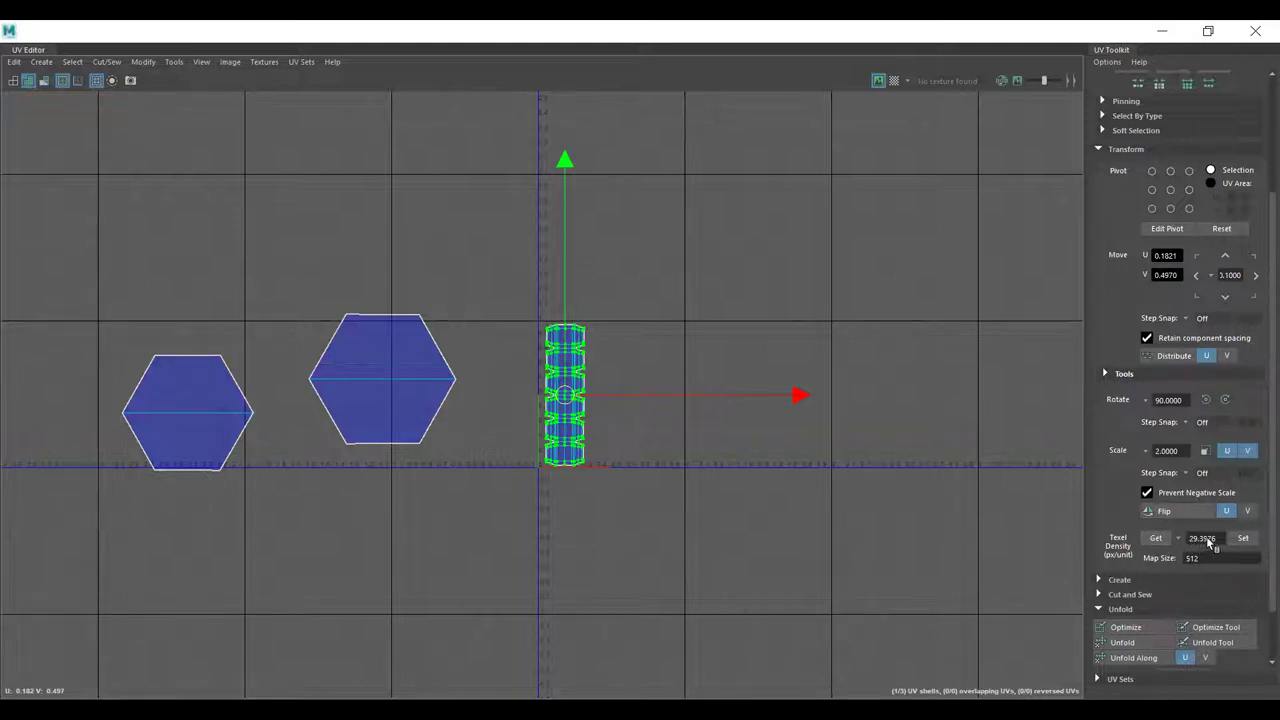
pyautogui.moveTo(506, 226); pyautogui.dragTo(50, 535)
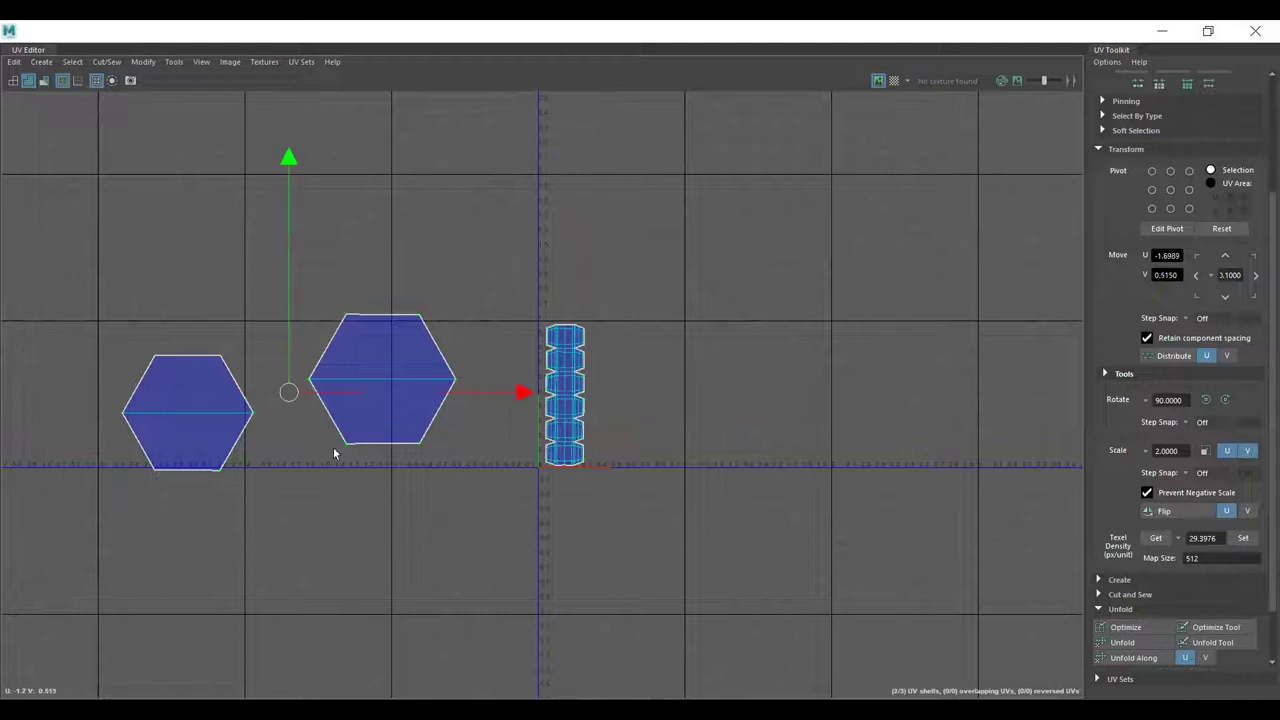
pyautogui.click(1243, 538)
# - Stack the two cap shells beside the upper part of the body shell in the 0–1 tile, the lower one at U 0.4536, V 0.6711
pyautogui.scroll(2, 166, 417)
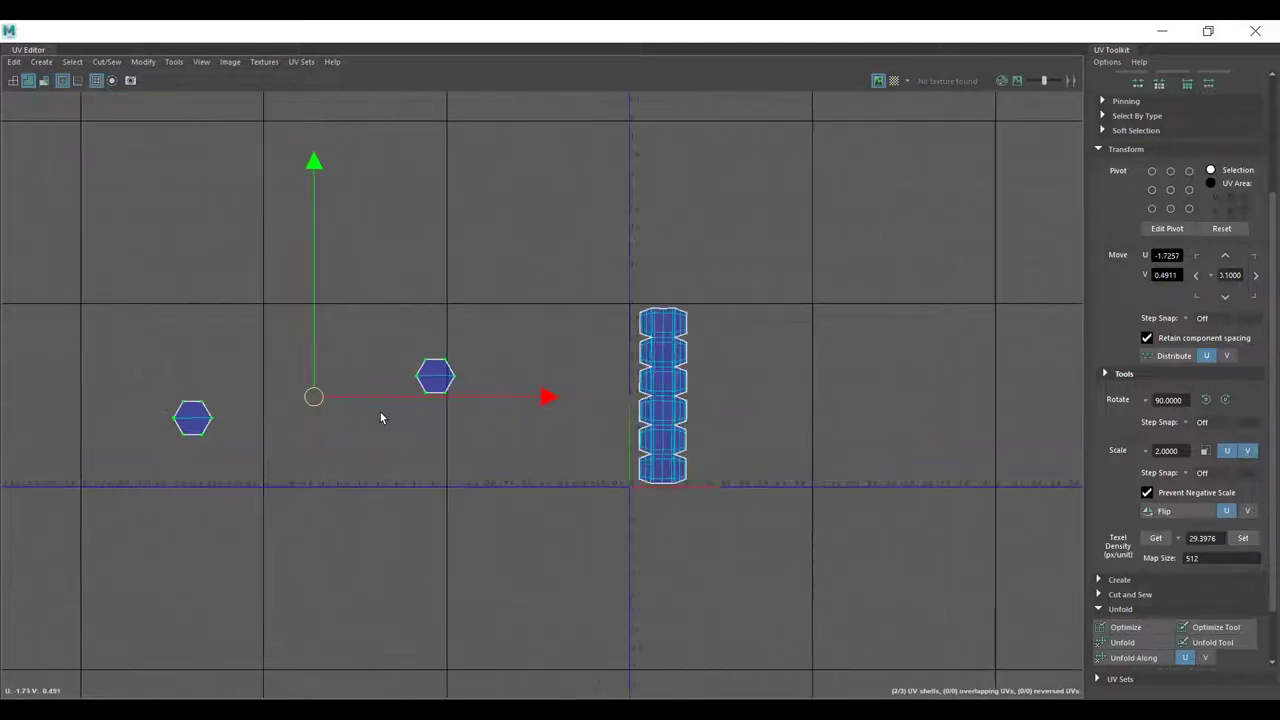
pyautogui.moveTo(318, 396); pyautogui.dragTo(595, 343)
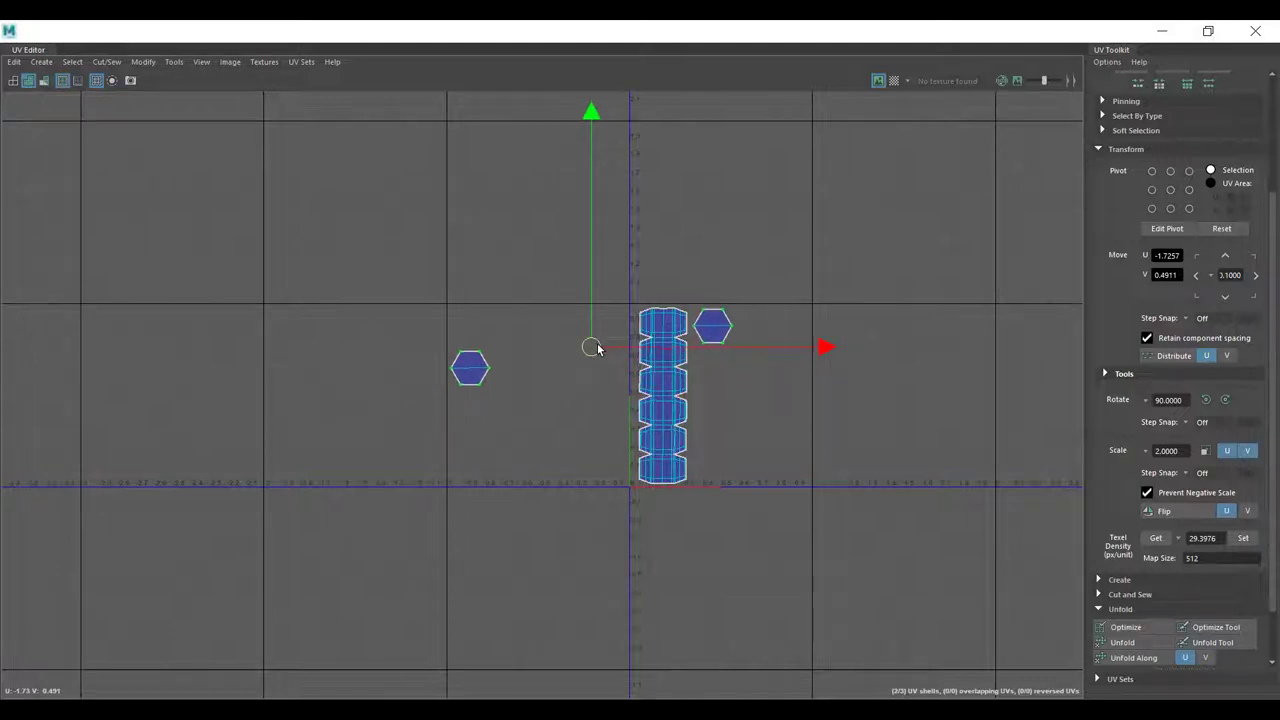
pyautogui.keyDown('ctrl'); pyautogui.click(712, 326); pyautogui.keyUp('ctrl')
pyautogui.moveTo(474, 368); pyautogui.dragTo(712, 364)
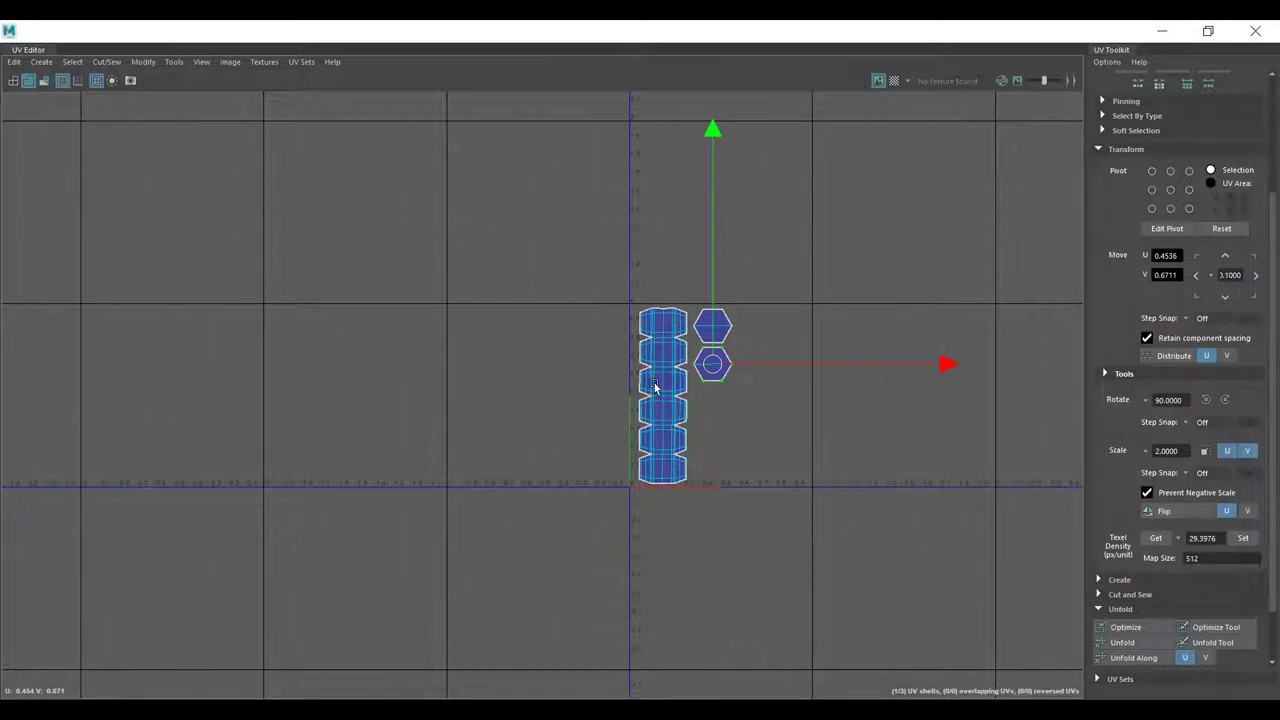
# - Turn on the checker map and place the UV Editor beside the viewport with the dumbbell end framed
pyautogui.moveTo(580, 31); pyautogui.dragTo(1003, 279)
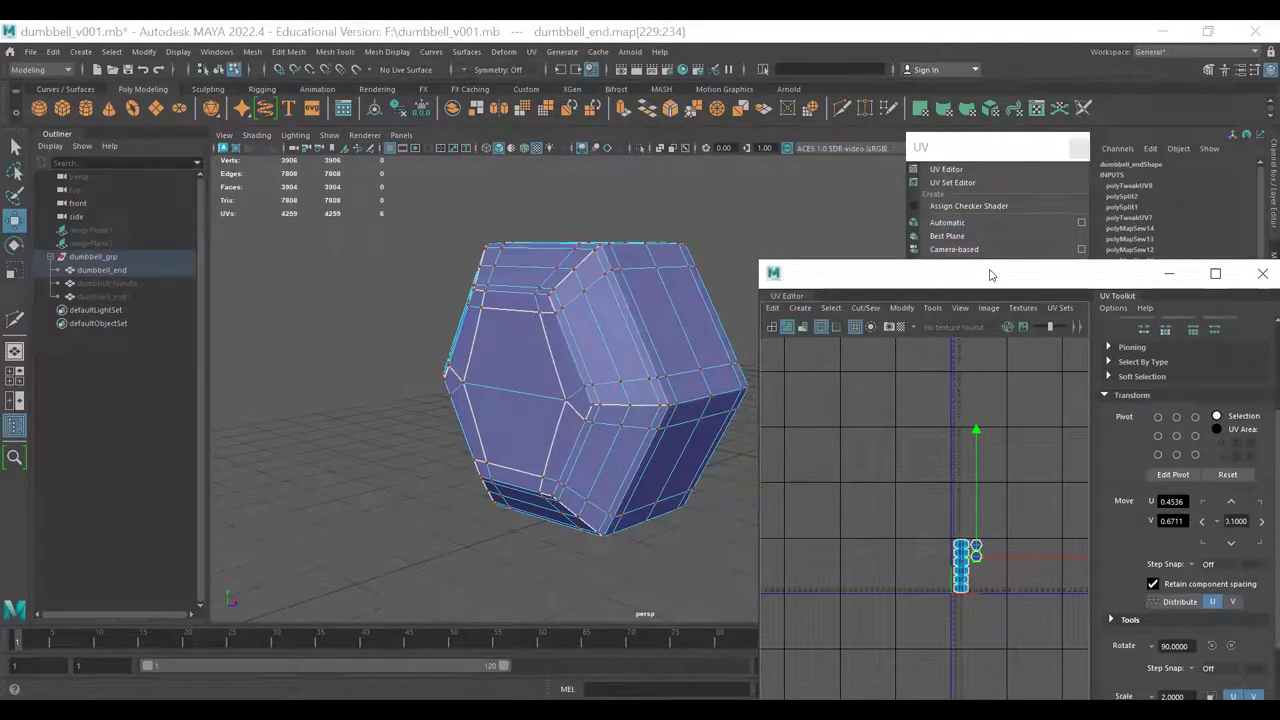
pyautogui.doubleClick(990, 274)
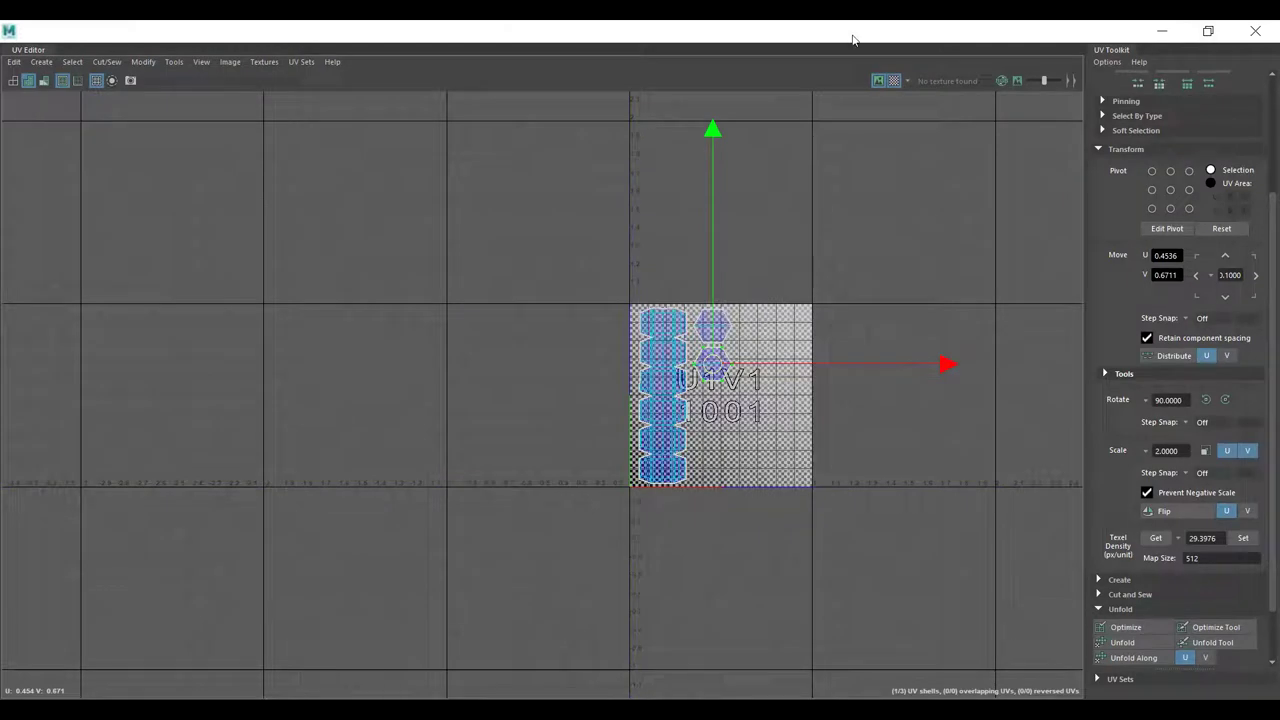
pyautogui.press('super+Right')
pyautogui.keyDown('alt'); pyautogui.moveTo(570, 314); pyautogui.dragTo(441, 386, button='middle'); pyautogui.keyUp('alt')
pyautogui.moveTo(477, 413)
pyautogui.keyDown('alt'); pyautogui.mouseDown()
pyautogui.moveTo(500, 420)
pyautogui.moveTo(483, 415)
pyautogui.mouseUp(); pyautogui.keyUp('alt')
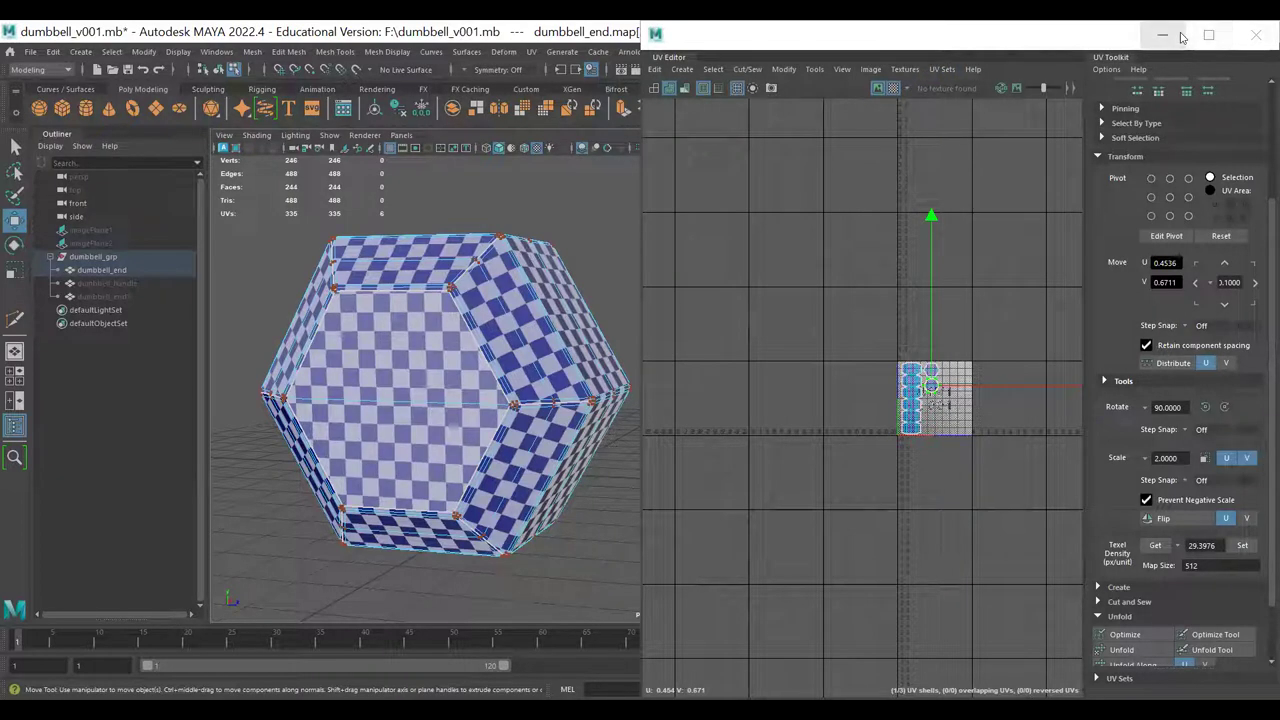
# - Compare the checker pattern around the hexagonal cap with smooth preview on and off
pyautogui.moveTo(385, 484)
pyautogui.keyDown('alt'); pyautogui.mouseDown(button='right')
pyautogui.moveTo(474, 462)
pyautogui.moveTo(490, 352)
pyautogui.mouseUp(button='right'); pyautogui.keyUp('alt')
pyautogui.press('5')
pyautogui.press('3')
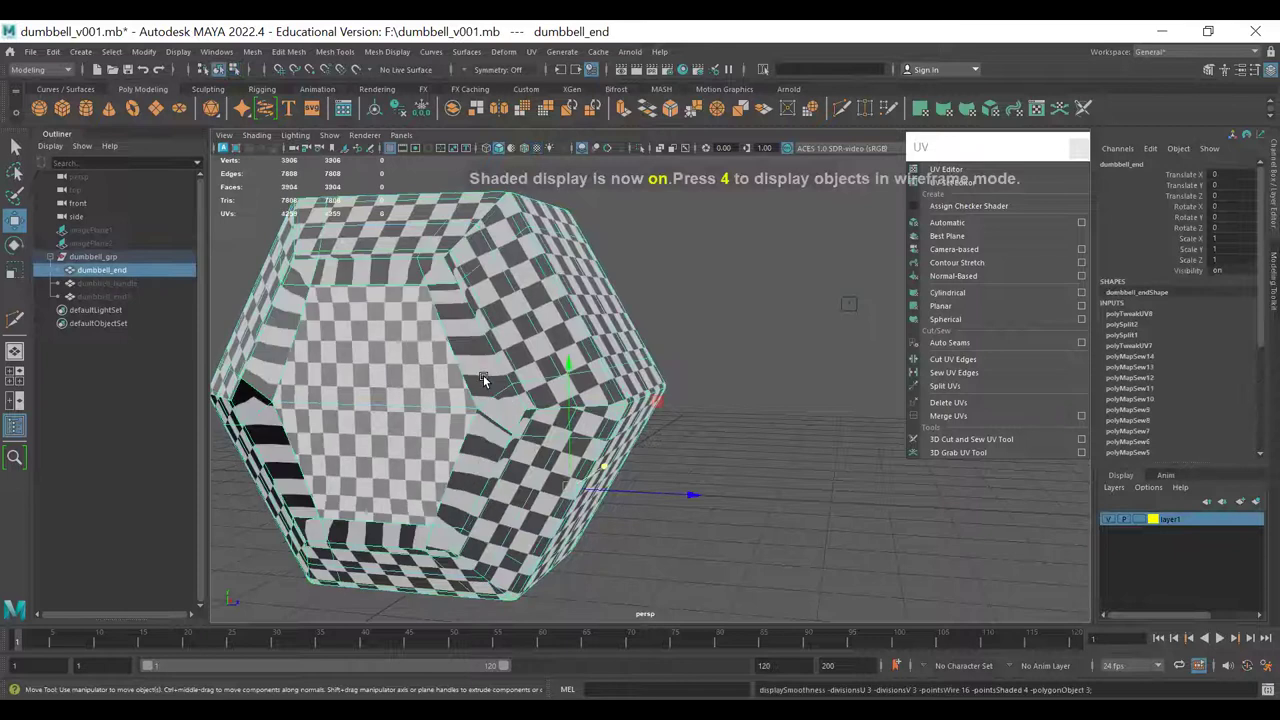
pyautogui.keyDown('alt'); pyautogui.moveTo(492, 412); pyautogui.dragTo(534, 256); pyautogui.keyUp('alt')
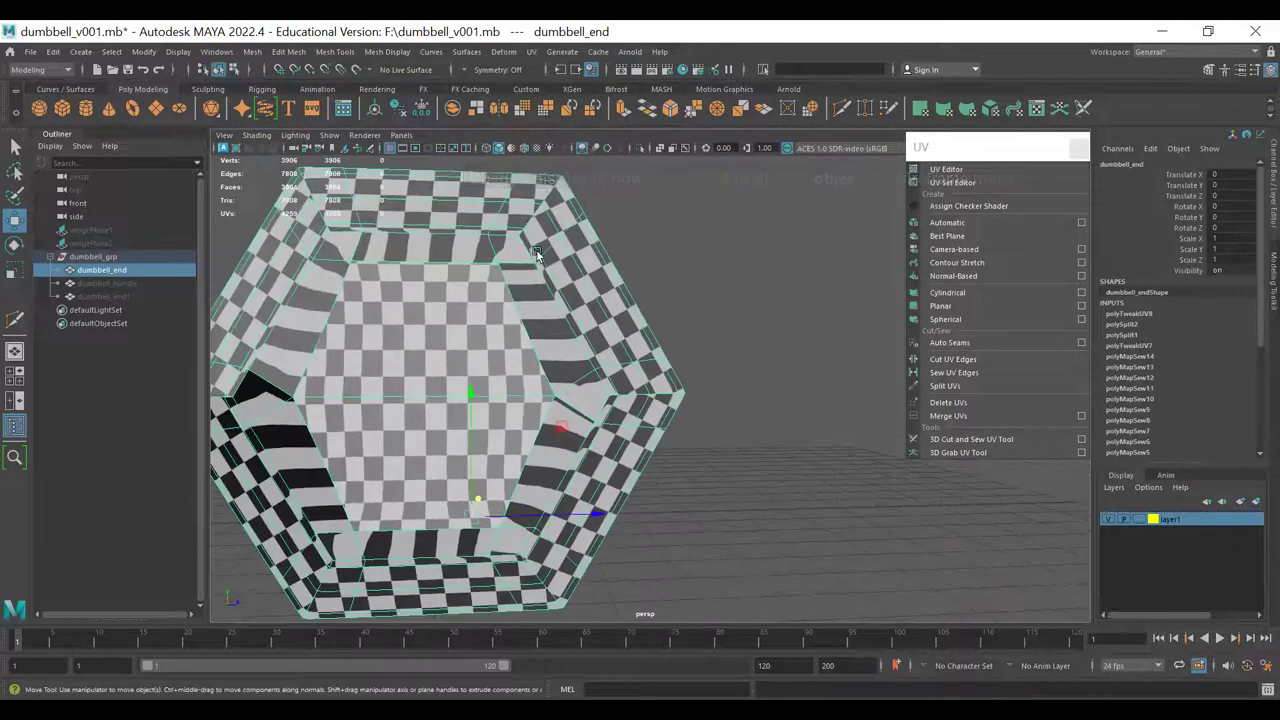
pyautogui.press('1')
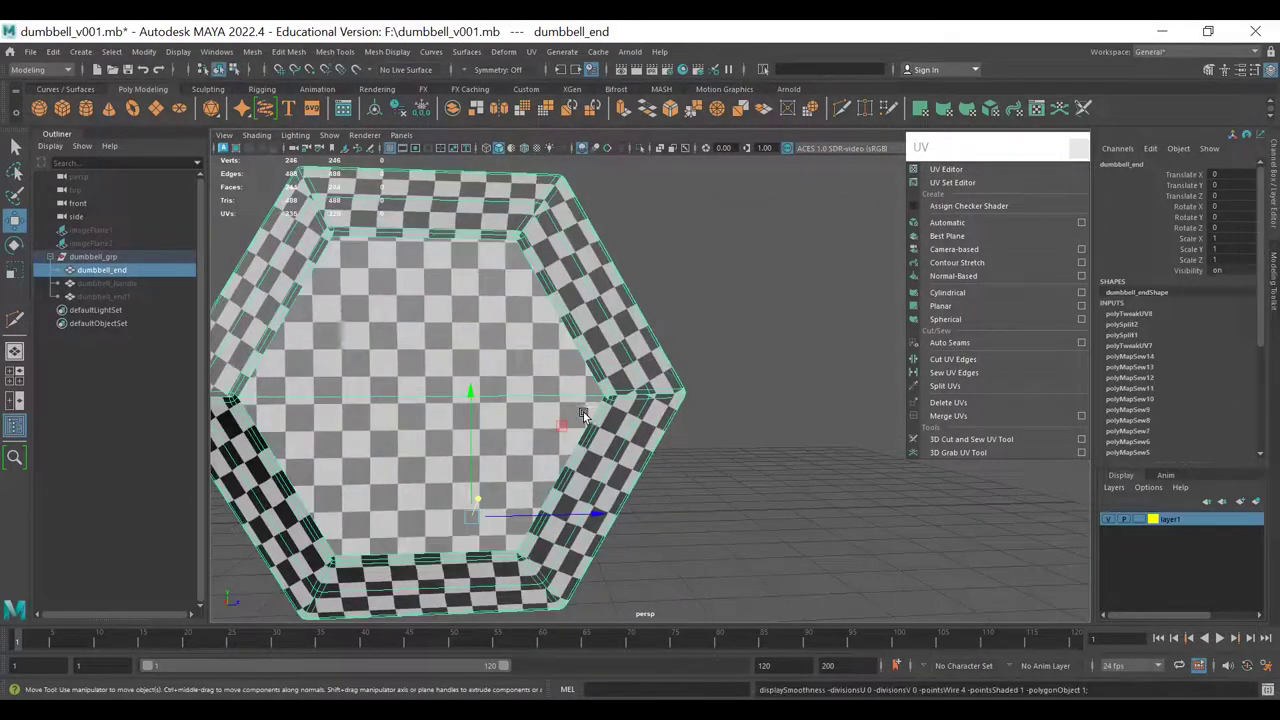
pyautogui.keyDown('alt'); pyautogui.moveTo(596, 395); pyautogui.dragTo(583, 408); pyautogui.keyUp('alt')
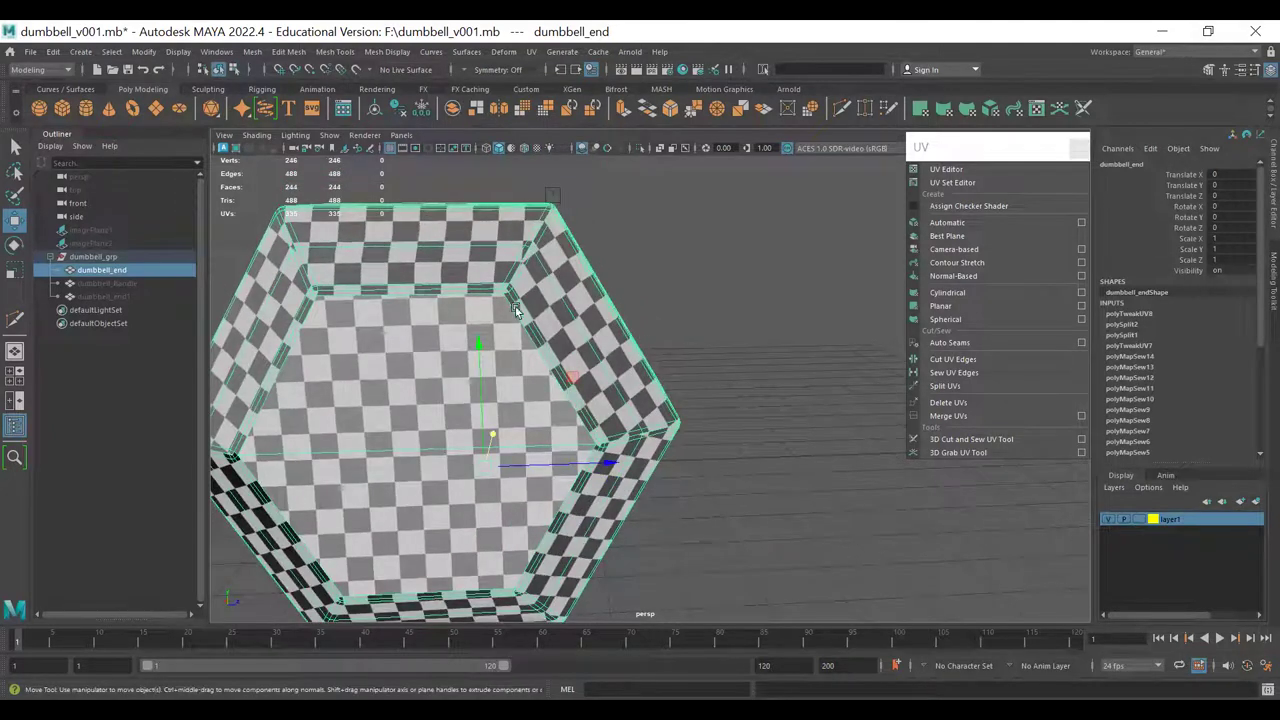
pyautogui.keyDown('alt'); pyautogui.moveTo(570, 384); pyautogui.dragTo(569, 315); pyautogui.keyUp('alt')
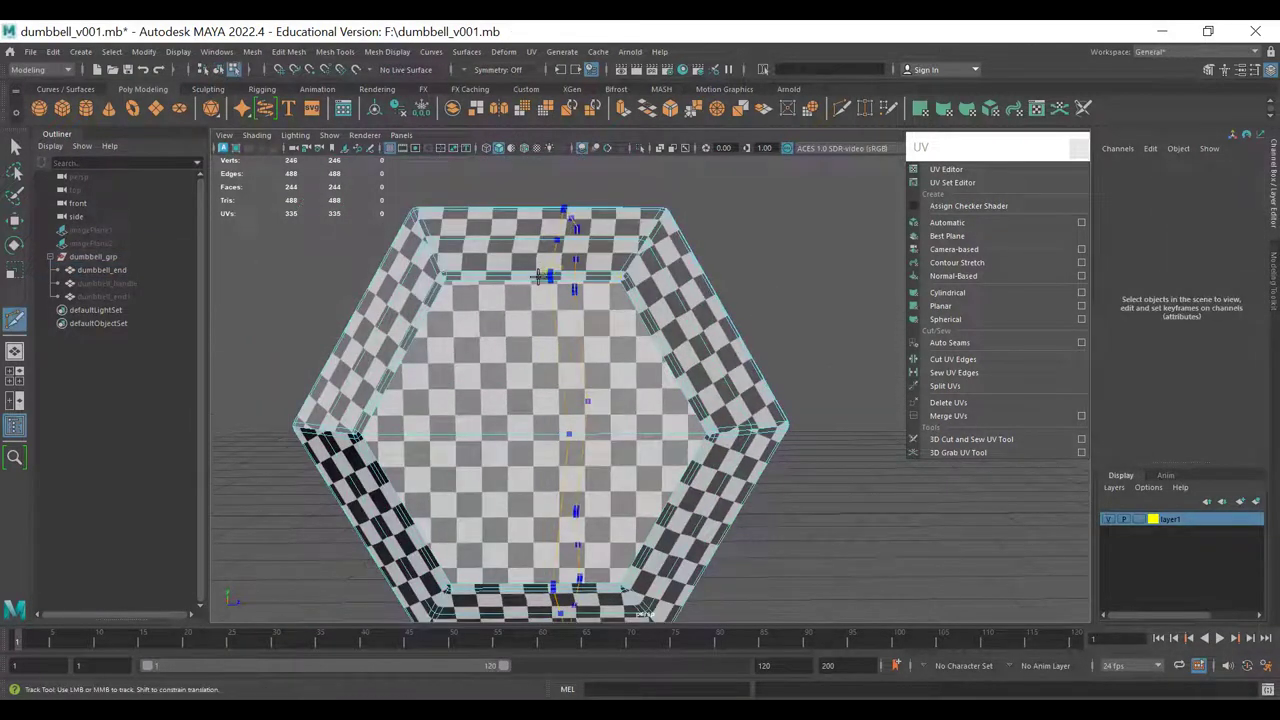
# - Insert a vertical edge loop through the middle of the hexagonal cap and turn off the checker map
pyautogui.keyDown('ctrl'); pyautogui.click(538, 276); pyautogui.keyUp('ctrl')
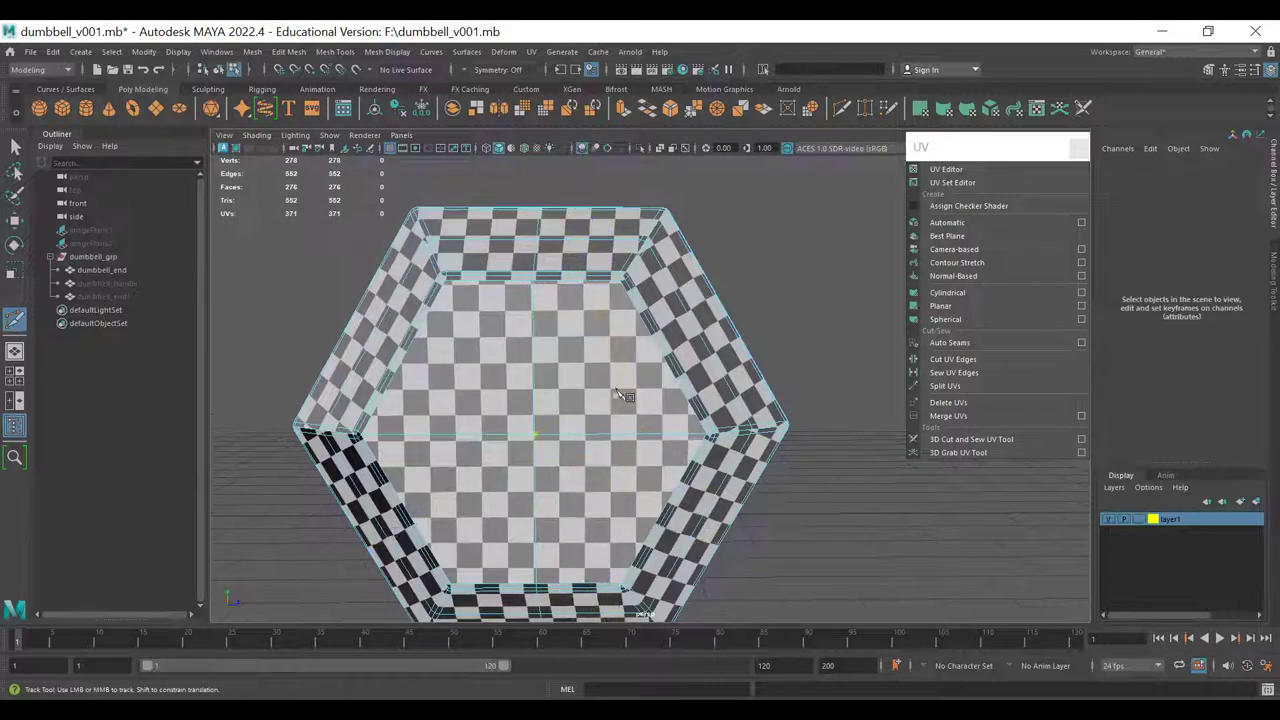
pyautogui.click(532, 52)
pyautogui.click(550, 79)
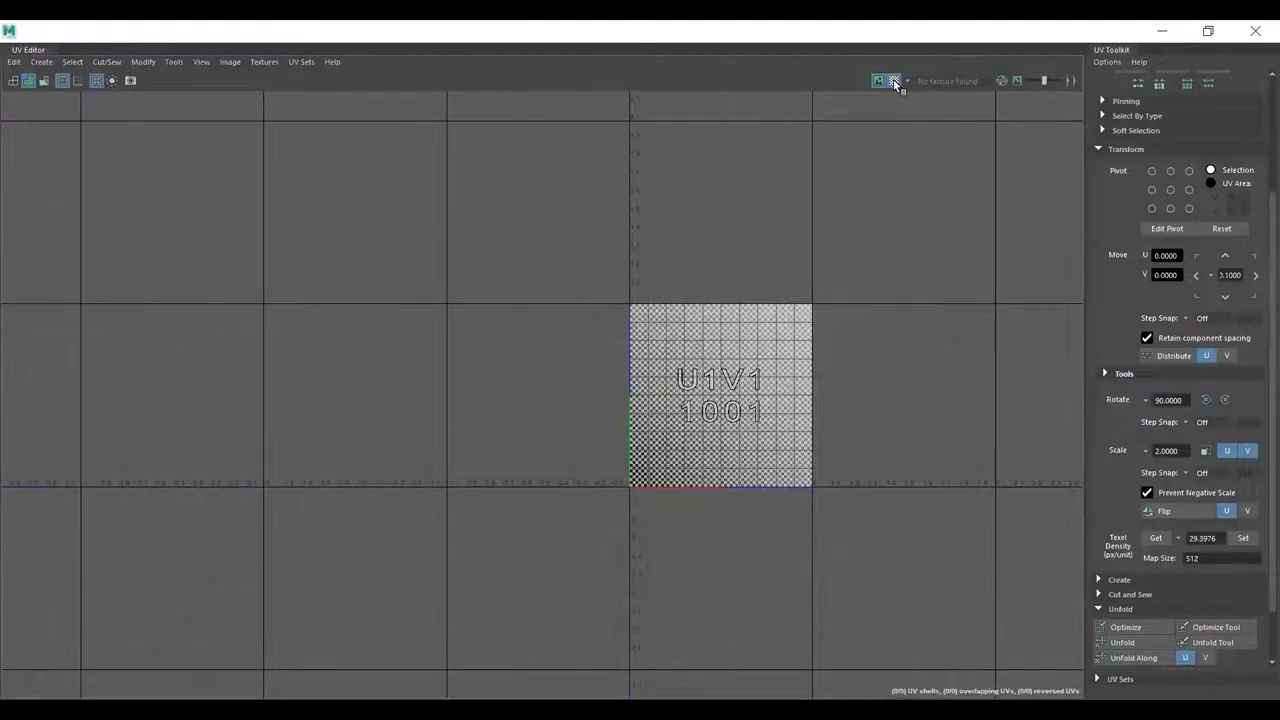
pyautogui.click(893, 79)
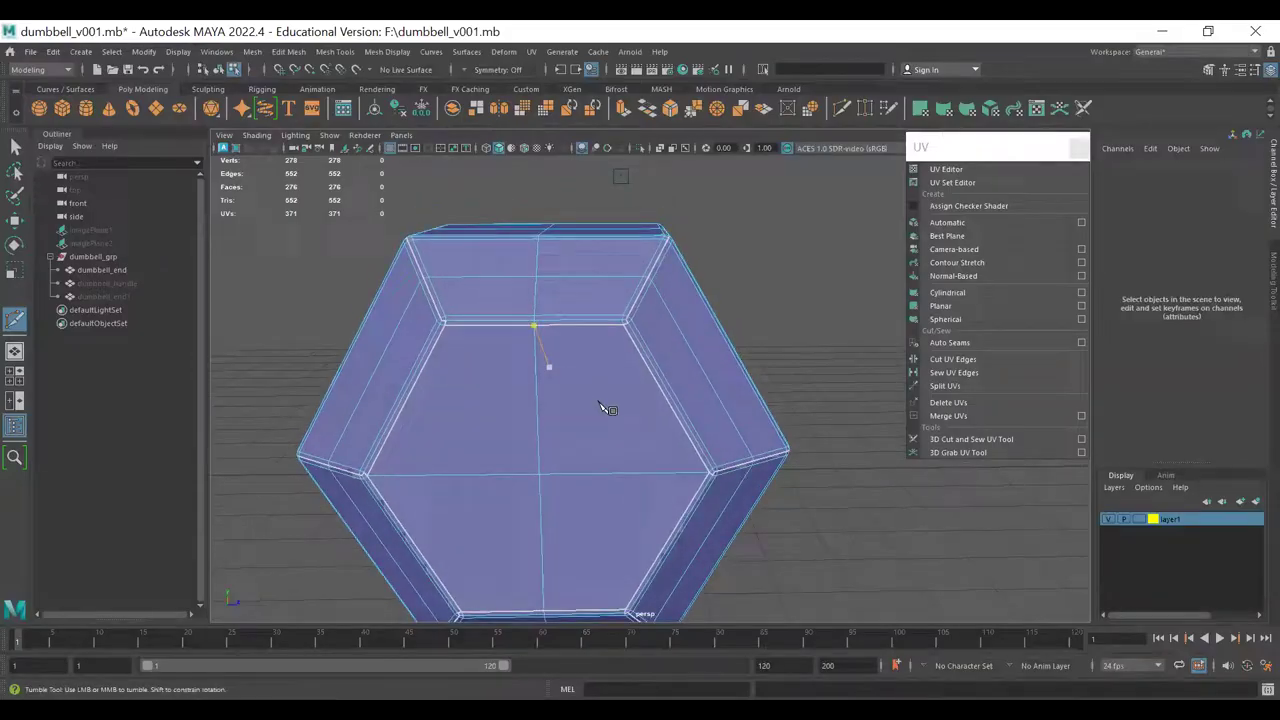
# - Insert a horizontal edge loop across each of the cap's upper and lower halves and turn on smooth preview
pyautogui.scroll(-3, 546, 366)
pyautogui.keyDown('alt'); pyautogui.moveTo(583, 423); pyautogui.dragTo(640, 377); pyautogui.keyUp('alt')
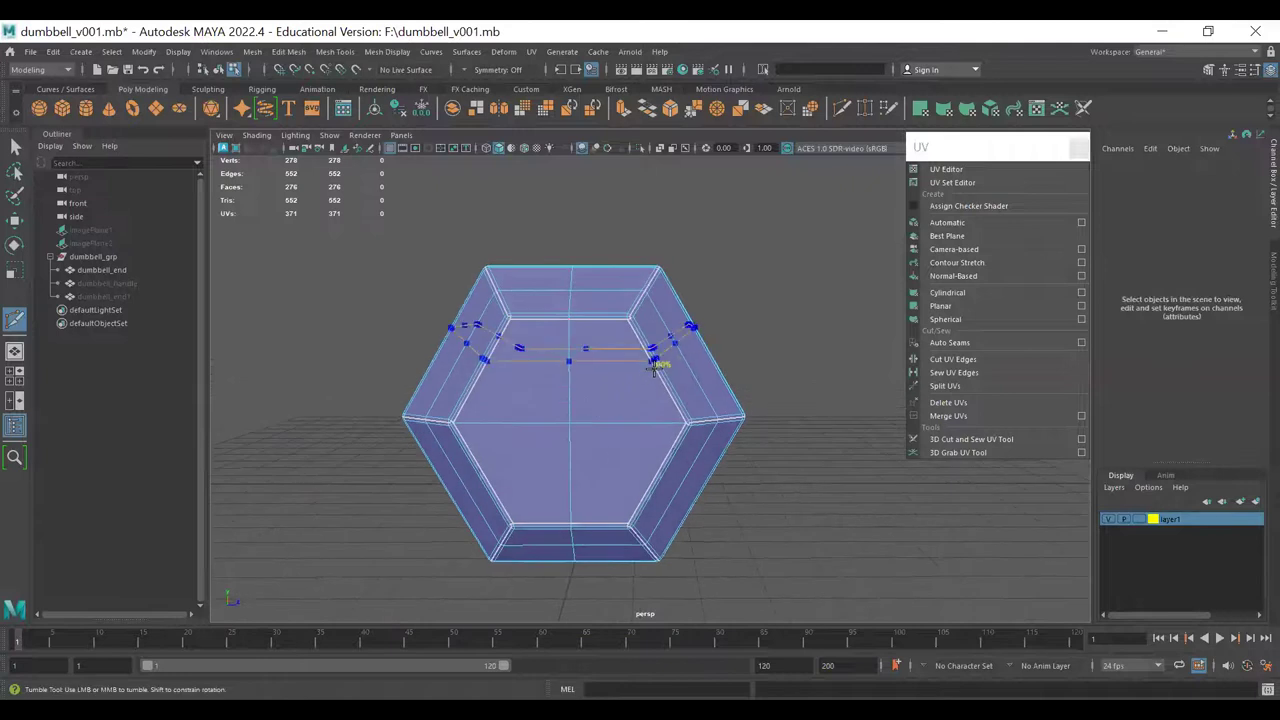
pyautogui.keyDown('ctrl'); pyautogui.click(660, 360); pyautogui.keyUp('ctrl')
pyautogui.keyDown('ctrl'); pyautogui.click(658, 486); pyautogui.keyUp('ctrl')
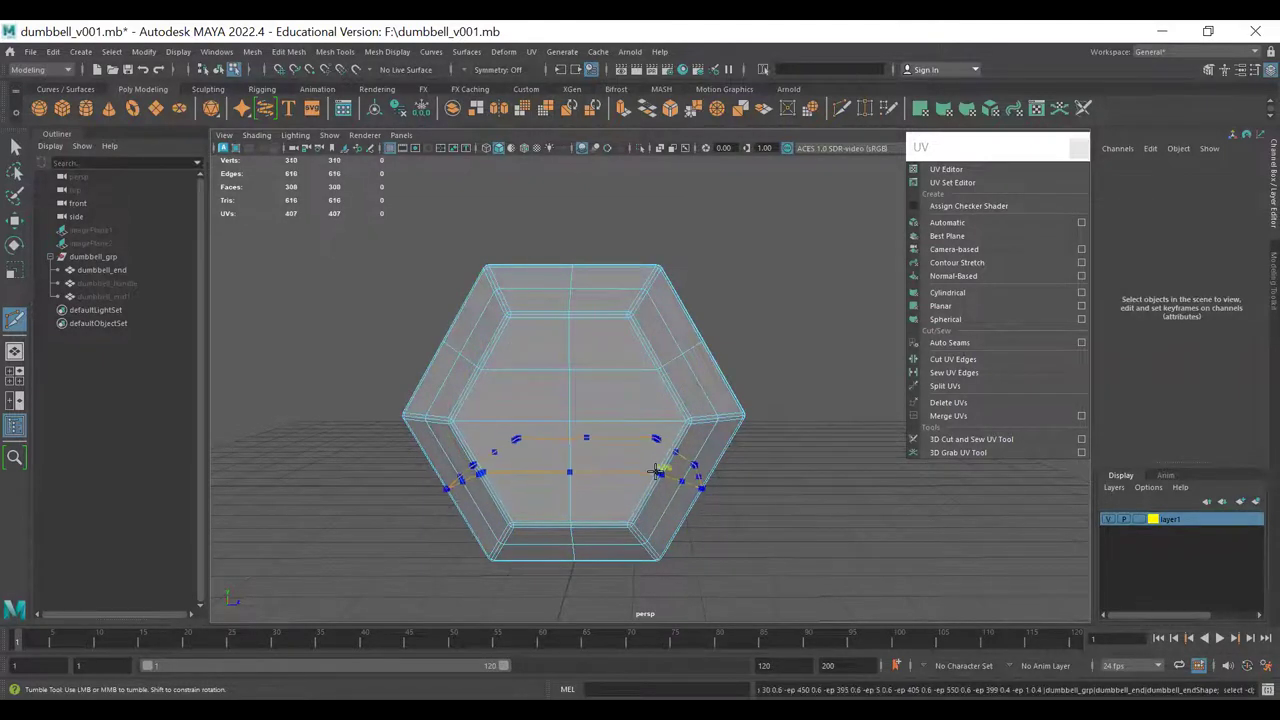
pyautogui.press('3')
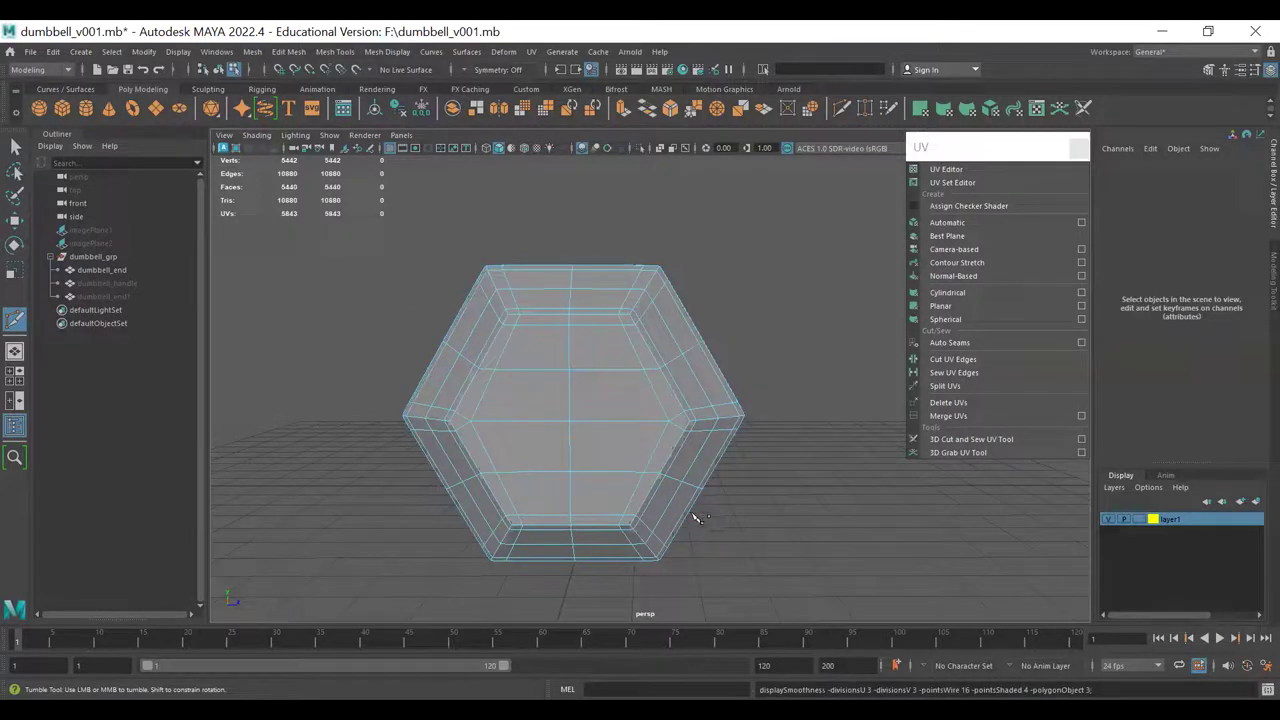
pyautogui.moveTo(665, 480)
pyautogui.keyDown('alt'); pyautogui.mouseDown()
pyautogui.moveTo(594, 420)
pyautogui.moveTo(614, 418)
pyautogui.moveTo(670, 462)
pyautogui.mouseUp(); pyautogui.keyUp('alt')
pyautogui.press('q')
pyautogui.press('6')
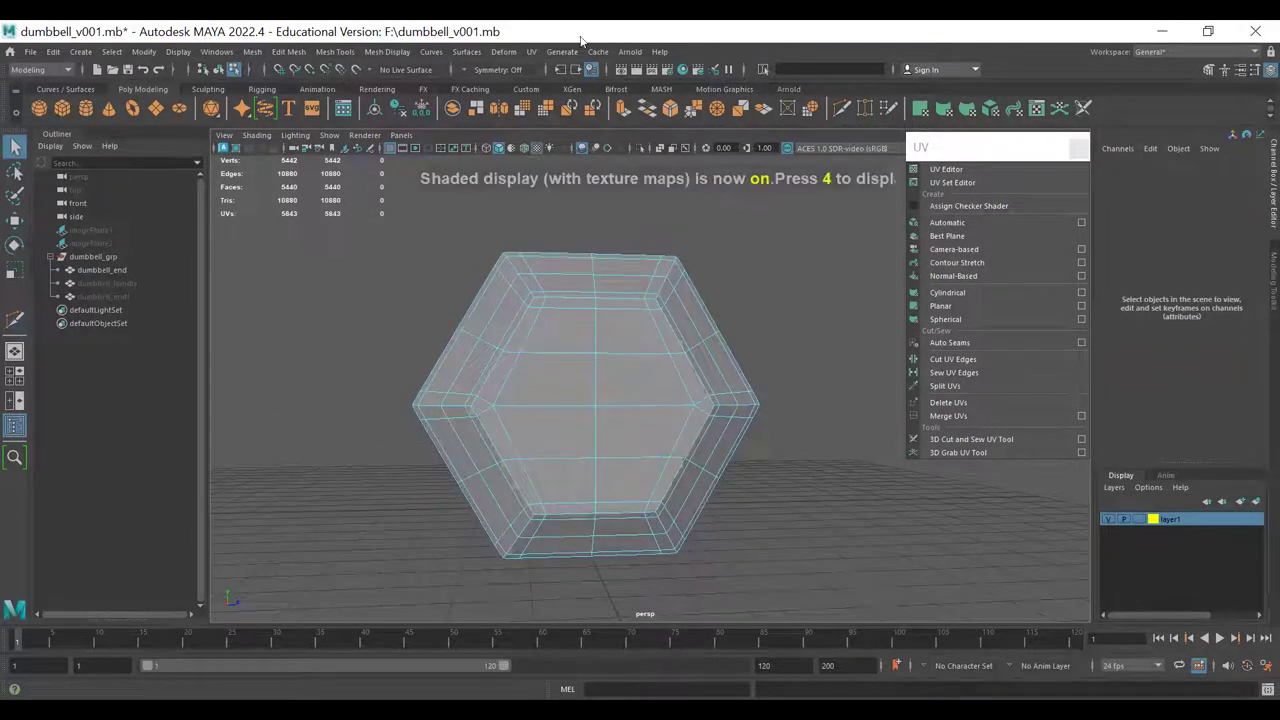
# - Reopen the UV Editor, turn on the checker map and undock the editor from the main window
pyautogui.click(531, 51)
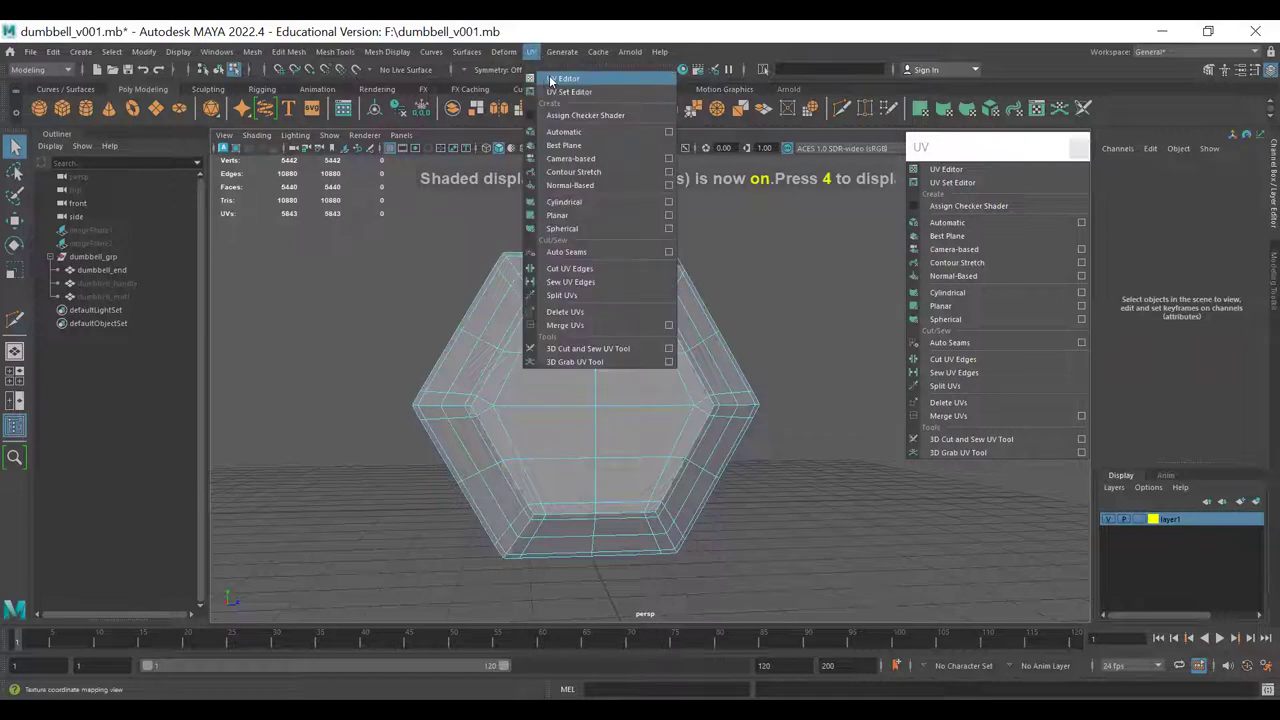
pyautogui.click(946, 169)
pyautogui.click(891, 80)
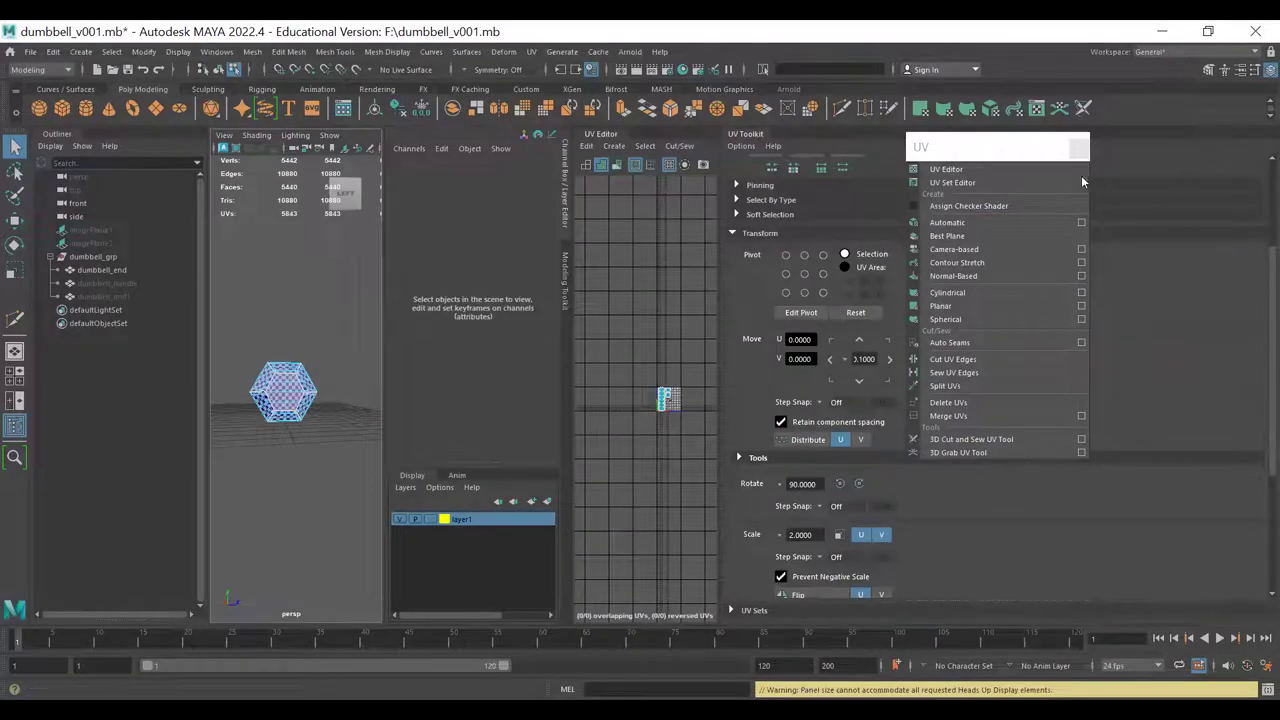
pyautogui.click(748, 135)
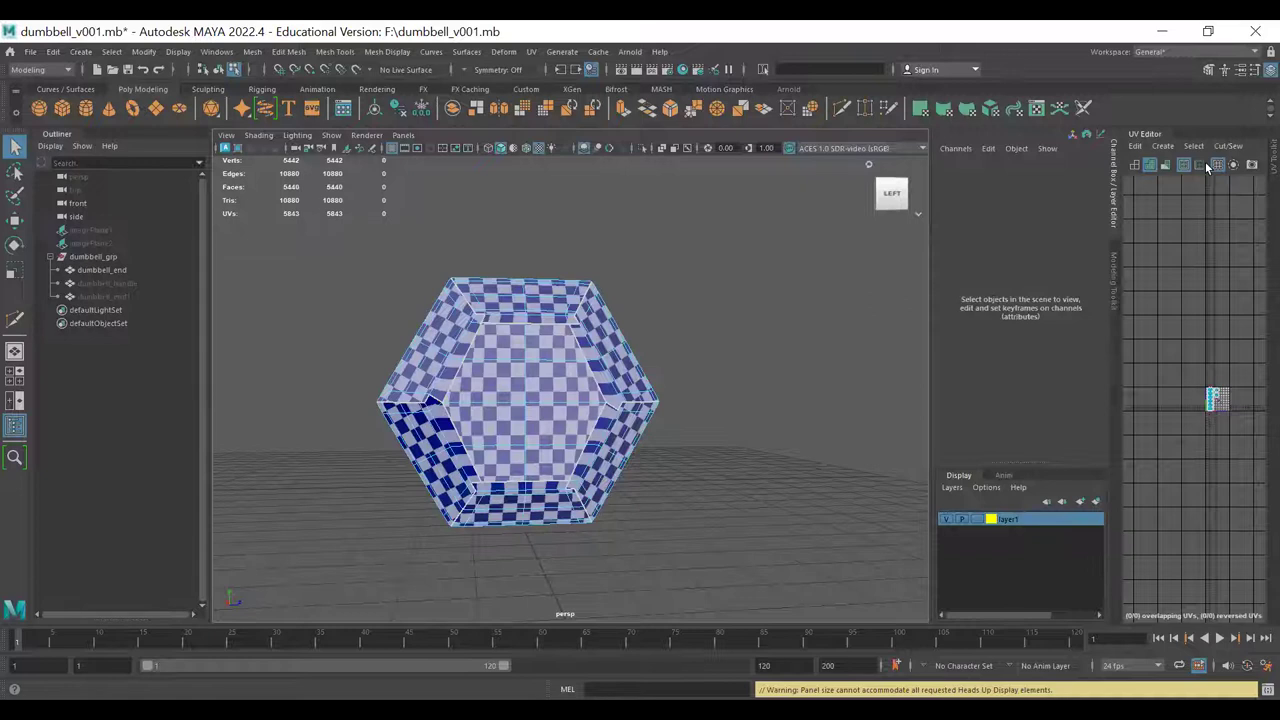
pyautogui.moveTo(1200, 135); pyautogui.dragTo(1030, 172)
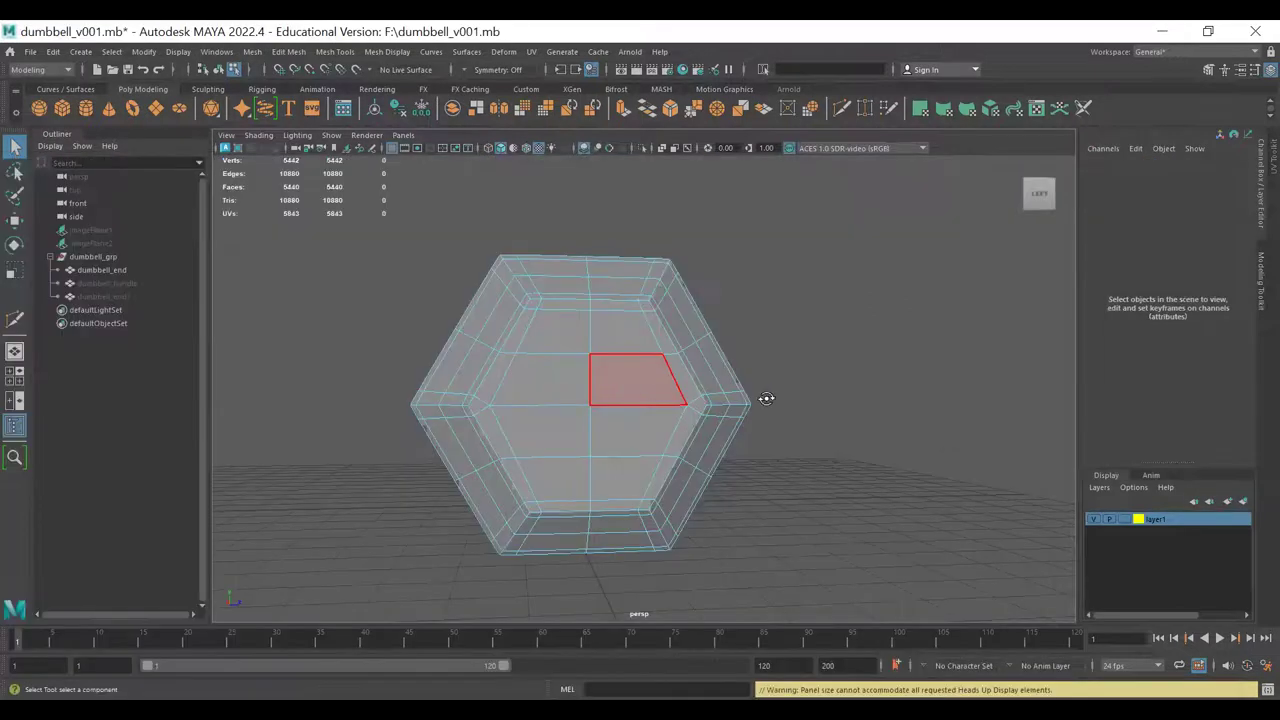
# - Select the dumbbell end, bring its checker map back up and examine the pattern on the smoothed cap and side faces
pyautogui.keyDown('alt'); pyautogui.moveTo(760, 397); pyautogui.dragTo(578, 428); pyautogui.keyUp('alt')
pyautogui.click(668, 332)
pyautogui.click(531, 51)
pyautogui.click(620, 87)
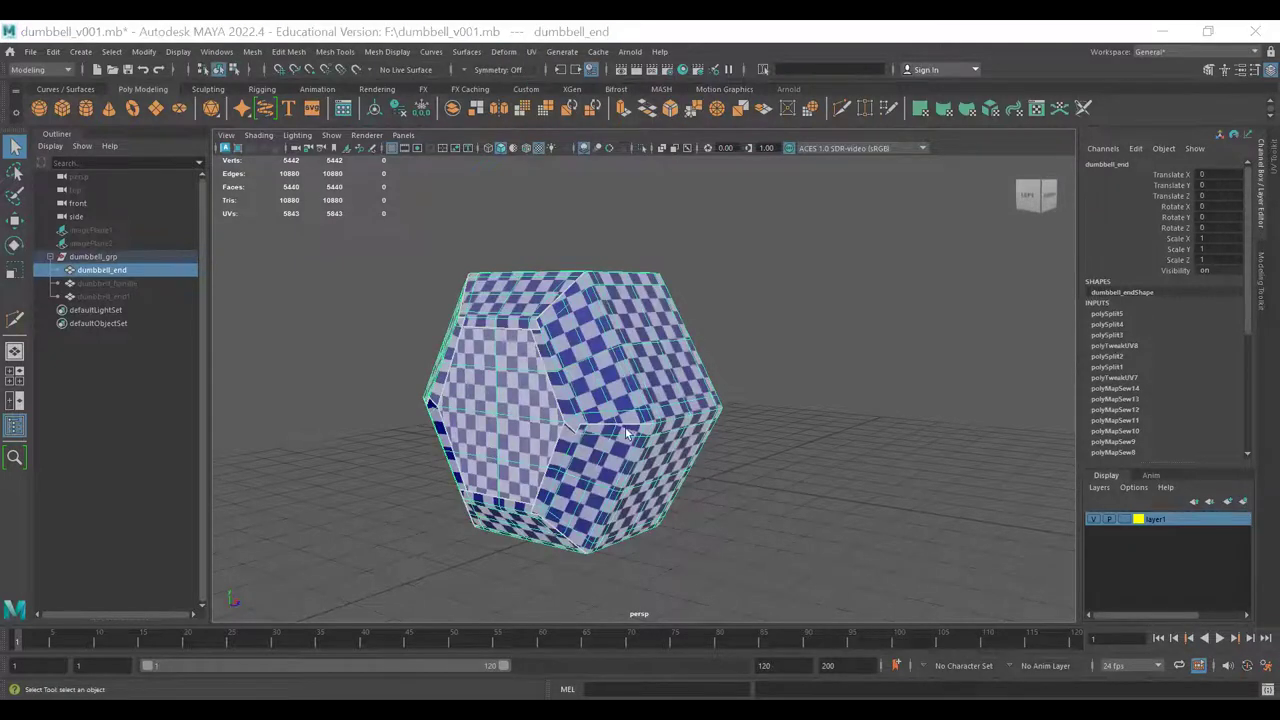
pyautogui.keyDown('alt'); pyautogui.moveTo(625, 430); pyautogui.dragTo(722, 438); pyautogui.keyUp('alt')
pyautogui.keyDown('alt'); pyautogui.moveTo(722, 438); pyautogui.dragTo(796, 448, button='right'); pyautogui.keyUp('alt')
pyautogui.keyDown('alt'); pyautogui.moveTo(796, 420); pyautogui.dragTo(803, 424); pyautogui.keyUp('alt')
pyautogui.keyDown('alt'); pyautogui.moveTo(803, 424); pyautogui.dragTo(629, 307, button='right'); pyautogui.keyUp('alt')
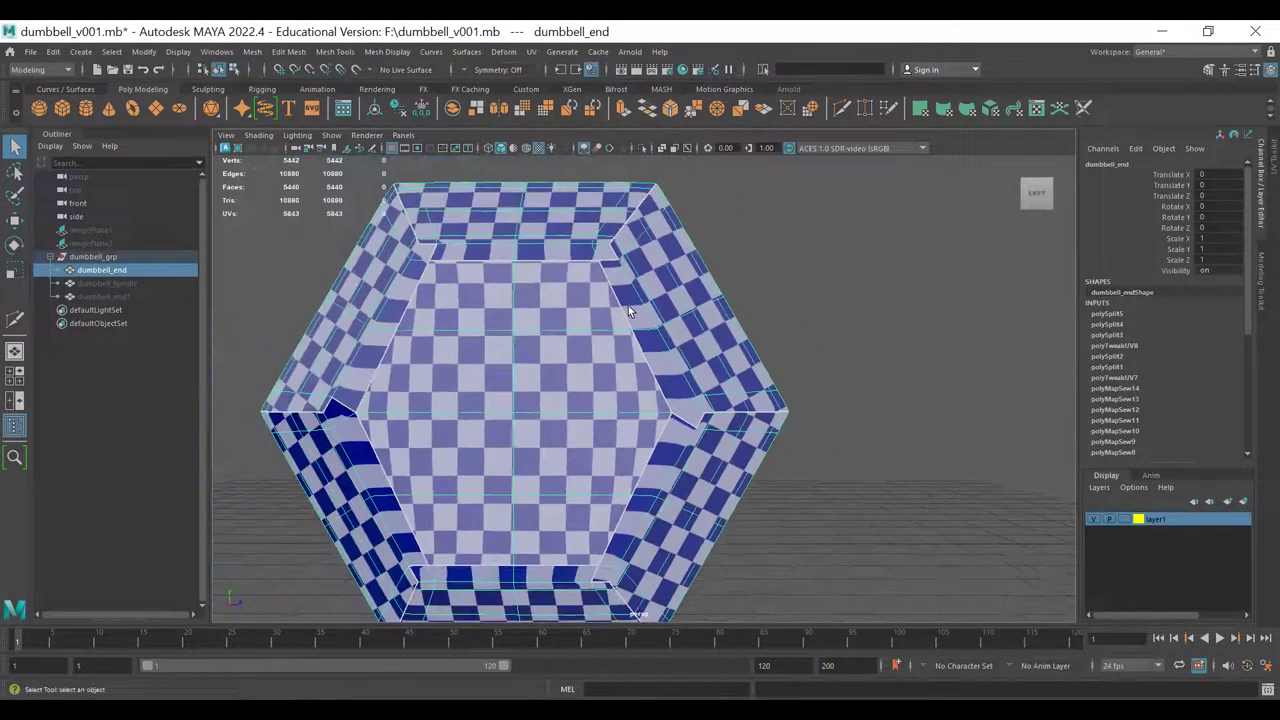
# - With smooth preview off, insert vertical edge loops near the cap's side corners and horizontal loops near its top and bottom edges
pyautogui.press('1')
pyautogui.press('g')
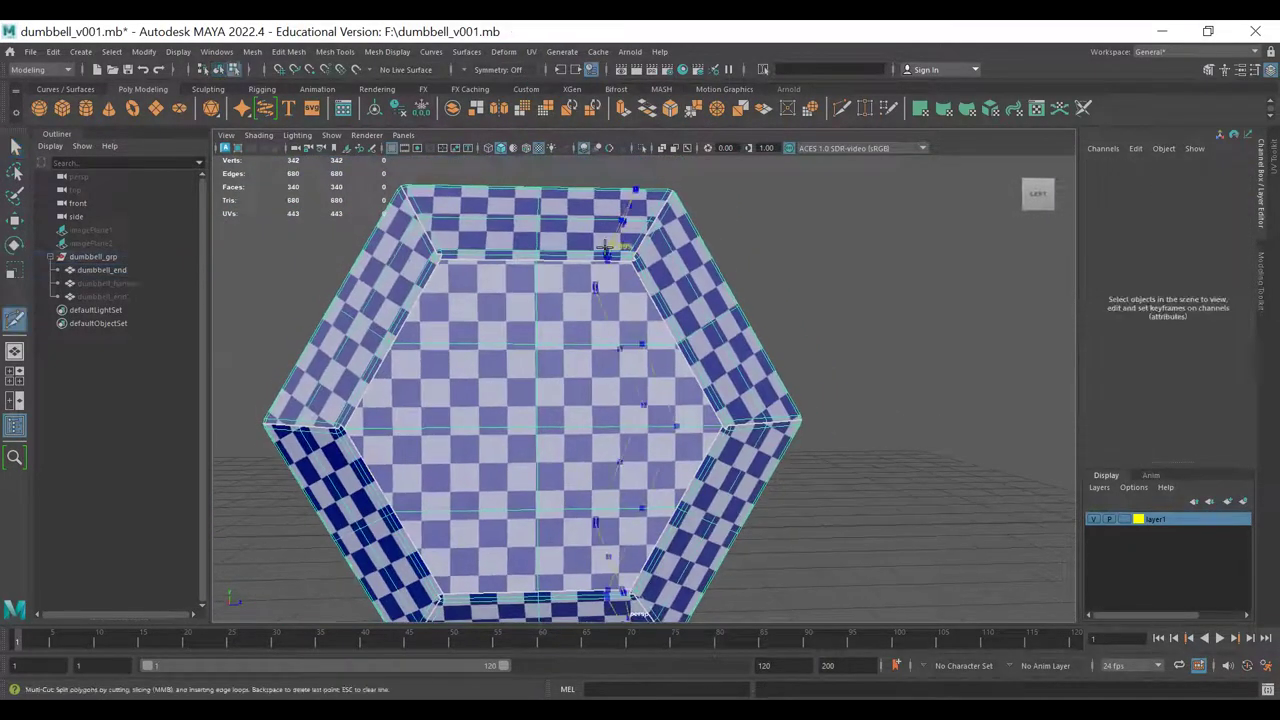
pyautogui.keyDown('ctrl'); pyautogui.click(617, 253); pyautogui.keyUp('ctrl')
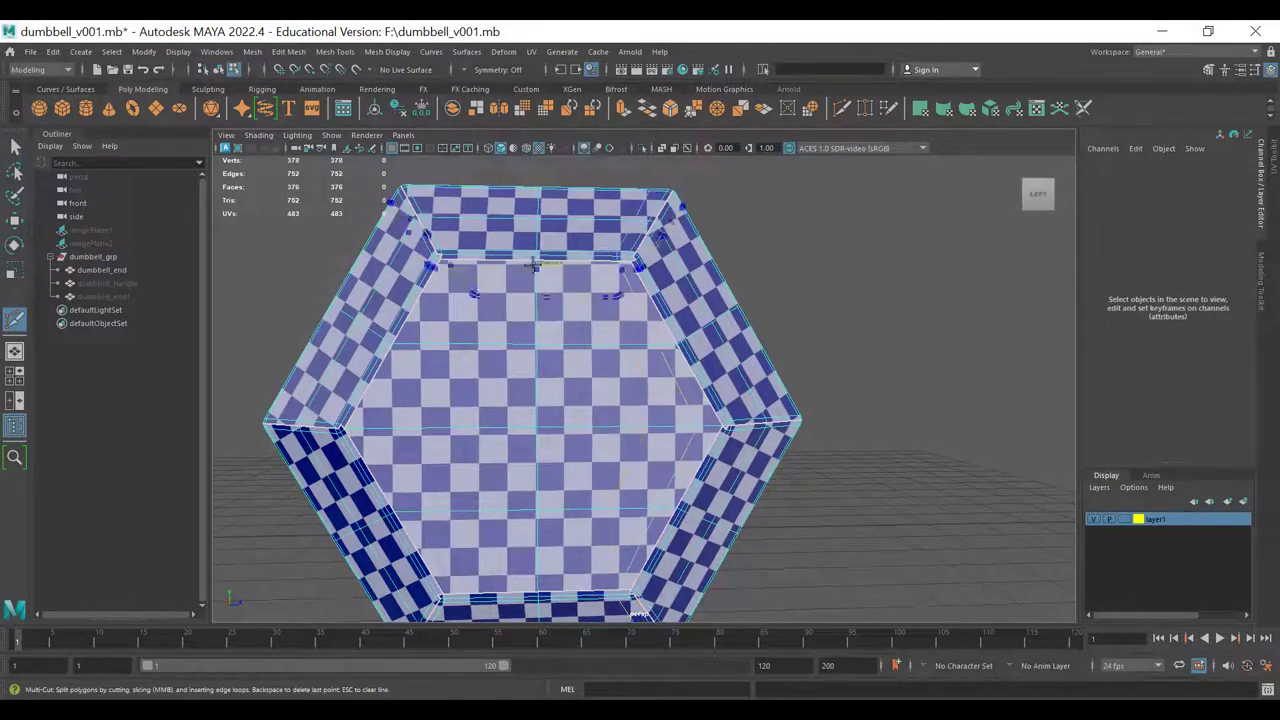
pyautogui.keyDown('ctrl'); pyautogui.click(443, 246); pyautogui.keyUp('ctrl')
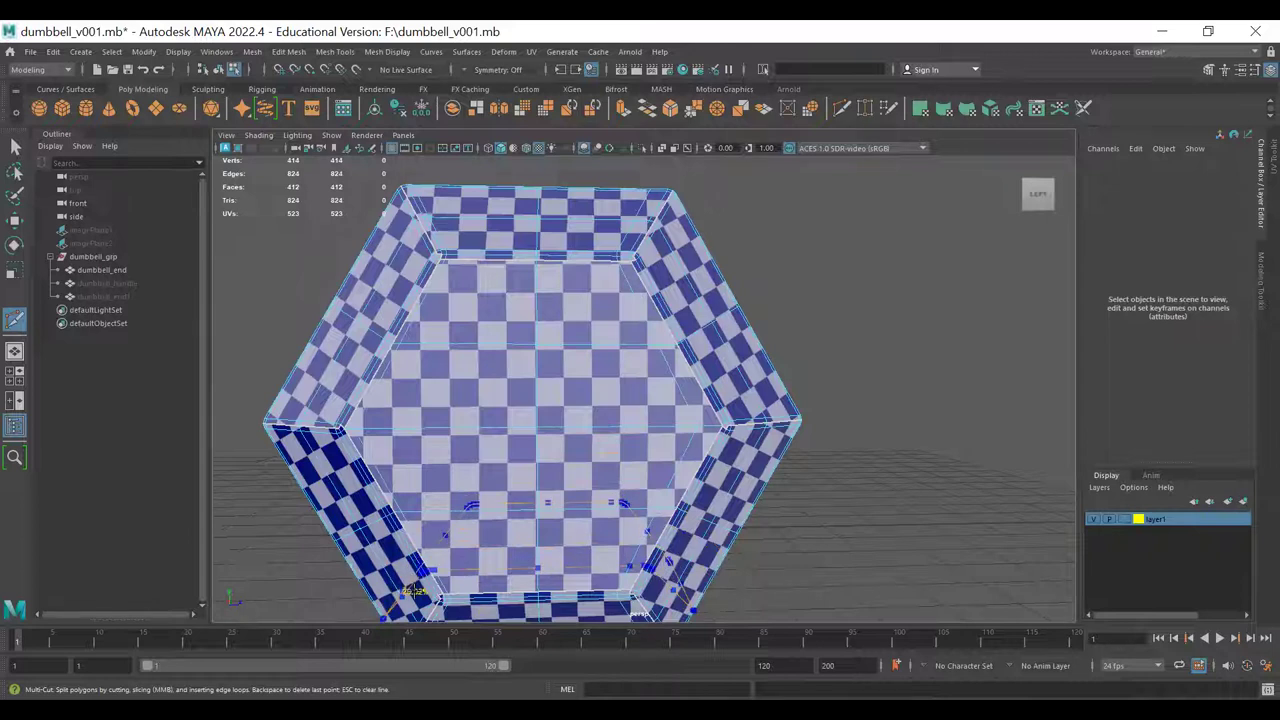
pyautogui.keyDown('ctrl'); pyautogui.click(432, 586); pyautogui.keyUp('ctrl')
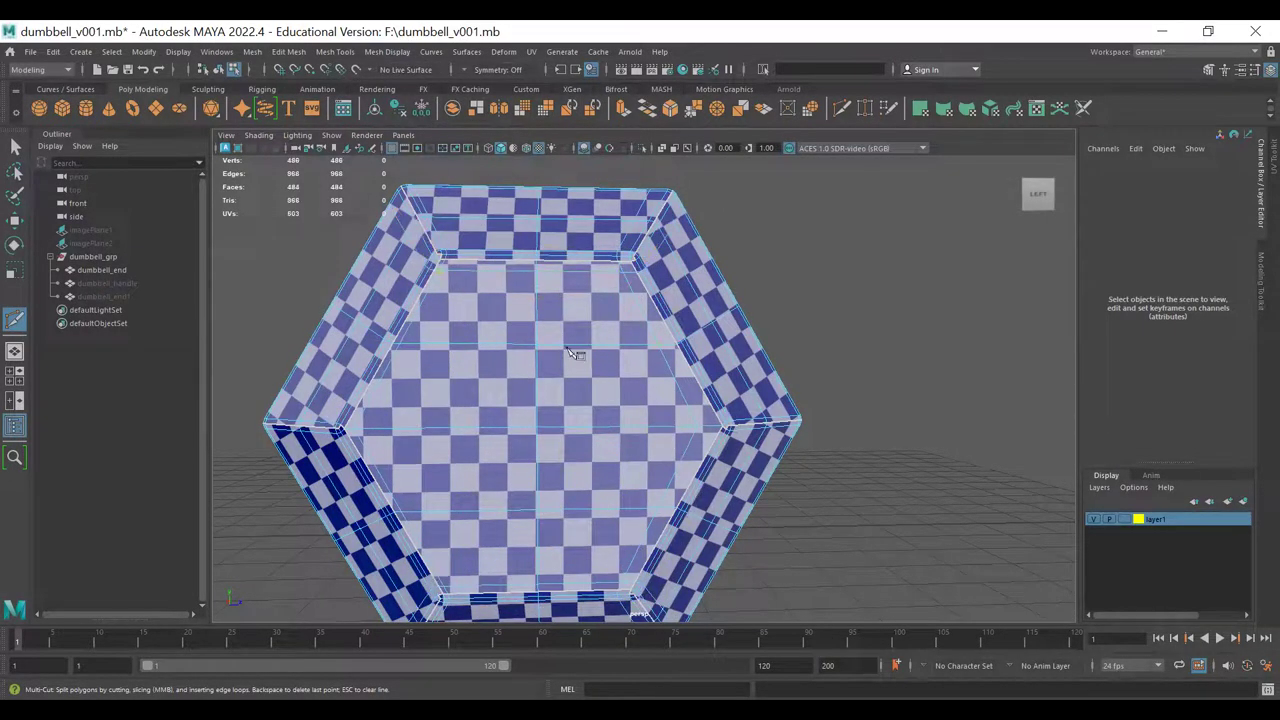
# - Turn on smooth preview for the dumbbell end and reopen the UV Editor with it selected
pyautogui.press('3')
pyautogui.scroll(-3, 625, 420)
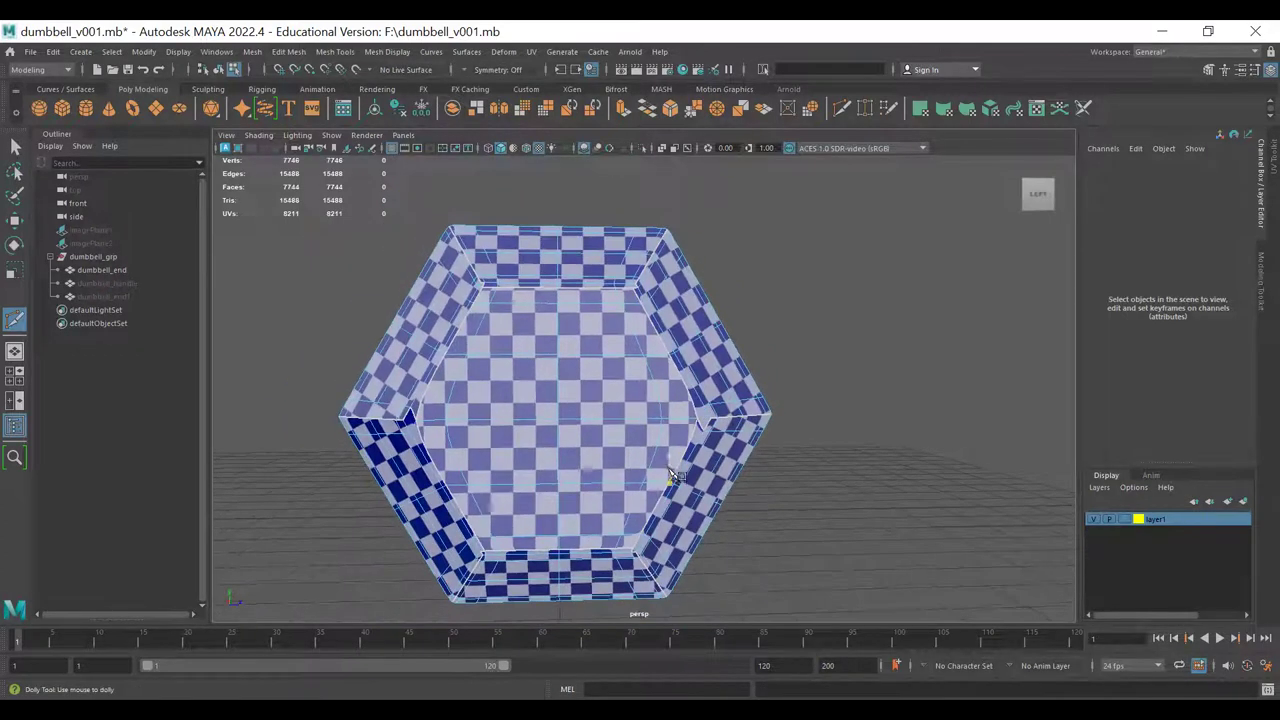
pyautogui.press('q')
pyautogui.click(736, 457)
pyautogui.keyDown('alt'); pyautogui.moveTo(736, 457); pyautogui.dragTo(583, 455); pyautogui.keyUp('alt')
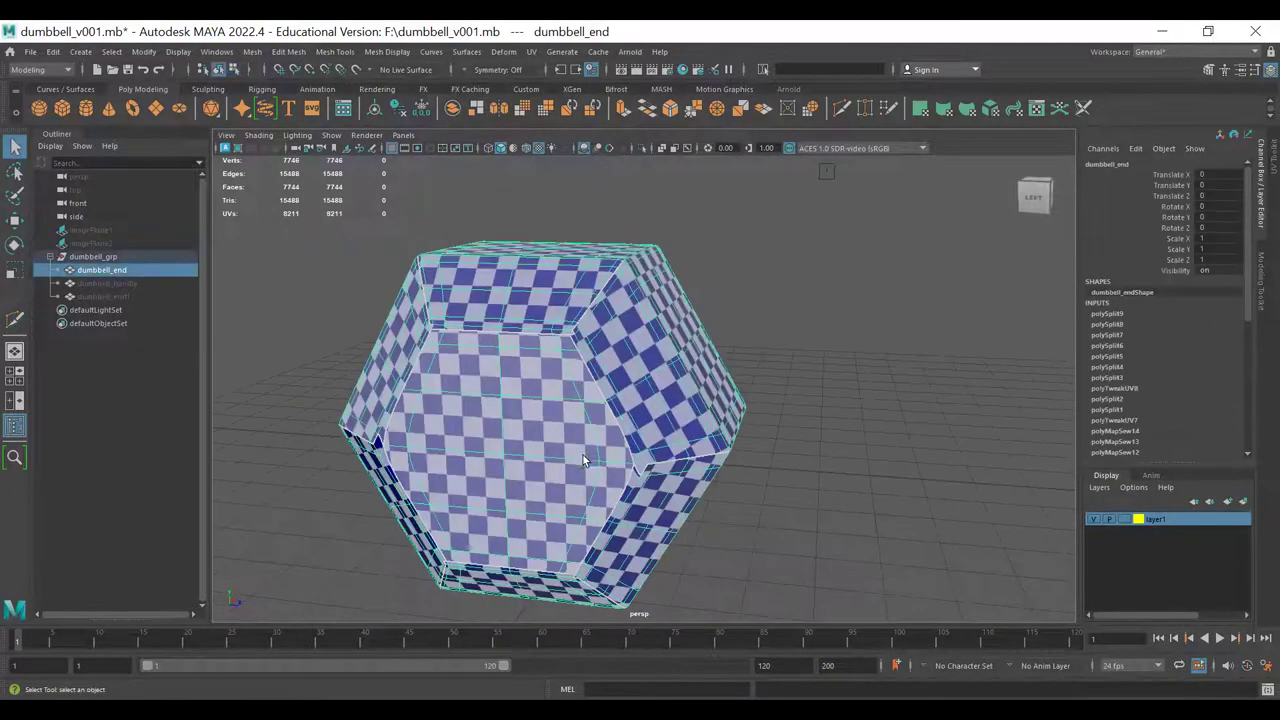
pyautogui.click(537, 57)
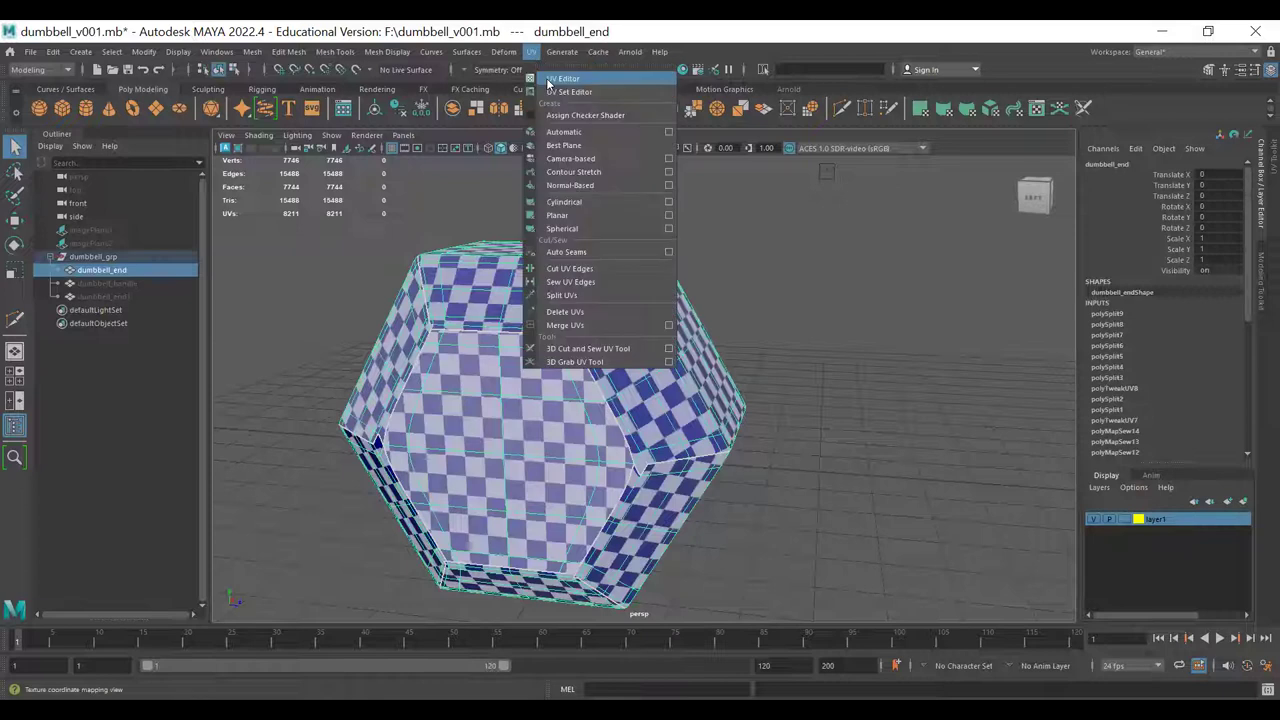
pyautogui.click(549, 80)
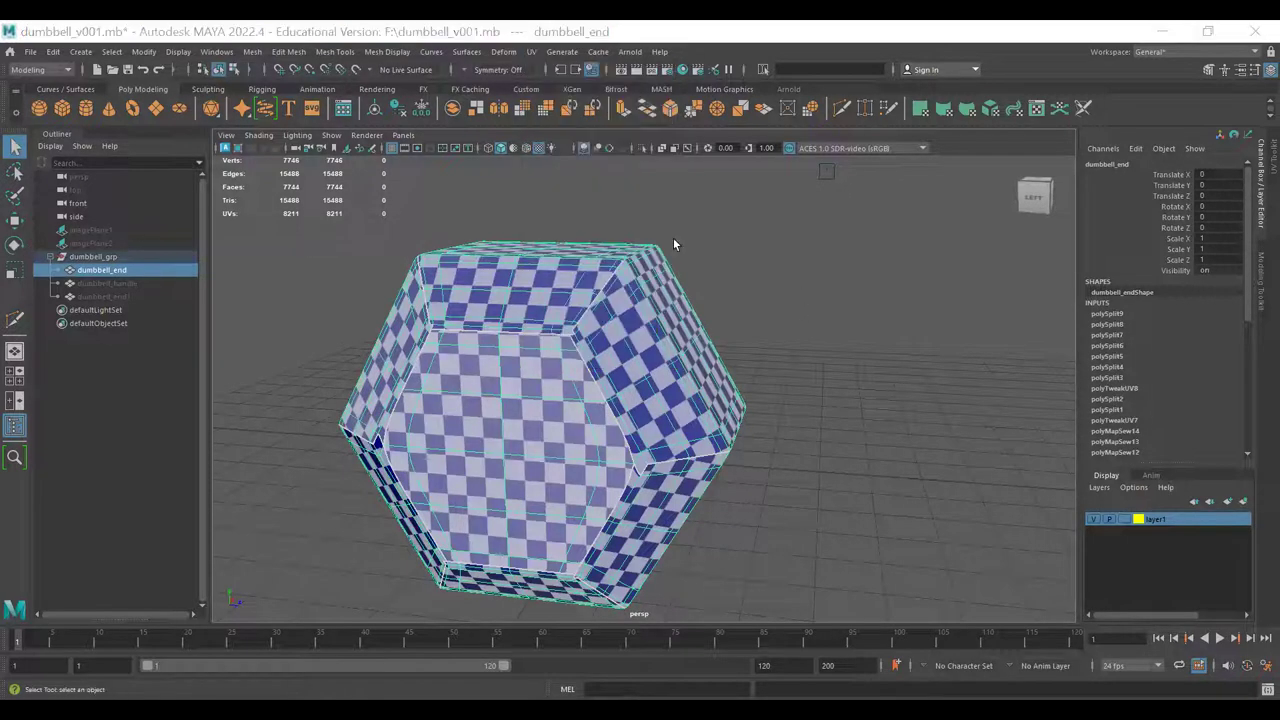
# - Try to bring up the UV Editor for the dumbbell end, moving the UV Toolkit window around and closing it
pyautogui.click(536, 58)
pyautogui.click(544, 79)
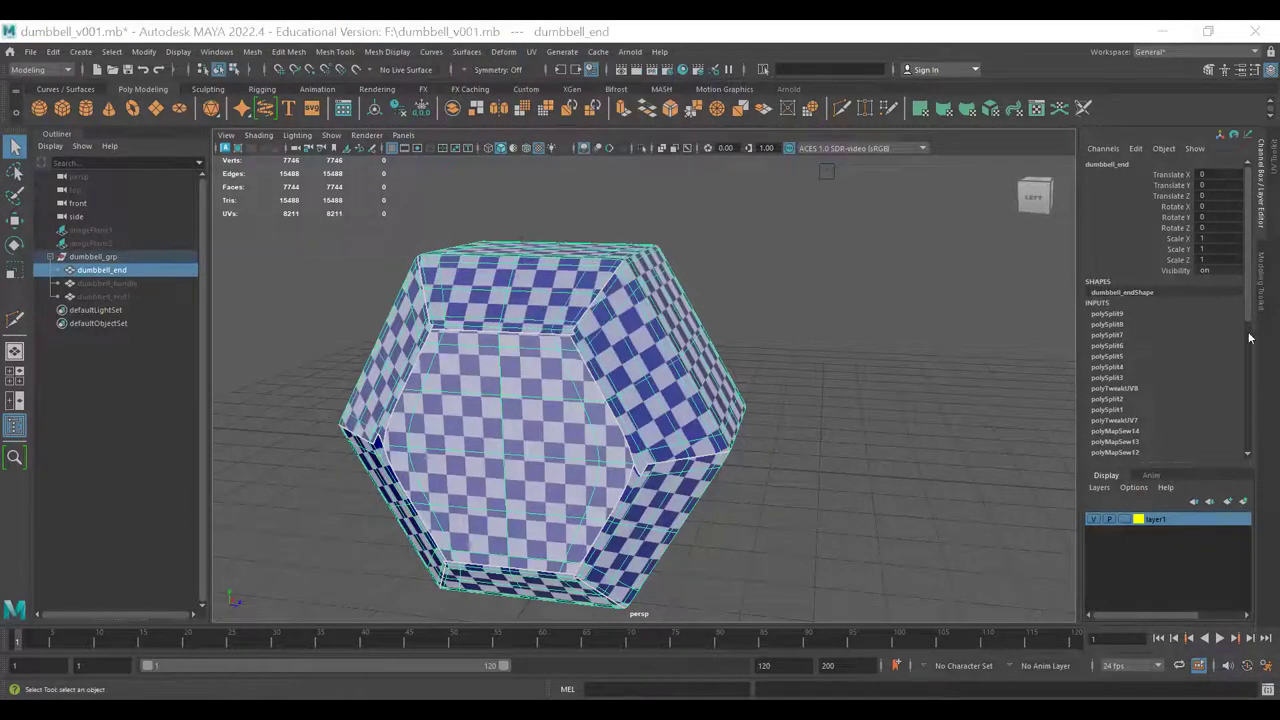
pyautogui.click(1268, 156)
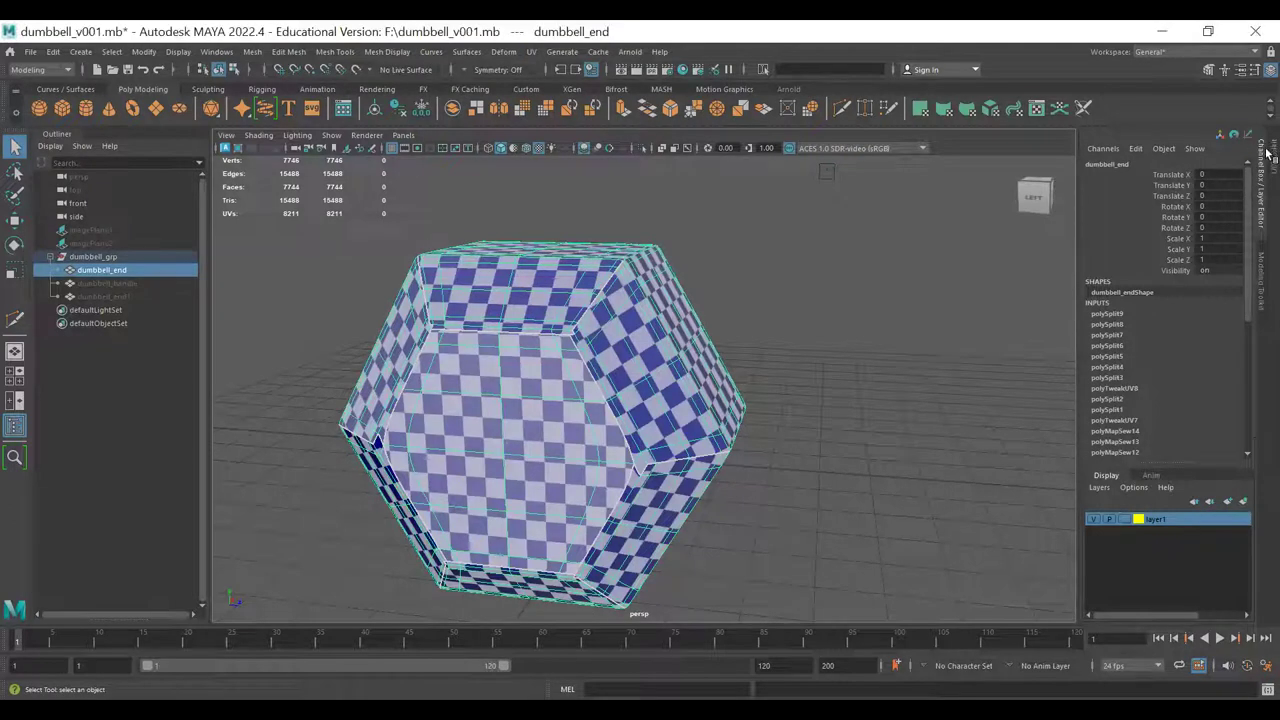
pyautogui.click(1270, 157)
pyautogui.moveTo(746, 131); pyautogui.dragTo(850, 168)
pyautogui.click(530, 54)
pyautogui.click(563, 78)
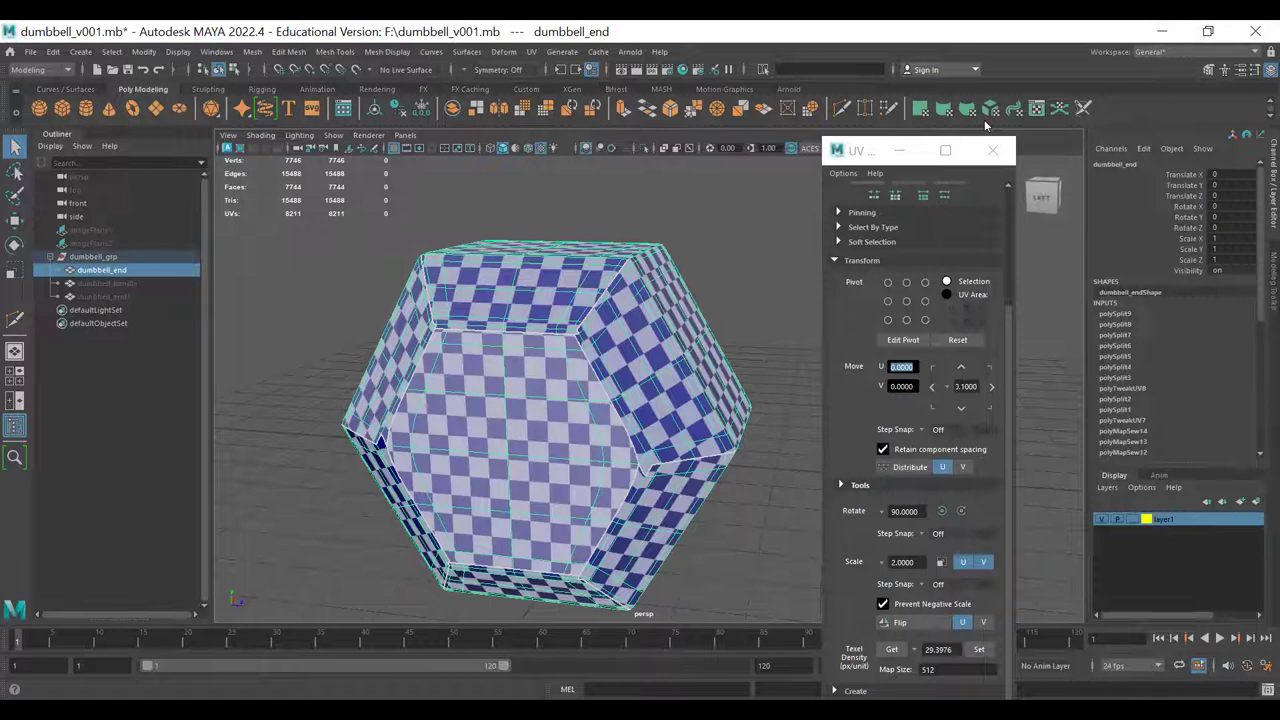
pyautogui.moveTo(985, 125); pyautogui.dragTo(1112, 94)
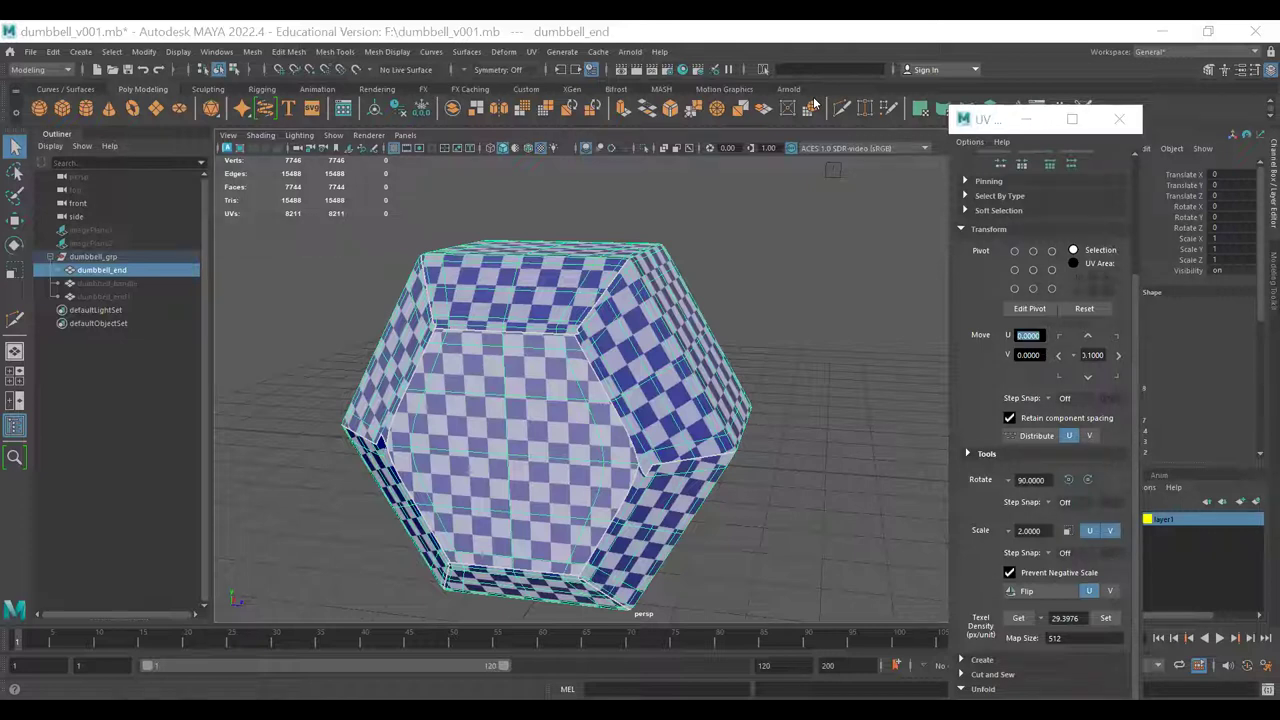
pyautogui.moveTo(1040, 119); pyautogui.dragTo(867, 79)
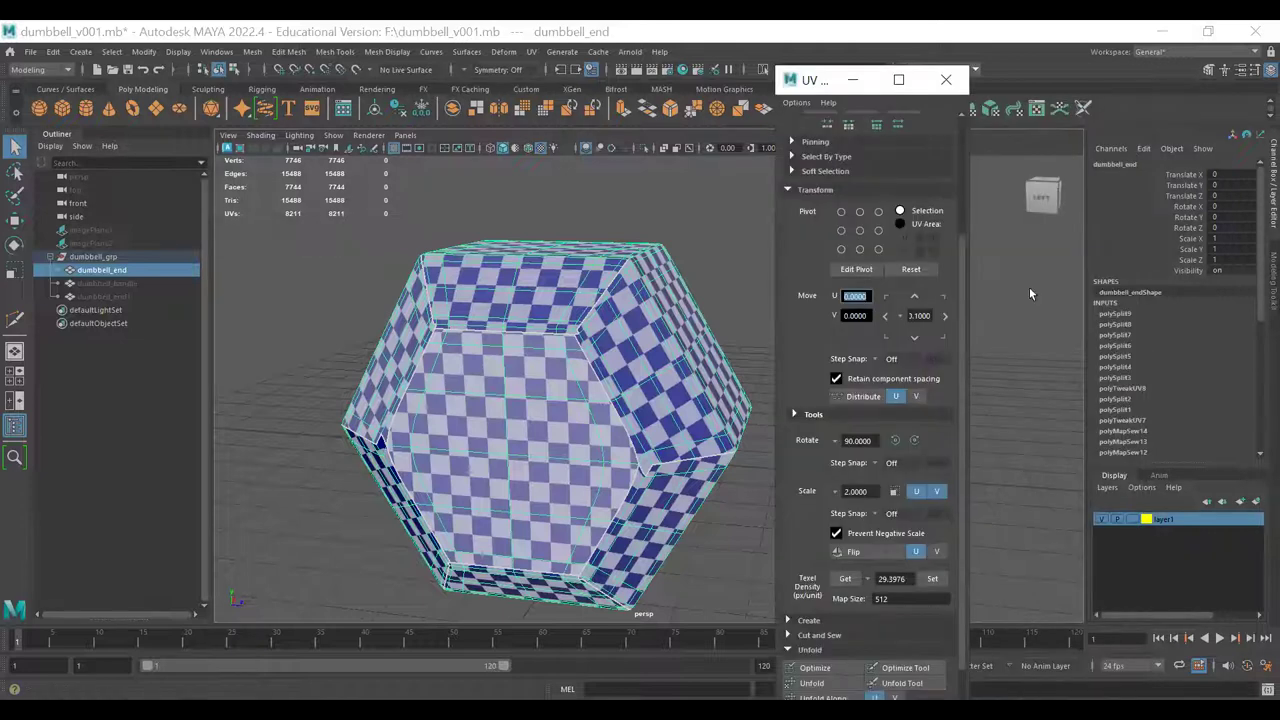
pyautogui.click(947, 79)
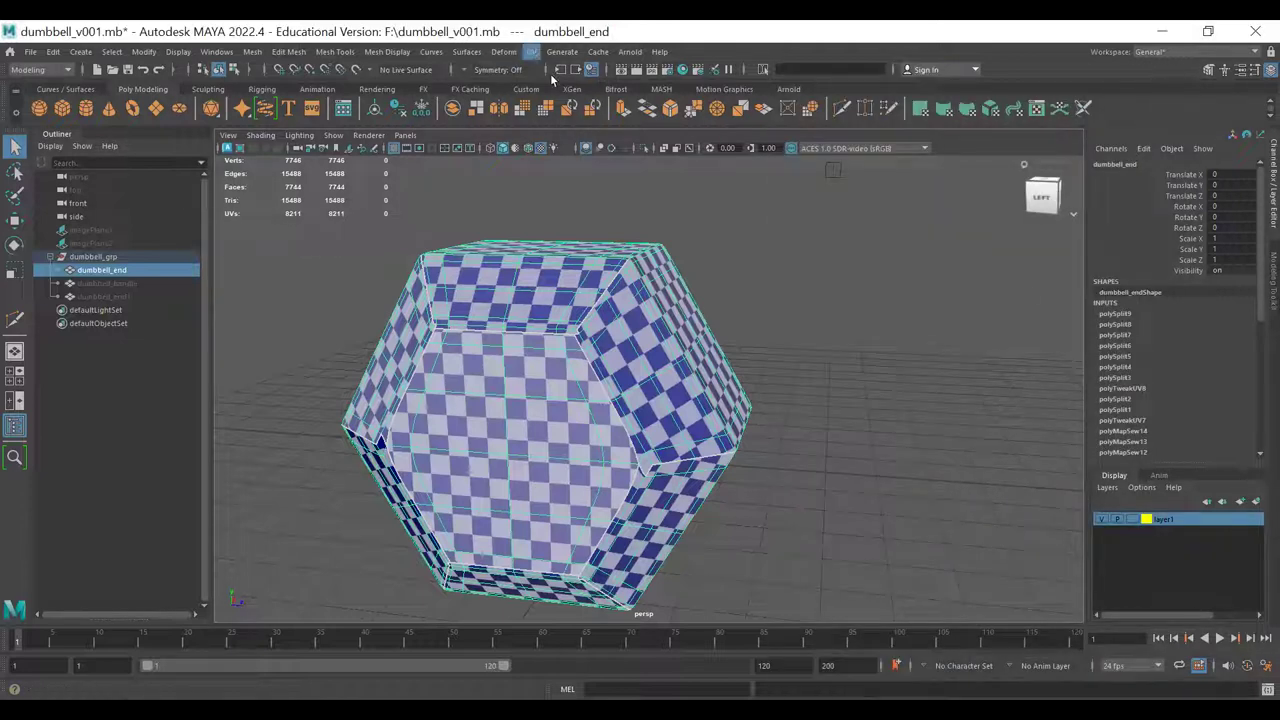
# - Try once more to open the UV Editor, also try the UV Set Editor, and close the UV Toolkit
pyautogui.click(552, 72)
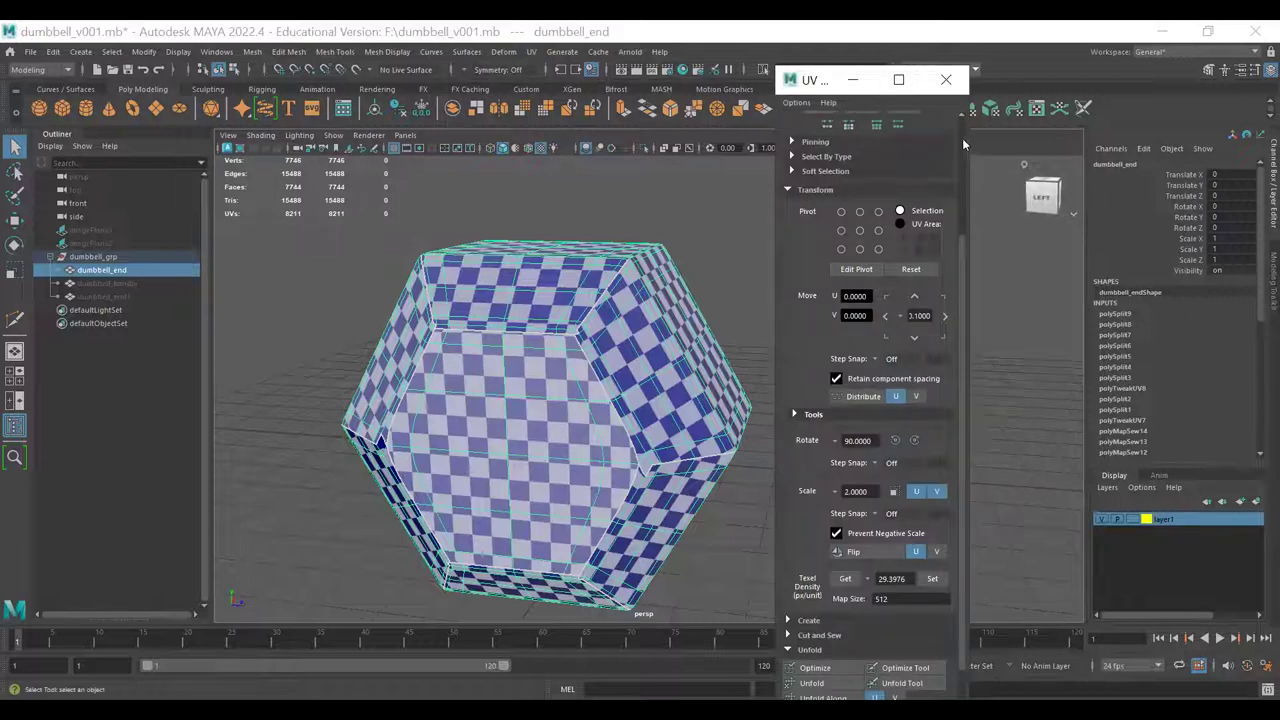
pyautogui.scroll(3, 962, 138)
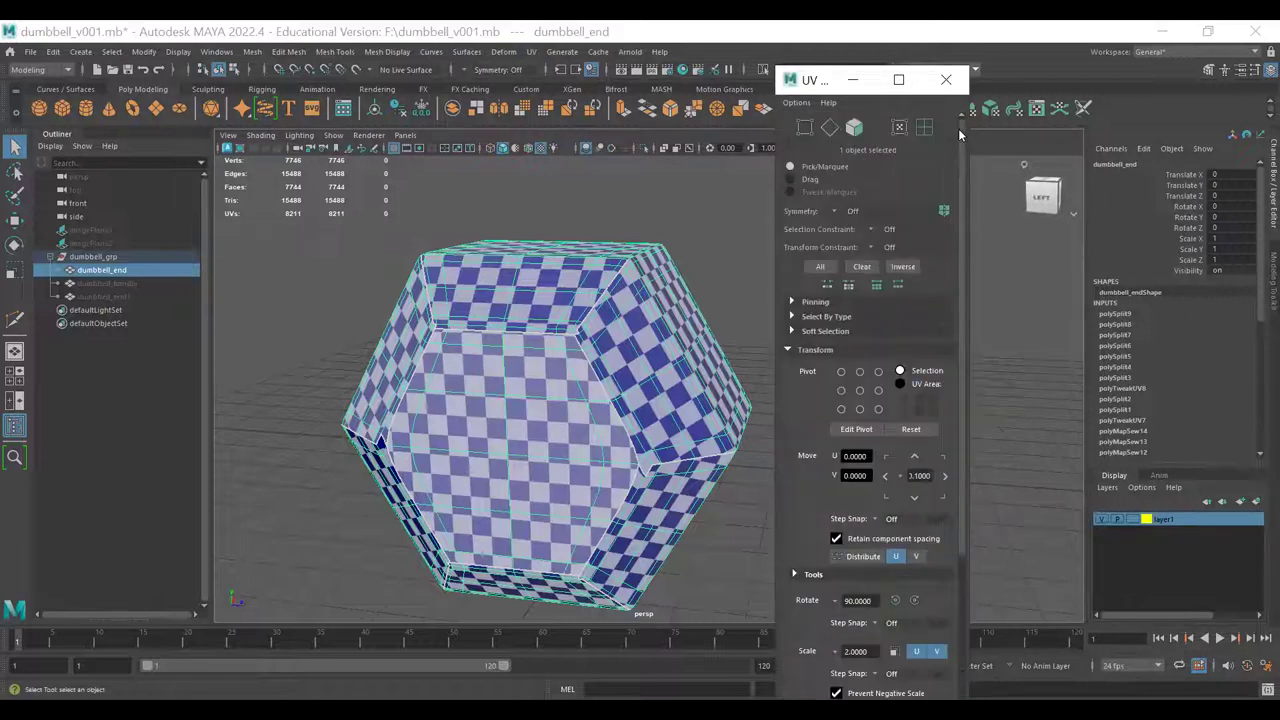
pyautogui.click(531, 52)
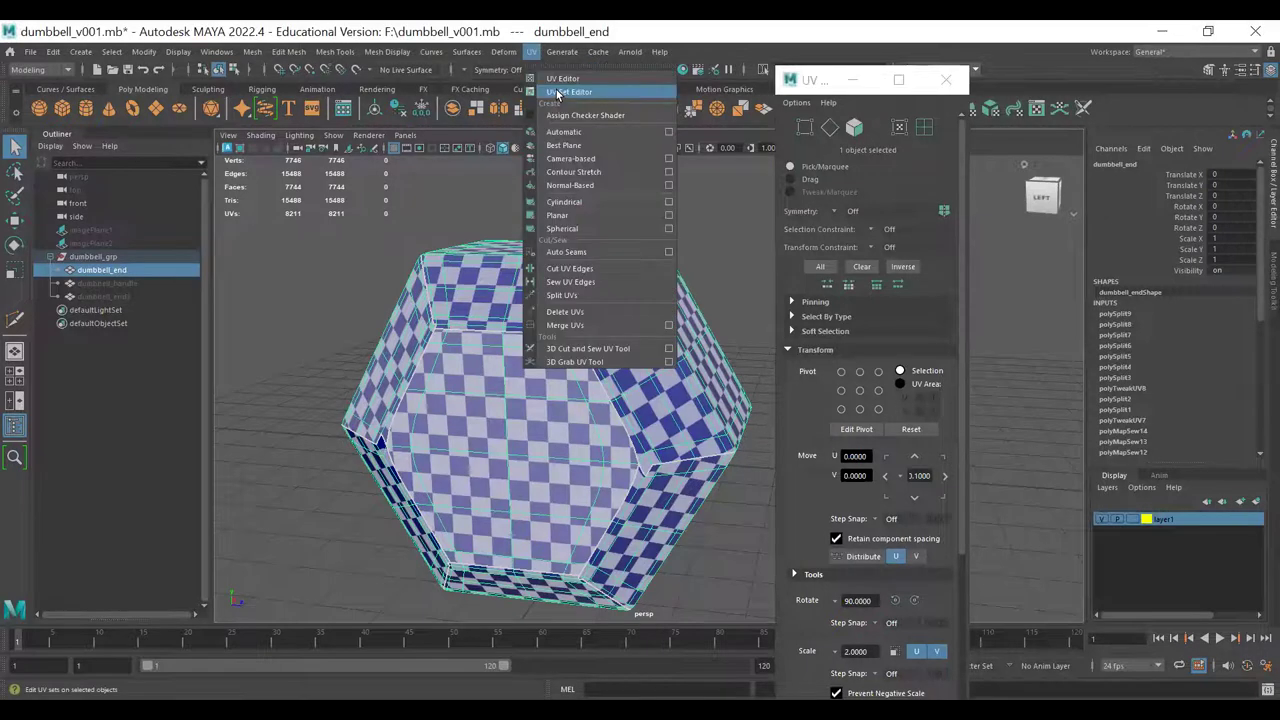
pyautogui.click(567, 92)
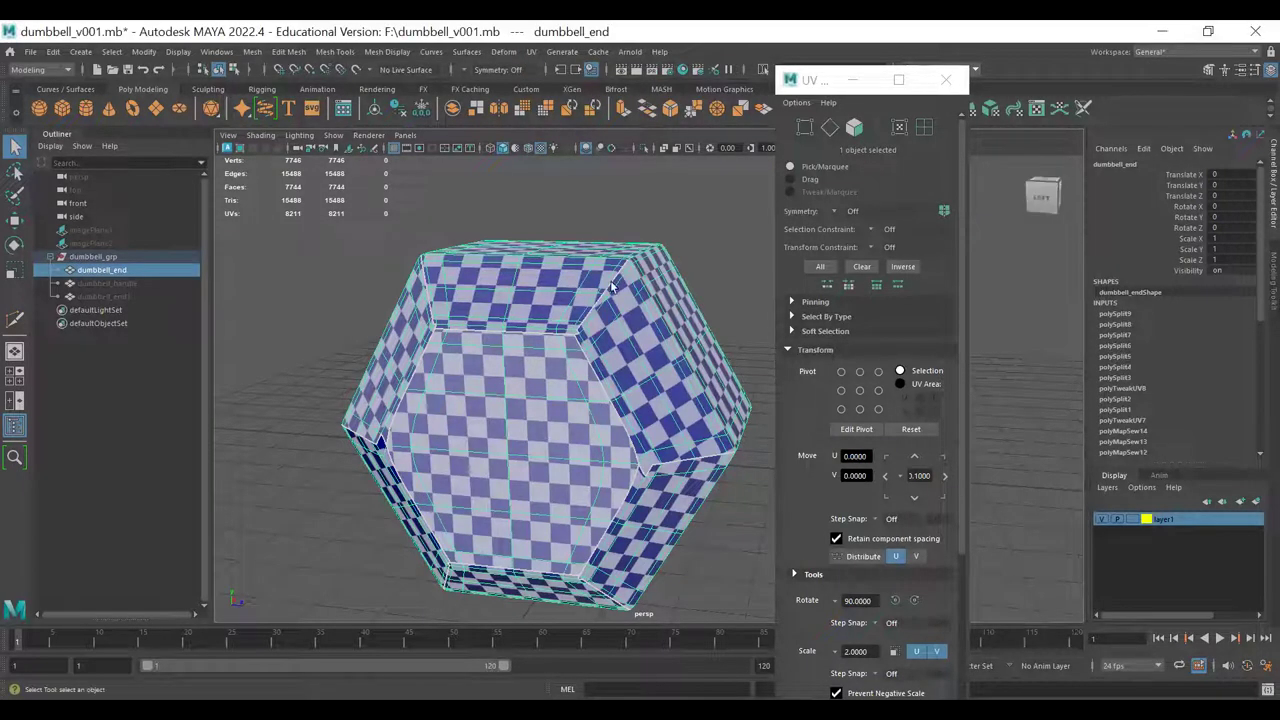
pyautogui.click(946, 79)
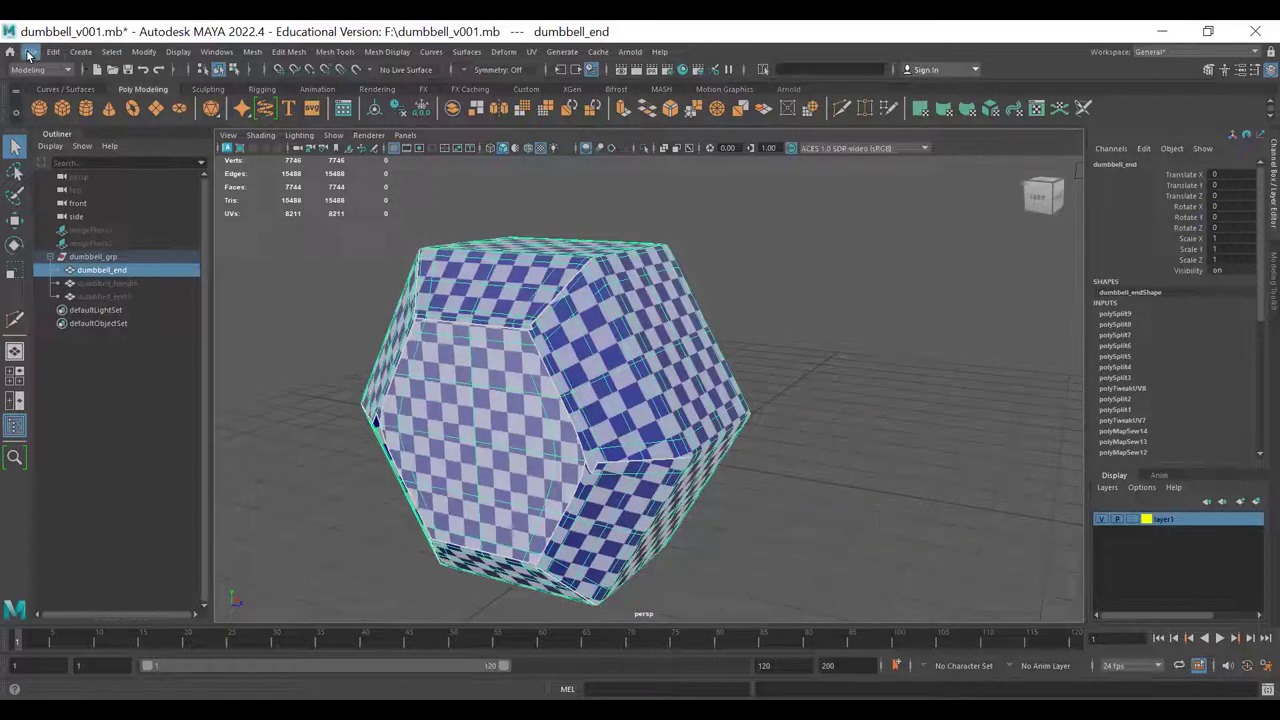
# - Save the scene, and reload dumbbell_v001.mb from the recent files after starting a new empty scene
pyautogui.click(66, 109)
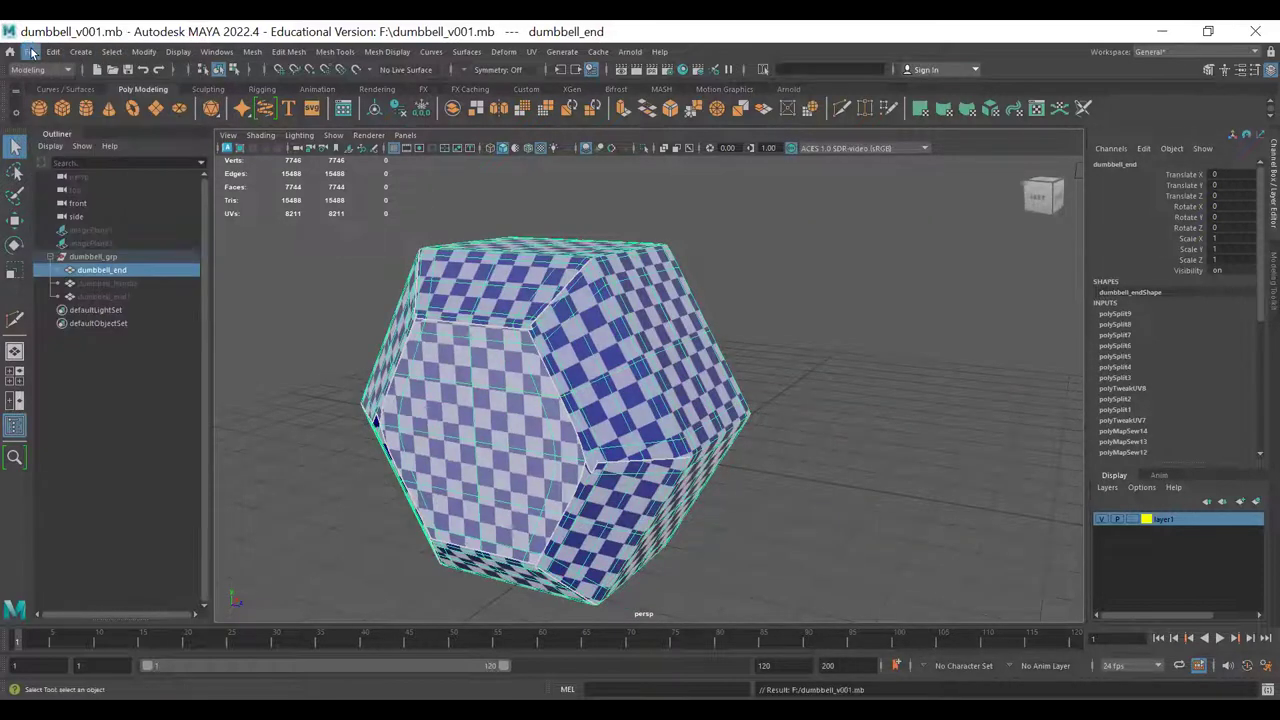
pyautogui.click(33, 53)
pyautogui.click(42, 77)
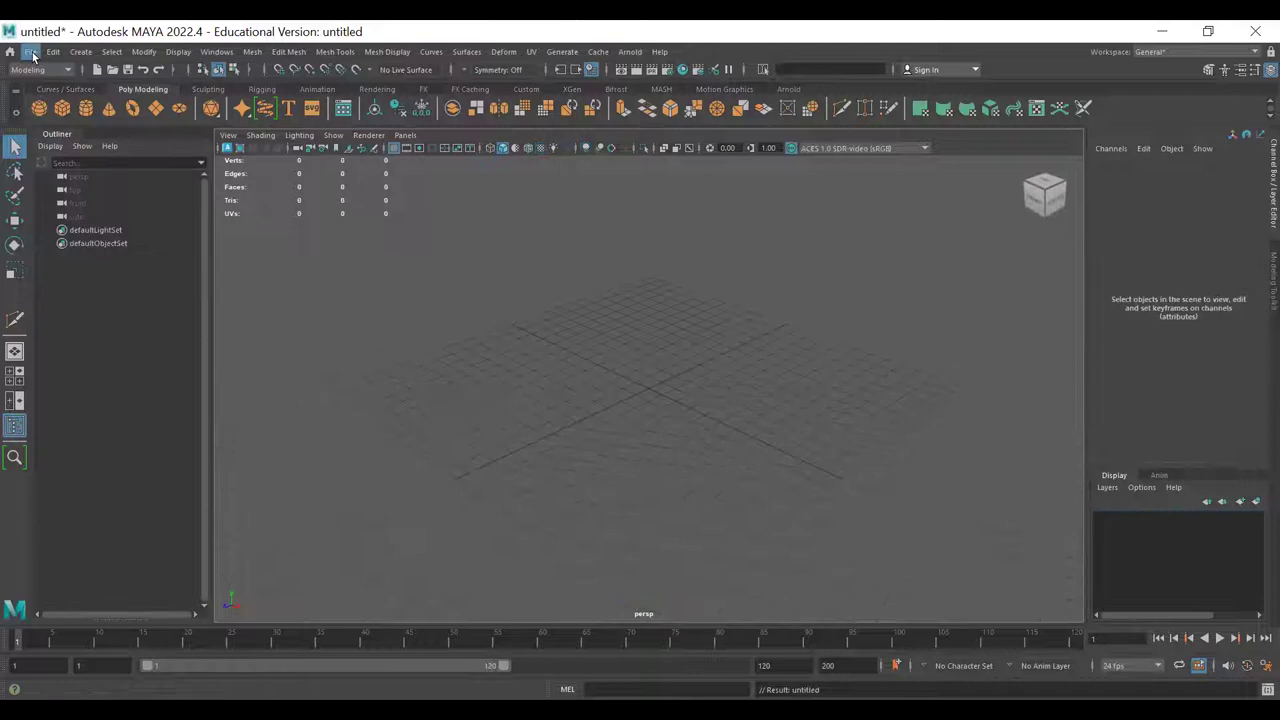
pyautogui.click(33, 53)
pyautogui.moveTo(100, 473)
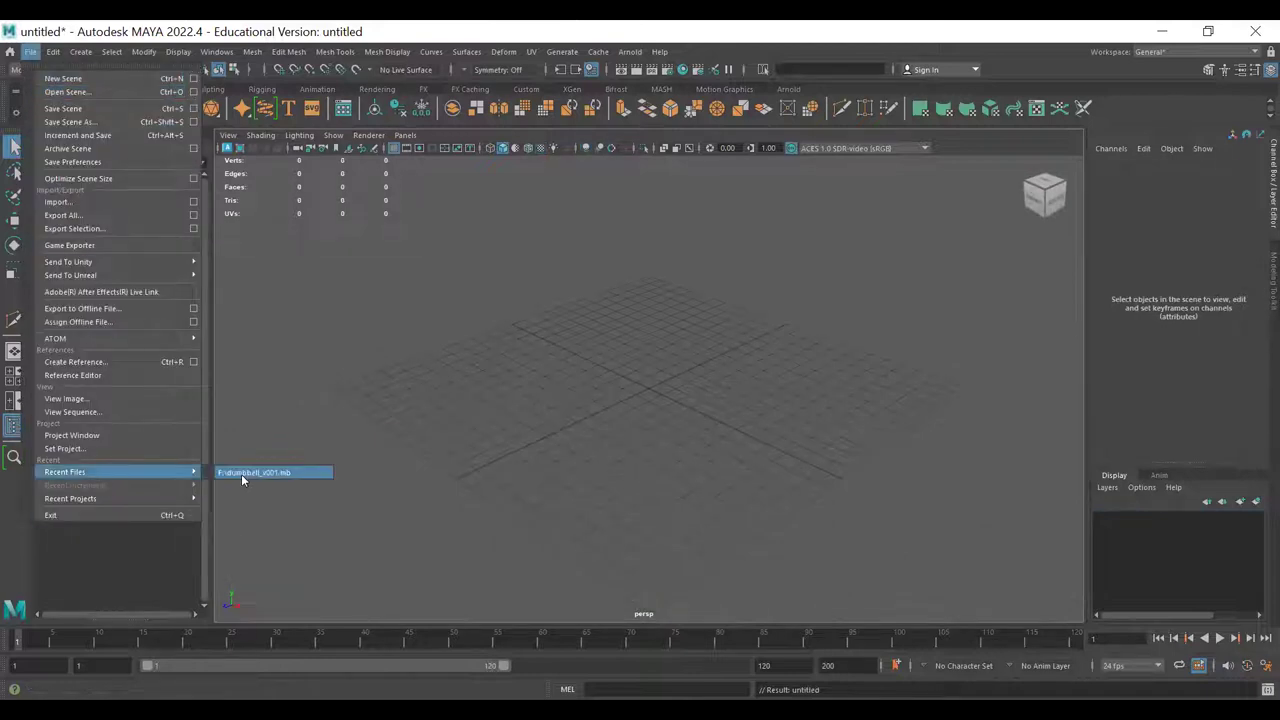
pyautogui.click(241, 474)
pyautogui.press('Return')
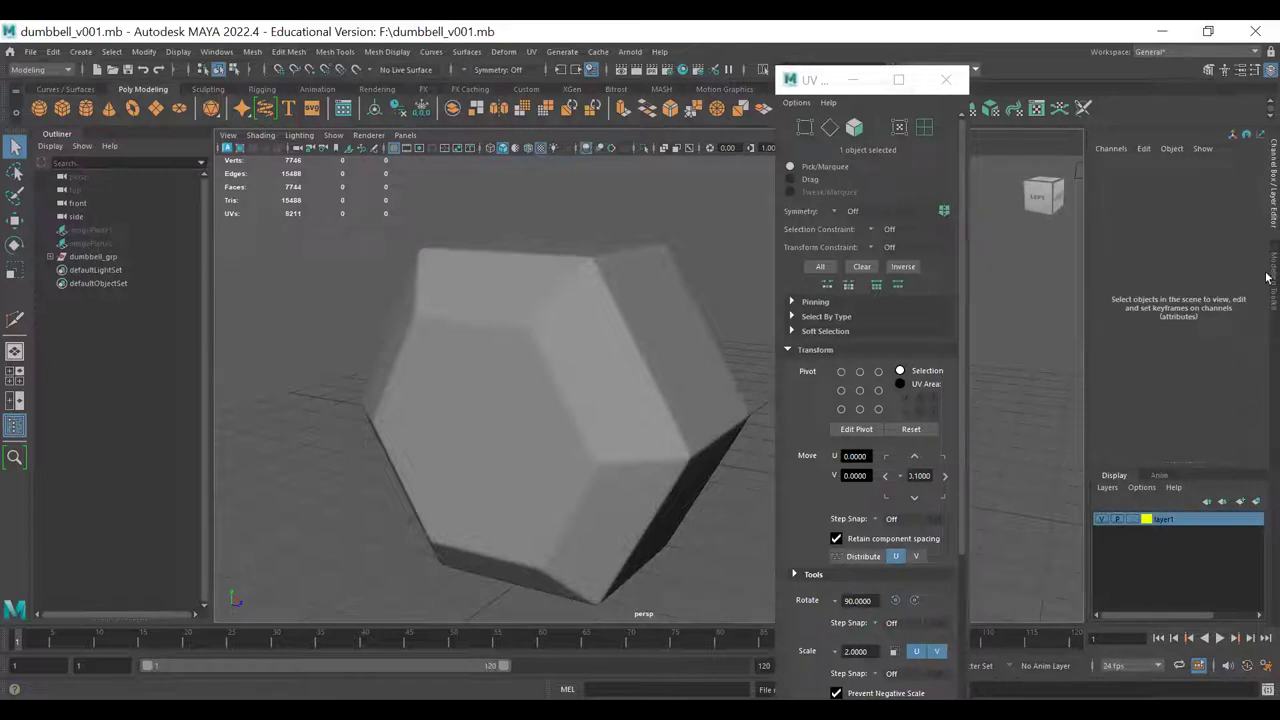
# - Switch to the UV Editing workspace and collapse the UV Editor so that the 3D view fills its space
pyautogui.click(1266, 281)
pyautogui.click(1266, 276)
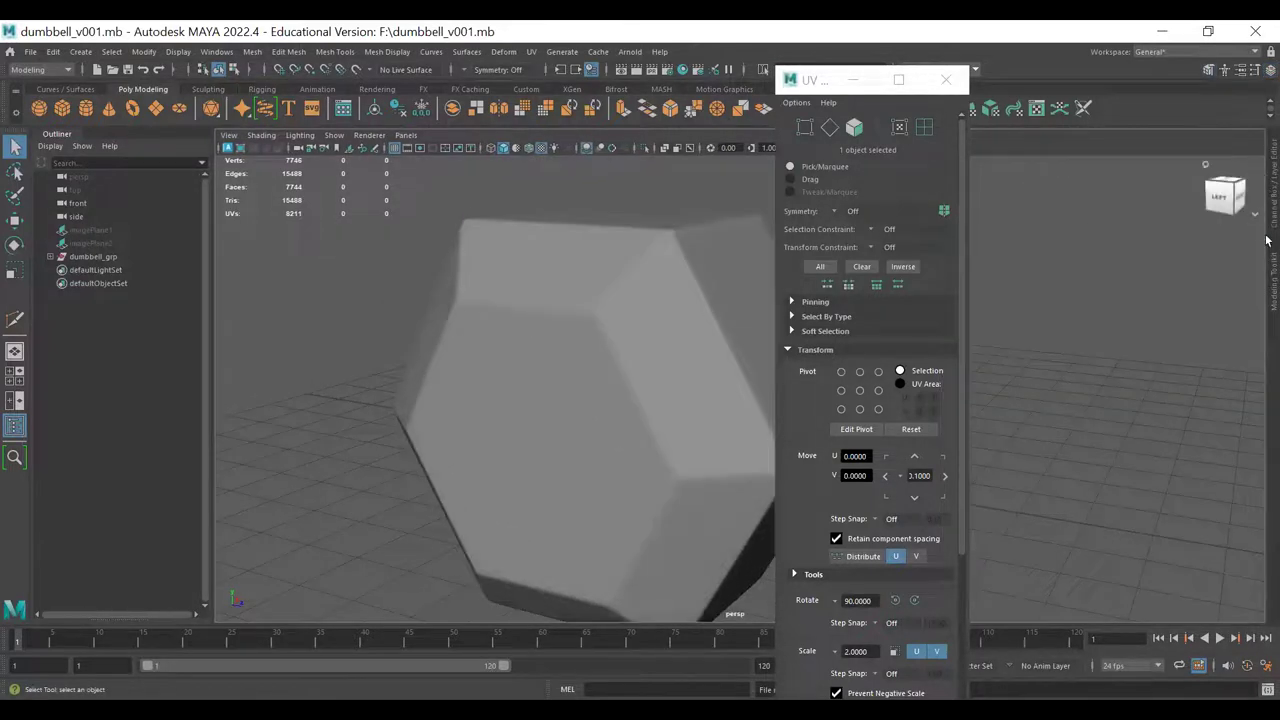
pyautogui.click(1266, 268)
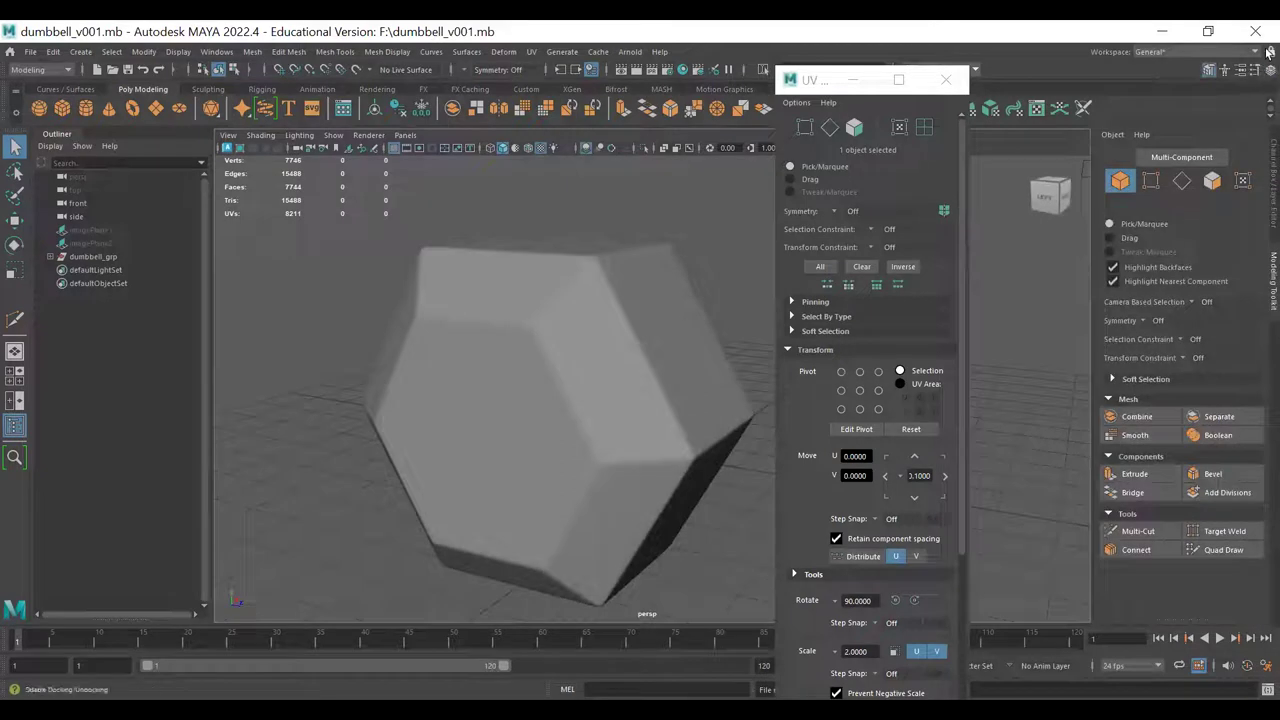
pyautogui.click(1231, 51)
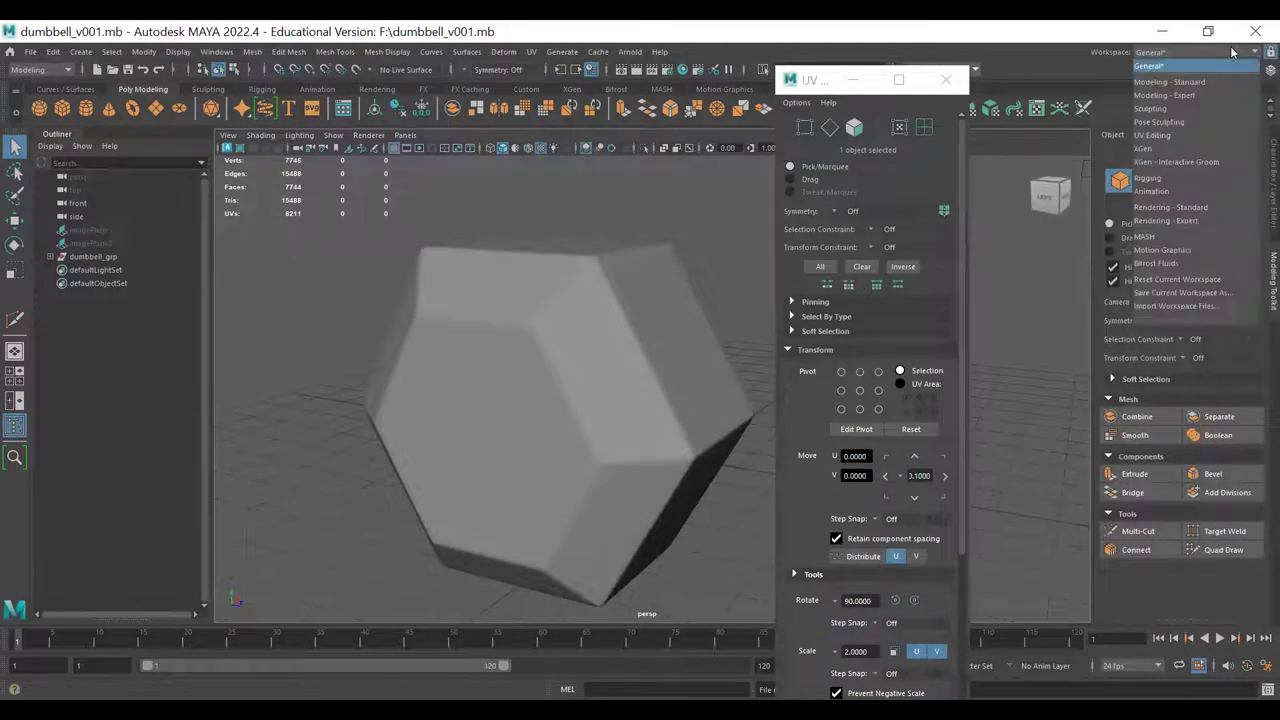
pyautogui.click(1221, 134)
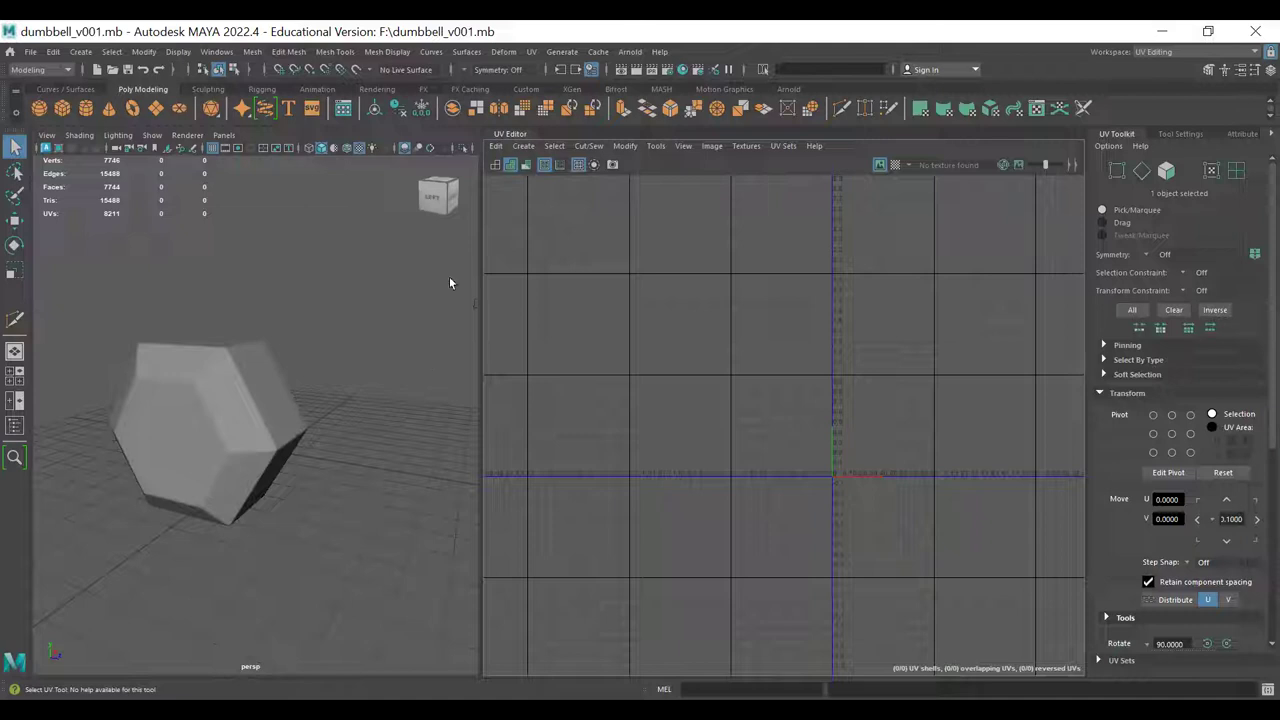
pyautogui.click(511, 137)
pyautogui.scroll(-5, 462, 411)
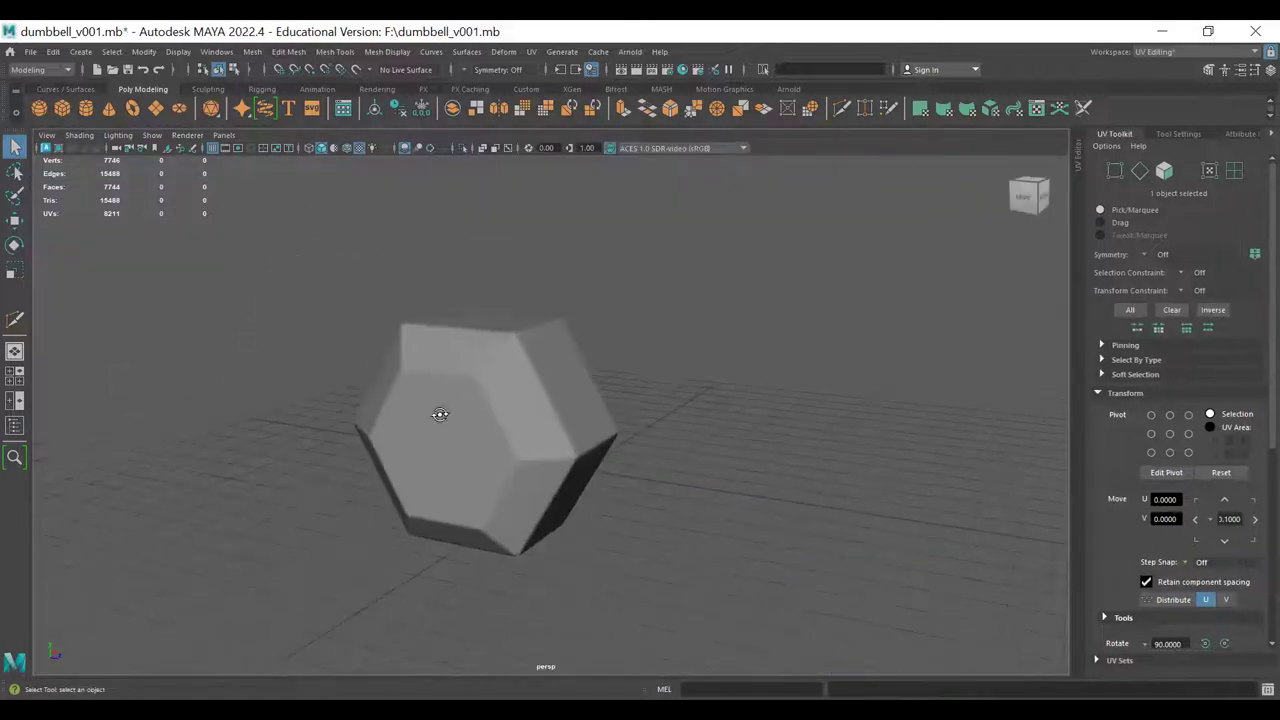
# - Select the dumbbell end, turn off its smooth preview and face its hexagonal cap
pyautogui.click(460, 449)
pyautogui.press('1')
pyautogui.scroll(3, 432, 469)
pyautogui.keyDown('alt'); pyautogui.moveTo(430, 470); pyautogui.dragTo(531, 428); pyautogui.keyUp('alt')
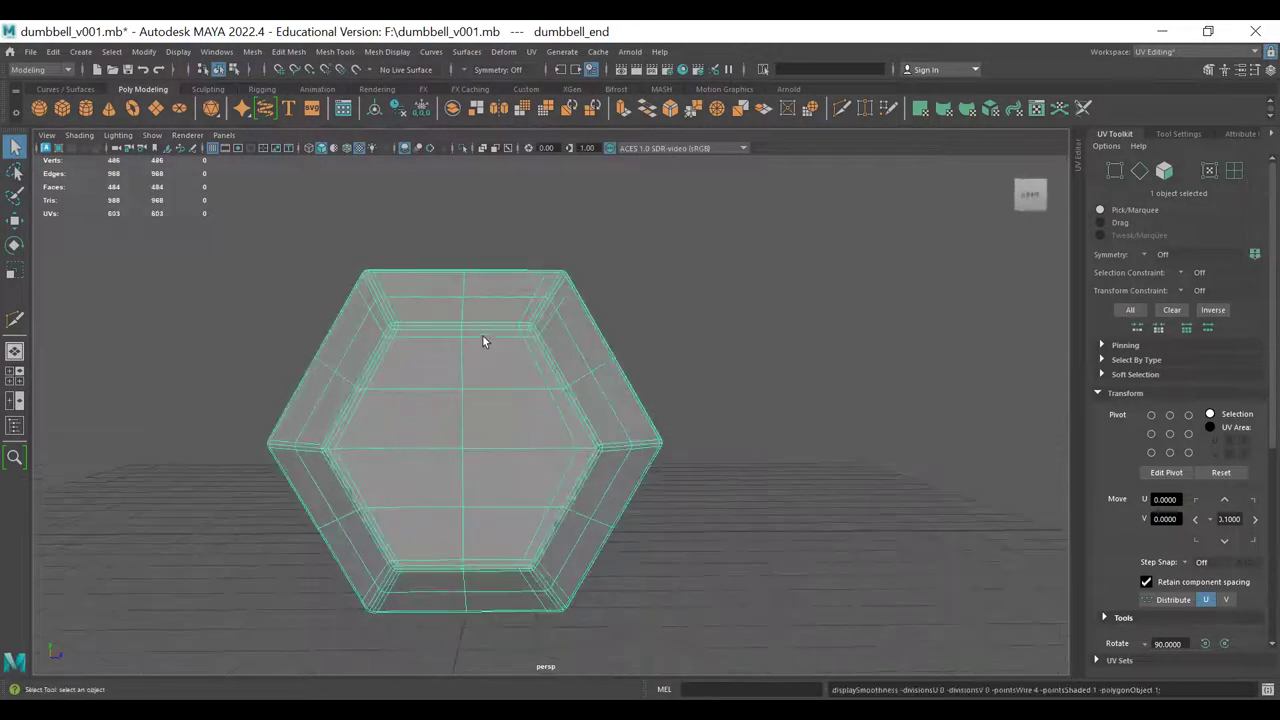
# - Select the supporting edge loops that run just inside the borders of the hexagonal cap
pyautogui.press('F10')
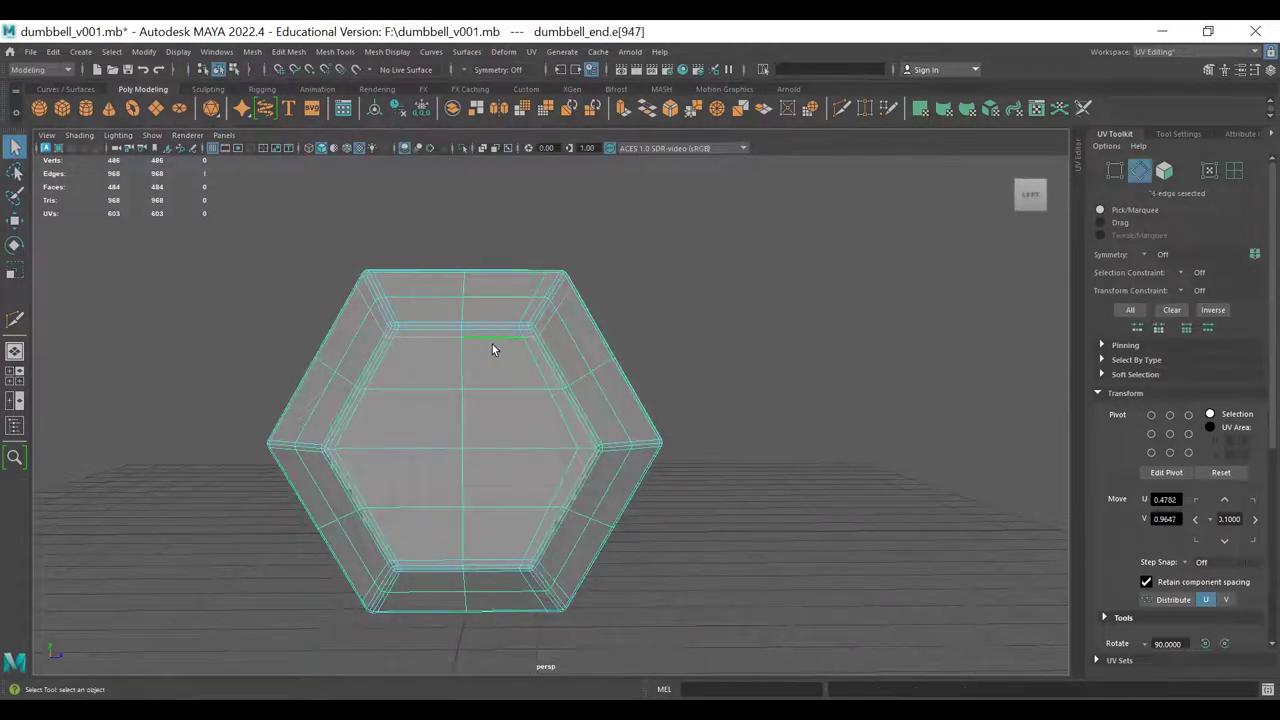
pyautogui.keyDown('shift'); pyautogui.doubleClick(479, 335); pyautogui.keyUp('shift')
pyautogui.keyDown('shift'); pyautogui.doubleClick(533, 361); pyautogui.keyUp('shift')
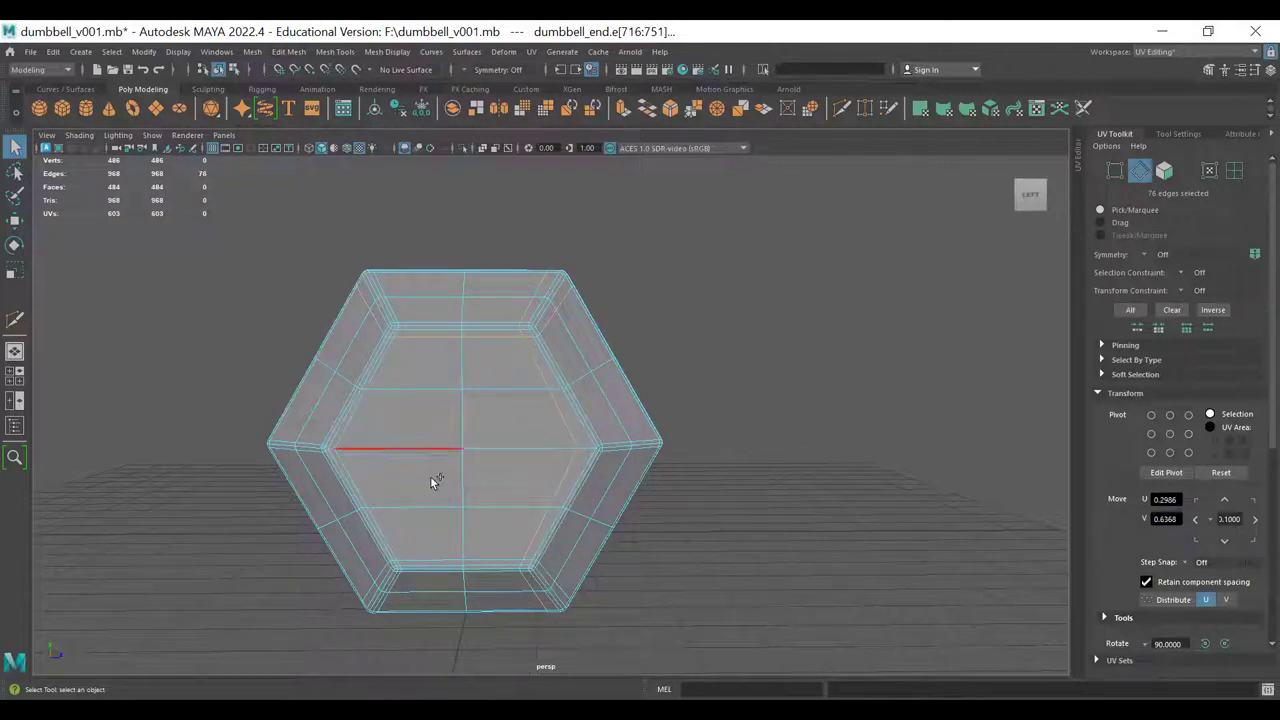
pyautogui.keyDown('shift'); pyautogui.doubleClick(445, 558); pyautogui.keyUp('shift')
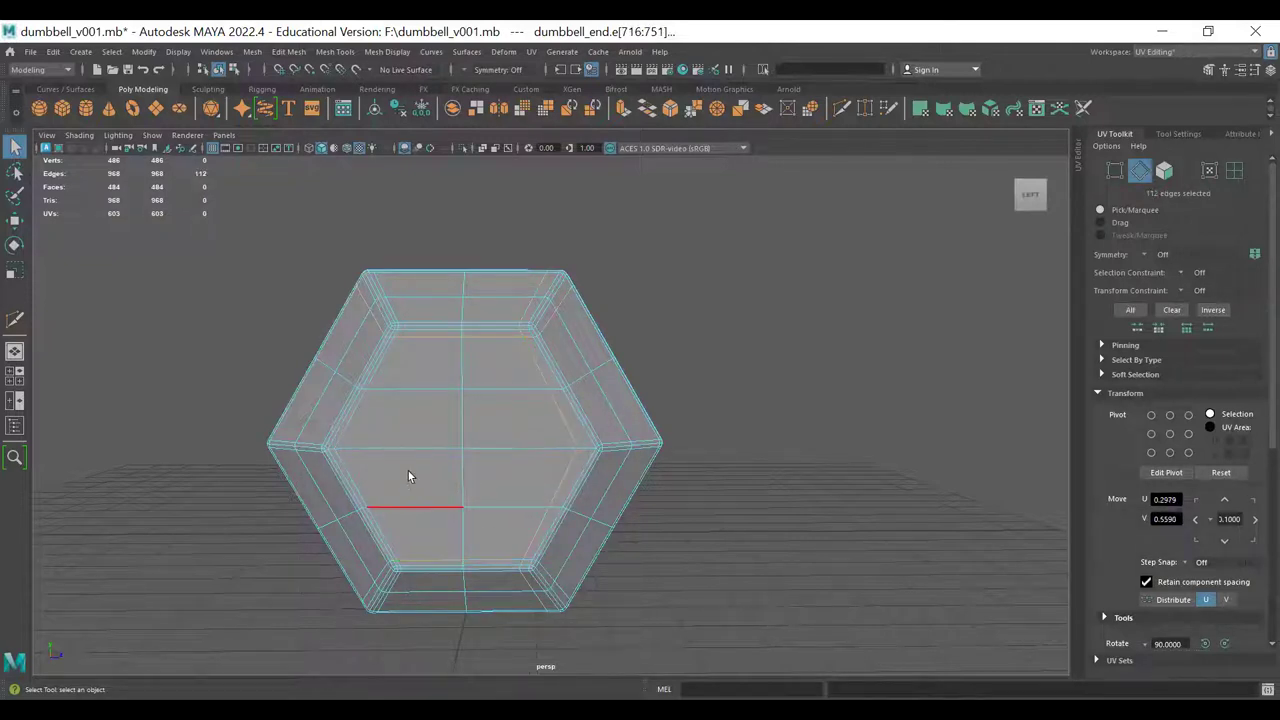
pyautogui.keyDown('shift'); pyautogui.doubleClick(352, 415); pyautogui.keyUp('shift')
# - Preview the dumbbell end smoothed, return to the unsmoothed mesh and examine the selected loops on the opposite cap
pyautogui.keyDown('alt'); pyautogui.moveTo(396, 478); pyautogui.dragTo(416, 477); pyautogui.keyUp('alt')
pyautogui.press('3')
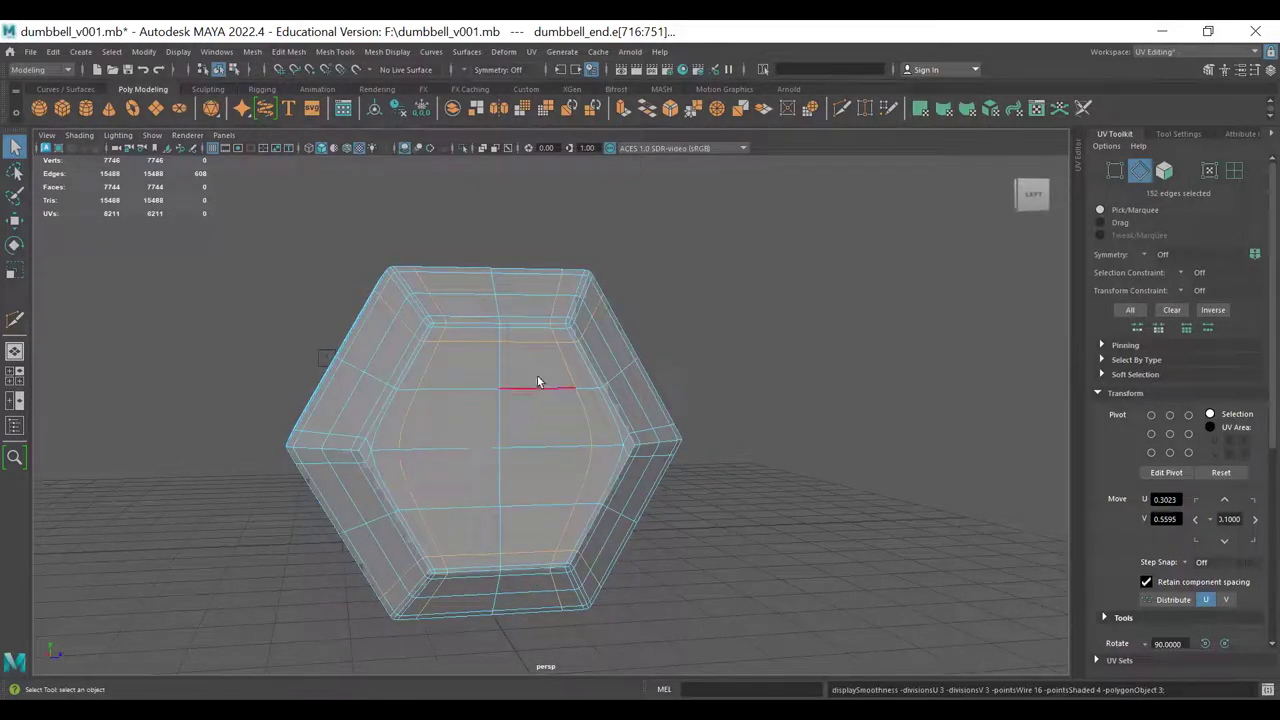
pyautogui.press('1')
pyautogui.keyDown('alt'); pyautogui.moveTo(409, 451); pyautogui.dragTo(665, 430); pyautogui.keyUp('alt')
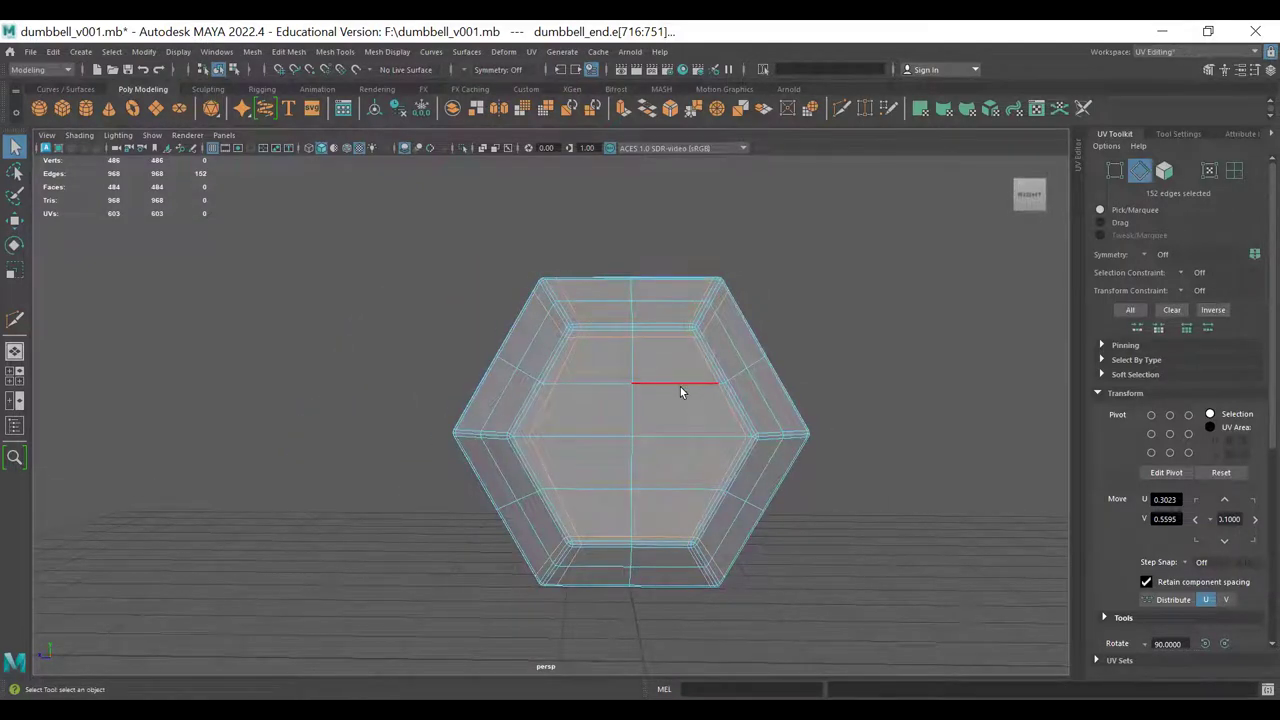
pyautogui.keyDown('alt'); pyautogui.moveTo(586, 543); pyautogui.dragTo(456, 368); pyautogui.keyUp('alt')
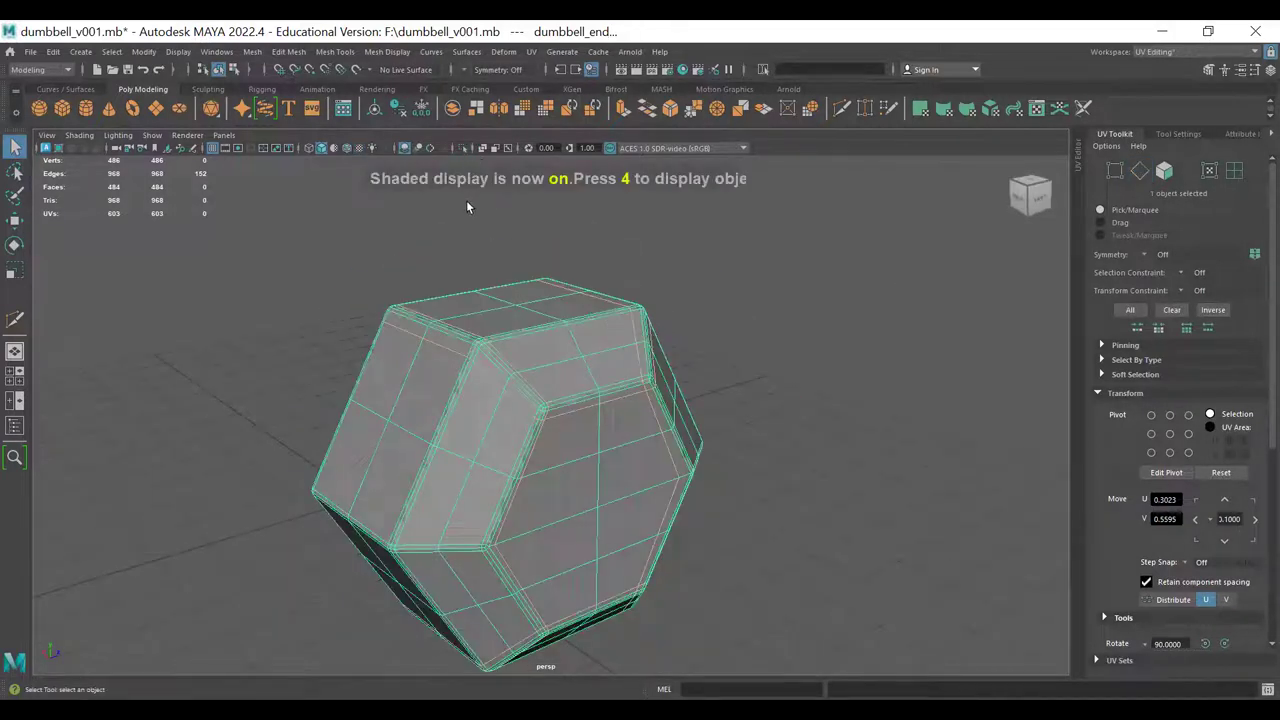
# - Return to object selection with the whole dumbbell end selected, and toggle viewport isolation on and back off
pyautogui.click(466, 200)
pyautogui.click(564, 385)
pyautogui.press('f')
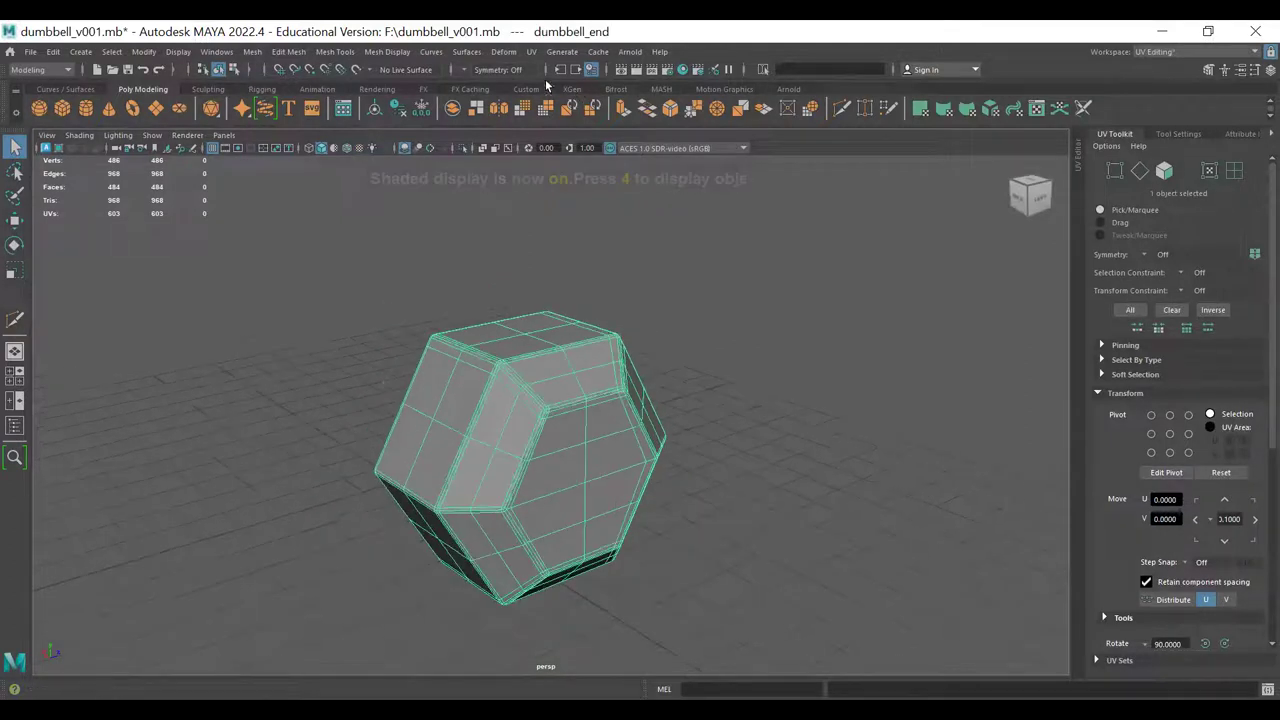
pyautogui.click(462, 148)
pyautogui.click(464, 150)
pyautogui.scroll(-5, 470, 334)
pyautogui.keyDown('alt'); pyautogui.moveTo(469, 334); pyautogui.dragTo(374, 302); pyautogui.keyUp('alt')
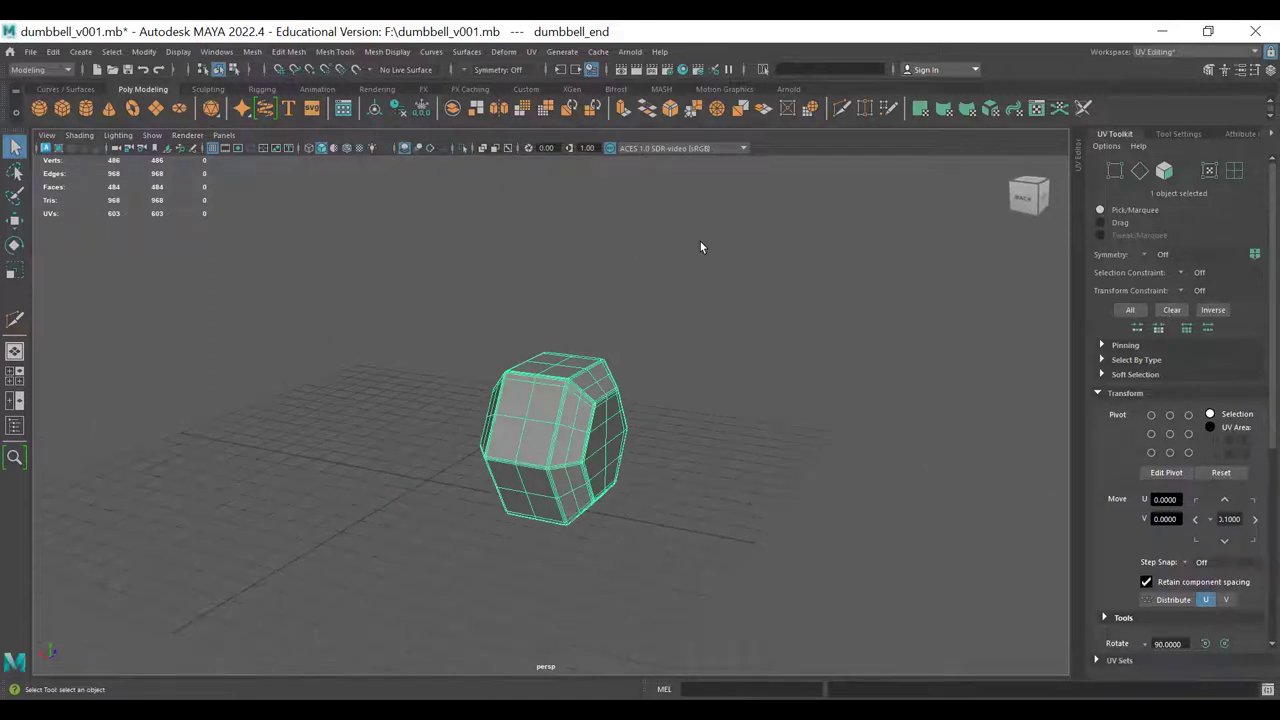
# - Switch back to the General workspace and close the floating UV Toolkit
pyautogui.click(1195, 52)
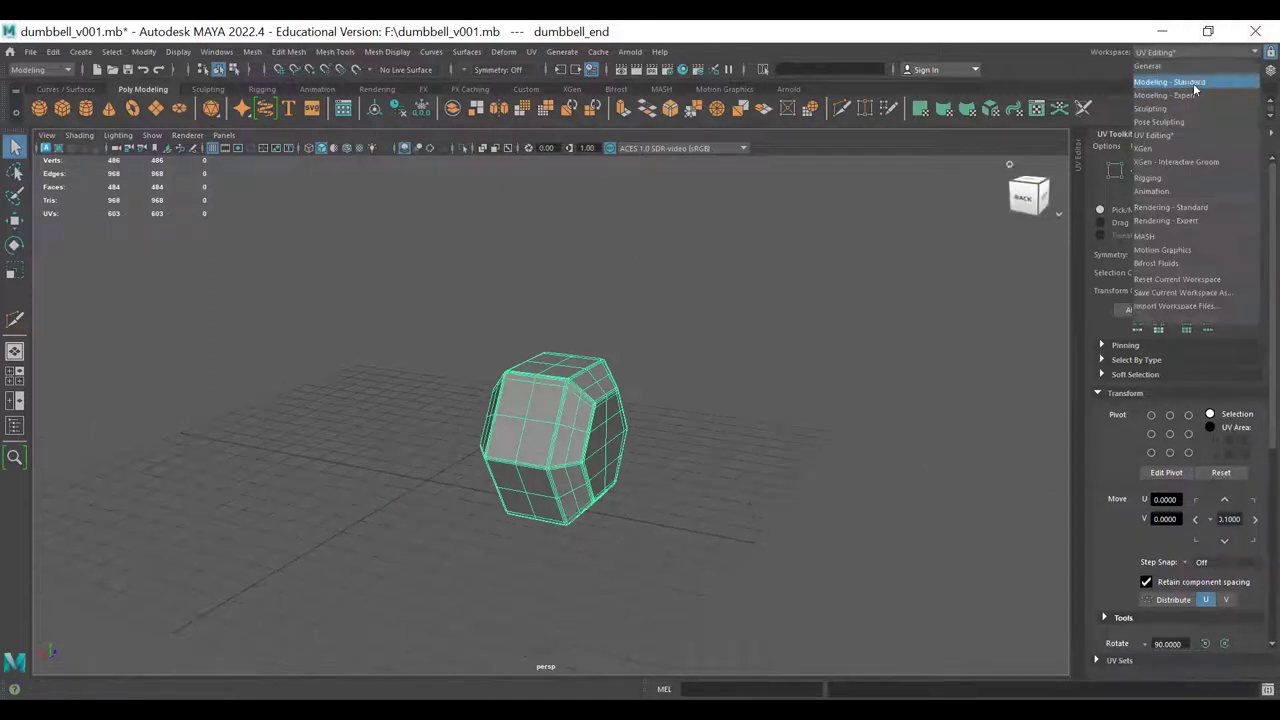
pyautogui.click(1147, 66)
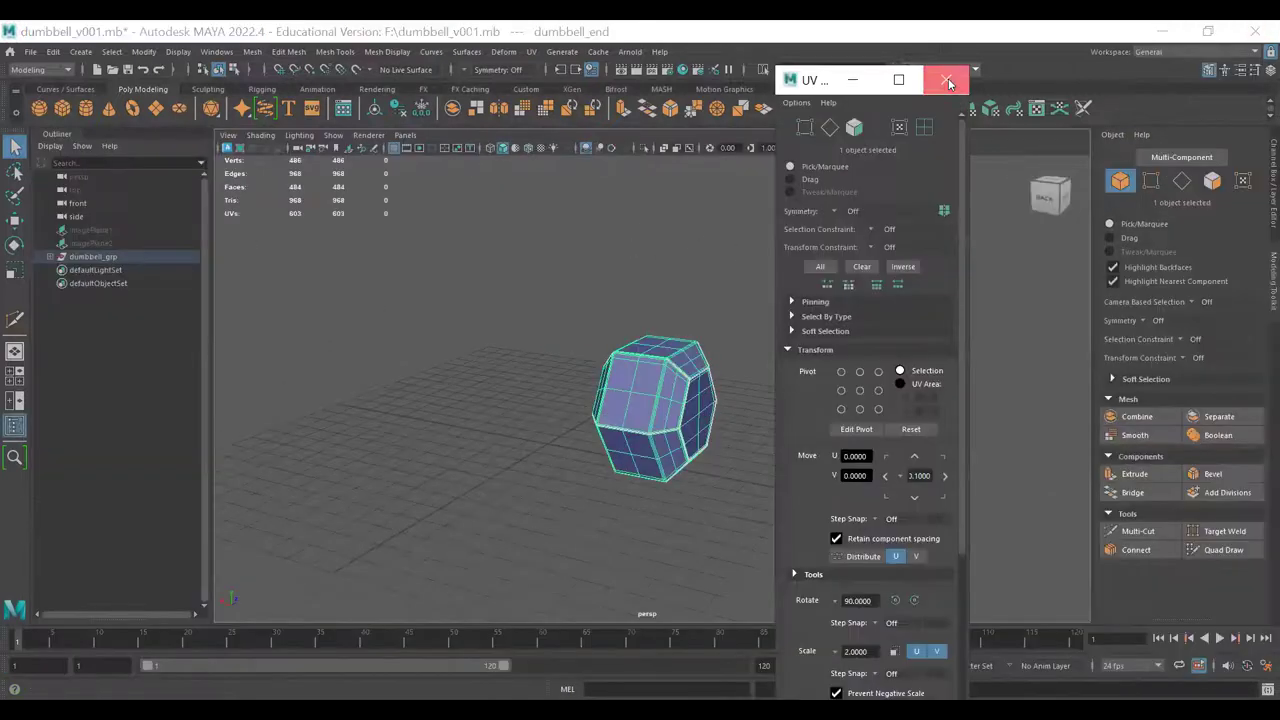
pyautogui.click(948, 79)
pyautogui.keyDown('alt'); pyautogui.moveTo(457, 387); pyautogui.dragTo(494, 391); pyautogui.keyUp('alt')
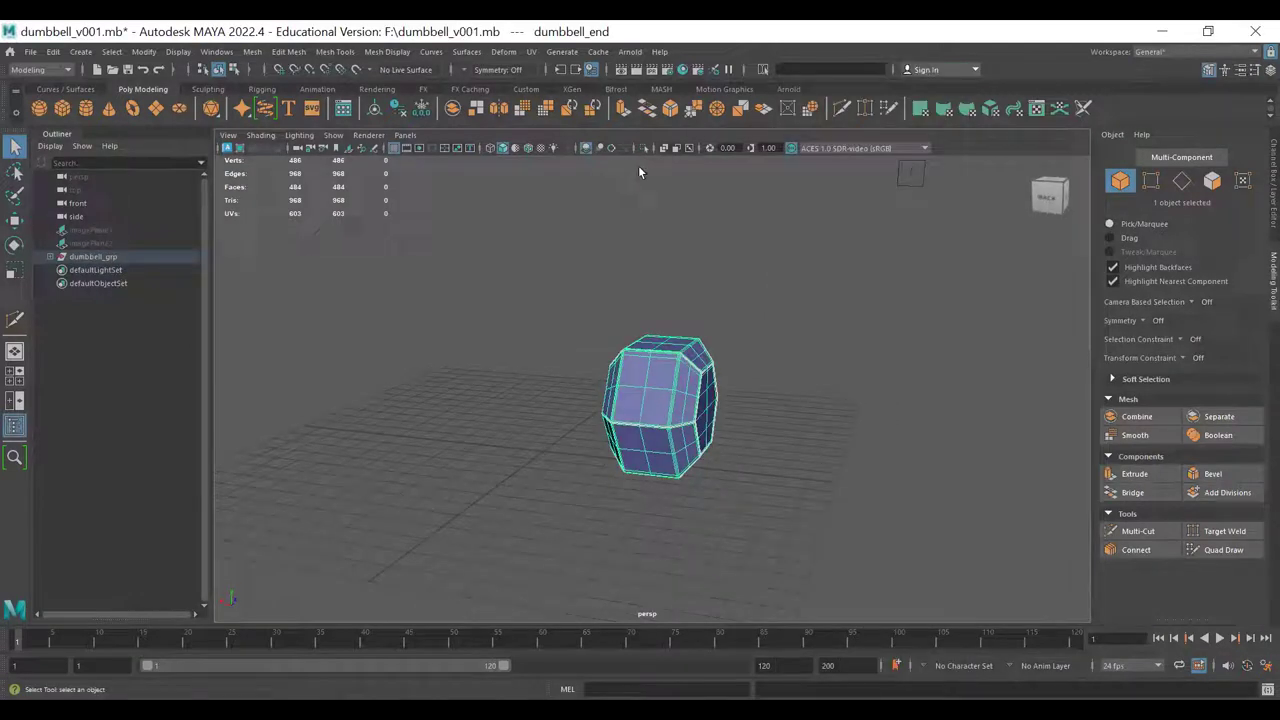
# - Expand dumbbell_grp, unhide dumbbell_handle and dumbbell_end1, and select dumbbell_end to inspect its edge loops from all sides
pyautogui.click(50, 257)
pyautogui.moveTo(77, 284); pyautogui.dragTo(79, 298)
pyautogui.keyDown('alt'); pyautogui.moveTo(604, 463); pyautogui.dragTo(641, 386); pyautogui.keyUp('alt')
pyautogui.click(645, 408)
pyautogui.keyDown('alt'); pyautogui.moveTo(580, 390); pyautogui.dragTo(580, 428, button='right'); pyautogui.keyUp('alt')
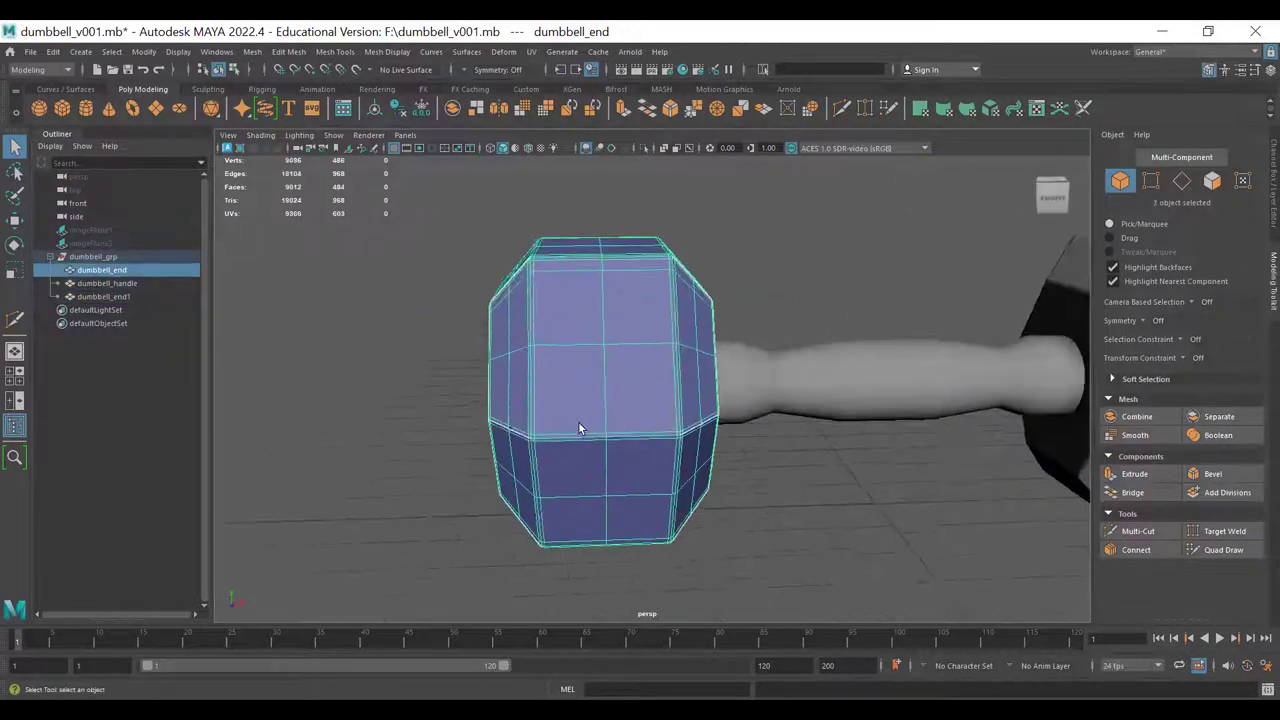
pyautogui.keyDown('alt'); pyautogui.moveTo(580, 428); pyautogui.dragTo(590, 400); pyautogui.keyUp('alt')
pyautogui.keyDown('alt'); pyautogui.moveTo(538, 472); pyautogui.dragTo(624, 357); pyautogui.keyUp('alt')
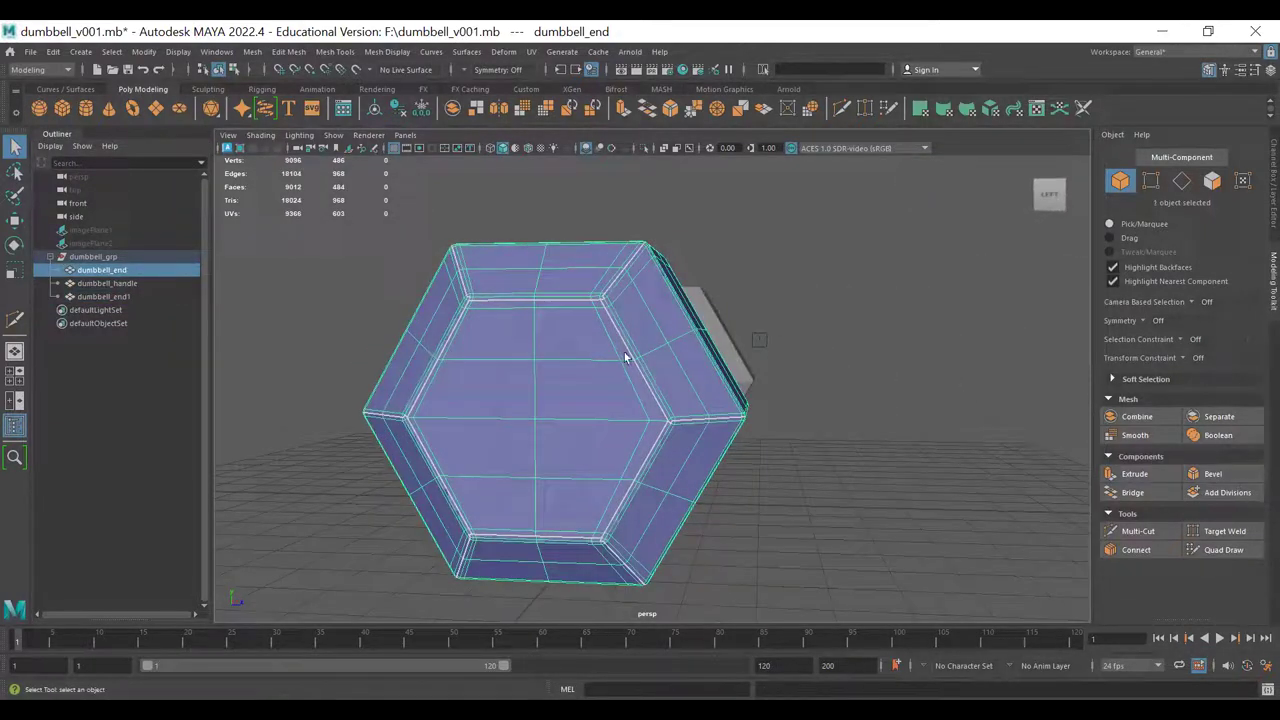
pyautogui.keyDown('alt'); pyautogui.moveTo(786, 558); pyautogui.dragTo(437, 407); pyautogui.keyUp('alt')
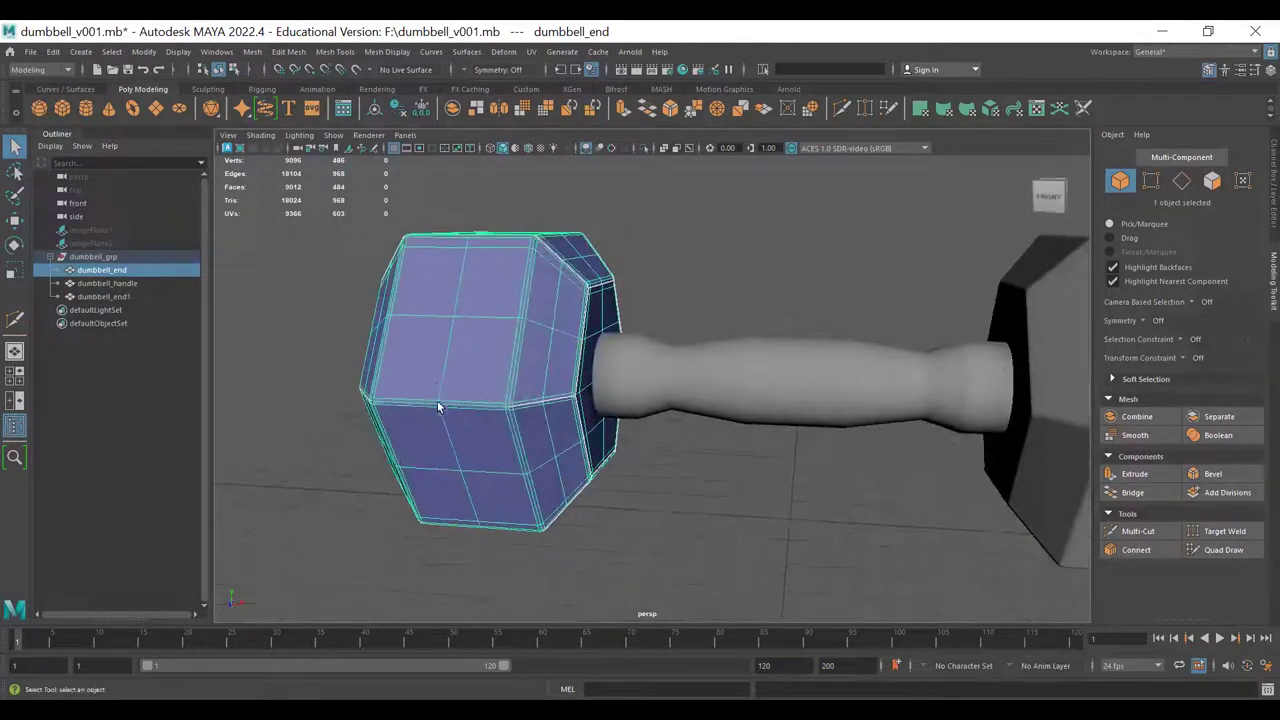
# - Inspect the supporting edge loops around dumbbell_end in edge selection mode, and return to object selection
pyautogui.keyDown('alt'); pyautogui.moveTo(568, 353); pyautogui.dragTo(588, 418); pyautogui.keyUp('alt')
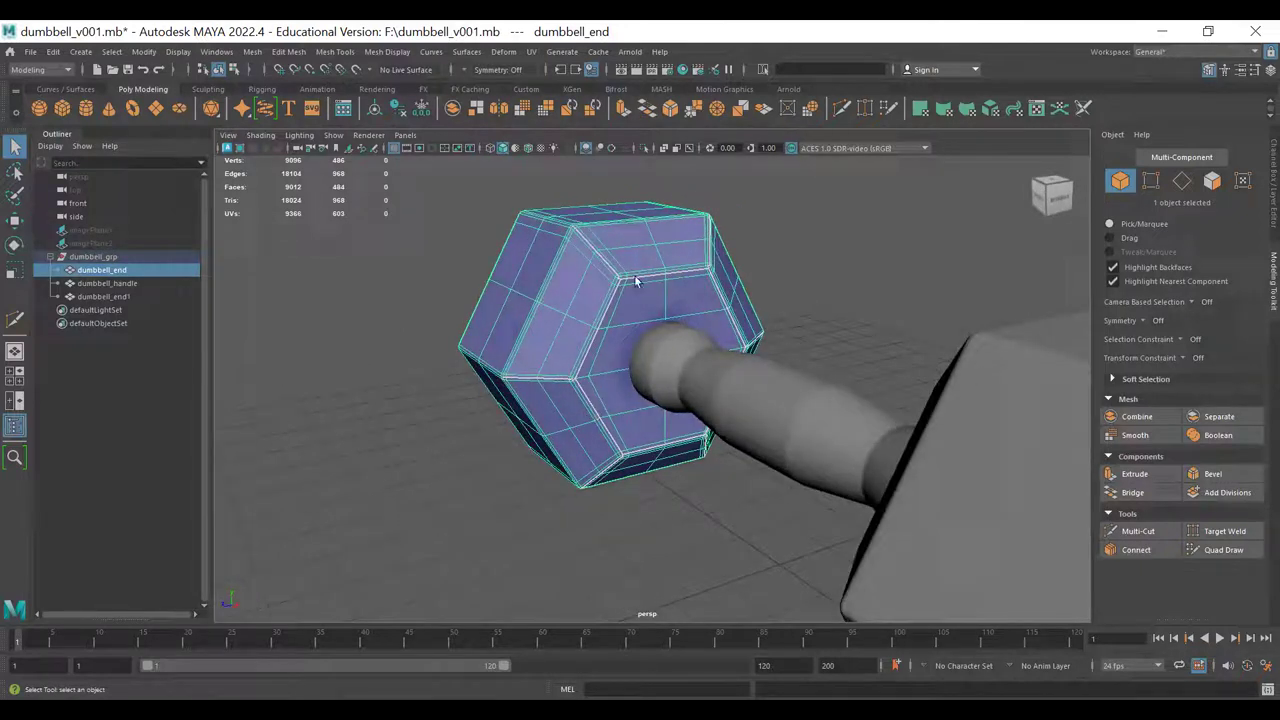
pyautogui.press('F10')
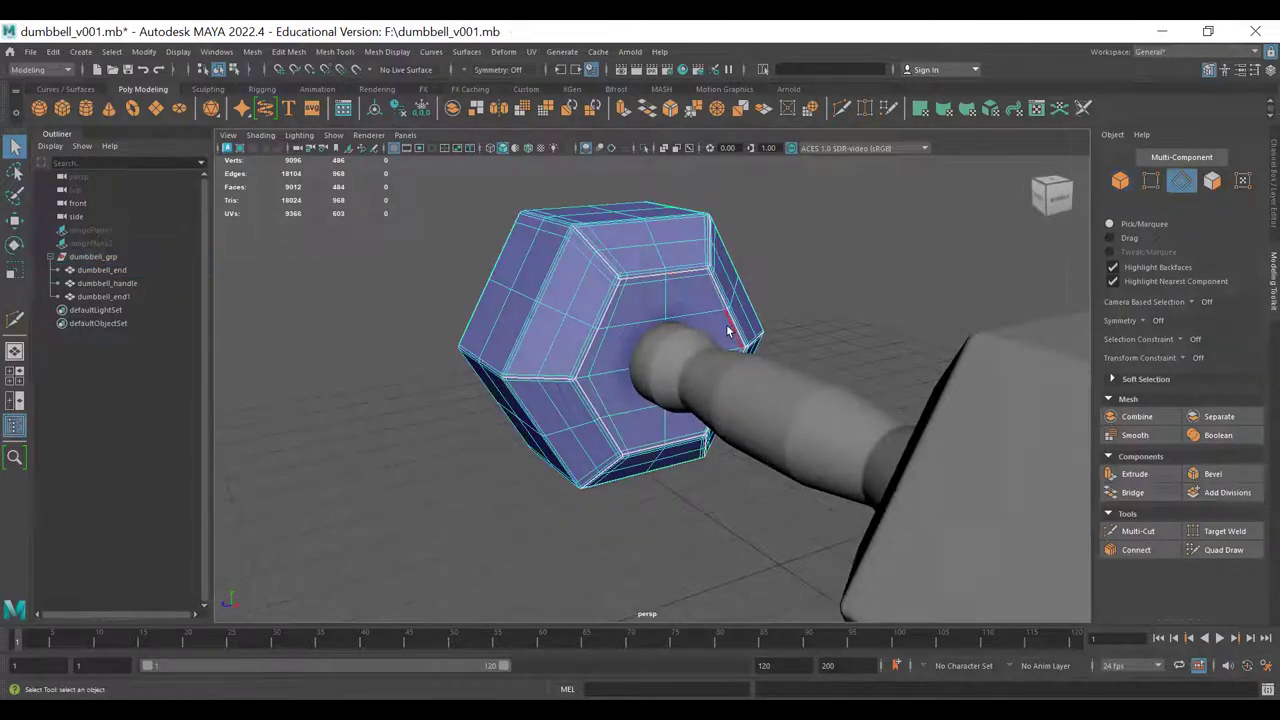
pyautogui.keyDown('alt'); pyautogui.moveTo(589, 386); pyautogui.dragTo(554, 347); pyautogui.keyUp('alt')
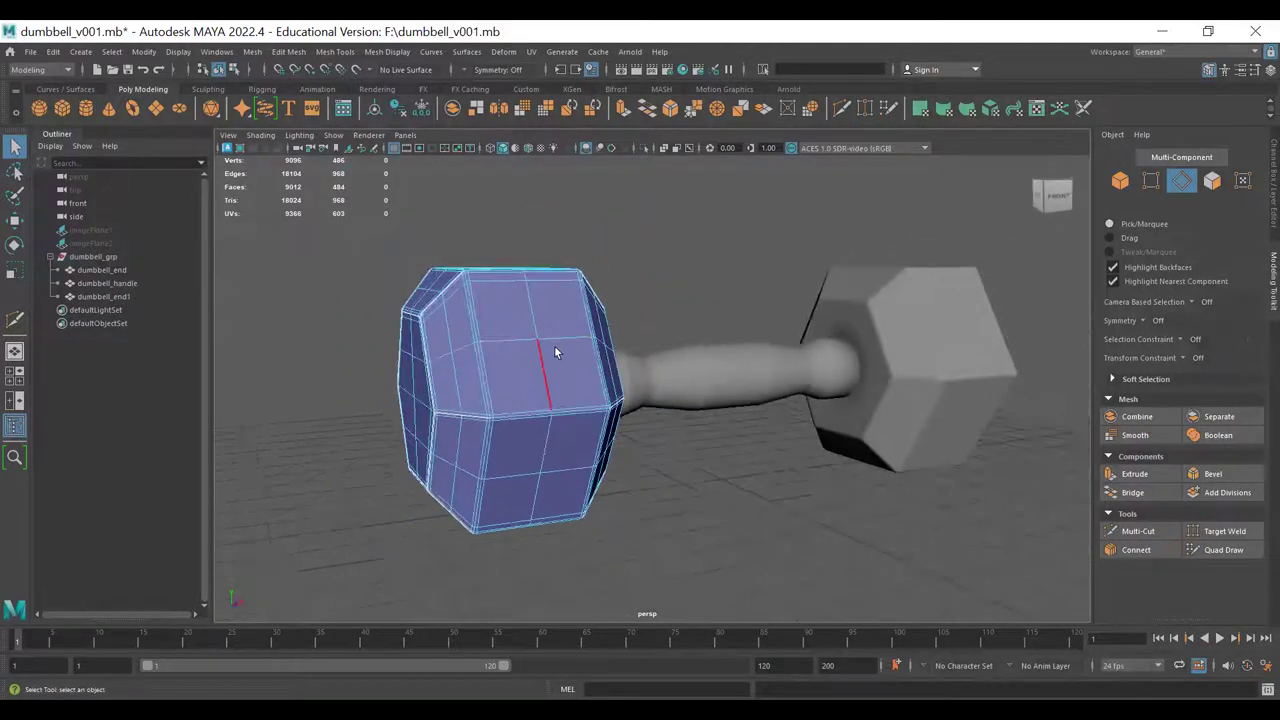
pyautogui.press('F8')
pyautogui.keyDown('alt'); pyautogui.moveTo(727, 376); pyautogui.dragTo(578, 390); pyautogui.keyUp('alt')
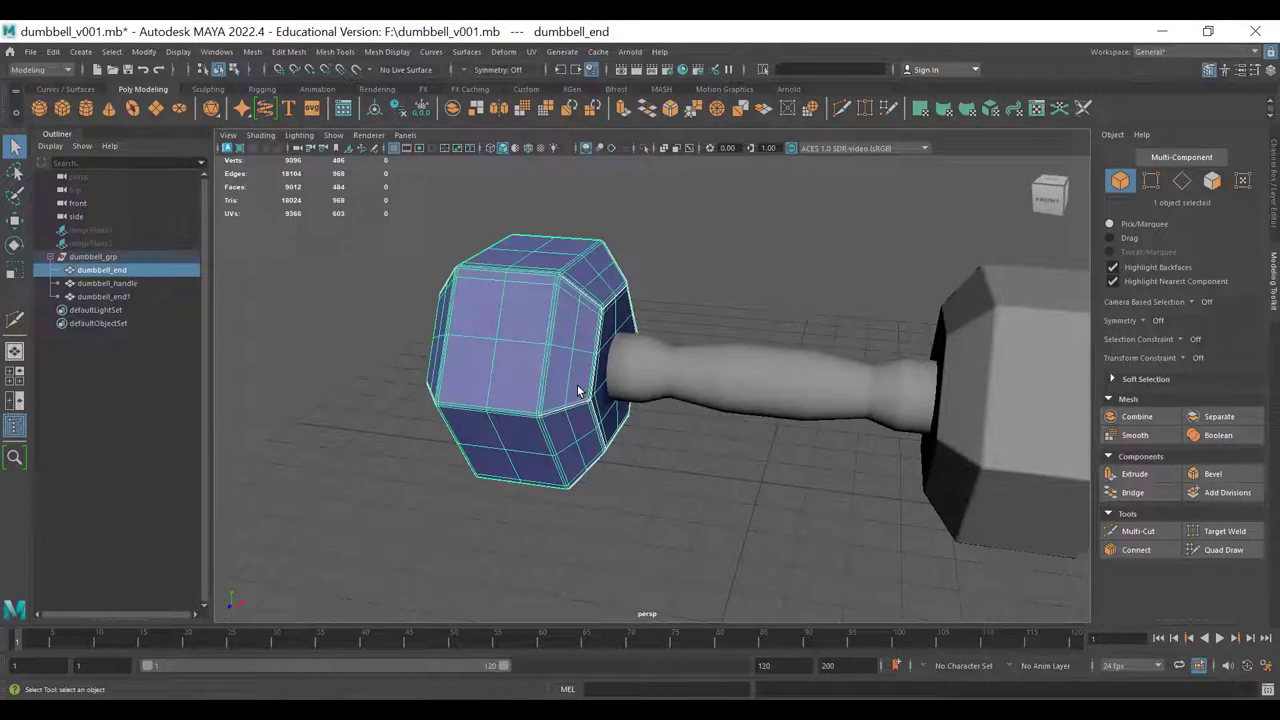
# - Switch to textured display and select dumbbell_end and dumbbell_end1 in turn to compare their edge loops
pyautogui.press('6')
pyautogui.keyDown('alt'); pyautogui.moveTo(645, 438); pyautogui.dragTo(685, 379); pyautogui.keyUp('alt')
pyautogui.click(683, 379)
pyautogui.click(518, 344)
pyautogui.click(517, 344)
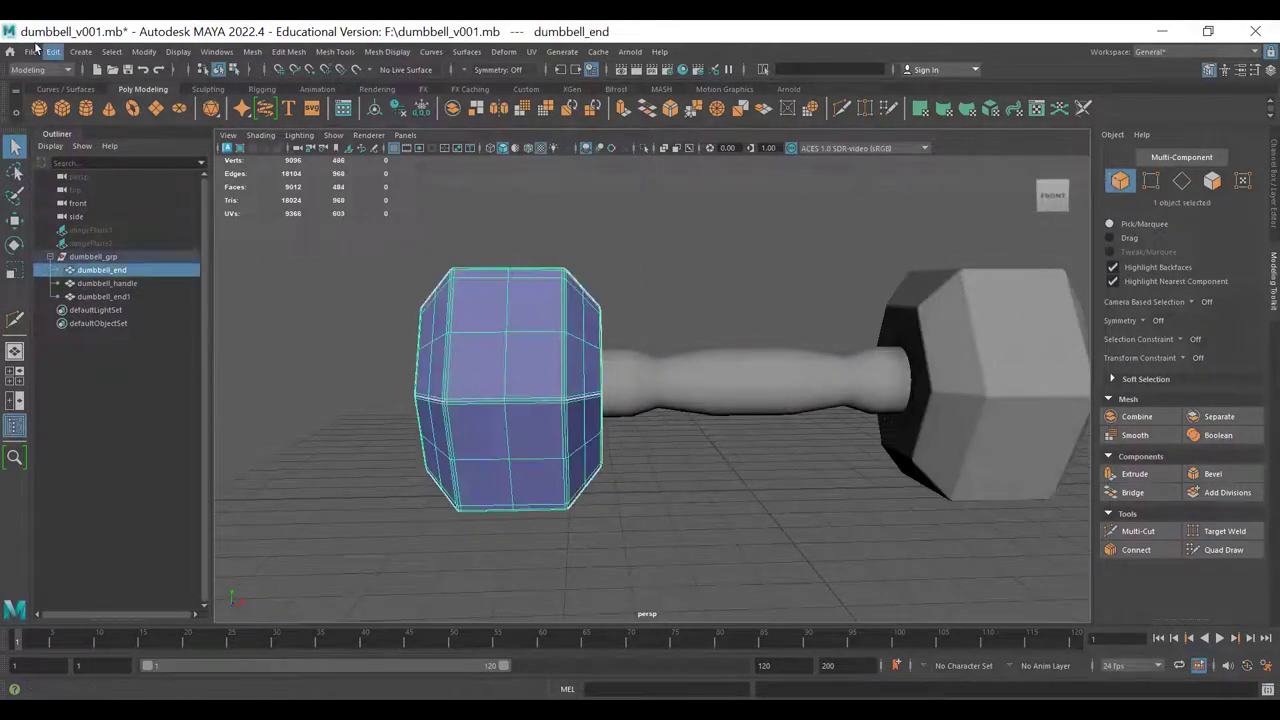
pyautogui.click(30, 51)
pyautogui.click(801, 394)
pyautogui.keyDown('alt'); pyautogui.moveTo(856, 411); pyautogui.dragTo(709, 397); pyautogui.keyUp('alt')
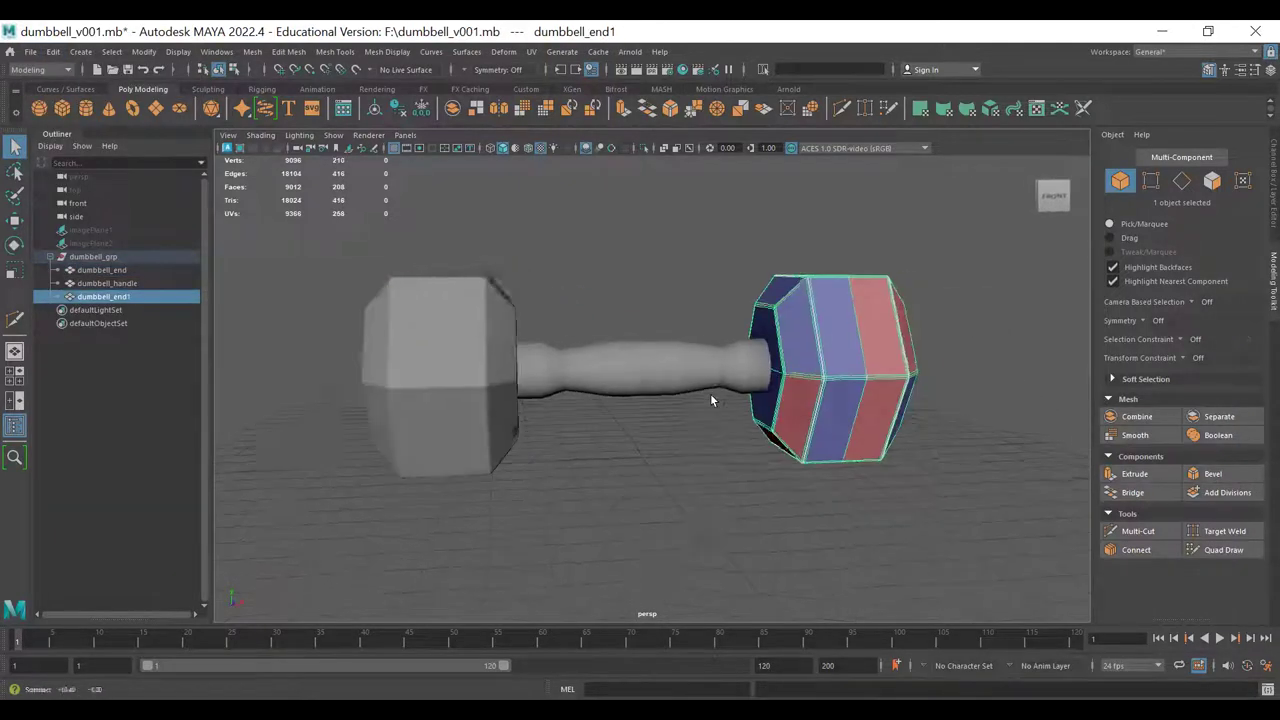
# - Compare the handle with dumbbell_end by selecting each, leaving dumbbell_handle as the selected object
pyautogui.click(700, 392)
pyautogui.click(467, 345)
pyautogui.keyDown('alt'); pyautogui.moveTo(566, 366); pyautogui.dragTo(425, 403); pyautogui.keyUp('alt')
pyautogui.keyDown('alt'); pyautogui.moveTo(706, 398); pyautogui.dragTo(537, 420, button='middle'); pyautogui.keyUp('alt')
pyautogui.click(461, 408)
pyautogui.keyDown('alt'); pyautogui.moveTo(461, 413); pyautogui.dragTo(608, 356); pyautogui.keyUp('alt')
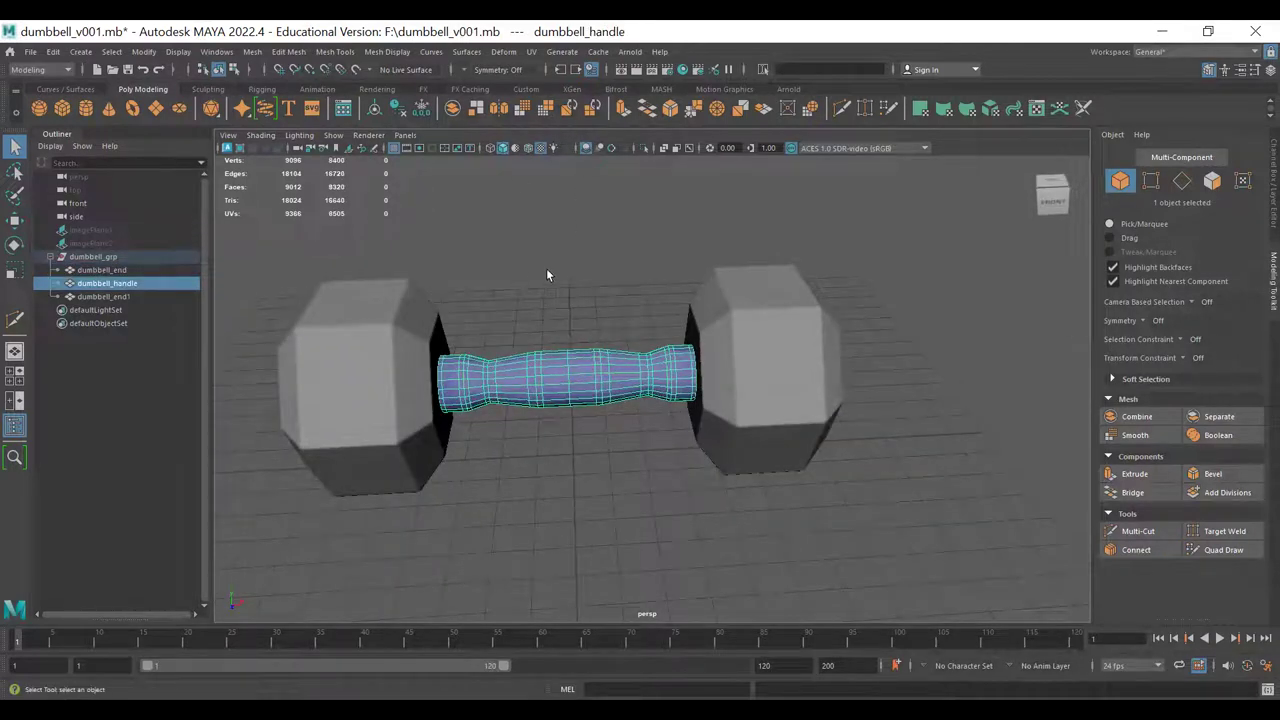
# - Review the full dumbbell from the front and at an angle, with dumbbell_handle kept selected to show its wireframe
pyautogui.moveTo(563, 360)
pyautogui.keyDown('alt'); pyautogui.mouseDown()
pyautogui.moveTo(577, 323)
pyautogui.moveTo(557, 363)
pyautogui.mouseUp(); pyautogui.keyUp('alt')
pyautogui.click(593, 353)
pyautogui.click(557, 363)
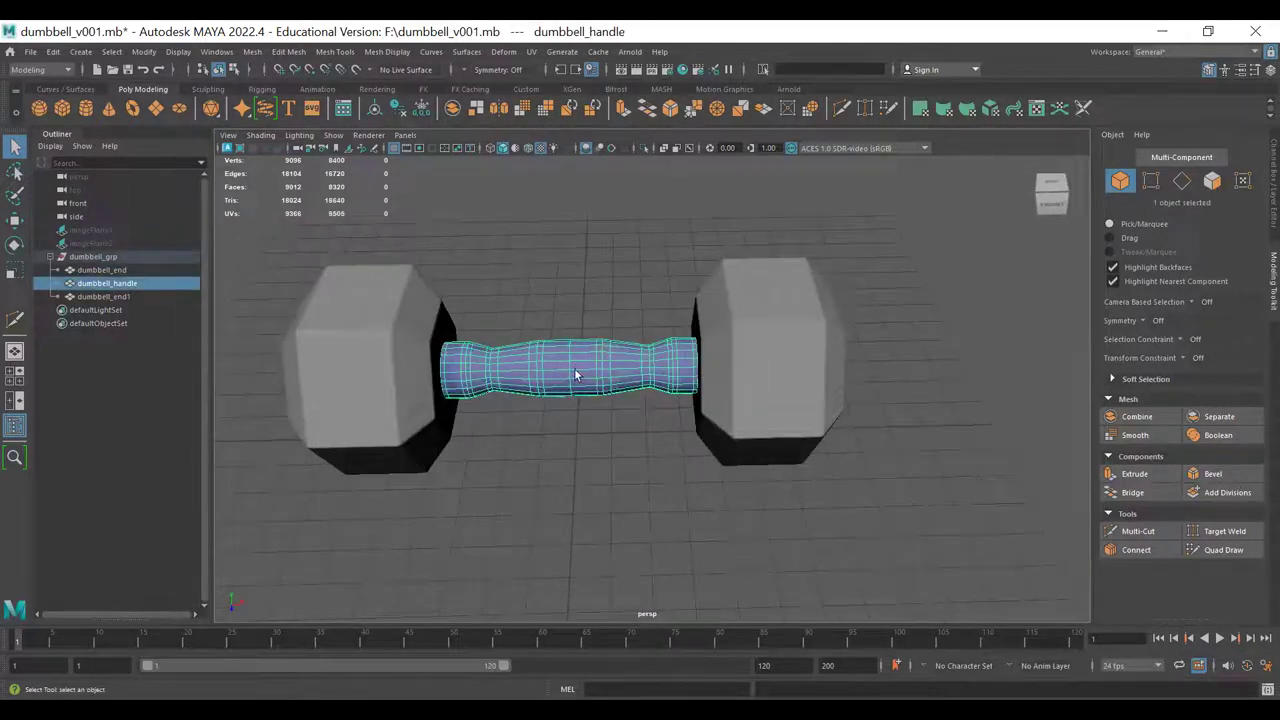
pyautogui.keyDown('alt'); pyautogui.moveTo(583, 314); pyautogui.dragTo(692, 337); pyautogui.keyUp('alt')
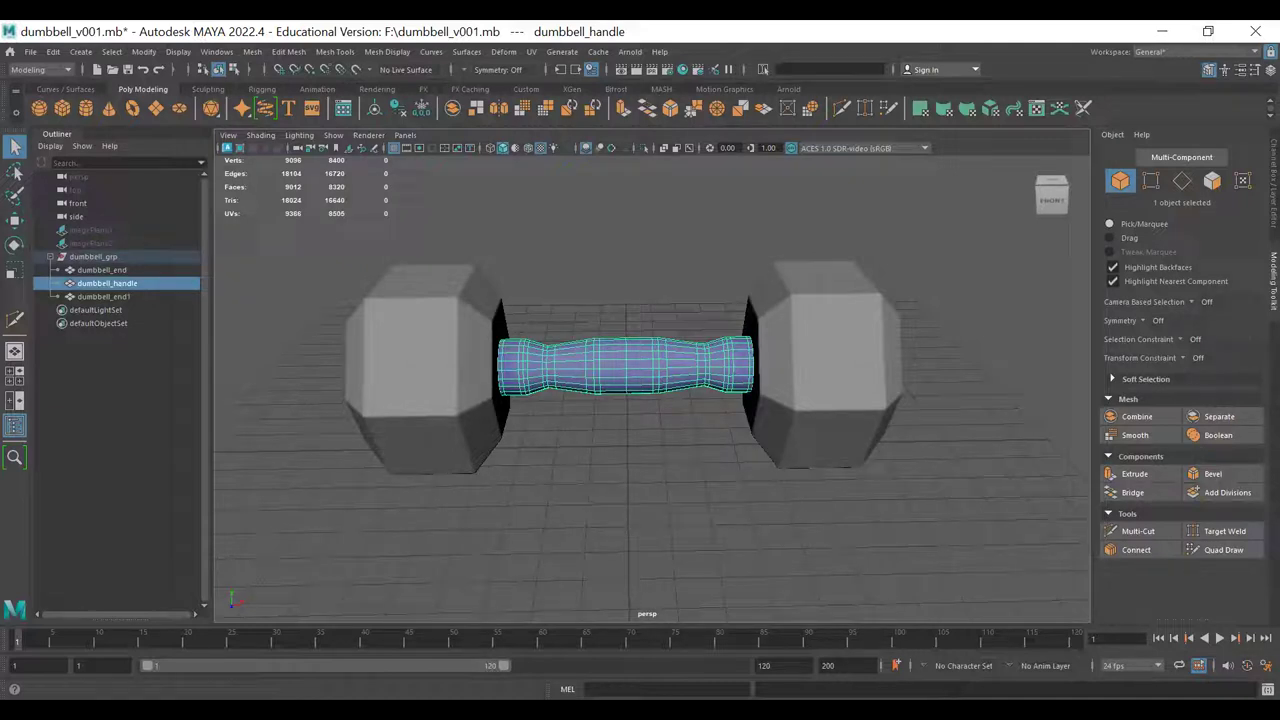
pyautogui.click(680, 286)
pyautogui.moveTo(686, 258); pyautogui.dragTo(586, 437)
pyautogui.click(646, 436)
pyautogui.moveTo(686, 278); pyautogui.dragTo(591, 450)
pyautogui.keyDown('alt'); pyautogui.moveTo(630, 402); pyautogui.dragTo(576, 379, button='right'); pyautogui.keyUp('alt')
pyautogui.keyDown('alt'); pyautogui.moveTo(563, 399); pyautogui.dragTo(668, 378); pyautogui.keyUp('alt')
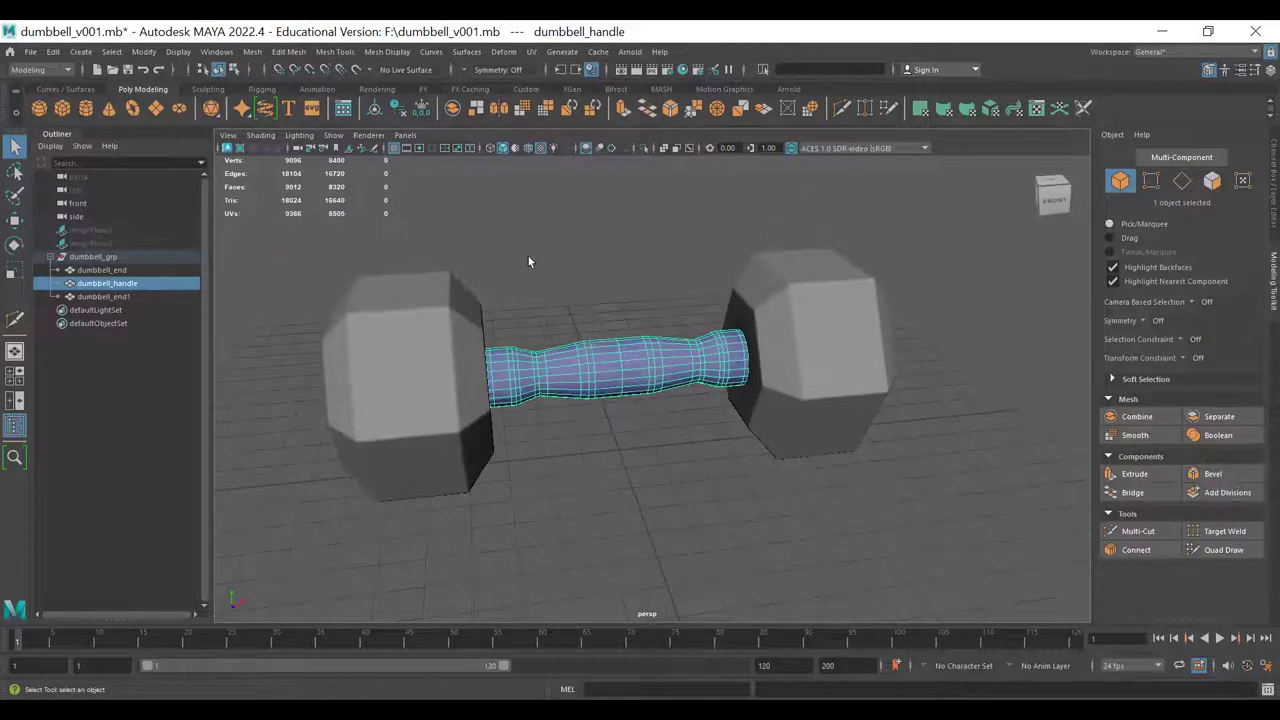